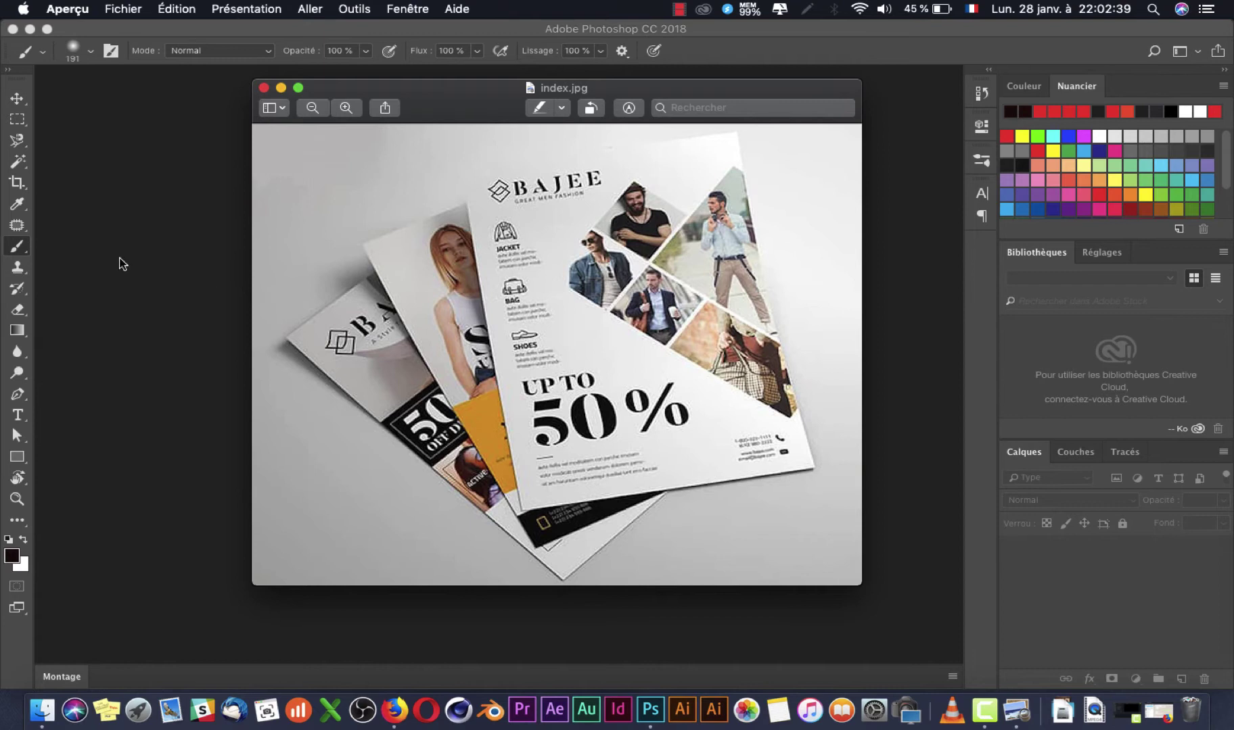
Step: Switch from the reference flyer in Aperçu to the empty Photoshop workspace
{"action": "left_click", "coordinate": [123, 264]}
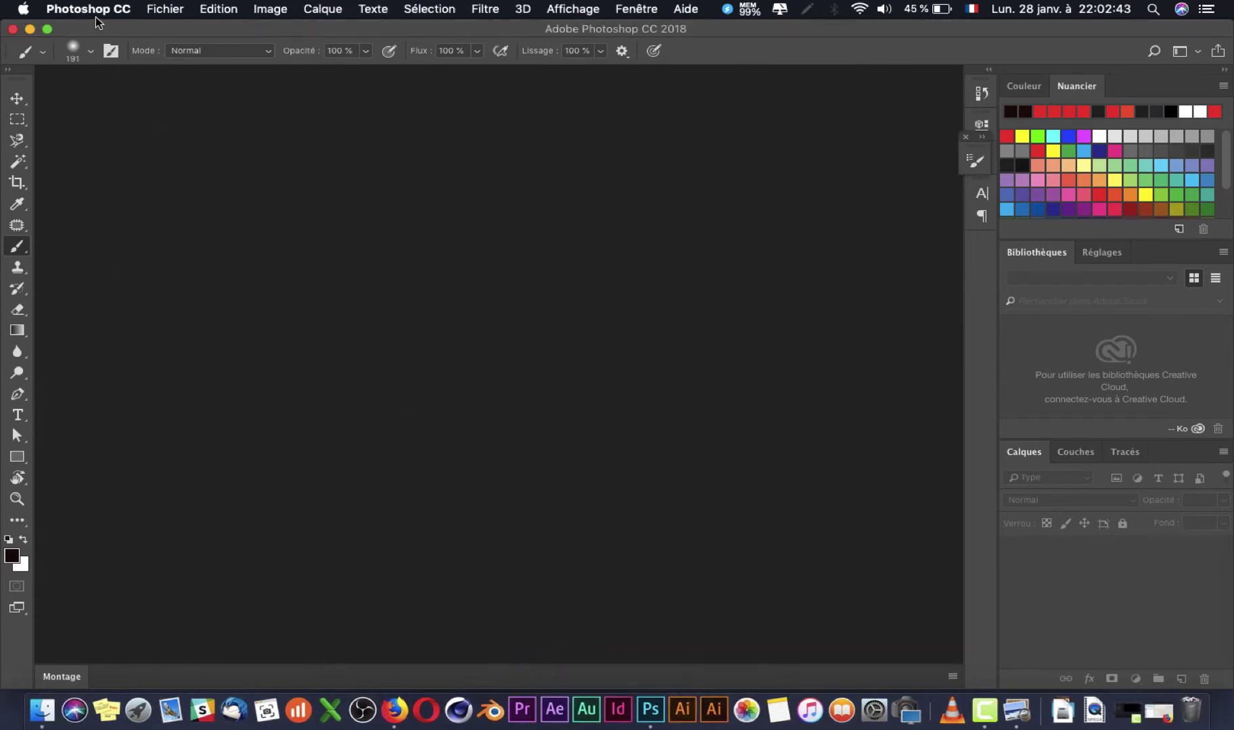
Step: Create a new A4 210×297 mm, 300 ppi document named 'FLYERS EXO IU ACADEMY'
{"action": "left_click", "coordinate": [162, 14]}
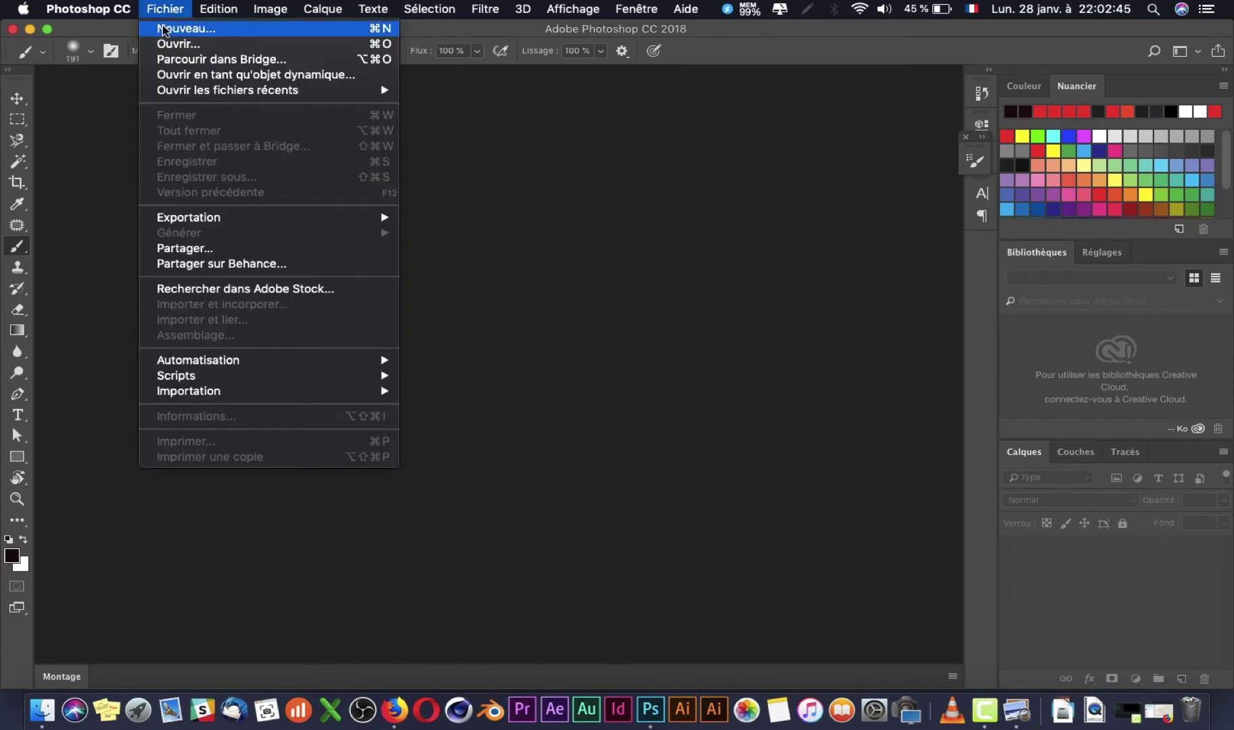
{"action": "left_click", "coordinate": [186, 28]}
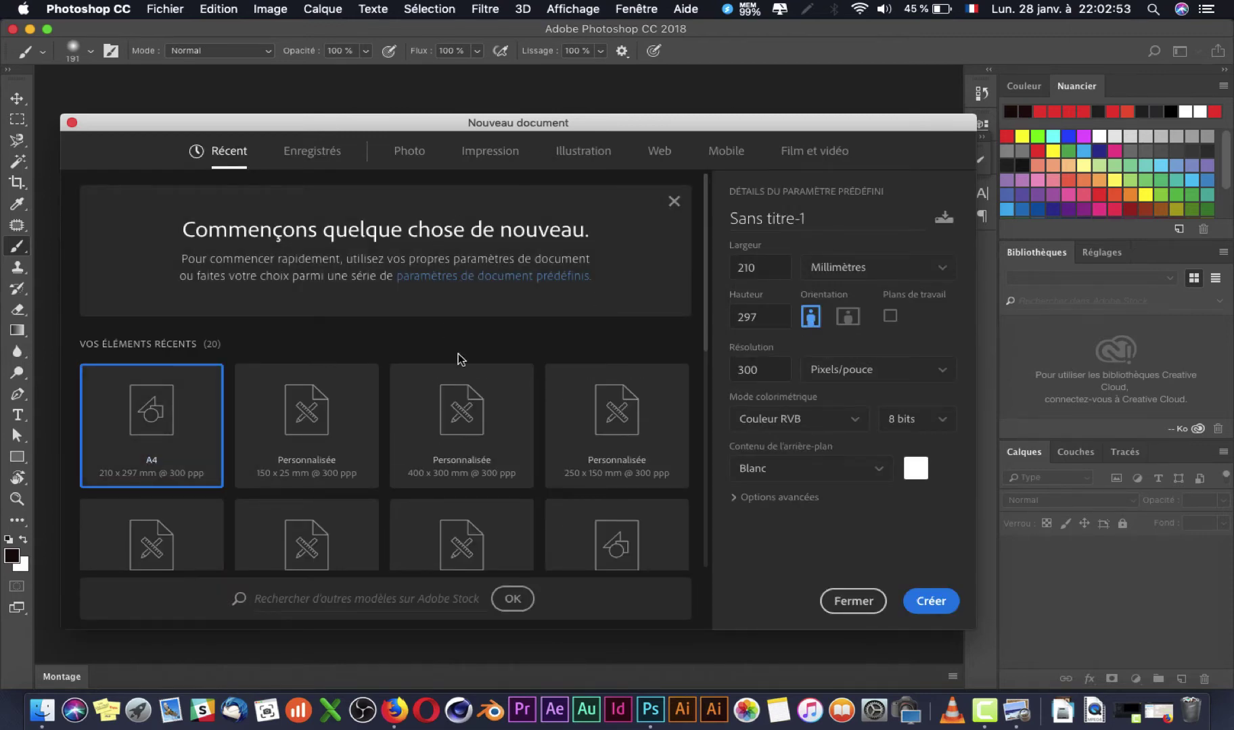
{"action": "scroll", "coordinate": [458, 354], "scroll_direction": "down", "scroll_amount": 5}
{"action": "scroll", "coordinate": [459, 357], "scroll_direction": "up", "scroll_amount": 5}
{"action": "left_click_drag", "start_coordinate": [840, 217], "coordinate": [367, 203]}
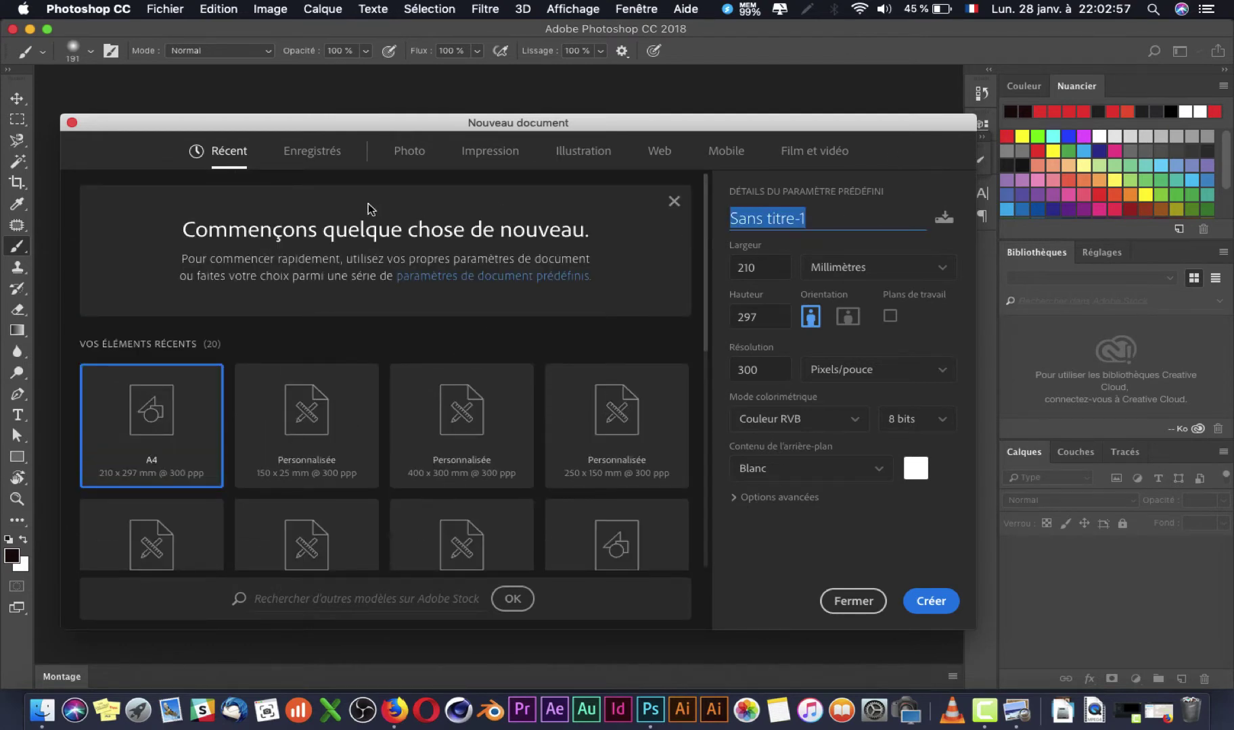
{"action": "type", "text": "FL"}
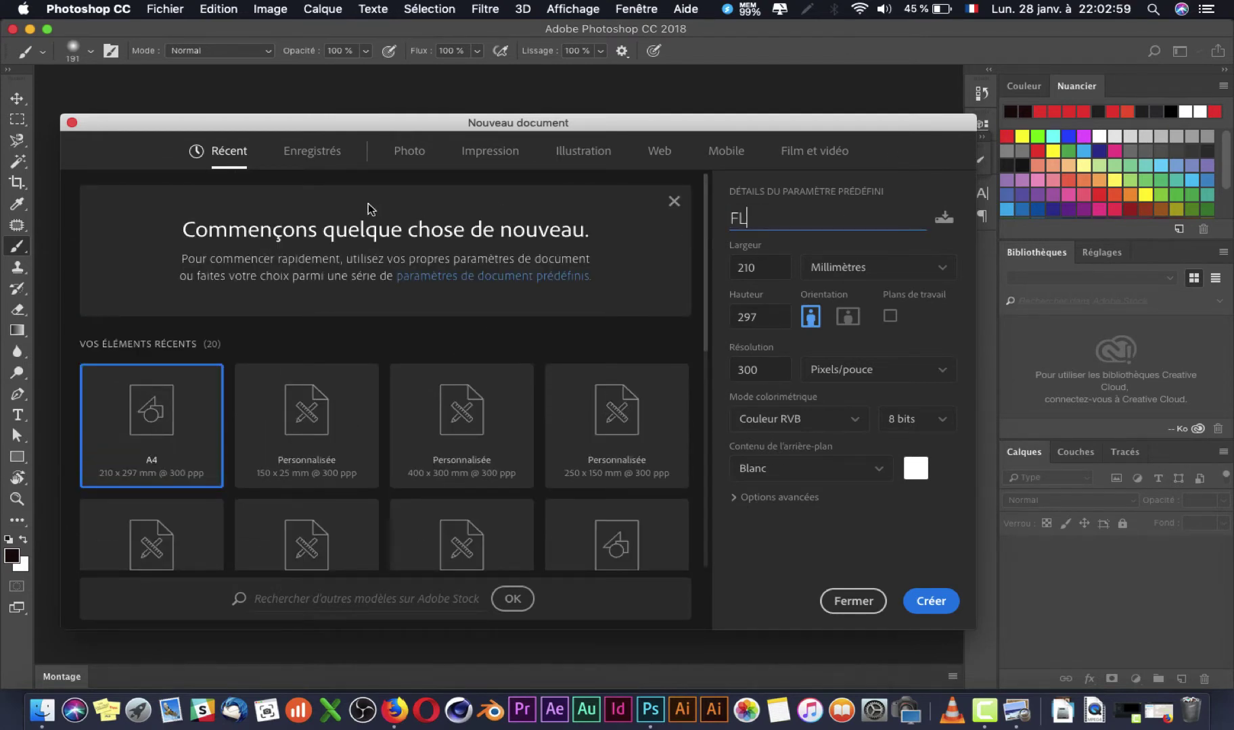
{"action": "type", "text": "YERS EXE"}
{"action": "key", "text": "BackSpace"}
{"action": "type", "text": "O IU"}
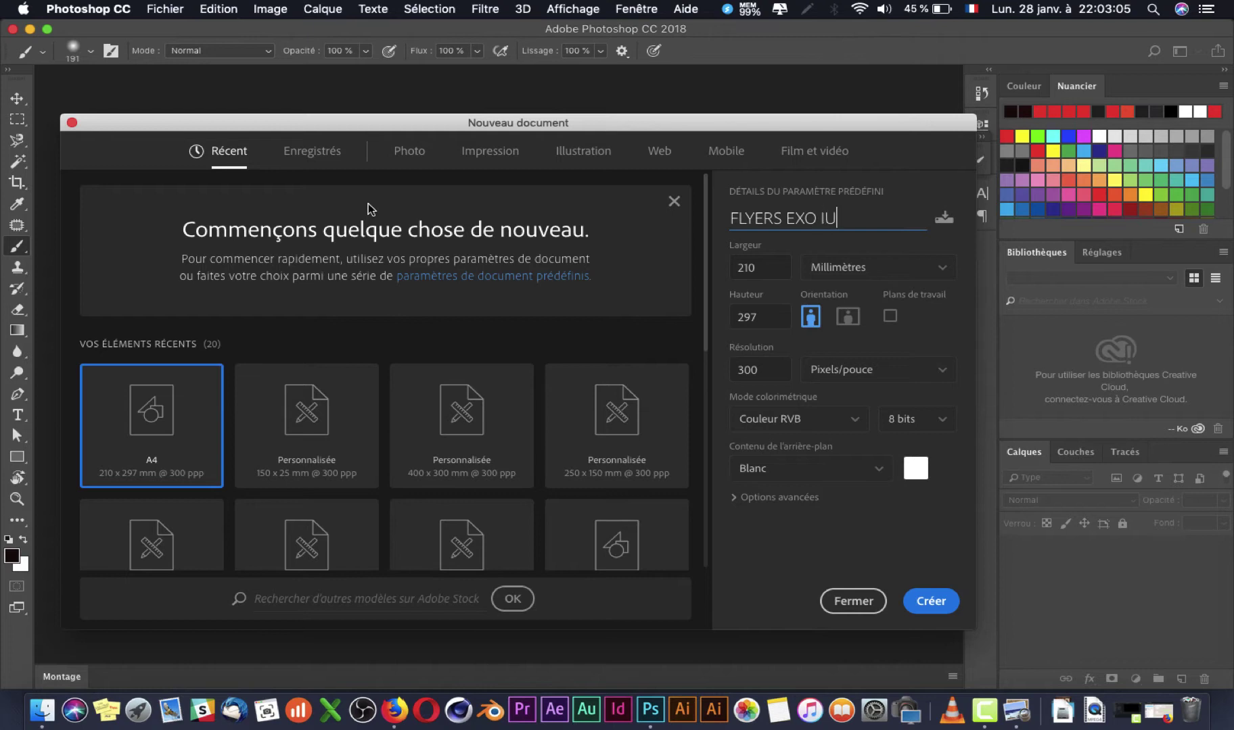
{"action": "type", "text": " ACADEMU"}
{"action": "key", "text": "BackSpace"}
{"action": "type", "text": "Y"}
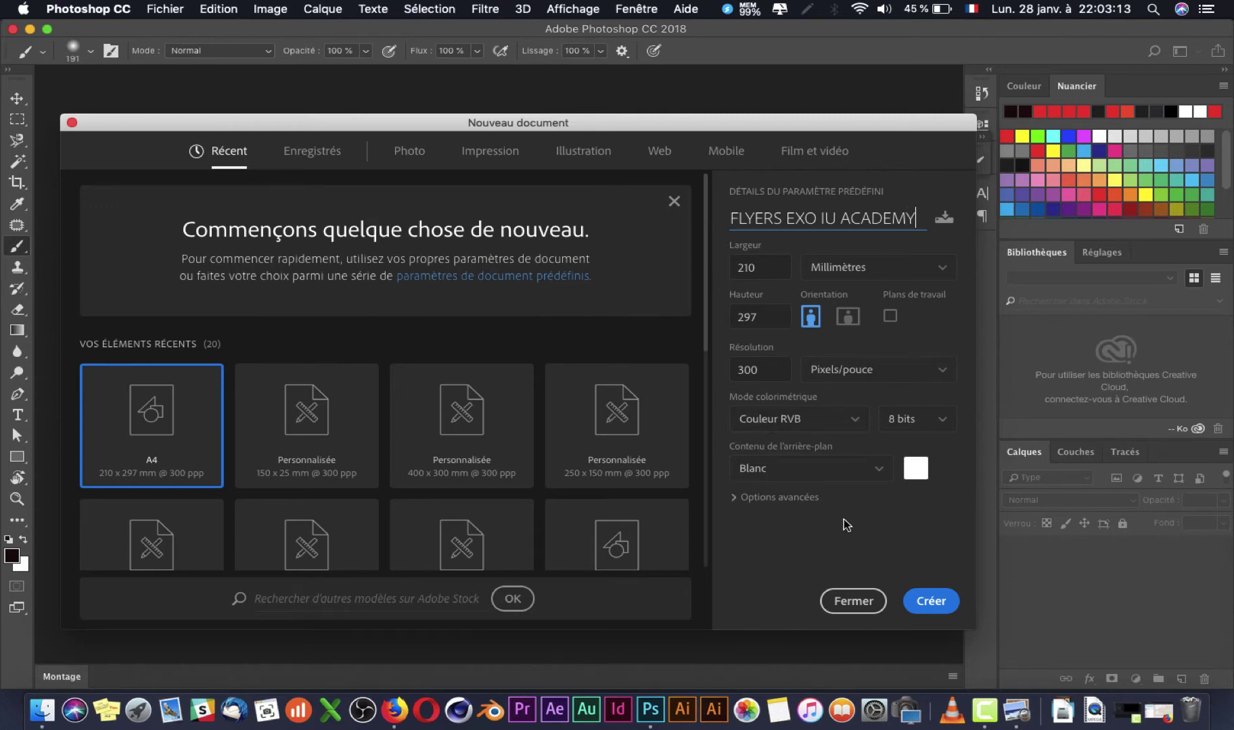
{"action": "left_click", "coordinate": [923, 595]}
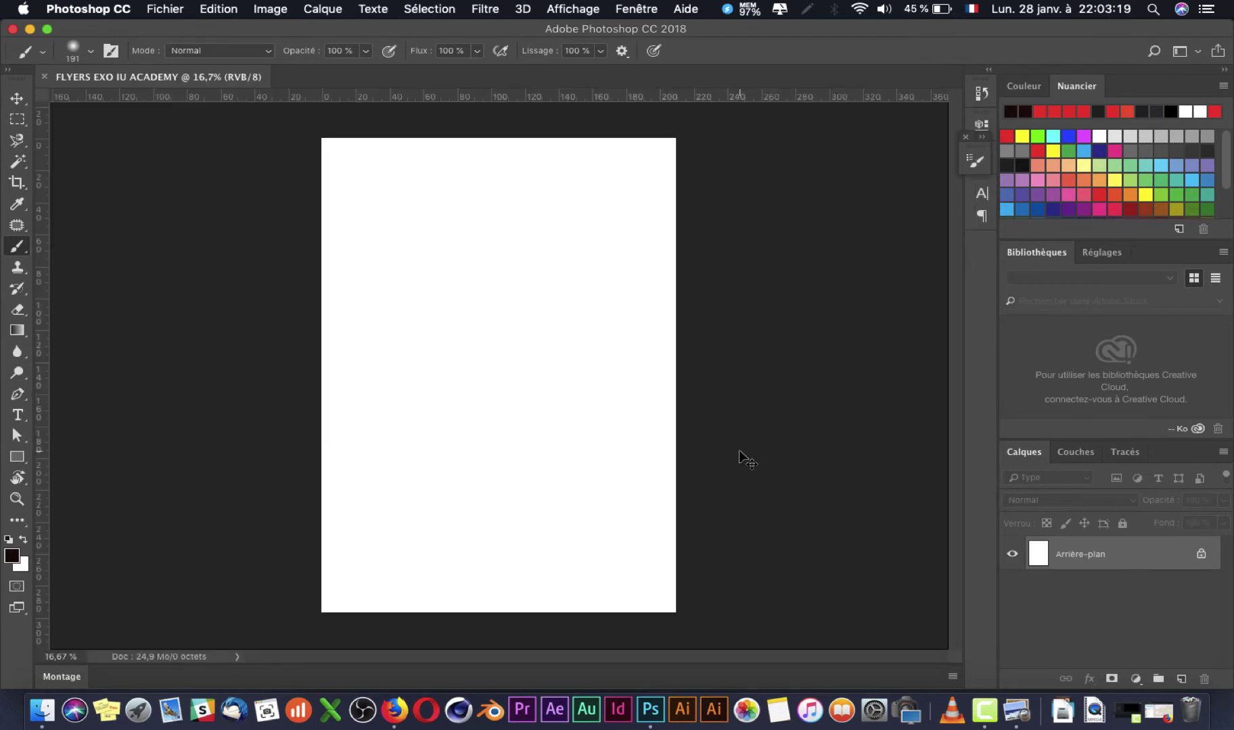
Step: Compare the BAJEE reference flyer with the blank page, then show the IMAGE folder in Finder
{"action": "key", "text": "super+Tab"}
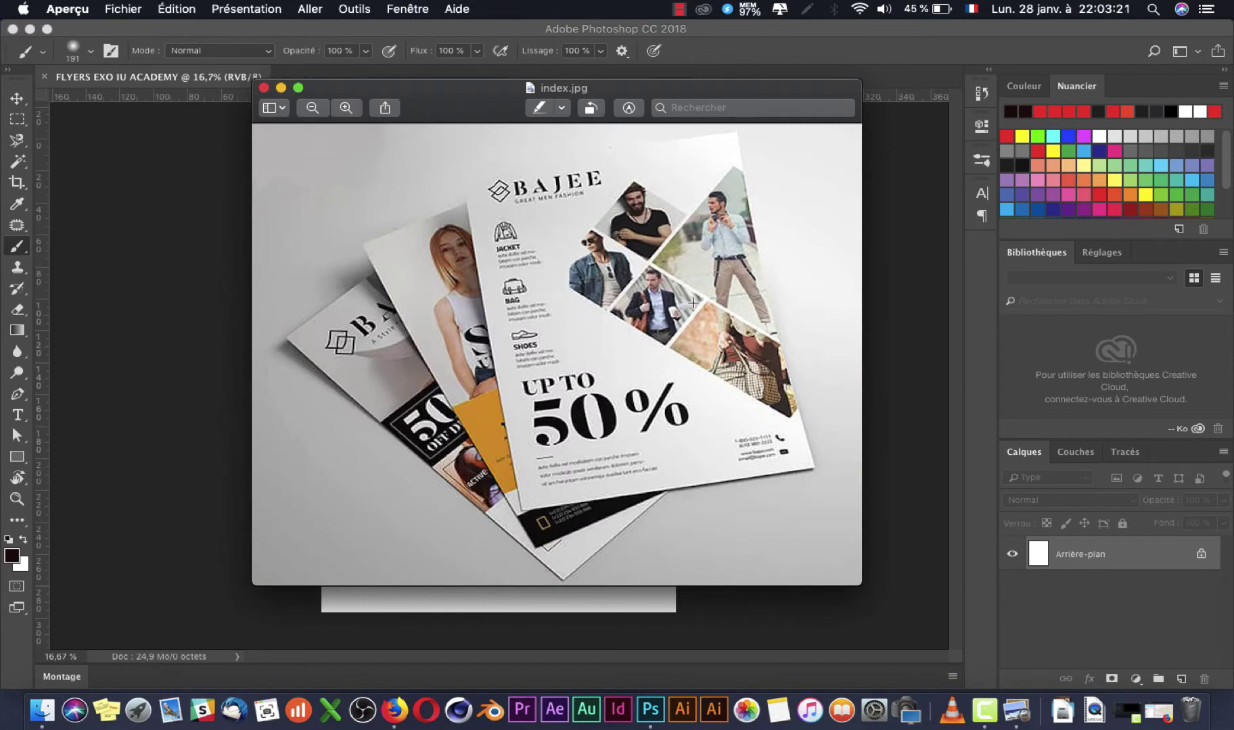
{"action": "key", "text": "super+Tab"}
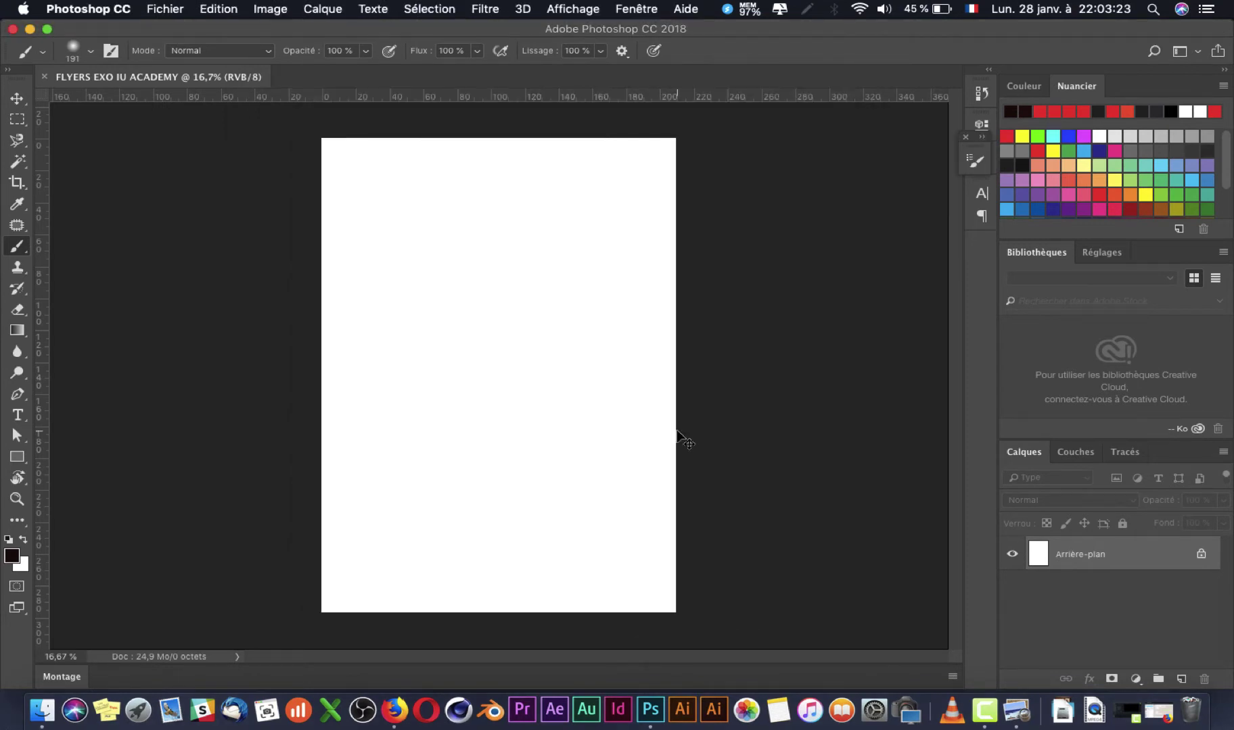
{"action": "key", "text": "super+Tab"}
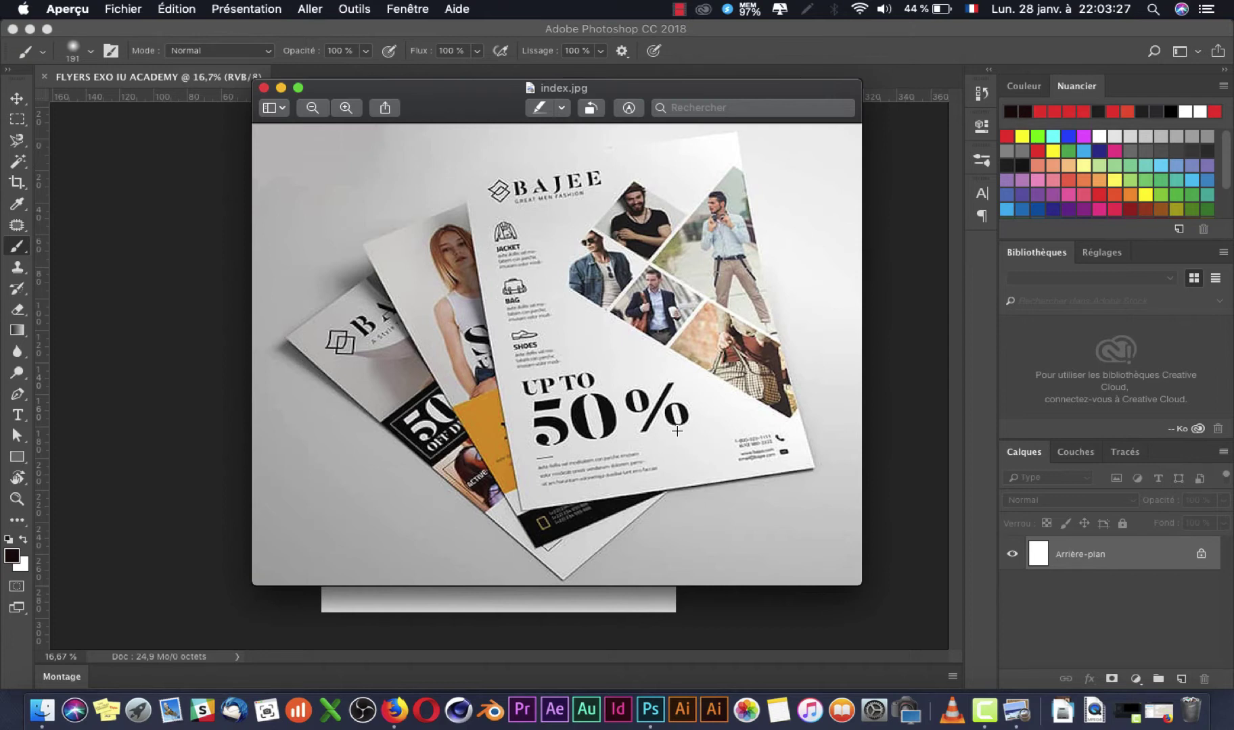
{"action": "key", "text": "super+Tab"}
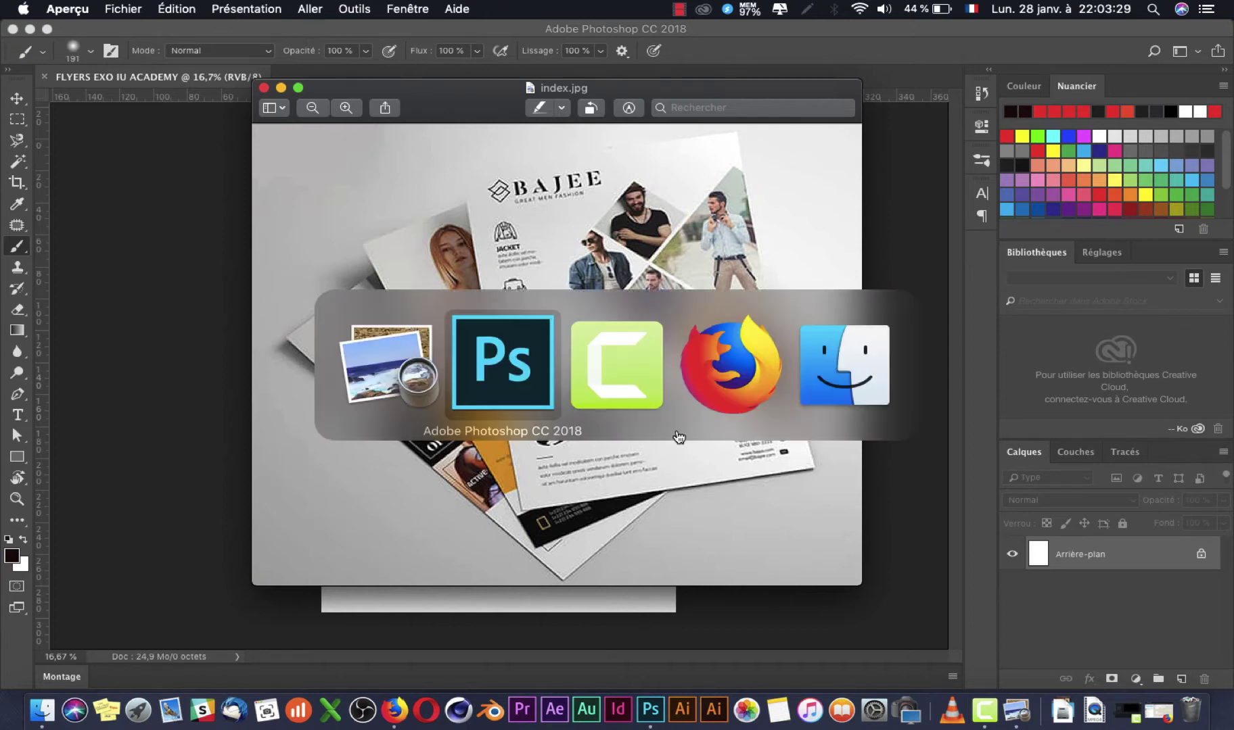
{"action": "key", "text": "super+Tab"}
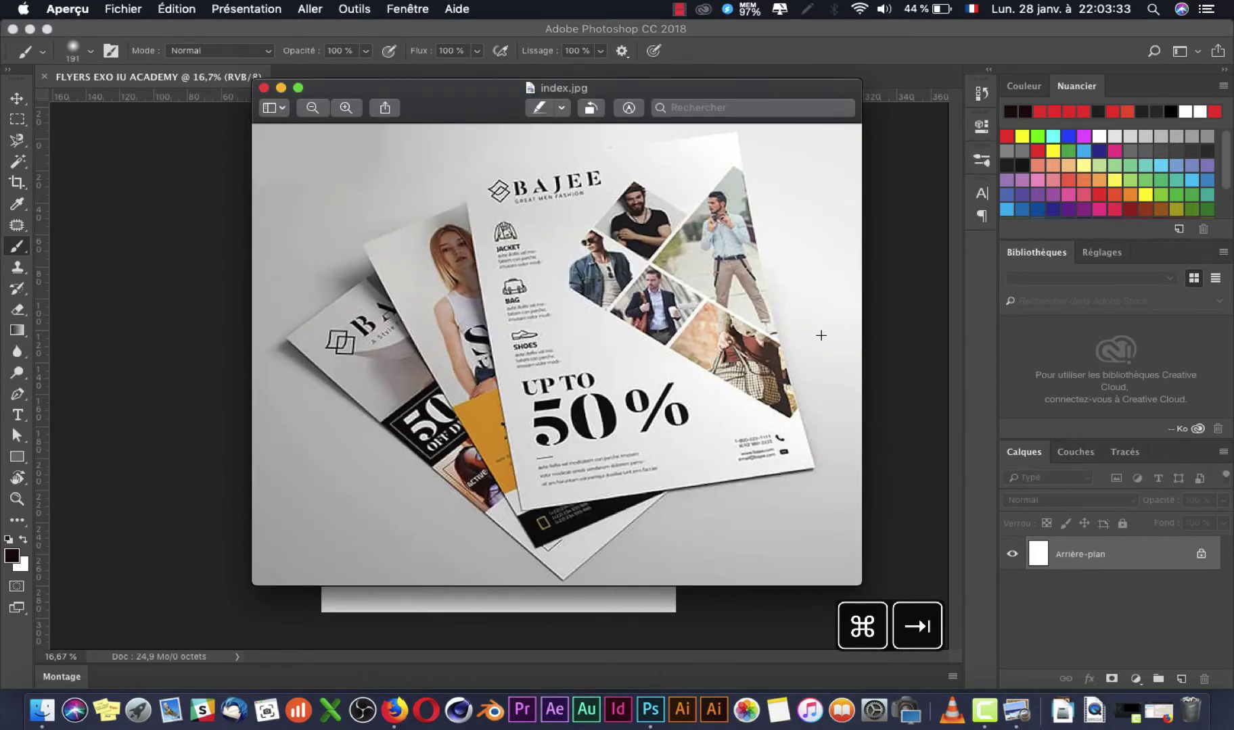
{"action": "key", "text": "super+Tab"}
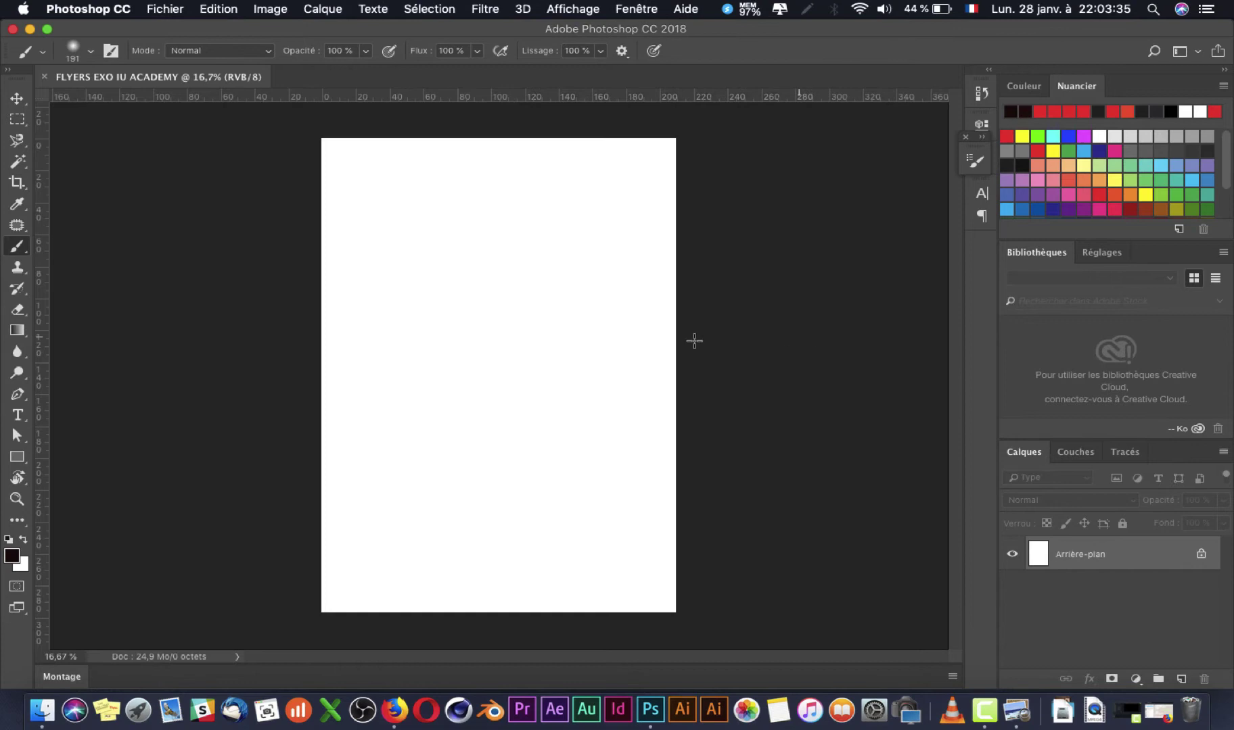
{"action": "left_click", "coordinate": [37, 710]}
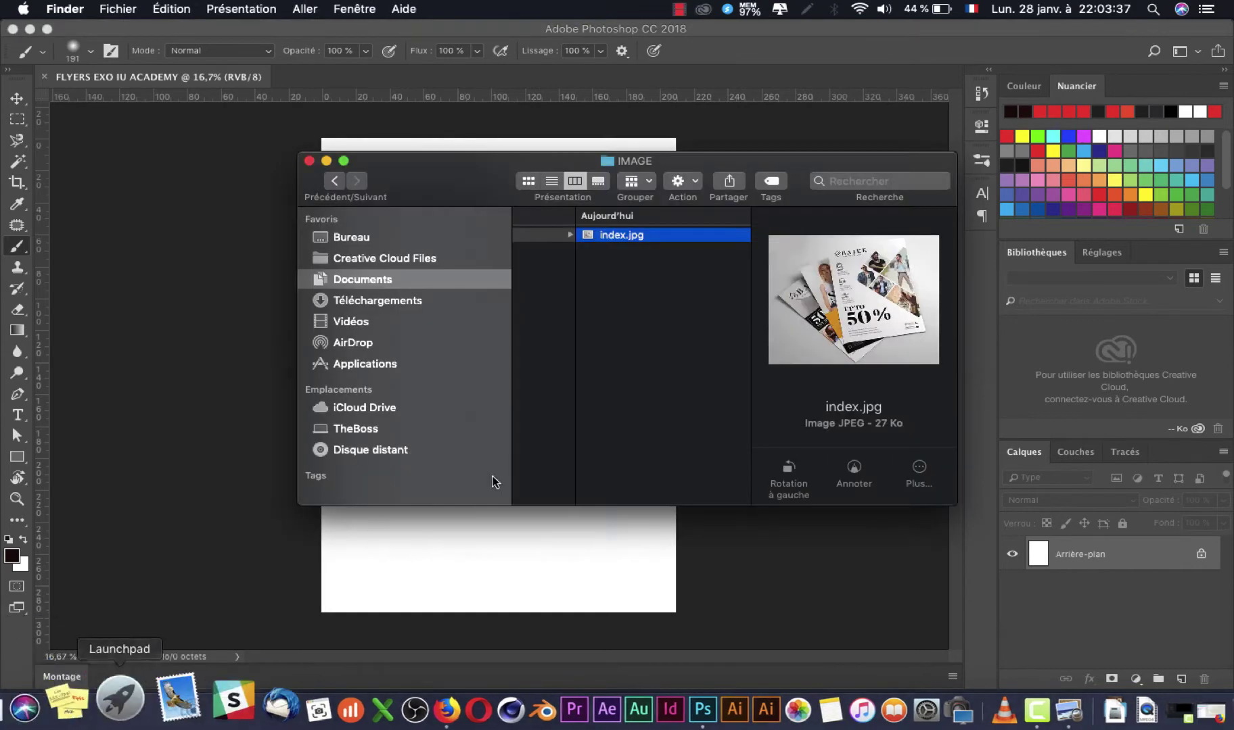
Step: Try twice to drop index.jpg onto the Photoshop page, dismissing the import error each time
{"action": "left_click_drag", "start_coordinate": [619, 232], "coordinate": [239, 489]}
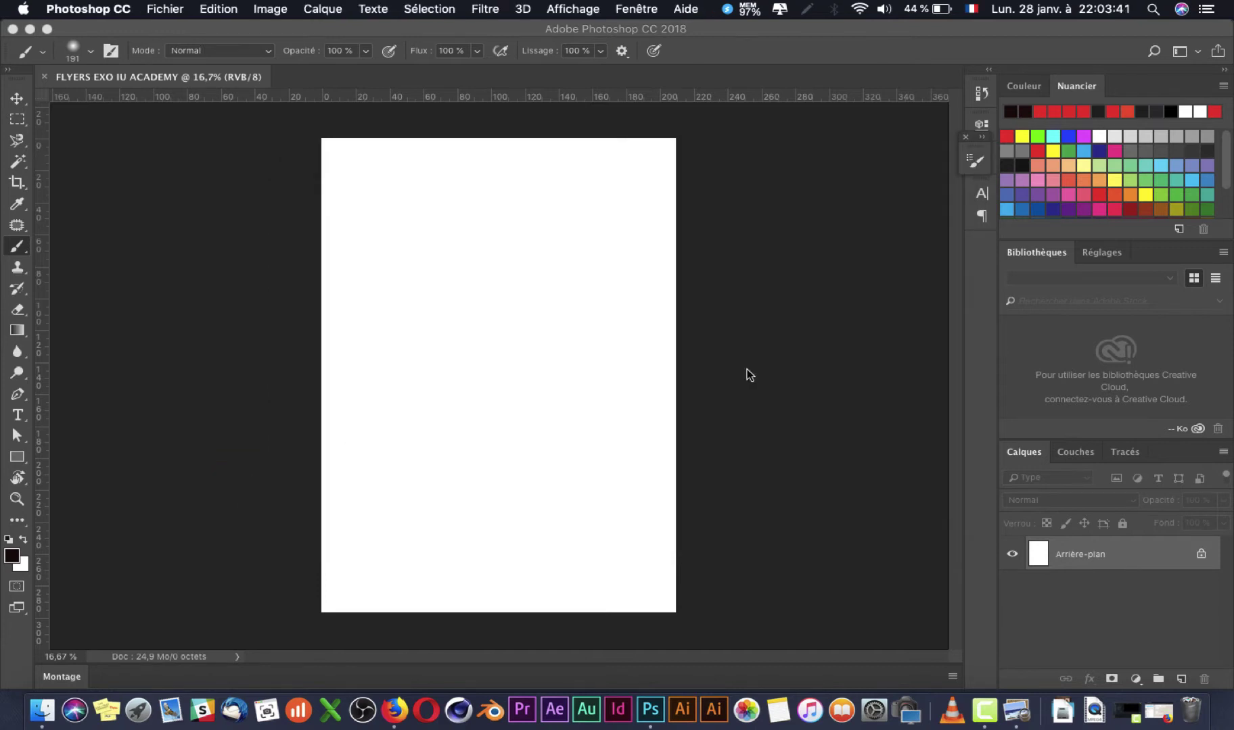
{"action": "left_click", "coordinate": [746, 257]}
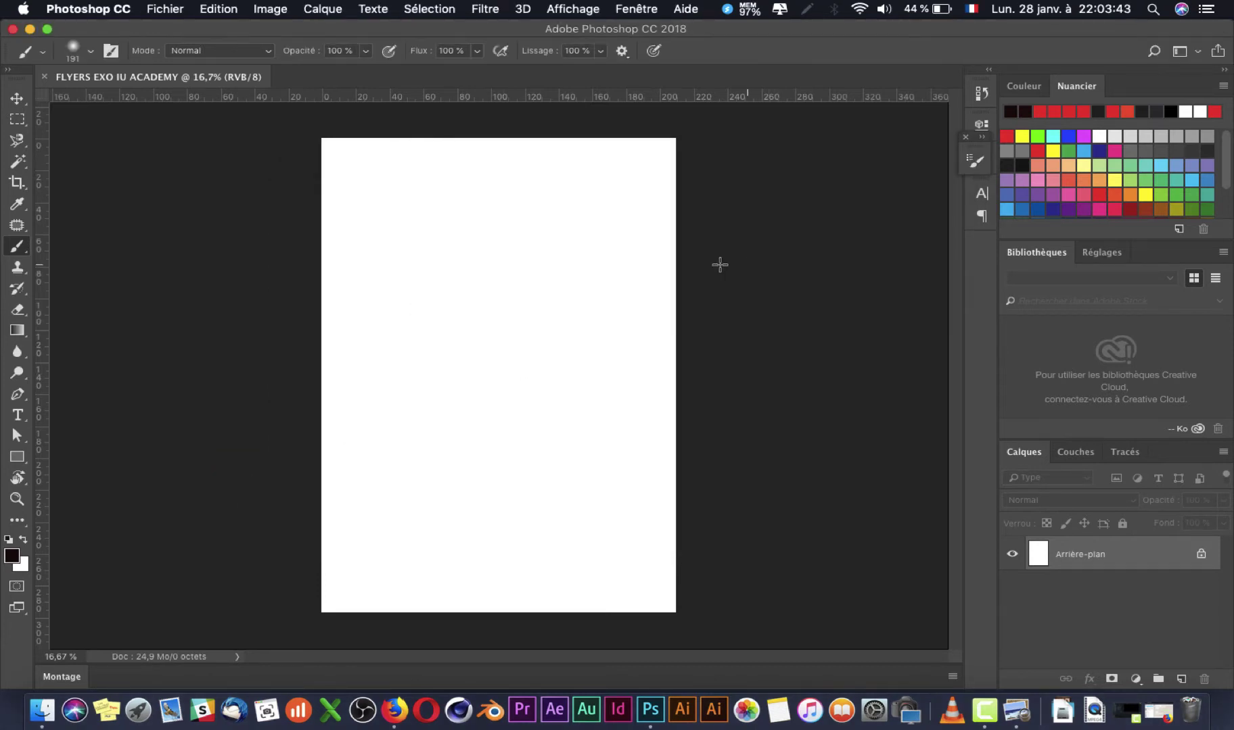
{"action": "key", "text": "super+Tab"}
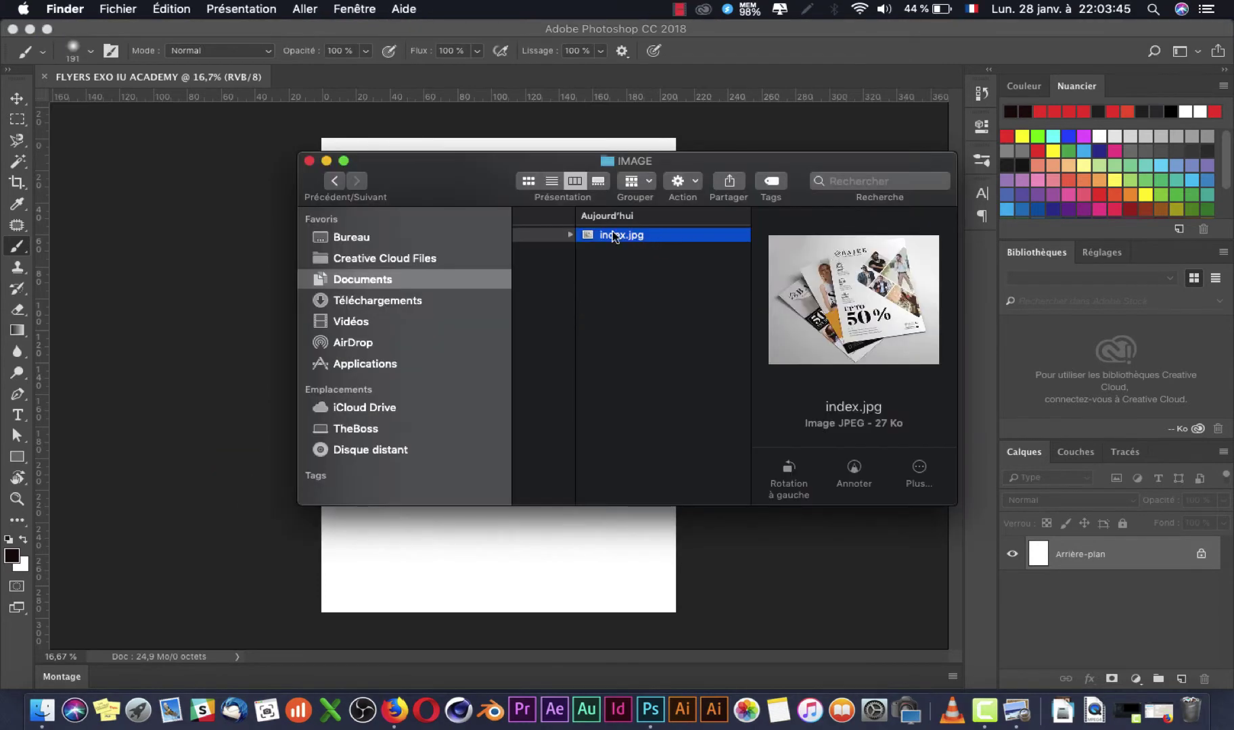
{"action": "left_click_drag", "start_coordinate": [614, 236], "coordinate": [486, 575]}
{"action": "left_click", "coordinate": [744, 256]}
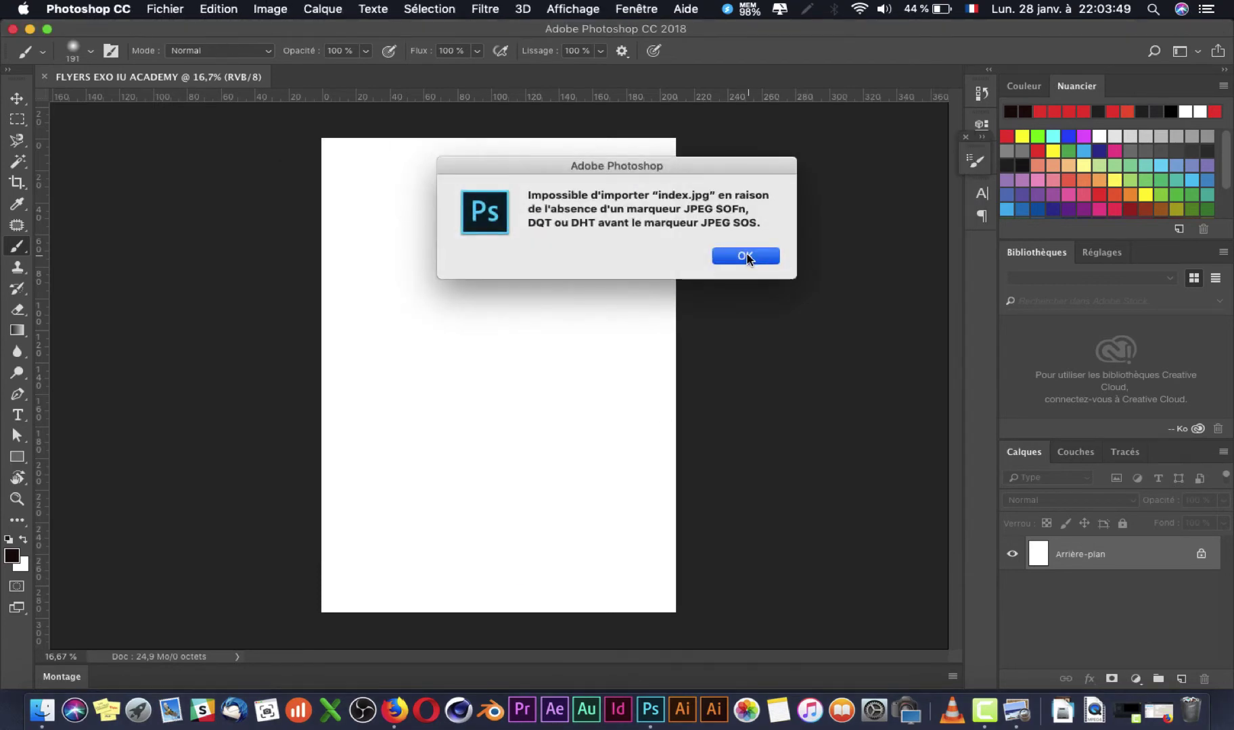
{"action": "key", "text": "super+Tab"}
Step: Open index.jpg from Finder with Aperçu
{"action": "right_click", "coordinate": [617, 238]}
{"action": "left_click", "coordinate": [617, 238]}
{"action": "right_click", "coordinate": [617, 238]}
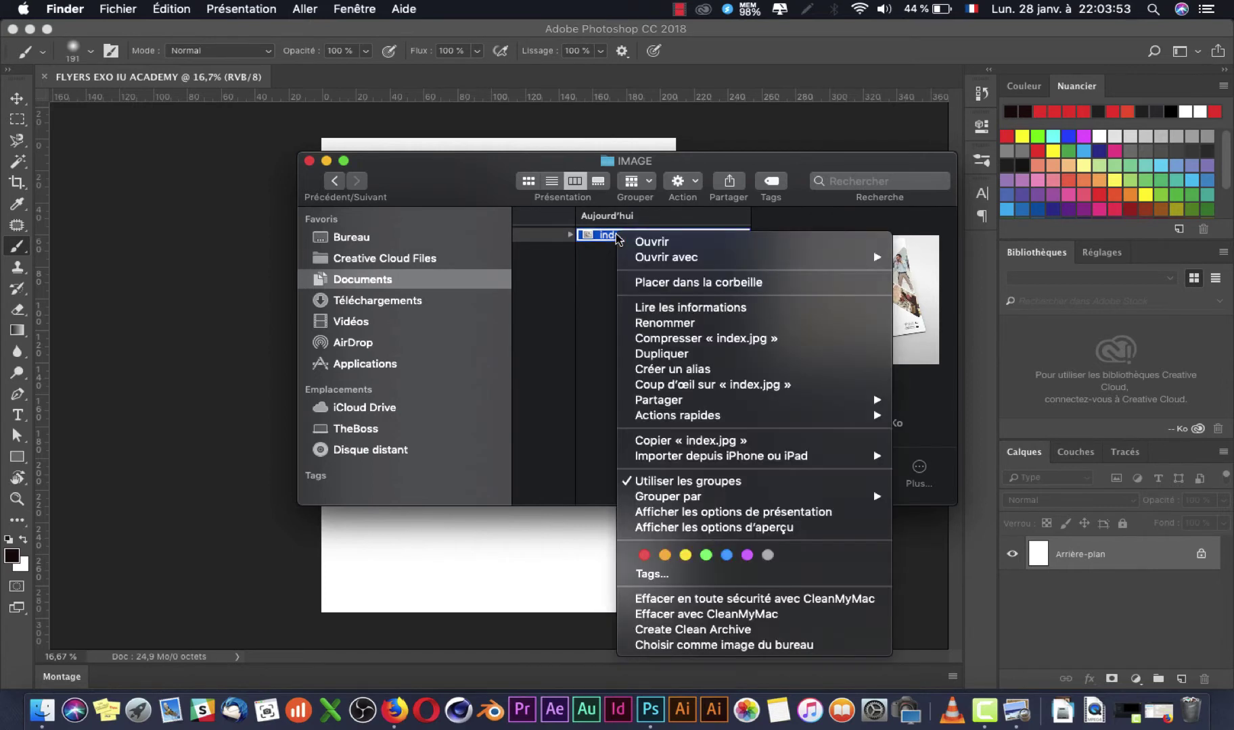
{"action": "mouse_move", "coordinate": [654, 263]}
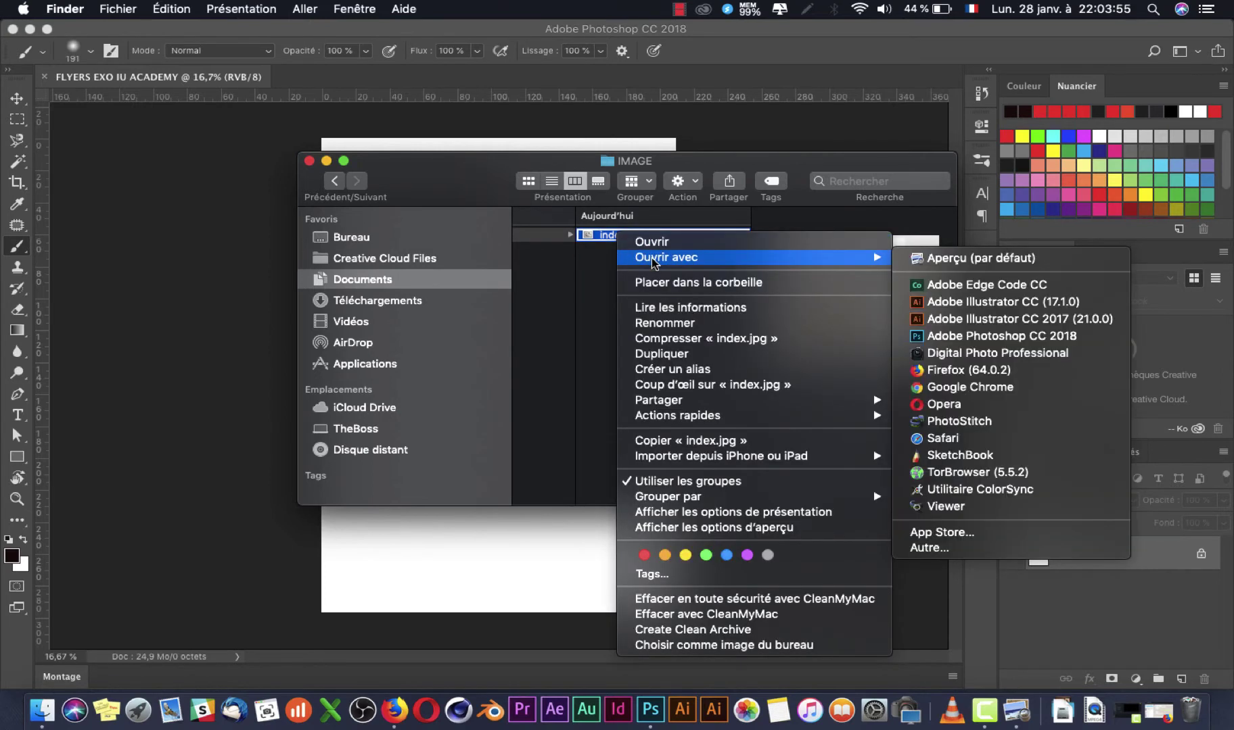
{"action": "left_click", "coordinate": [999, 259]}
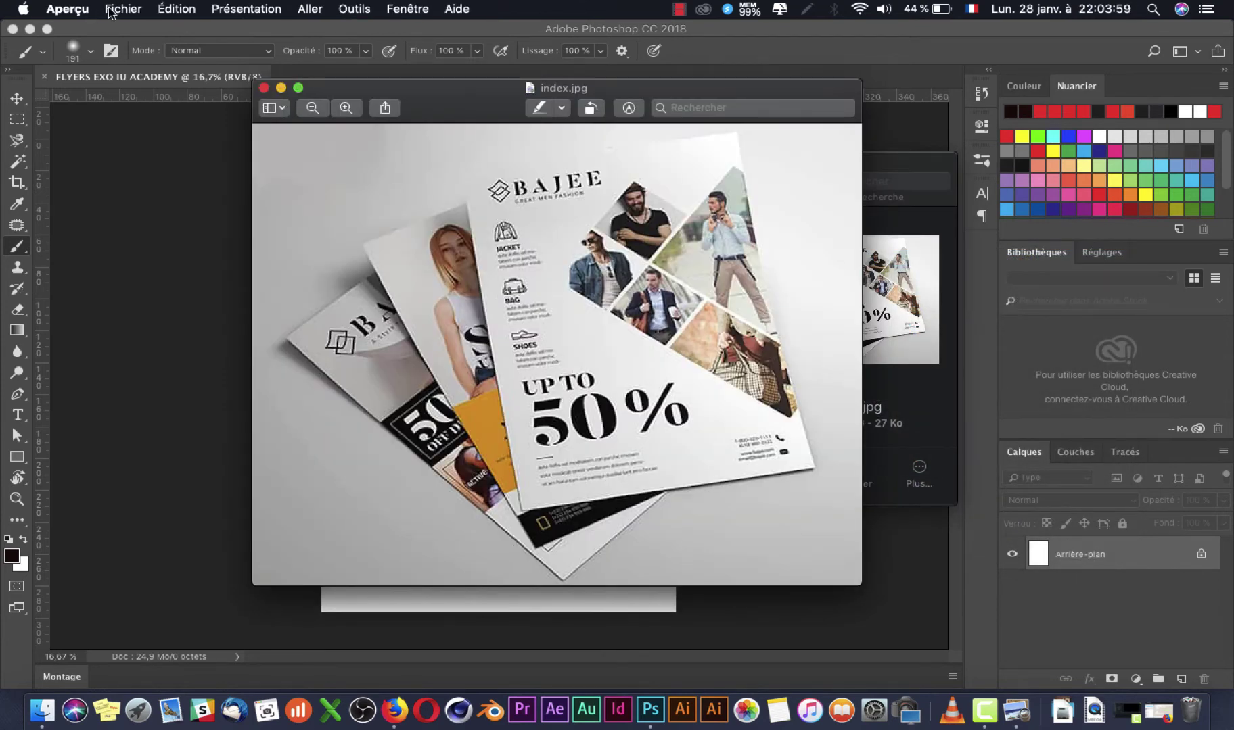
Step: Duplicate the index.jpg image in Aperçu
{"action": "left_click", "coordinate": [110, 10]}
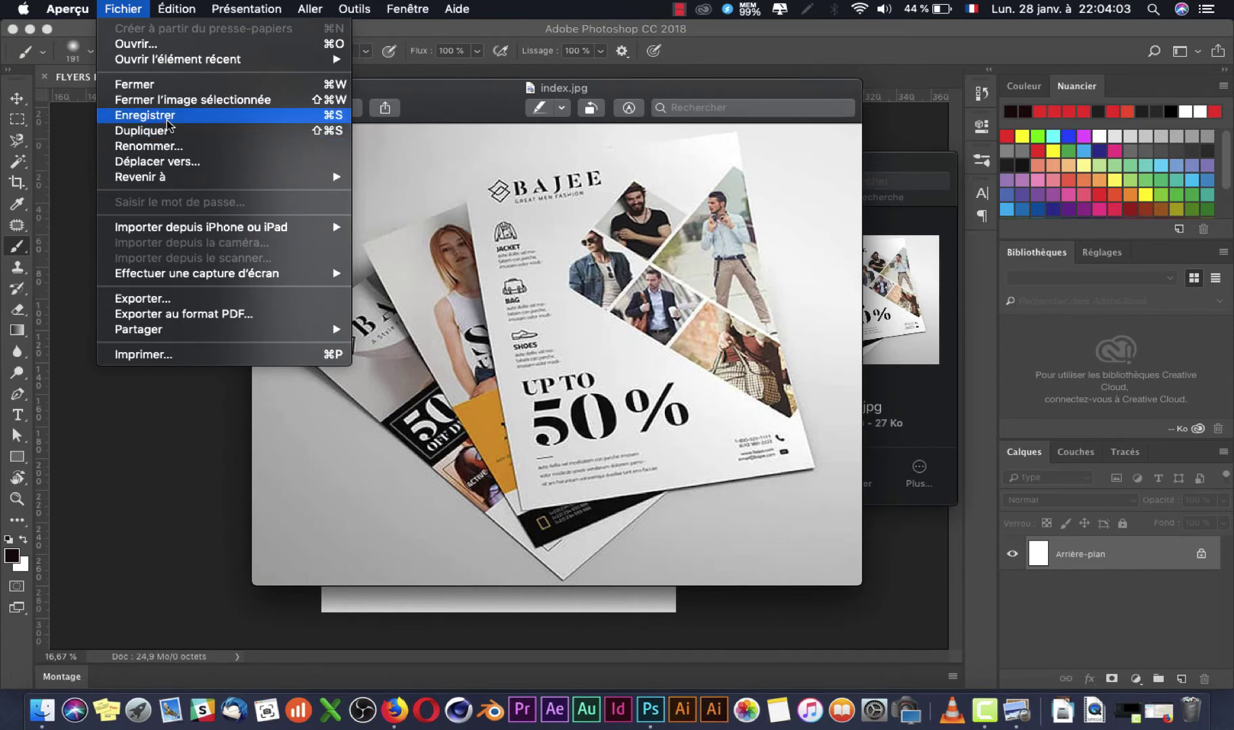
{"action": "left_click", "coordinate": [169, 119]}
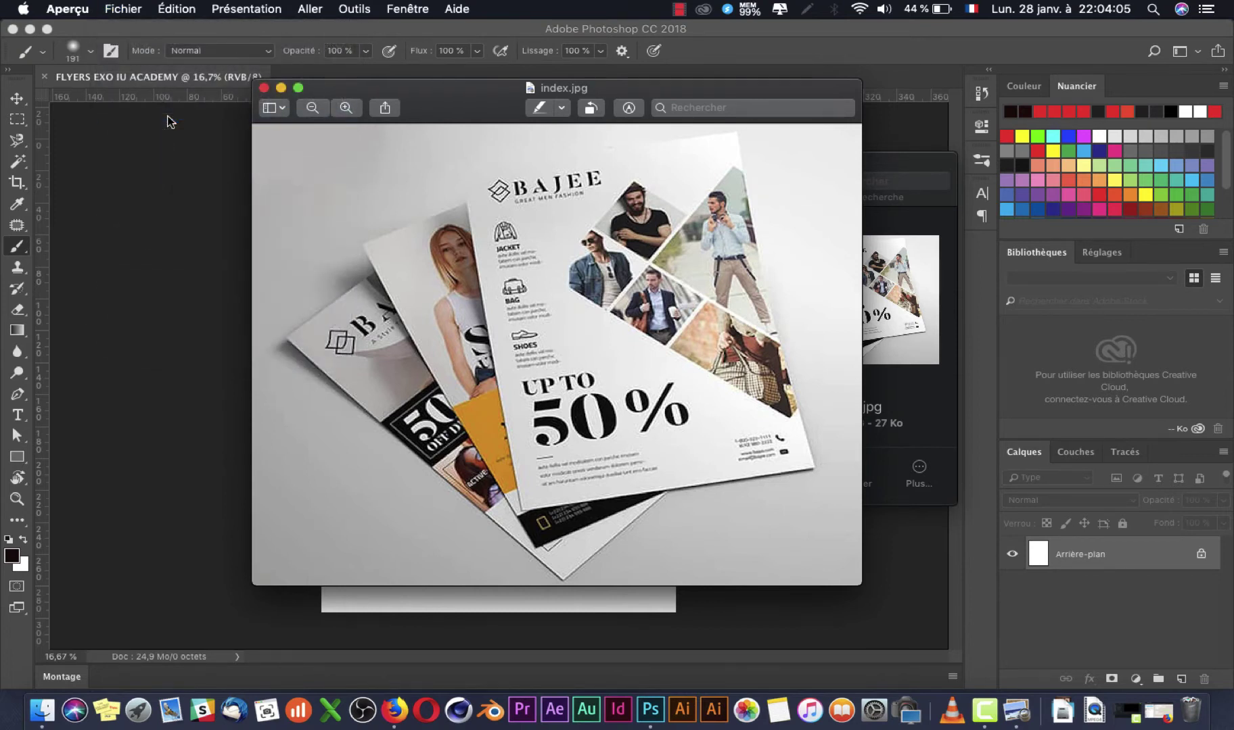
{"action": "left_click", "coordinate": [119, 10]}
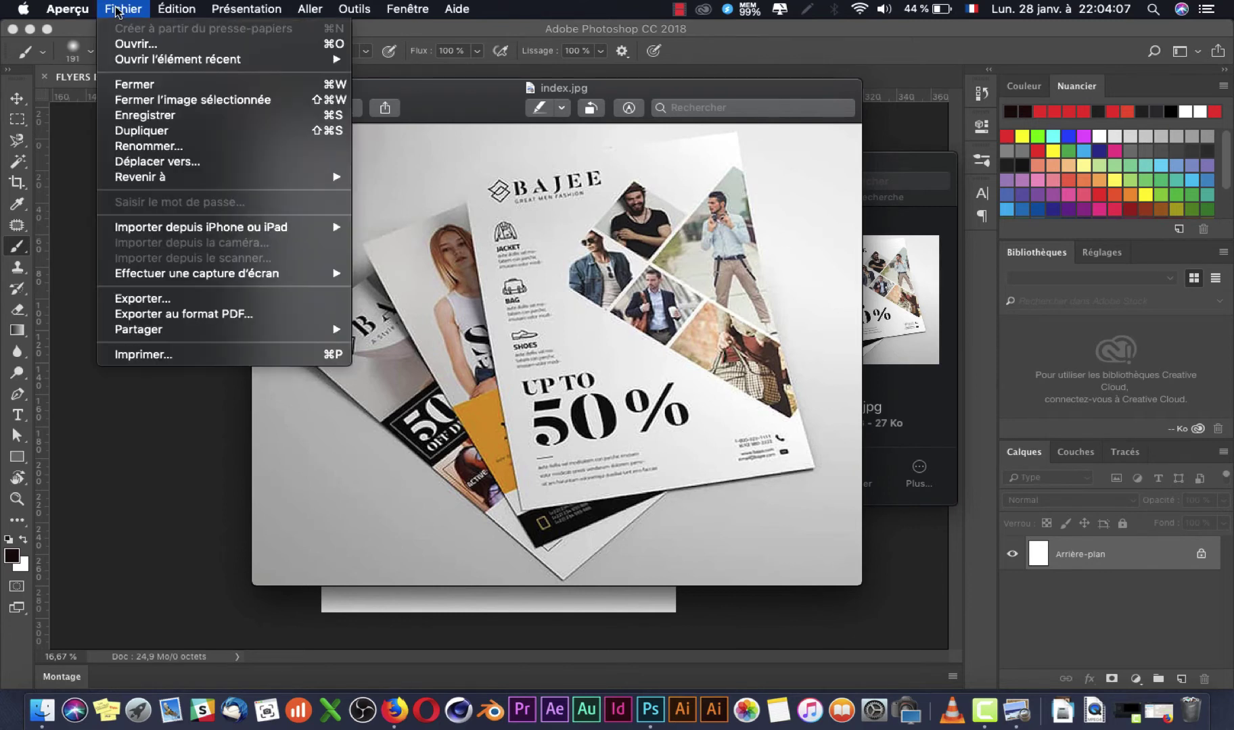
{"action": "left_click", "coordinate": [163, 129]}
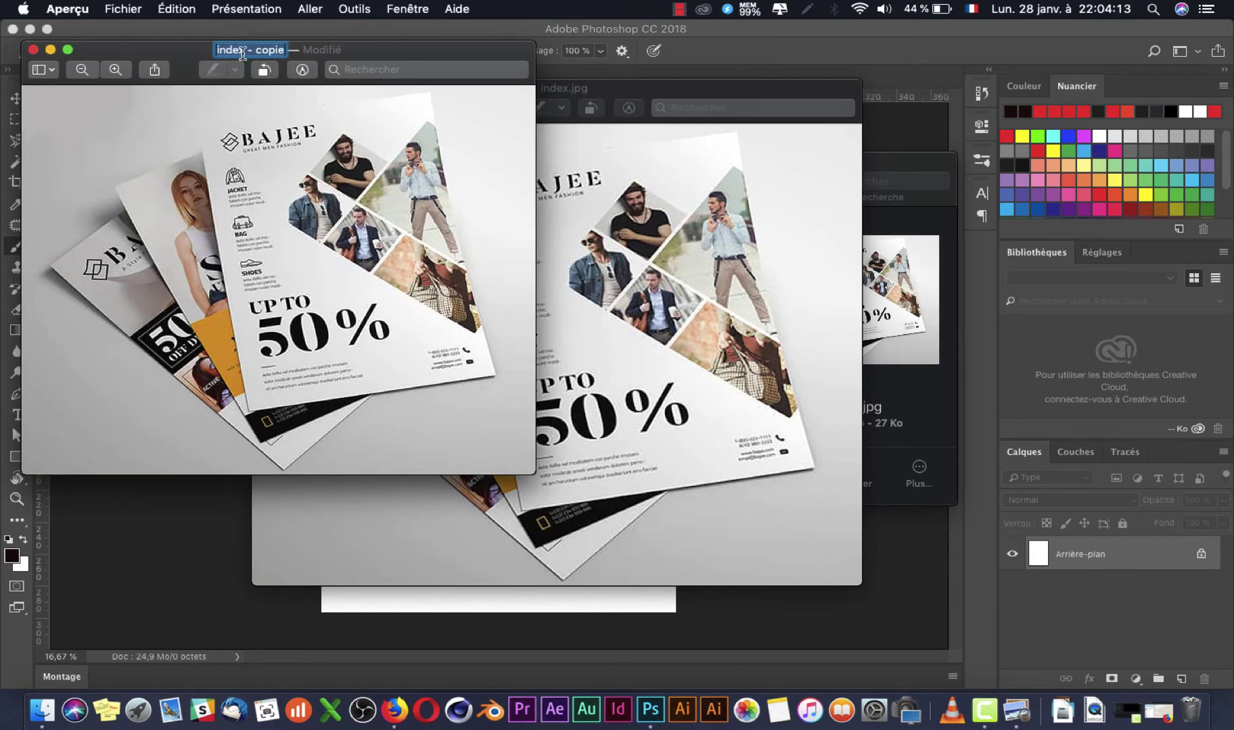
Step: Save the duplicate as 'index - copie' in PNG format and close its window
{"action": "left_click", "coordinate": [123, 9]}
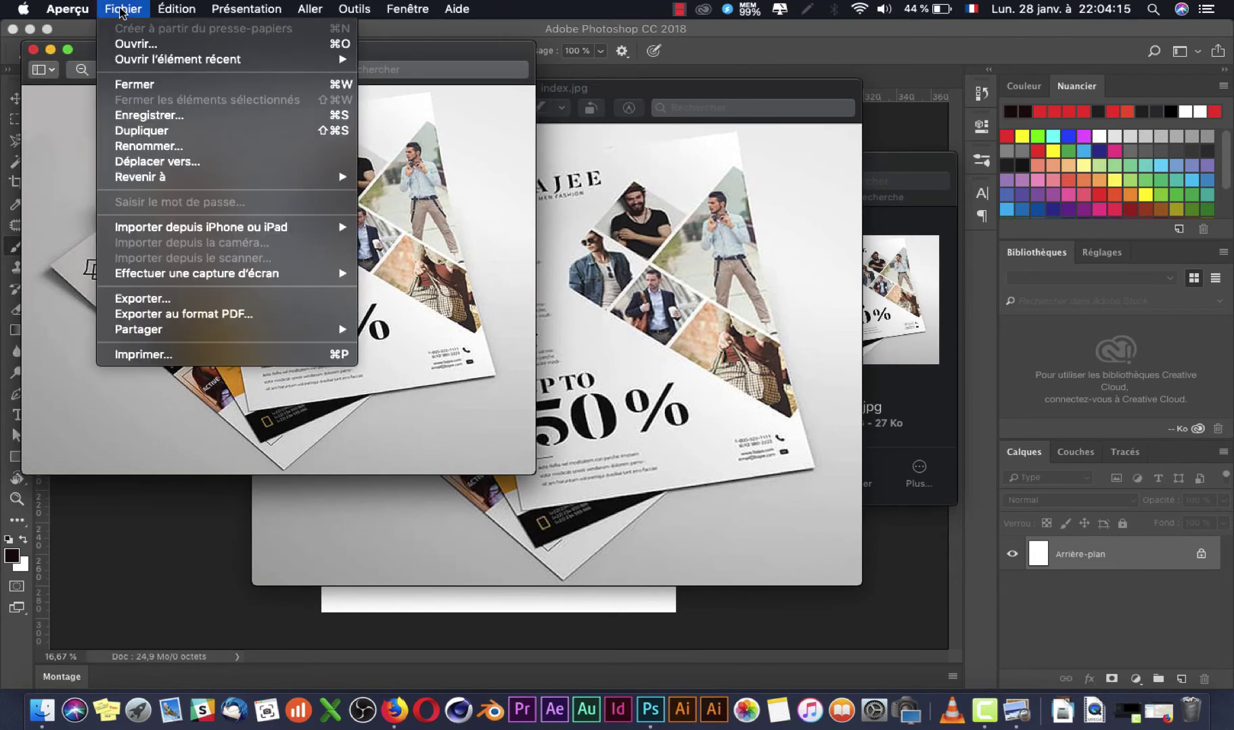
{"action": "left_click", "coordinate": [76, 132]}
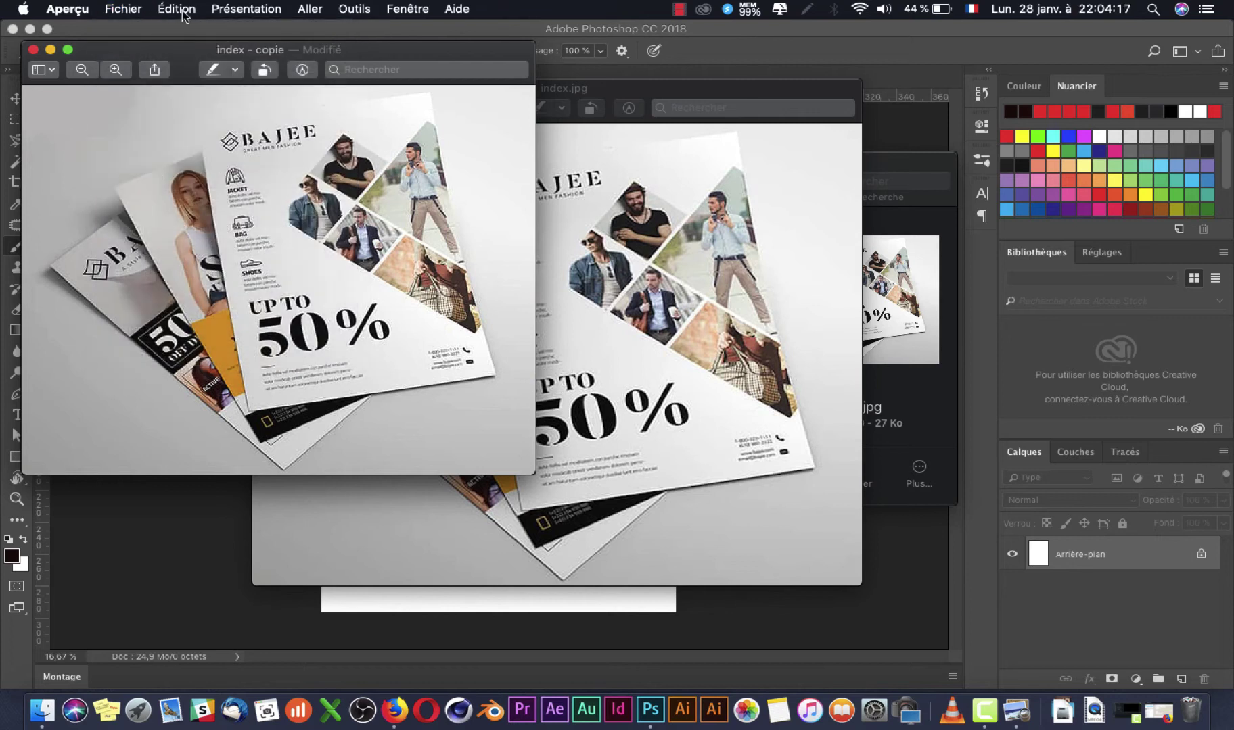
{"action": "left_click", "coordinate": [124, 11]}
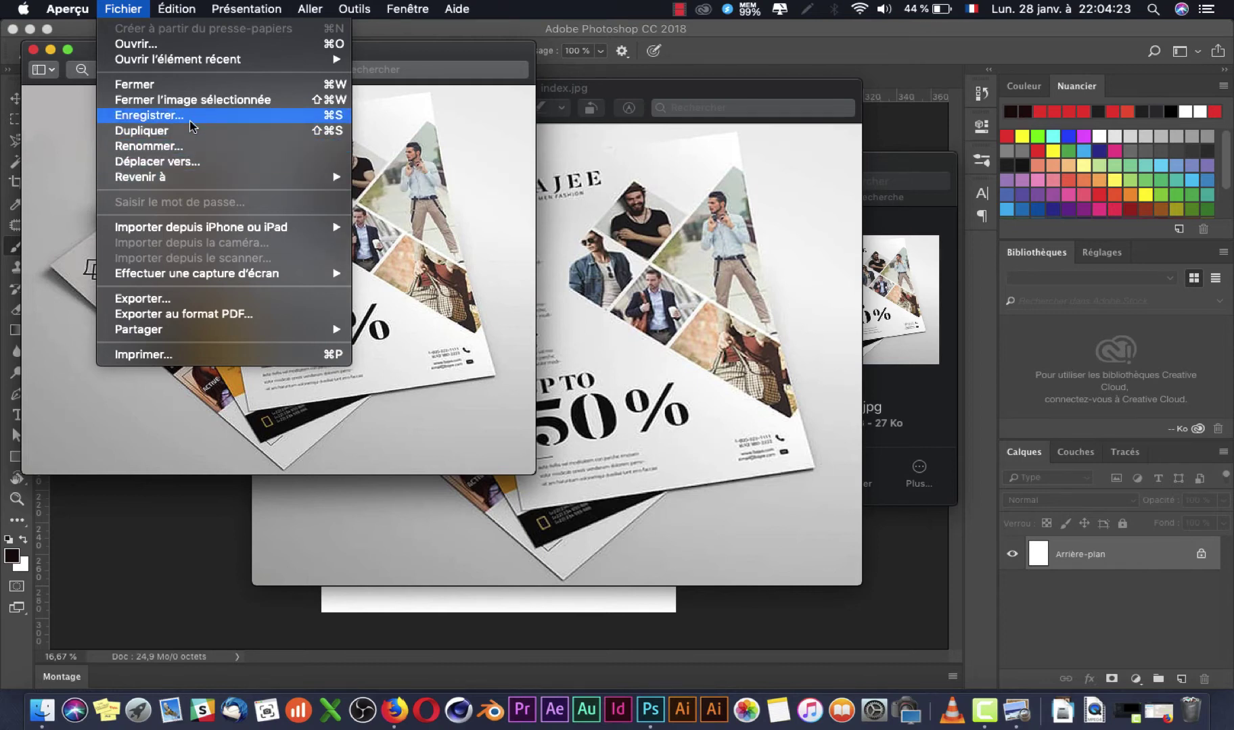
{"action": "left_click", "coordinate": [188, 120]}
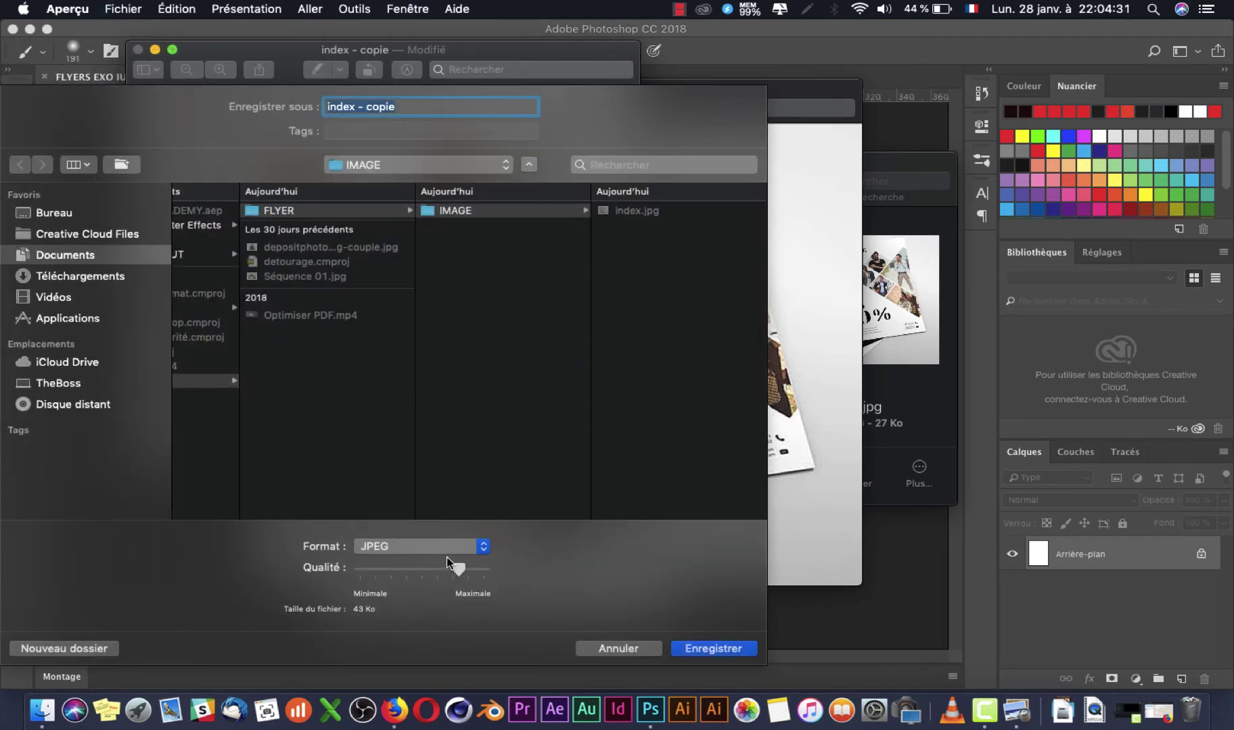
{"action": "left_click", "coordinate": [451, 550]}
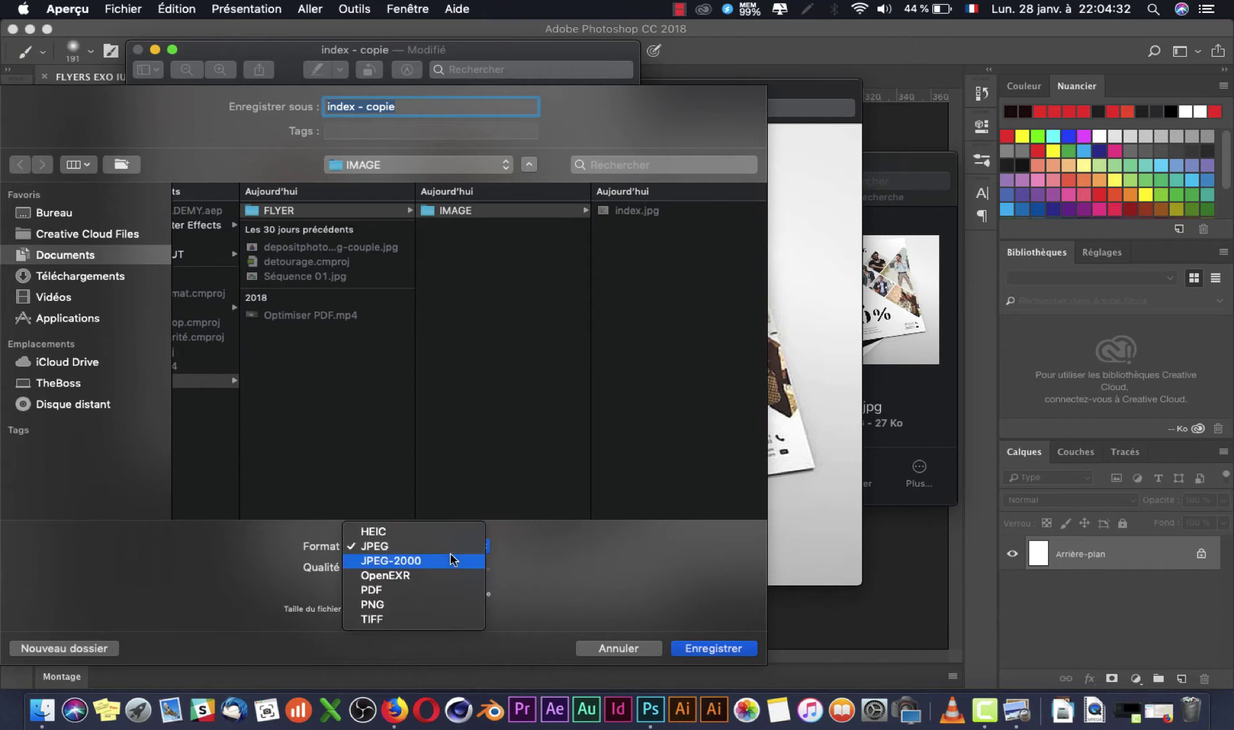
{"action": "left_click", "coordinate": [452, 615]}
{"action": "left_click", "coordinate": [700, 650]}
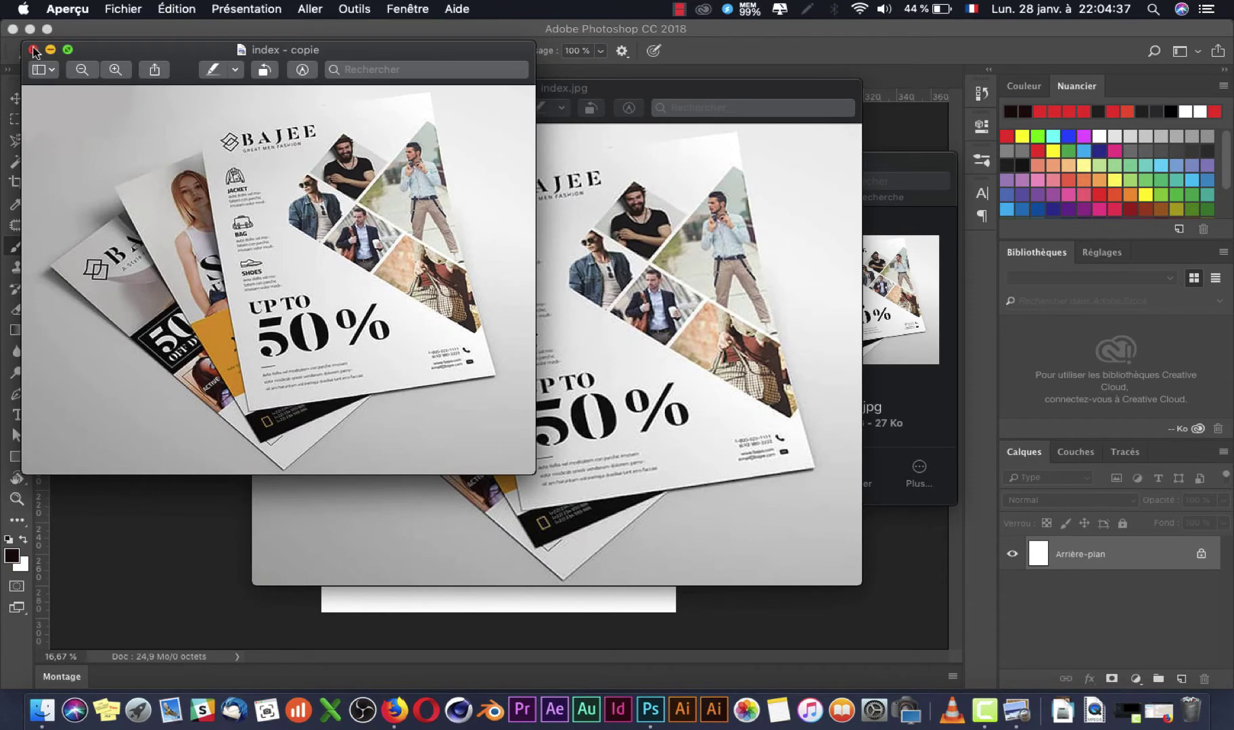
{"action": "left_click", "coordinate": [32, 49]}
{"action": "left_click", "coordinate": [893, 411]}
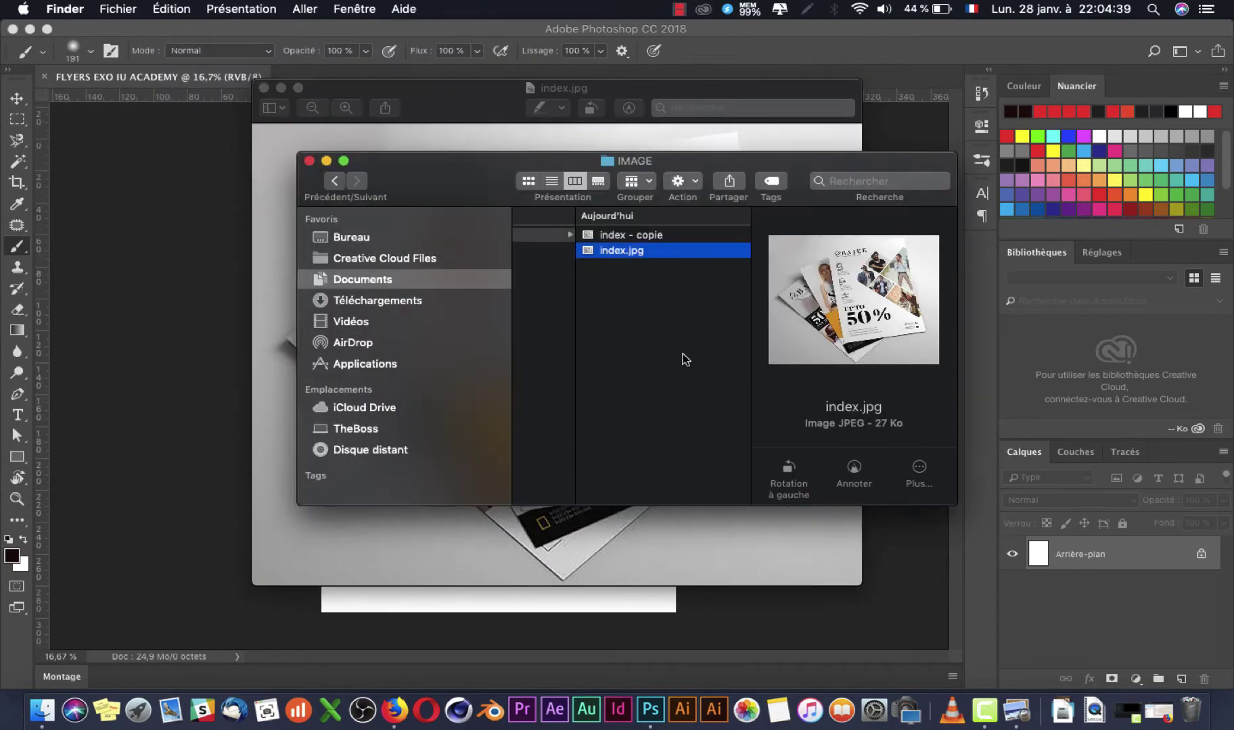
Step: Place 'index - copie' onto the A4 page as a new layer and check its visibility
{"action": "left_click", "coordinate": [587, 237]}
{"action": "left_click_drag", "start_coordinate": [587, 236], "coordinate": [504, 606]}
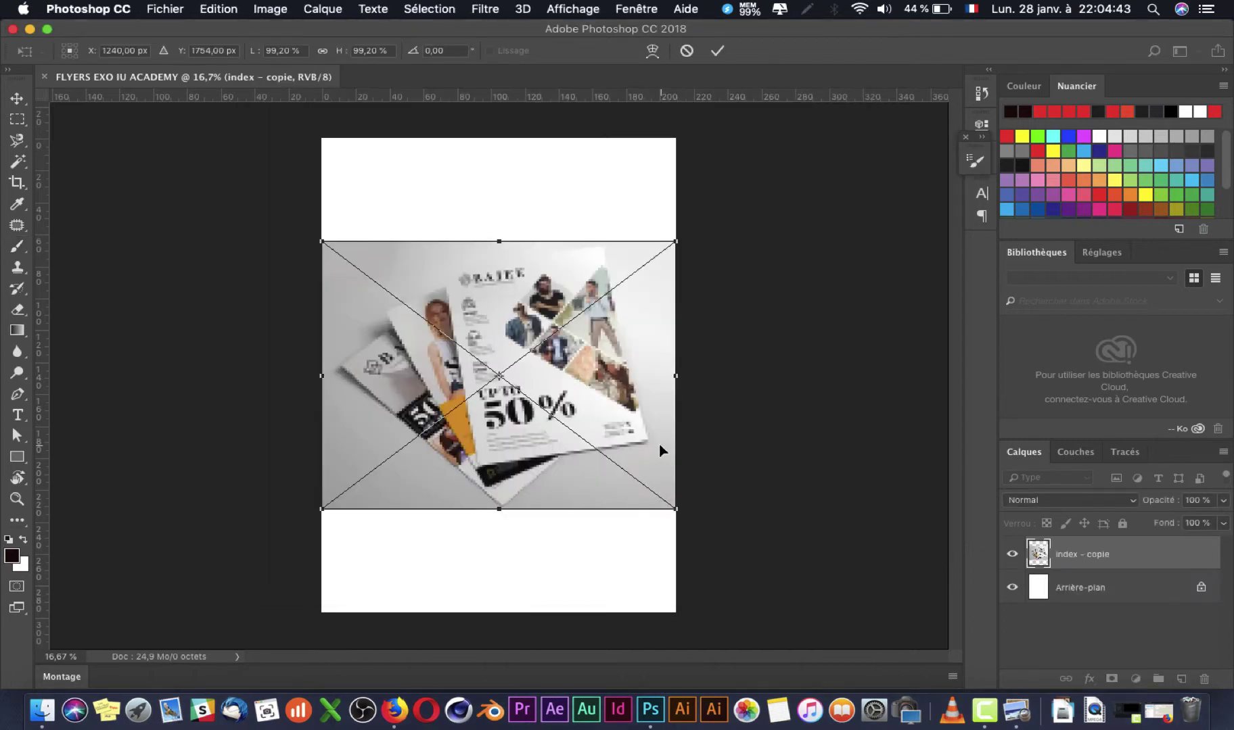
{"action": "key", "text": "Return"}
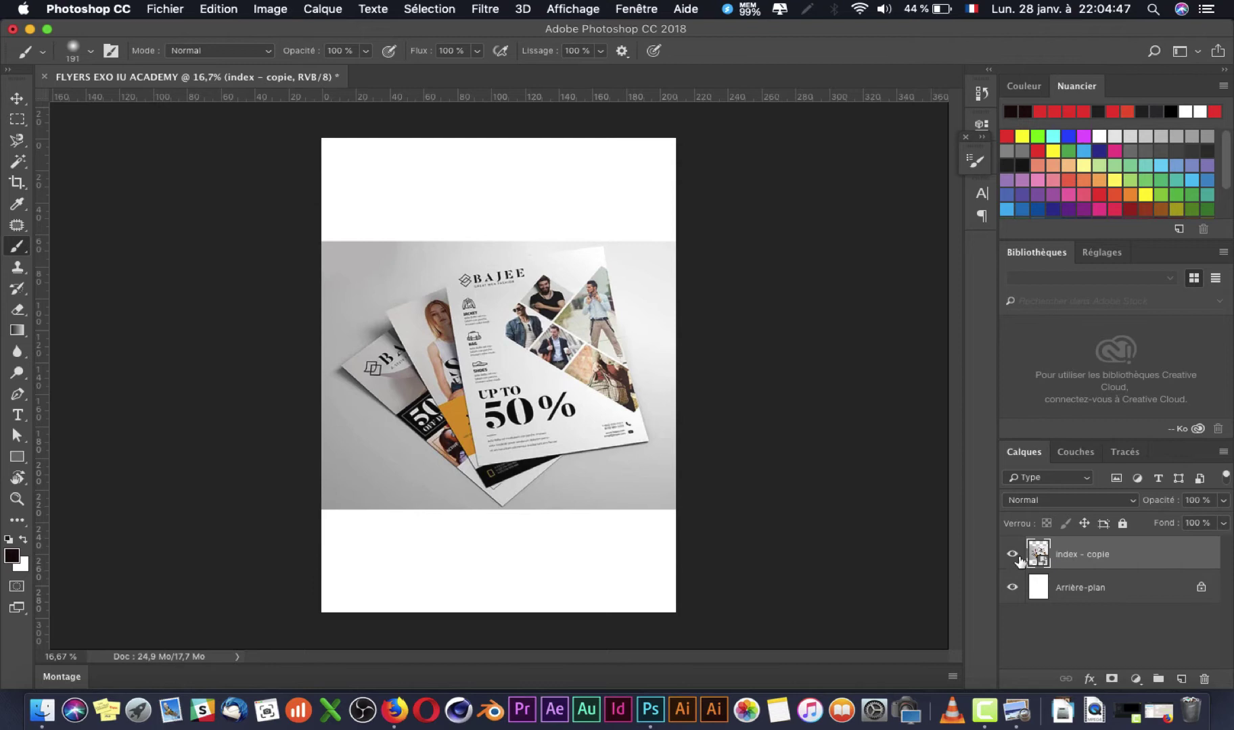
{"action": "left_click", "coordinate": [1012, 555]}
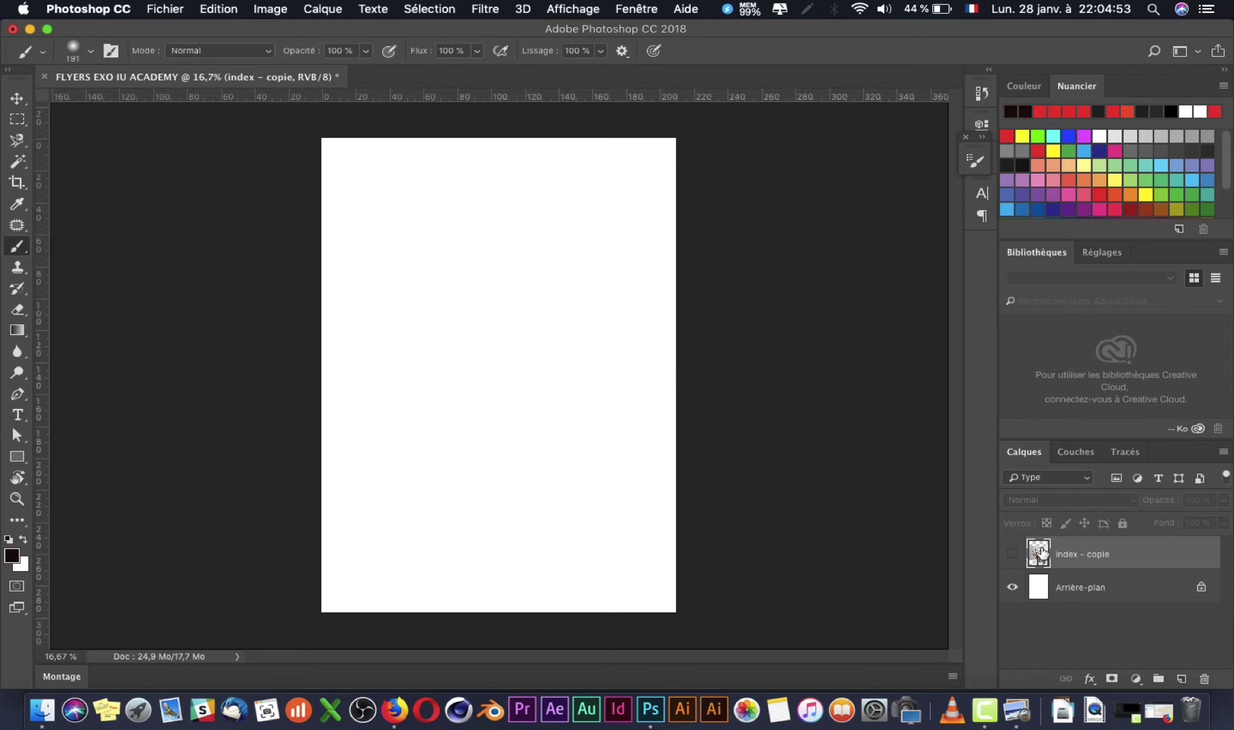
{"action": "left_click", "coordinate": [1013, 555]}
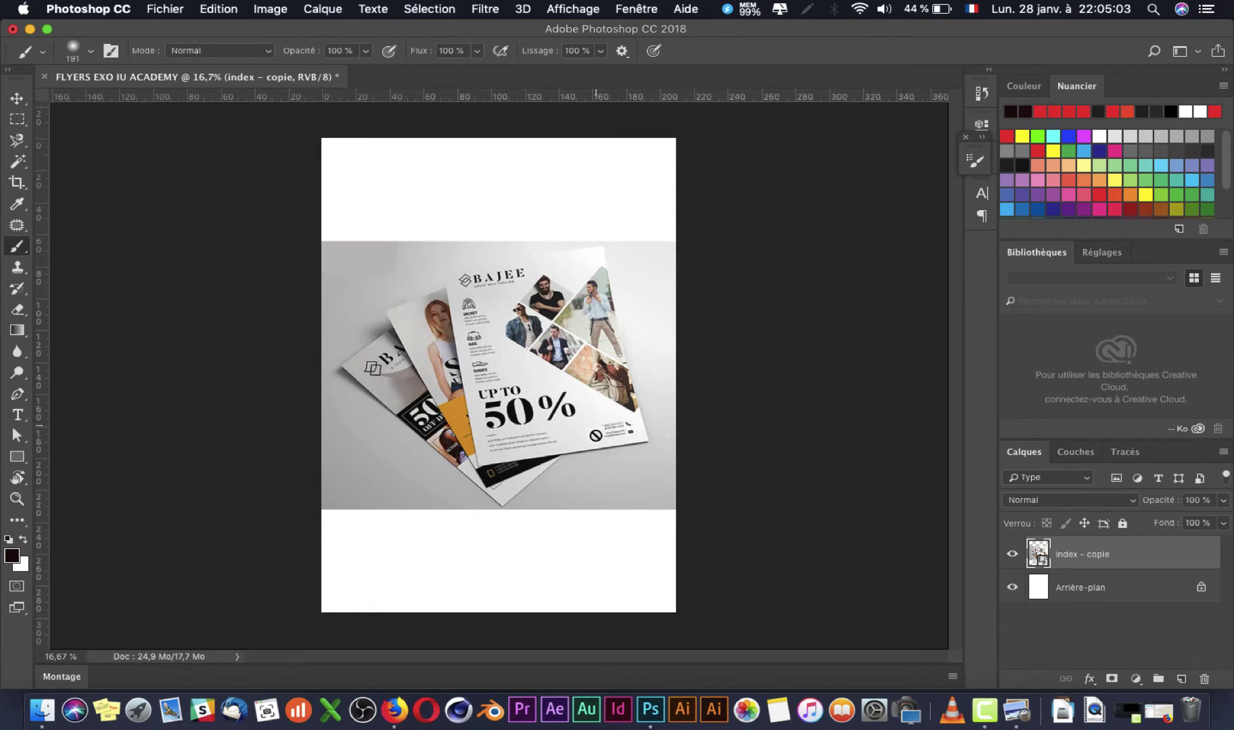
{"action": "scroll", "coordinate": [634, 438], "scroll_direction": "up", "scroll_amount": 5}
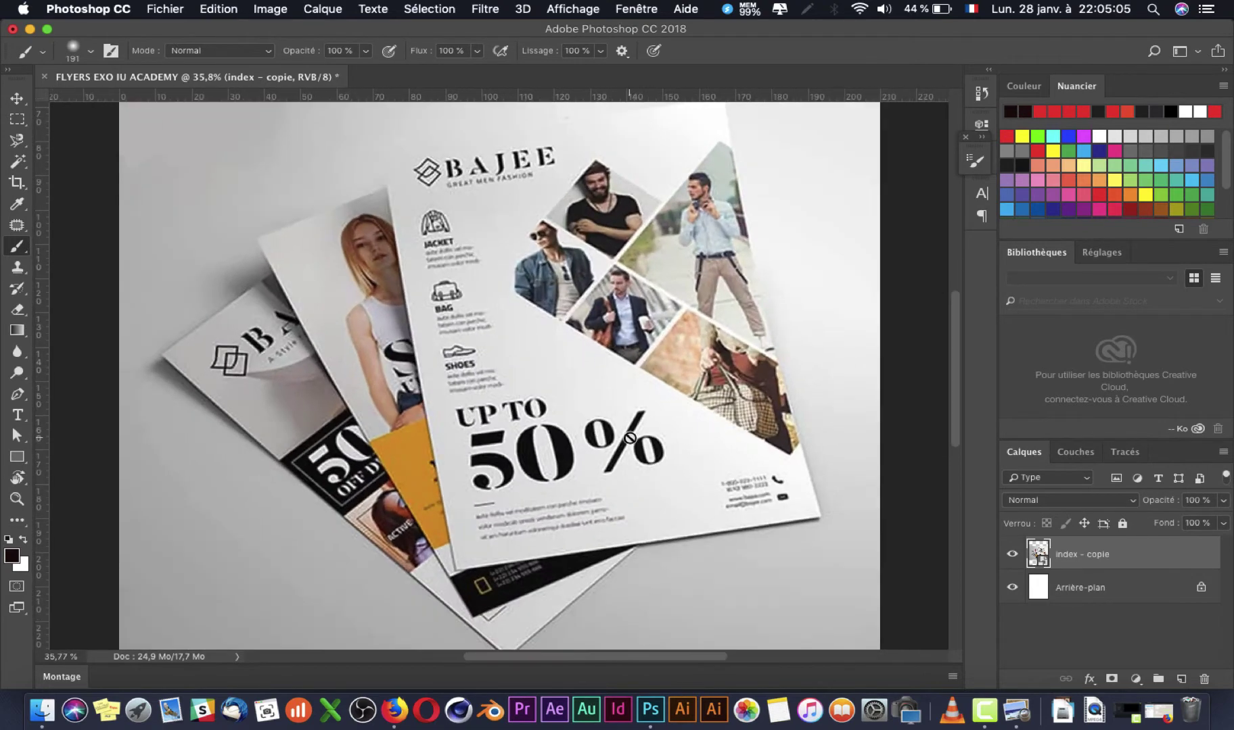
{"action": "scroll", "coordinate": [759, 518], "scroll_direction": "down", "scroll_amount": 4}
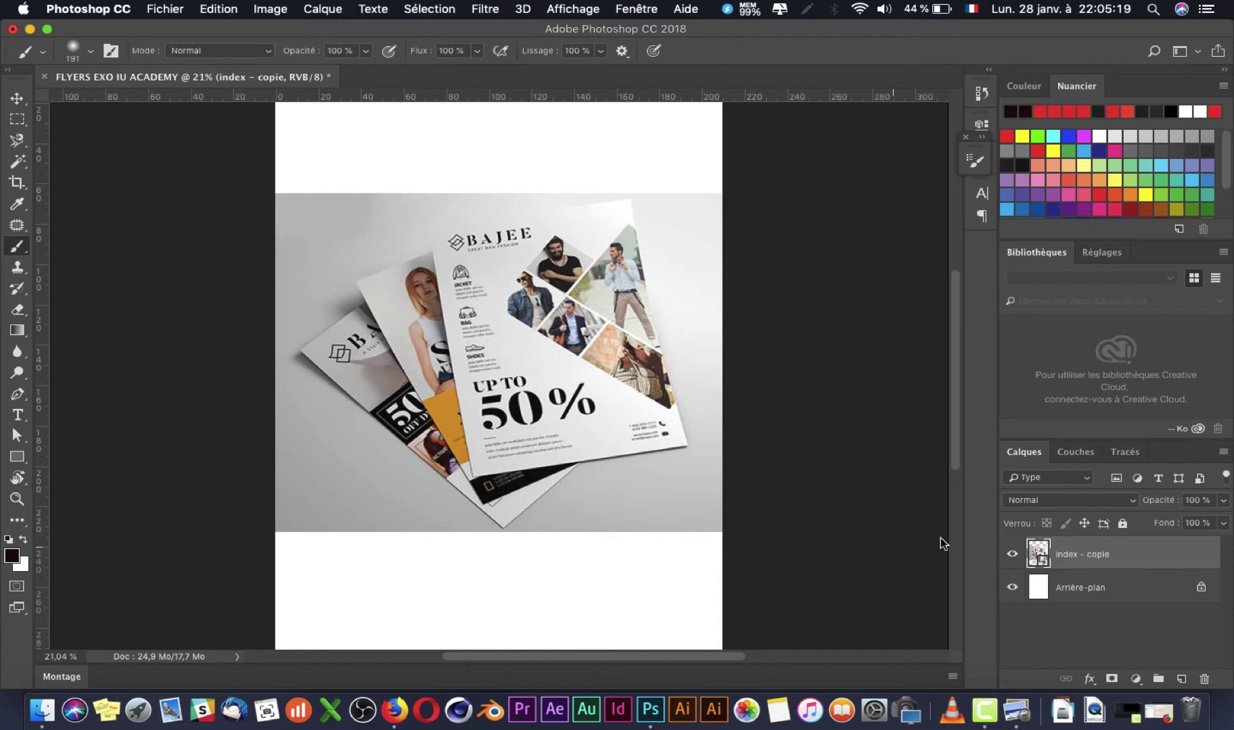
Step: Rasterize the index - copie layer and trace the front BAJEE flyer with a Pen path
{"action": "right_click", "coordinate": [1127, 560]}
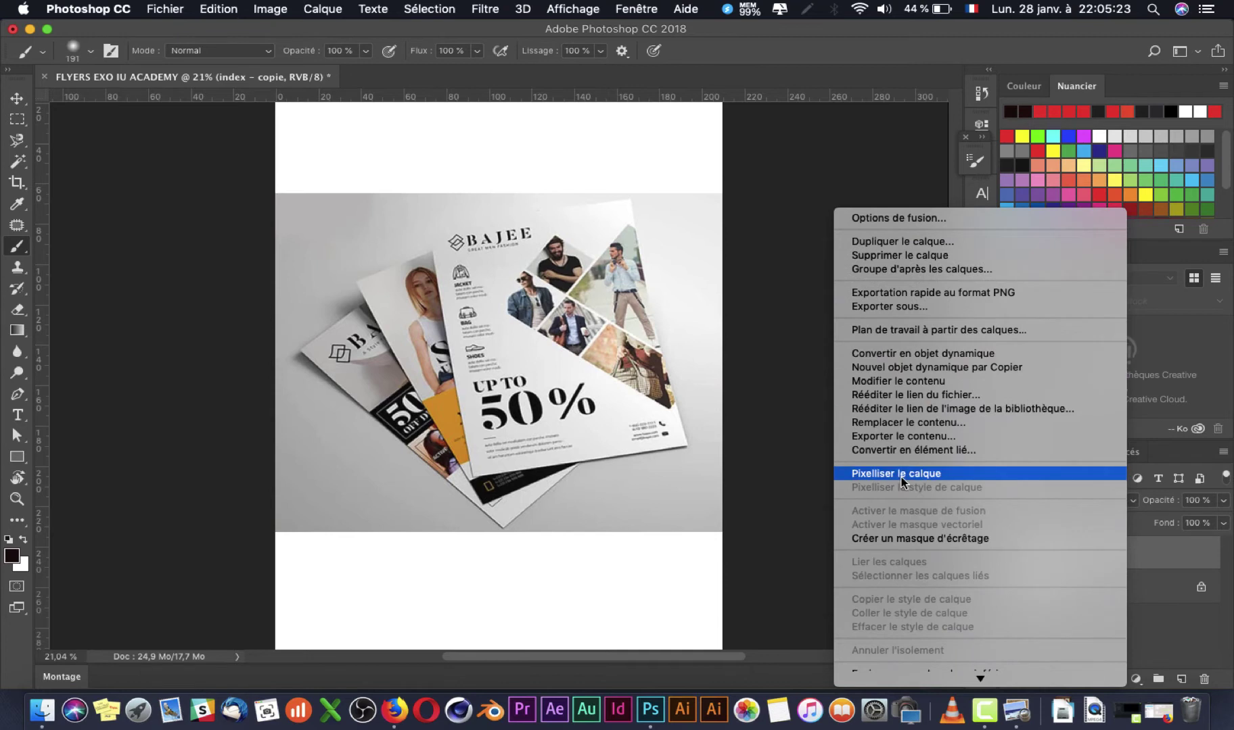
{"action": "left_click", "coordinate": [900, 474]}
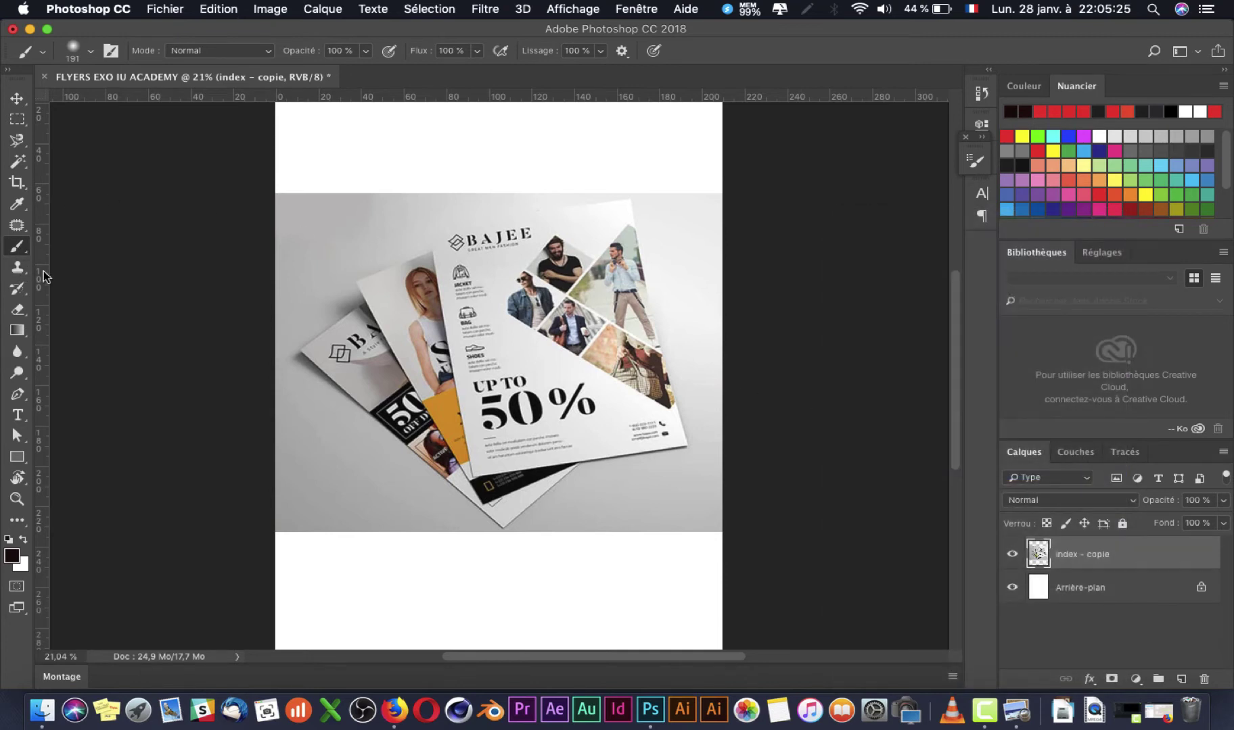
{"action": "key", "text": "p"}
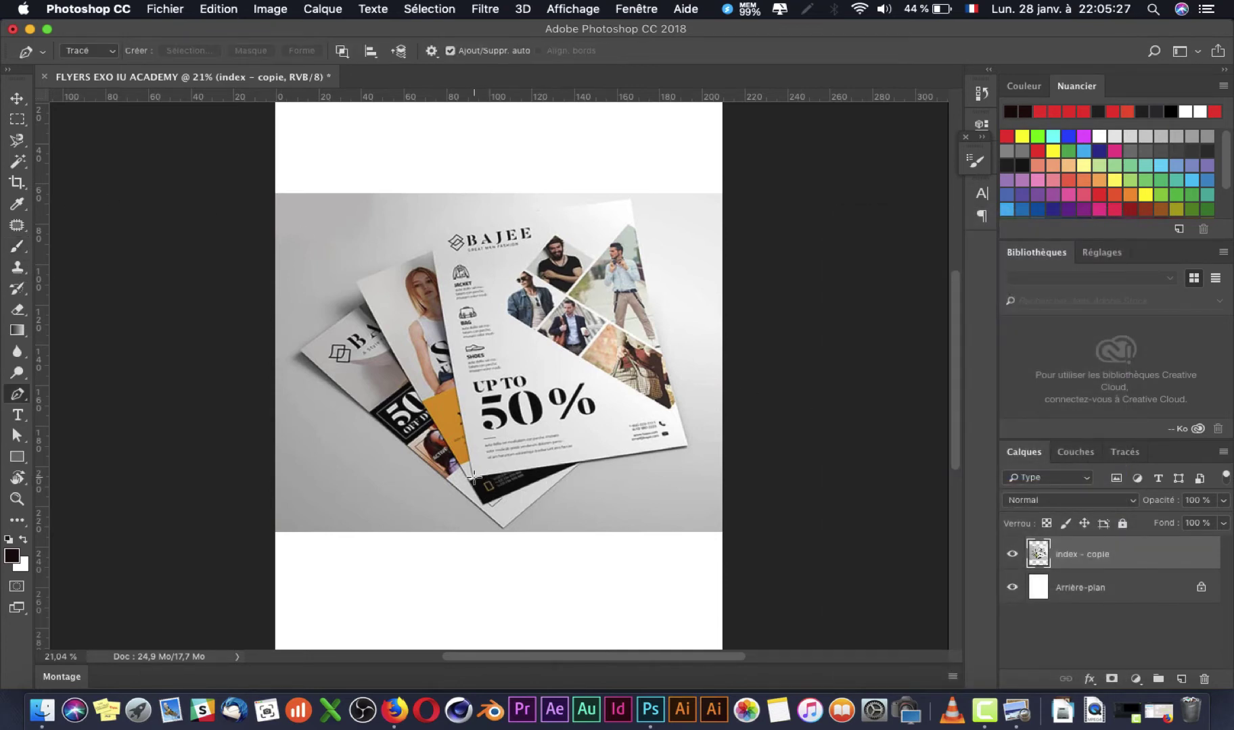
{"action": "left_click", "coordinate": [473, 477]}
{"action": "left_click_drag", "start_coordinate": [430, 226], "coordinate": [428, 245]}
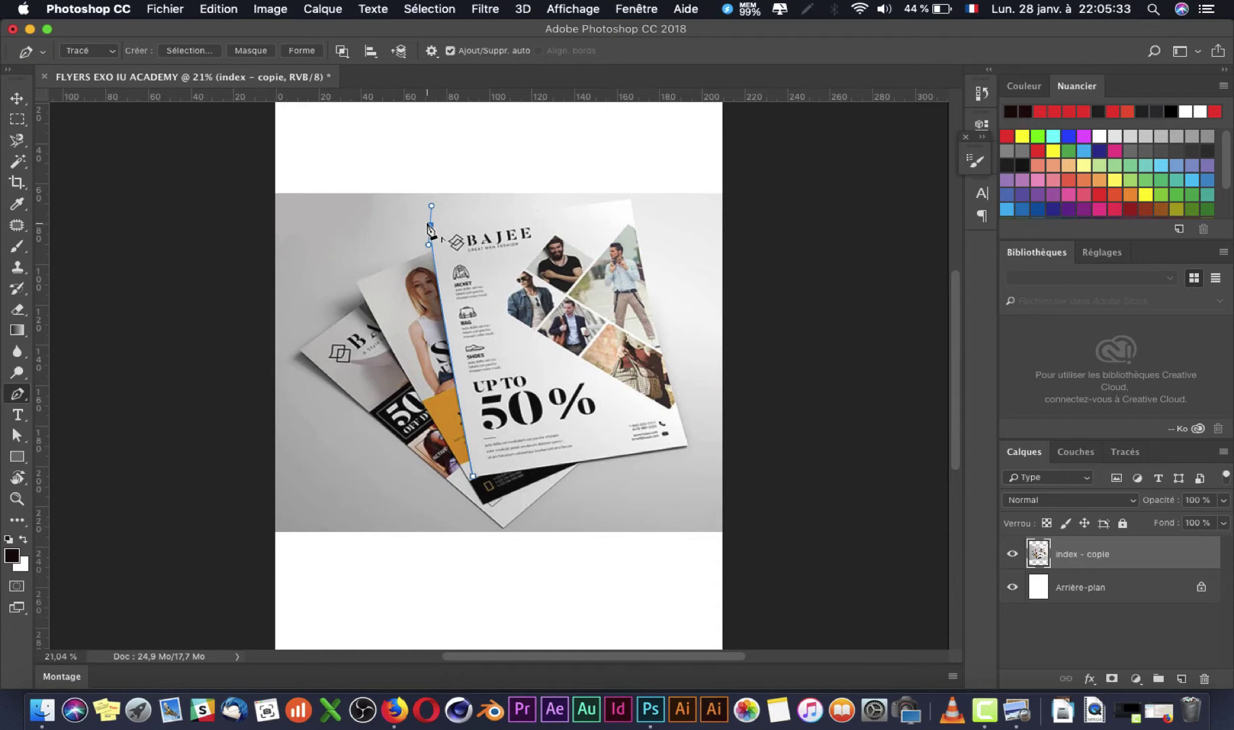
{"action": "left_click", "coordinate": [630, 200]}
{"action": "left_click_drag", "start_coordinate": [689, 444], "coordinate": [707, 476]}
{"action": "left_click", "coordinate": [690, 446], "text": "alt"}
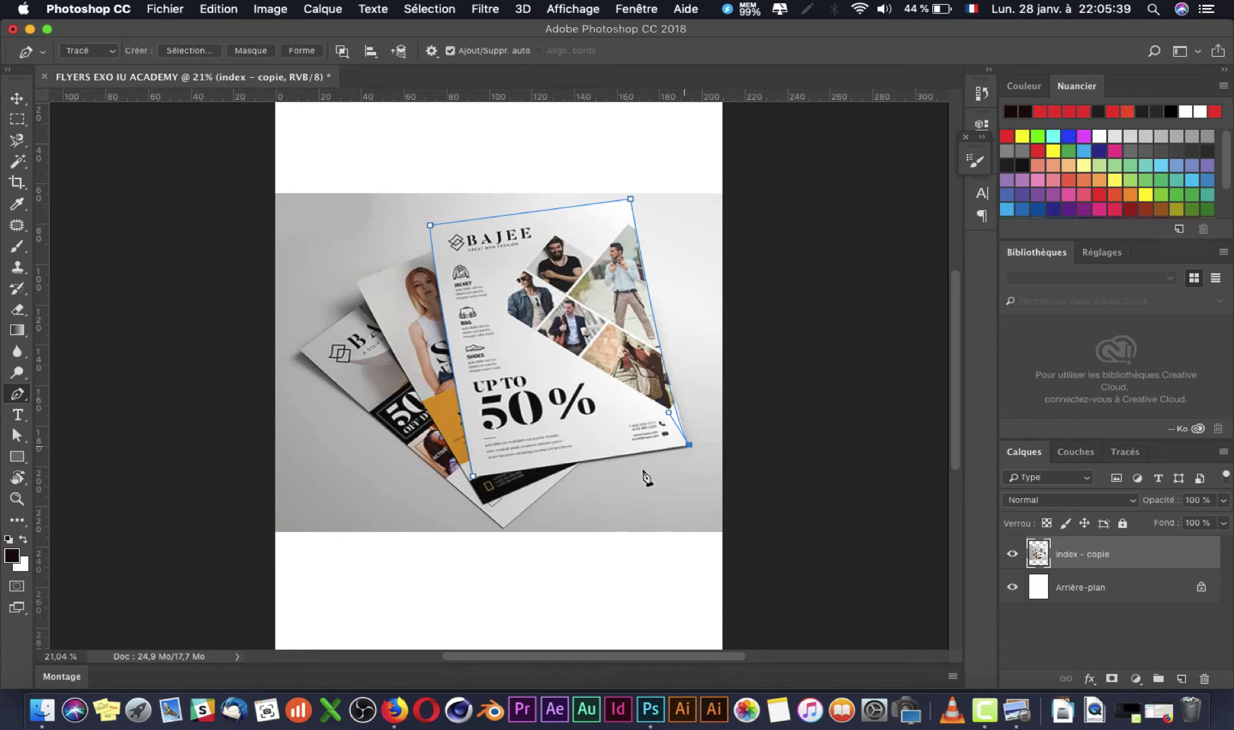
{"action": "left_click", "coordinate": [476, 480]}
Step: Turn the path into a selection and delete the photo surrounding the front flyer
{"action": "key", "text": "super+Return"}
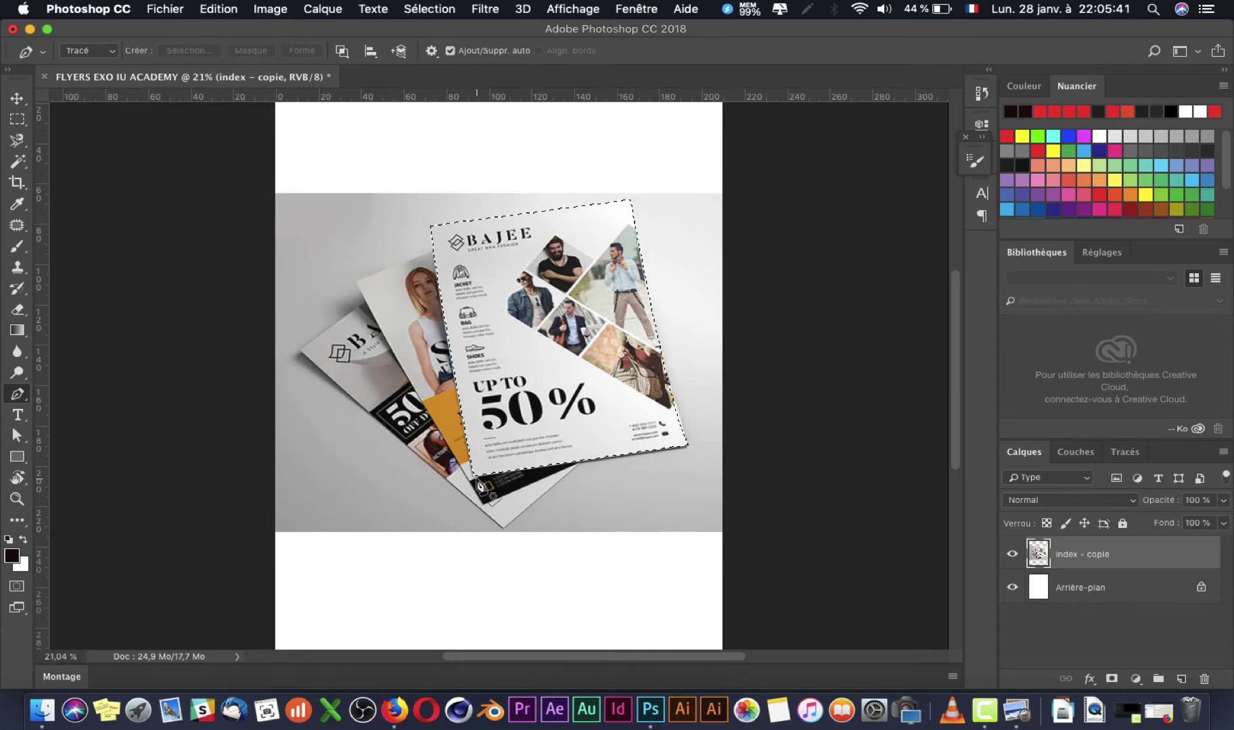
{"action": "key", "text": "shift+super+i"}
{"action": "key", "text": "Delete"}
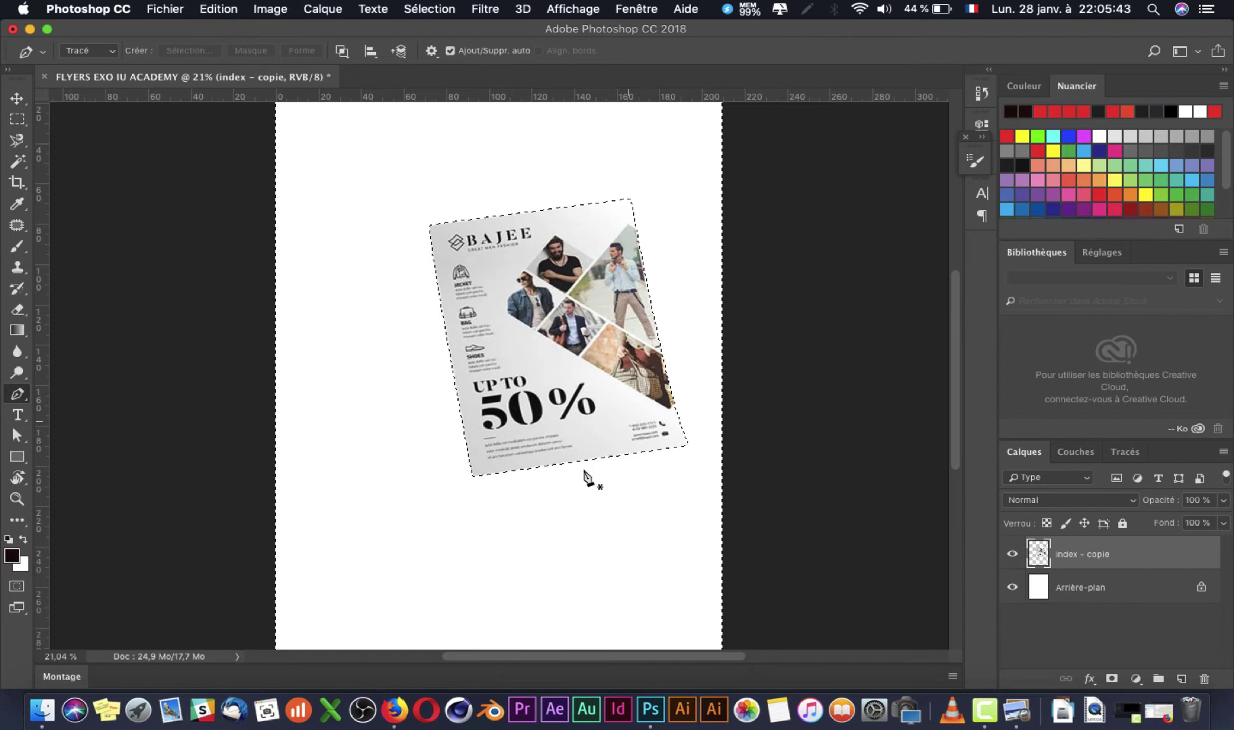
{"action": "key", "text": "super+d"}
Step: Rotate the cut-out flyer so it stands upright
{"action": "key", "text": "super+t"}
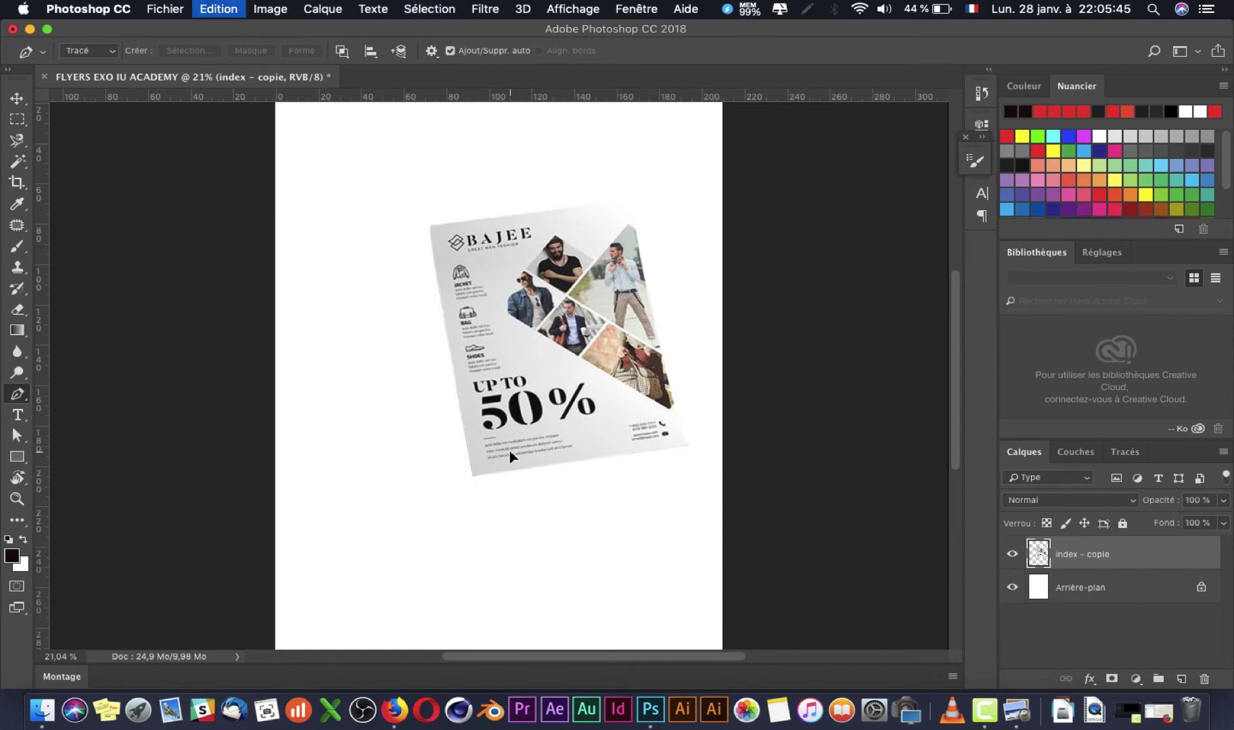
{"action": "mouse_move", "coordinate": [646, 508]}
{"action": "left_mouse_down"}
{"action": "mouse_move", "coordinate": [654, 526]}
{"action": "mouse_move", "coordinate": [630, 534]}
{"action": "mouse_move", "coordinate": [647, 520]}
{"action": "left_mouse_up"}
{"action": "key", "text": "Return"}
{"action": "key", "text": "Return"}
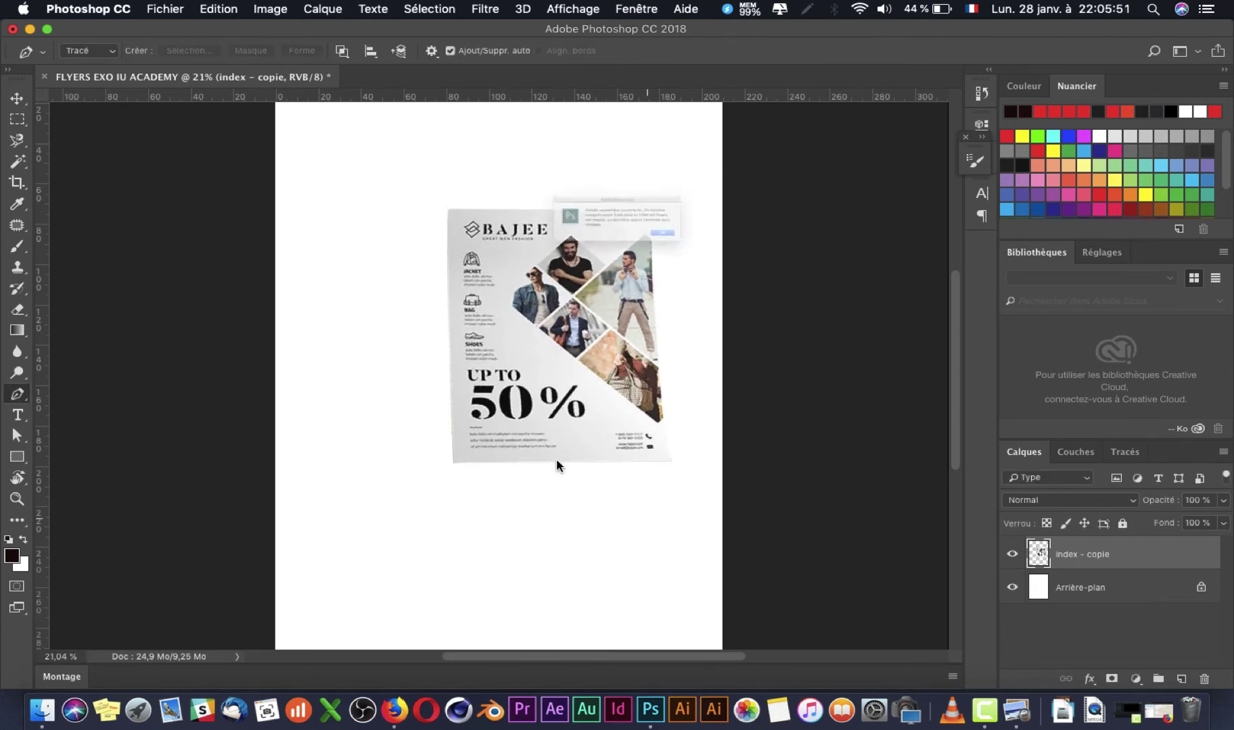
{"action": "key", "text": "Return"}
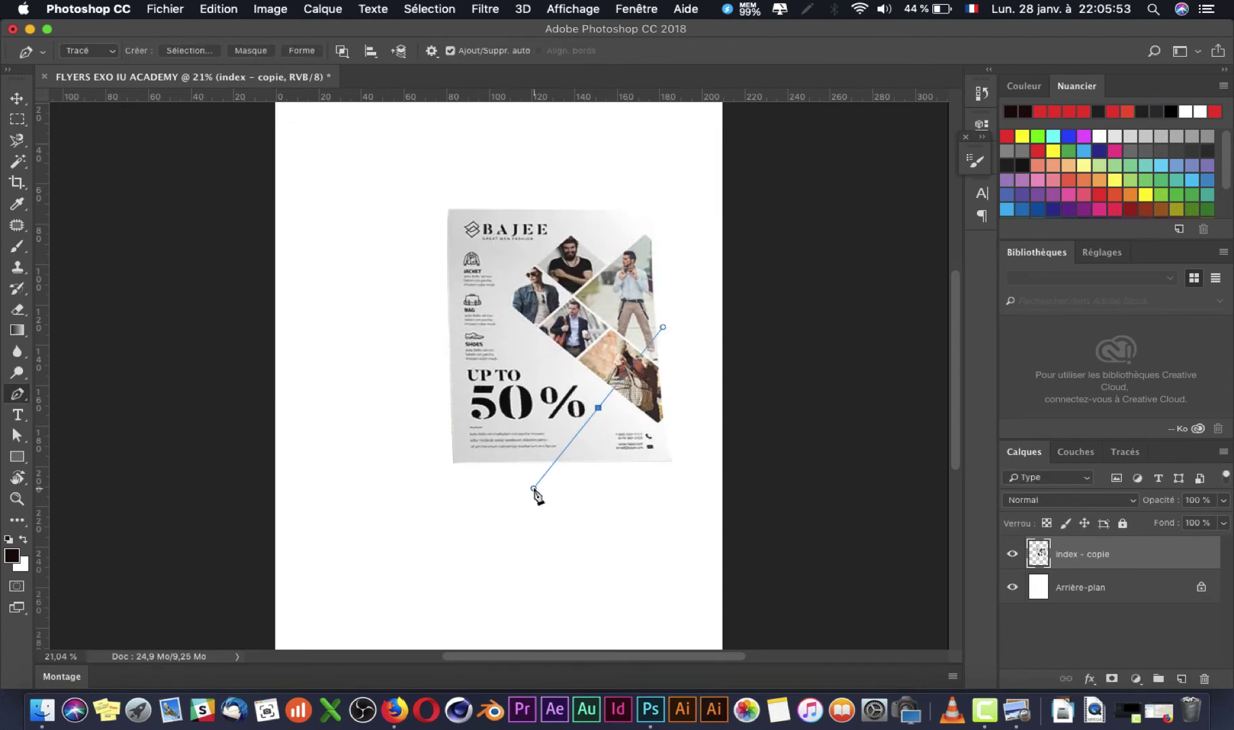
Step: Remove the leftover pen path and move the flyer down and left on the page
{"action": "key", "text": "Delete"}
{"action": "key", "text": "v"}
{"action": "key", "text": "Delete"}
{"action": "key", "text": "super+z"}
{"action": "left_click_drag", "start_coordinate": [547, 388], "coordinate": [476, 444]}
Step: Hide the rulers and tilt the flyer about 1.71° with Free Transform
{"action": "key", "text": "super+r"}
{"action": "key", "text": "super+t"}
{"action": "left_click_drag", "start_coordinate": [625, 512], "coordinate": [628, 522]}
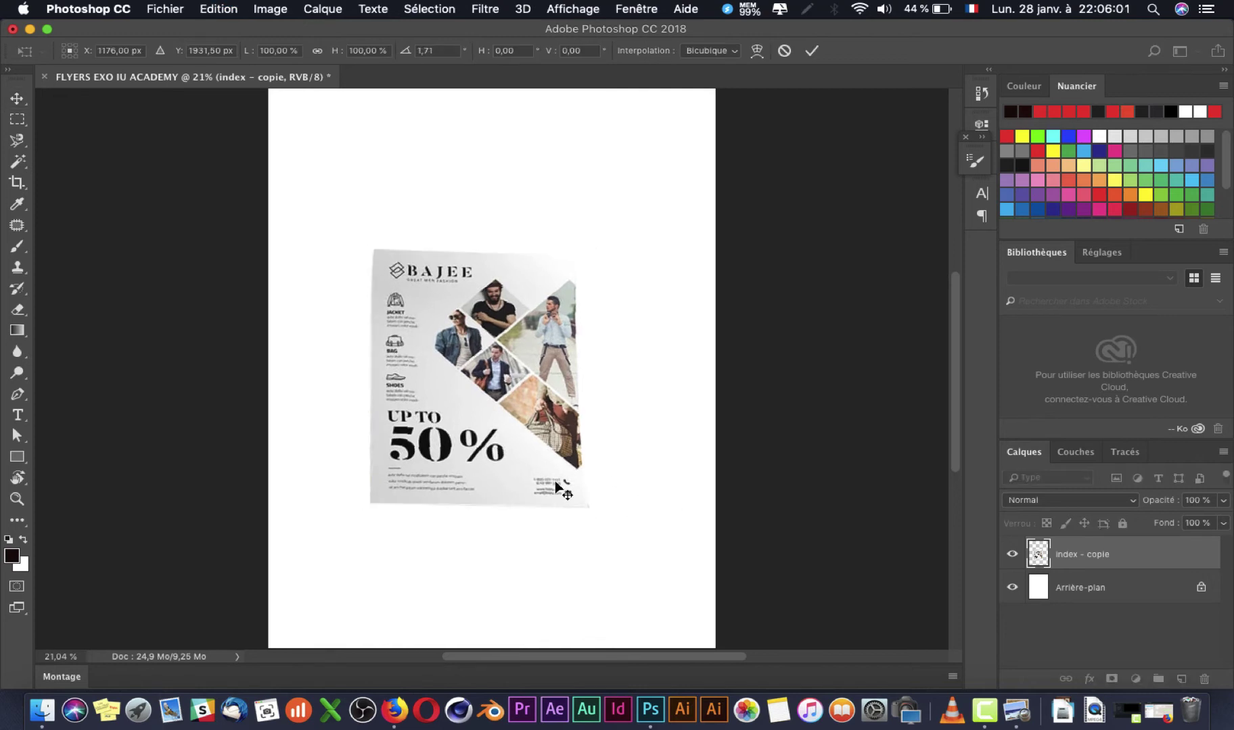
Step: Cancel the tilt and skew the flyer's corners into an upright rectangle
{"action": "key", "text": "Escape"}
{"action": "key", "text": "super+t"}
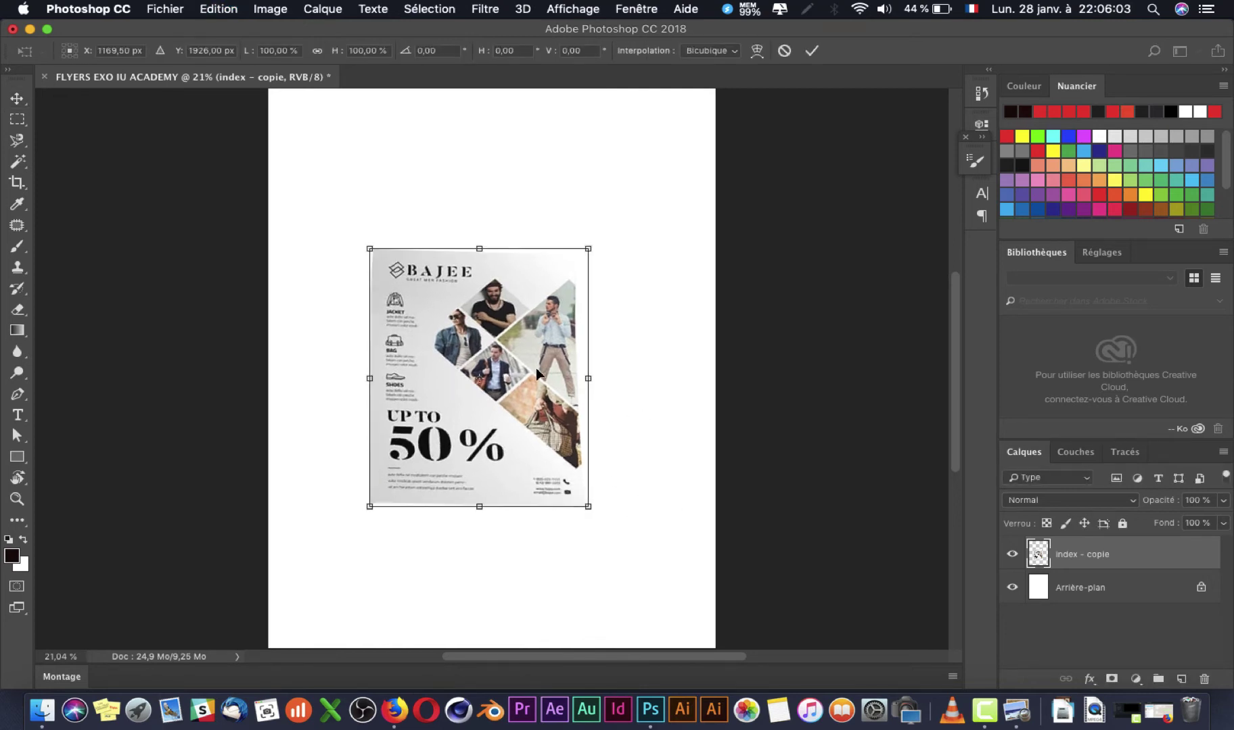
{"action": "right_click", "coordinate": [536, 369]}
{"action": "left_click", "coordinate": [591, 442]}
{"action": "left_click_drag", "start_coordinate": [370, 508], "coordinate": [369, 512]}
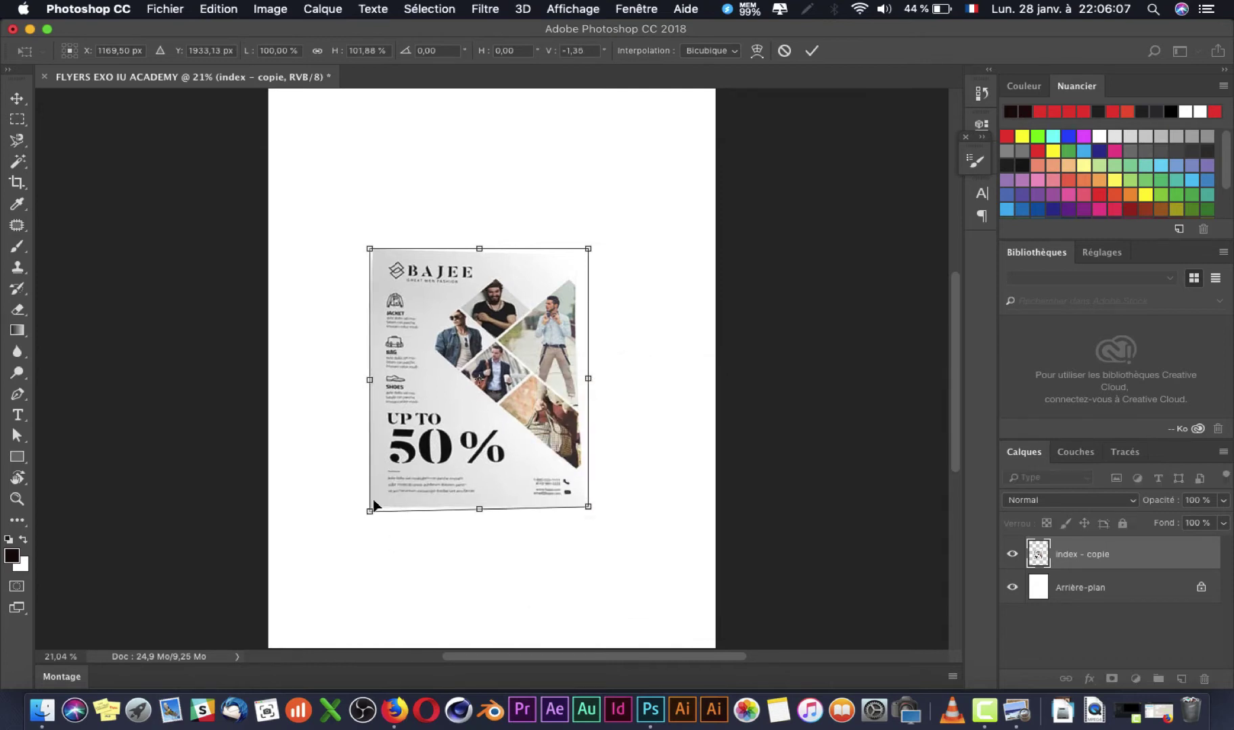
{"action": "left_click_drag", "start_coordinate": [590, 252], "coordinate": [589, 240]}
{"action": "left_click_drag", "start_coordinate": [590, 508], "coordinate": [589, 507]}
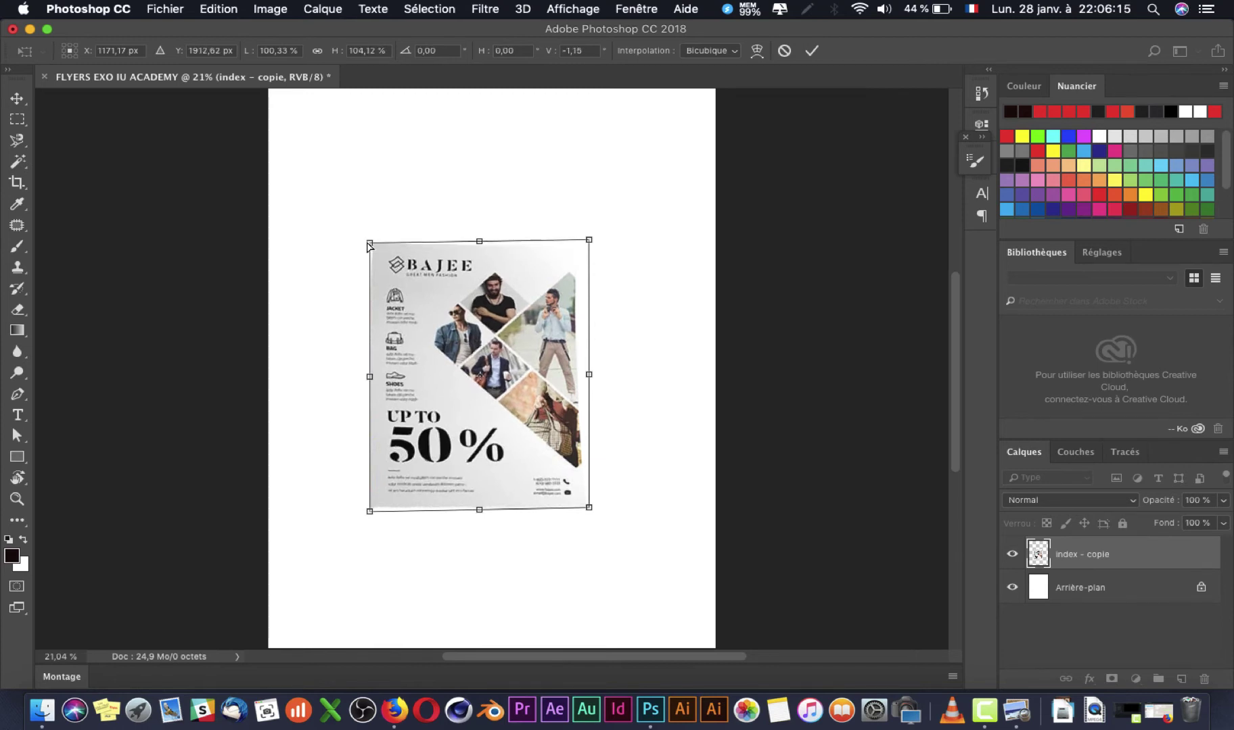
{"action": "key", "text": "Return"}
{"action": "key", "text": "ctrl+z"}
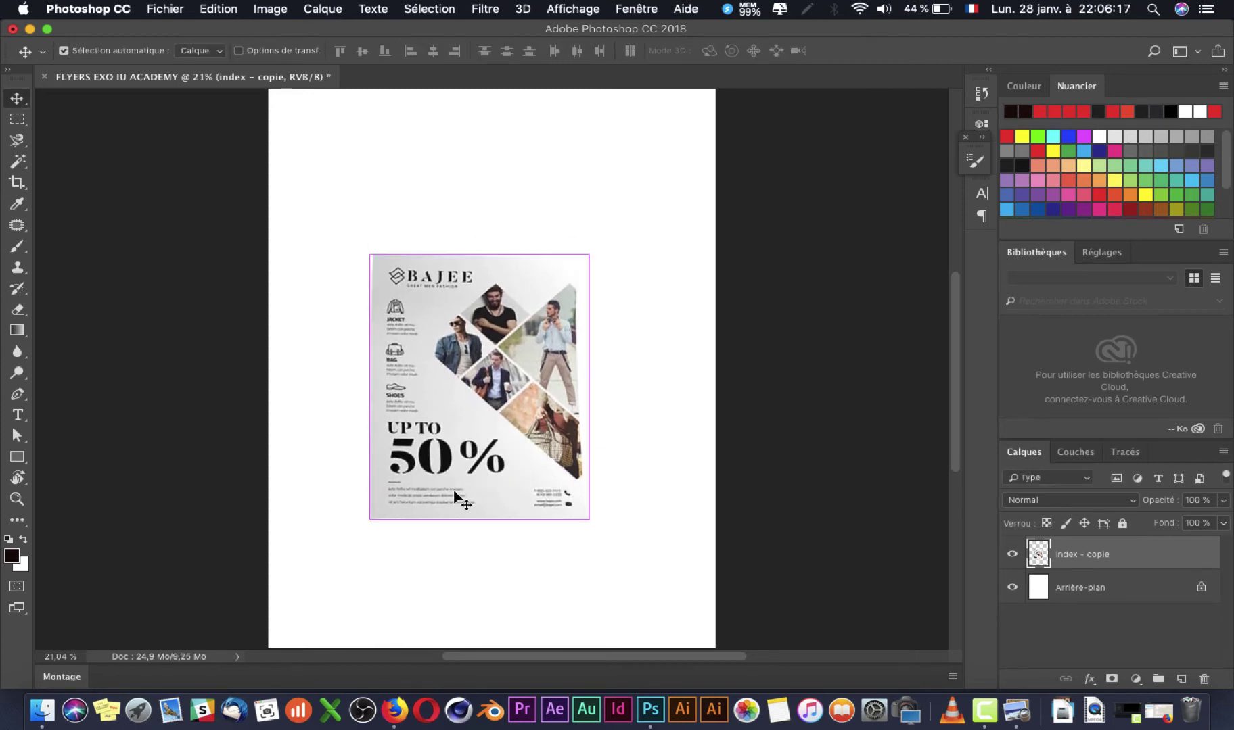
Step: Scale the BAJEE flyer to about 227% and reposition it to fill the A4 page
{"action": "key", "text": "ctrl+t"}
{"action": "key", "text": "ctrl+minus"}
{"action": "key", "text": "ctrl+minus"}
{"action": "left_click_drag", "start_coordinate": [550, 474], "coordinate": [634, 551]}
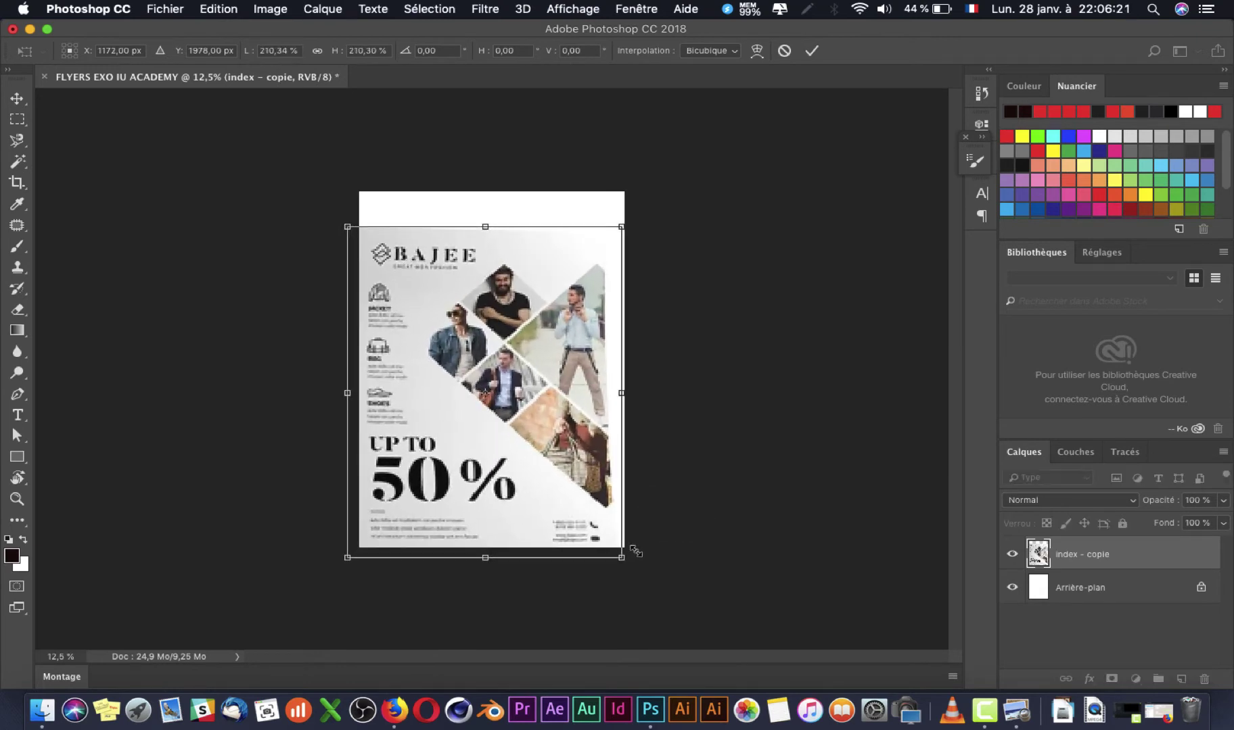
{"action": "left_click_drag", "start_coordinate": [567, 450], "coordinate": [573, 420]}
{"action": "left_click_drag", "start_coordinate": [628, 522], "coordinate": [575, 533]}
{"action": "key", "text": "Return"}
{"action": "key", "text": "super+plus"}
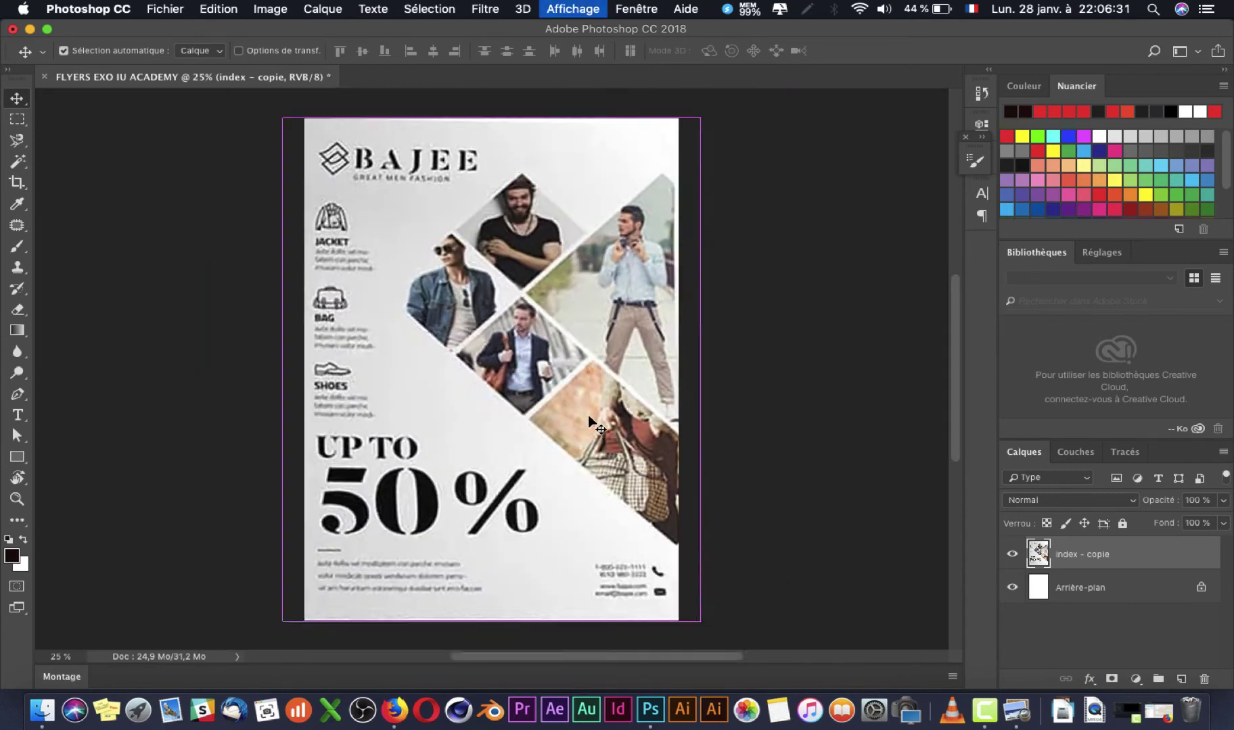
{"action": "key", "text": "super+minus"}
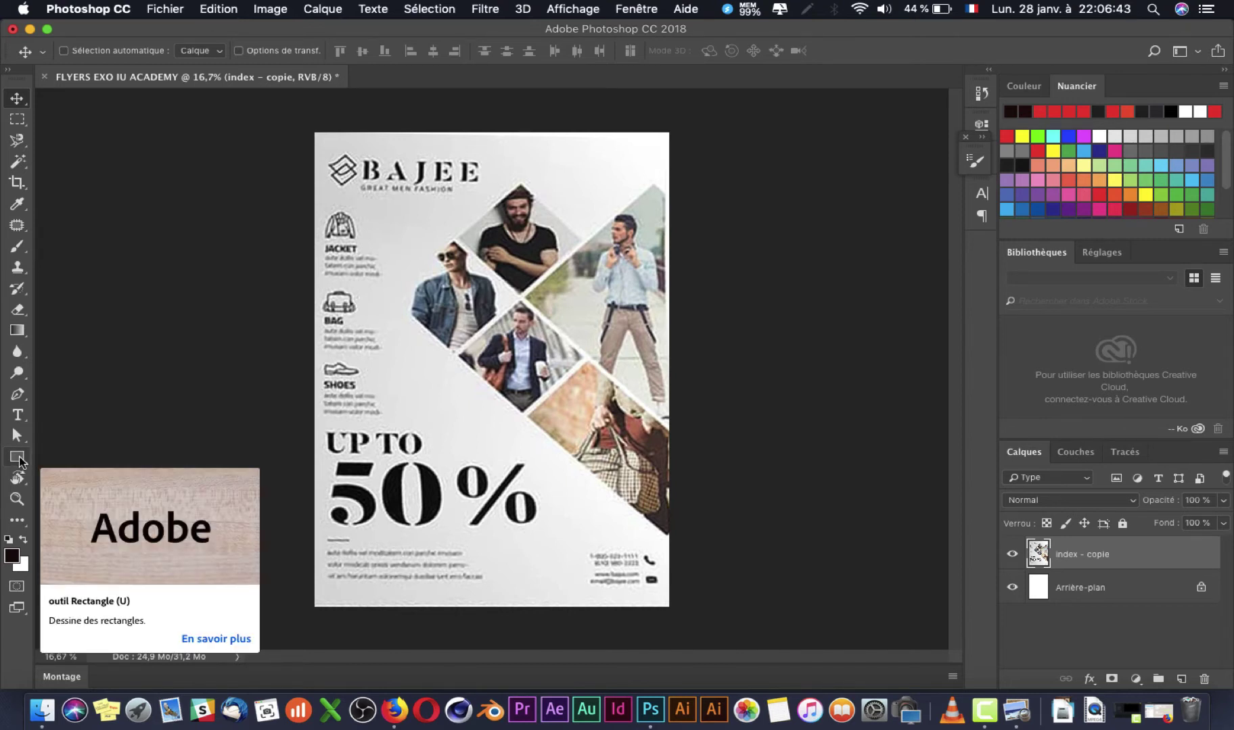
Step: Draw a yellow square shape over the top diamond photo
{"action": "left_click", "coordinate": [17, 458]}
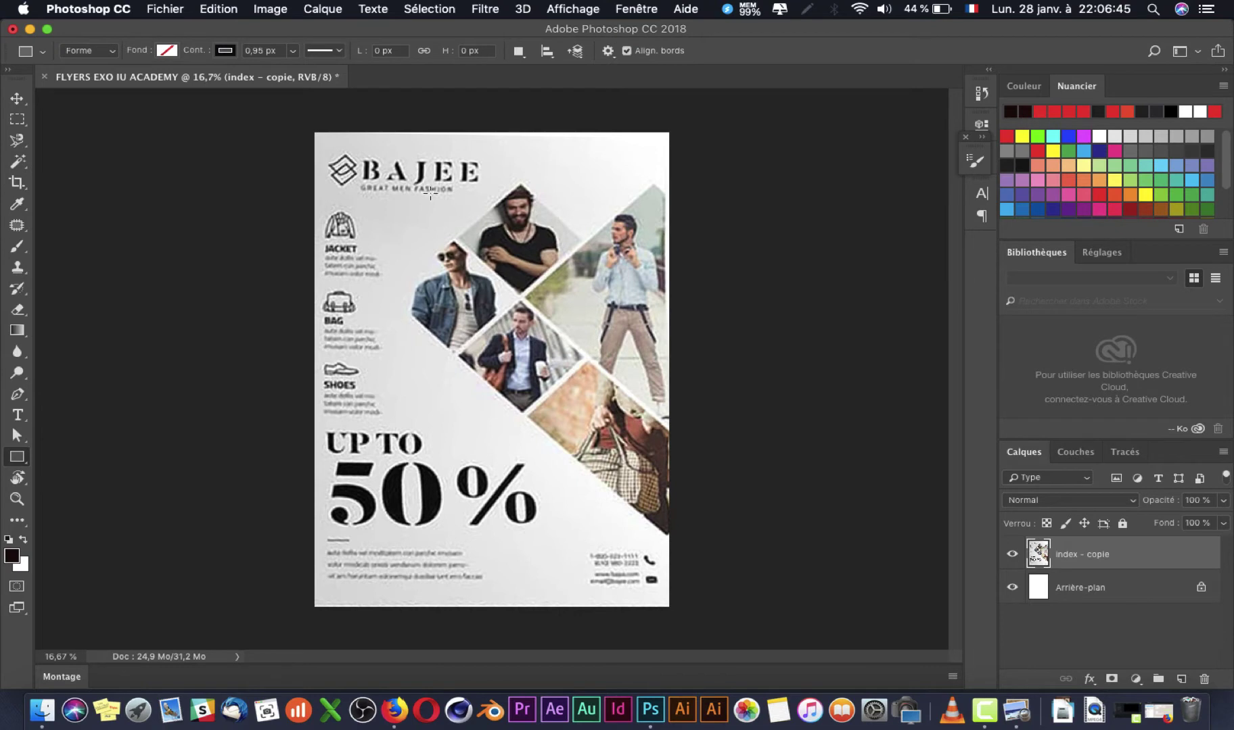
{"action": "left_click_drag", "start_coordinate": [436, 199], "coordinate": [564, 370]}
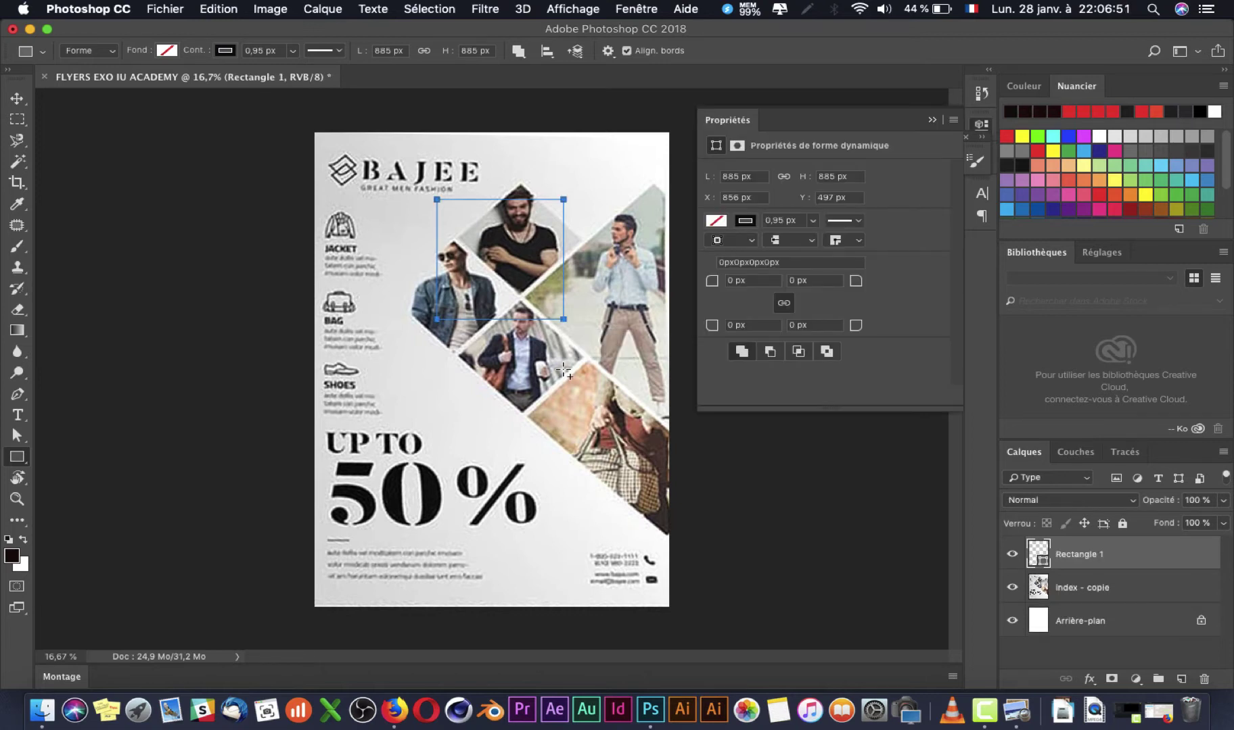
{"action": "key", "text": "shift"}
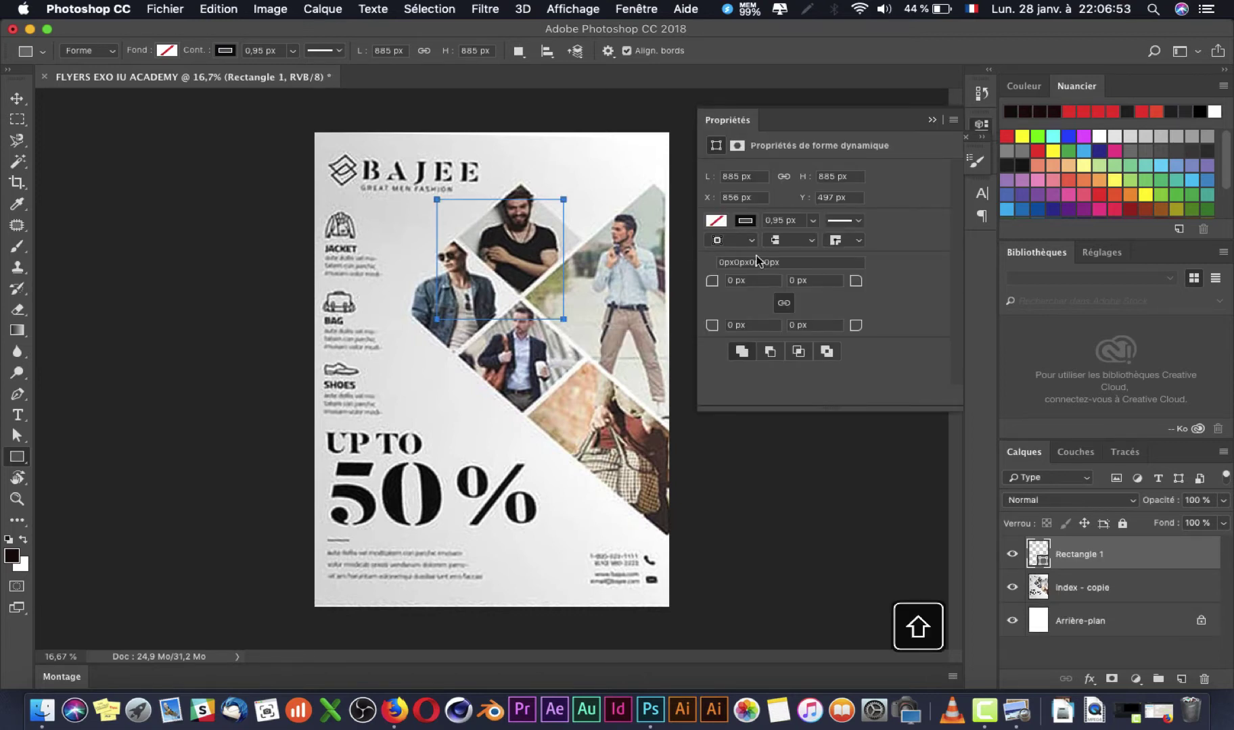
{"action": "left_click", "coordinate": [723, 221]}
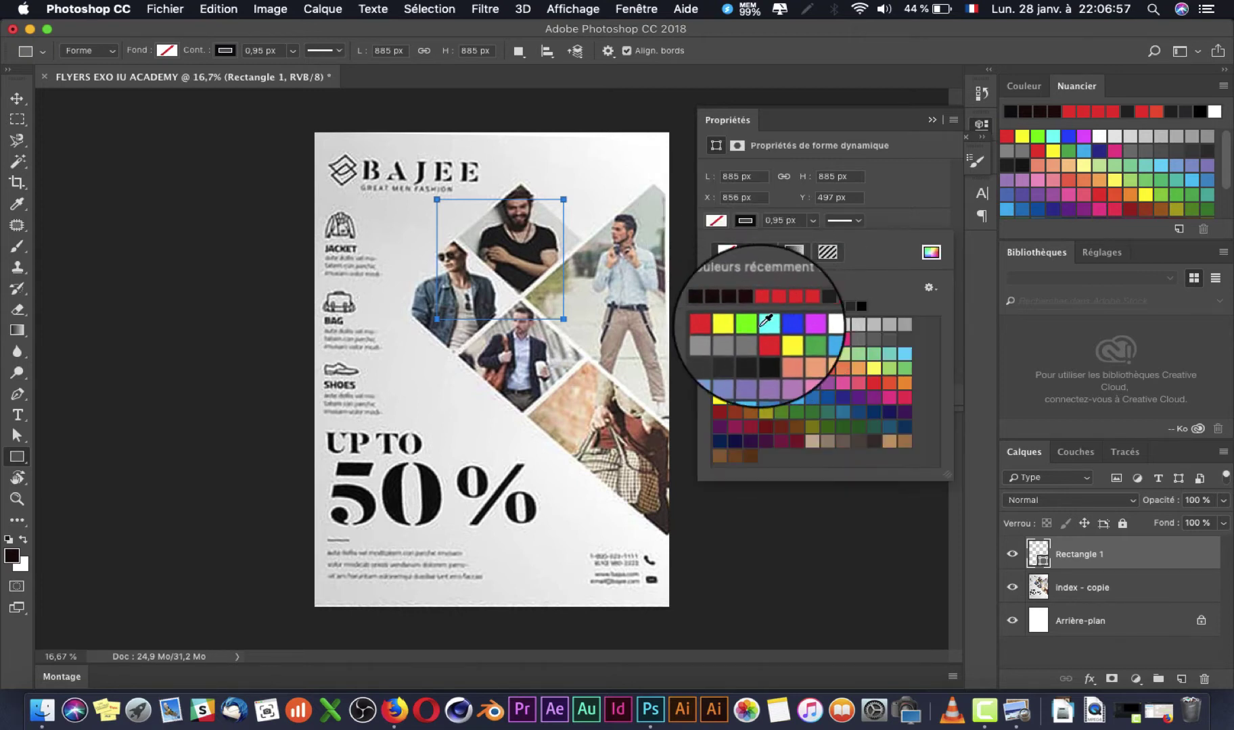
{"action": "left_click", "coordinate": [732, 326]}
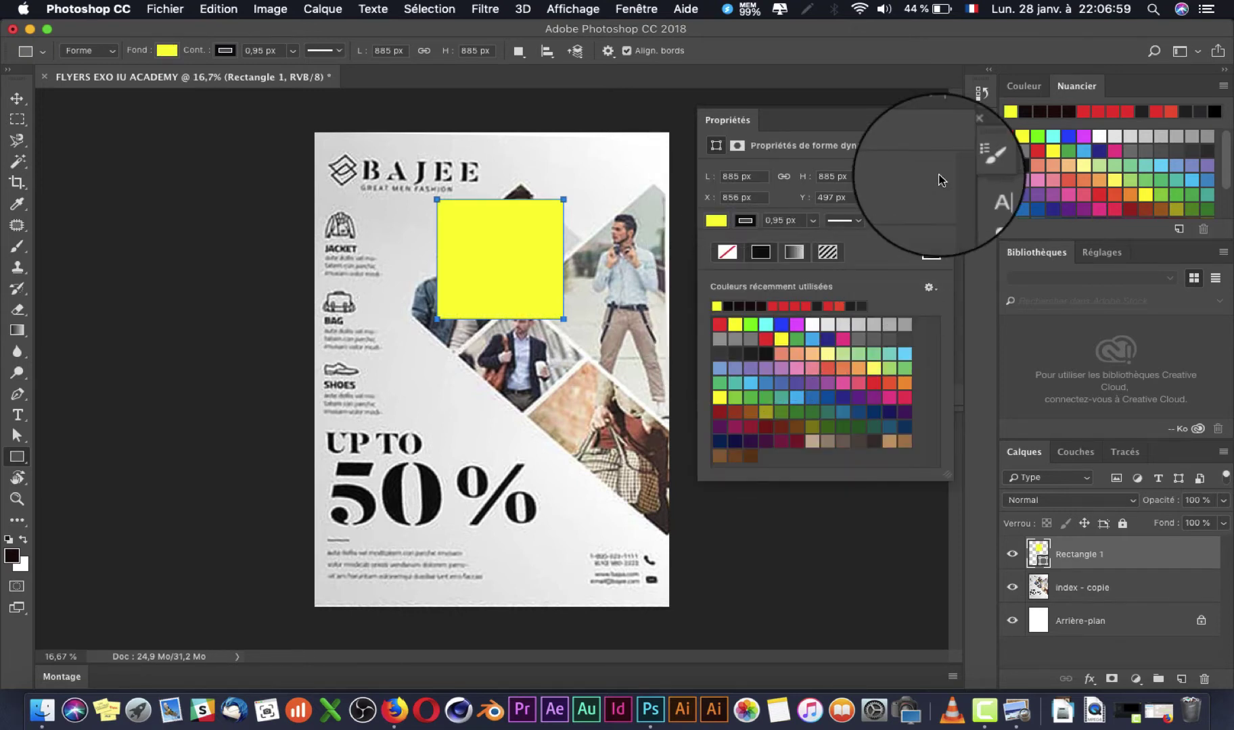
Step: Set Rectangle 1's stroke to the no-colour swatch and close Properties
{"action": "left_click", "coordinate": [743, 227]}
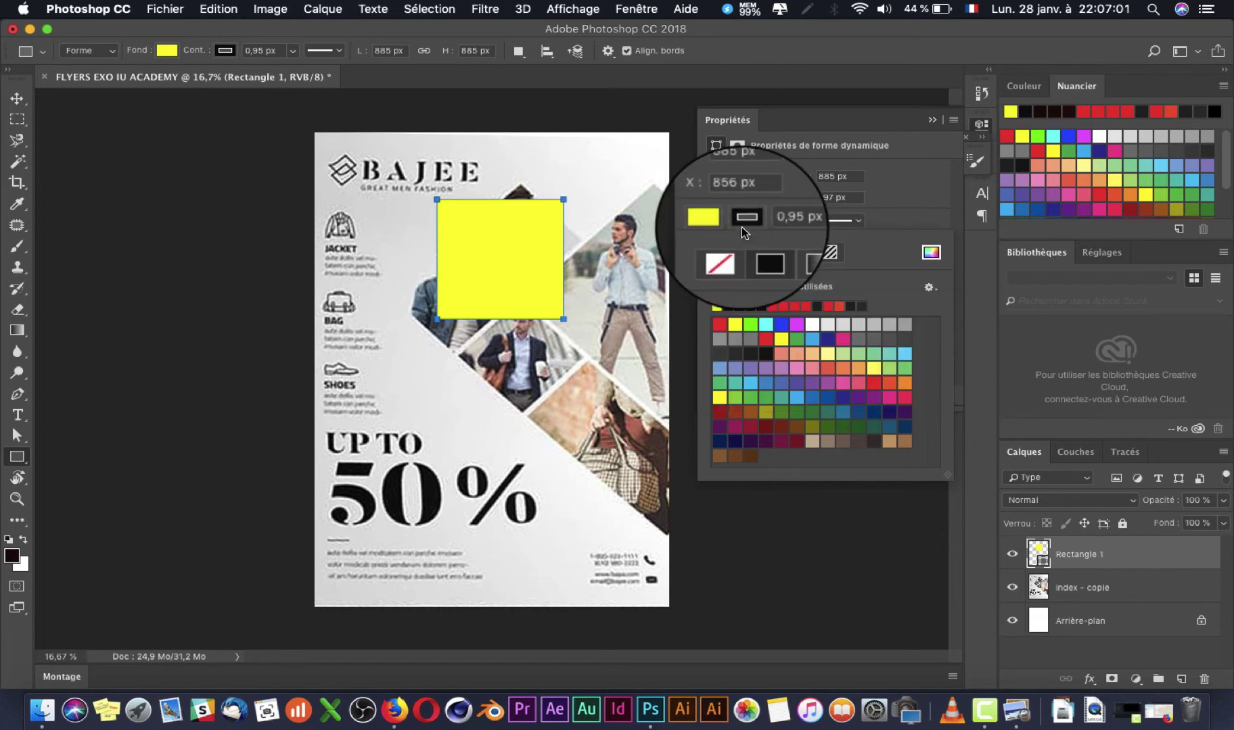
{"action": "left_click", "coordinate": [743, 227]}
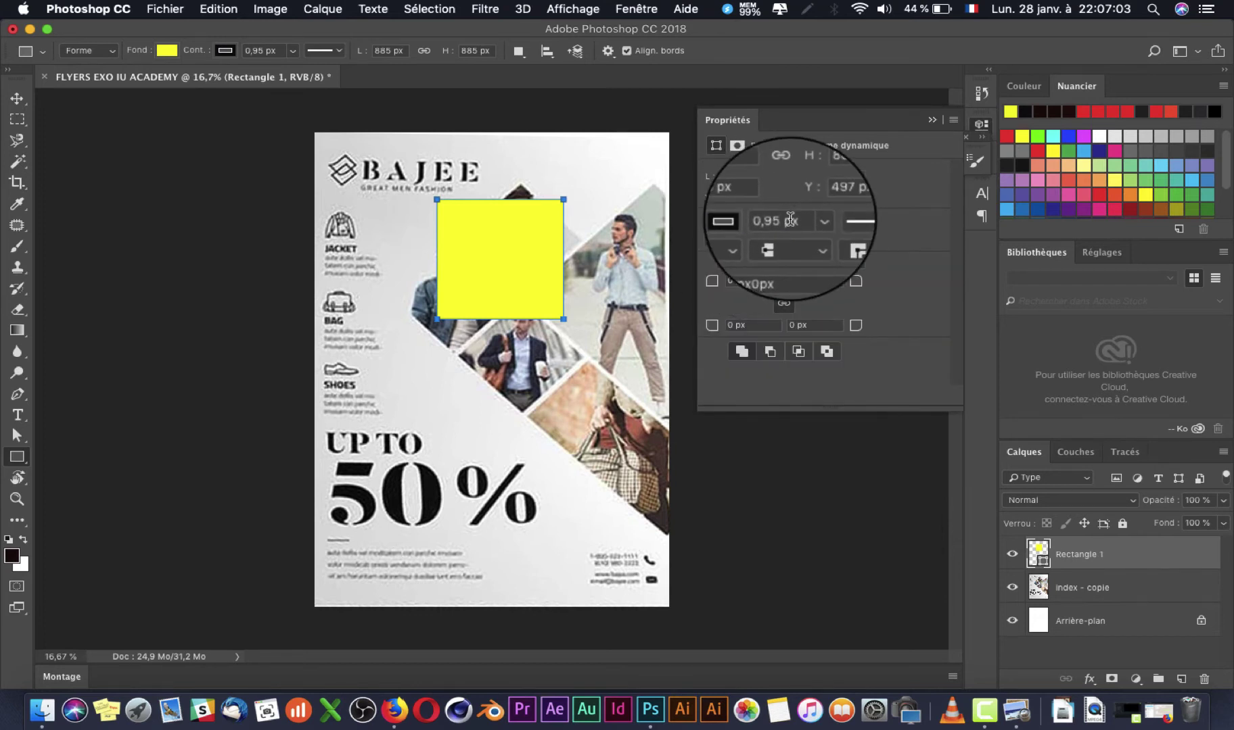
{"action": "left_click", "coordinate": [813, 219]}
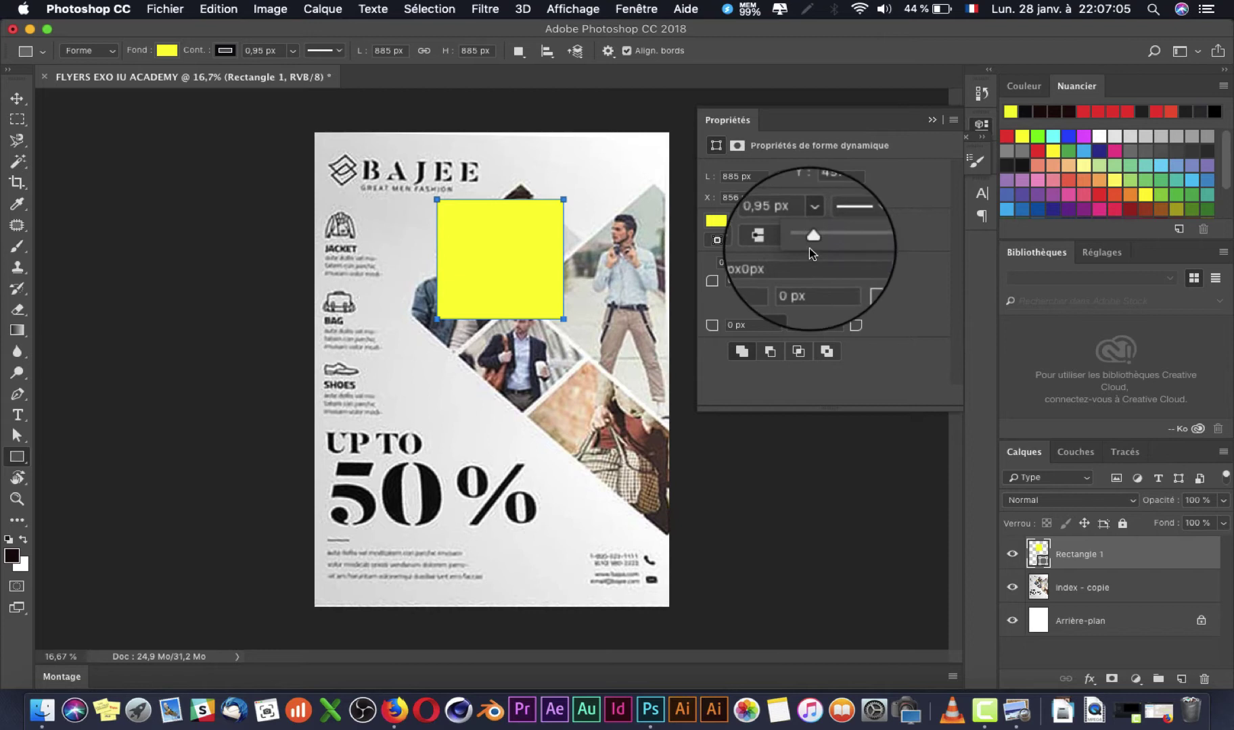
{"action": "left_click", "coordinate": [750, 223]}
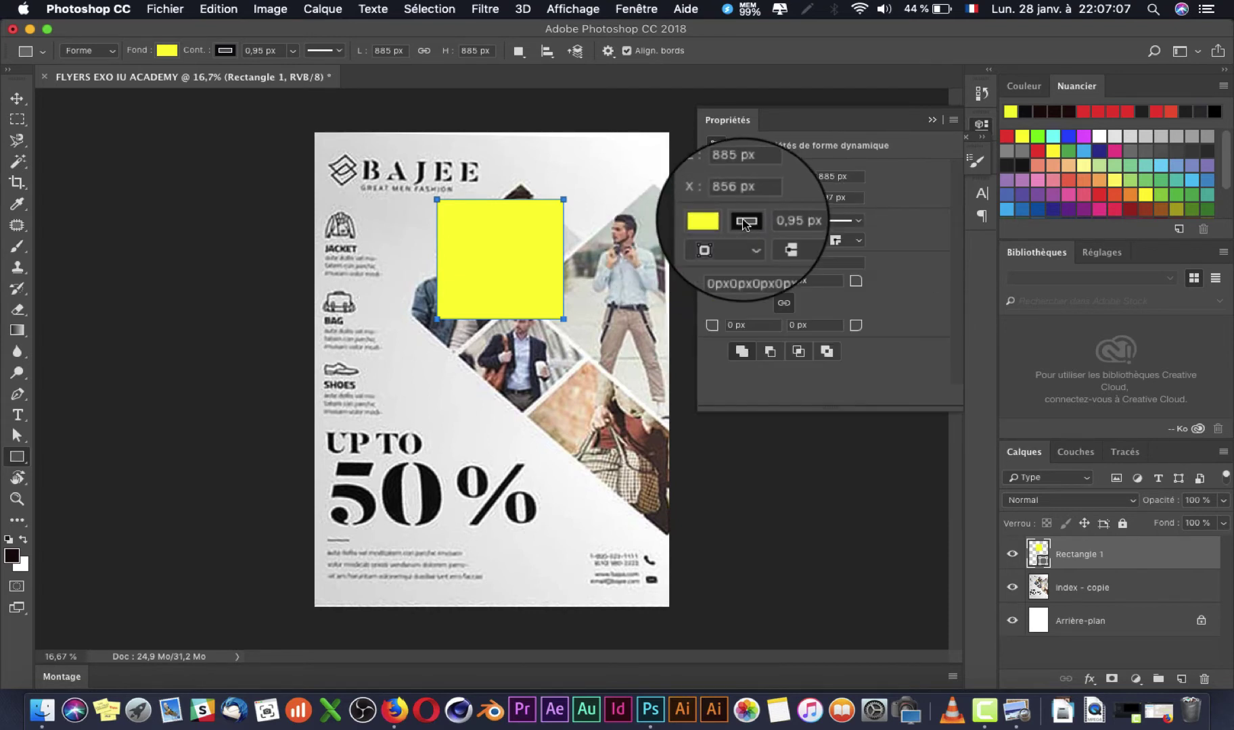
{"action": "left_click", "coordinate": [751, 223]}
{"action": "left_click", "coordinate": [739, 242]}
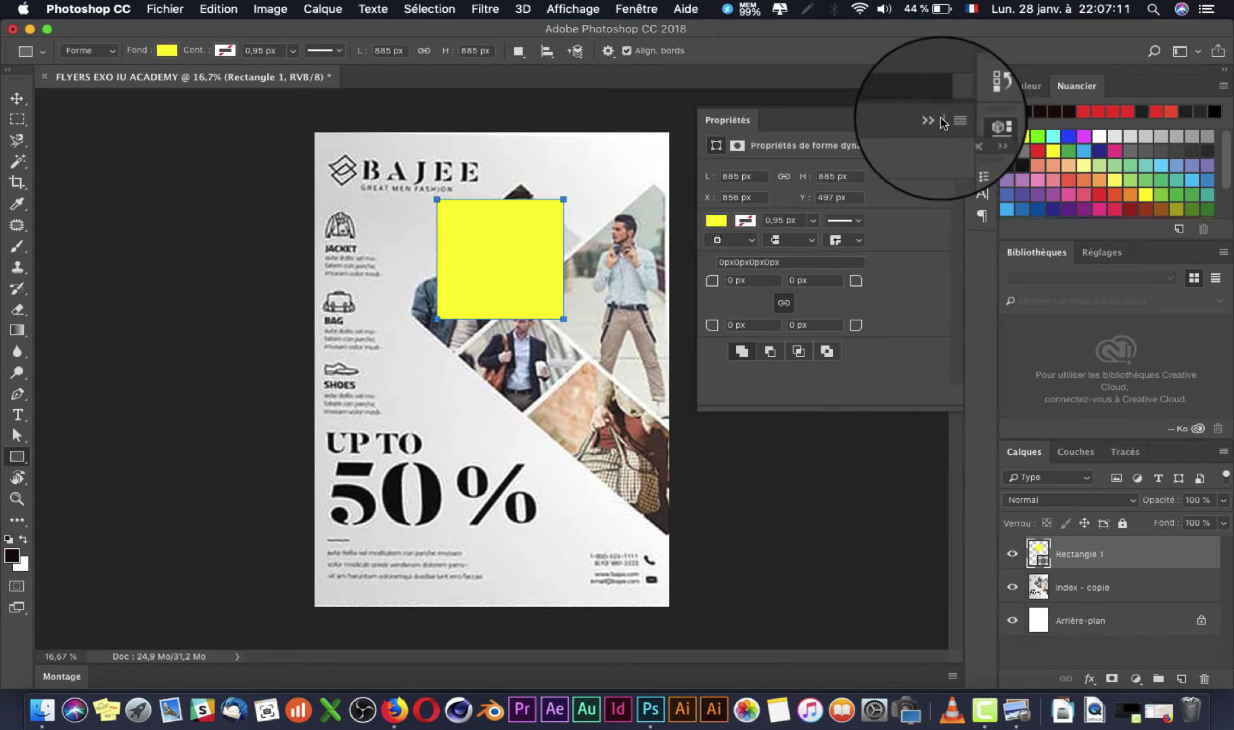
{"action": "left_click", "coordinate": [965, 137]}
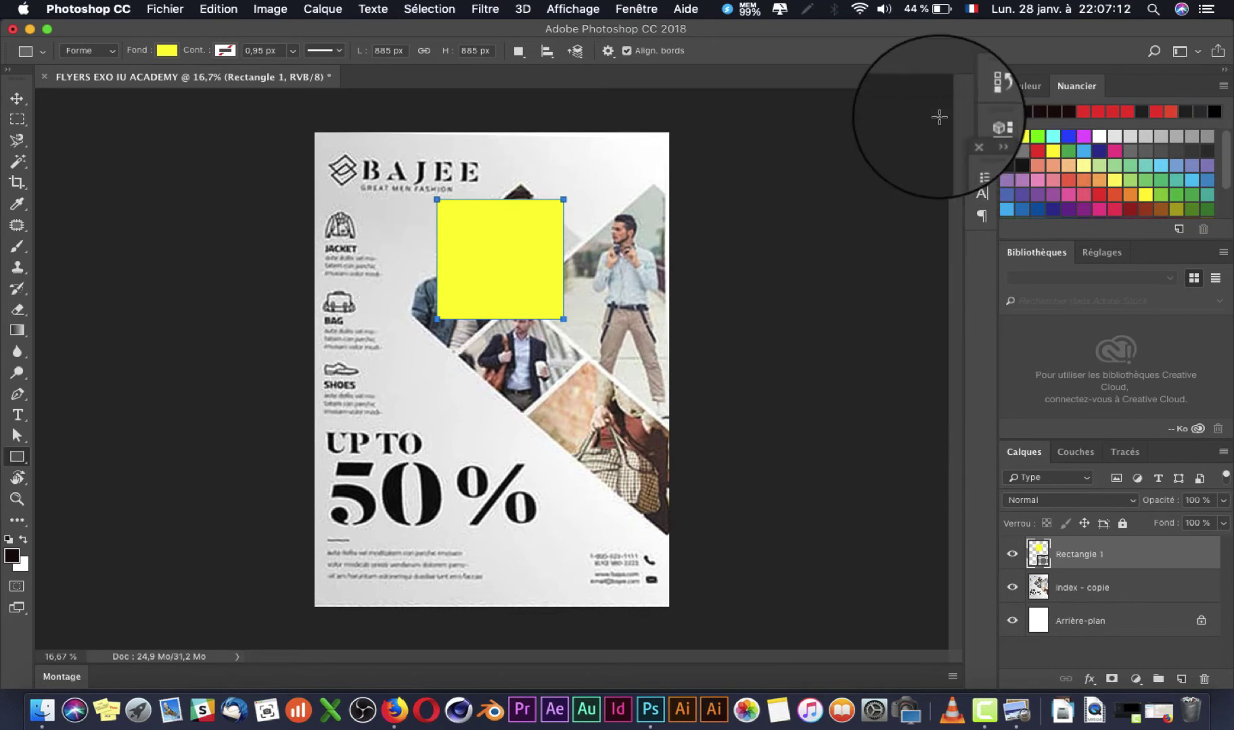
{"action": "left_click", "coordinate": [18, 98]}
{"action": "key", "text": "super+t"}
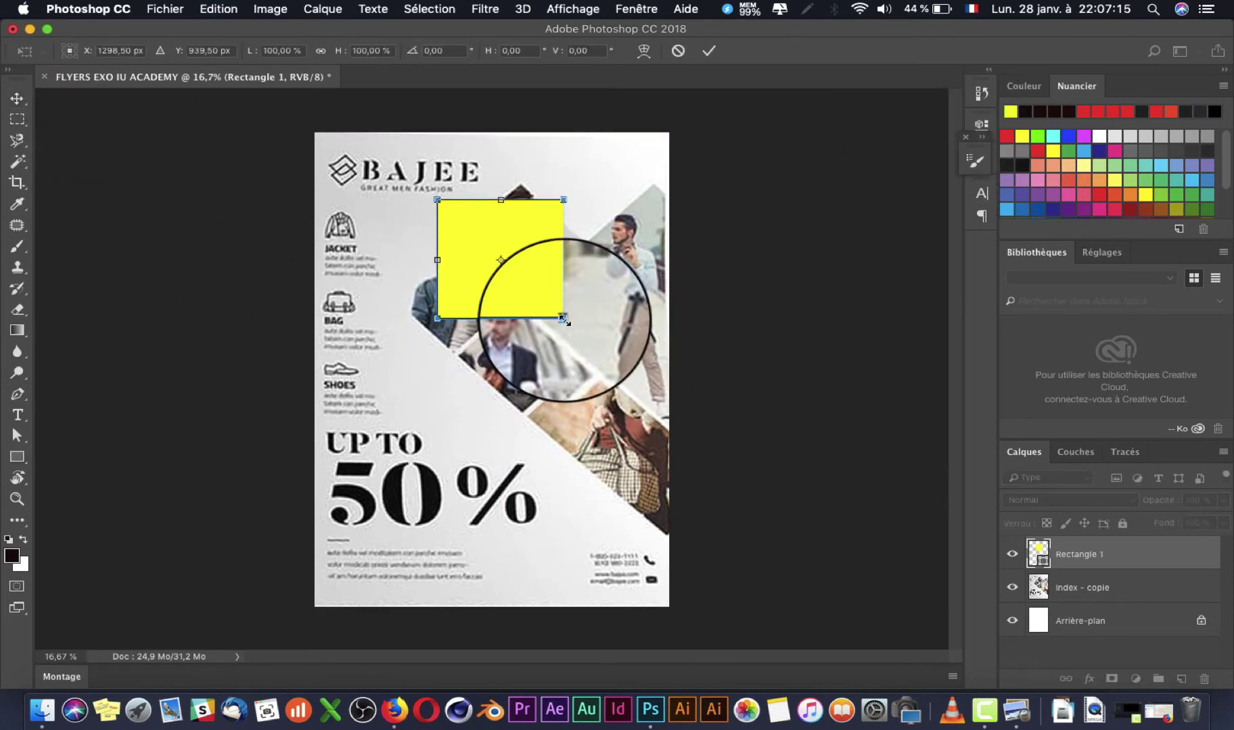
{"action": "left_click_drag", "start_coordinate": [566, 320], "coordinate": [544, 249]}
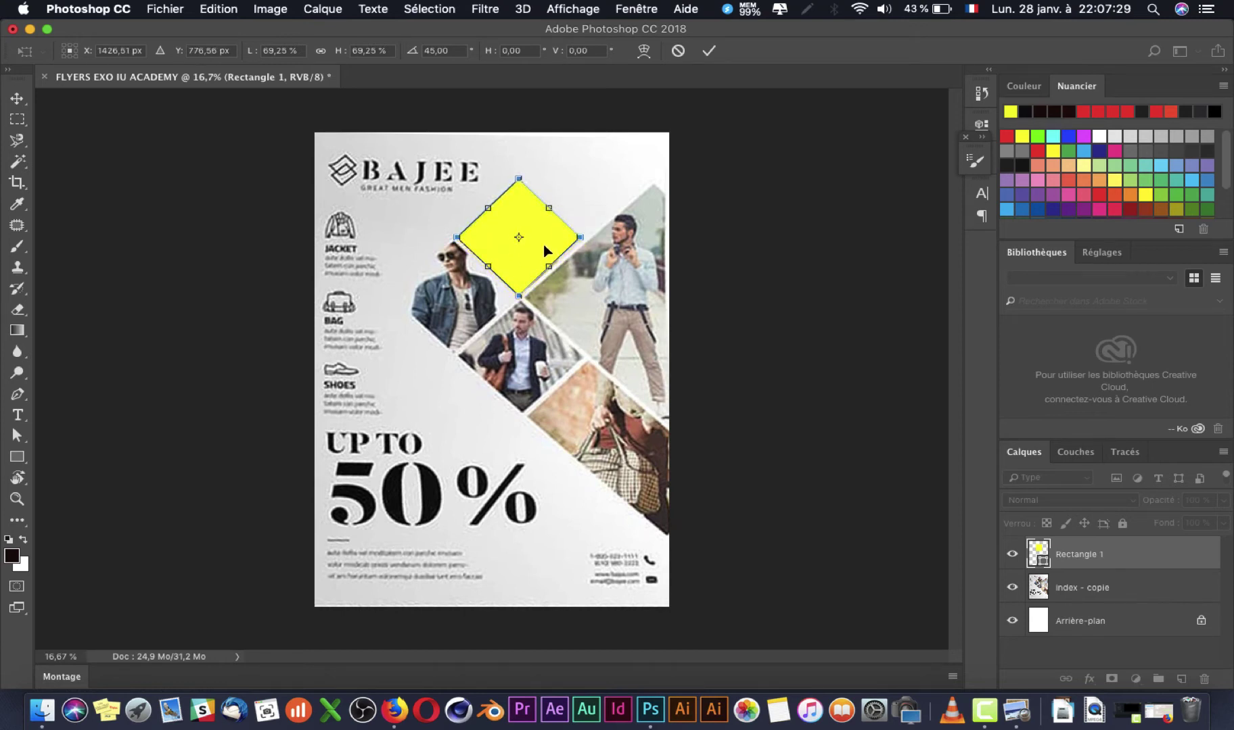
{"action": "key", "text": "Return"}
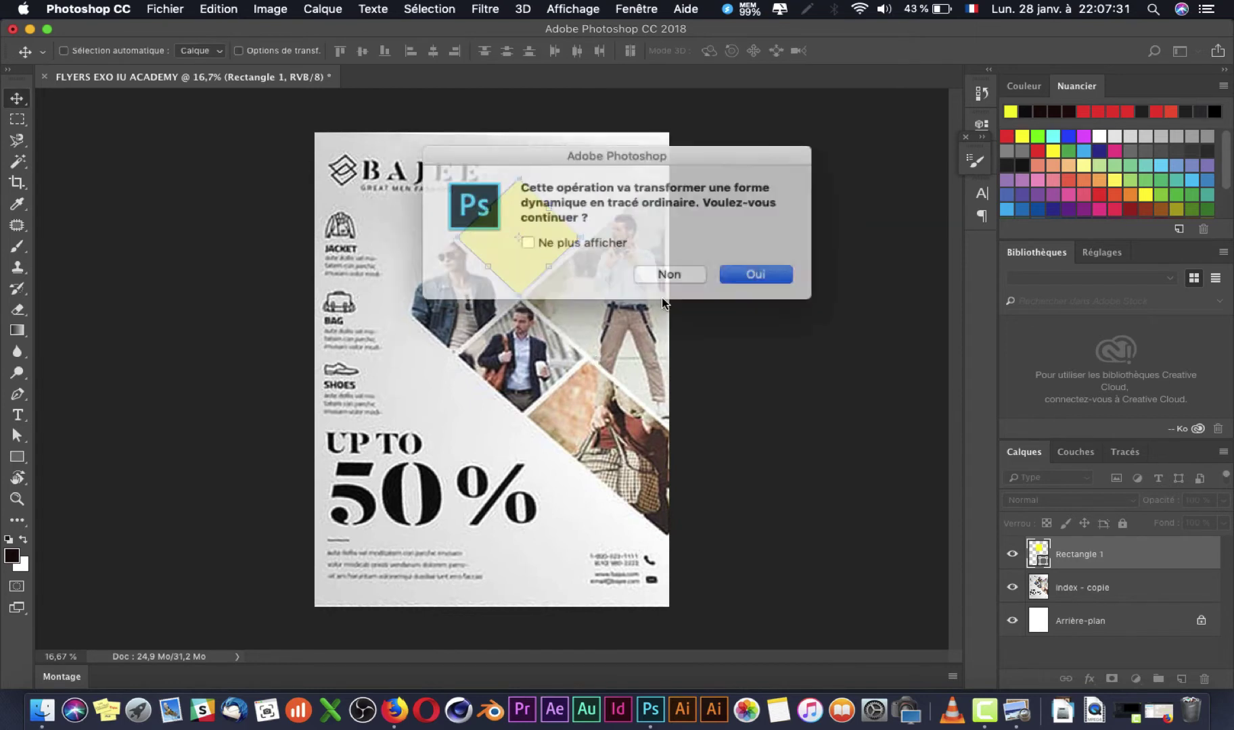
{"action": "left_click", "coordinate": [744, 270]}
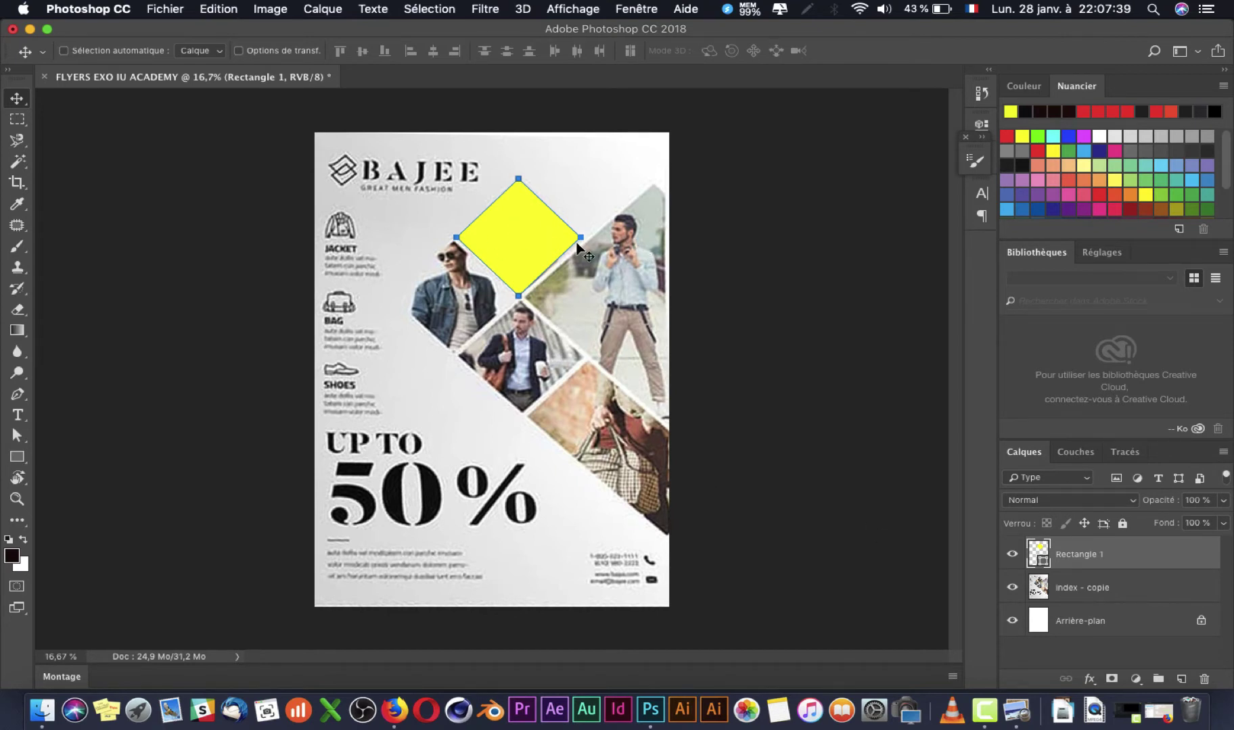
{"action": "key", "text": "super+z"}
{"action": "key", "text": "super+t"}
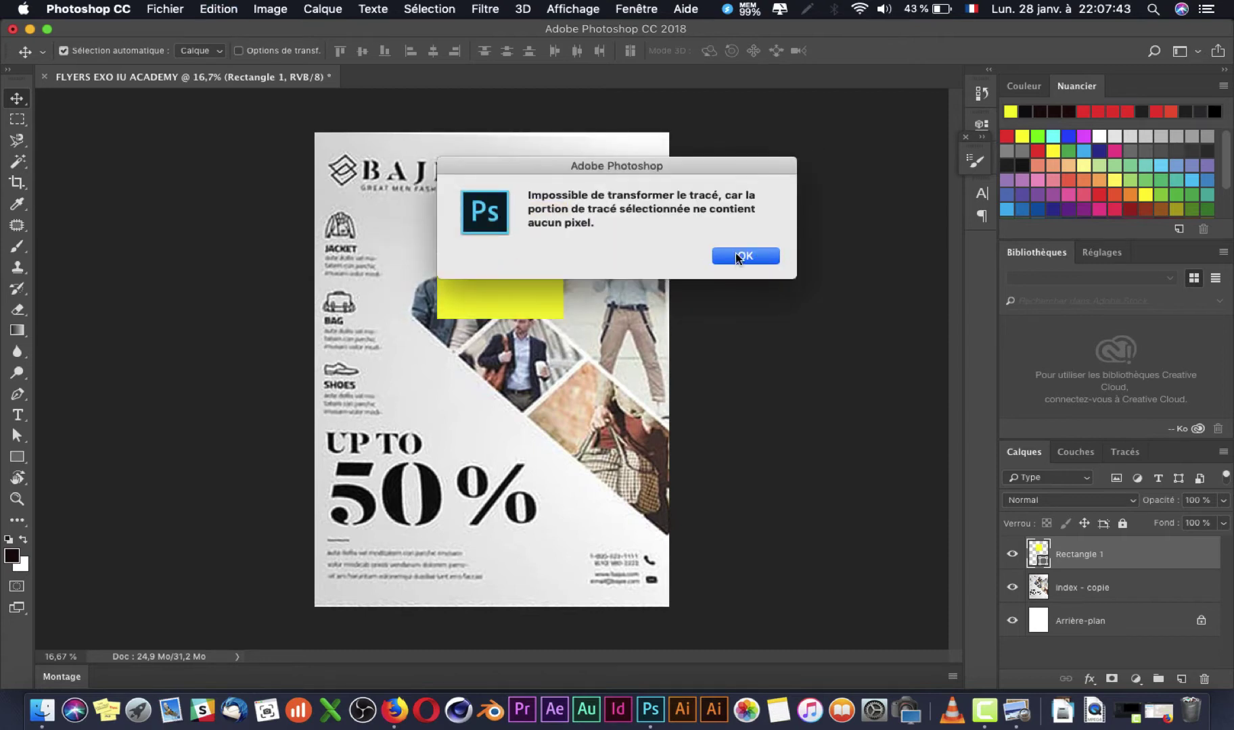
{"action": "left_click", "coordinate": [742, 256]}
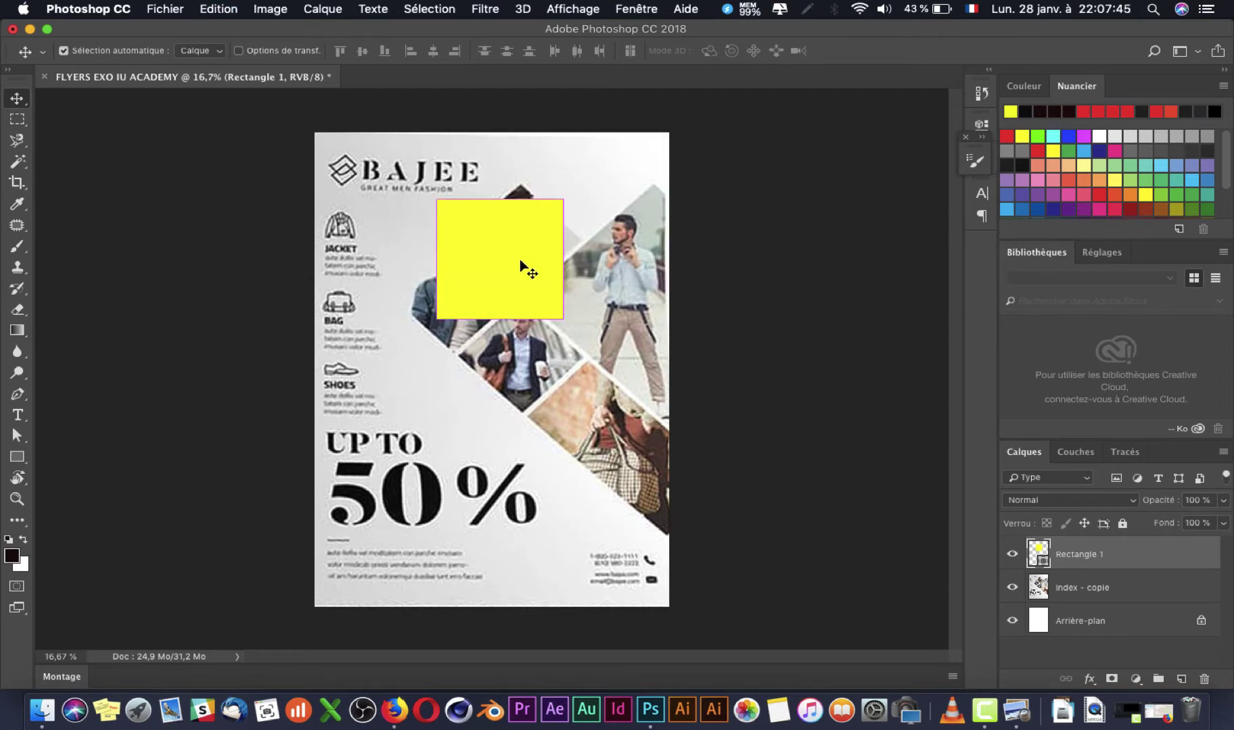
{"action": "key", "text": "super+t"}
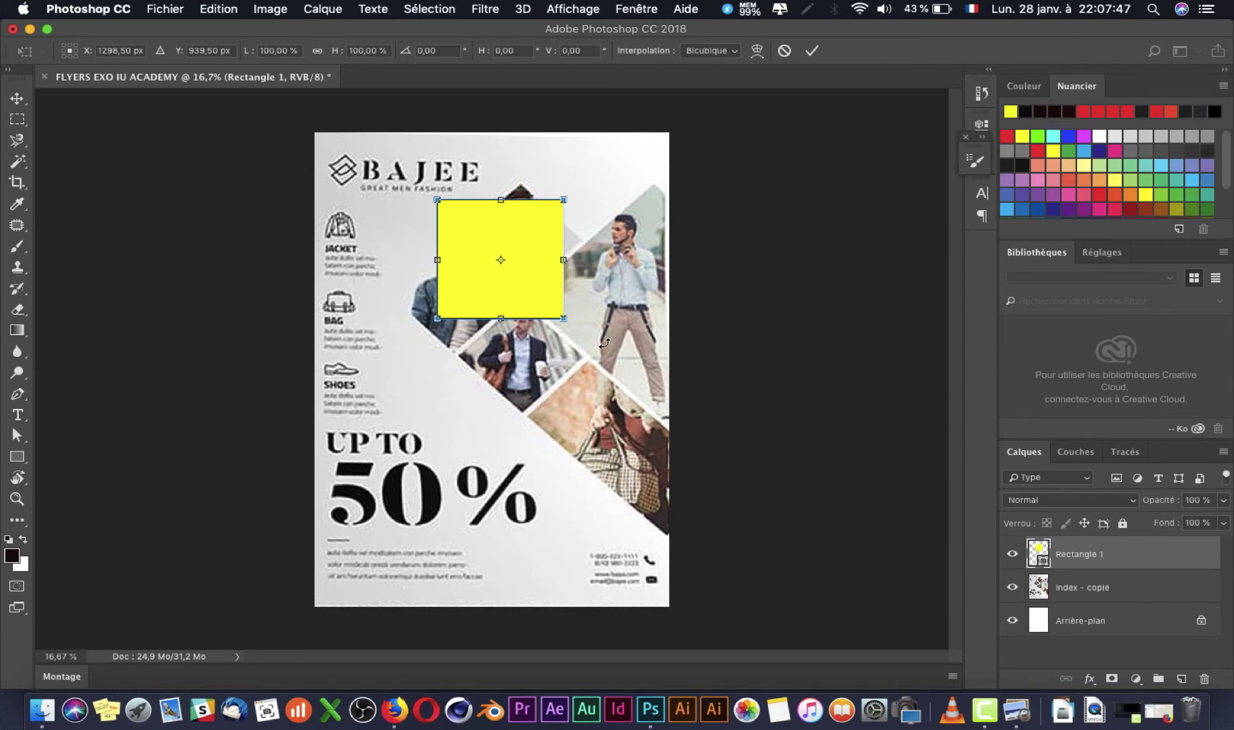
Step: Rotate the yellow square 45° into a diamond and scale it down to about 65%
{"action": "left_click_drag", "start_coordinate": [601, 345], "coordinate": [497, 394]}
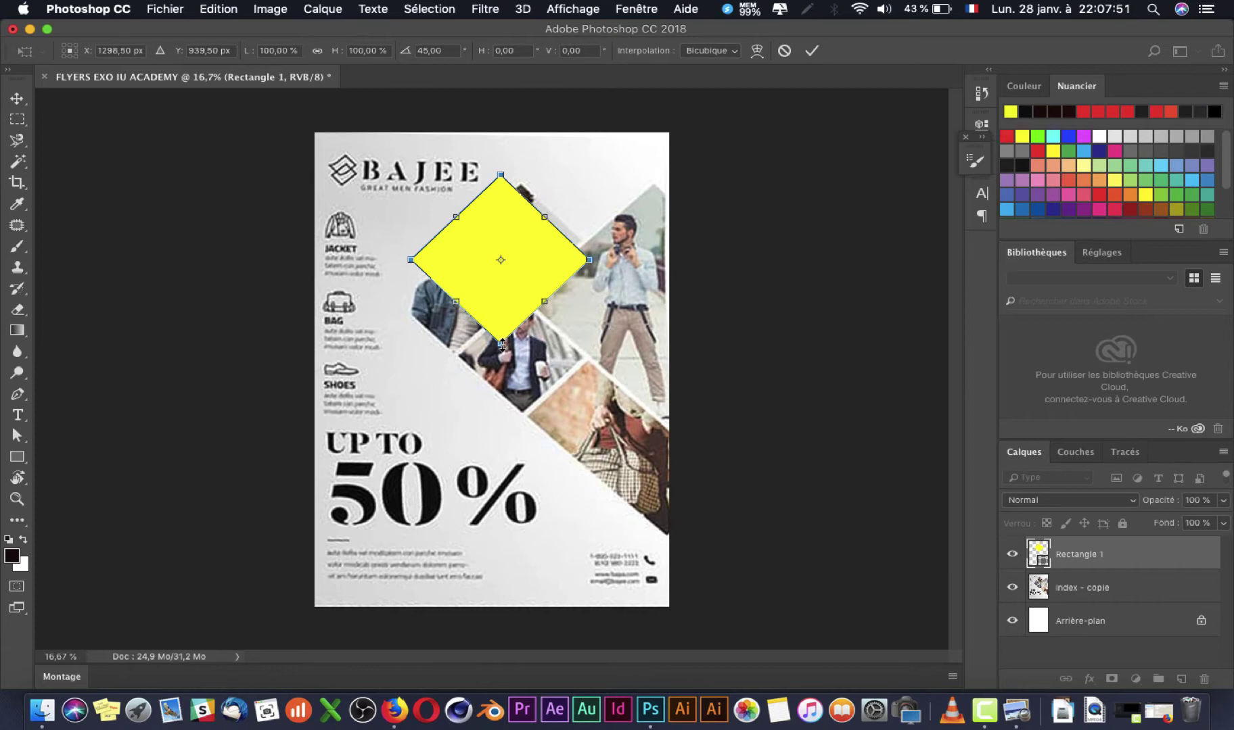
{"action": "left_click_drag", "start_coordinate": [502, 345], "coordinate": [501, 320]}
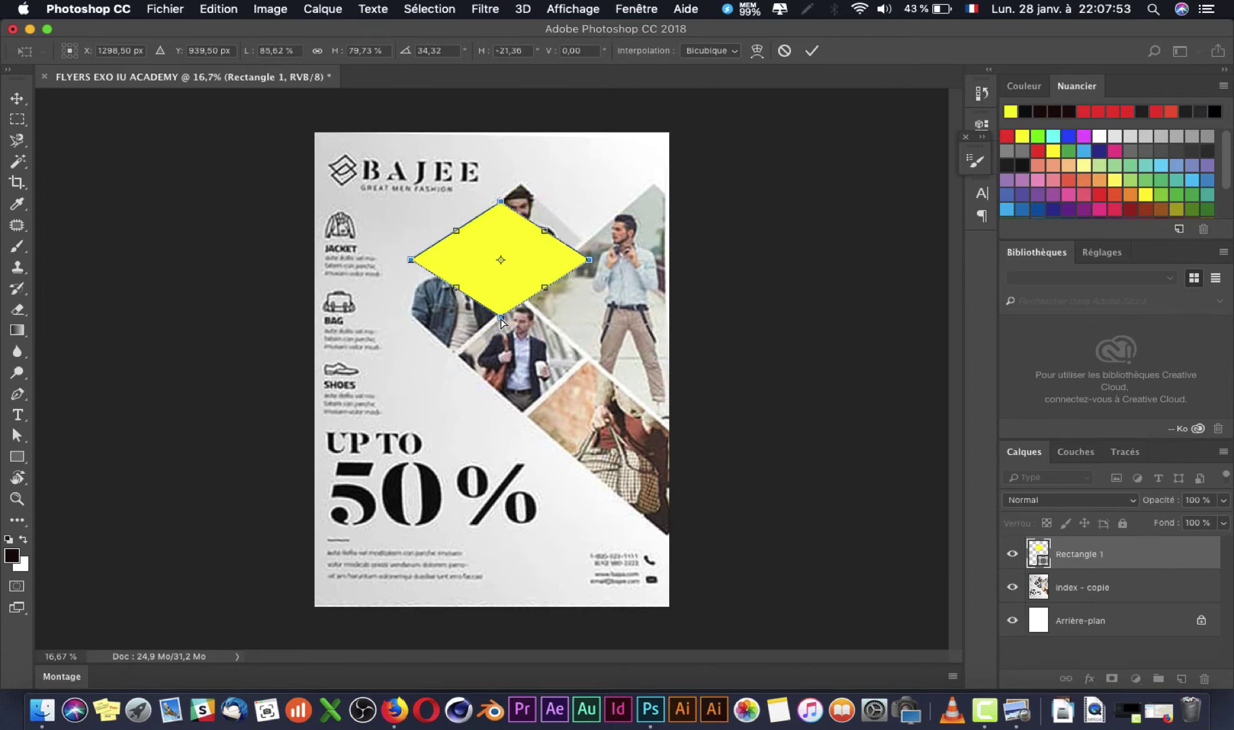
{"action": "key", "text": "super+z"}
{"action": "left_click_drag", "start_coordinate": [592, 259], "coordinate": [504, 252]}
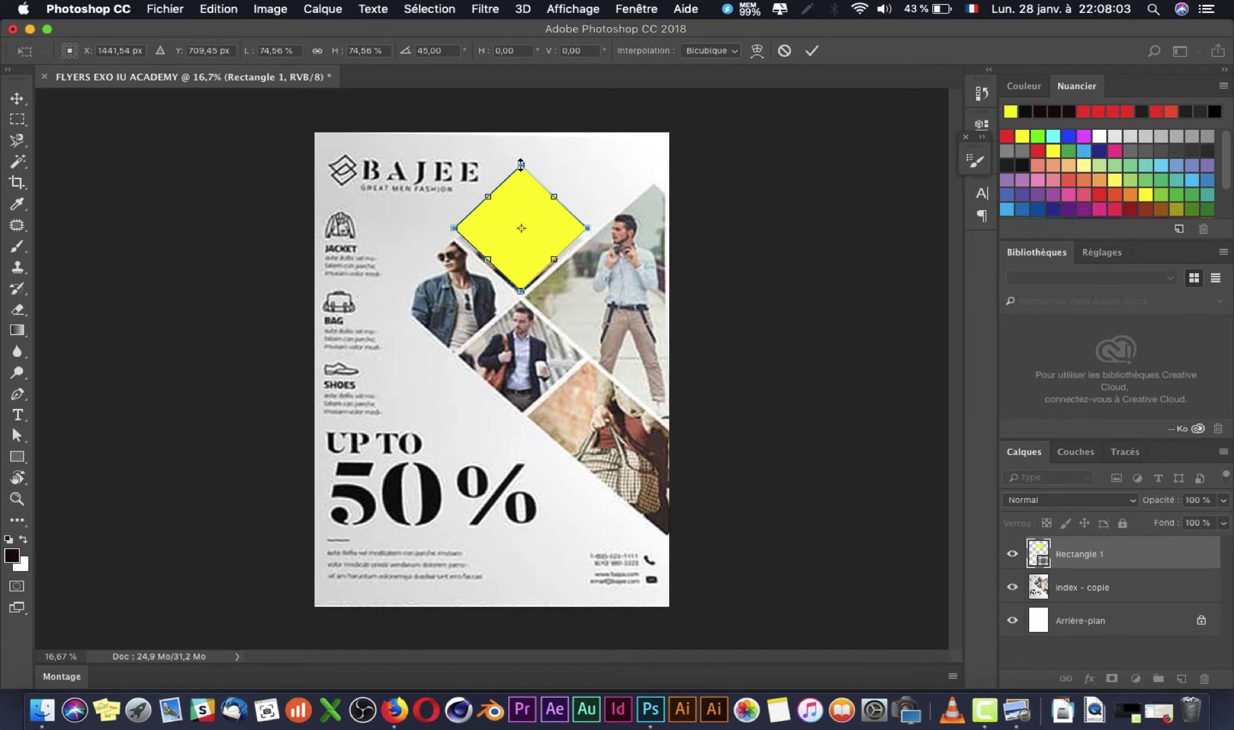
{"action": "left_click_drag", "start_coordinate": [522, 163], "coordinate": [561, 314]}
{"action": "key", "text": "Return"}
Step: Enlarge the copied diamond to about 210% and position it against the right edge
{"action": "key", "text": "shift+Right"}
{"action": "key", "text": "shift+Right"}
{"action": "key", "text": "shift+Up"}
{"action": "key", "text": "shift+Up"}
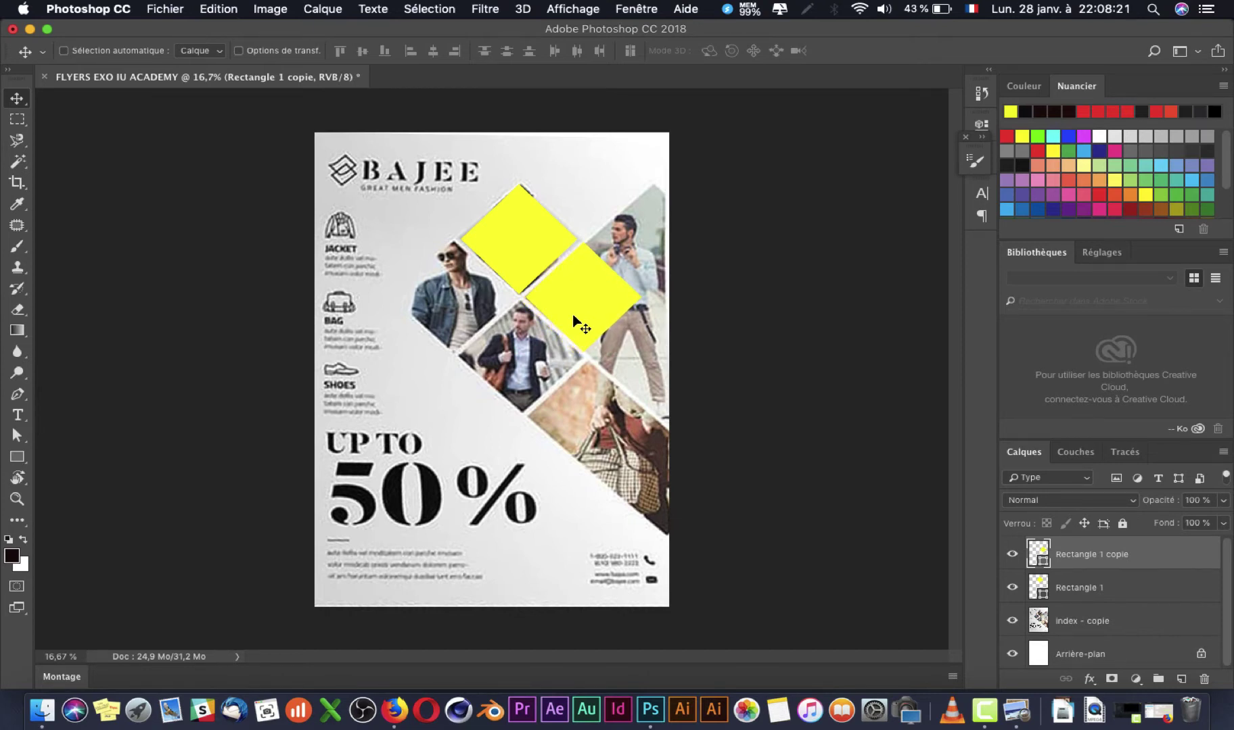
{"action": "key", "text": "super+t"}
{"action": "left_click_drag", "start_coordinate": [637, 246], "coordinate": [806, 184]}
{"action": "left_click_drag", "start_coordinate": [640, 243], "coordinate": [659, 302]}
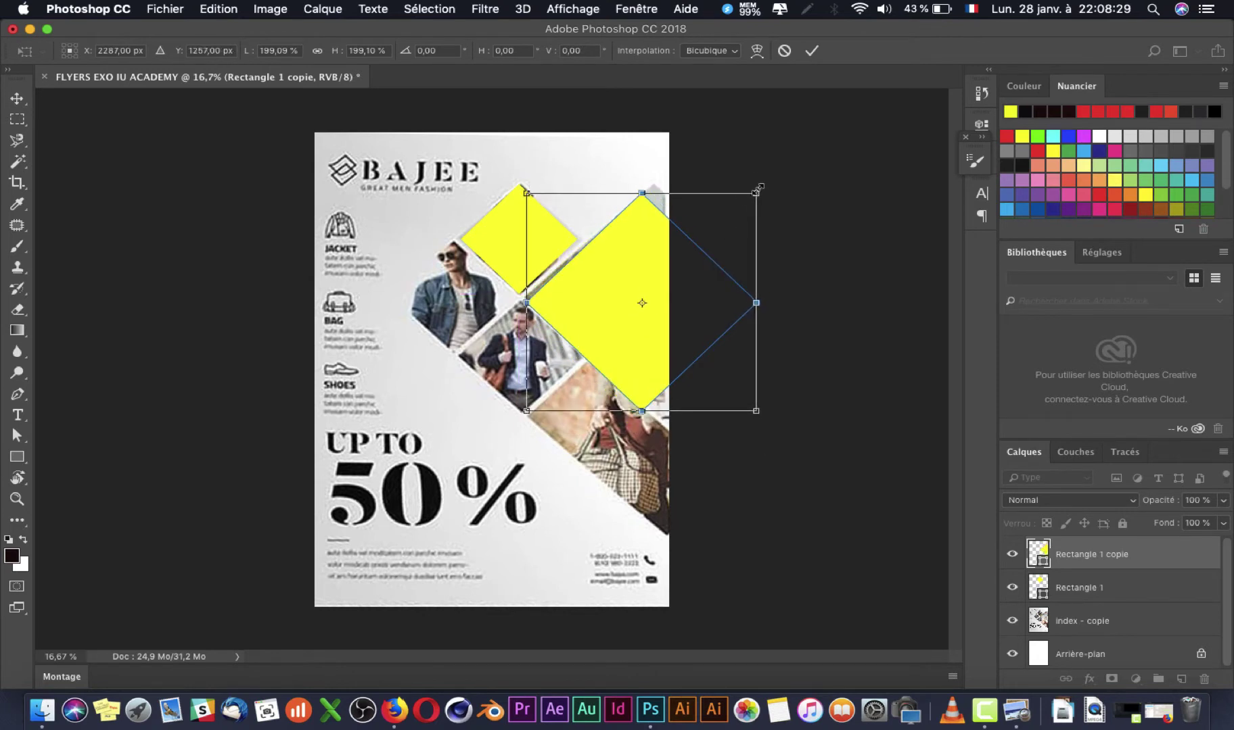
{"action": "left_click_drag", "start_coordinate": [760, 188], "coordinate": [768, 181]}
{"action": "left_click_drag", "start_coordinate": [610, 255], "coordinate": [610, 258]}
{"action": "left_click_drag", "start_coordinate": [609, 255], "coordinate": [610, 256]}
{"action": "key", "text": "Return"}
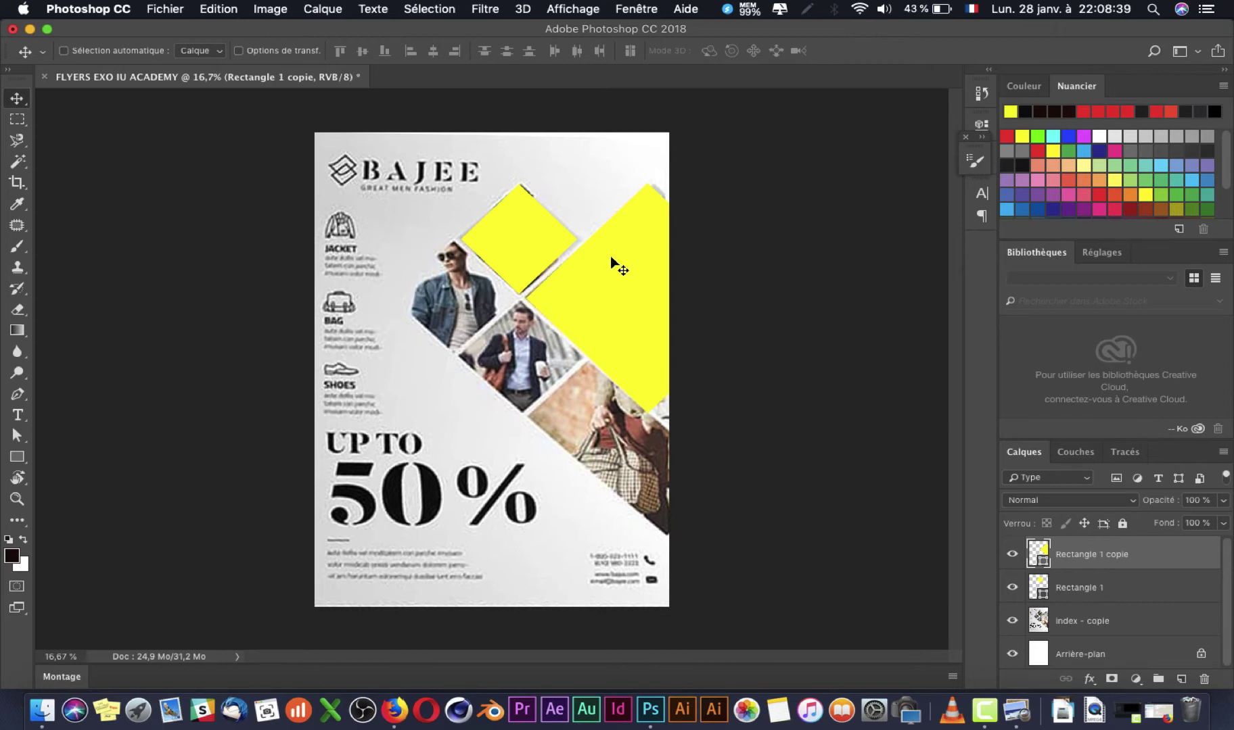
Step: Alt-drag a copy of the large diamond to the centre-left as a third diamond
{"action": "left_click_drag", "start_coordinate": [638, 264], "coordinate": [537, 485]}
{"action": "key", "text": "cmd+z"}
{"action": "key", "text": "super"}
{"action": "left_click_drag", "start_coordinate": [602, 291], "coordinate": [413, 343]}
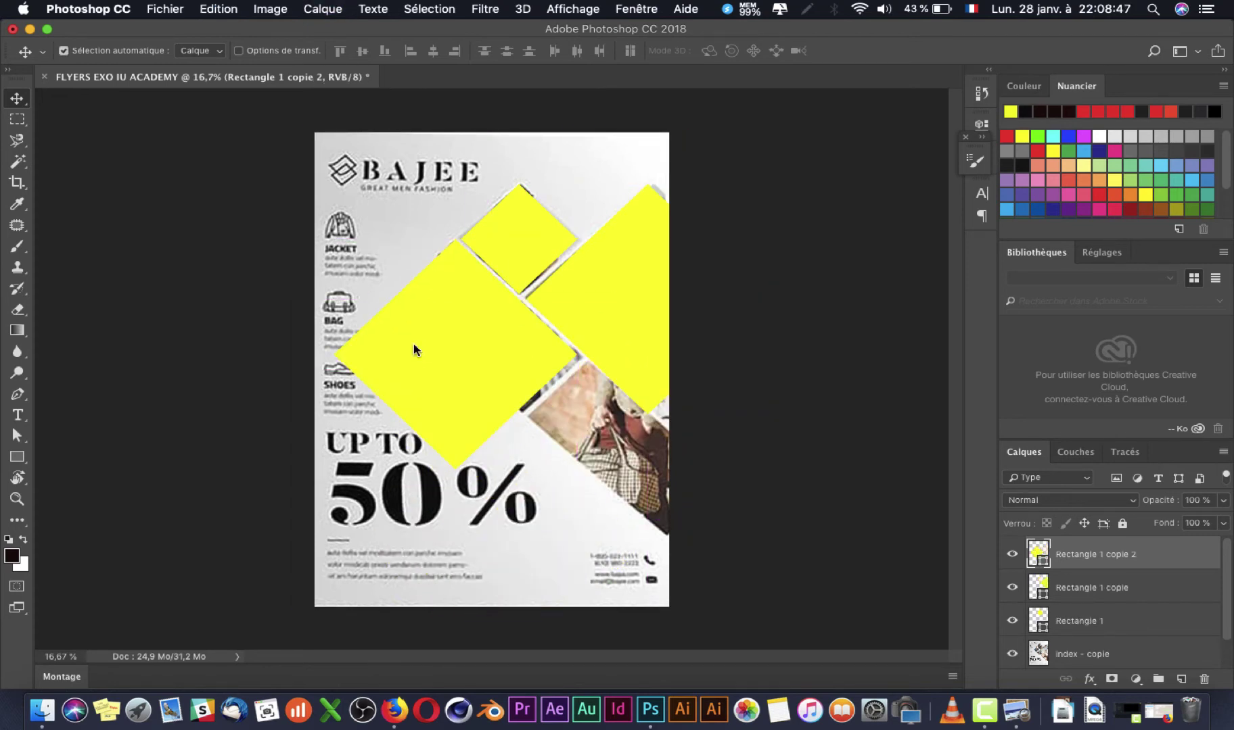
{"action": "key", "text": "super+t"}
Step: Shrink the third diamond to about 47% and place it beside the top diamond
{"action": "left_click_drag", "start_coordinate": [568, 462], "coordinate": [448, 347]}
{"action": "left_click_drag", "start_coordinate": [382, 305], "coordinate": [438, 309]}
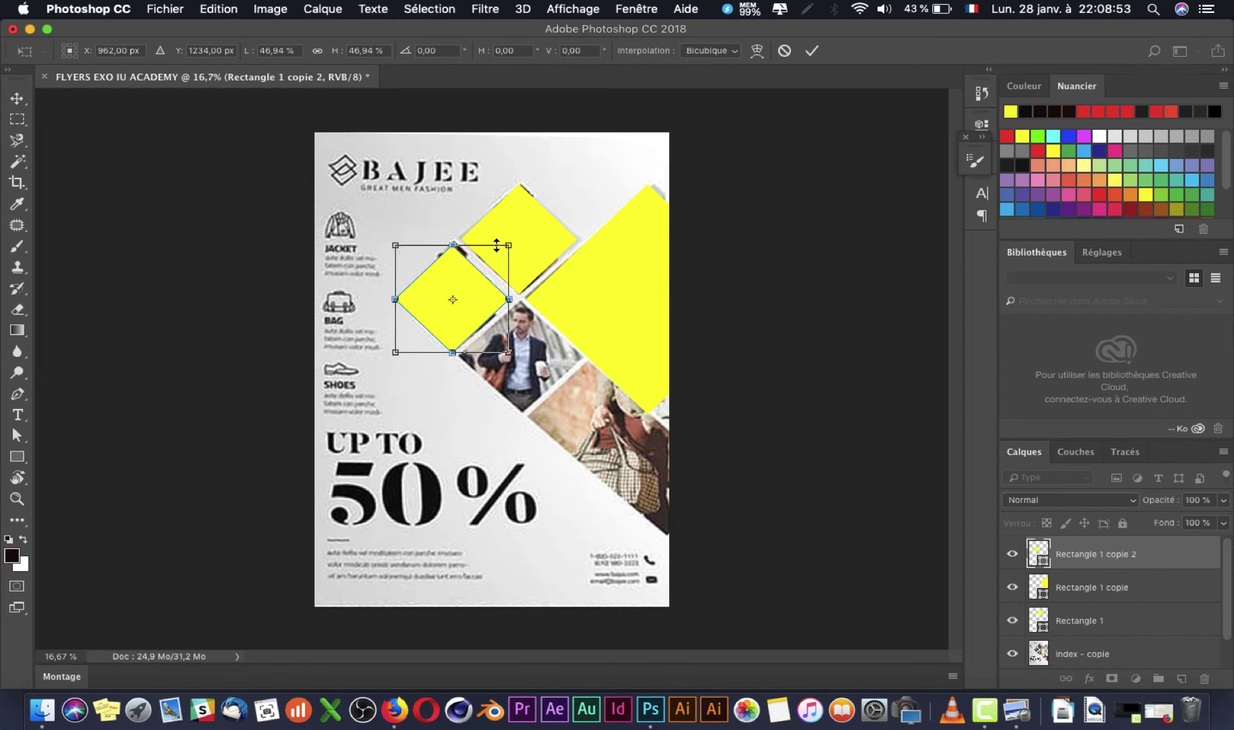
{"action": "left_click_drag", "start_coordinate": [501, 240], "coordinate": [517, 243]}
{"action": "key", "text": "super+z"}
{"action": "key", "text": "Return"}
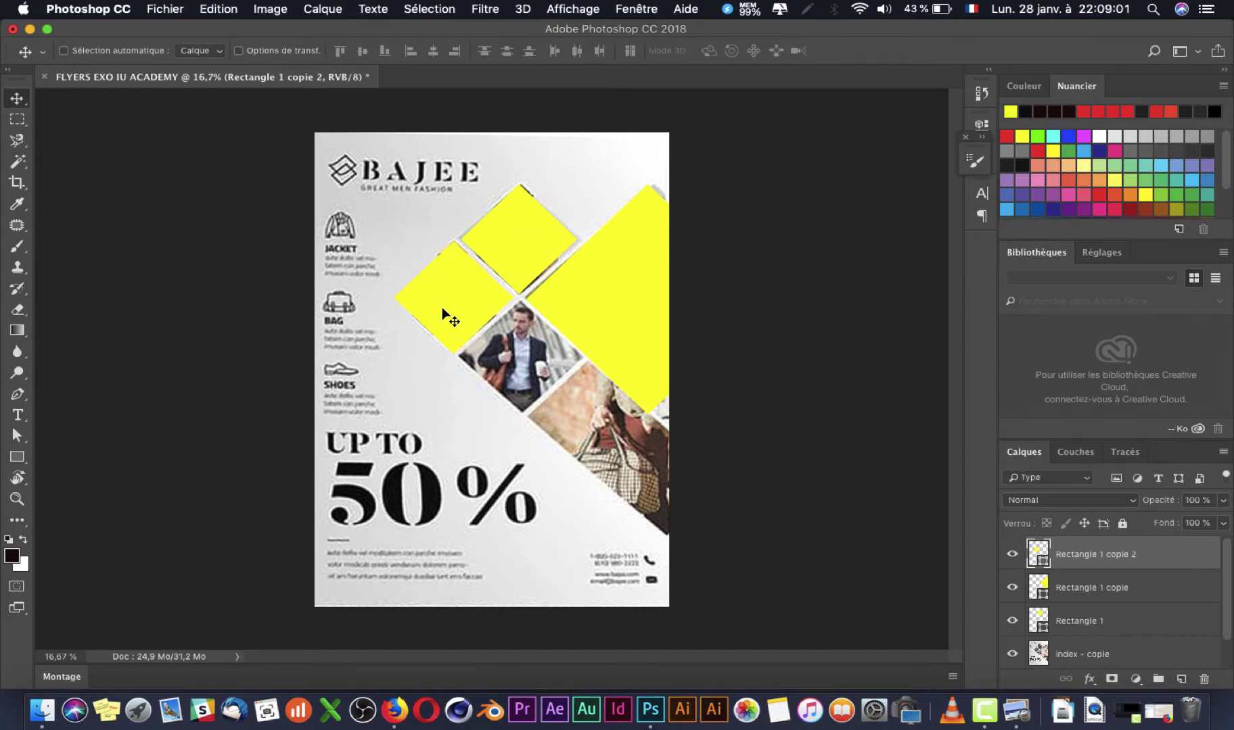
Step: Copy the left diamond down-right and nudge it up into line with the diagonal
{"action": "left_click_drag", "start_coordinate": [440, 312], "coordinate": [572, 432]}
{"action": "key", "text": "shift+Up"}
{"action": "key", "text": "shift+Up"}
{"action": "key", "text": "shift+Up"}
{"action": "key", "text": "shift+Up"}
{"action": "key", "text": "shift+Up"}
{"action": "key", "text": "shift+Up"}
{"action": "key", "text": "shift+Up"}
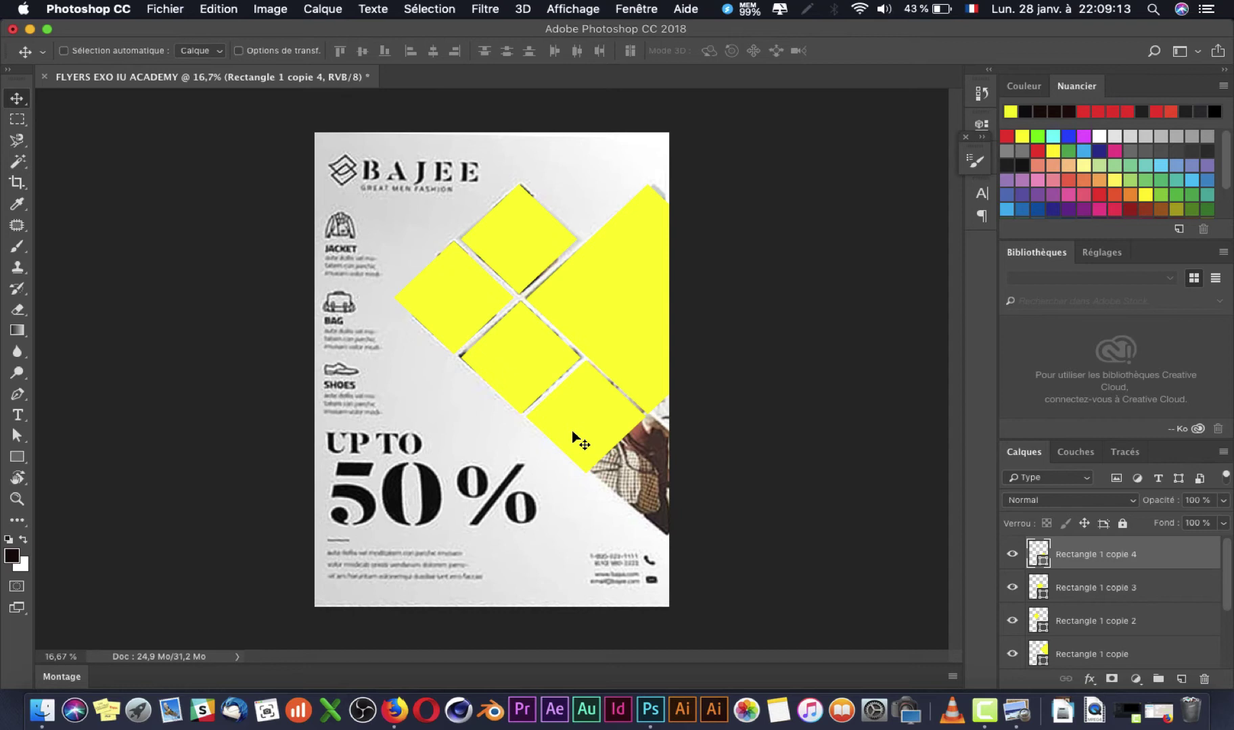
{"action": "key", "text": "super+t"}
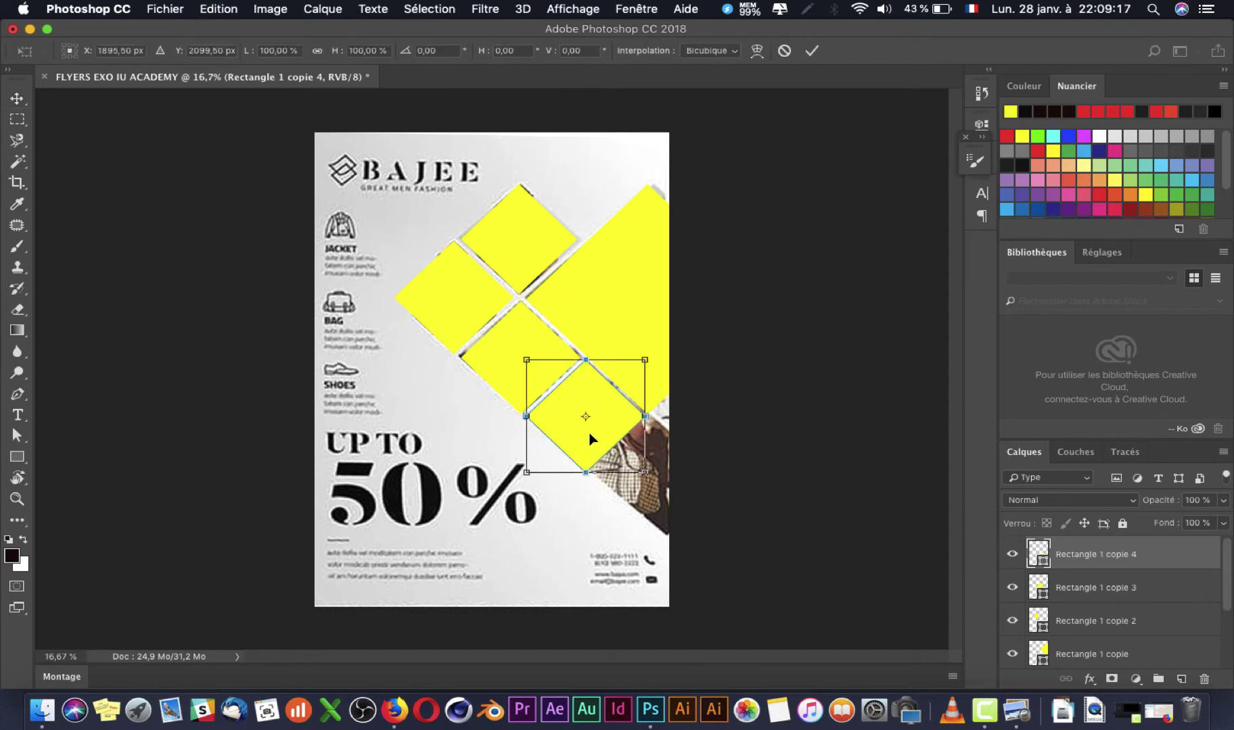
{"action": "key", "text": "Return"}
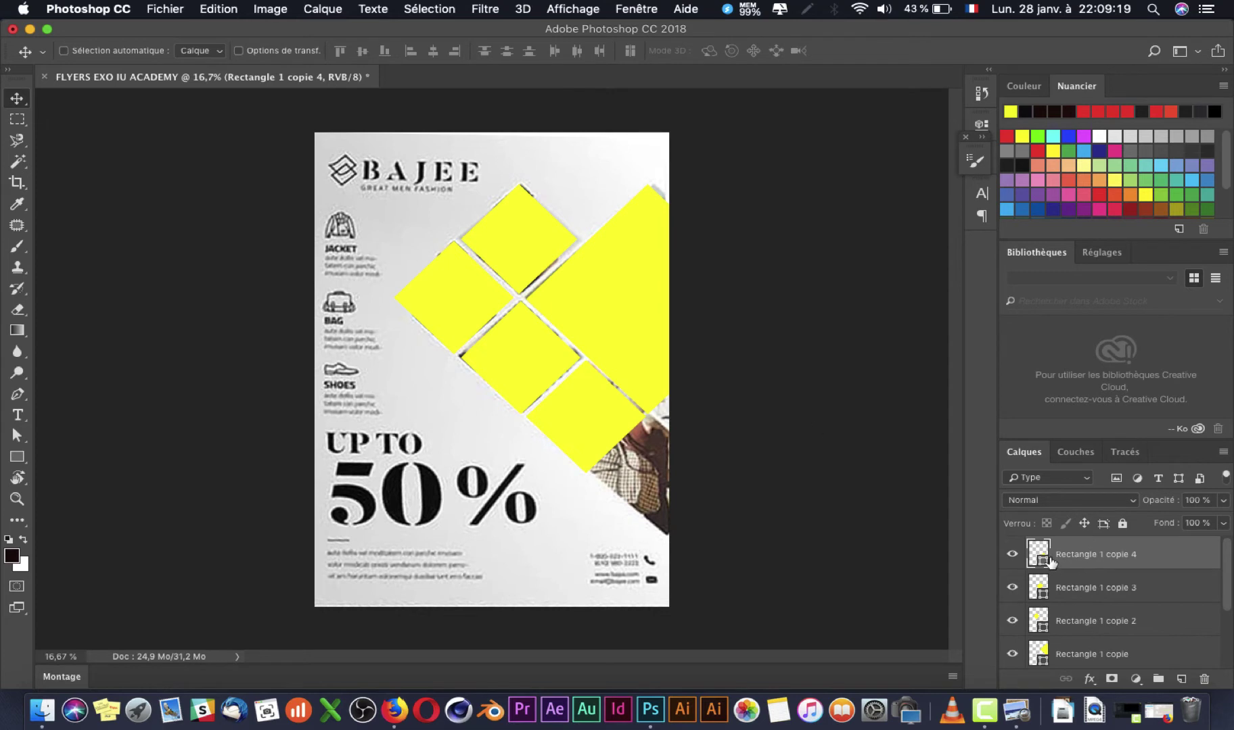
Step: Fill the large diamond, Rectangle 1 copie, with blue
{"action": "double_click", "coordinate": [1041, 556]}
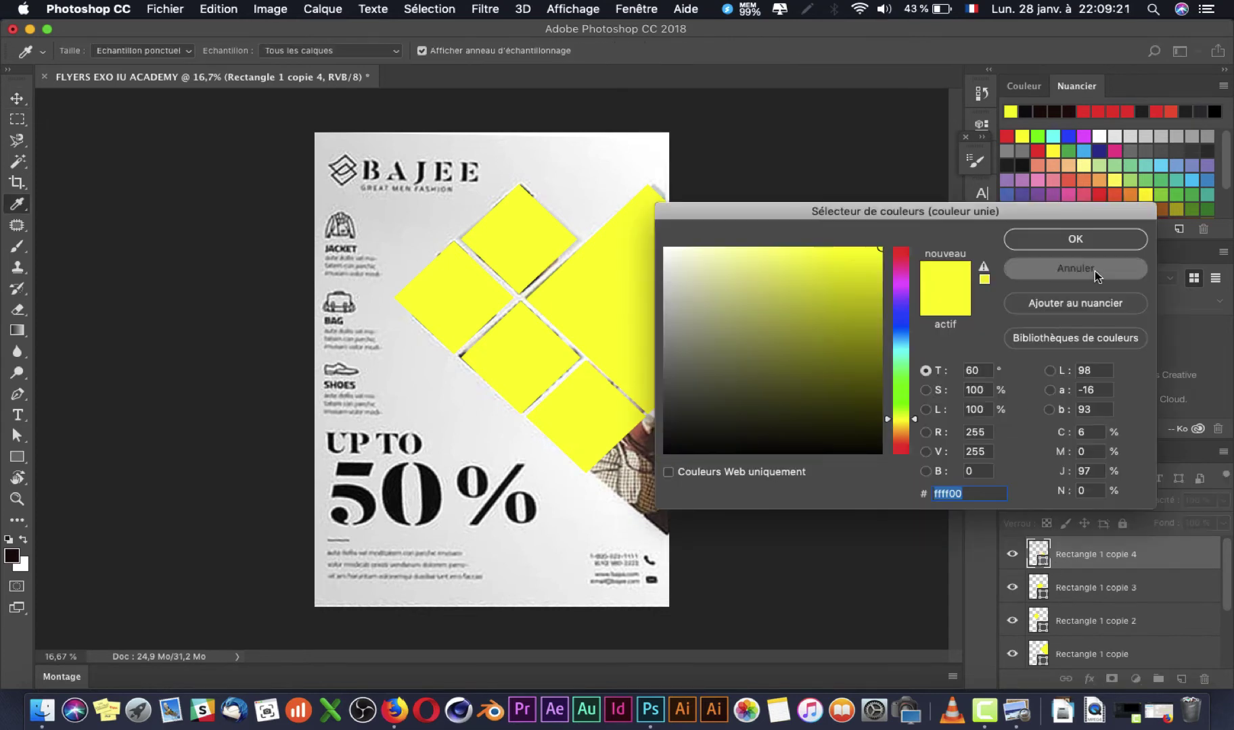
{"action": "left_click", "coordinate": [1096, 272]}
{"action": "scroll", "coordinate": [1039, 647], "scroll_direction": "down", "scroll_amount": 3}
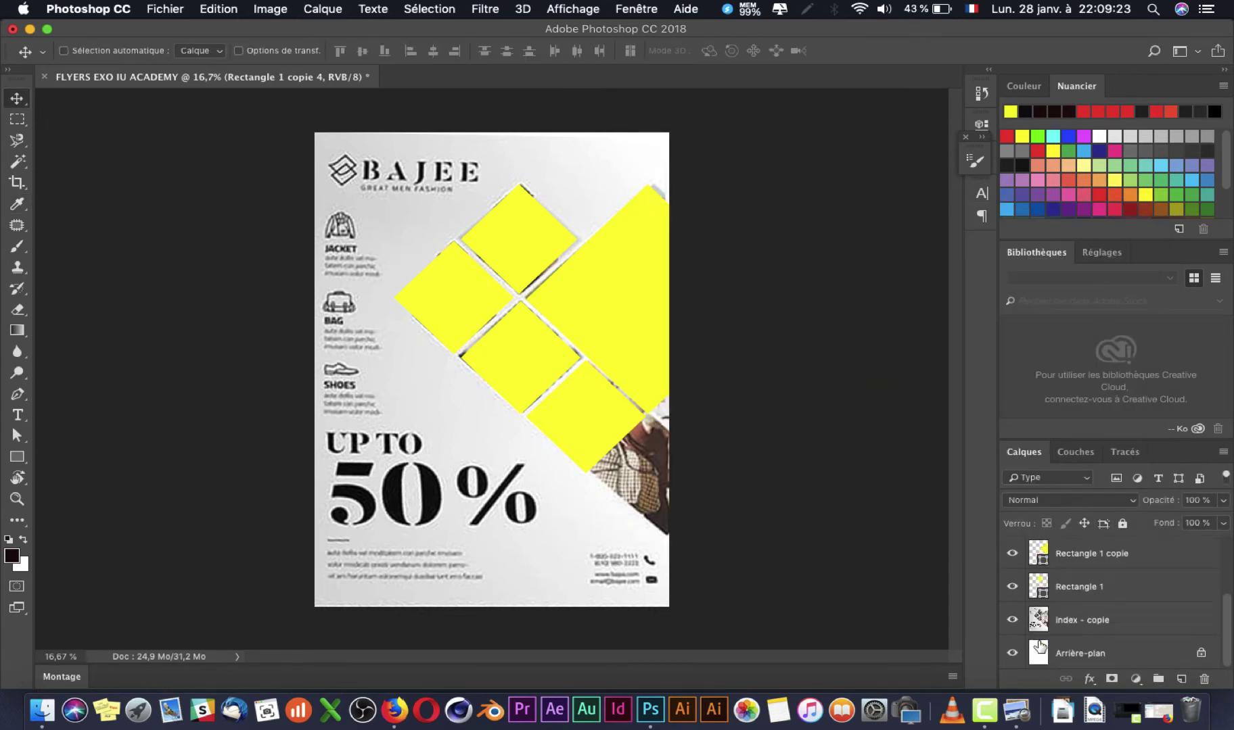
{"action": "double_click", "coordinate": [1040, 553]}
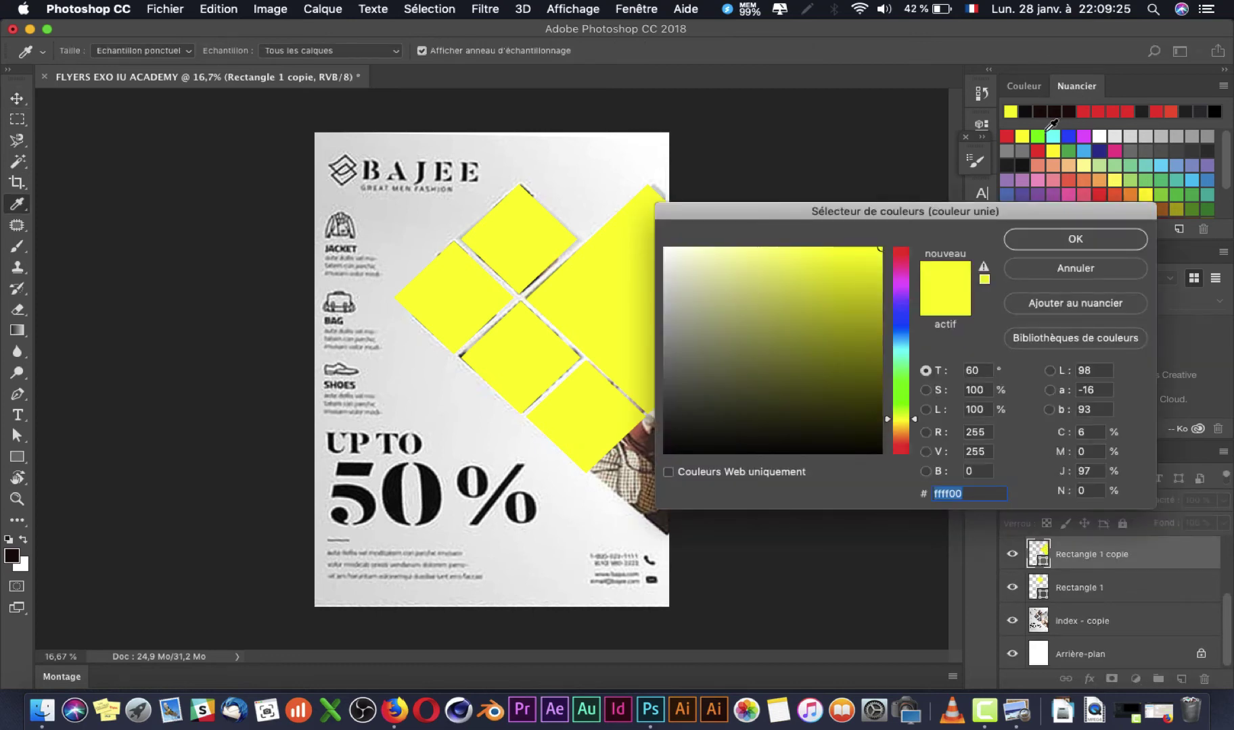
{"action": "left_click", "coordinate": [1063, 134]}
{"action": "left_click", "coordinate": [1097, 245]}
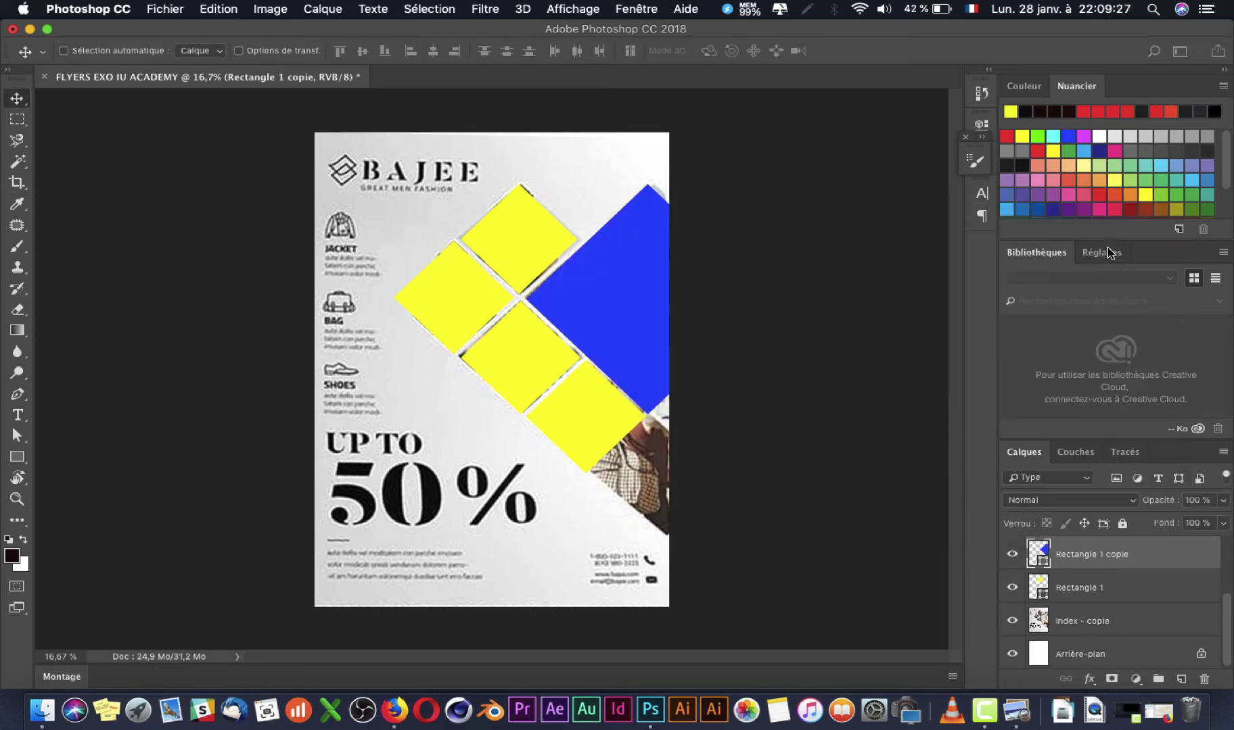
Step: Fill the left diamond, Rectangle 1 copie 2, with red
{"action": "scroll", "coordinate": [1037, 580], "scroll_direction": "up", "scroll_amount": 2}
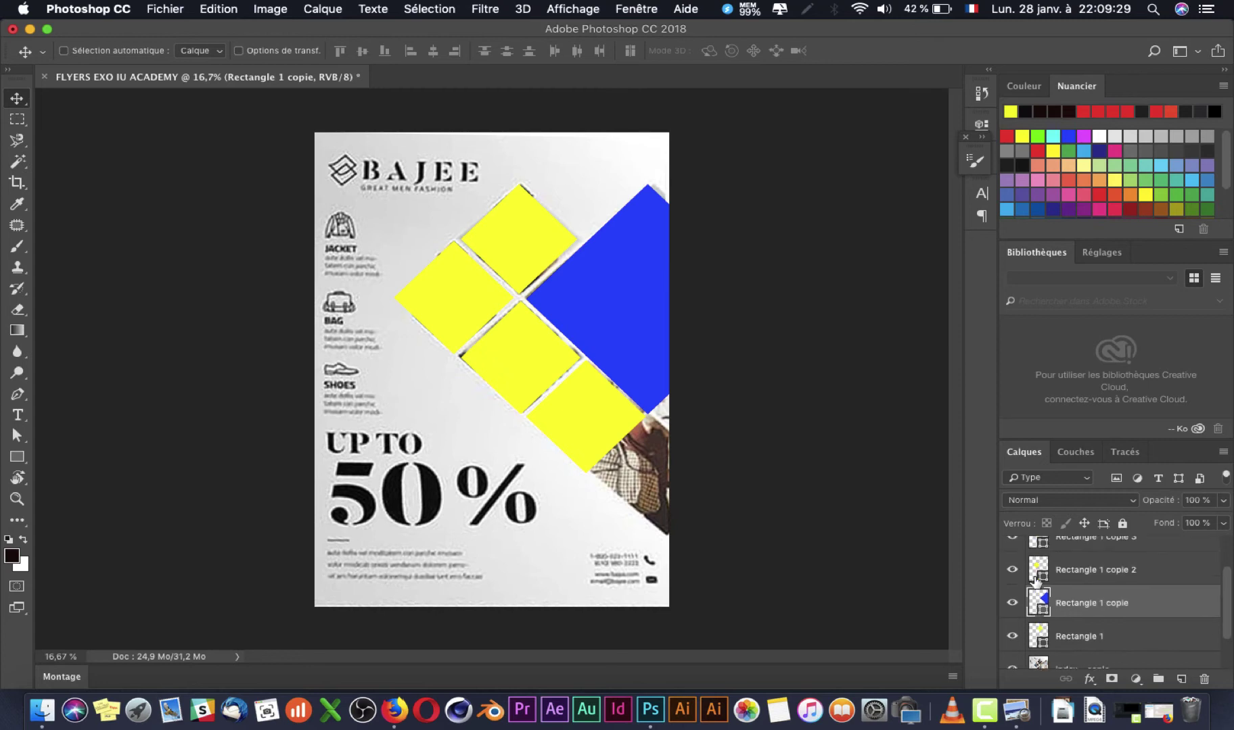
{"action": "double_click", "coordinate": [1039, 570]}
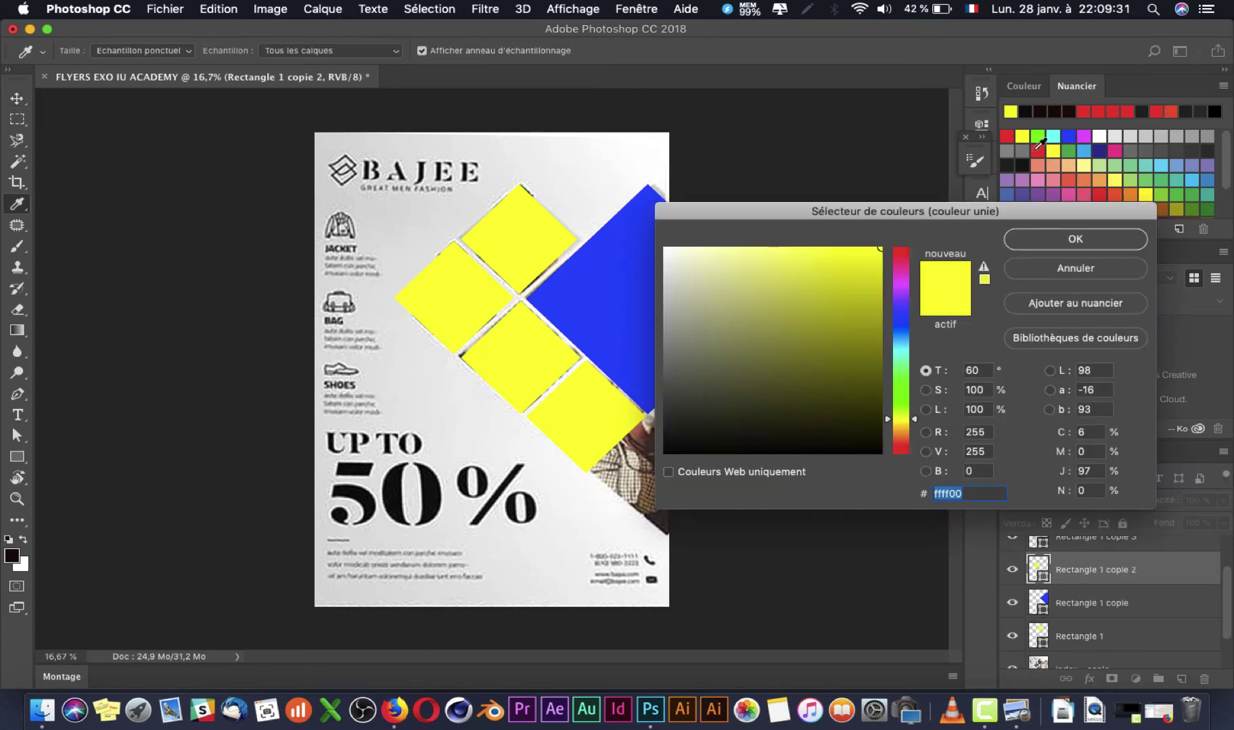
{"action": "left_click", "coordinate": [1036, 149]}
{"action": "left_click", "coordinate": [1071, 248]}
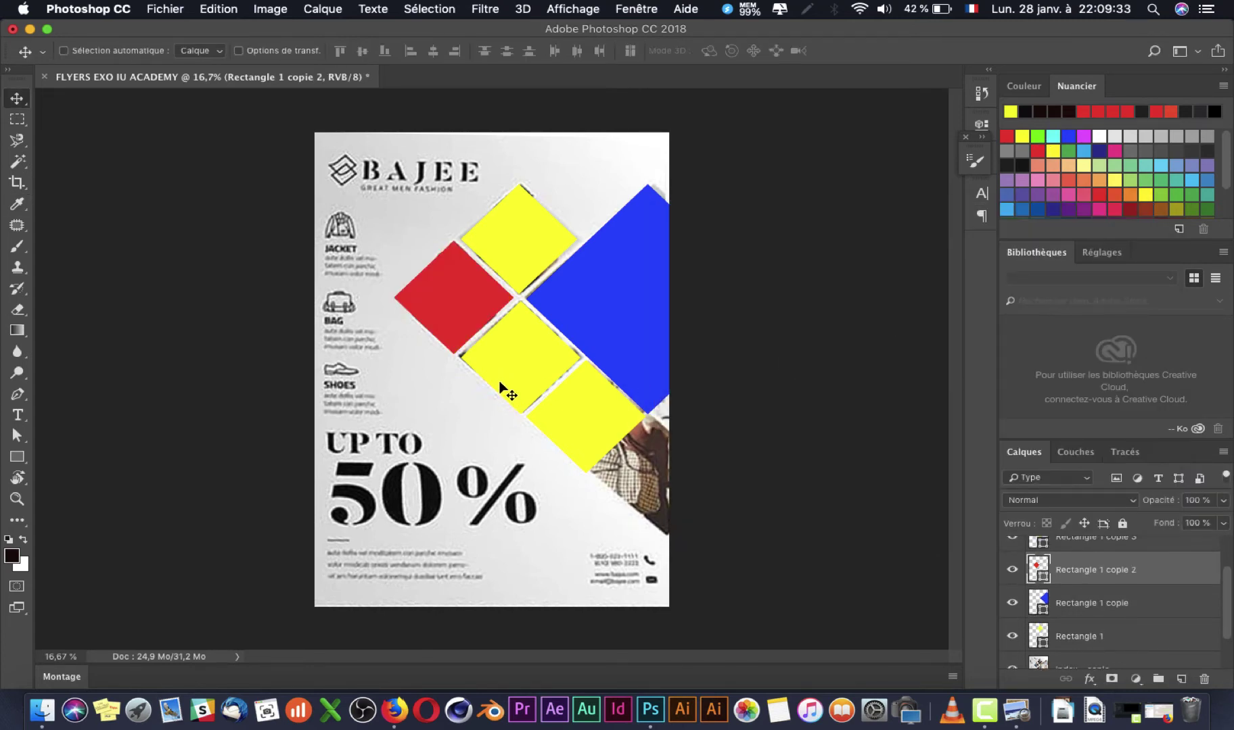
Step: Fill Rectangle 1 copie 3 with magenta ec008c
{"action": "scroll", "coordinate": [1077, 570], "scroll_direction": "up", "scroll_amount": 1}
{"action": "double_click", "coordinate": [1038, 575]}
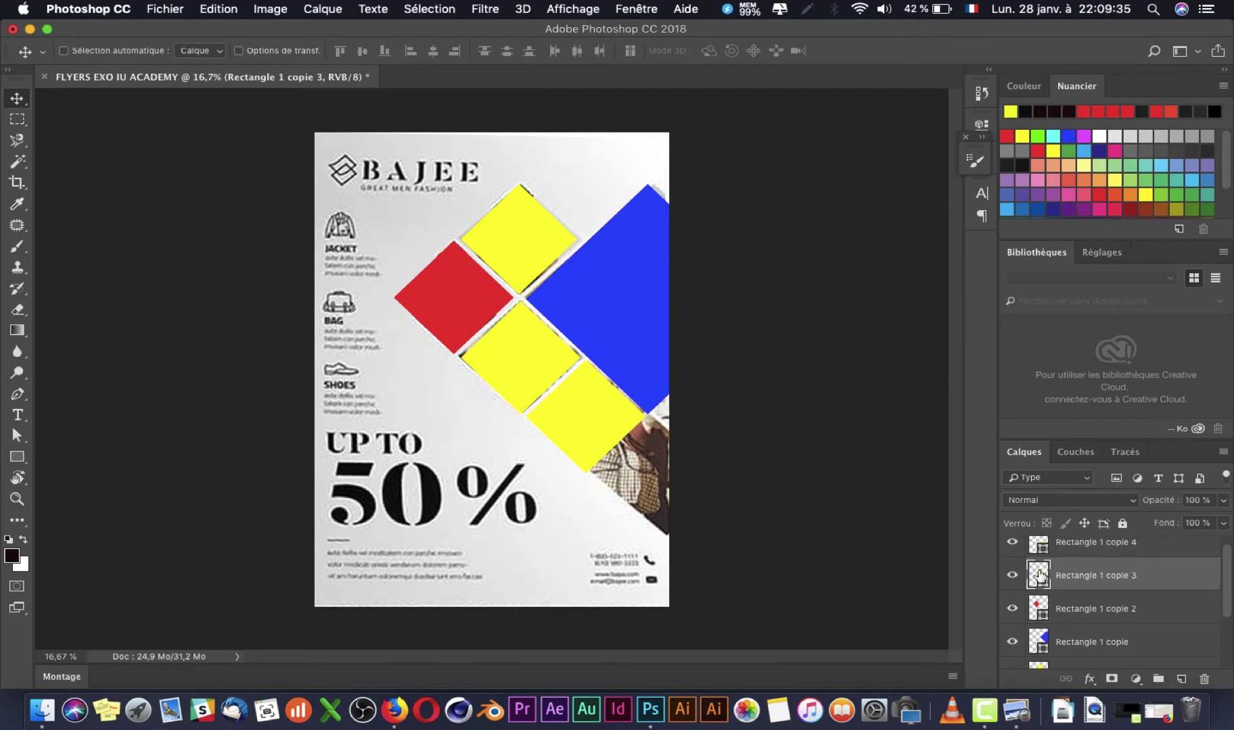
{"action": "left_click", "coordinate": [1114, 151]}
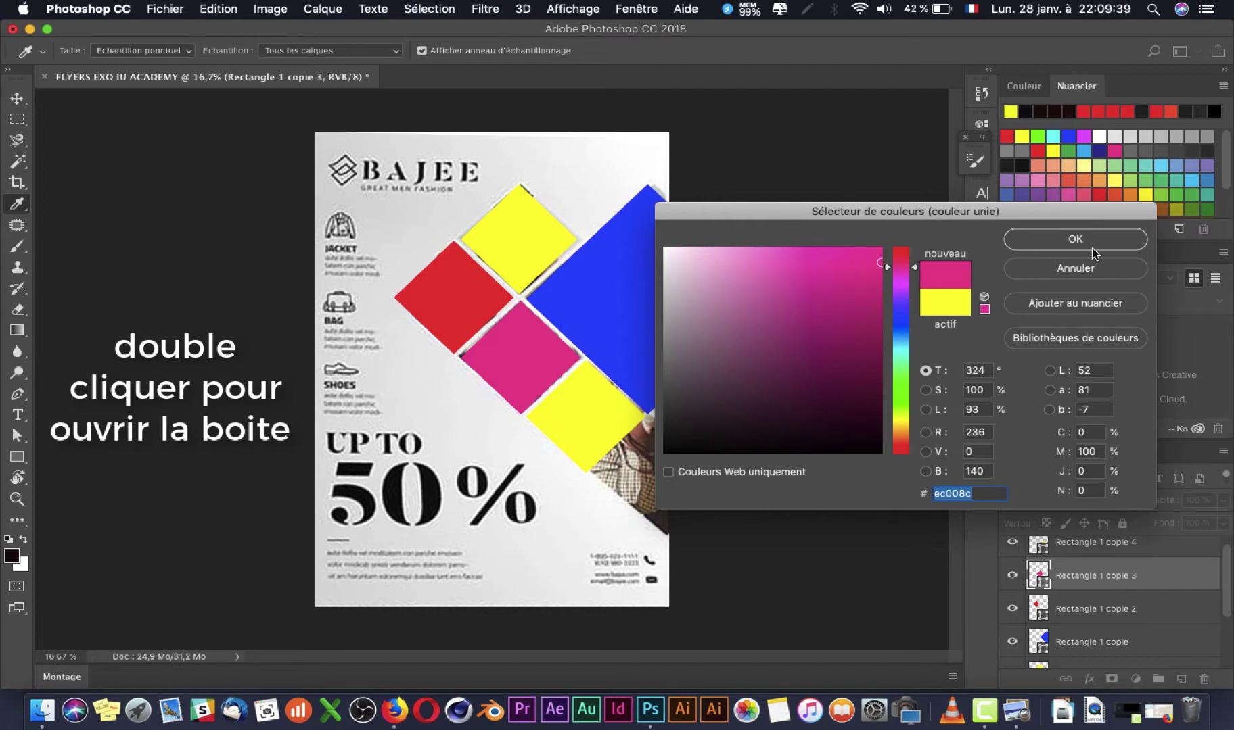
{"action": "left_click", "coordinate": [1091, 248]}
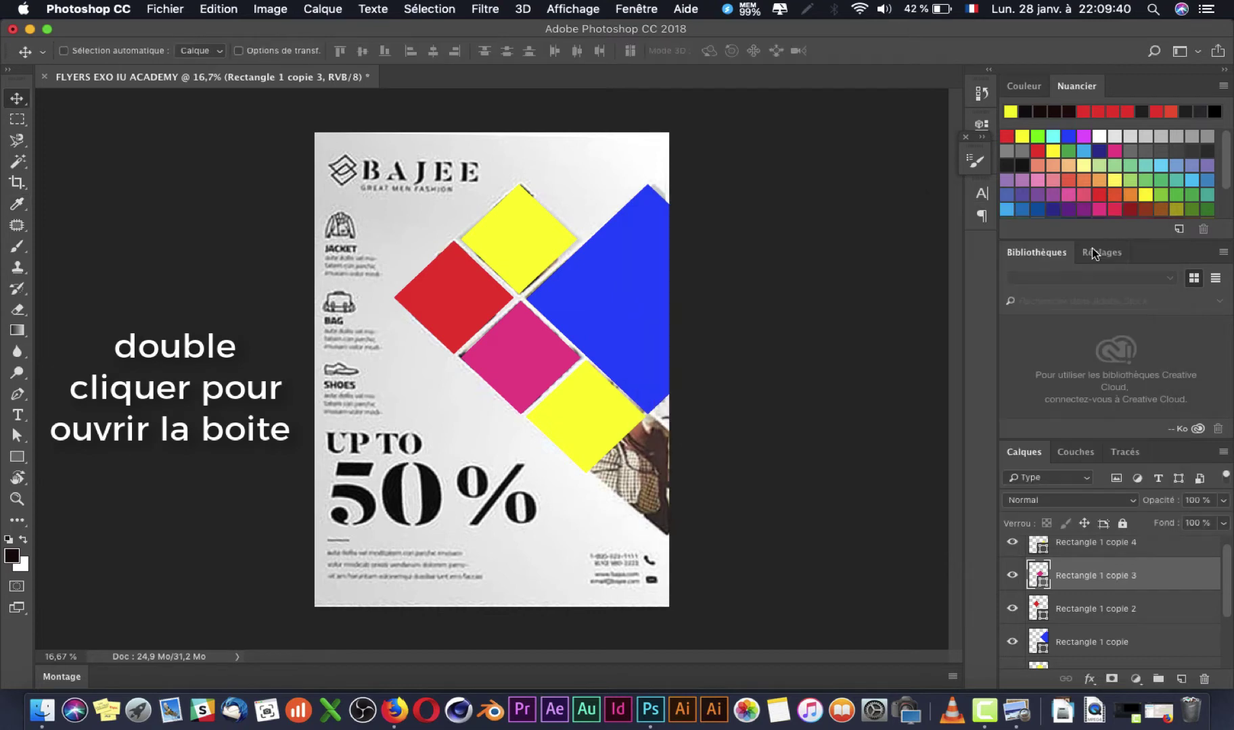
Step: Select the lower yellow square, try enlarging it, then undo and cancel the transform
{"action": "right_click", "coordinate": [590, 431]}
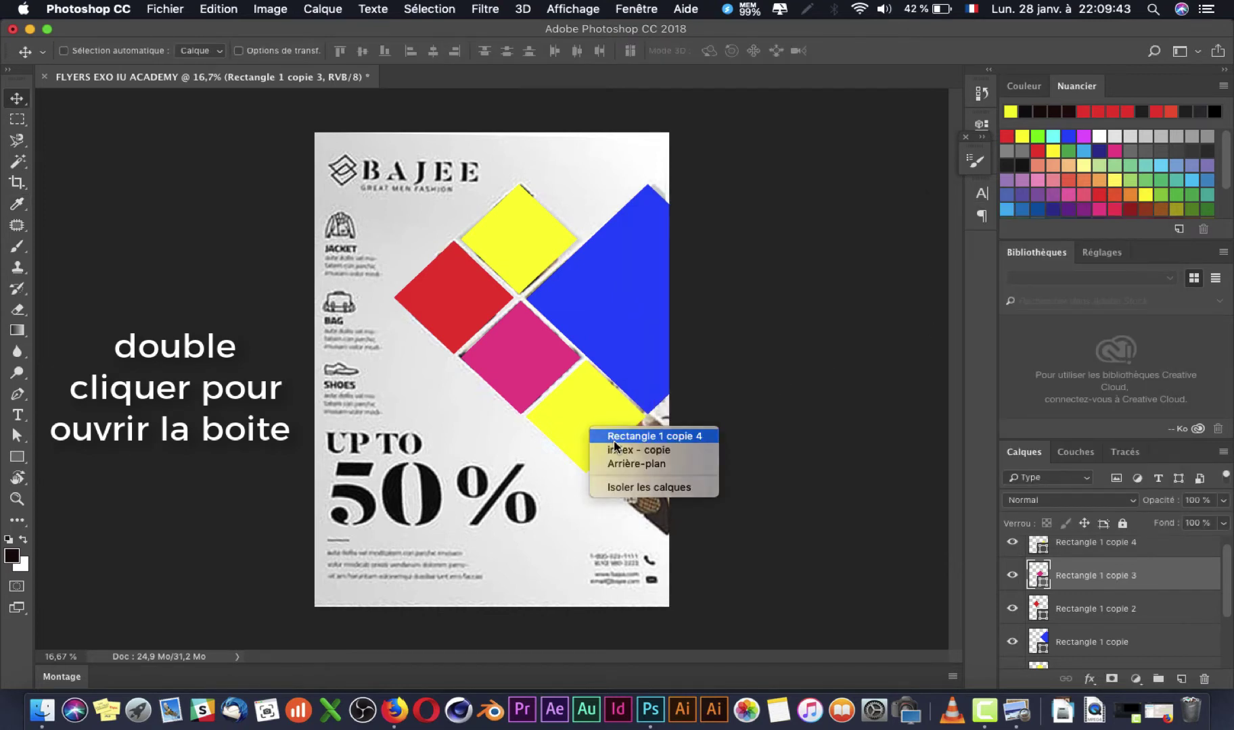
{"action": "left_click", "coordinate": [614, 439]}
{"action": "key", "text": "super+t"}
{"action": "left_click_drag", "start_coordinate": [646, 470], "coordinate": [696, 501]}
{"action": "key", "text": "super+z"}
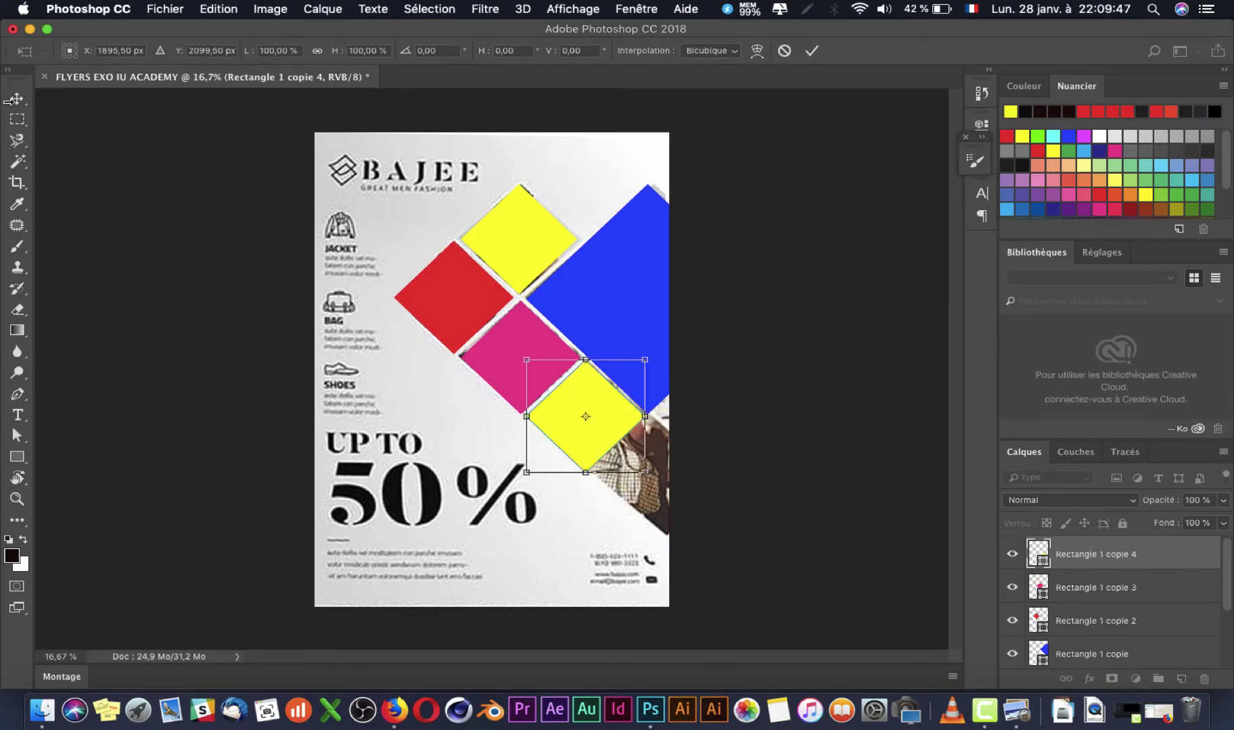
{"action": "left_click", "coordinate": [16, 99]}
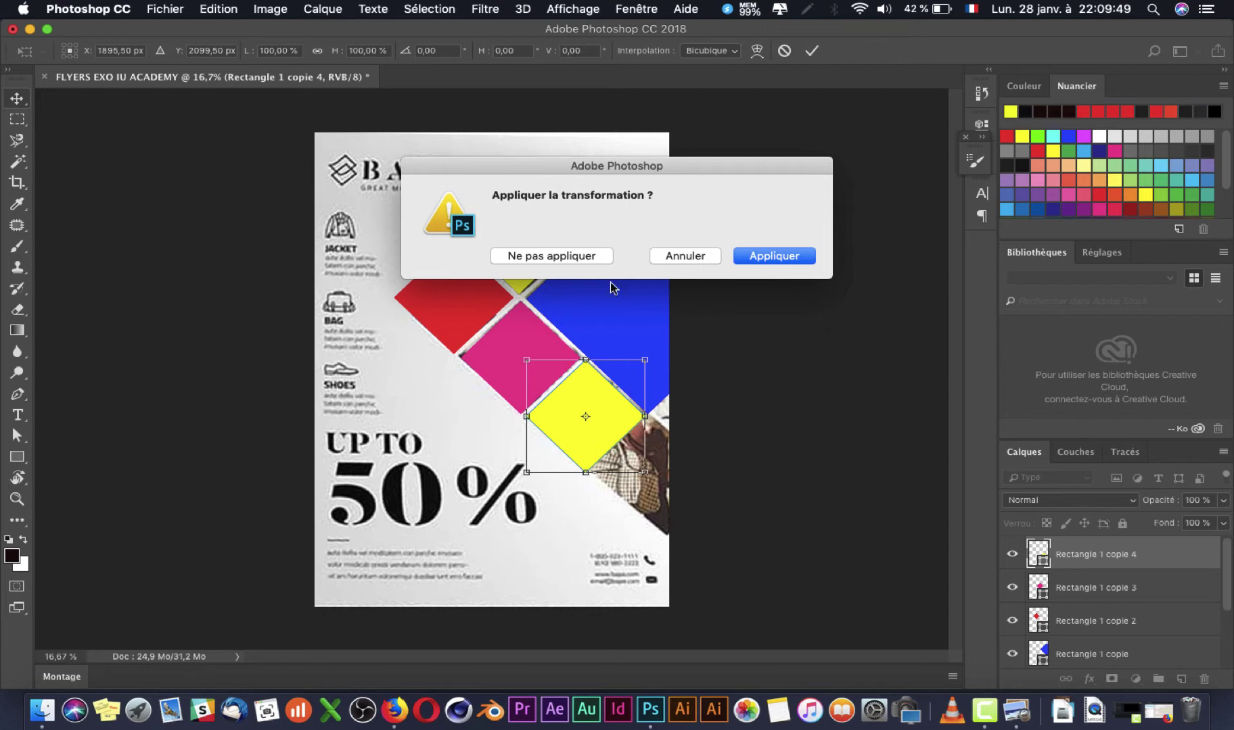
{"action": "left_click", "coordinate": [683, 256]}
{"action": "key", "text": "Escape"}
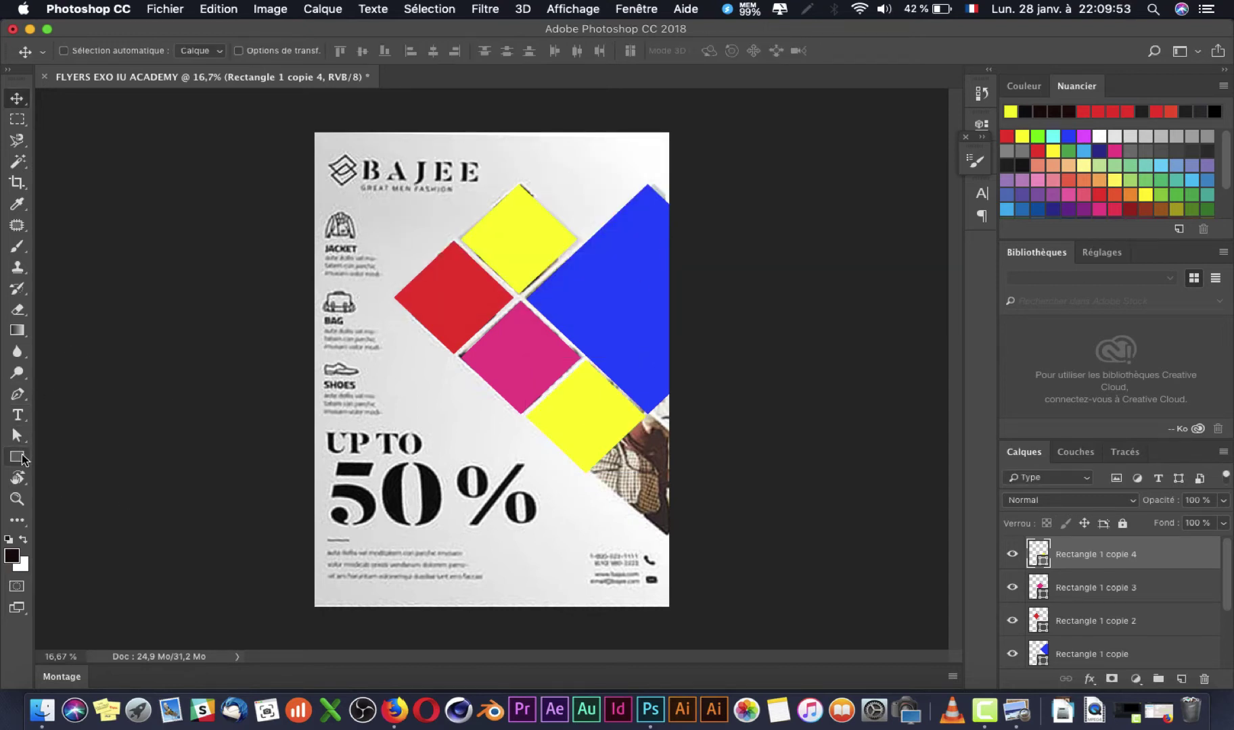
Step: Drag the lower yellow diamond's bottom and right corners outward into a long band off the page
{"action": "left_click", "coordinate": [17, 457]}
{"action": "left_click", "coordinate": [575, 454]}
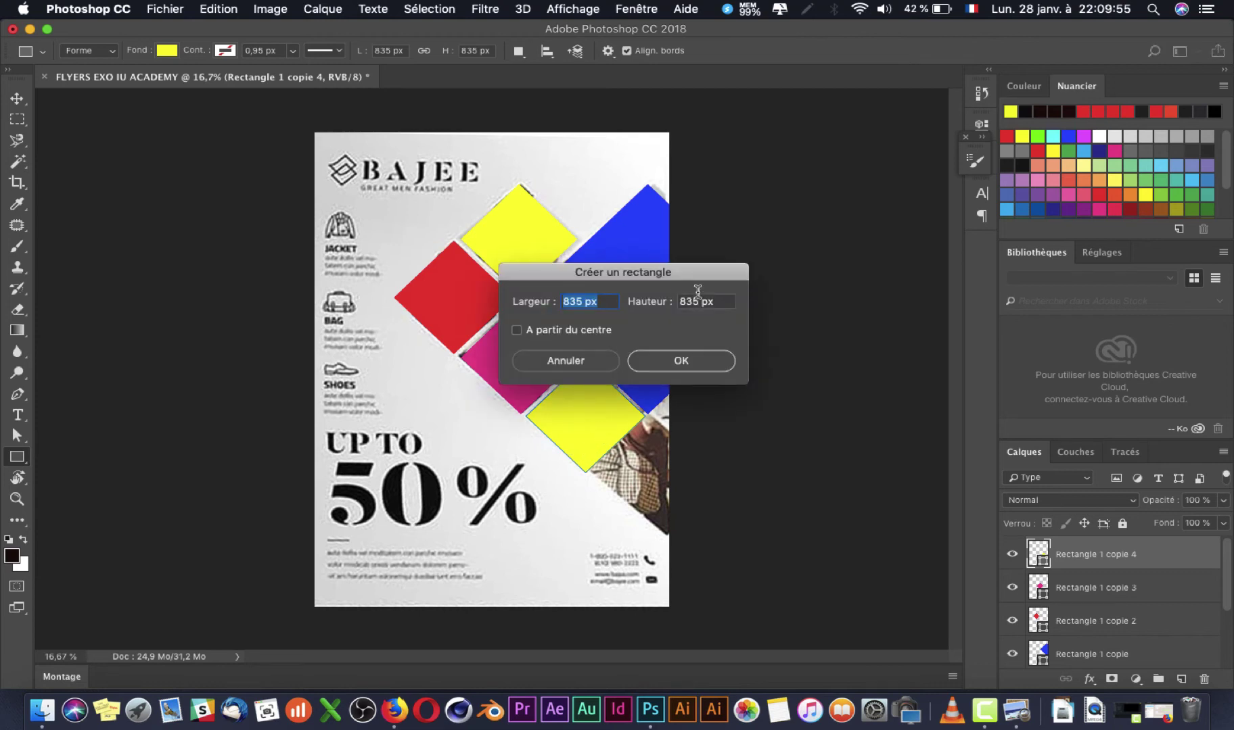
{"action": "left_click", "coordinate": [565, 360]}
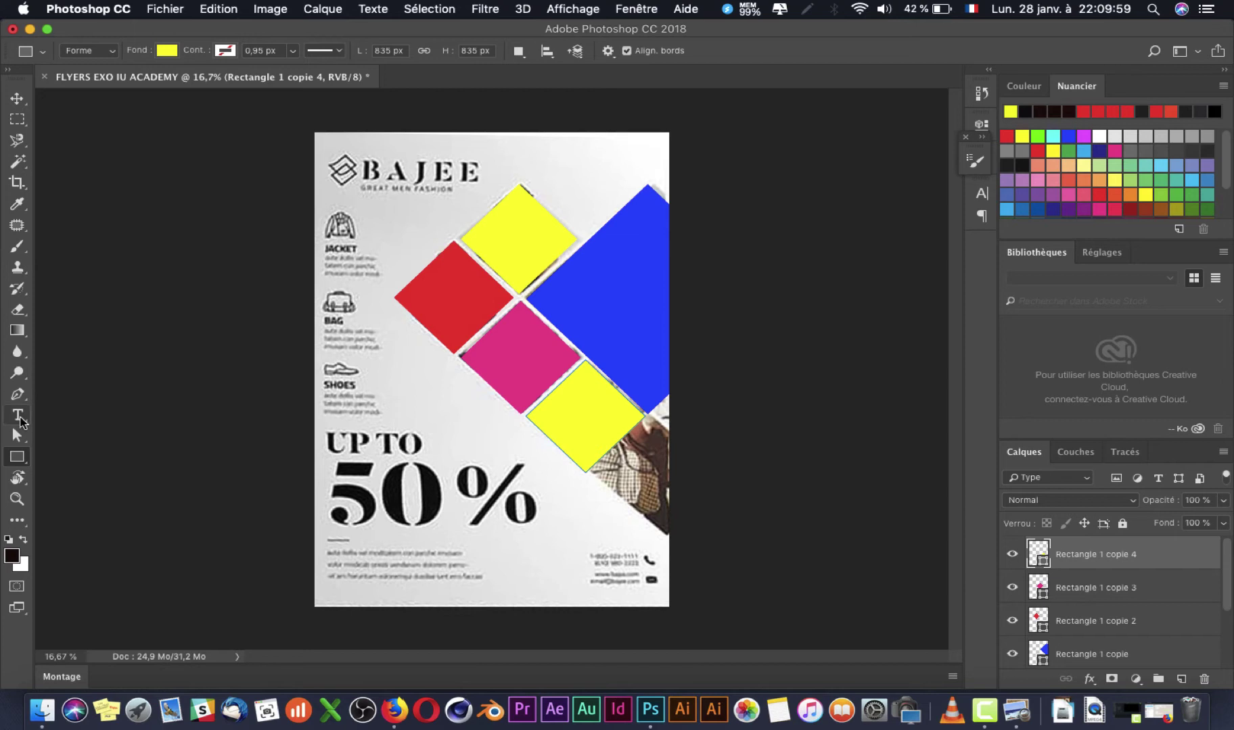
{"action": "left_click", "coordinate": [18, 435]}
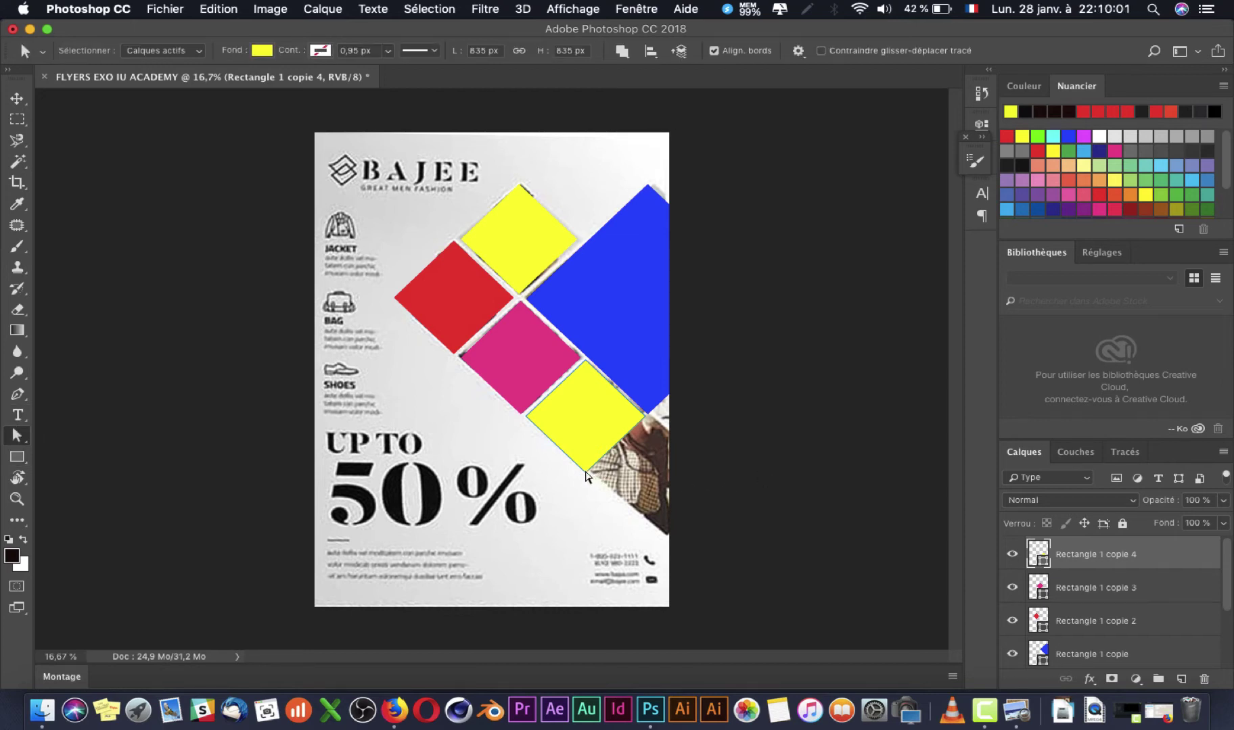
{"action": "left_click_drag", "start_coordinate": [586, 475], "coordinate": [703, 565]}
{"action": "left_click_drag", "start_coordinate": [646, 418], "coordinate": [709, 475]}
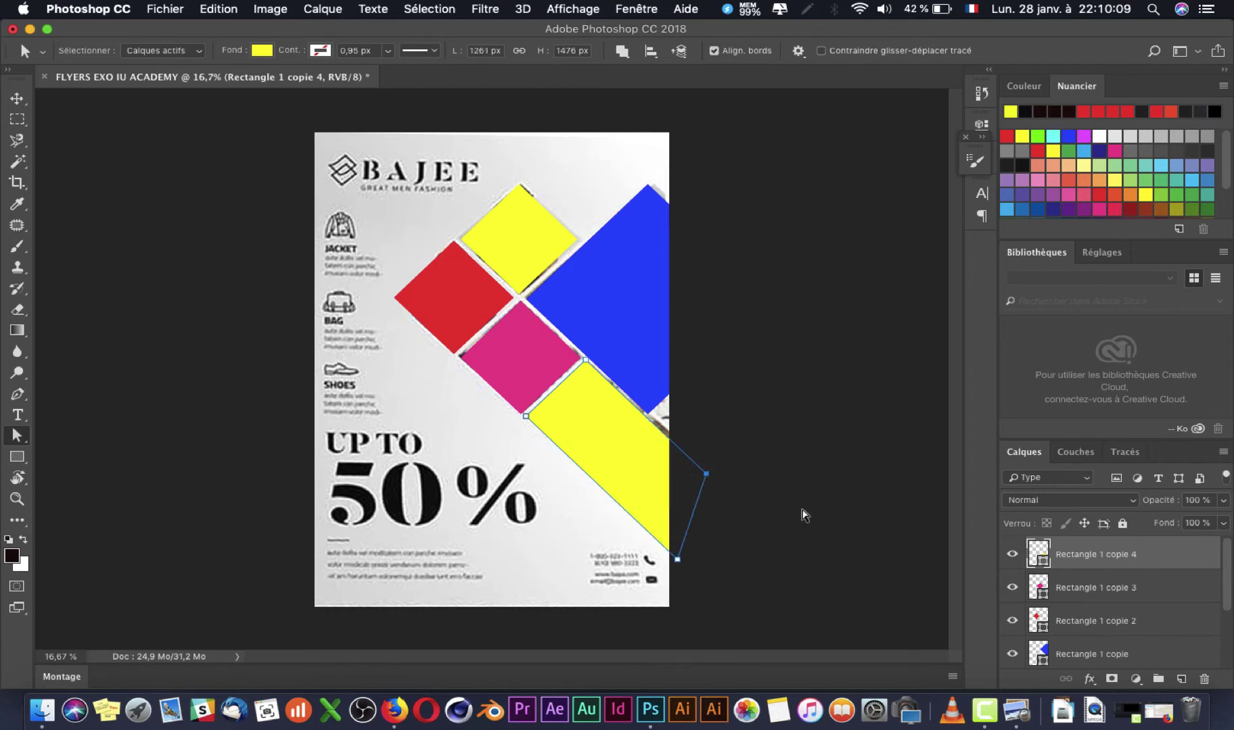
{"action": "key", "text": "v"}
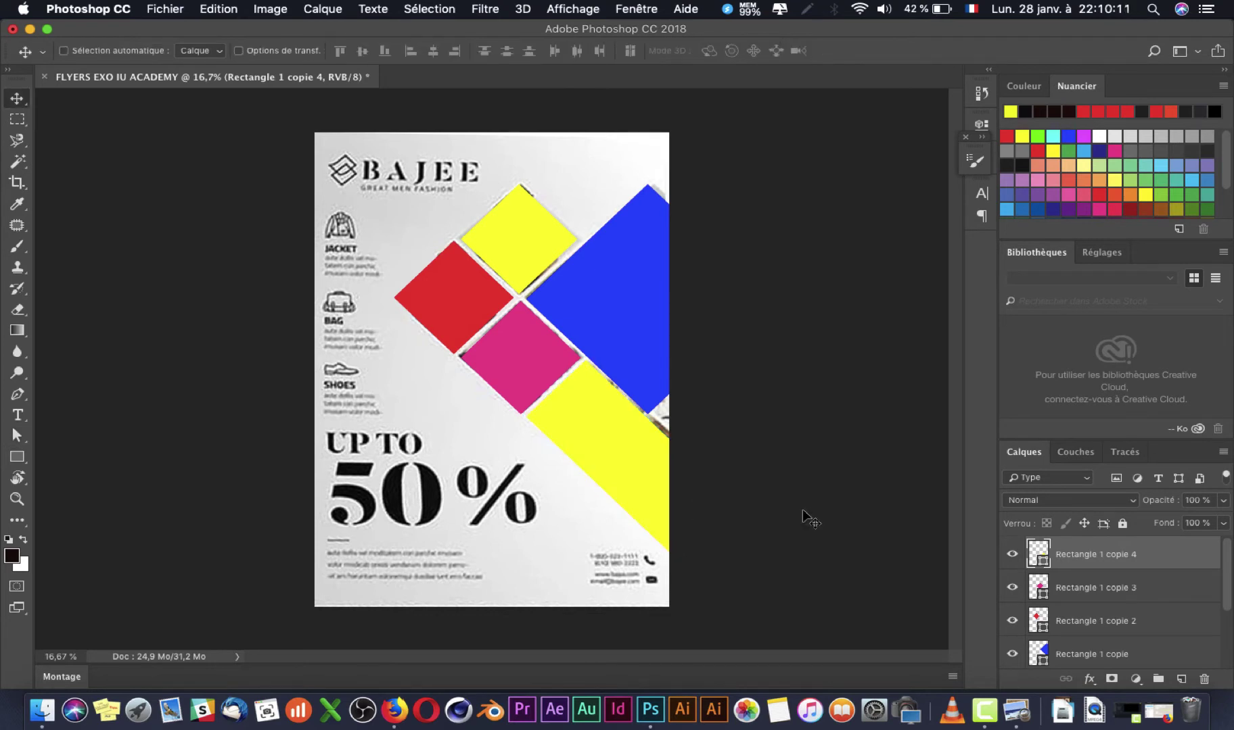
{"action": "scroll", "coordinate": [1098, 605], "scroll_direction": "down", "scroll_amount": 3}
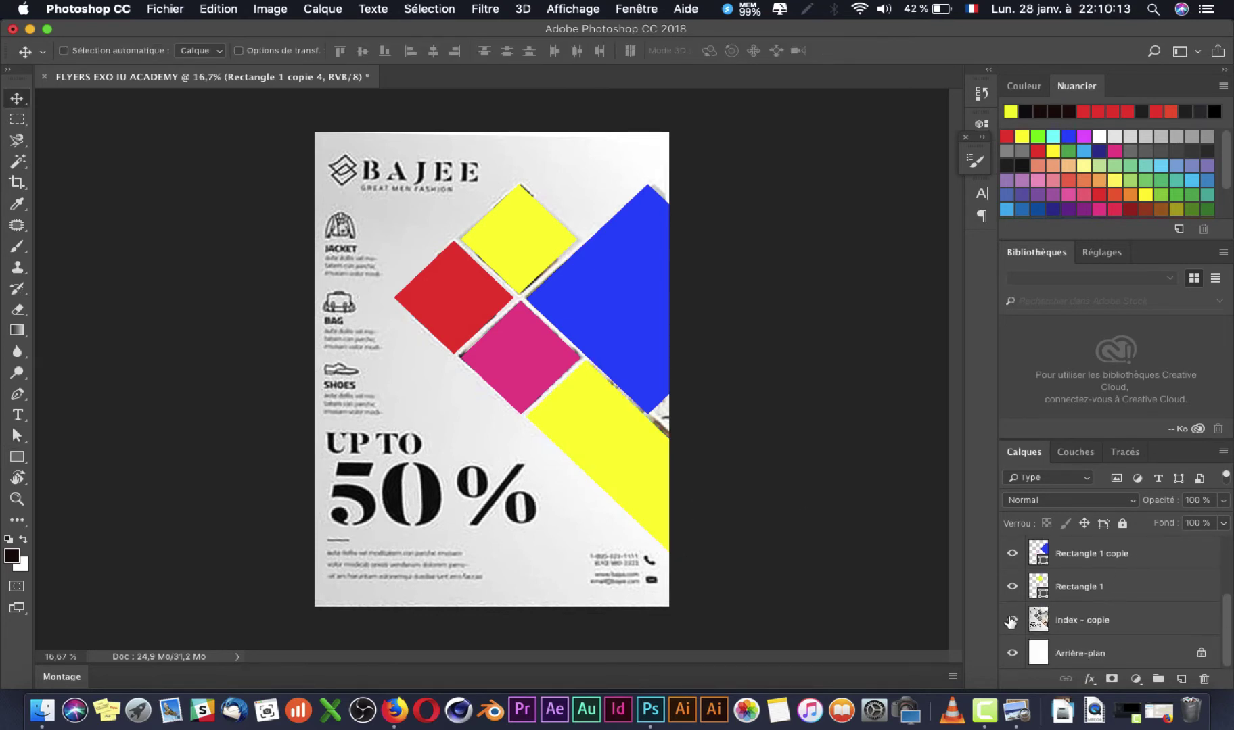
Step: Hide the reference flyer image and nudge the pink diamond slightly right, up and left
{"action": "left_click", "coordinate": [1011, 621]}
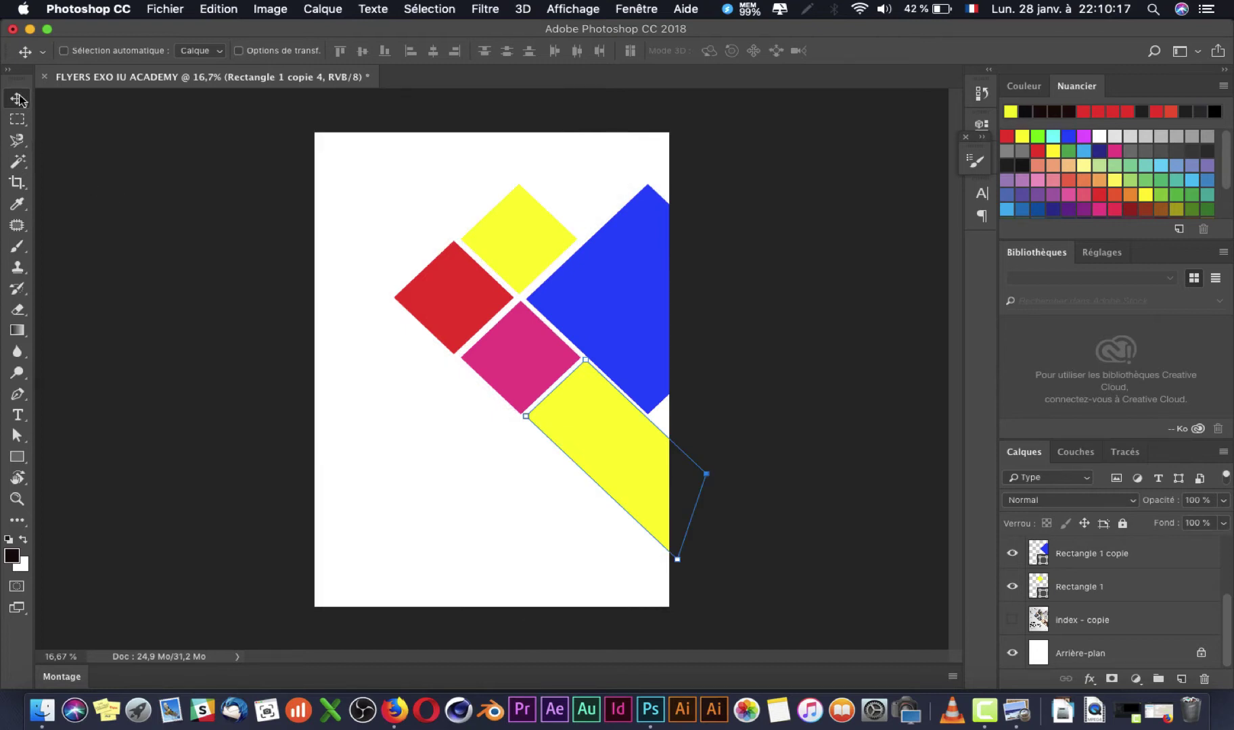
{"action": "scroll", "coordinate": [630, 264], "scroll_direction": "up", "scroll_amount": 5}
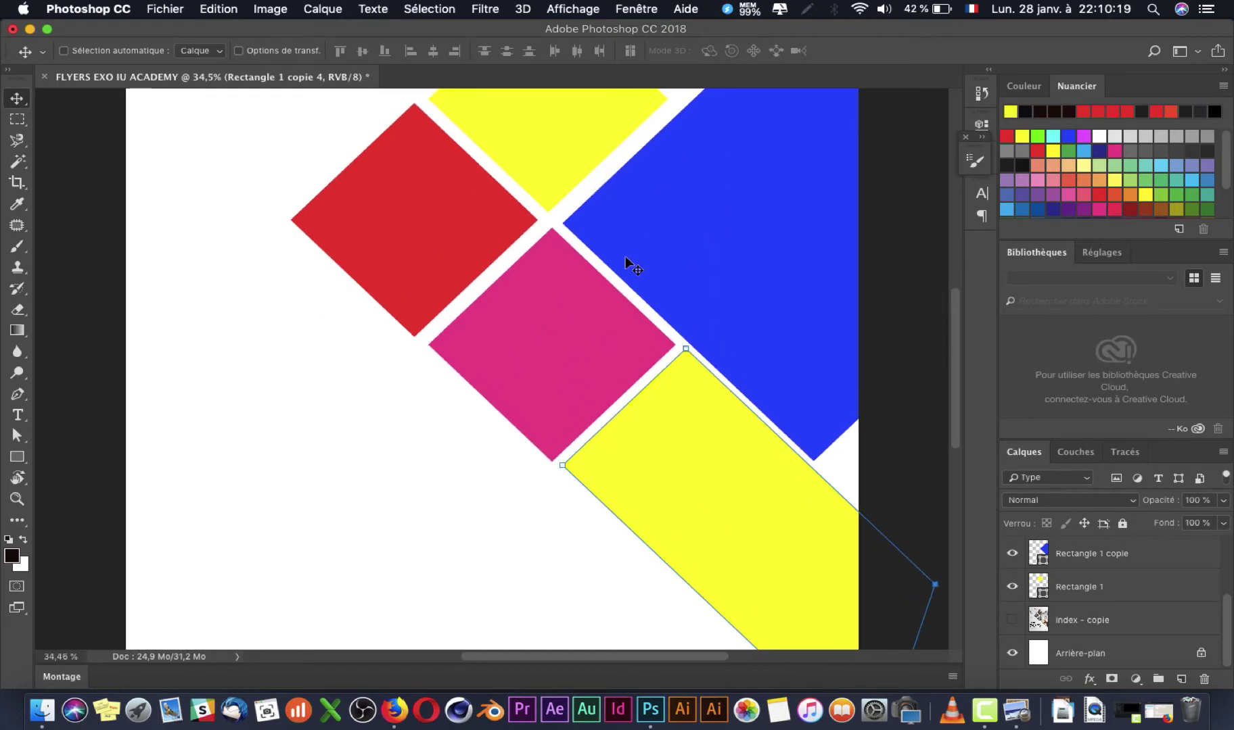
{"action": "right_click", "coordinate": [564, 344]}
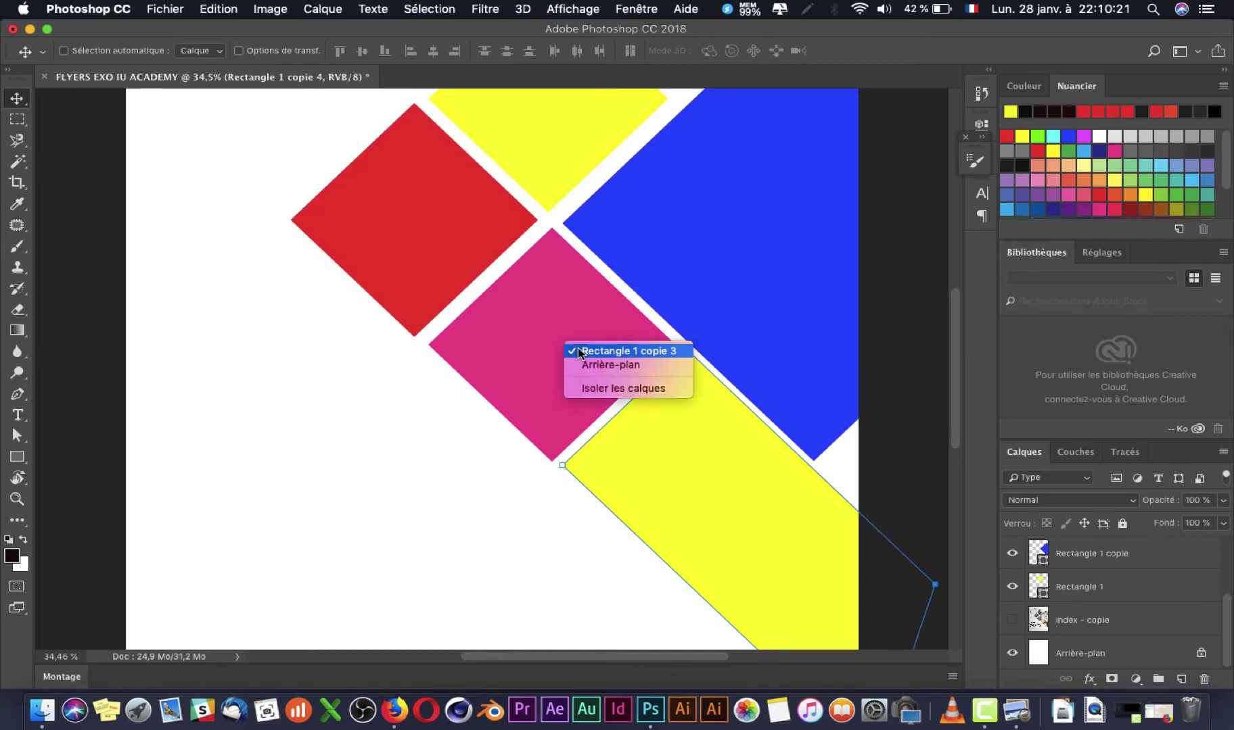
{"action": "left_click", "coordinate": [578, 351]}
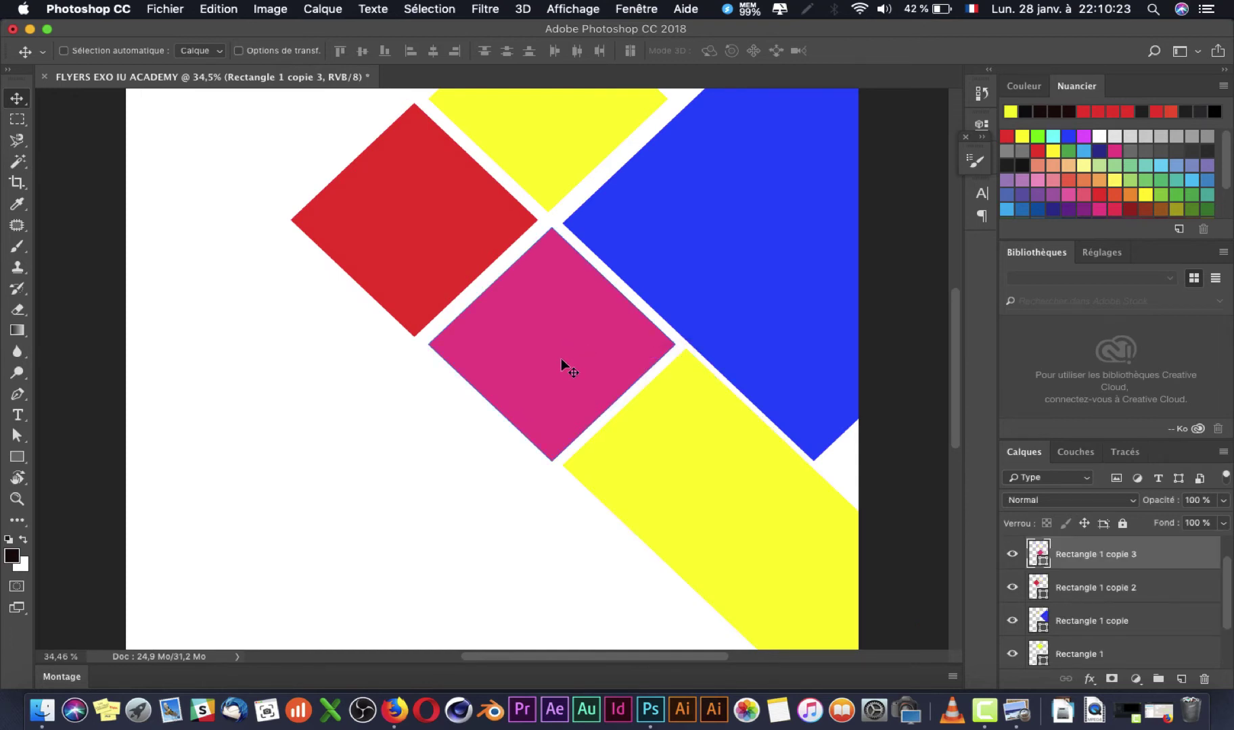
{"action": "key", "text": "Right"}
{"action": "key", "text": "Right"}
{"action": "key", "text": "Right"}
{"action": "key", "text": "Right"}
{"action": "key", "text": "Right"}
{"action": "key", "text": "Right"}
{"action": "key", "text": "Right"}
{"action": "key", "text": "Right"}
{"action": "key", "text": "Right"}
{"action": "key", "text": "Right"}
{"action": "key", "text": "Right"}
{"action": "key", "text": "Right"}
{"action": "key", "text": "Right"}
{"action": "key", "text": "Right"}
{"action": "key", "text": "Right"}
{"action": "key", "text": "Right"}
{"action": "key", "text": "Right"}
{"action": "key", "text": "Right"}
{"action": "key", "text": "Right"}
{"action": "key", "text": "Right"}
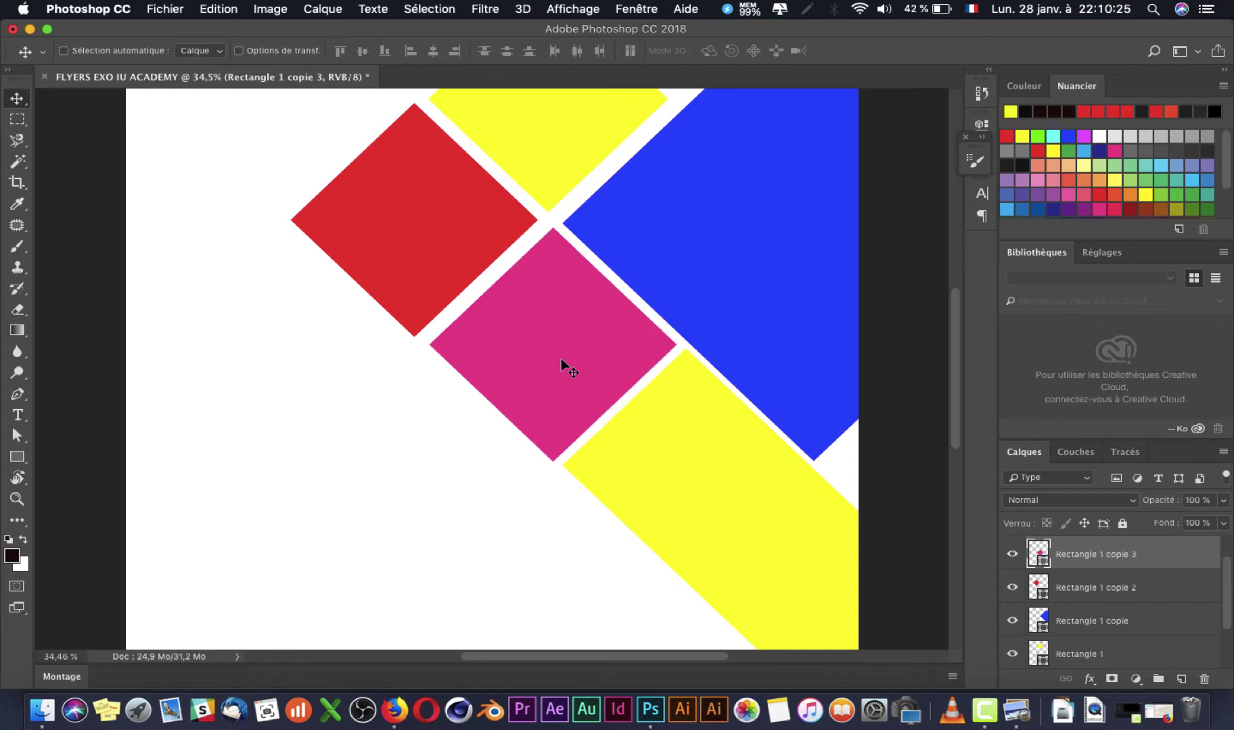
{"action": "key", "text": "Up"}
{"action": "key", "text": "Up"}
{"action": "key", "text": "Up"}
{"action": "key", "text": "Up"}
{"action": "key", "text": "Up"}
{"action": "key", "text": "Up"}
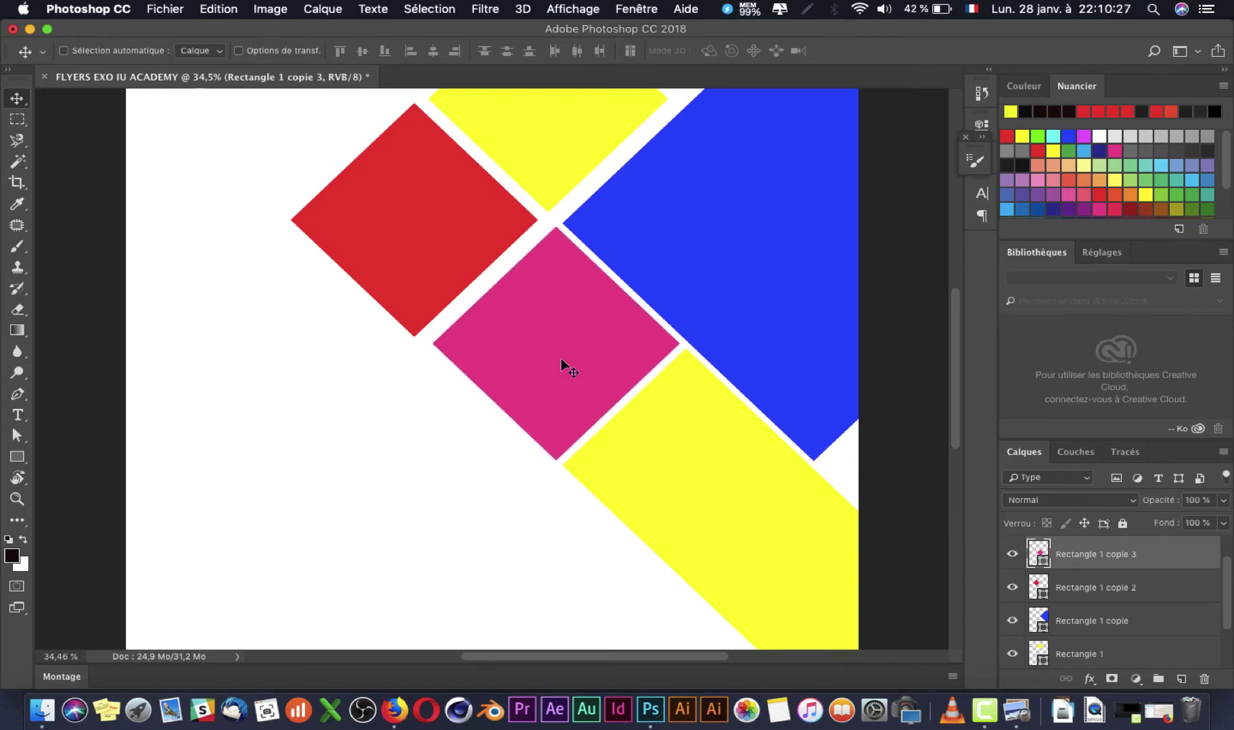
{"action": "left_click_drag", "start_coordinate": [547, 372], "coordinate": [542, 373]}
Step: Nudge the yellow band slightly into position
{"action": "scroll", "coordinate": [635, 452], "scroll_direction": "down", "scroll_amount": 3}
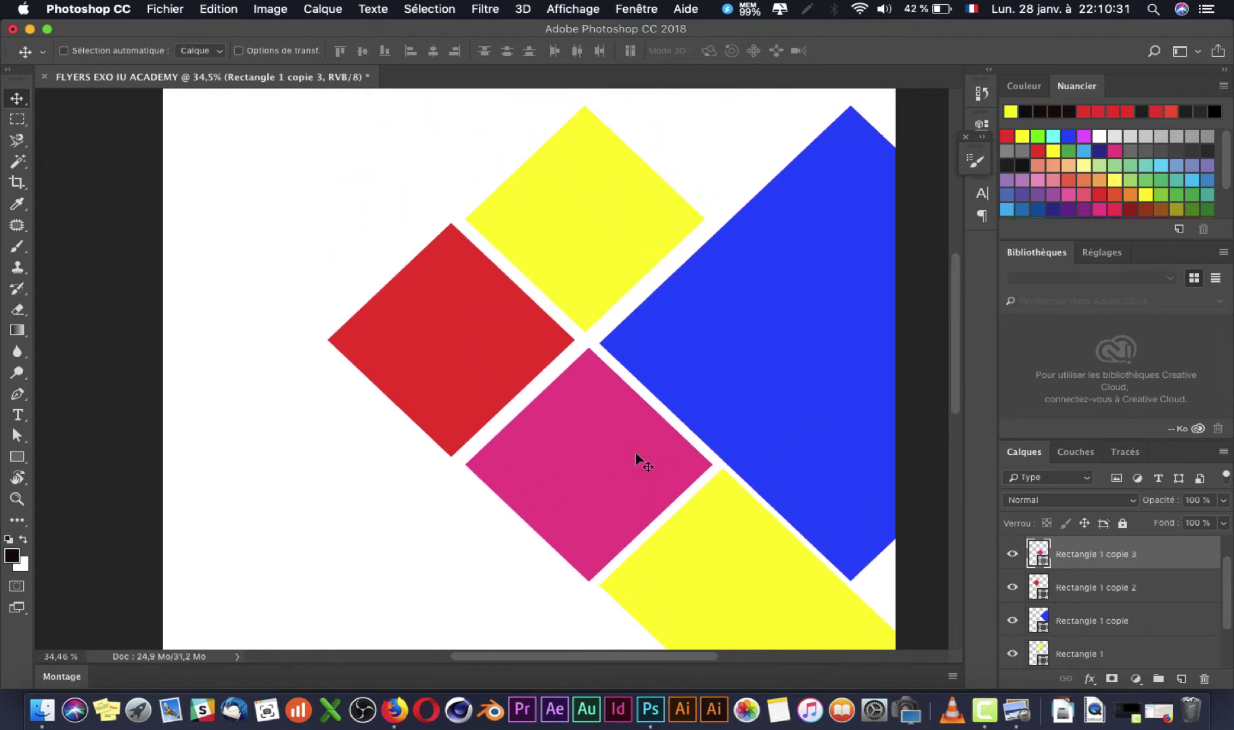
{"action": "right_click", "coordinate": [657, 445]}
{"action": "left_click", "coordinate": [687, 448]}
{"action": "left_click_drag", "start_coordinate": [682, 405], "coordinate": [680, 405]}
Step: Zoom out to the full page and move the upper yellow diamond up slightly
{"action": "key", "text": "super+minus"}
{"action": "key", "text": "super+minus"}
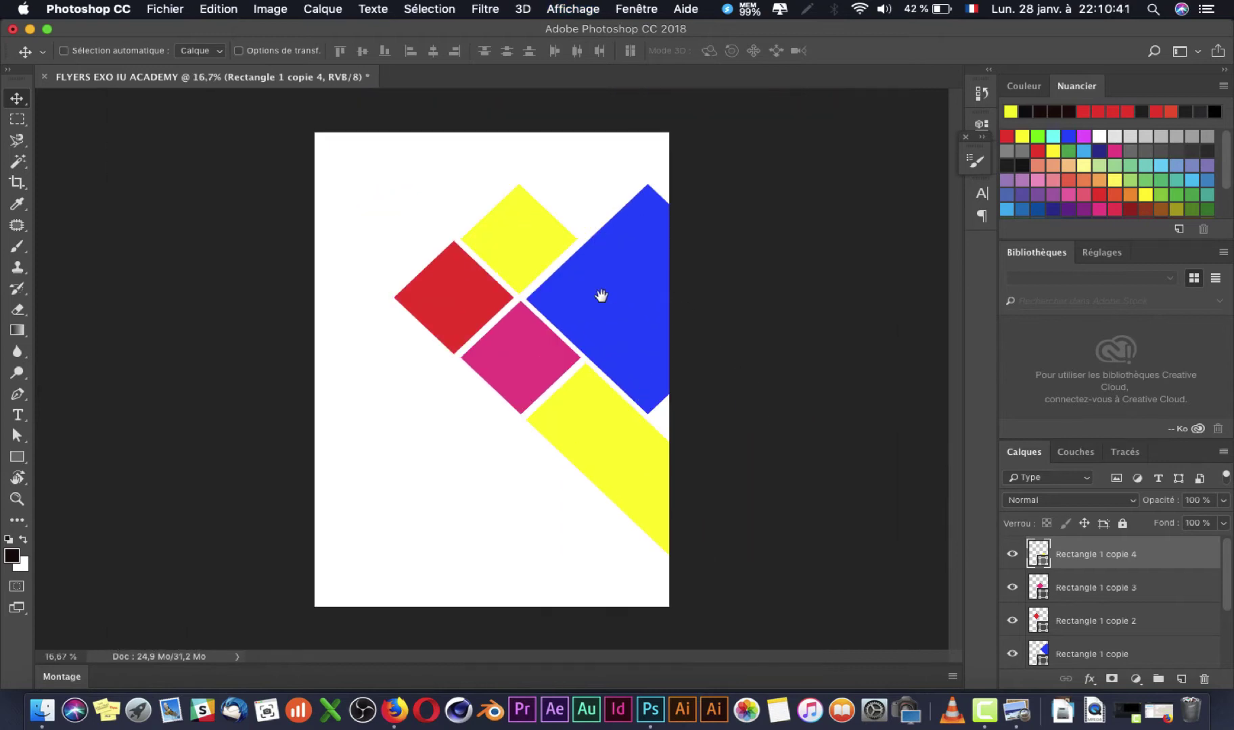
{"action": "right_click", "coordinate": [532, 245]}
{"action": "left_click", "coordinate": [551, 254]}
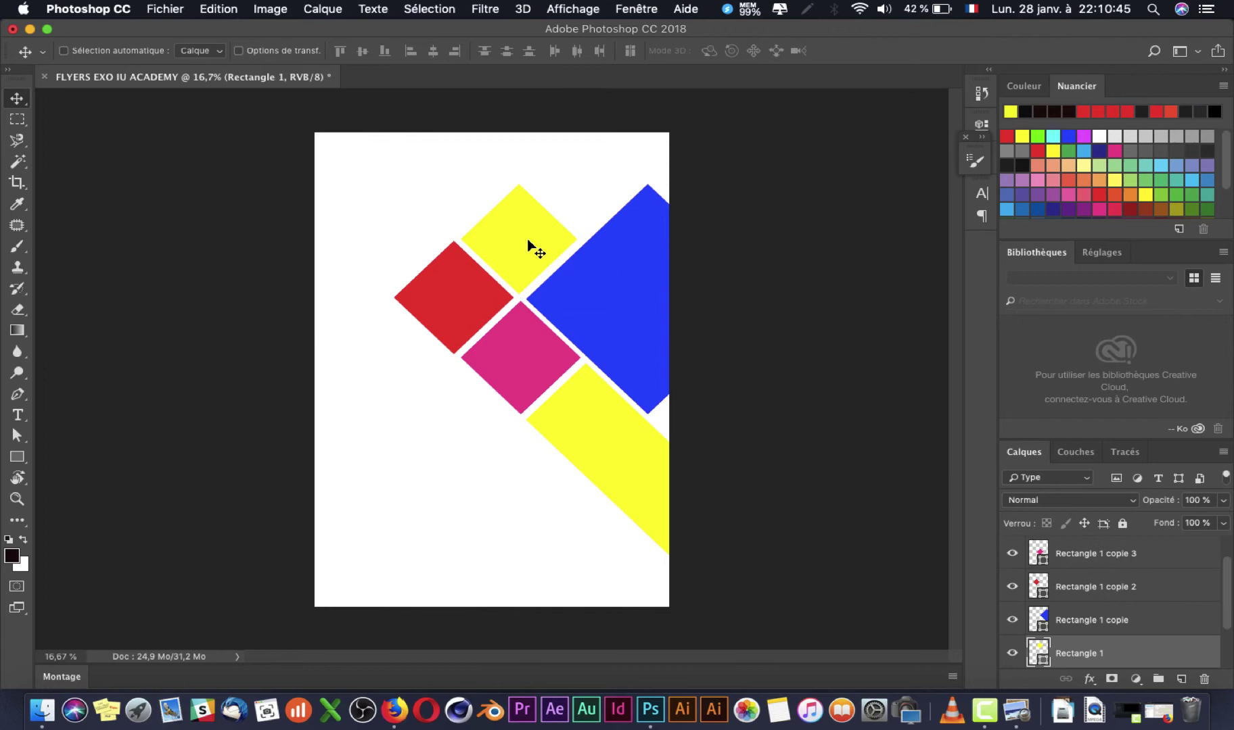
{"action": "left_click_drag", "start_coordinate": [527, 241], "coordinate": [526, 241]}
{"action": "scroll", "coordinate": [512, 254], "scroll_direction": "up", "scroll_amount": 5}
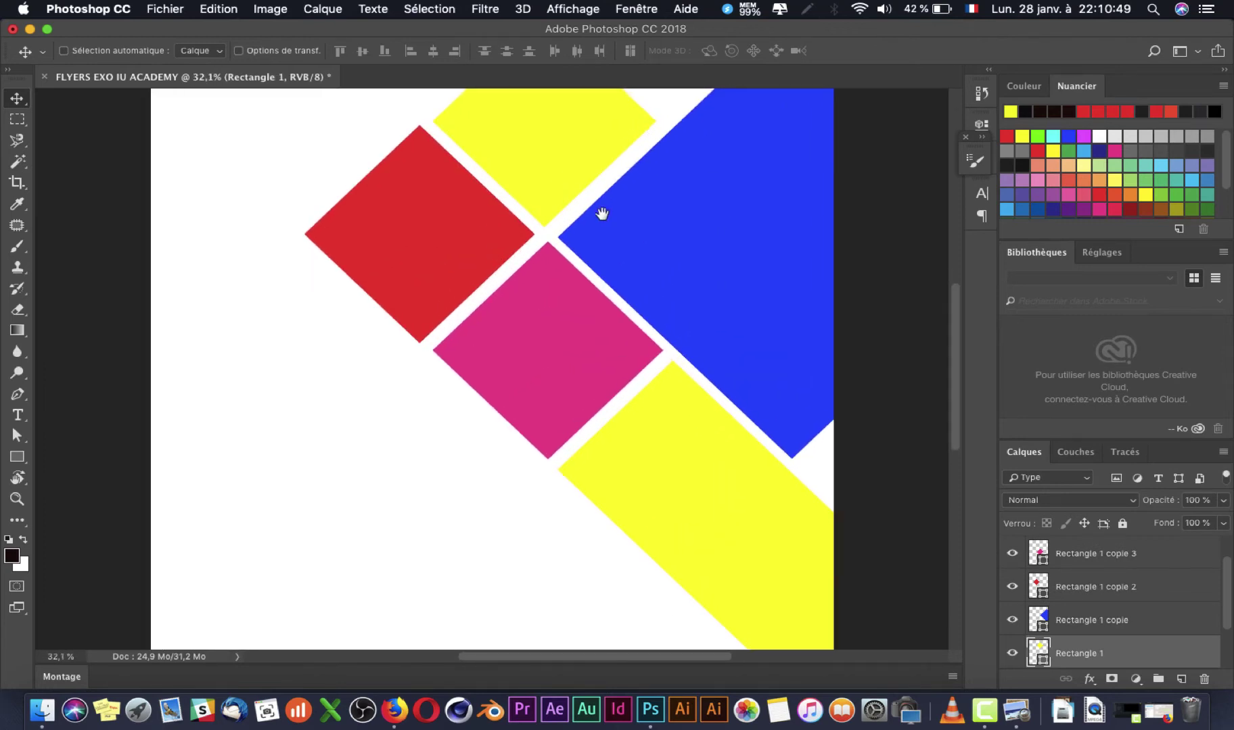
{"action": "scroll", "coordinate": [601, 395], "scroll_direction": "up", "scroll_amount": 3}
{"action": "left_click_drag", "start_coordinate": [586, 388], "coordinate": [586, 388]}
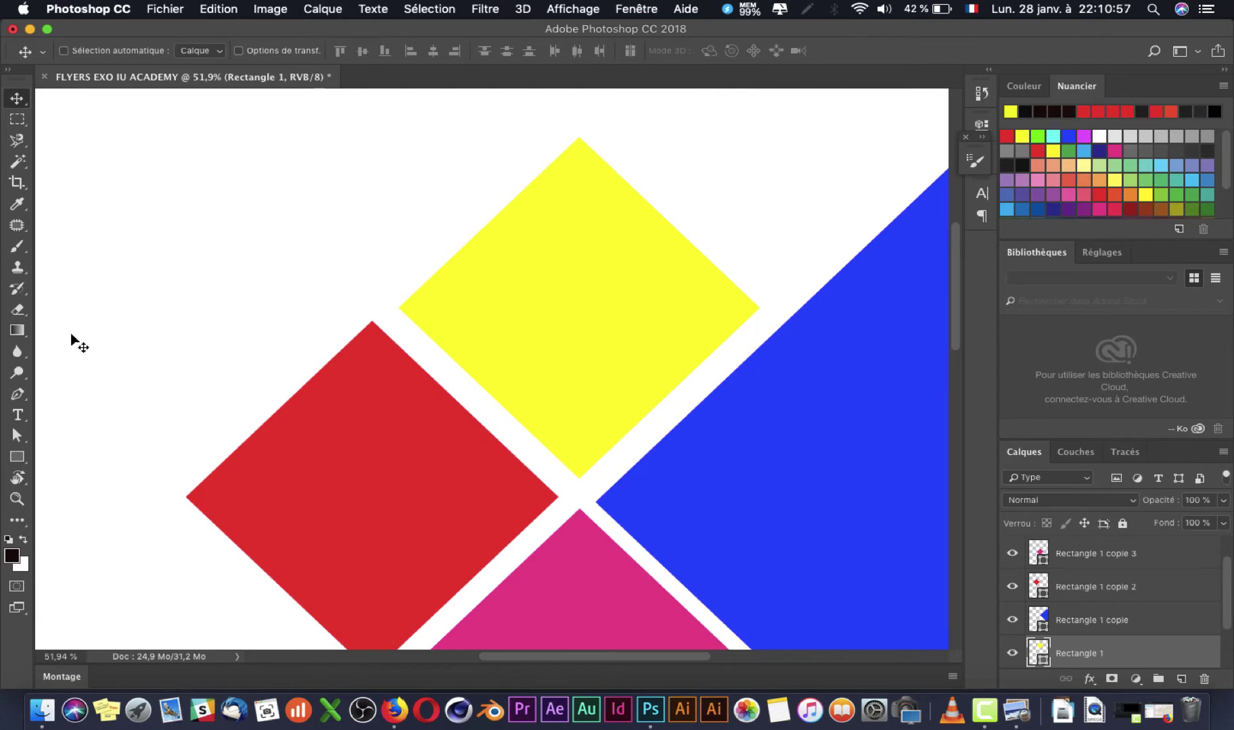
{"action": "key", "text": "super+r"}
Step: Add a vertical guide at 122 mm and a horizontal guide at 103,6 mm
{"action": "left_click_drag", "start_coordinate": [39, 276], "coordinate": [596, 292]}
{"action": "scroll", "coordinate": [638, 385], "scroll_direction": "down", "scroll_amount": 5}
{"action": "left_click_drag", "start_coordinate": [585, 99], "coordinate": [593, 314]}
Step: Nudge the blue shape up onto the horizontal guide and the pink diamond down slightly
{"action": "right_click", "coordinate": [688, 357]}
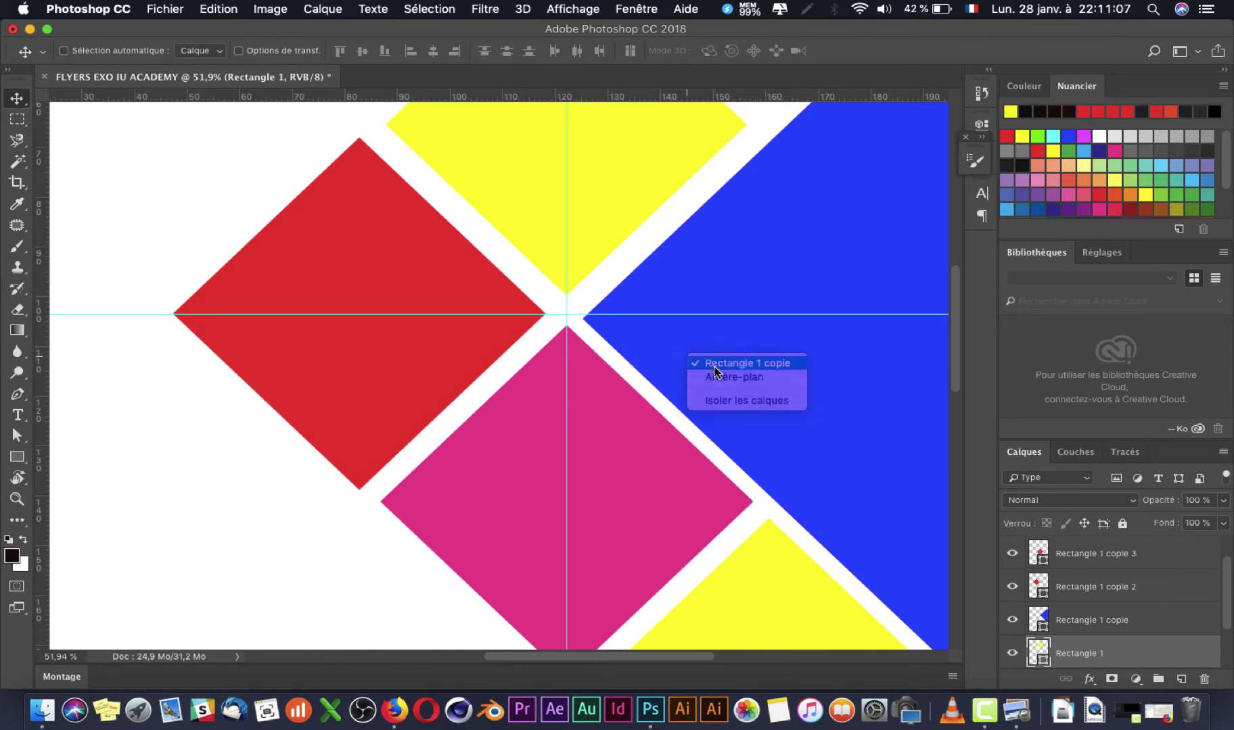
{"action": "left_click", "coordinate": [715, 368]}
{"action": "key", "text": "Up"}
{"action": "key", "text": "Up"}
{"action": "key", "text": "Up"}
{"action": "key", "text": "Up"}
{"action": "key", "text": "Up"}
{"action": "key", "text": "Up"}
{"action": "key", "text": "Up"}
{"action": "key", "text": "Up"}
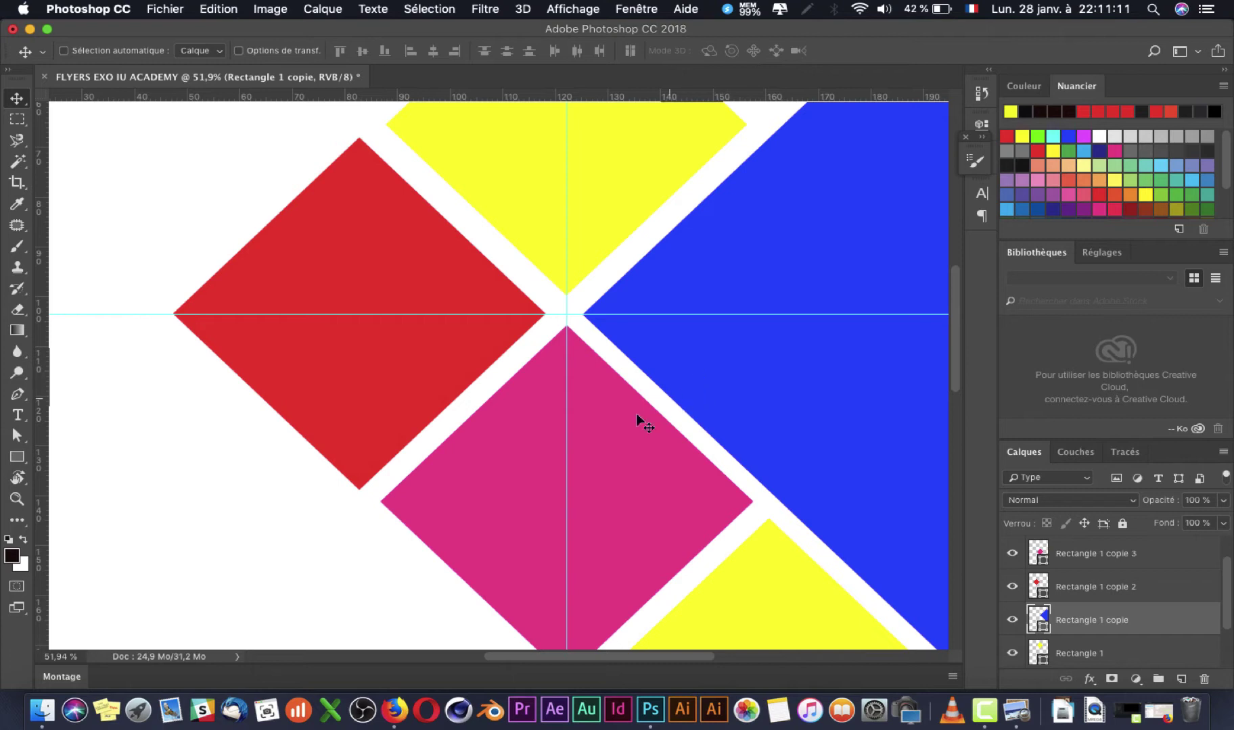
{"action": "right_click", "coordinate": [591, 451]}
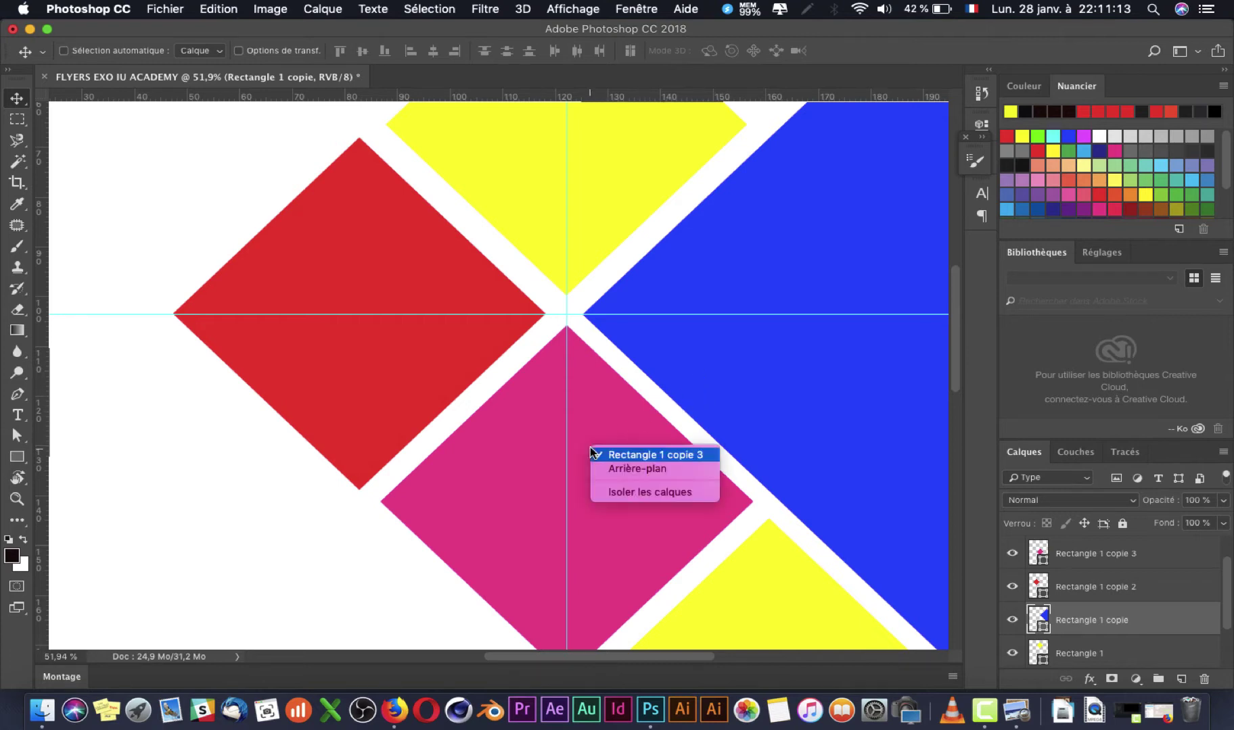
{"action": "left_click", "coordinate": [599, 454]}
{"action": "key", "text": "Down"}
{"action": "key", "text": "Down"}
Step: Zoom out to the whole page and drag both guides back off the canvas
{"action": "left_click_drag", "start_coordinate": [763, 455], "coordinate": [600, 339]}
{"action": "key", "text": "super+minus"}
{"action": "key", "text": "super+minus"}
{"action": "key", "text": "super+minus"}
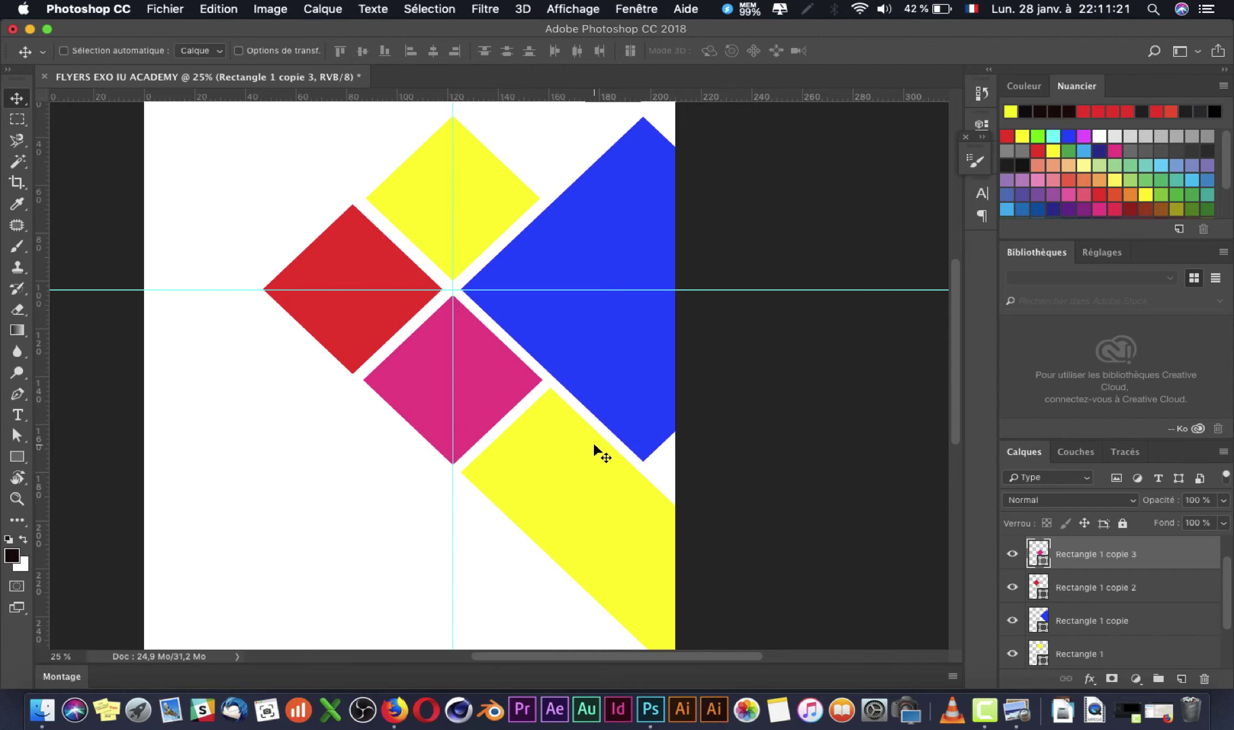
{"action": "scroll", "coordinate": [593, 442], "scroll_direction": "left", "scroll_amount": 5}
{"action": "key", "text": "super+minus"}
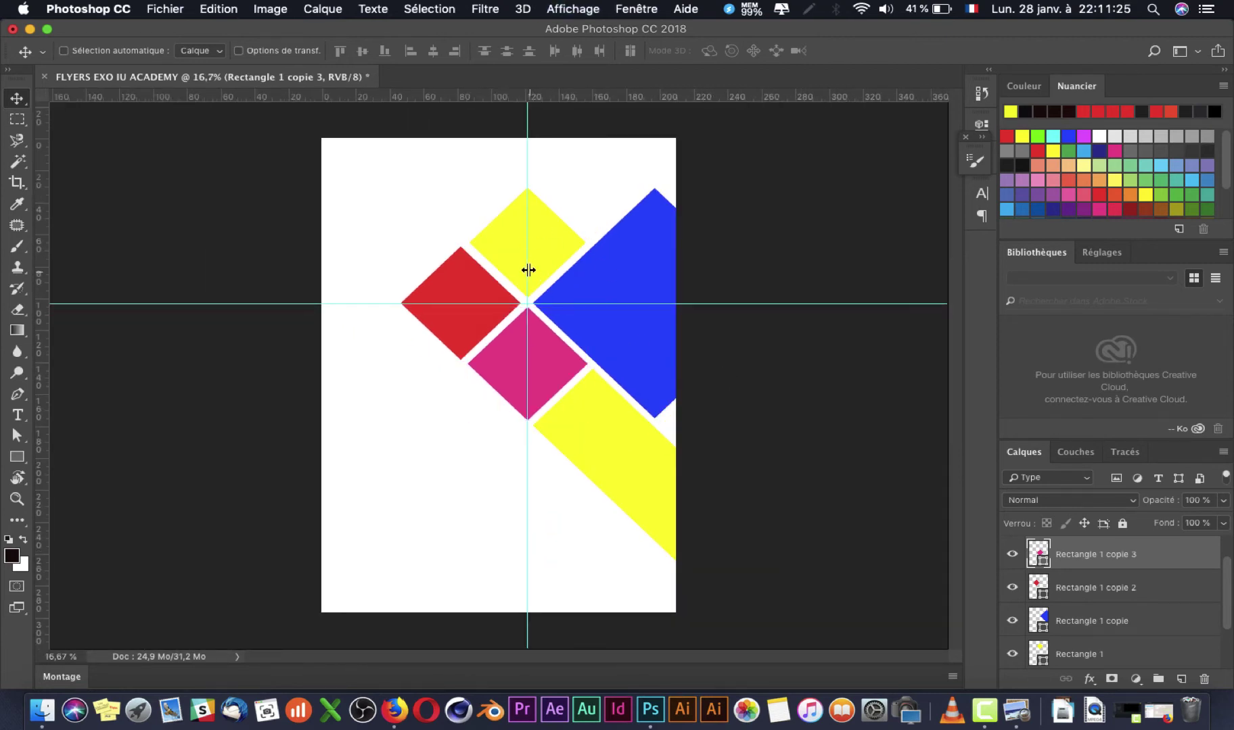
{"action": "left_click_drag", "start_coordinate": [527, 270], "coordinate": [14, 271]}
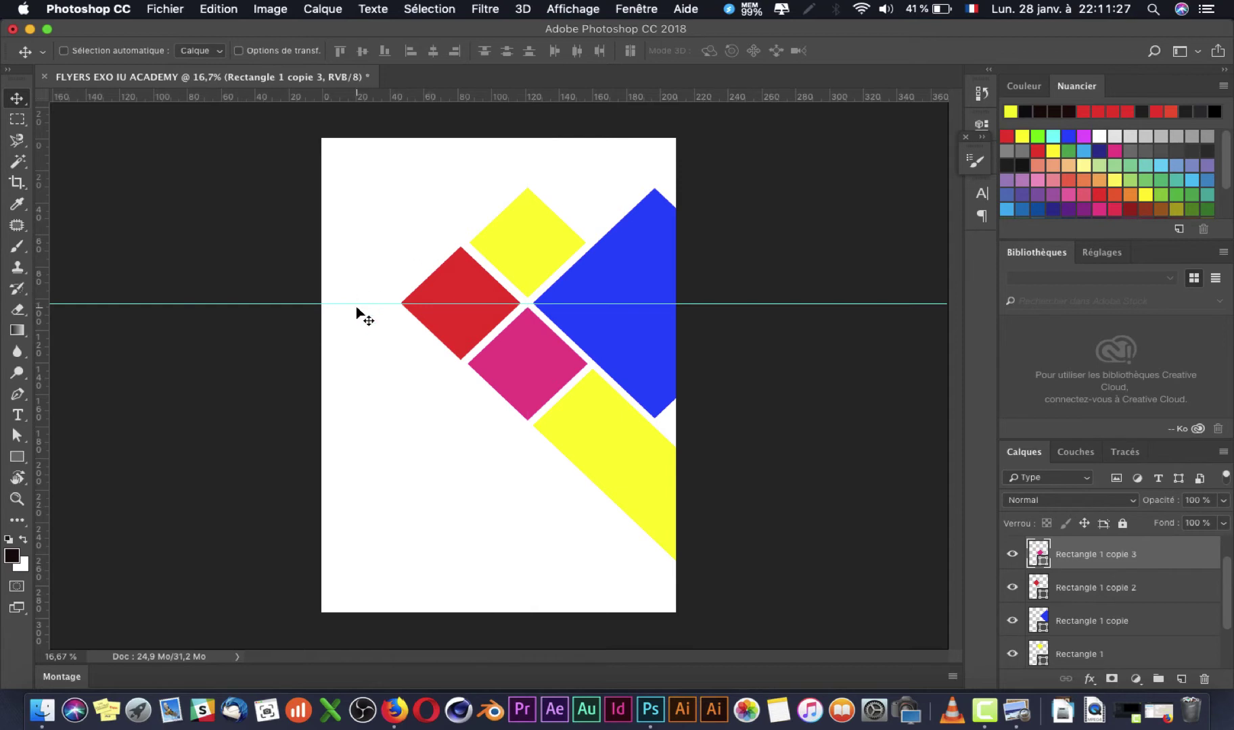
{"action": "left_click_drag", "start_coordinate": [367, 303], "coordinate": [405, 41]}
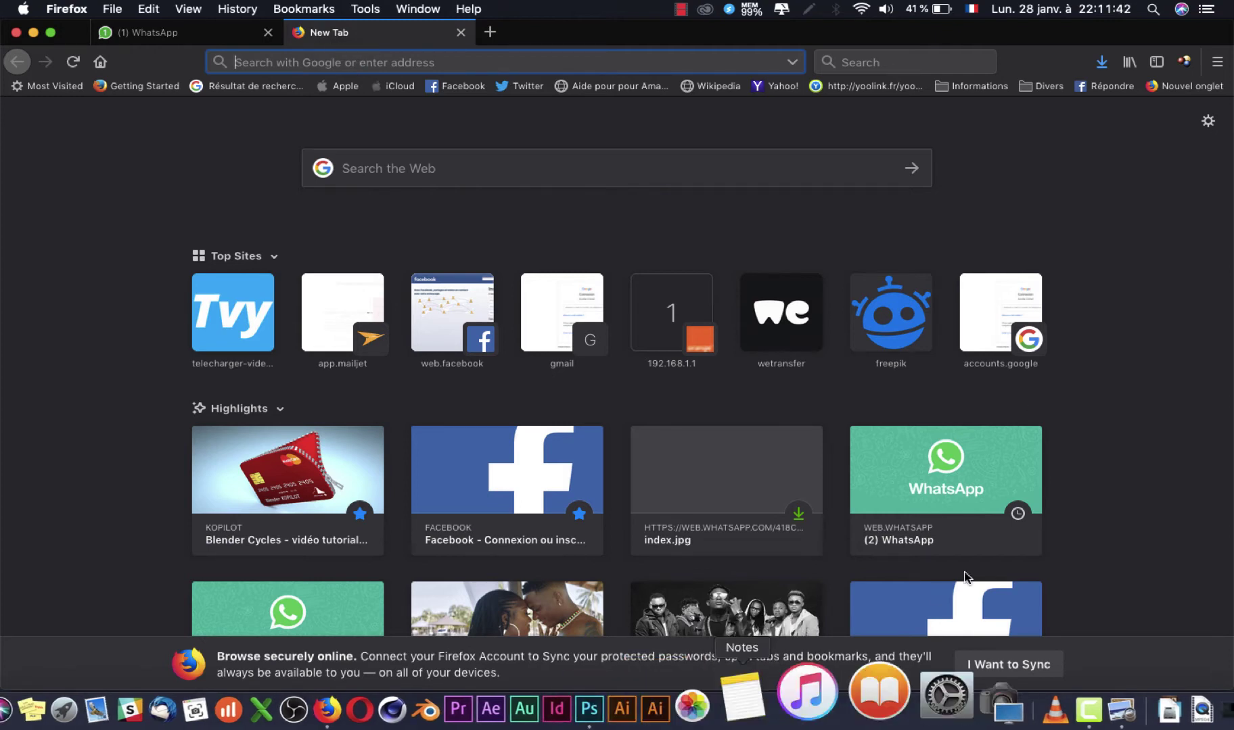
Step: Search Google Images for 'femme africaine' in Firefox
{"action": "left_click", "coordinate": [1123, 710]}
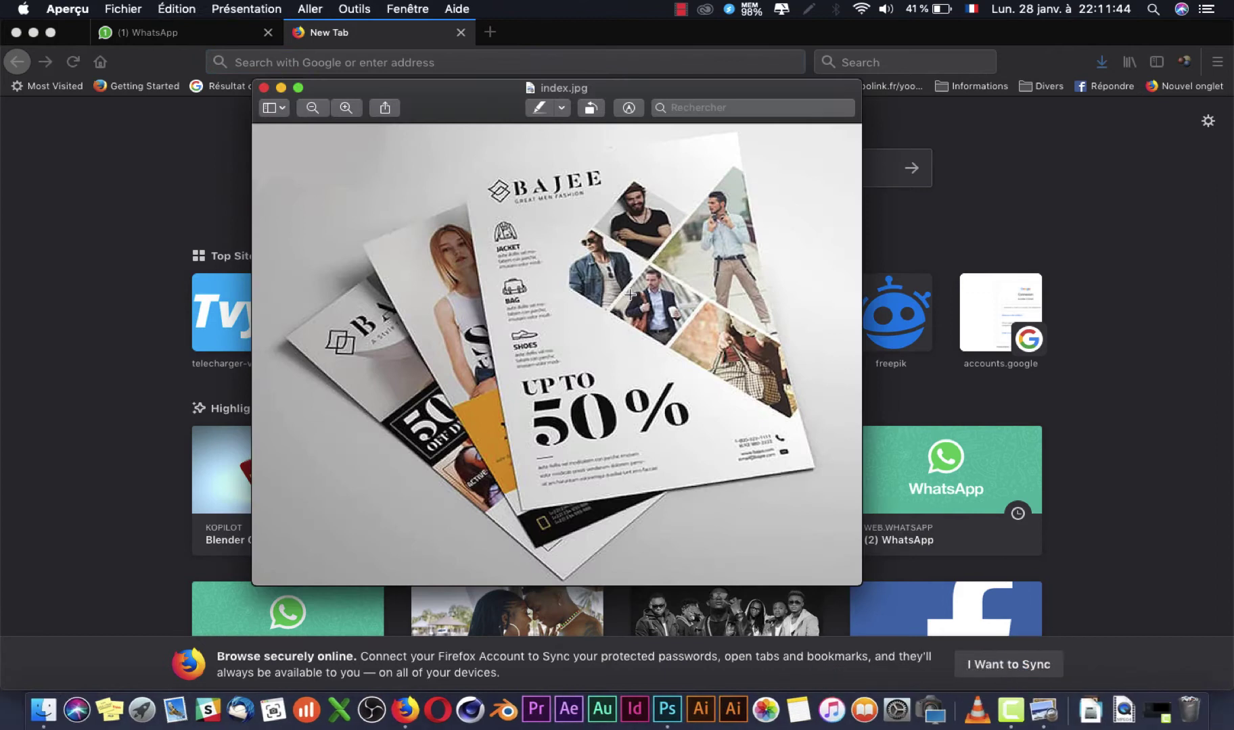
{"action": "left_click", "coordinate": [67, 190]}
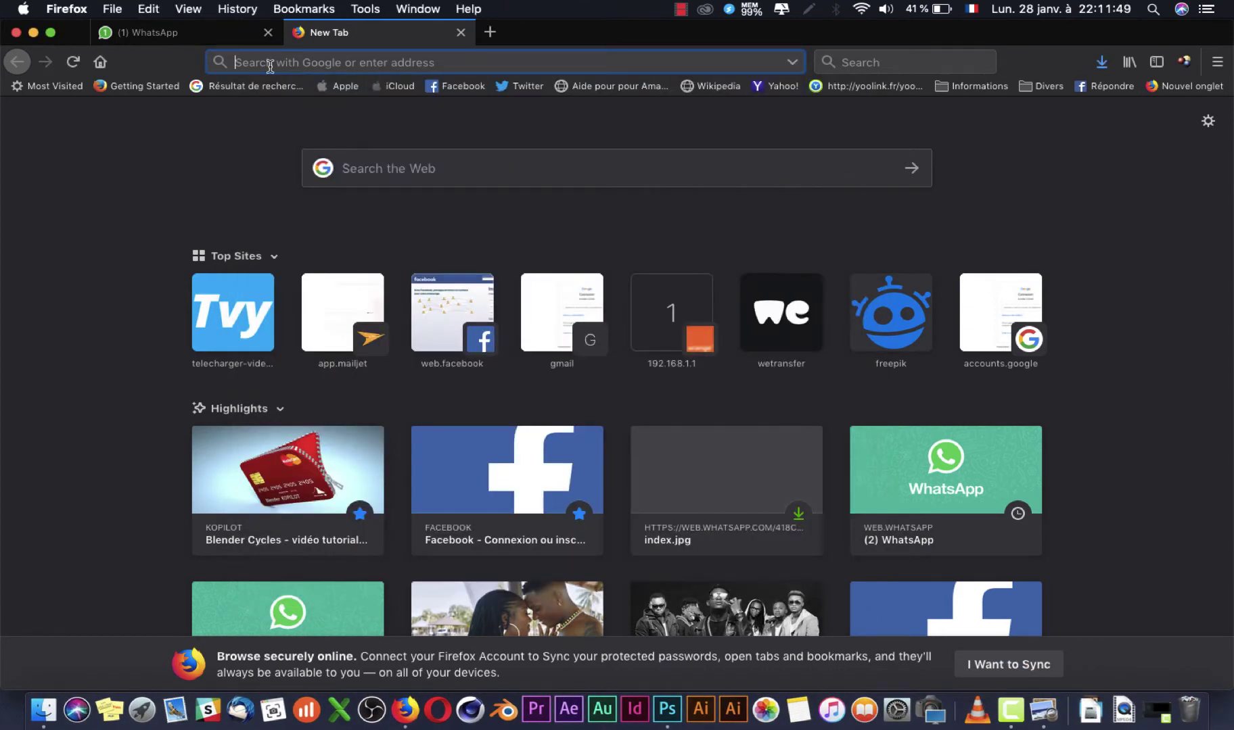
{"action": "type", "text": "femme"}
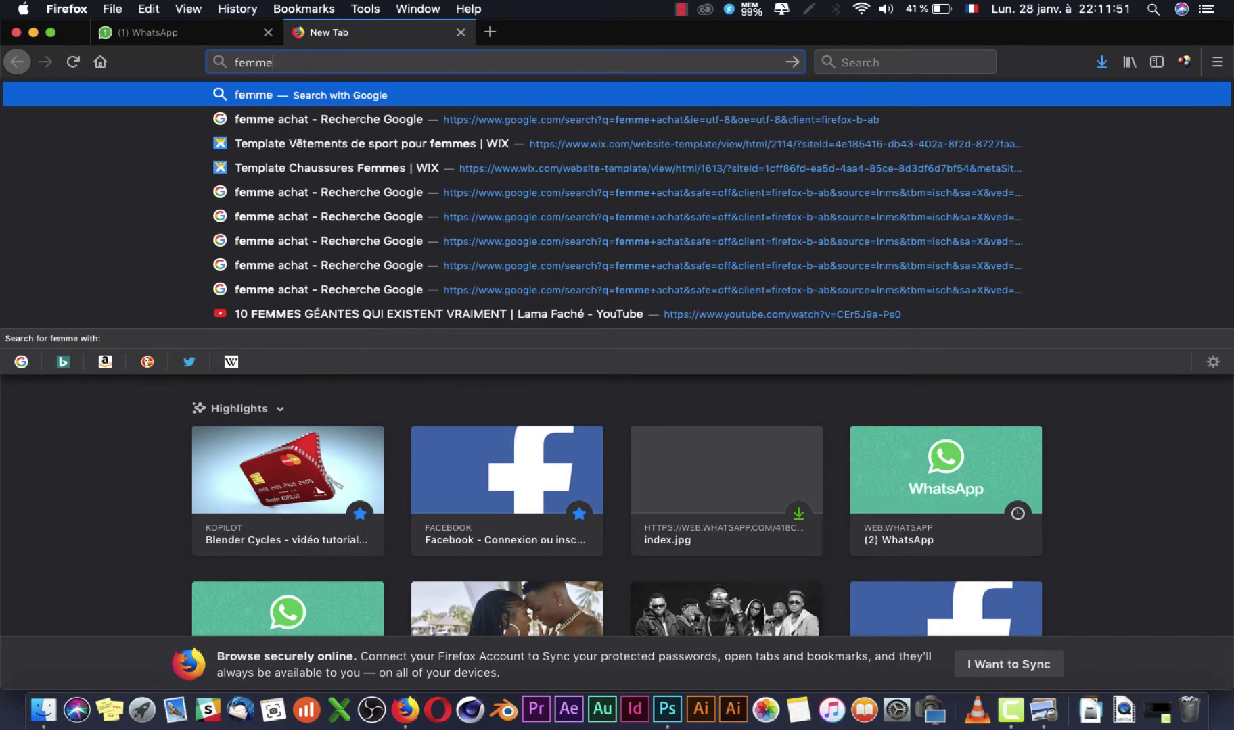
{"action": "type", "text": " africaine"}
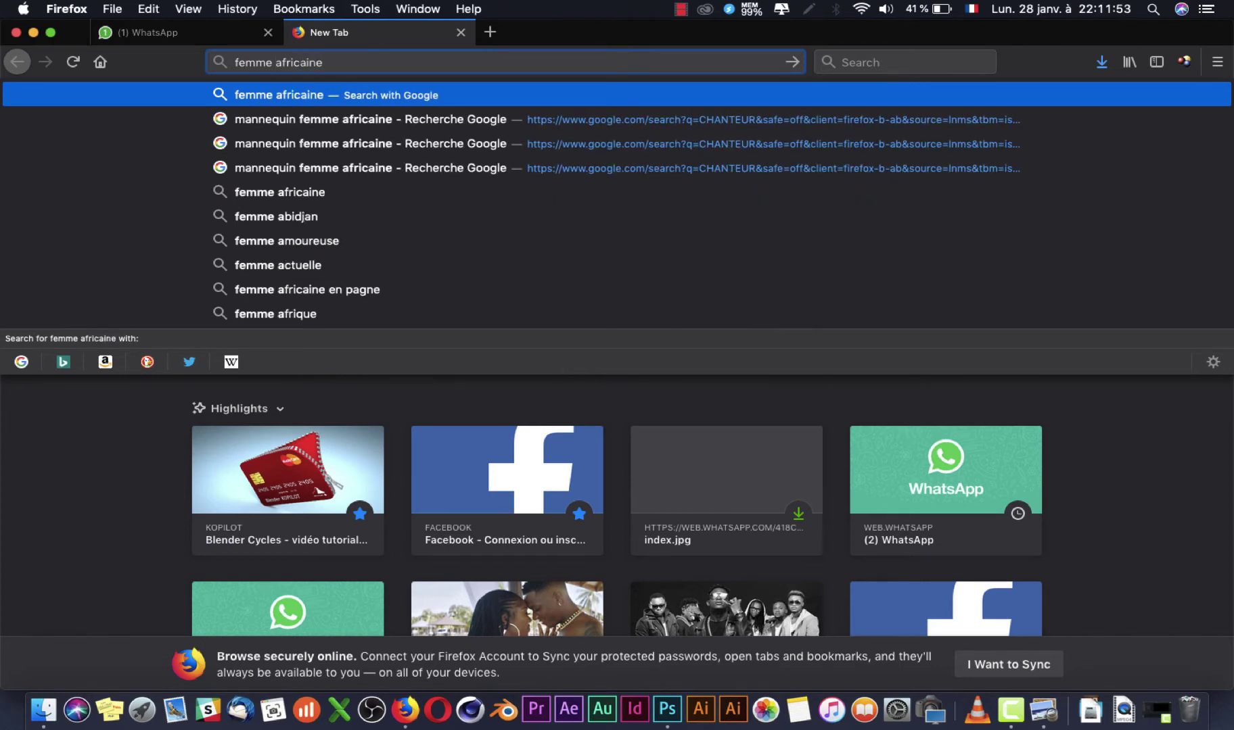
{"action": "key", "text": "Return"}
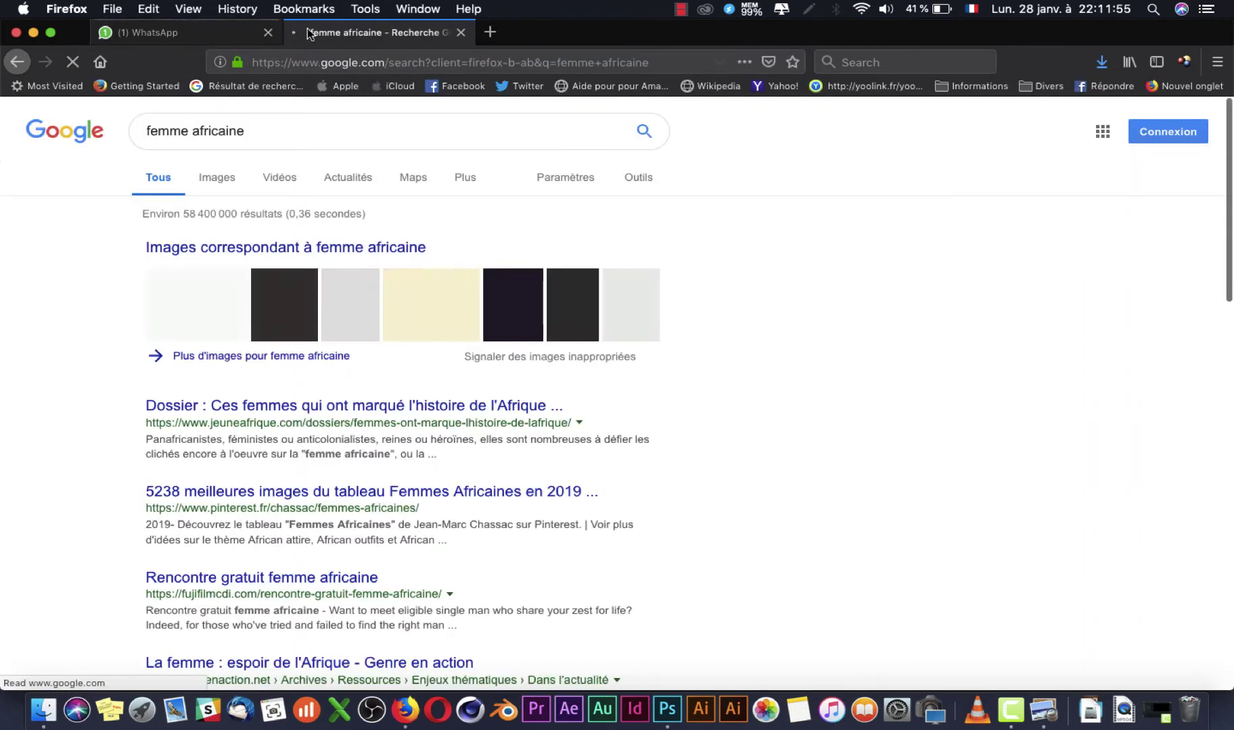
{"action": "left_click", "coordinate": [301, 260]}
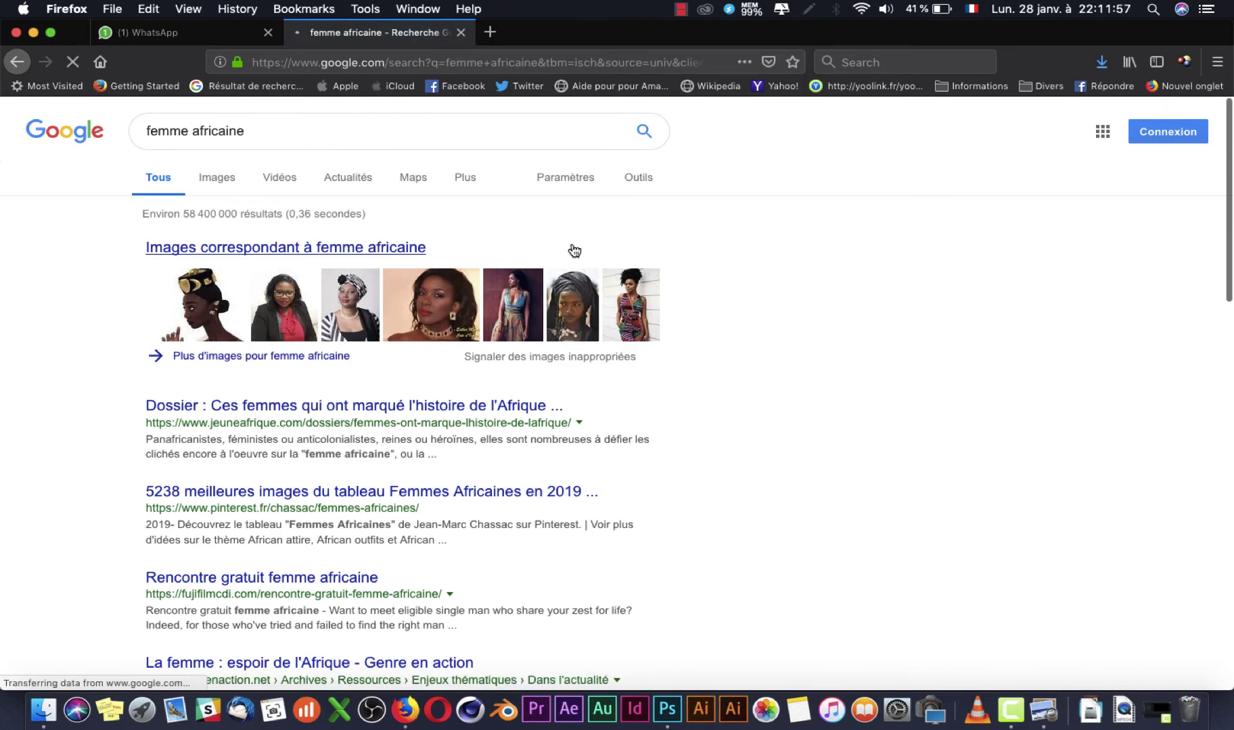
{"action": "scroll", "coordinate": [685, 521], "scroll_direction": "down", "scroll_amount": 10}
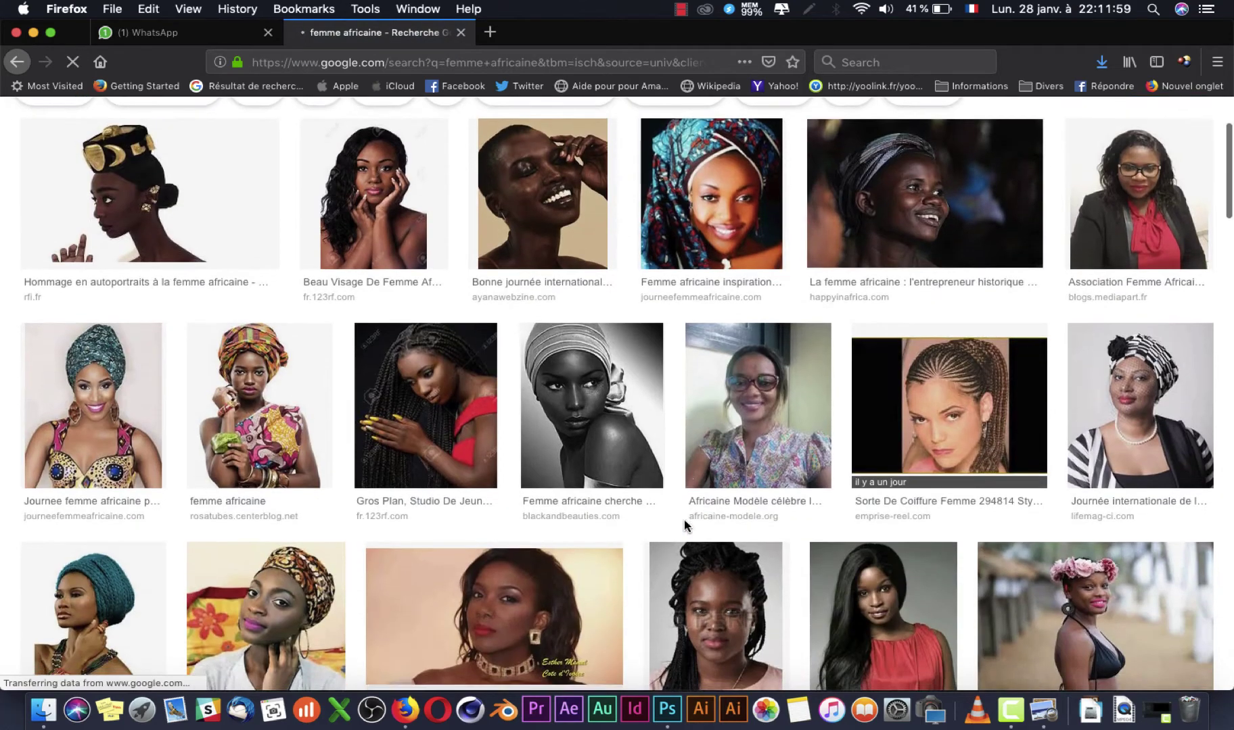
{"action": "scroll", "coordinate": [685, 527], "scroll_direction": "up", "scroll_amount": 10}
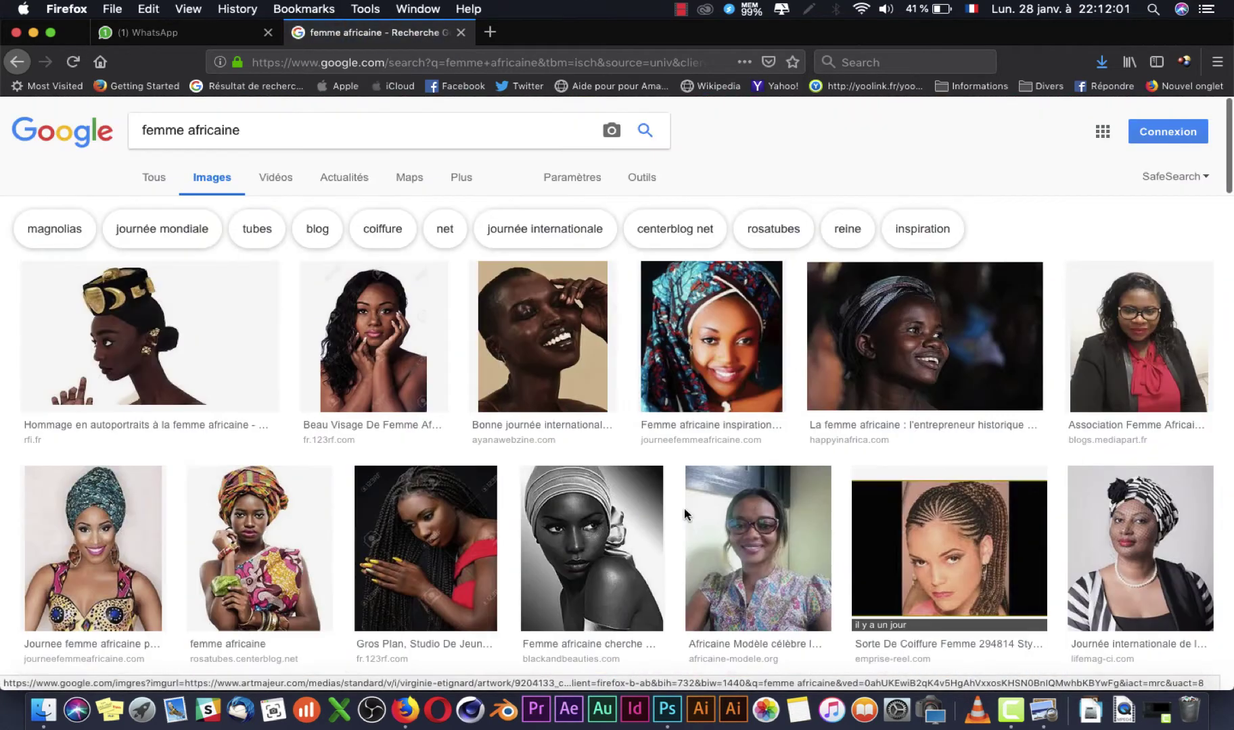
Step: Save the headwrap portrait as imag1.jpg in the IMAGE folder
{"action": "left_click", "coordinate": [311, 523]}
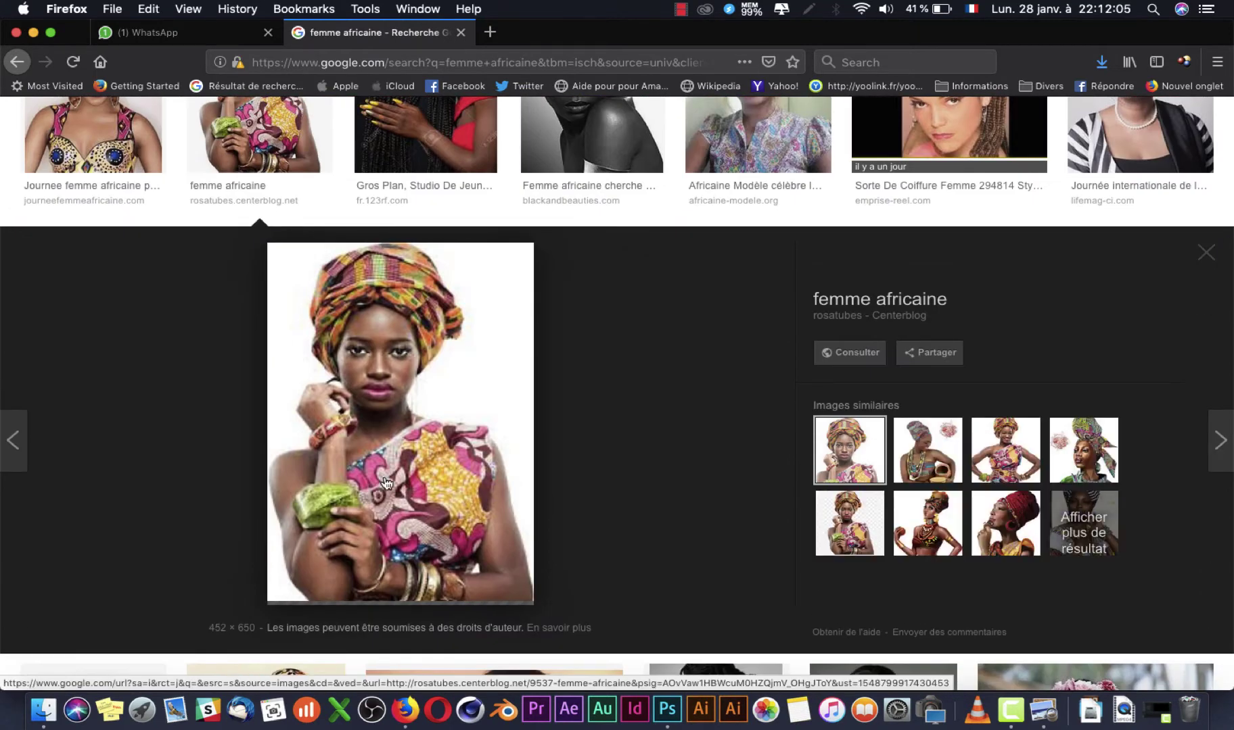
{"action": "right_click", "coordinate": [385, 483]}
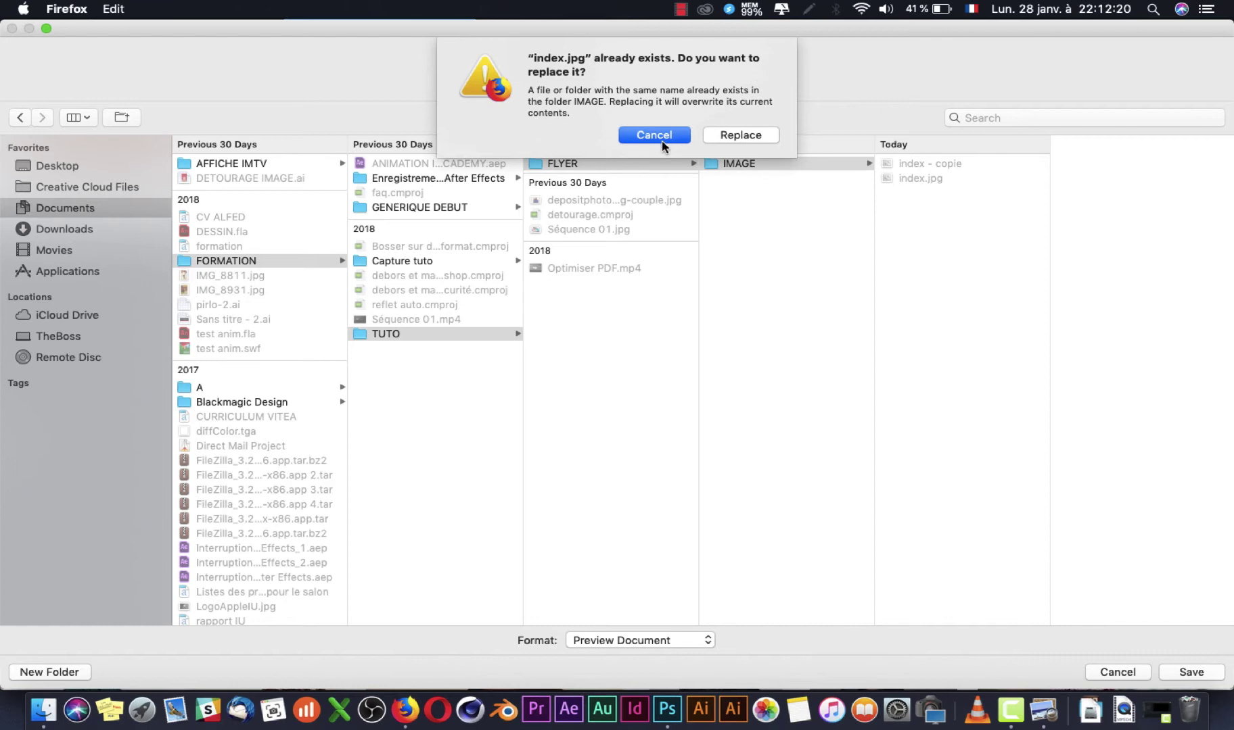
{"action": "left_click", "coordinate": [662, 141]}
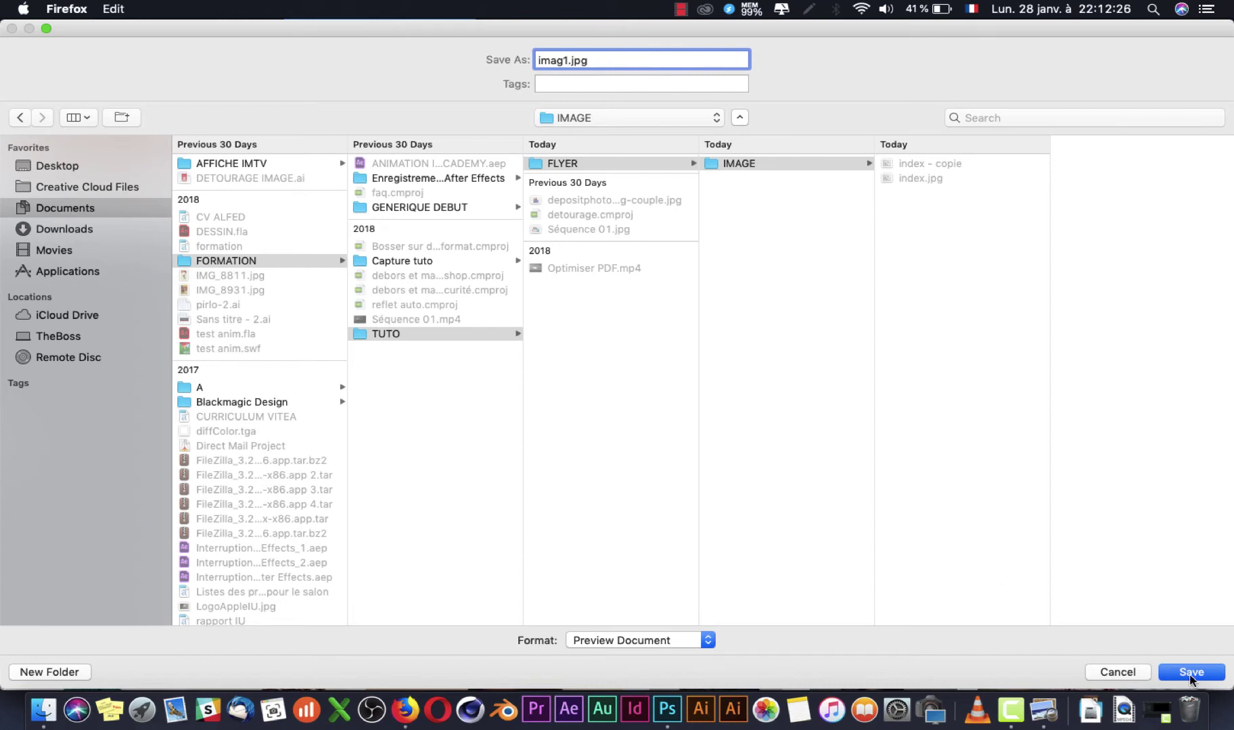
{"action": "left_click", "coordinate": [1189, 675]}
{"action": "scroll", "coordinate": [287, 226], "scroll_direction": "up", "scroll_amount": 7}
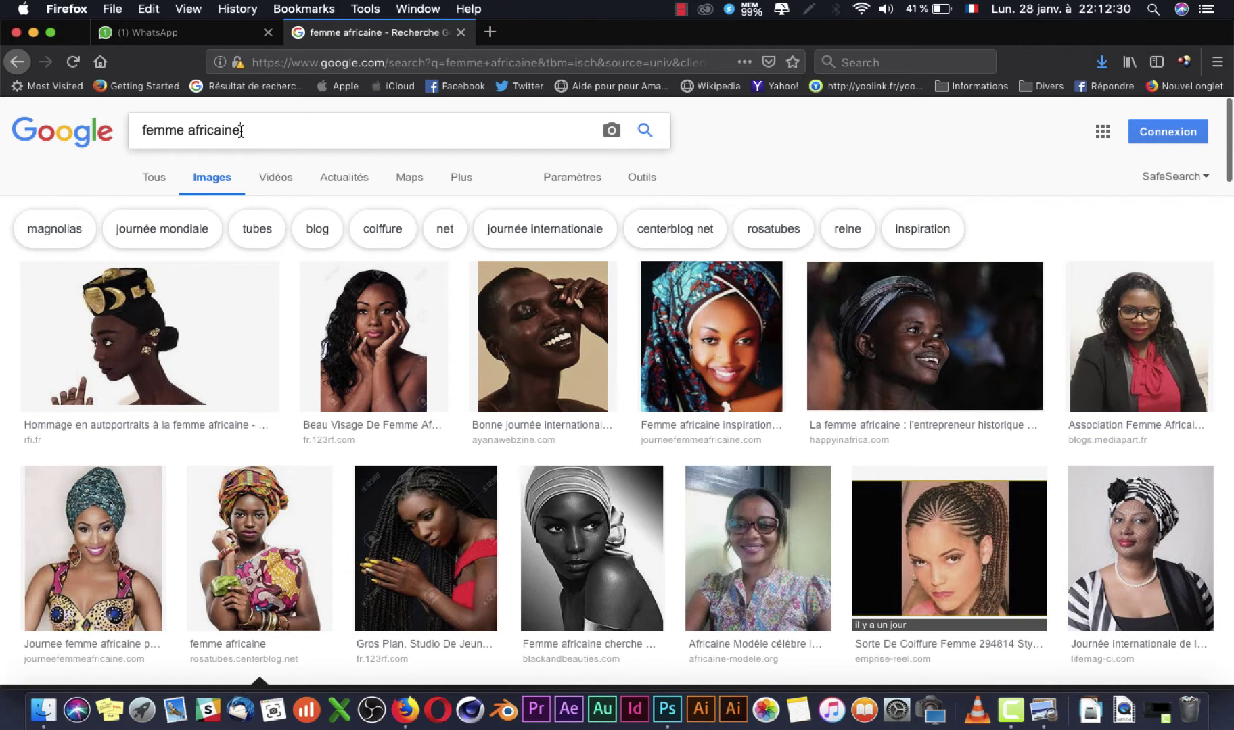
Step: Search images for 'elephant' and view the WWF elephant photo at full size
{"action": "type", "text": "e"}
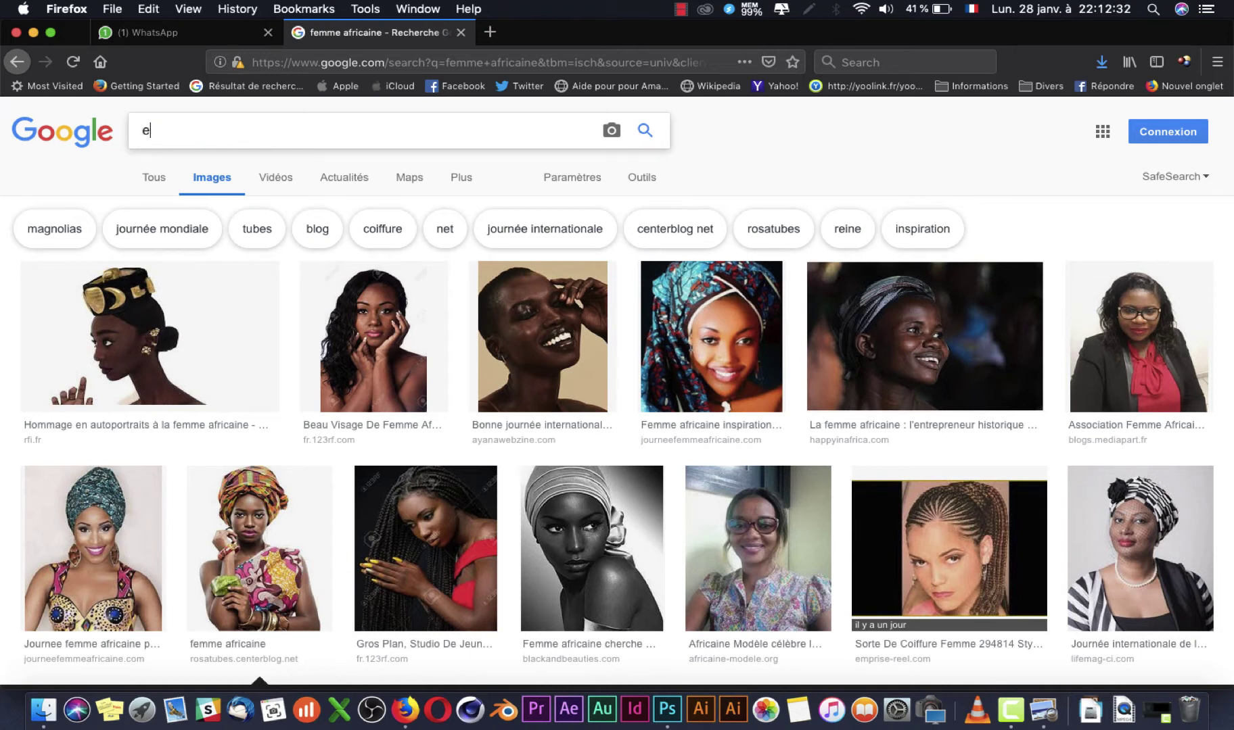
{"action": "type", "text": "lephant"}
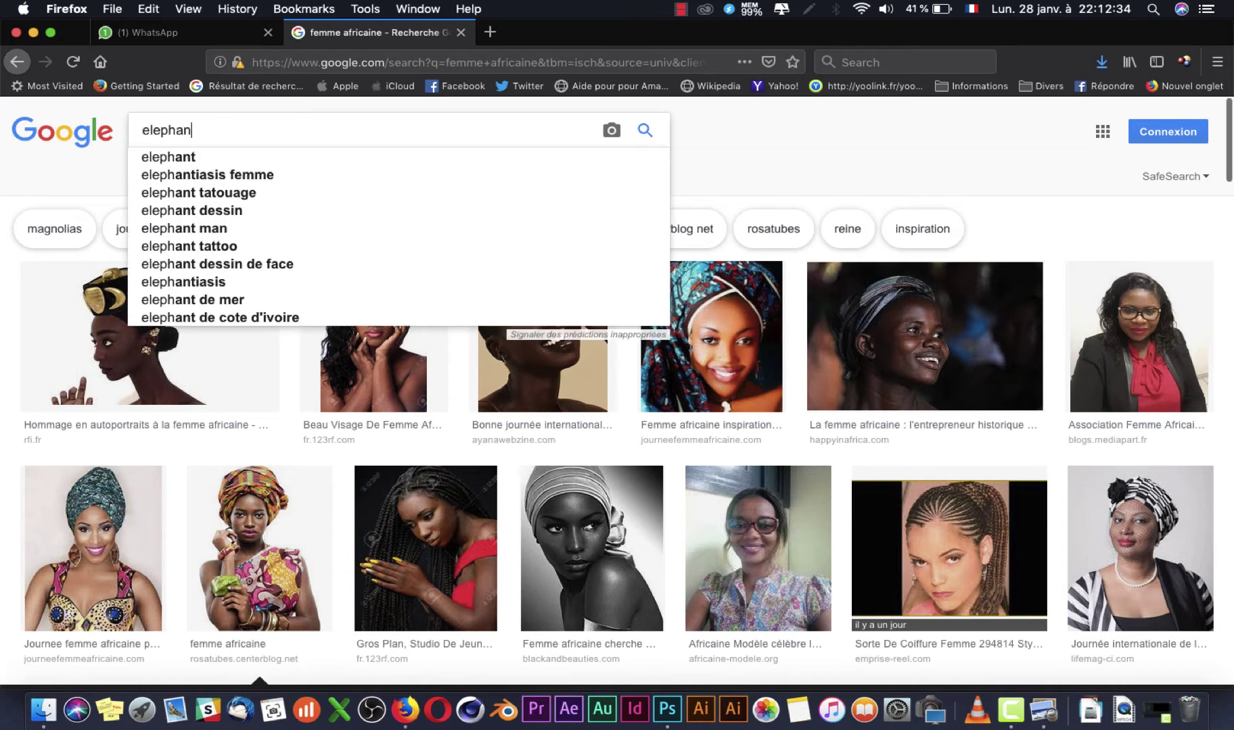
{"action": "key", "text": "Return"}
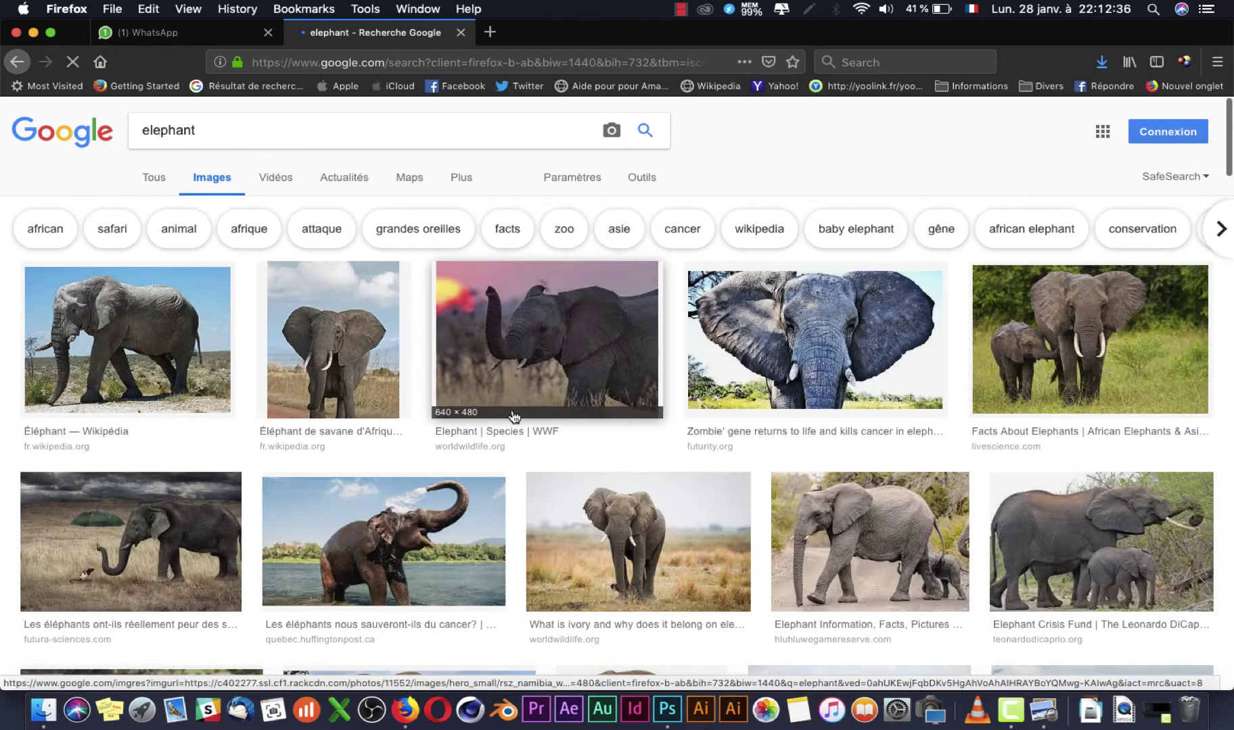
{"action": "scroll", "coordinate": [812, 378], "scroll_direction": "down", "scroll_amount": 5}
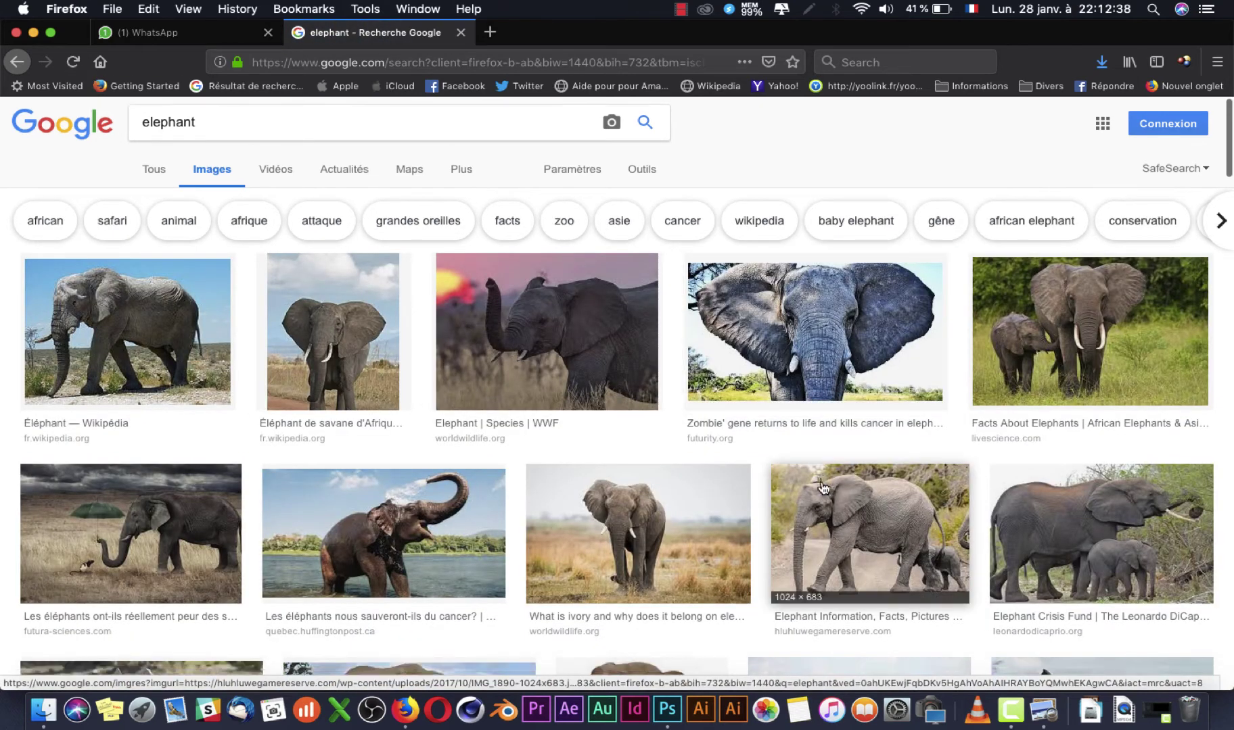
{"action": "left_click", "coordinate": [634, 360]}
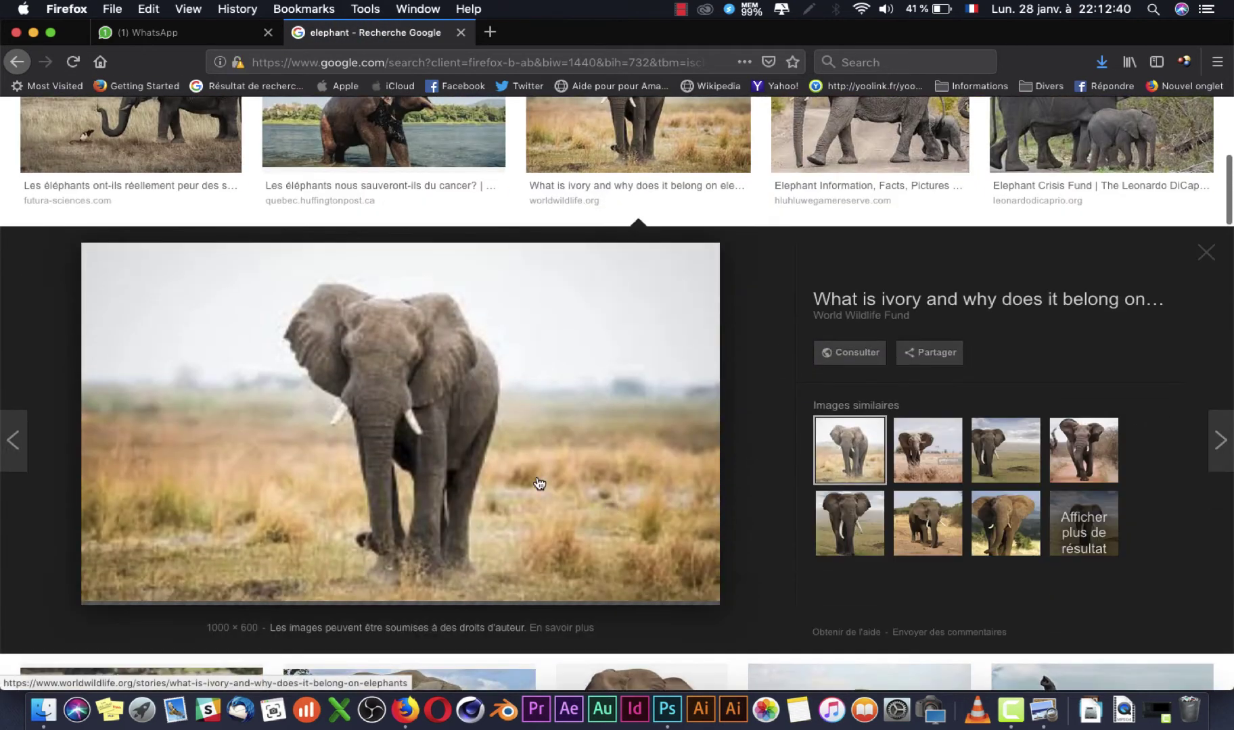
{"action": "right_click", "coordinate": [398, 441]}
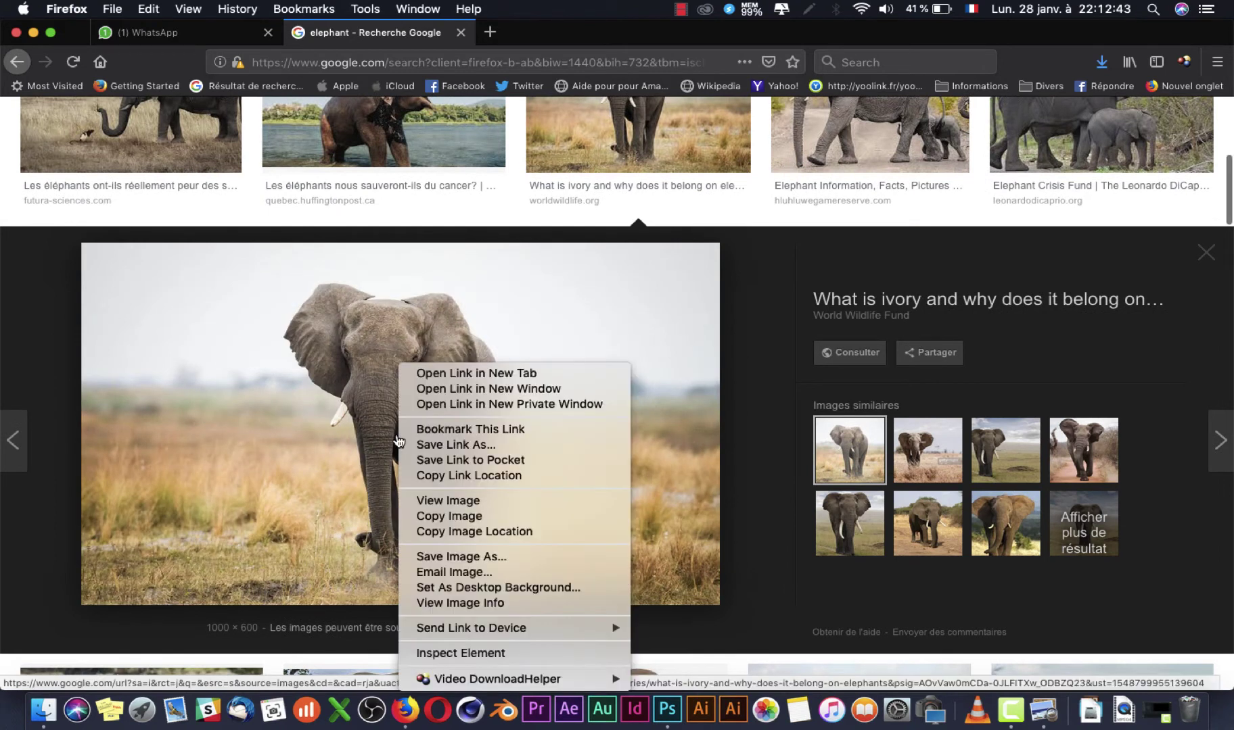
{"action": "left_click", "coordinate": [499, 500]}
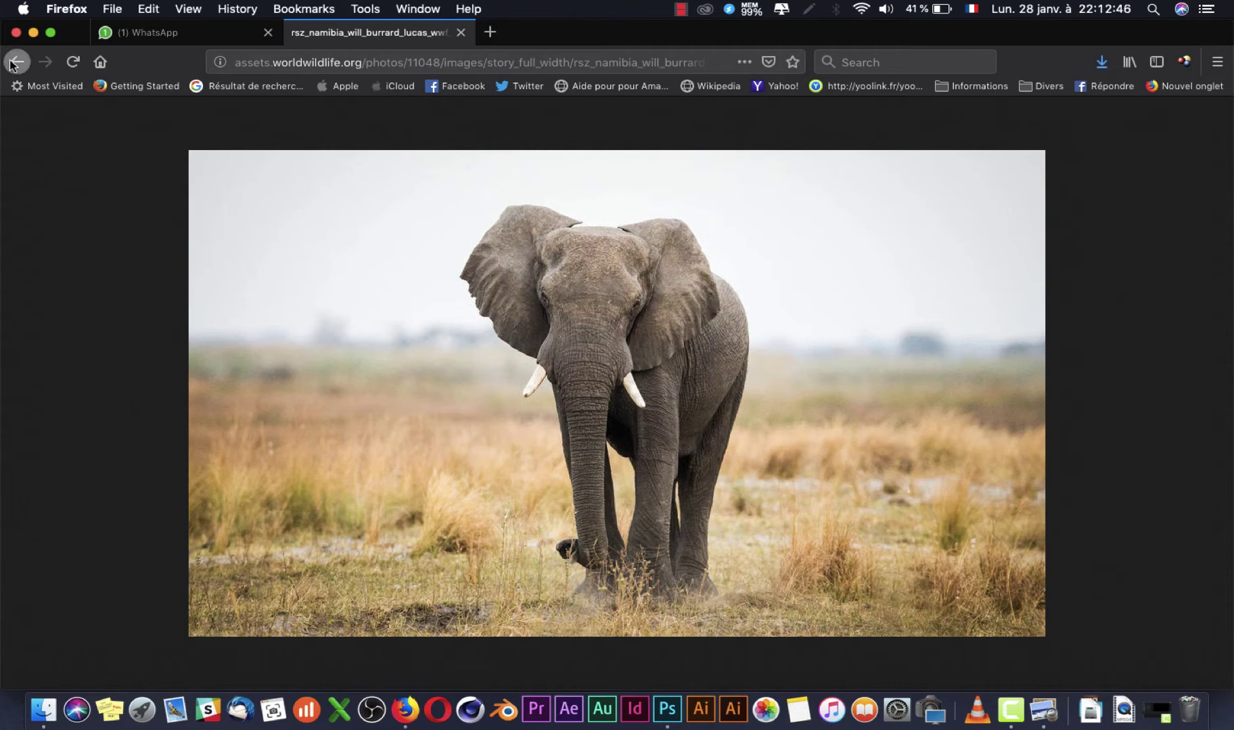
{"action": "left_click", "coordinate": [14, 62]}
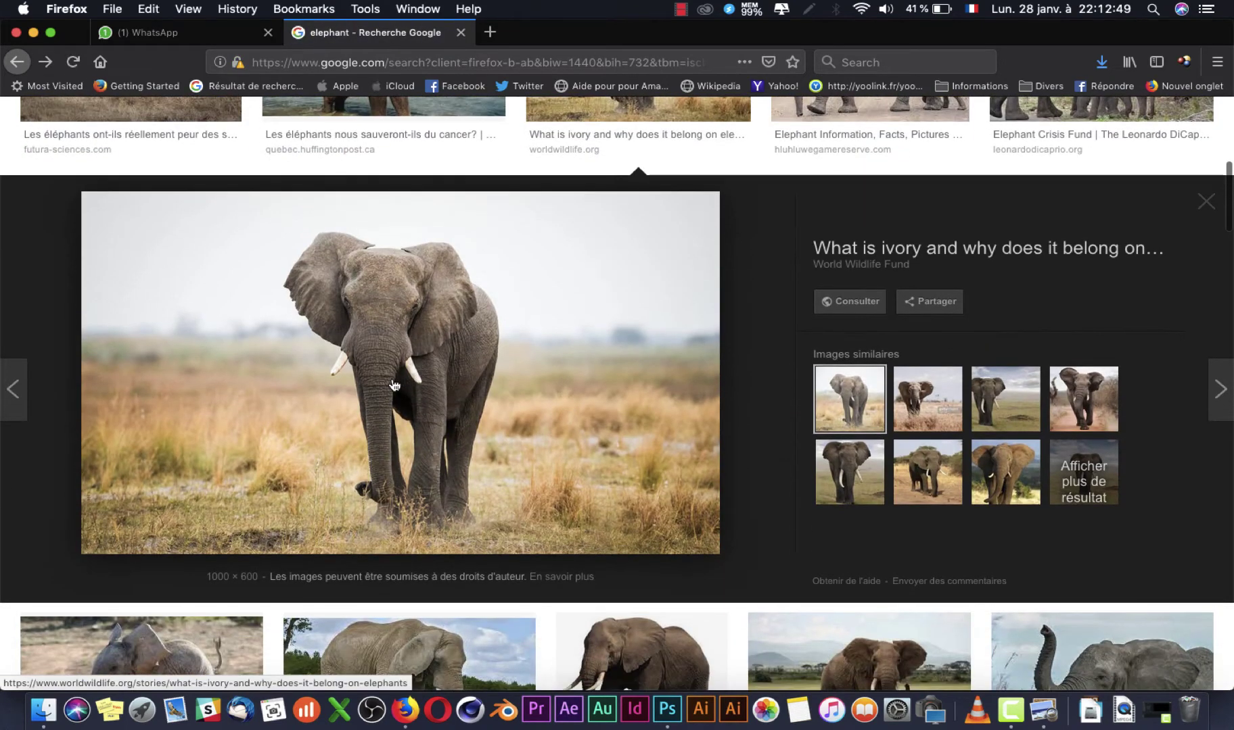
Step: Save the WWF elephant photo into the IMAGE folder under its default name
{"action": "right_click", "coordinate": [393, 385]}
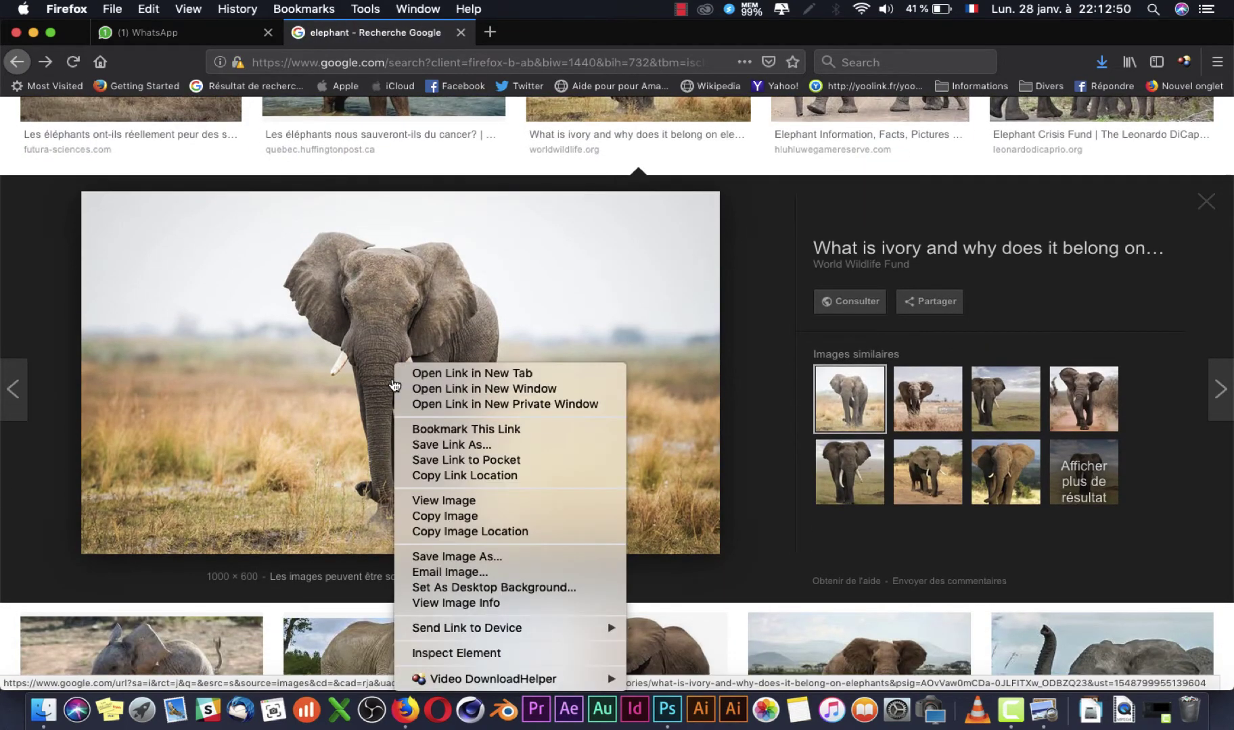
{"action": "left_click", "coordinate": [486, 556]}
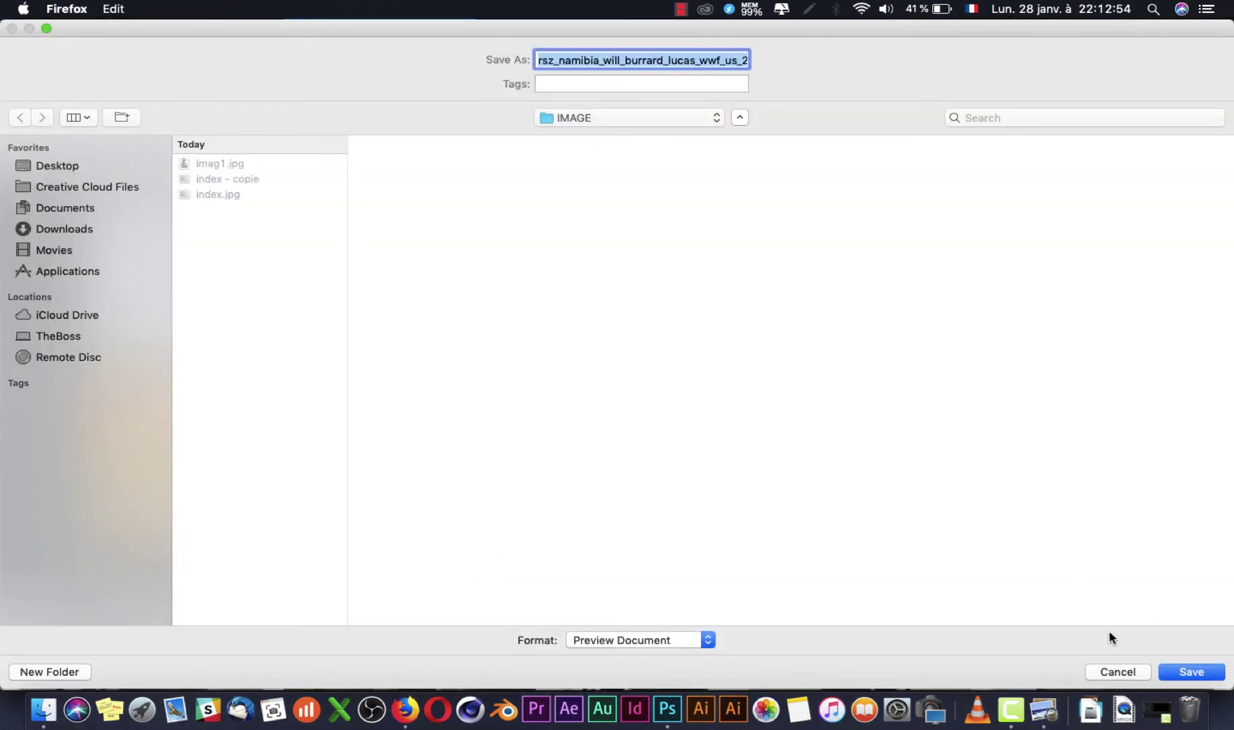
{"action": "left_click", "coordinate": [1199, 676]}
{"action": "scroll", "coordinate": [880, 433], "scroll_direction": "up", "scroll_amount": 6}
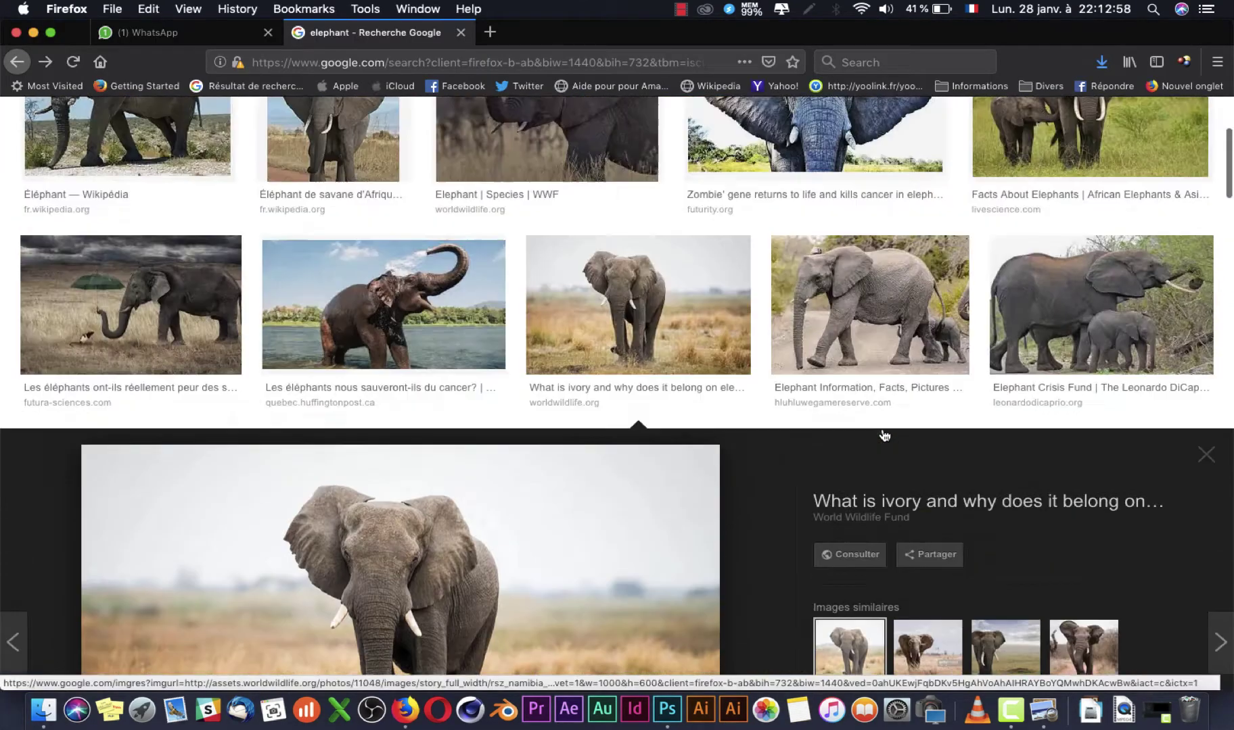
{"action": "left_click", "coordinate": [16, 62]}
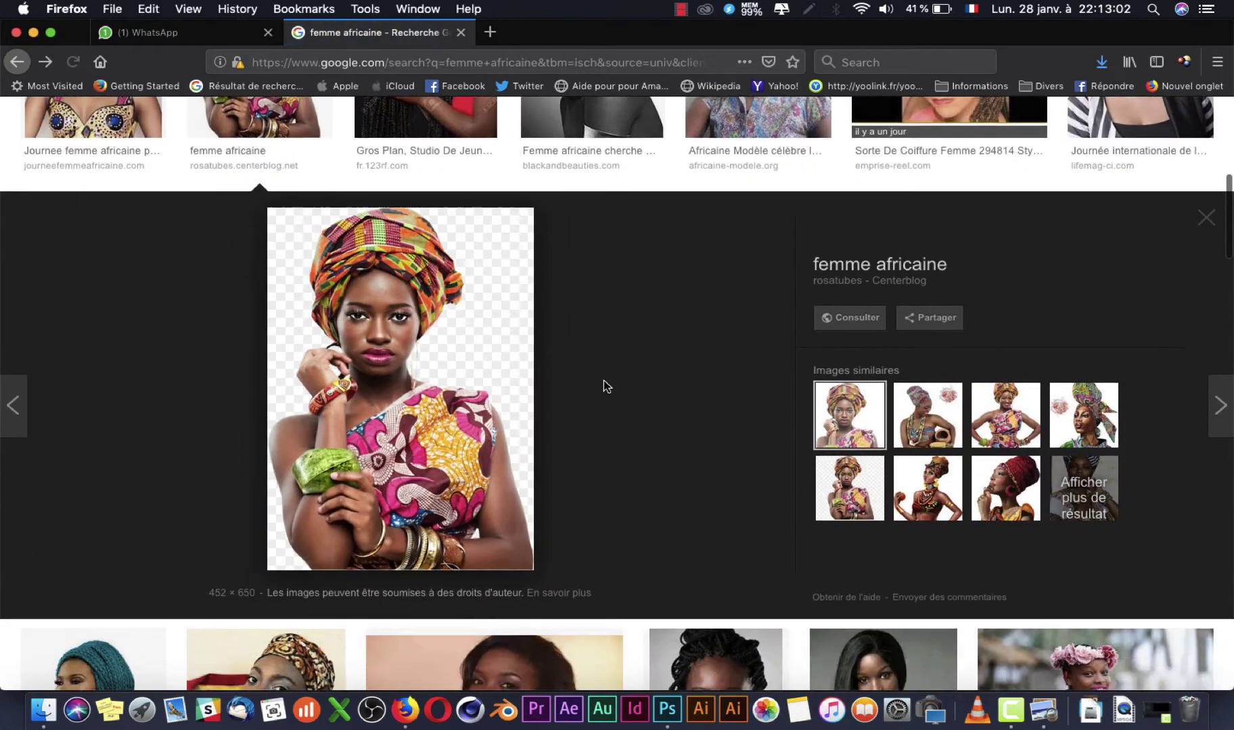
Step: Browse the femme africaine results, previewing the RFI portrait with long braided hair
{"action": "scroll", "coordinate": [605, 387], "scroll_direction": "down", "scroll_amount": 5}
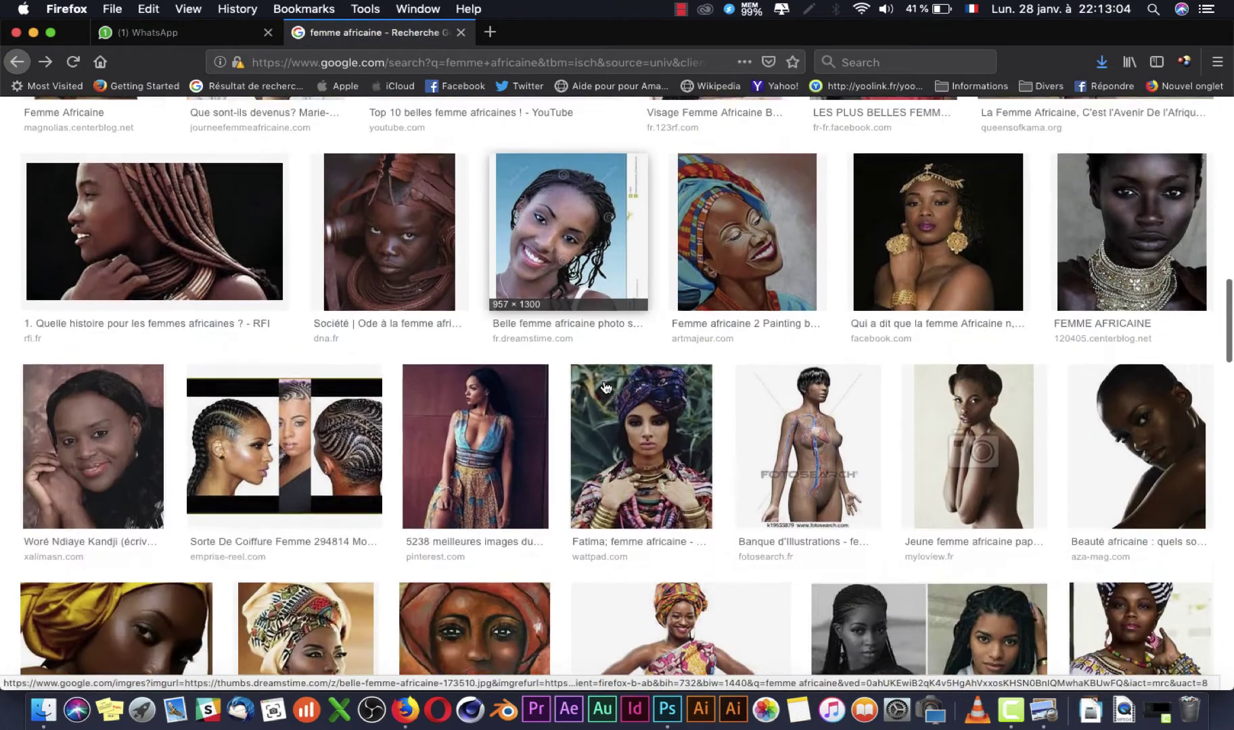
{"action": "left_click", "coordinate": [117, 236]}
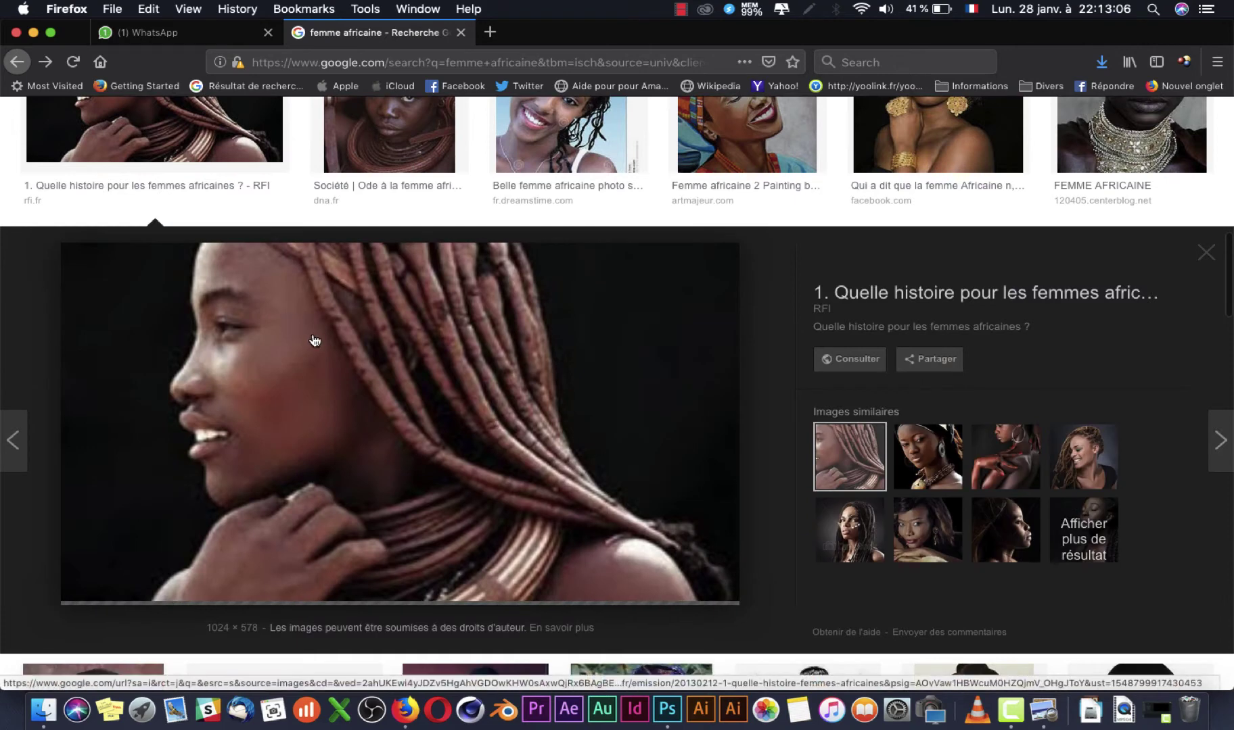
{"action": "scroll", "coordinate": [408, 426], "scroll_direction": "down", "scroll_amount": 7}
{"action": "scroll", "coordinate": [408, 426], "scroll_direction": "up", "scroll_amount": 4}
{"action": "scroll", "coordinate": [408, 426], "scroll_direction": "down", "scroll_amount": 4}
{"action": "scroll", "coordinate": [408, 426], "scroll_direction": "down", "scroll_amount": 5}
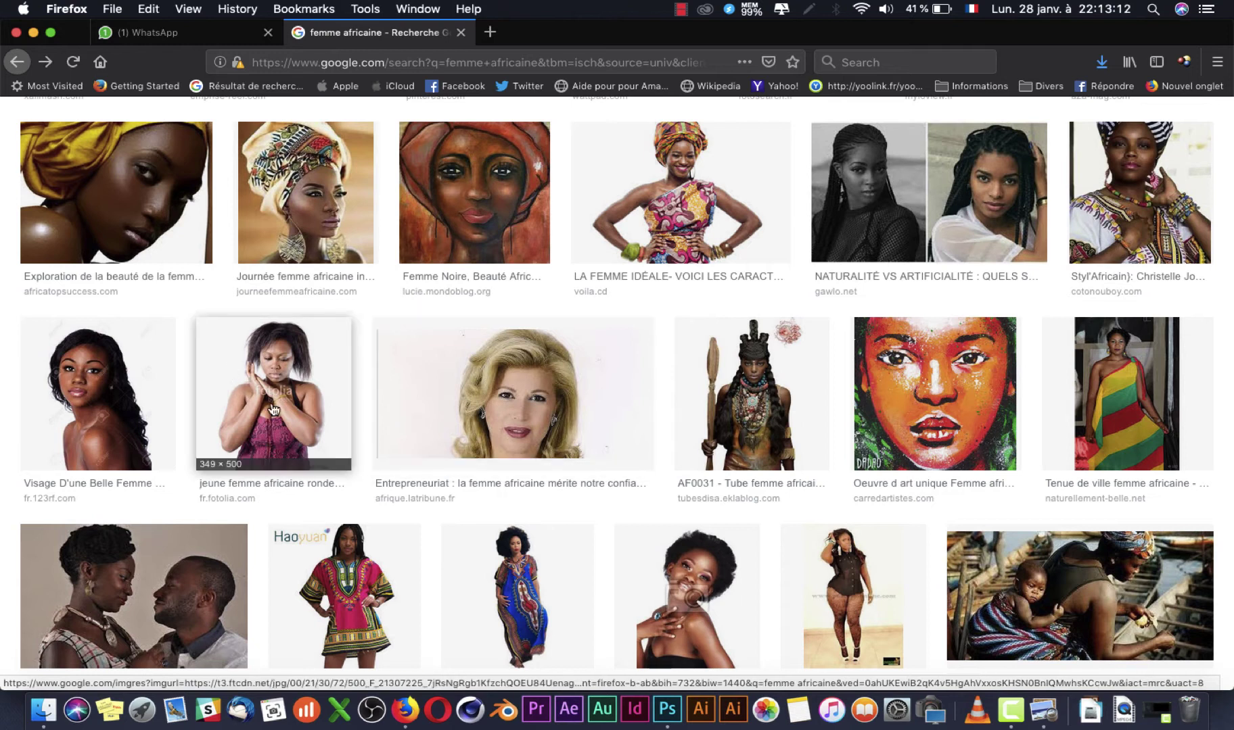
{"action": "scroll", "coordinate": [495, 452], "scroll_direction": "down", "scroll_amount": 3}
{"action": "scroll", "coordinate": [496, 452], "scroll_direction": "down", "scroll_amount": 3}
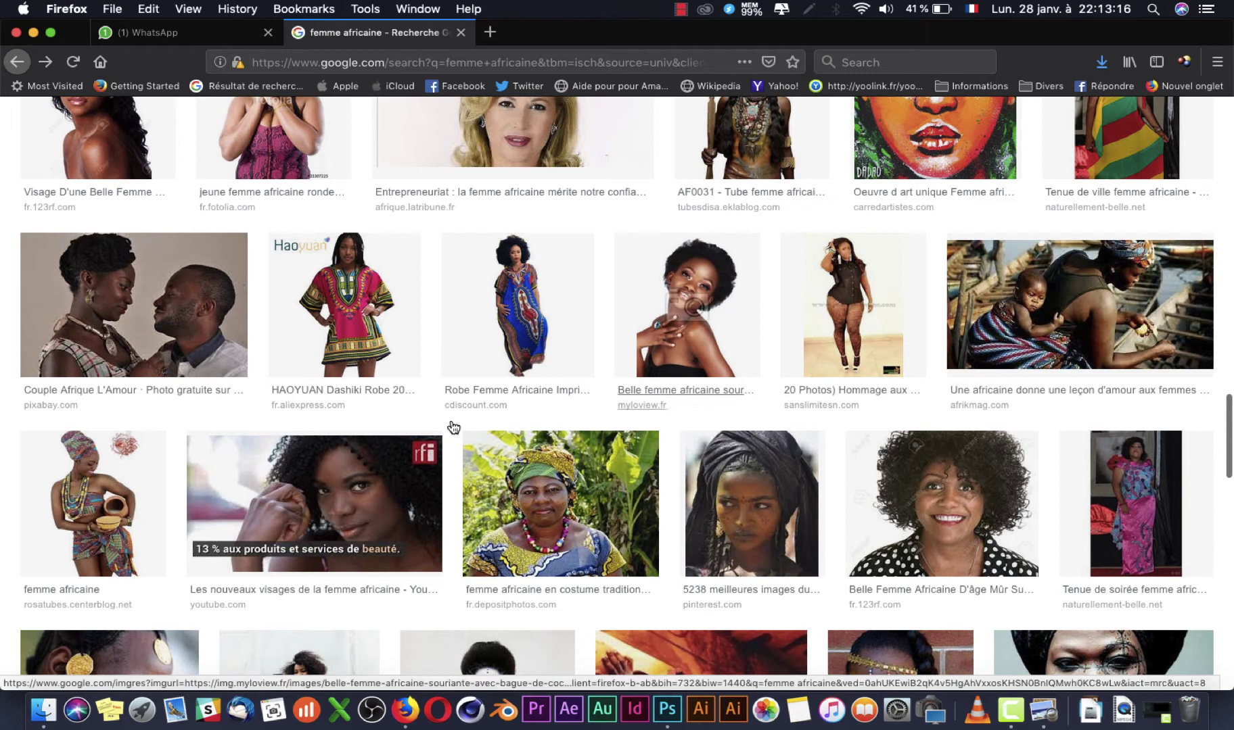
{"action": "scroll", "coordinate": [500, 413], "scroll_direction": "down", "scroll_amount": 8}
{"action": "scroll", "coordinate": [551, 396], "scroll_direction": "down", "scroll_amount": 5}
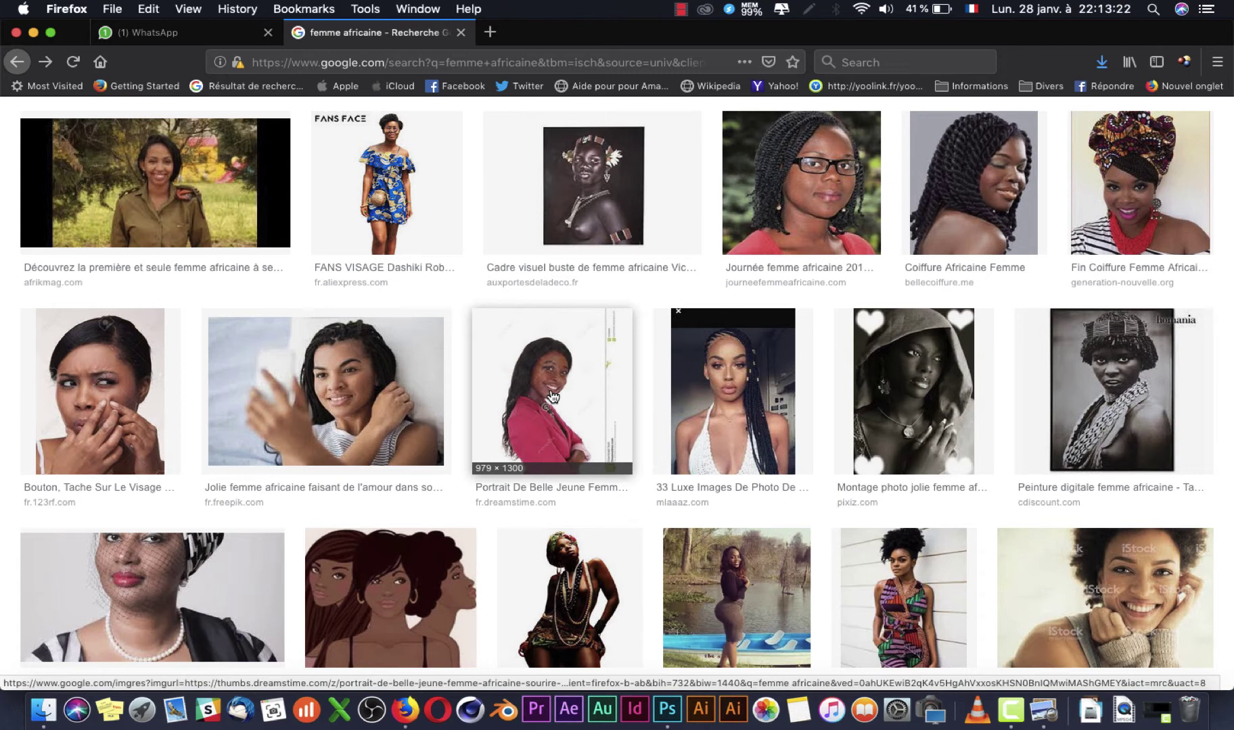
{"action": "scroll", "coordinate": [455, 534], "scroll_direction": "down", "scroll_amount": 3}
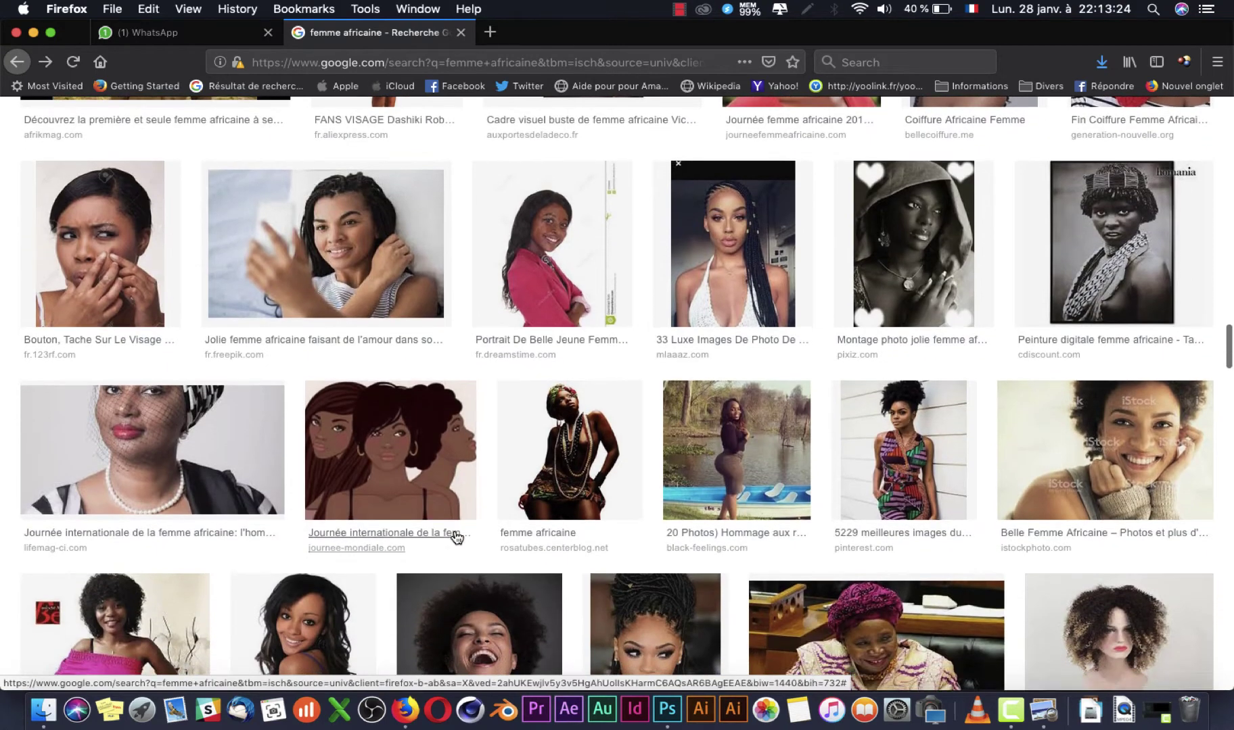
Step: Save the braided-hair portrait into IMAGE as luxe-images-de-photo-de-femme-africaine
{"action": "left_click", "coordinate": [775, 221]}
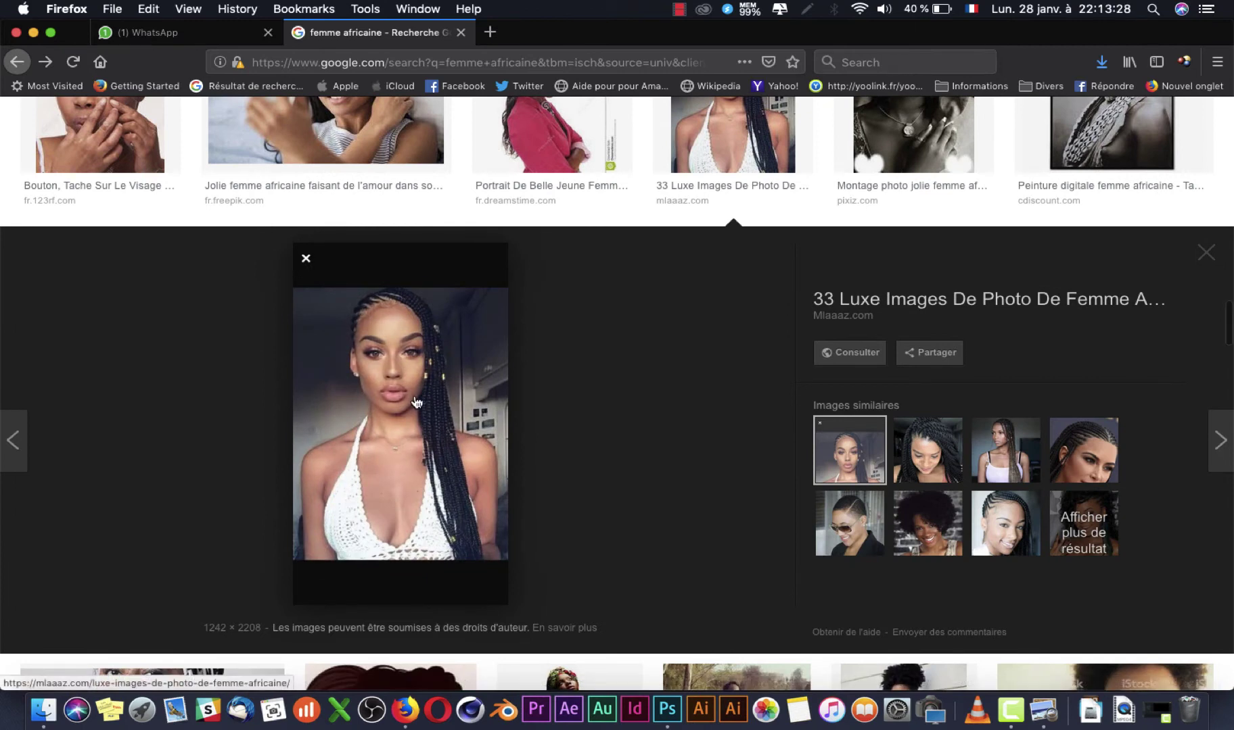
{"action": "right_click", "coordinate": [415, 400]}
{"action": "left_click", "coordinate": [478, 557]}
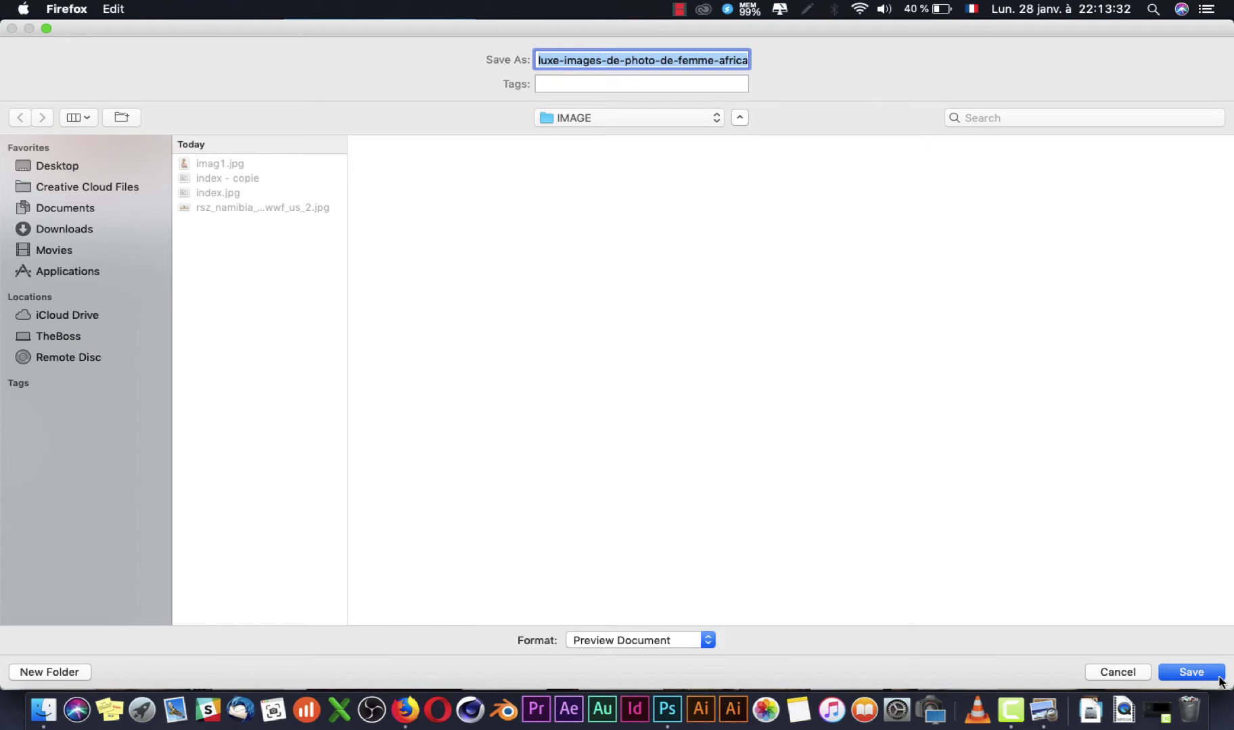
{"action": "left_click", "coordinate": [1220, 681]}
{"action": "key", "text": "Escape"}
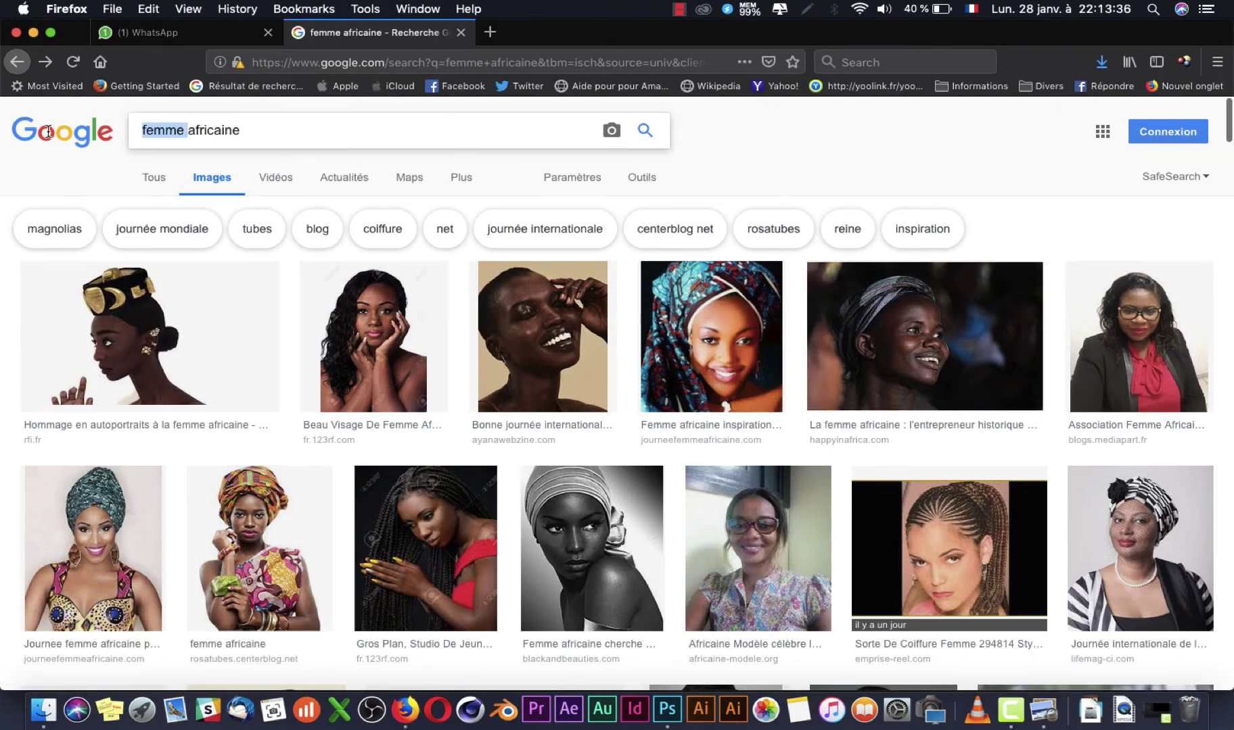
Step: Change the image search from femme africaine to enfant africain
{"action": "key", "text": "BackSpace"}
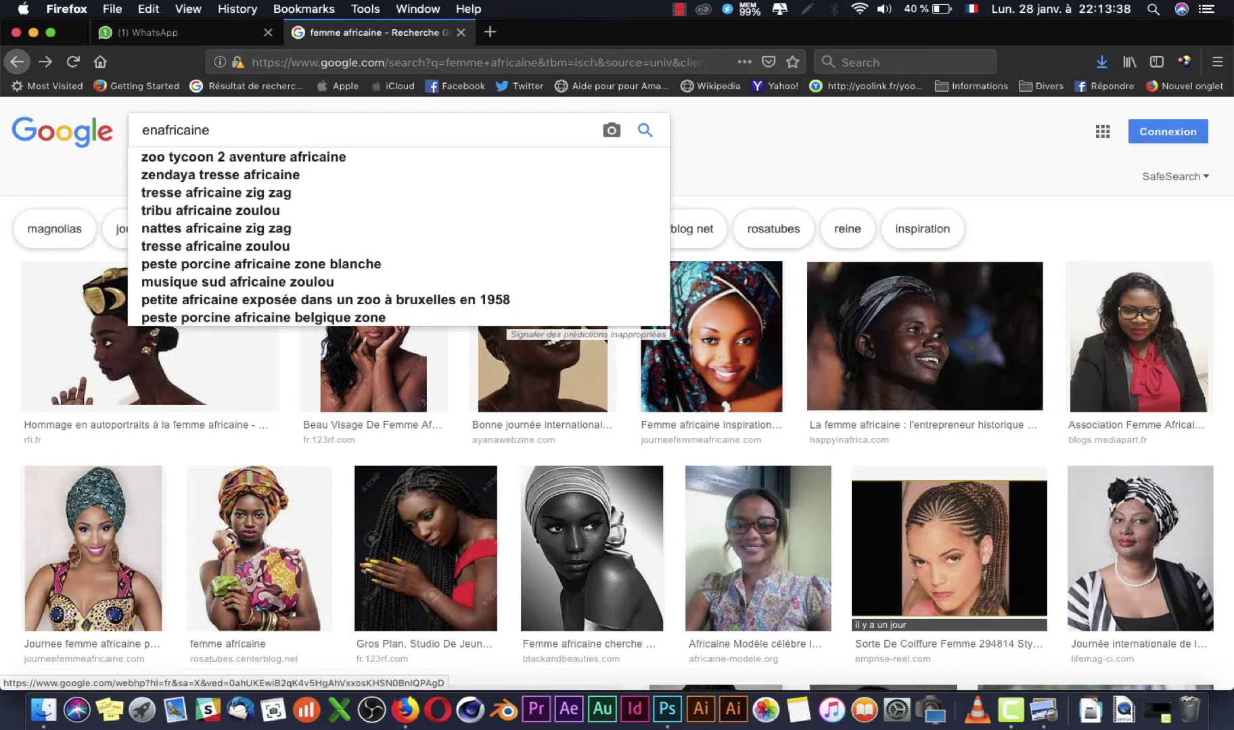
{"action": "type", "text": "enfant"}
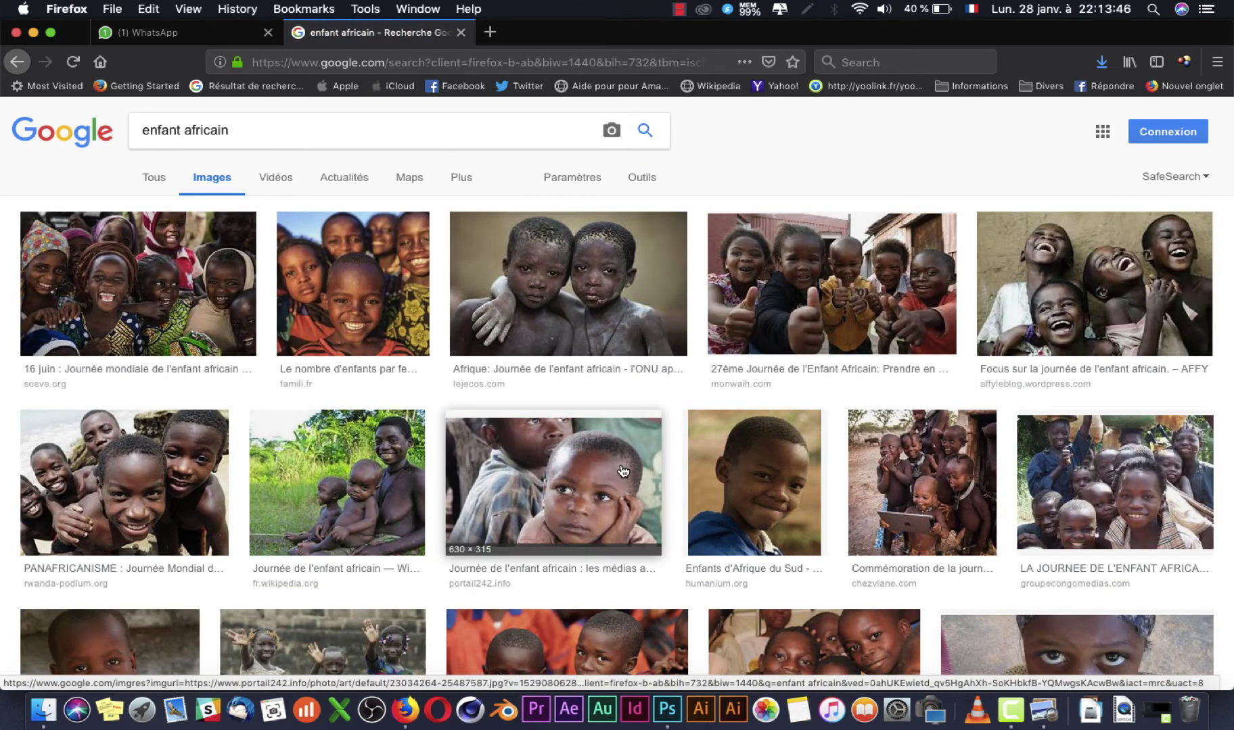
{"action": "scroll", "coordinate": [623, 446], "scroll_direction": "down", "scroll_amount": 10}
{"action": "scroll", "coordinate": [622, 472], "scroll_direction": "down", "scroll_amount": 4}
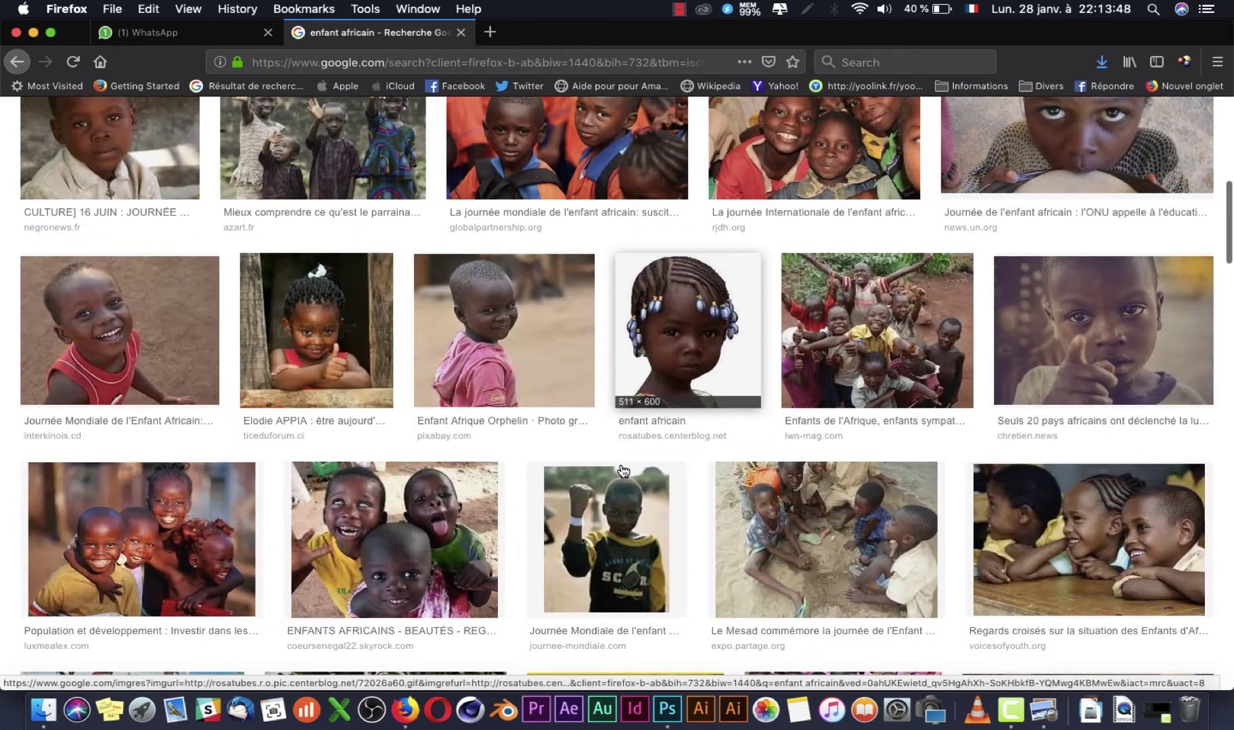
{"action": "scroll", "coordinate": [622, 472], "scroll_direction": "up", "scroll_amount": 5}
{"action": "scroll", "coordinate": [622, 472], "scroll_direction": "up", "scroll_amount": 8}
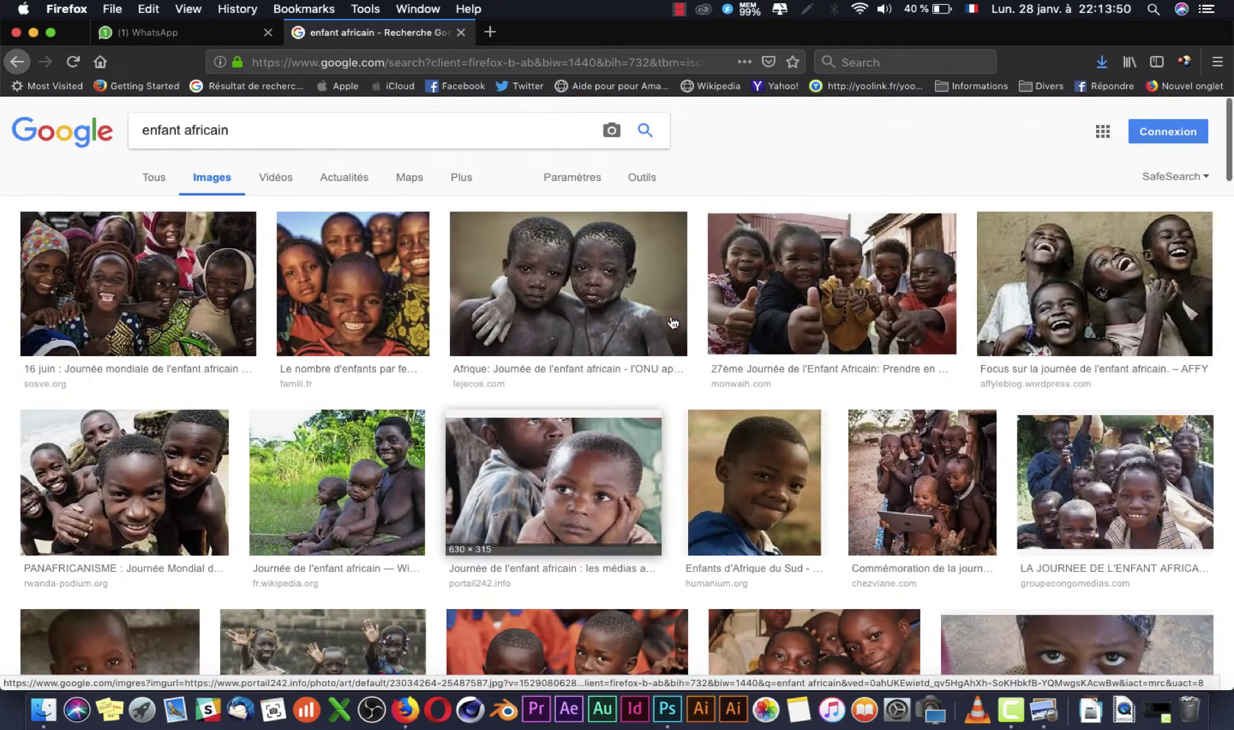
Step: Filter the image results to sizes larger than 2 Mpx (1600 × 1200)
{"action": "left_click", "coordinate": [640, 181]}
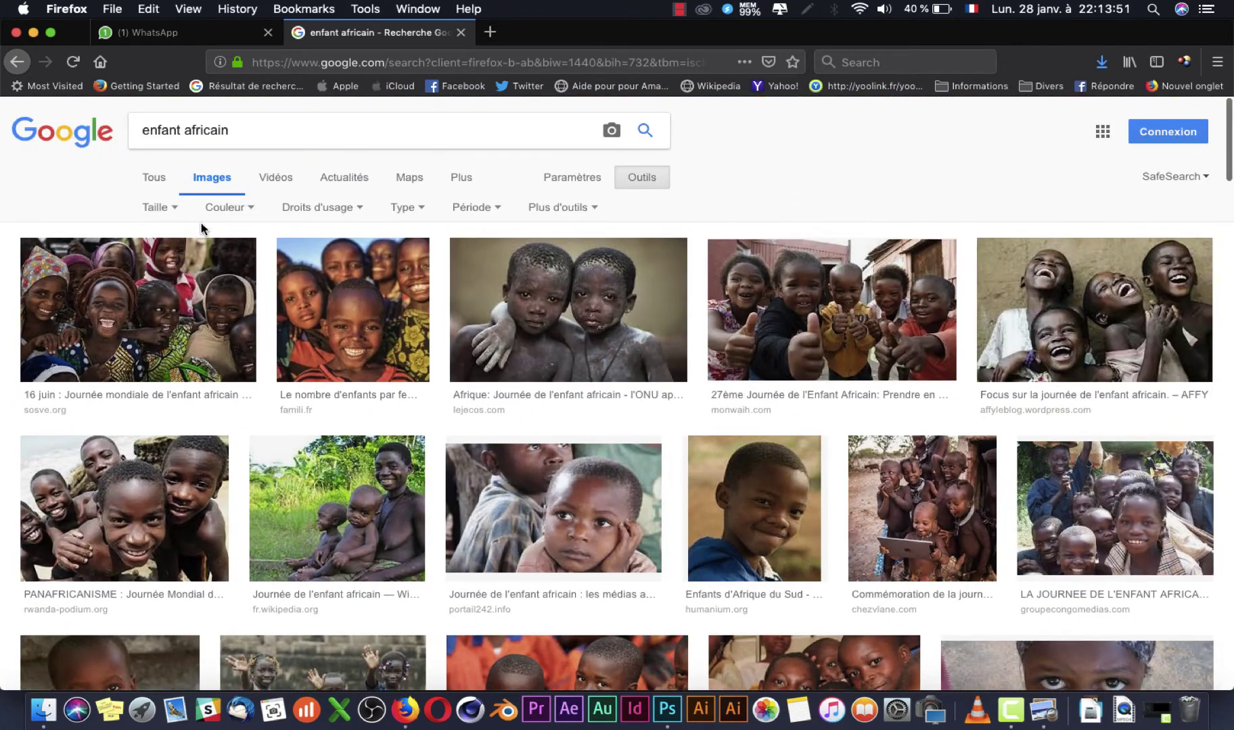
{"action": "left_click", "coordinate": [144, 213]}
{"action": "mouse_move", "coordinate": [192, 330]}
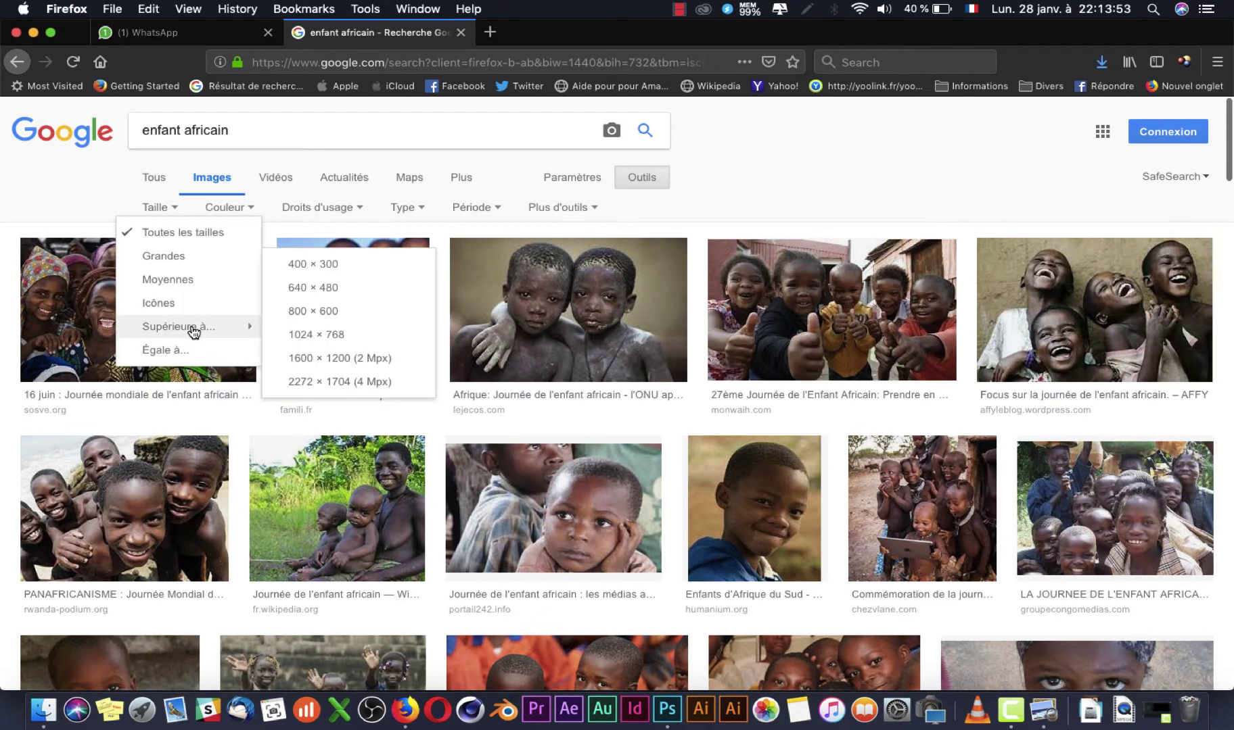
{"action": "left_click", "coordinate": [366, 358]}
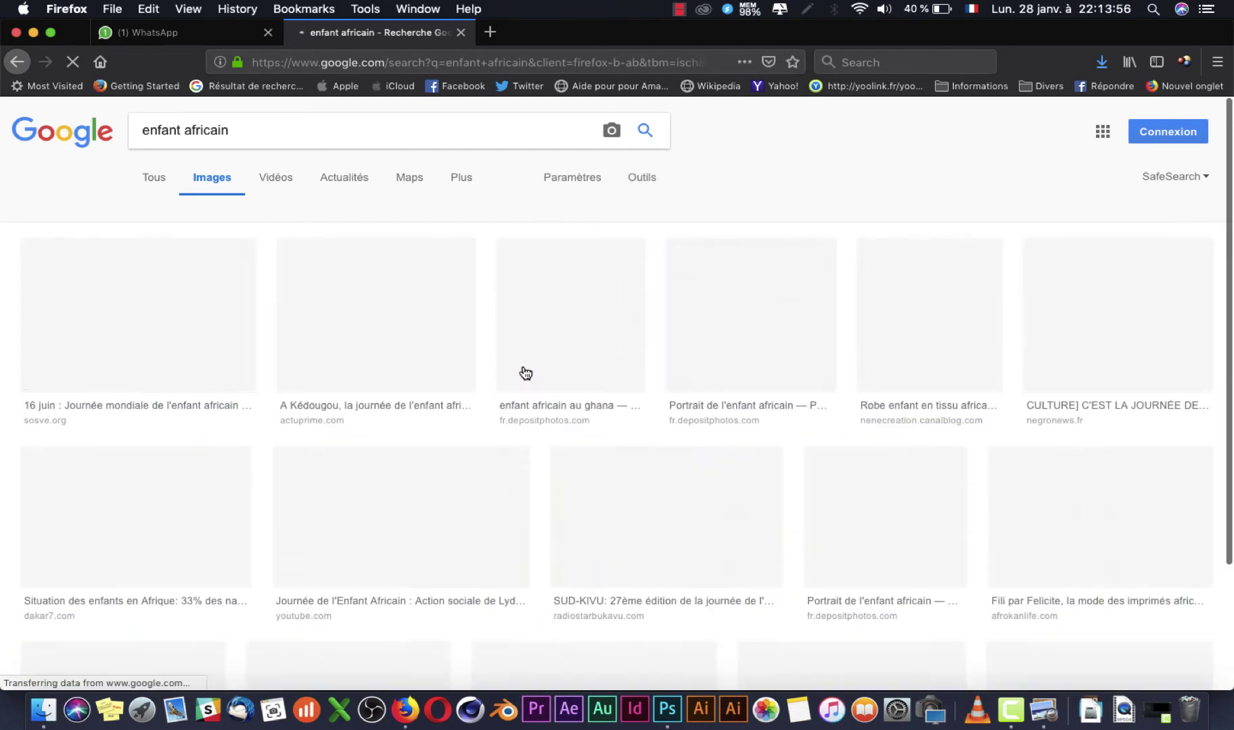
Step: Save the Afrique du Sud photo of smiling children to disk
{"action": "scroll", "coordinate": [587, 380], "scroll_direction": "down", "scroll_amount": 10}
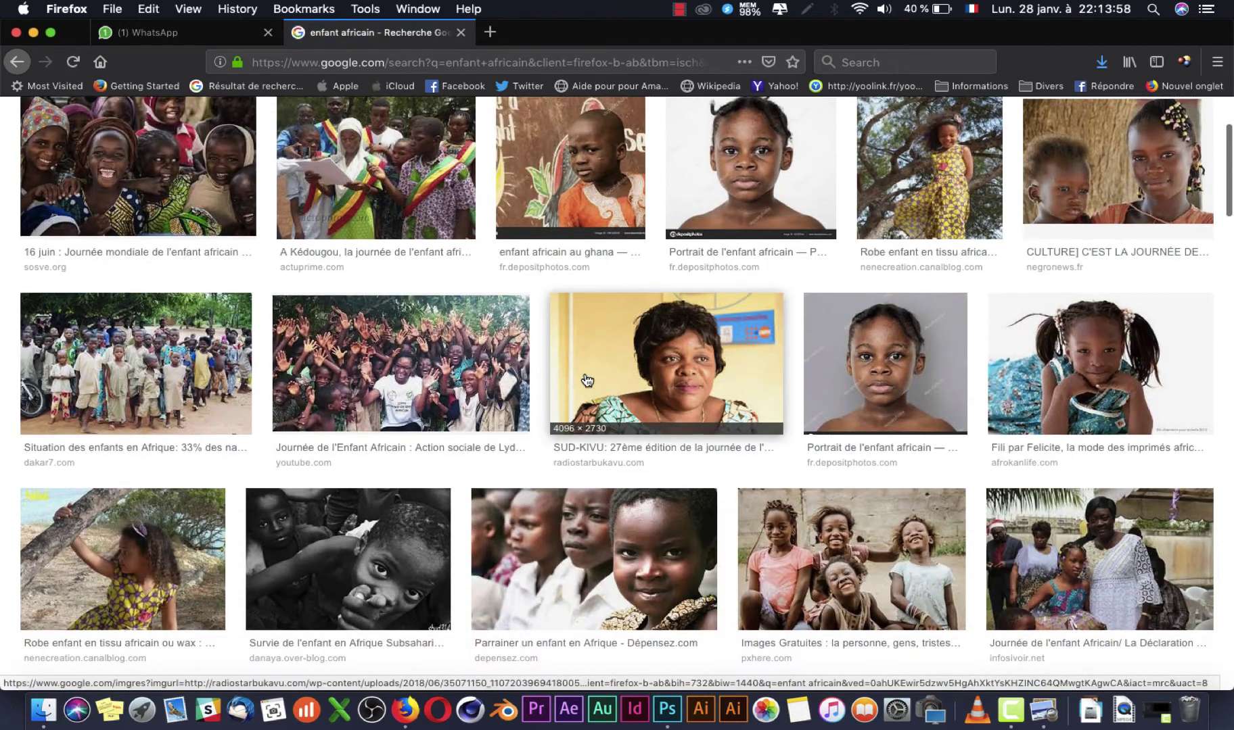
{"action": "scroll", "coordinate": [587, 380], "scroll_direction": "down", "scroll_amount": 3}
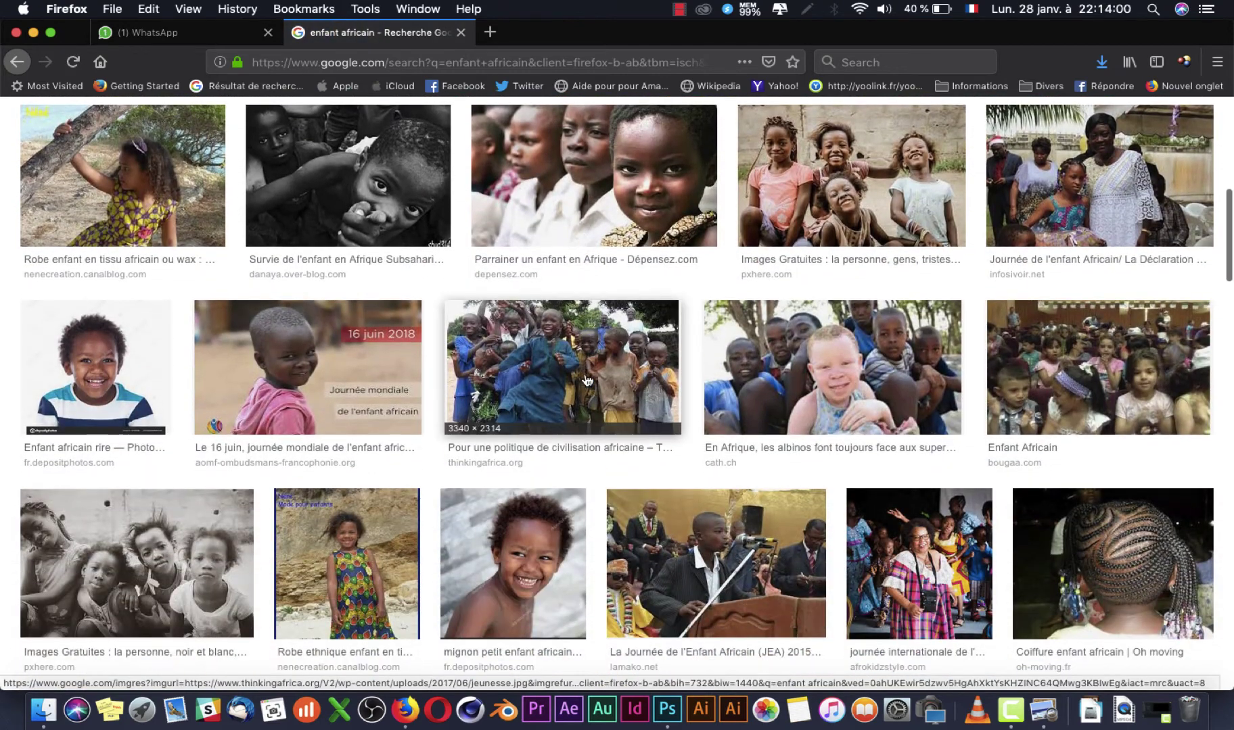
{"action": "scroll", "coordinate": [585, 377], "scroll_direction": "down", "scroll_amount": 3}
{"action": "scroll", "coordinate": [586, 374], "scroll_direction": "down", "scroll_amount": 20}
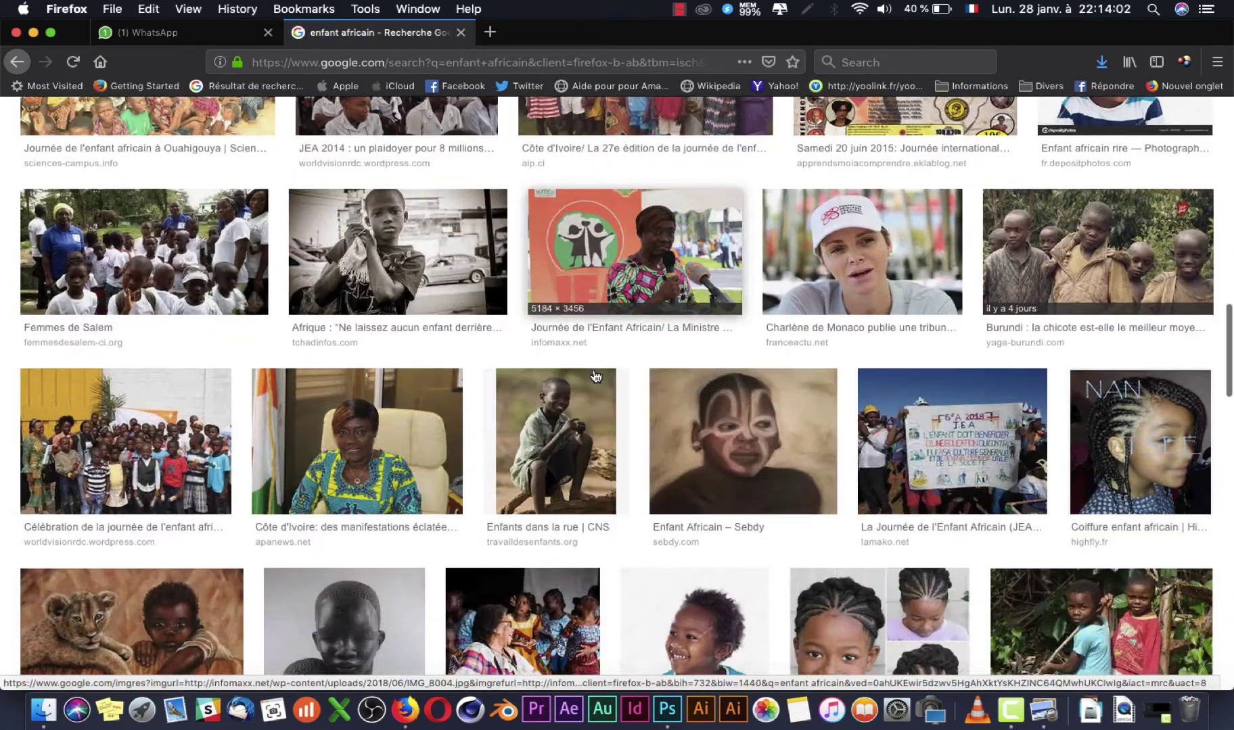
{"action": "scroll", "coordinate": [594, 376], "scroll_direction": "down", "scroll_amount": 2}
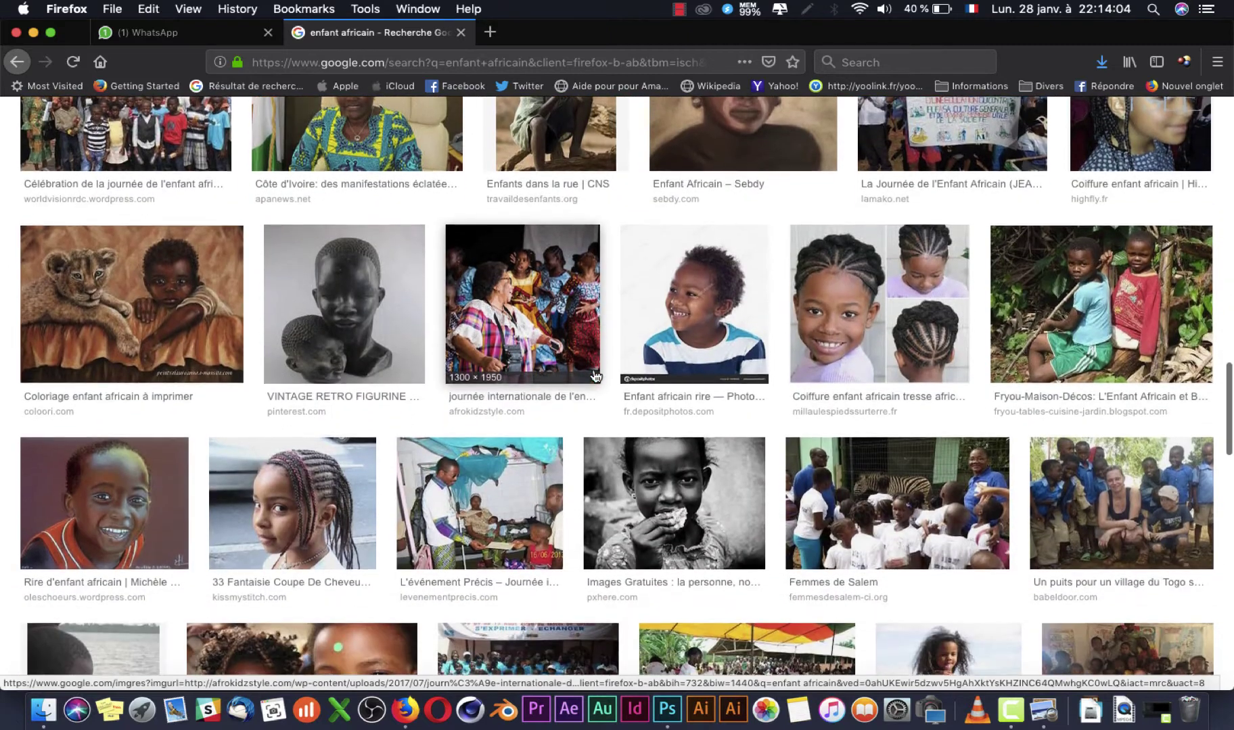
{"action": "scroll", "coordinate": [595, 376], "scroll_direction": "down", "scroll_amount": 1}
{"action": "scroll", "coordinate": [595, 377], "scroll_direction": "down", "scroll_amount": 5}
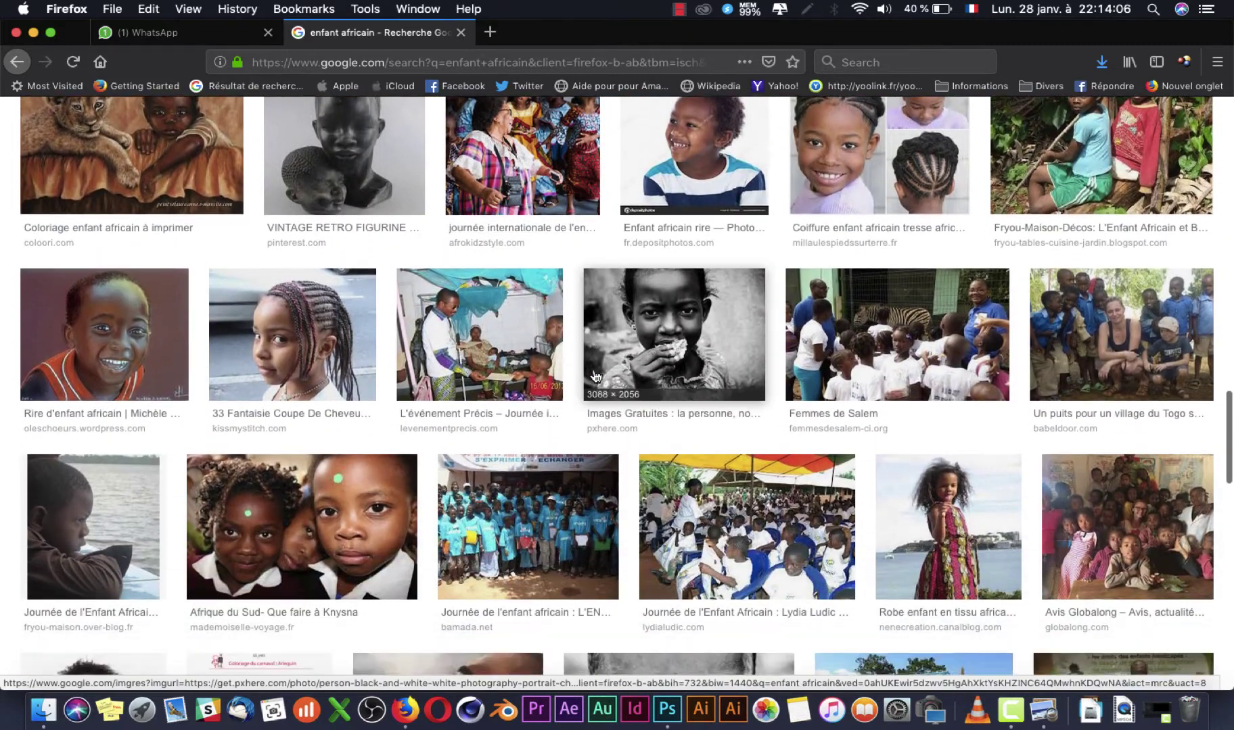
{"action": "scroll", "coordinate": [595, 377], "scroll_direction": "down", "scroll_amount": 3}
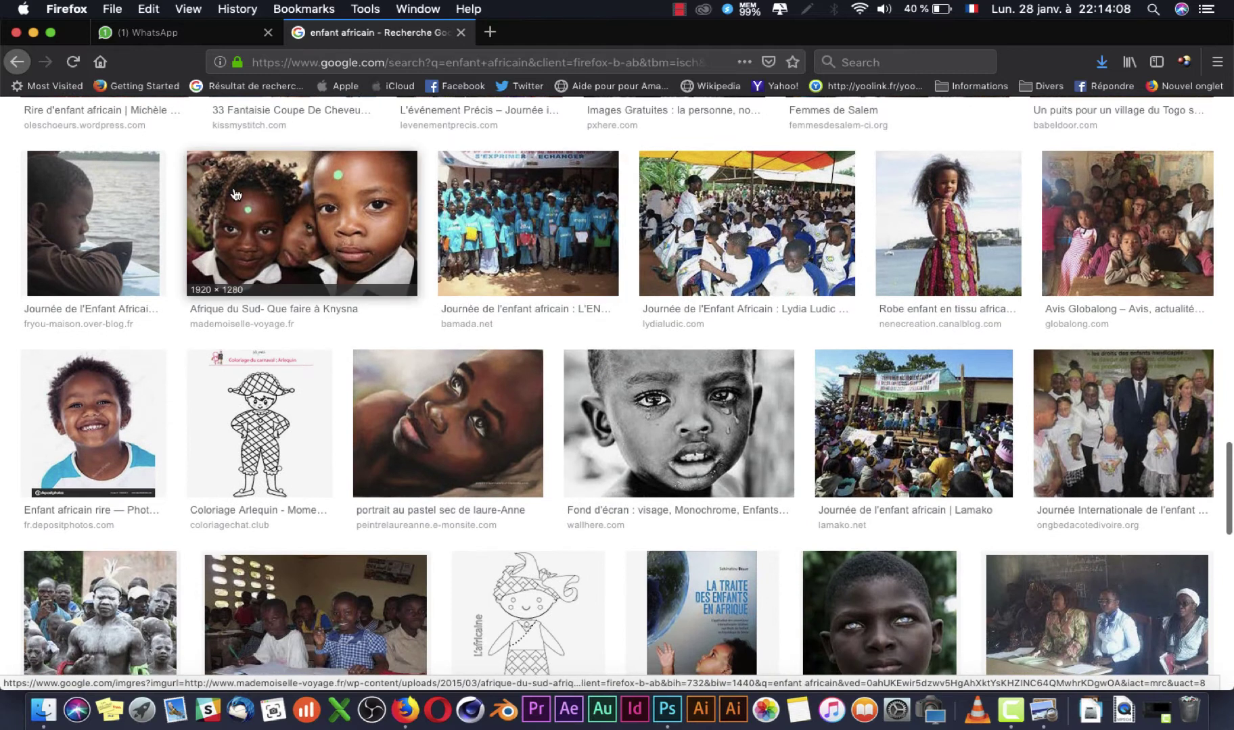
{"action": "left_click", "coordinate": [399, 223]}
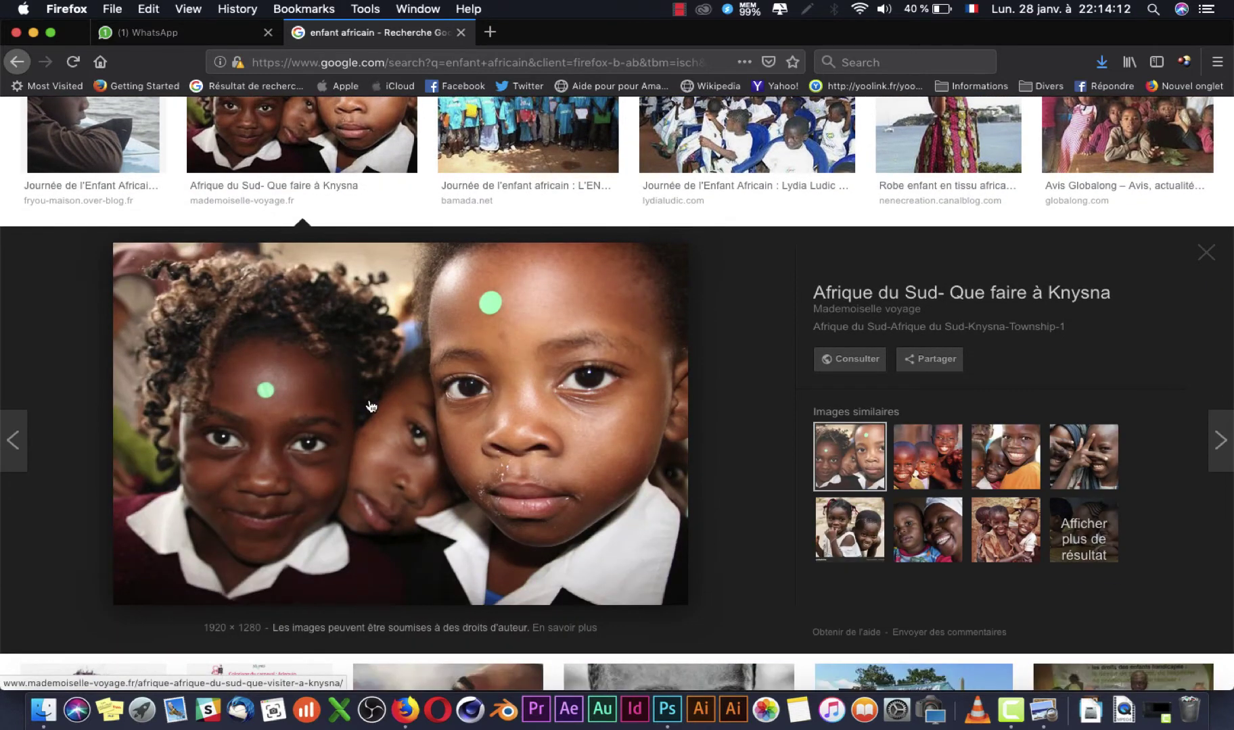
{"action": "right_click", "coordinate": [370, 406]}
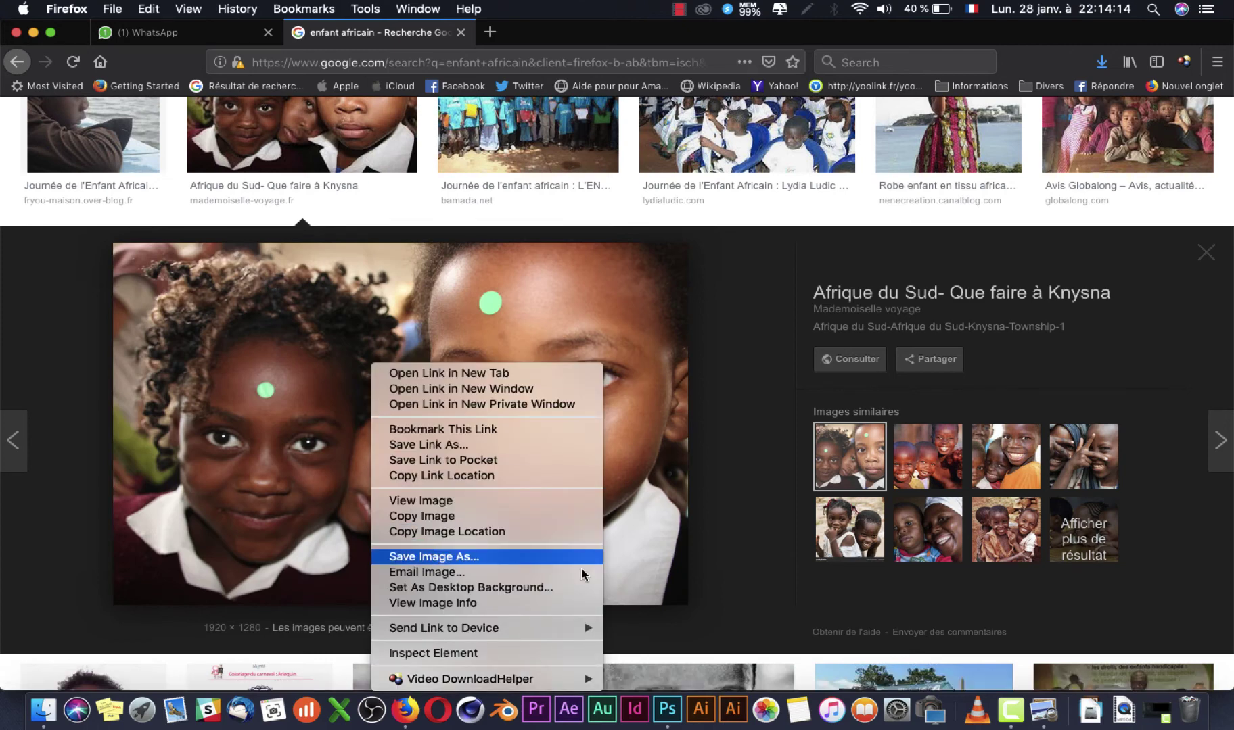
{"action": "left_click", "coordinate": [581, 567]}
{"action": "left_click", "coordinate": [1190, 672]}
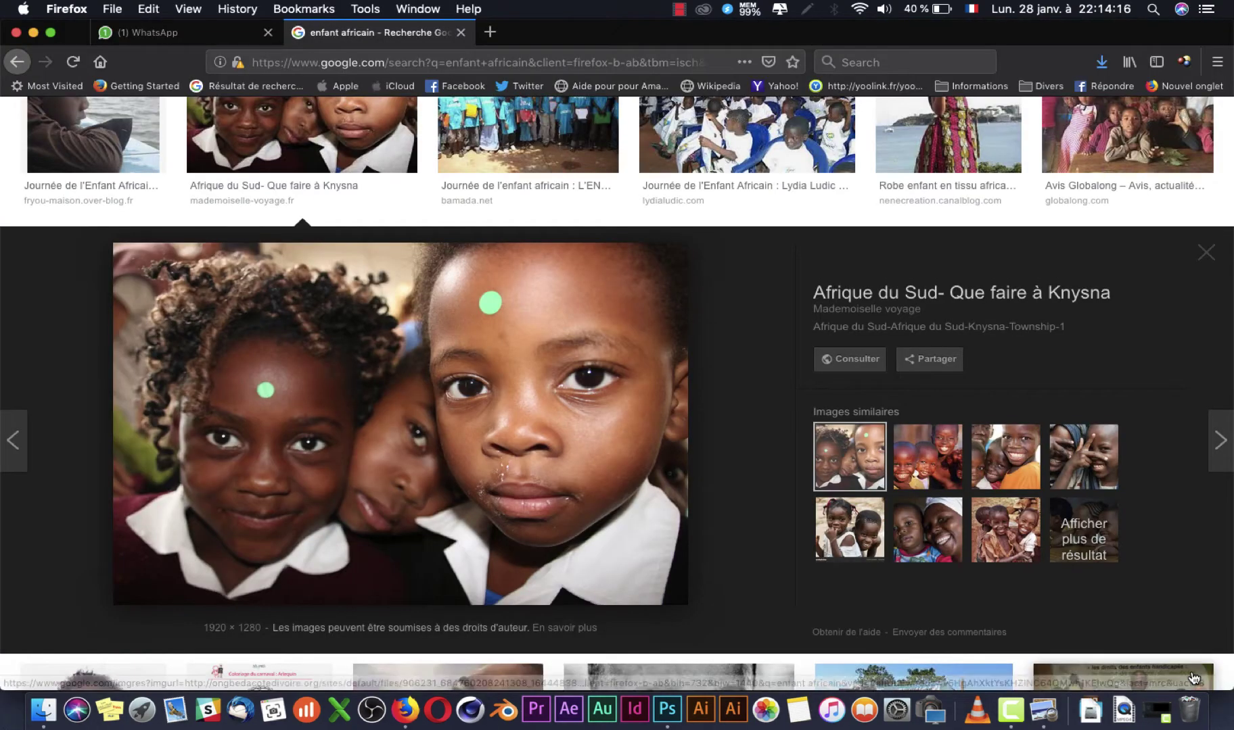
Step: Glance at the flyer in Photoshop, then return to the Firefox image results
{"action": "scroll", "coordinate": [636, 433], "scroll_direction": "down", "scroll_amount": 10}
{"action": "scroll", "coordinate": [646, 420], "scroll_direction": "down", "scroll_amount": 15}
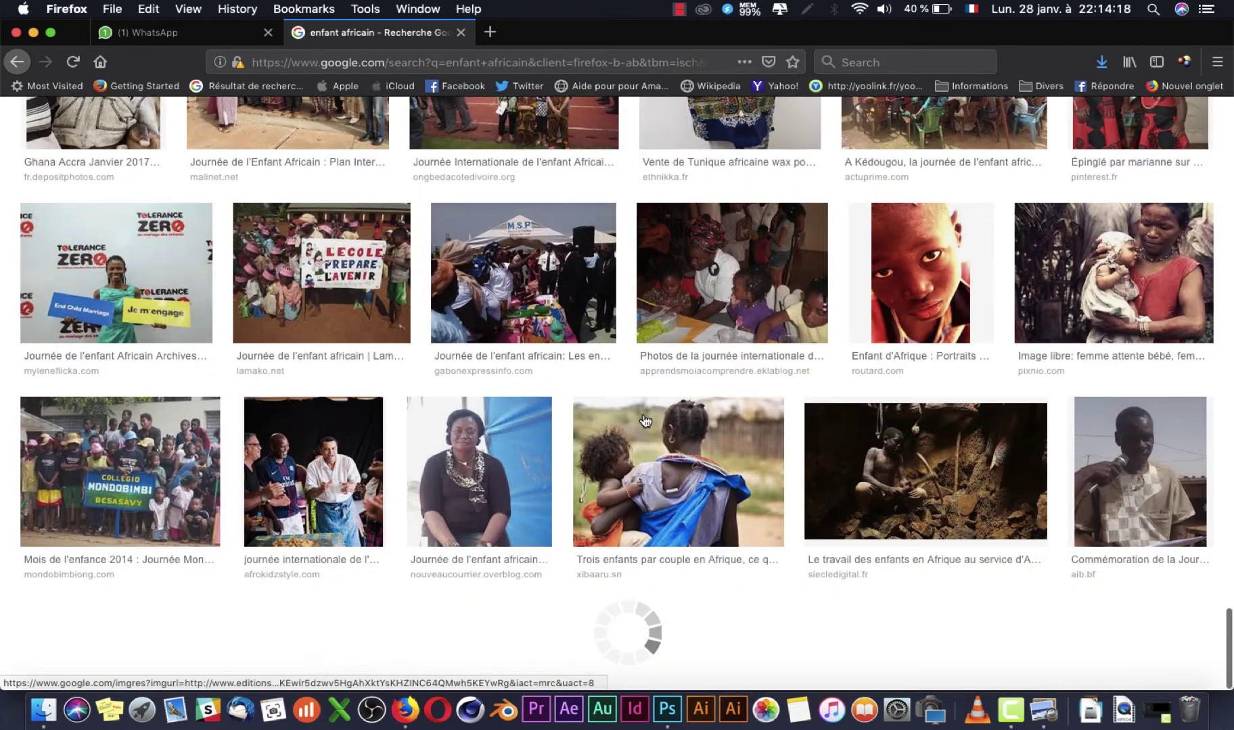
{"action": "scroll", "coordinate": [644, 420], "scroll_direction": "up", "scroll_amount": 5}
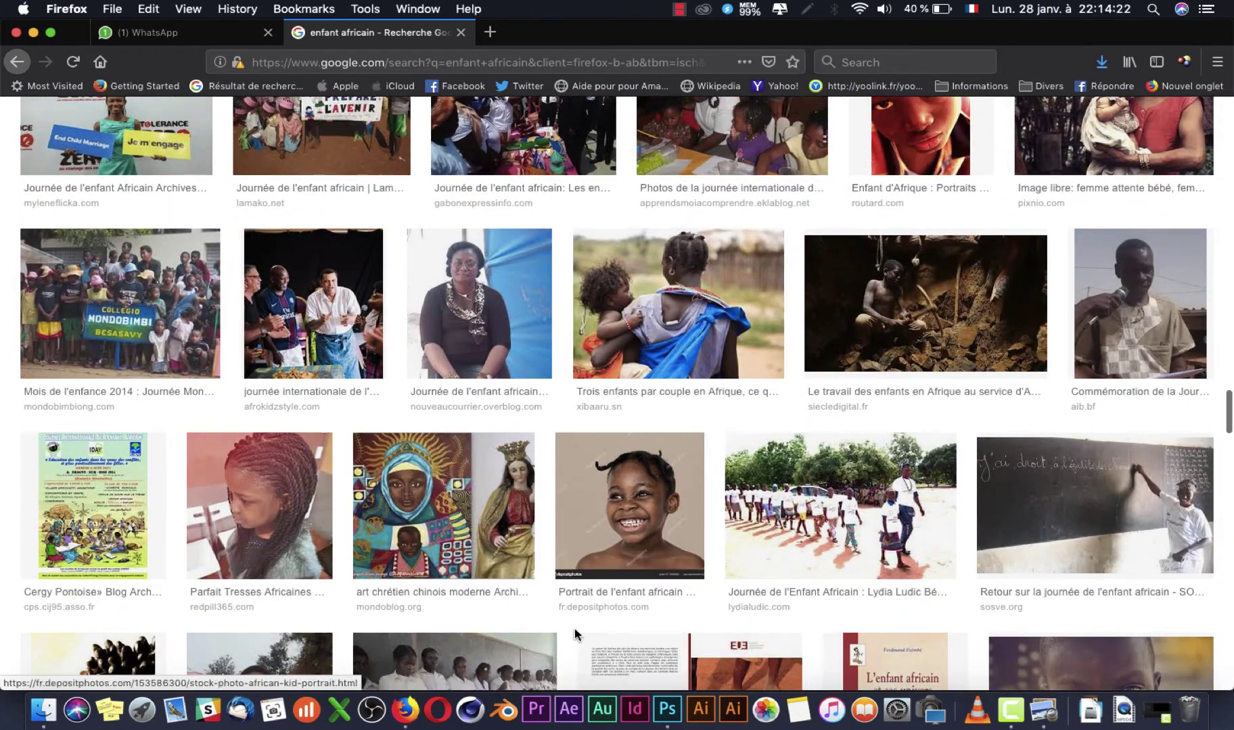
{"action": "left_click", "coordinate": [667, 704]}
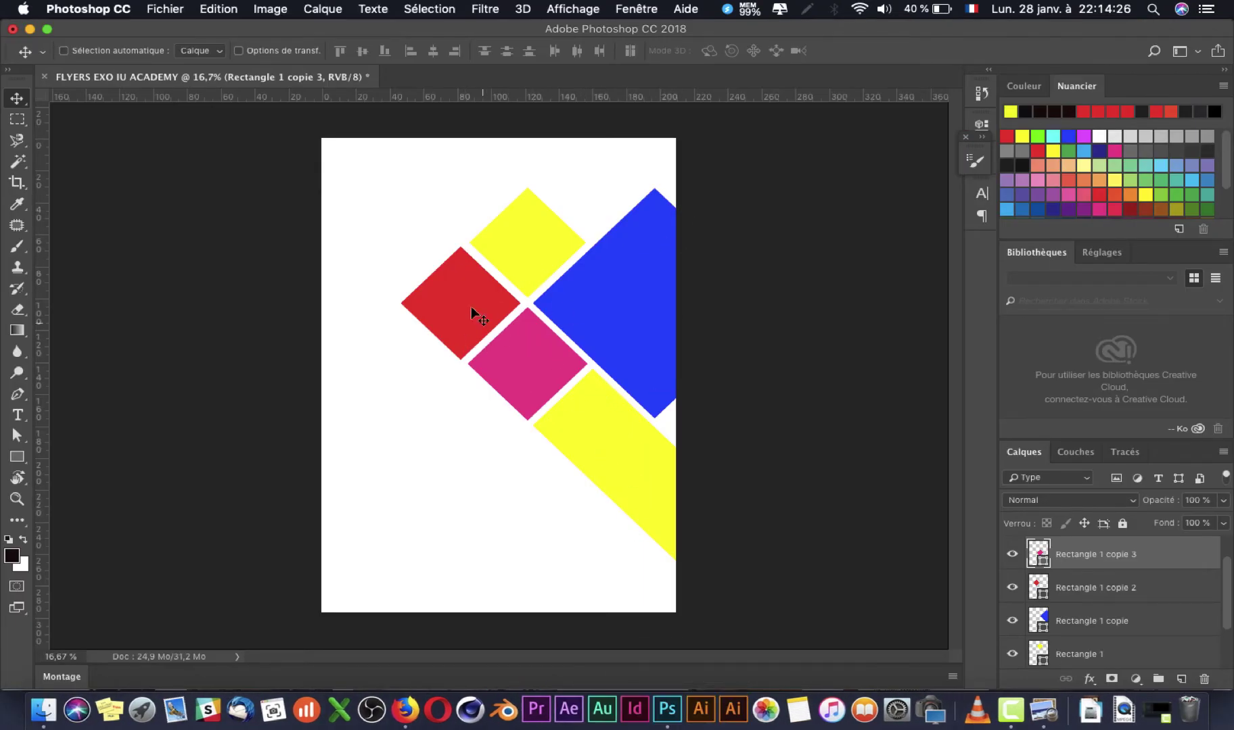
{"action": "key", "text": "super+Tab"}
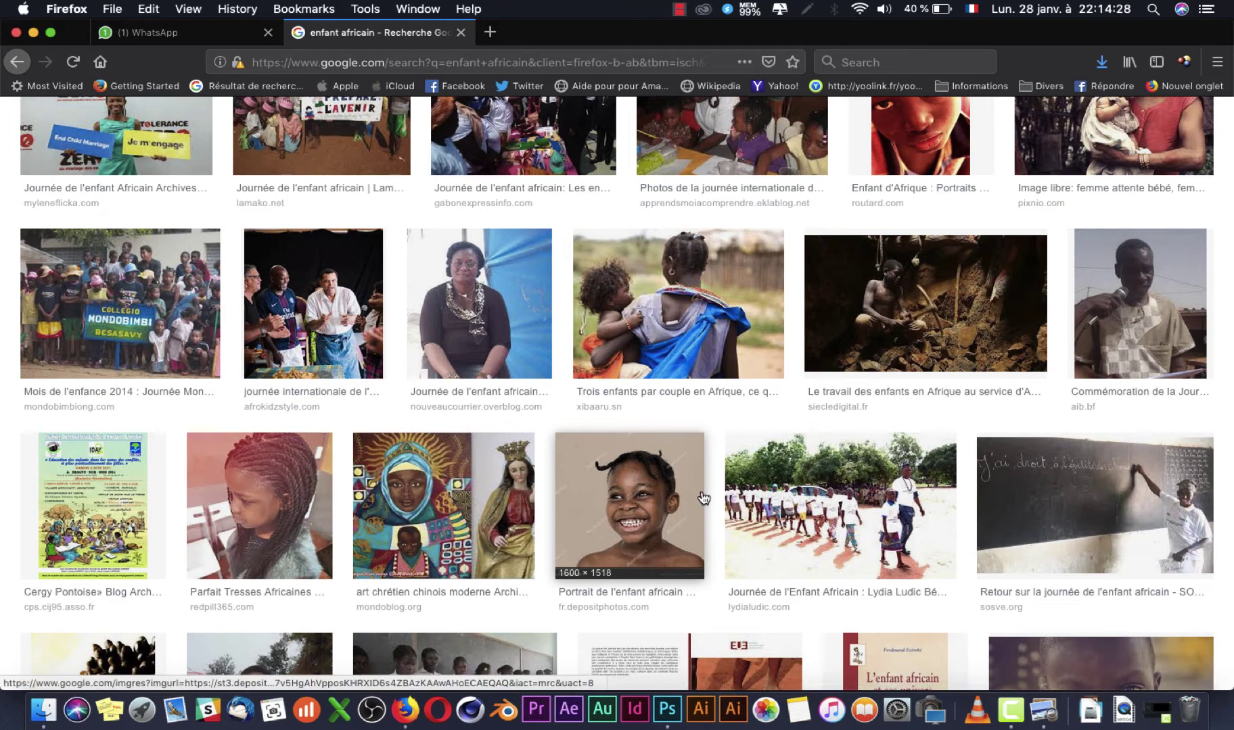
{"action": "scroll", "coordinate": [704, 498], "scroll_direction": "down", "scroll_amount": 4}
{"action": "scroll", "coordinate": [703, 498], "scroll_direction": "down", "scroll_amount": 3}
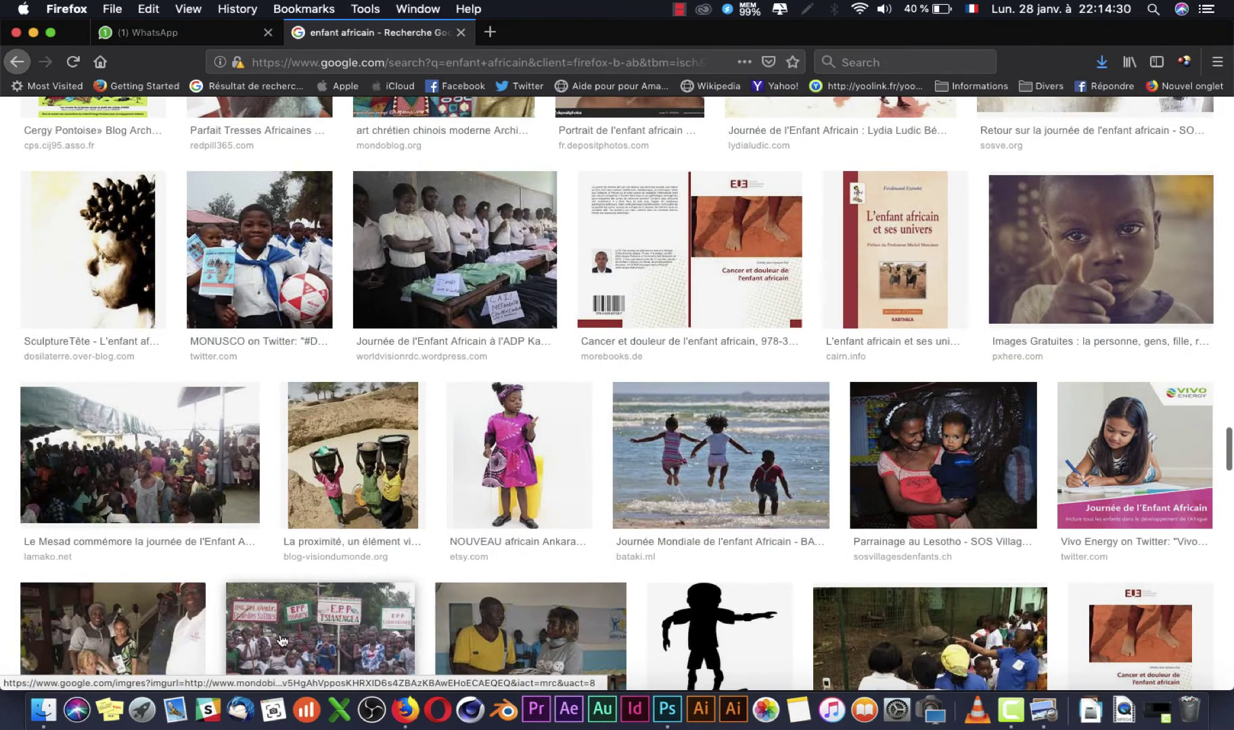
{"action": "left_click", "coordinate": [39, 706]}
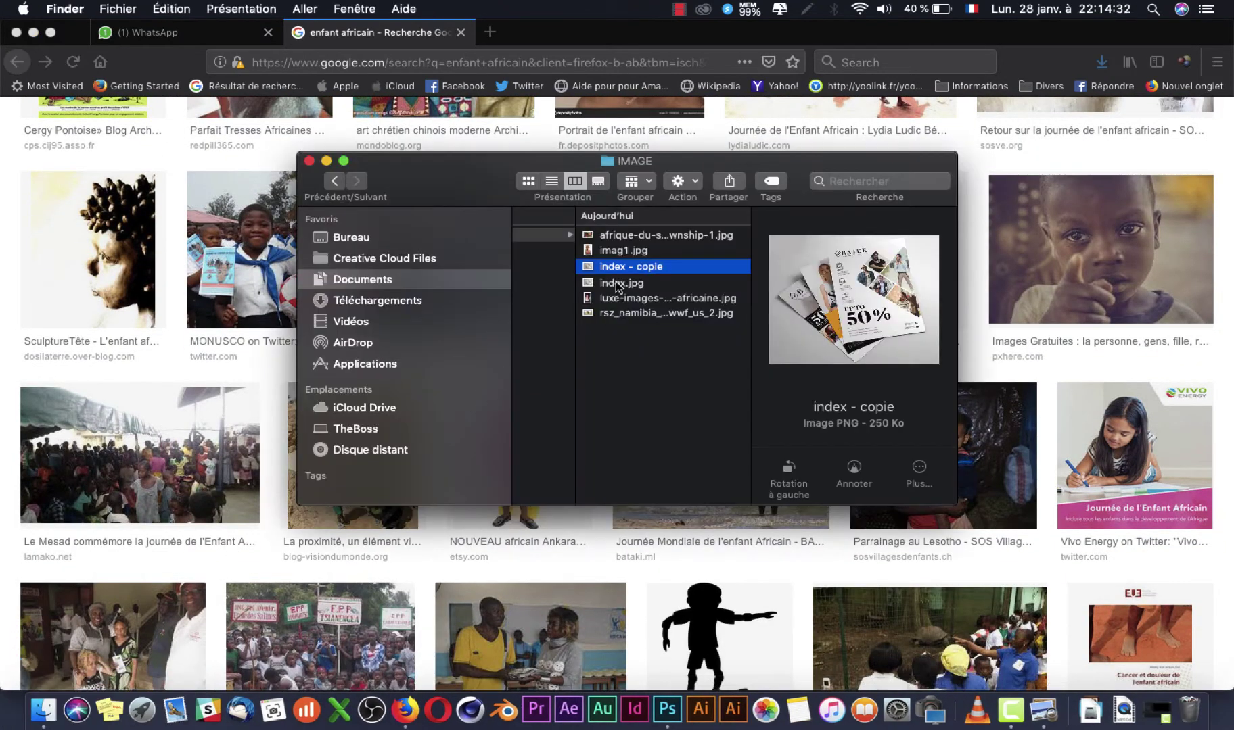
{"action": "left_click", "coordinate": [632, 234]}
{"action": "key", "text": "Down"}
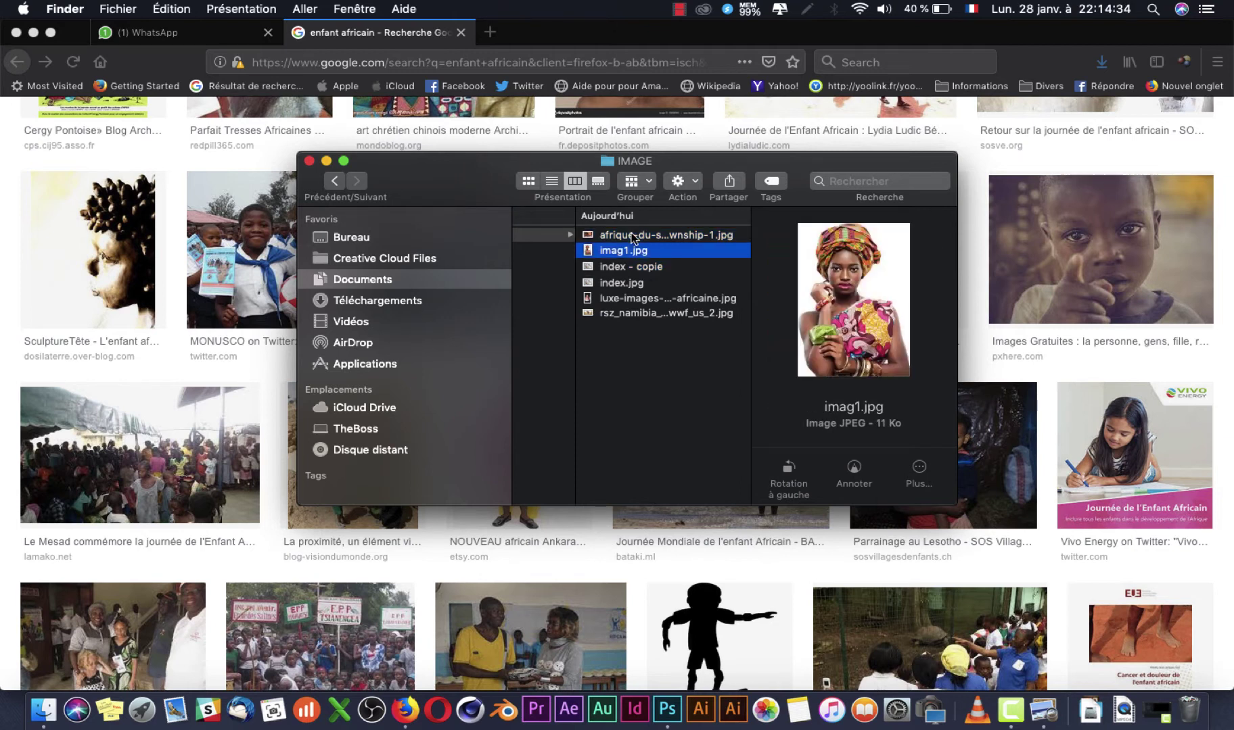
{"action": "key", "text": "Down"}
{"action": "key", "text": "Down"}
{"action": "key", "text": "Down"}
{"action": "key", "text": "Down"}
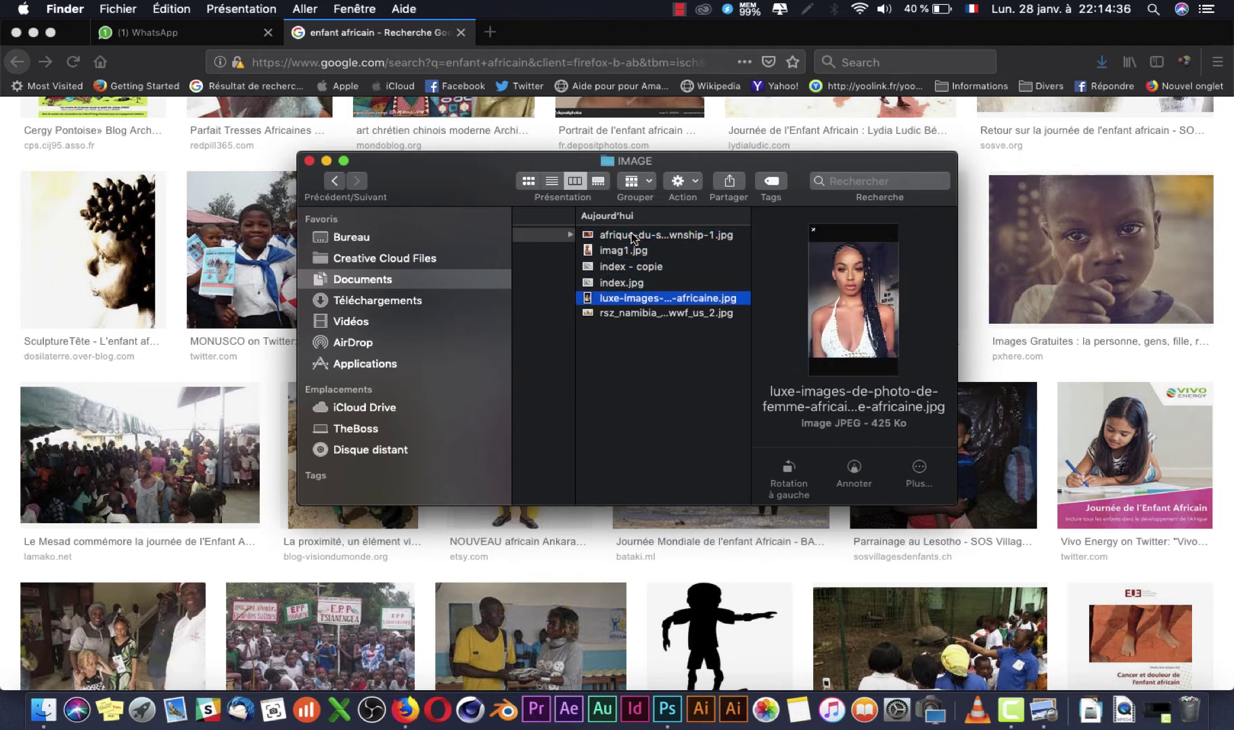
{"action": "key", "text": "Up"}
{"action": "key", "text": "Up"}
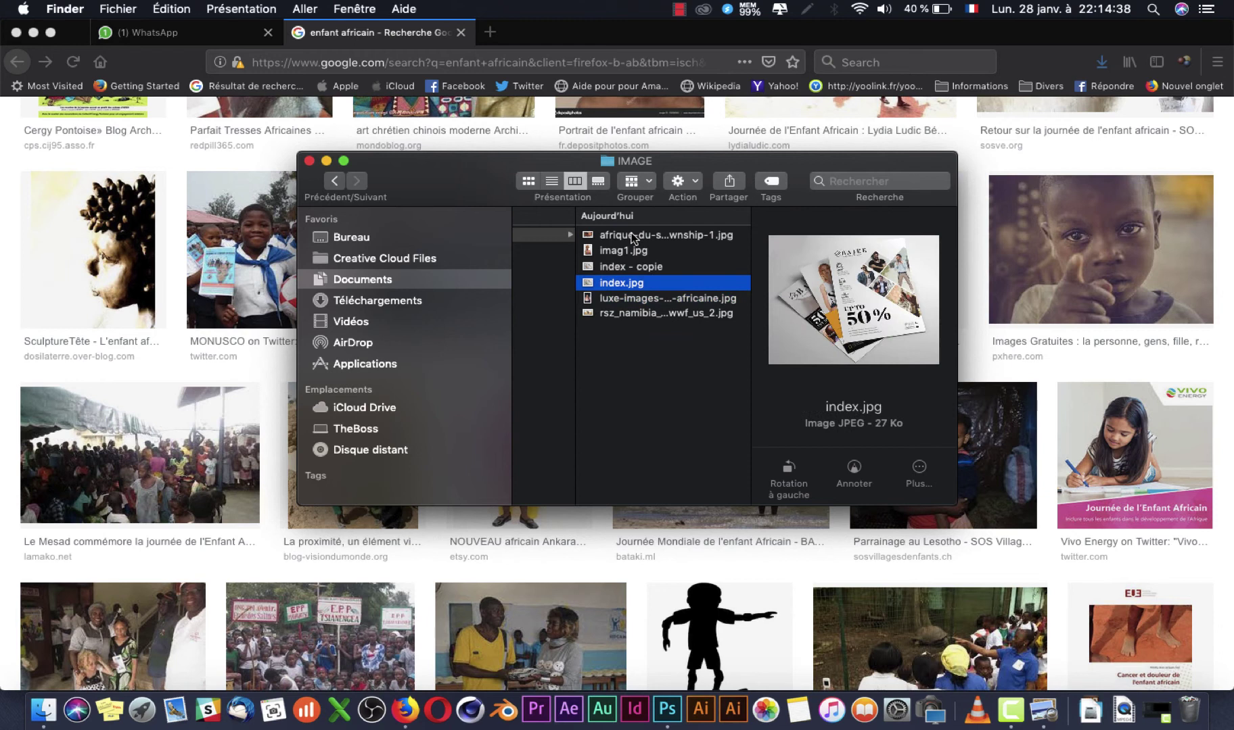
{"action": "key", "text": "Down"}
{"action": "key", "text": "Down"}
{"action": "key", "text": "Up"}
{"action": "key", "text": "Up"}
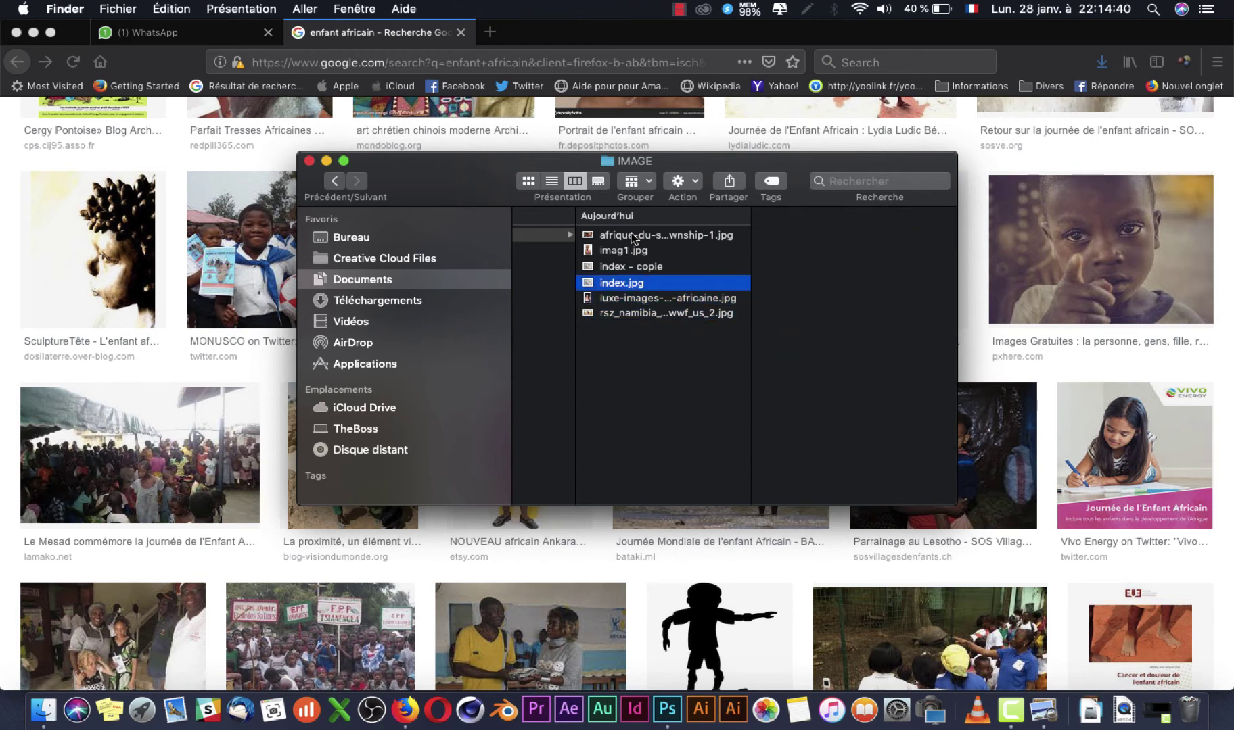
{"action": "key", "text": "Up"}
{"action": "key", "text": "Up"}
{"action": "key", "text": "Up"}
{"action": "left_click", "coordinate": [2, 351]}
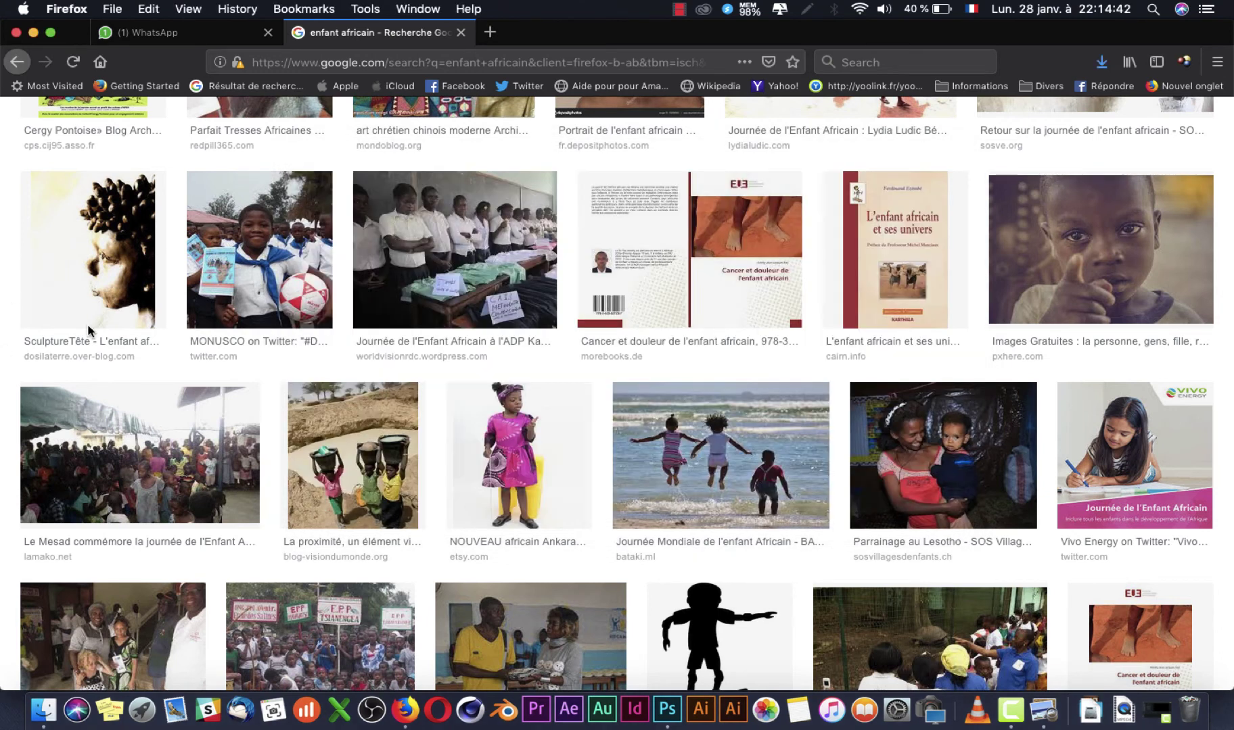
{"action": "scroll", "coordinate": [659, 348], "scroll_direction": "down", "scroll_amount": 10}
Step: Open the 16 juin result's full-size laughing-children photo from its source page
{"action": "scroll", "coordinate": [661, 352], "scroll_direction": "up", "scroll_amount": 15}
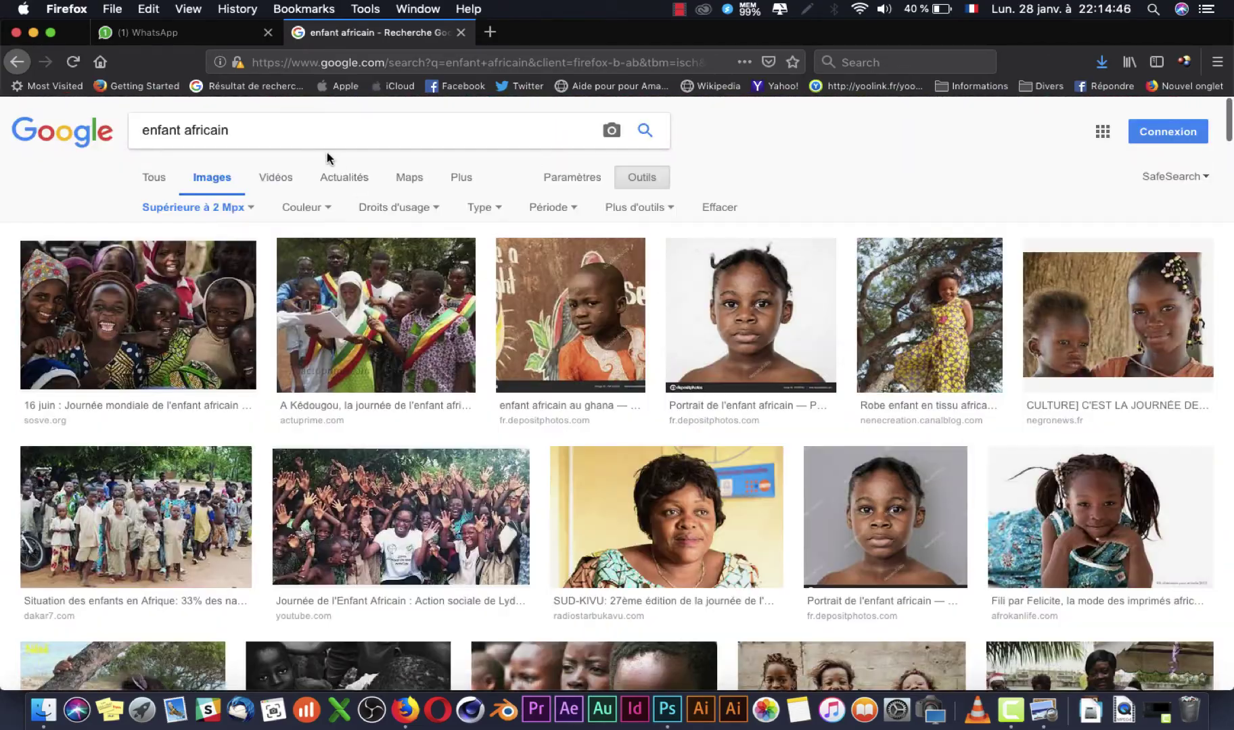
{"action": "left_click", "coordinate": [139, 314]}
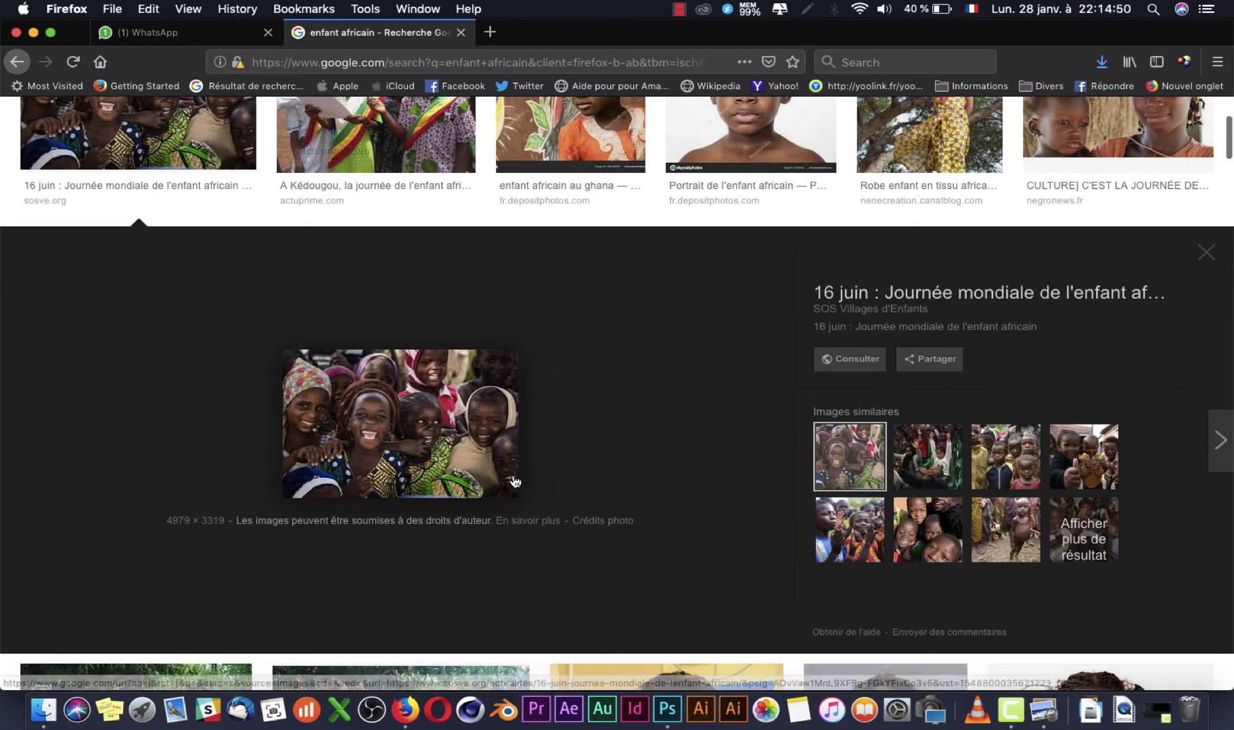
{"action": "left_click", "coordinate": [430, 441]}
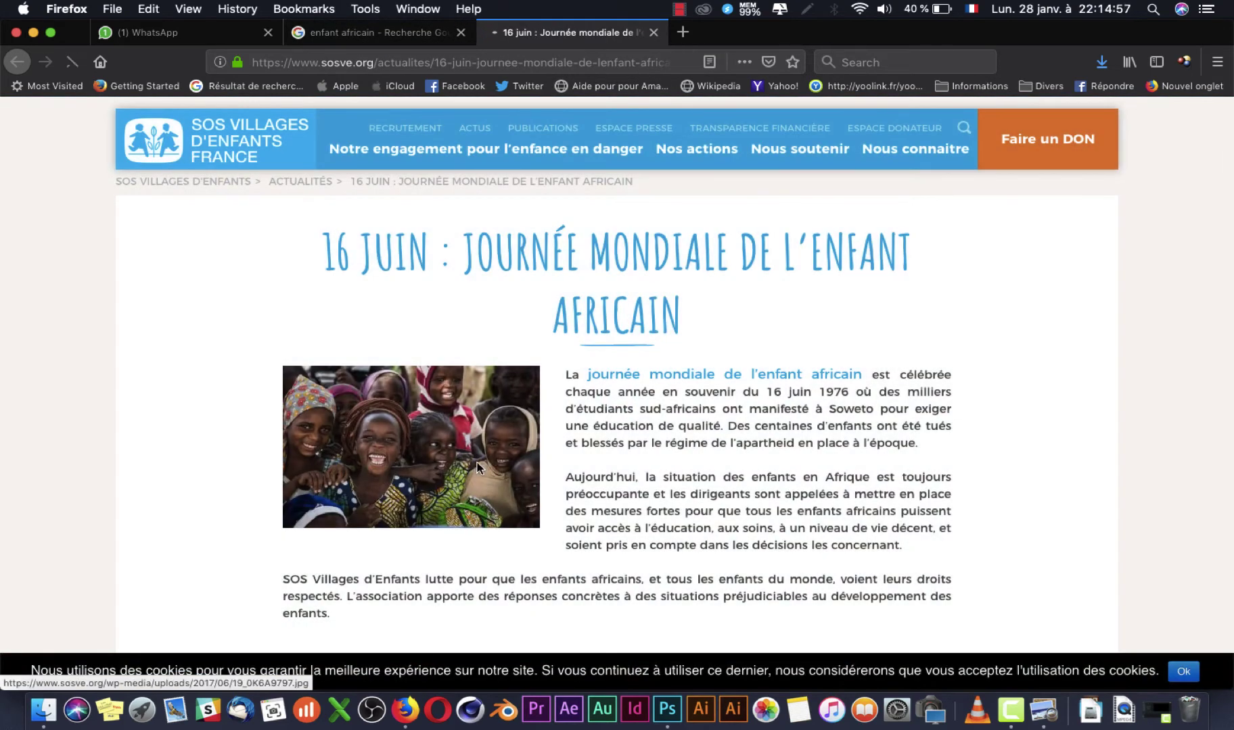
{"action": "left_click", "coordinate": [478, 467]}
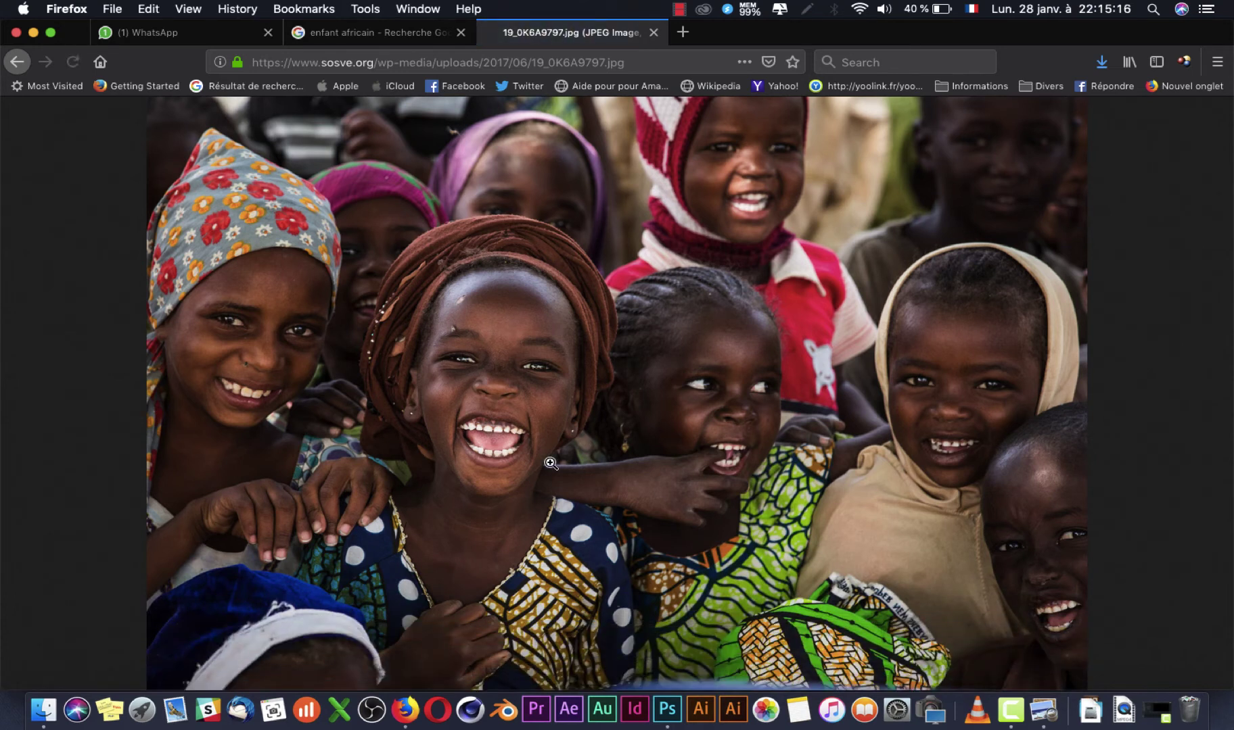
Step: Save the photo as 19_0K6A9797.jpg and close its tab
{"action": "right_click", "coordinate": [583, 415]}
{"action": "left_click", "coordinate": [641, 462]}
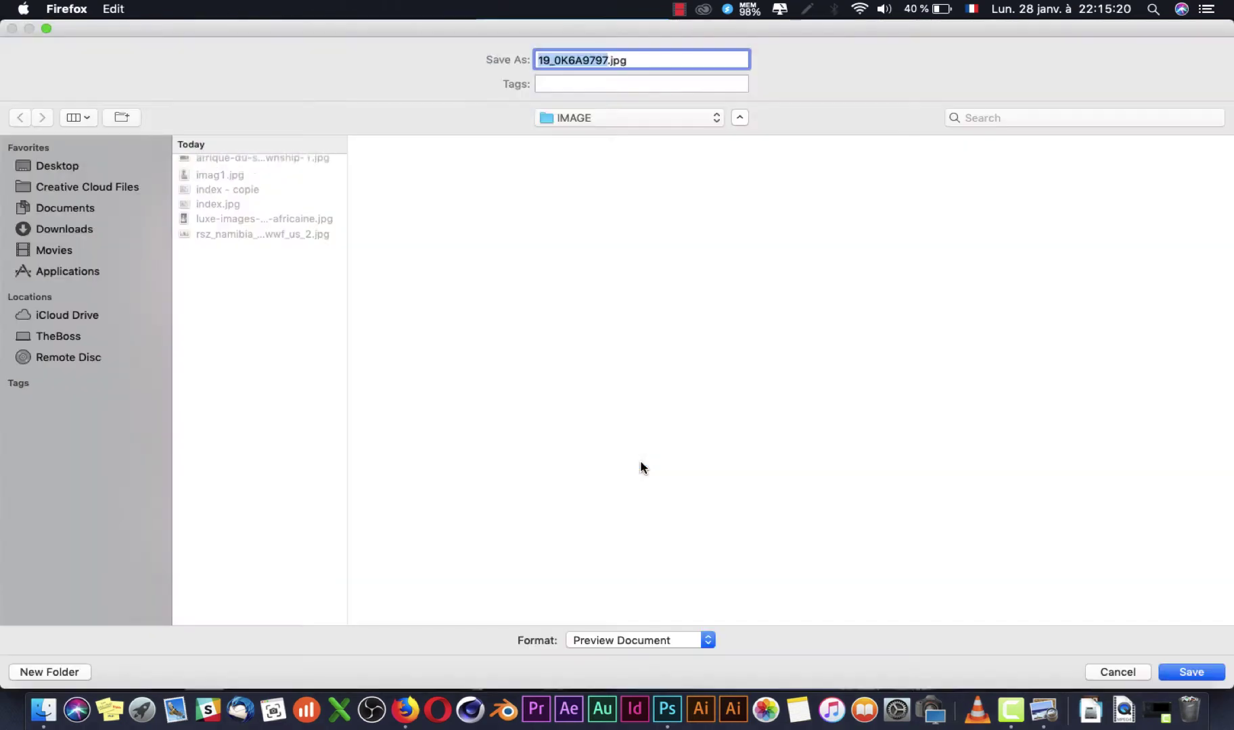
{"action": "left_click", "coordinate": [1191, 672]}
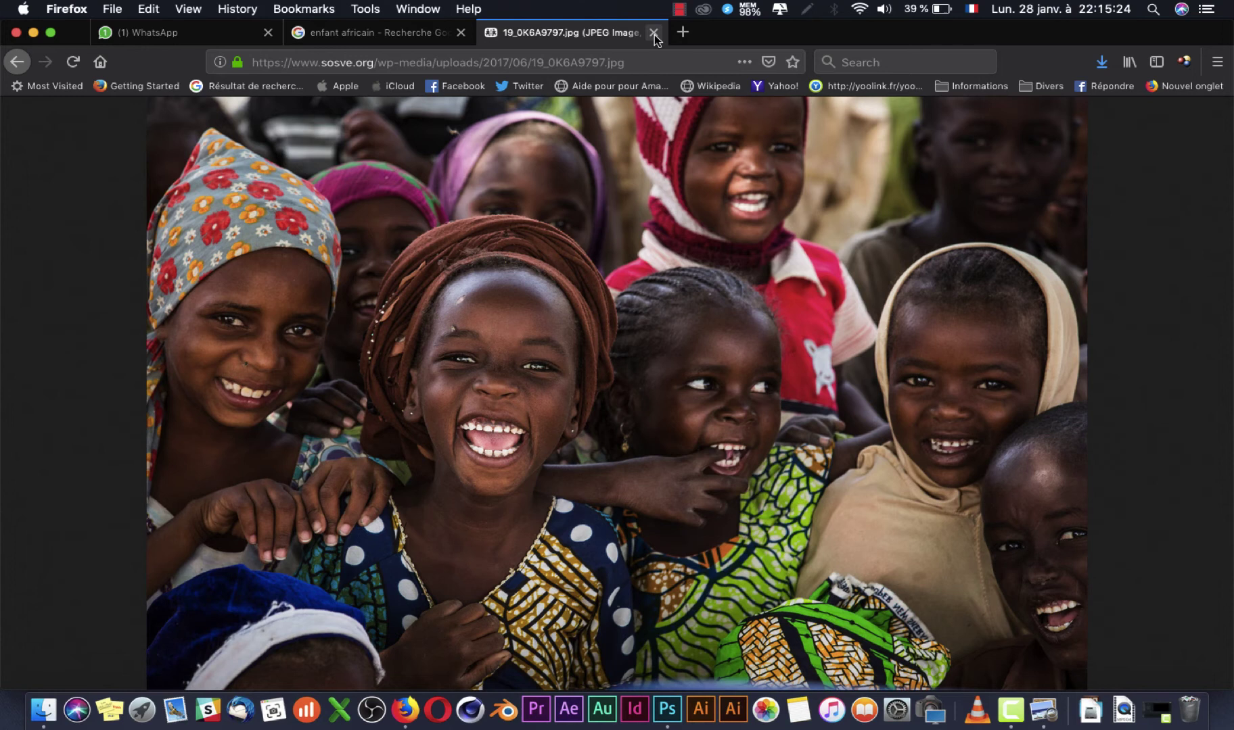
{"action": "left_click", "coordinate": [653, 32]}
Step: Select the red diamond's layer and place the Afrique du Sud schoolchildren photo above it
{"action": "left_click", "coordinate": [674, 686]}
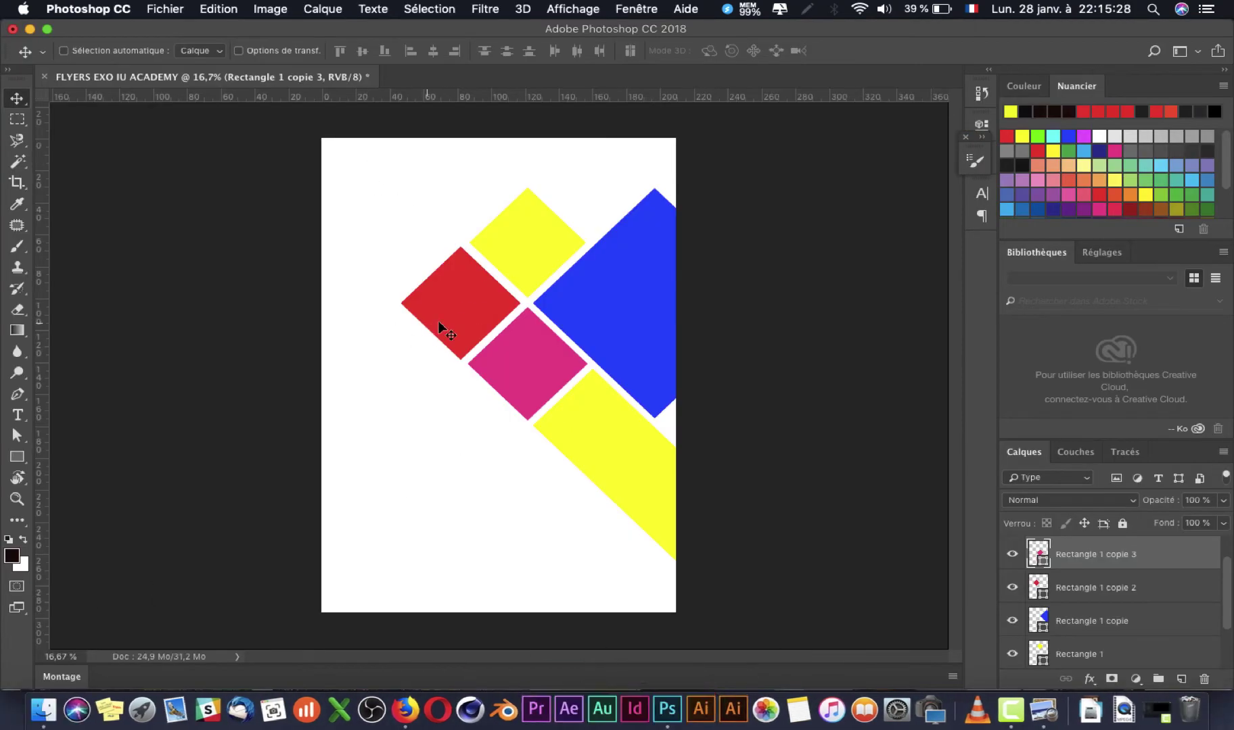
{"action": "right_click", "coordinate": [447, 312]}
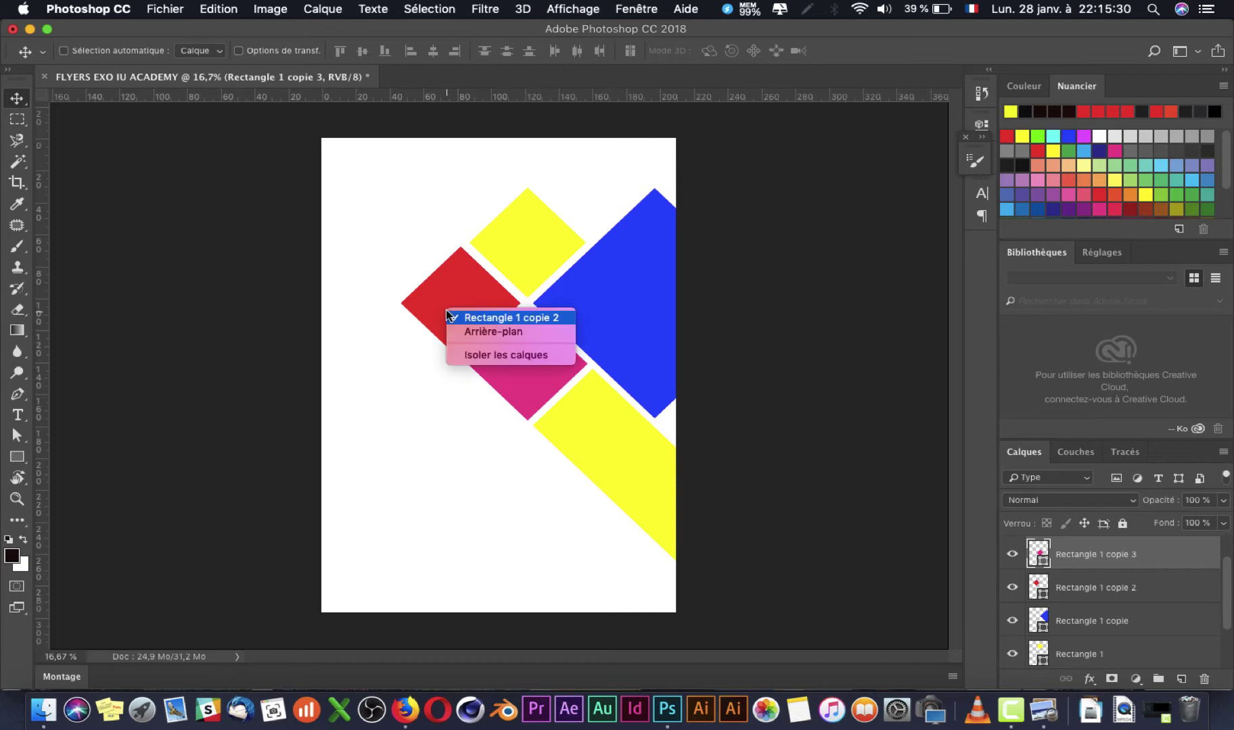
{"action": "left_click", "coordinate": [508, 318]}
{"action": "left_click", "coordinate": [43, 709]}
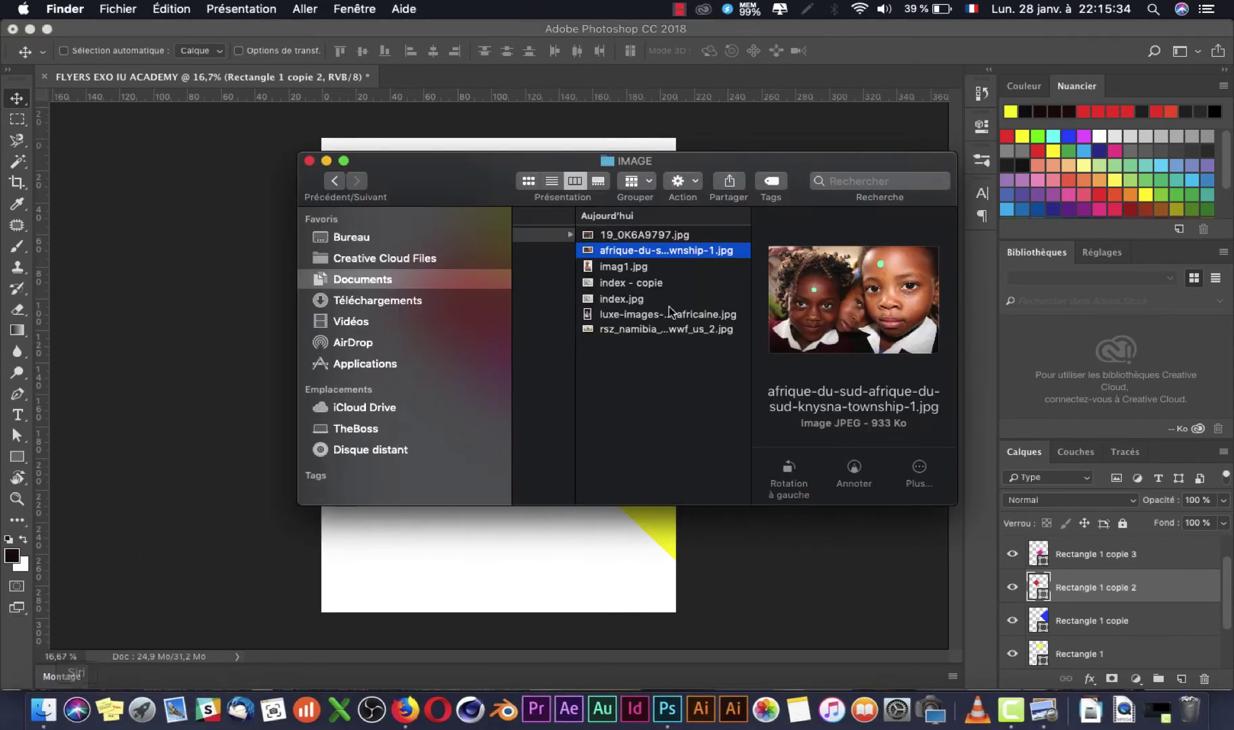
{"action": "left_click_drag", "start_coordinate": [172, 374], "coordinate": [173, 379]}
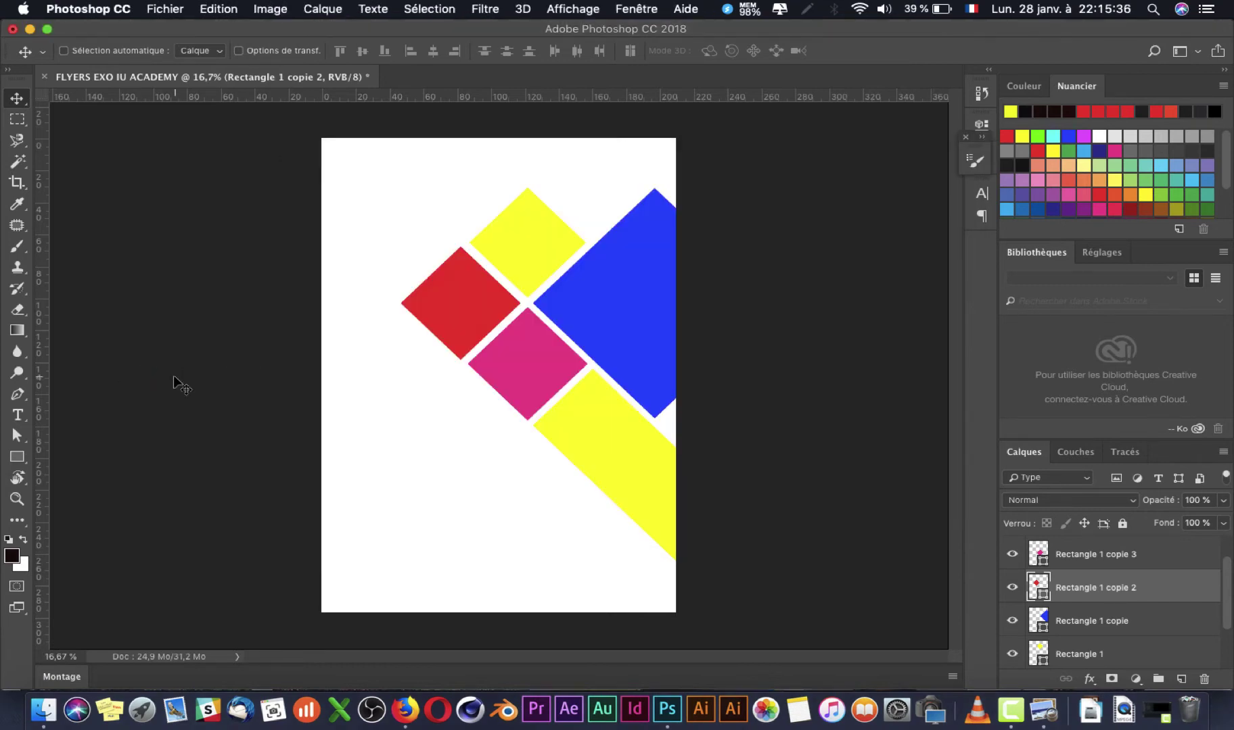
{"action": "key", "text": "Return"}
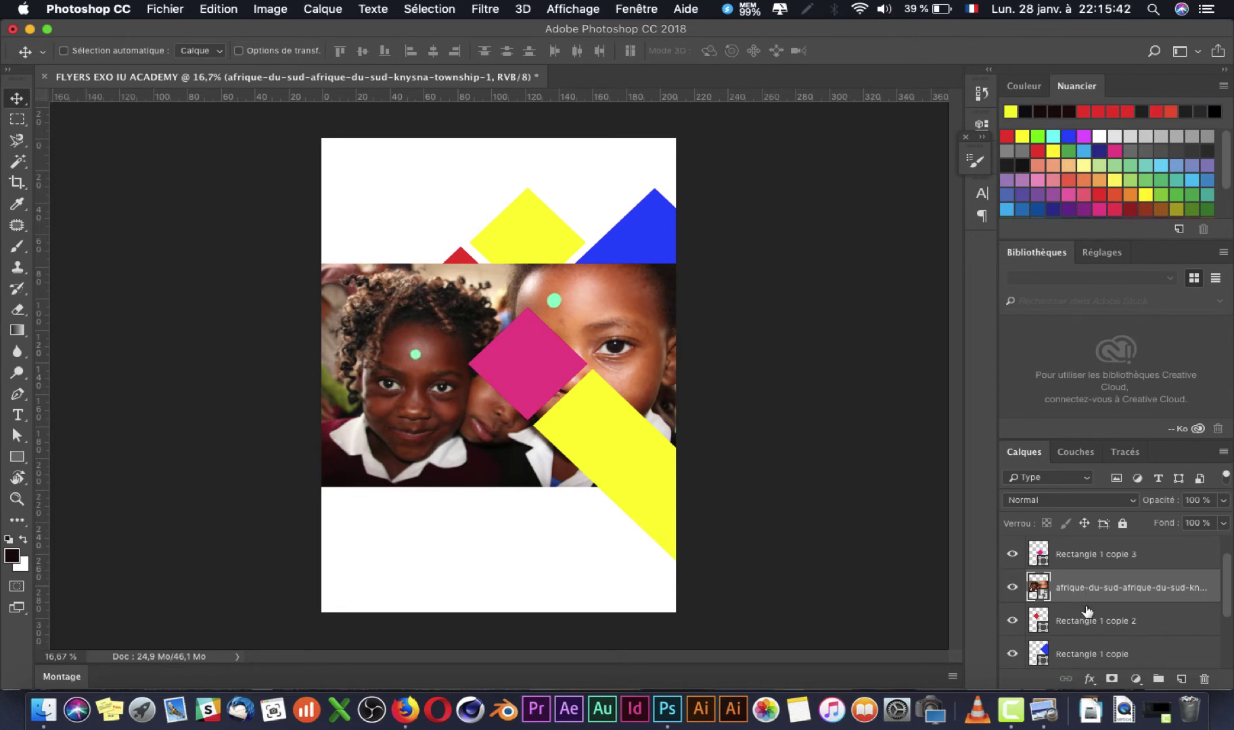
Step: Toggle the photo and red diamond layers' visibility to verify them, then open display settings
{"action": "left_click_drag", "start_coordinate": [1119, 604], "coordinate": [1126, 594]}
{"action": "left_click", "coordinate": [1111, 620]}
{"action": "left_click", "coordinate": [1012, 588]}
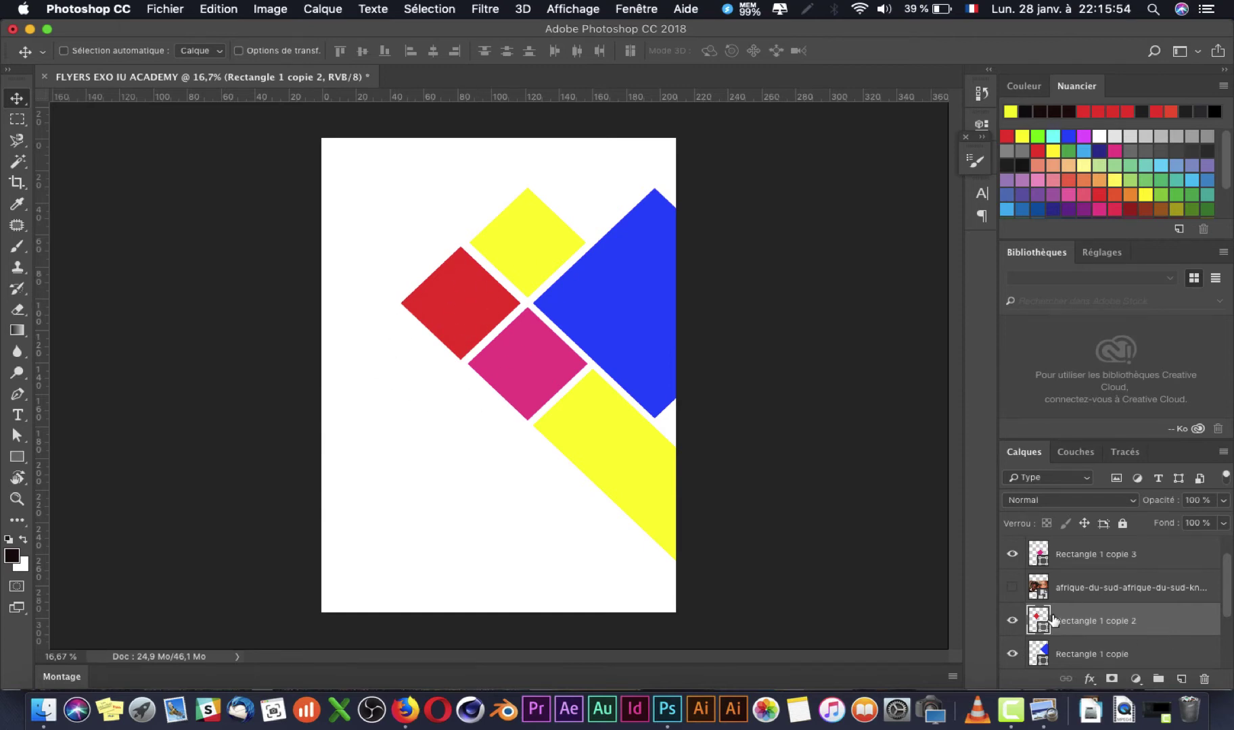
{"action": "left_click", "coordinate": [1011, 621]}
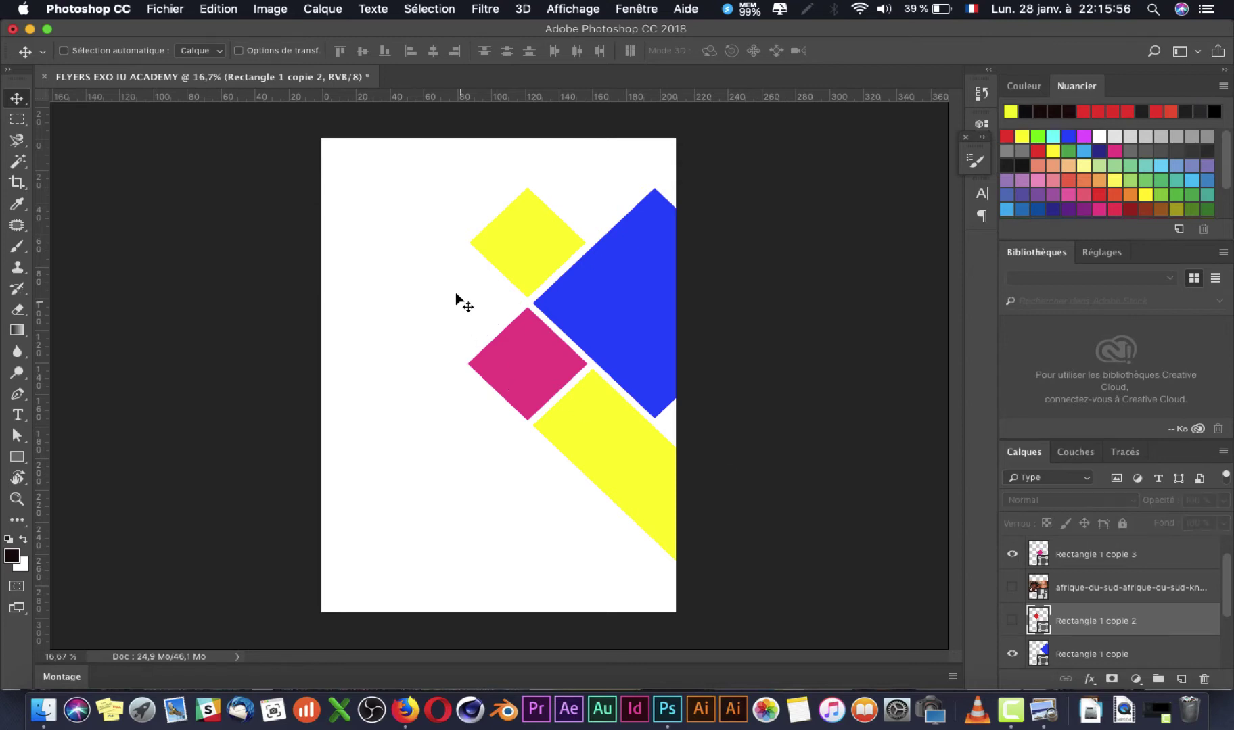
{"action": "left_click", "coordinate": [1012, 621]}
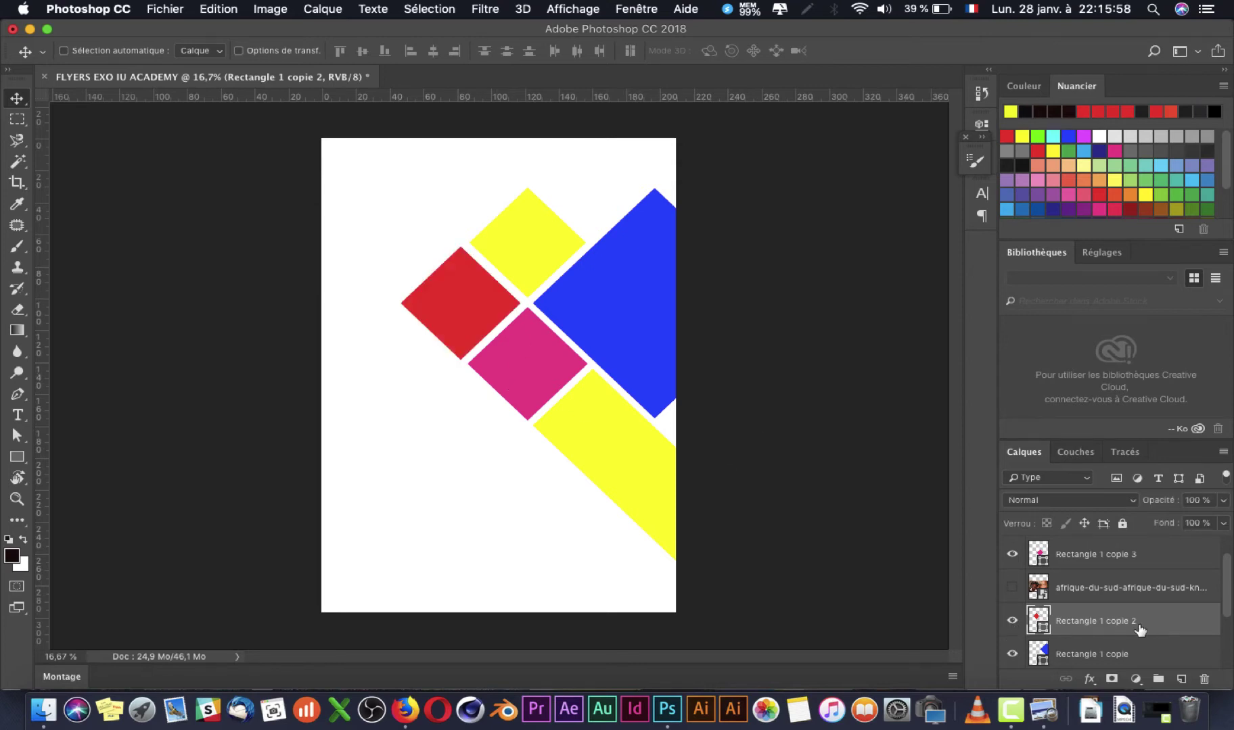
{"action": "left_click", "coordinate": [1010, 589]}
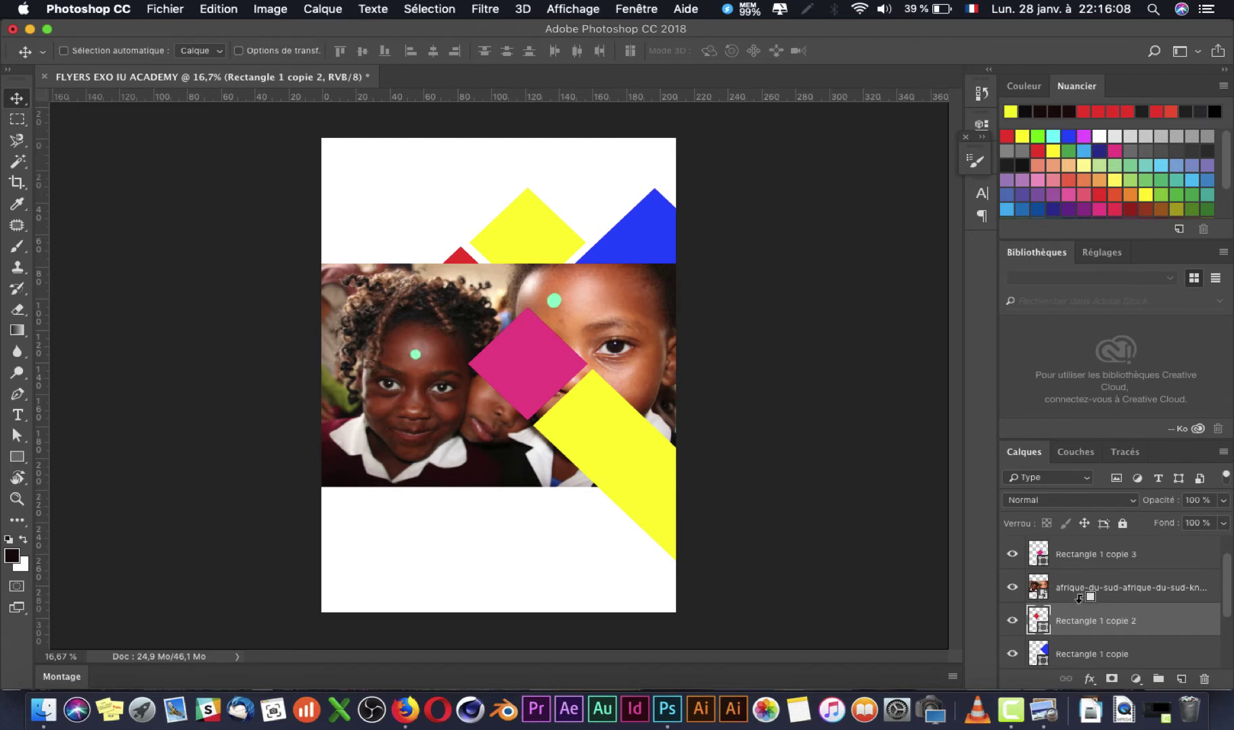
{"action": "left_click", "coordinate": [897, 709]}
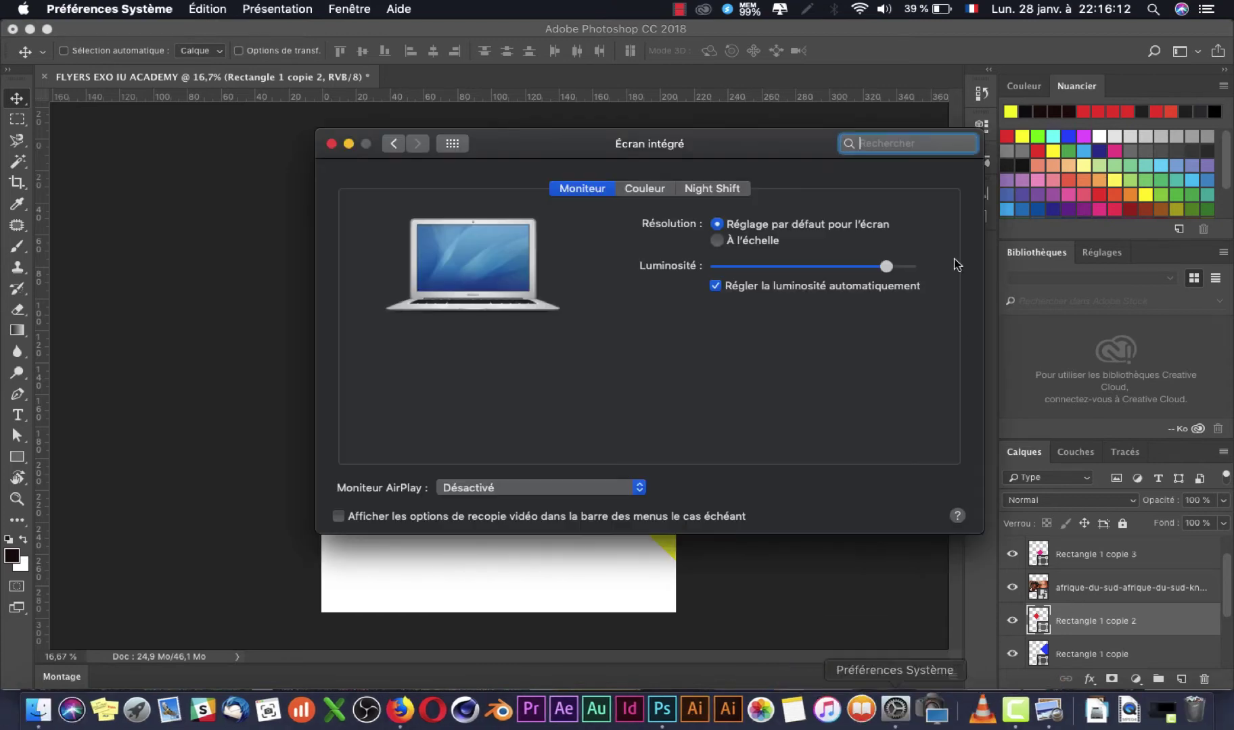
Step: Close the display settings and clip the children photo into the red diamond
{"action": "left_click", "coordinate": [331, 144]}
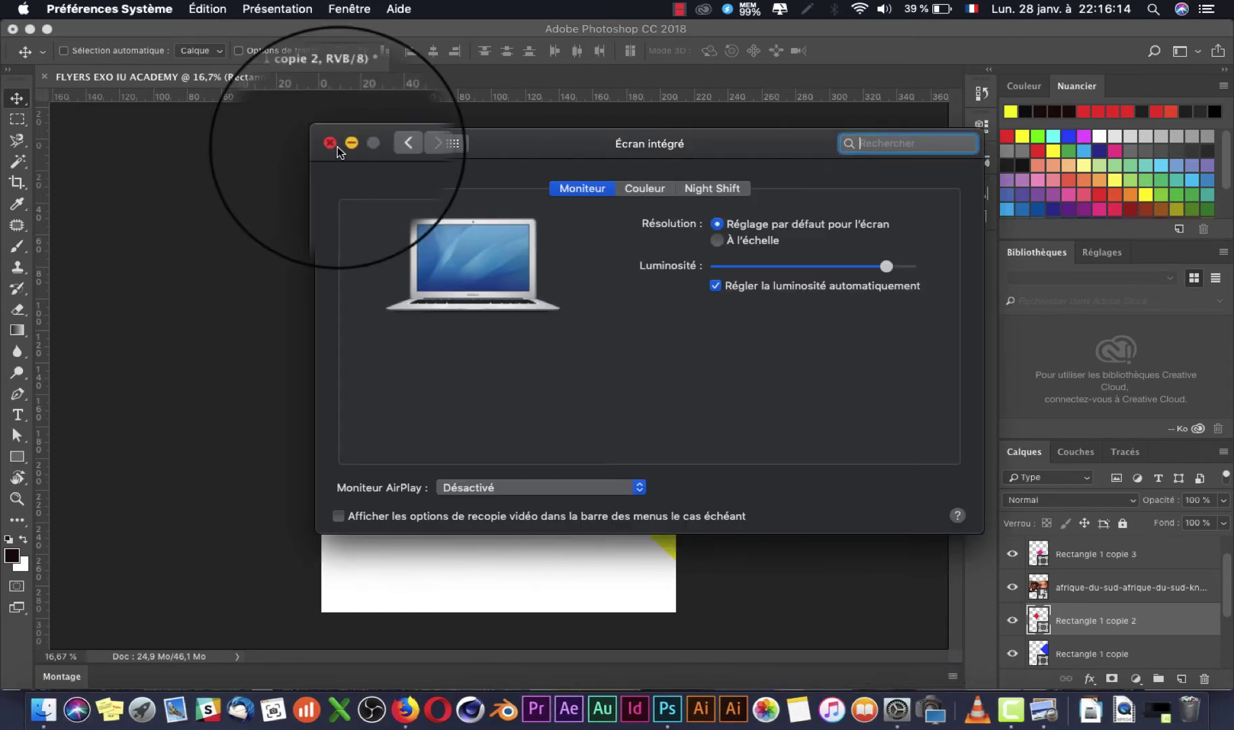
{"action": "left_click_drag", "start_coordinate": [1100, 600], "coordinate": [1099, 601]}
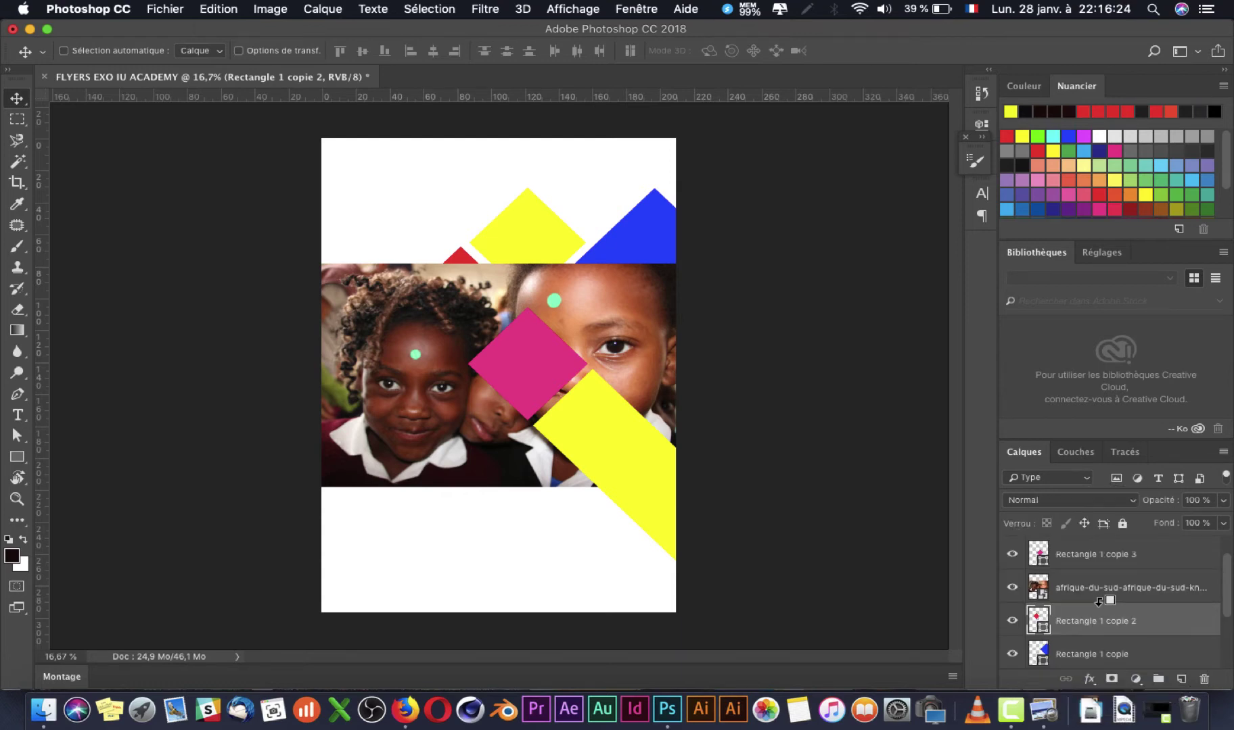
{"action": "left_click", "coordinate": [1099, 600], "text": "alt"}
Step: Undo an accidental diamond move and shift the schoolchildren photo up so a face shows
{"action": "left_click_drag", "start_coordinate": [471, 315], "coordinate": [465, 265]}
{"action": "key", "text": "super+z"}
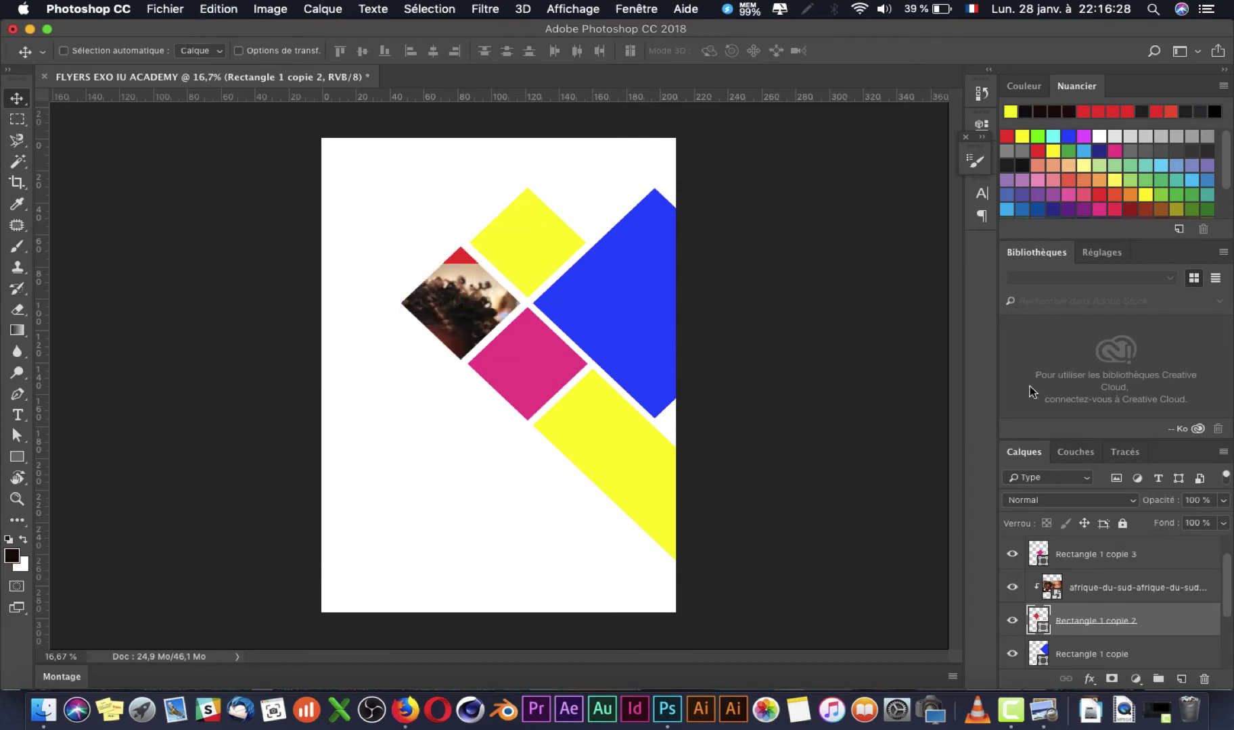
{"action": "left_click", "coordinate": [1089, 594]}
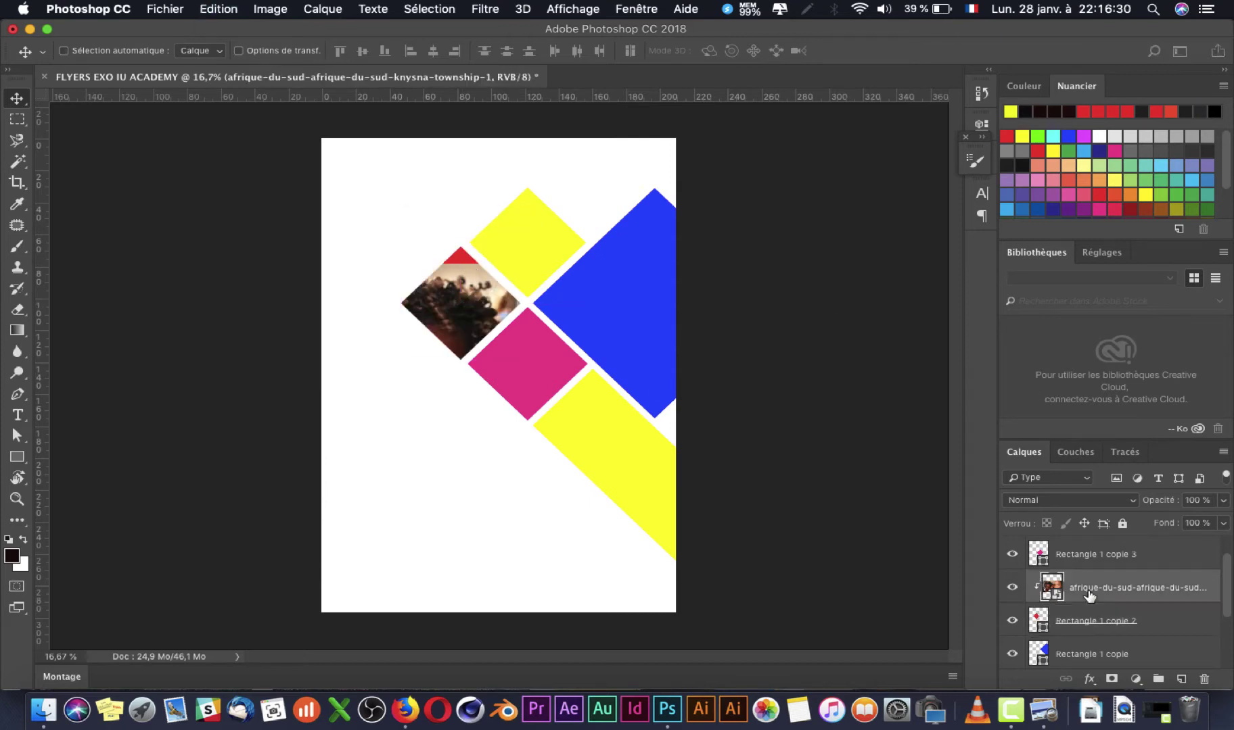
{"action": "left_click_drag", "start_coordinate": [452, 295], "coordinate": [459, 242]}
Step: Scale the photo to about 16% and position it so a child's face fills the left diamond
{"action": "key", "text": "super+t"}
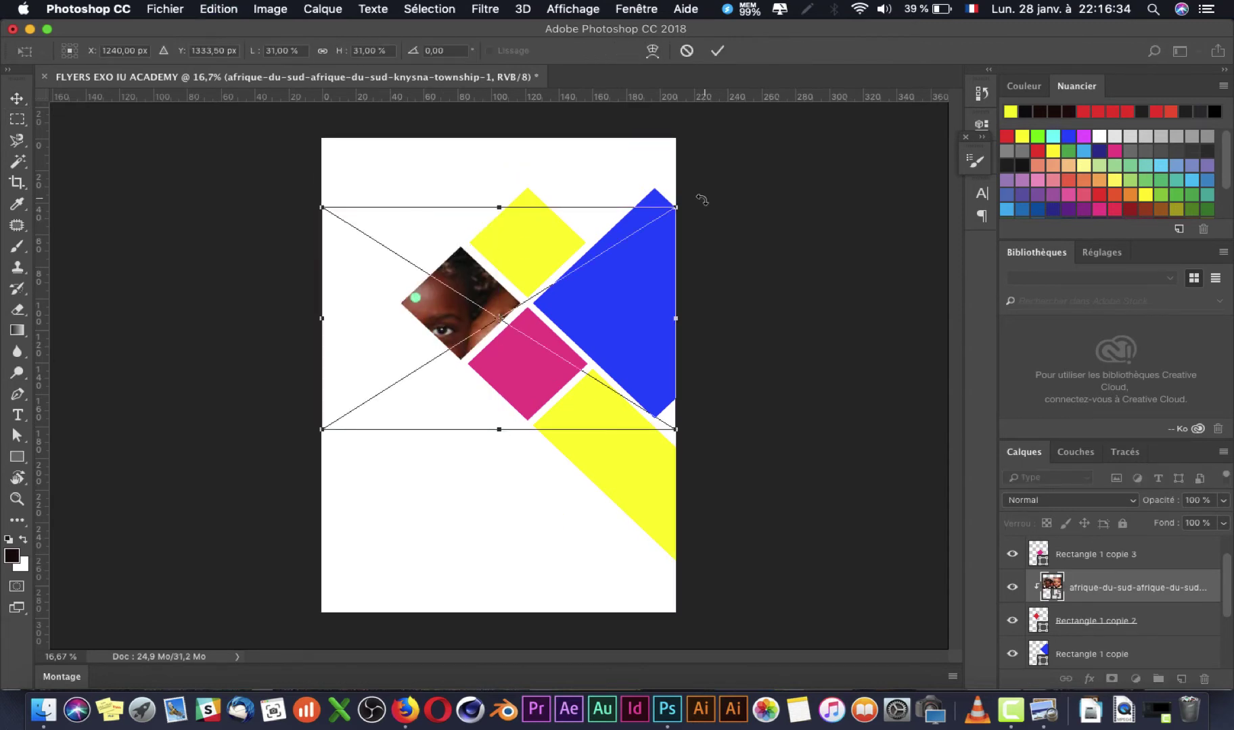
{"action": "left_click_drag", "start_coordinate": [673, 207], "coordinate": [586, 263]}
{"action": "left_click_drag", "start_coordinate": [457, 285], "coordinate": [428, 271]}
{"action": "left_click_drag", "start_coordinate": [558, 242], "coordinate": [564, 239]}
{"action": "left_click_drag", "start_coordinate": [455, 316], "coordinate": [480, 312]}
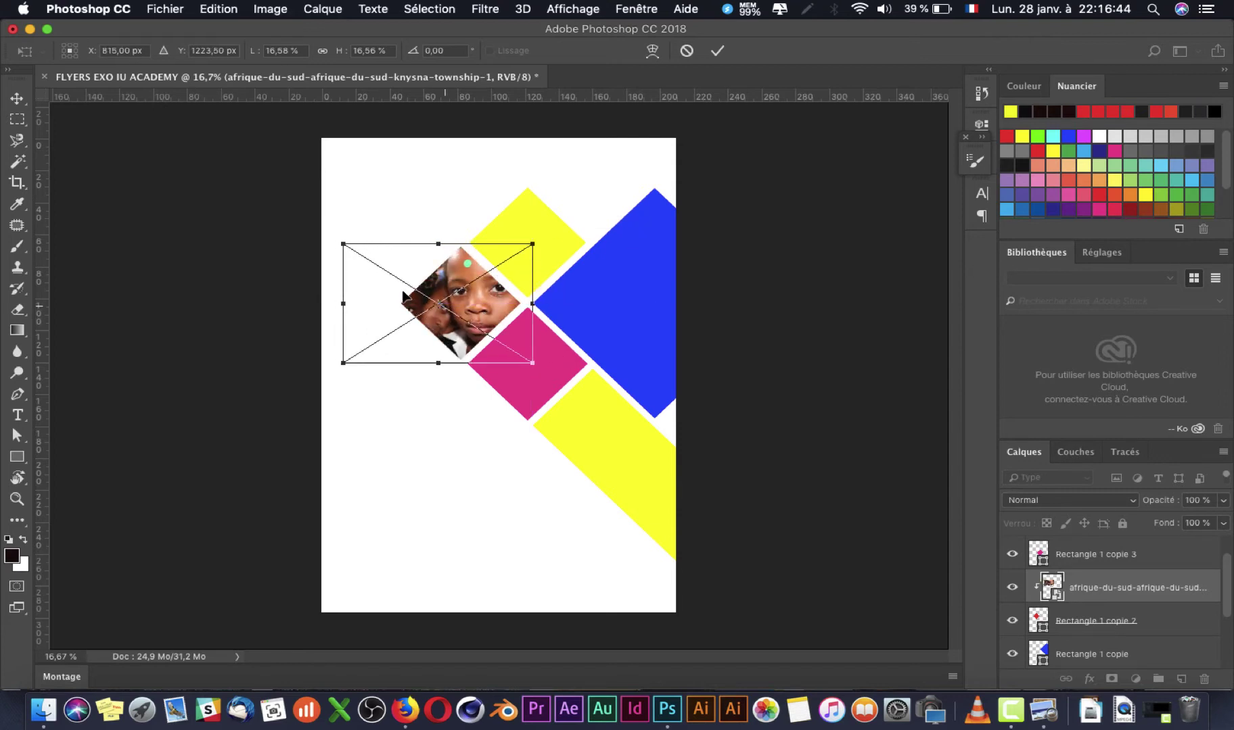
{"action": "left_click_drag", "start_coordinate": [336, 241], "coordinate": [339, 242]}
{"action": "key", "text": "Return"}
{"action": "key", "text": "super"}
{"action": "key", "text": "super"}
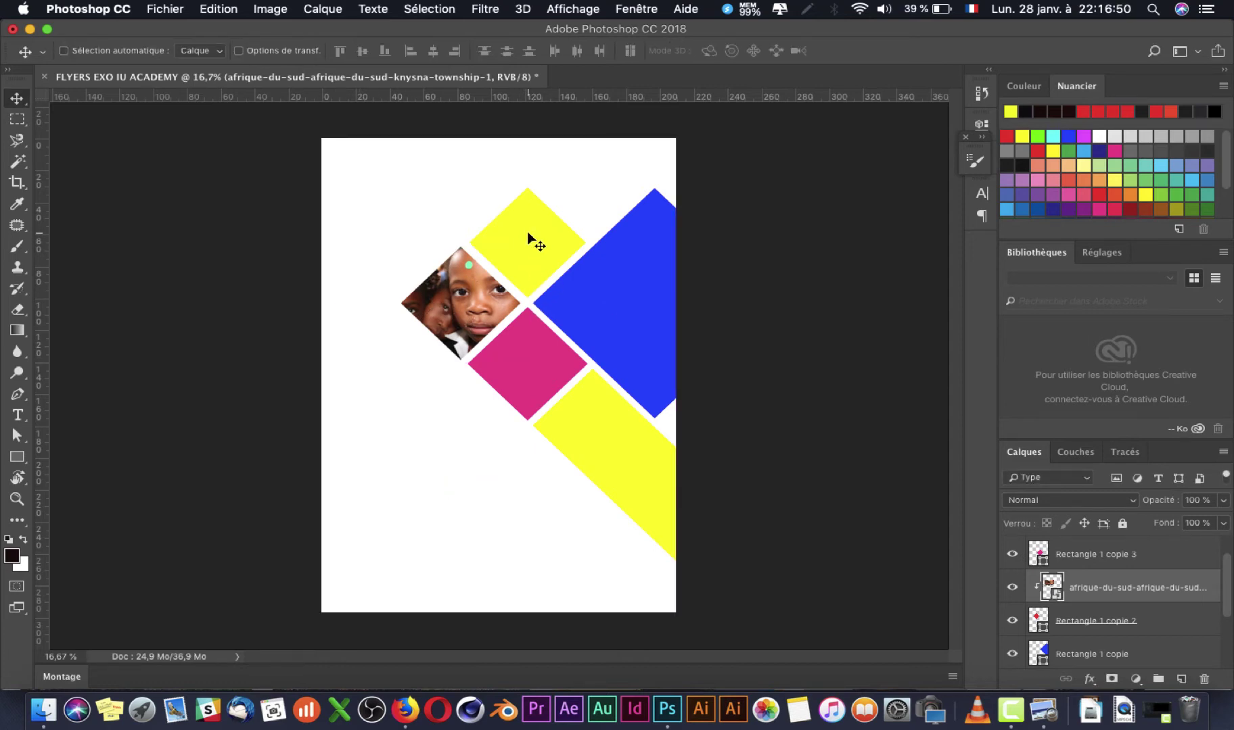
Step: Select Rectangle 1 copie 2, shrink the photo-filled diamond slightly and nudge it left and down
{"action": "right_click", "coordinate": [477, 322]}
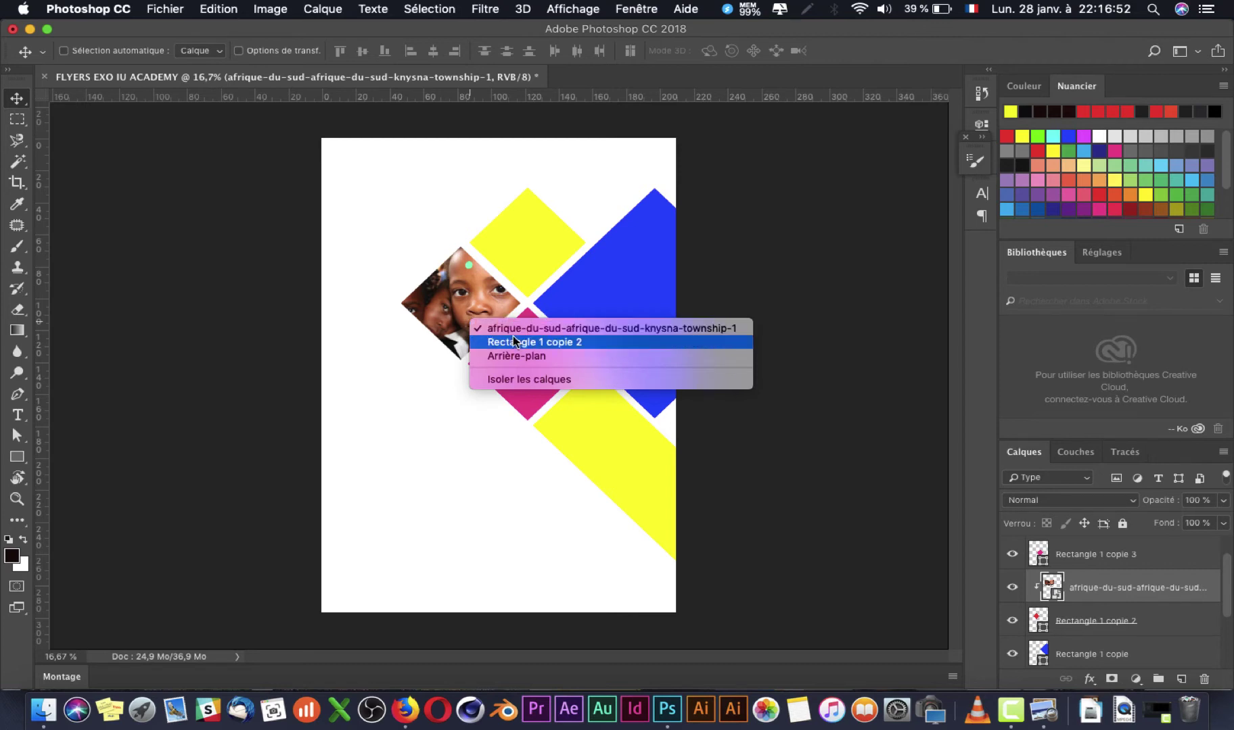
{"action": "left_click", "coordinate": [514, 341]}
{"action": "key", "text": "super+t"}
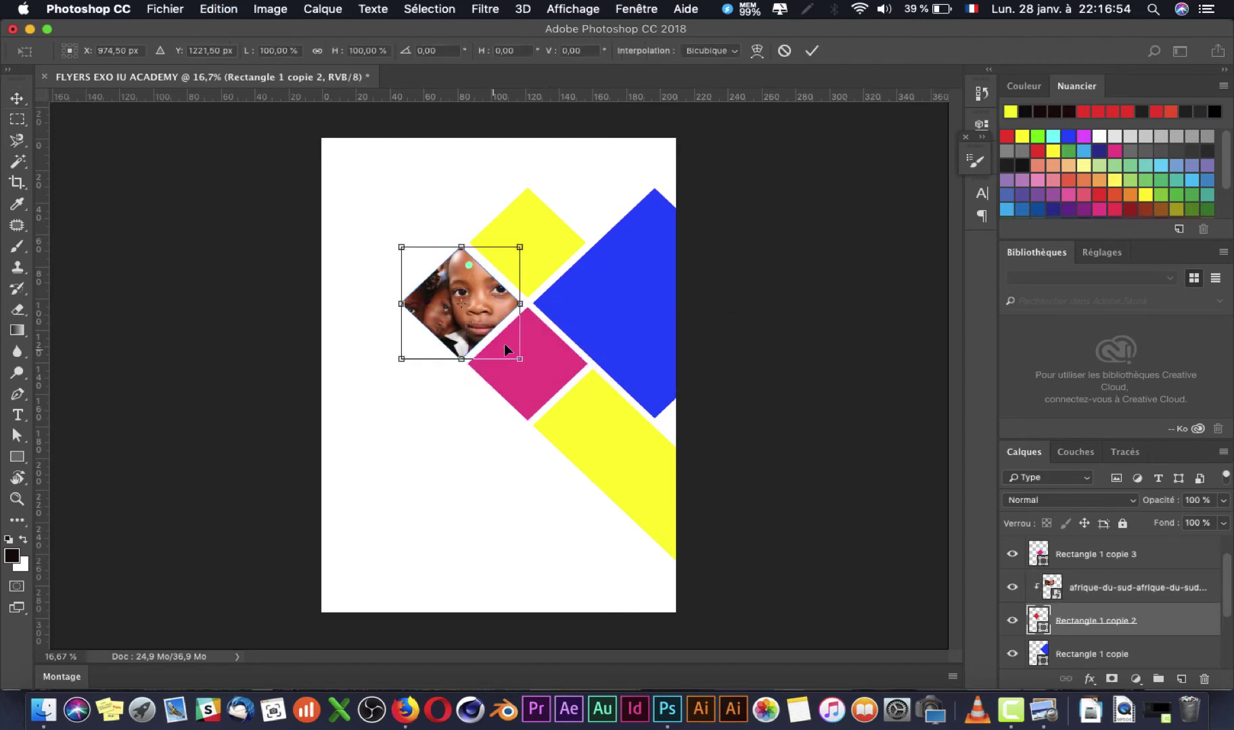
{"action": "scroll", "coordinate": [464, 347], "scroll_direction": "up", "scroll_amount": 5}
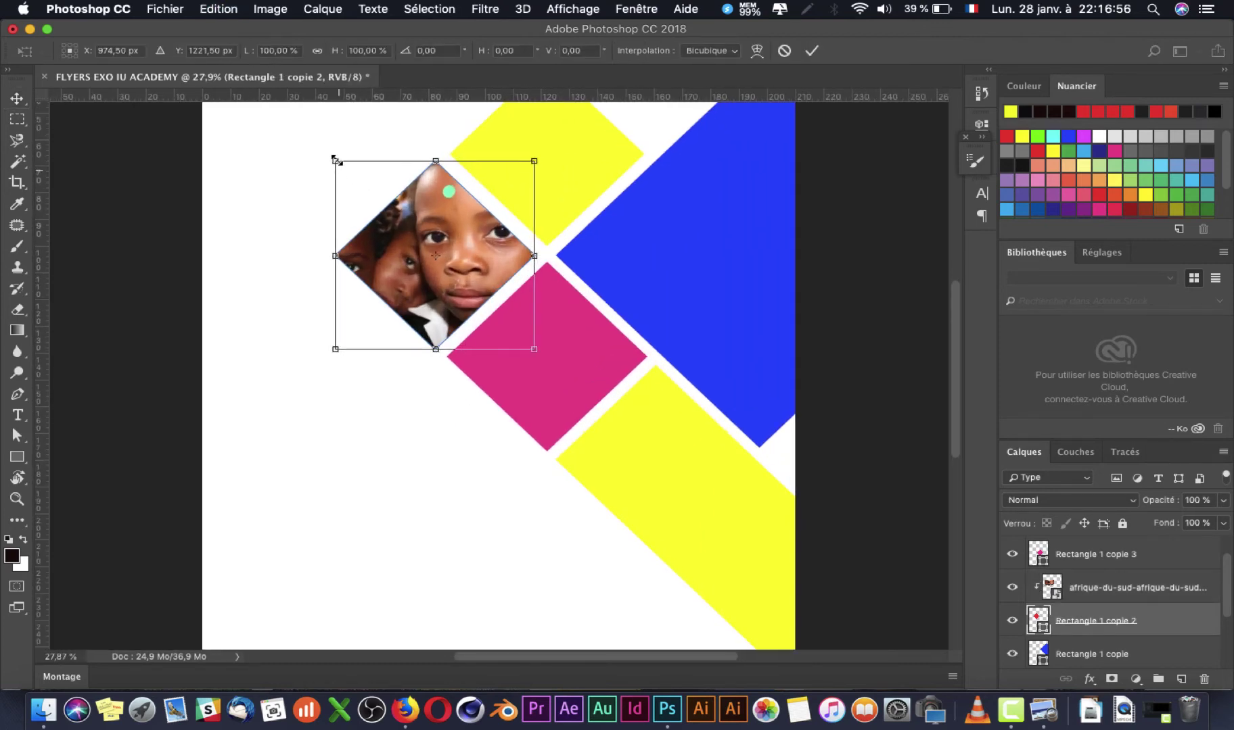
{"action": "left_click_drag", "start_coordinate": [331, 154], "coordinate": [338, 166]}
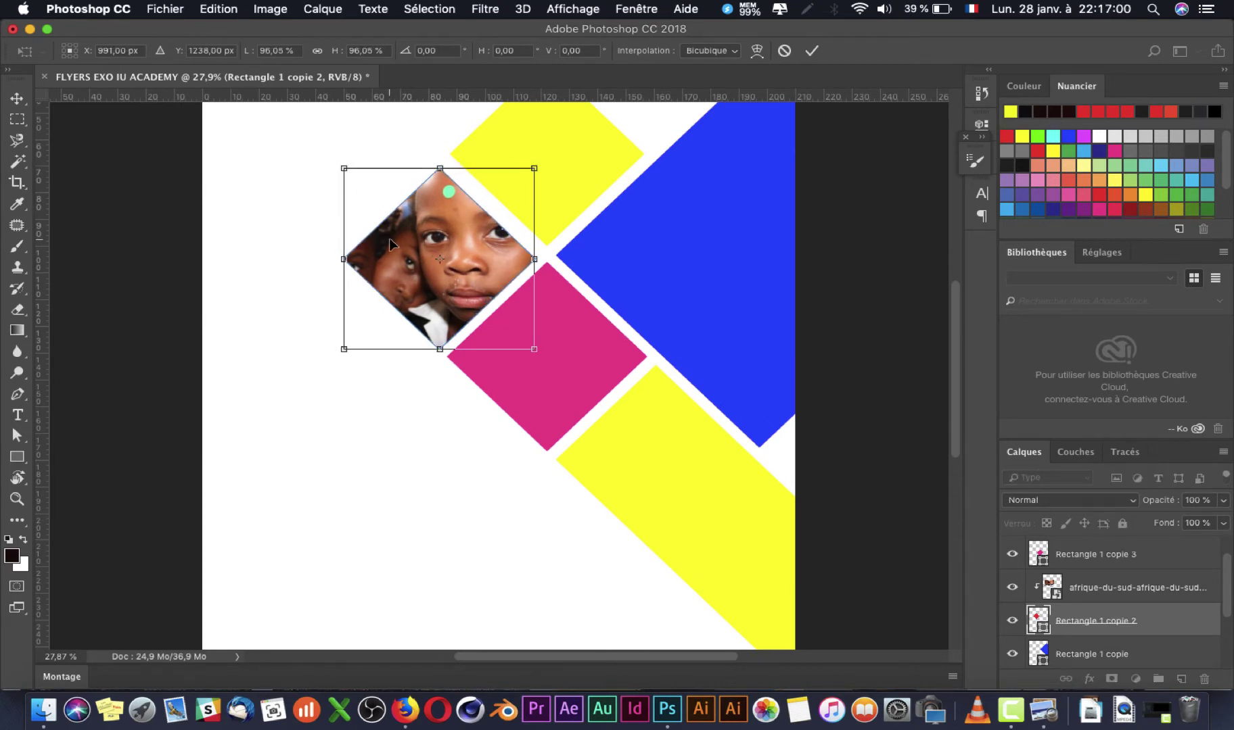
{"action": "left_click_drag", "start_coordinate": [392, 235], "coordinate": [392, 234]}
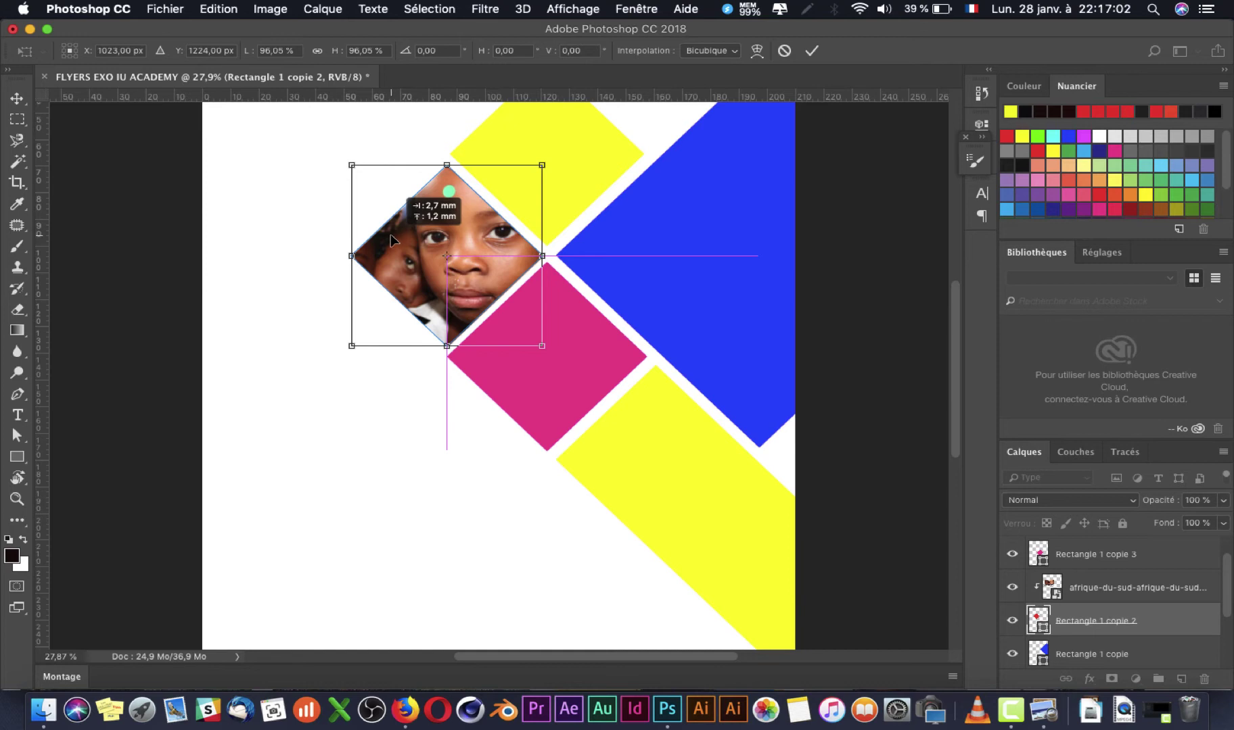
{"action": "key", "text": "Left"}
{"action": "key", "text": "Left"}
{"action": "key", "text": "Left"}
{"action": "key", "text": "Down"}
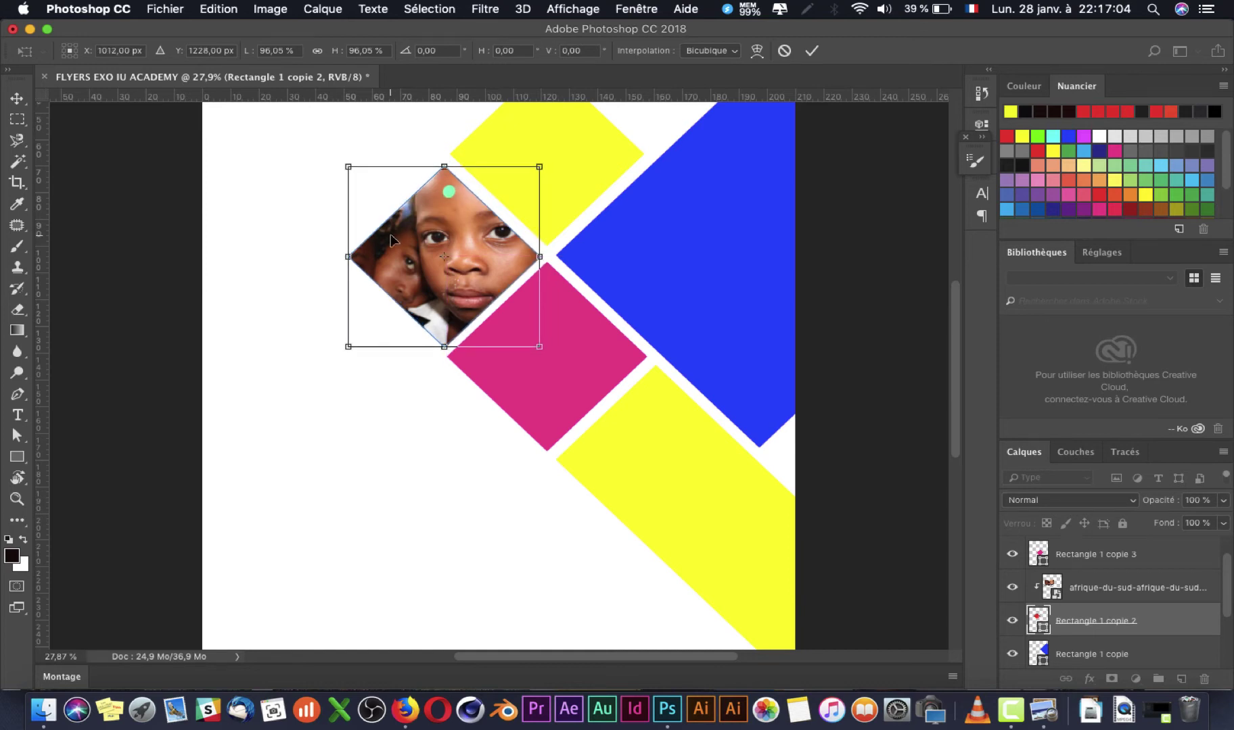
Step: Fine-tune the diamond to about 97.7%, commit it, and zoom out to the whole page
{"action": "left_click_drag", "start_coordinate": [345, 348], "coordinate": [342, 350]}
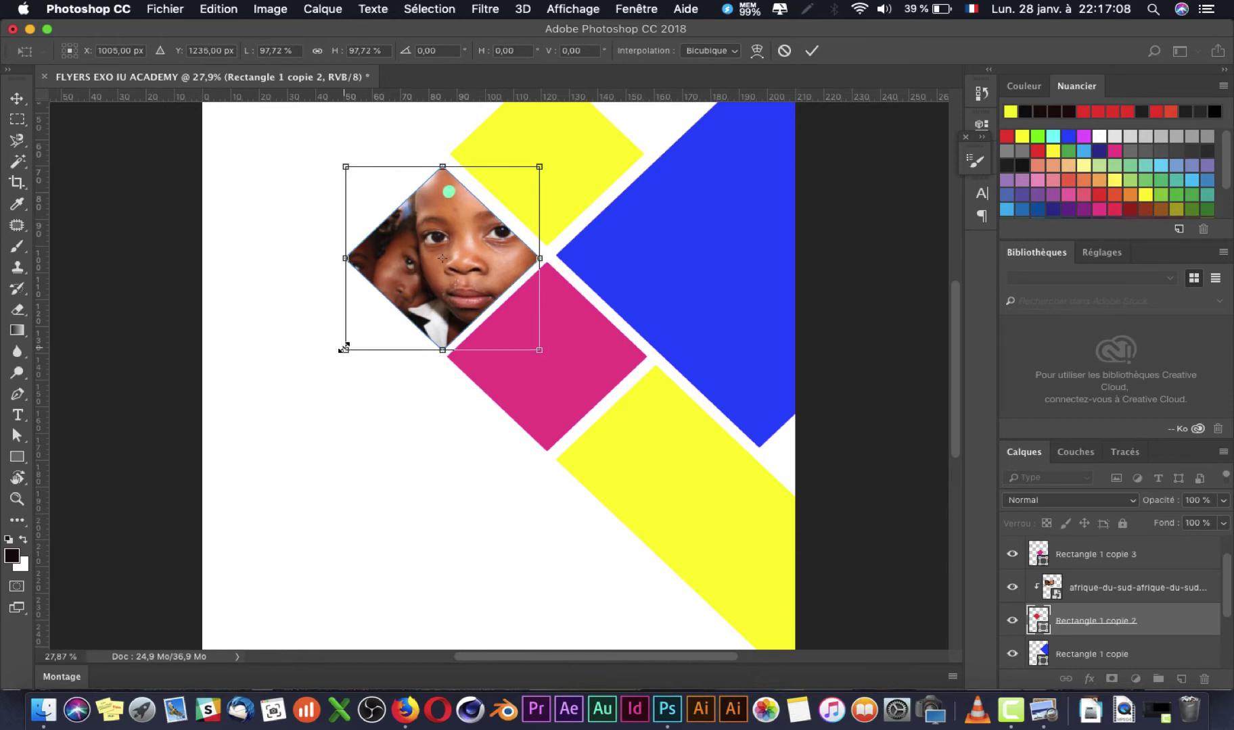
{"action": "key", "text": "Left"}
{"action": "key", "text": "Left"}
{"action": "key", "text": "Left"}
{"action": "key", "text": "Up"}
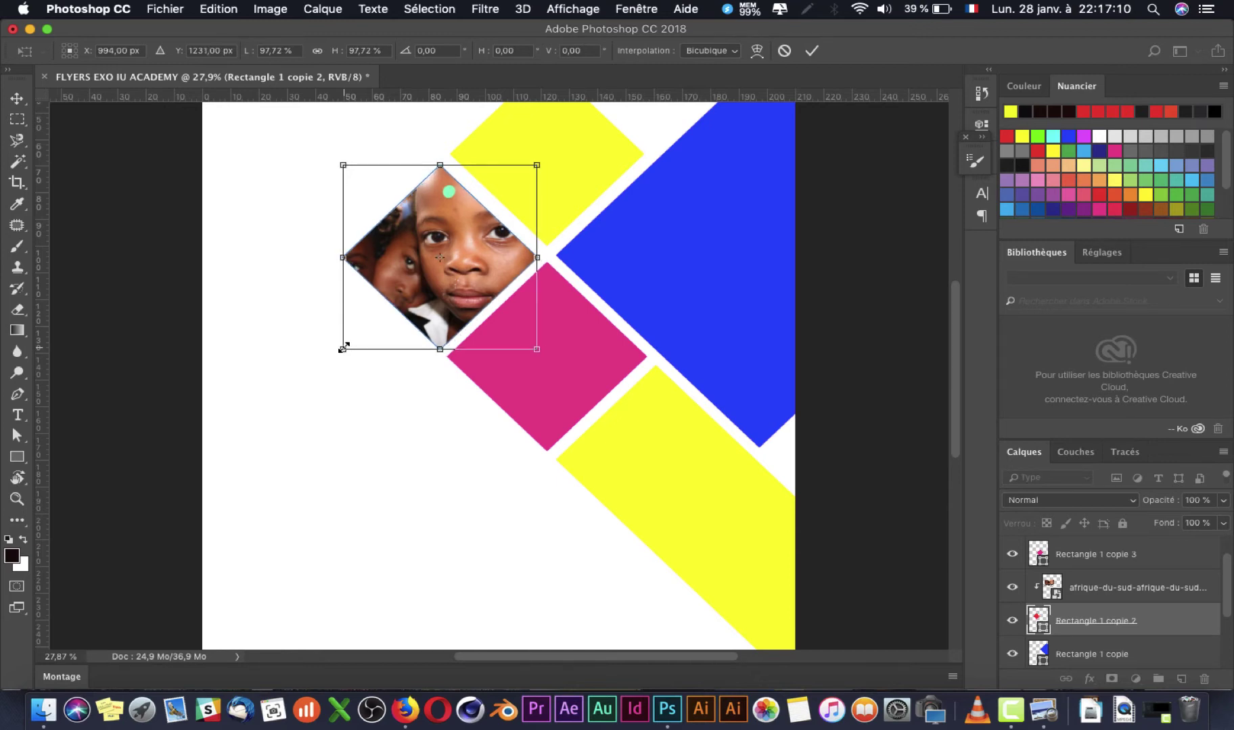
{"action": "key", "text": "Return"}
{"action": "key", "text": "super+minus"}
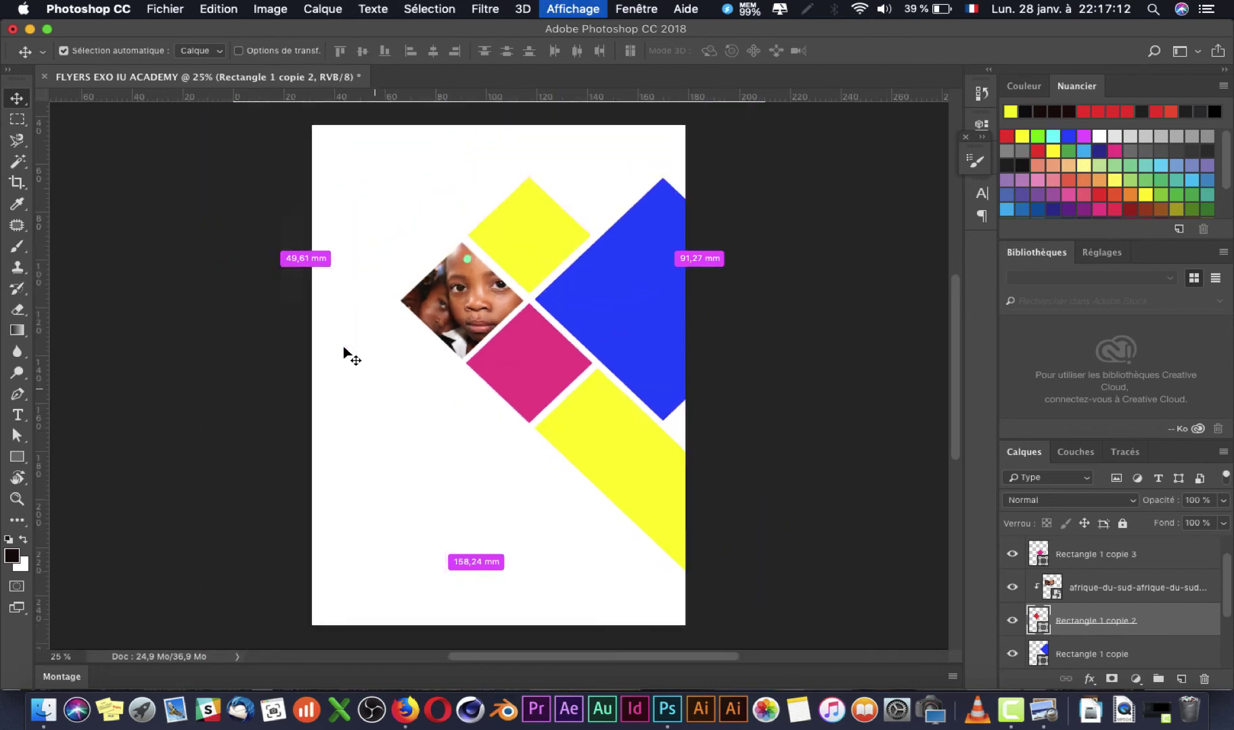
Step: Select the upper yellow diamond's layer and place the 19_0K6A9797 crowd photo at the page top
{"action": "right_click", "coordinate": [551, 257]}
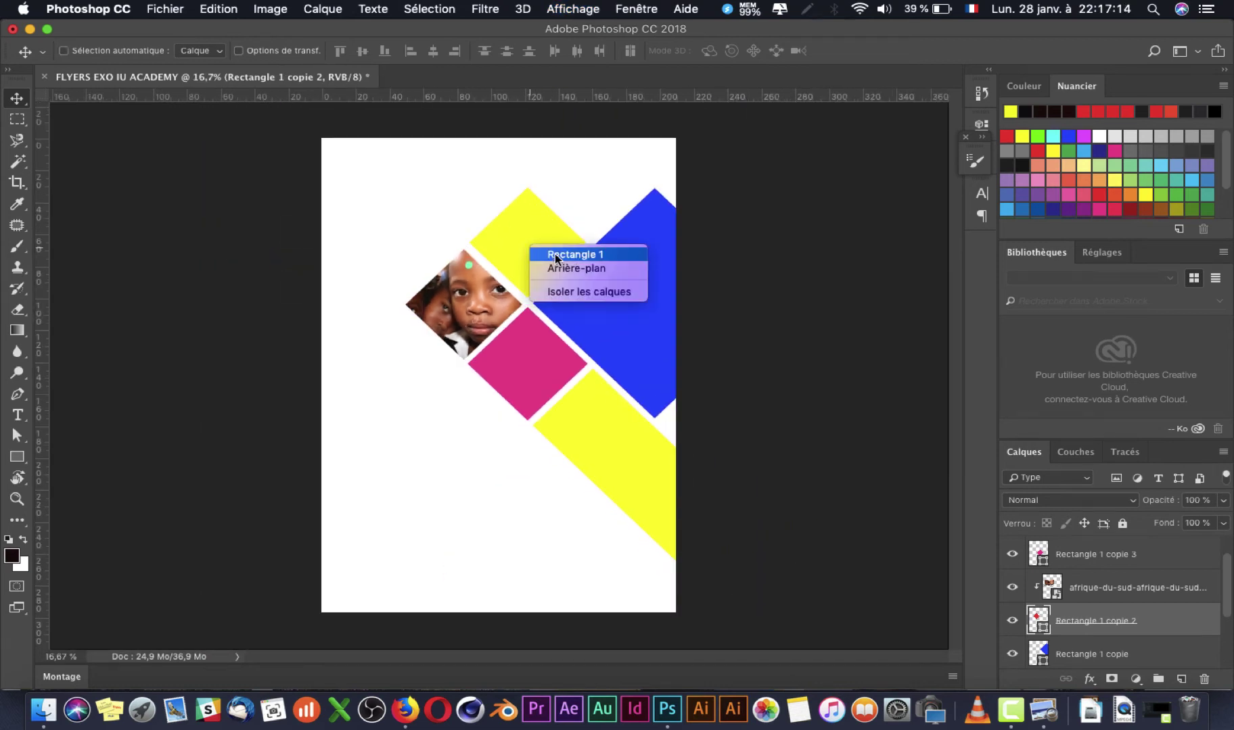
{"action": "left_click", "coordinate": [553, 252]}
{"action": "key", "text": "super+Tab"}
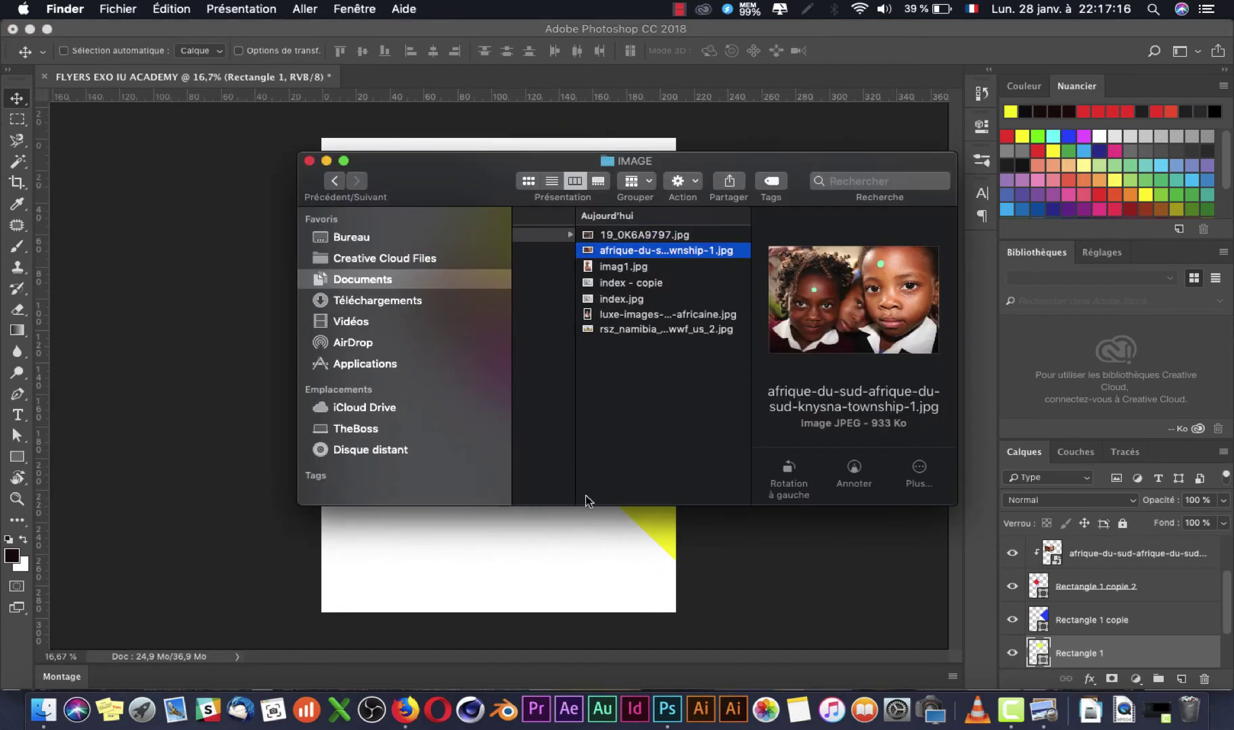
{"action": "left_click", "coordinate": [646, 235]}
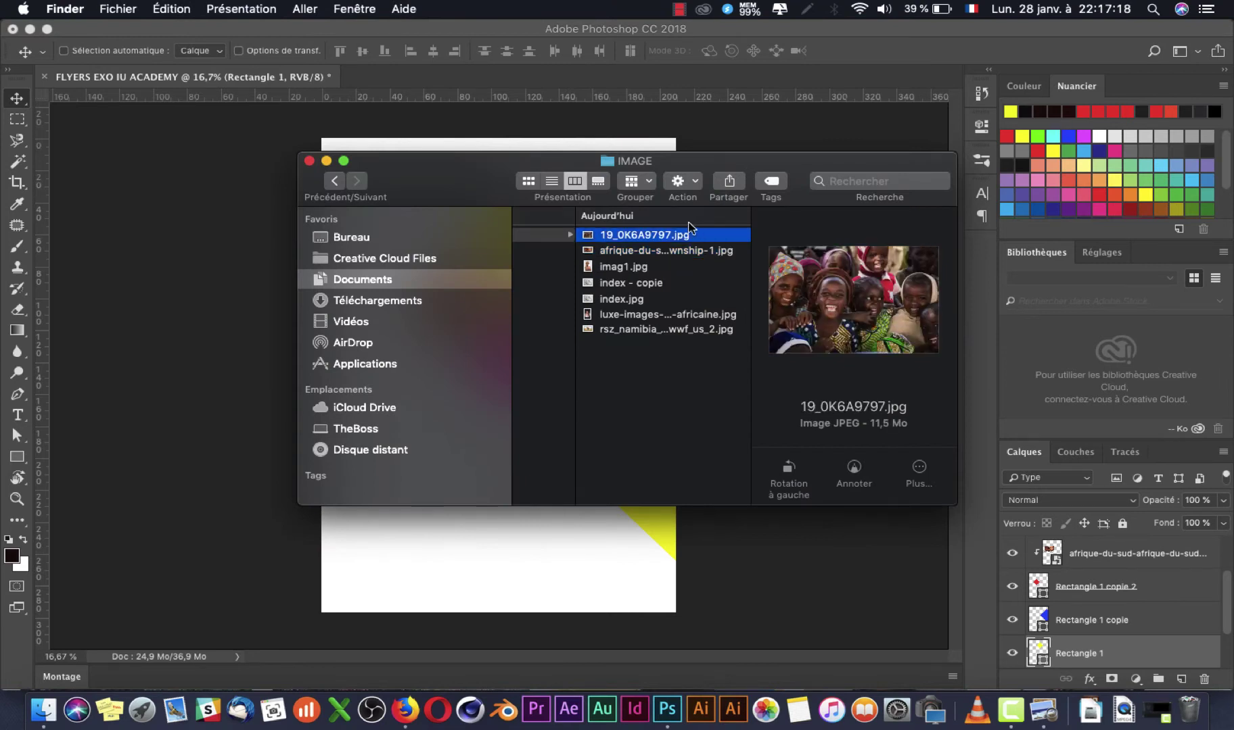
{"action": "left_click_drag", "start_coordinate": [654, 242], "coordinate": [564, 575]}
{"action": "left_click_drag", "start_coordinate": [565, 469], "coordinate": [567, 345]}
{"action": "key", "text": "Return"}
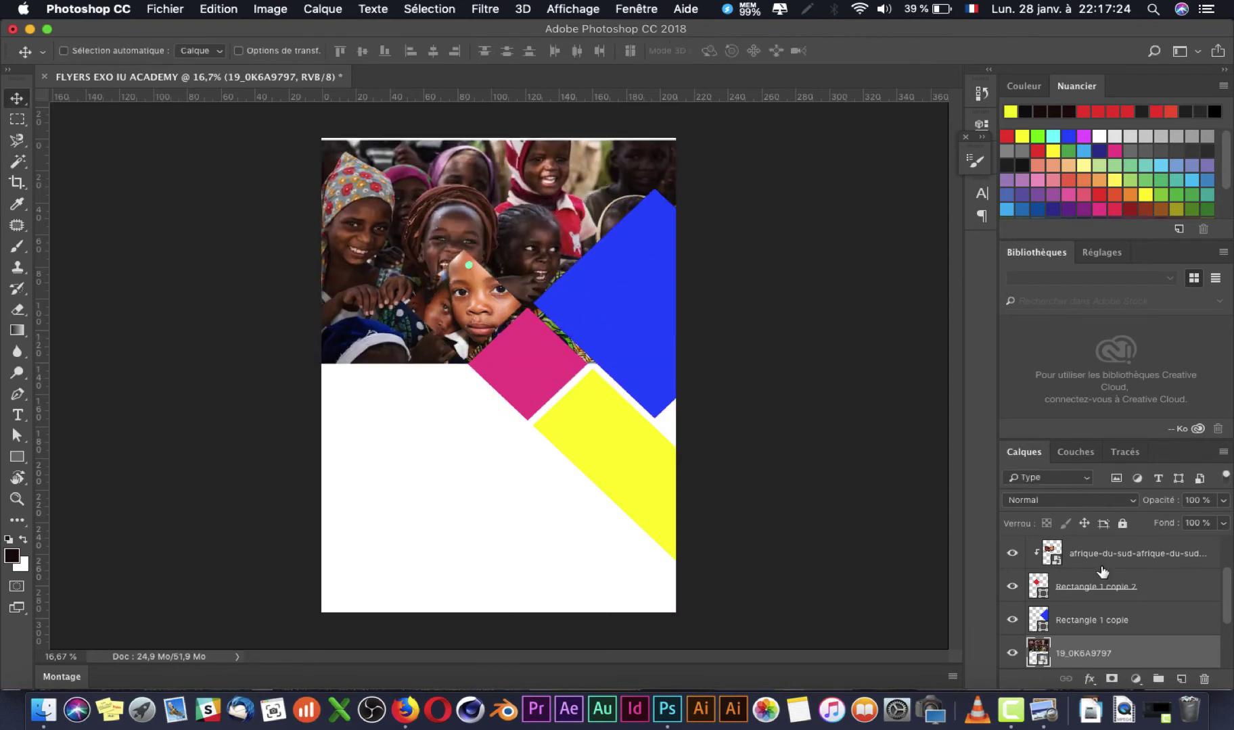
Step: Clip the crowd photo into the yellow diamond and scale it to 20% to fill the top diamond
{"action": "scroll", "coordinate": [1102, 572], "scroll_direction": "down", "scroll_amount": 3}
{"action": "left_click_drag", "start_coordinate": [1110, 568], "coordinate": [1109, 560]}
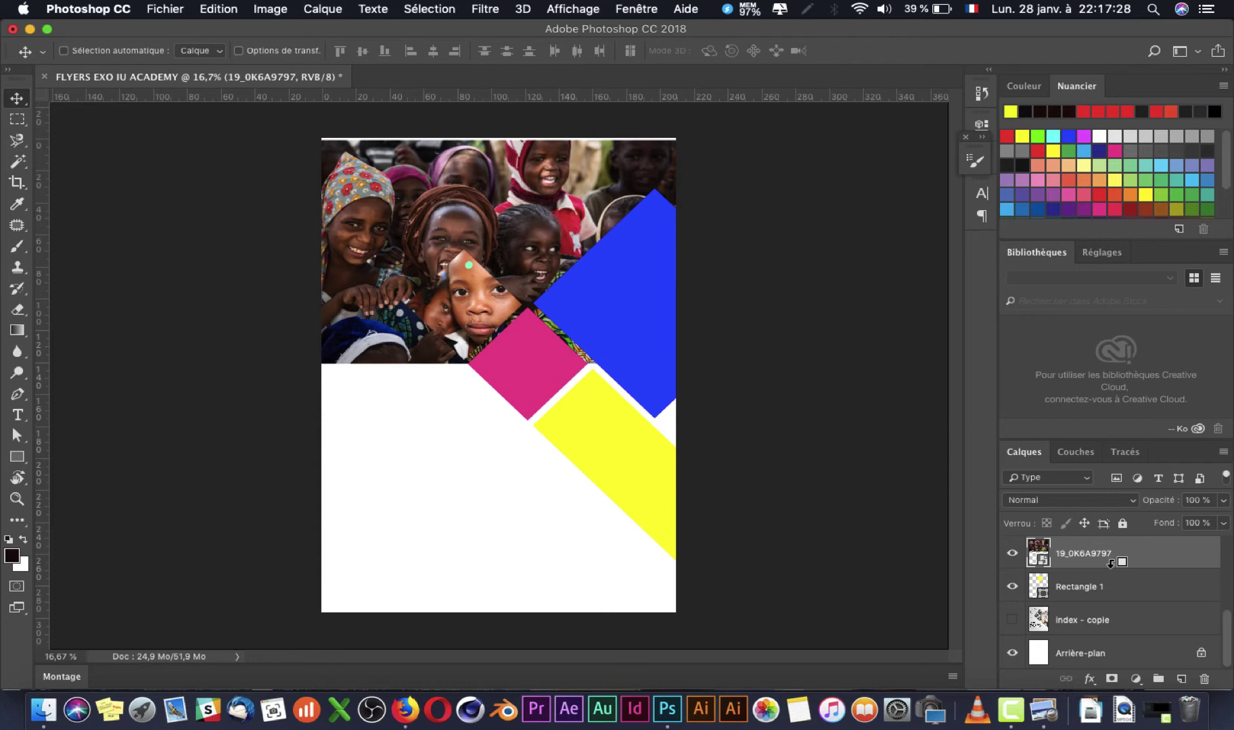
{"action": "left_click", "coordinate": [1110, 563], "text": "alt"}
{"action": "key", "text": "super+t"}
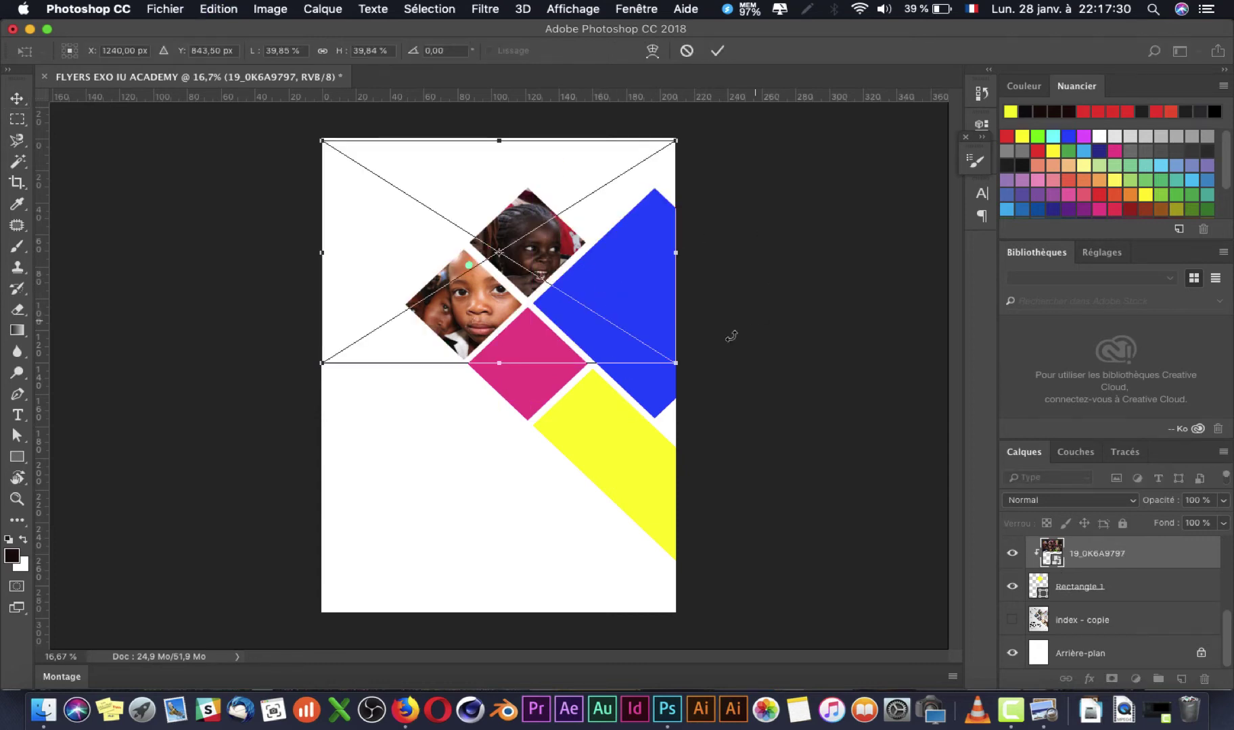
{"action": "left_click_drag", "start_coordinate": [675, 364], "coordinate": [577, 300]}
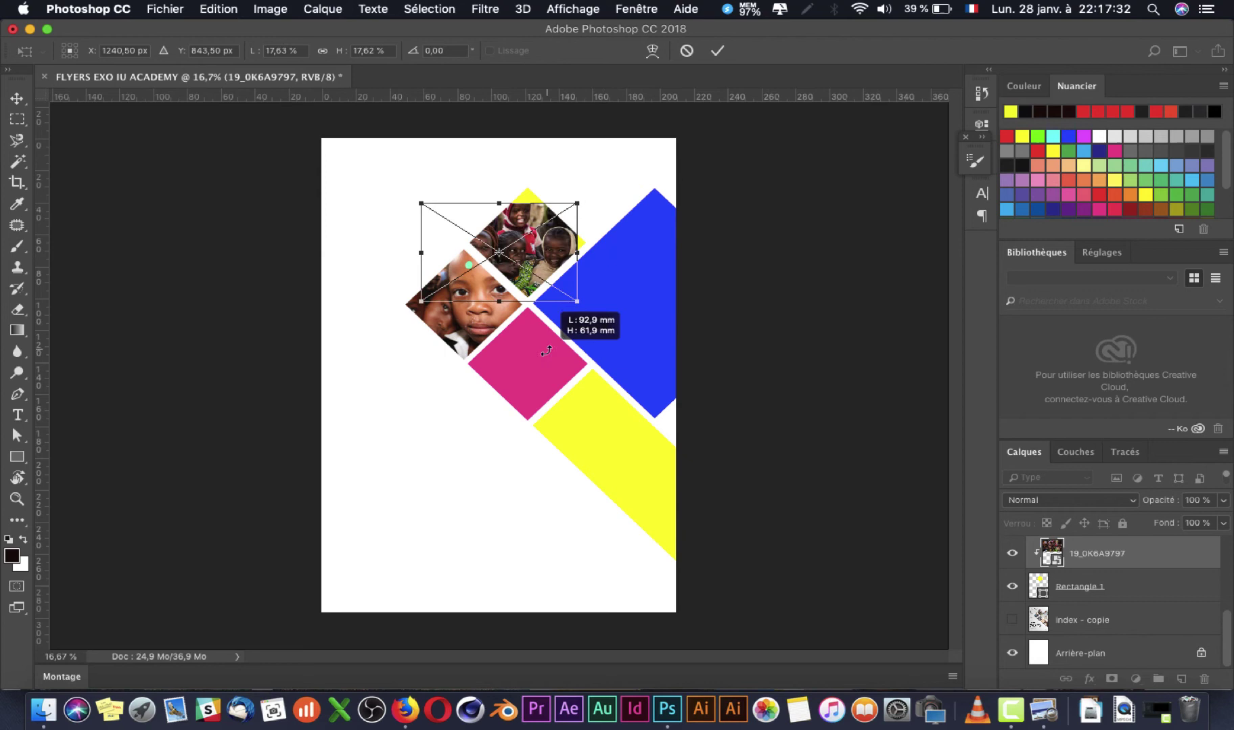
{"action": "left_click_drag", "start_coordinate": [539, 249], "coordinate": [569, 235]}
{"action": "left_click_drag", "start_coordinate": [602, 282], "coordinate": [627, 300]}
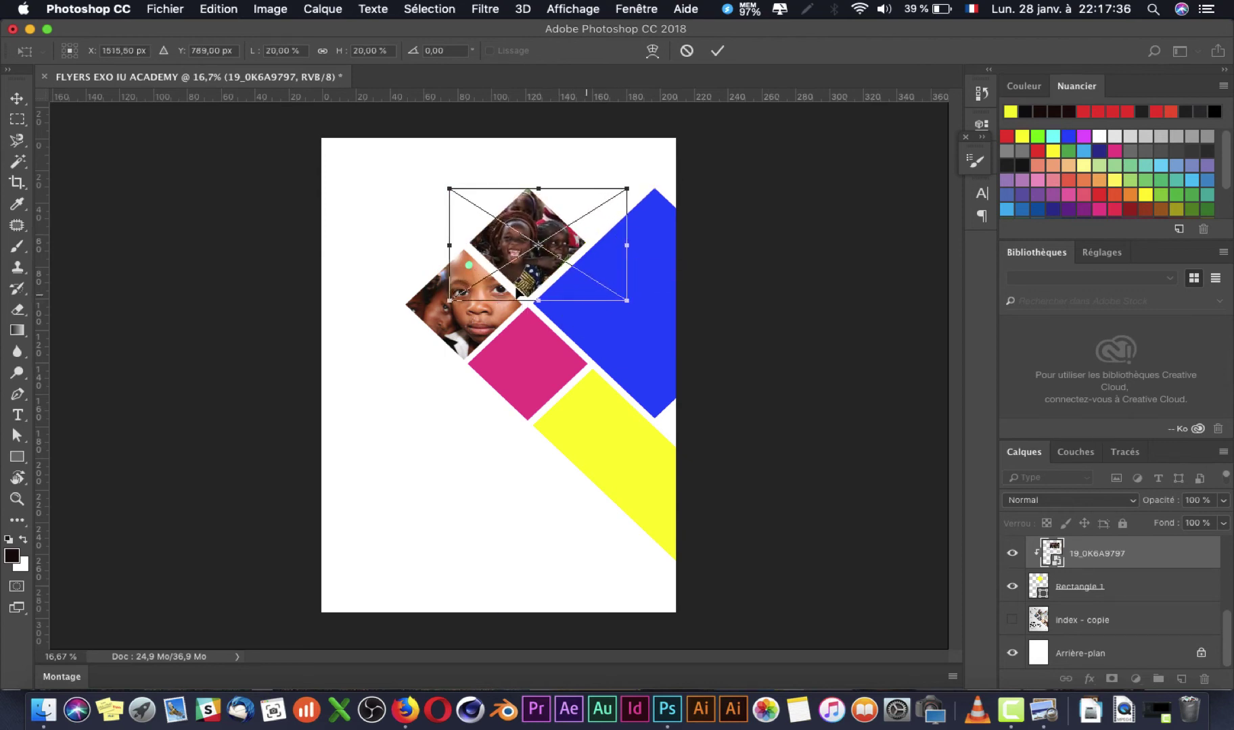
{"action": "key", "text": "Return"}
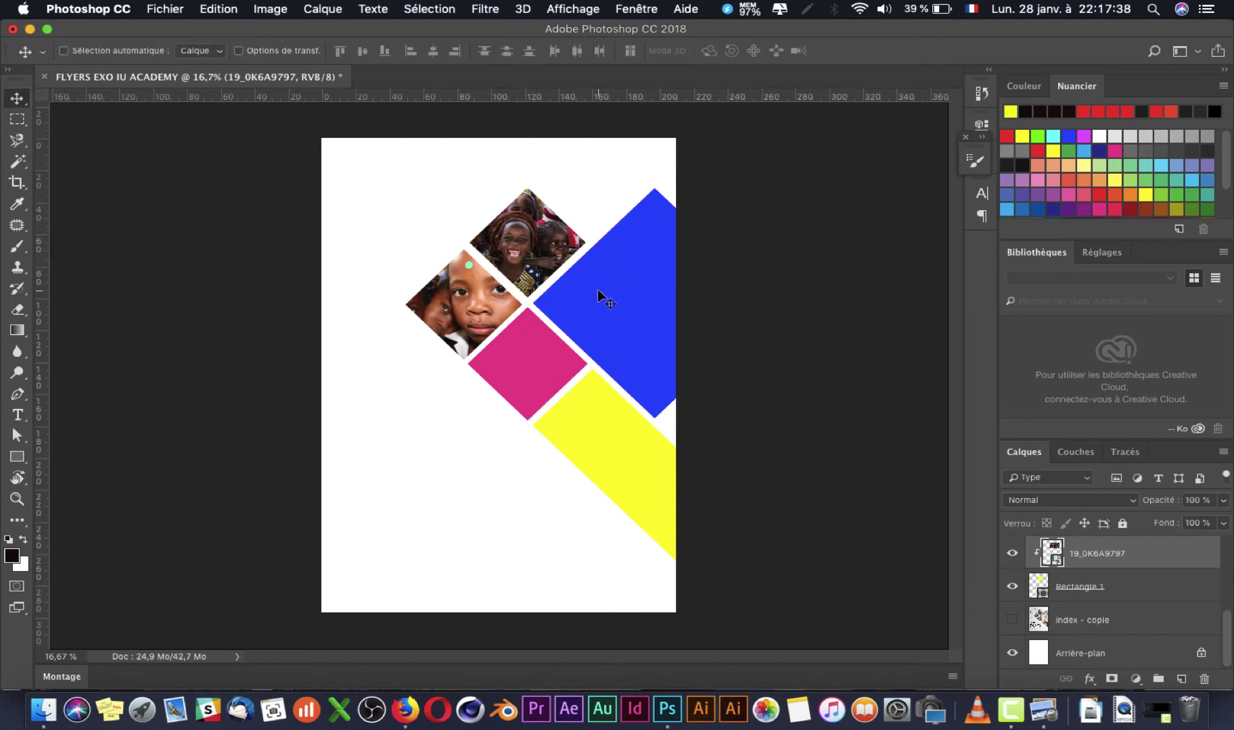
Step: Make the blue diamond layer active and return to the IMAGE folder
{"action": "right_click", "coordinate": [598, 293]}
{"action": "left_click", "coordinate": [639, 301]}
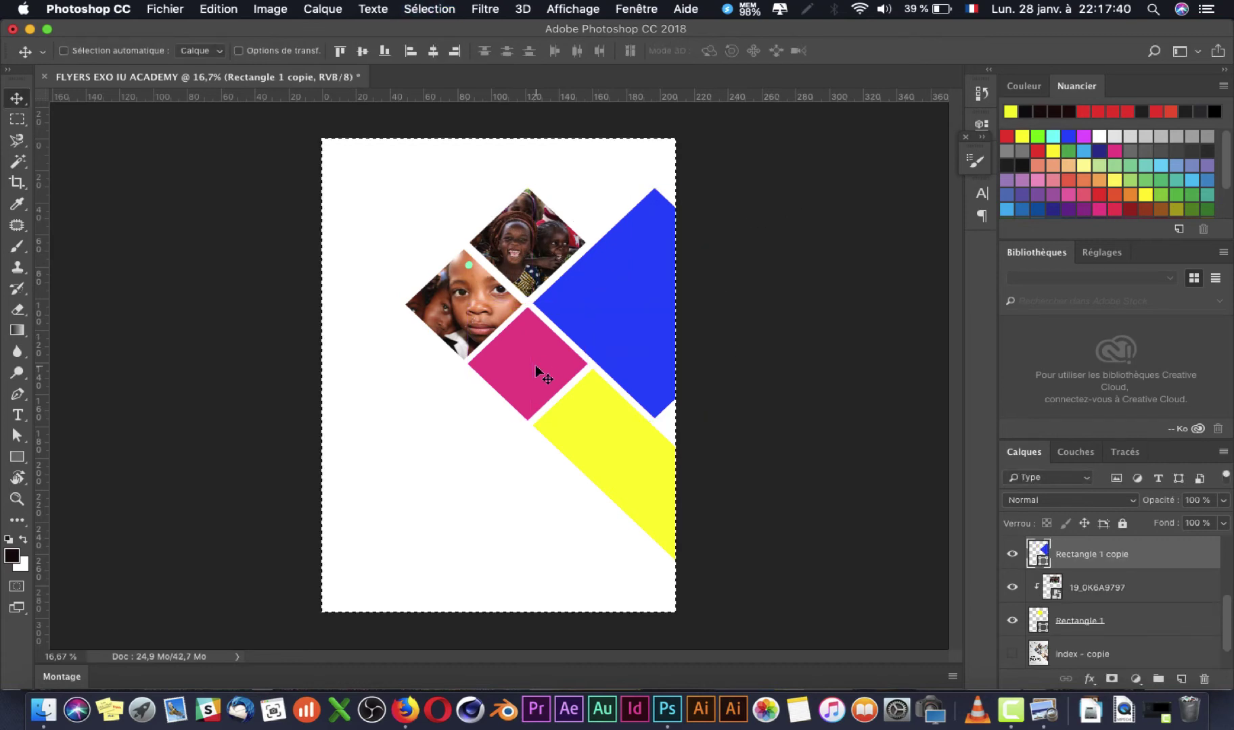
{"action": "key", "text": "super+Tab"}
{"action": "key", "text": "super+Tab"}
{"action": "key", "text": "super+Tab"}
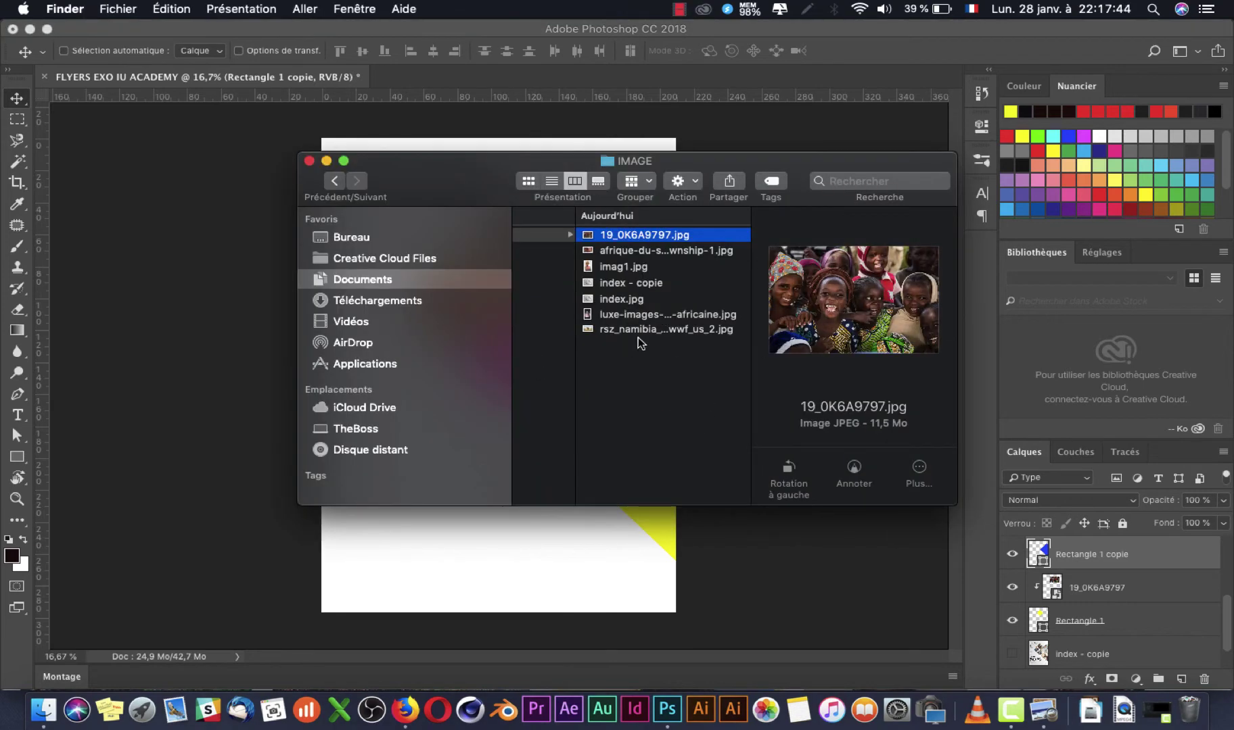
Step: Place the rsz_namibia elephant photo over the blue diamond and clip it in
{"action": "left_click", "coordinate": [675, 335]}
{"action": "left_click", "coordinate": [558, 558]}
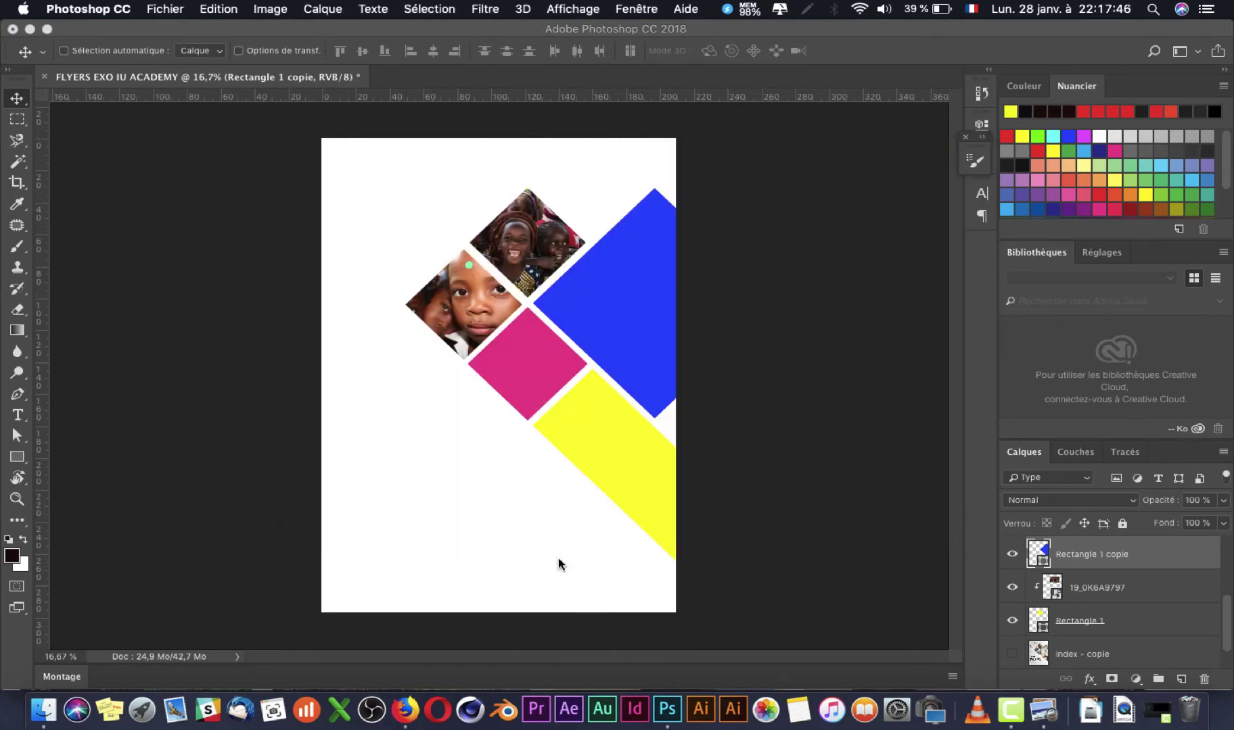
{"action": "left_click_drag", "start_coordinate": [559, 564], "coordinate": [604, 423]}
{"action": "left_click_drag", "start_coordinate": [589, 369], "coordinate": [724, 314]}
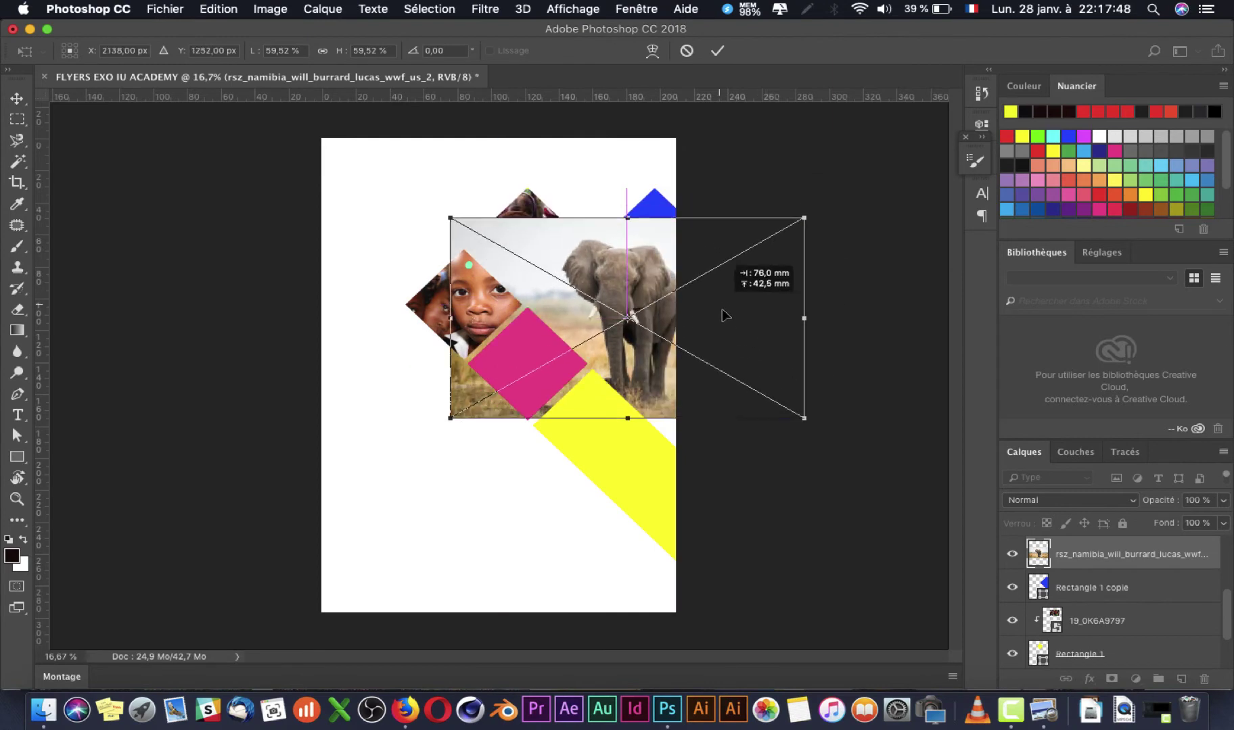
{"action": "left_click_drag", "start_coordinate": [798, 215], "coordinate": [857, 177]}
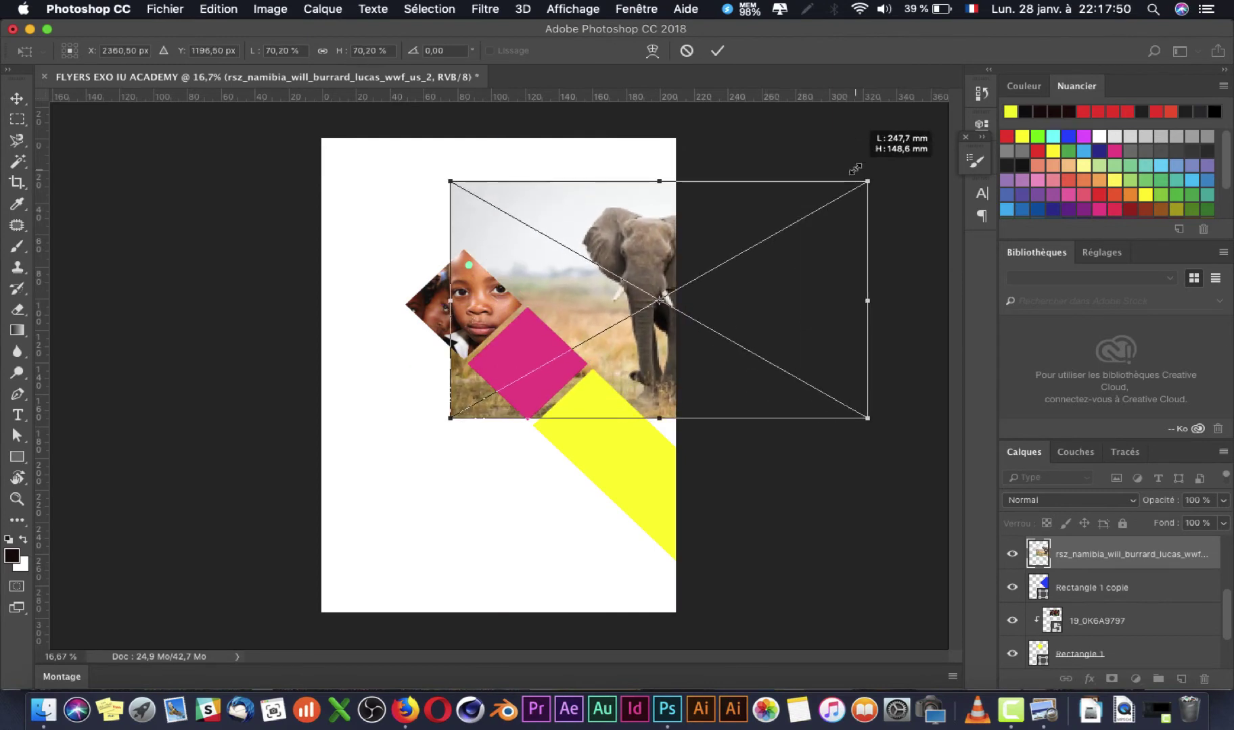
{"action": "key", "text": "Return"}
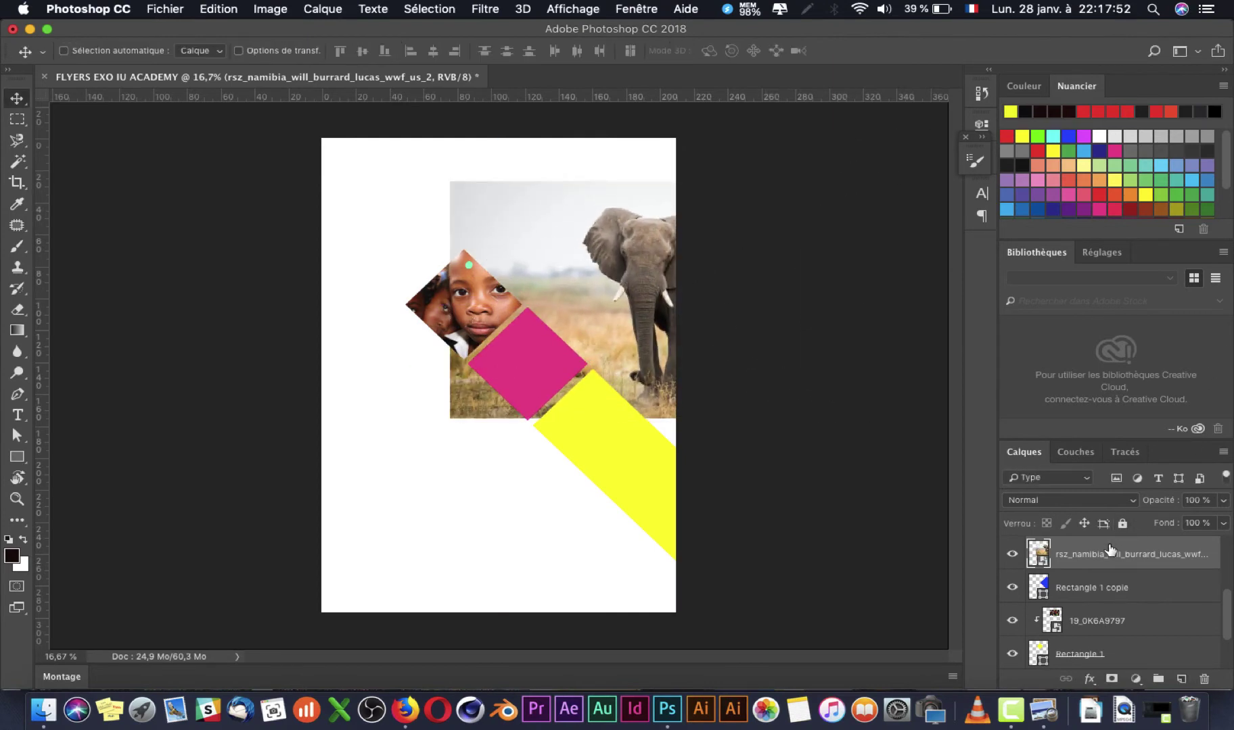
{"action": "left_click", "coordinate": [1095, 570], "text": "alt"}
Step: Resize the elephant photo to about 77.8% and position it to fill the right diamond
{"action": "left_click_drag", "start_coordinate": [668, 335], "coordinate": [638, 333]}
{"action": "key", "text": "super+t"}
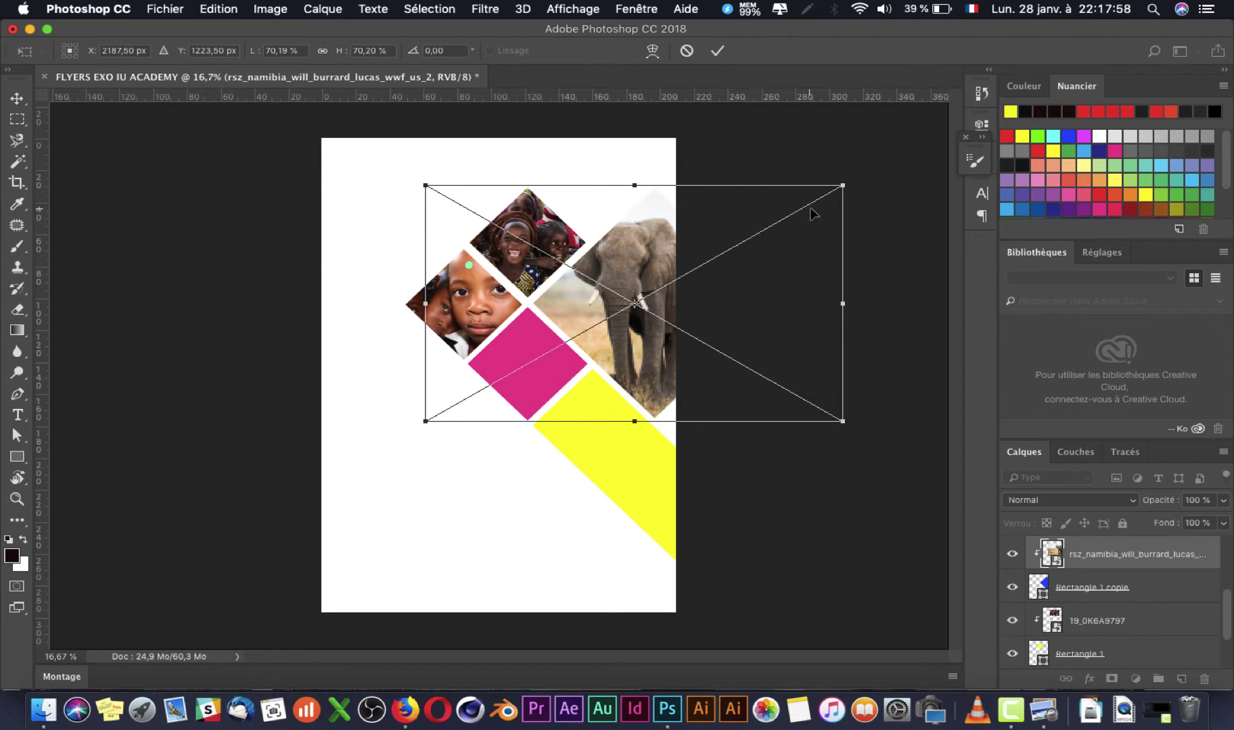
{"action": "left_click_drag", "start_coordinate": [845, 185], "coordinate": [938, 132]}
{"action": "left_click_drag", "start_coordinate": [629, 336], "coordinate": [685, 366]}
{"action": "left_click_drag", "start_coordinate": [386, 164], "coordinate": [534, 245]}
{"action": "left_click_drag", "start_coordinate": [651, 262], "coordinate": [532, 185]}
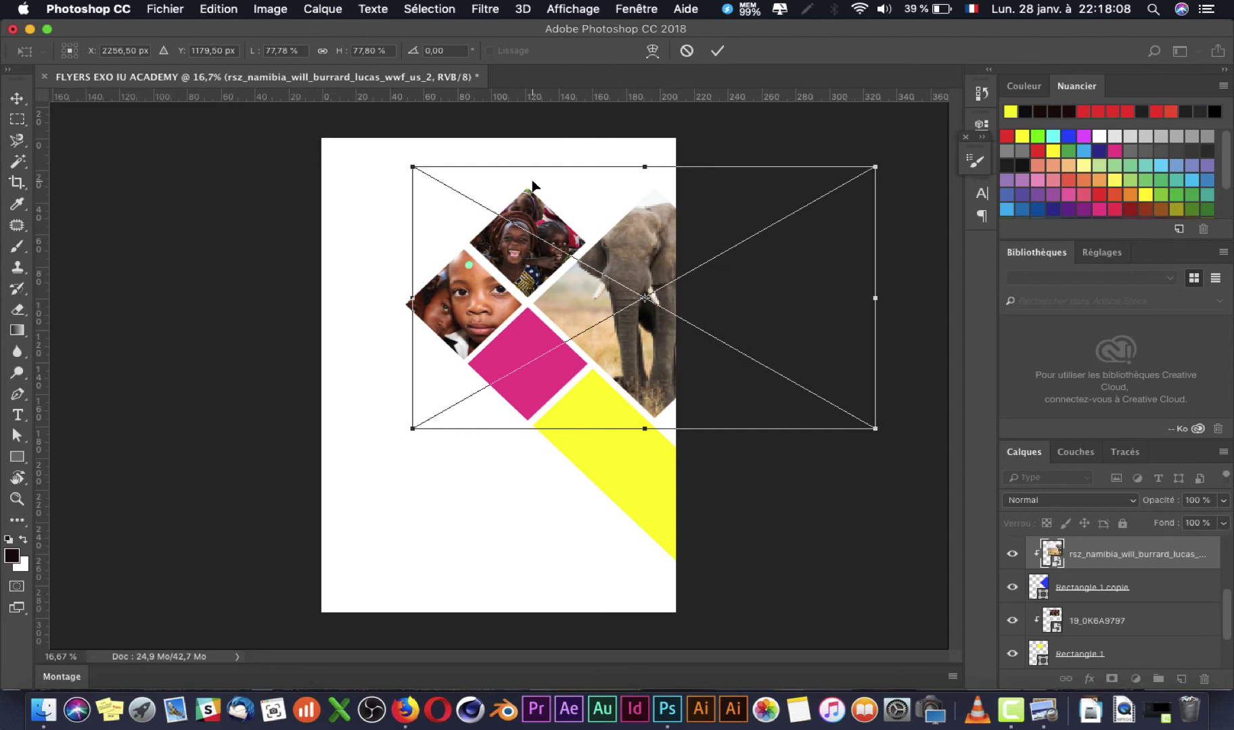
{"action": "key", "text": "Return"}
Step: Make Rectangle 1 copie 3 active, deselect, and place the braided-hair portrait onto the flyer
{"action": "right_click", "coordinate": [551, 369]}
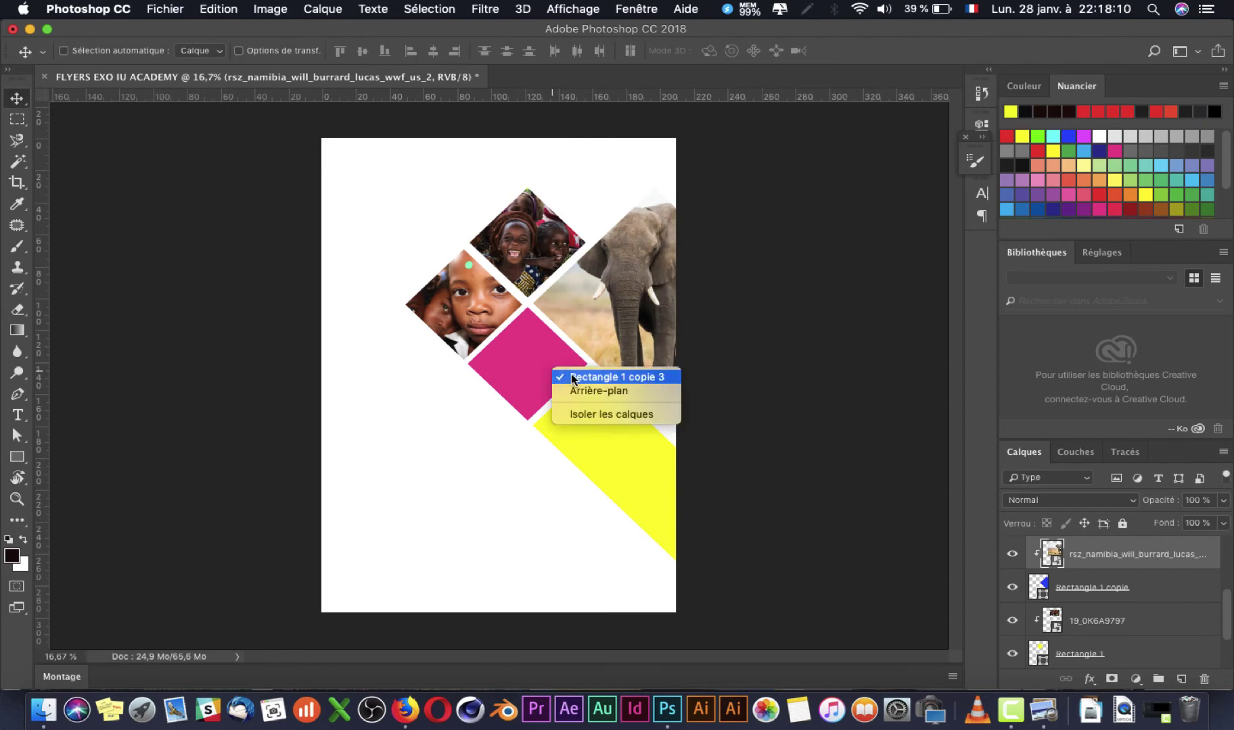
{"action": "left_click", "coordinate": [572, 379]}
{"action": "key", "text": "super"}
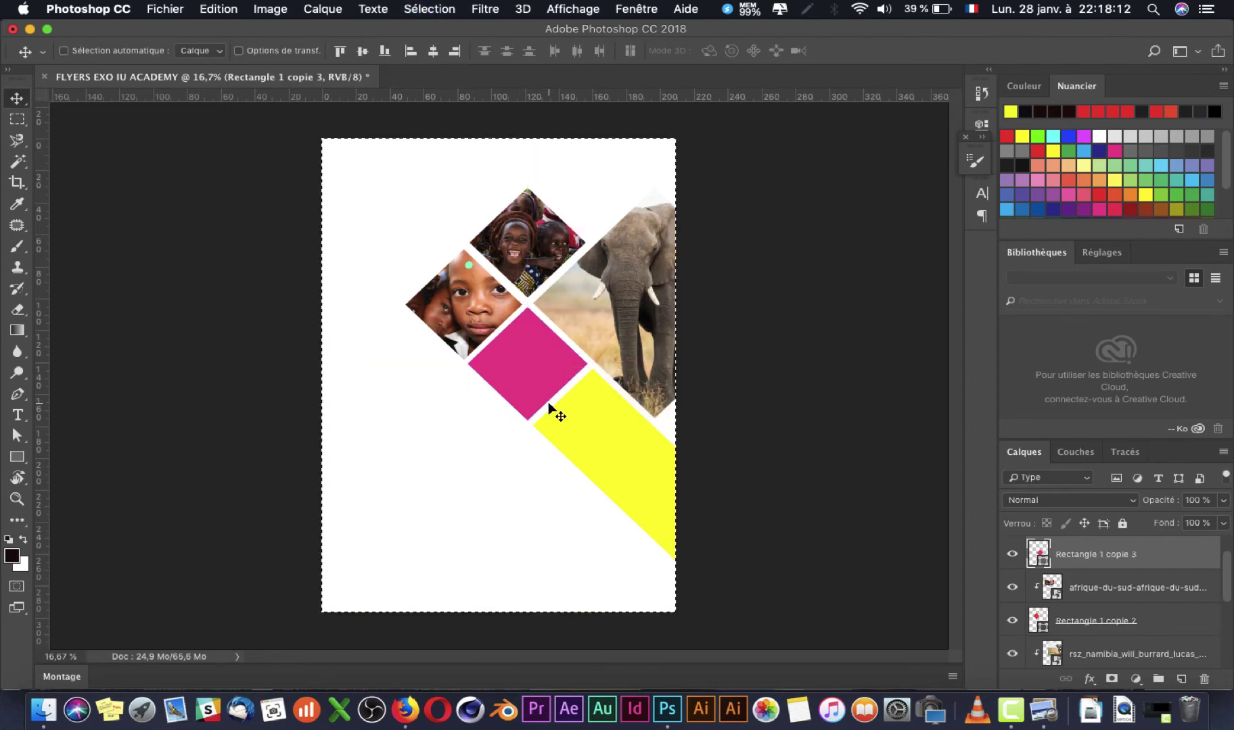
{"action": "key", "text": "super+d"}
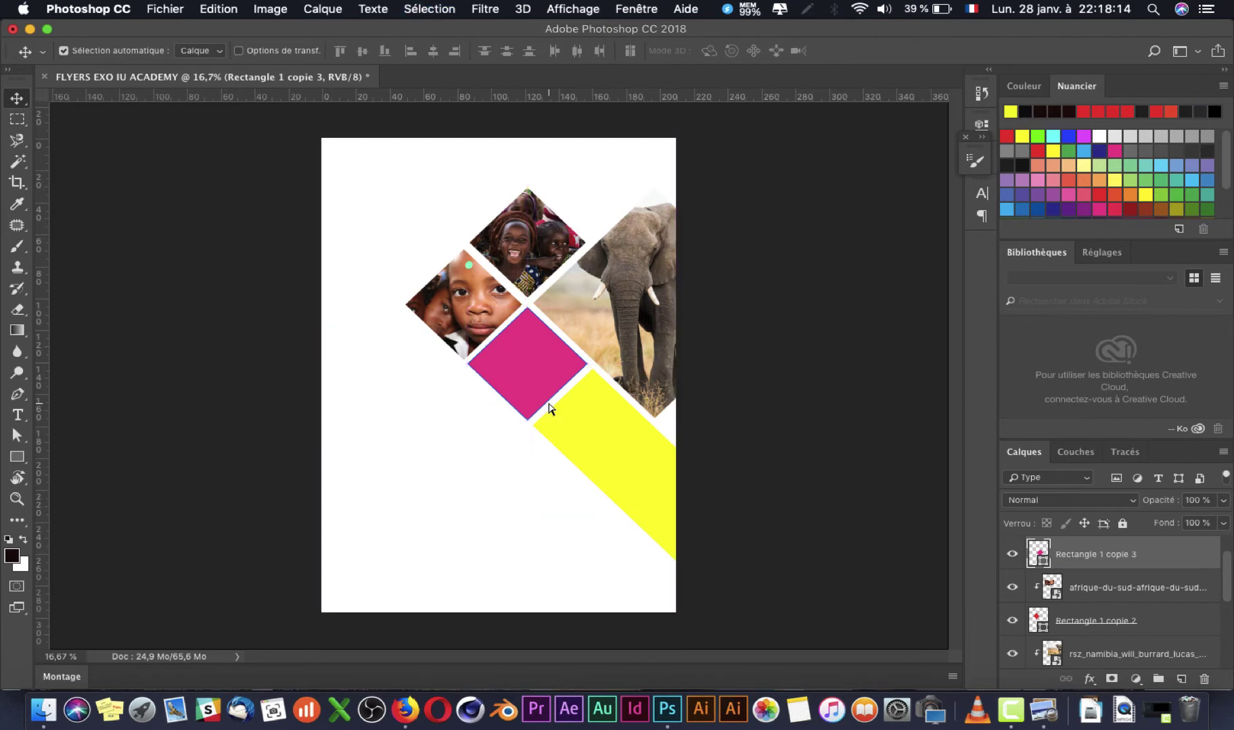
{"action": "key", "text": "super+Tab"}
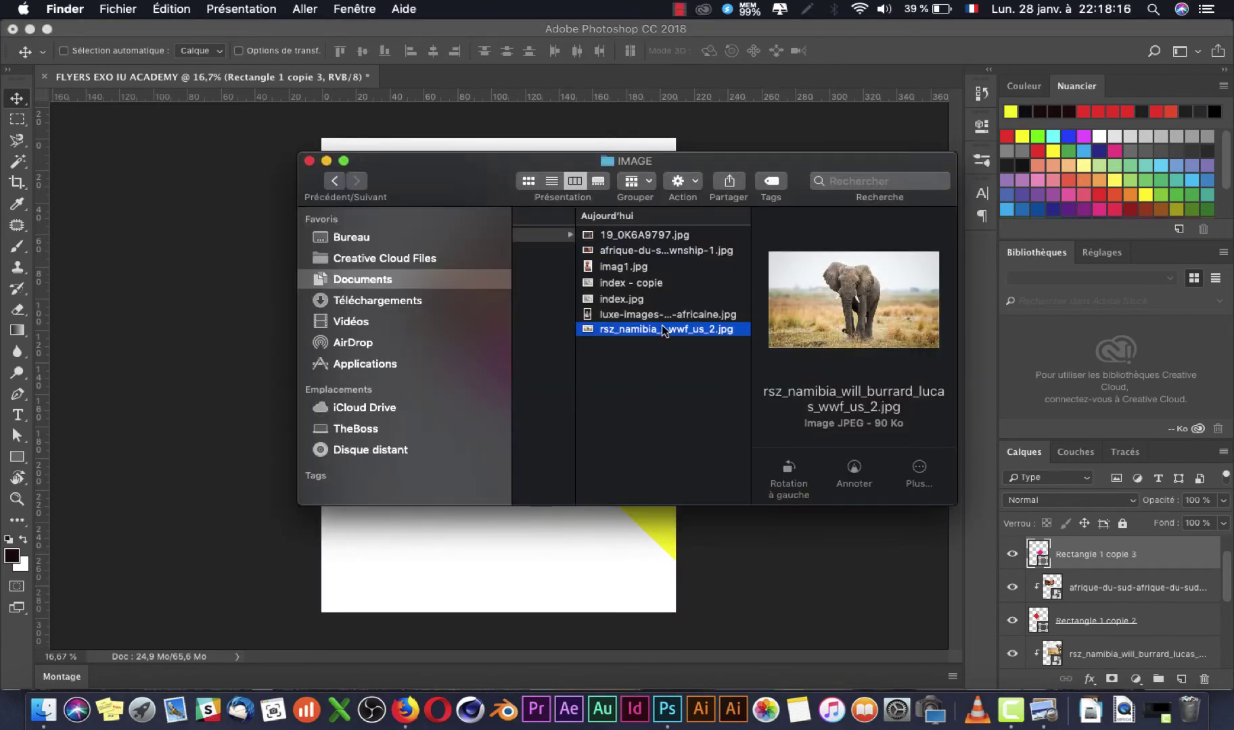
{"action": "left_click", "coordinate": [671, 316]}
{"action": "left_click_drag", "start_coordinate": [687, 316], "coordinate": [484, 581]}
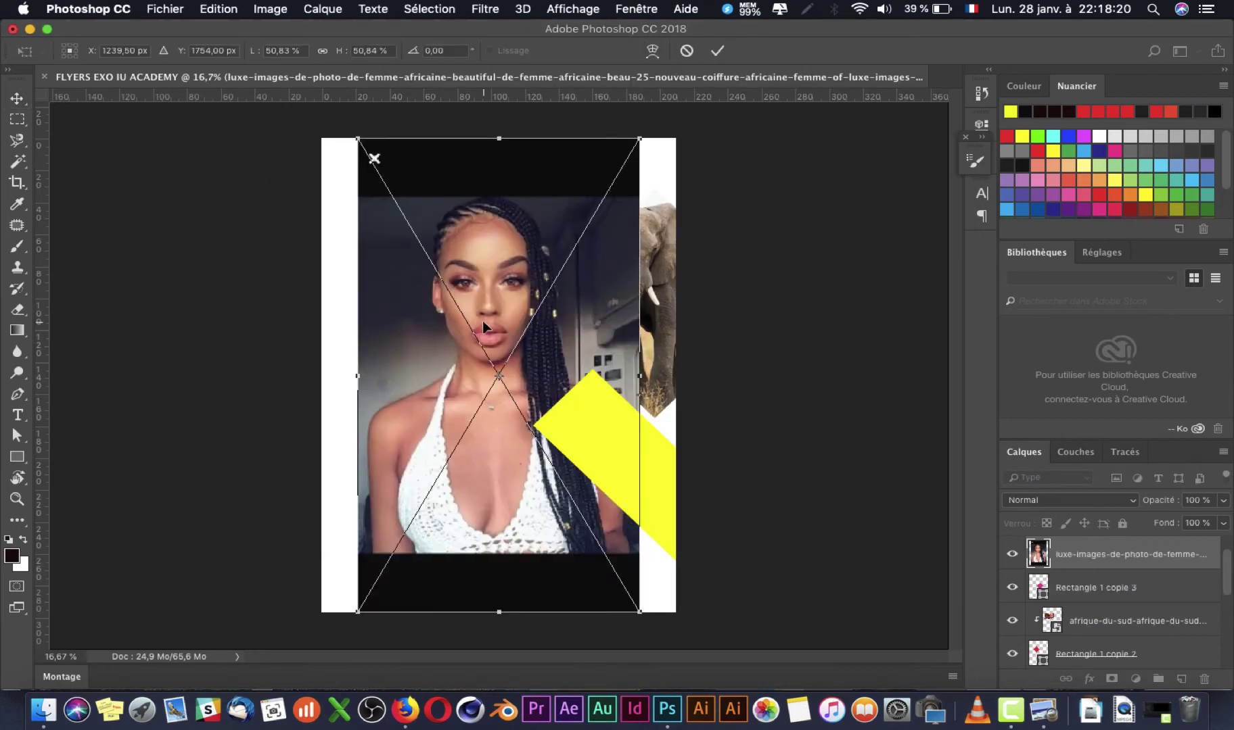
{"action": "key", "text": "Return"}
Step: Clip the portrait into the magenta diamond and scale it to about 23.65% so the face fills it
{"action": "left_click_drag", "start_coordinate": [1128, 575], "coordinate": [1126, 565]}
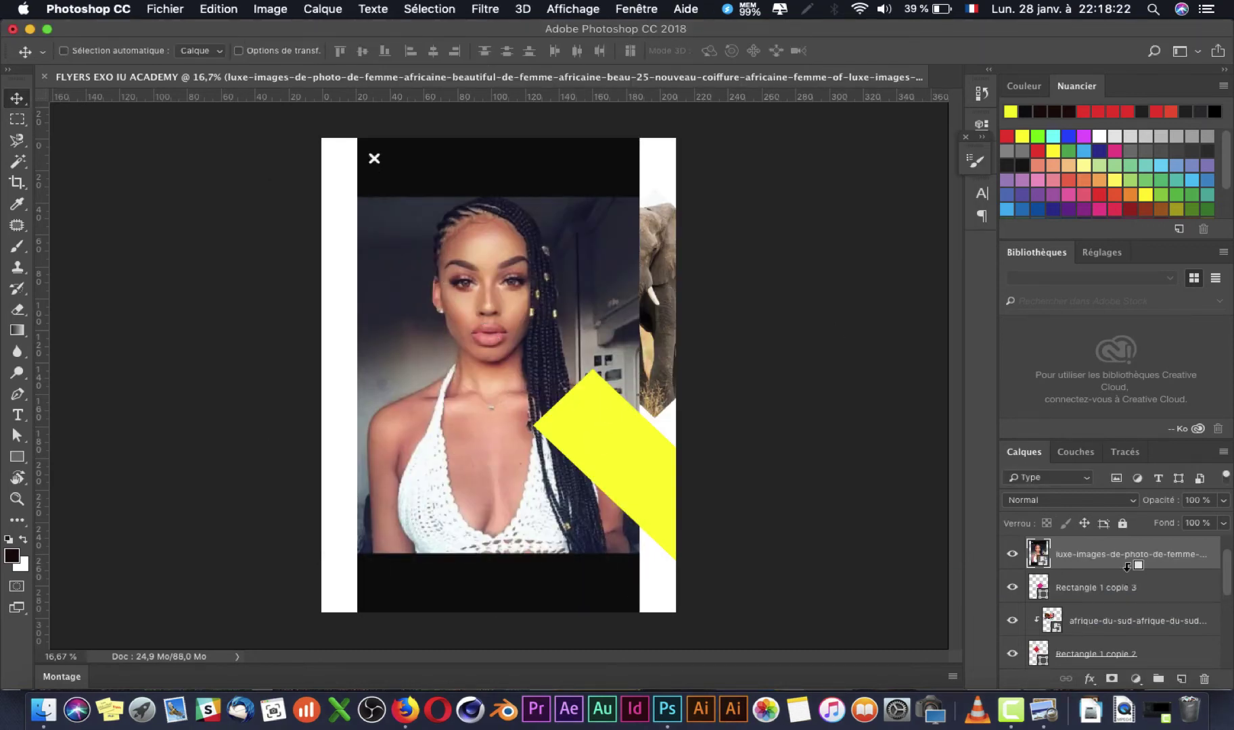
{"action": "left_click", "coordinate": [1127, 567], "text": "alt"}
{"action": "left_click_drag", "start_coordinate": [529, 373], "coordinate": [559, 408]}
{"action": "key", "text": "ctrl+t"}
{"action": "left_click_drag", "start_coordinate": [675, 180], "coordinate": [559, 283]}
{"action": "mouse_move", "coordinate": [518, 387]}
{"action": "left_mouse_down"}
{"action": "mouse_move", "coordinate": [515, 345]}
{"action": "mouse_move", "coordinate": [515, 379]}
{"action": "left_mouse_up"}
{"action": "key", "text": "Return"}
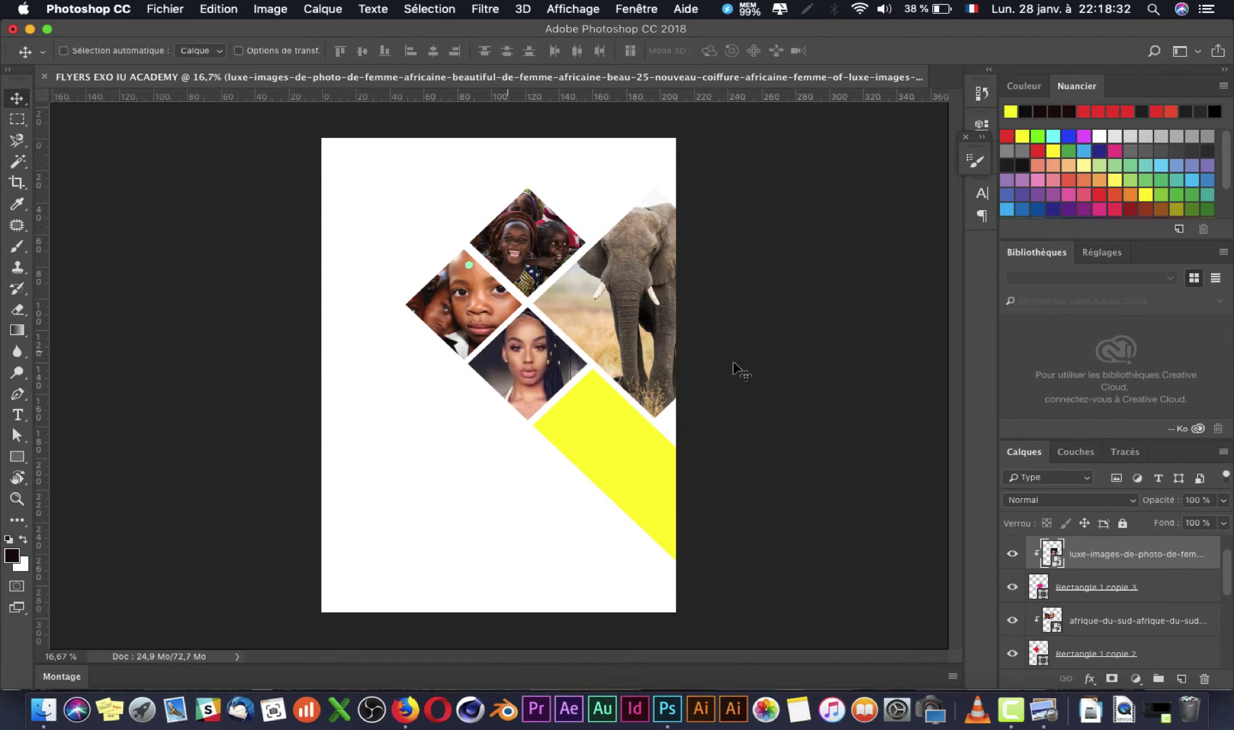
{"action": "scroll", "coordinate": [1075, 586], "scroll_direction": "up", "scroll_amount": 1}
Step: Select Rectangle 1 copie 4, then make the index - copie layer active
{"action": "left_click", "coordinate": [1128, 570]}
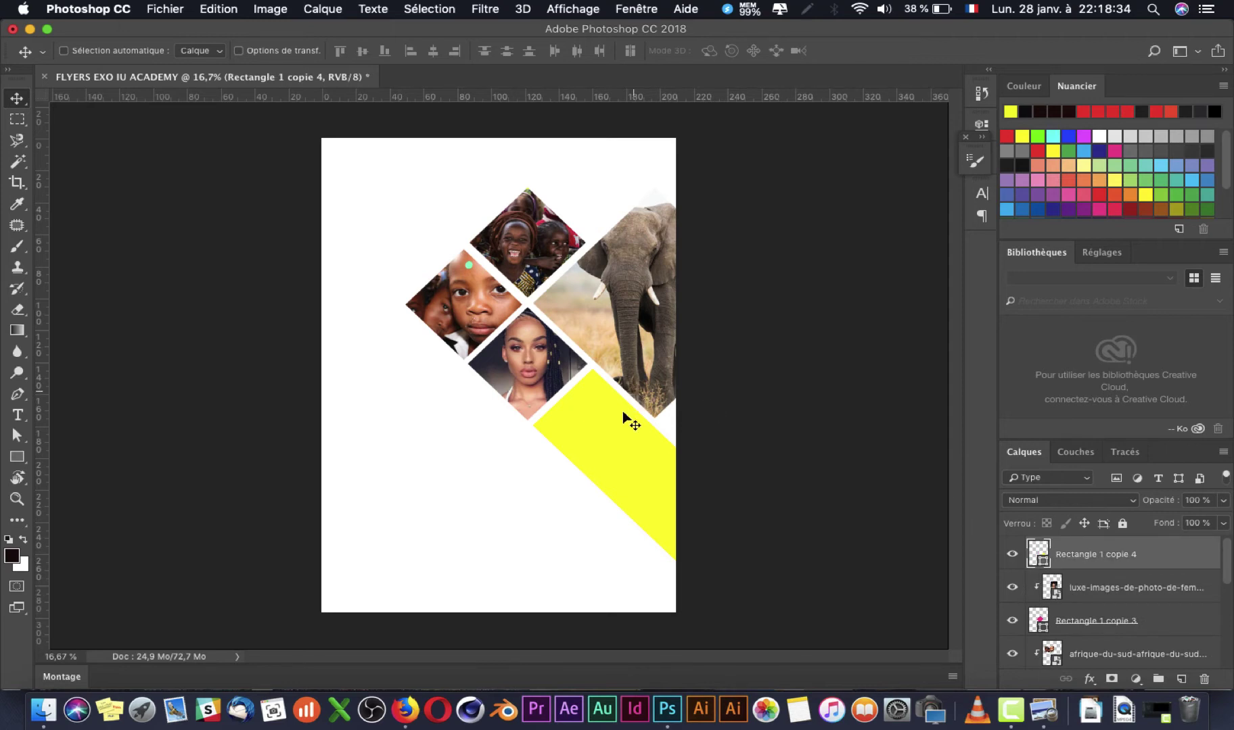
{"action": "right_click", "coordinate": [598, 438]}
{"action": "left_click", "coordinate": [648, 445]}
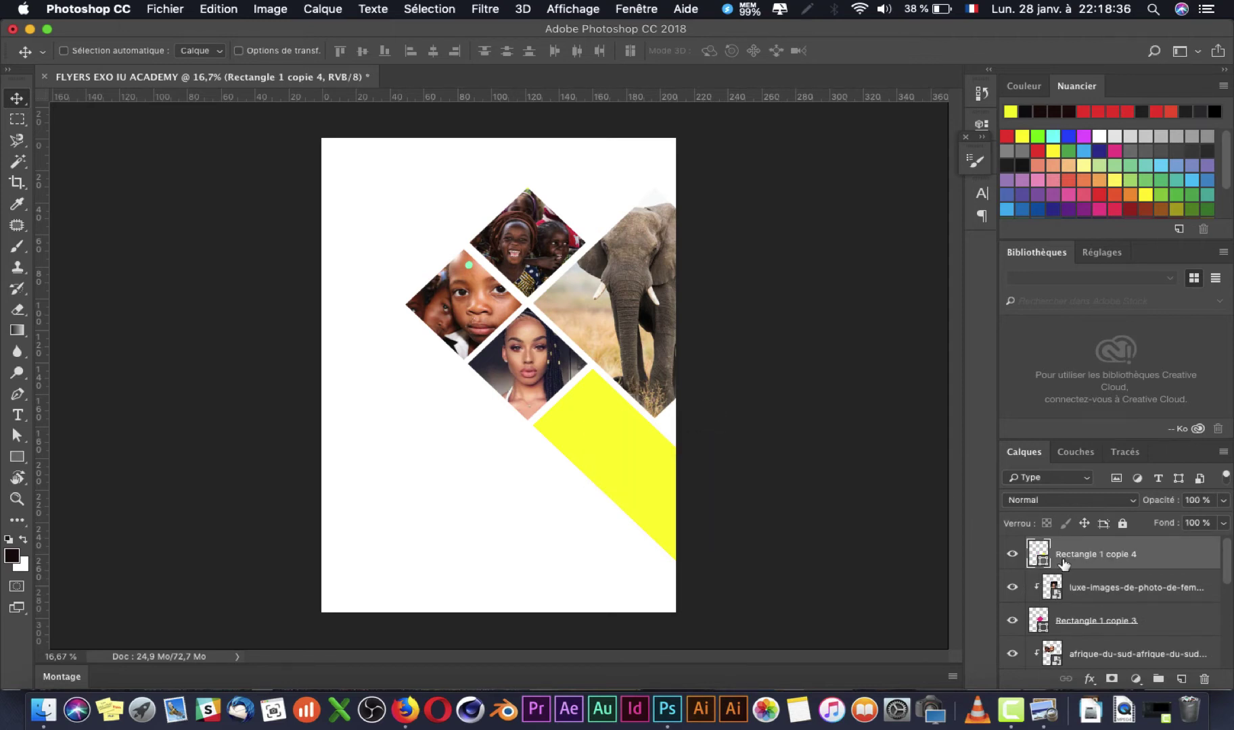
{"action": "scroll", "coordinate": [1109, 629], "scroll_direction": "down", "scroll_amount": 8}
{"action": "left_click", "coordinate": [1082, 618]}
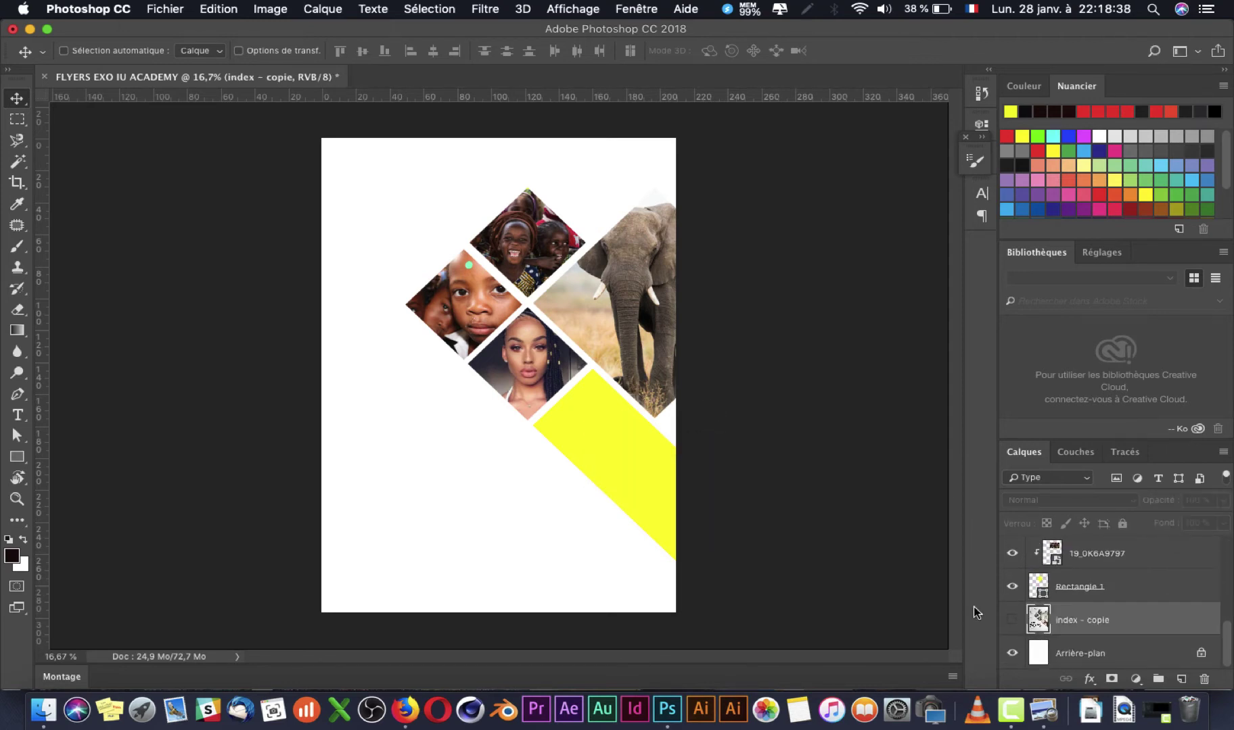
Step: Select imag1.jpg, the headwrap portrait, in Finder's IMAGE folder
{"action": "key", "text": "super+Tab"}
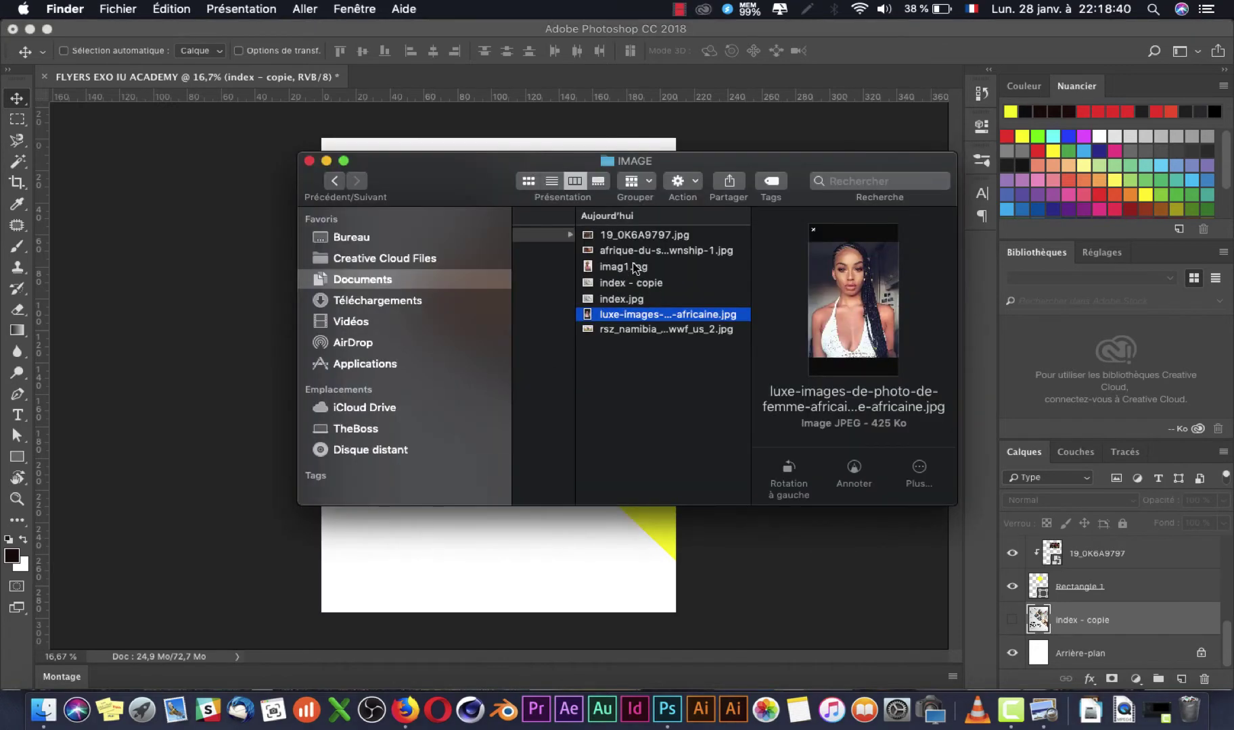
{"action": "left_click", "coordinate": [652, 230]}
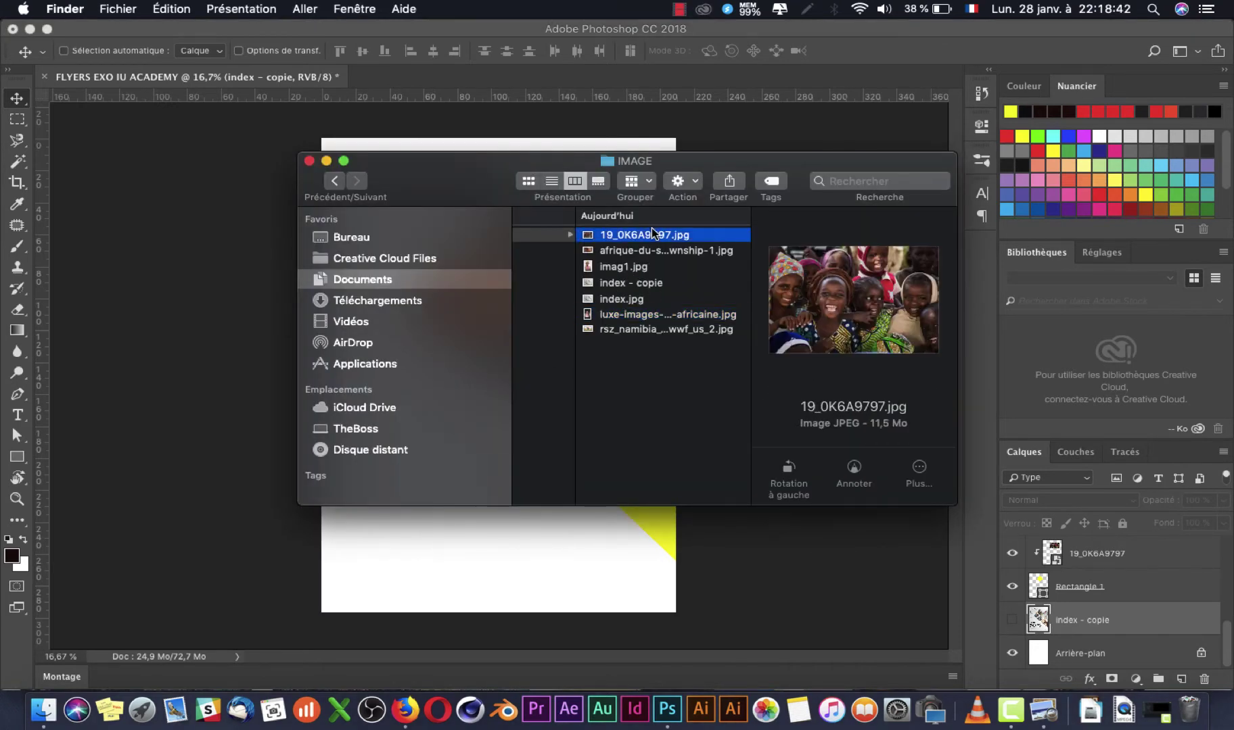
{"action": "key", "text": "Down"}
{"action": "key", "text": "Down"}
{"action": "key", "text": "Down"}
{"action": "key", "text": "Up"}
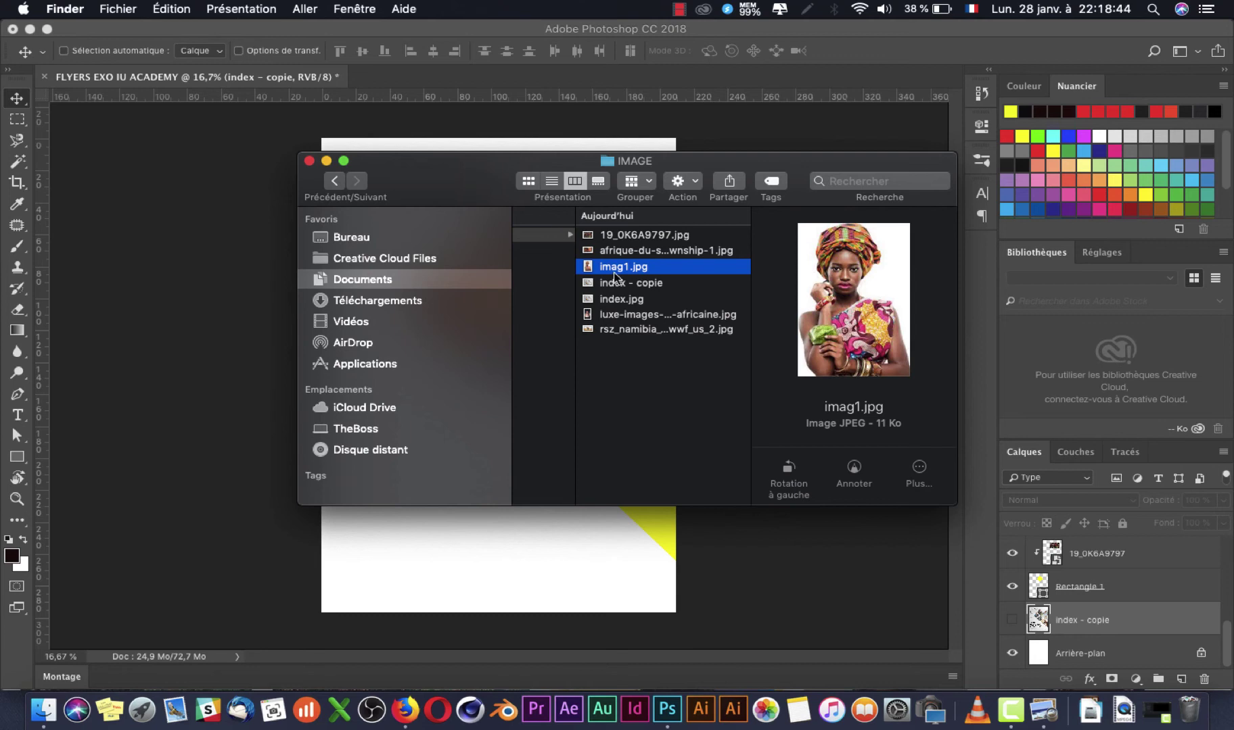
Step: Place imag1.jpg on the flyer and position it at the lower left, below the collage
{"action": "left_click_drag", "start_coordinate": [479, 519], "coordinate": [469, 537]}
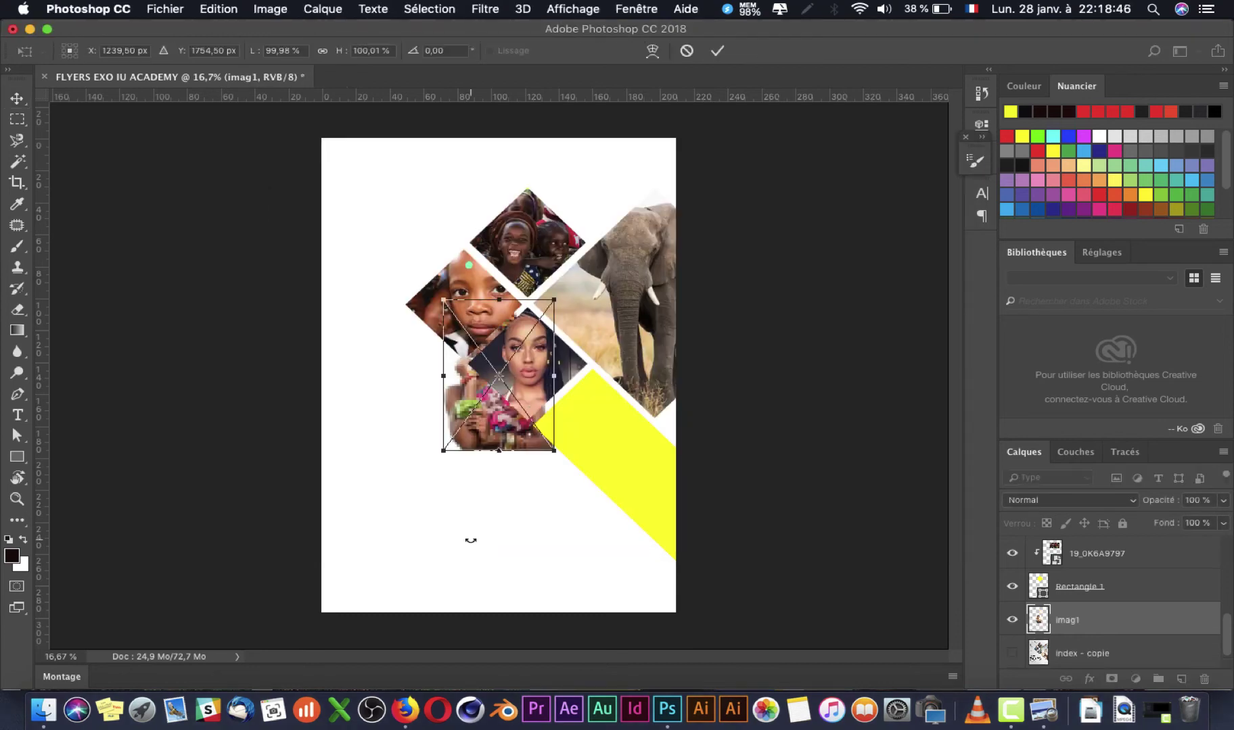
{"action": "left_click_drag", "start_coordinate": [477, 430], "coordinate": [443, 526]}
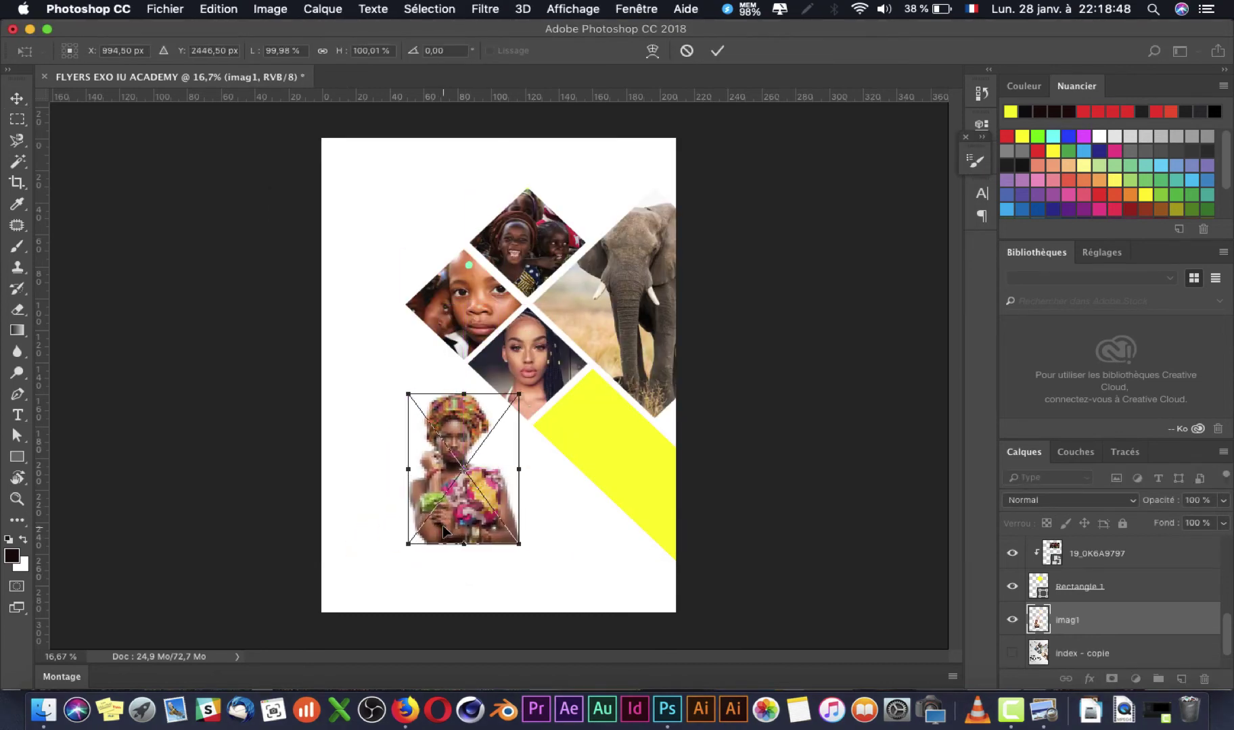
{"action": "key", "text": "Return"}
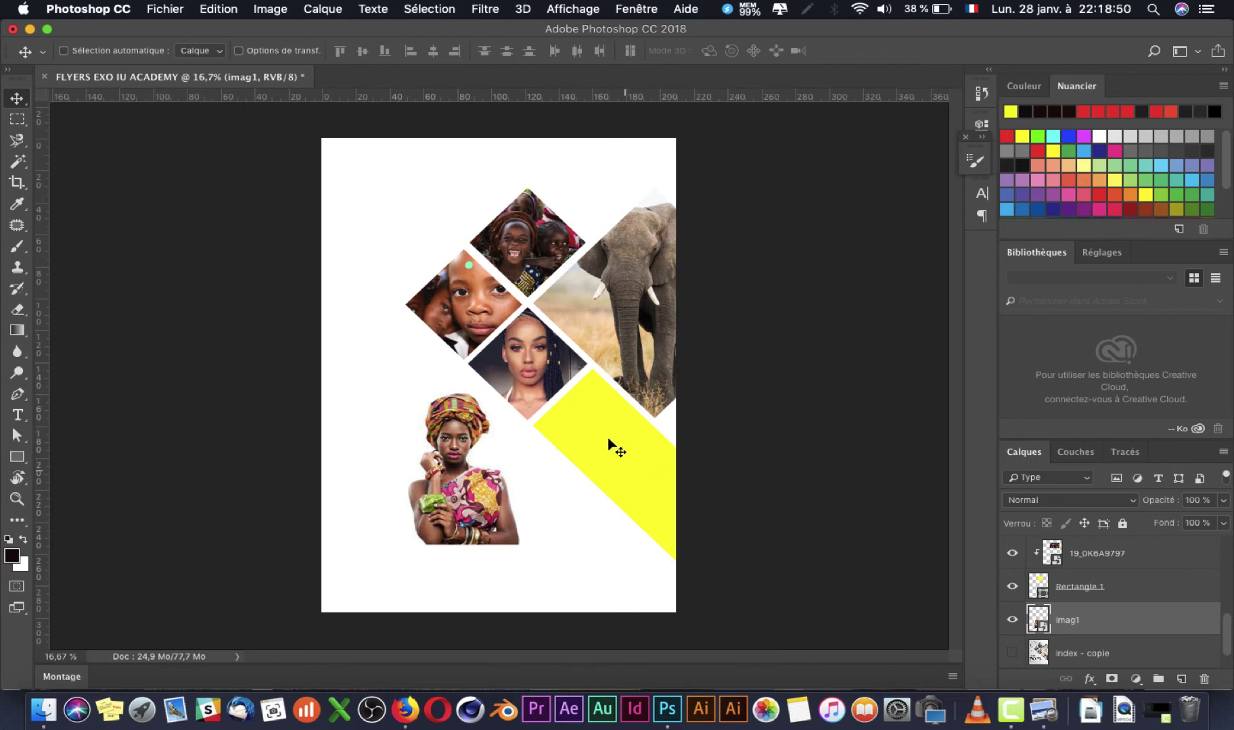
Step: Select the imag1 layer and move it up toward the Rectangle 1 copie 4 layer
{"action": "right_click", "coordinate": [603, 425]}
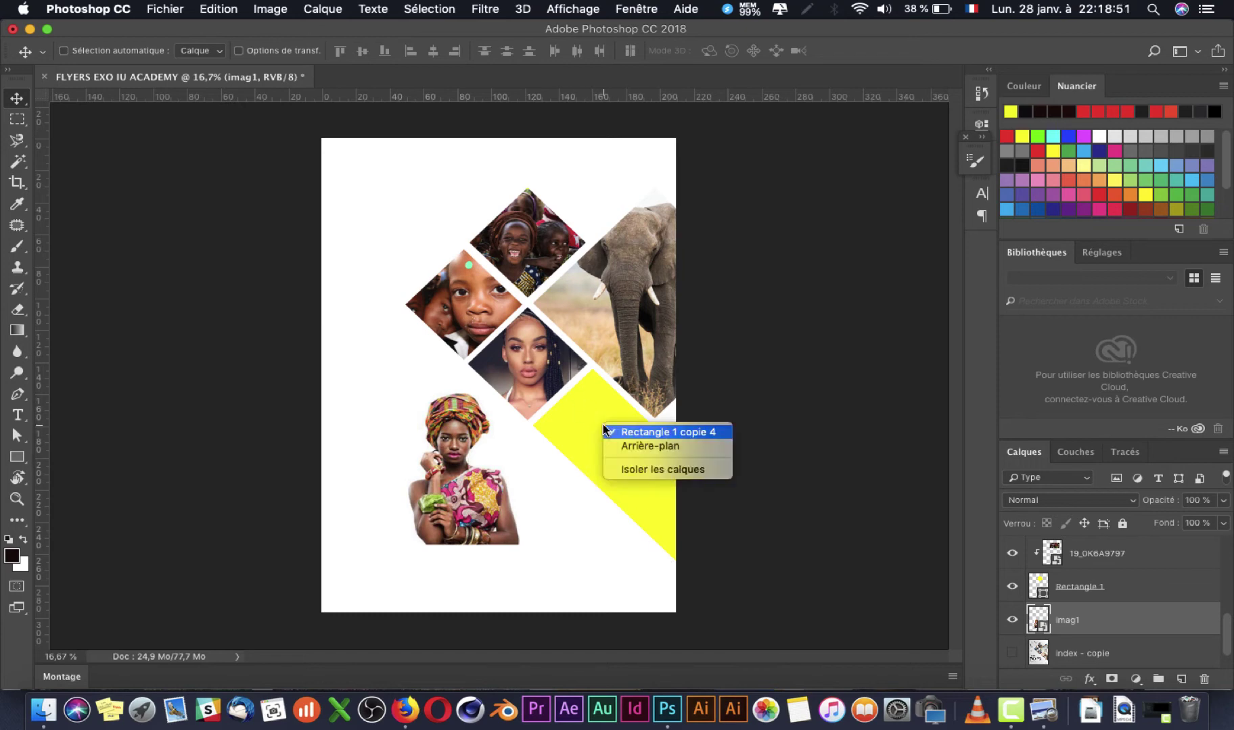
{"action": "left_click", "coordinate": [696, 433]}
{"action": "scroll", "coordinate": [1084, 629], "scroll_direction": "down", "scroll_amount": 5}
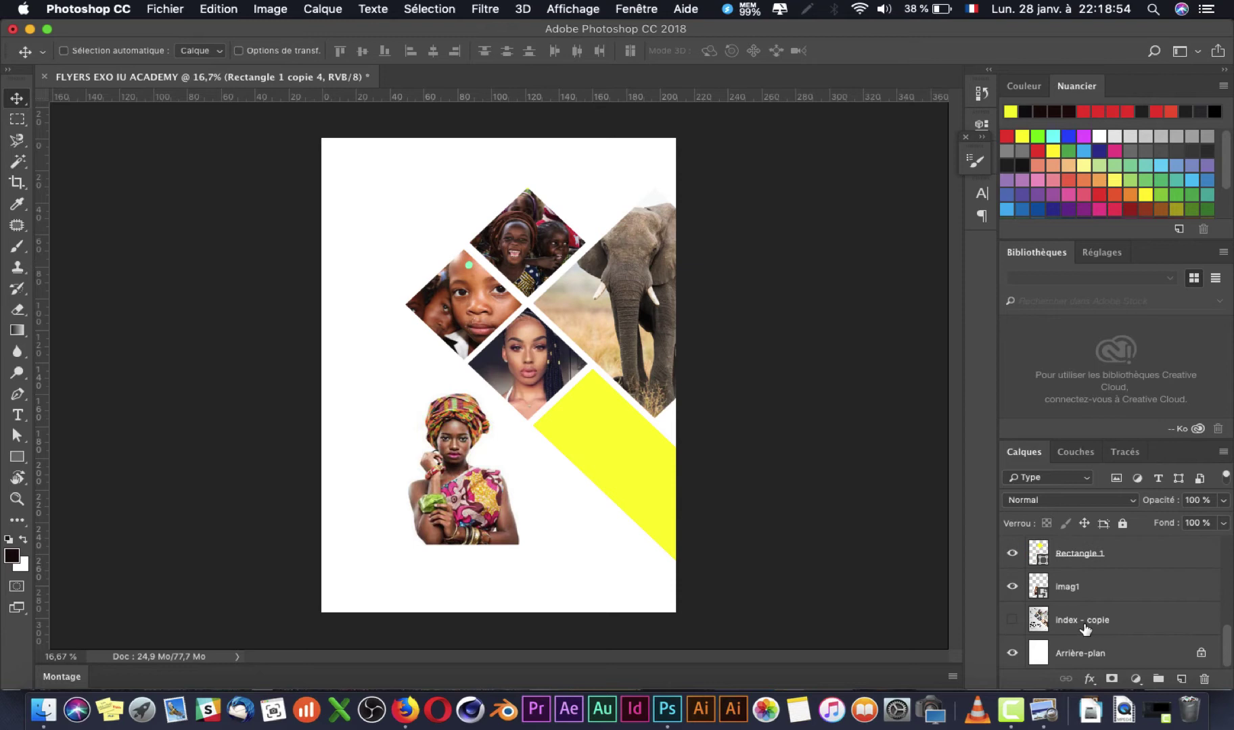
{"action": "left_click", "coordinate": [1096, 590]}
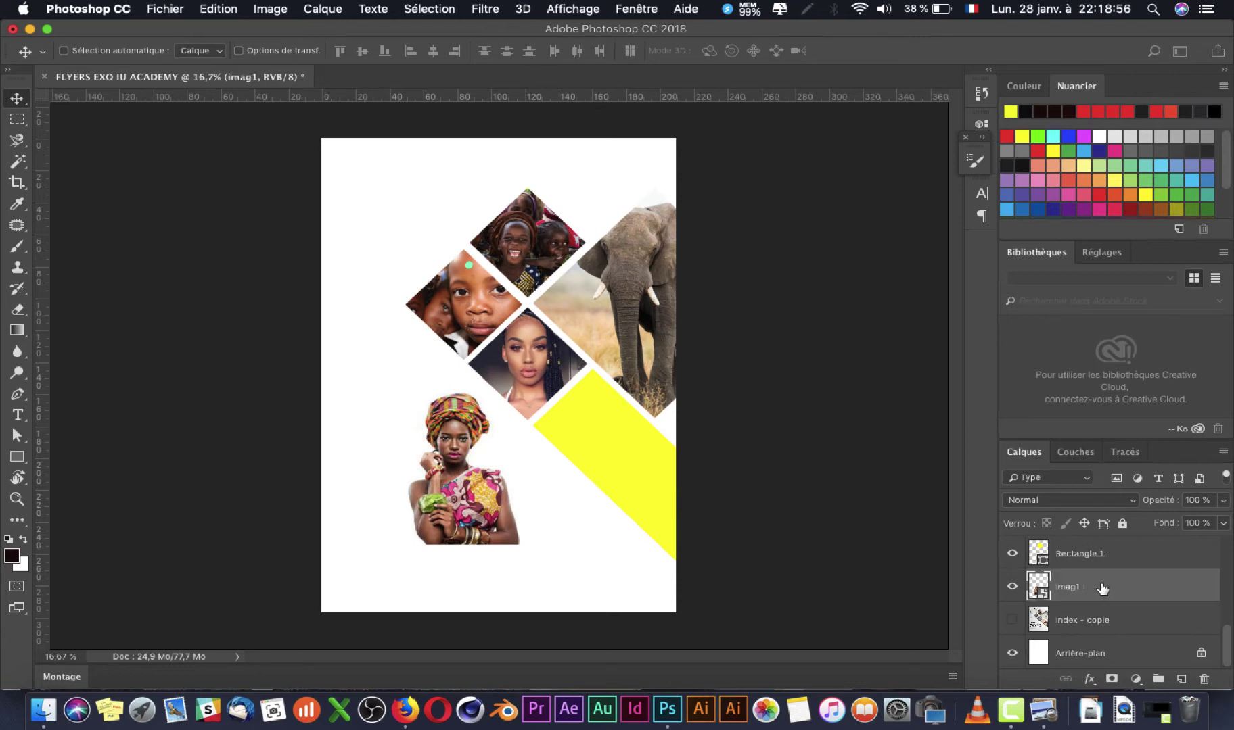
{"action": "scroll", "coordinate": [1134, 593], "scroll_direction": "up", "scroll_amount": 3}
{"action": "left_click_drag", "start_coordinate": [1131, 498], "coordinate": [1101, 548]}
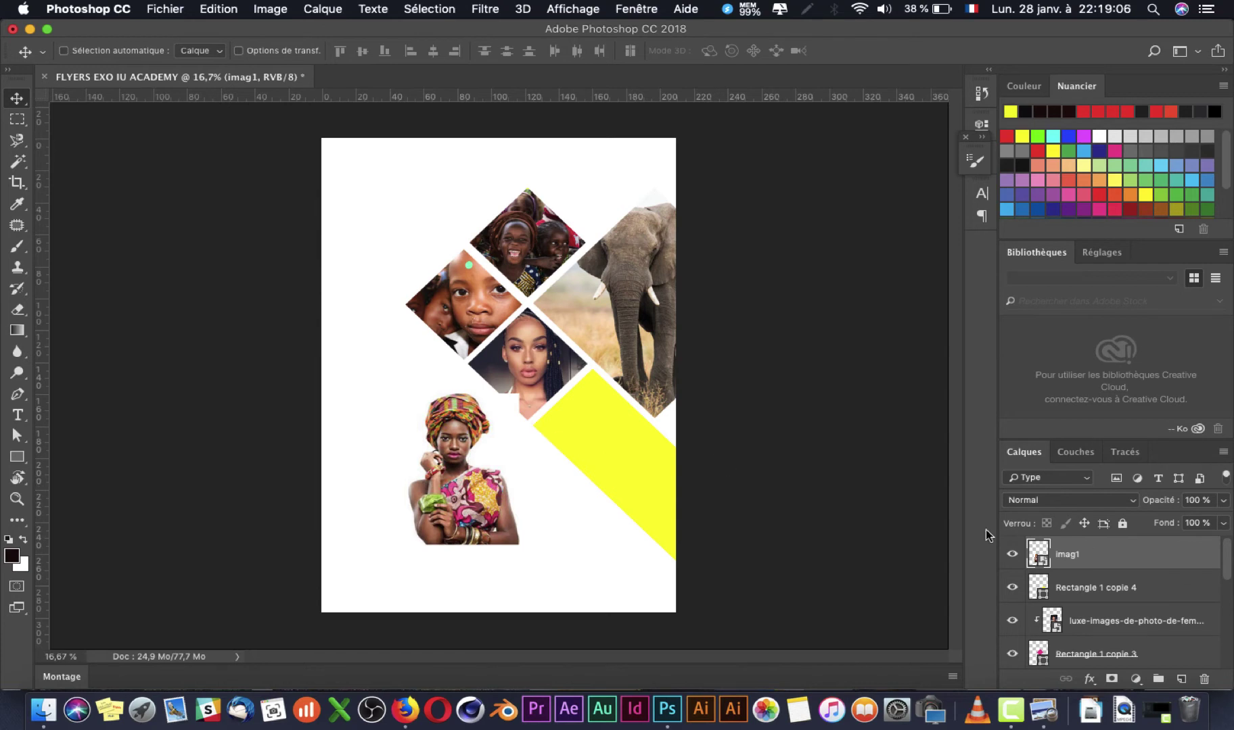
Step: Put imag1 directly above Rectangle 1 copie 4 and clip it into that diamond
{"action": "left_click_drag", "start_coordinate": [1125, 581], "coordinate": [1059, 572]}
{"action": "left_click_drag", "start_coordinate": [1137, 561], "coordinate": [1110, 567]}
{"action": "left_click", "coordinate": [1107, 567], "text": "alt"}
Step: Move the headwrap portrait over the yellow band and enlarge it with Free Transform
{"action": "left_click_drag", "start_coordinate": [474, 496], "coordinate": [617, 492]}
{"action": "key", "text": "super+t"}
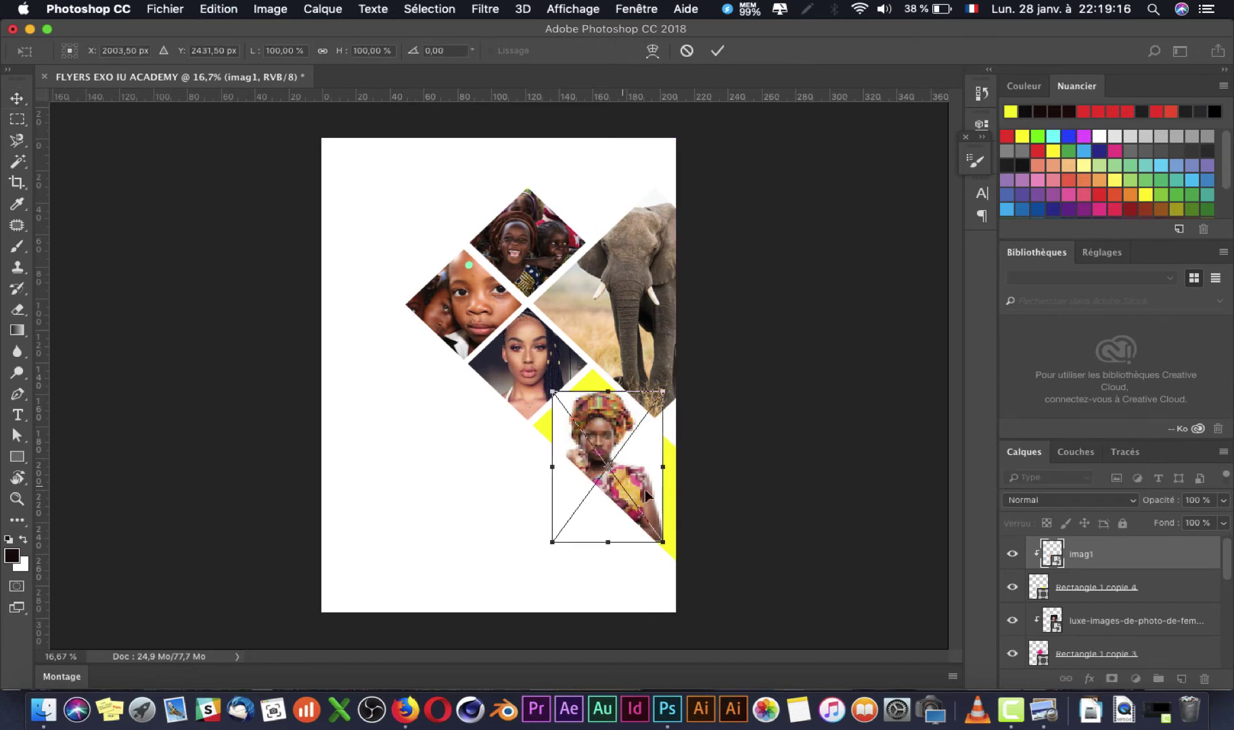
{"action": "left_click_drag", "start_coordinate": [679, 542], "coordinate": [726, 599]}
{"action": "left_click_drag", "start_coordinate": [632, 435], "coordinate": [654, 440]}
{"action": "key", "text": "Return"}
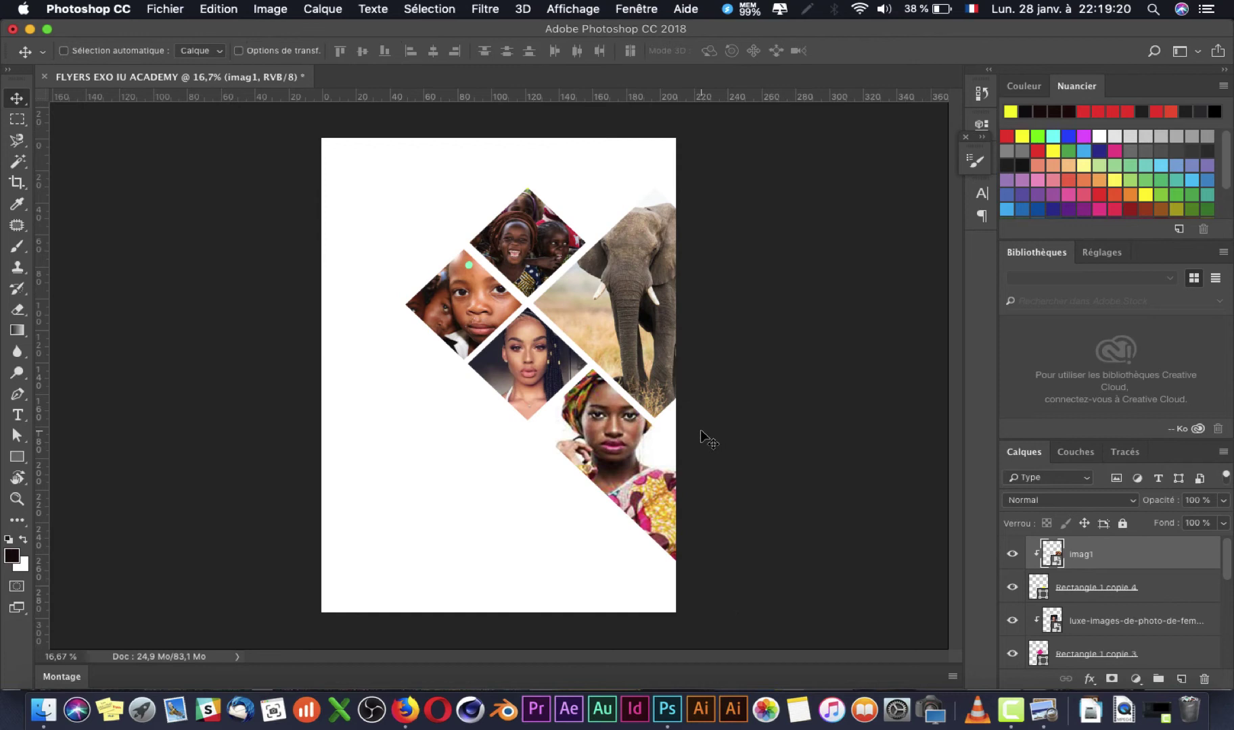
Step: Zoom back out to the whole page and delete the headwrap portrait layer
{"action": "scroll", "coordinate": [623, 443], "scroll_direction": "up", "scroll_amount": 5}
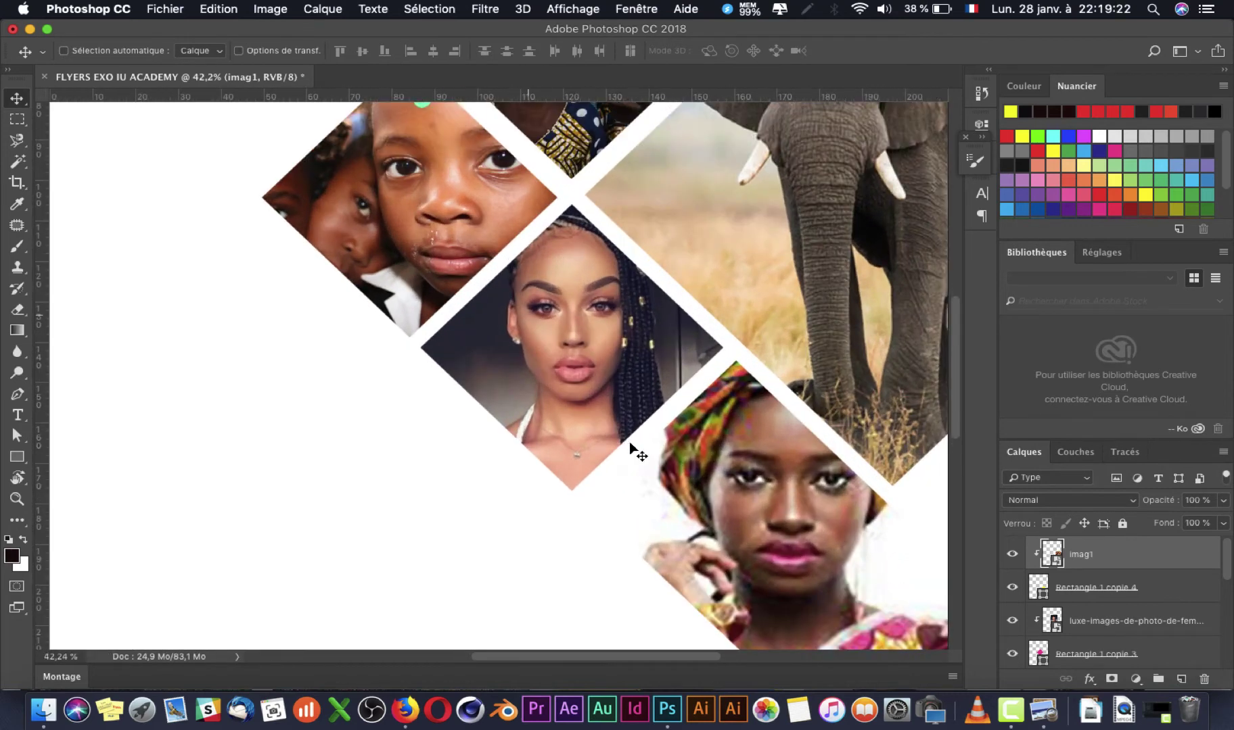
{"action": "scroll", "coordinate": [610, 388], "scroll_direction": "down", "scroll_amount": 3}
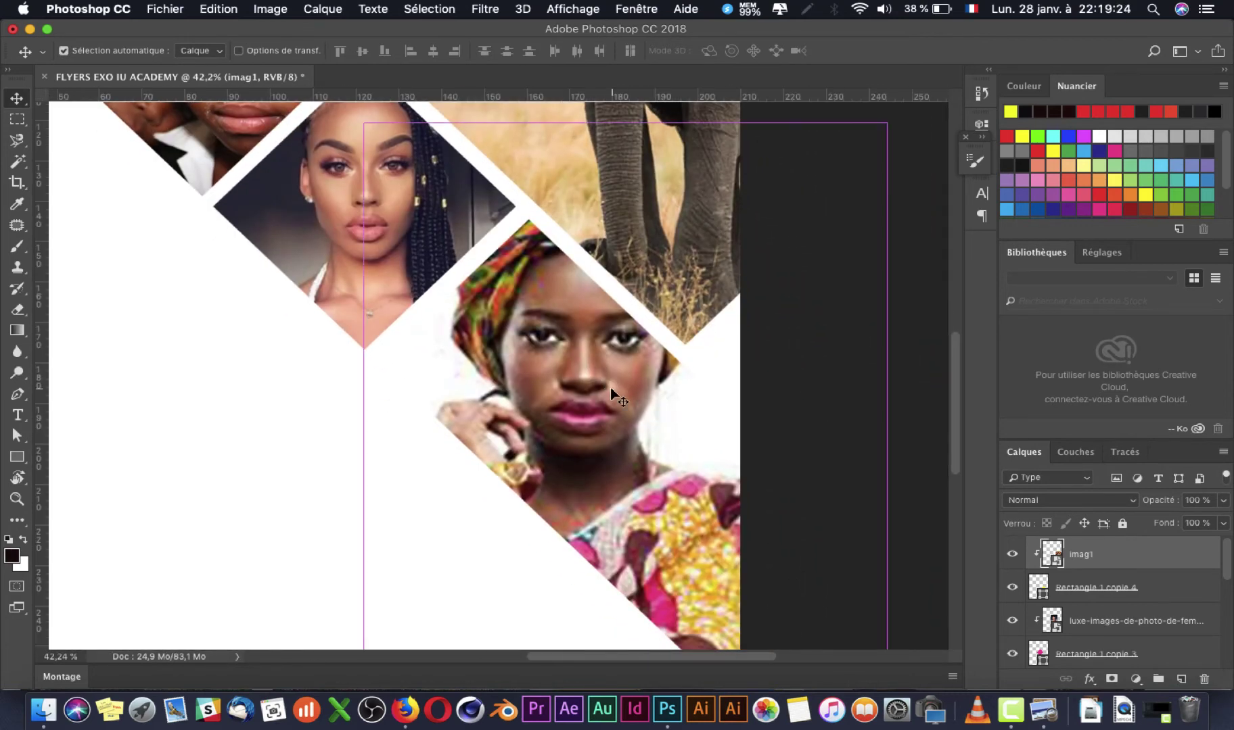
{"action": "key", "text": "super+minus"}
{"action": "key", "text": "super+minus"}
{"action": "key", "text": "super+minus"}
{"action": "key", "text": "super+minus"}
{"action": "key", "text": "Delete"}
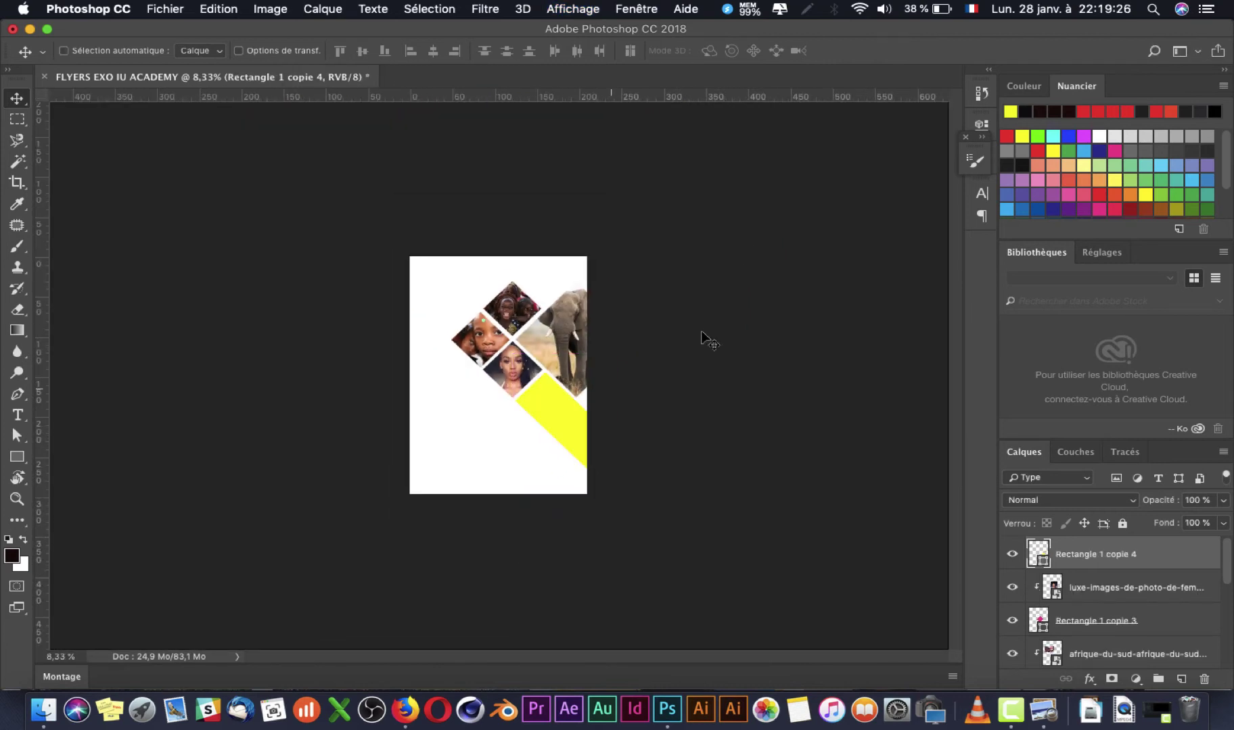
Step: In Firefox, change the Google Images search from 'enfant africain' to 'femme africaine' and run it
{"action": "key", "text": "super+Tab"}
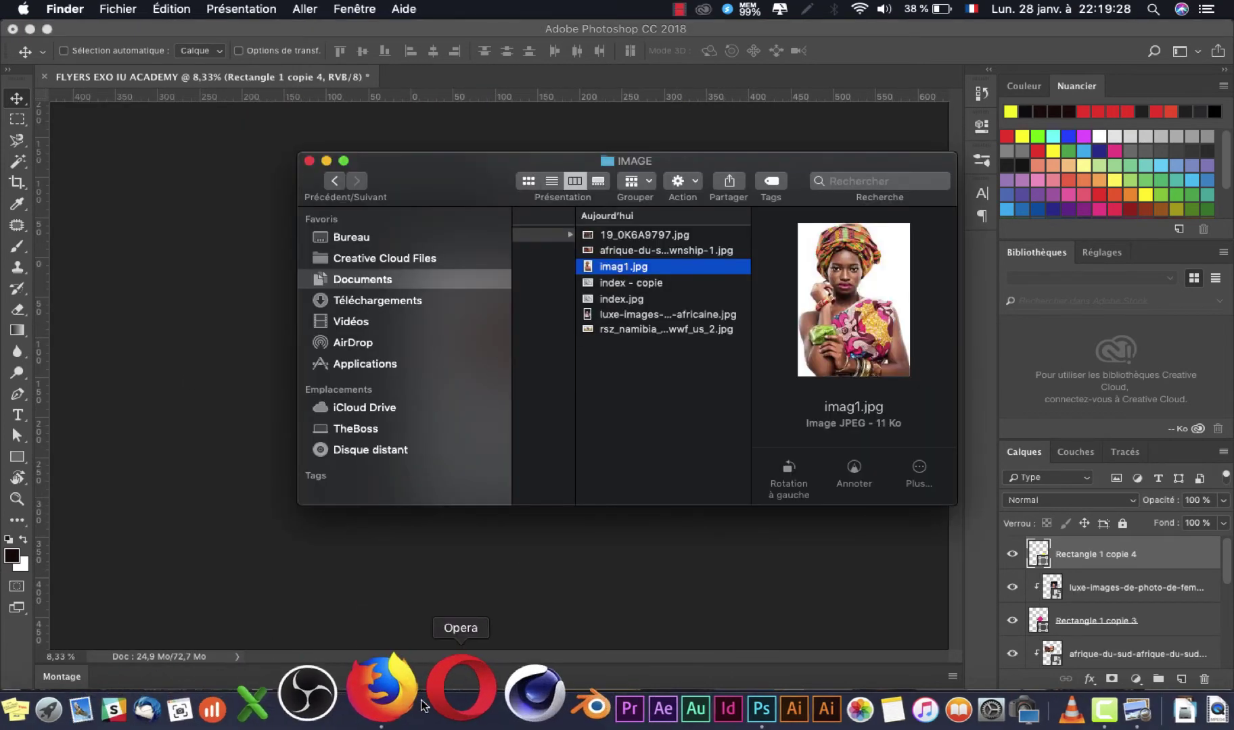
{"action": "left_click", "coordinate": [404, 710]}
{"action": "scroll", "coordinate": [493, 524], "scroll_direction": "up", "scroll_amount": 5}
{"action": "scroll", "coordinate": [493, 524], "scroll_direction": "down", "scroll_amount": 10}
{"action": "scroll", "coordinate": [493, 525], "scroll_direction": "up", "scroll_amount": 10}
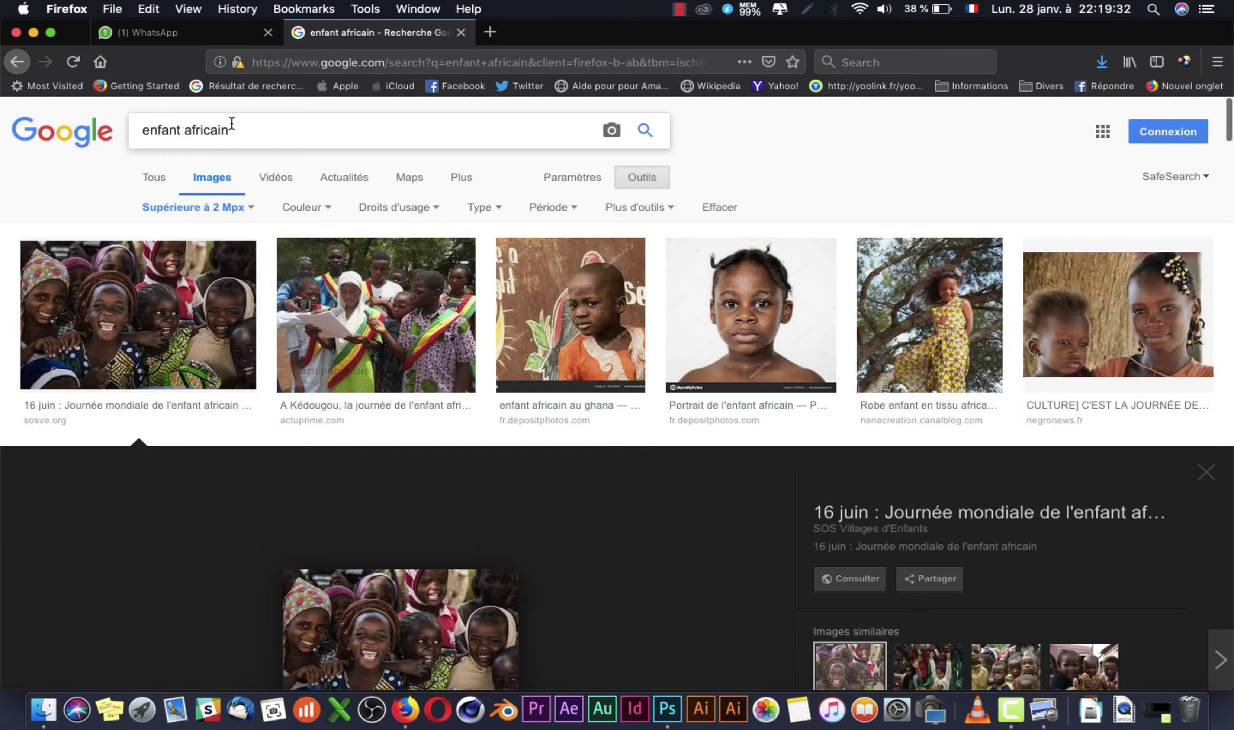
{"action": "double_click", "coordinate": [177, 128]}
{"action": "type", "text": "femme"}
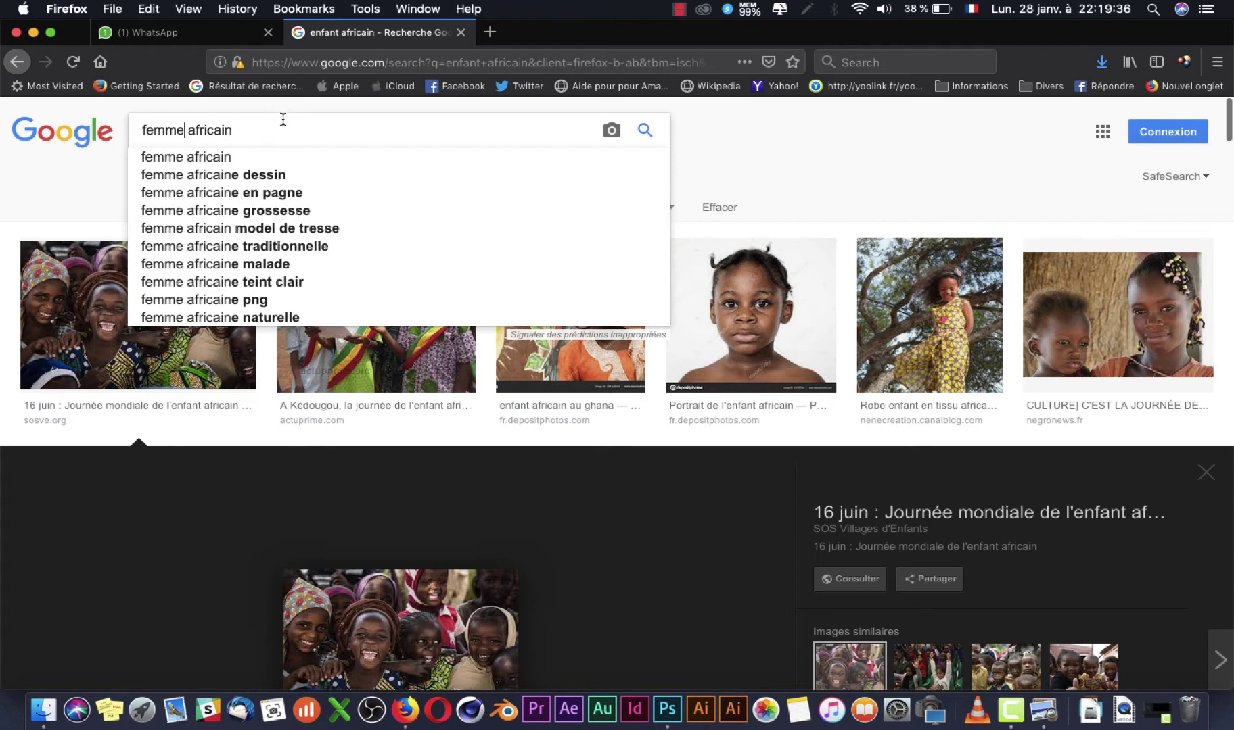
{"action": "type", "text": "e"}
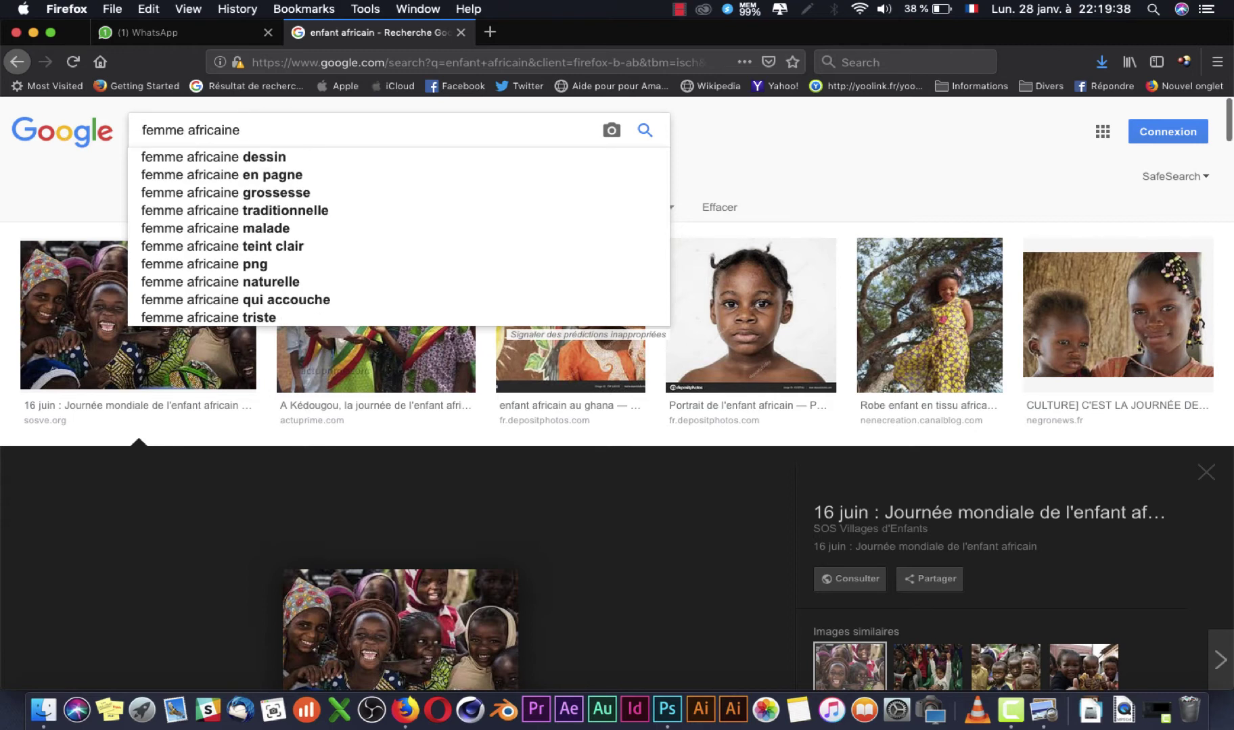
{"action": "key", "text": "Return"}
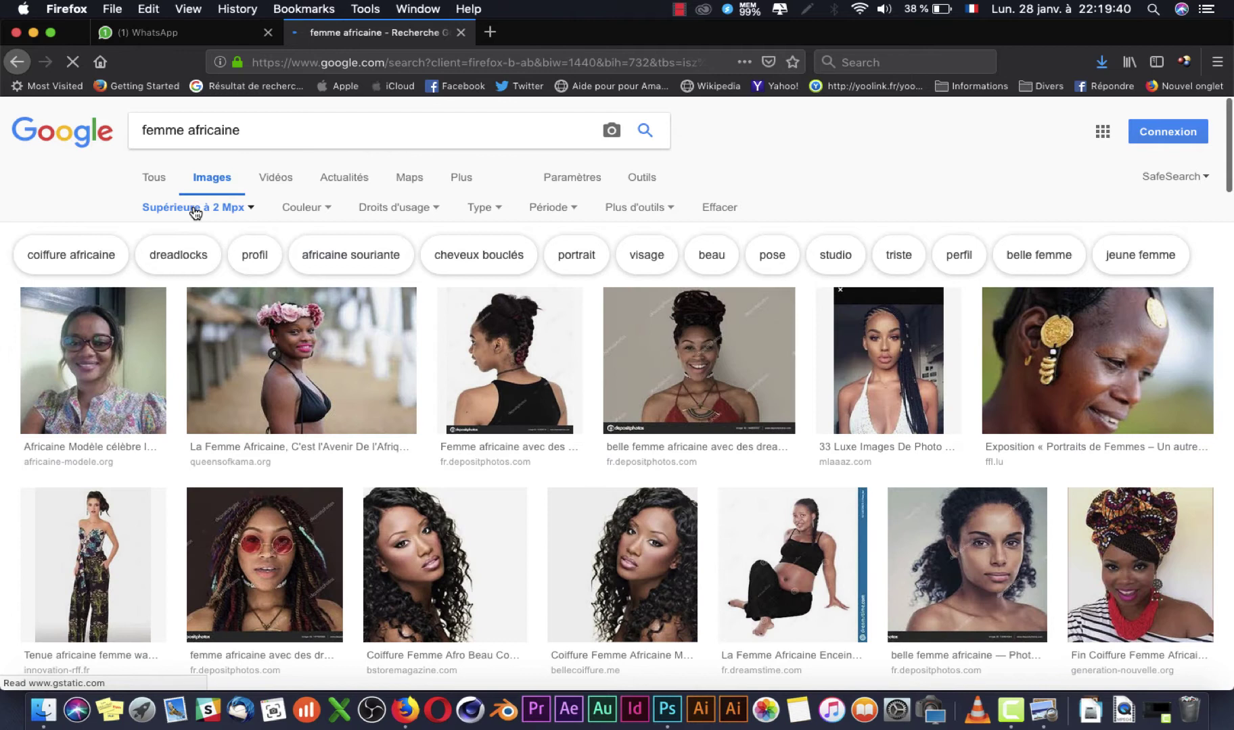
Step: Preview the flower-crown photo and scroll through the femme africaine results
{"action": "left_click", "coordinate": [317, 396]}
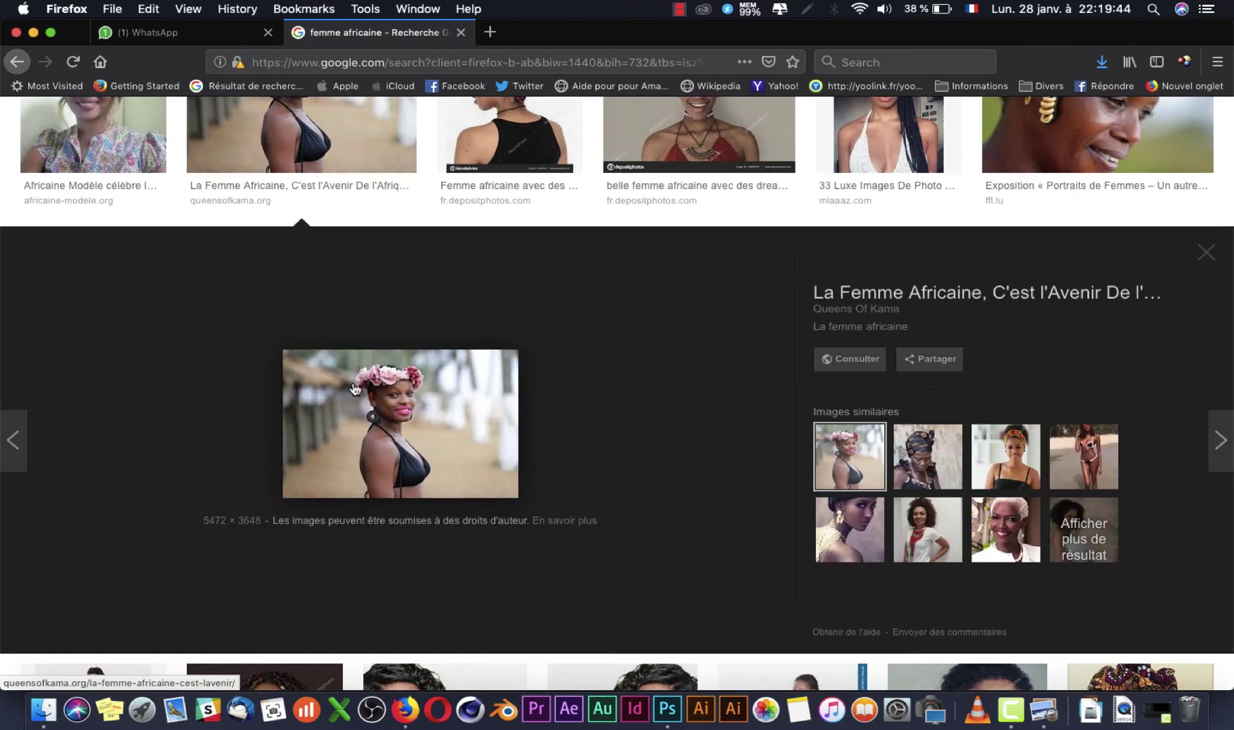
{"action": "scroll", "coordinate": [680, 378], "scroll_direction": "down", "scroll_amount": 7}
{"action": "scroll", "coordinate": [683, 377], "scroll_direction": "down", "scroll_amount": 1}
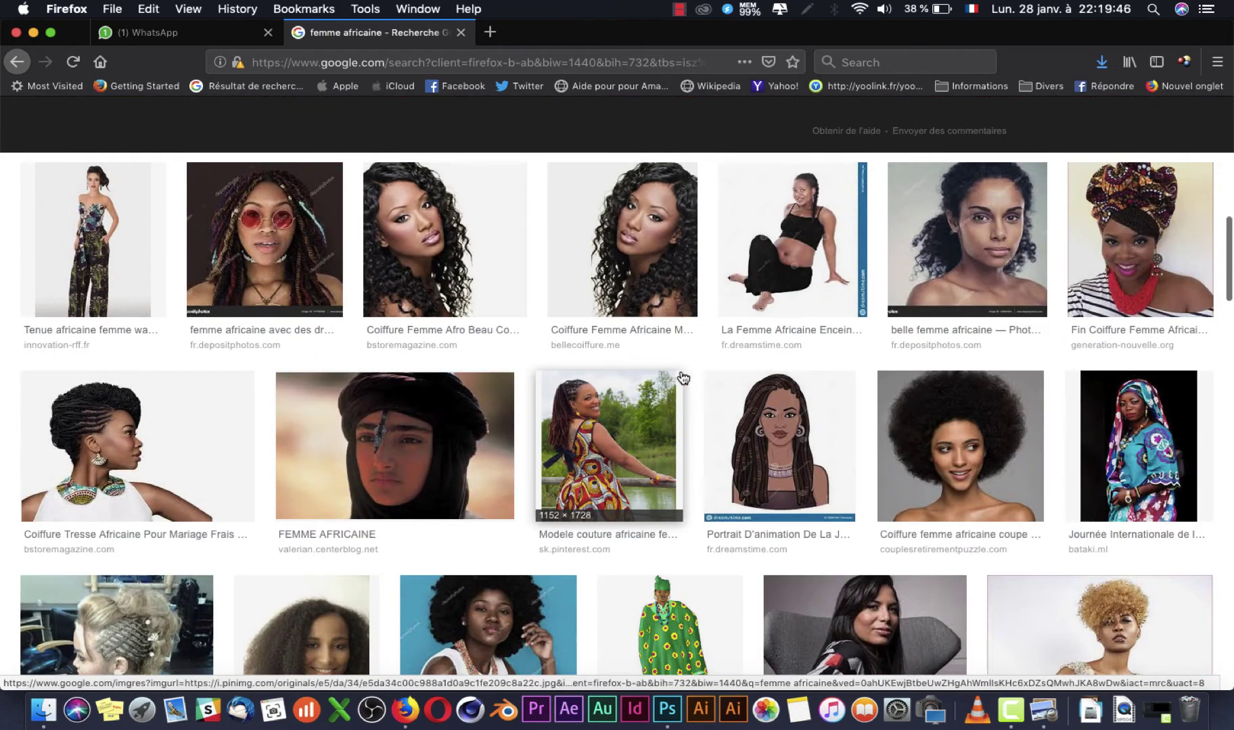
{"action": "scroll", "coordinate": [683, 377], "scroll_direction": "down", "scroll_amount": 2}
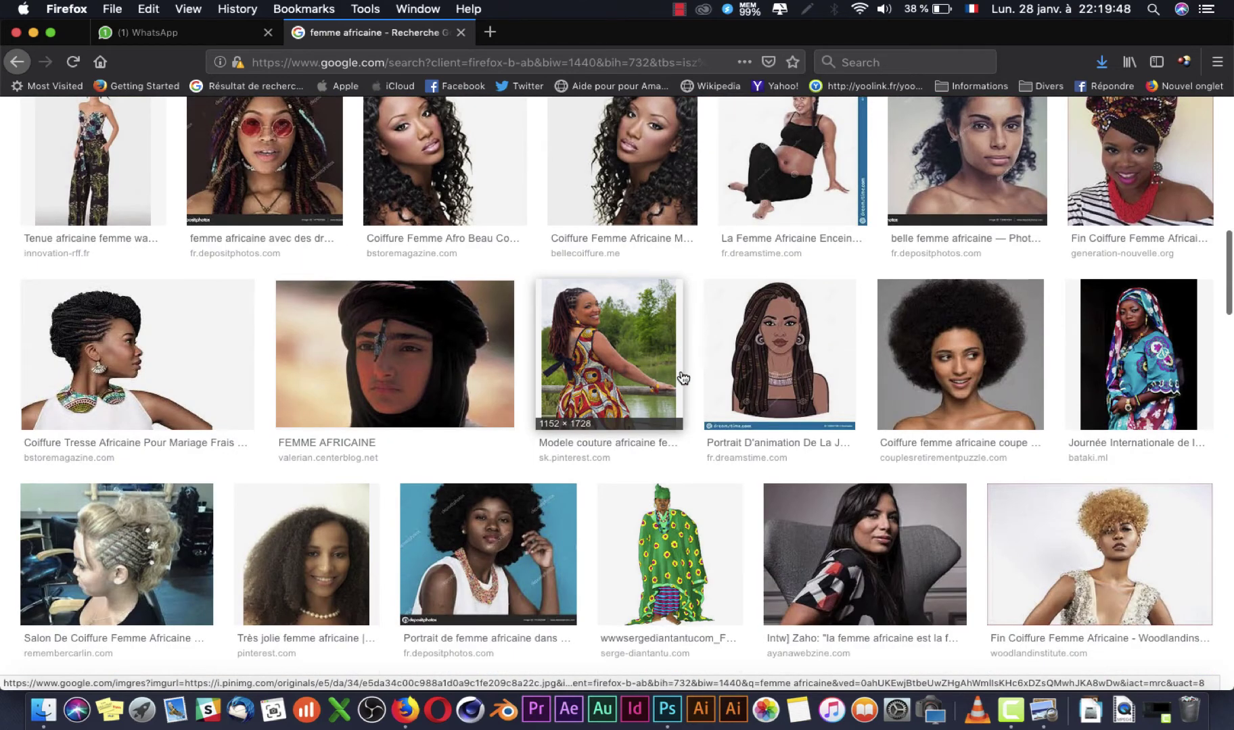
{"action": "scroll", "coordinate": [697, 476], "scroll_direction": "down", "scroll_amount": 4}
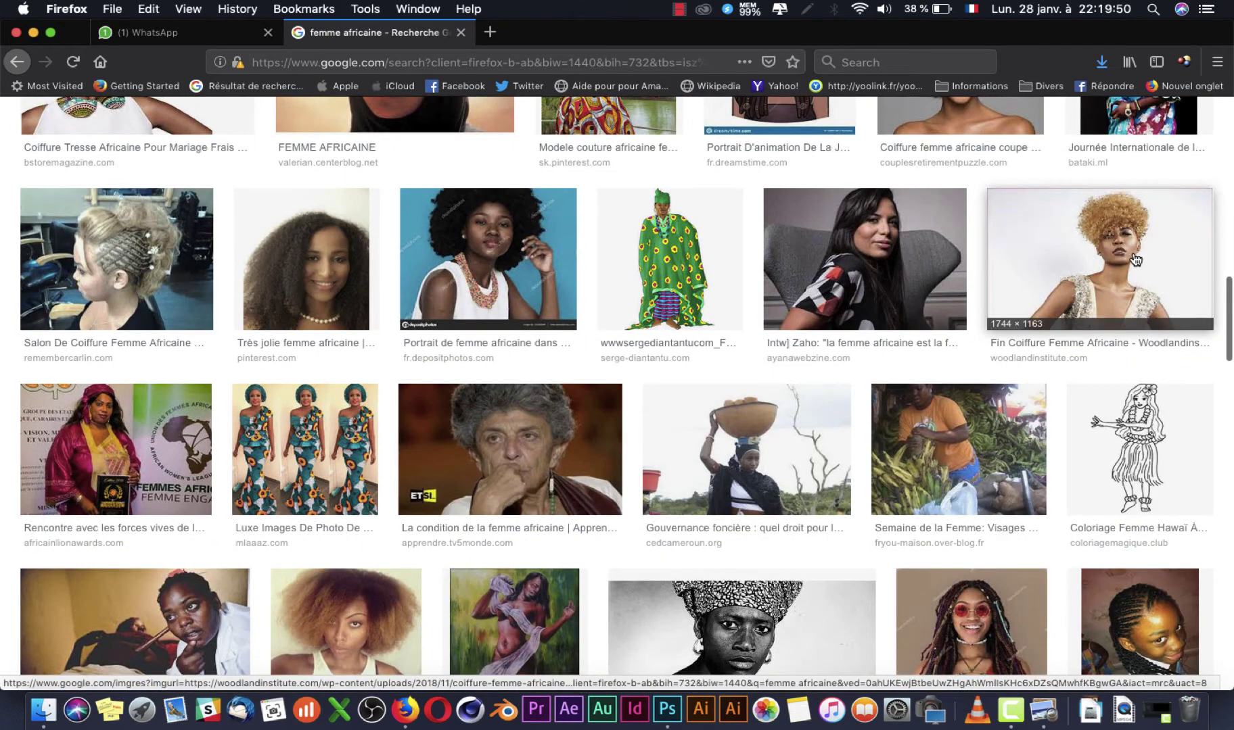
Step: Save the blonde curly-haired woman's photo as coiffure-femme-africaine… into the IMAGE folder
{"action": "left_click", "coordinate": [1136, 259]}
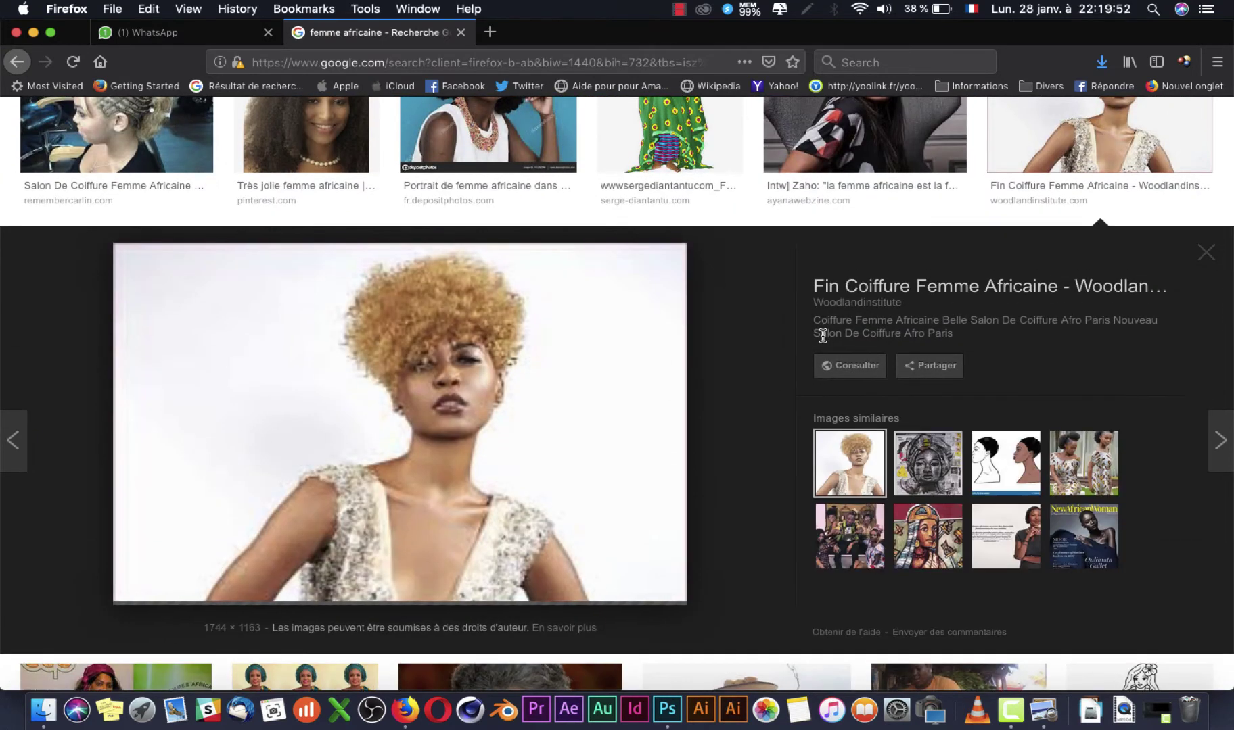
{"action": "right_click", "coordinate": [456, 419]}
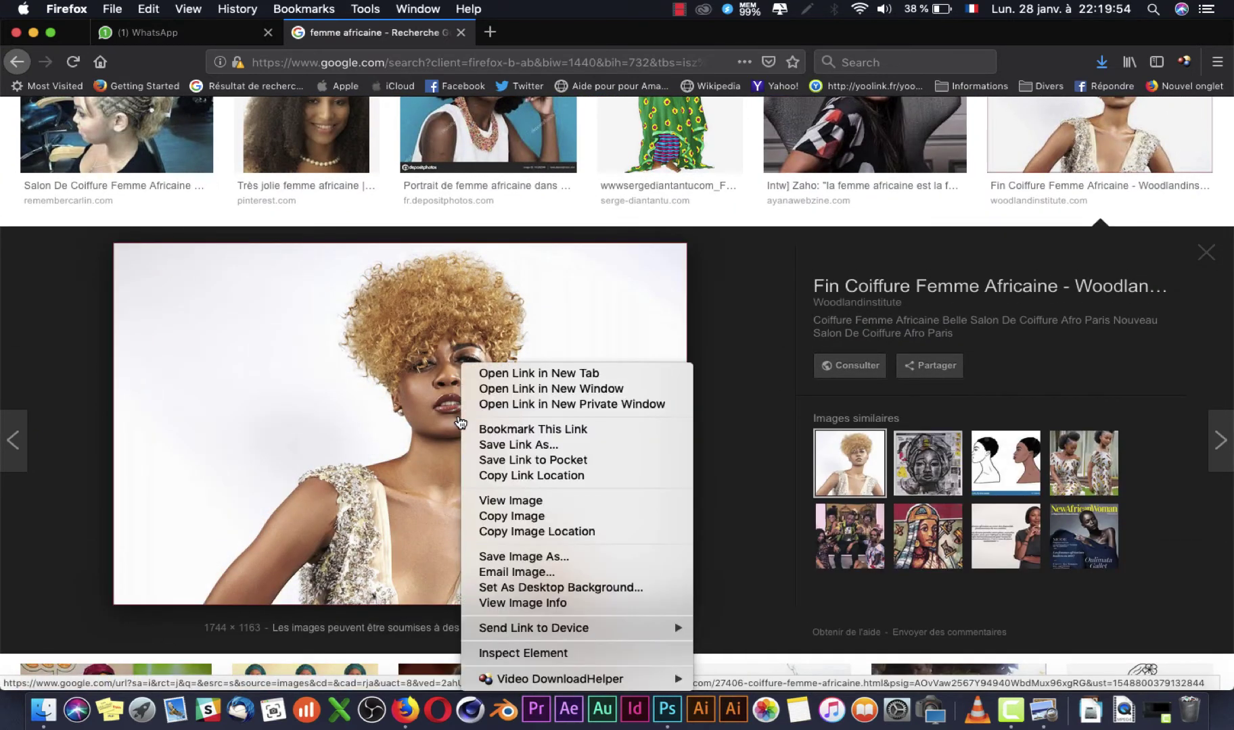
{"action": "left_click", "coordinate": [568, 556]}
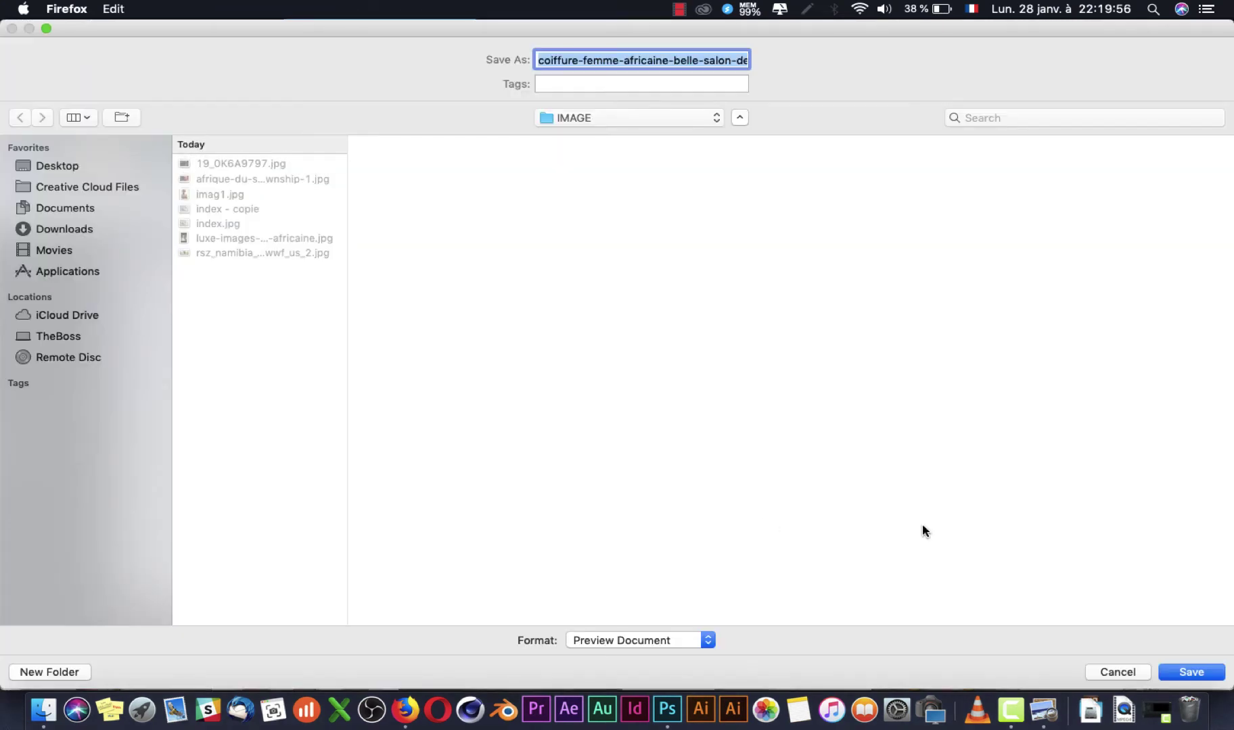
{"action": "left_click", "coordinate": [1190, 672]}
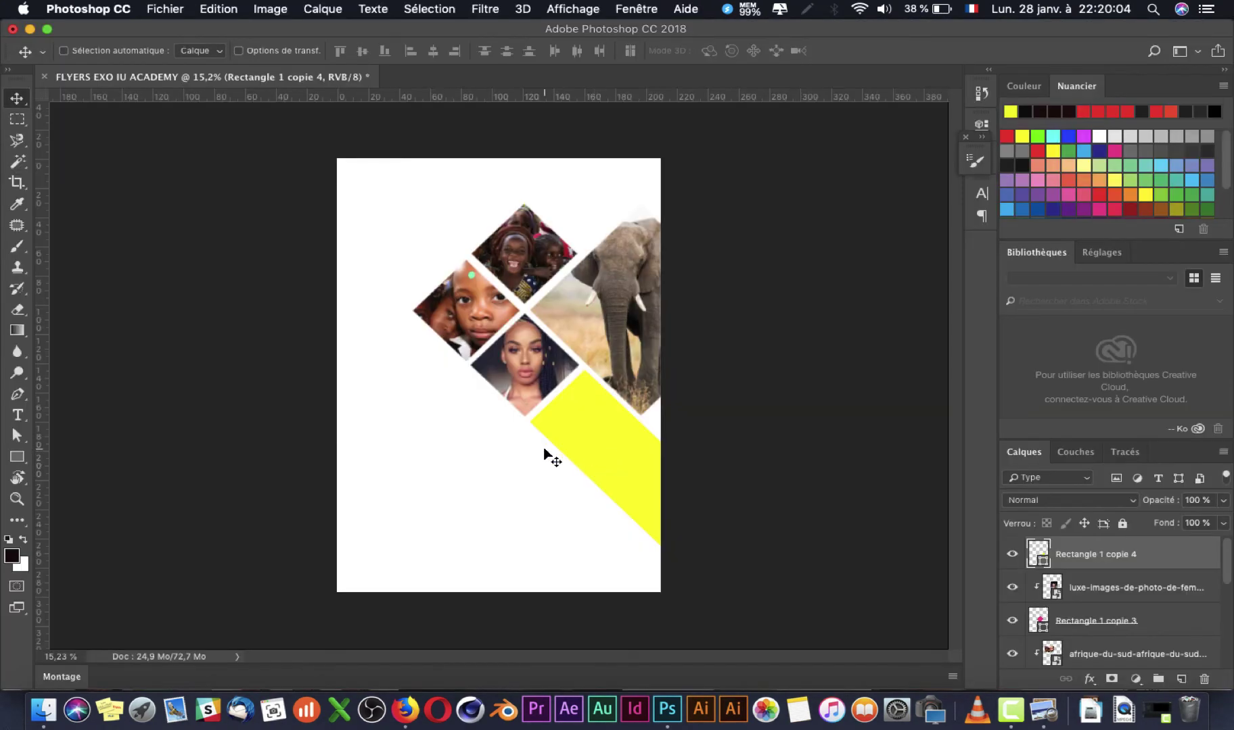
Step: Fit the flyer in view, then drag coiffure-femme-africaine.jpeg from the IMAGE folder onto the canvas
{"action": "key", "text": "super+0"}
{"action": "key", "text": "super+Tab"}
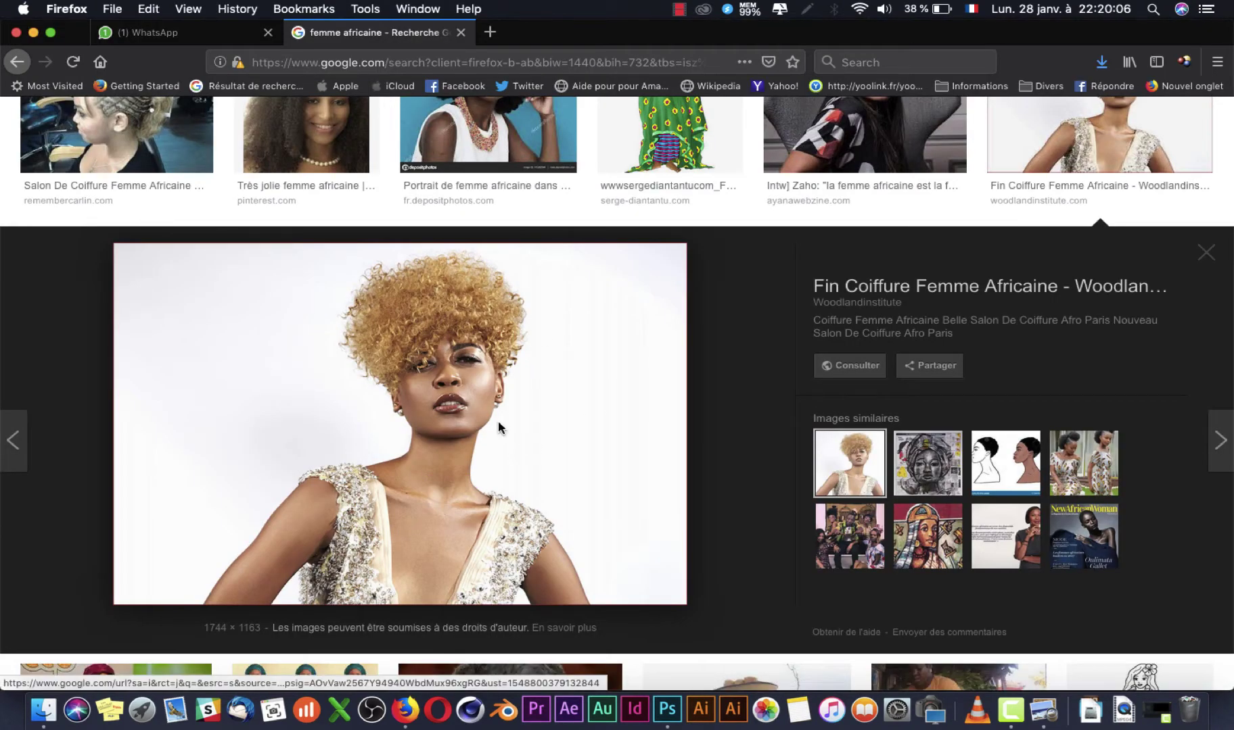
{"action": "key", "text": "super+Tab"}
{"action": "left_click", "coordinate": [62, 713]}
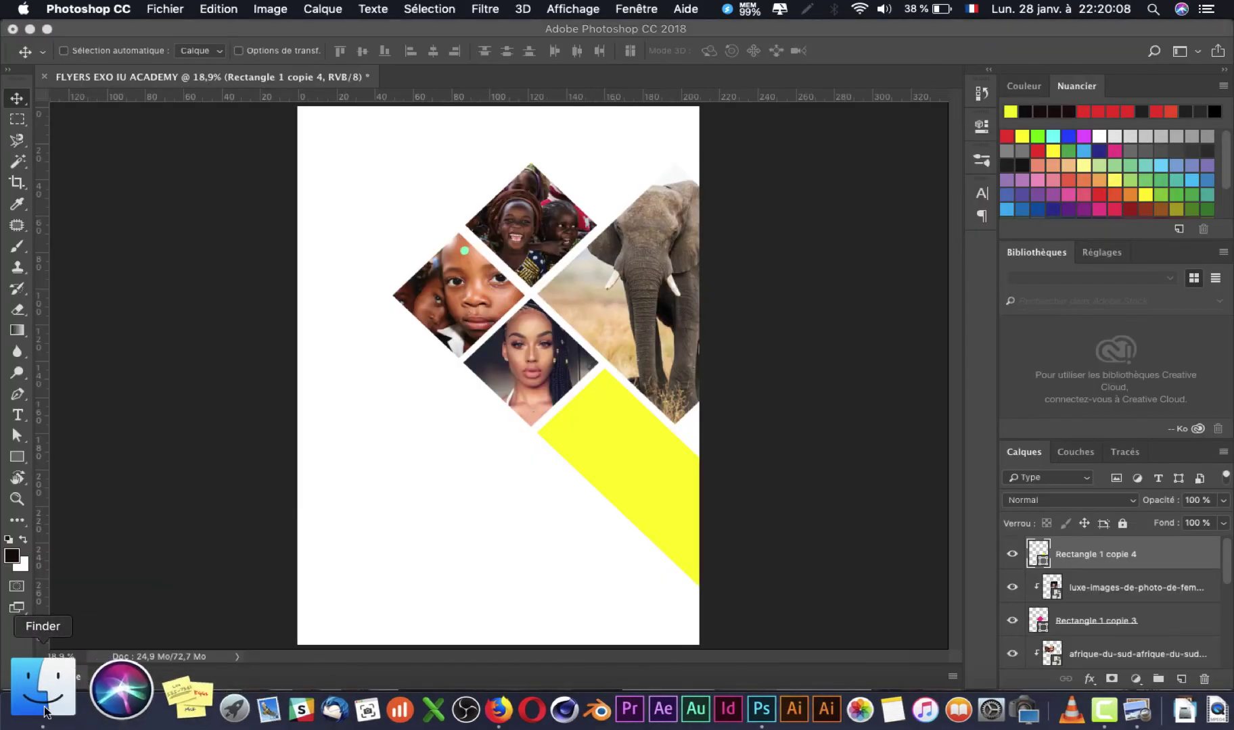
{"action": "left_click", "coordinate": [39, 707]}
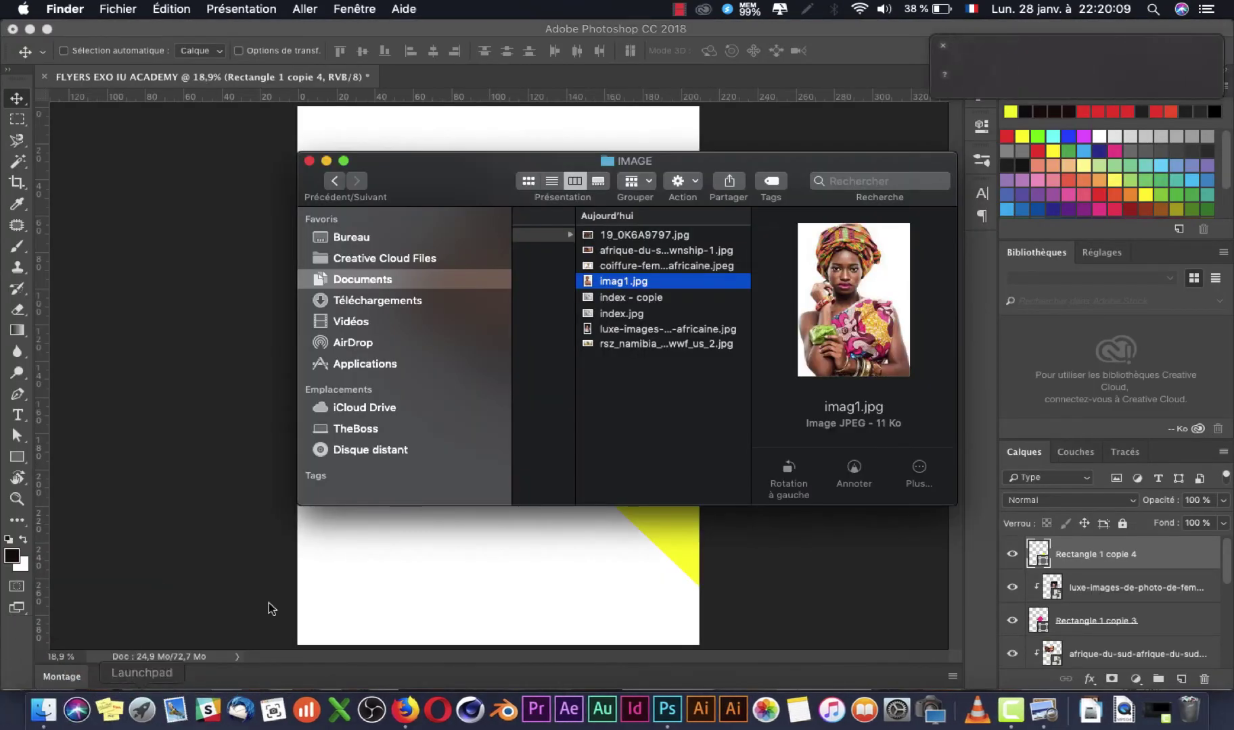
{"action": "left_click", "coordinate": [935, 47]}
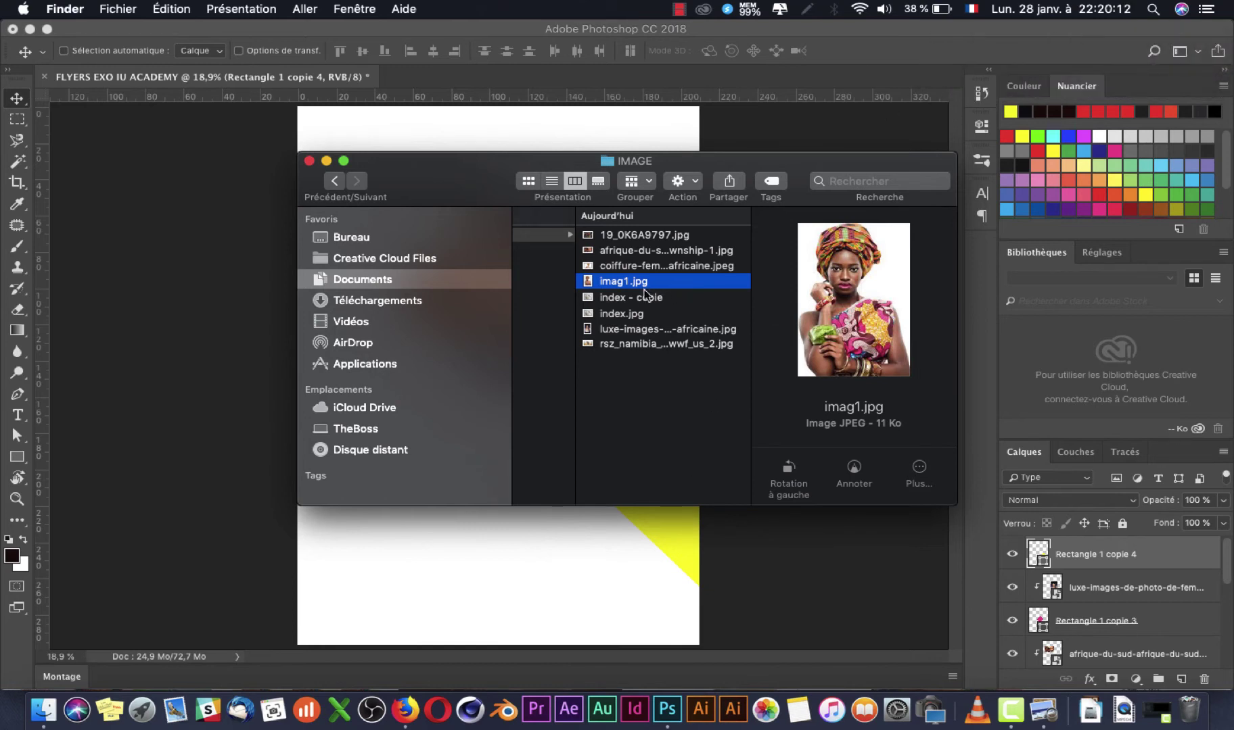
{"action": "key", "text": "Up"}
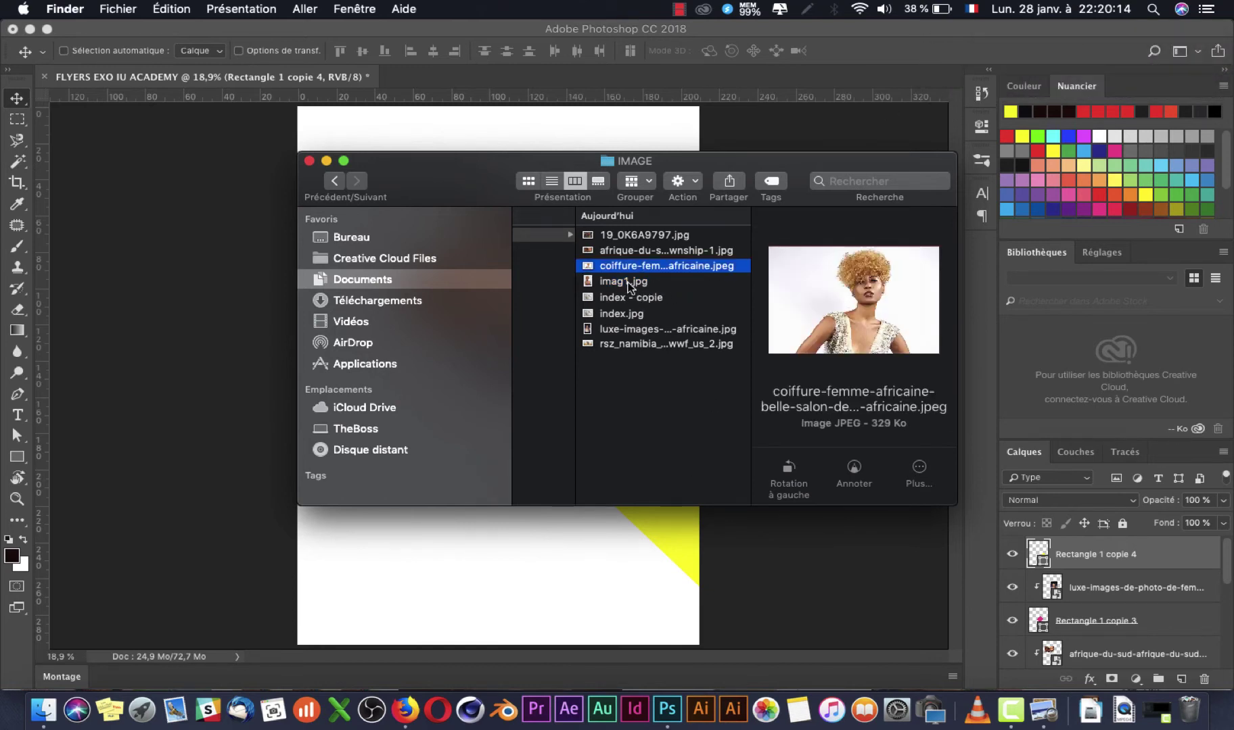
{"action": "left_click_drag", "start_coordinate": [630, 269], "coordinate": [453, 551]}
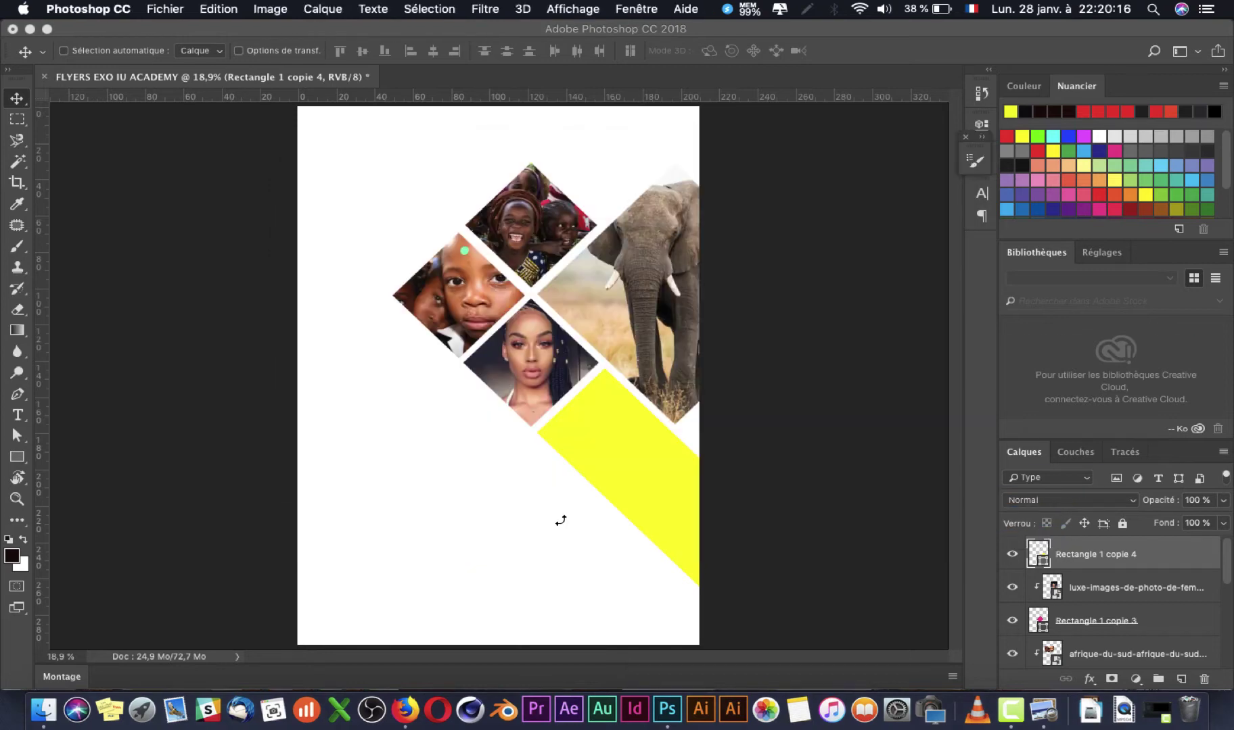
Step: Clip the blonde-curls photo into the lower diamond, shift it down-right and enlarge to about 45.5%
{"action": "key", "text": "Return"}
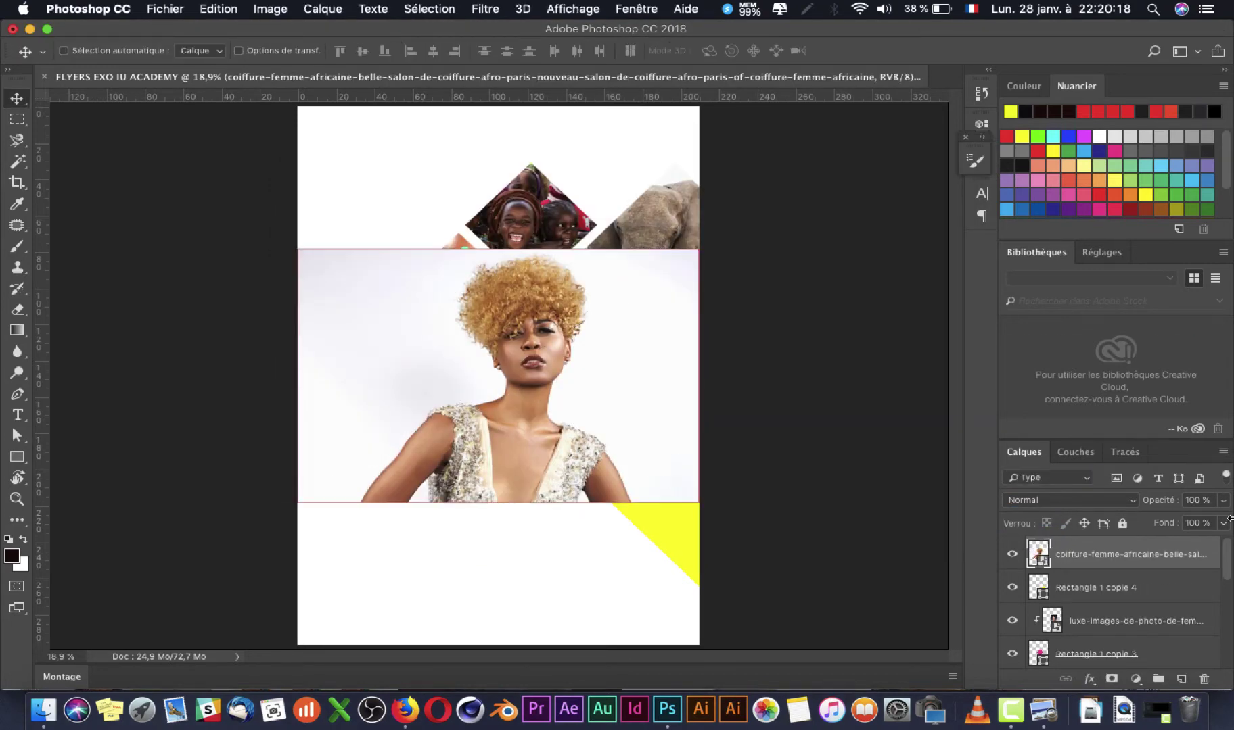
{"action": "left_click", "coordinate": [1125, 566], "text": "alt"}
{"action": "left_click_drag", "start_coordinate": [650, 488], "coordinate": [723, 588]}
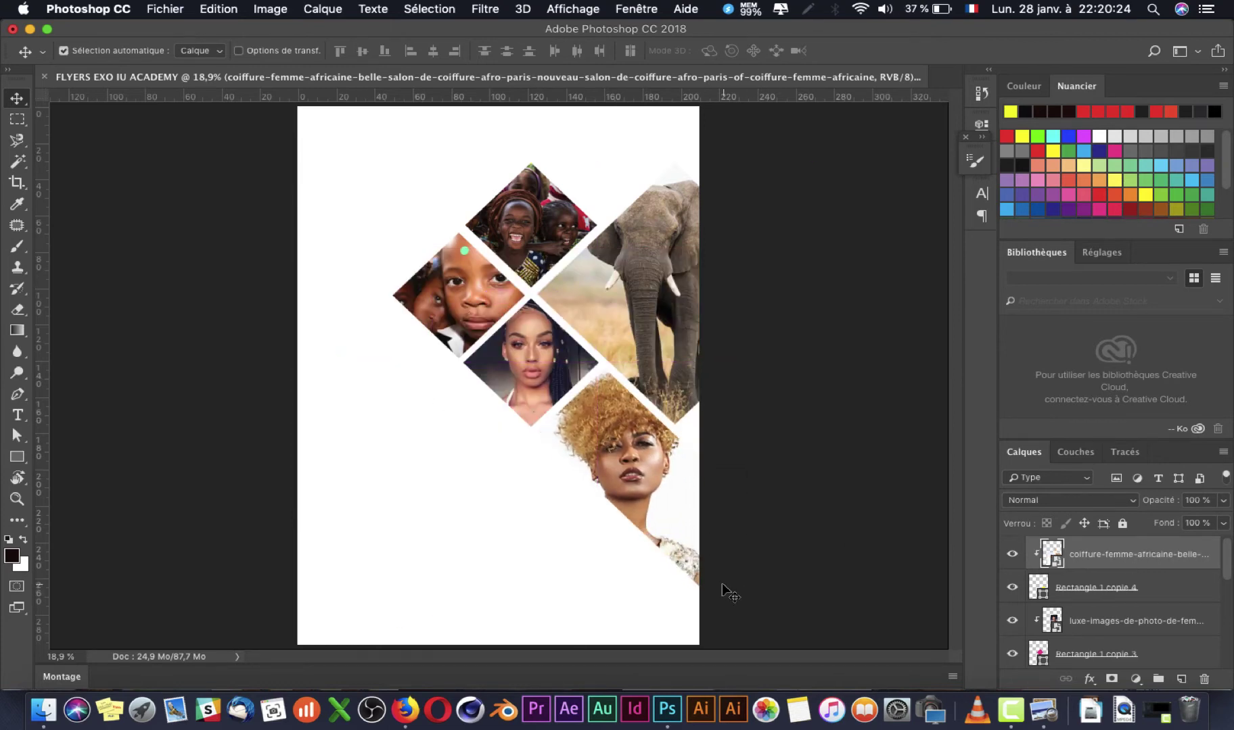
{"action": "key", "text": "ctrl+t"}
{"action": "left_click_drag", "start_coordinate": [792, 363], "coordinate": [814, 345]}
{"action": "key", "text": "Return"}
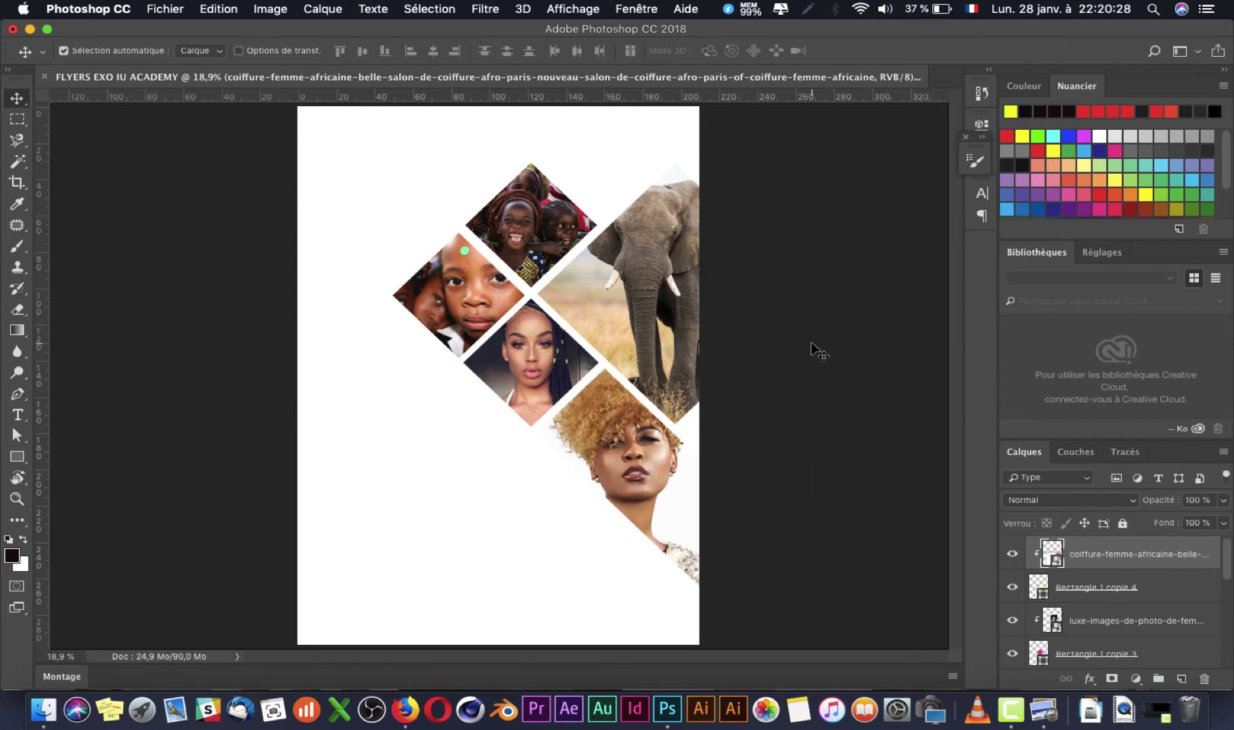
{"action": "key", "text": "super+s"}
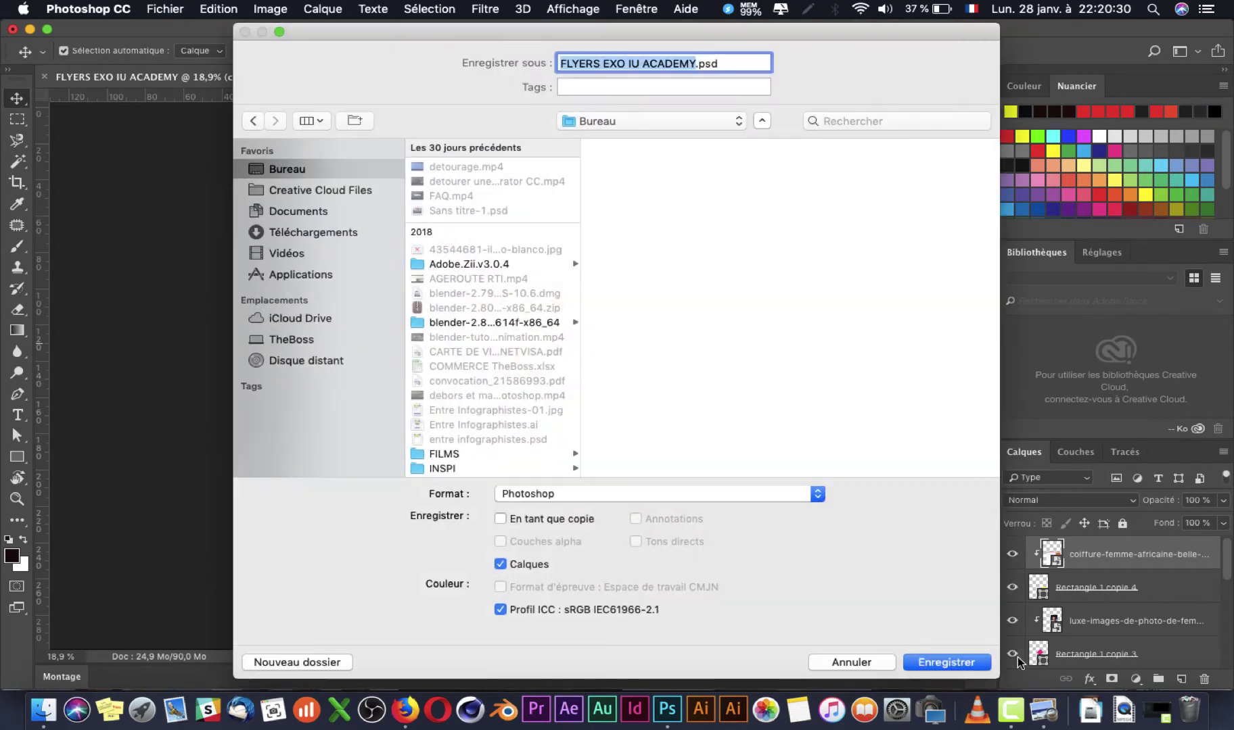
Step: Save the flyer as FLYERS EXO IU ACADEMY.psd and bring up the index.jpg reference in Aperçu
{"action": "key", "text": "Return"}
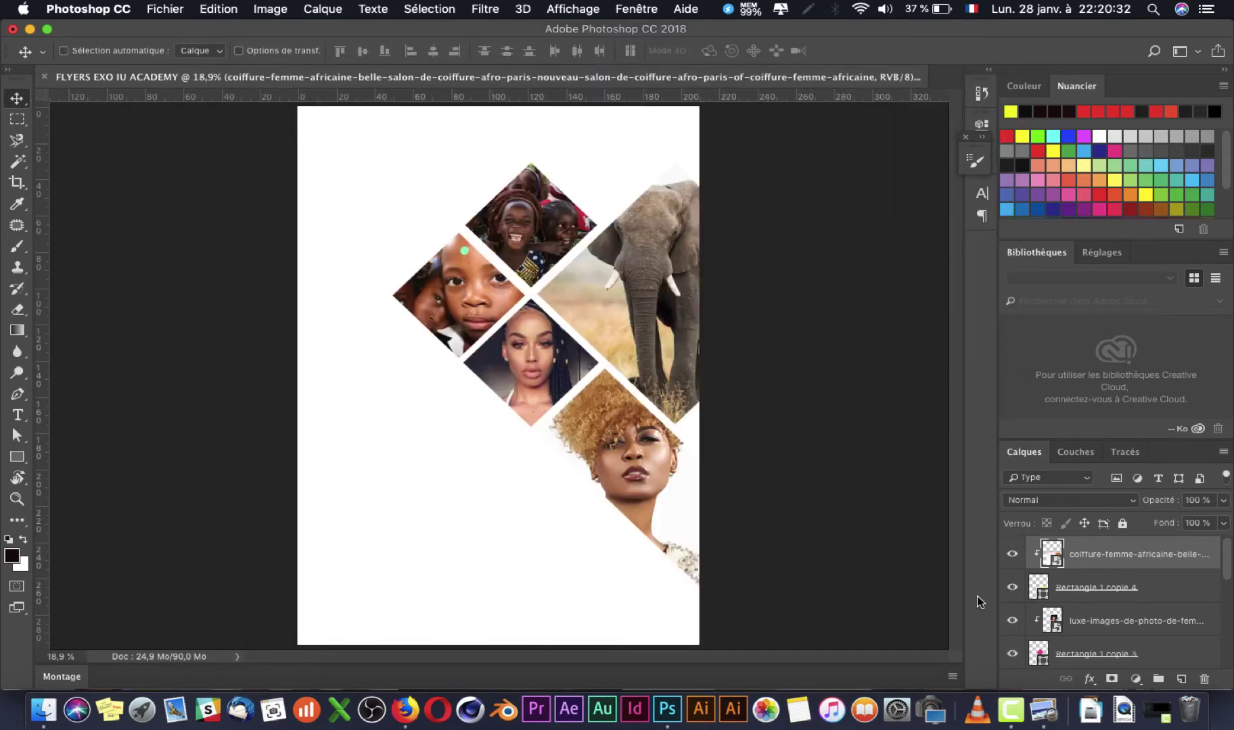
{"action": "left_click", "coordinate": [1044, 707]}
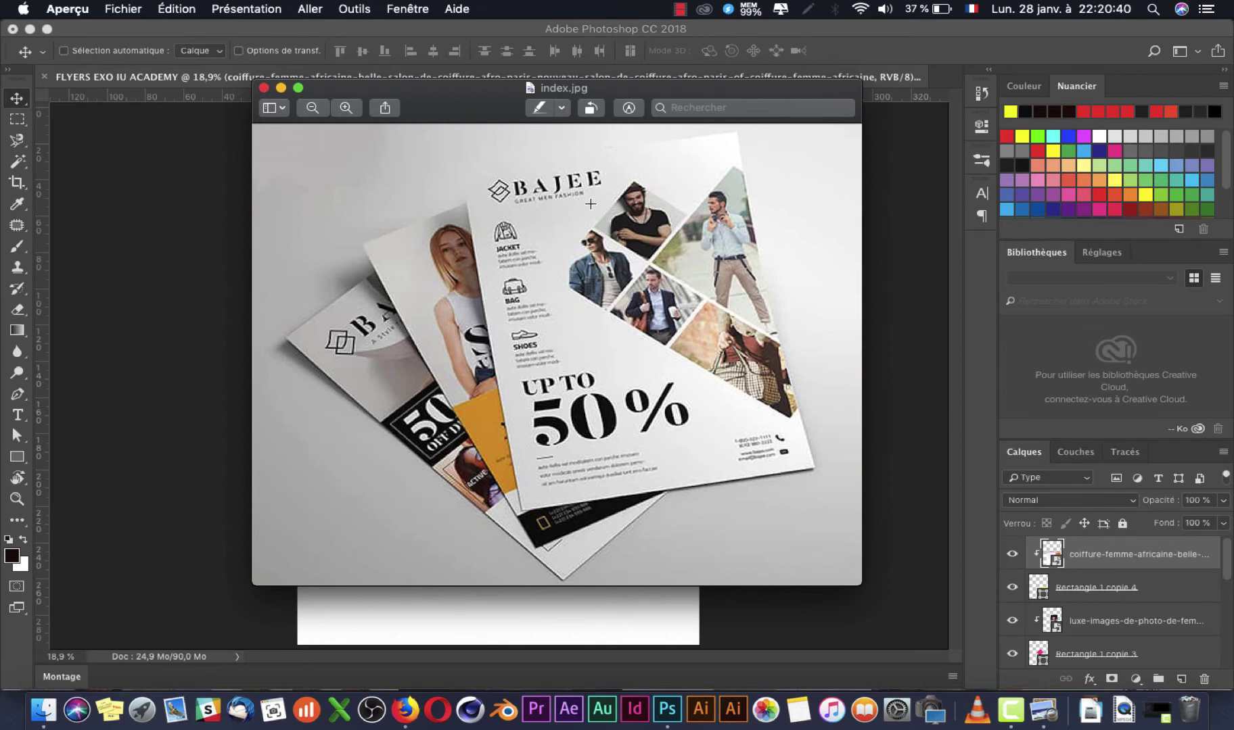
Step: Compare the collage's spacing against the index.jpg reference, ending with the Photoshop flyer in front
{"action": "left_click", "coordinate": [110, 360]}
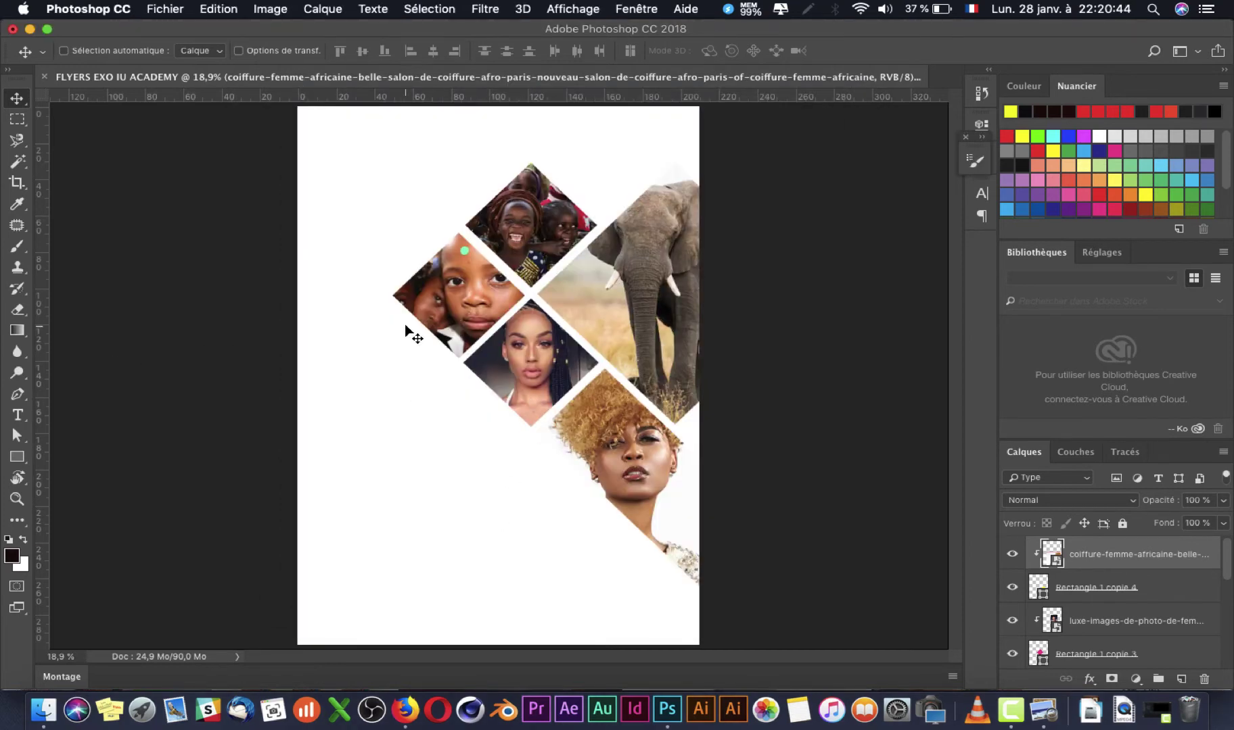
{"action": "key", "text": "super+Tab"}
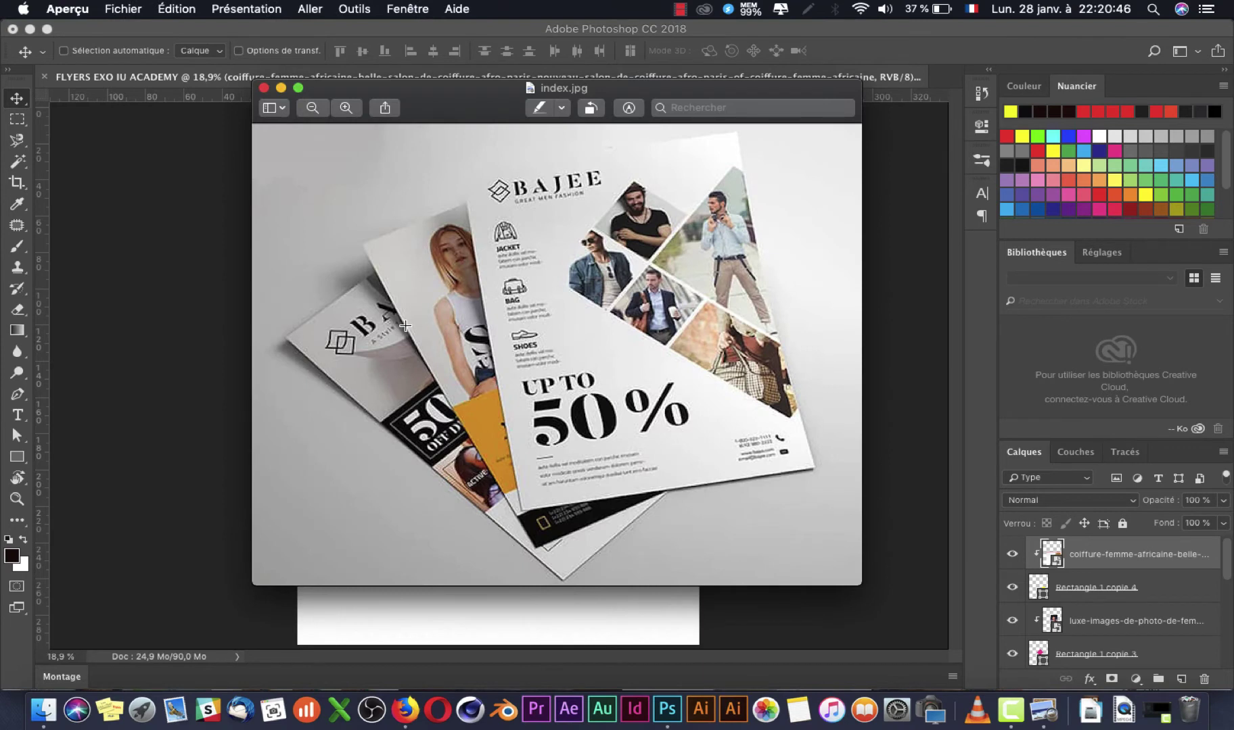
{"action": "key", "text": "super+Tab"}
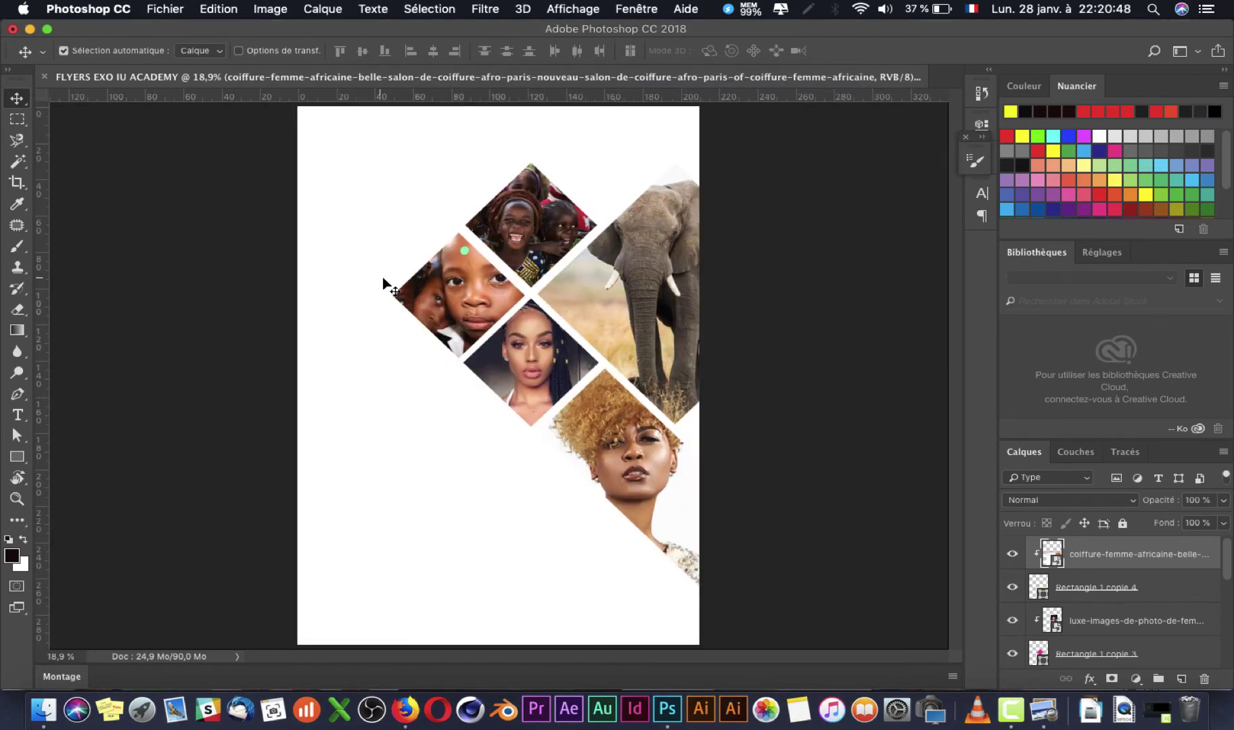
{"action": "key", "text": "super+Tab"}
{"action": "key", "text": "super+Tab"}
{"action": "key", "text": "super+Tab"}
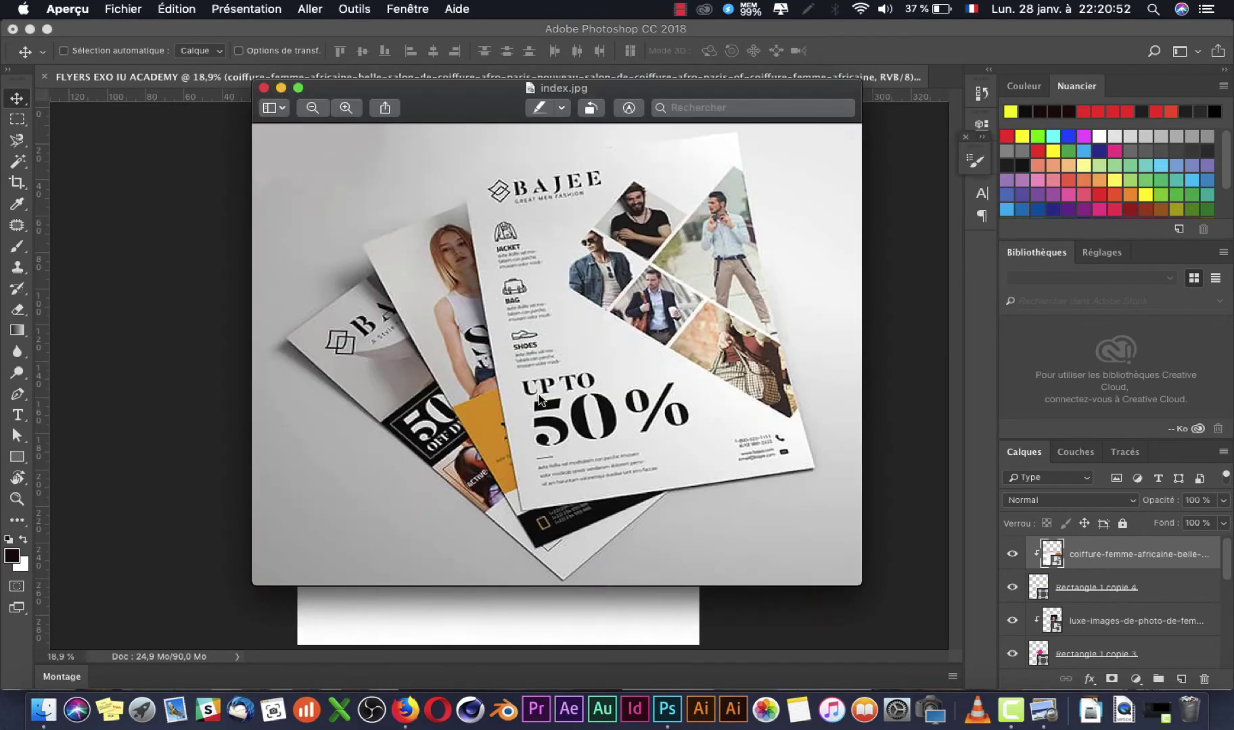
{"action": "key", "text": "super+Tab"}
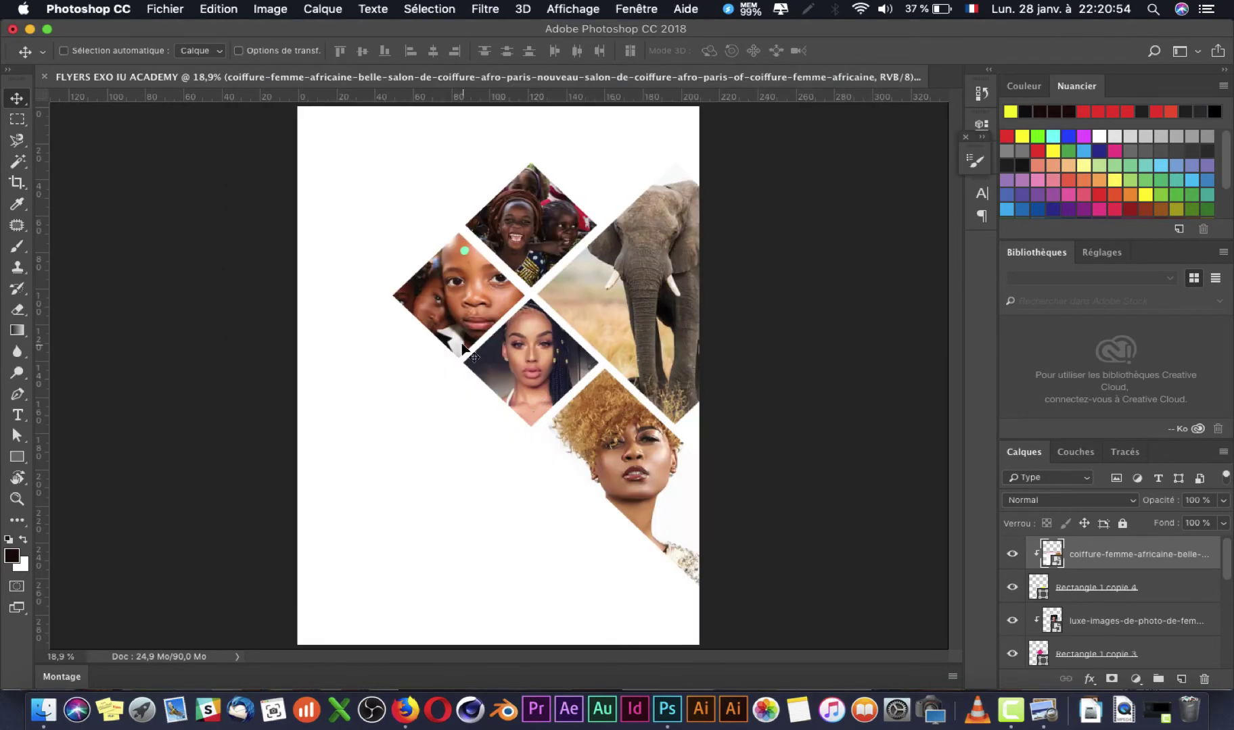
{"action": "key", "text": "super+Tab"}
{"action": "key", "text": "super+Tab"}
{"action": "key", "text": "super+Tab"}
{"action": "key", "text": "super+Tab"}
{"action": "key", "text": "super"}
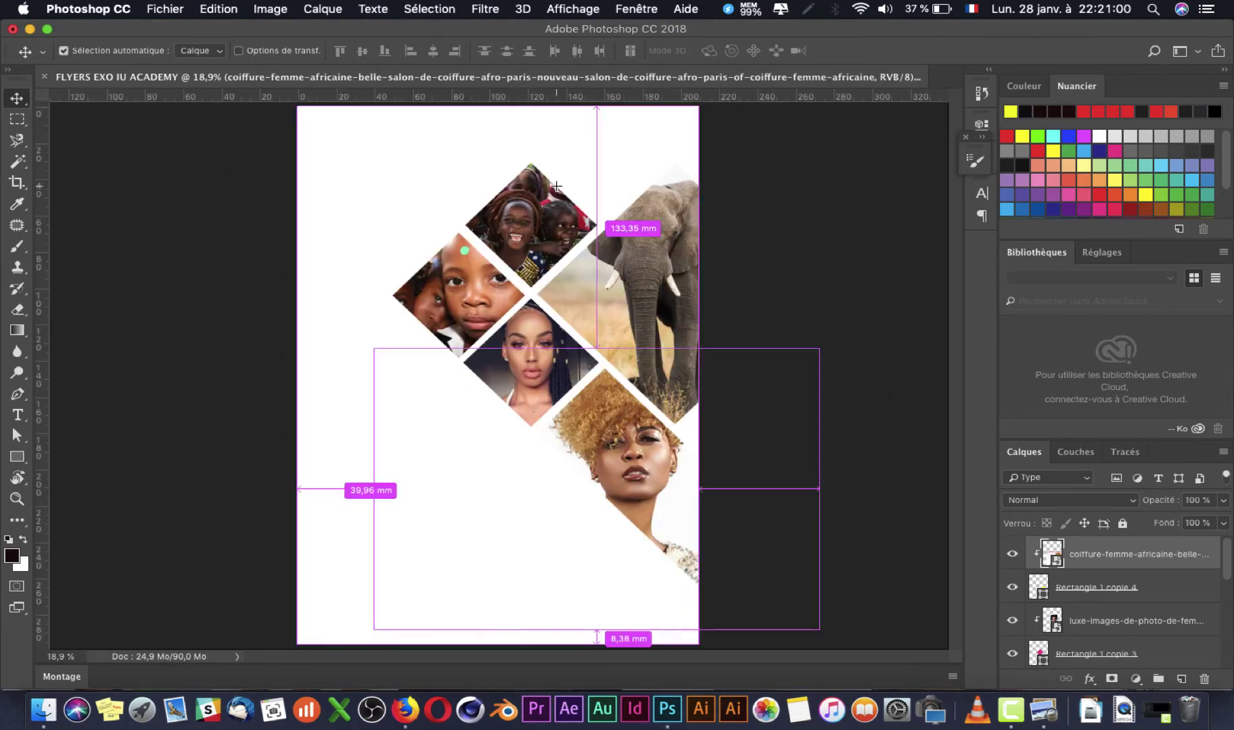
{"action": "key", "text": "super+Tab"}
{"action": "key", "text": "super+Tab"}
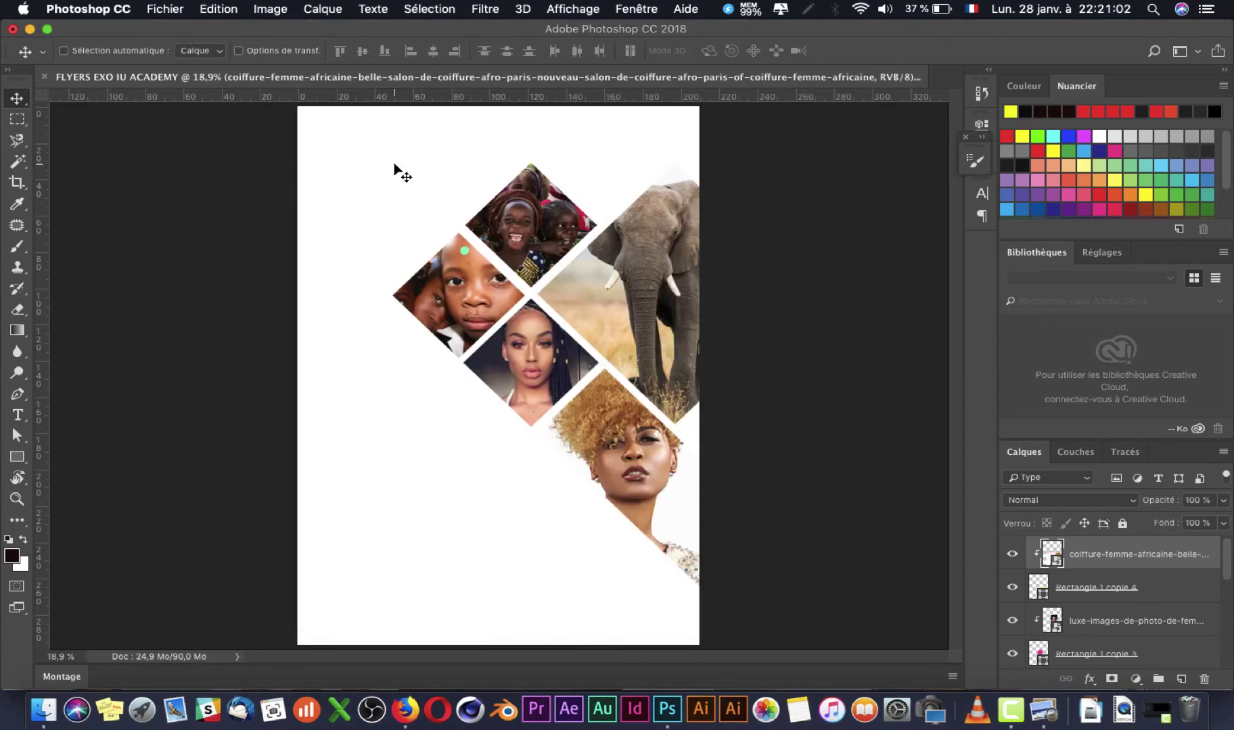
{"action": "key", "text": "super+Tab"}
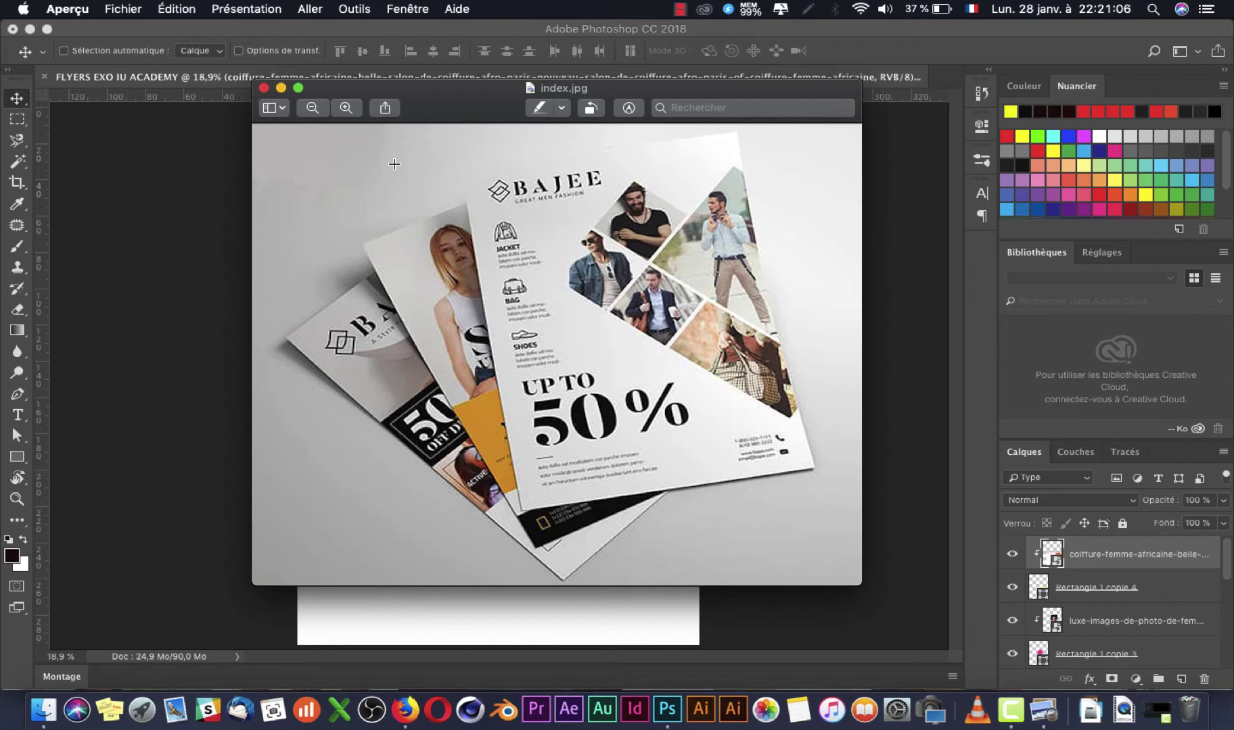
{"action": "key", "text": "super+Tab"}
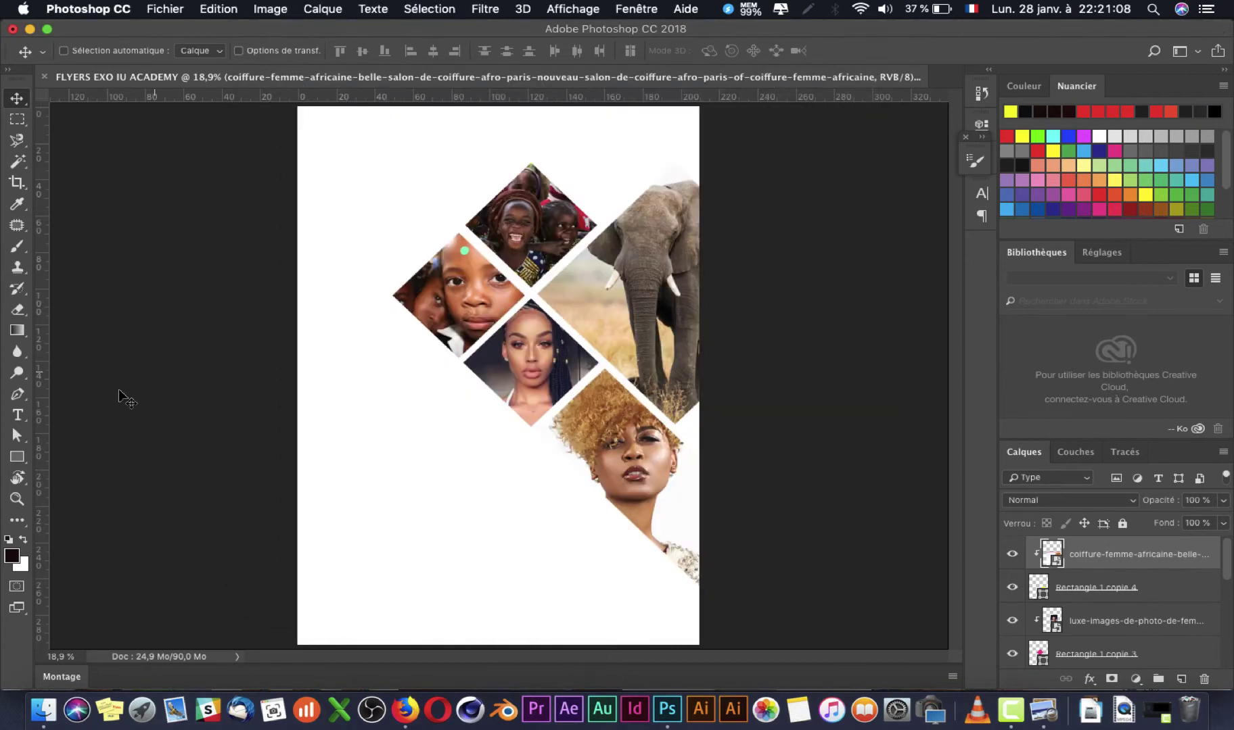
{"action": "left_click", "coordinate": [17, 393]}
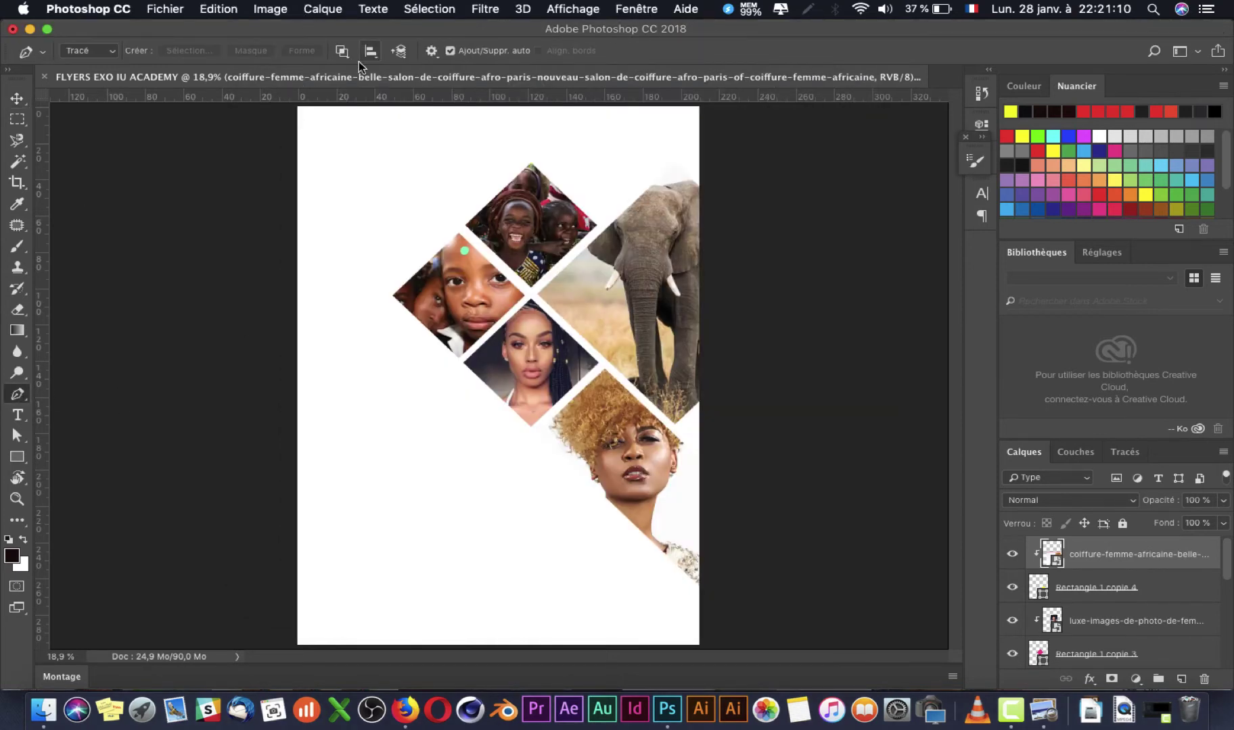
Step: Set the Pen tool to Forme (shape) mode and add a new empty layer
{"action": "left_click", "coordinate": [106, 54]}
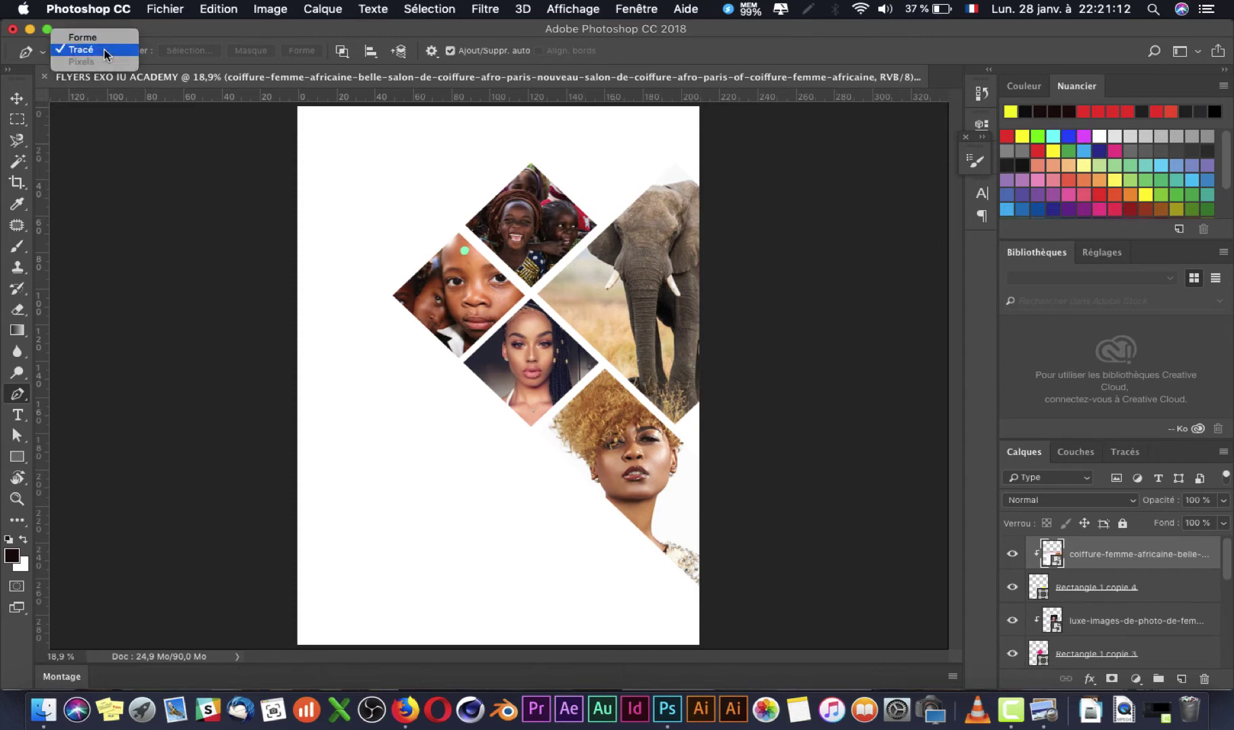
{"action": "left_click", "coordinate": [109, 44]}
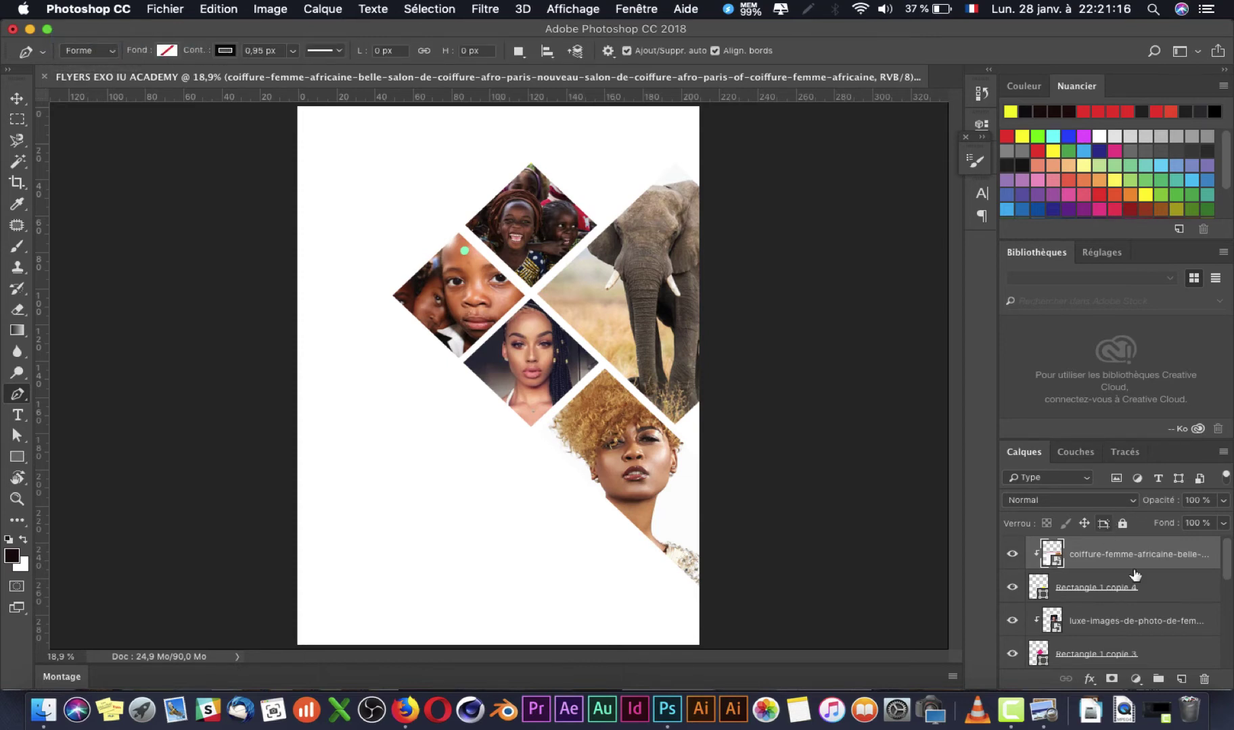
{"action": "left_click", "coordinate": [1180, 679]}
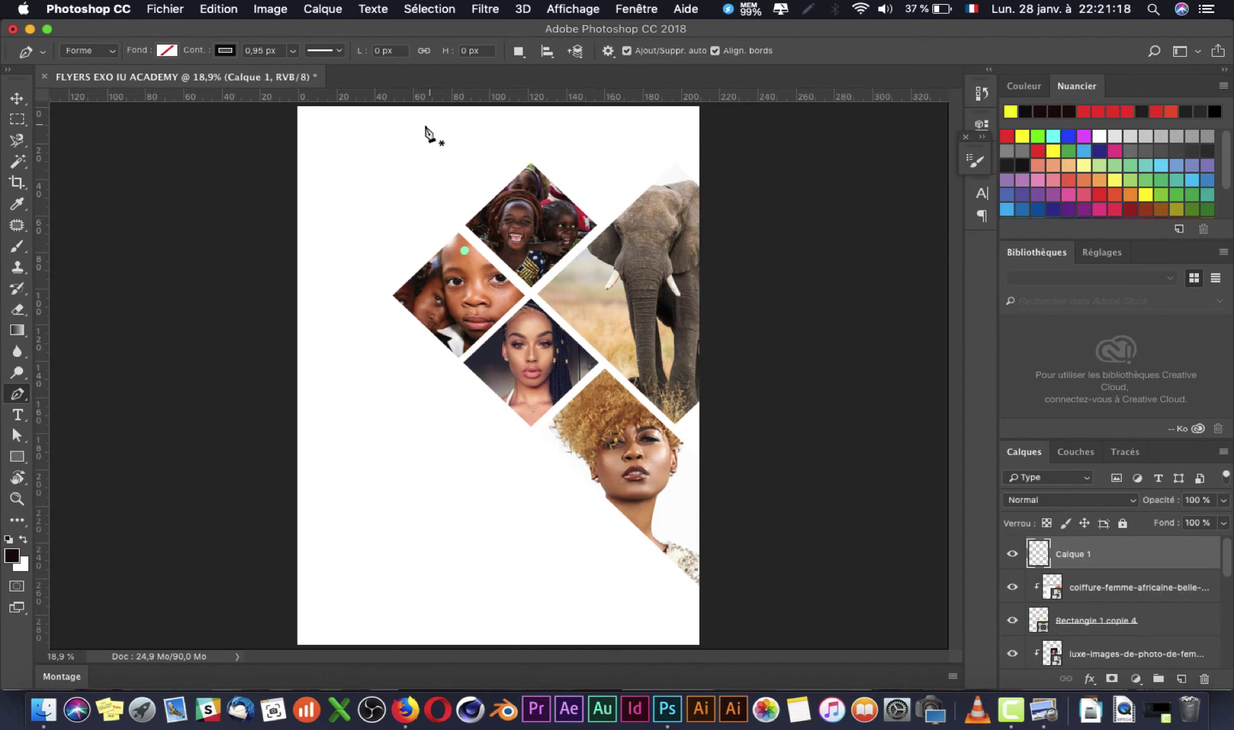
{"action": "key", "text": "super+Tab"}
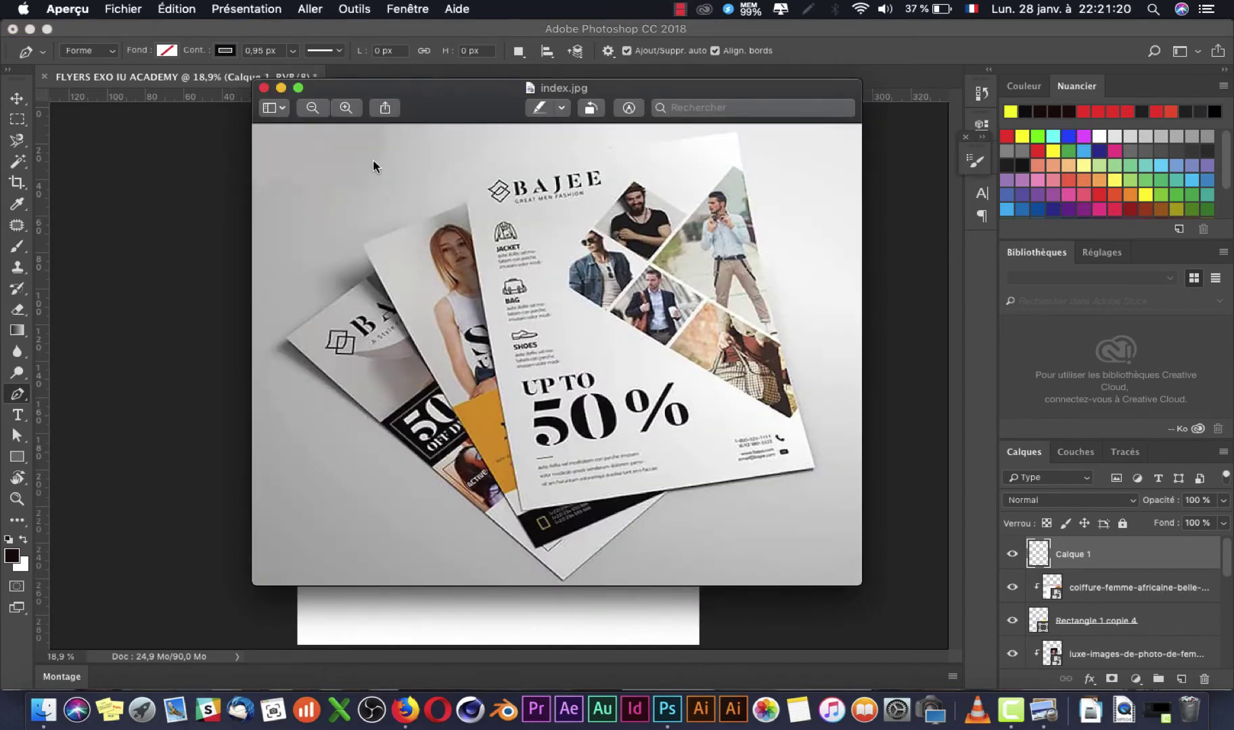
{"action": "key", "text": "super+Tab"}
Step: Draw a closed four-point outline with a curved side near the flyer's top-left
{"action": "left_click", "coordinate": [333, 162]}
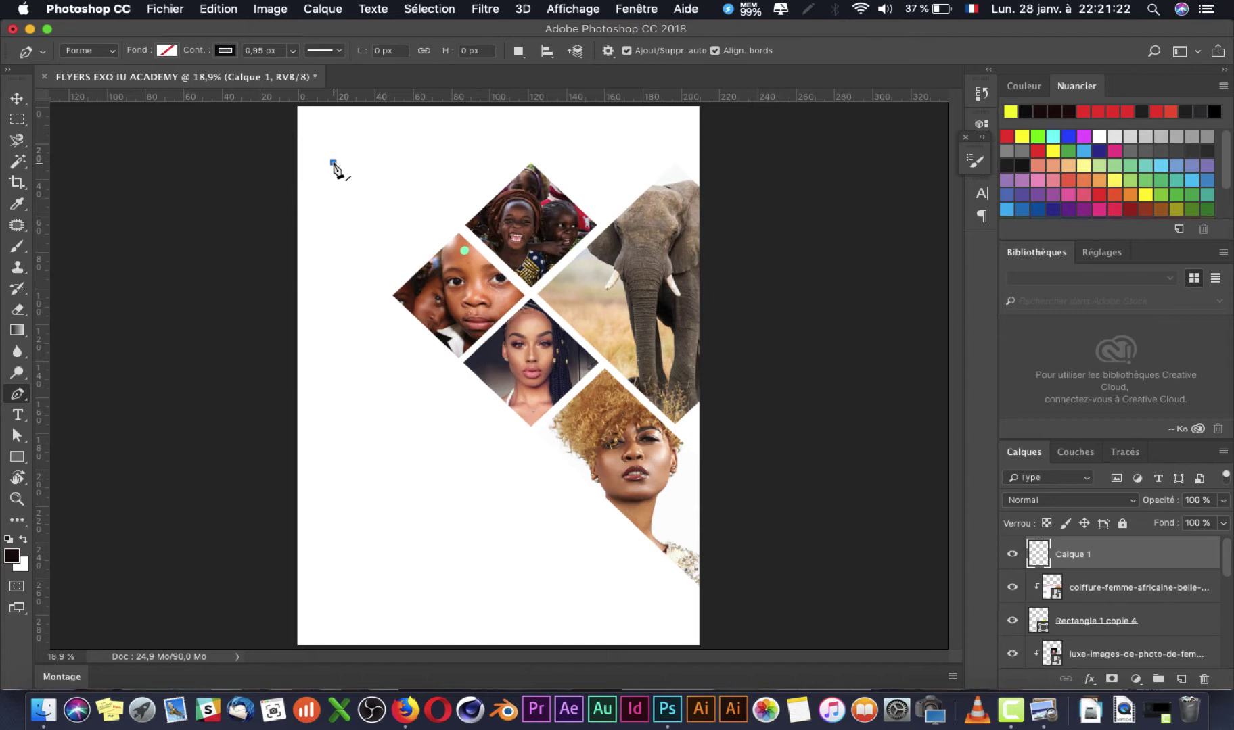
{"action": "left_click_drag", "start_coordinate": [356, 129], "coordinate": [356, 113]}
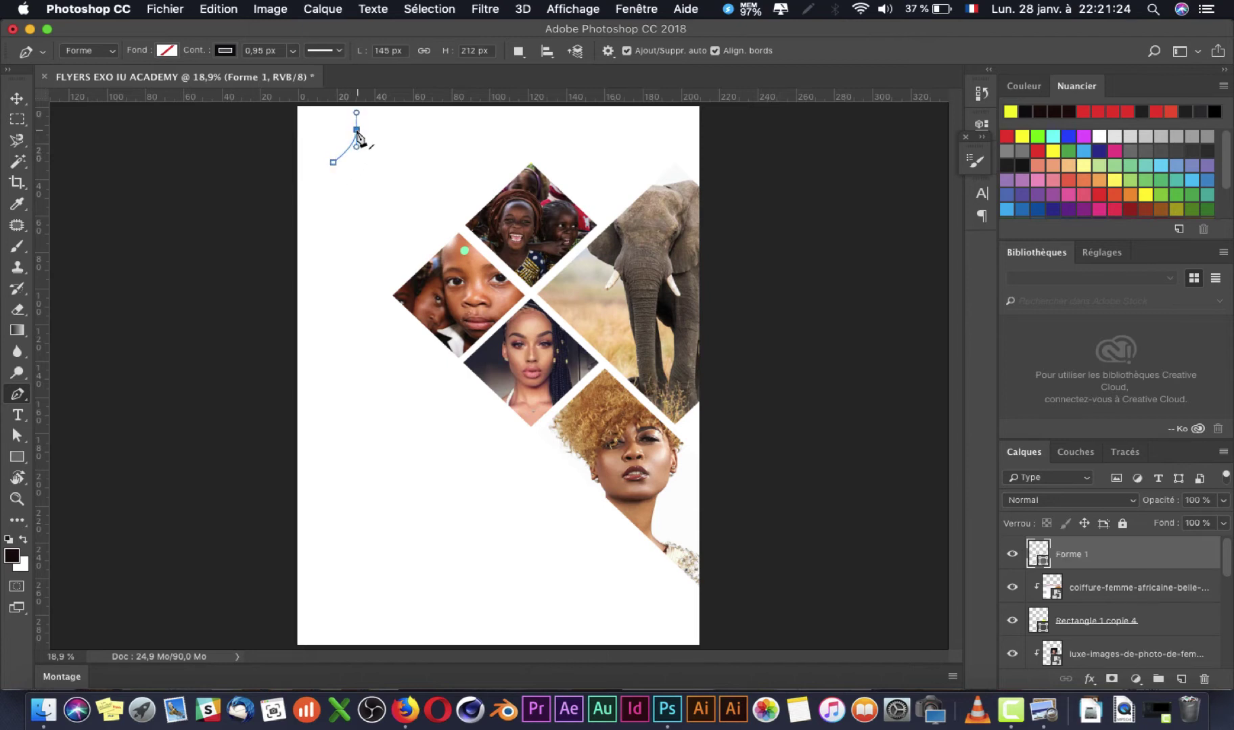
{"action": "left_click", "coordinate": [357, 130], "text": "alt"}
{"action": "left_click", "coordinate": [382, 138]}
{"action": "key", "text": "super+Tab"}
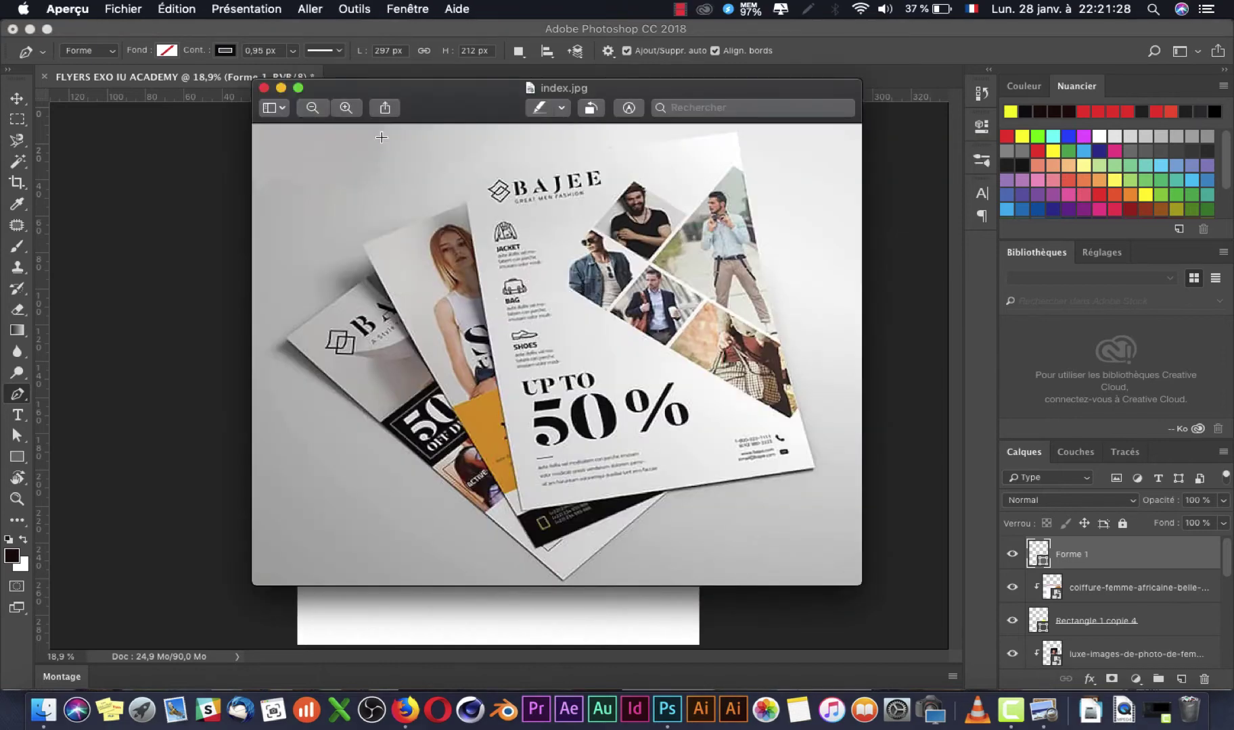
{"action": "key", "text": "super+Tab"}
{"action": "left_click_drag", "start_coordinate": [359, 171], "coordinate": [349, 175]}
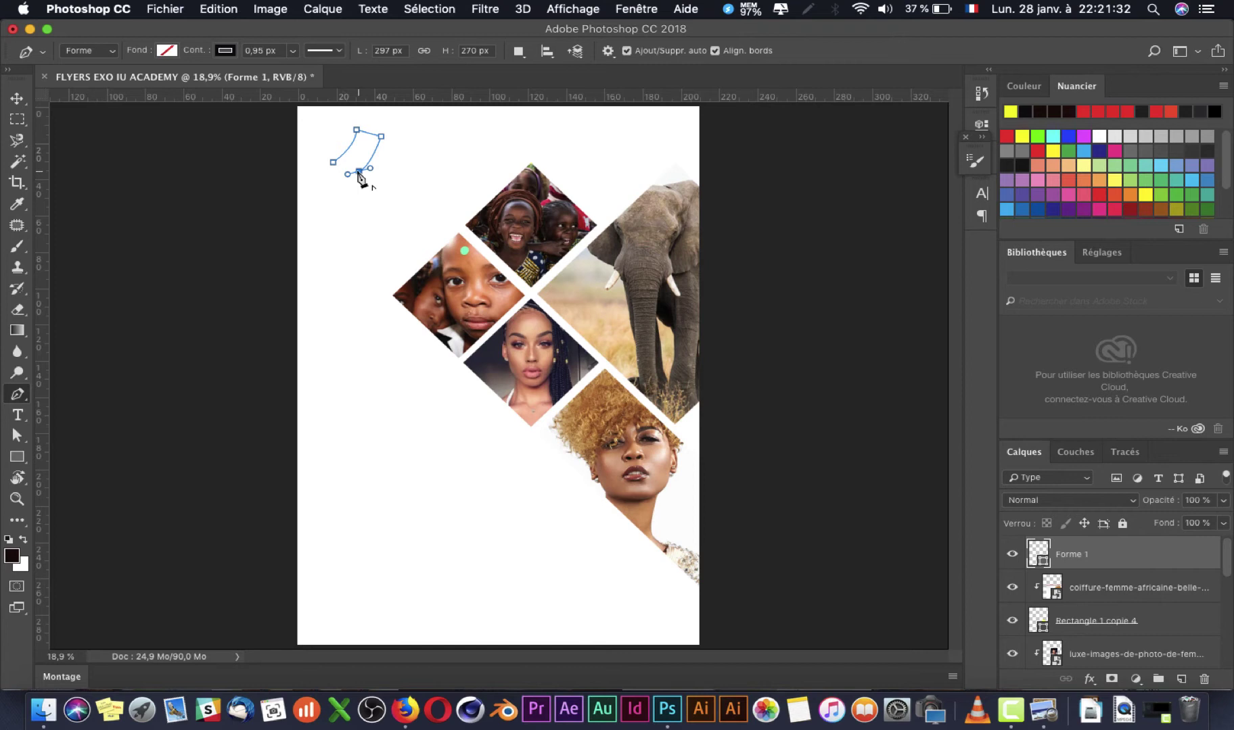
{"action": "left_click", "coordinate": [333, 162]}
Step: Thicken the shape's outline stroke to 15,60 px and switch to the Move tool
{"action": "left_click", "coordinate": [295, 51]}
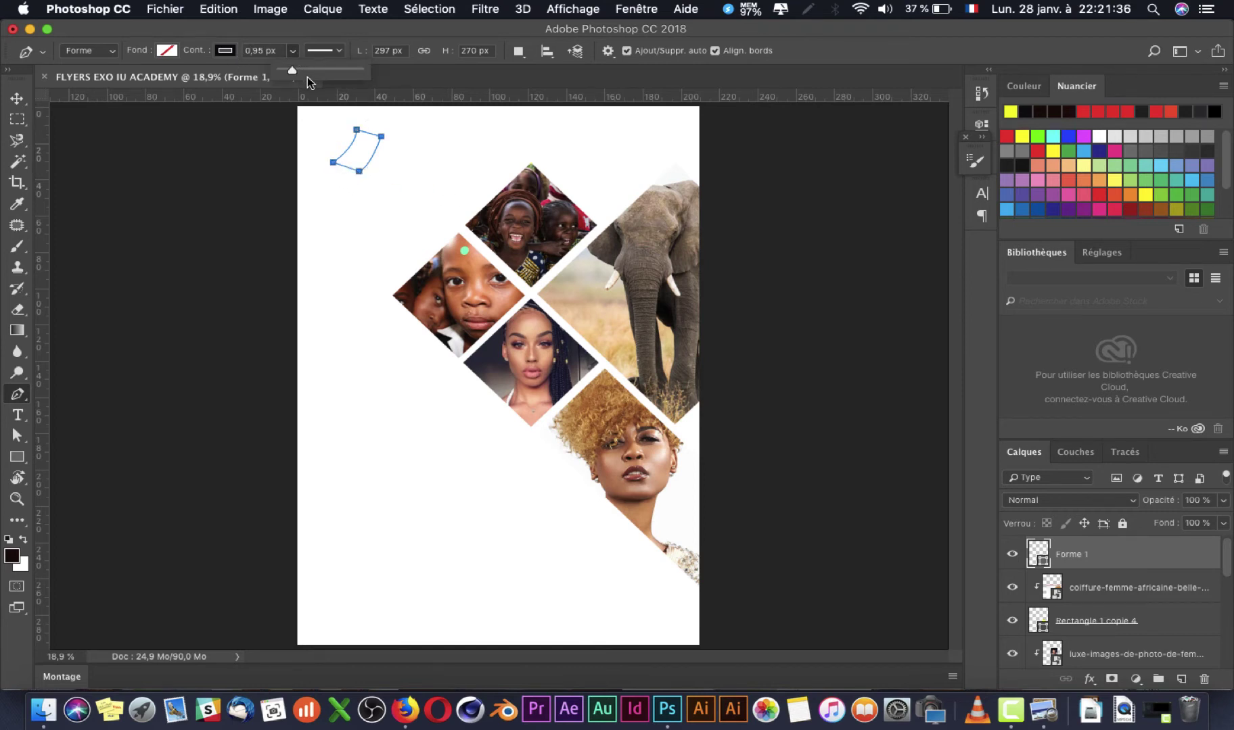
{"action": "mouse_move", "coordinate": [292, 70]}
{"action": "left_mouse_down"}
{"action": "mouse_move", "coordinate": [303, 72]}
{"action": "mouse_move", "coordinate": [293, 70]}
{"action": "left_mouse_up"}
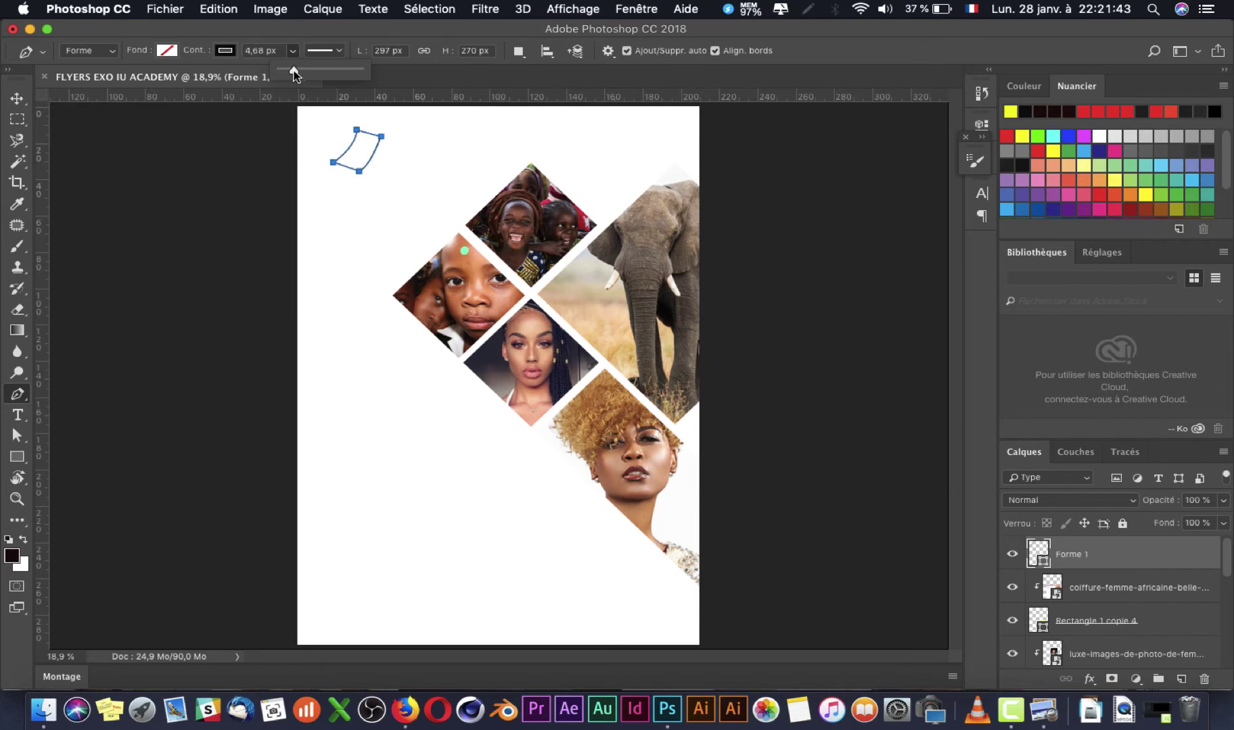
{"action": "left_click", "coordinate": [17, 98]}
{"action": "key", "text": "super+Tab"}
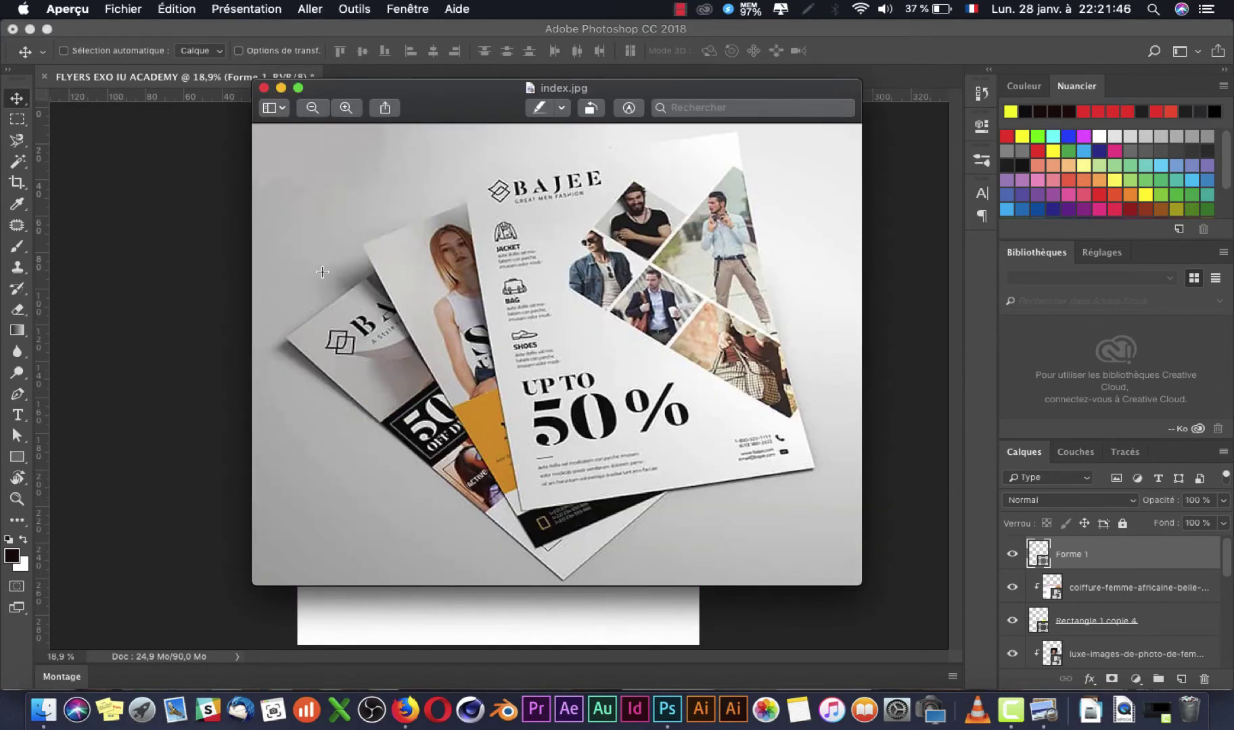
{"action": "key", "text": "super+Tab"}
{"action": "right_click", "coordinate": [364, 169]}
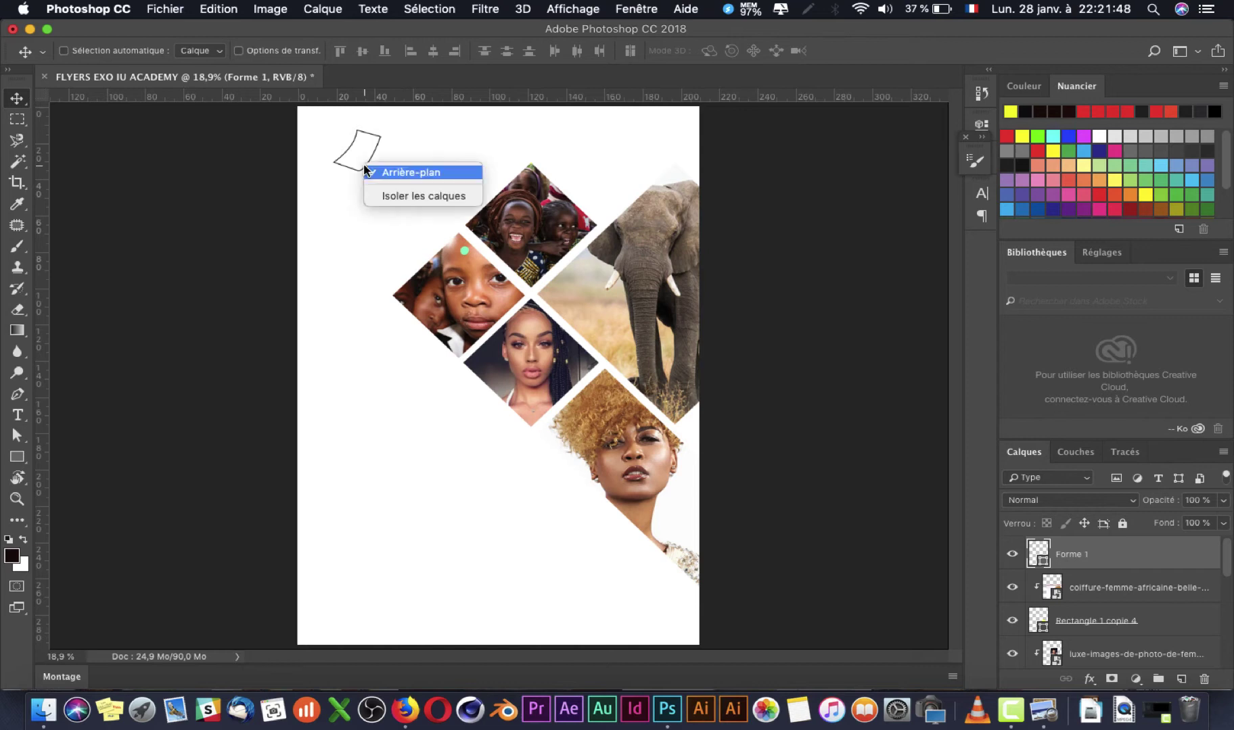
Step: Duplicate the outlined shape and shift the copy slightly below the original
{"action": "left_click", "coordinate": [1109, 559]}
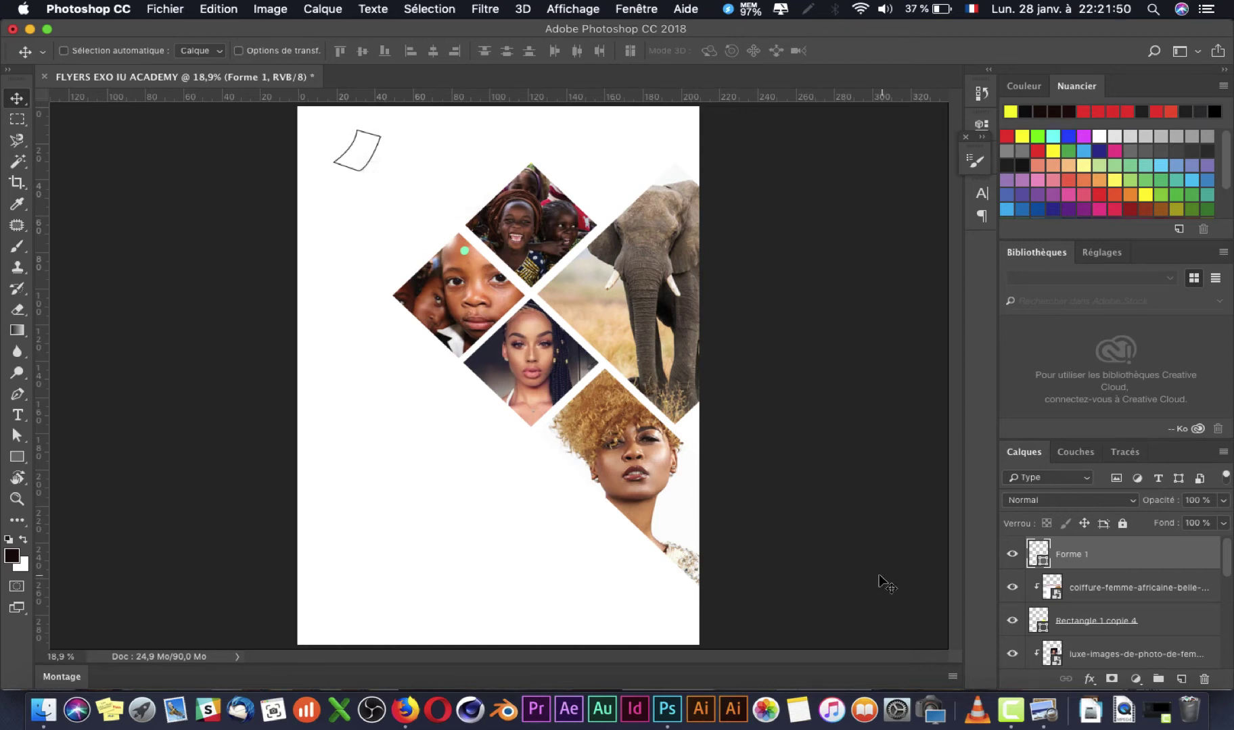
{"action": "key", "text": "super+j"}
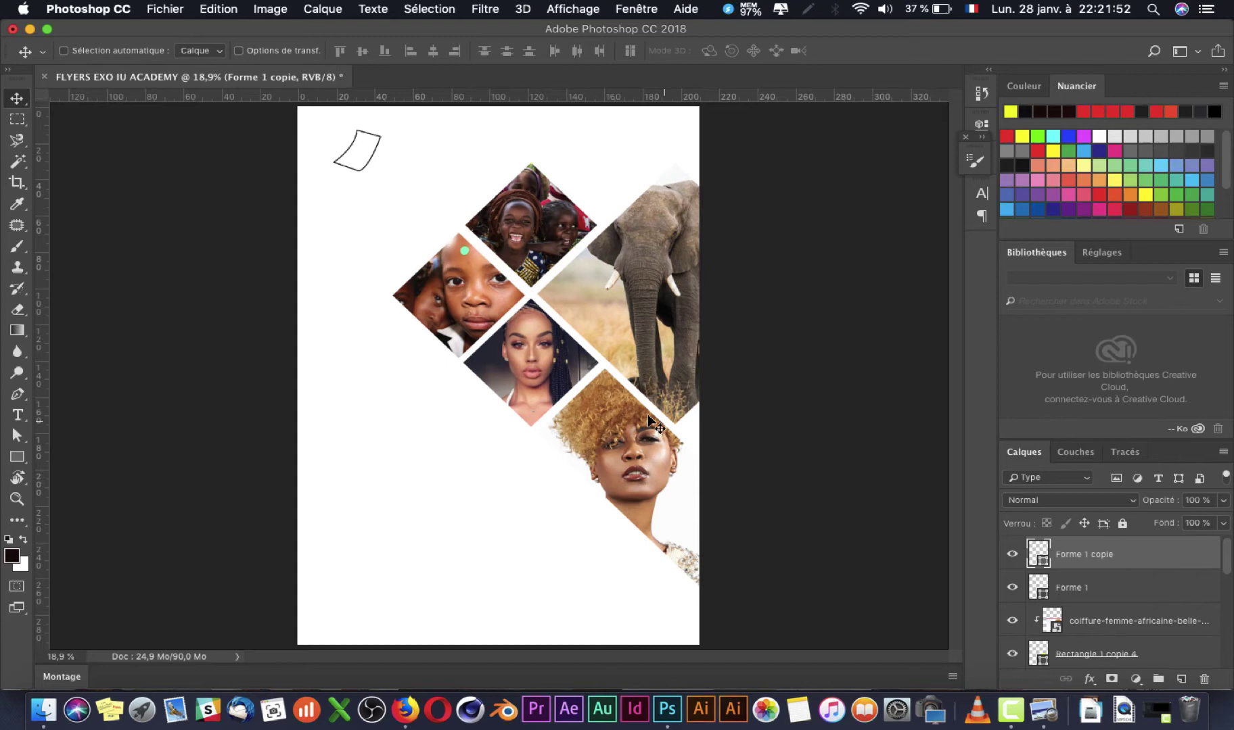
{"action": "left_click_drag", "start_coordinate": [377, 155], "coordinate": [376, 162]}
{"action": "key", "text": "super+Tab"}
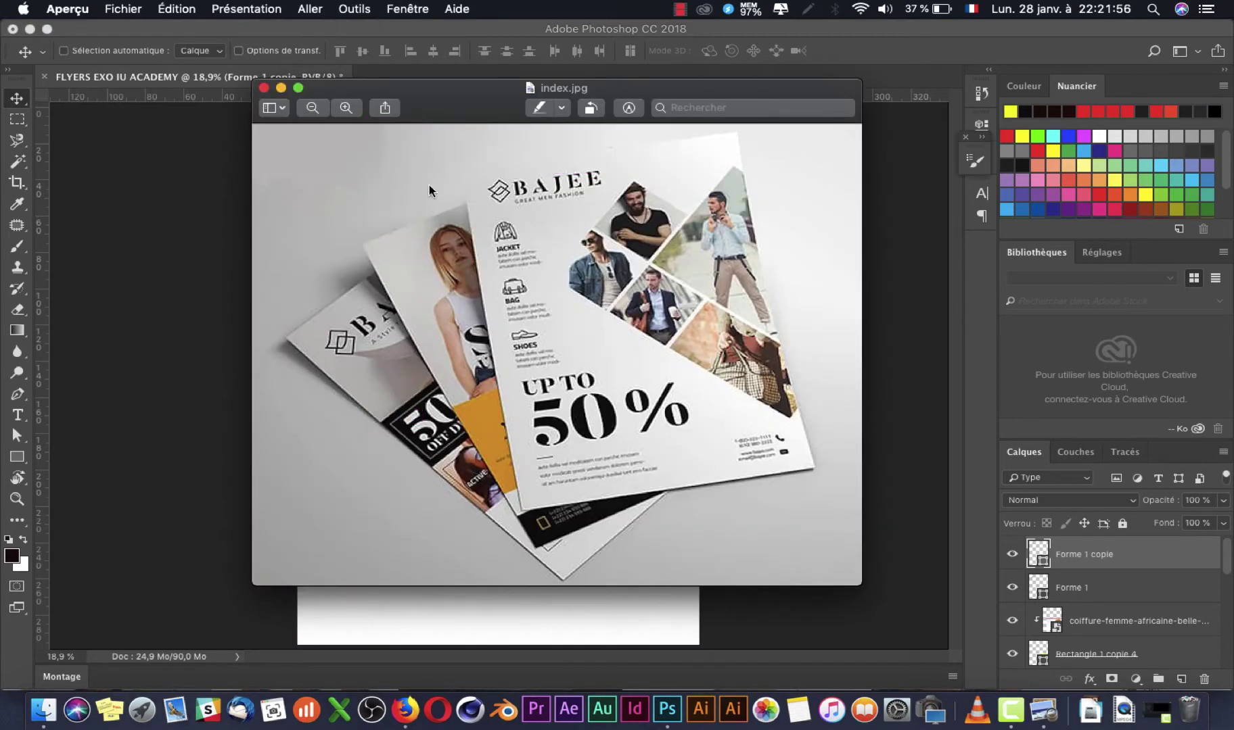
{"action": "key", "text": "super+Tab"}
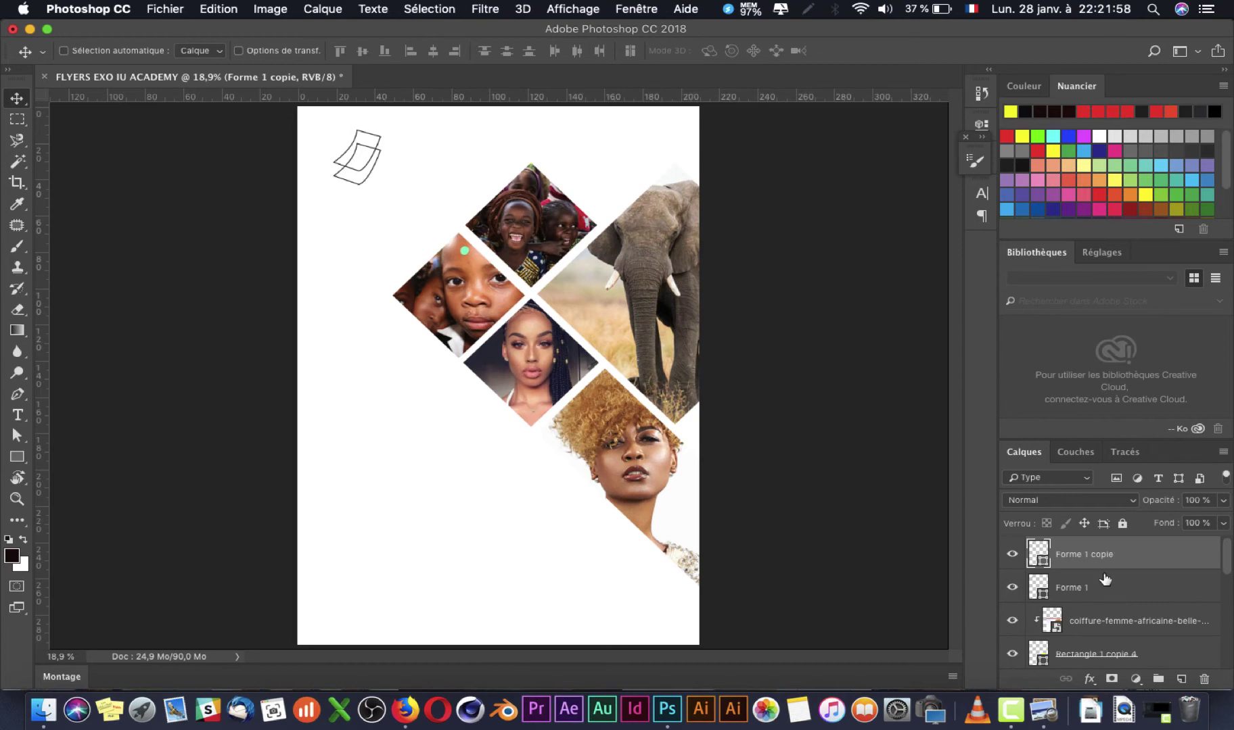
Step: Select both shape layers, group them, then undo the grouping
{"action": "left_click", "coordinate": [1104, 583], "text": "shift"}
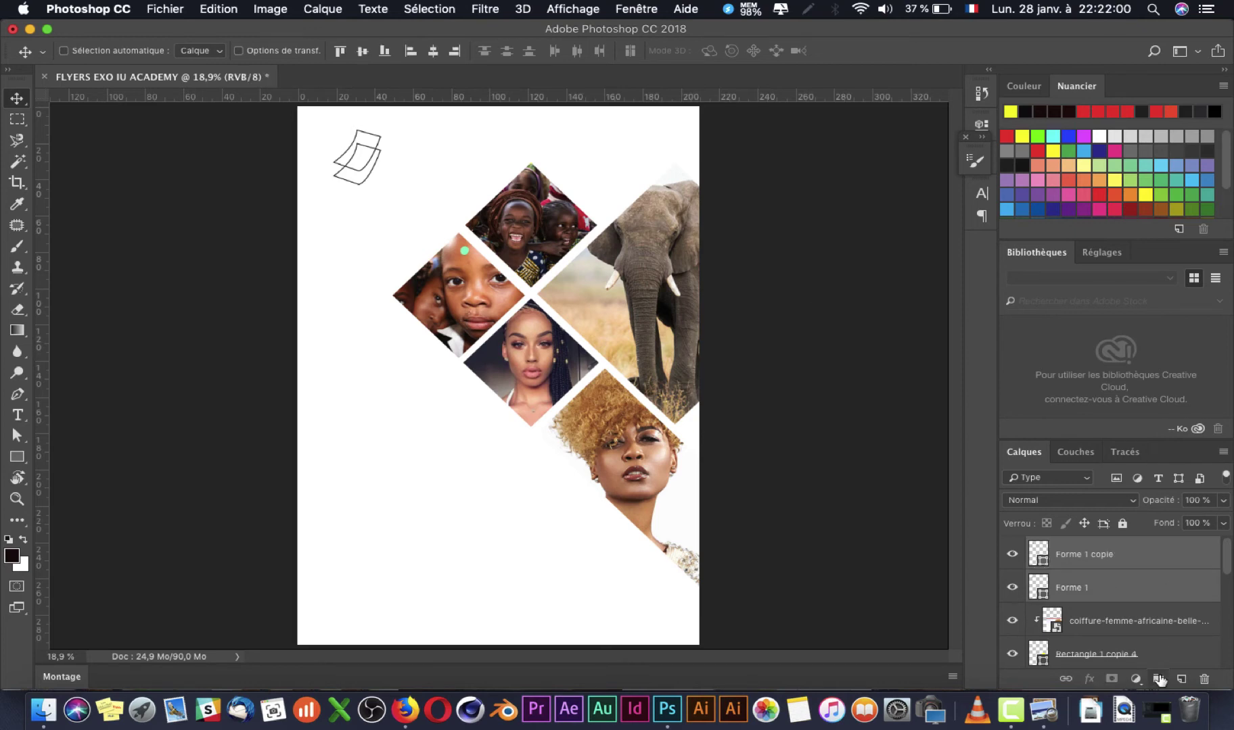
{"action": "left_click", "coordinate": [1158, 679]}
{"action": "key", "text": "super+z"}
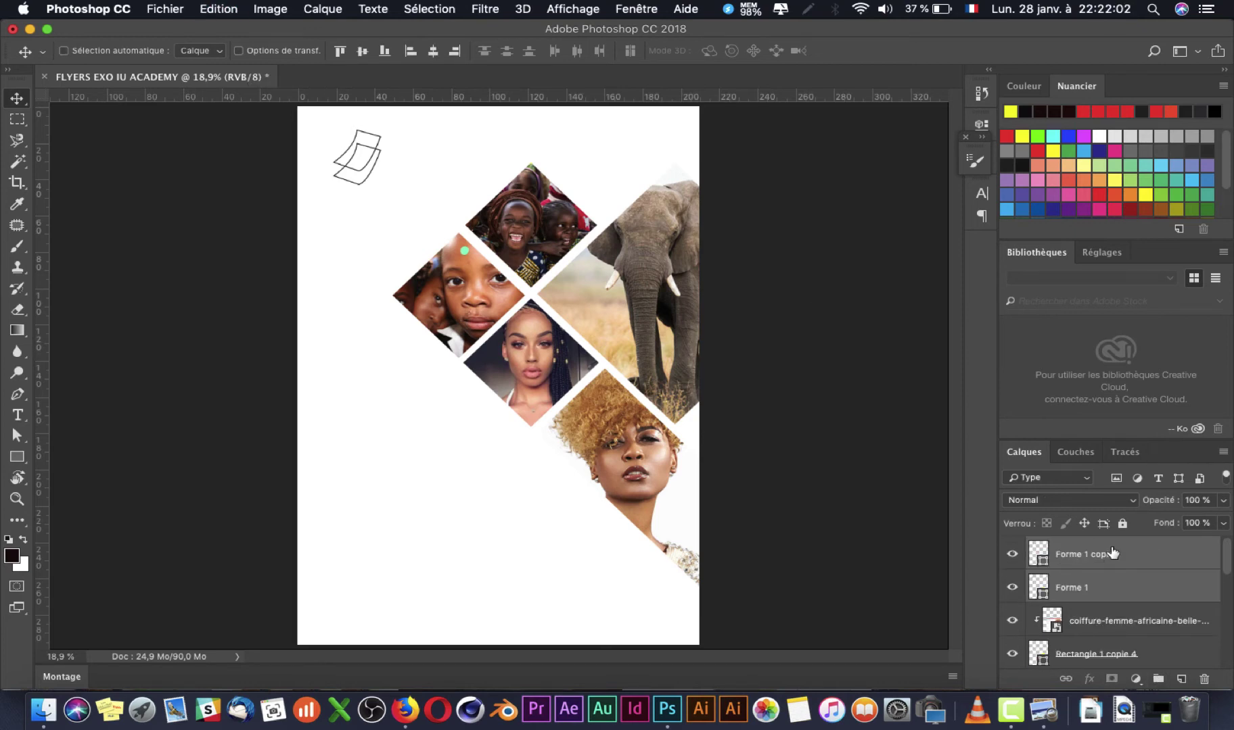
Step: Group the two outline shape layers into a folder named logo
{"action": "left_click", "coordinate": [1159, 679]}
{"action": "double_click", "coordinate": [1074, 550]}
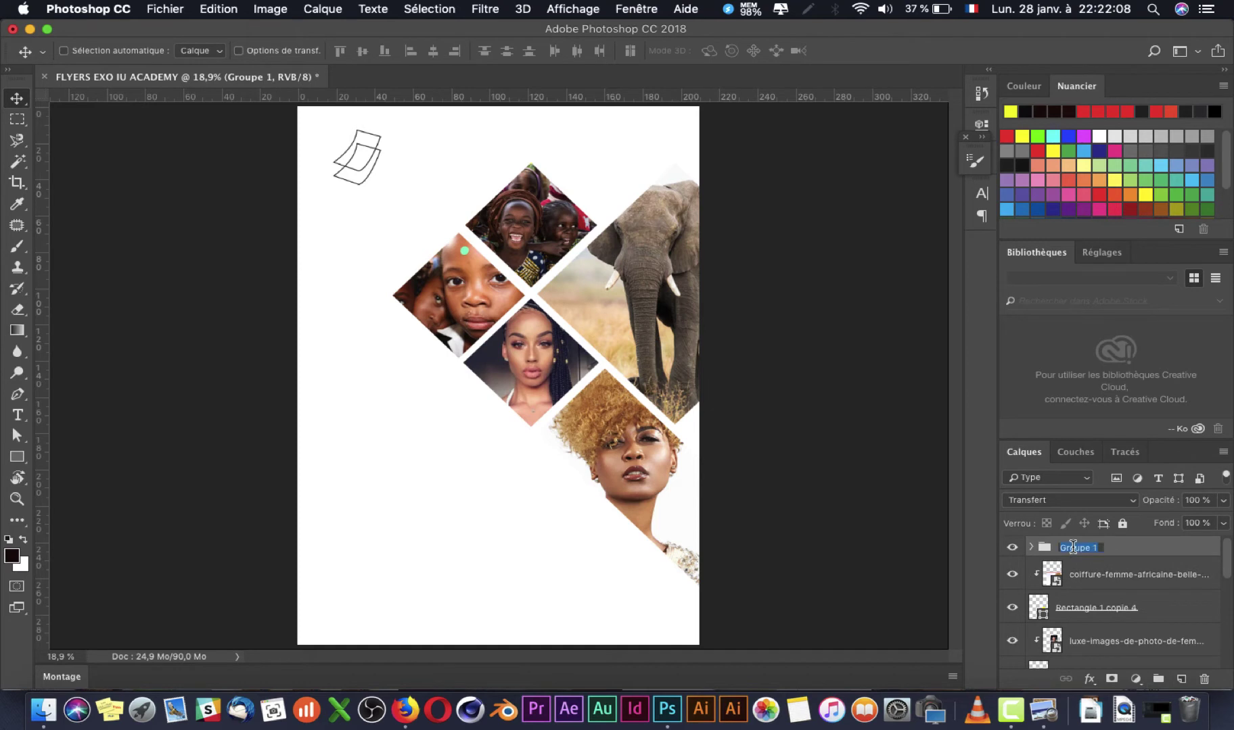
{"action": "type", "text": "logo"}
{"action": "key", "text": "Return"}
{"action": "scroll", "coordinate": [1094, 563], "scroll_direction": "down", "scroll_amount": 10}
{"action": "scroll", "coordinate": [1093, 563], "scroll_direction": "up", "scroll_amount": 10}
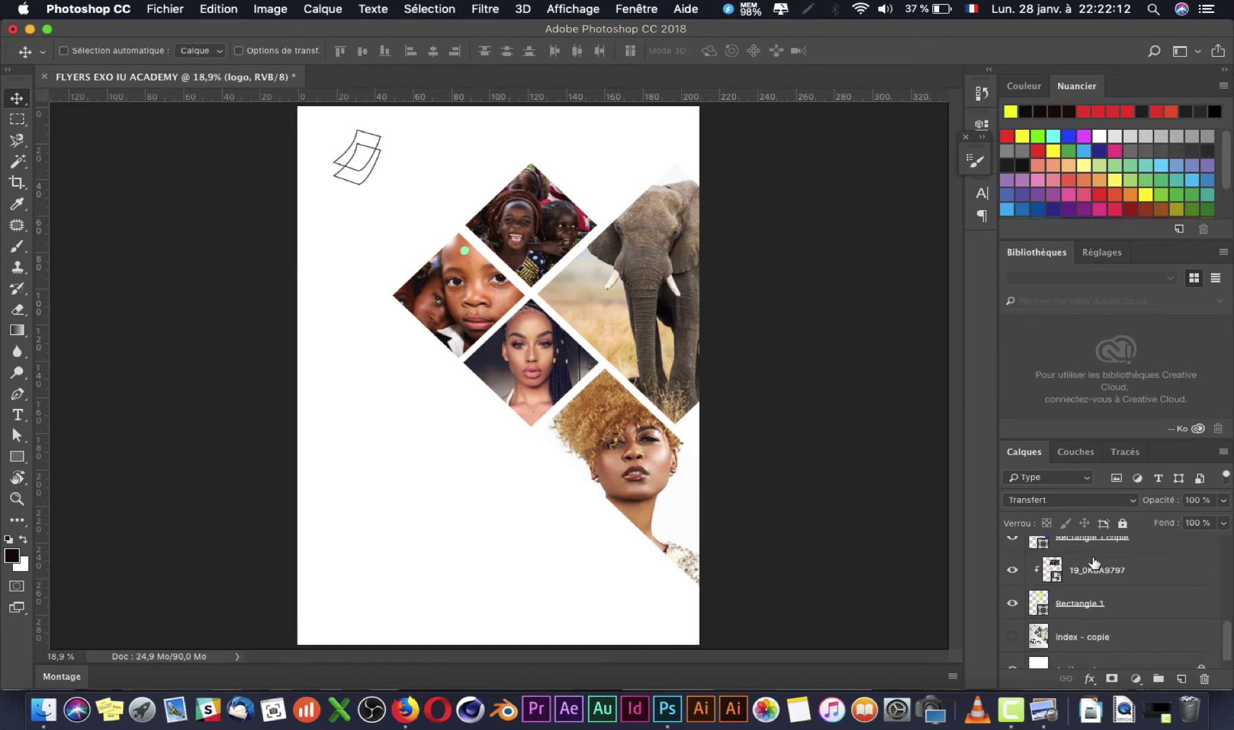
{"action": "scroll", "coordinate": [1094, 563], "scroll_direction": "down", "scroll_amount": 5}
{"action": "scroll", "coordinate": [1094, 563], "scroll_direction": "up", "scroll_amount": 5}
Step: Group the collage photo and Rectangle layers into a folder named Img Rectangles
{"action": "left_click", "coordinate": [1110, 576]}
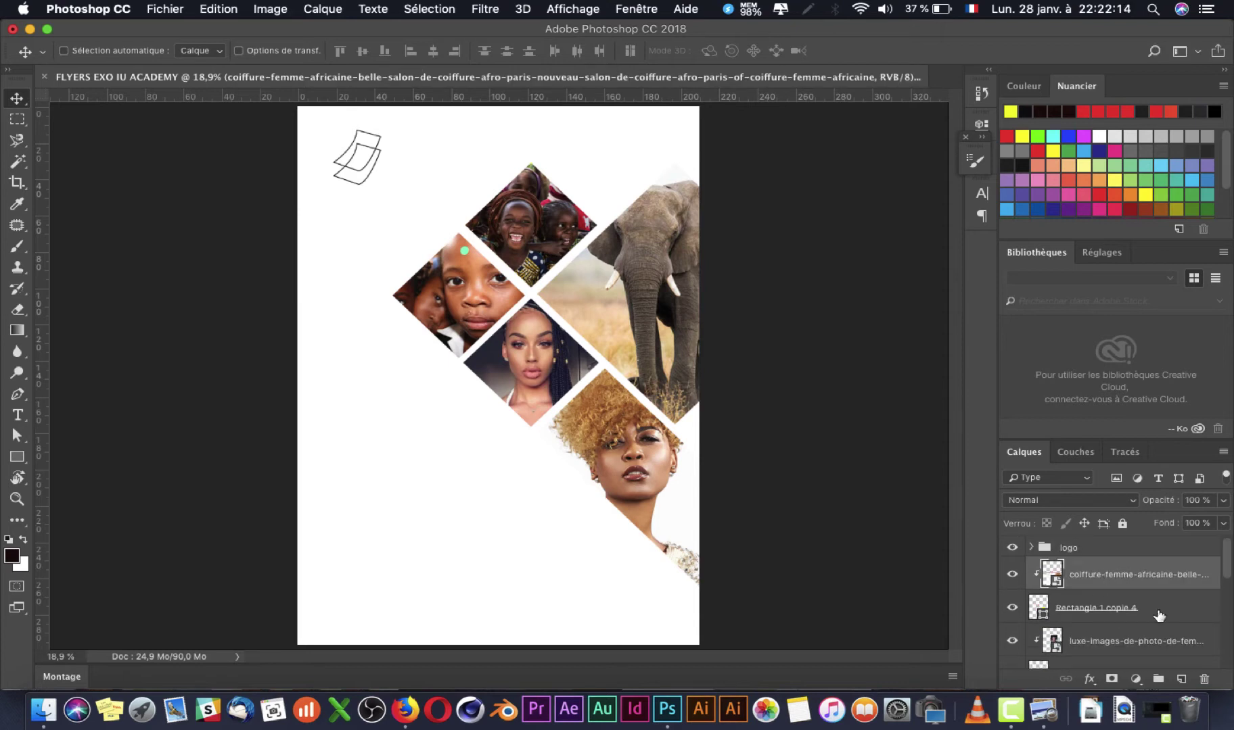
{"action": "scroll", "coordinate": [1177, 648], "scroll_direction": "down", "scroll_amount": 10}
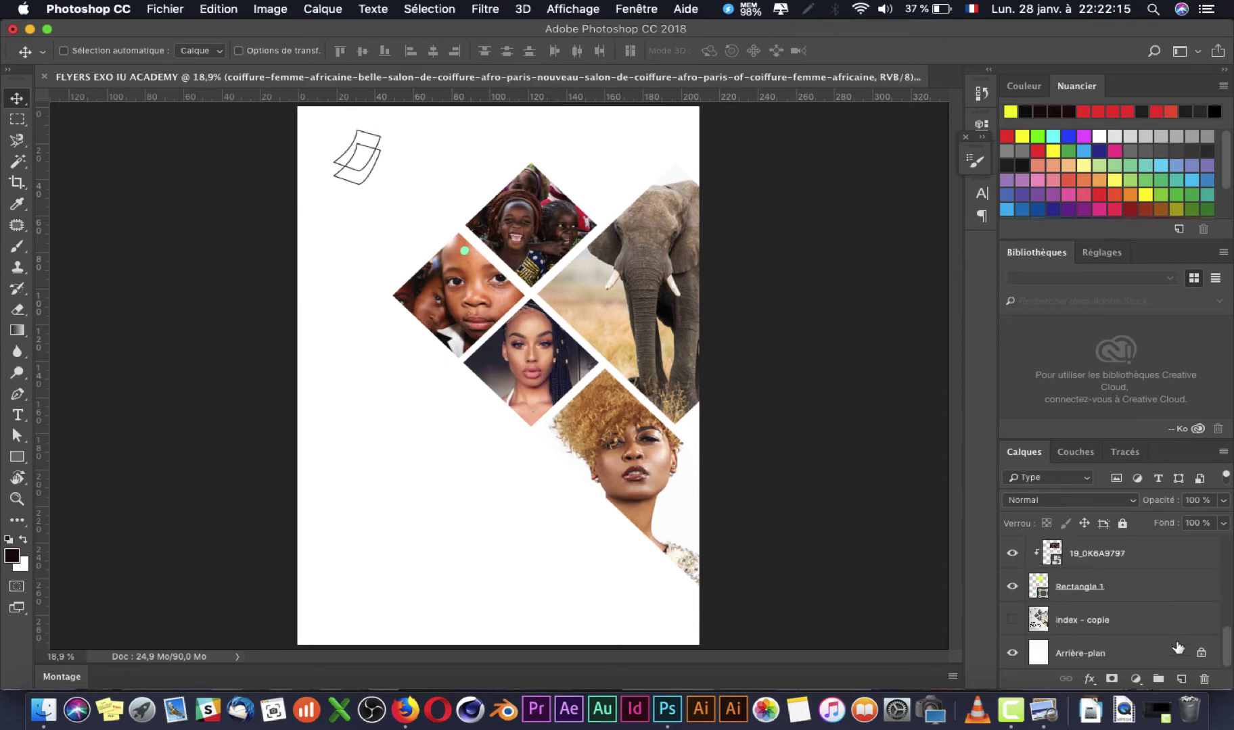
{"action": "left_click", "coordinate": [1116, 599], "text": "shift"}
{"action": "left_click", "coordinate": [1135, 621], "text": "shift"}
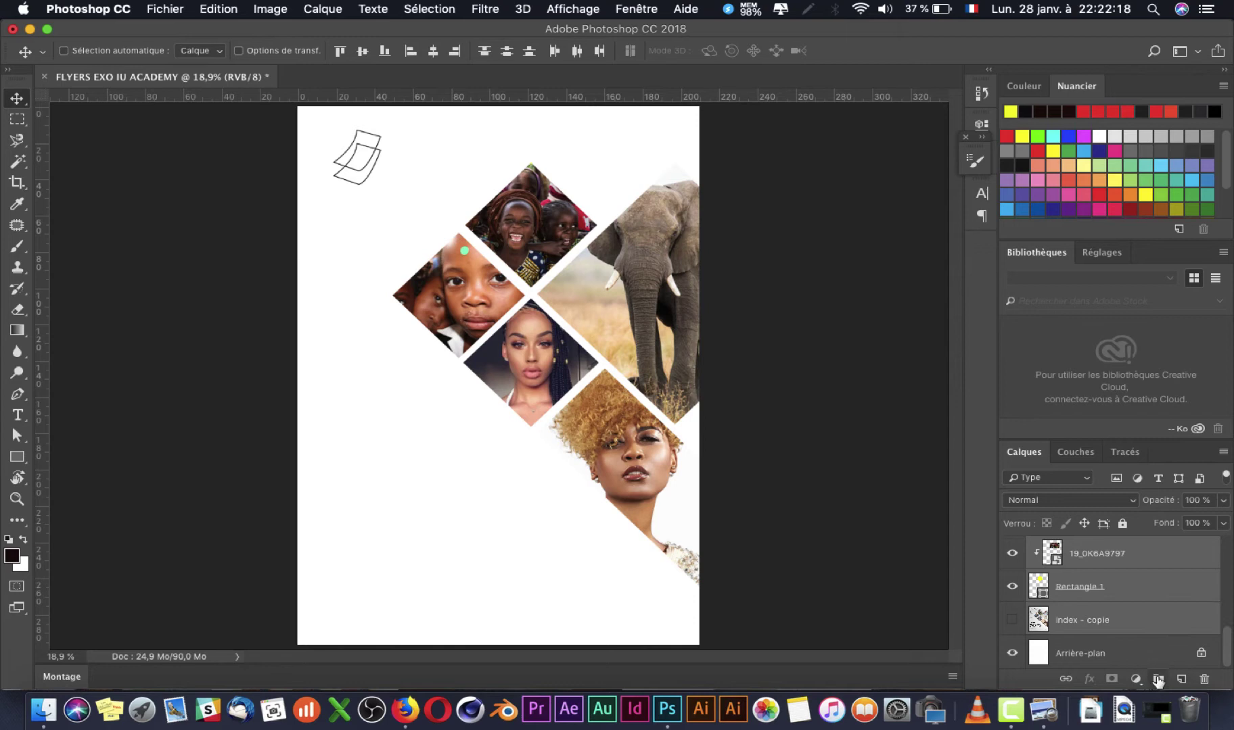
{"action": "left_click", "coordinate": [1158, 678]}
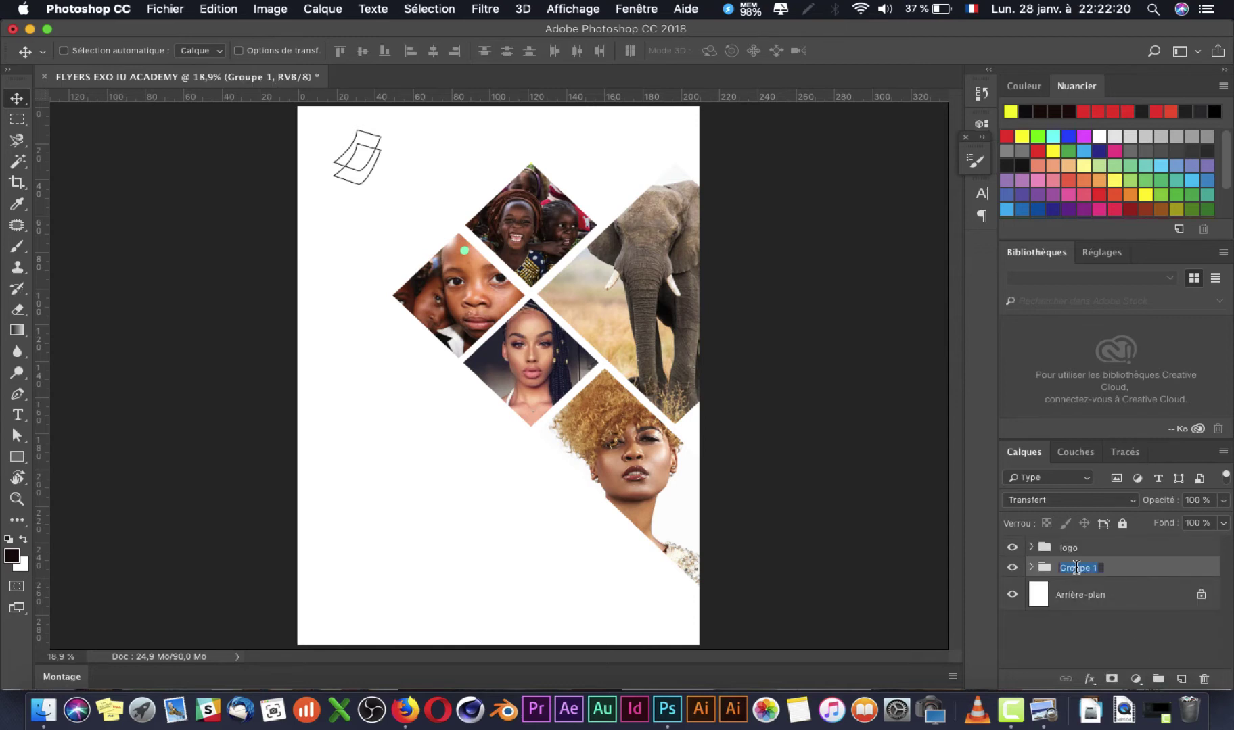
{"action": "key", "text": "BackSpace"}
{"action": "type", "text": "Img Rectangles"}
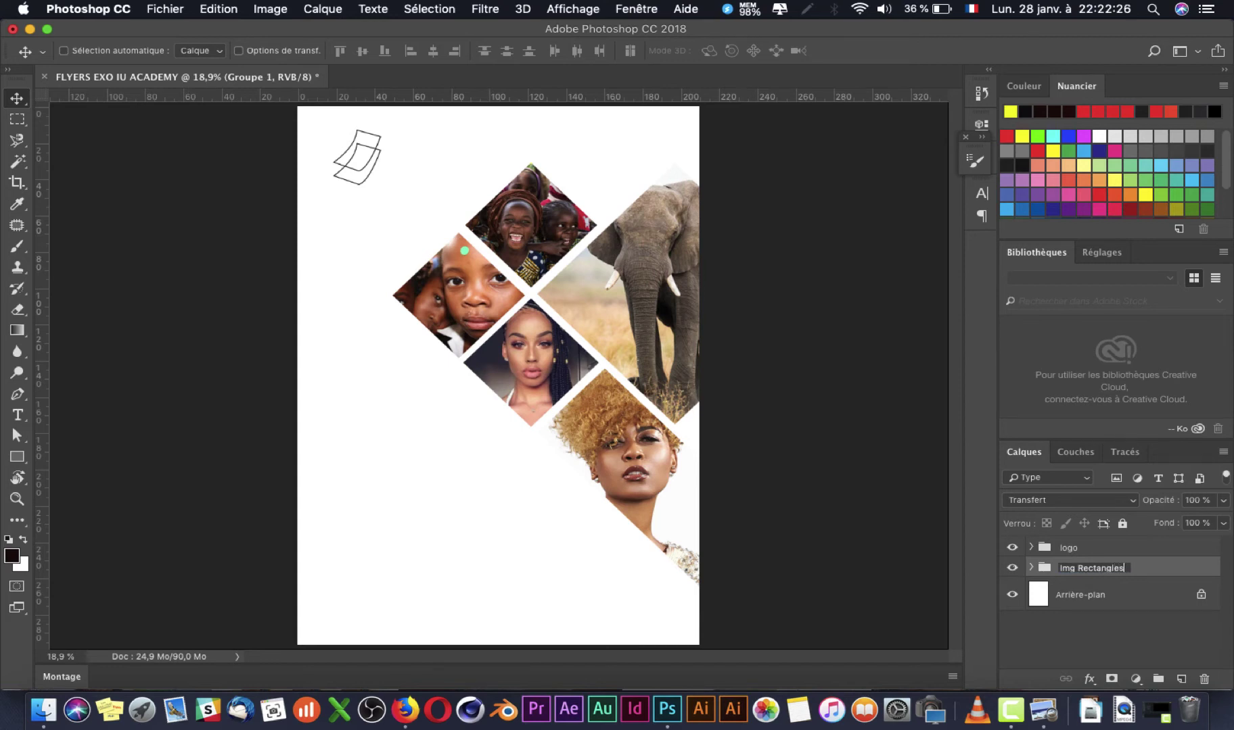
{"action": "key", "text": "Return"}
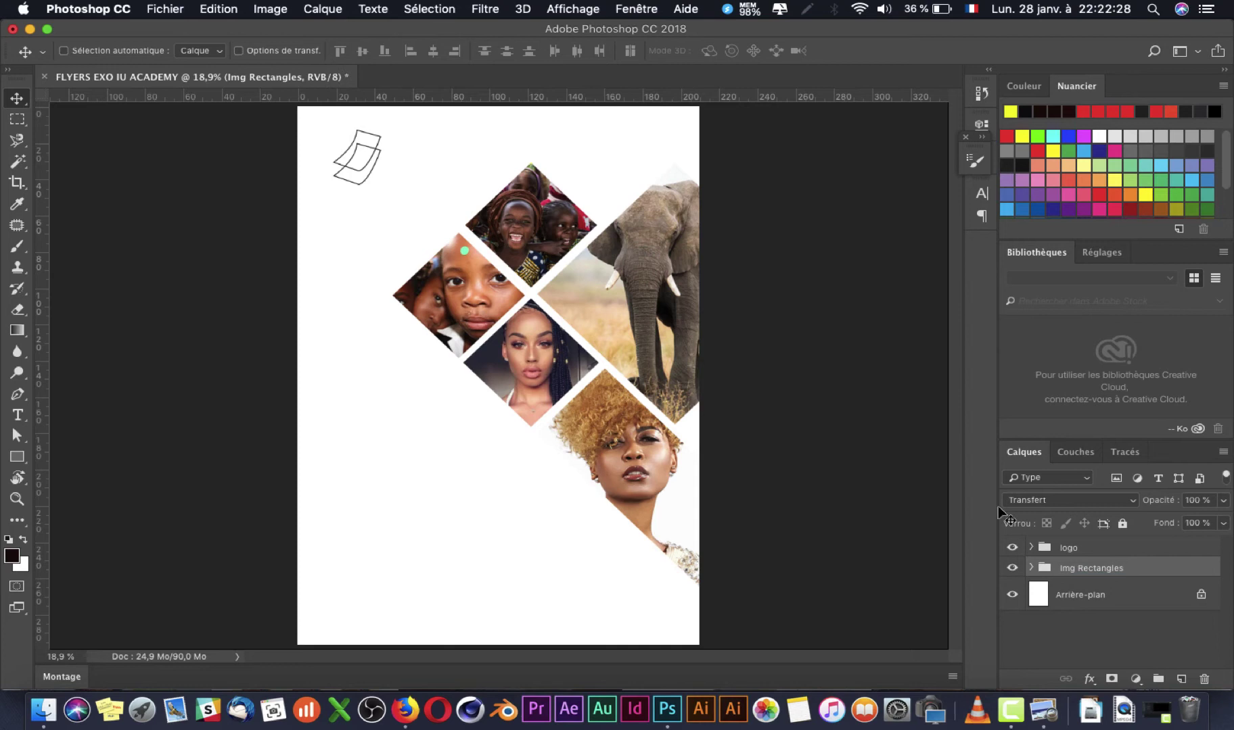
Step: Move the logo sketch slightly right and shrink it to about 79%
{"action": "left_click", "coordinate": [1068, 547]}
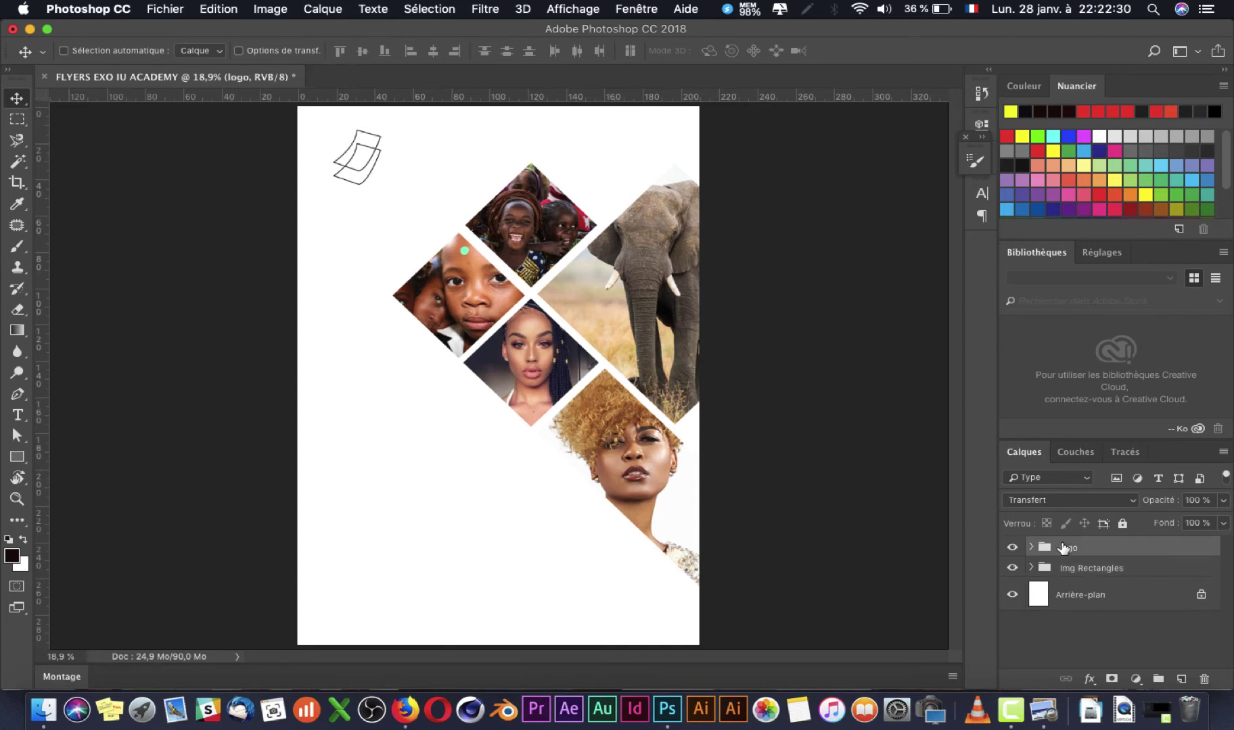
{"action": "left_click_drag", "start_coordinate": [341, 173], "coordinate": [353, 179]}
{"action": "key", "text": "super+t"}
{"action": "key", "text": "Return"}
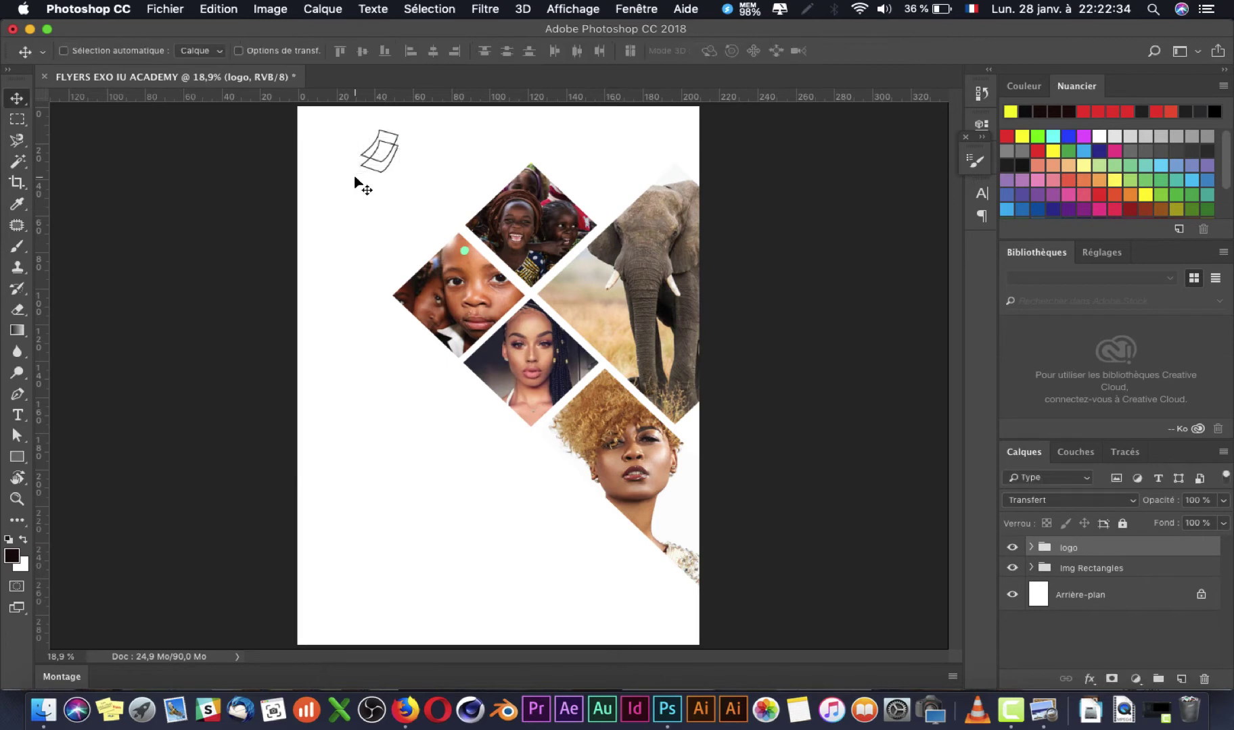
{"action": "key", "text": "super+Tab"}
{"action": "key", "text": "super+Tab"}
{"action": "left_click", "coordinate": [1031, 547]}
Step: Select Forme 1 copie, check its fill colour, and load then clear its selection
{"action": "left_click", "coordinate": [1067, 575]}
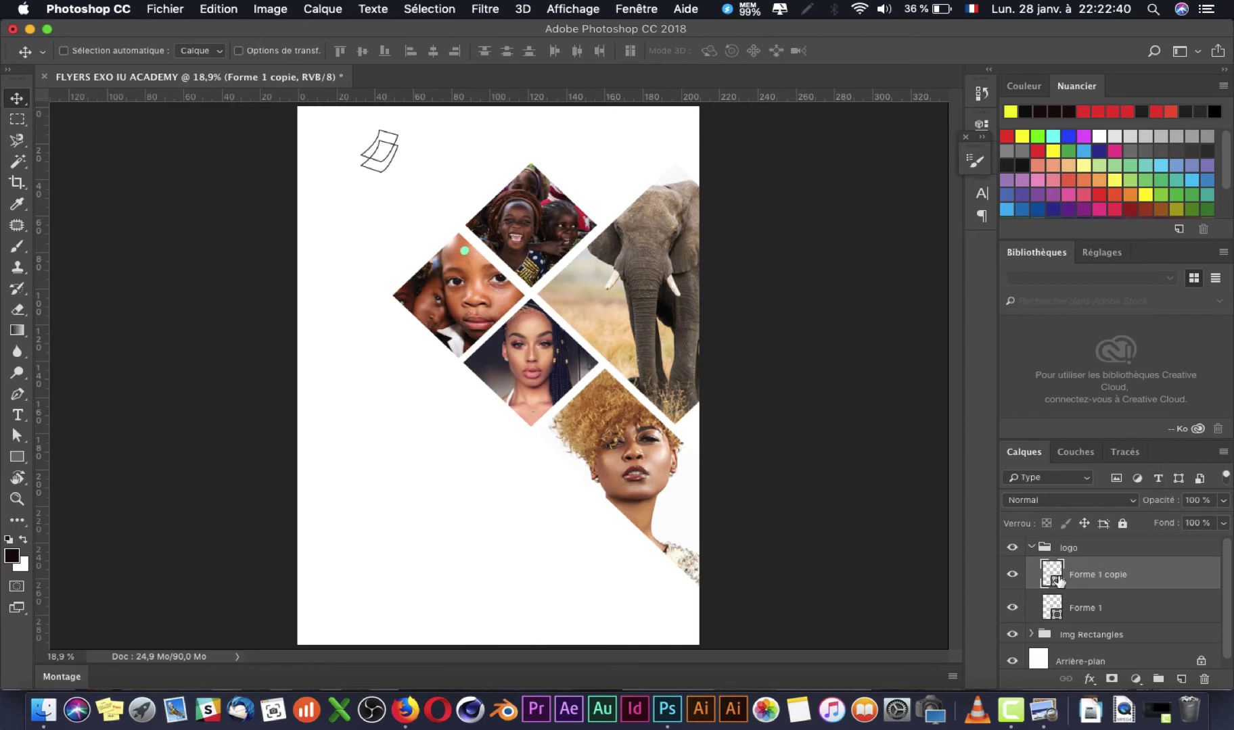
{"action": "double_click", "coordinate": [1051, 576]}
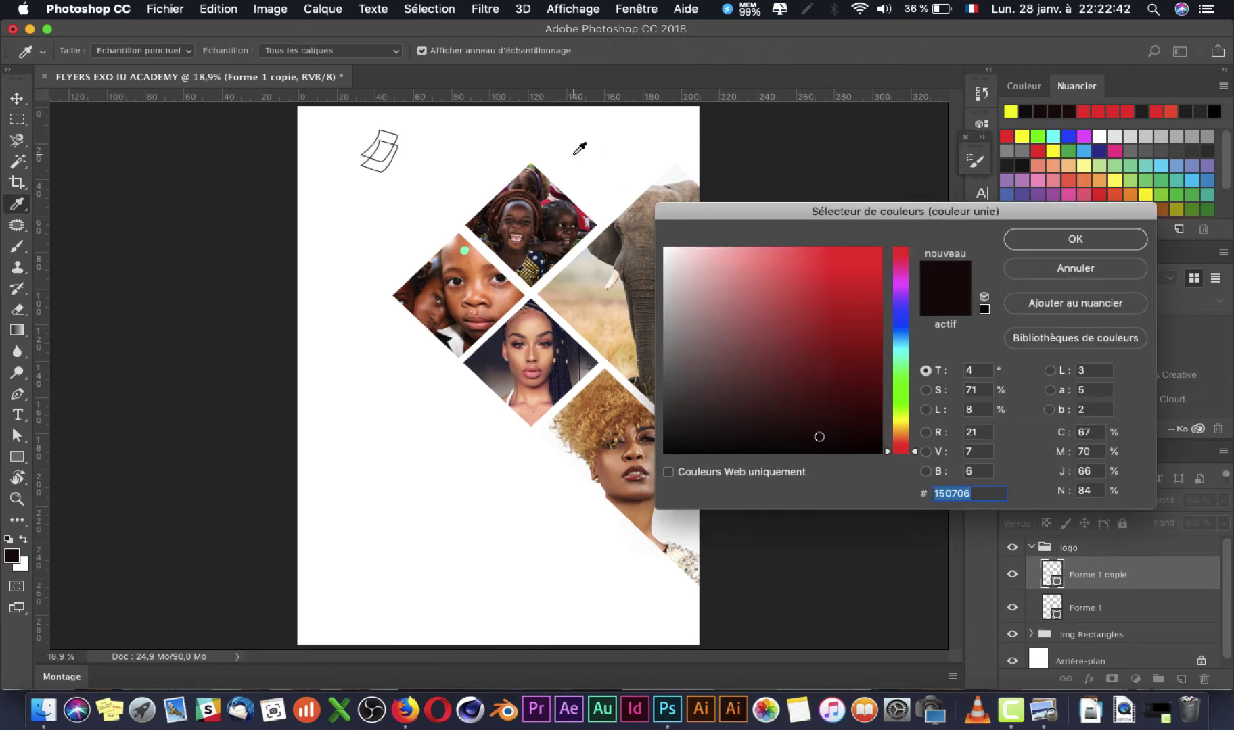
{"action": "left_click", "coordinate": [1066, 271]}
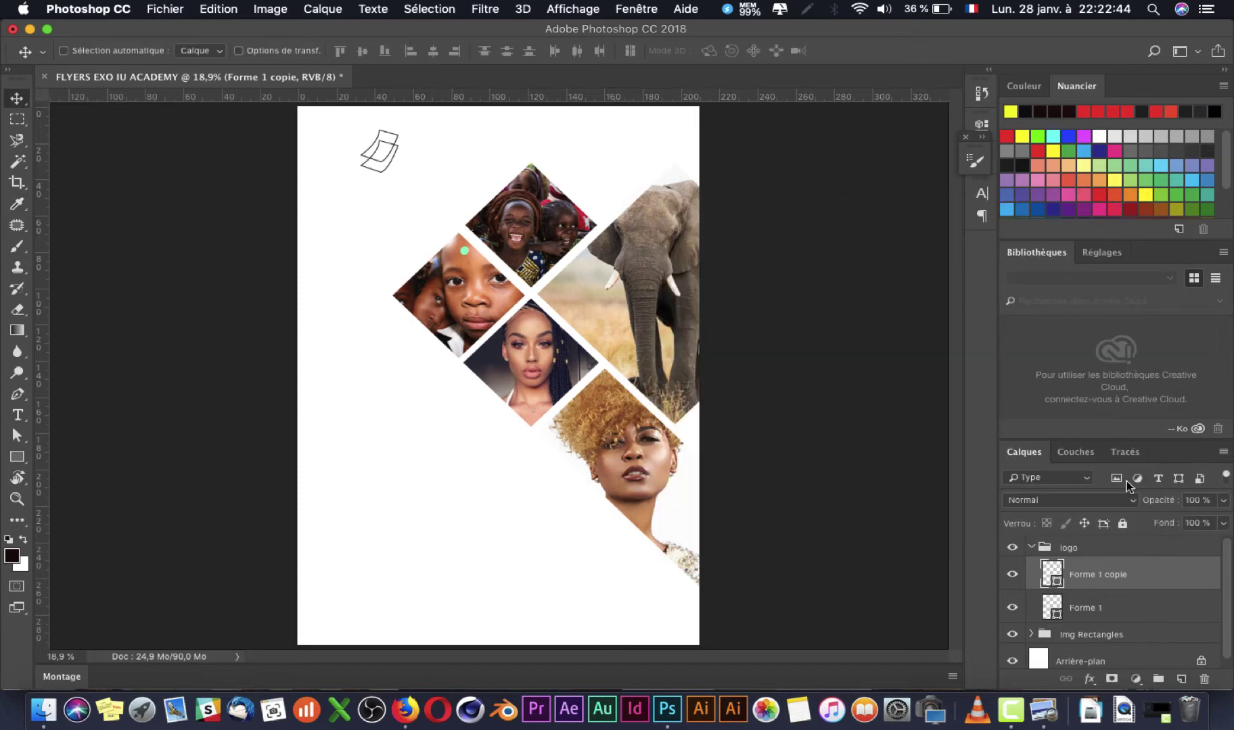
{"action": "left_click", "coordinate": [1053, 577], "text": "super"}
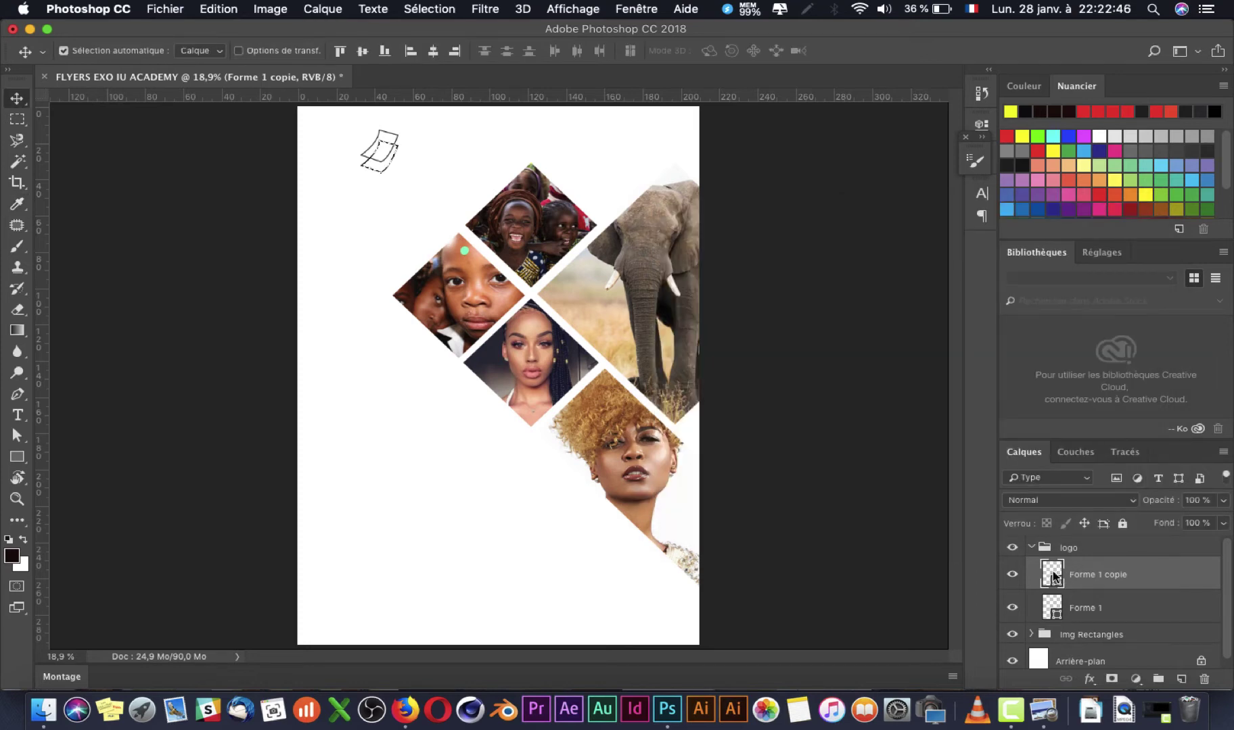
{"action": "key", "text": "super+d"}
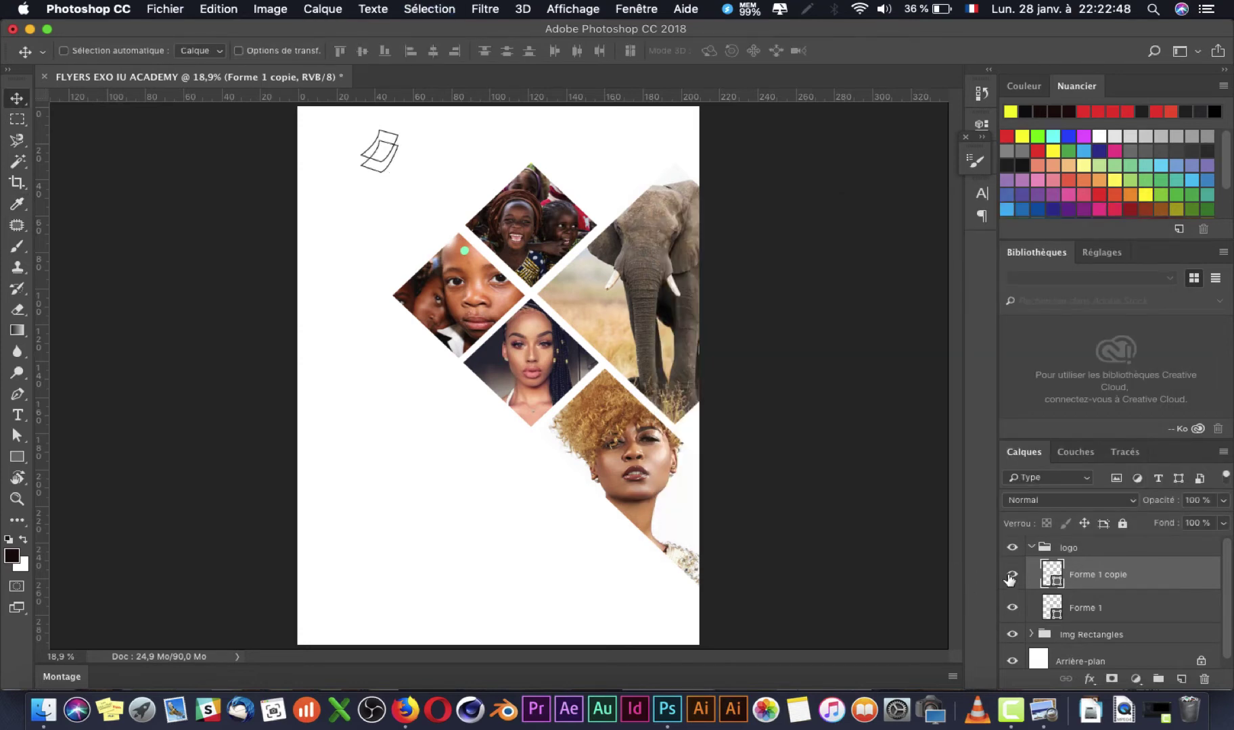
Step: Recheck the Forme 1 copie fill colour without changes and bring up its layer style settings
{"action": "double_click", "coordinate": [1094, 575]}
{"action": "double_click", "coordinate": [1053, 579]}
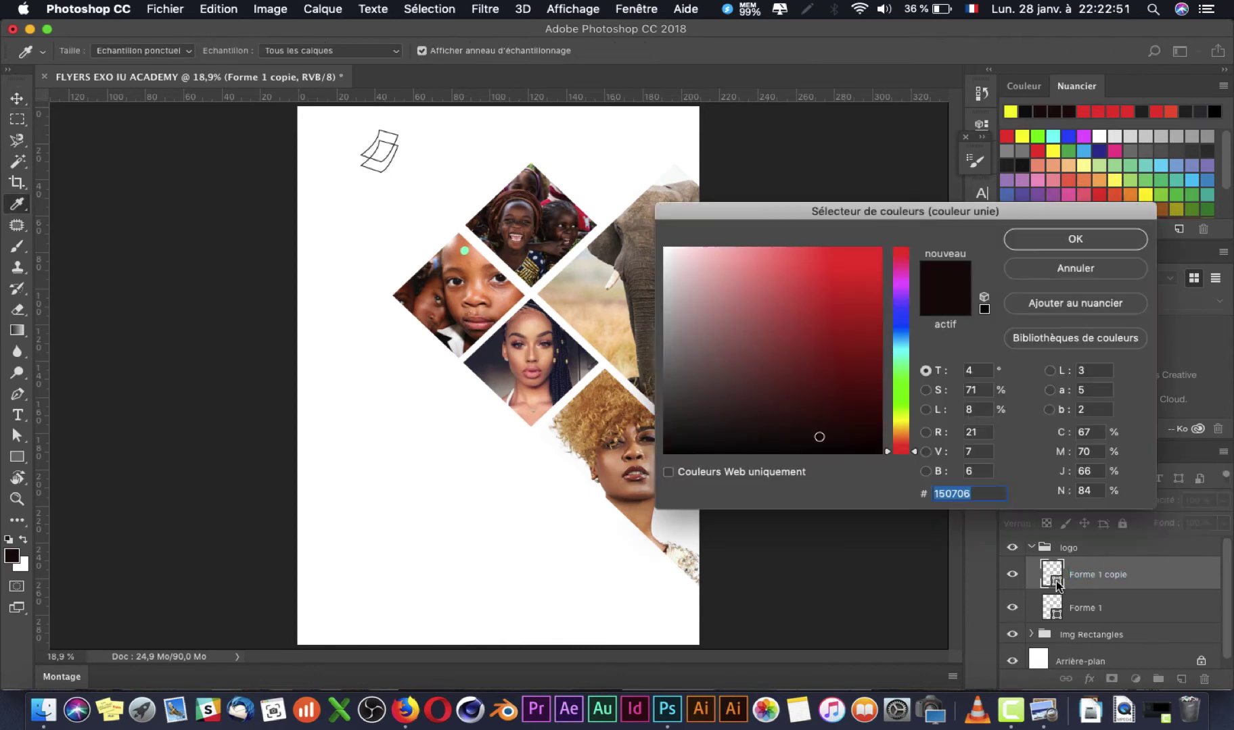
{"action": "left_click", "coordinate": [1094, 269]}
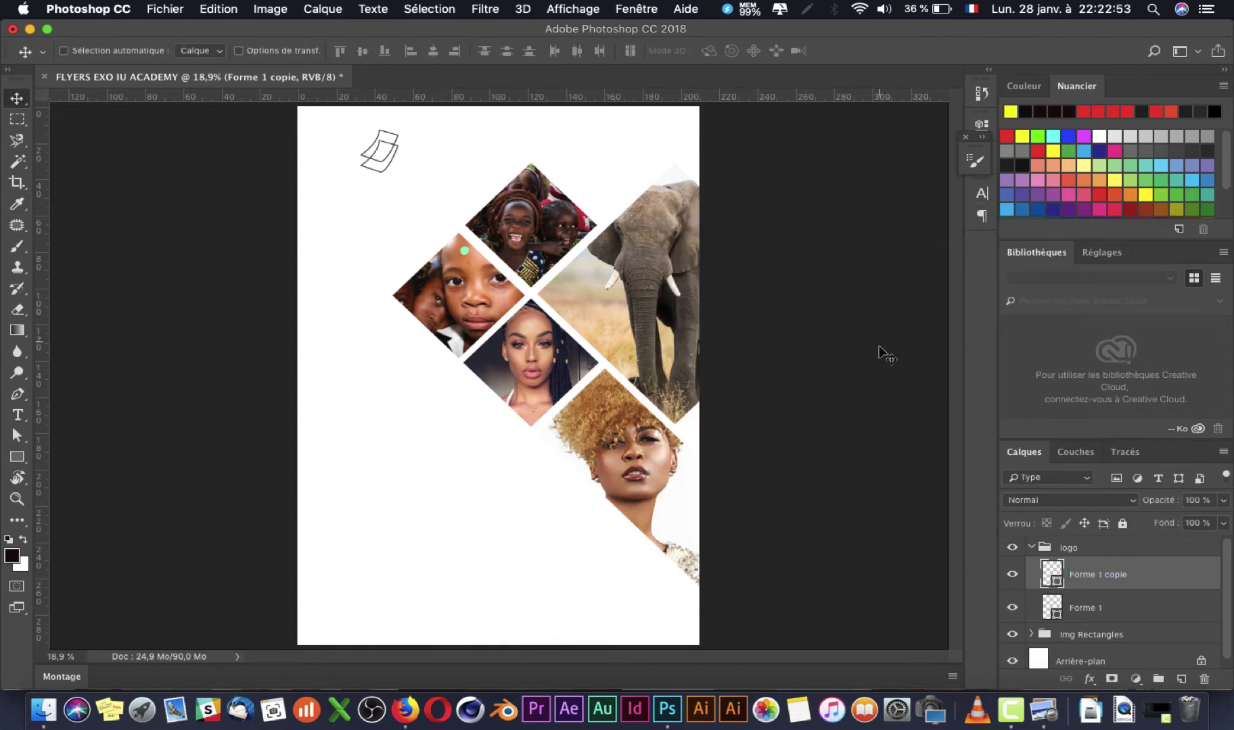
{"action": "double_click", "coordinate": [1052, 583]}
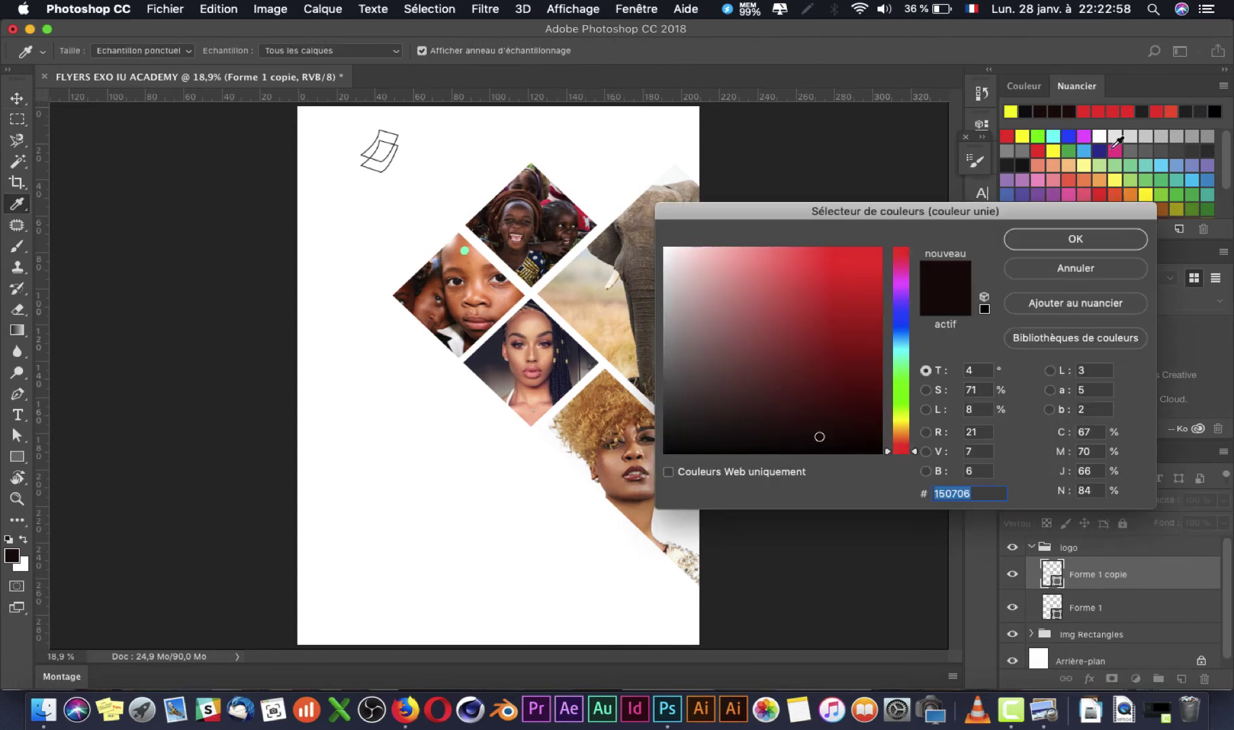
{"action": "left_click", "coordinate": [1088, 283]}
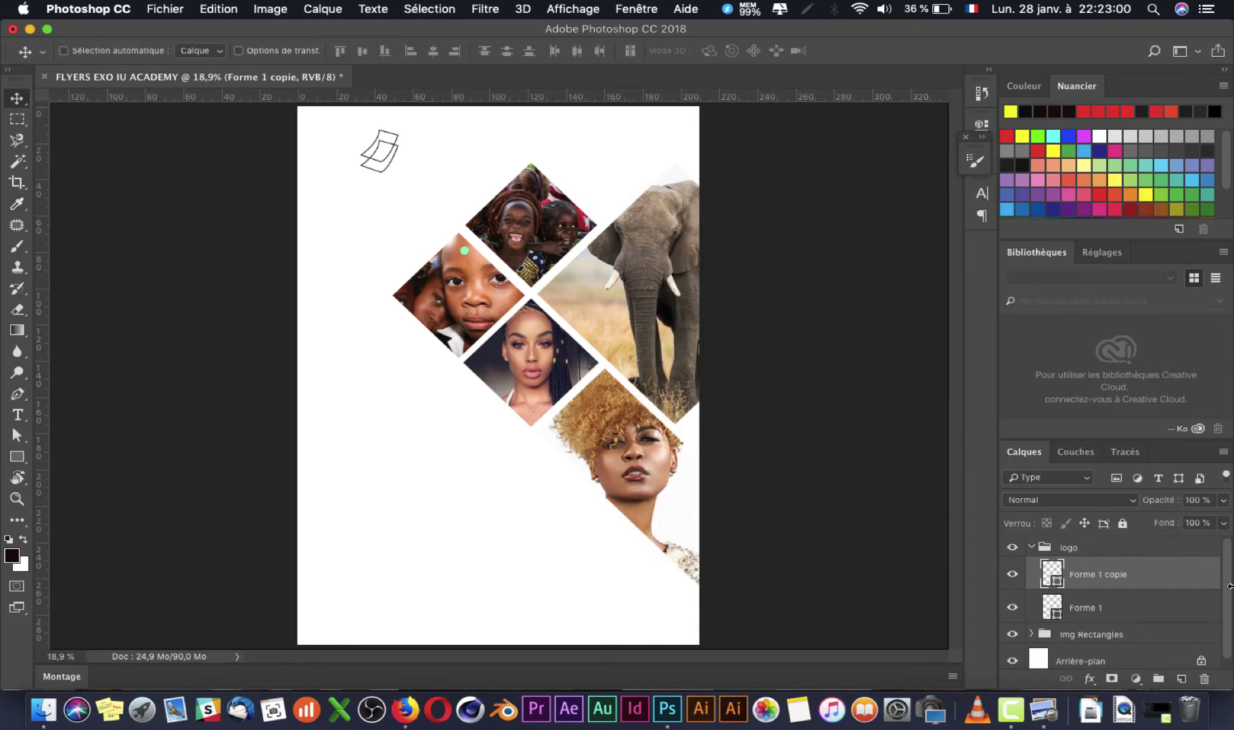
{"action": "double_click", "coordinate": [1156, 573]}
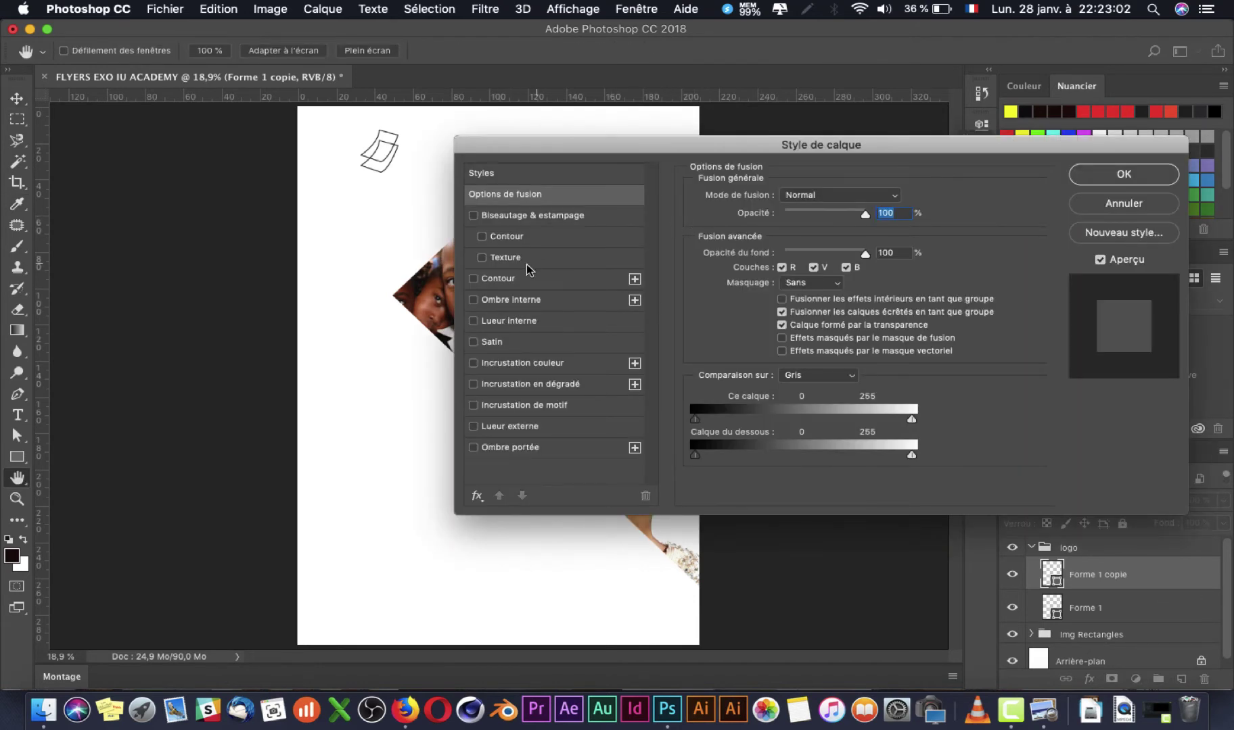
Step: Give Forme 1 copie a thin black outside Contour stroke and copy it onto Forme 1
{"action": "left_click", "coordinate": [508, 279]}
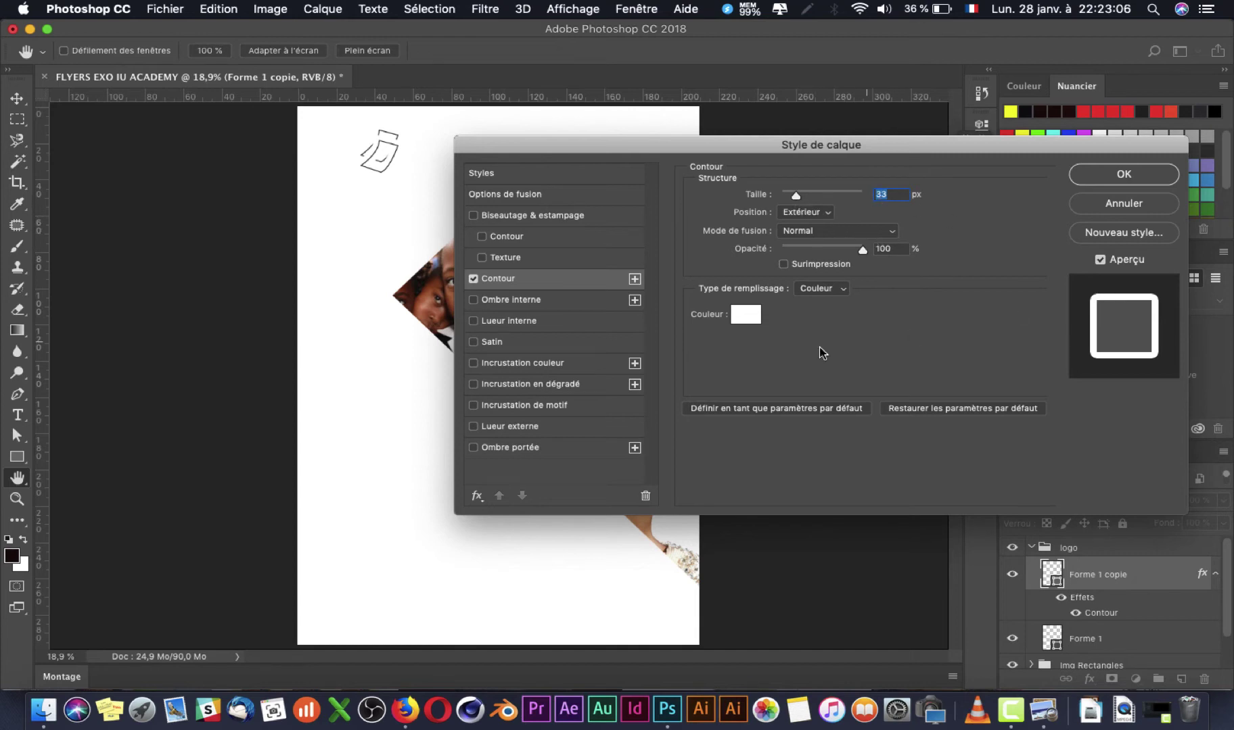
{"action": "left_click", "coordinate": [755, 320]}
{"action": "left_click", "coordinate": [846, 403]}
{"action": "left_click", "coordinate": [826, 404]}
{"action": "left_click_drag", "start_coordinate": [827, 404], "coordinate": [885, 457]}
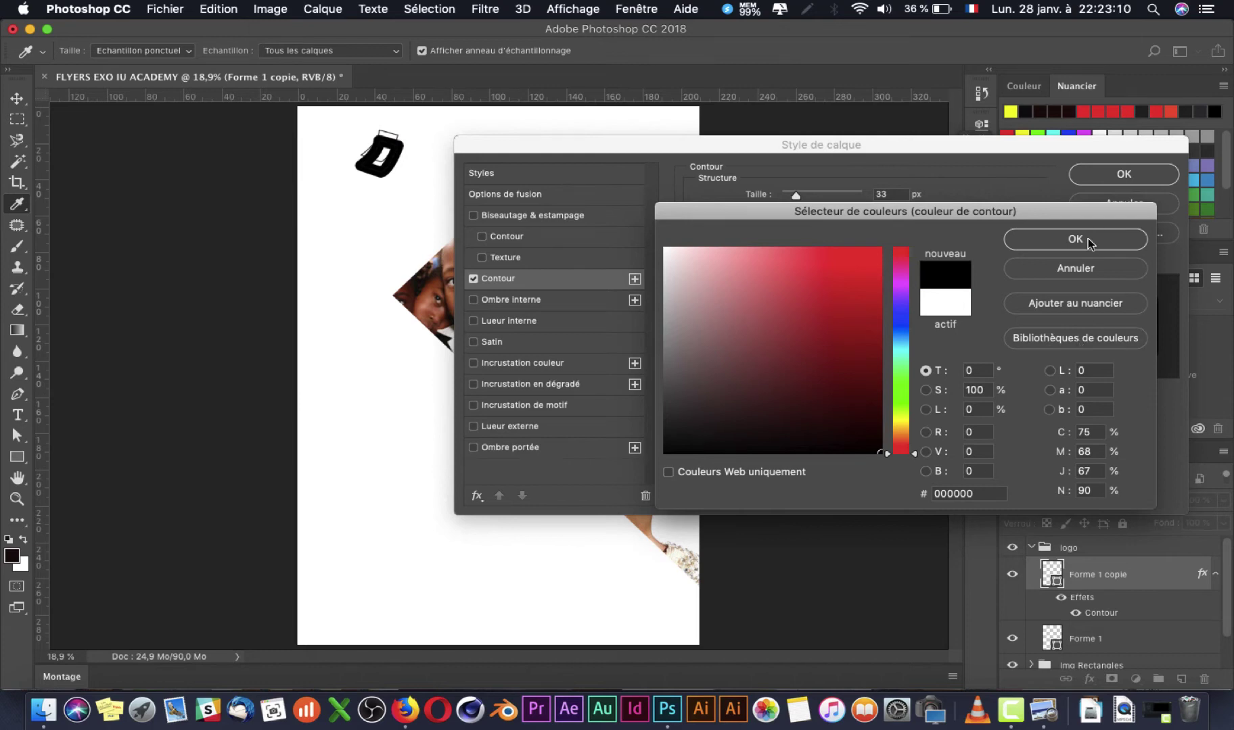
{"action": "left_click", "coordinate": [1086, 238]}
{"action": "left_click_drag", "start_coordinate": [797, 196], "coordinate": [782, 199]}
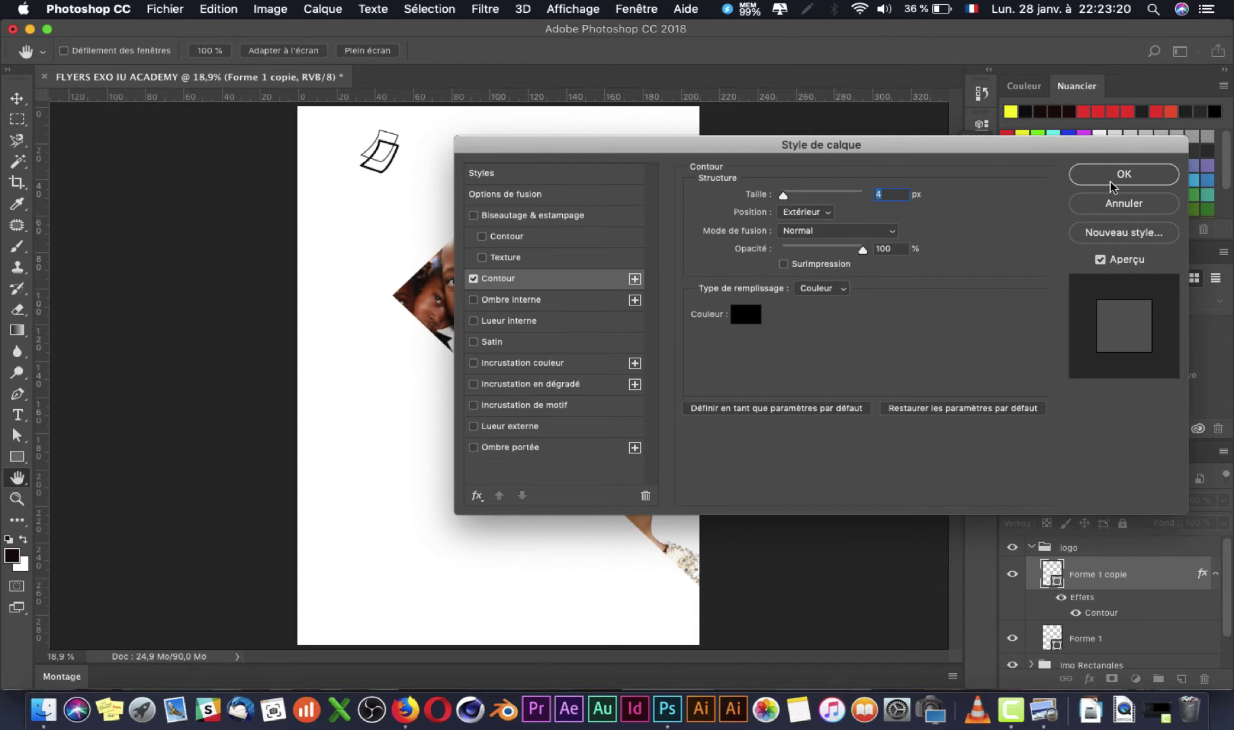
{"action": "left_click", "coordinate": [1110, 177]}
{"action": "mouse_move", "coordinate": [1102, 619]}
{"action": "left_mouse_down"}
{"action": "mouse_move", "coordinate": [1101, 576]}
{"action": "mouse_move", "coordinate": [1100, 605]}
{"action": "left_mouse_up"}
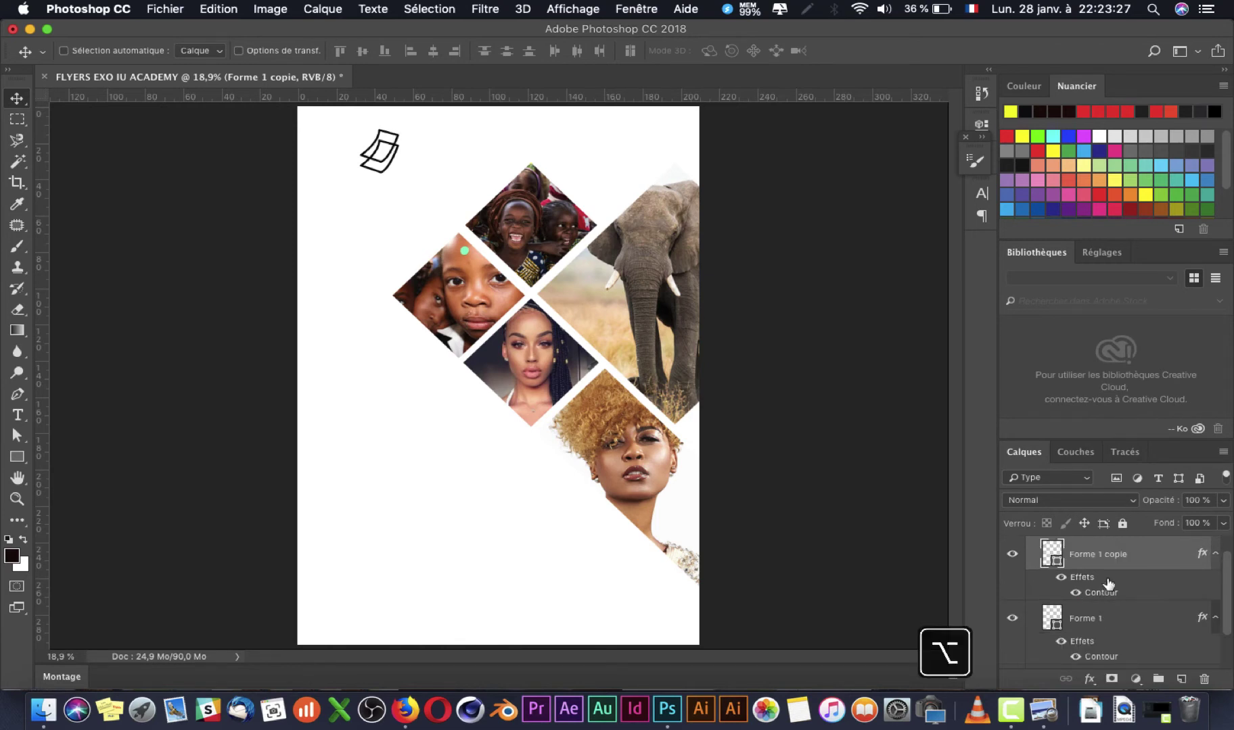
Step: Collapse both shapes' effect lists and start a text layer beside the logo
{"action": "left_click", "coordinate": [1215, 558]}
{"action": "left_click", "coordinate": [1215, 587]}
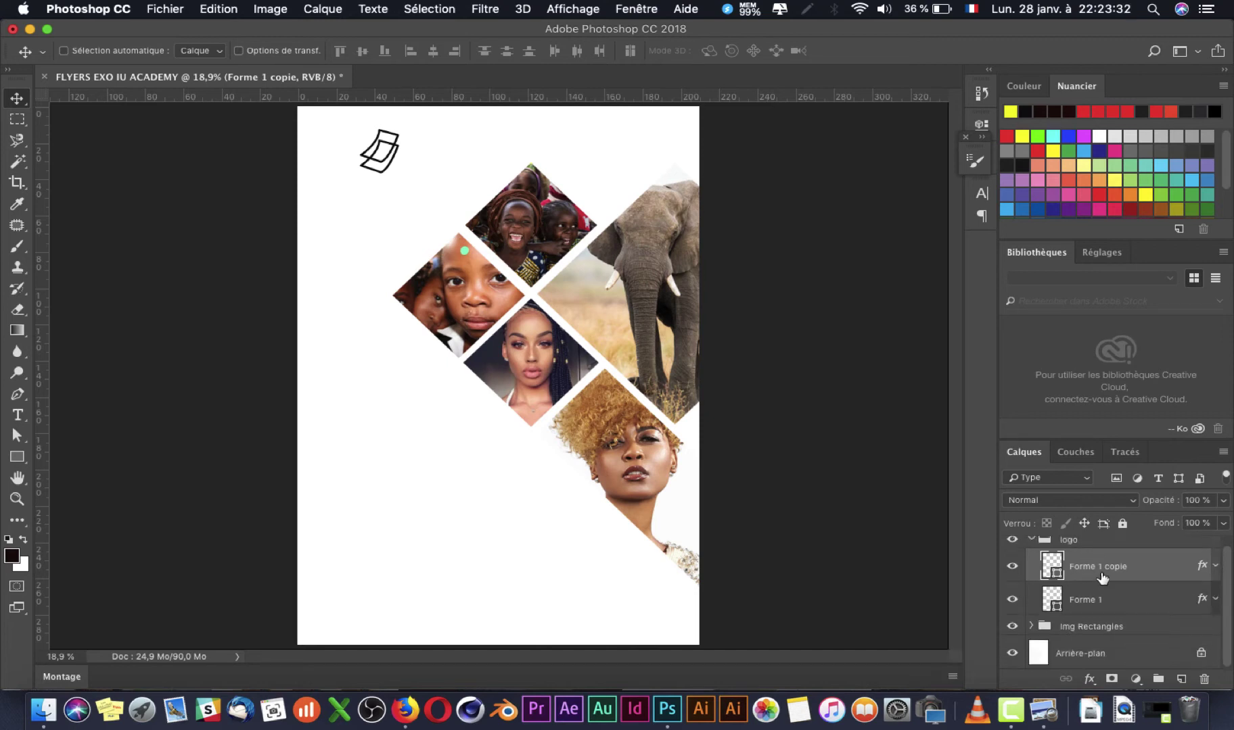
{"action": "key", "text": "super+Tab"}
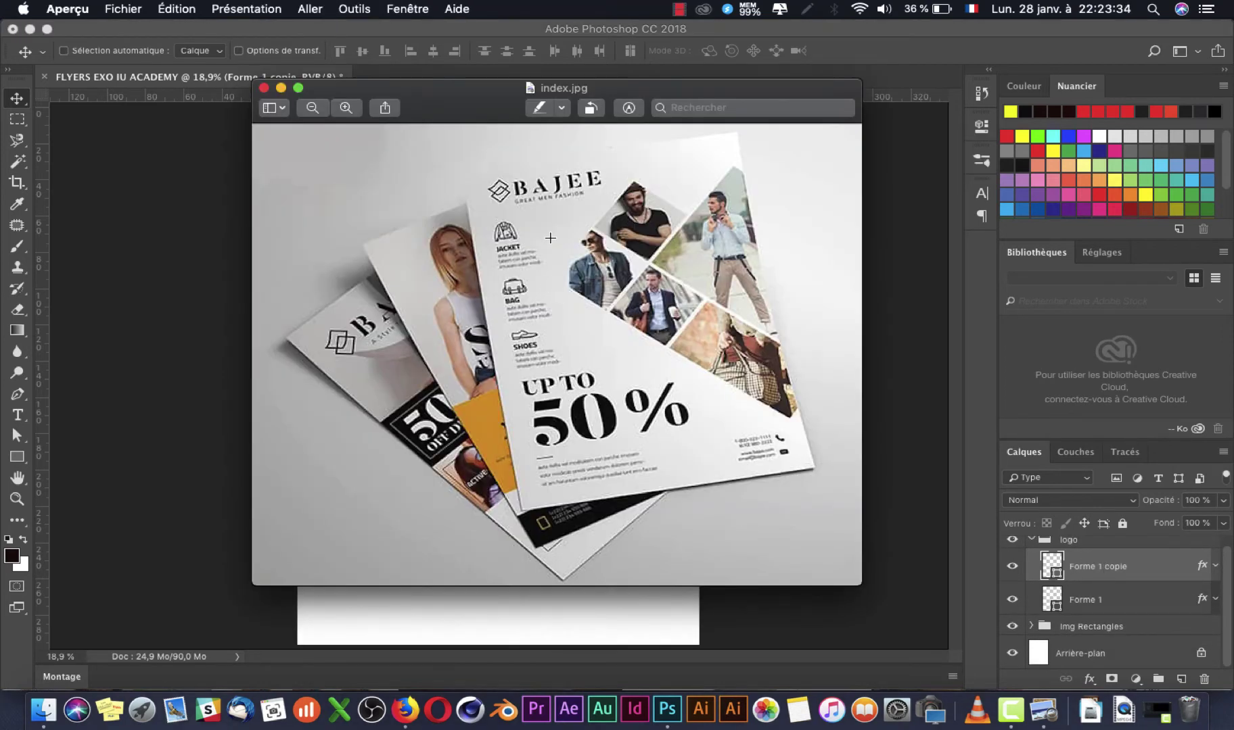
{"action": "key", "text": "super+Tab"}
{"action": "key", "text": "t"}
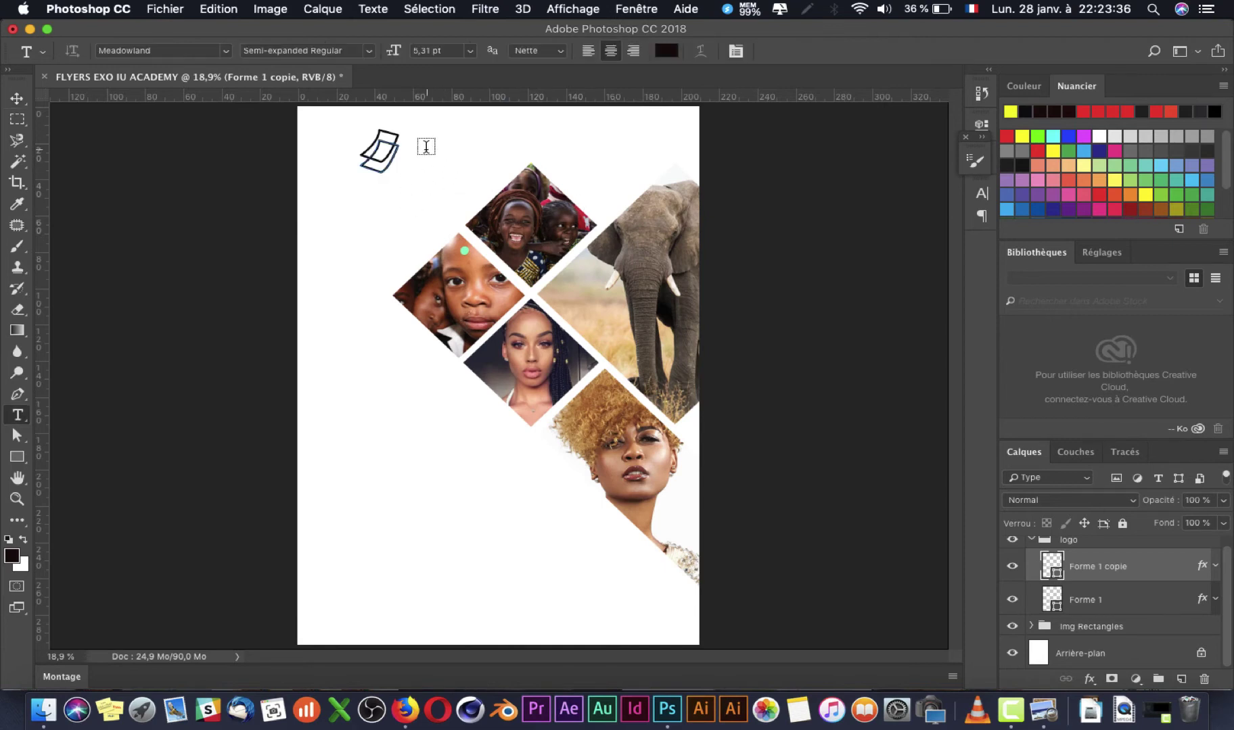
{"action": "left_click", "coordinate": [420, 173]}
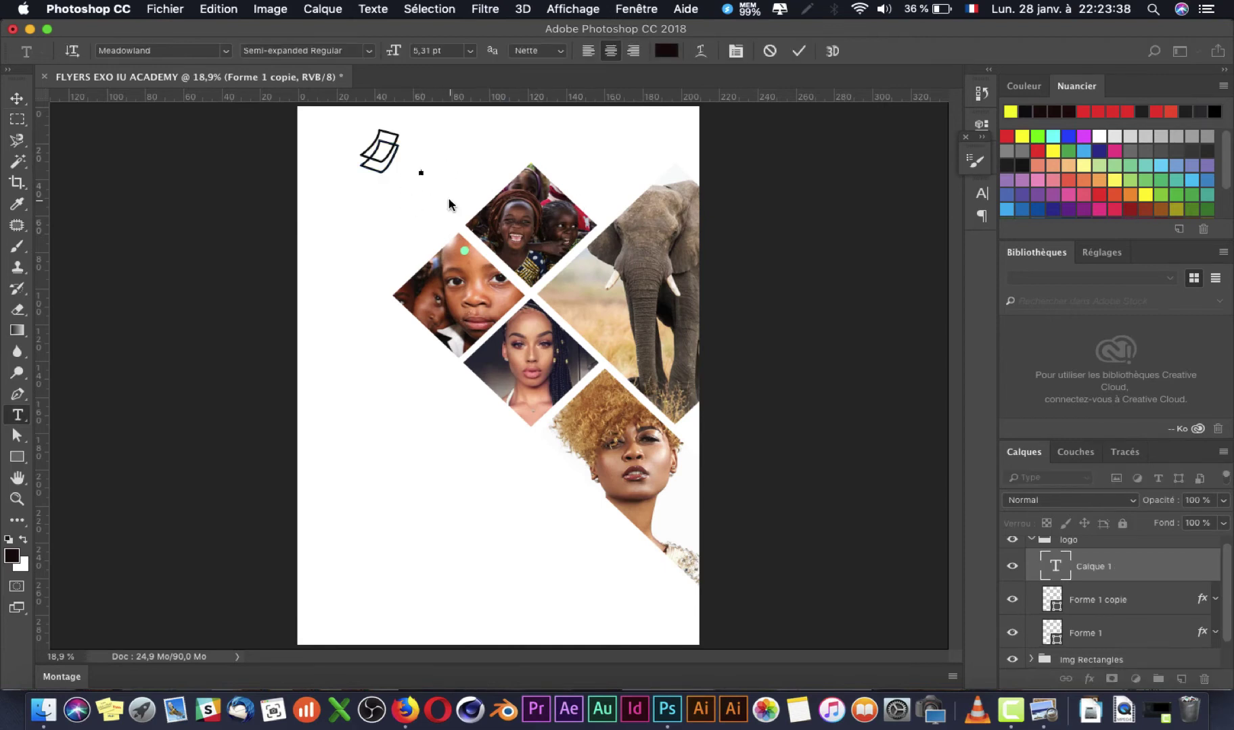
Step: Commit the BAJEE text and scale it up beside the logo outlines
{"action": "key", "text": "super+a"}
{"action": "key", "text": "super+Tab"}
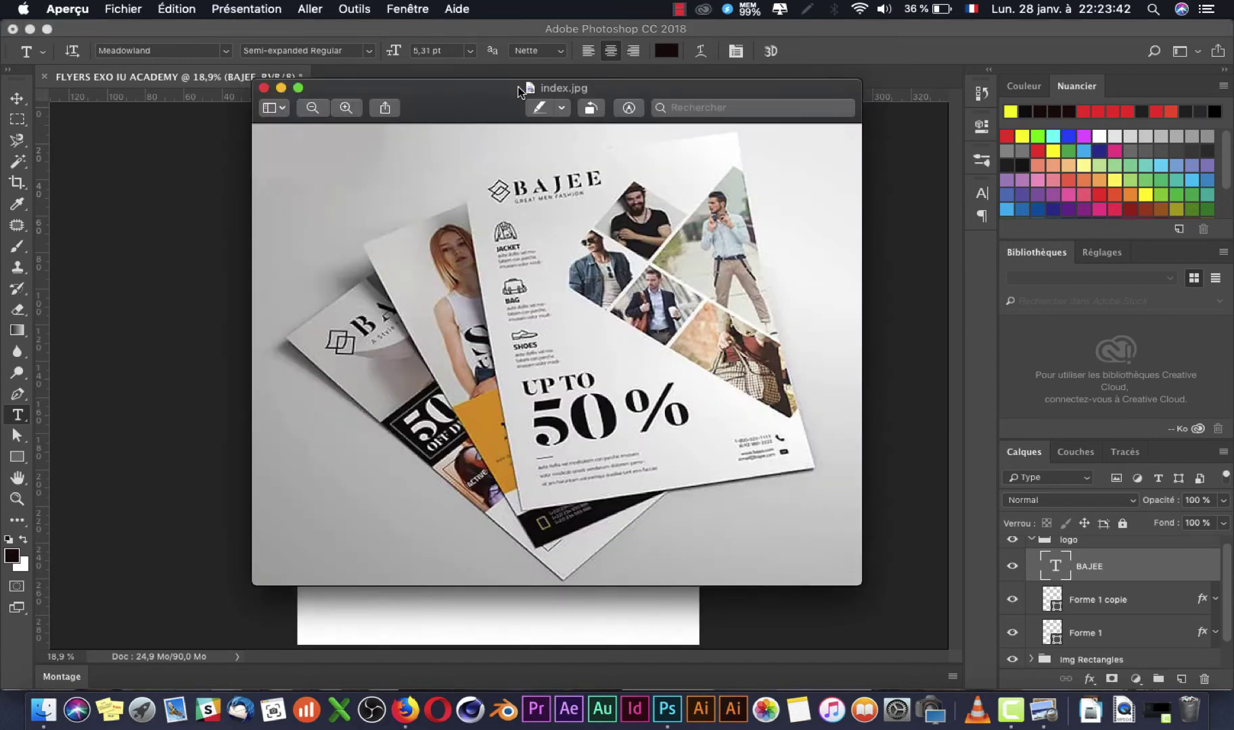
{"action": "key", "text": "super+Tab"}
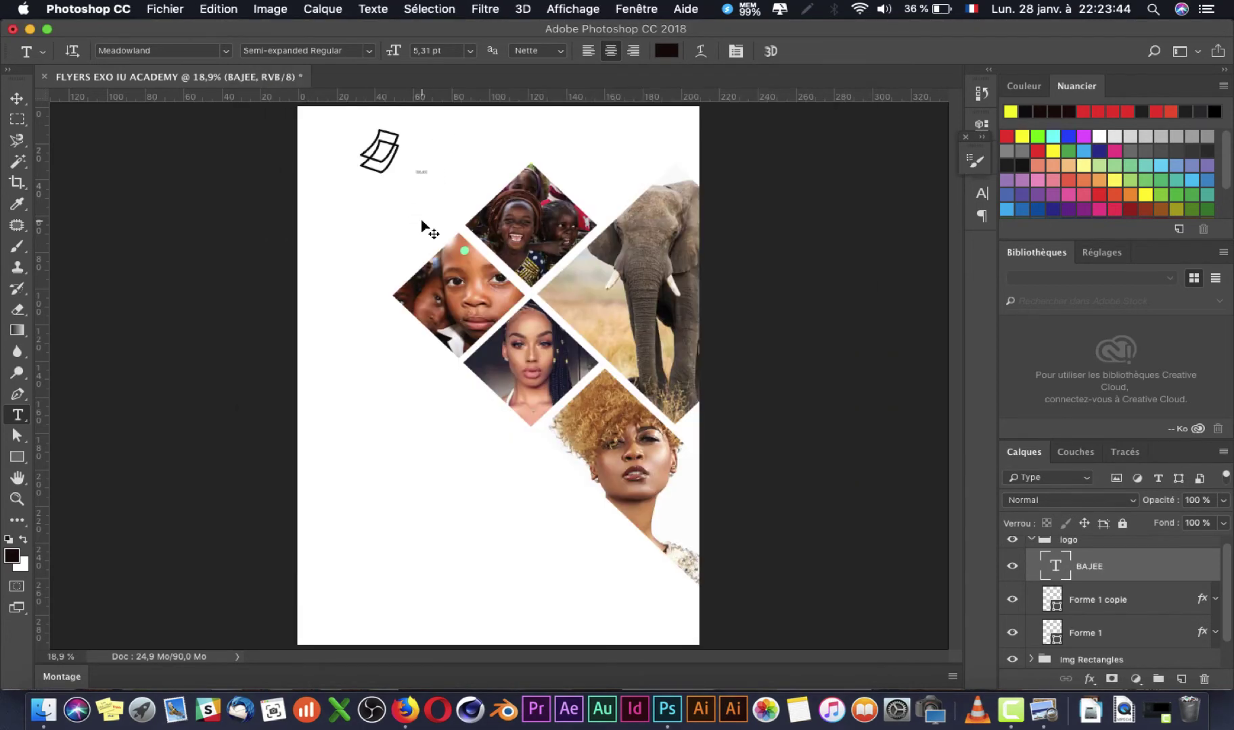
{"action": "key", "text": "super+t"}
{"action": "left_click_drag", "start_coordinate": [435, 167], "coordinate": [538, 119]}
{"action": "key", "text": "Return"}
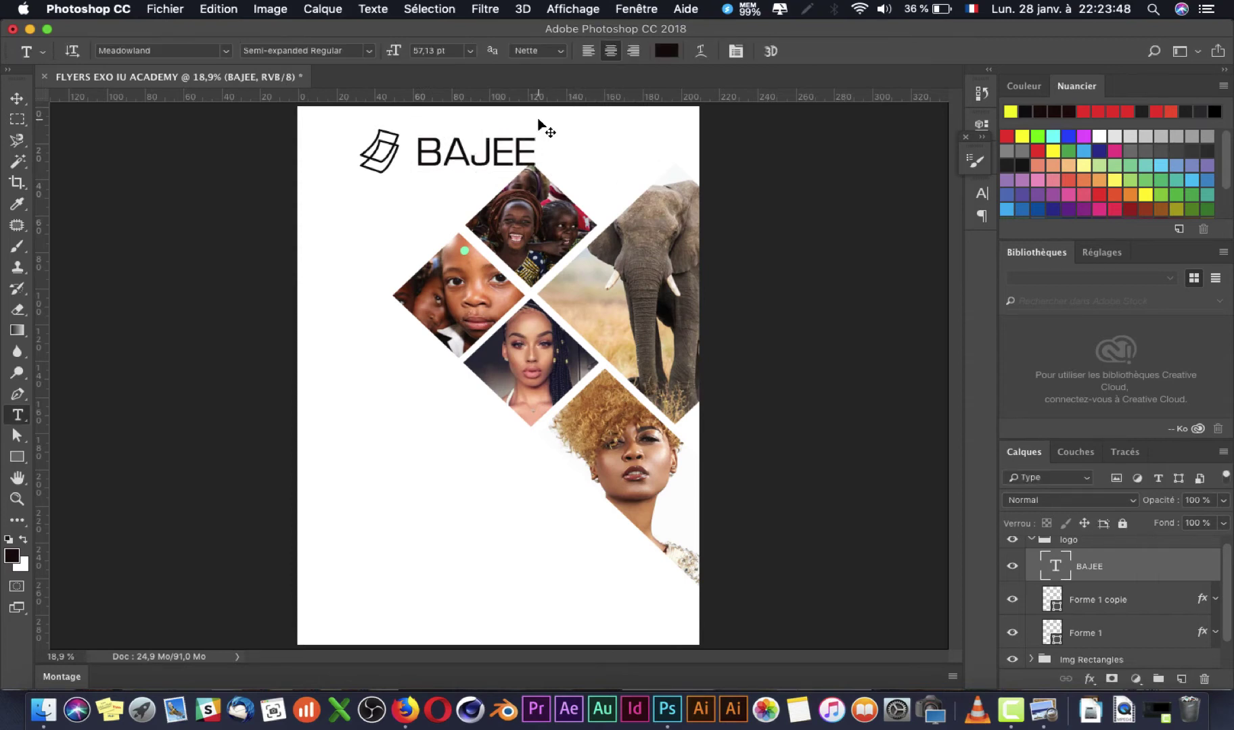
{"action": "key", "text": "super+Tab"}
{"action": "key", "text": "super+Tab"}
{"action": "left_click", "coordinate": [226, 55]}
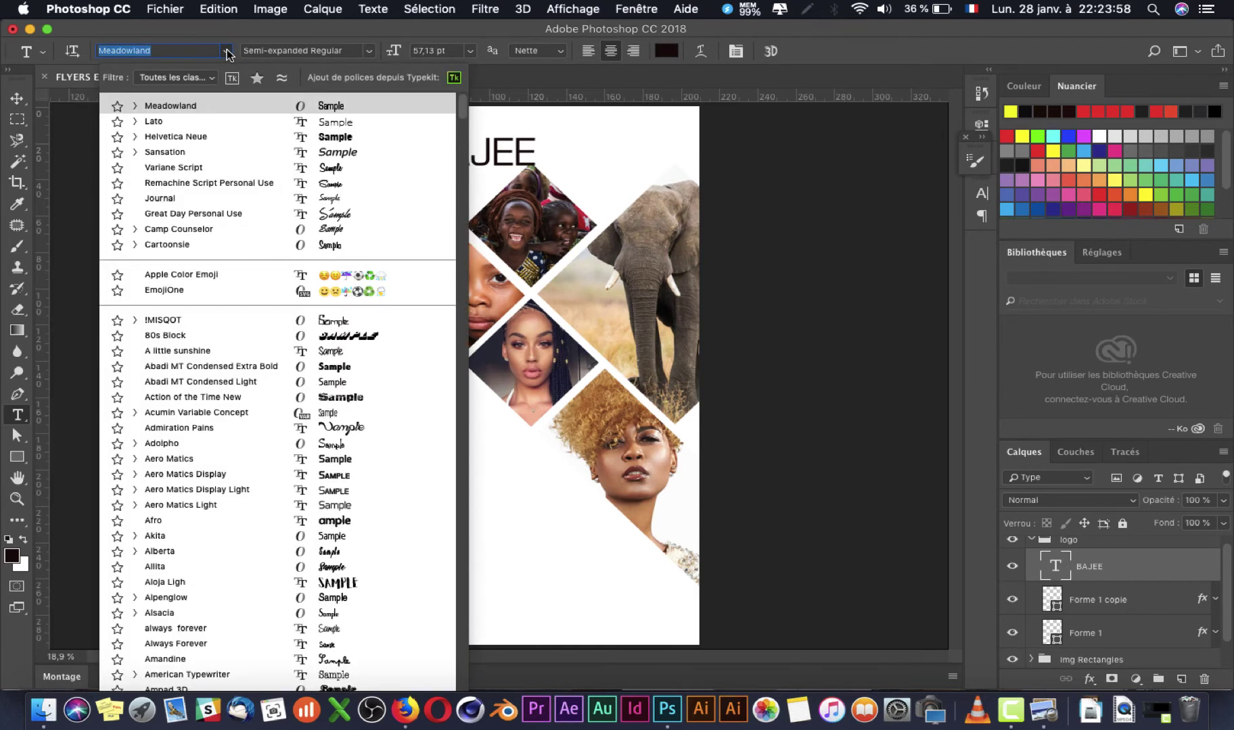
Step: Try the Athelas font on BAJEE and compare it with the reference flyer
{"action": "scroll", "coordinate": [321, 251], "scroll_direction": "down", "scroll_amount": 20}
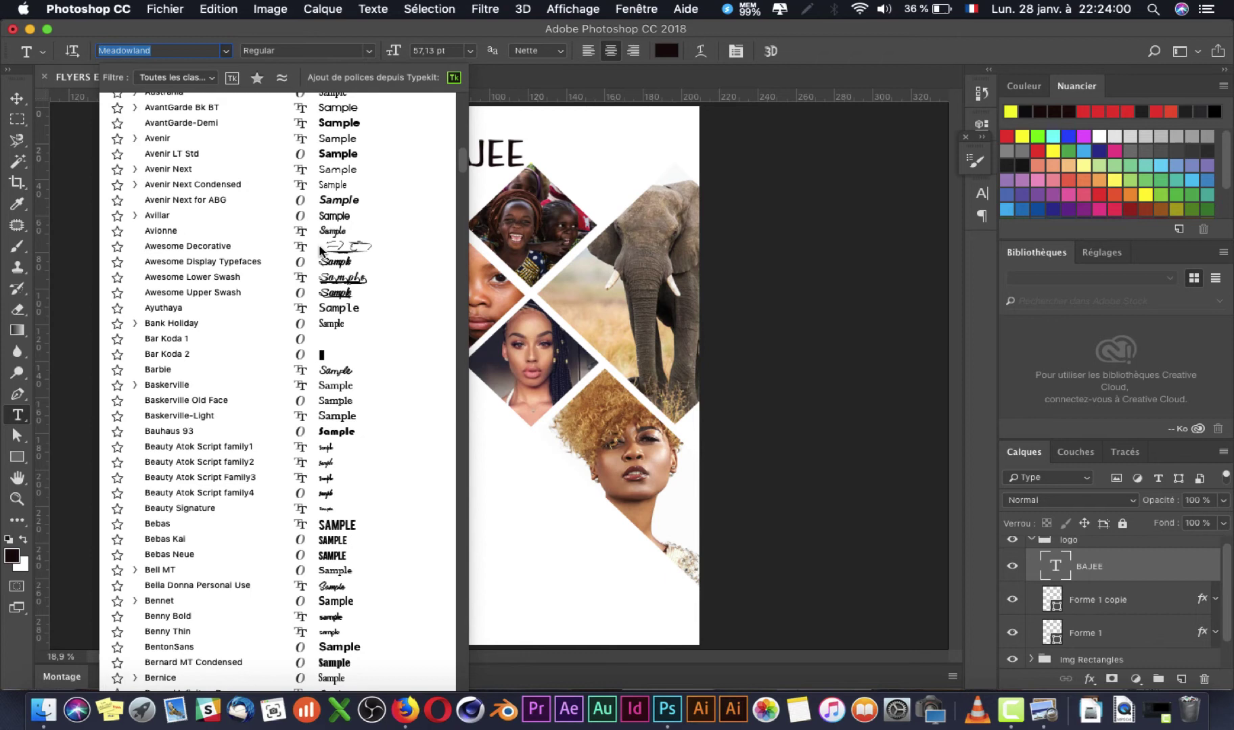
{"action": "scroll", "coordinate": [321, 250], "scroll_direction": "down", "scroll_amount": 5}
{"action": "scroll", "coordinate": [321, 250], "scroll_direction": "up", "scroll_amount": 2}
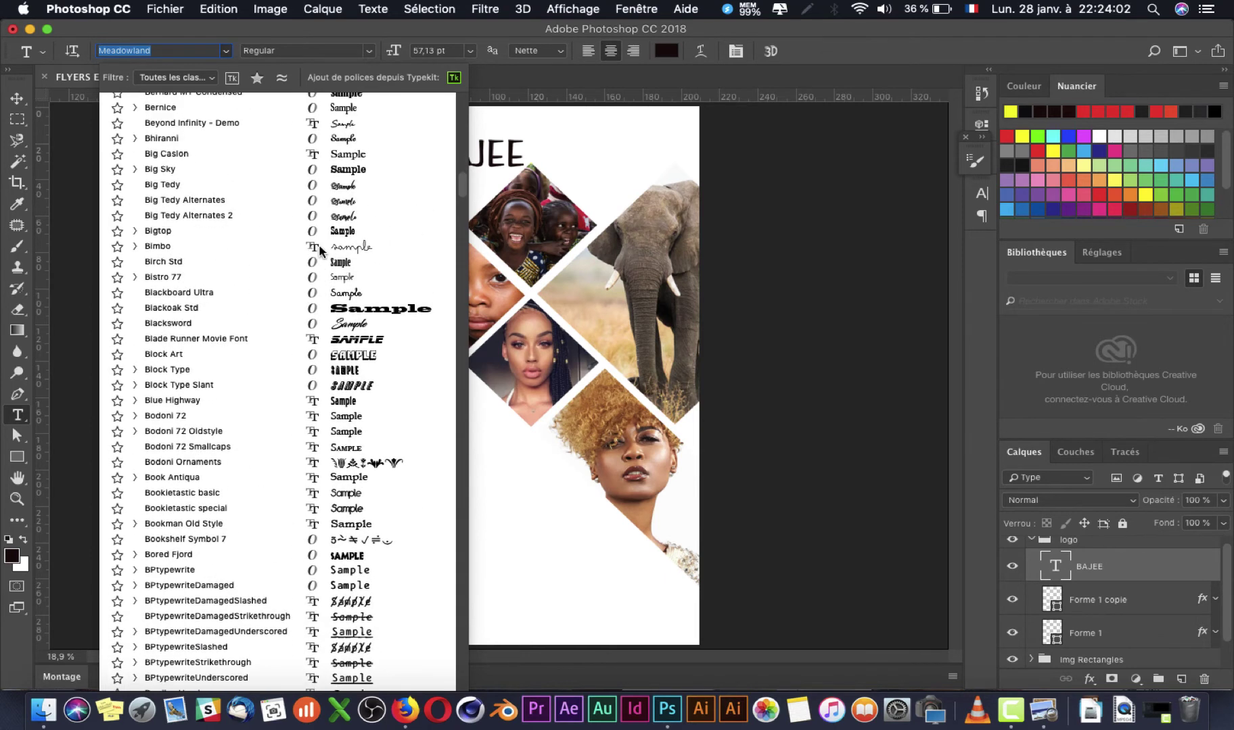
{"action": "key", "text": "super+Tab"}
{"action": "key", "text": "super+Tab"}
{"action": "key", "text": "super+Tab"}
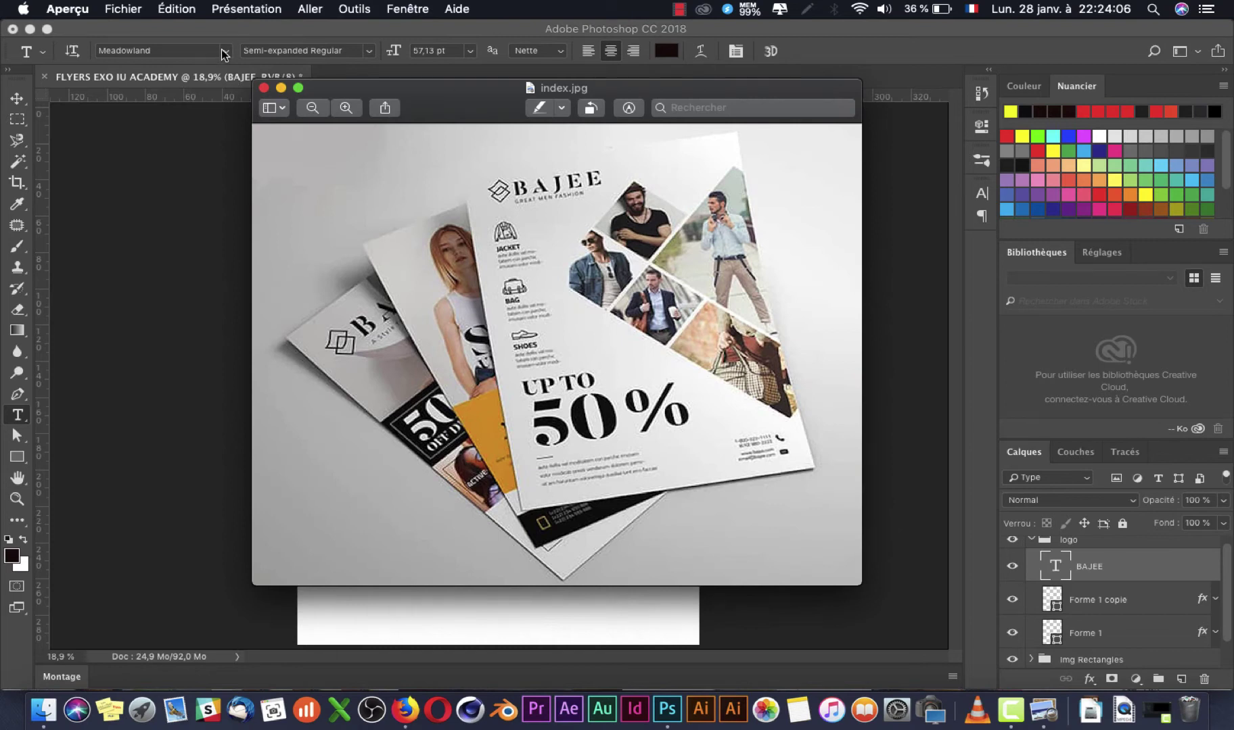
{"action": "key", "text": "super+Tab"}
{"action": "left_click", "coordinate": [225, 51]}
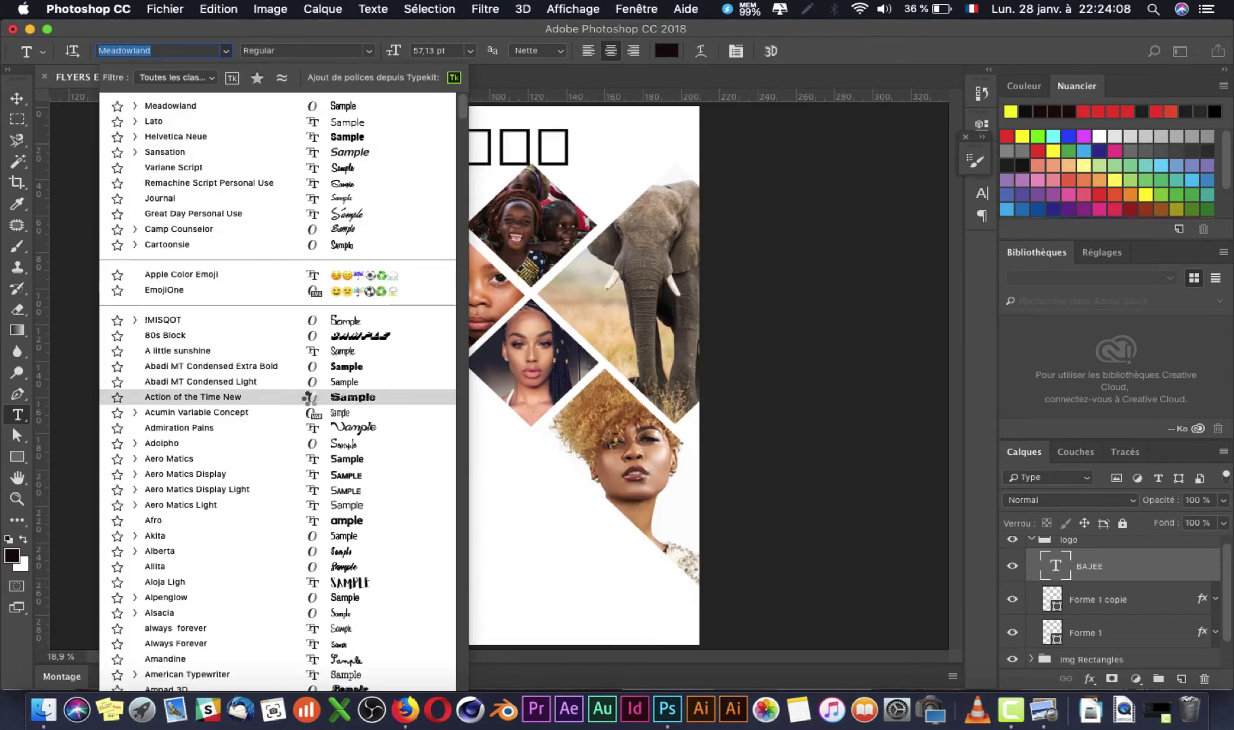
{"action": "scroll", "coordinate": [312, 399], "scroll_direction": "down", "scroll_amount": 15}
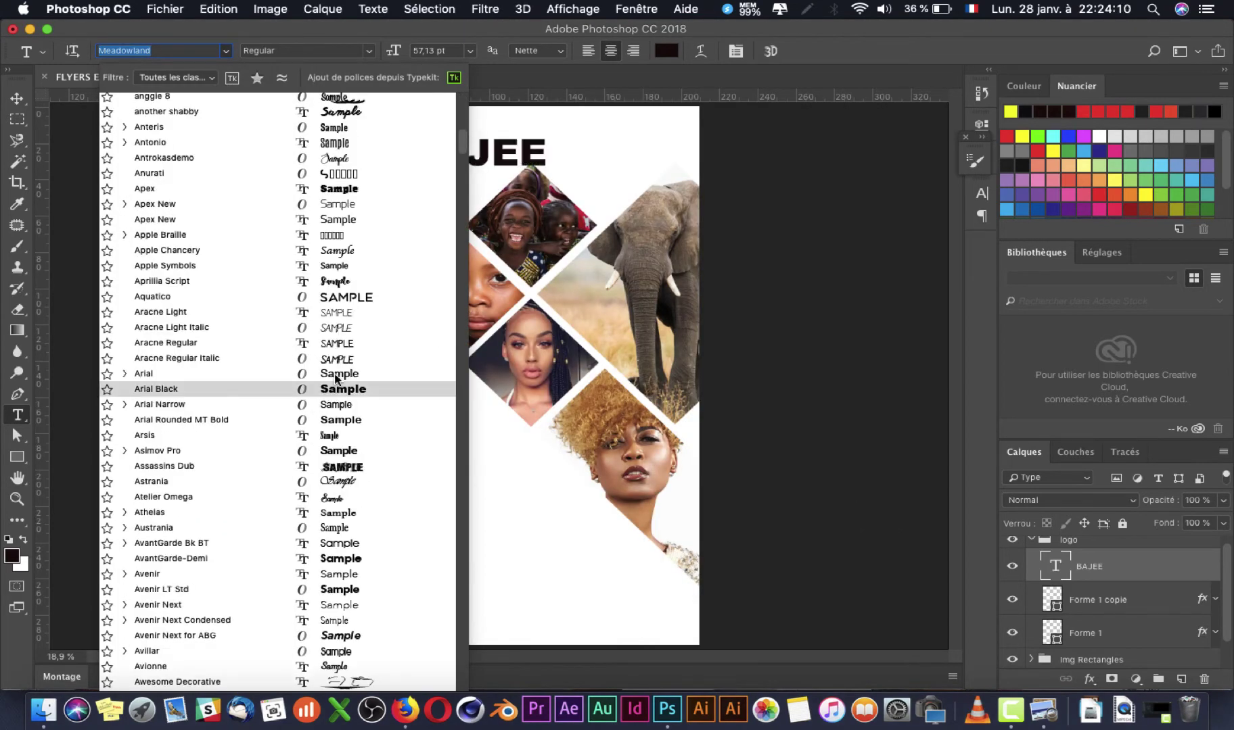
{"action": "left_click", "coordinate": [326, 512]}
{"action": "key", "text": "super+Tab"}
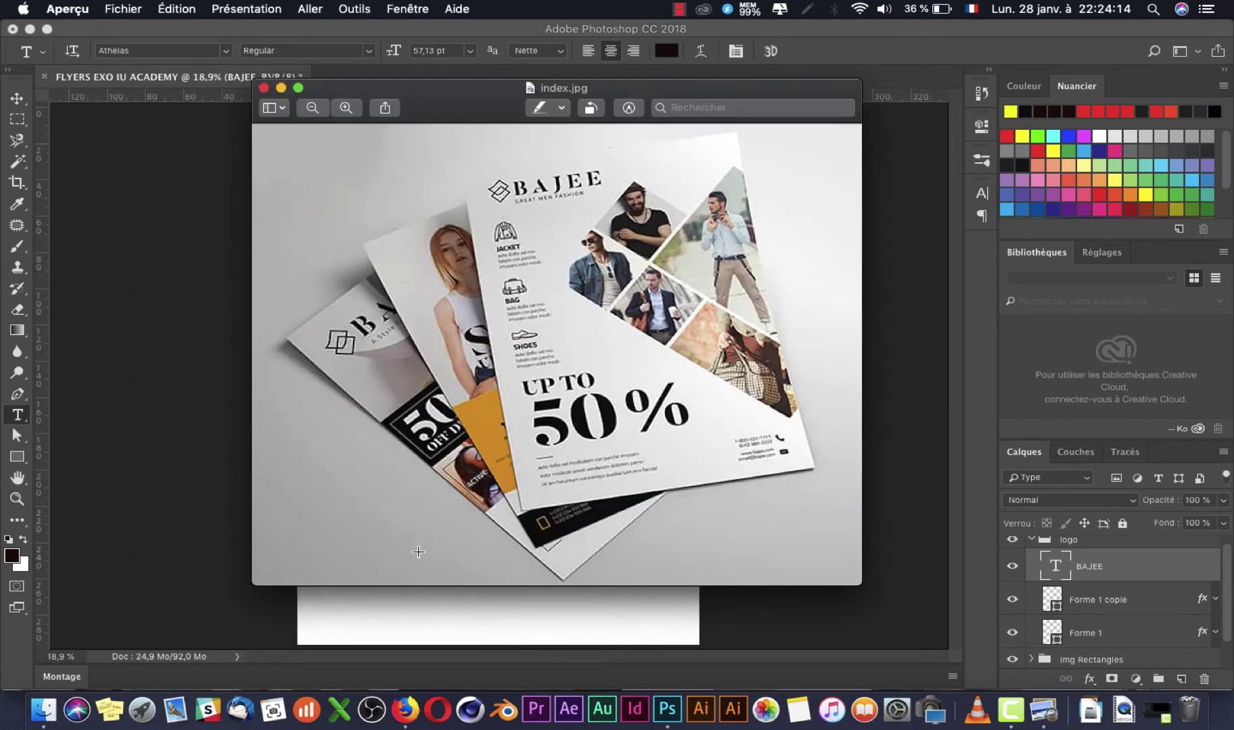
{"action": "key", "text": "super+Tab"}
Step: Preview fonts such as Akita on BAJEE, then settle on Marion
{"action": "left_click", "coordinate": [179, 54]}
{"action": "key", "text": "Down"}
{"action": "key", "text": "Down"}
{"action": "key", "text": "Down"}
{"action": "key", "text": "Down"}
{"action": "key", "text": "Down"}
{"action": "key", "text": "Down"}
{"action": "key", "text": "Down"}
{"action": "key", "text": "Down"}
{"action": "key", "text": "Down"}
{"action": "key", "text": "Down"}
{"action": "key", "text": "Down"}
{"action": "key", "text": "Down"}
{"action": "key", "text": "Down"}
{"action": "key", "text": "Down"}
{"action": "key", "text": "Down"}
{"action": "key", "text": "Down"}
{"action": "key", "text": "Down"}
{"action": "key", "text": "Down"}
{"action": "key", "text": "Down"}
{"action": "key", "text": "Down"}
{"action": "key", "text": "Down"}
{"action": "key", "text": "Down"}
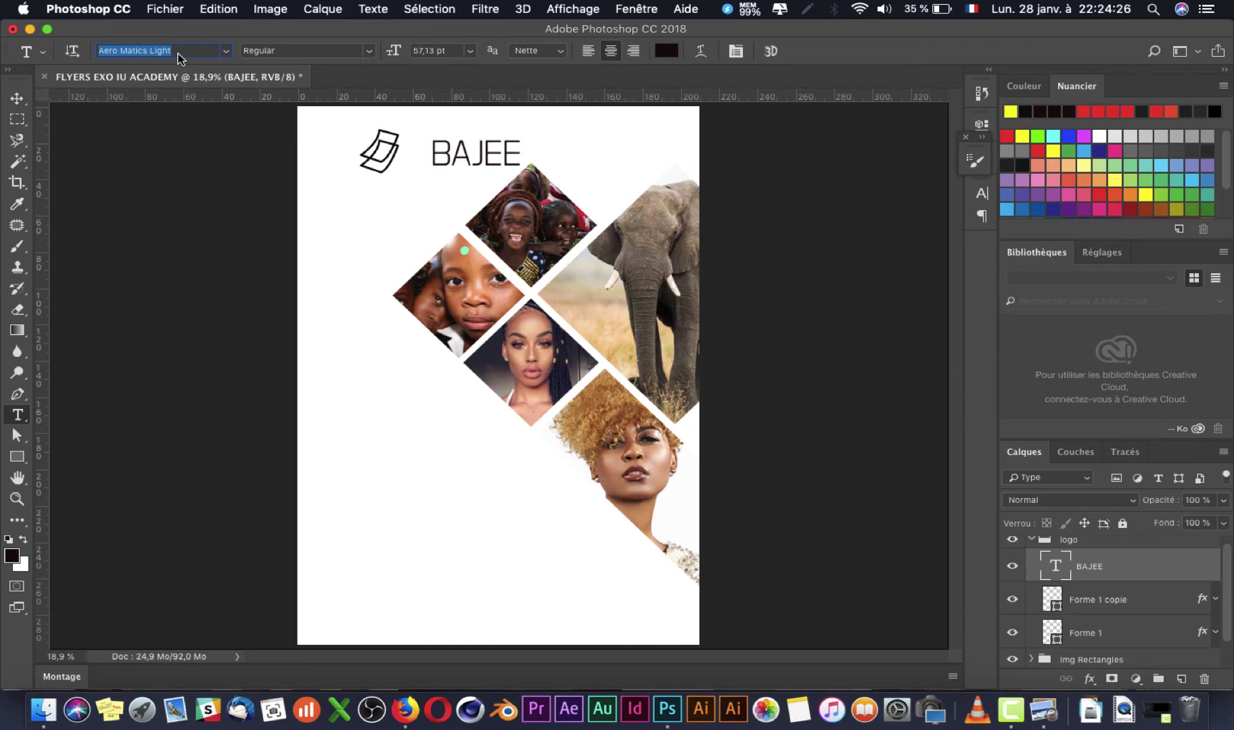
{"action": "key", "text": "Down"}
{"action": "left_click", "coordinate": [226, 52]}
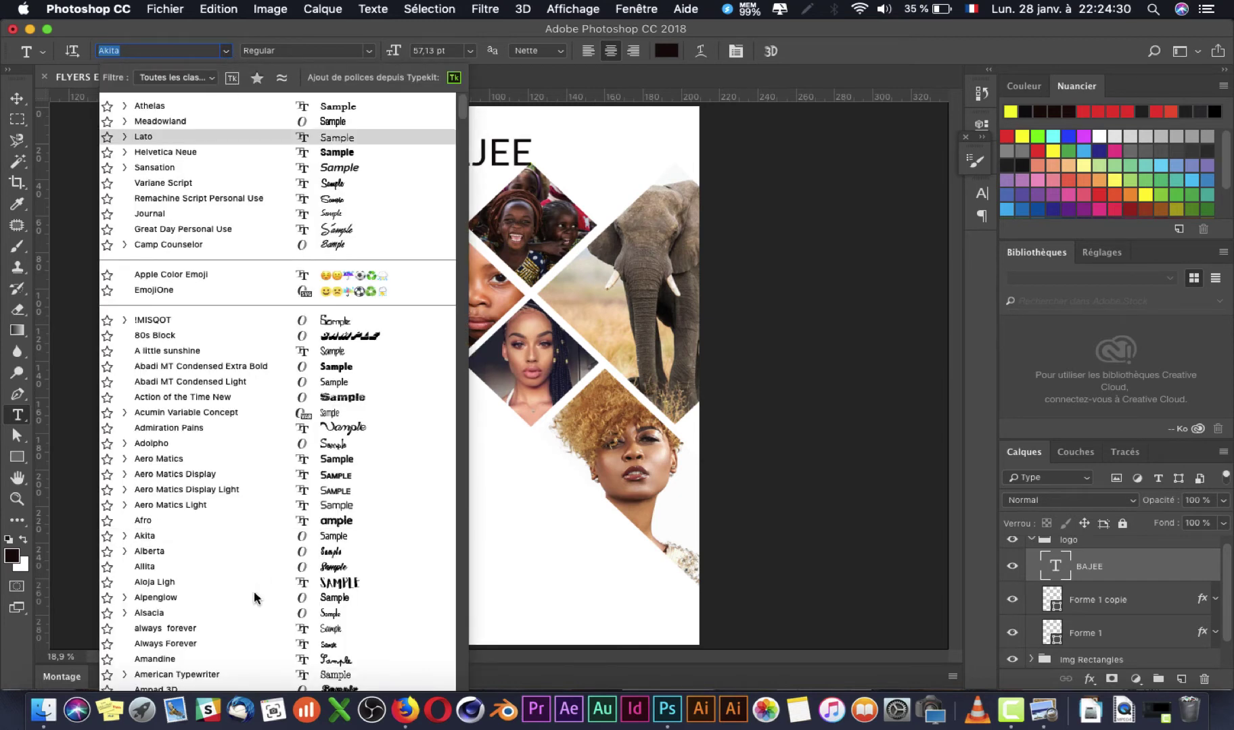
{"action": "scroll", "coordinate": [254, 598], "scroll_direction": "down", "scroll_amount": 10}
{"action": "scroll", "coordinate": [254, 595], "scroll_direction": "down", "scroll_amount": 20}
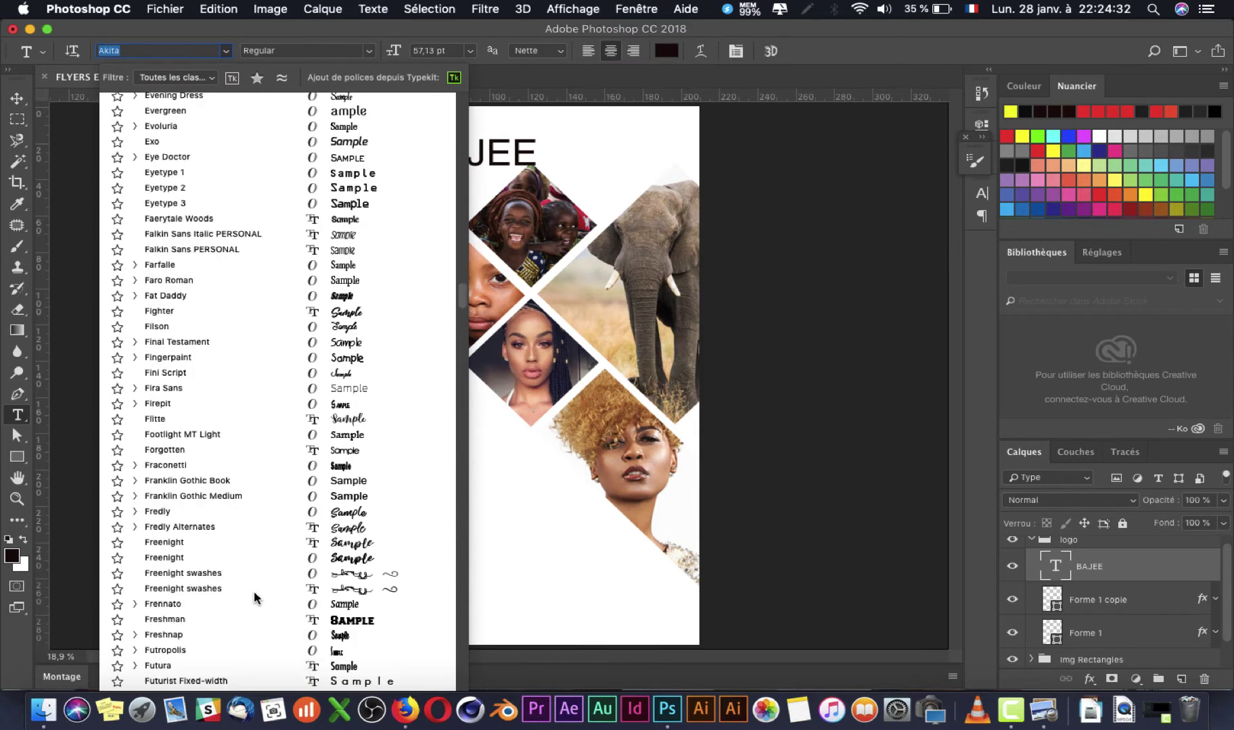
{"action": "scroll", "coordinate": [253, 598], "scroll_direction": "up", "scroll_amount": 5}
{"action": "scroll", "coordinate": [253, 597], "scroll_direction": "down", "scroll_amount": 12}
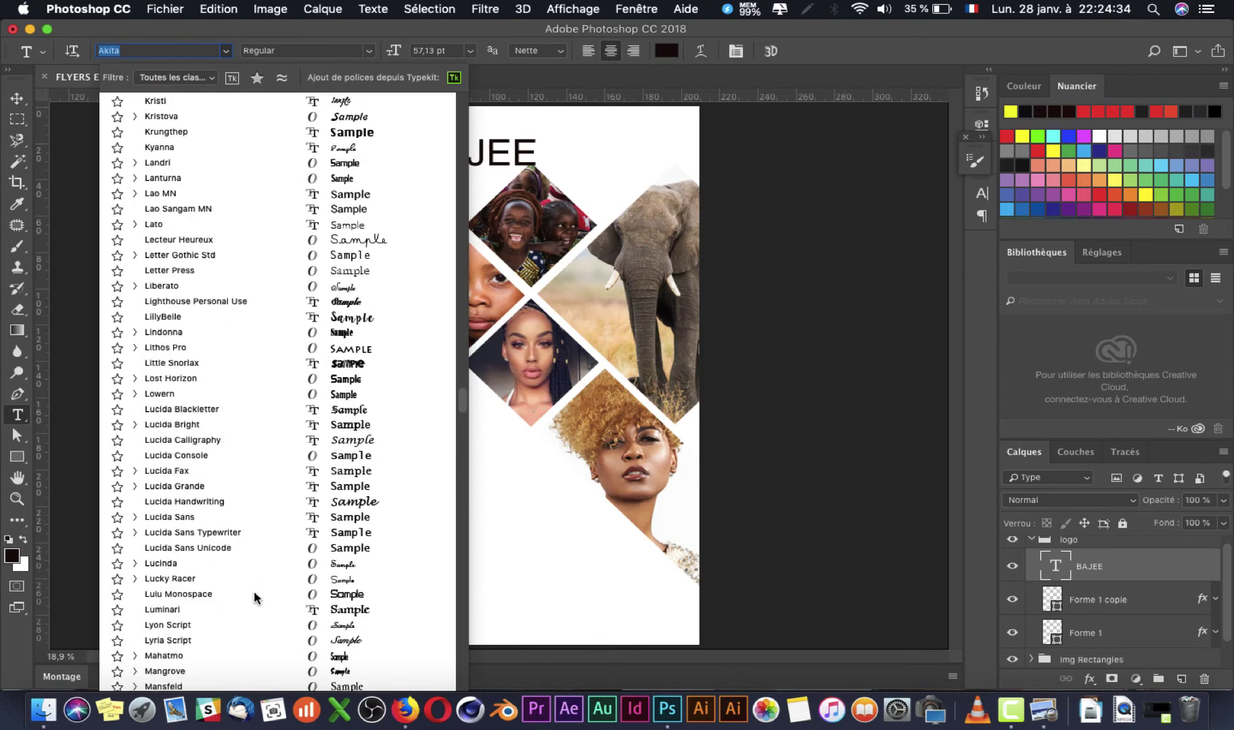
{"action": "scroll", "coordinate": [254, 591], "scroll_direction": "down", "scroll_amount": 8}
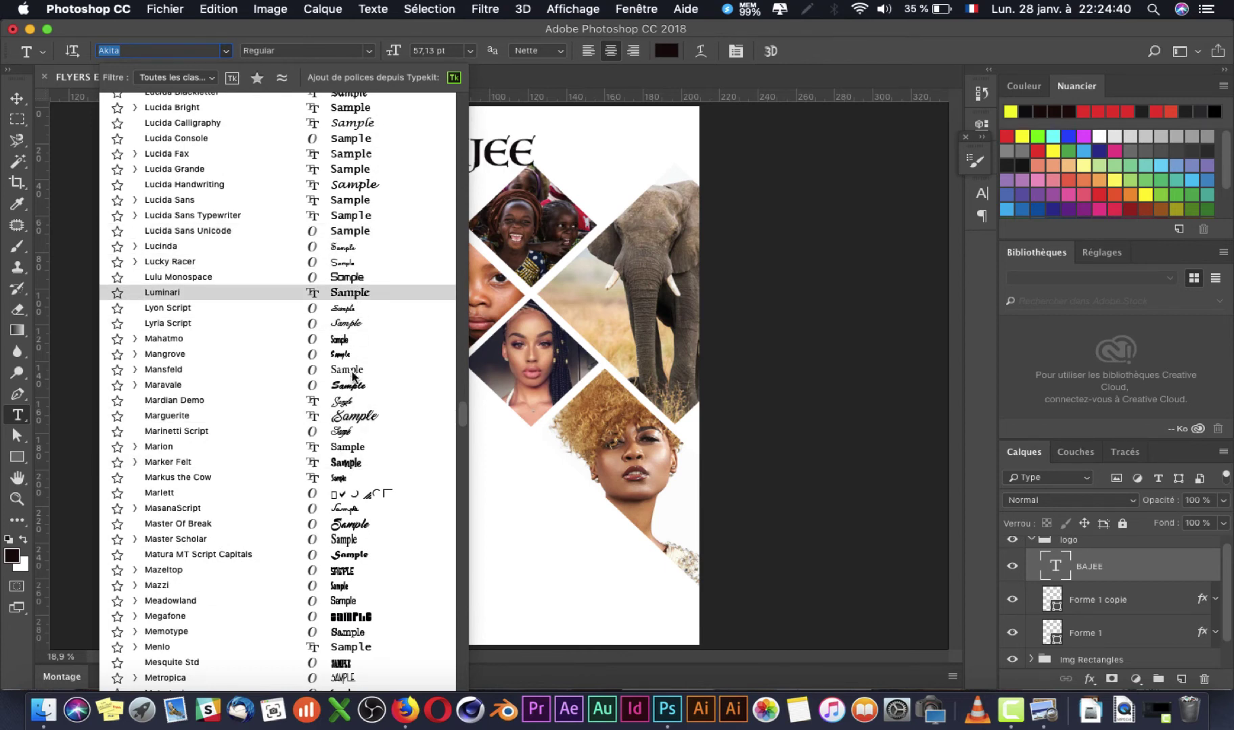
{"action": "left_click", "coordinate": [347, 452]}
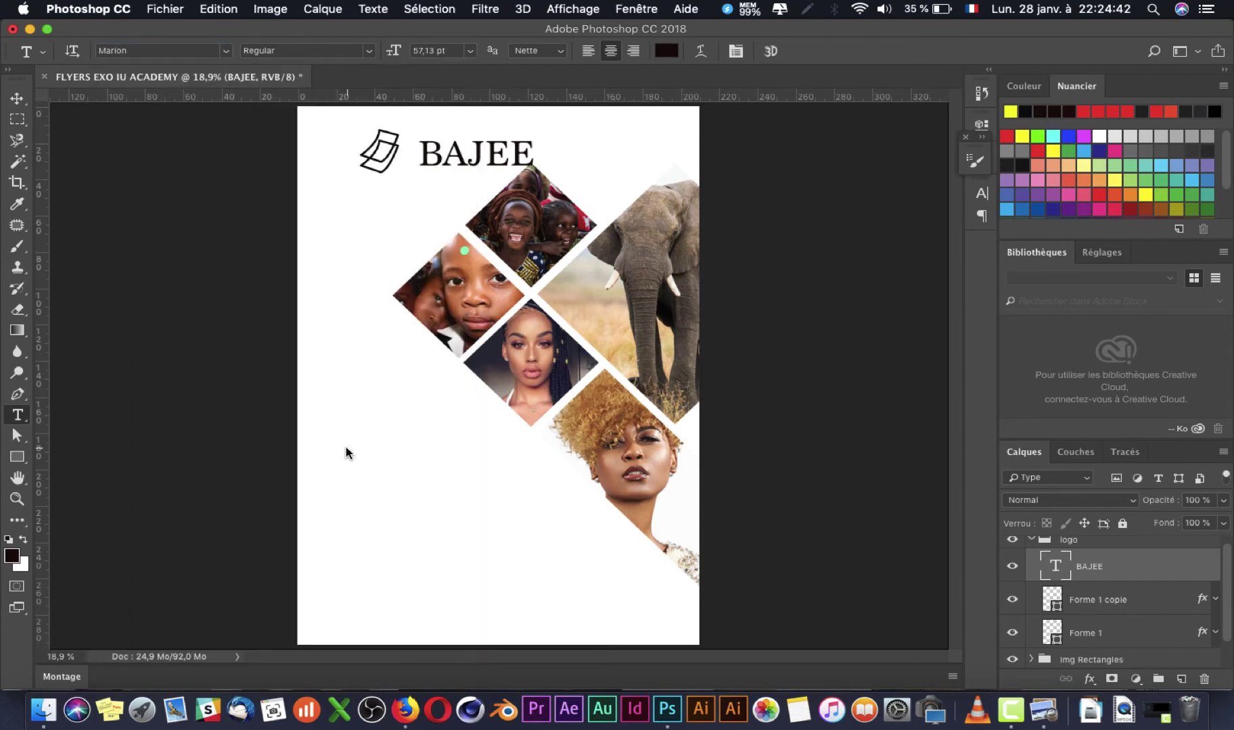
Step: Compare the page with the reference, then set BAJEE in the Tottingham font
{"action": "key", "text": "Tab"}
{"action": "key", "text": "super+Tab"}
{"action": "key", "text": "super+Tab"}
{"action": "key", "text": "Tab"}
{"action": "key", "text": "super+Tab"}
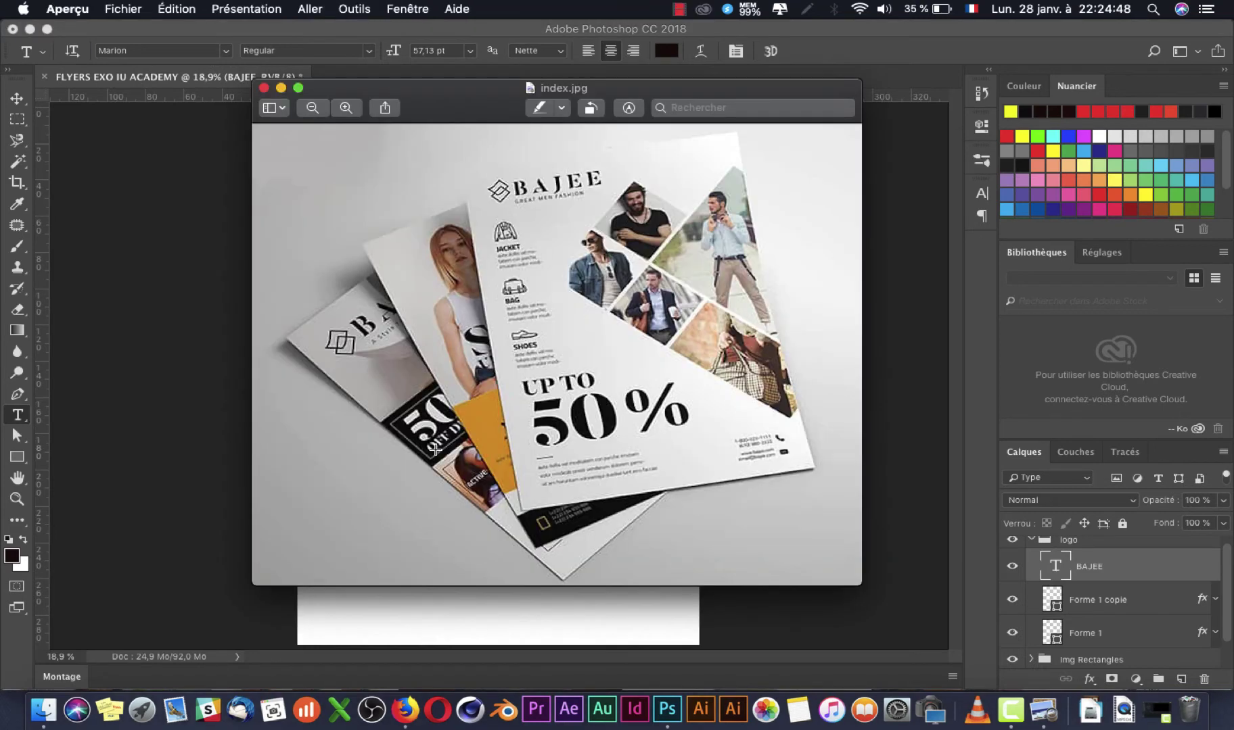
{"action": "key", "text": "super+Tab"}
{"action": "key", "text": "super+Tab"}
{"action": "key", "text": "super+Tab"}
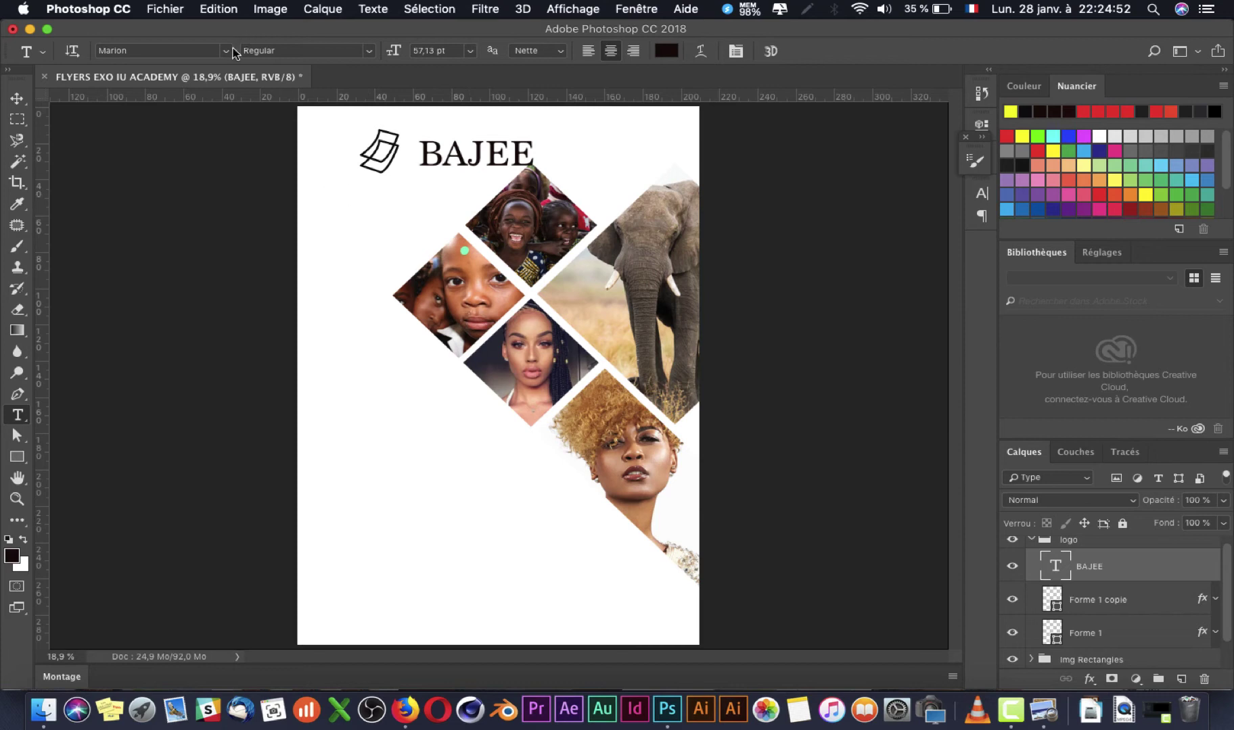
{"action": "left_click", "coordinate": [226, 52]}
{"action": "scroll", "coordinate": [289, 578], "scroll_direction": "down", "scroll_amount": 10}
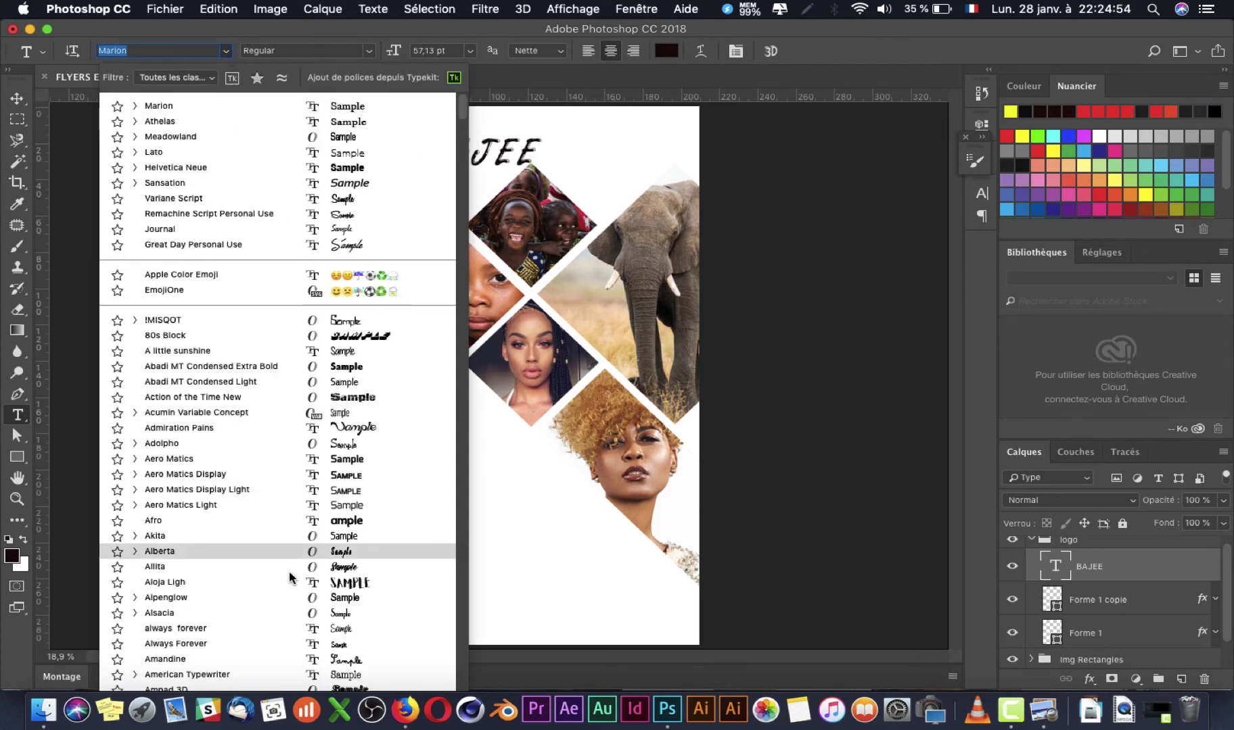
{"action": "scroll", "coordinate": [289, 578], "scroll_direction": "down", "scroll_amount": 15}
{"action": "scroll", "coordinate": [289, 577], "scroll_direction": "down", "scroll_amount": 20}
{"action": "scroll", "coordinate": [289, 577], "scroll_direction": "up", "scroll_amount": 8}
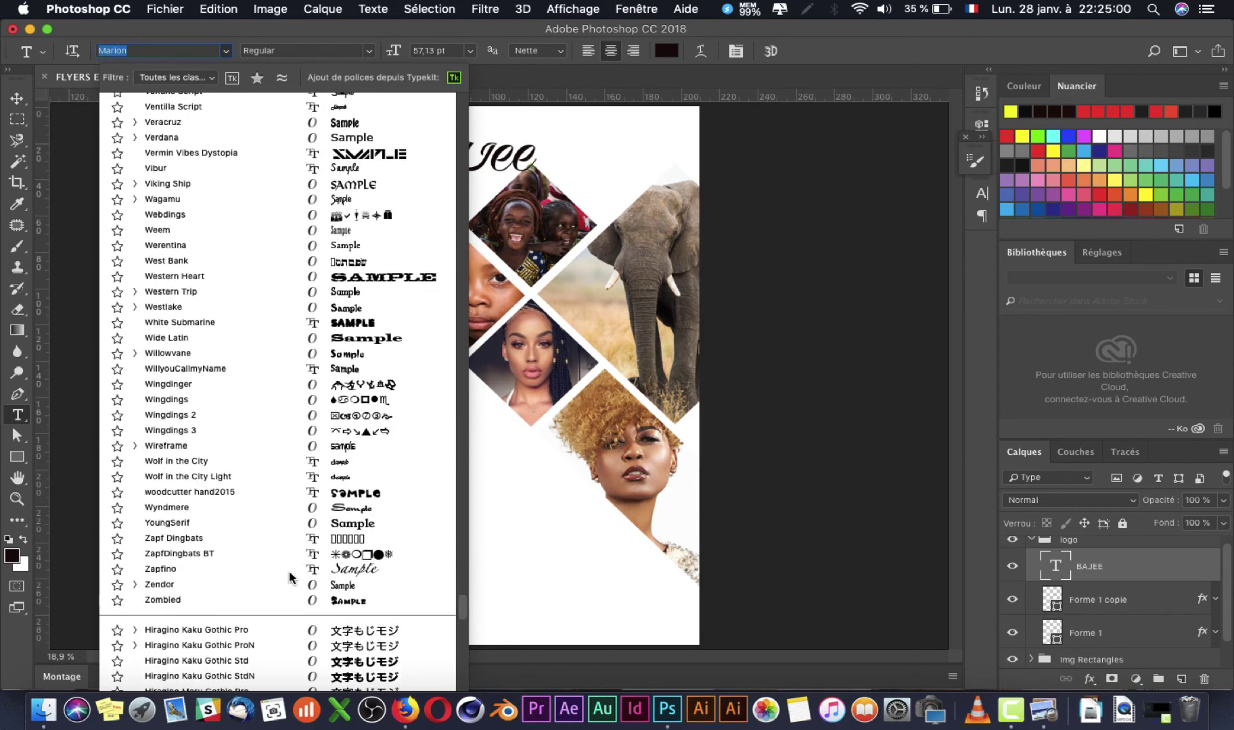
{"action": "scroll", "coordinate": [289, 577], "scroll_direction": "up", "scroll_amount": 10}
{"action": "scroll", "coordinate": [289, 571], "scroll_direction": "up", "scroll_amount": 4}
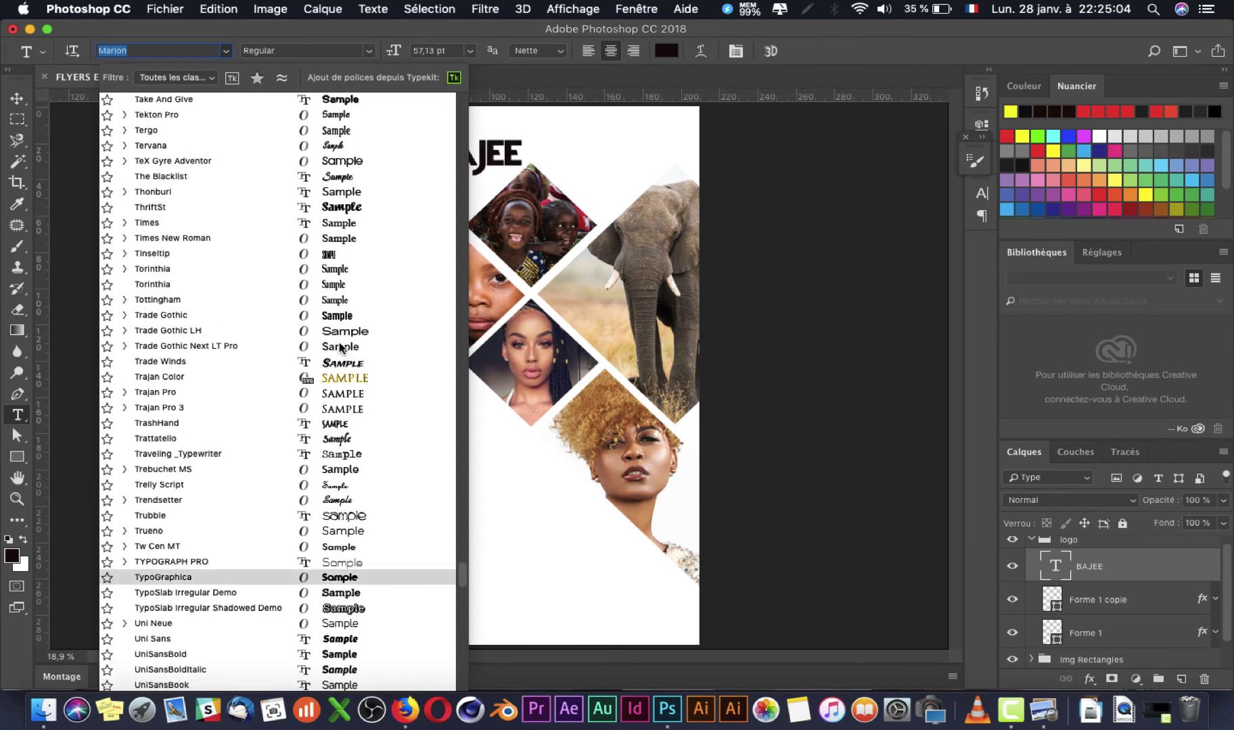
{"action": "left_click", "coordinate": [331, 301]}
Step: Try Expanded and Condensed styles, then choose Semi-expanded Regular for BAJEE
{"action": "key", "text": "super+Tab"}
{"action": "left_click", "coordinate": [463, 27]}
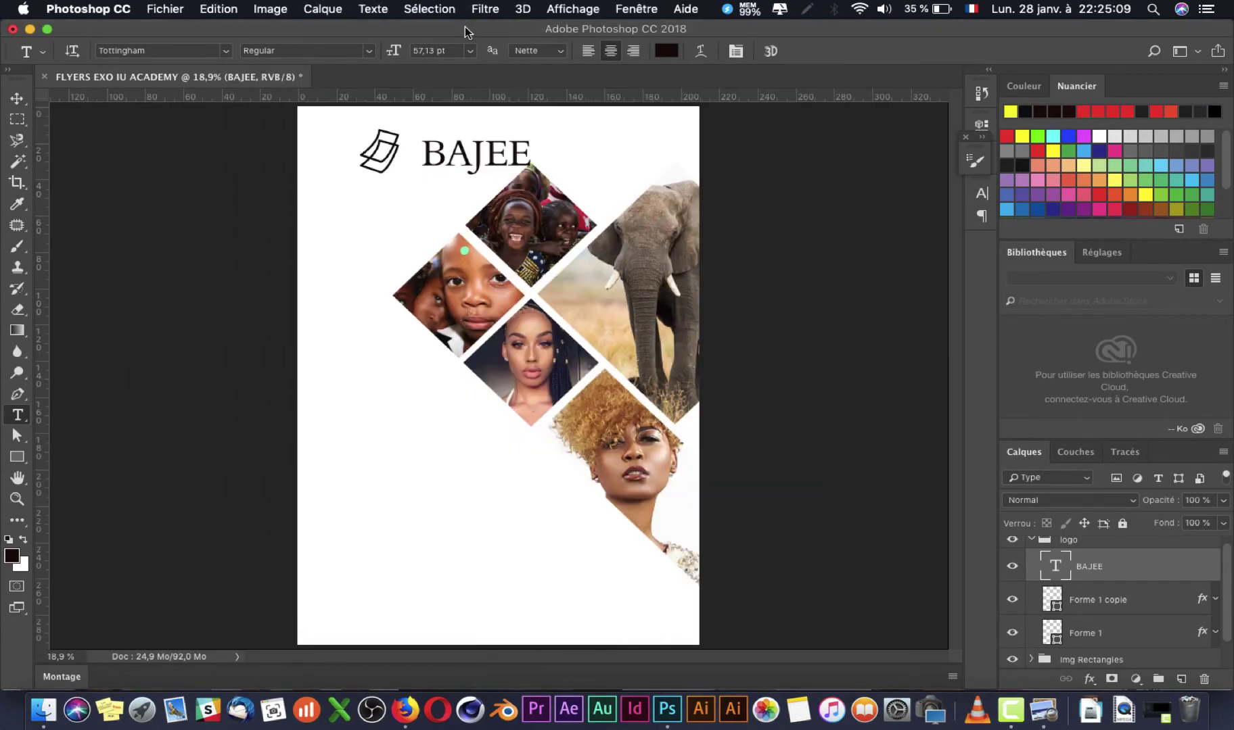
{"action": "left_click", "coordinate": [371, 53]}
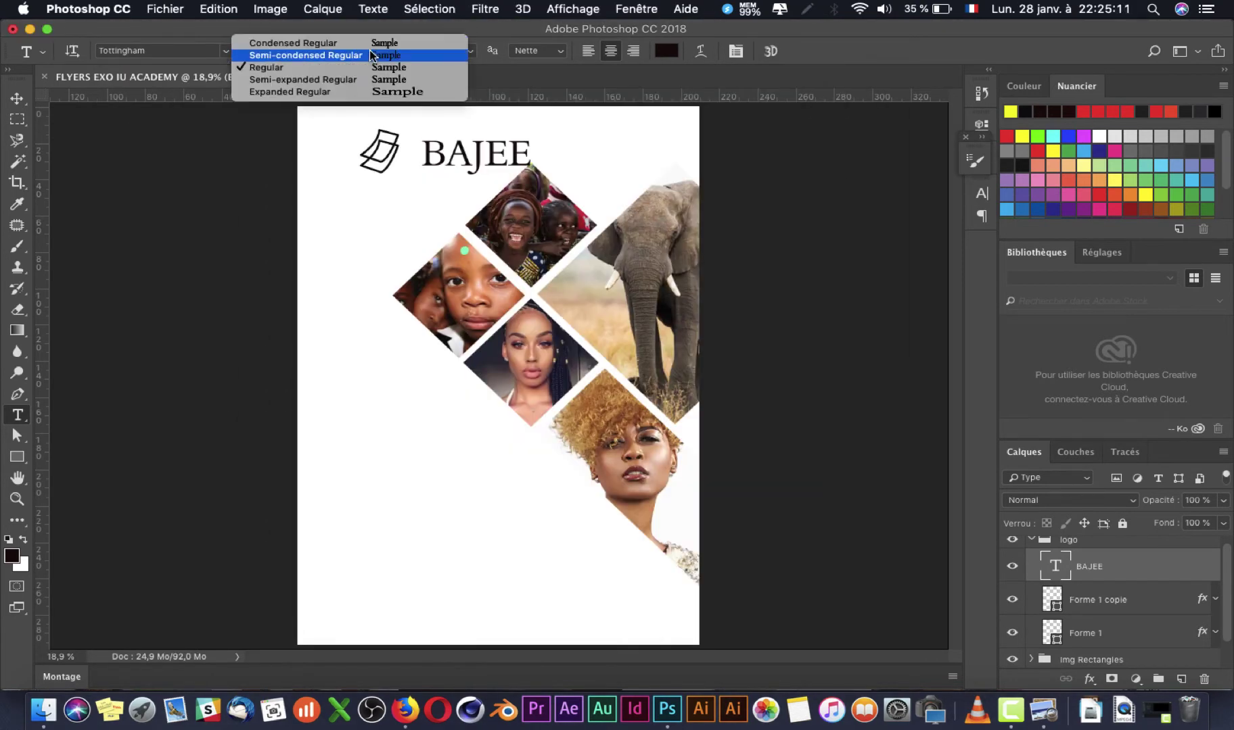
{"action": "left_click", "coordinate": [370, 93]}
{"action": "key", "text": "super+Tab"}
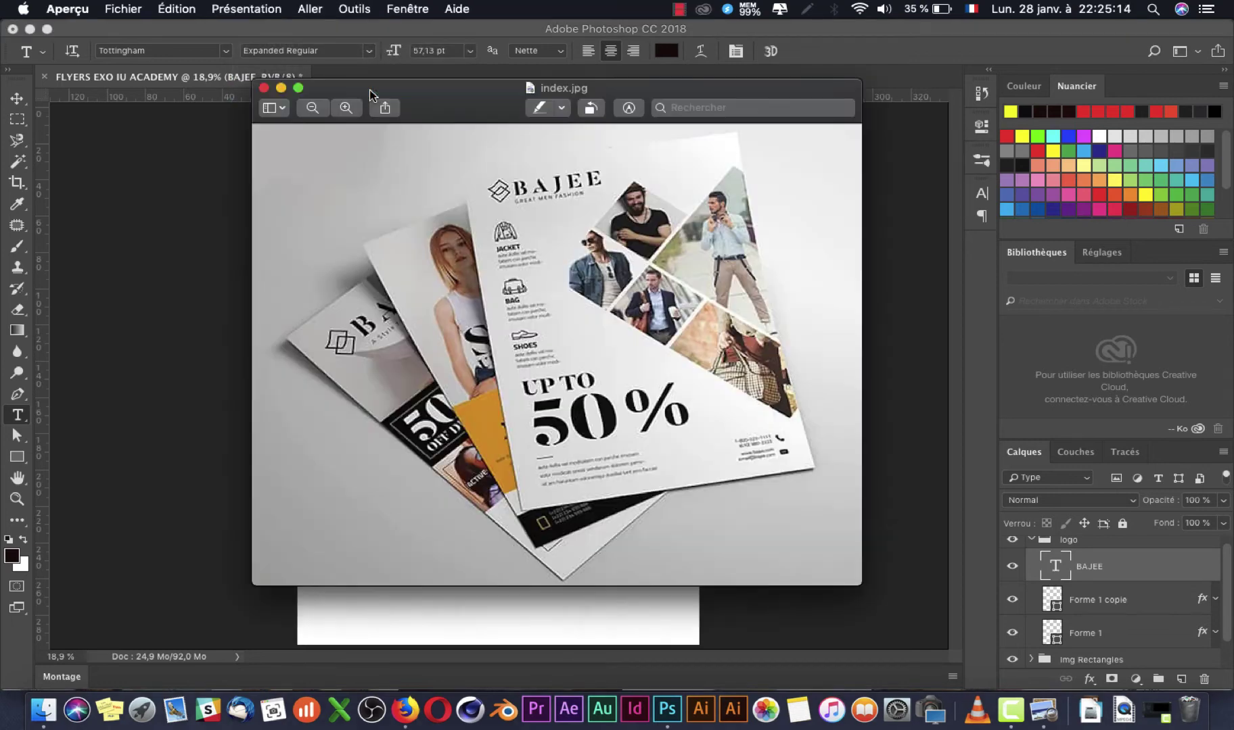
{"action": "key", "text": "super+Tab"}
{"action": "left_click", "coordinate": [372, 53]}
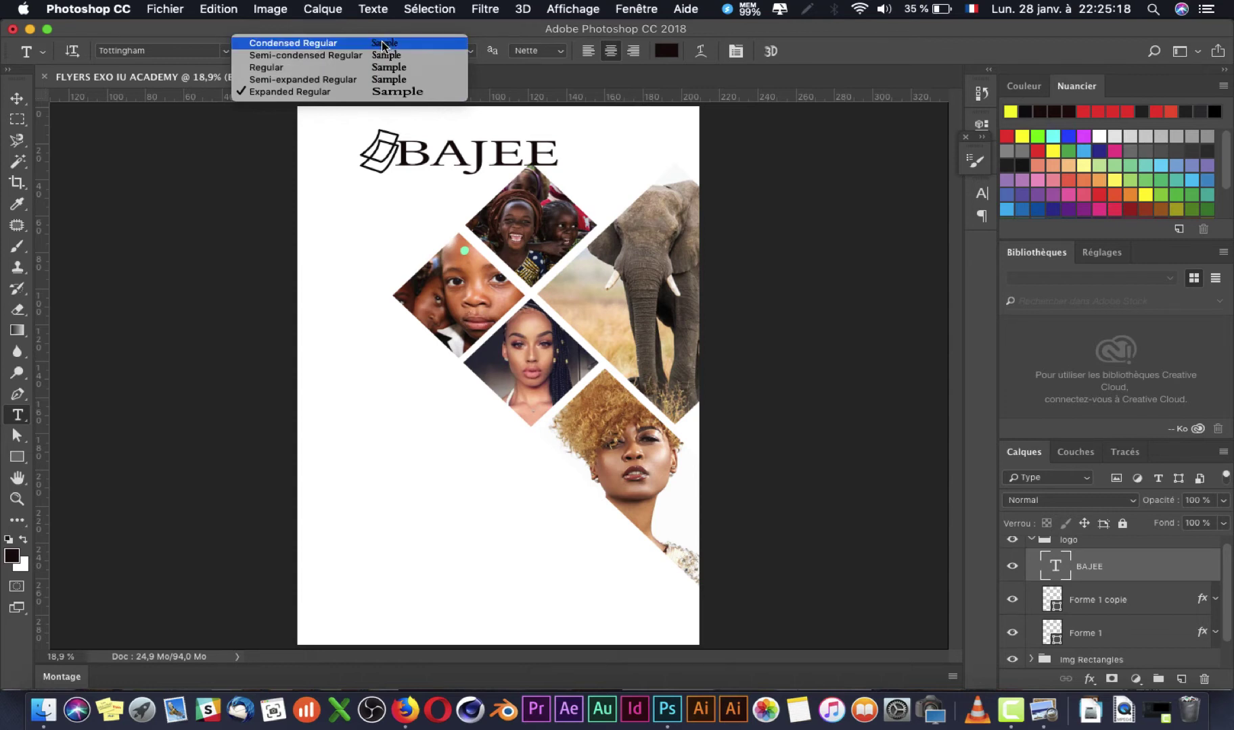
{"action": "left_click", "coordinate": [377, 44]}
{"action": "left_click", "coordinate": [370, 51]}
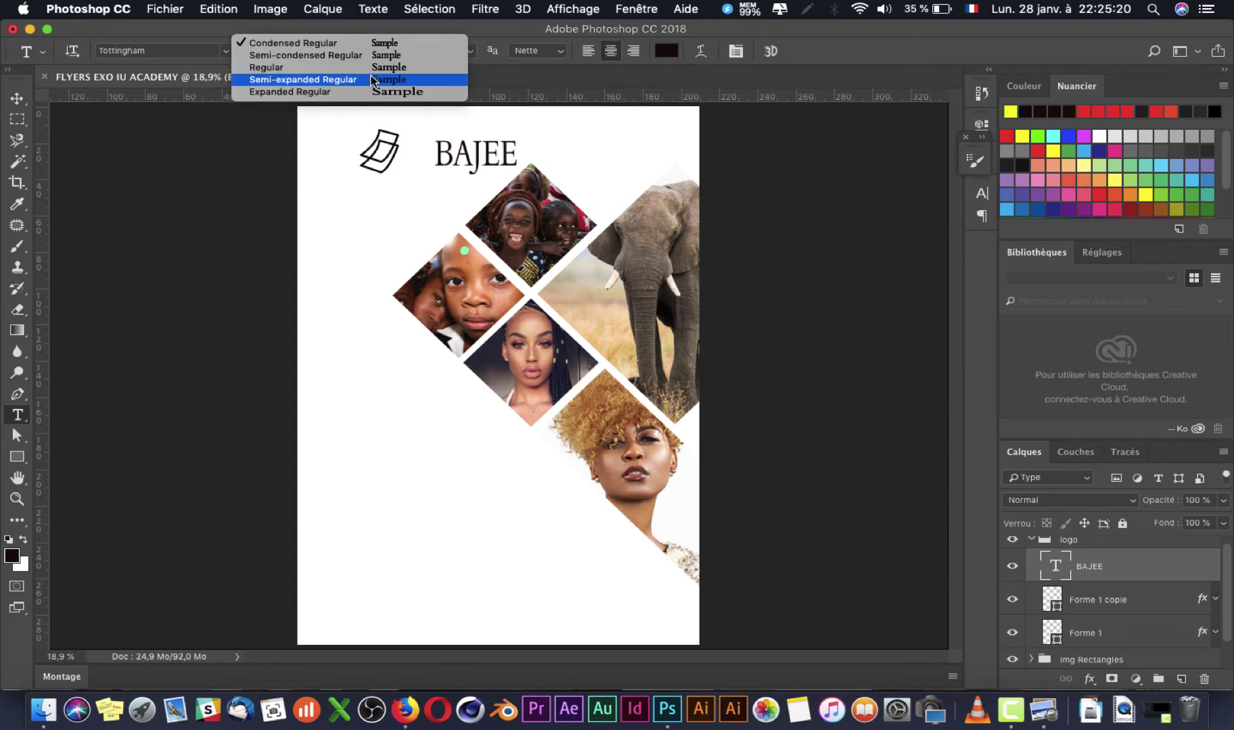
{"action": "left_click", "coordinate": [372, 80]}
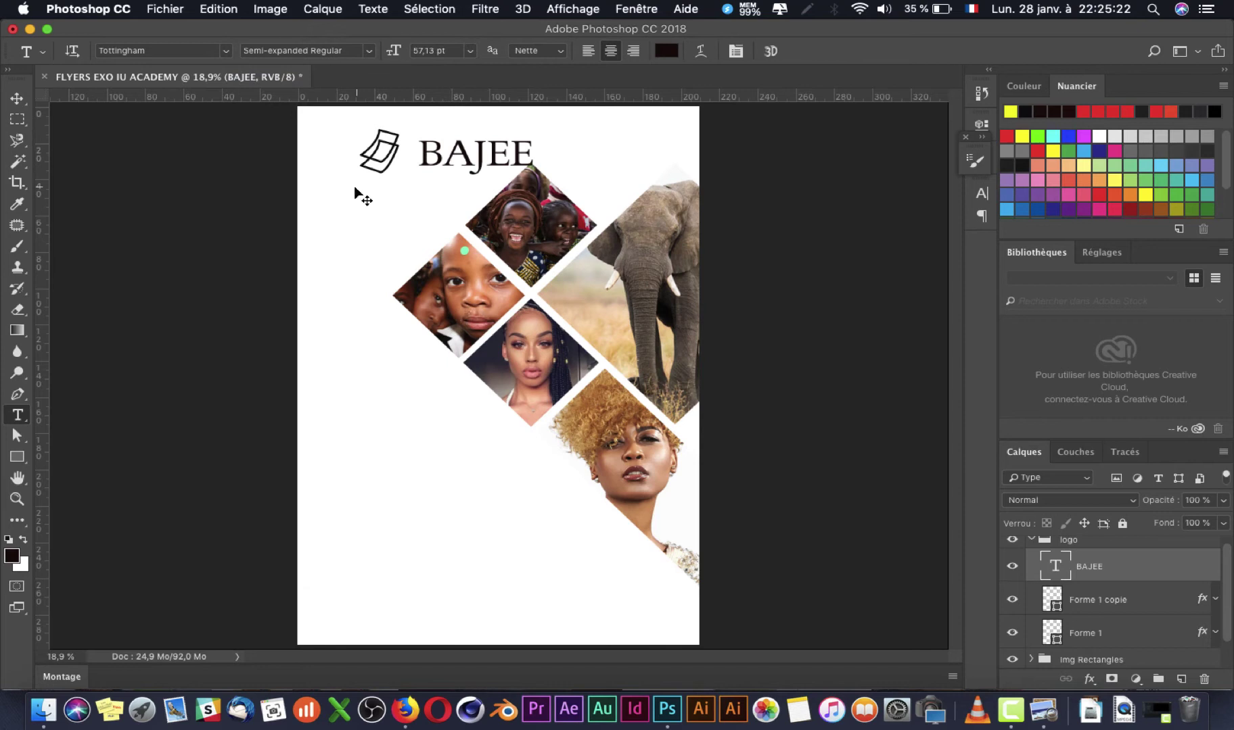
Step: Nudge the BAJEE text up and left, closer to the logo outlines
{"action": "key", "text": "super+Tab"}
{"action": "key", "text": "super+Tab"}
{"action": "left_click", "coordinate": [16, 98]}
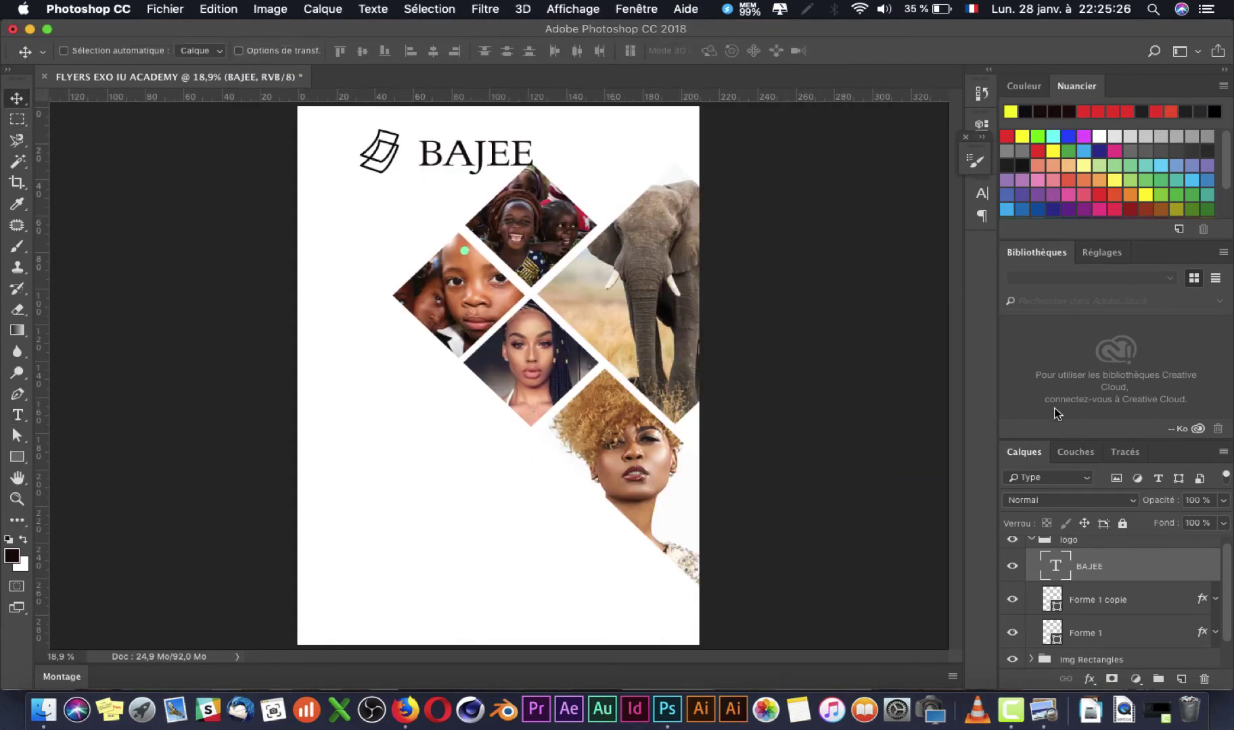
{"action": "left_click_drag", "start_coordinate": [450, 169], "coordinate": [440, 162]}
Step: Move the whole logo group left in two drags and nudge the BAJEE text slightly left to match the reference
{"action": "key", "text": "super+Tab"}
{"action": "key", "text": "super+Tab"}
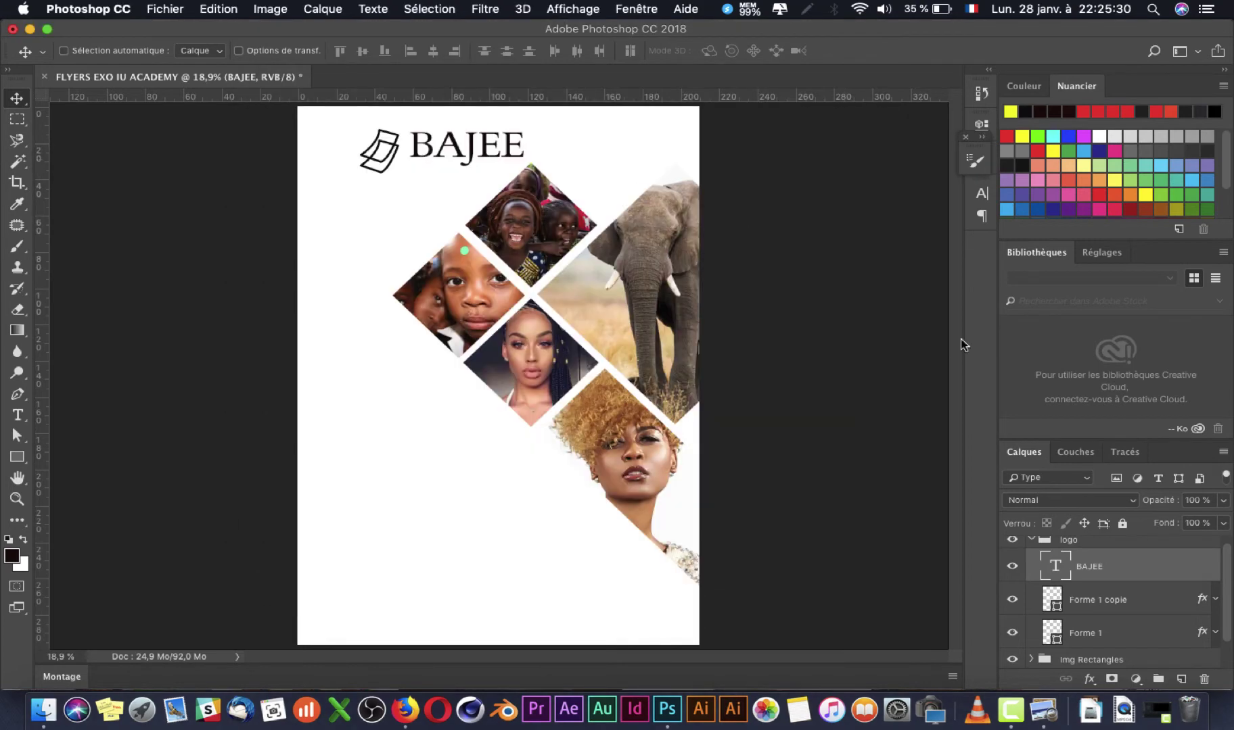
{"action": "left_click", "coordinate": [1109, 544]}
{"action": "left_click_drag", "start_coordinate": [436, 155], "coordinate": [420, 154]}
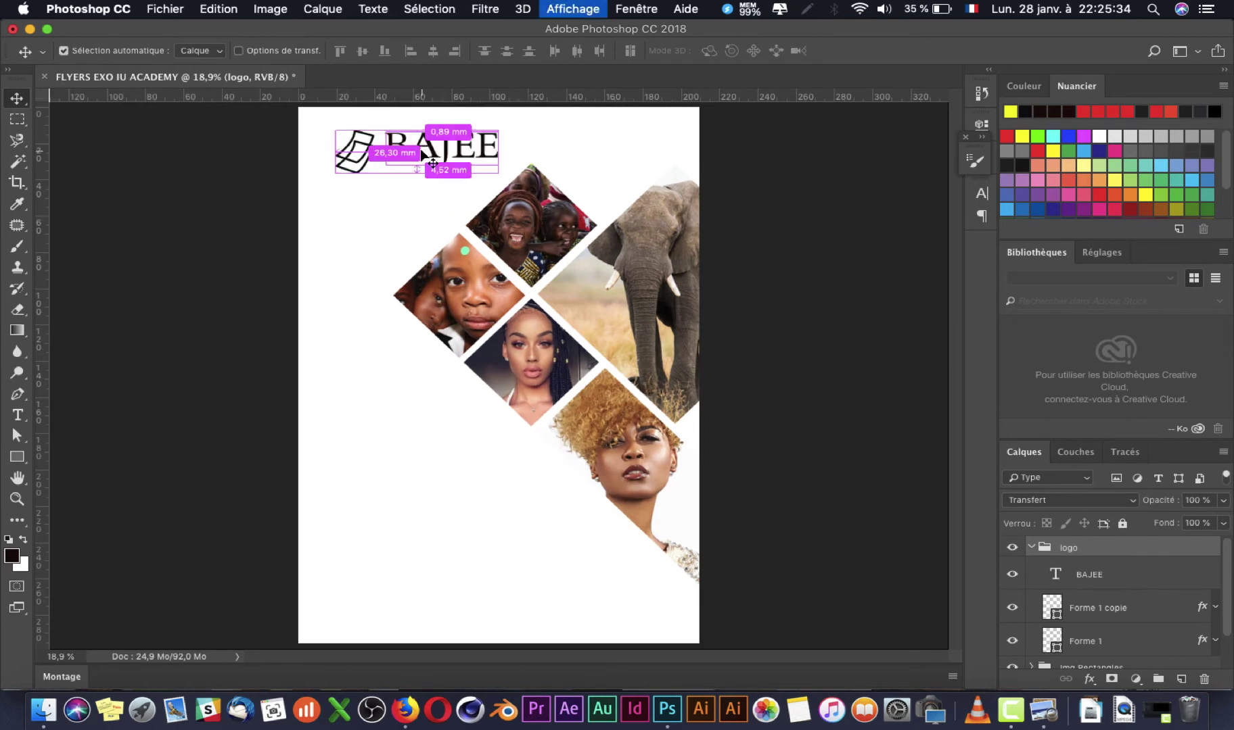
{"action": "key", "text": "super+minus"}
{"action": "key", "text": "super+Tab"}
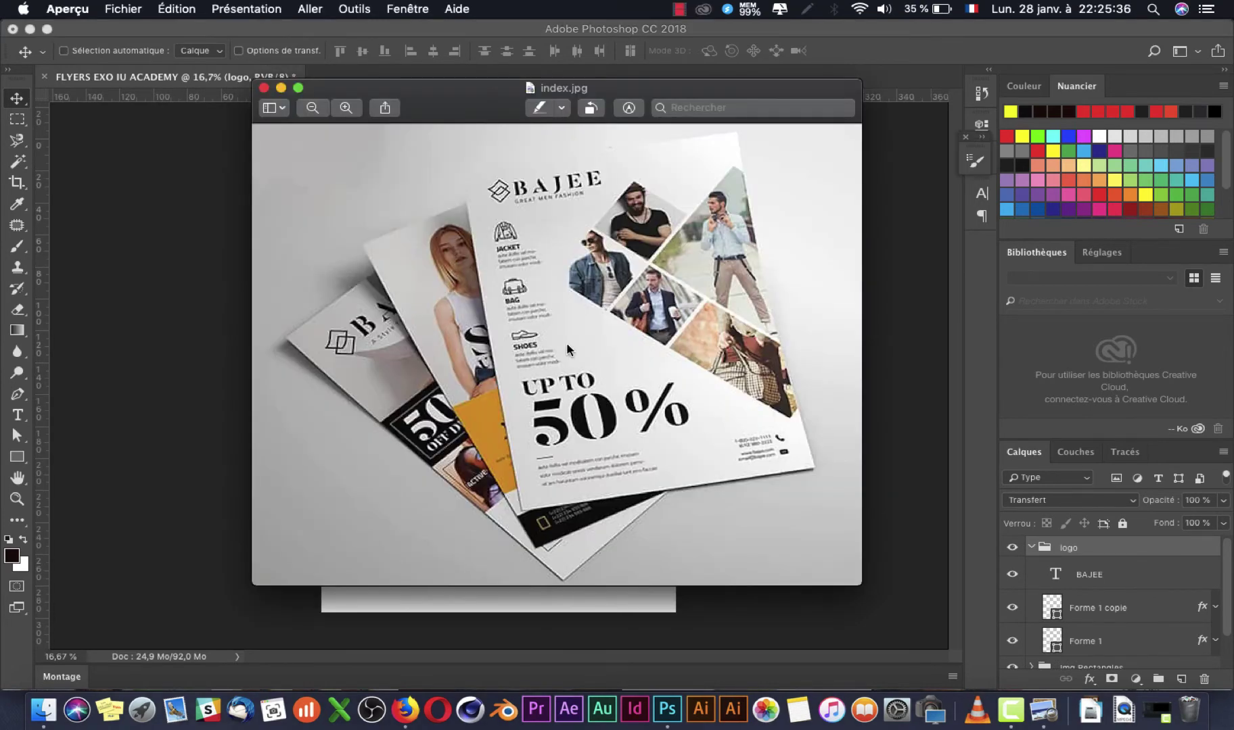
{"action": "key", "text": "super+Tab"}
{"action": "left_click_drag", "start_coordinate": [448, 193], "coordinate": [430, 192]}
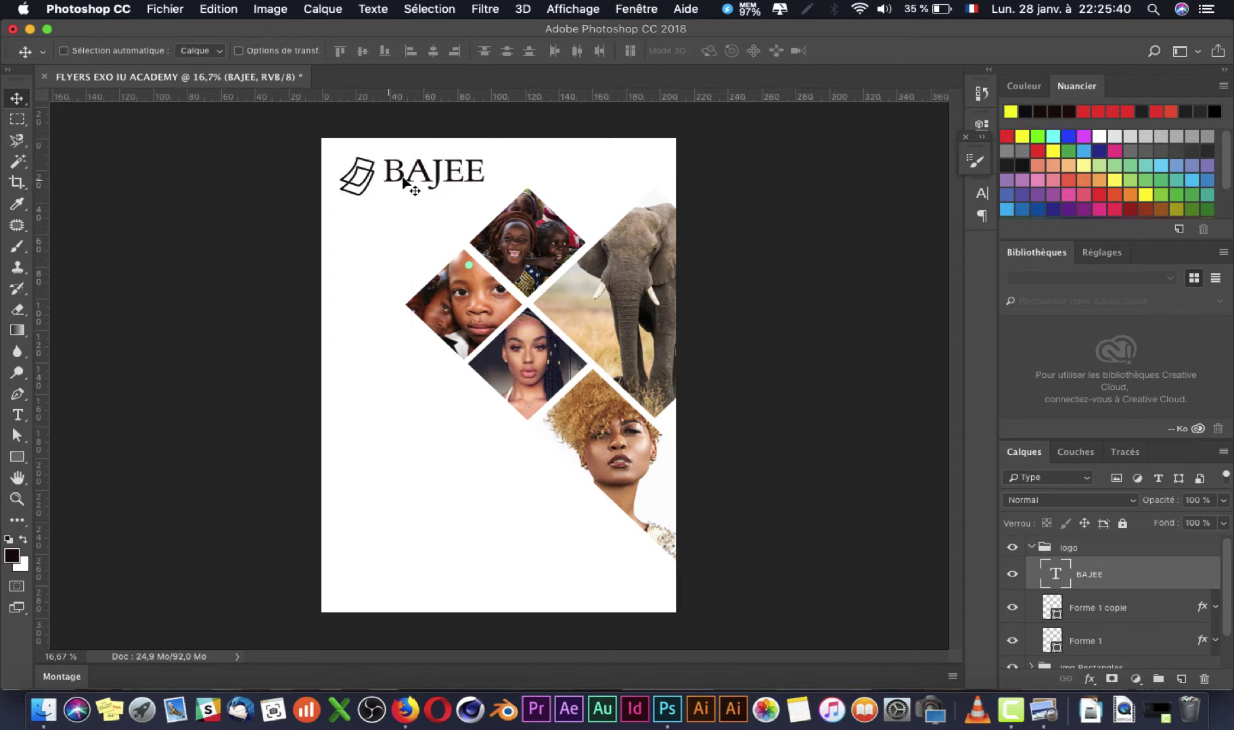
{"action": "left_click_drag", "start_coordinate": [405, 182], "coordinate": [393, 180]}
{"action": "key", "text": "super+Tab"}
{"action": "key", "text": "super+Tab"}
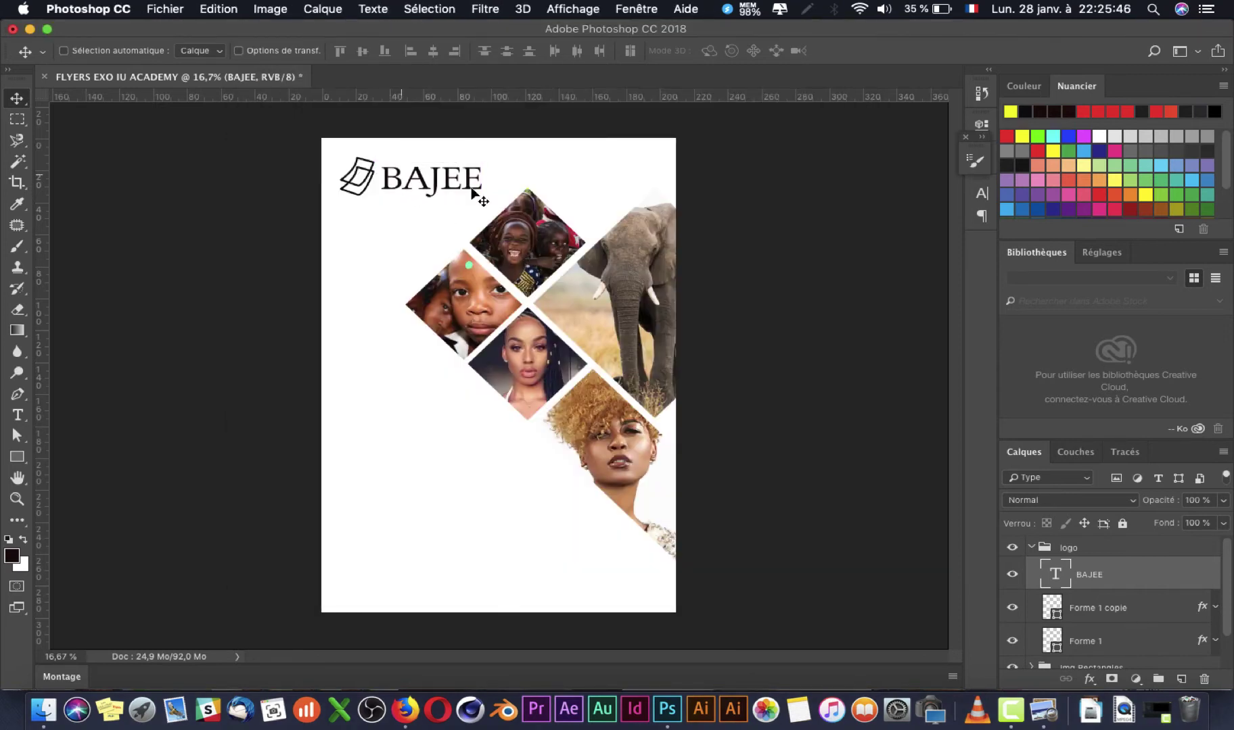
{"action": "left_click", "coordinate": [1032, 546]}
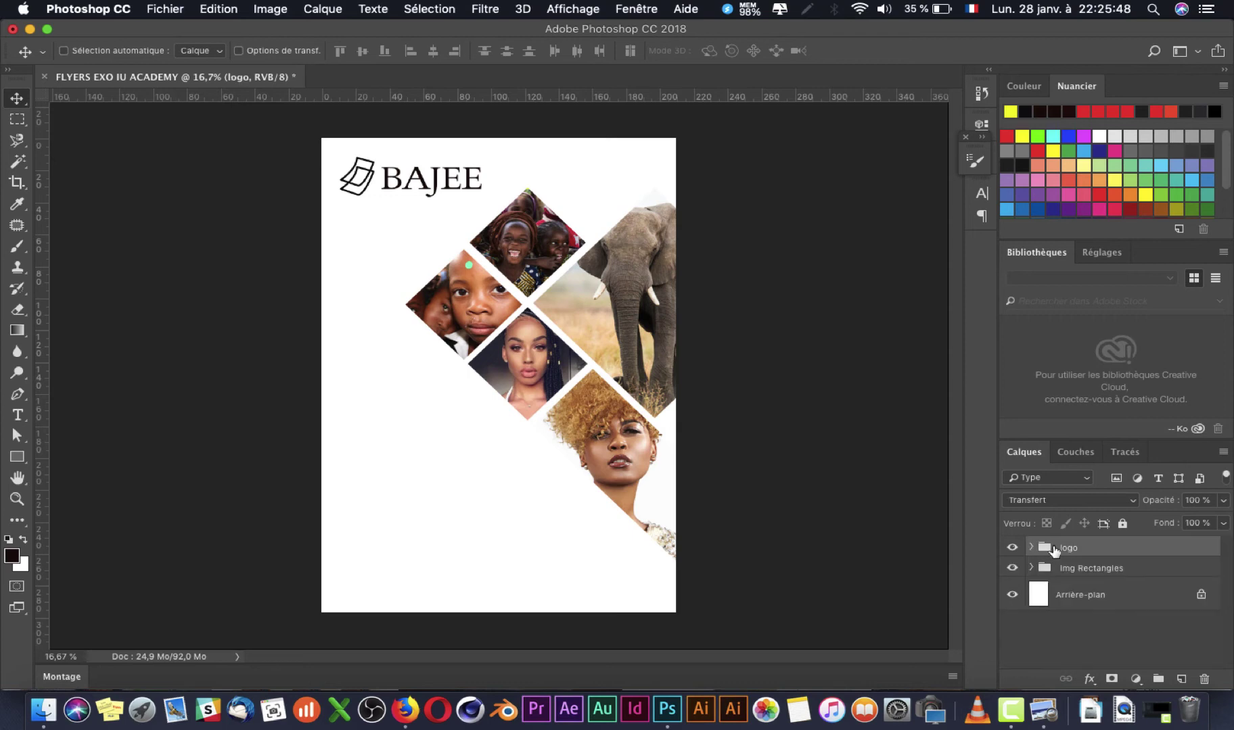
Step: Scale the logo down to about 89% and shift it slightly right and down
{"action": "key", "text": "super+t"}
{"action": "left_click_drag", "start_coordinate": [480, 196], "coordinate": [400, 195]}
{"action": "key", "text": "Return"}
{"action": "key", "text": "super+Tab"}
{"action": "key", "text": "super+Tab"}
{"action": "key", "text": "super+Tab"}
{"action": "key", "text": "super+Tab"}
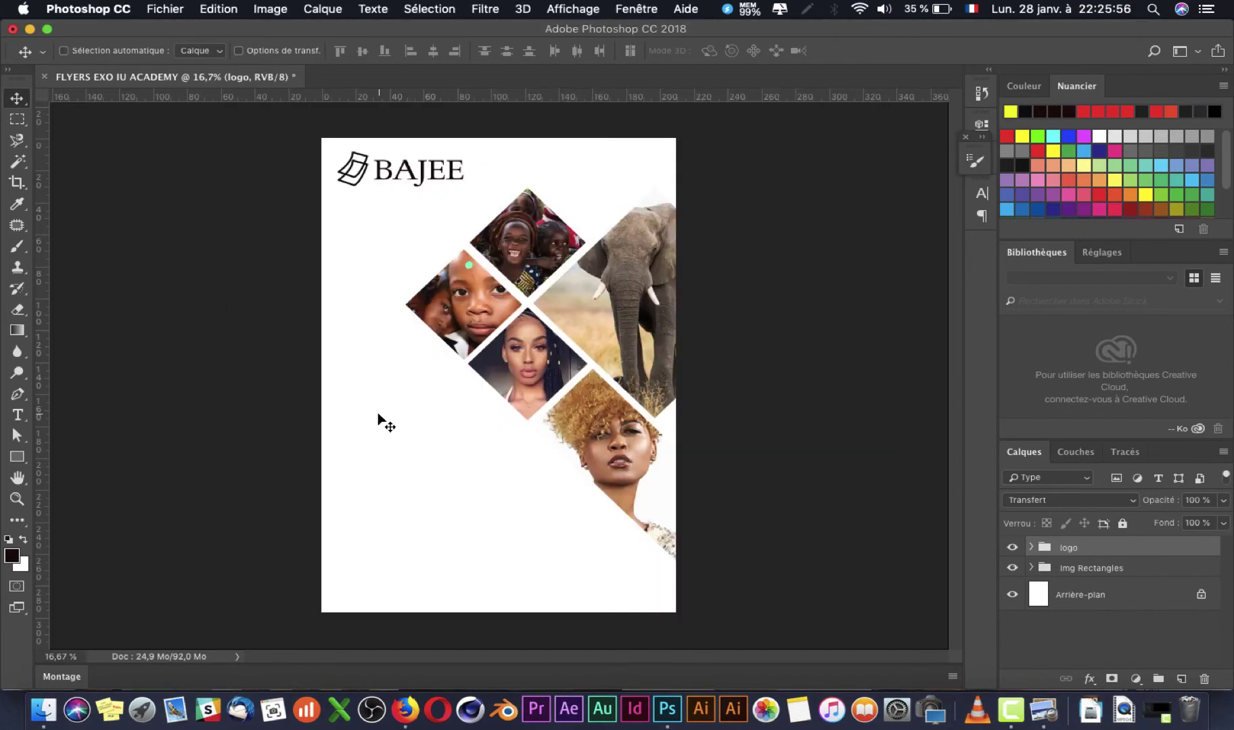
{"action": "left_click_drag", "start_coordinate": [409, 169], "coordinate": [417, 172]}
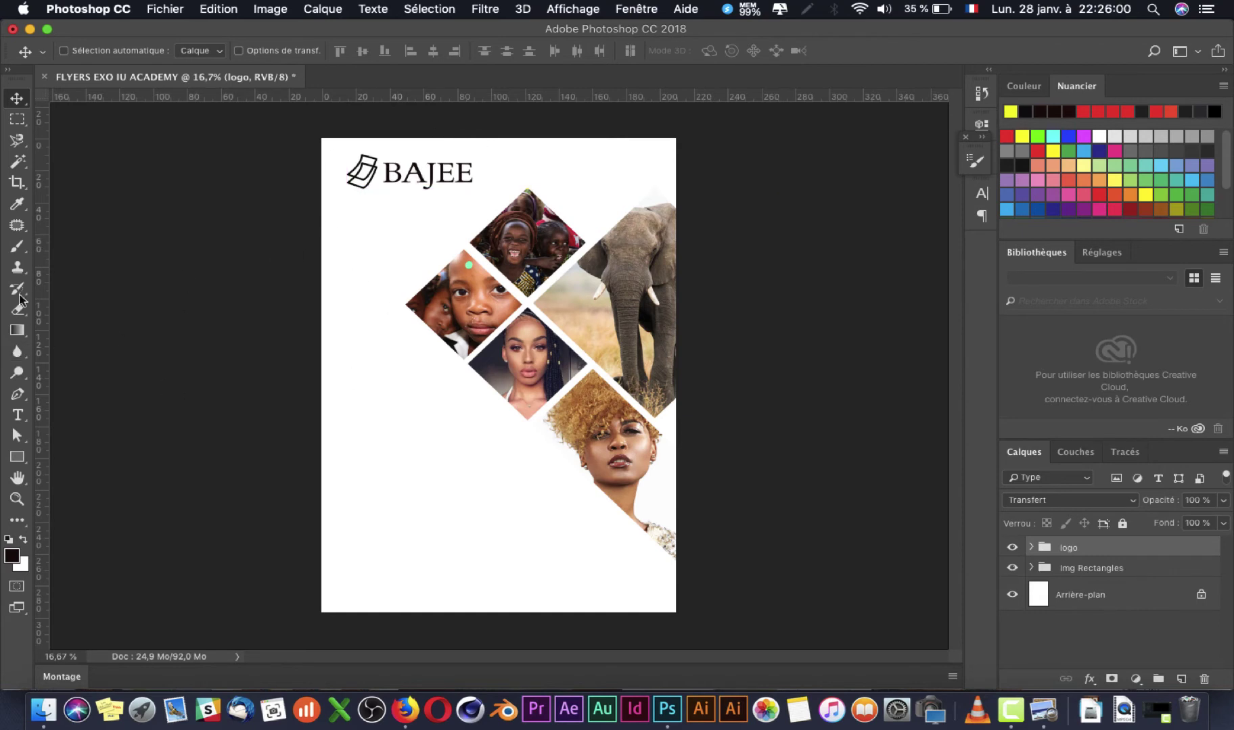
Step: Add margin guides: vertical at 5 mm and near the right edge, horizontal near the top and about 292 mm
{"action": "left_click_drag", "start_coordinate": [43, 274], "coordinate": [332, 275]}
{"action": "left_click_drag", "start_coordinate": [398, 99], "coordinate": [404, 146]}
{"action": "left_click_drag", "start_coordinate": [42, 256], "coordinate": [668, 233]}
{"action": "left_click_drag", "start_coordinate": [568, 100], "coordinate": [572, 602]}
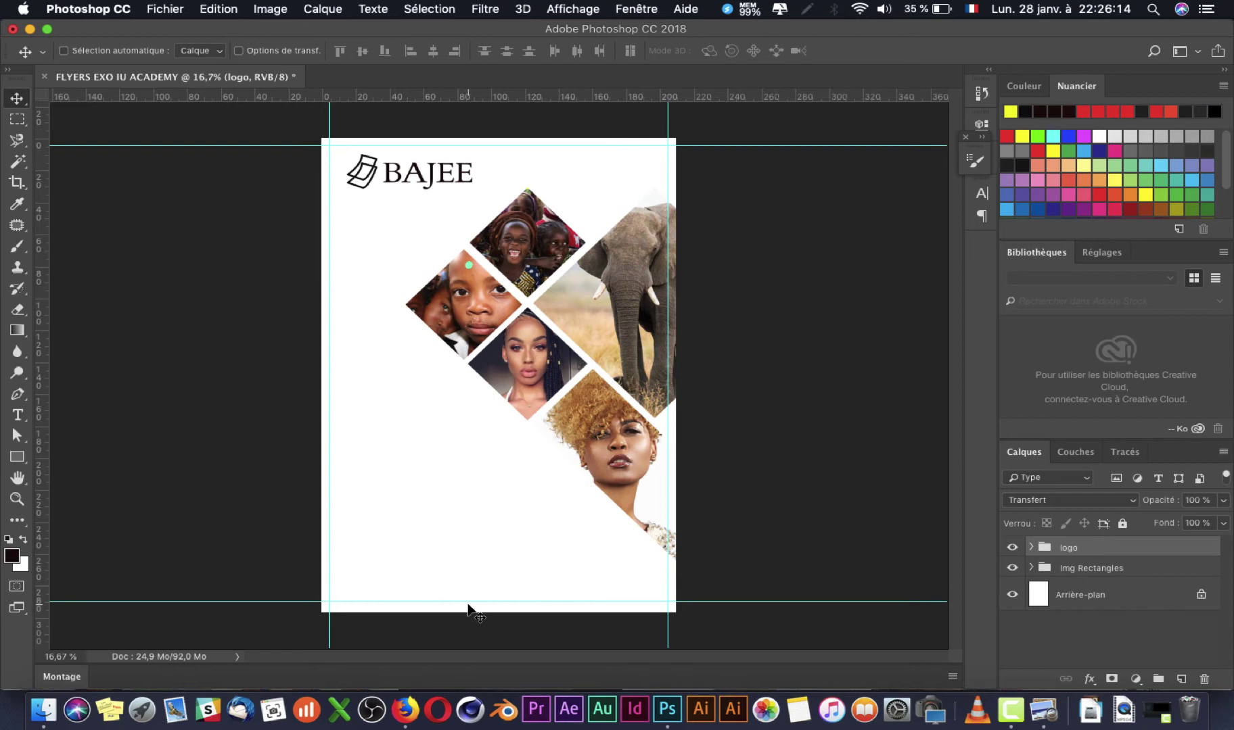
{"action": "left_click_drag", "start_coordinate": [469, 602], "coordinate": [471, 604]}
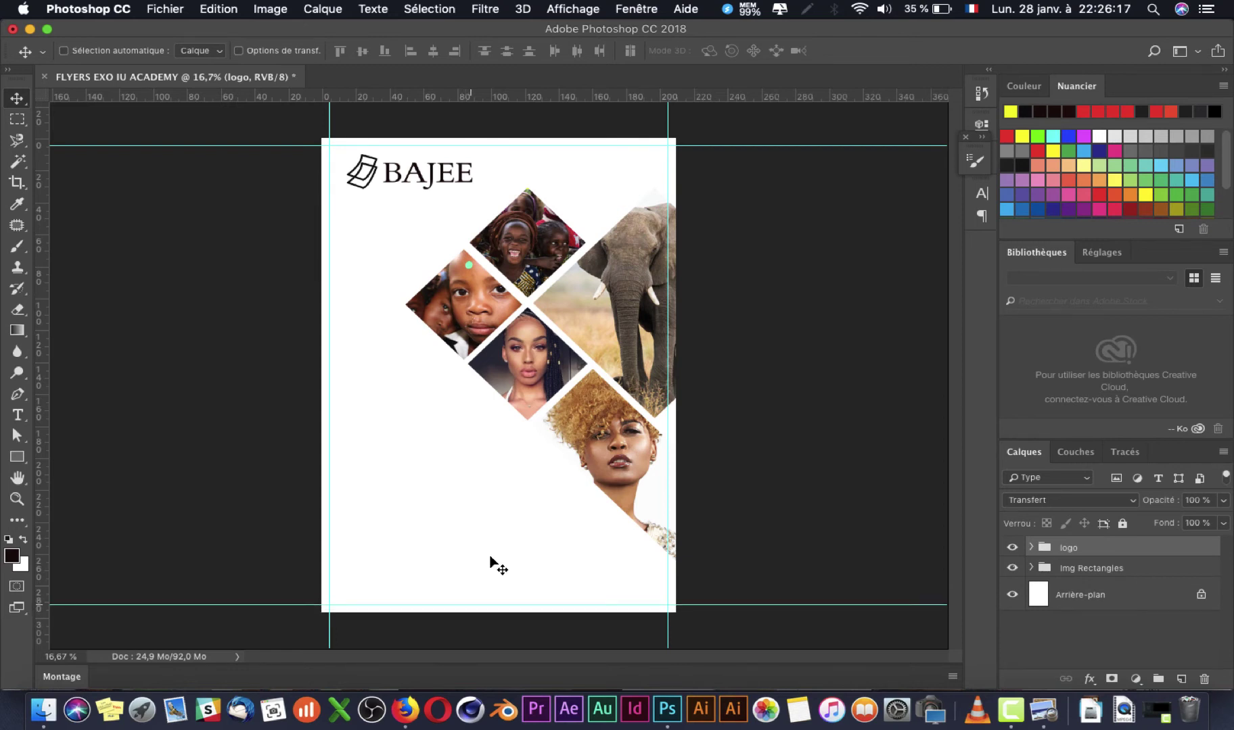
Step: Select the logo layer from the canvas and nudge it left, then back slightly right
{"action": "right_click", "coordinate": [374, 179]}
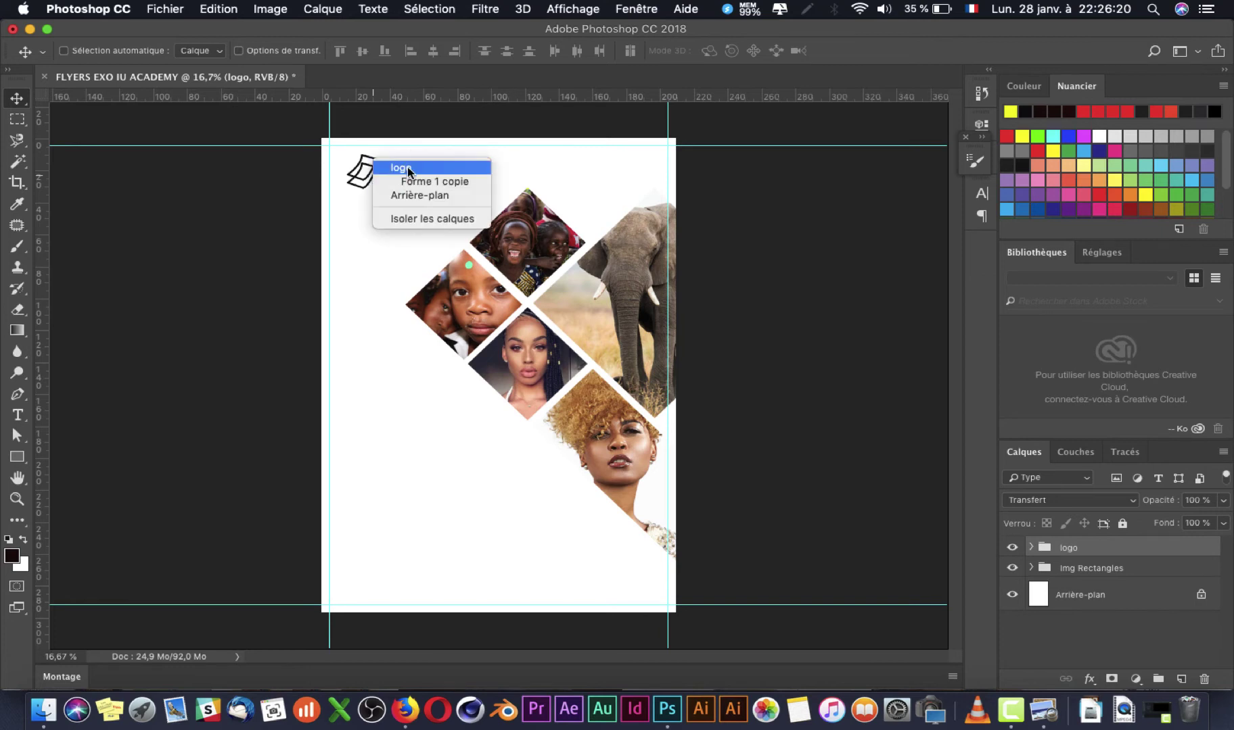
{"action": "left_click", "coordinate": [407, 167]}
{"action": "key", "text": "shift+Left"}
{"action": "key", "text": "shift+Left"}
{"action": "key", "text": "shift+Left"}
{"action": "key", "text": "shift+Left"}
{"action": "key", "text": "shift+Left"}
{"action": "key", "text": "shift+Left"}
{"action": "key", "text": "shift+Left"}
{"action": "key", "text": "shift+Left"}
{"action": "key", "text": "shift+Left"}
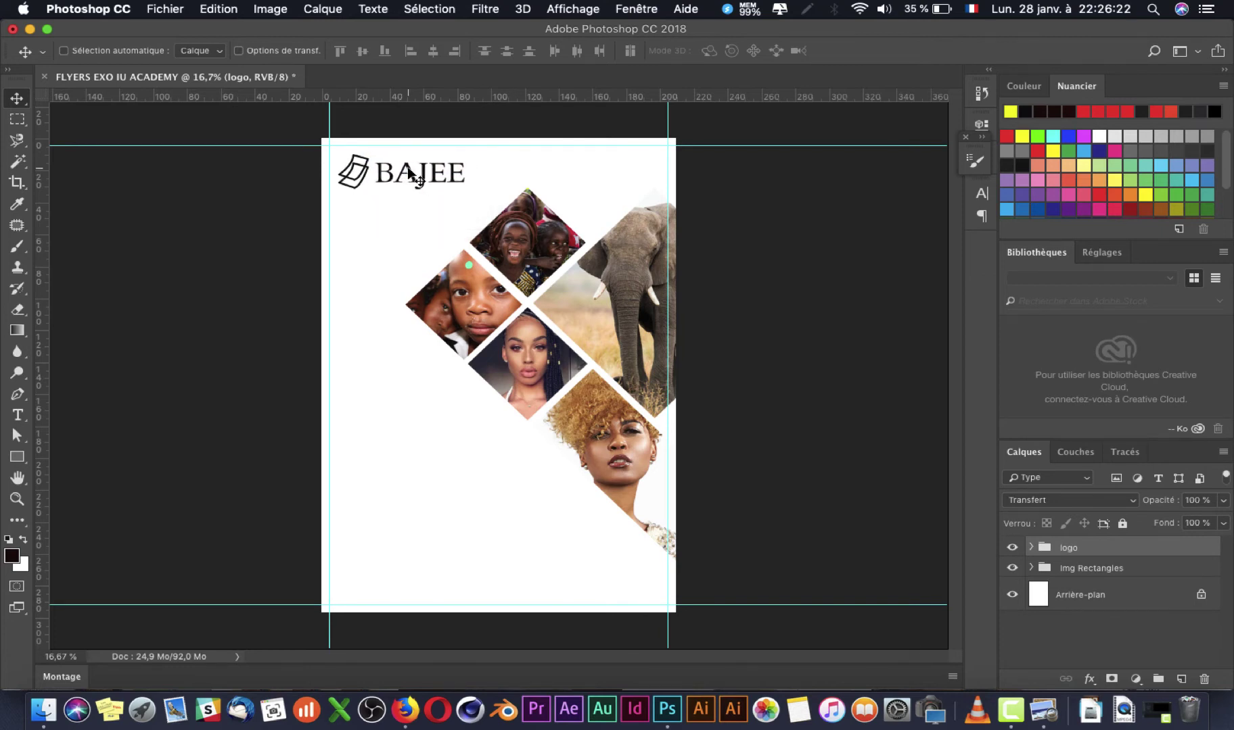
{"action": "key", "text": "super+Tab"}
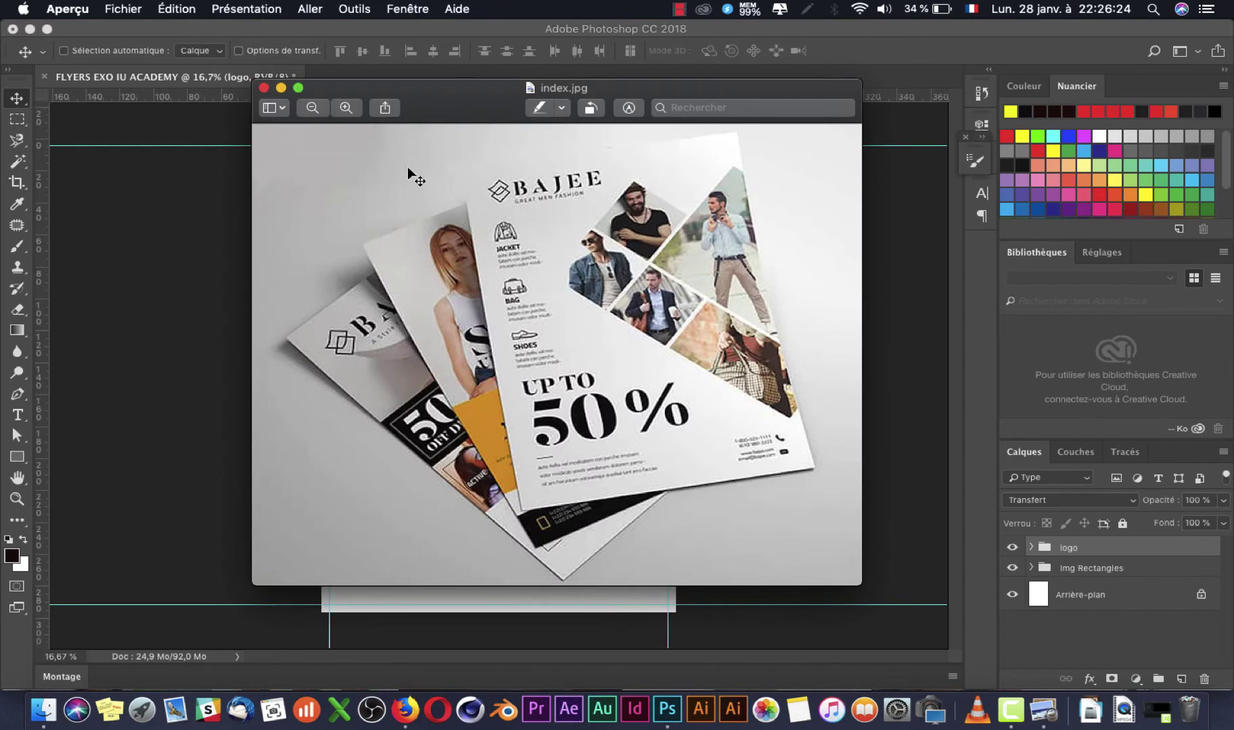
{"action": "key", "text": "super+Tab"}
{"action": "key", "text": "shift+Right"}
{"action": "key", "text": "shift+Right"}
{"action": "key", "text": "shift+Right"}
Step: Scale the logo to about 90% and shift it into place inside the top-left guides
{"action": "key", "text": "super+t"}
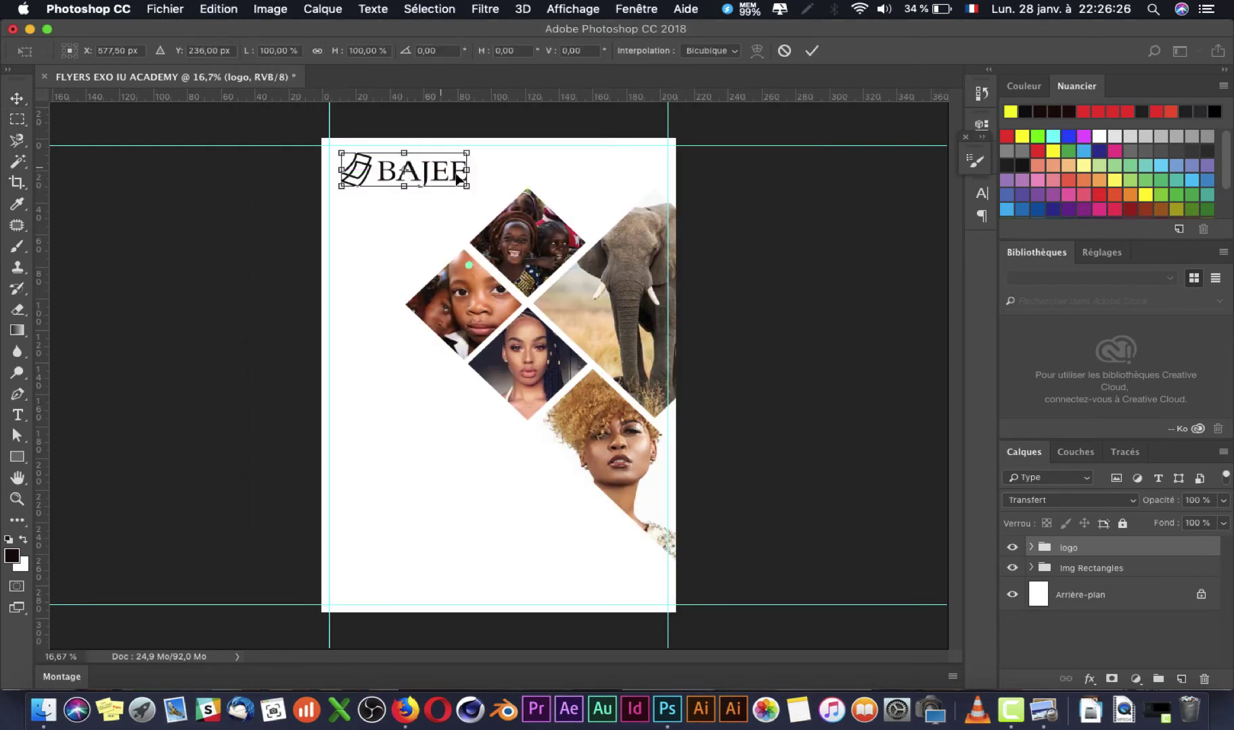
{"action": "left_click_drag", "start_coordinate": [468, 185], "coordinate": [473, 192]}
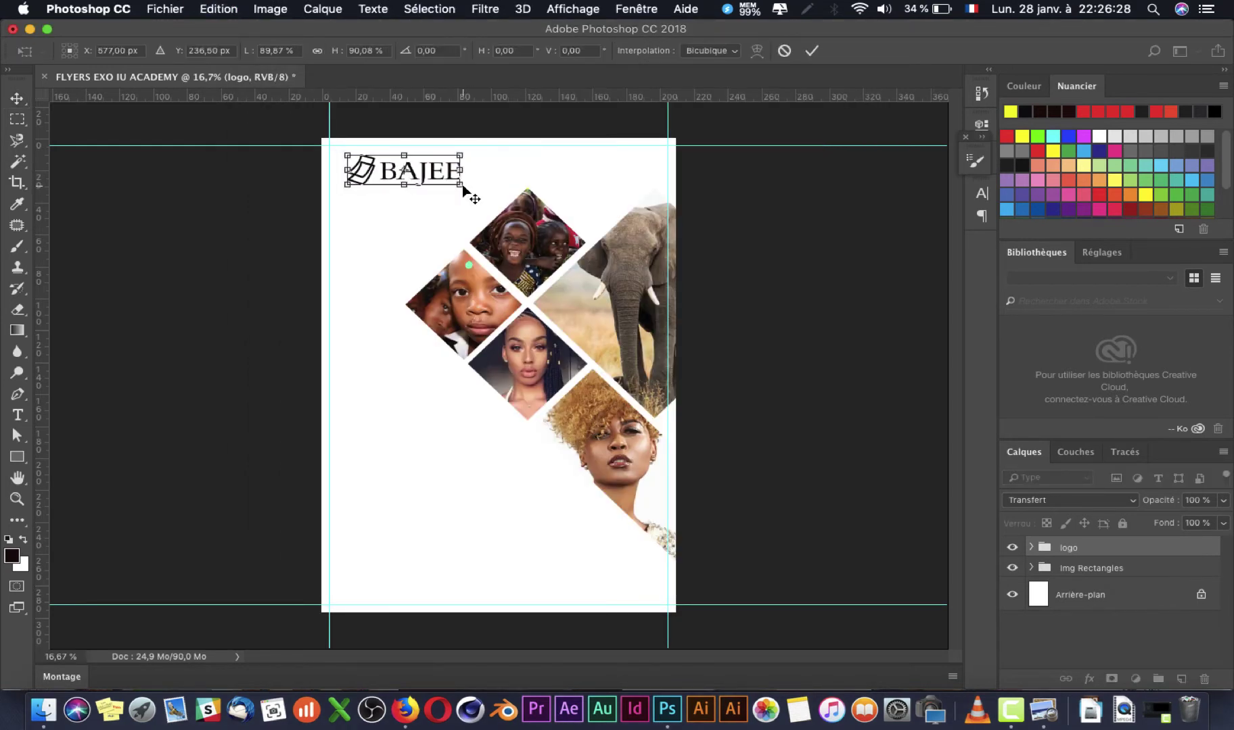
{"action": "key", "text": "Return"}
{"action": "key", "text": "super+Tab"}
{"action": "key", "text": "super+Tab"}
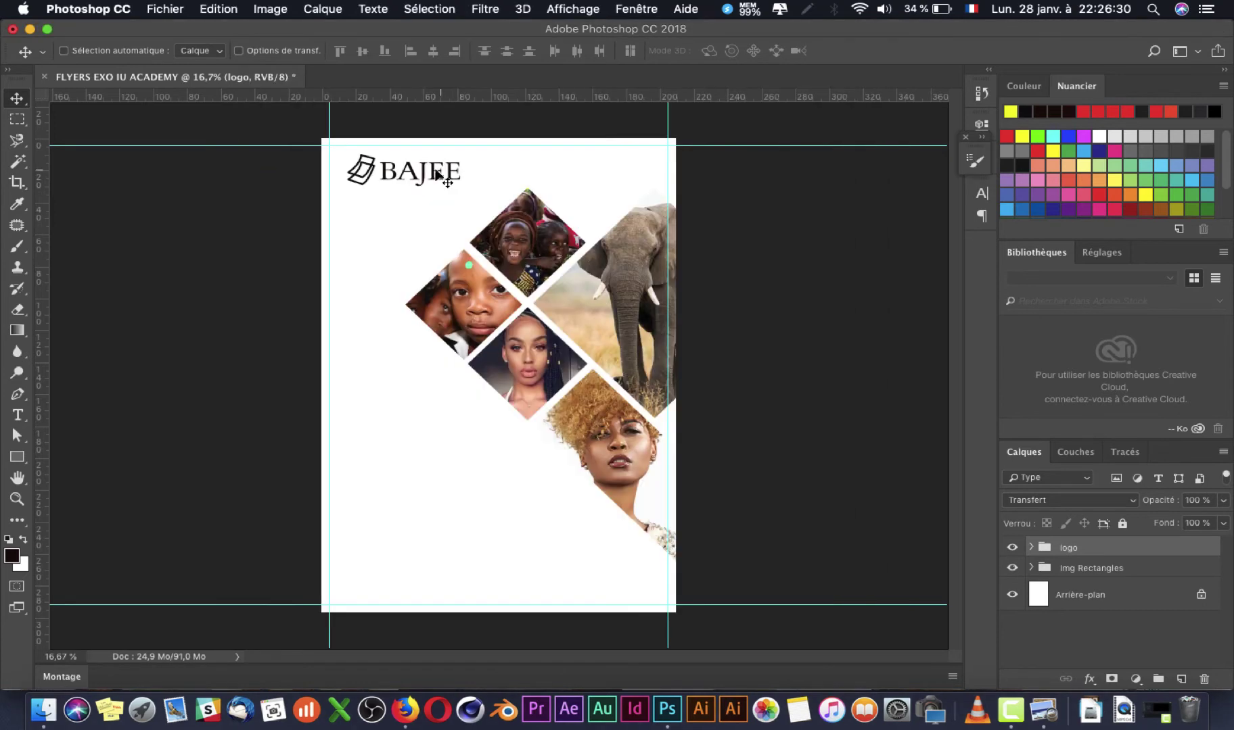
{"action": "left_click_drag", "start_coordinate": [433, 174], "coordinate": [435, 171]}
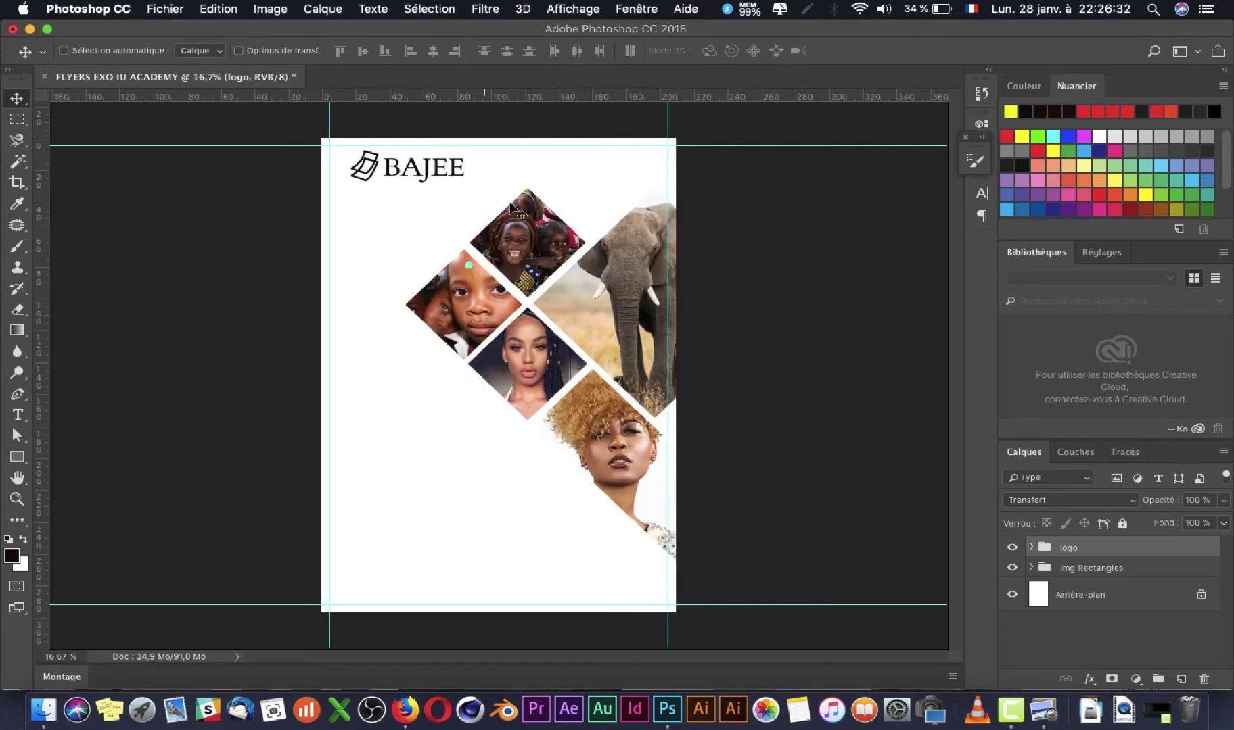
{"action": "key", "text": "super+Tab"}
{"action": "key", "text": "super+Tab"}
{"action": "key", "text": "super+Tab"}
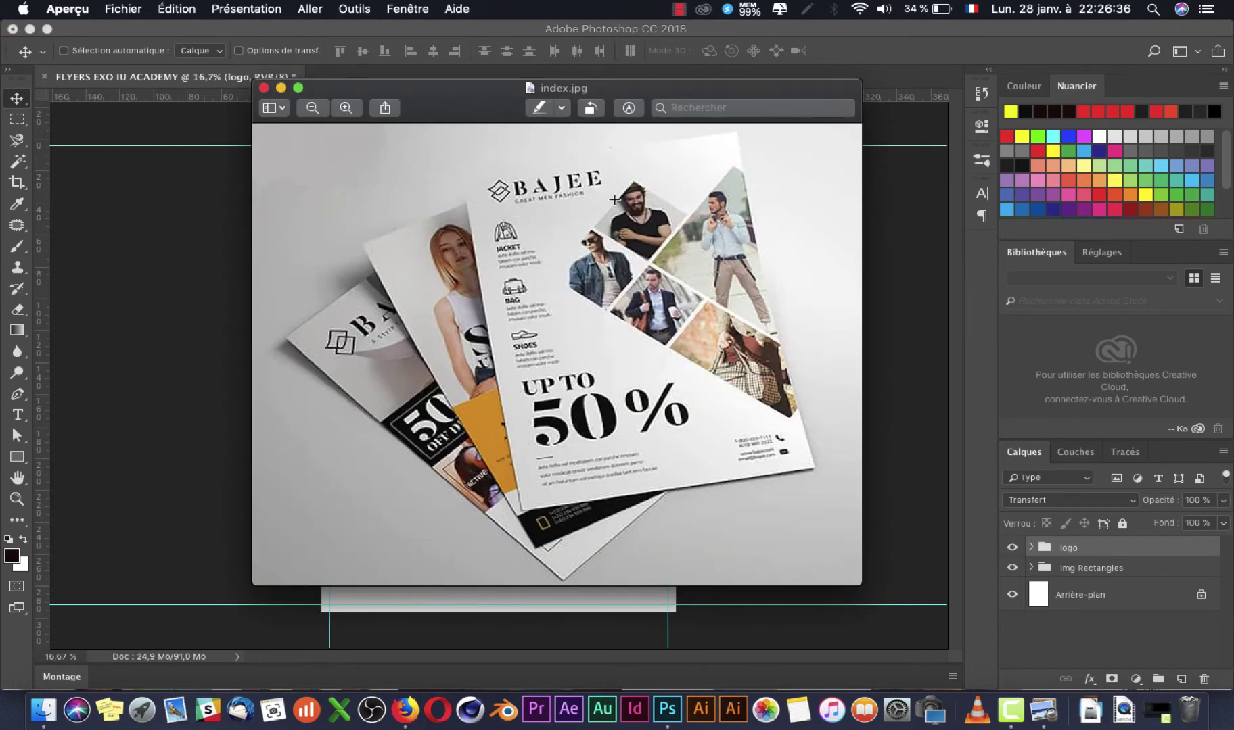
{"action": "key", "text": "super+Tab"}
Step: Add the tagline text 'GREAT MEN FASHION' below the BAJEE logo
{"action": "key", "text": "t"}
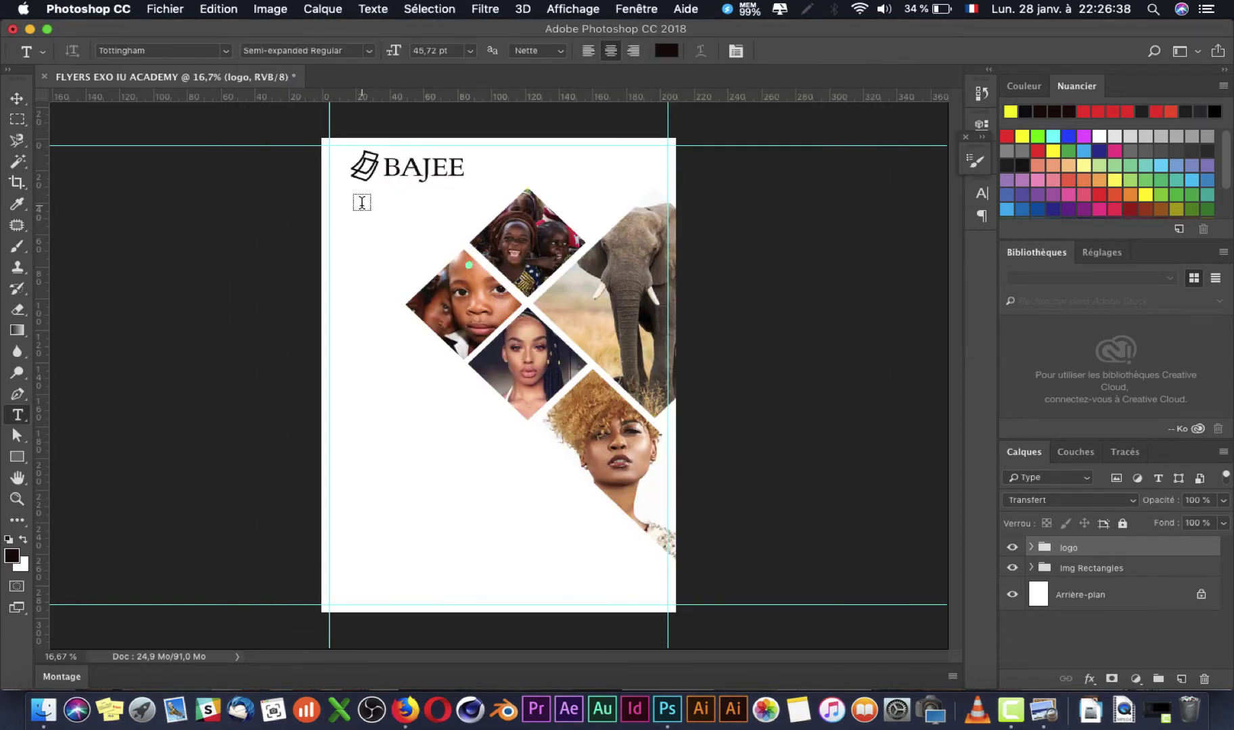
{"action": "left_click", "coordinate": [361, 202]}
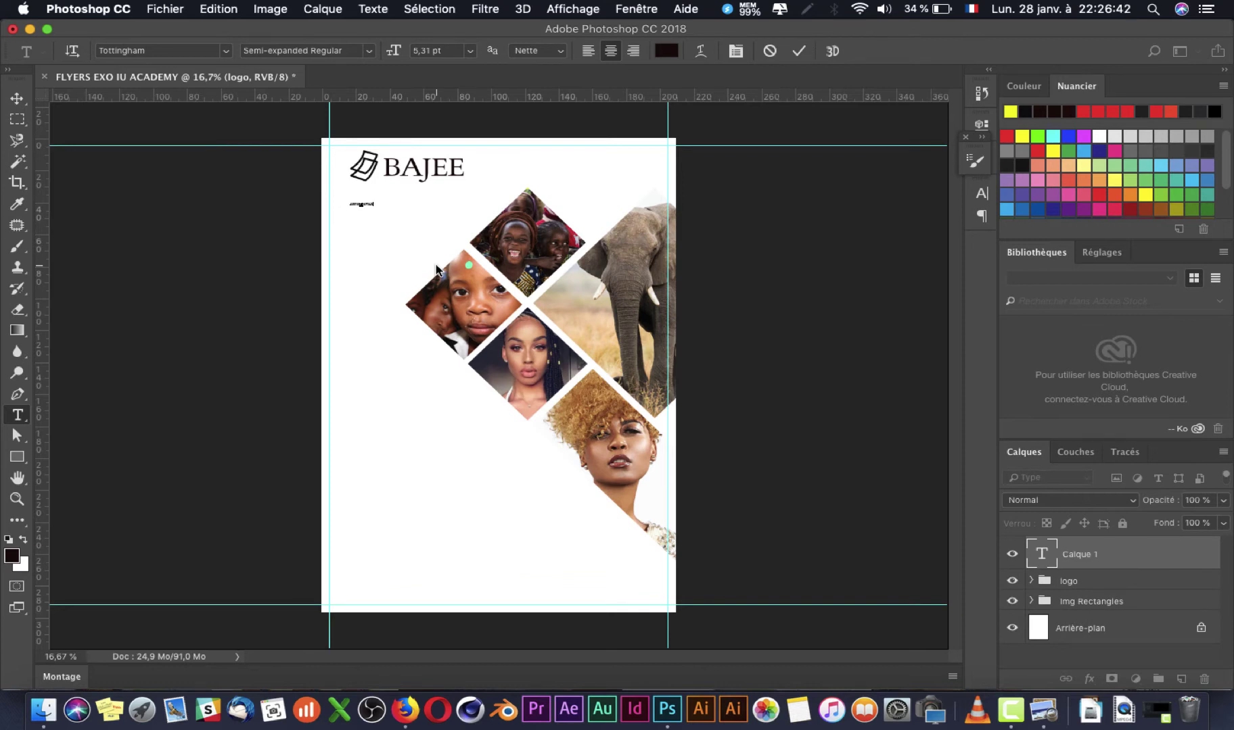
{"action": "key", "text": "super+Tab"}
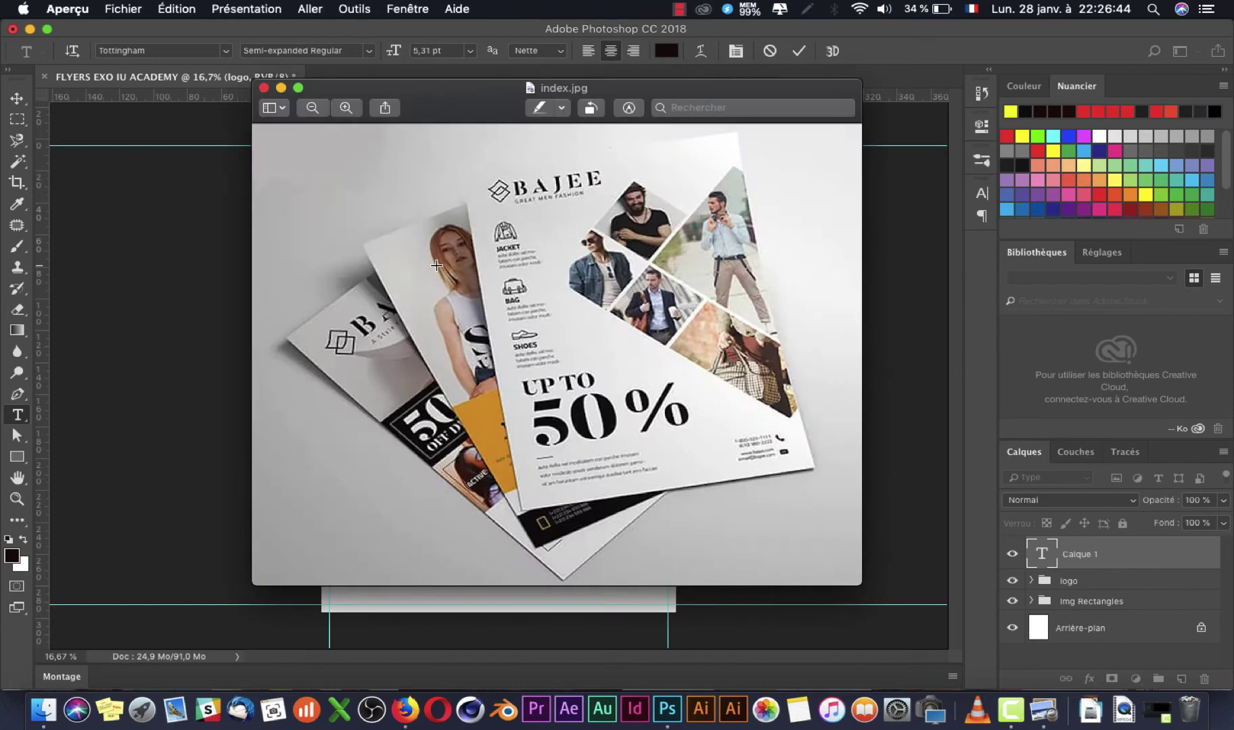
{"action": "key", "text": "super+Tab"}
{"action": "key", "text": "Return"}
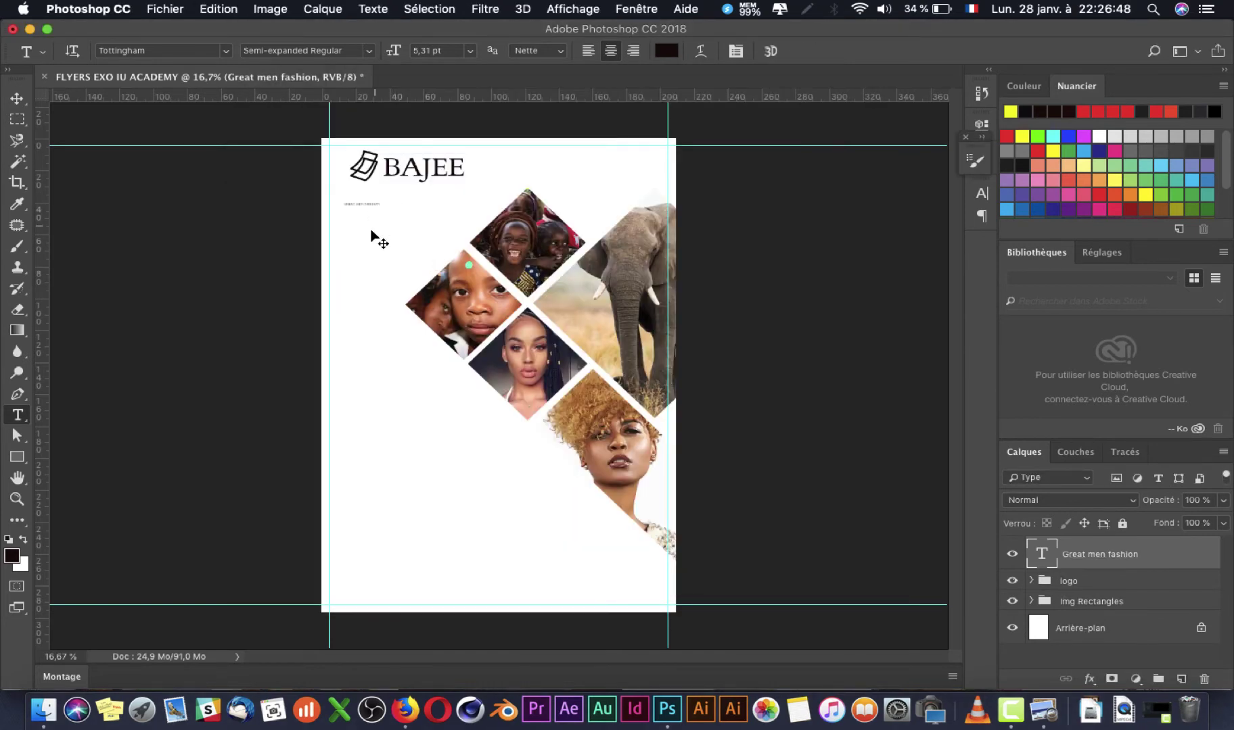
Step: Enlarge the tagline and move it up directly under the BAJEE logo
{"action": "key", "text": "super+t"}
{"action": "left_click_drag", "start_coordinate": [382, 200], "coordinate": [460, 173]}
{"action": "key", "text": "Return"}
{"action": "key", "text": "v"}
{"action": "key", "text": "super+Tab"}
{"action": "key", "text": "super+Tab"}
{"action": "left_click_drag", "start_coordinate": [417, 202], "coordinate": [457, 188]}
{"action": "key", "text": "super+Tab"}
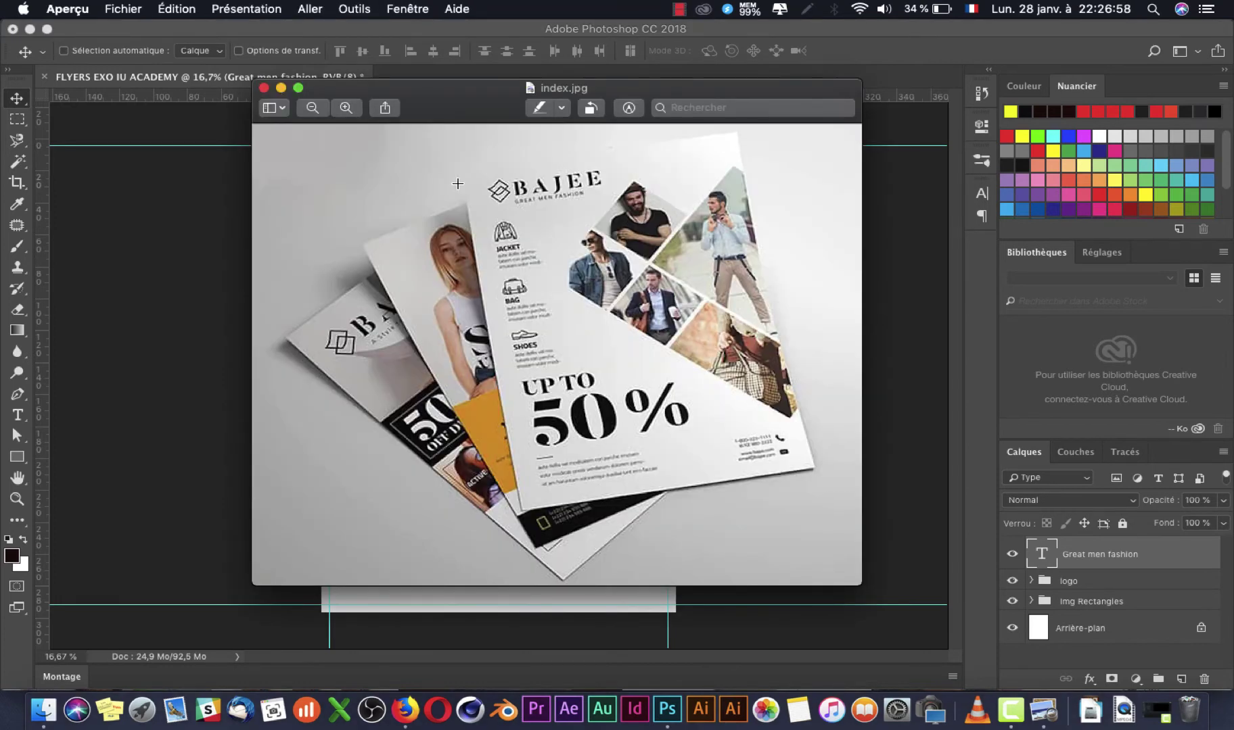
{"action": "key", "text": "super+Tab"}
Step: Shrink the tagline to about 56% so it fits beneath the logo, and commit
{"action": "key", "text": "super+t"}
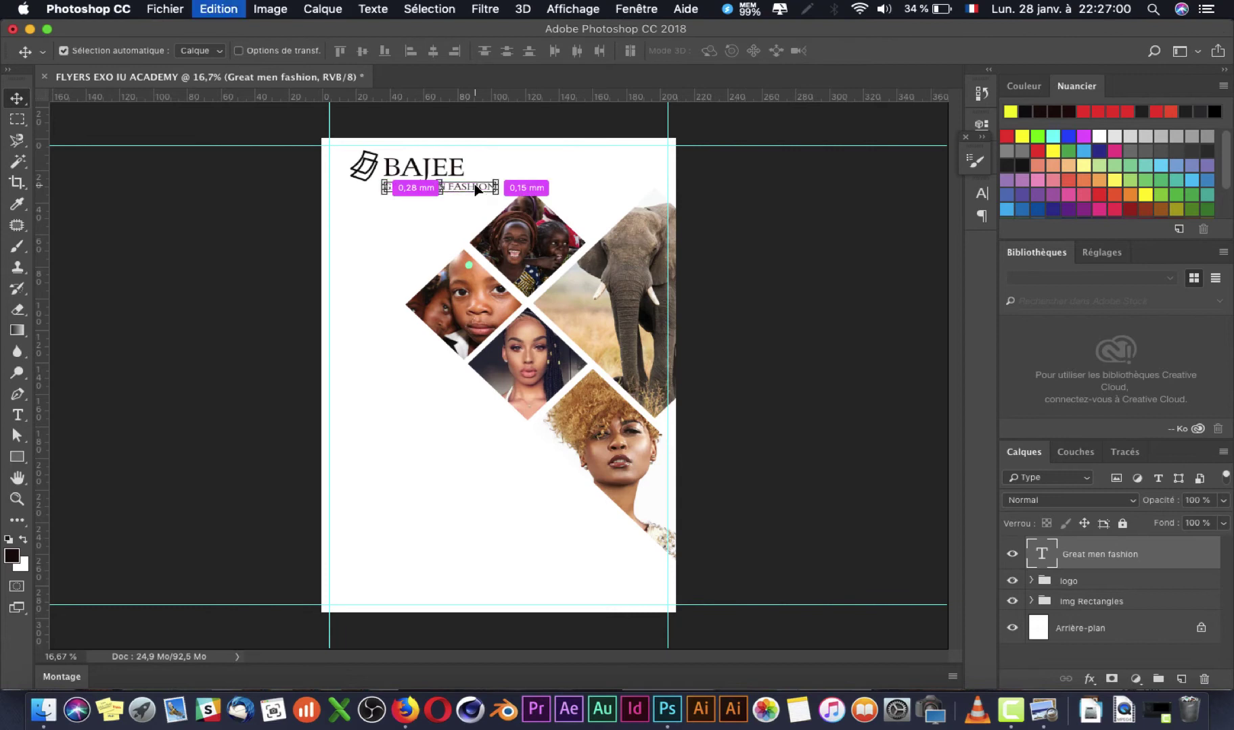
{"action": "left_click_drag", "start_coordinate": [499, 181], "coordinate": [461, 177]}
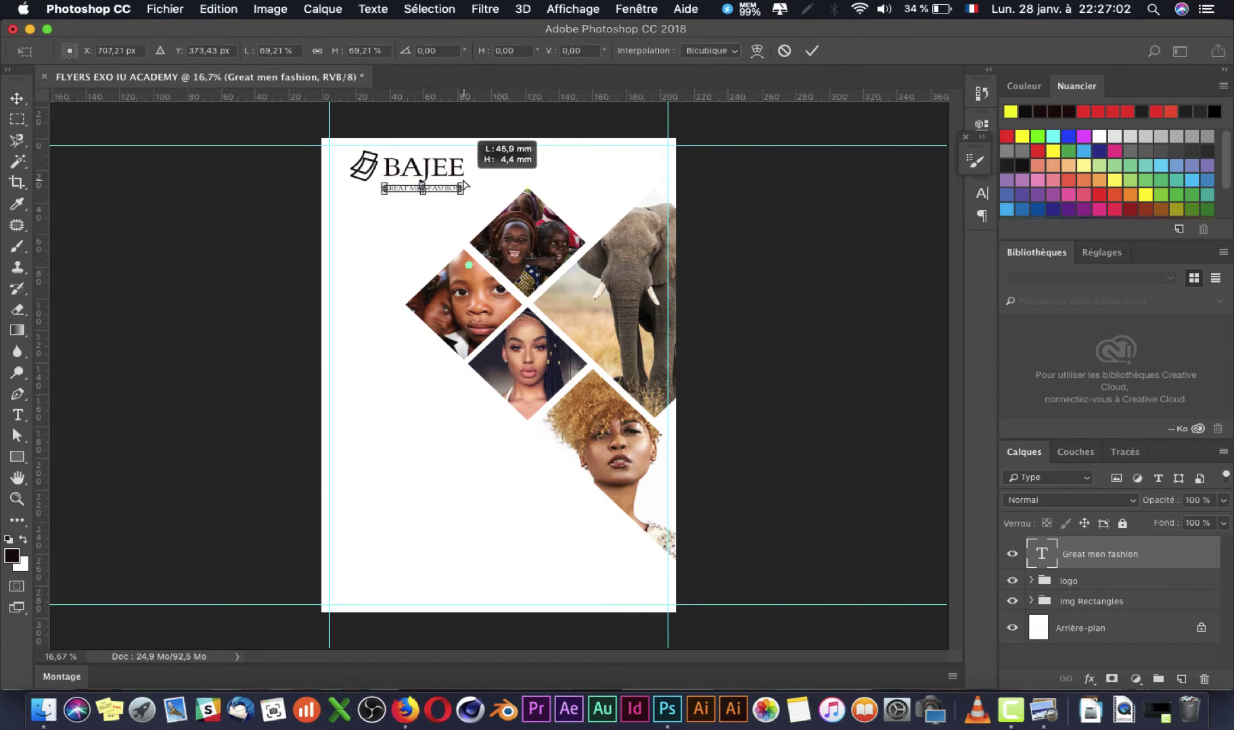
{"action": "key", "text": "super+Tab"}
{"action": "key", "text": "super+Tab"}
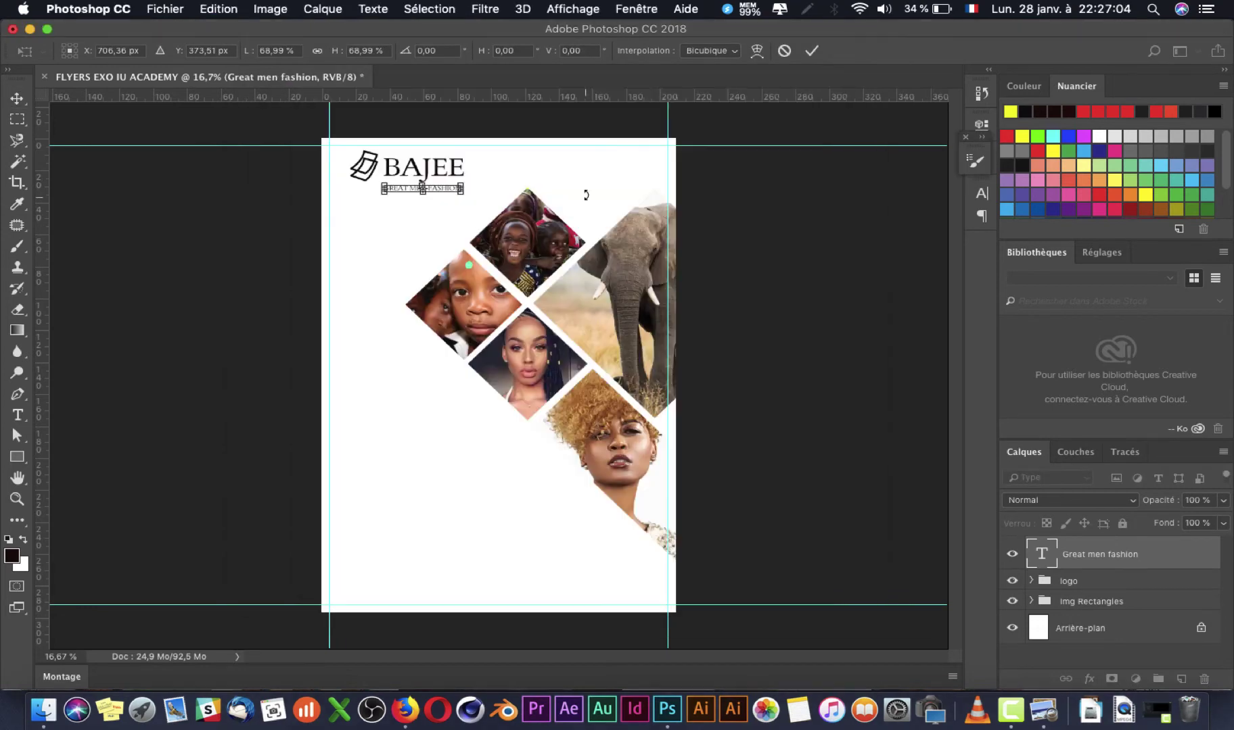
{"action": "left_click_drag", "start_coordinate": [468, 184], "coordinate": [451, 185]}
{"action": "key", "text": "Return"}
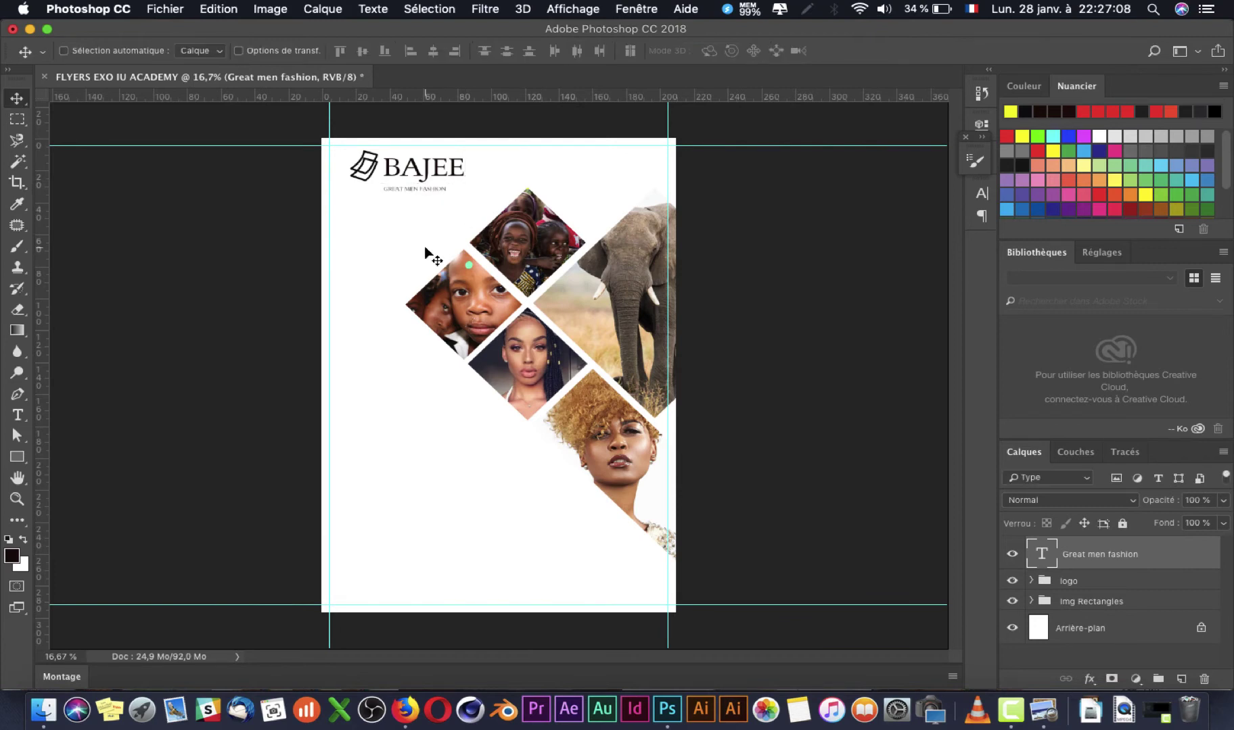
{"action": "scroll", "coordinate": [427, 254], "scroll_direction": "up", "scroll_amount": 5}
{"action": "key", "text": "super+Tab"}
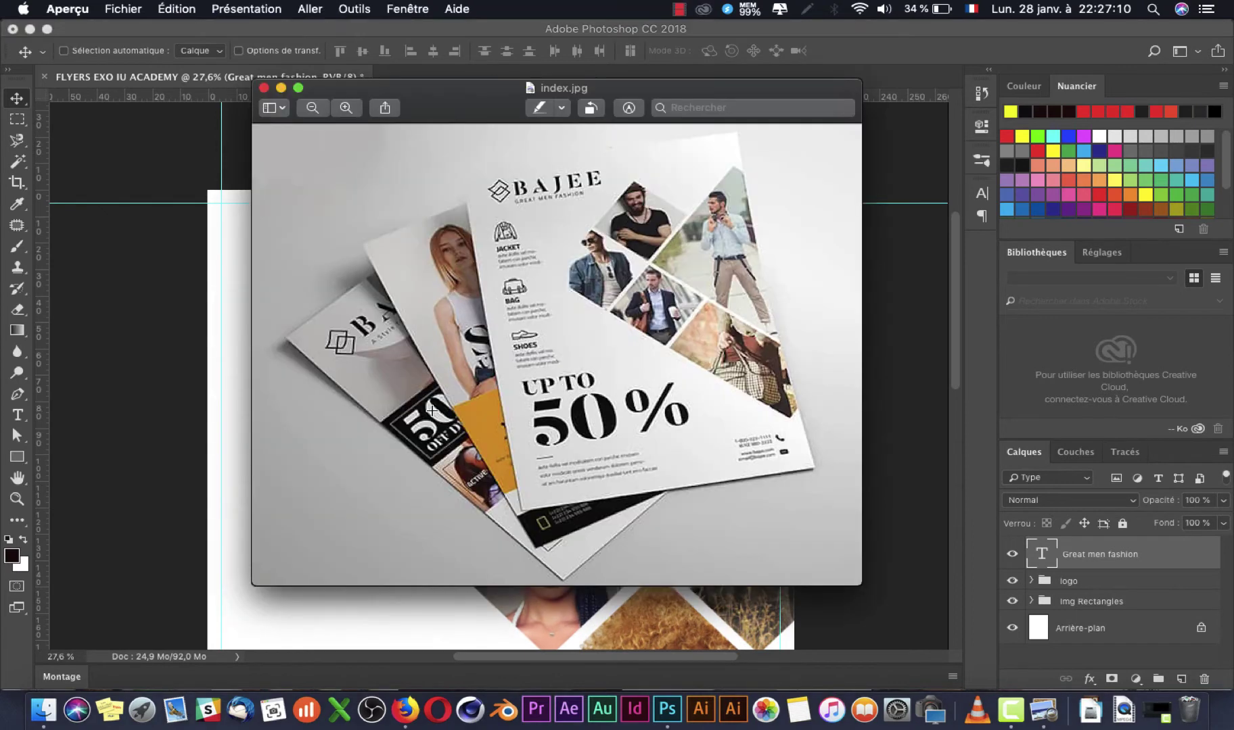
Step: Select the Great men fashion layer and nudge it up closer to the logo
{"action": "key", "text": "super+Tab"}
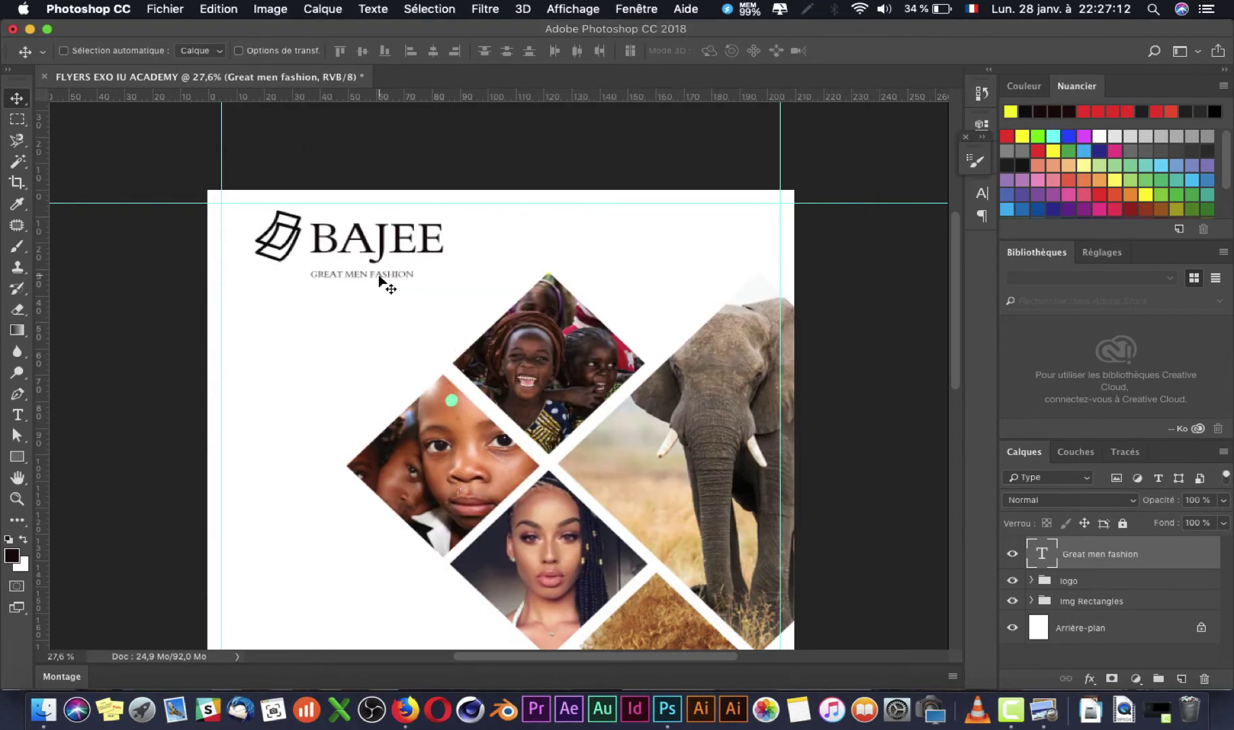
{"action": "right_click", "coordinate": [381, 276]}
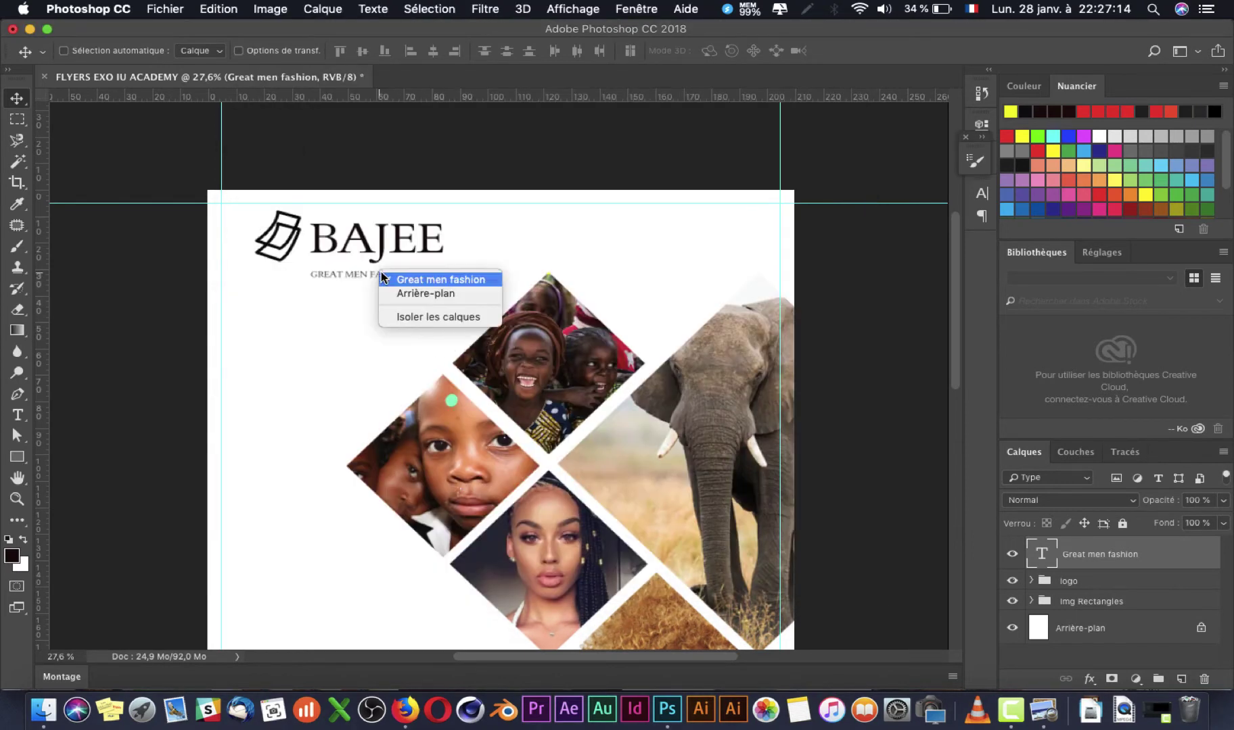
{"action": "left_click", "coordinate": [430, 277]}
{"action": "key", "text": "shift+Up"}
{"action": "key", "text": "shift+Up"}
{"action": "key", "text": "shift+Up"}
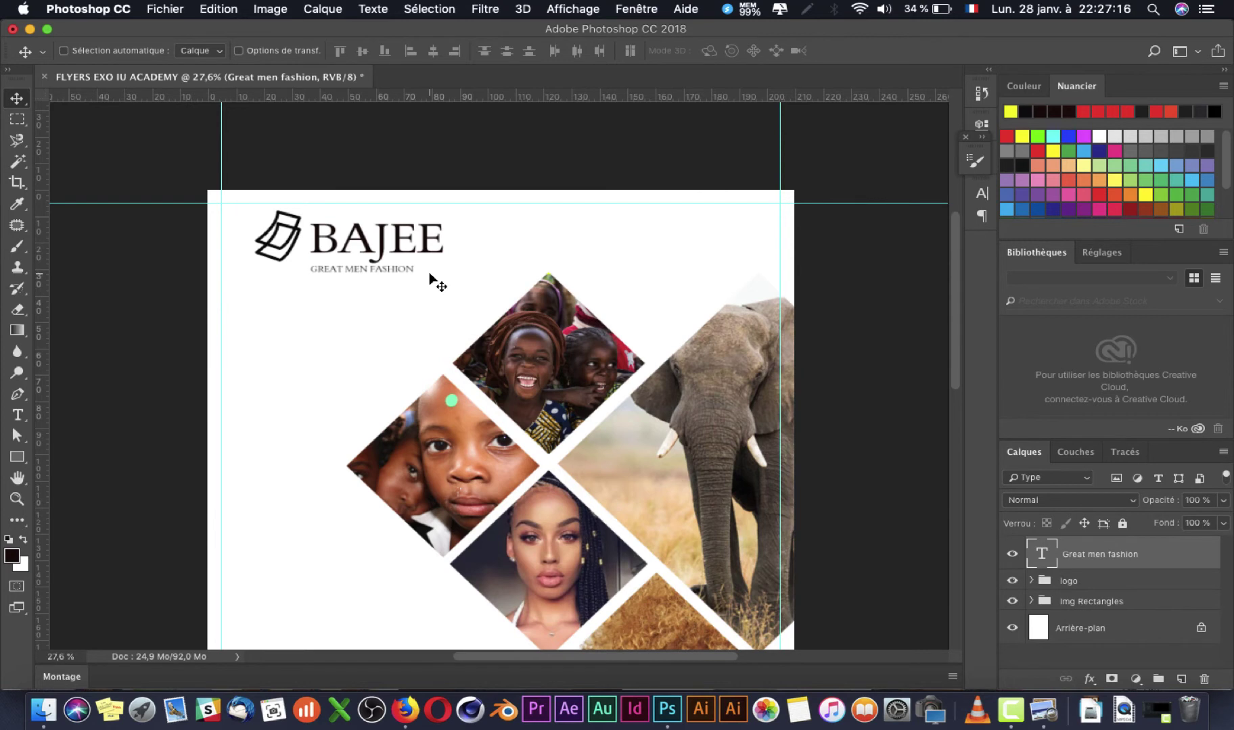
{"action": "key", "text": "super+Tab"}
{"action": "key", "text": "super+Tab"}
{"action": "key", "text": "super+Tab"}
{"action": "key", "text": "super+Tab"}
Step: Zoom out to view the whole flyer, then bring Firefox's image results forward
{"action": "key", "text": "super+minus"}
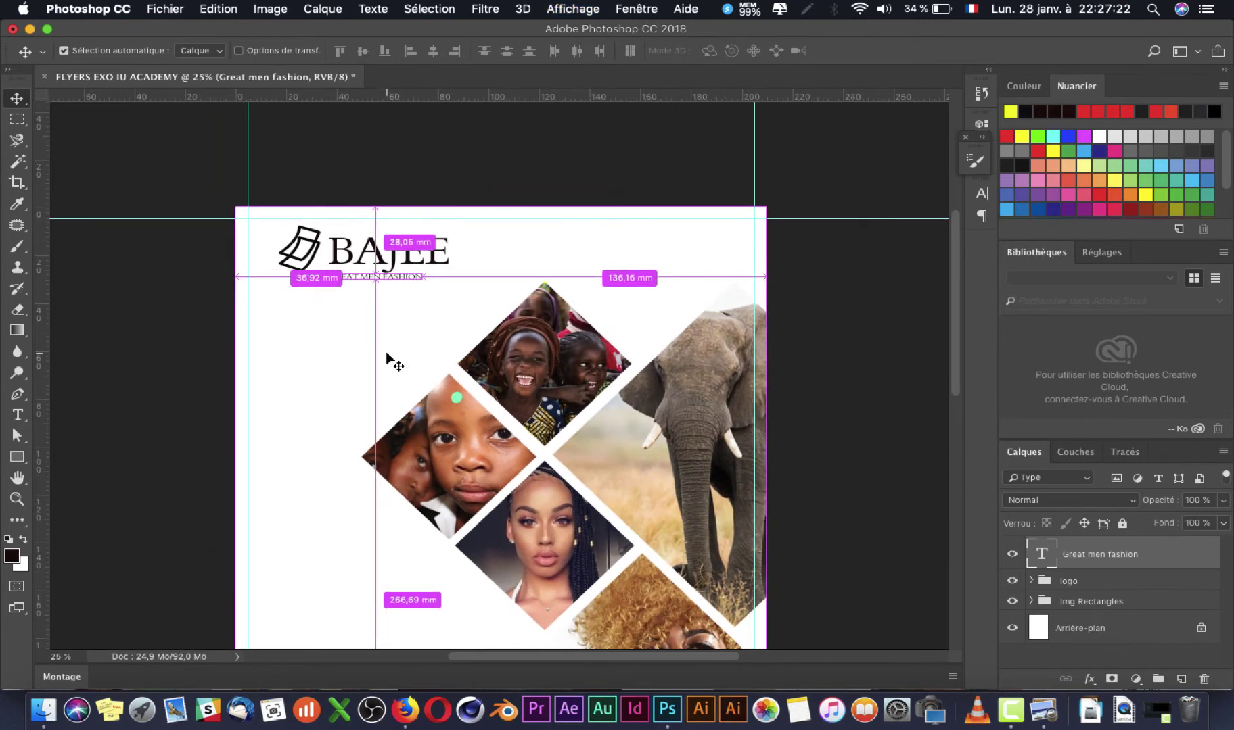
{"action": "key", "text": "super+minus"}
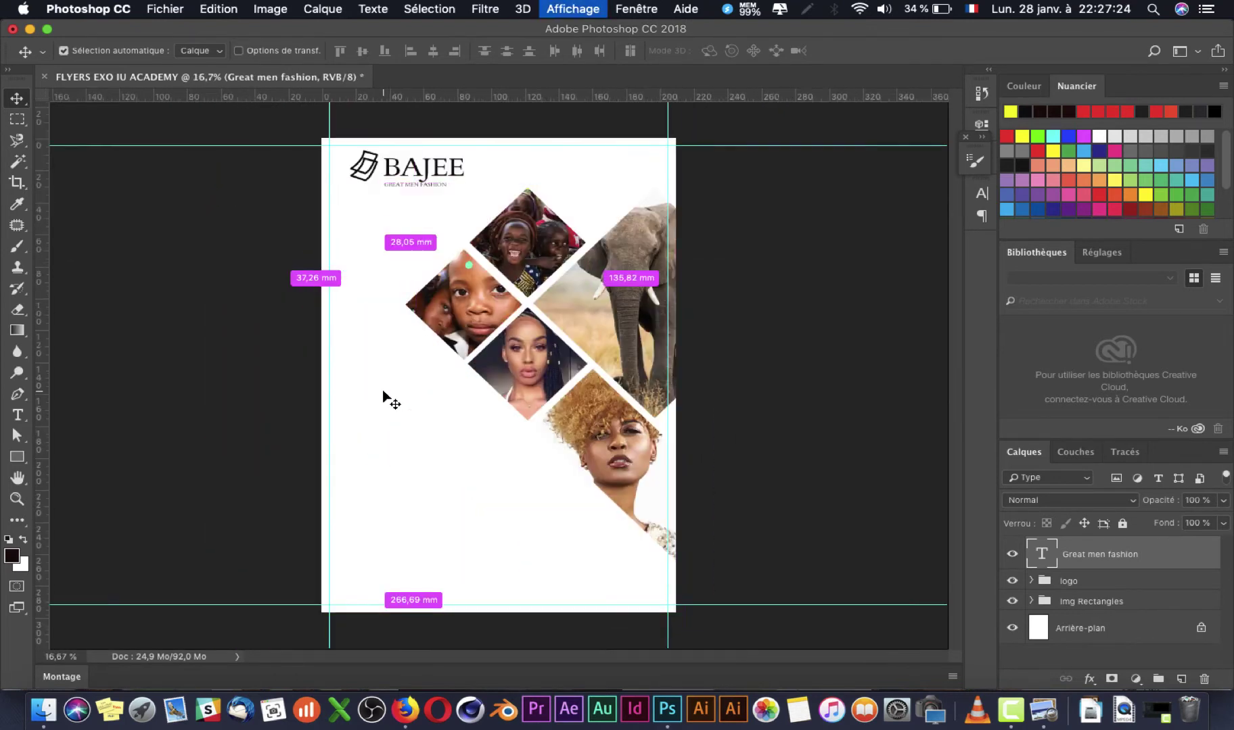
{"action": "key", "text": "super+Tab"}
{"action": "key", "text": "super+Tab"}
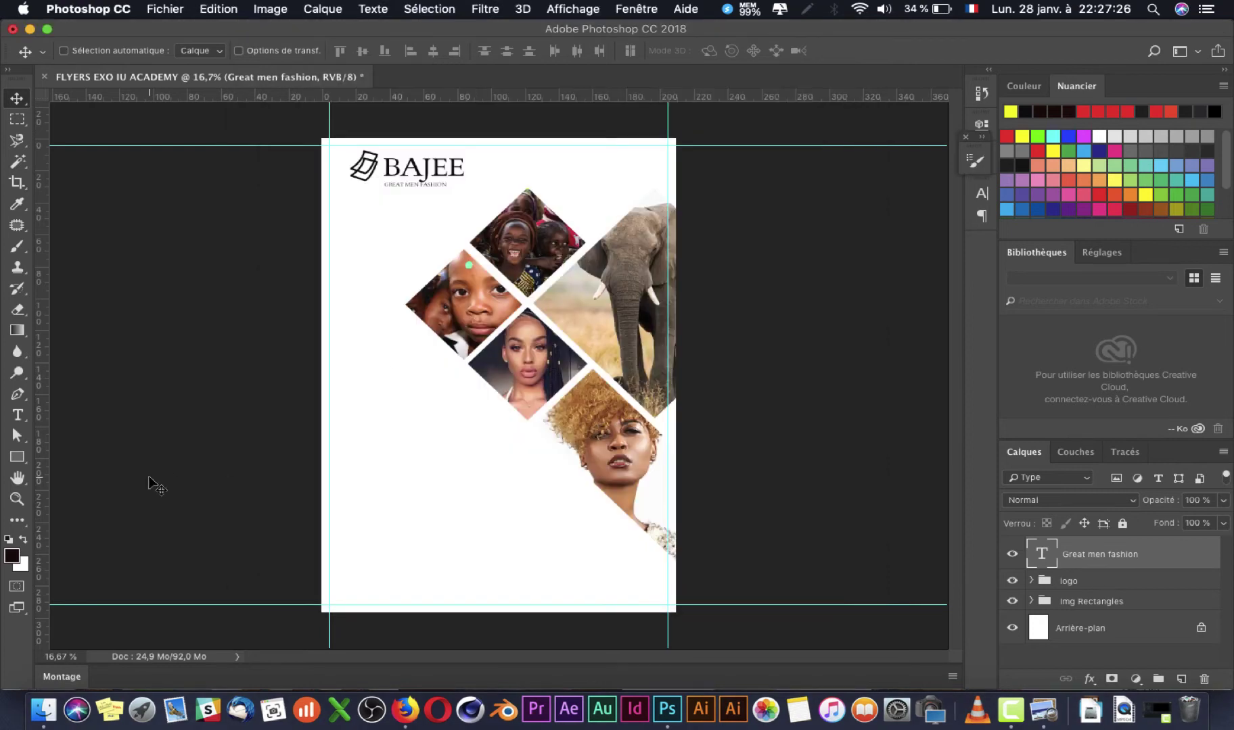
{"action": "key", "text": "super+Tab"}
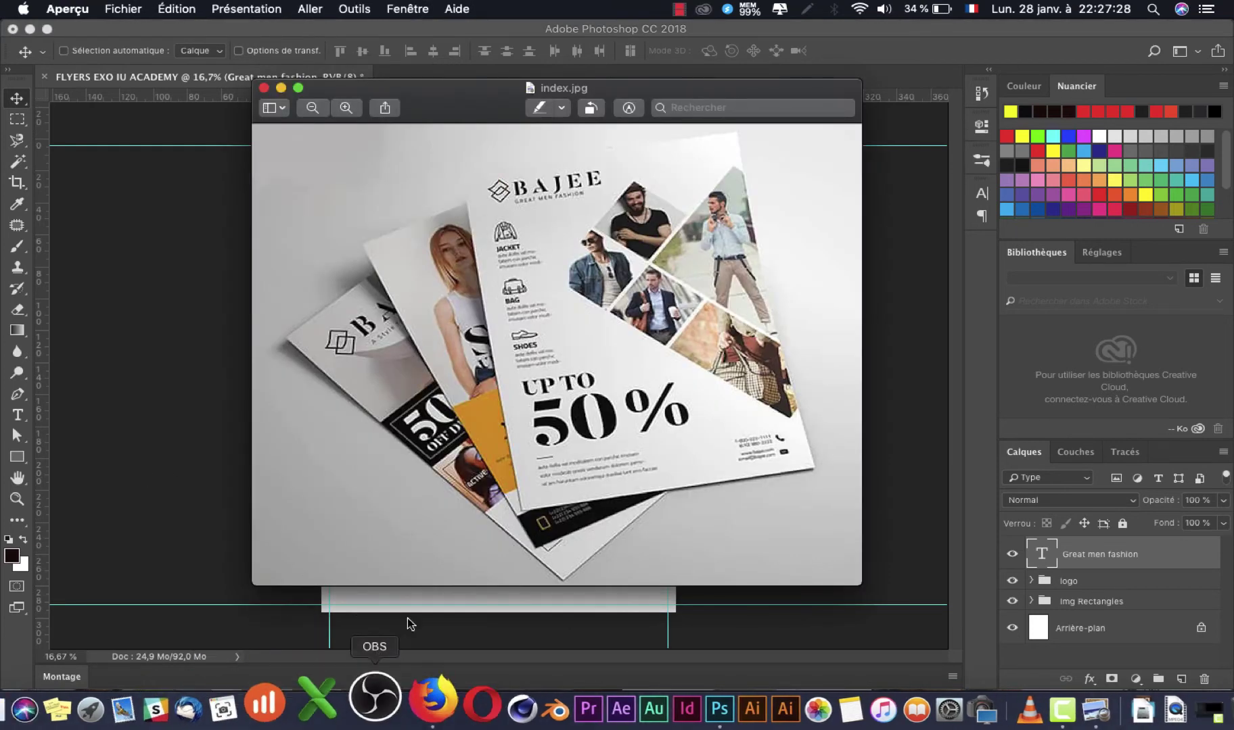
{"action": "left_click", "coordinate": [406, 690]}
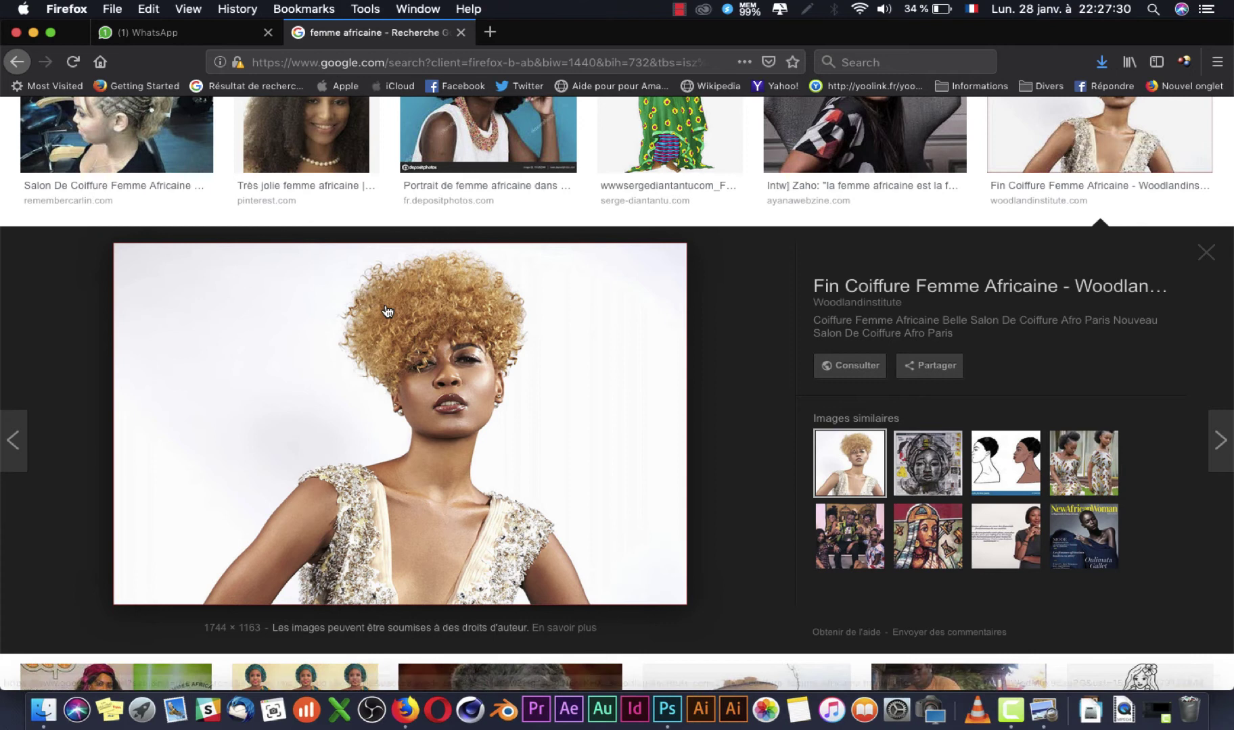
Step: Replace the Google Images query with 'icone jacket' and run the search
{"action": "scroll", "coordinate": [388, 311], "scroll_direction": "left", "scroll_amount": 5}
{"action": "key", "text": "super+Tab"}
{"action": "key", "text": "super+Tab"}
{"action": "key", "text": "super+Tab"}
{"action": "key", "text": "super+Tab"}
{"action": "left_click_drag", "start_coordinate": [271, 136], "coordinate": [1, 117]}
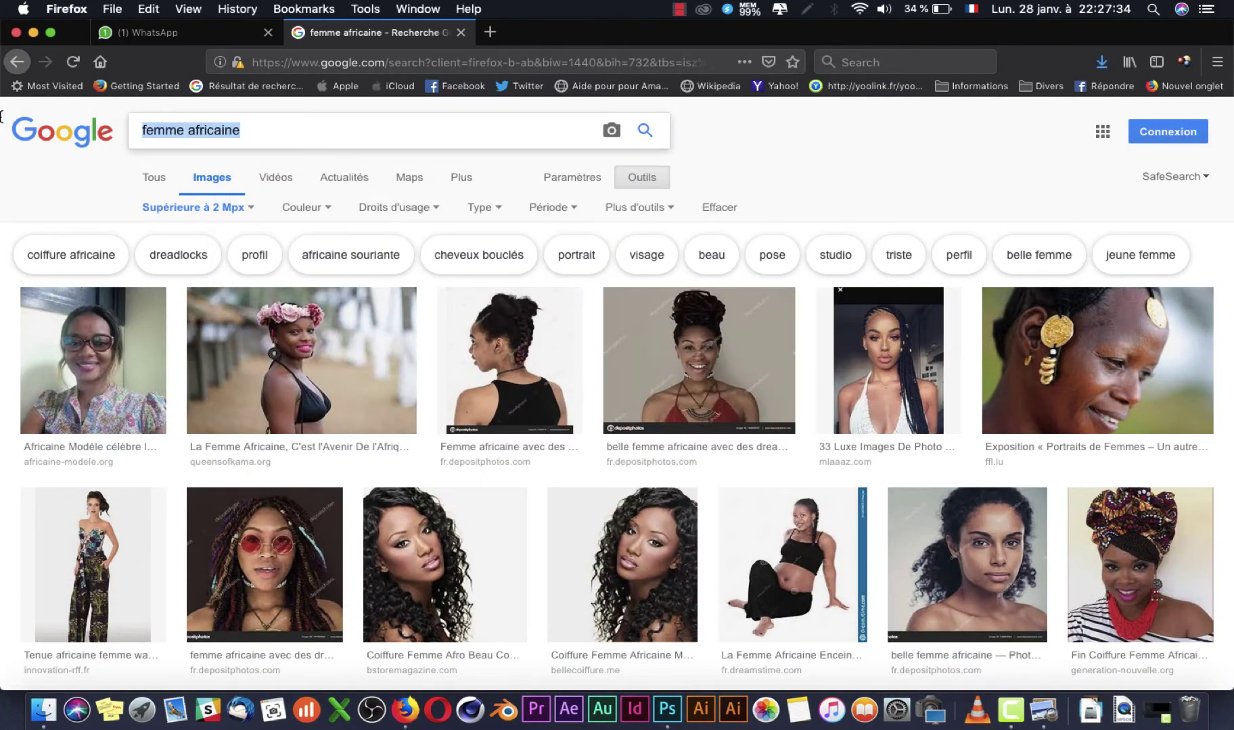
{"action": "type", "text": "icone "}
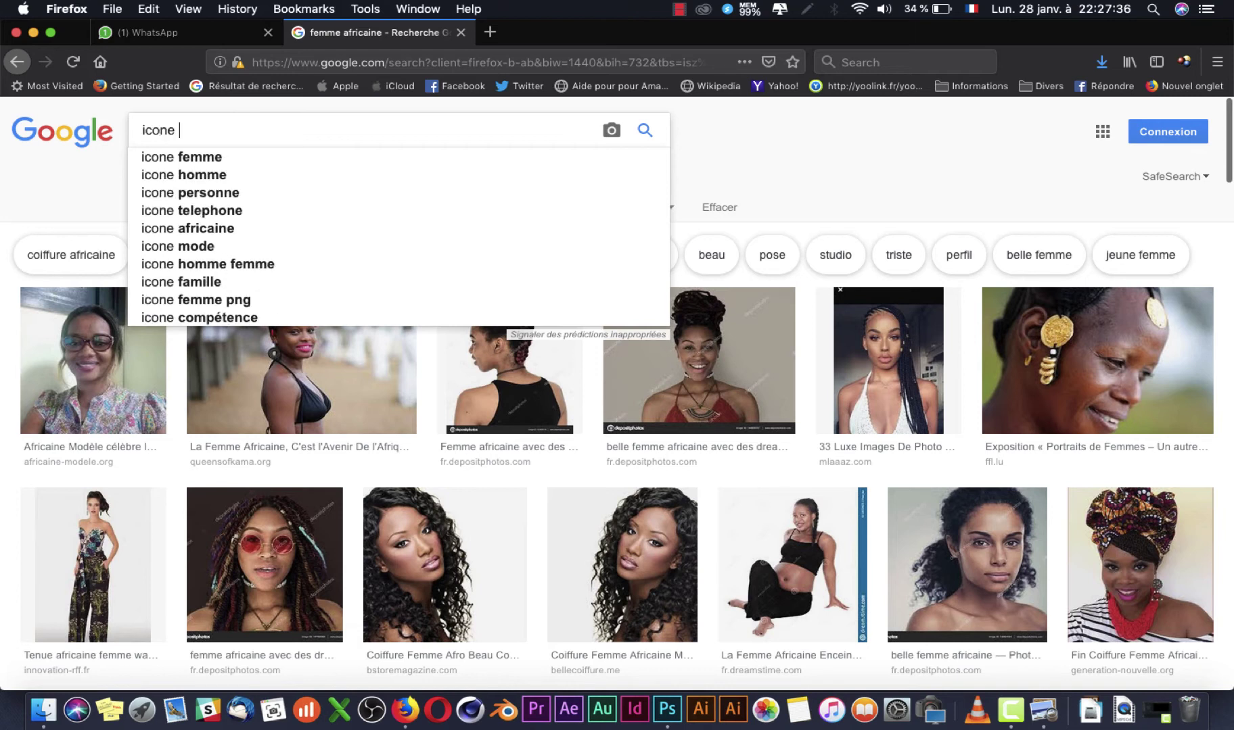
{"action": "type", "text": "jac"}
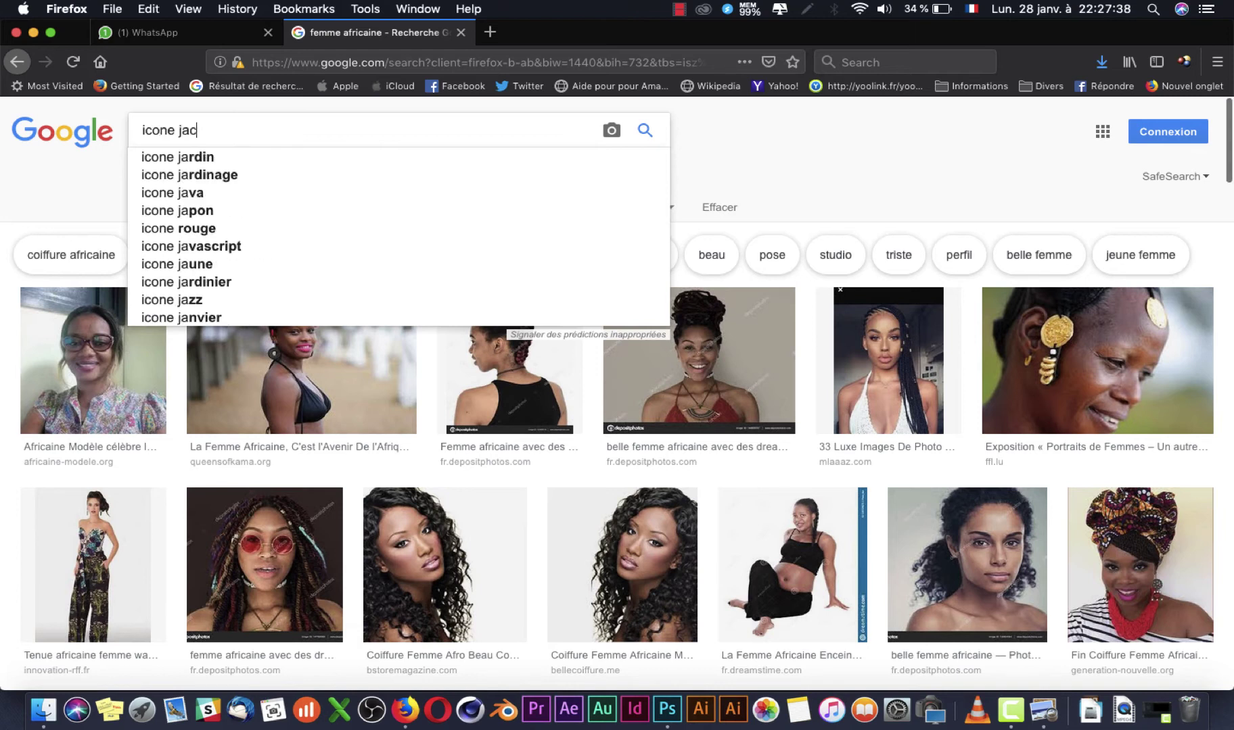
{"action": "type", "text": "k"}
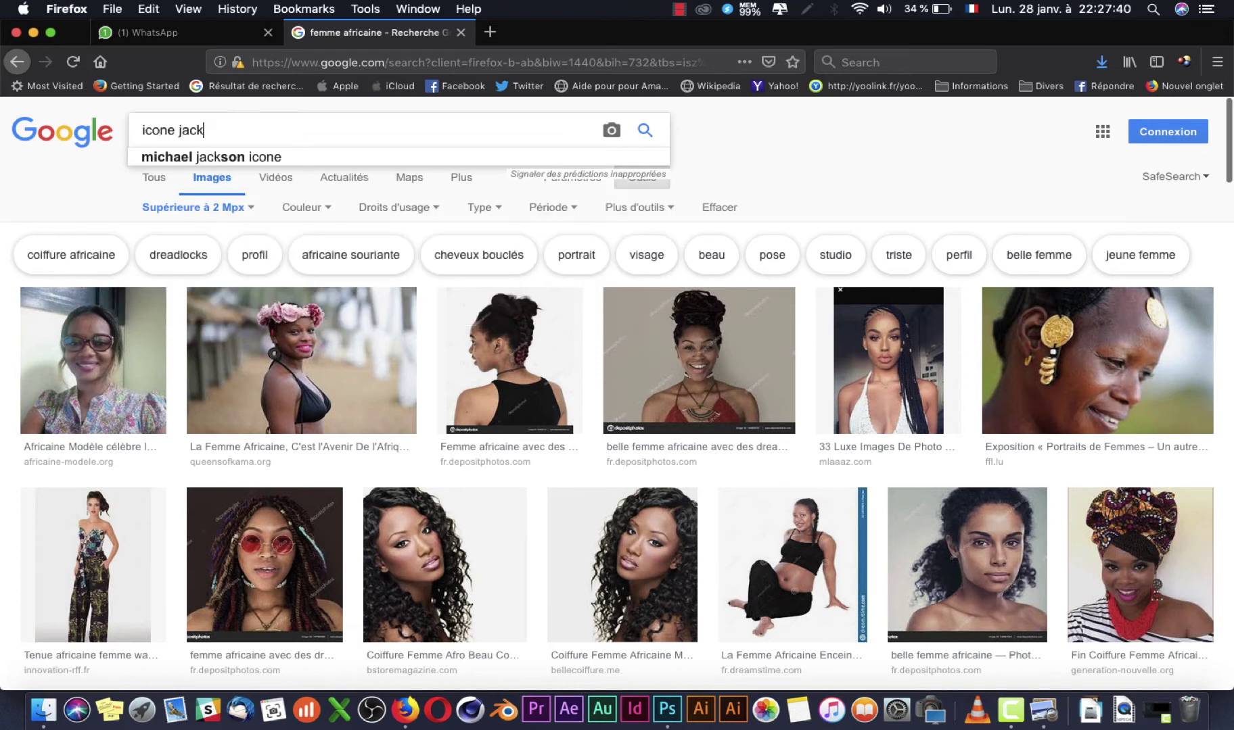
{"action": "key", "text": "super+Tab"}
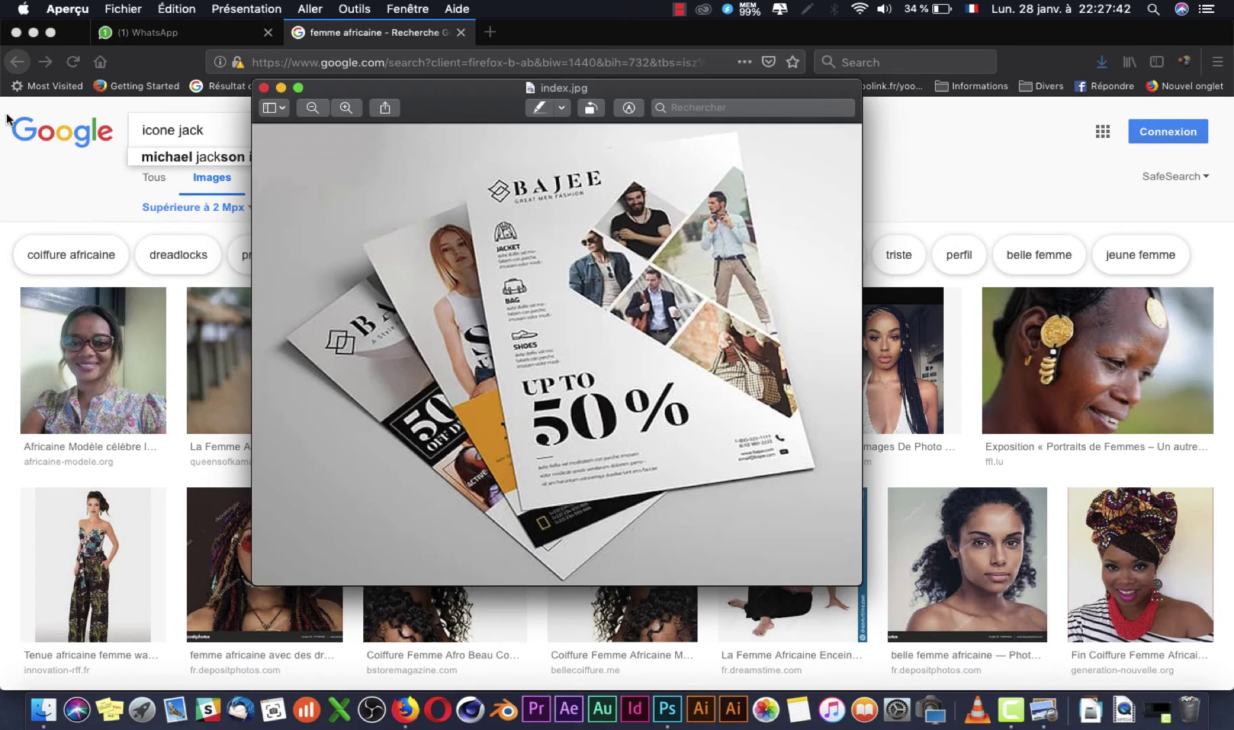
{"action": "key", "text": "super+Tab"}
{"action": "key", "text": "Return"}
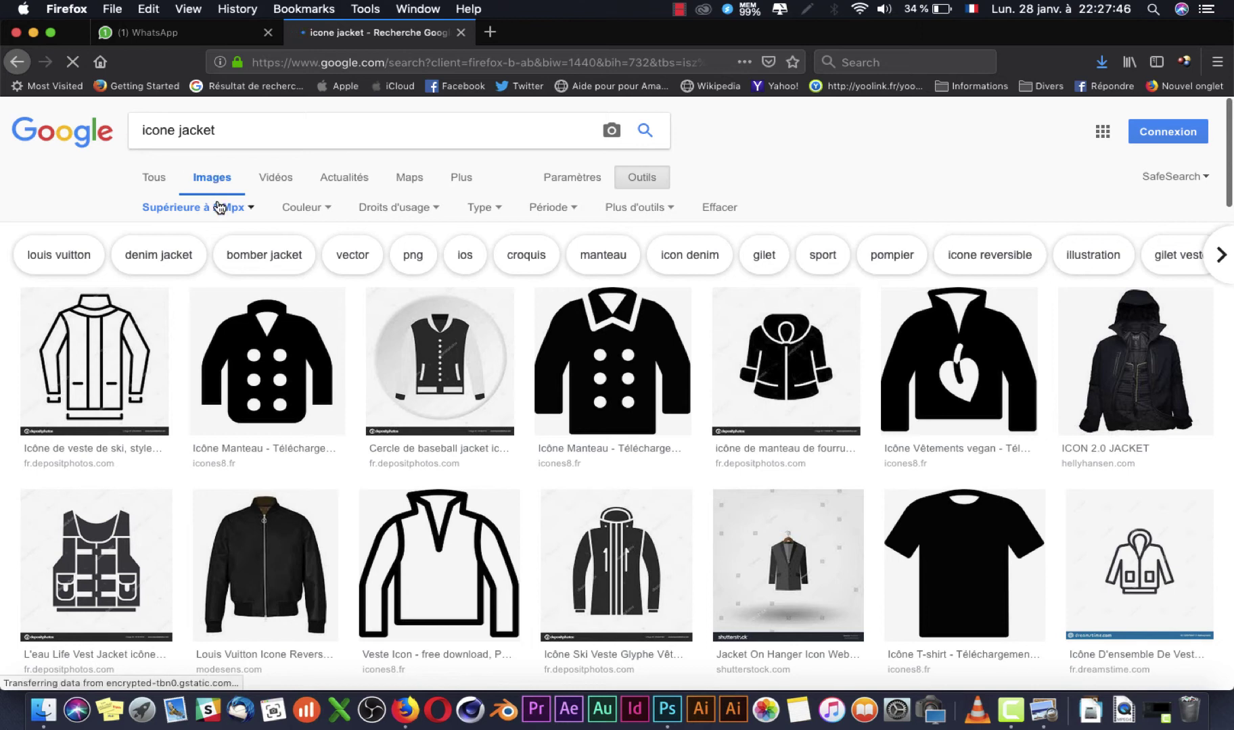
Step: Set the size filter to Toutes les tailles and browse the jacket icon results
{"action": "left_click", "coordinate": [218, 207]}
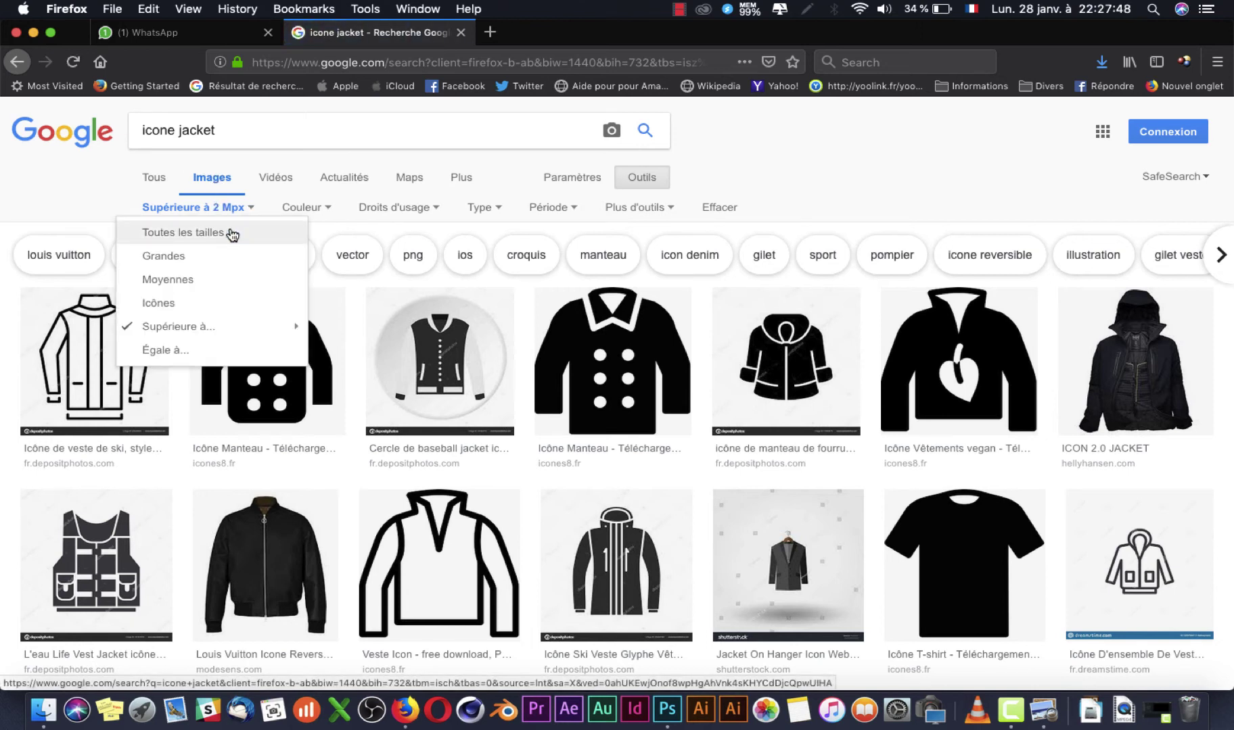
{"action": "left_click", "coordinate": [259, 234]}
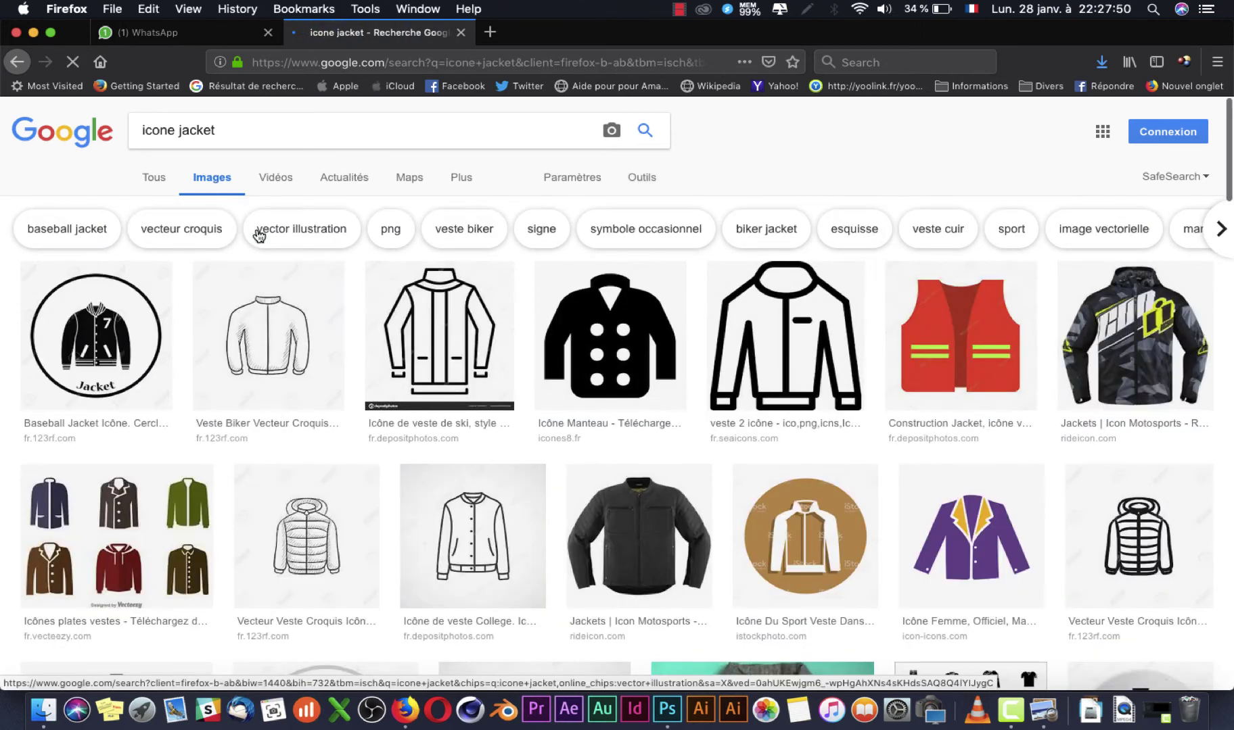
{"action": "key", "text": "super+Tab"}
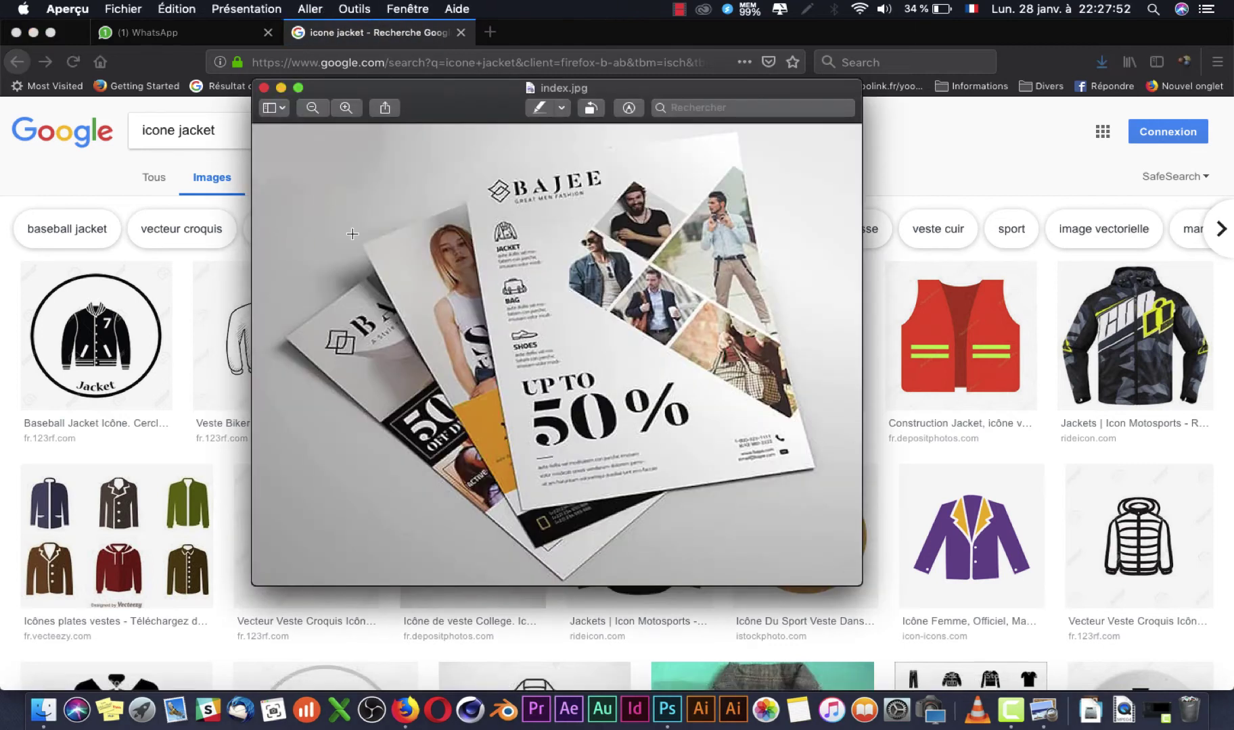
{"action": "key", "text": "super+Tab"}
{"action": "scroll", "coordinate": [547, 299], "scroll_direction": "down", "scroll_amount": 3}
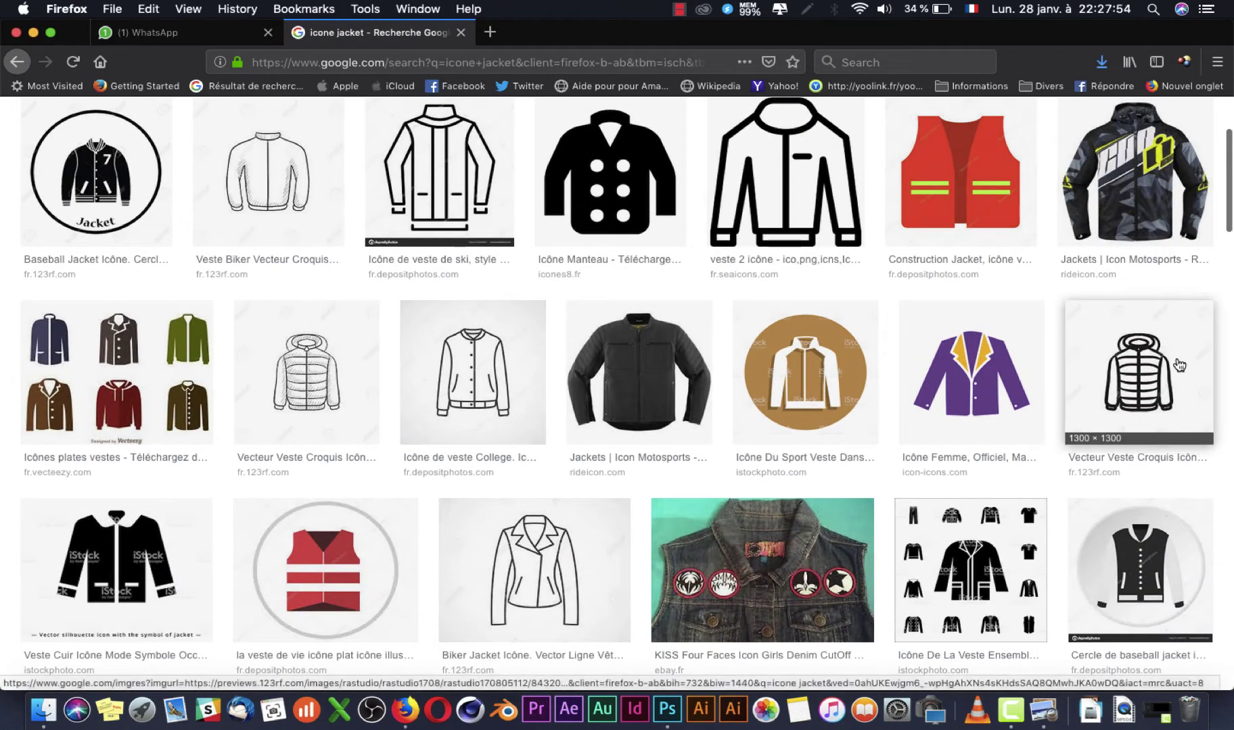
{"action": "key", "text": "super+Tab"}
{"action": "key", "text": "super+Tab"}
{"action": "key", "text": "super+Tab"}
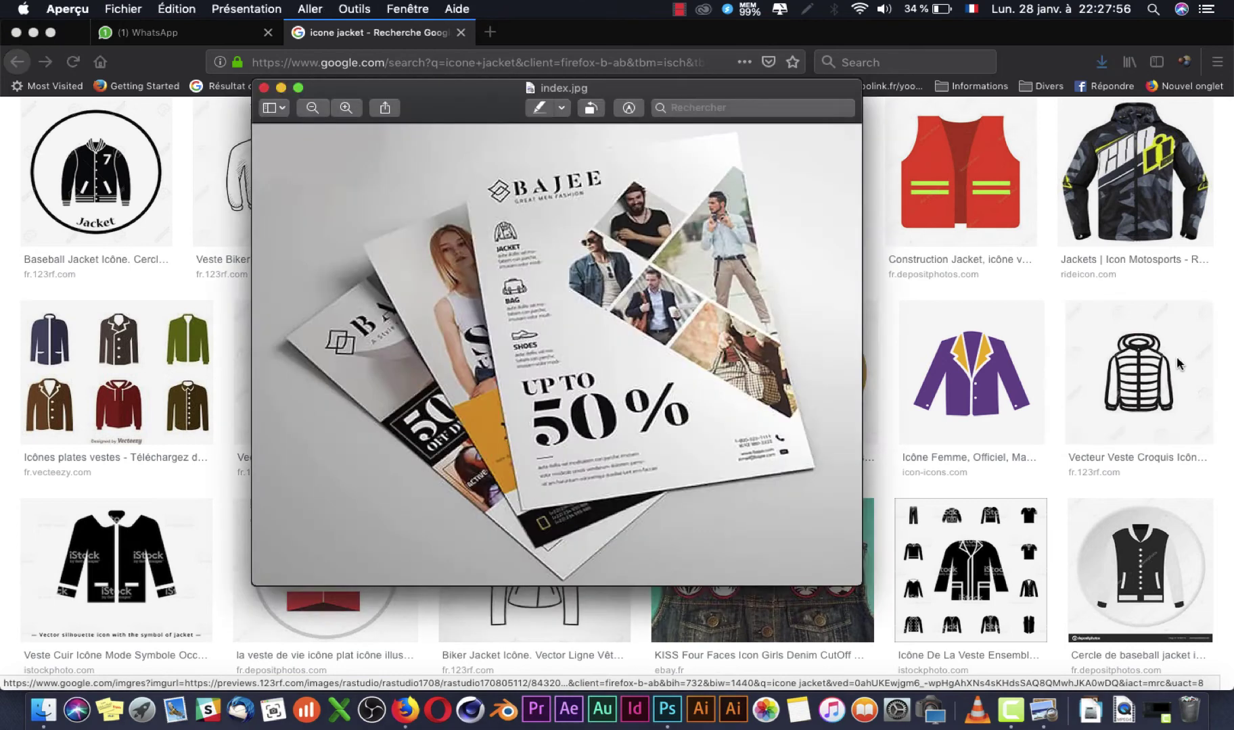
{"action": "key", "text": "super+Tab"}
{"action": "scroll", "coordinate": [419, 391], "scroll_direction": "up", "scroll_amount": 2}
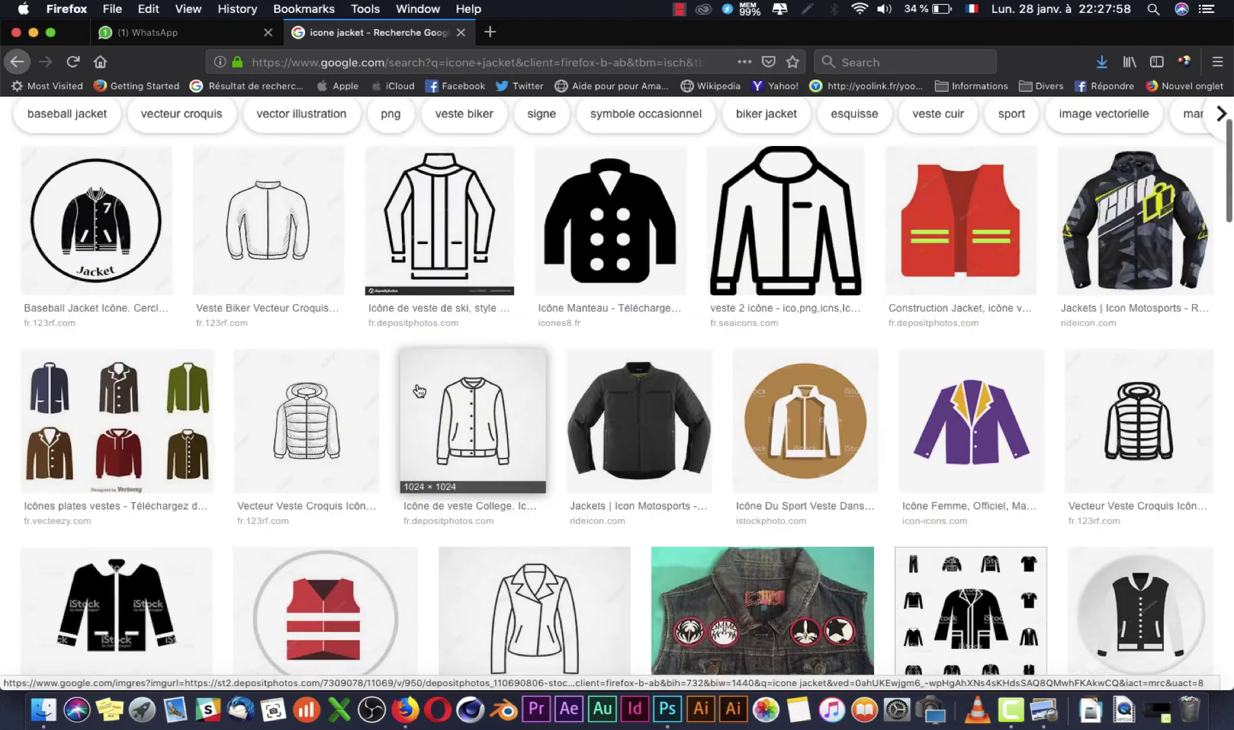
{"action": "scroll", "coordinate": [419, 390], "scroll_direction": "up", "scroll_amount": 2}
{"action": "scroll", "coordinate": [477, 419], "scroll_direction": "down", "scroll_amount": 10}
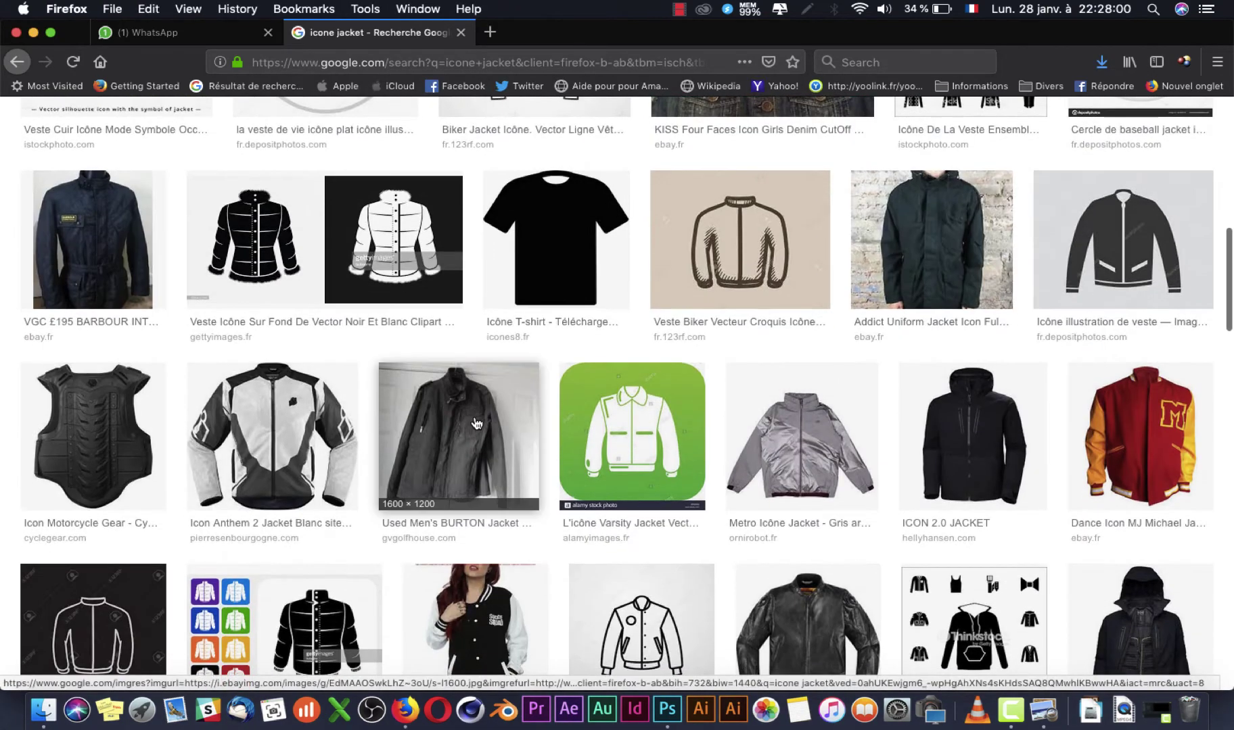
{"action": "scroll", "coordinate": [477, 424], "scroll_direction": "down", "scroll_amount": 8}
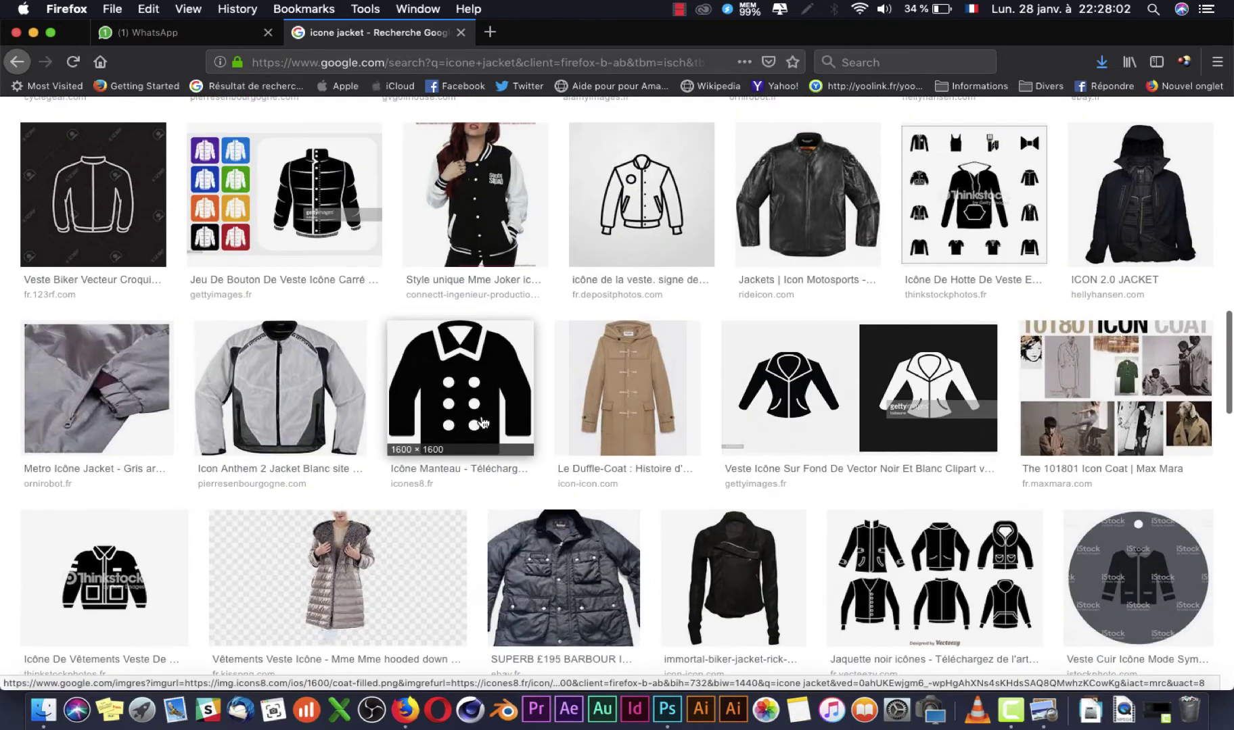
{"action": "key", "text": "super+Tab"}
{"action": "key", "text": "super+Tab"}
Step: Open the line-art varsity jacket preview and save the image into the IMAGE folder
{"action": "left_click", "coordinate": [662, 208]}
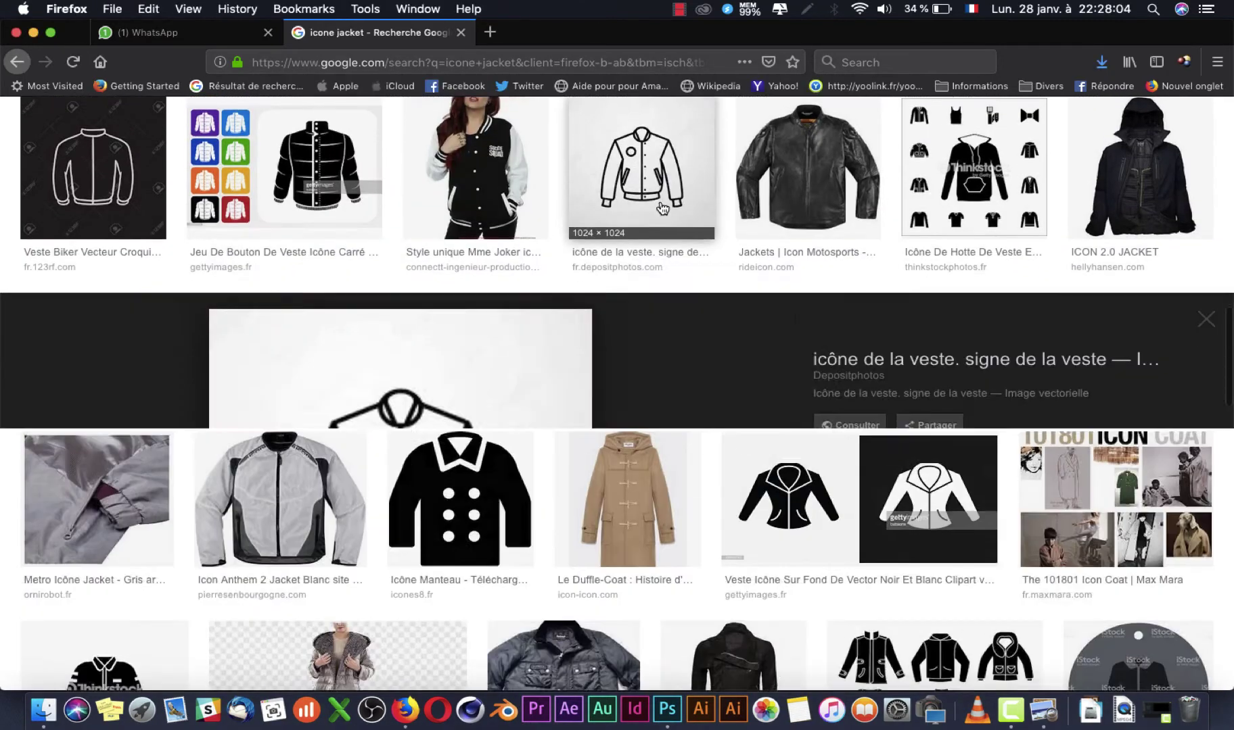
{"action": "right_click", "coordinate": [503, 468]}
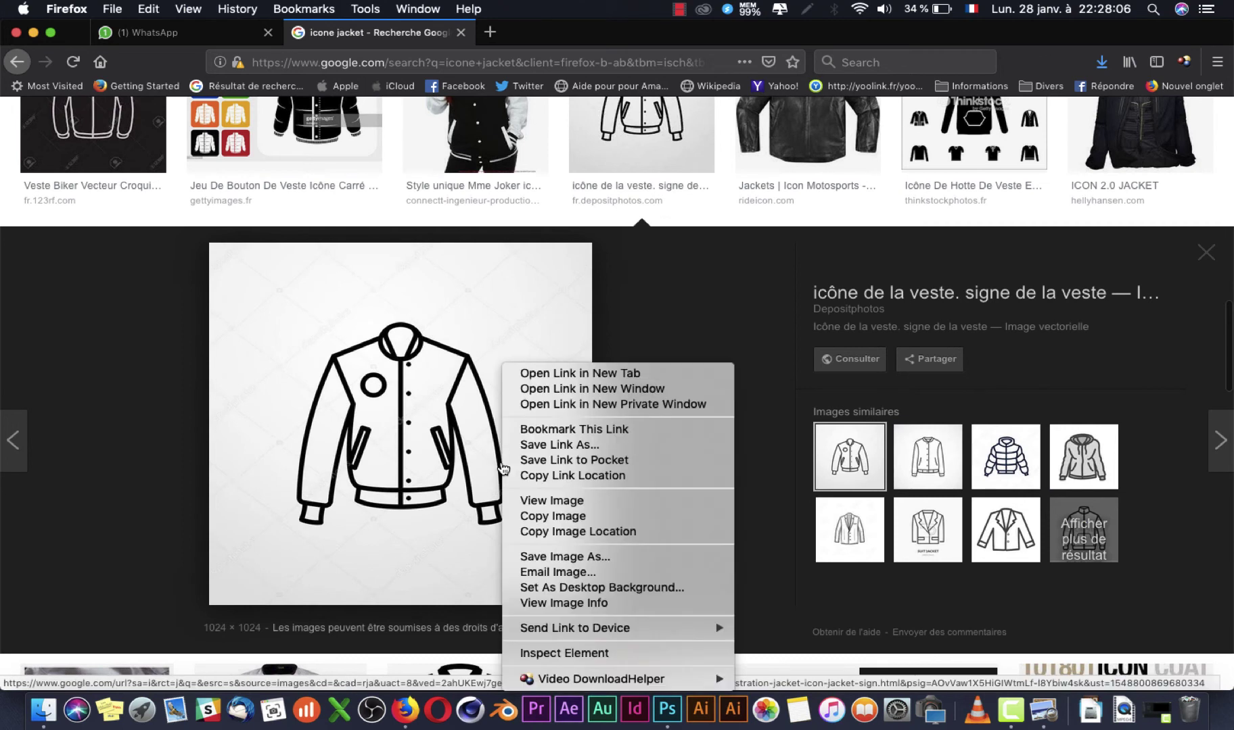
{"action": "left_click", "coordinate": [605, 557]}
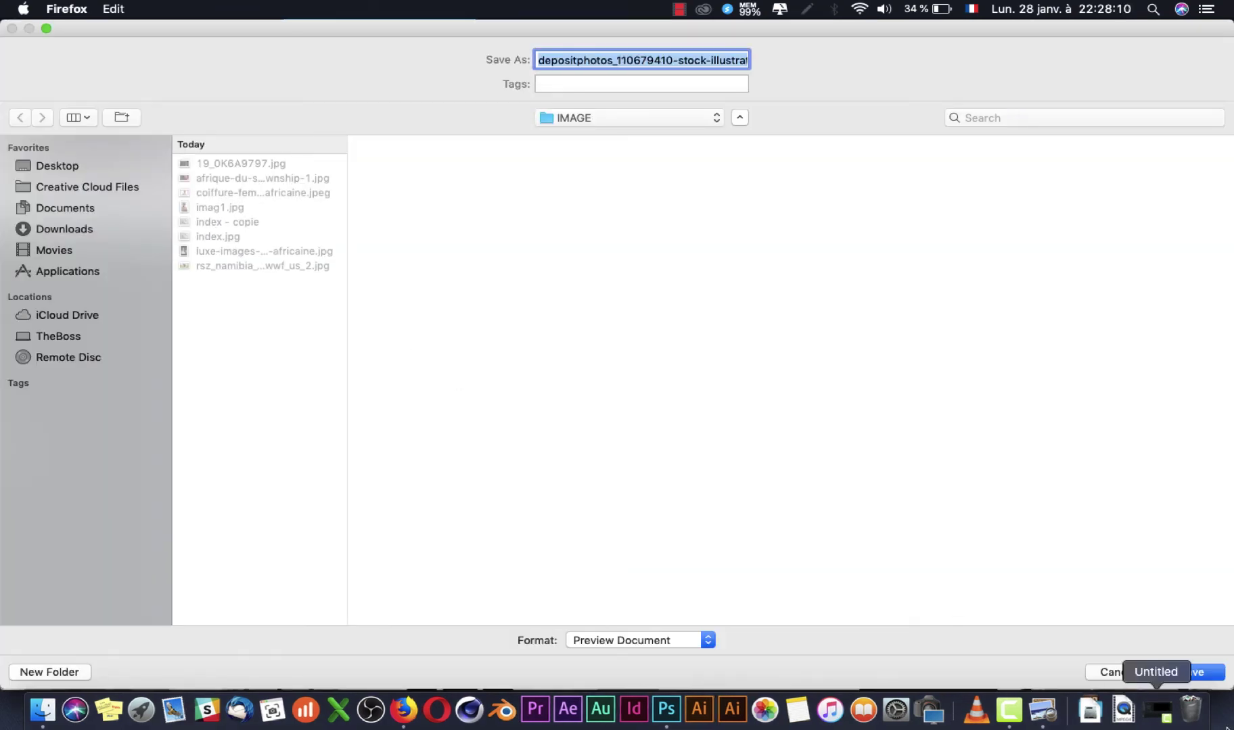
{"action": "left_click", "coordinate": [1192, 675]}
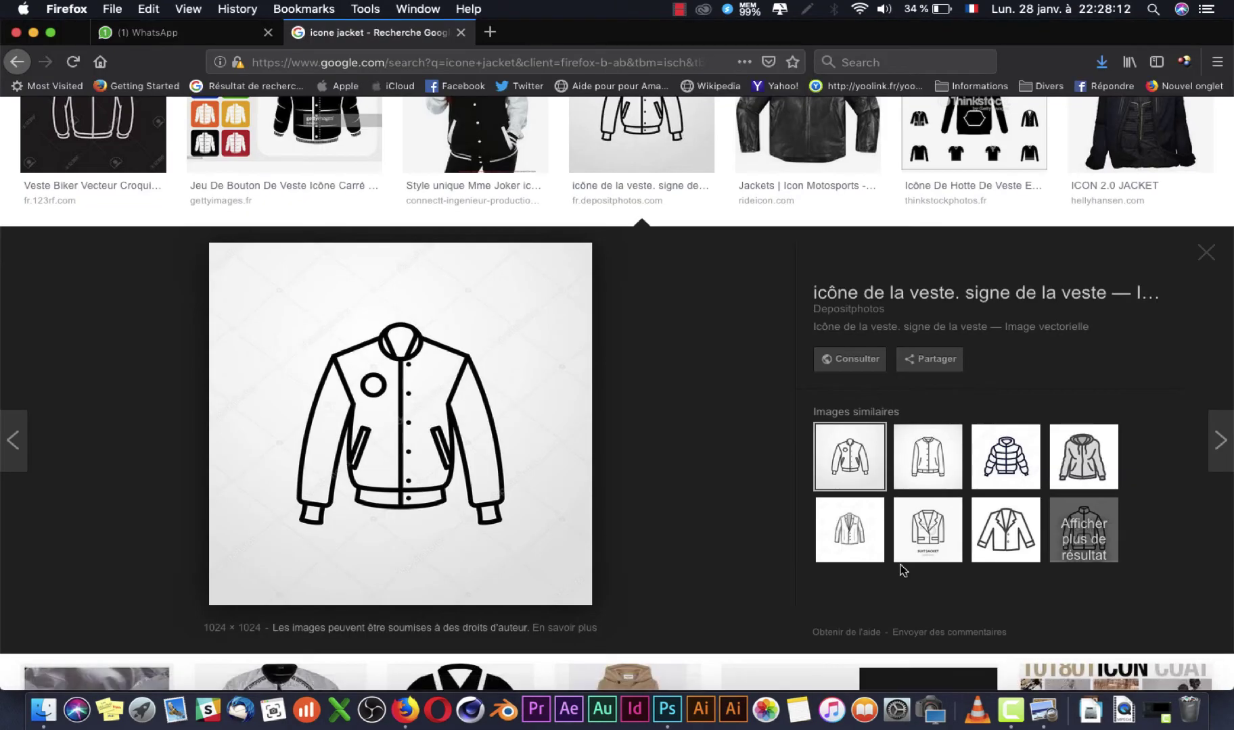
Step: Drag the saved jacket icon file from the images folder onto the Photoshop flyer
{"action": "left_click", "coordinate": [477, 640]}
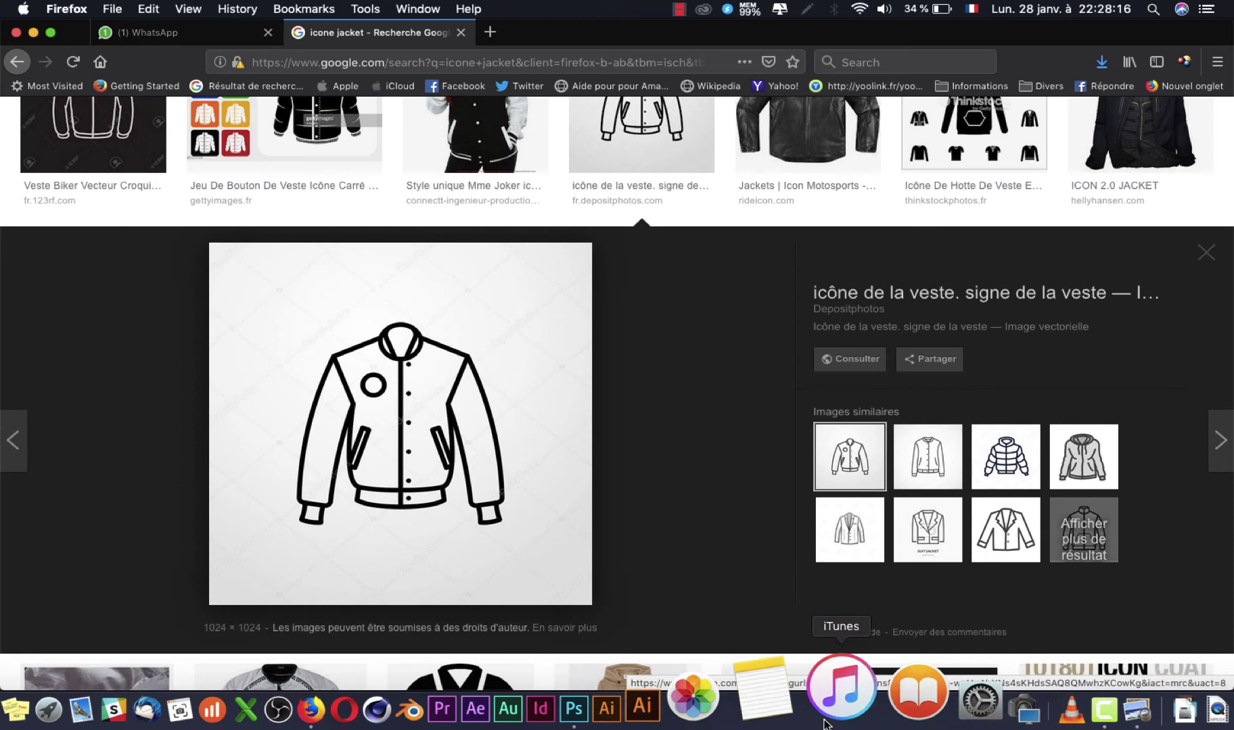
{"action": "left_click", "coordinate": [664, 707]}
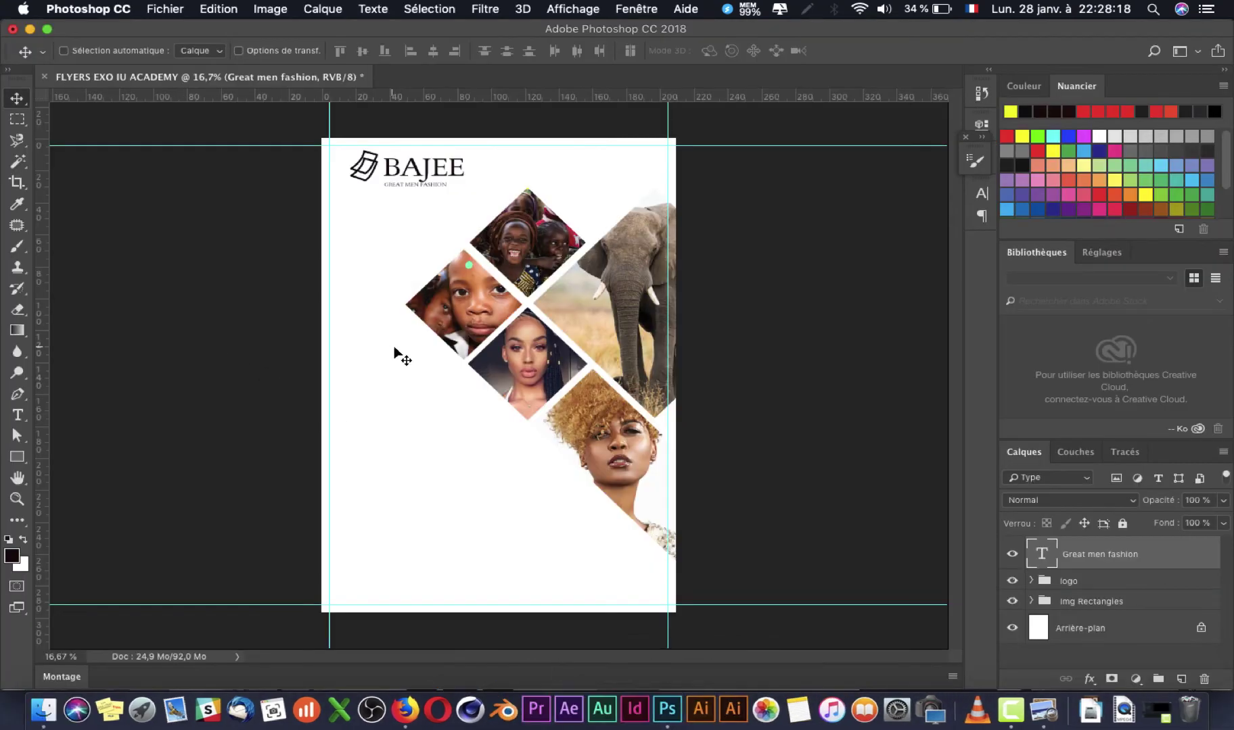
{"action": "left_click", "coordinate": [43, 709]}
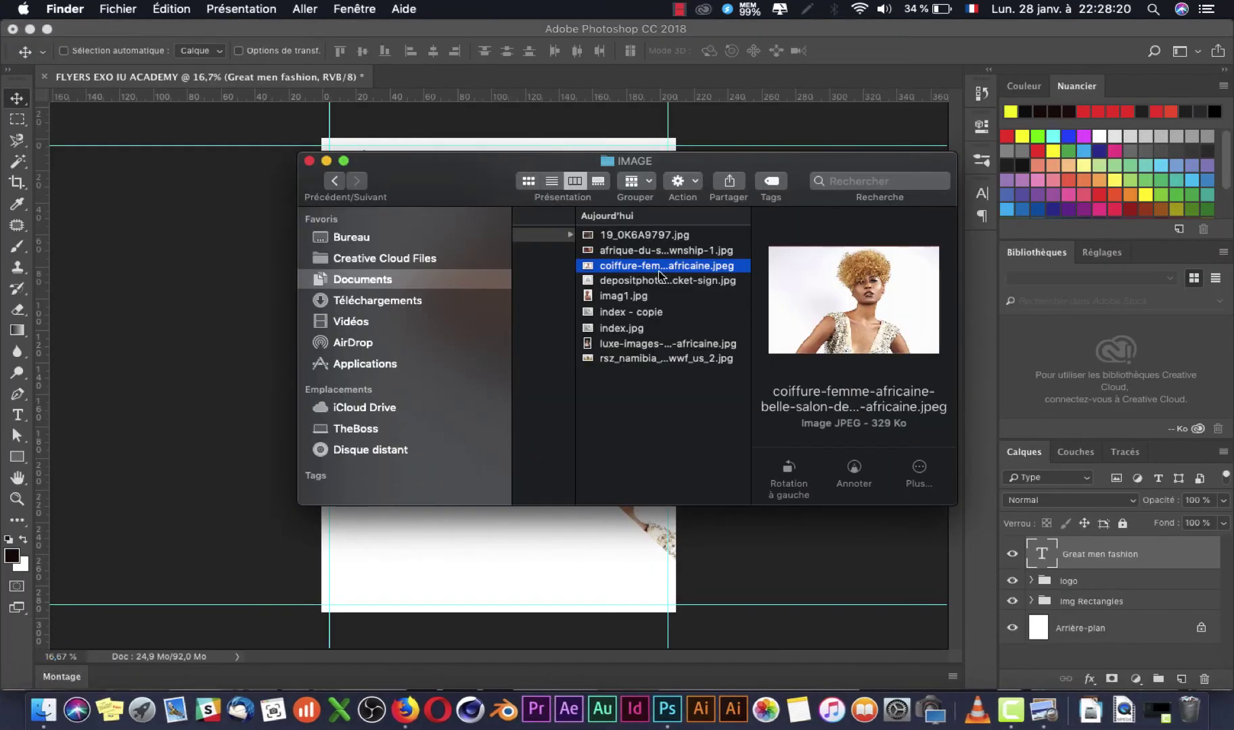
{"action": "left_click", "coordinate": [619, 296]}
{"action": "left_click", "coordinate": [635, 279]}
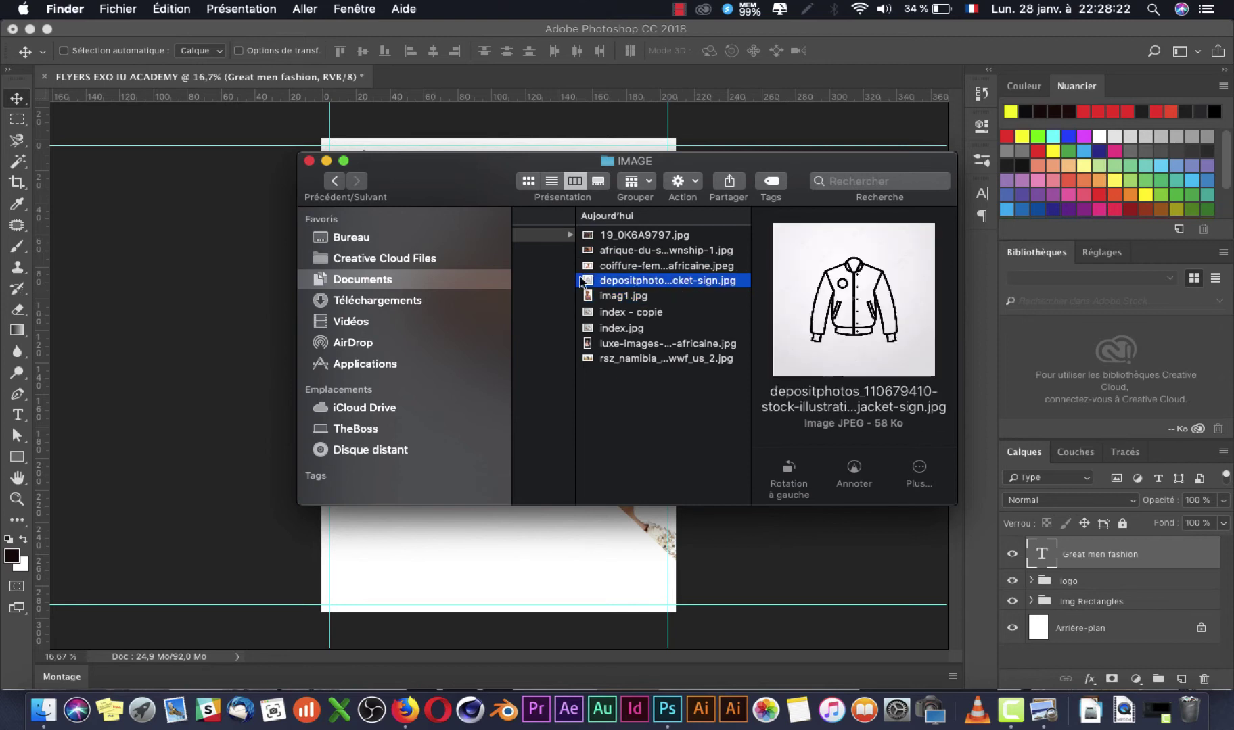
{"action": "left_click_drag", "start_coordinate": [590, 283], "coordinate": [109, 283]}
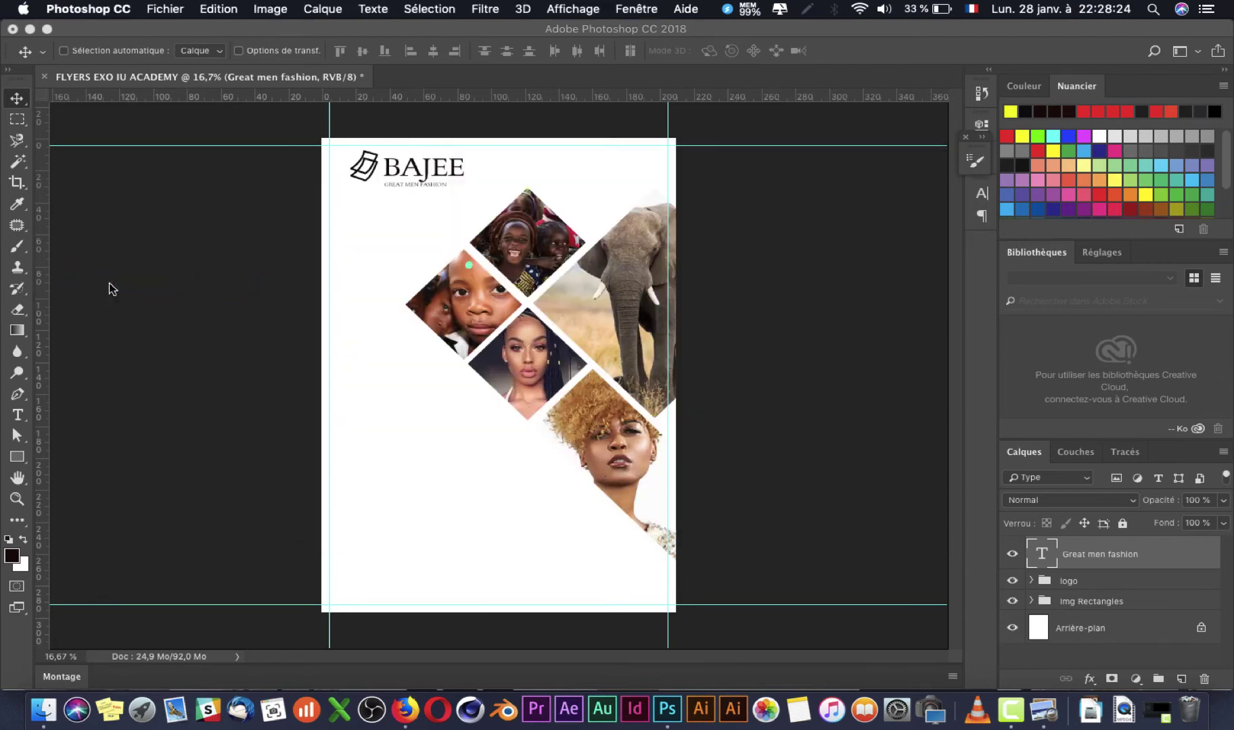
Step: Shrink the placed jacket to about 18.47%, position it near the top-left and commit
{"action": "left_click_drag", "start_coordinate": [673, 545], "coordinate": [379, 352]}
{"action": "left_click_drag", "start_coordinate": [371, 245], "coordinate": [375, 237]}
{"action": "key", "text": "Return"}
{"action": "scroll", "coordinate": [389, 250], "scroll_direction": "up", "scroll_amount": 3}
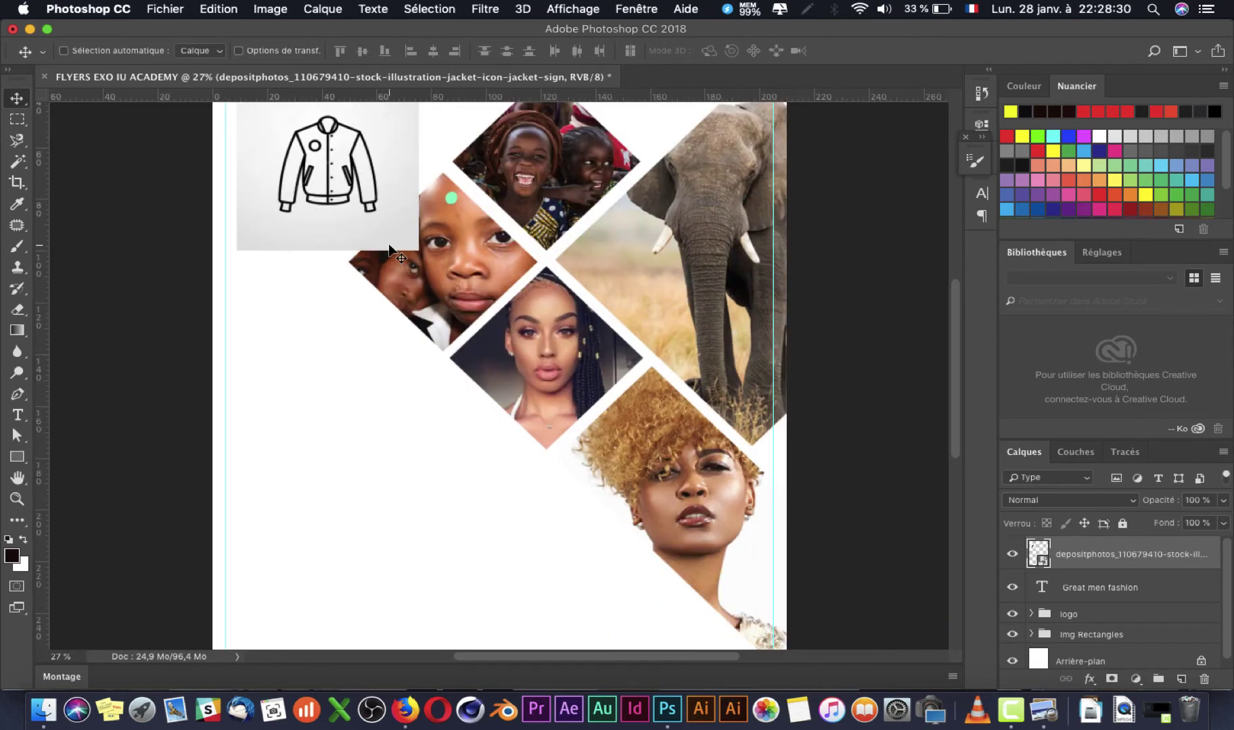
{"action": "scroll", "coordinate": [389, 250], "scroll_direction": "down", "scroll_amount": 2}
{"action": "scroll", "coordinate": [482, 460], "scroll_direction": "up", "scroll_amount": 5}
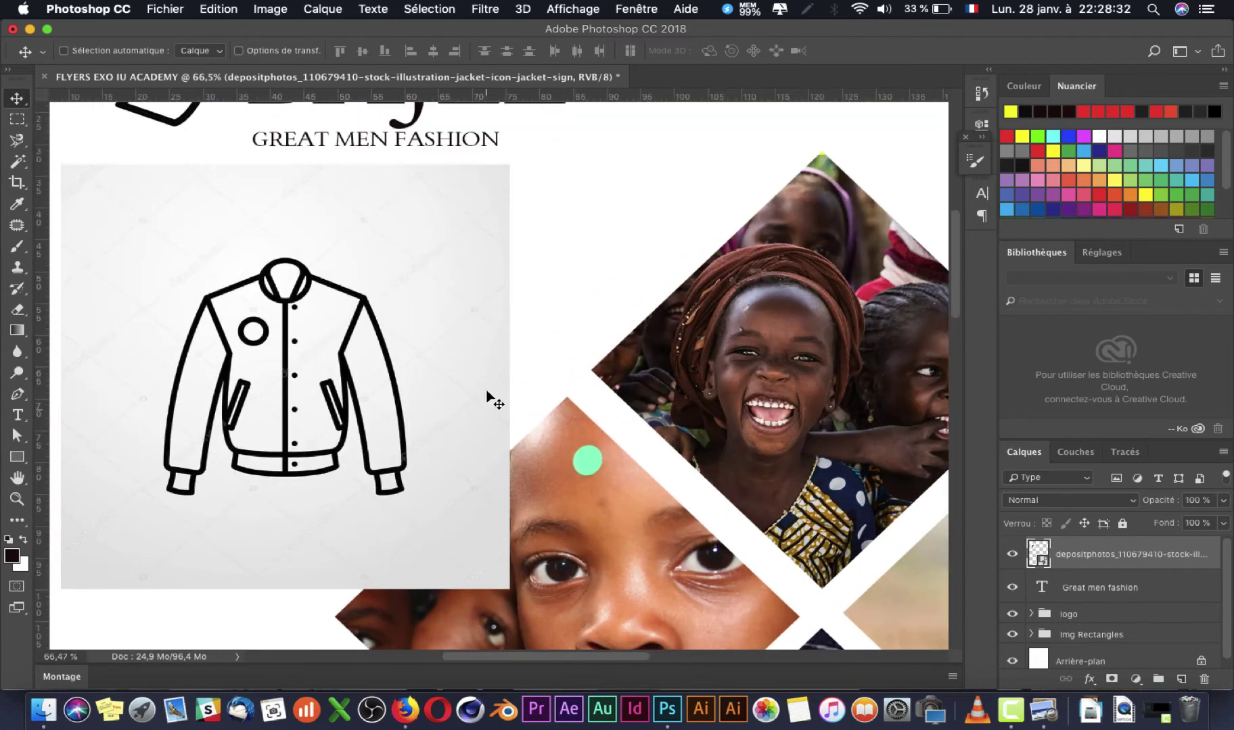
{"action": "scroll", "coordinate": [487, 399], "scroll_direction": "down", "scroll_amount": 5}
{"action": "scroll", "coordinate": [487, 399], "scroll_direction": "left", "scroll_amount": 3}
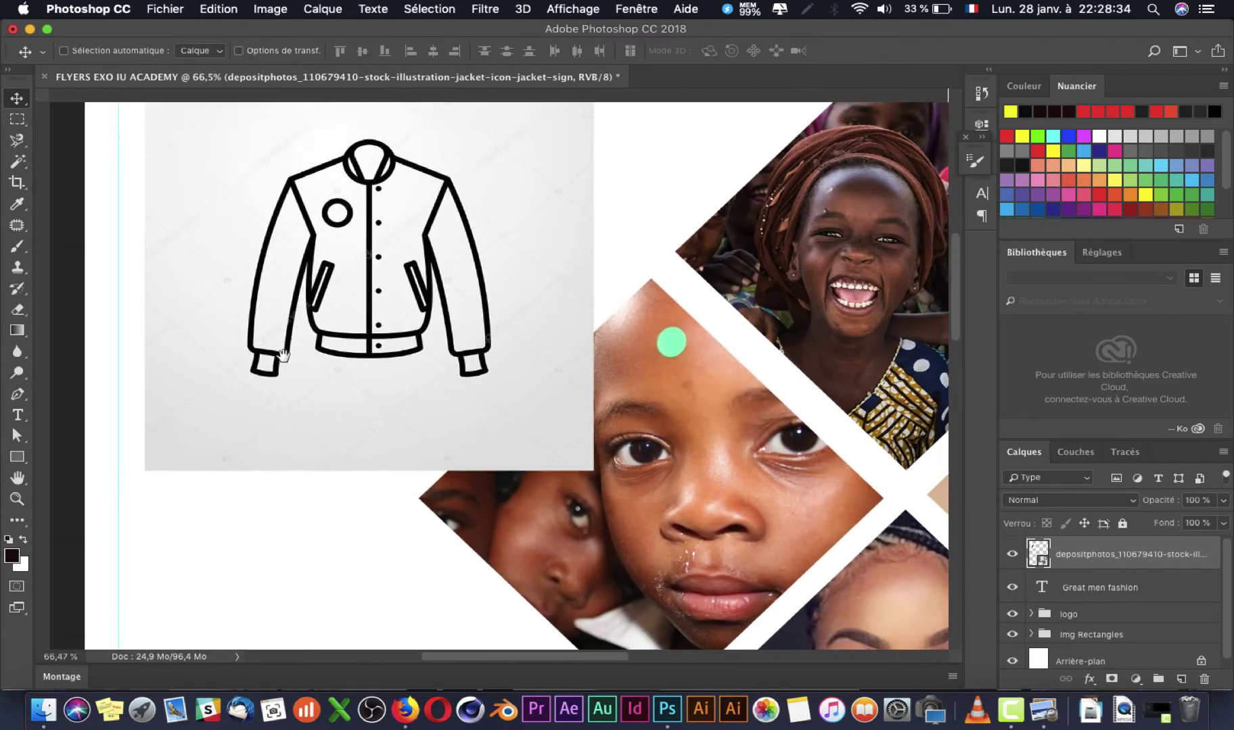
{"action": "left_click_drag", "start_coordinate": [283, 355], "coordinate": [252, 429]}
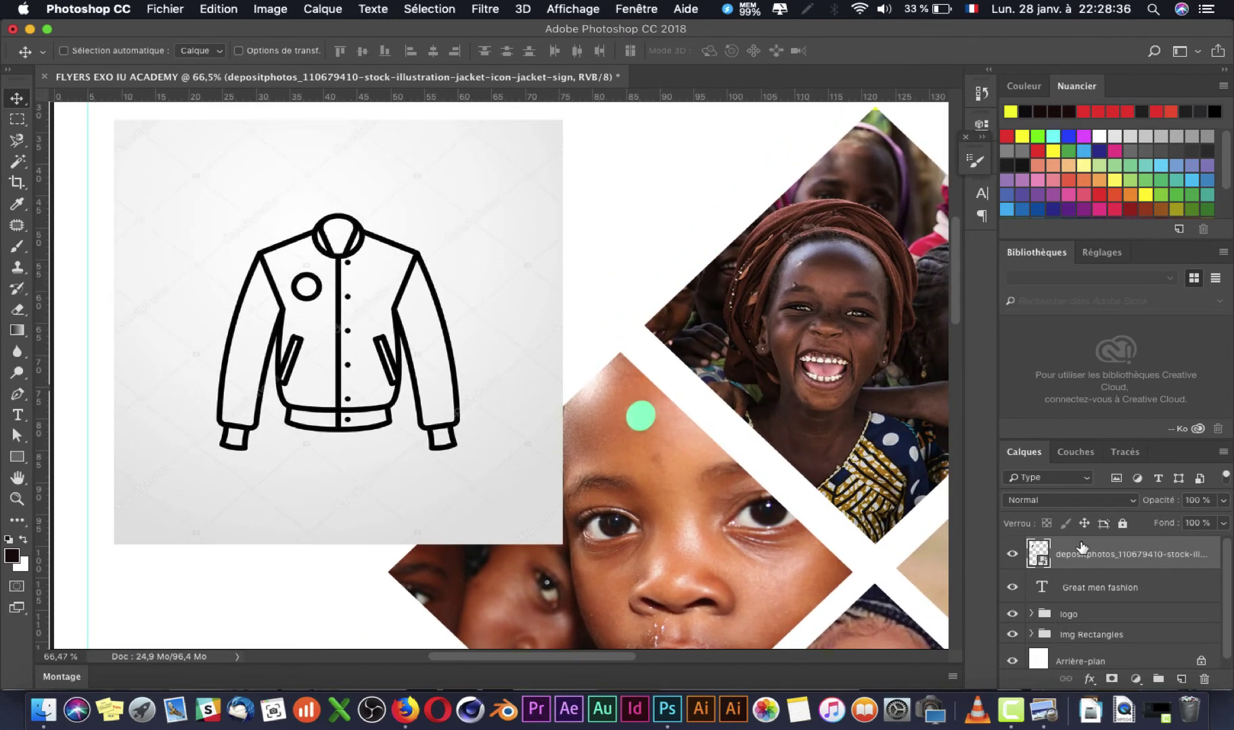
{"action": "right_click", "coordinate": [1079, 554]}
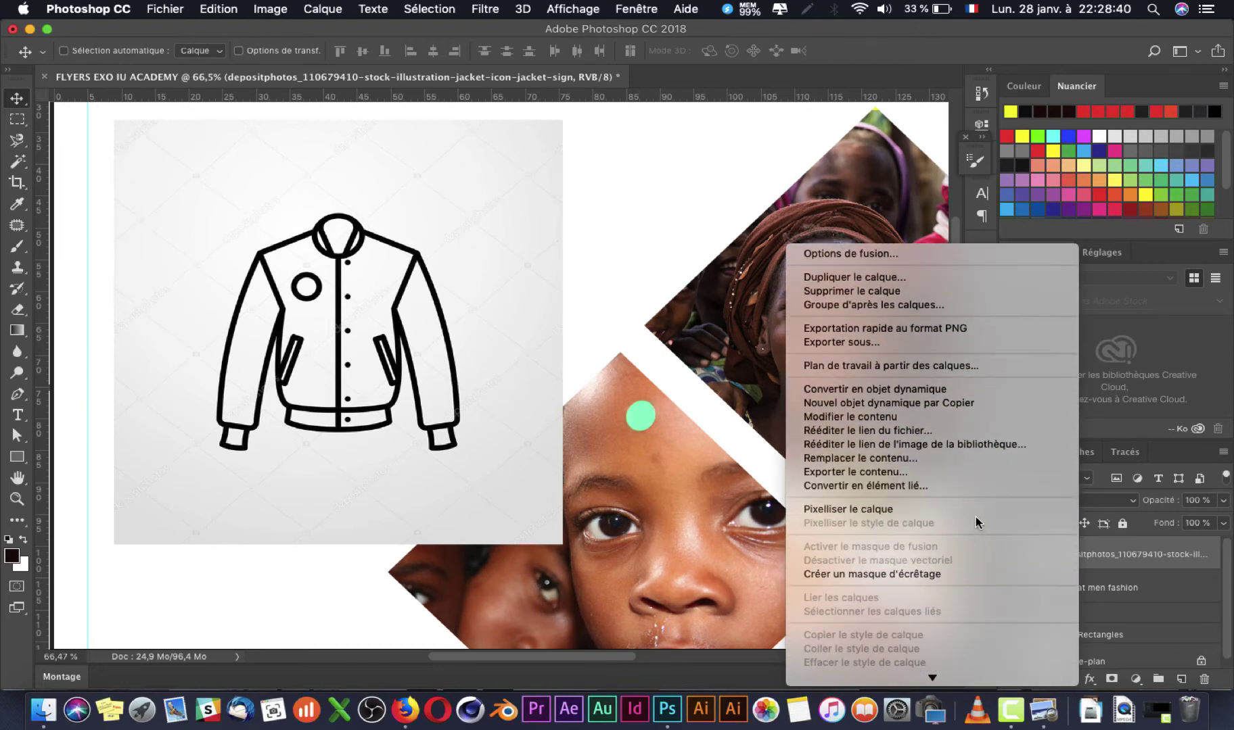
Step: Rasterize the jacket layer and delete its grey background with the Magic Wand at tolerance 69
{"action": "left_click", "coordinate": [989, 510]}
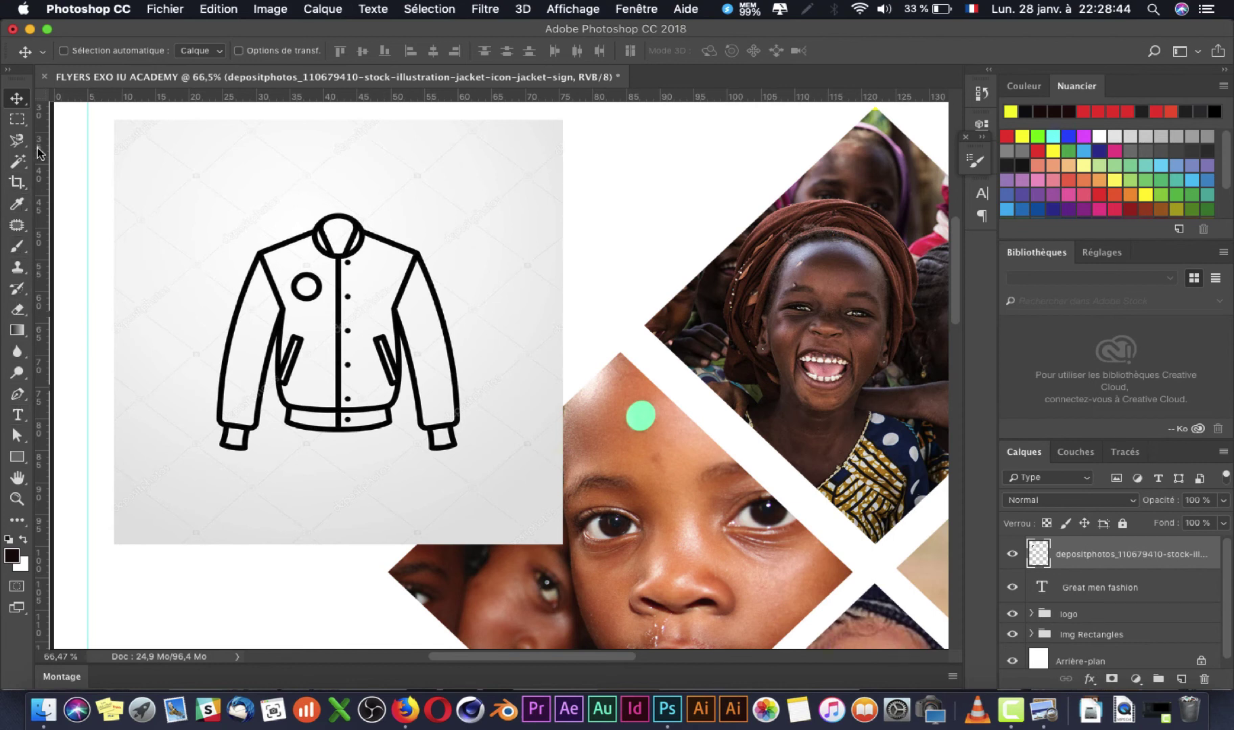
{"action": "left_click", "coordinate": [17, 161]}
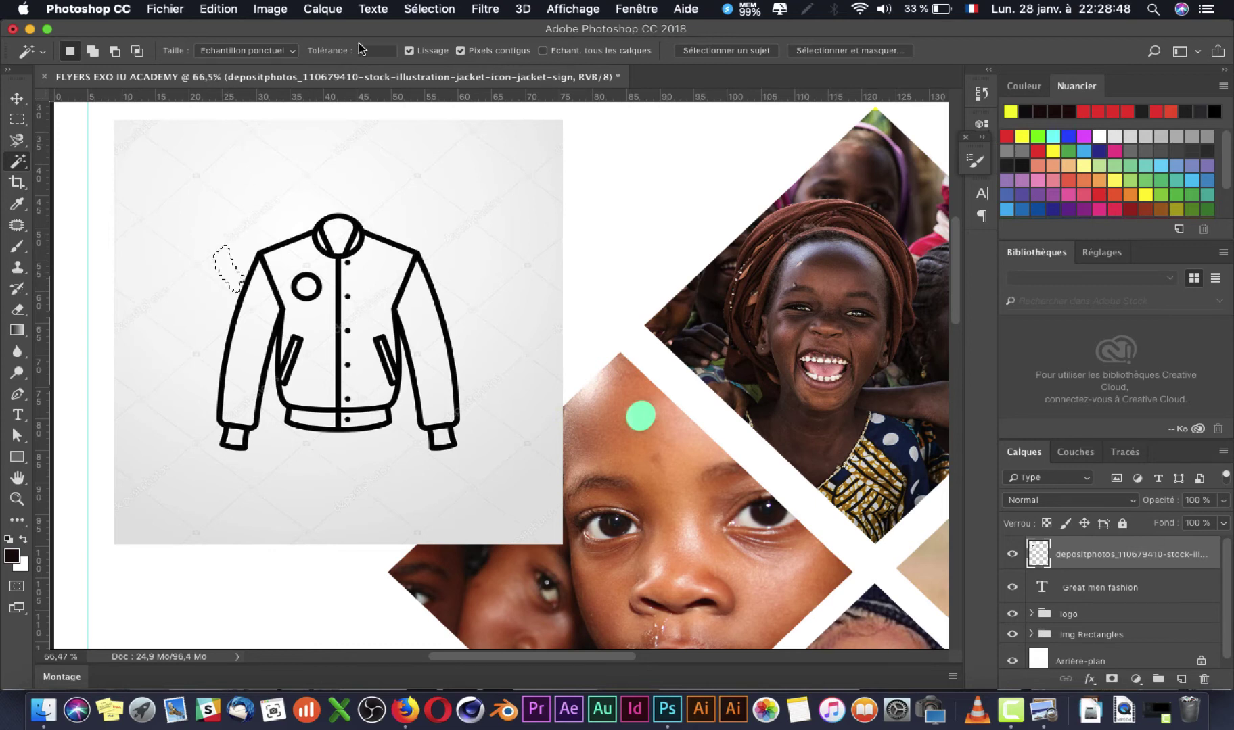
{"action": "left_click_drag", "start_coordinate": [387, 52], "coordinate": [390, 52]}
{"action": "left_click", "coordinate": [206, 256]}
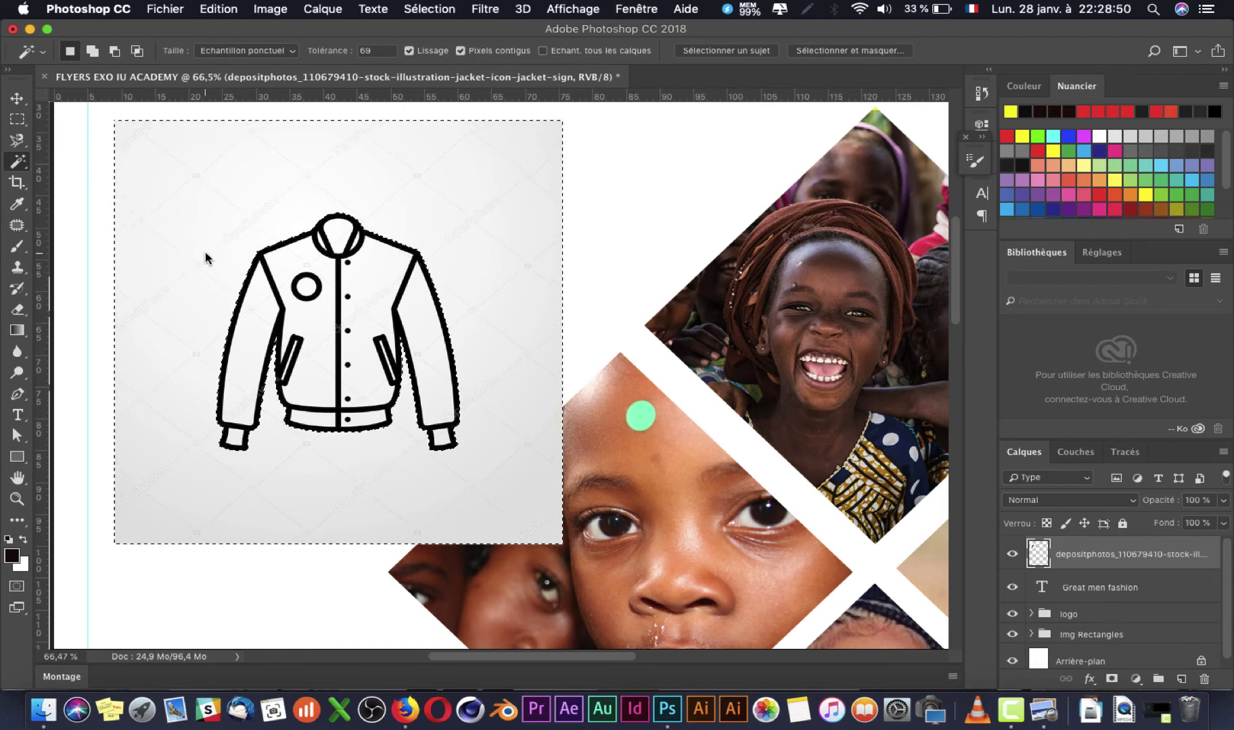
{"action": "key", "text": "BackSpace"}
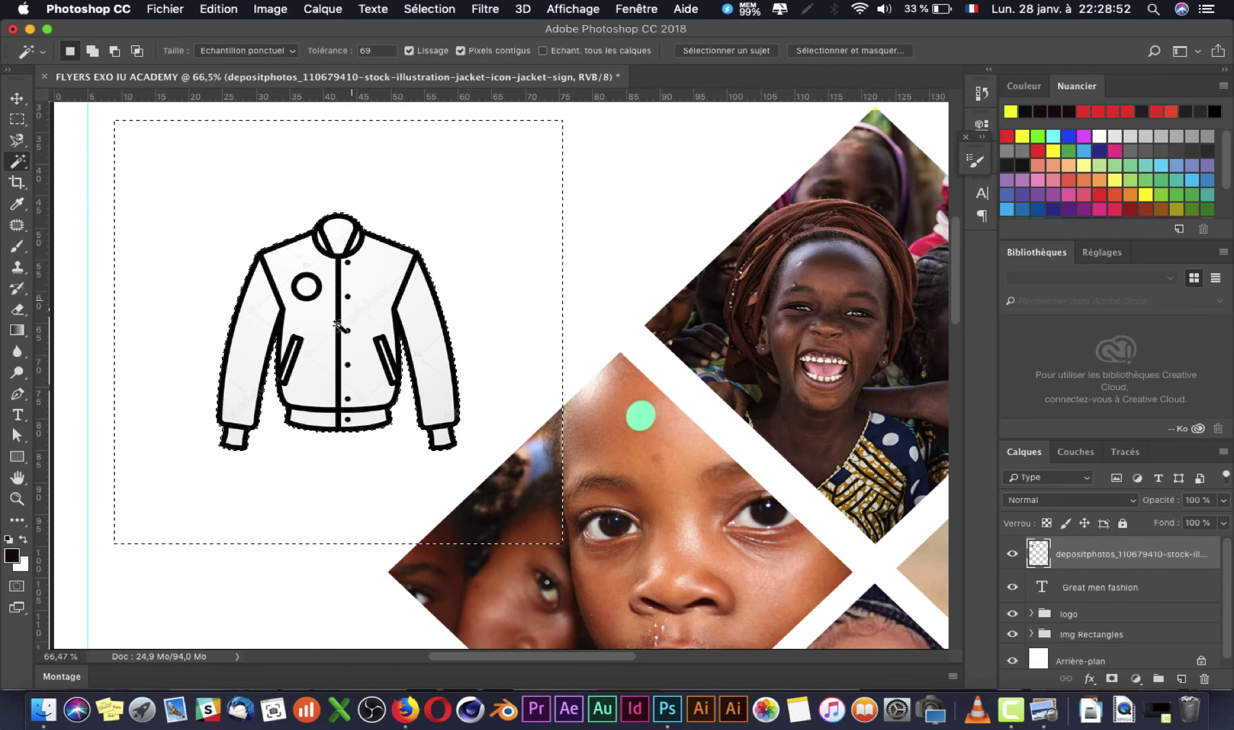
{"action": "key", "text": "super+d"}
Step: Select inside the jacket's left sleeve, zoom out, and start shrinking the jacket icon
{"action": "left_click", "coordinate": [249, 309]}
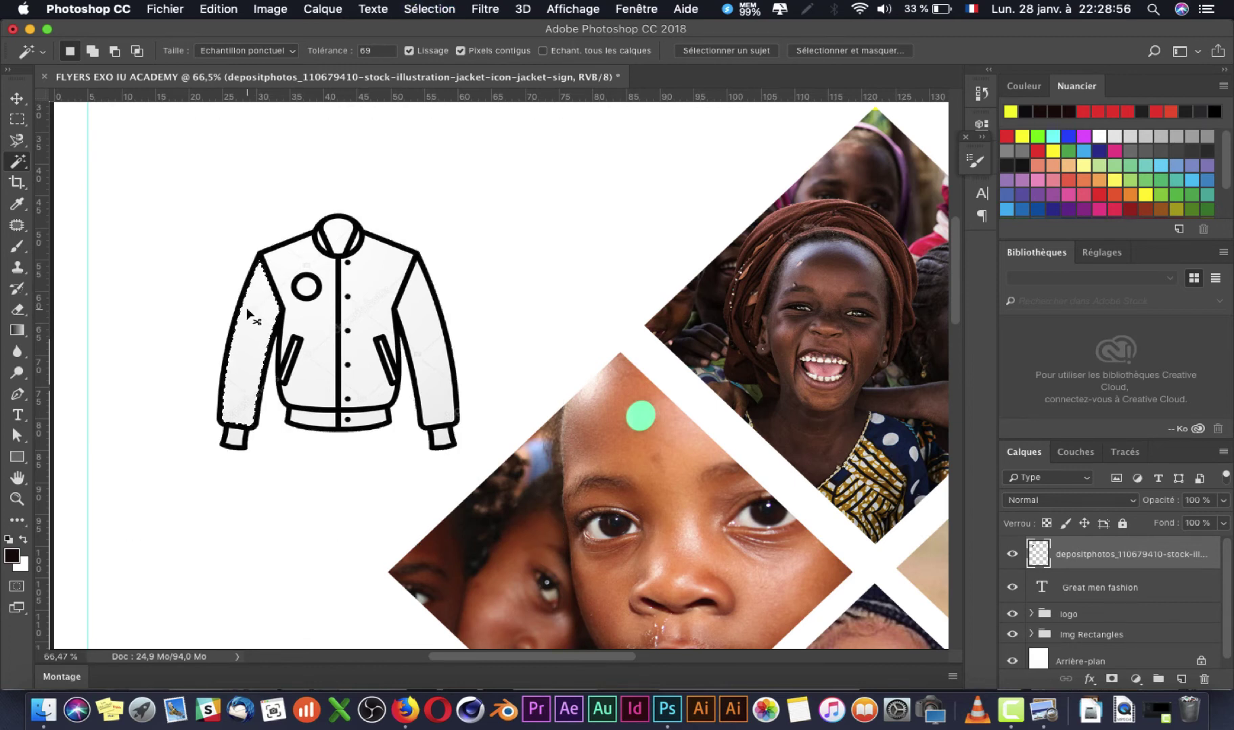
{"action": "key", "text": "super+minus"}
{"action": "key", "text": "super+minus"}
{"action": "key", "text": "super+minus"}
{"action": "key", "text": "super+minus"}
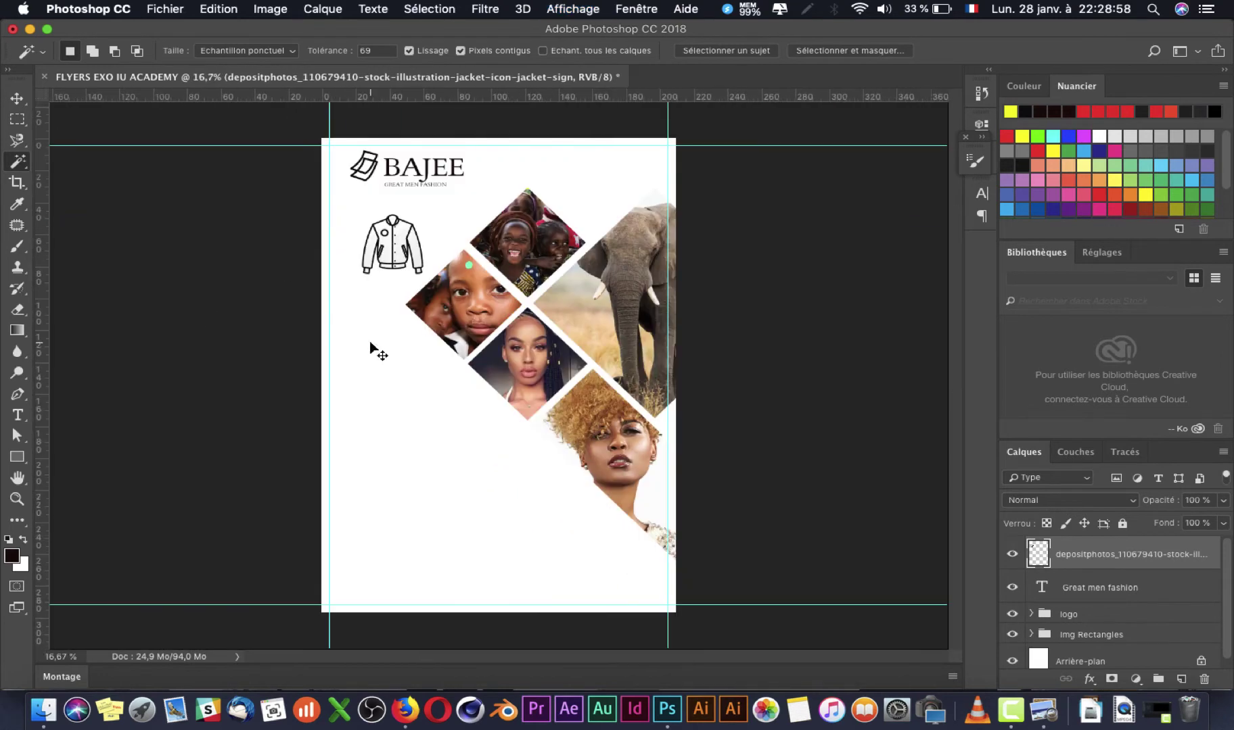
{"action": "key", "text": "super+t"}
{"action": "left_click_drag", "start_coordinate": [424, 276], "coordinate": [397, 235]}
Step: Cancel the resize, undo to restore the jacket icon, and move it toward the top-left
{"action": "key", "text": "Escape"}
{"action": "key", "text": "super+z"}
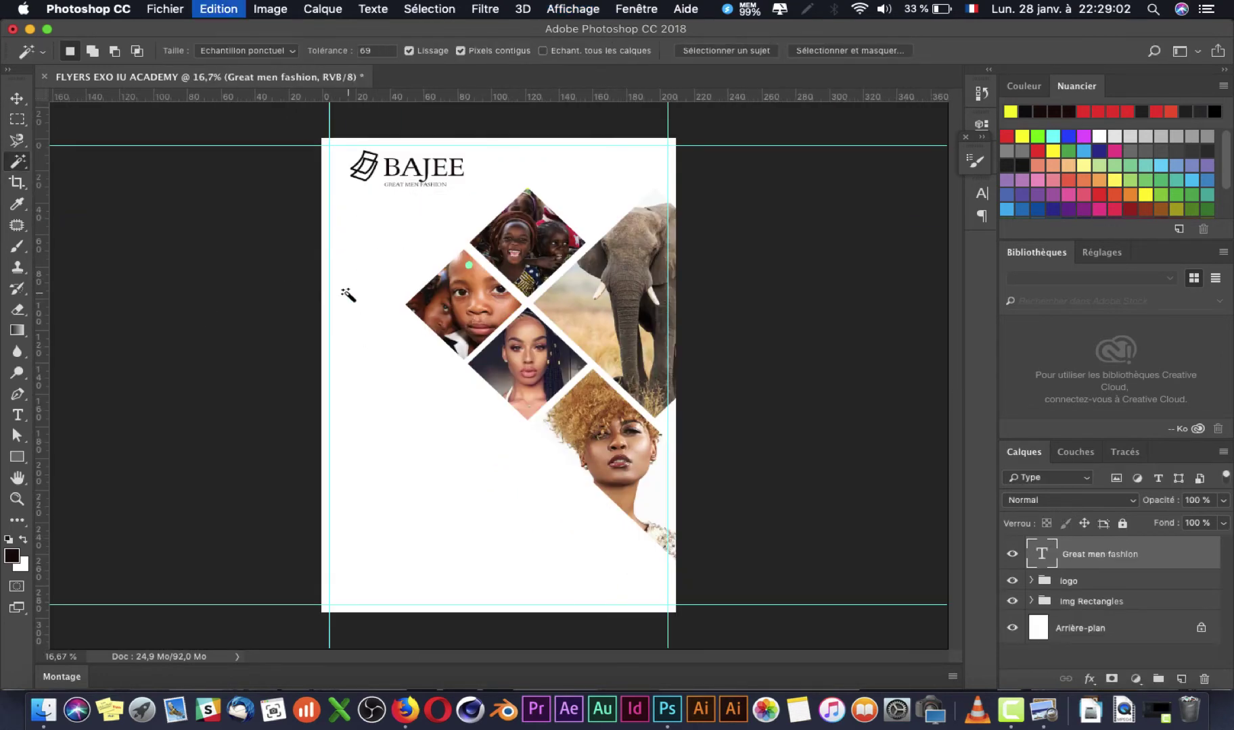
{"action": "key", "text": "super+Tab"}
{"action": "key", "text": "super+Tab"}
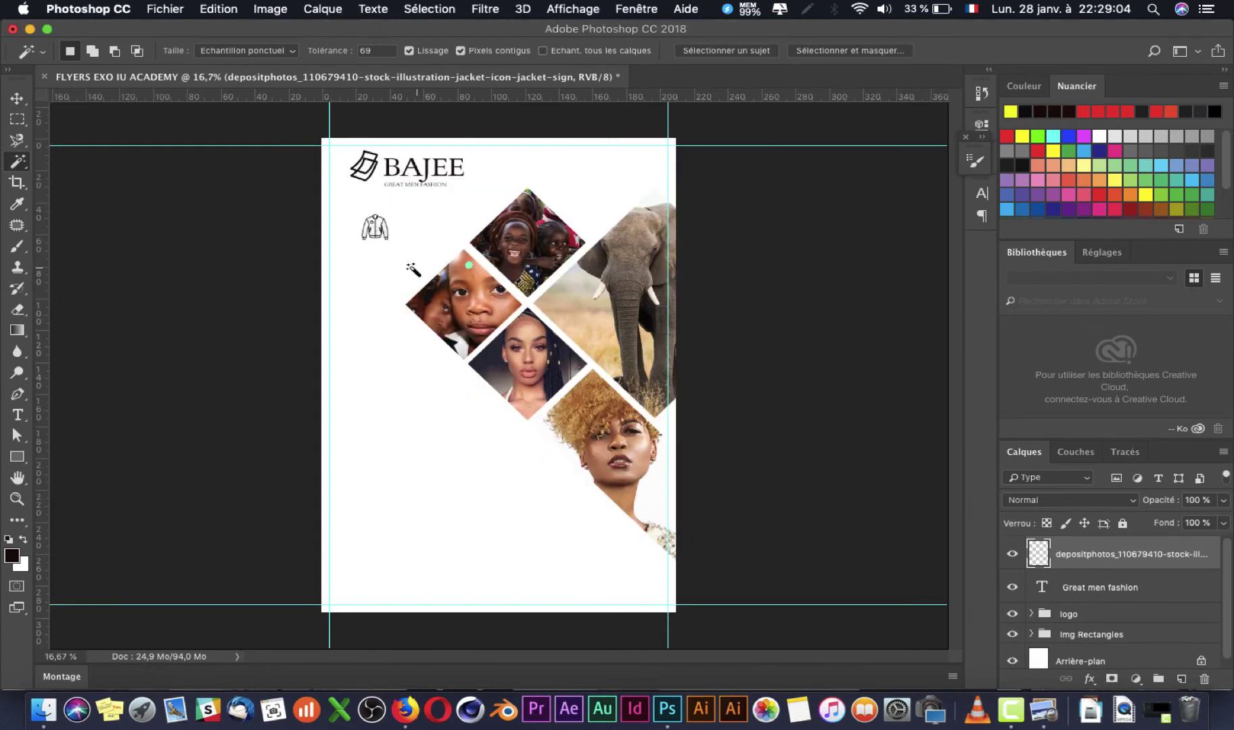
{"action": "key", "text": "v"}
{"action": "left_click_drag", "start_coordinate": [372, 240], "coordinate": [361, 226]}
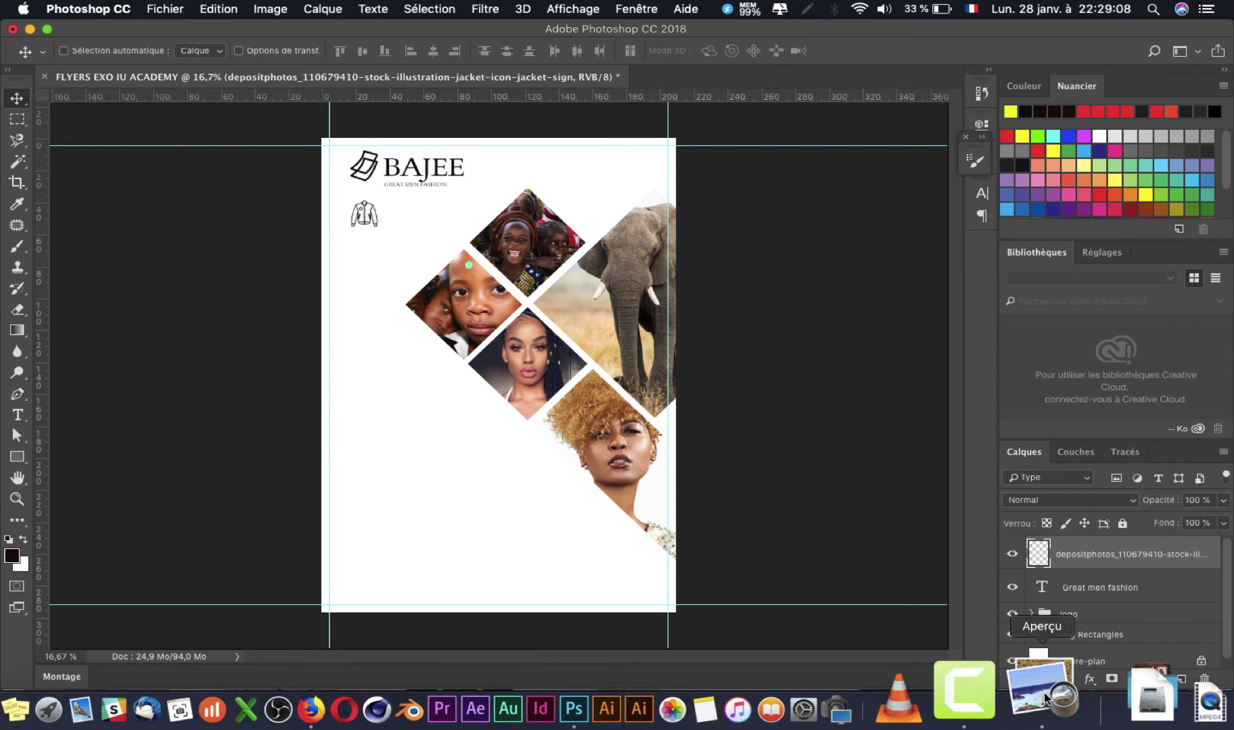
Step: Enlarge the jacket icon to about 124% and commit the new size
{"action": "left_click", "coordinate": [1043, 708]}
{"action": "left_click", "coordinate": [108, 339]}
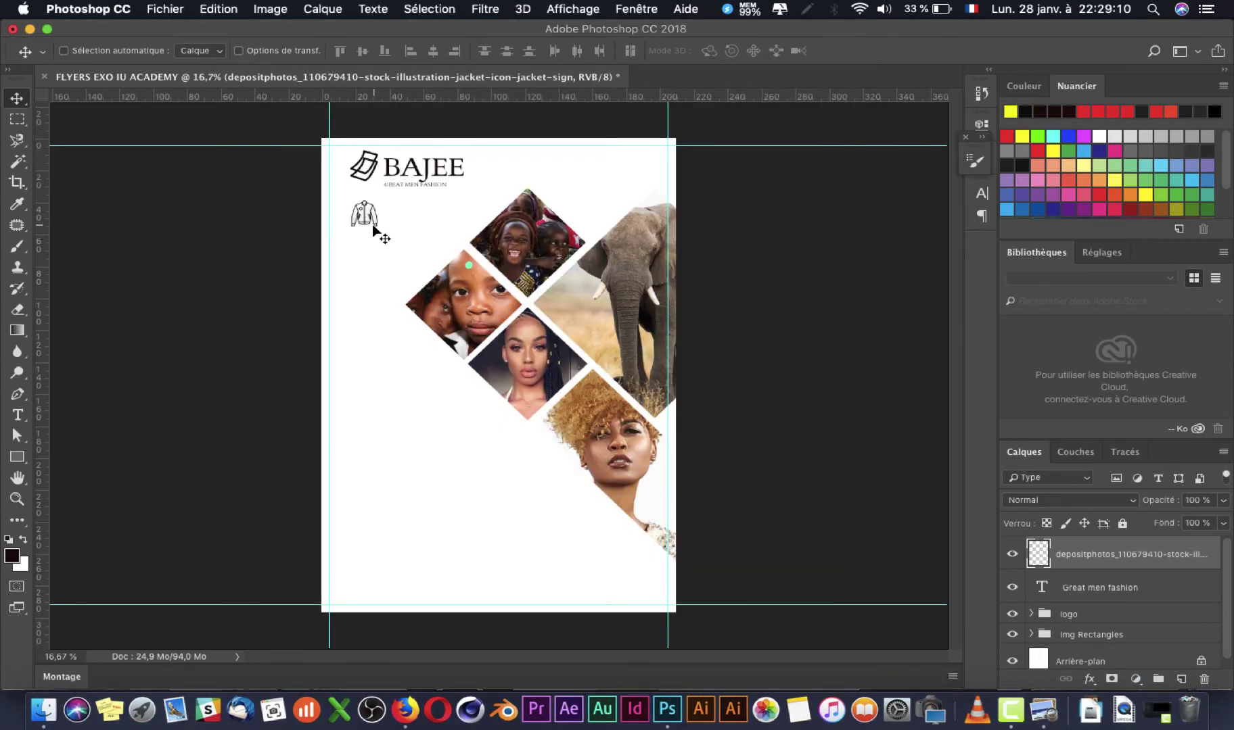
{"action": "key", "text": "super+t"}
{"action": "left_click_drag", "start_coordinate": [377, 229], "coordinate": [383, 238]}
{"action": "key", "text": "Return"}
{"action": "key", "text": "super+Tab"}
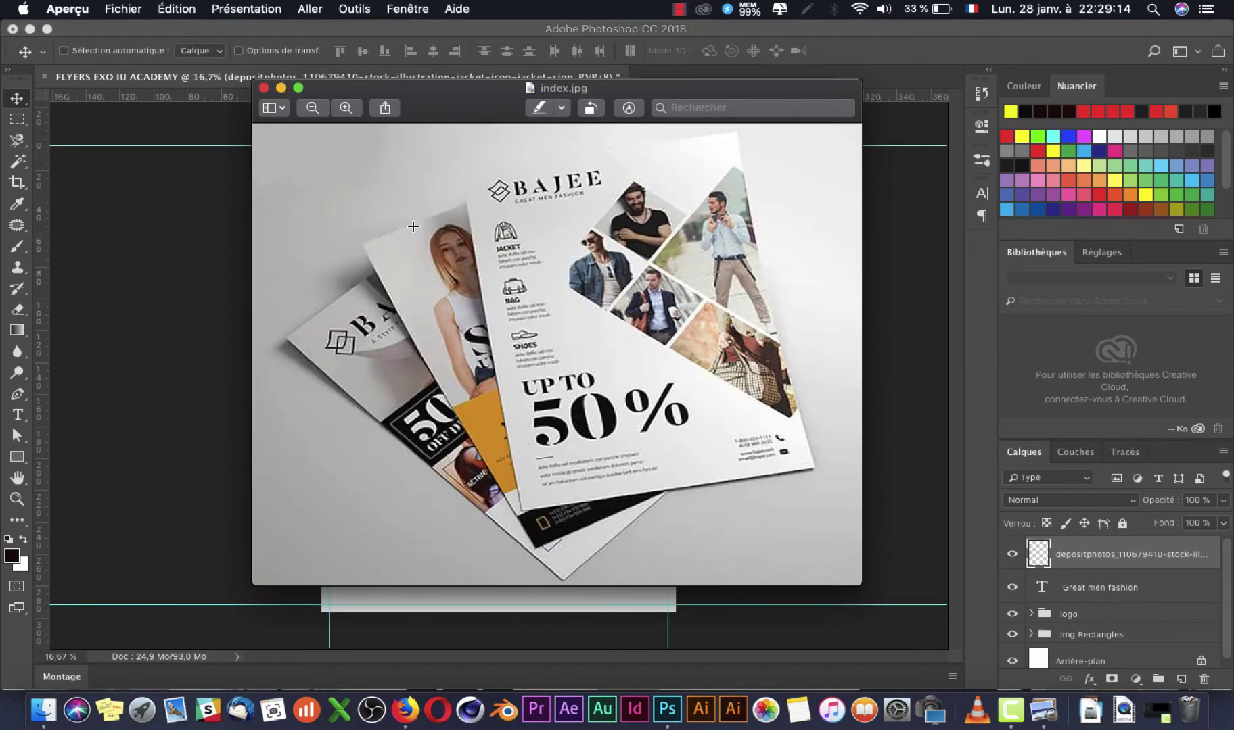
{"action": "key", "text": "super+Tab"}
Step: Align the jacket icon just under the BAJEE logo, checking against the reference layout
{"action": "scroll", "coordinate": [413, 230], "scroll_direction": "up", "scroll_amount": 3}
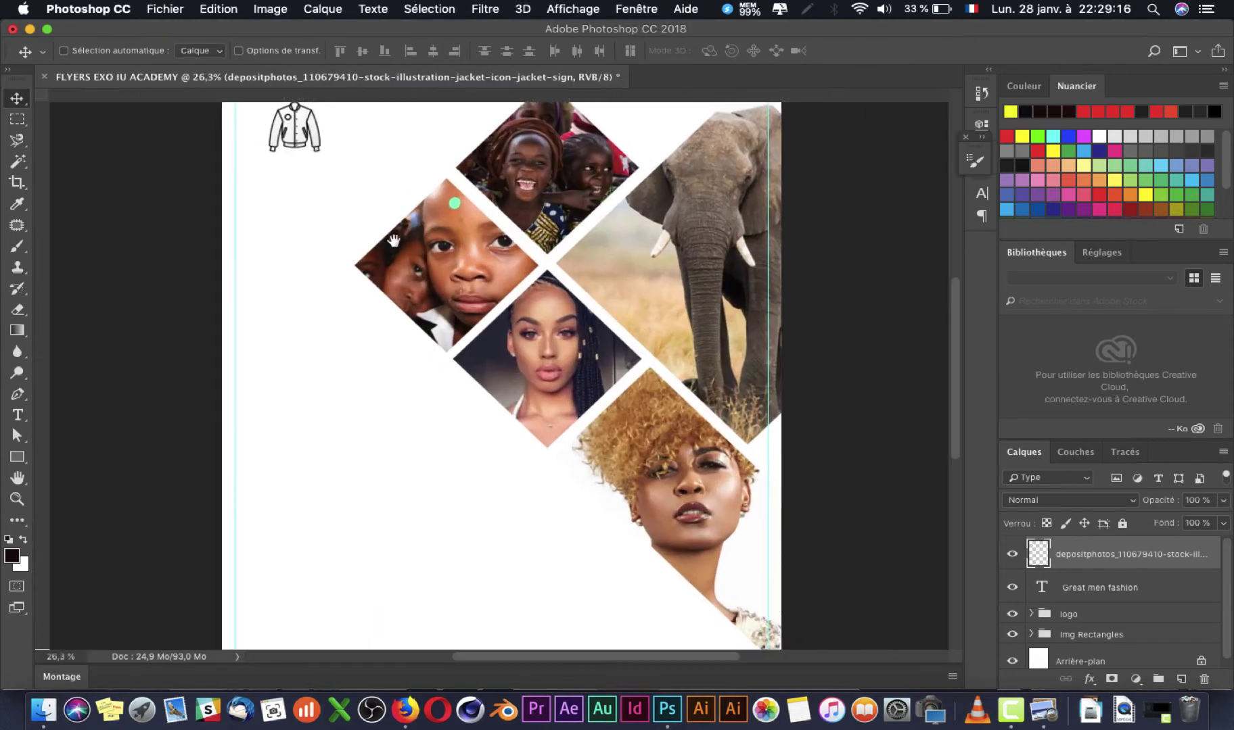
{"action": "left_click_drag", "start_coordinate": [341, 175], "coordinate": [334, 165]}
{"action": "key", "text": "t"}
{"action": "key", "text": "super+Tab"}
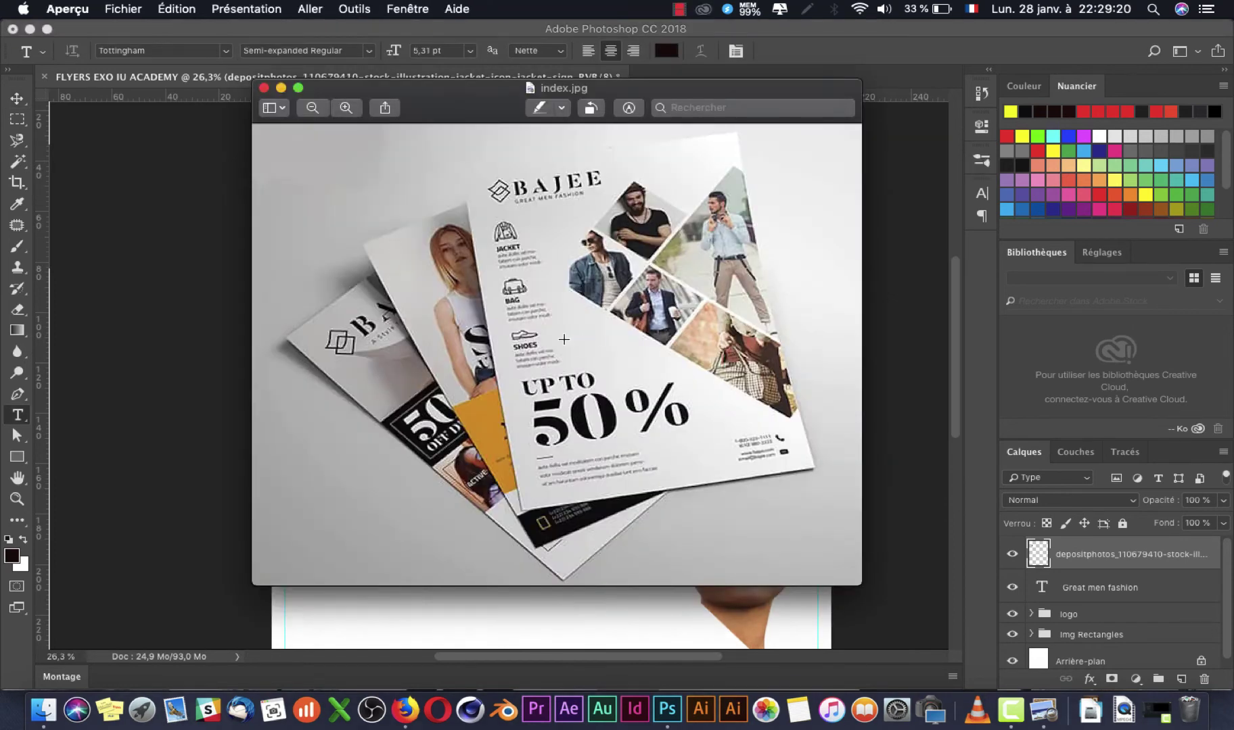
{"action": "key", "text": "super+Tab"}
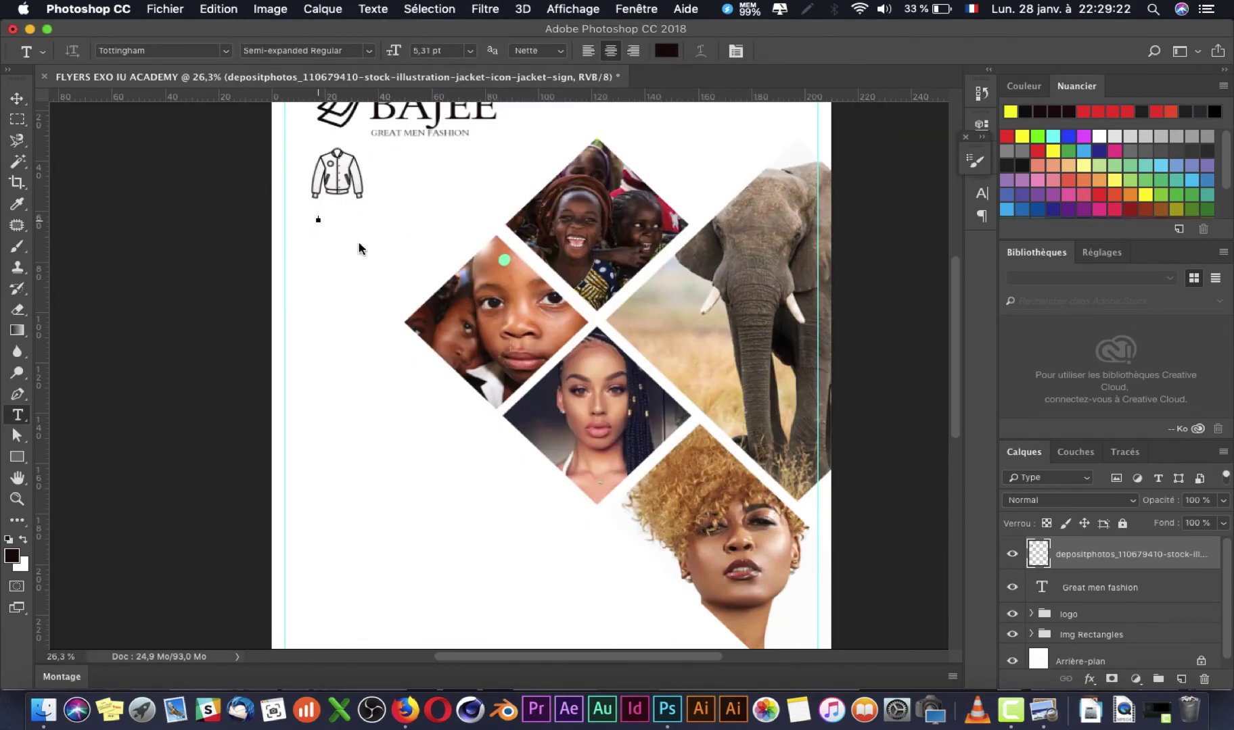
Step: Add a 'Jaquett' text label under the jacket icon and scale it up to about 356%
{"action": "left_click", "coordinate": [317, 220]}
{"action": "type", "text": "Jaquett"}
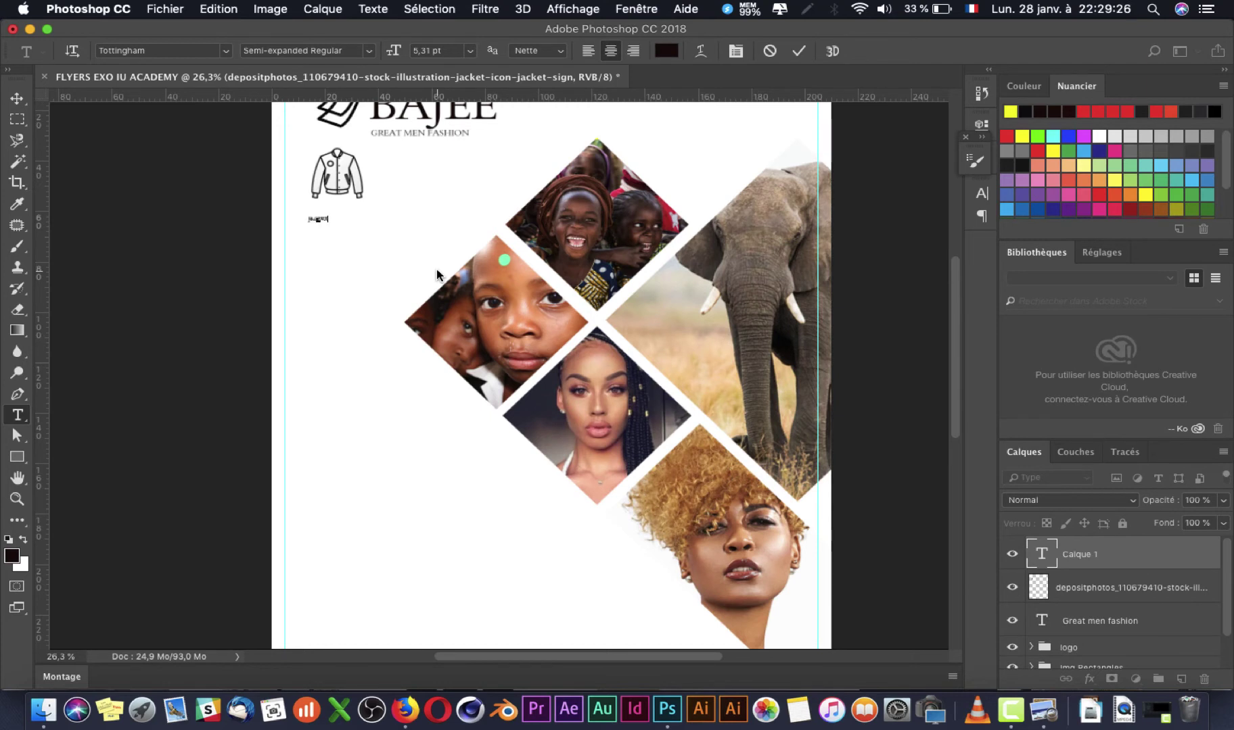
{"action": "key", "text": "super+Return"}
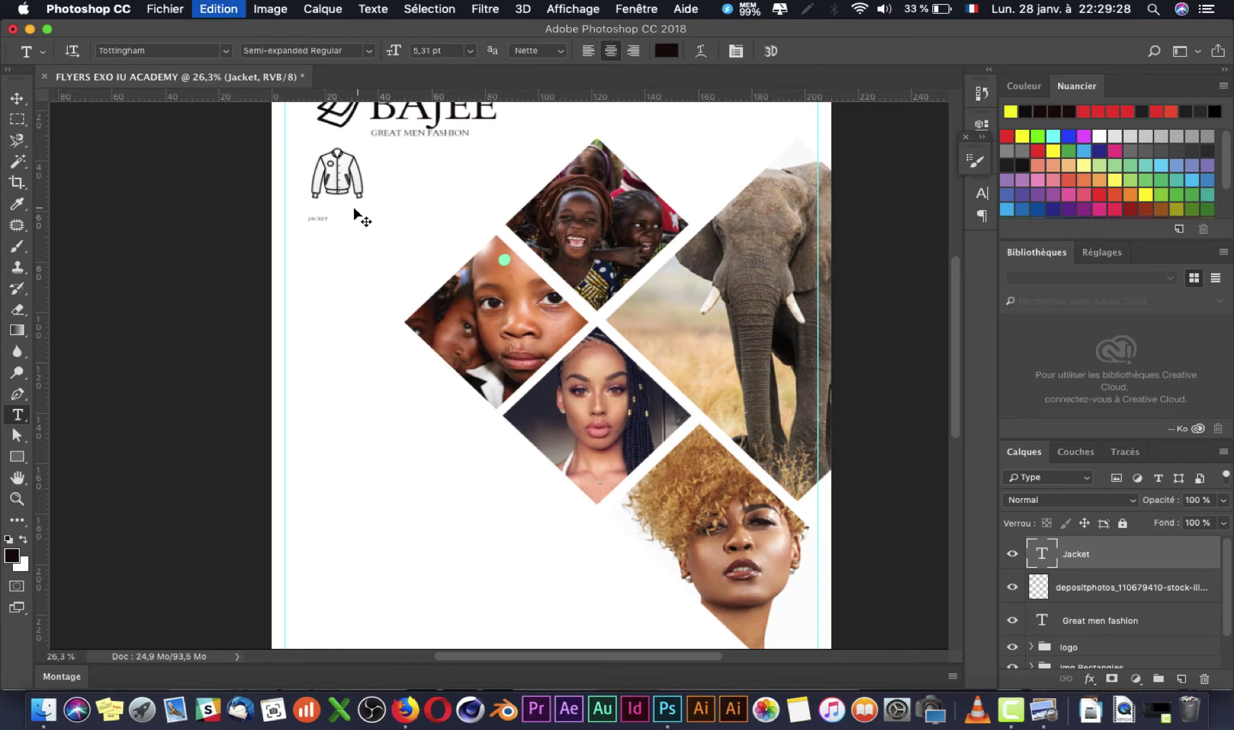
{"action": "key", "text": "super+t"}
{"action": "left_click_drag", "start_coordinate": [330, 215], "coordinate": [376, 187]}
{"action": "key", "text": "Return"}
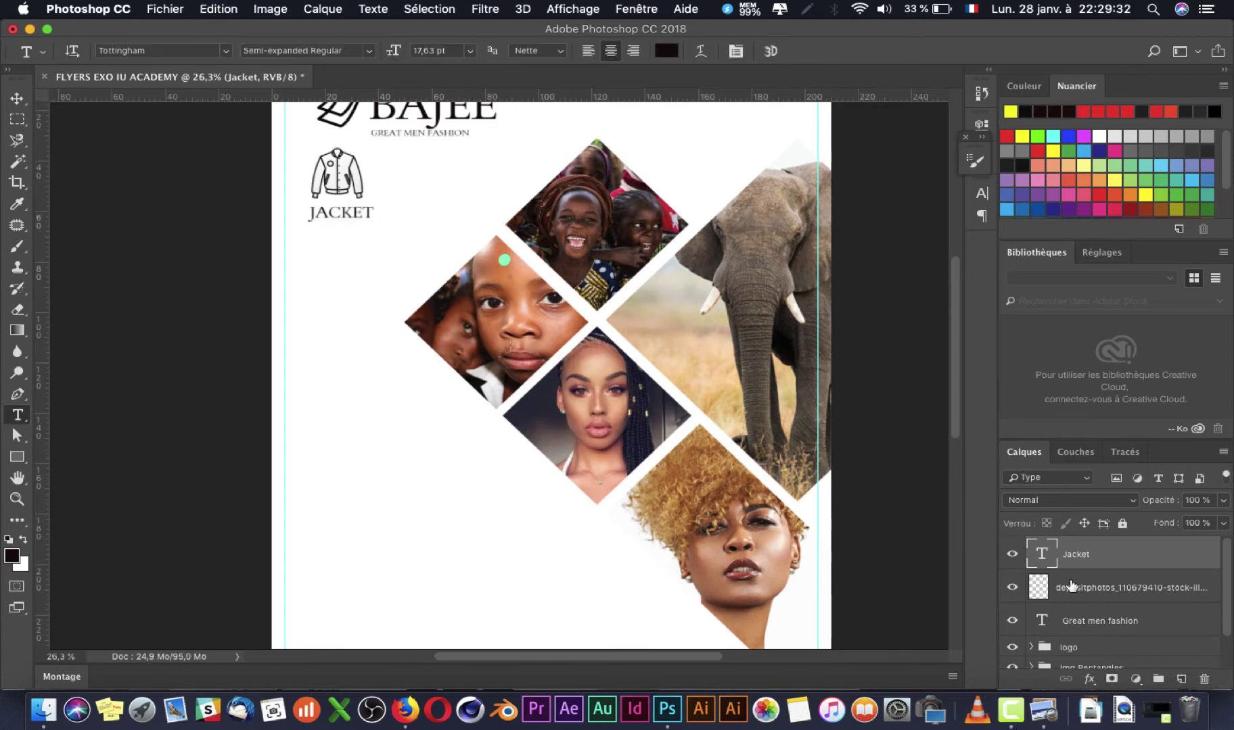
Step: Rename the jacket icon's layer to 'Icone Jacket'
{"action": "left_click", "coordinate": [1013, 587]}
{"action": "left_click", "coordinate": [1013, 587]}
{"action": "double_click", "coordinate": [1100, 590]}
{"action": "key", "text": "BackSpace"}
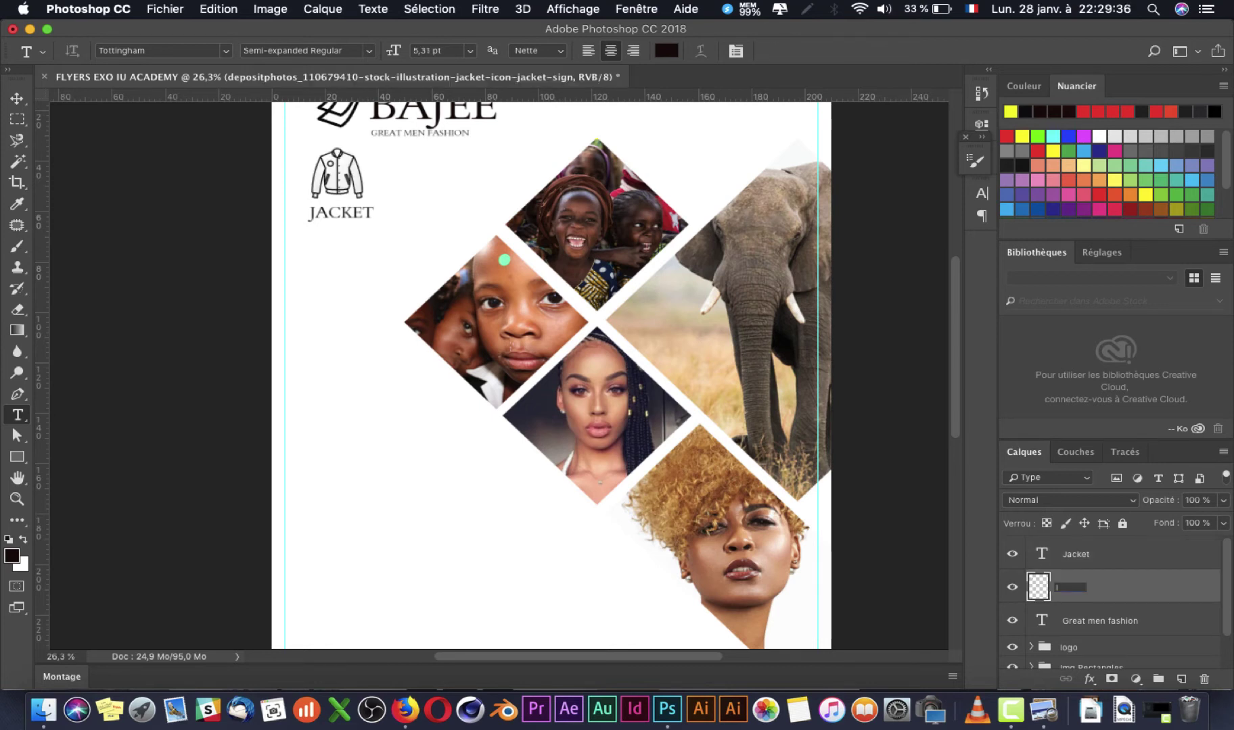
{"action": "type", "text": "Icone Jacket"}
{"action": "key", "text": "Return"}
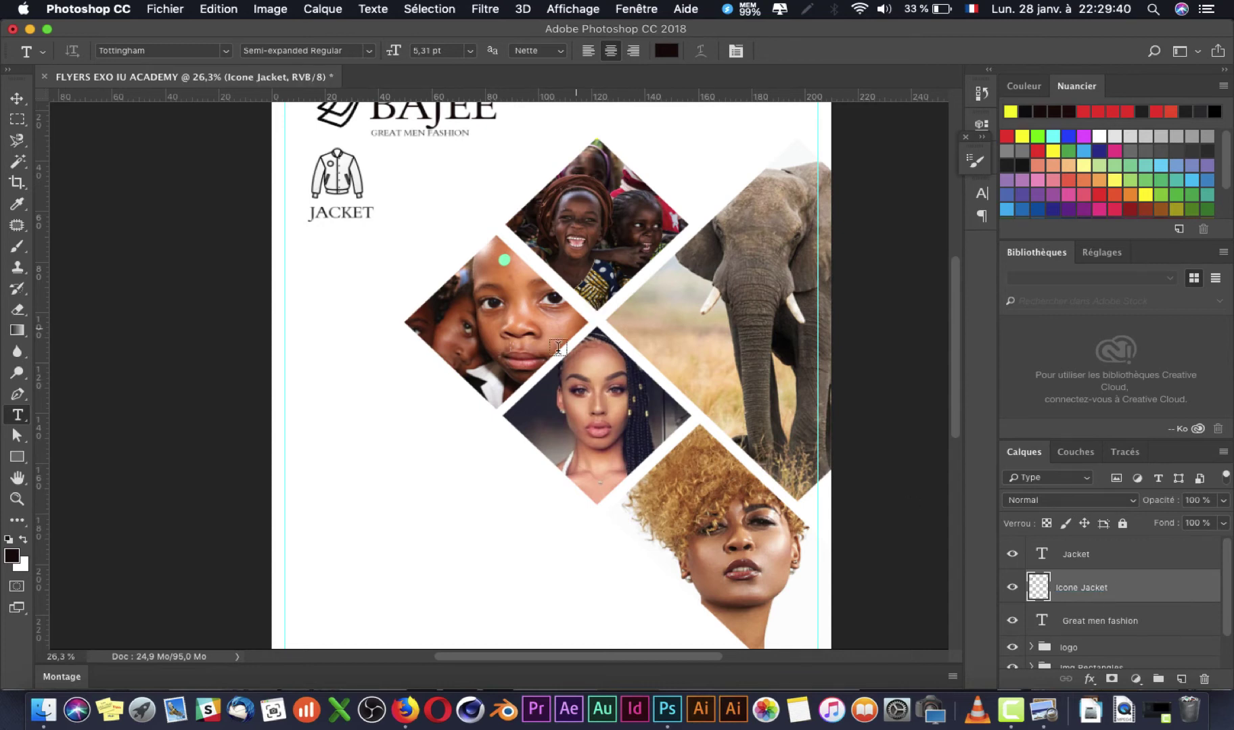
Step: Compare against the reference flyer and select the JACKET text for editing
{"action": "key", "text": "super+Tab"}
{"action": "key", "text": "super+Tab"}
{"action": "double_click", "coordinate": [340, 216]}
{"action": "key", "text": "super+Tab"}
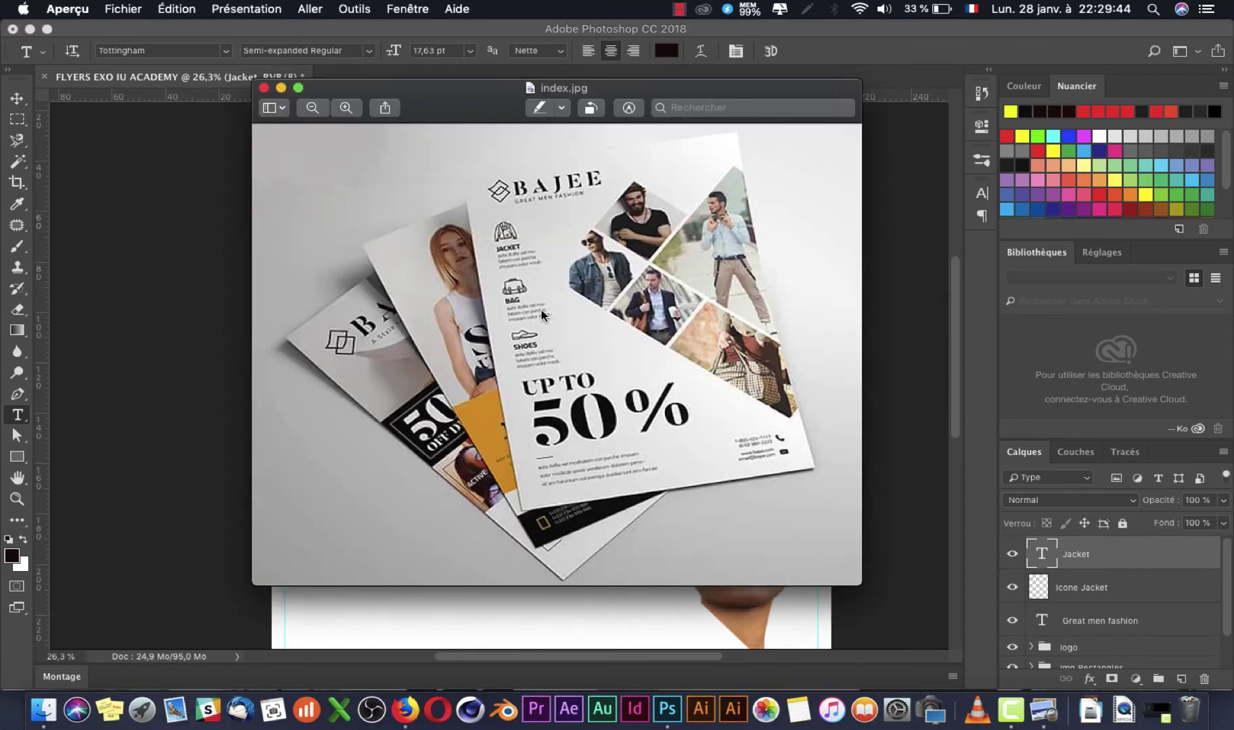
{"action": "scroll", "coordinate": [541, 310], "scroll_direction": "up", "scroll_amount": 5}
Step: Preview font families on the JACKET label, including Akita, settling on Marion
{"action": "scroll", "coordinate": [541, 311], "scroll_direction": "down", "scroll_amount": 5}
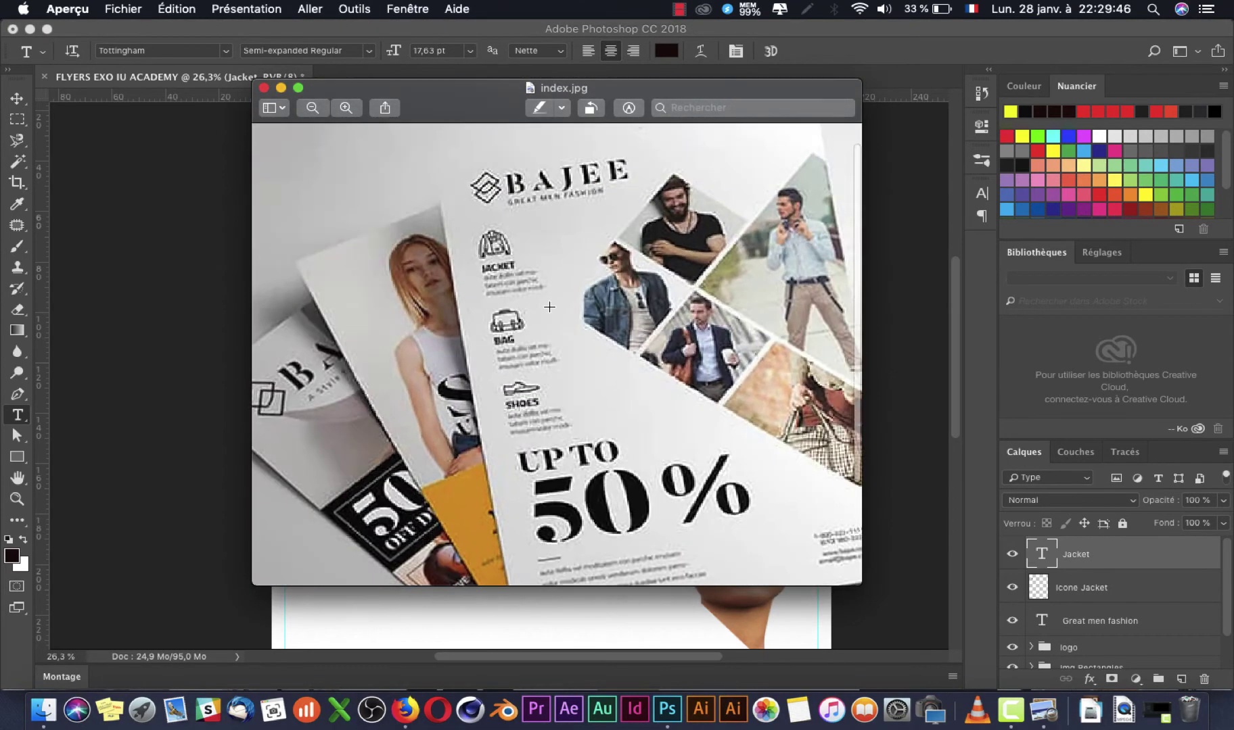
{"action": "key", "text": "super+Tab"}
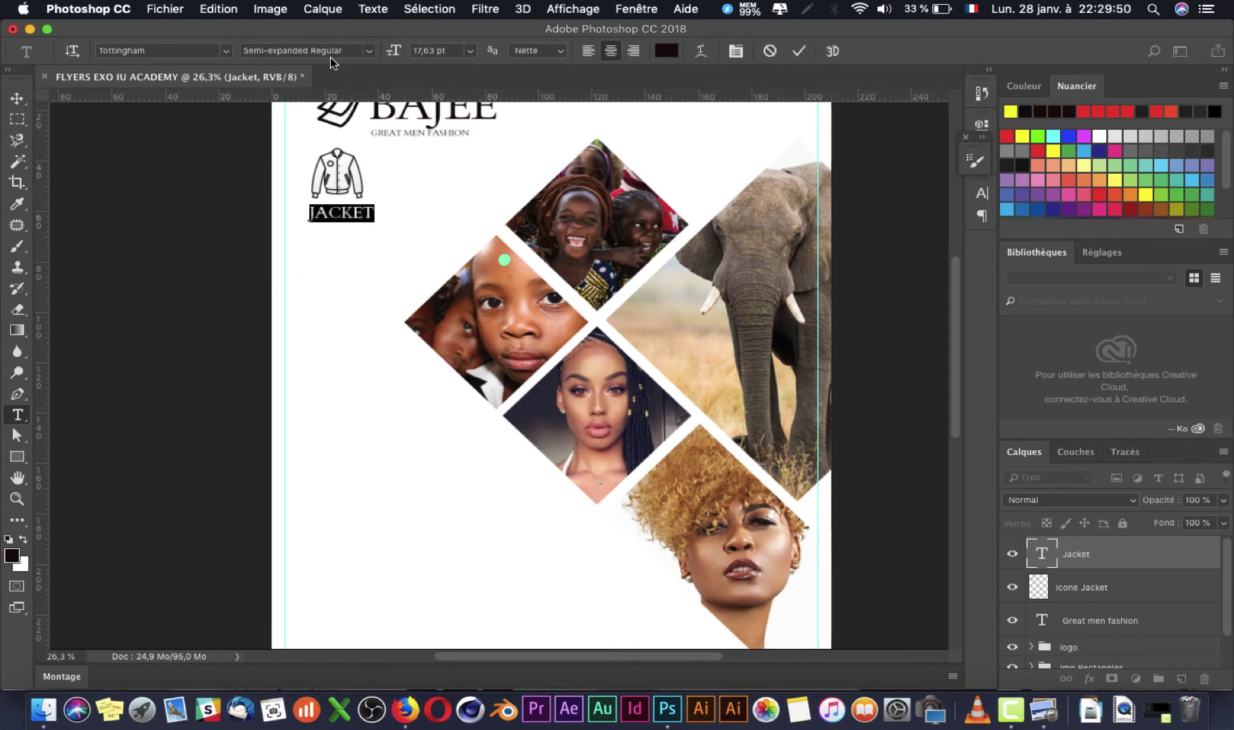
{"action": "left_click", "coordinate": [227, 51]}
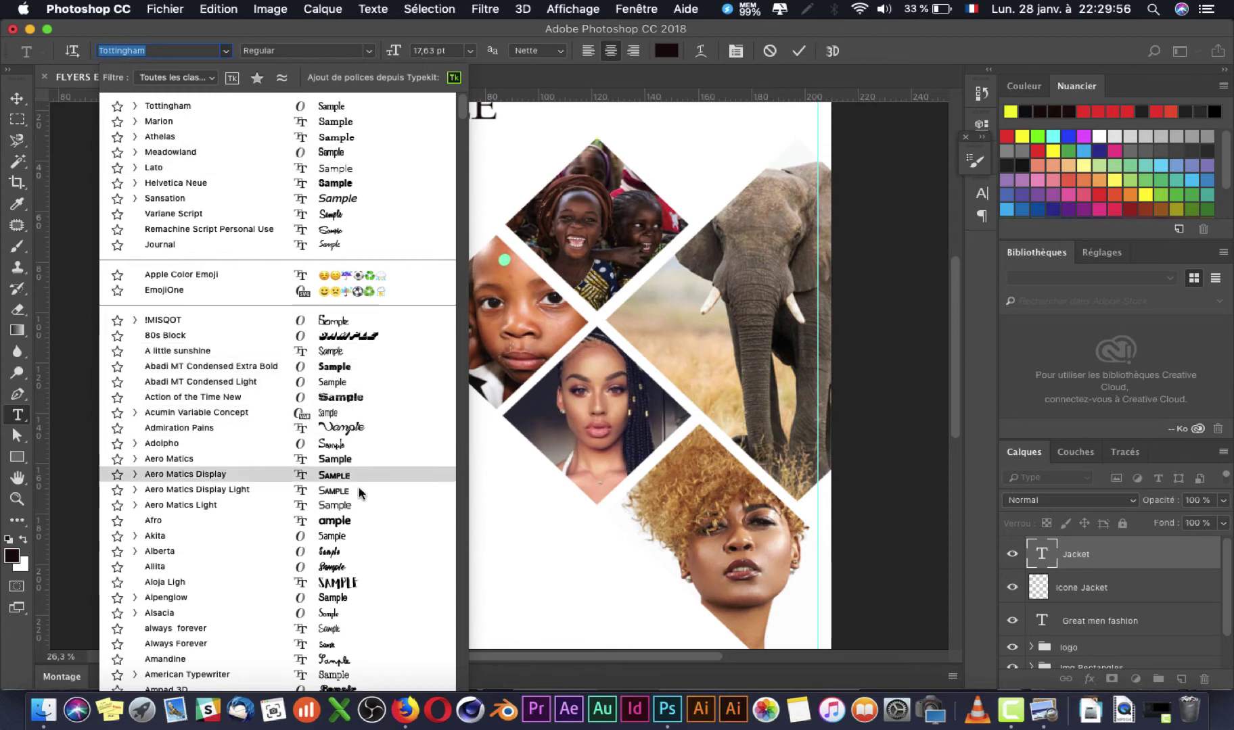
{"action": "left_click", "coordinate": [358, 538]}
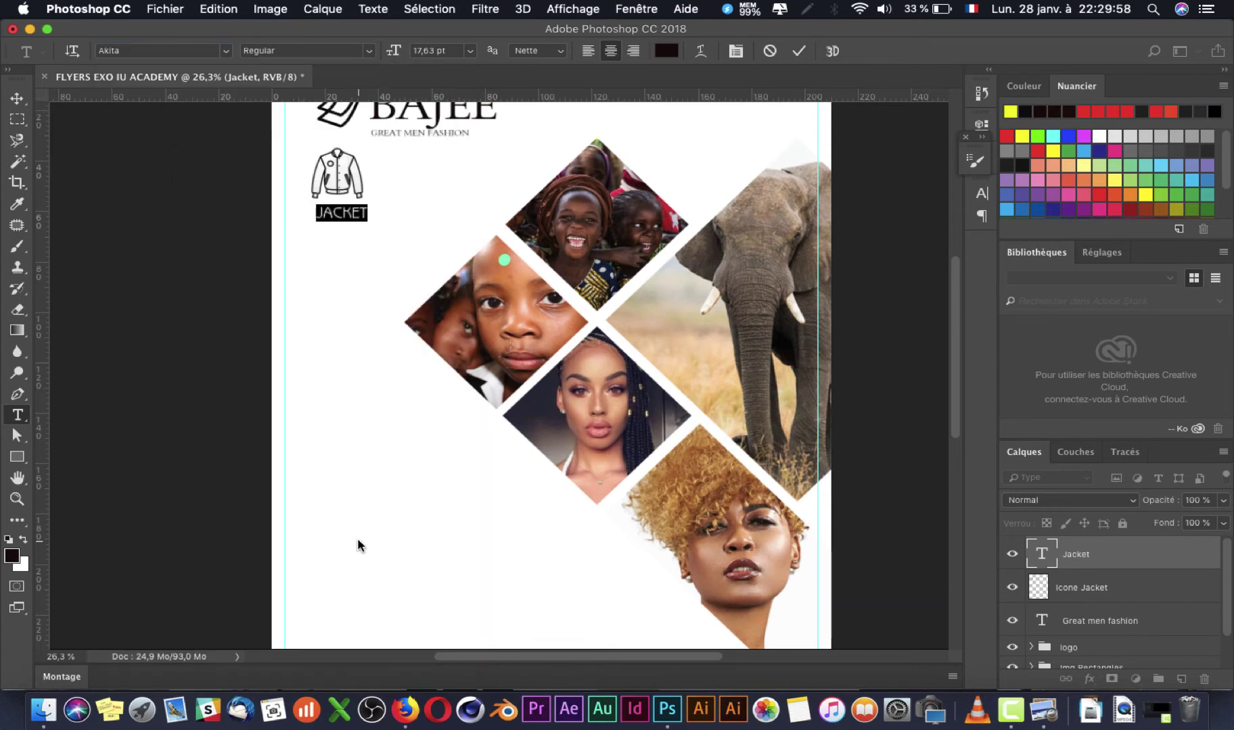
{"action": "left_click", "coordinate": [195, 51]}
{"action": "key", "text": "Down"}
{"action": "key", "text": "Down"}
{"action": "key", "text": "Down"}
{"action": "key", "text": "Down"}
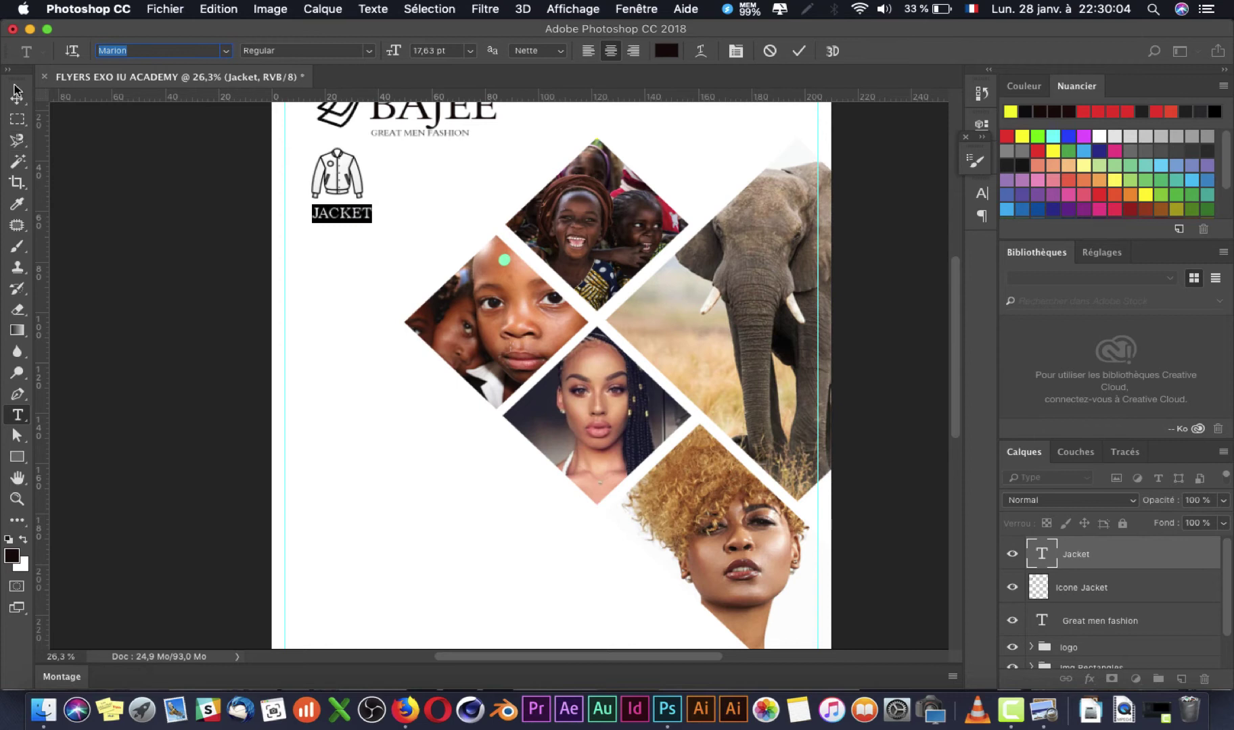
{"action": "left_click", "coordinate": [17, 98]}
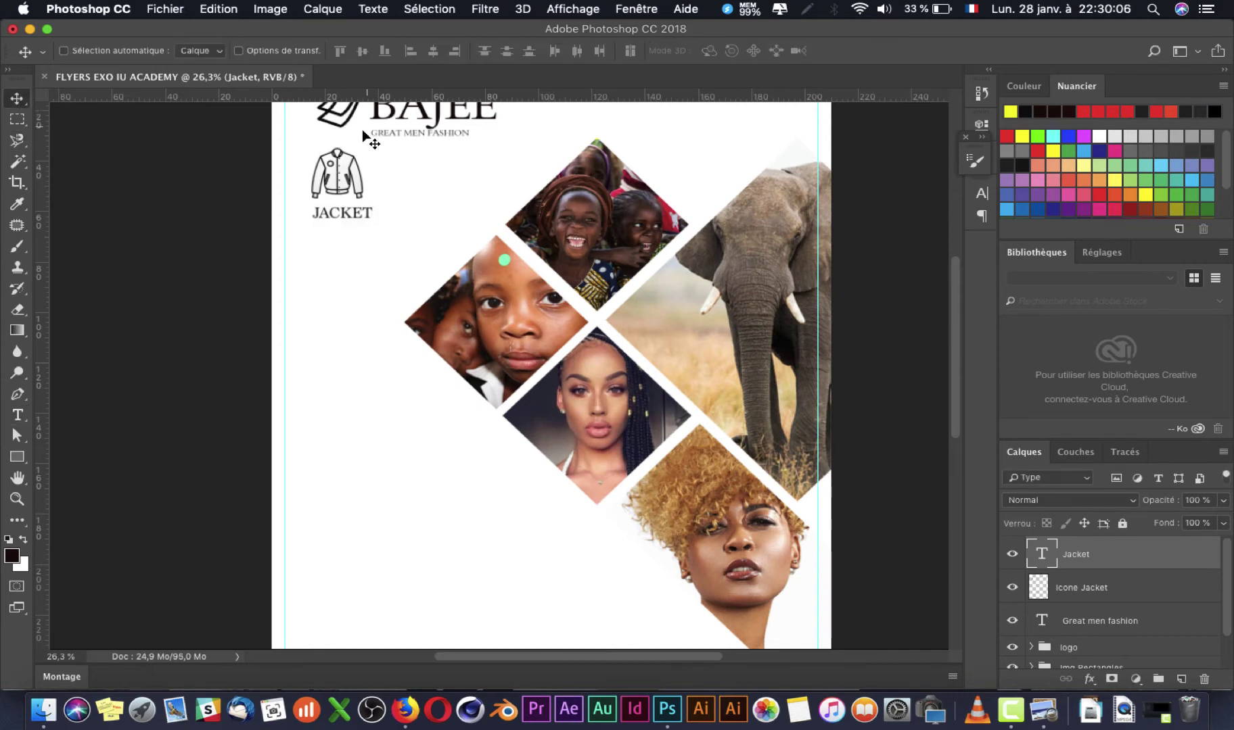
Step: Give the JACKET label a Bold font style, then bring up the browser's jacket image results
{"action": "key", "text": "t"}
{"action": "left_click", "coordinate": [370, 50]}
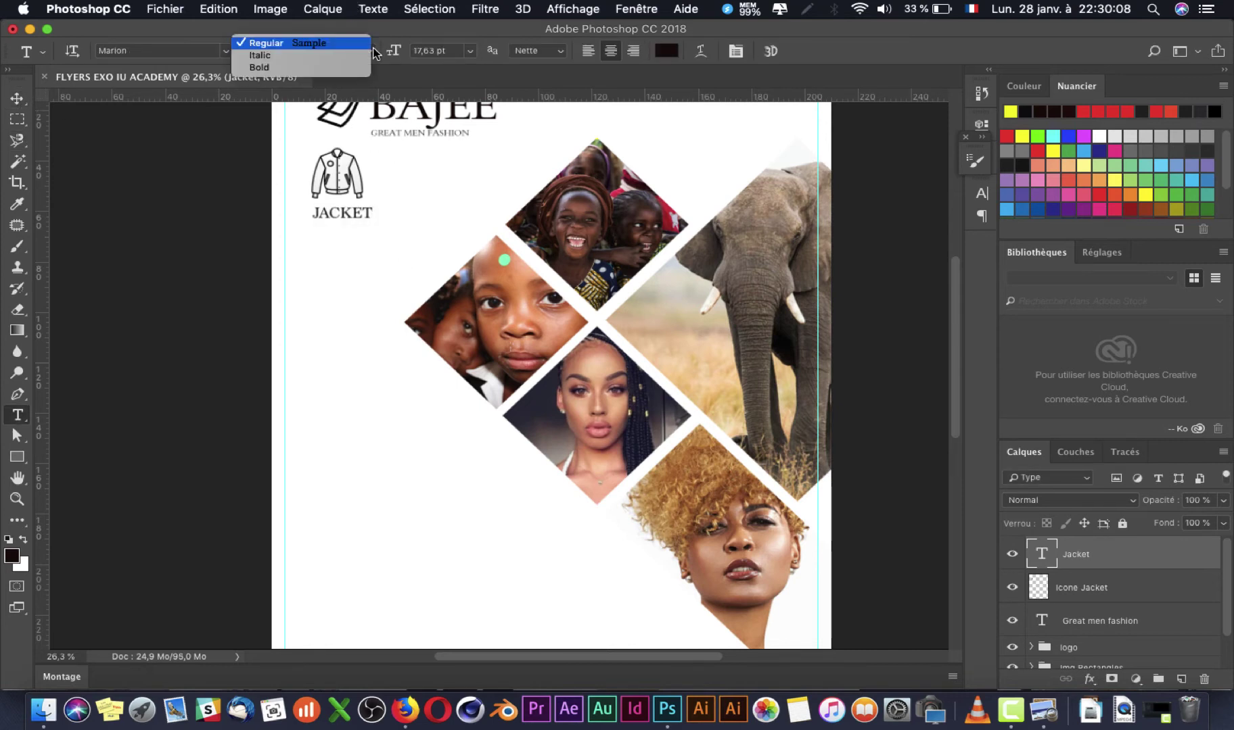
{"action": "left_click", "coordinate": [354, 71]}
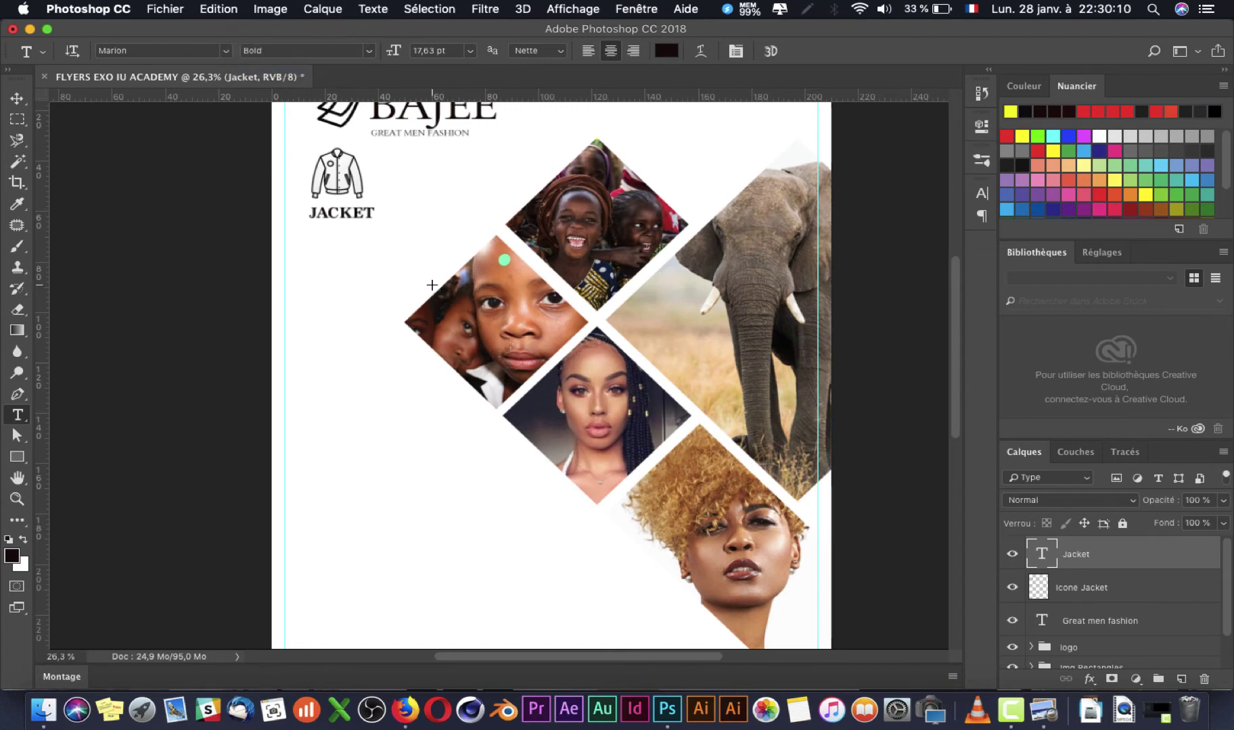
{"action": "key", "text": "super+Tab"}
{"action": "key", "text": "super+Tab"}
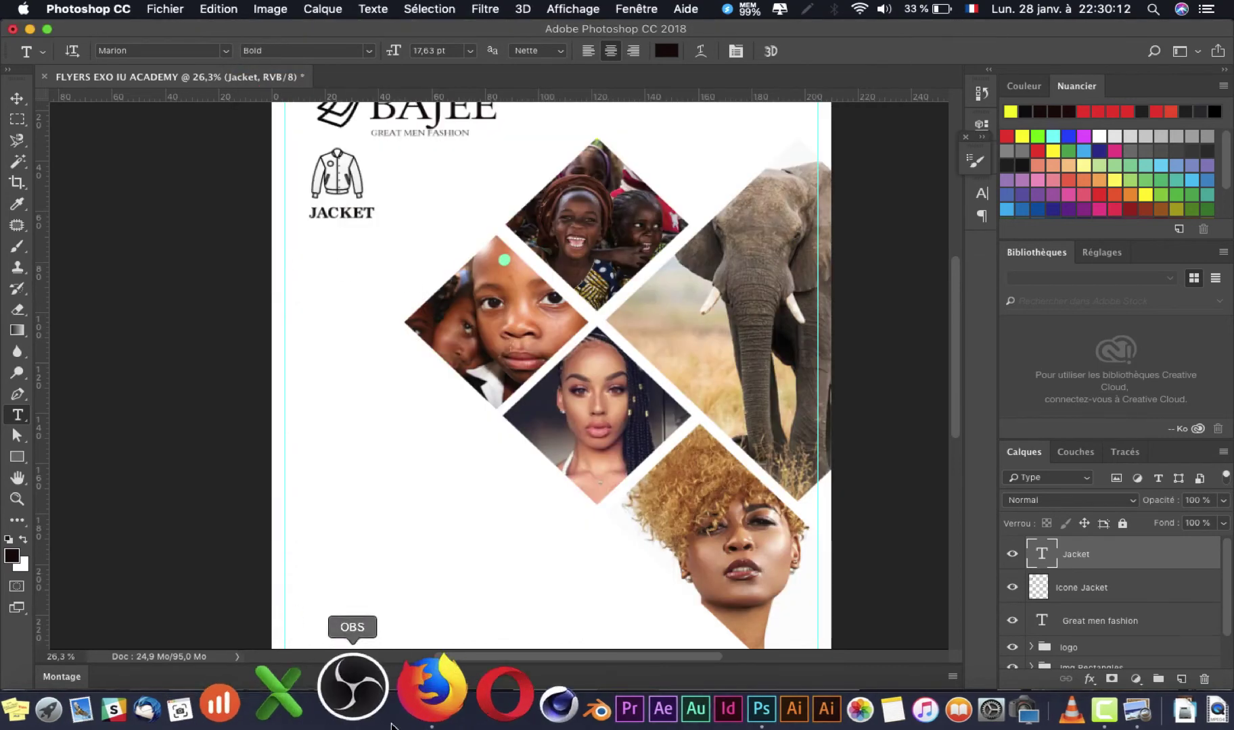
{"action": "left_click", "coordinate": [405, 709]}
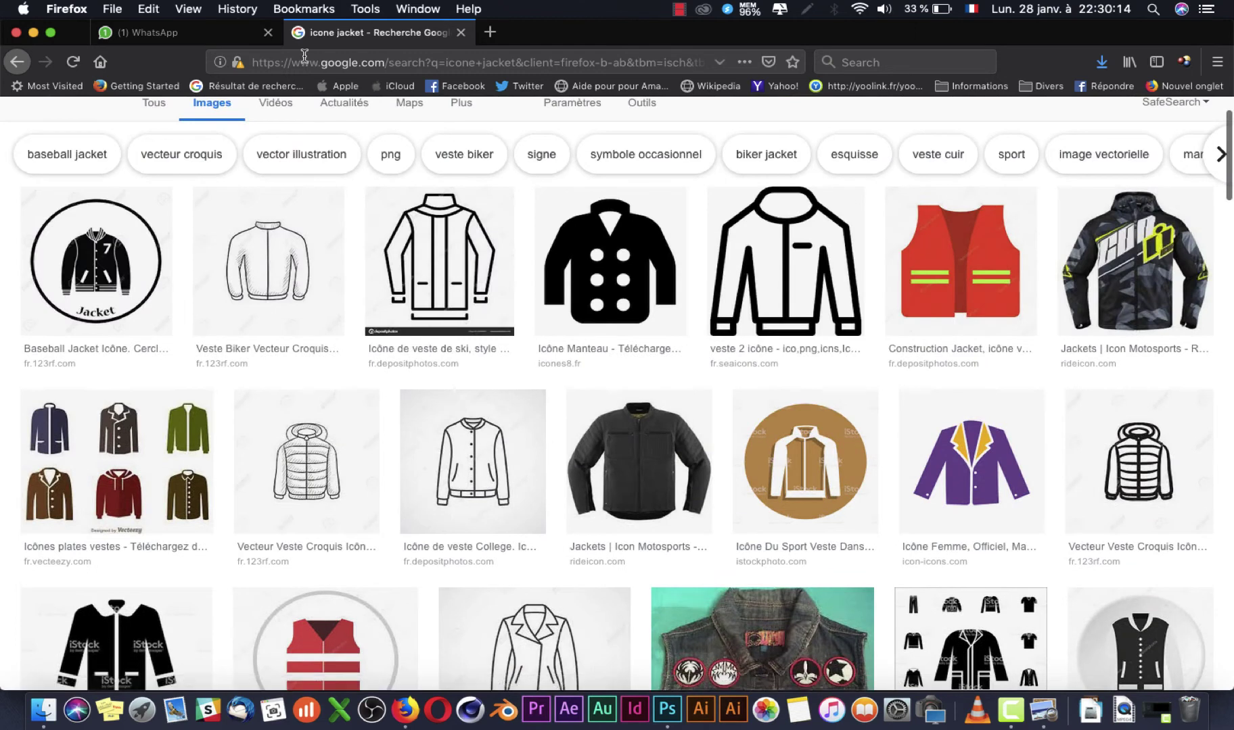
Step: Search 'faux texe', generate one lorem ipsum paragraph on faux-texte.com, and copy its opening lines
{"action": "left_click", "coordinate": [305, 57]}
{"action": "type", "text": "faux tex"}
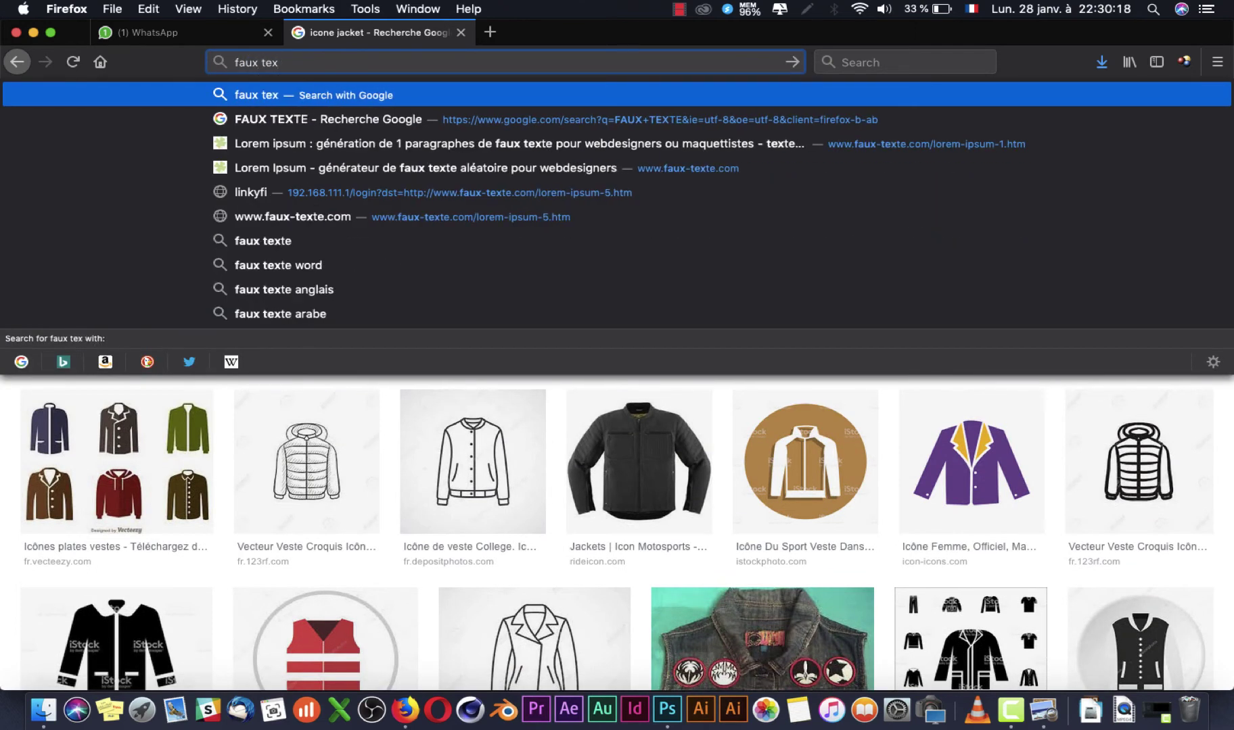
{"action": "type", "text": "e"}
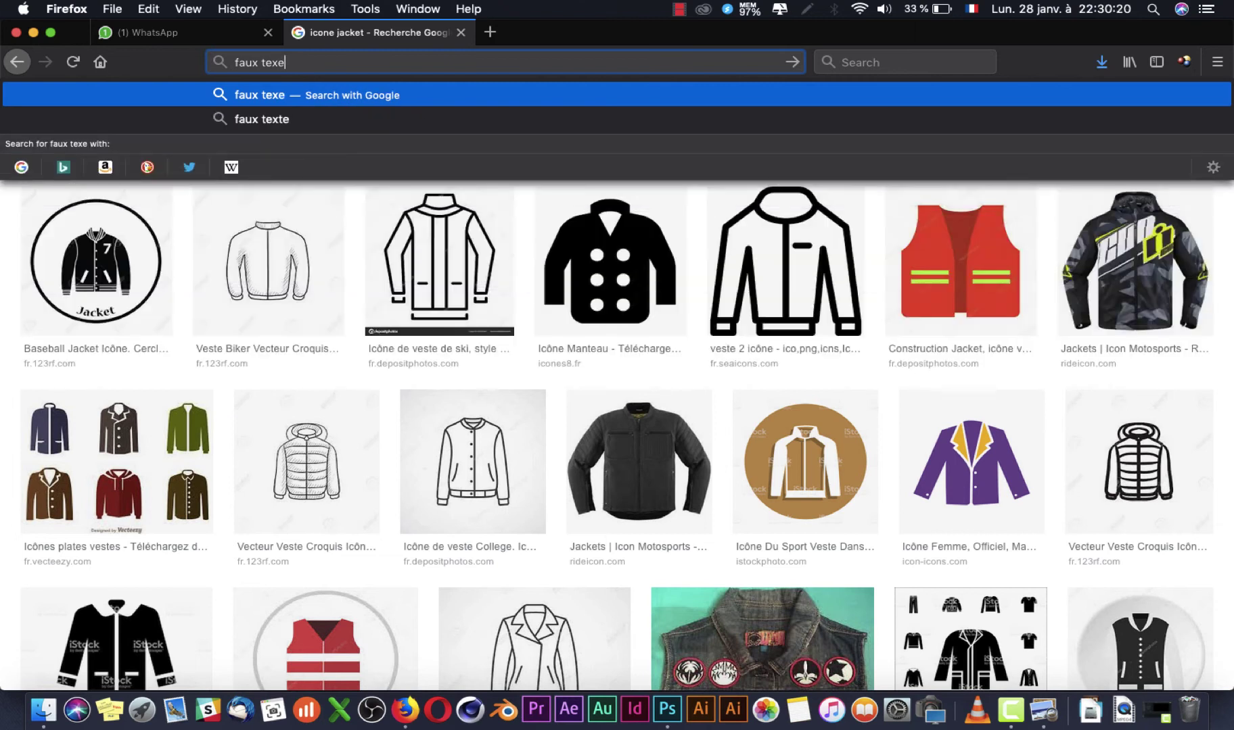
{"action": "key", "text": "Return"}
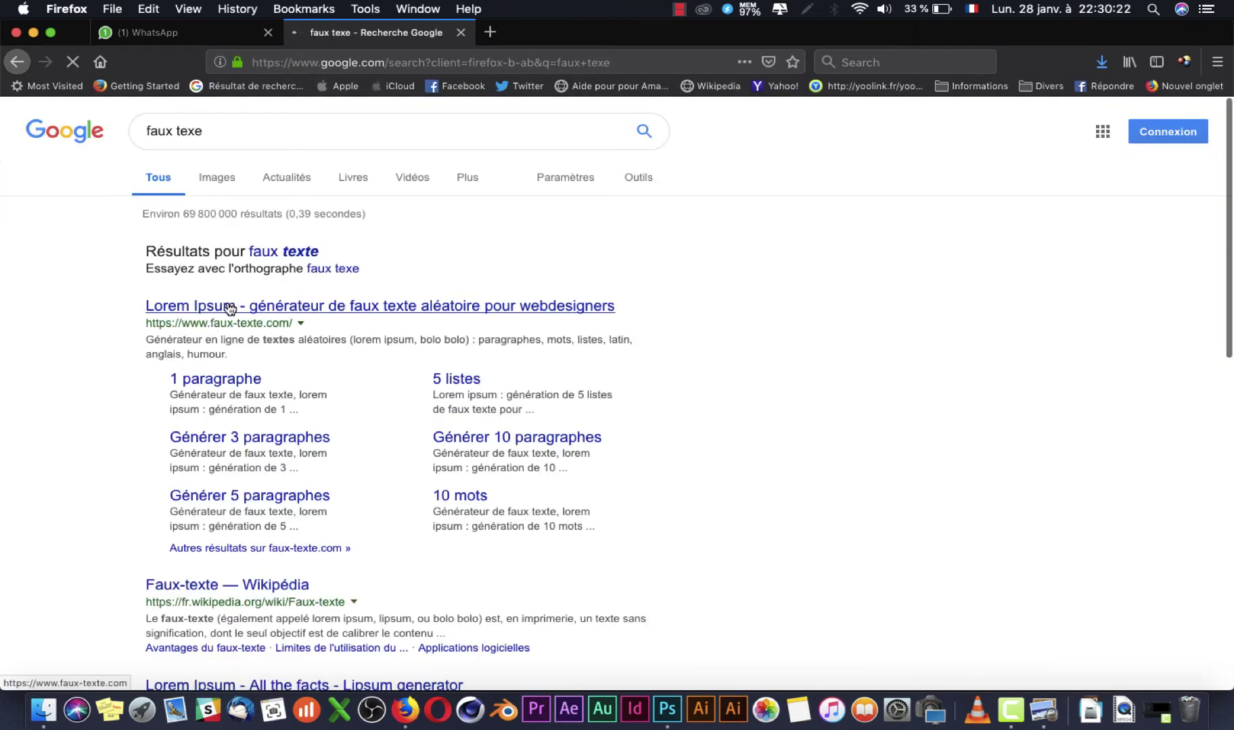
{"action": "left_click", "coordinate": [229, 310]}
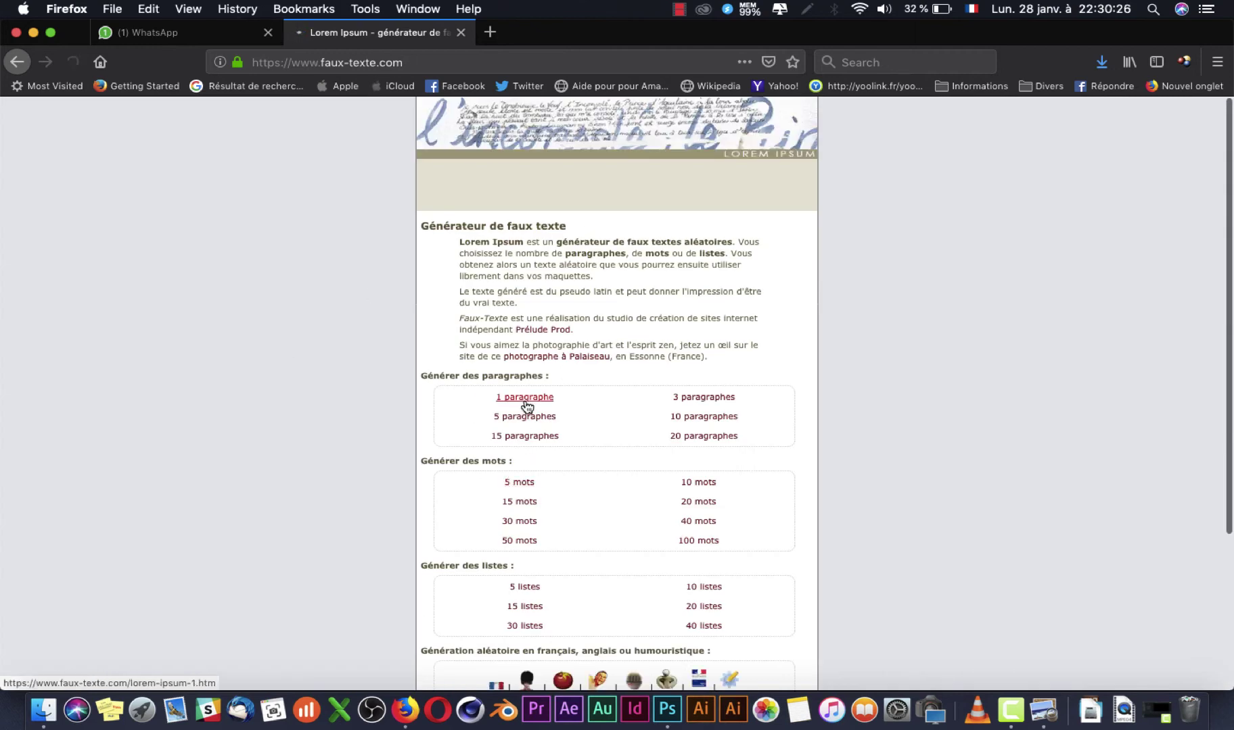
{"action": "left_click", "coordinate": [525, 402]}
{"action": "left_click_drag", "start_coordinate": [442, 319], "coordinate": [736, 329]}
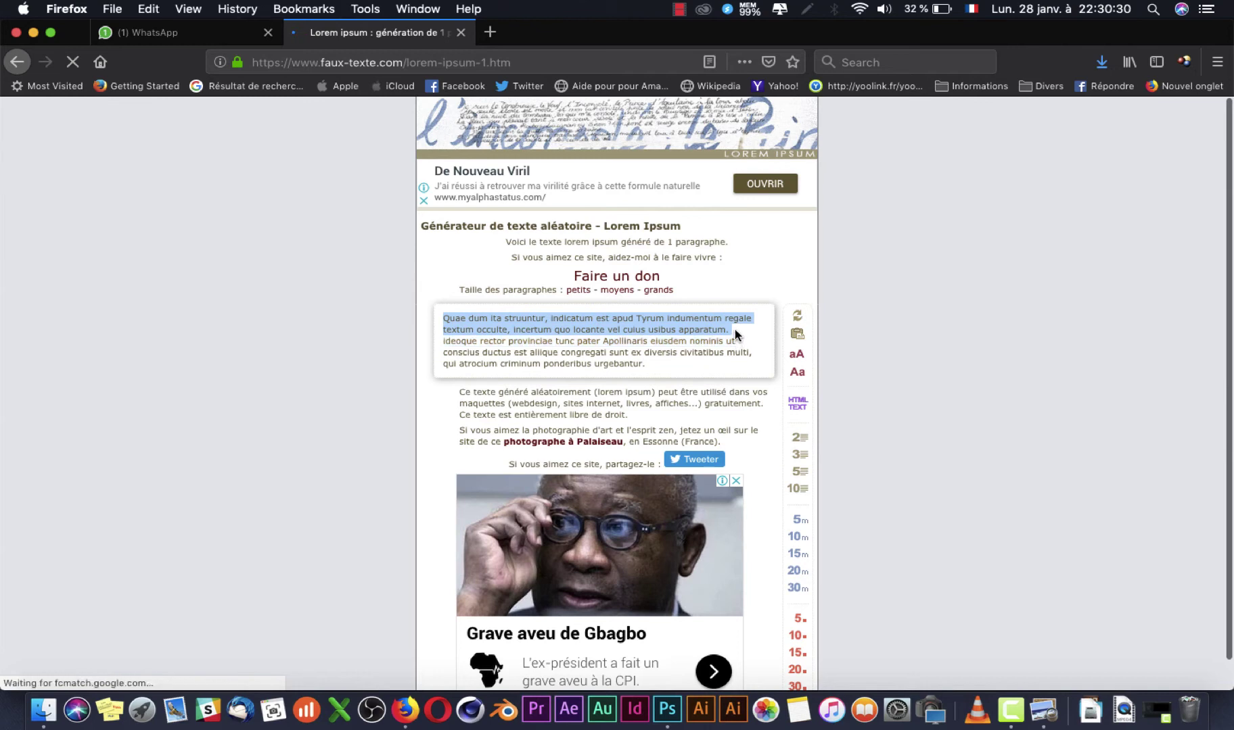
{"action": "key", "text": "super+Tab"}
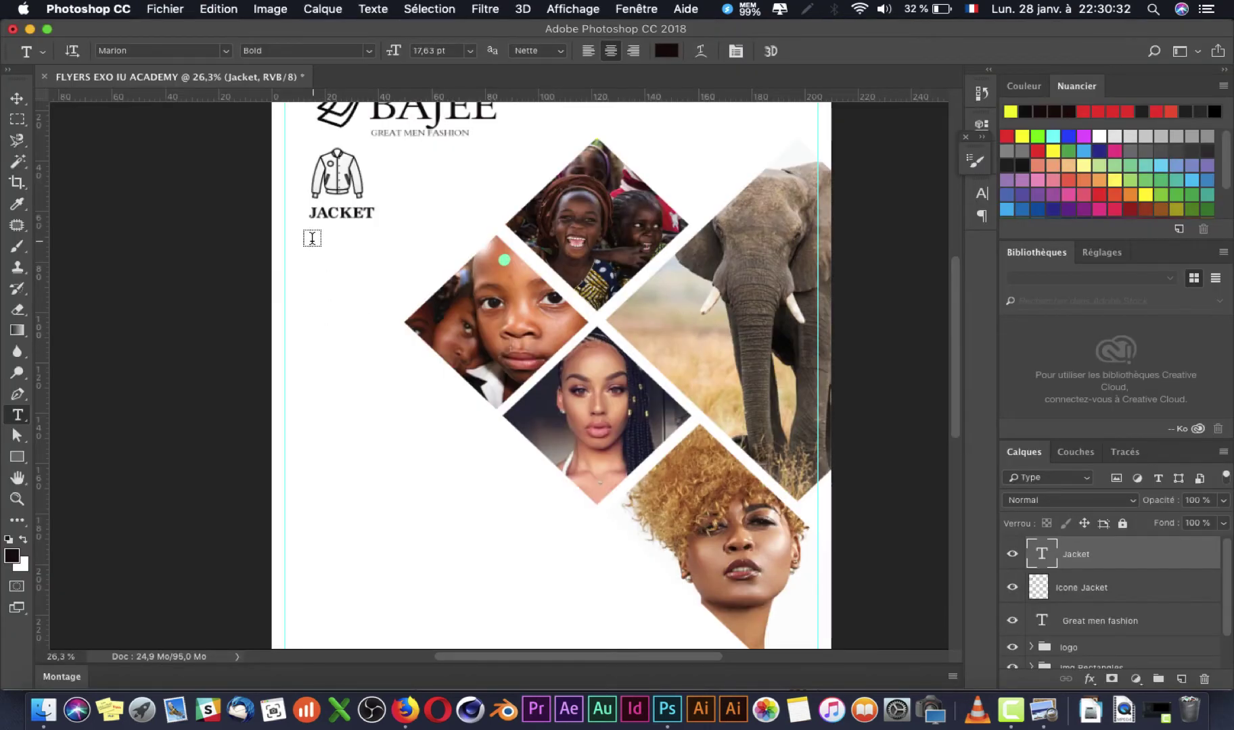
Step: Draw a paragraph text box below JACKET and paste the lorem ipsum text into it
{"action": "left_click_drag", "start_coordinate": [311, 235], "coordinate": [435, 277]}
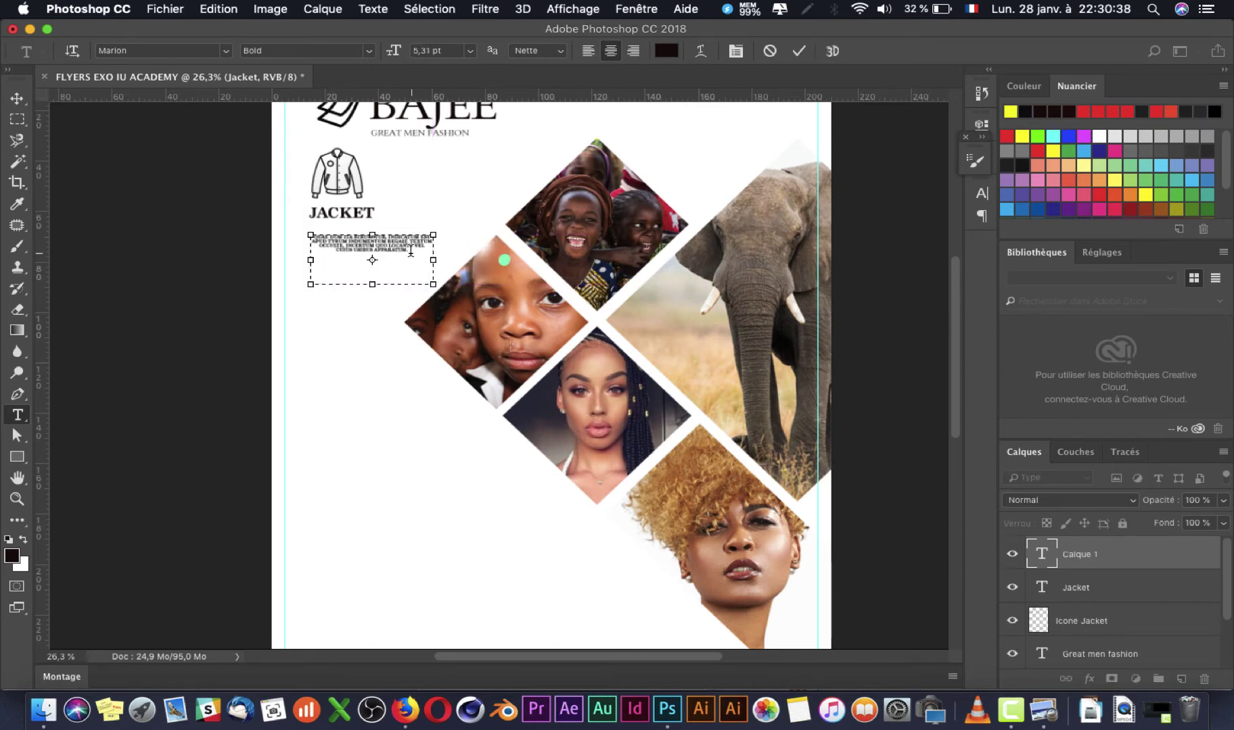
{"action": "key", "text": "super+Tab"}
{"action": "key", "text": "super+Tab"}
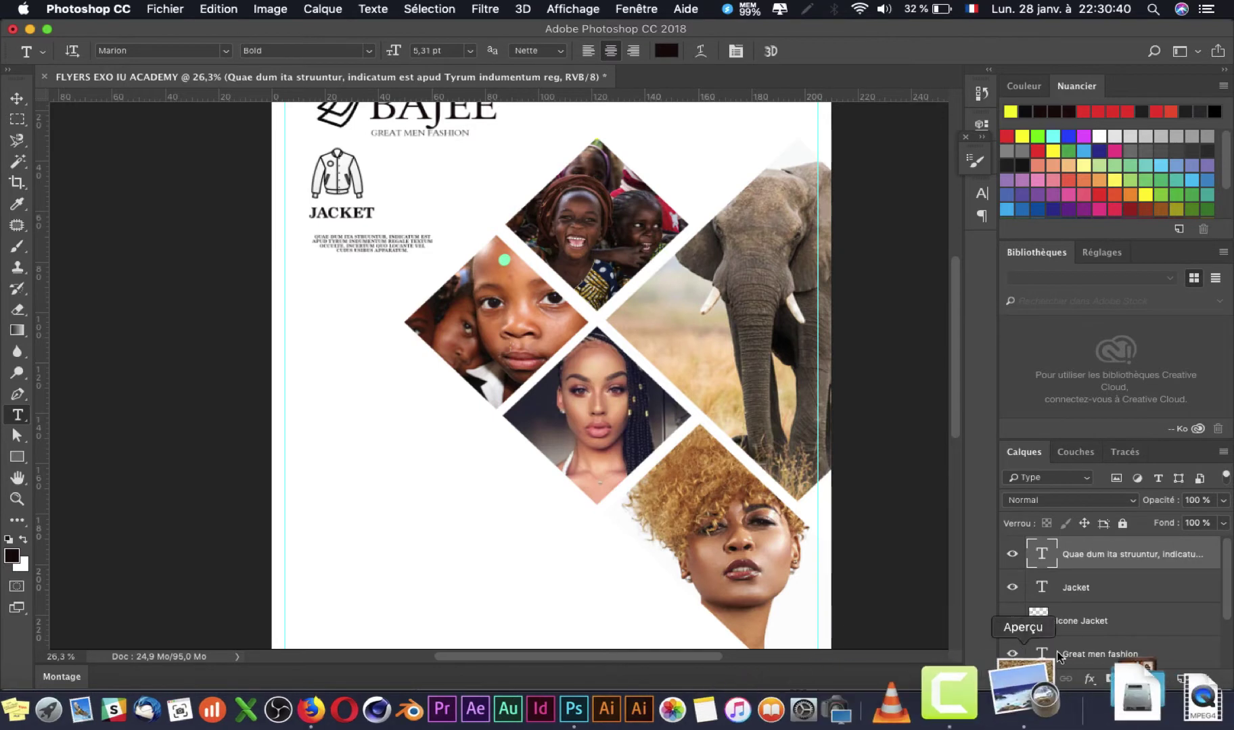
{"action": "left_click", "coordinate": [1042, 708]}
{"action": "left_click", "coordinate": [165, 353]}
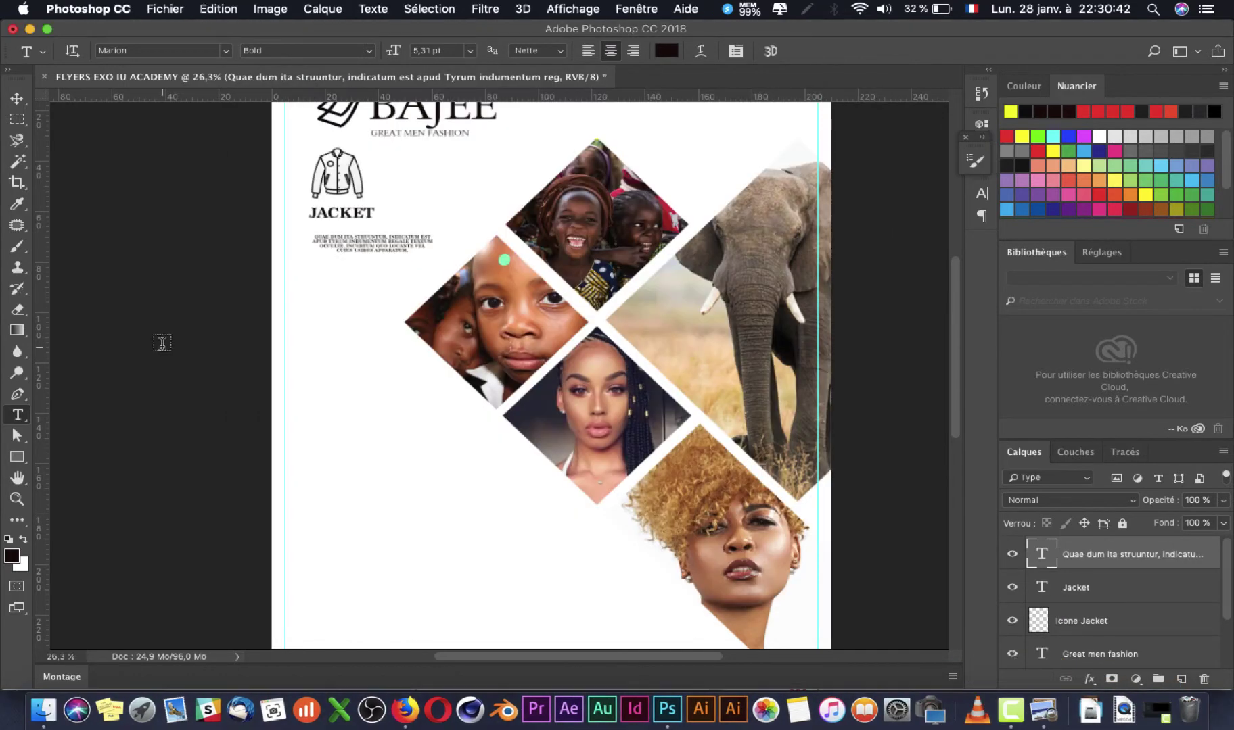
{"action": "left_click", "coordinate": [390, 235]}
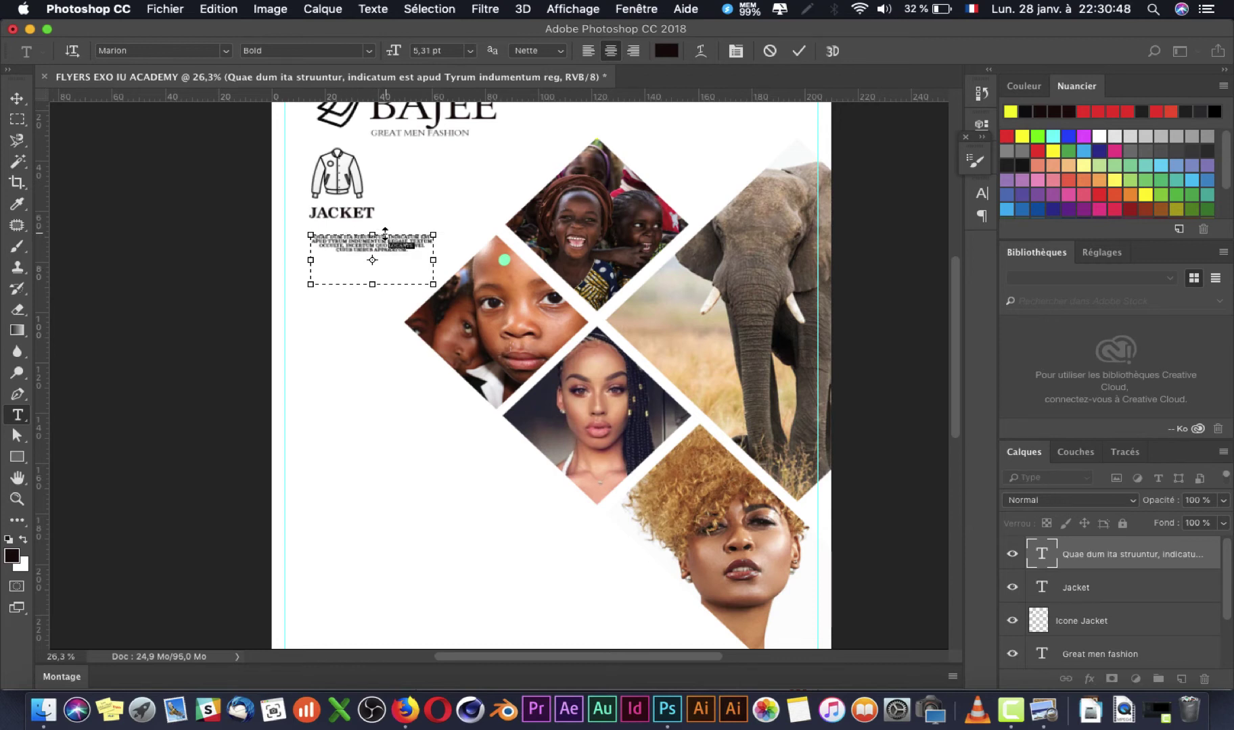
Step: Delete all but the first line and break the sentence before INDICATUM
{"action": "double_click", "coordinate": [363, 241]}
{"action": "triple_click", "coordinate": [391, 242]}
{"action": "left_click_drag", "start_coordinate": [391, 243], "coordinate": [427, 278]}
{"action": "key", "text": "BackSpace"}
{"action": "left_click", "coordinate": [387, 236]}
{"action": "key", "text": "Return"}
Step: Paste more lorem text, remove the last two lines, and commit the description
{"action": "key", "text": "super+Tab"}
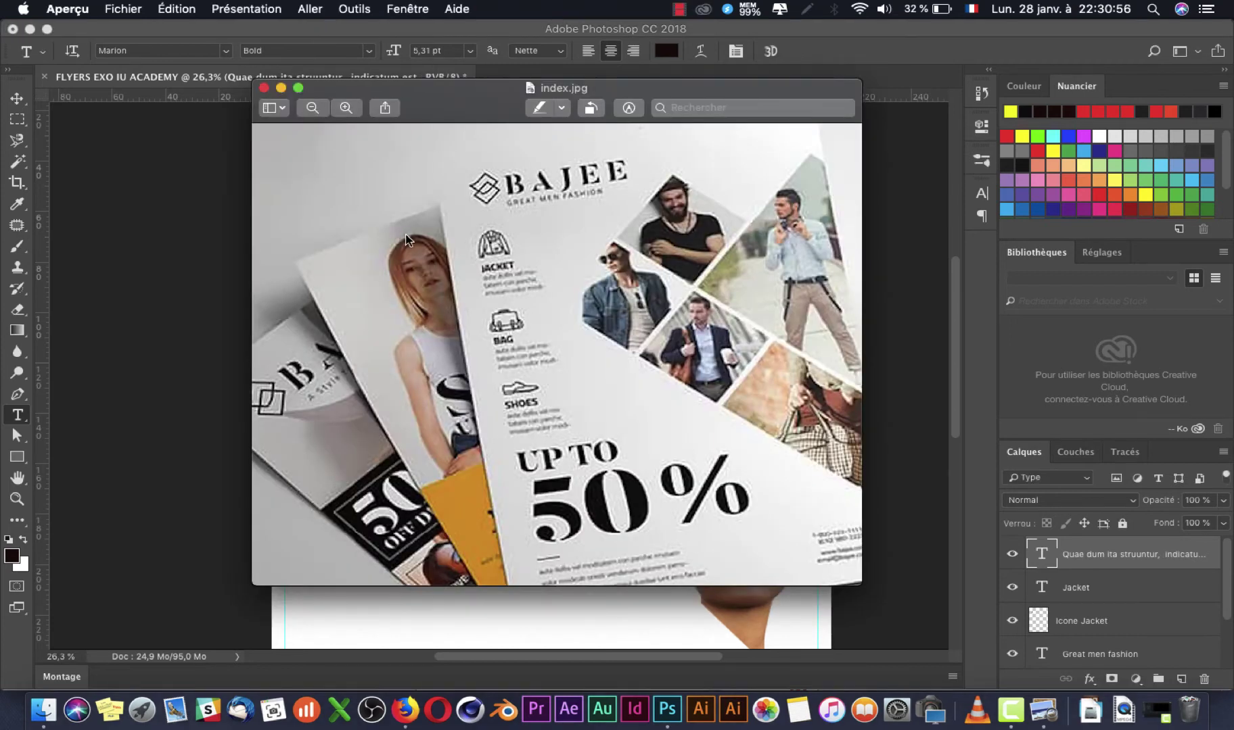
{"action": "key", "text": "super+Tab"}
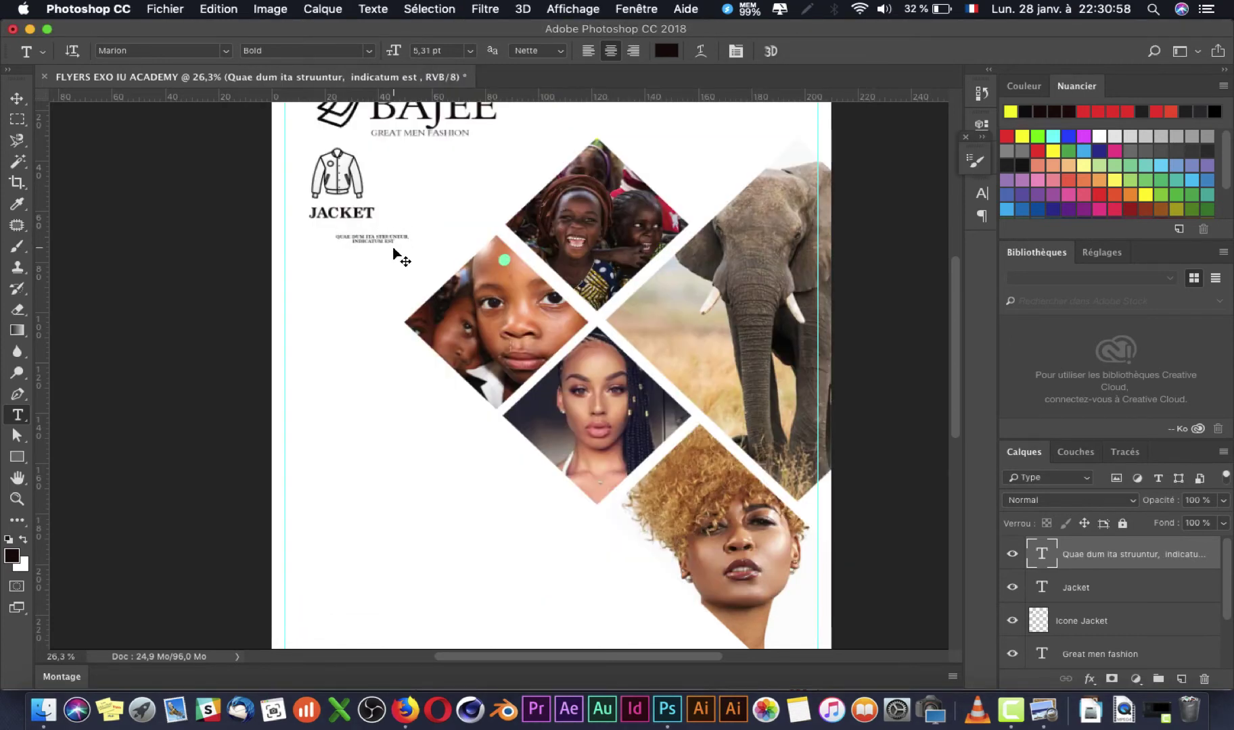
{"action": "type", "text": "apud Tyrum indumentum regale textum occulte, incertum quo locante vel cuius usibus apparatum."}
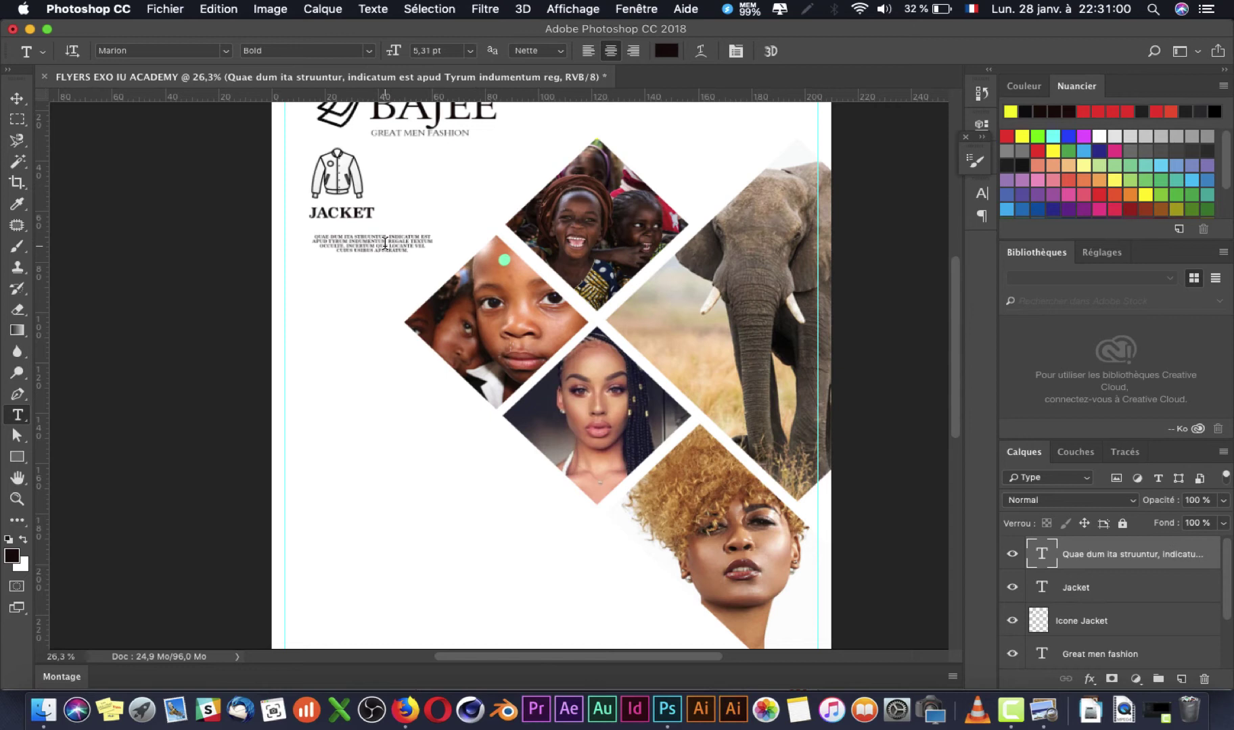
{"action": "left_click_drag", "start_coordinate": [318, 245], "coordinate": [426, 255]}
{"action": "key", "text": "BackSpace"}
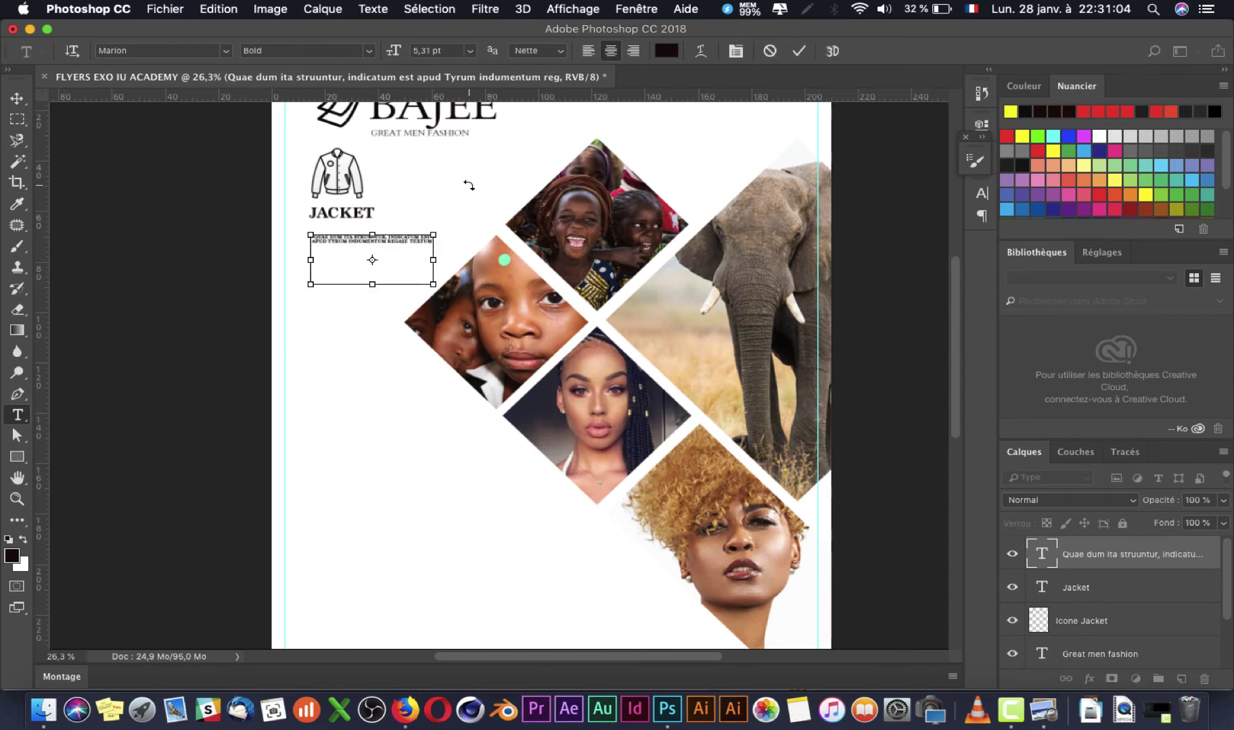
{"action": "key", "text": "super+Tab"}
{"action": "key", "text": "super+Tab"}
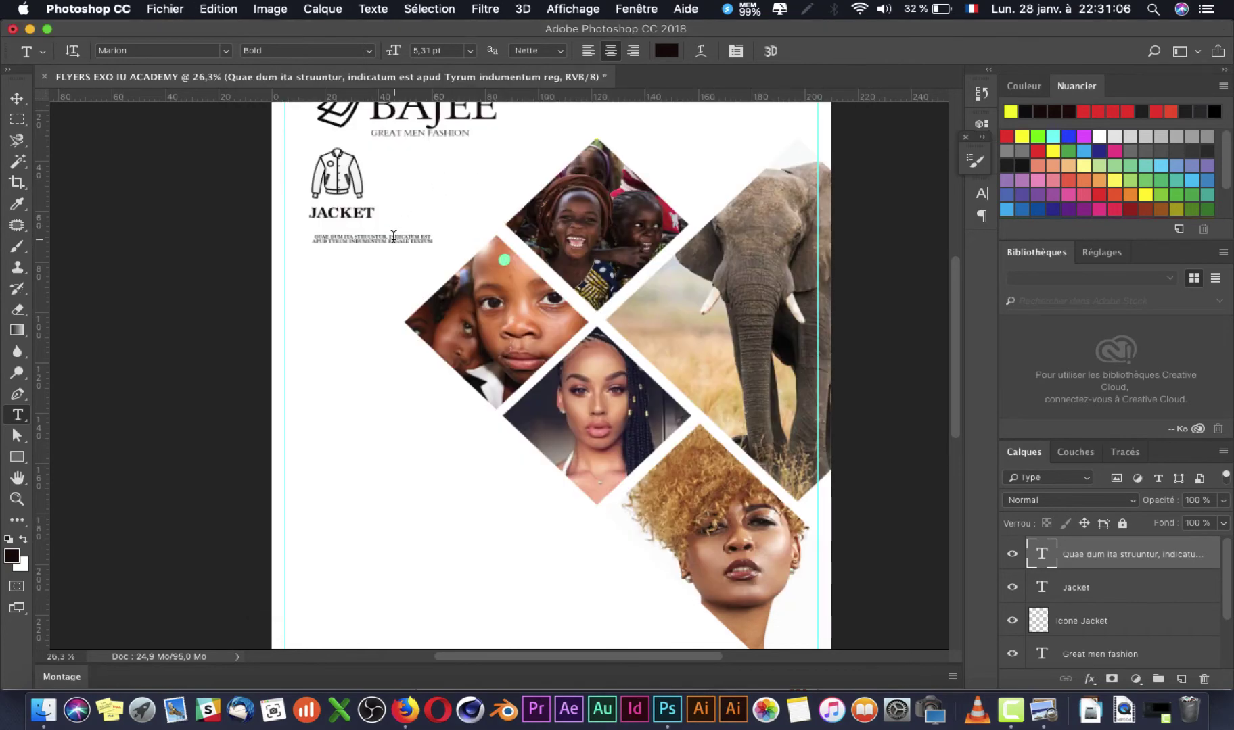
{"action": "left_click", "coordinate": [388, 233]}
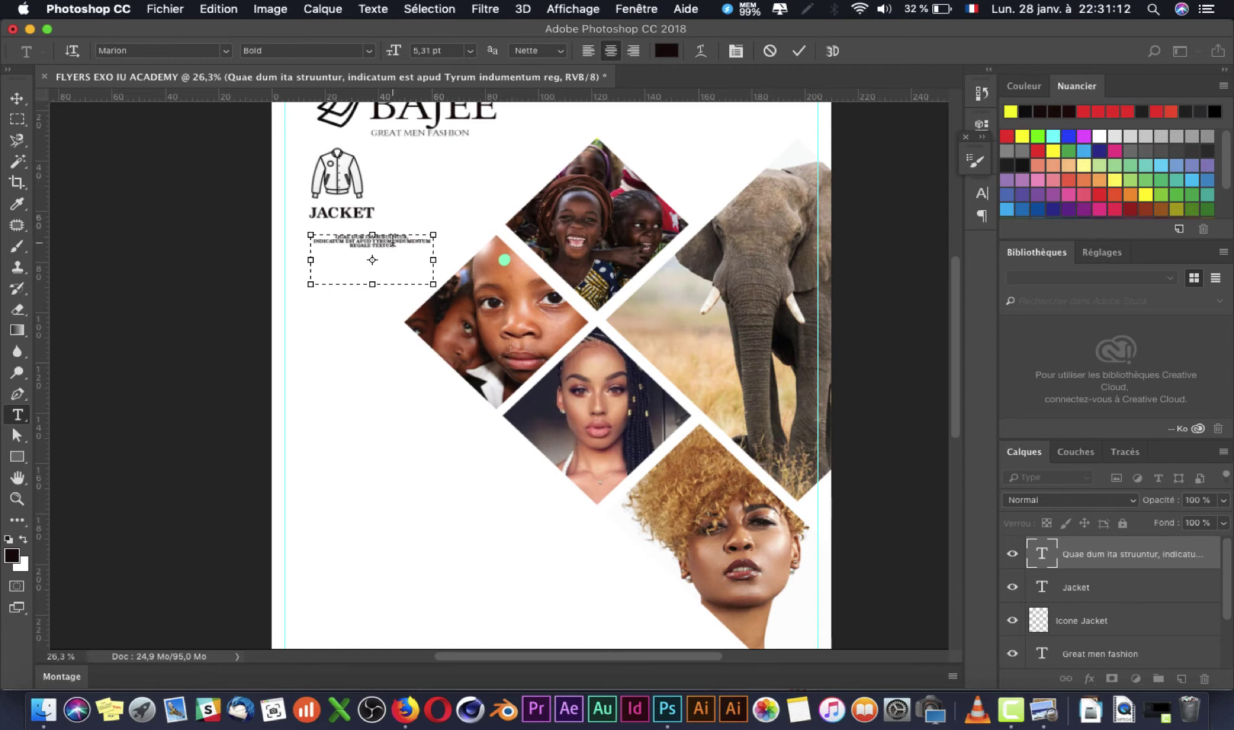
Step: Add a line break after APUD and delete REGALE TEXTUM from the description
{"action": "scroll", "coordinate": [430, 263], "scroll_direction": "up", "scroll_amount": 5}
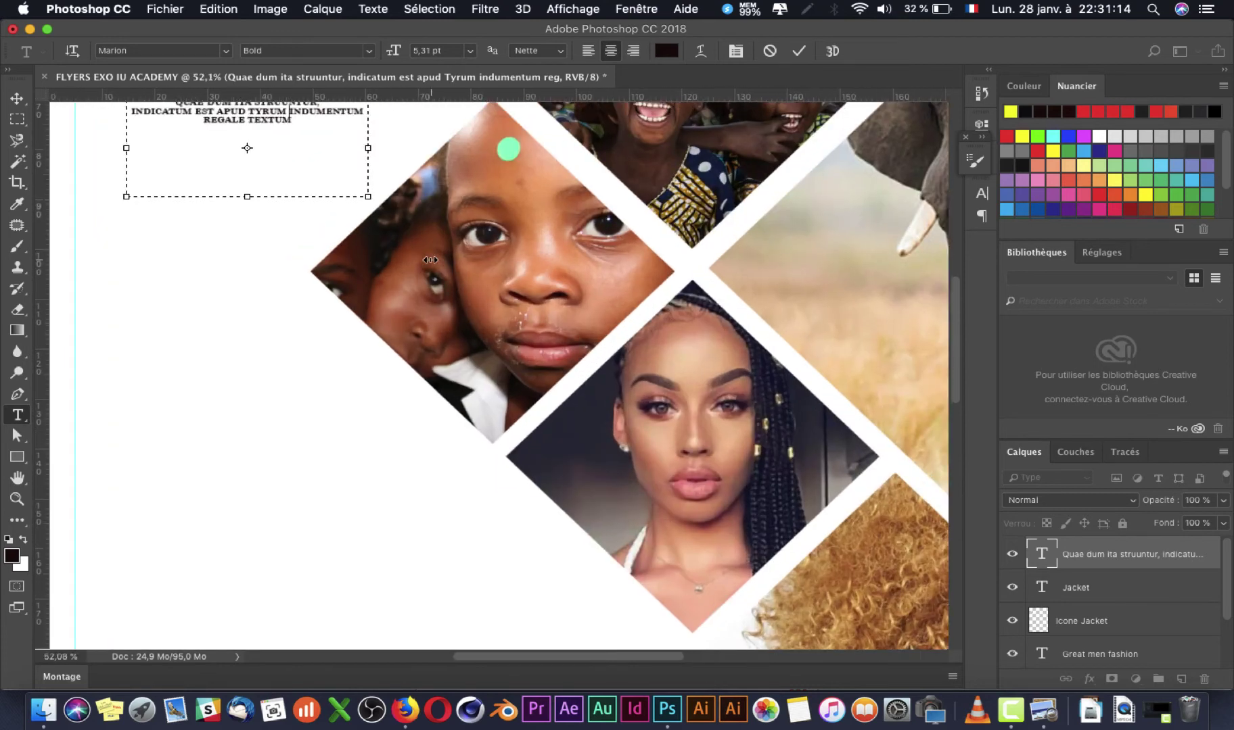
{"action": "scroll", "coordinate": [408, 275], "scroll_direction": "up", "scroll_amount": 5}
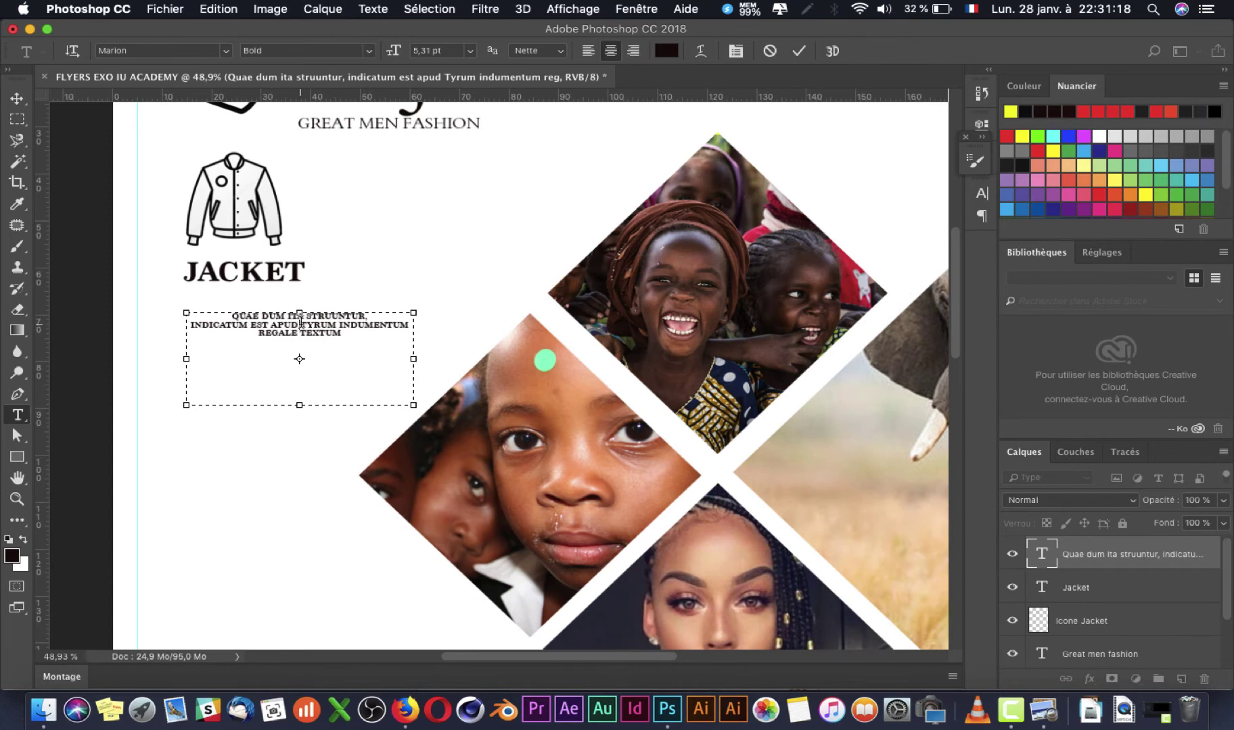
{"action": "key", "text": "Return"}
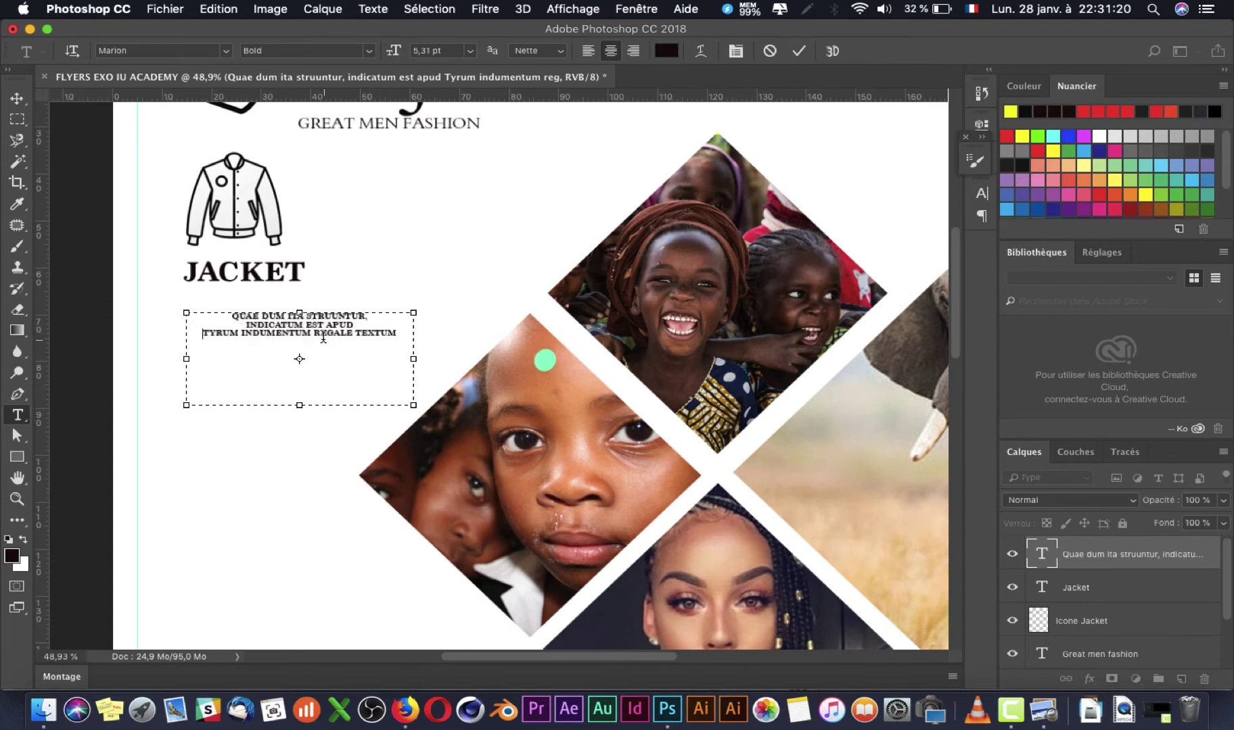
{"action": "left_click_drag", "start_coordinate": [313, 333], "coordinate": [440, 339]}
{"action": "key", "text": "BackSpace"}
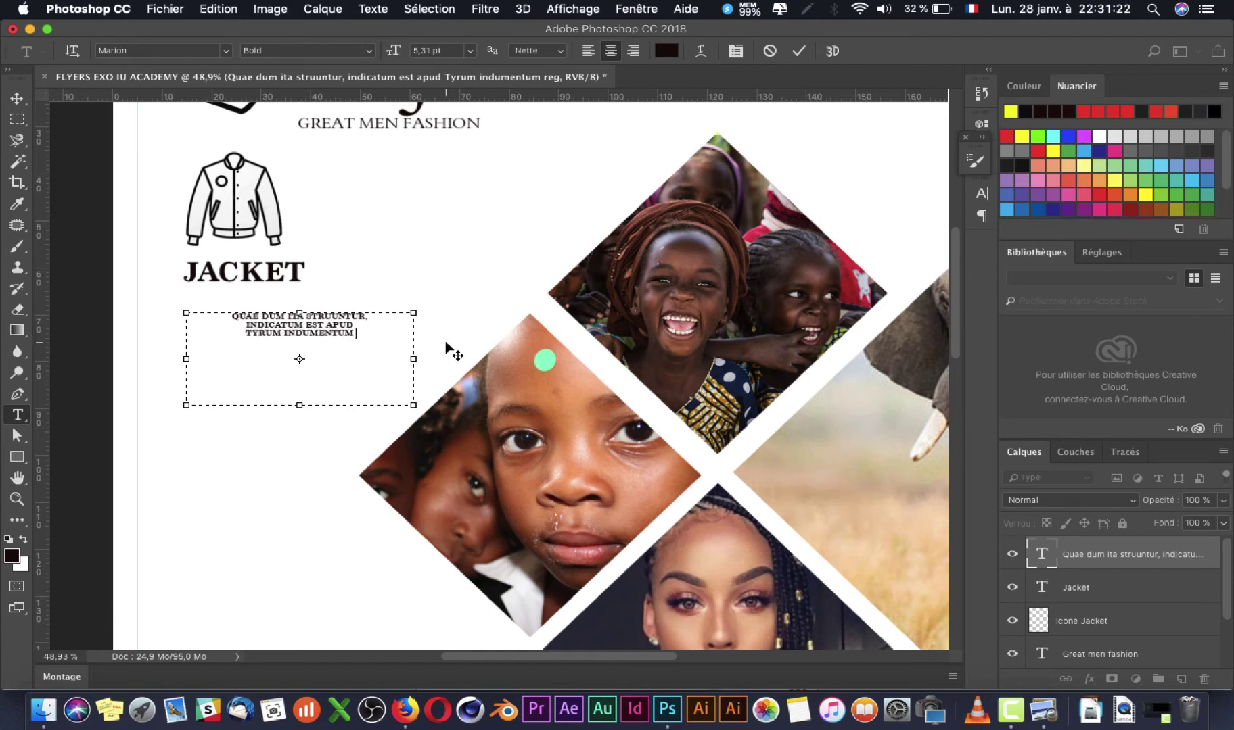
{"action": "key", "text": "super+Return"}
{"action": "key", "text": "super+Tab"}
{"action": "key", "text": "super+Tab"}
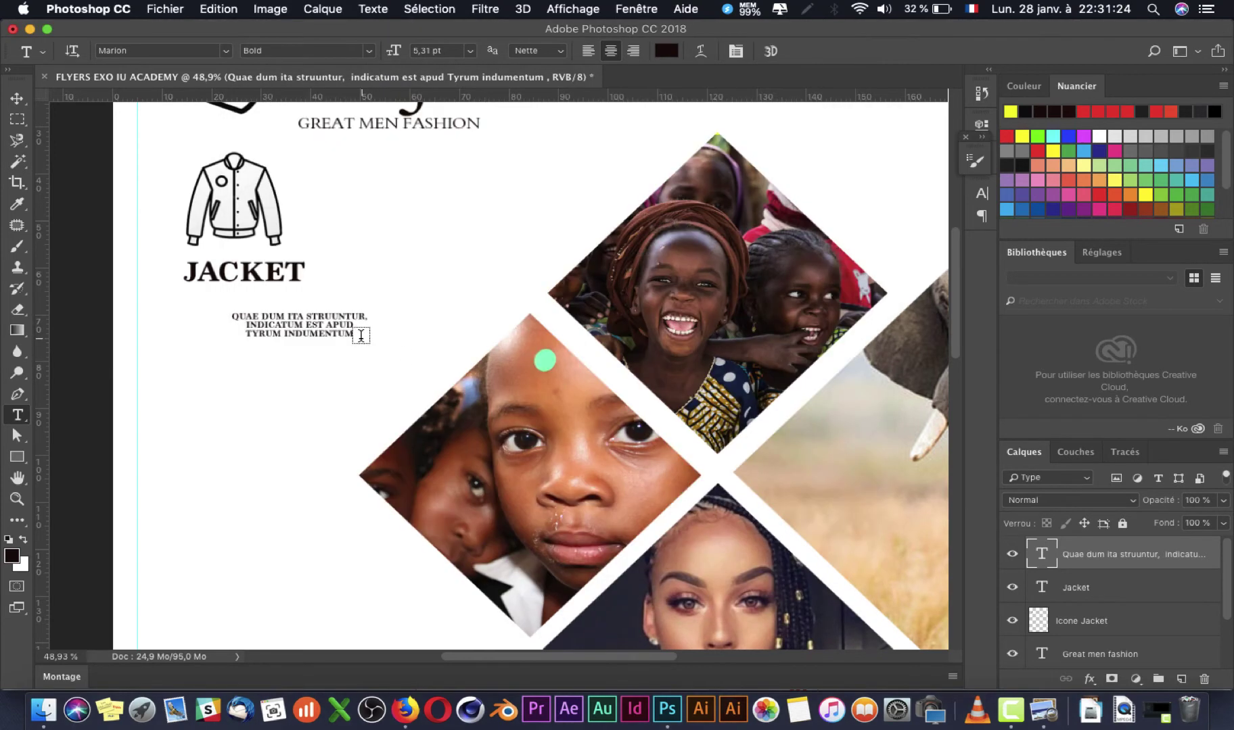
Step: Left-align the description text and increase its font size to 10 pt
{"action": "left_click", "coordinate": [354, 331]}
{"action": "key", "text": "super+a"}
{"action": "scroll", "coordinate": [353, 331], "scroll_direction": "left", "scroll_amount": 1}
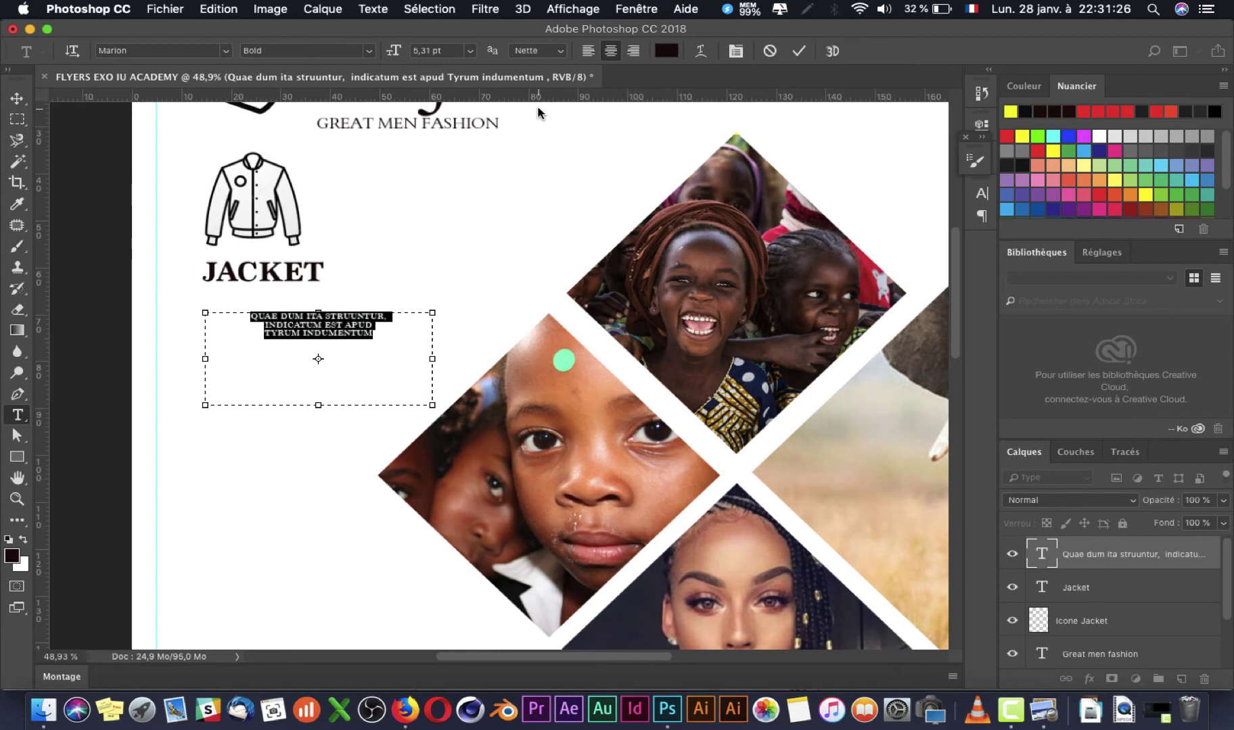
{"action": "left_click", "coordinate": [583, 51]}
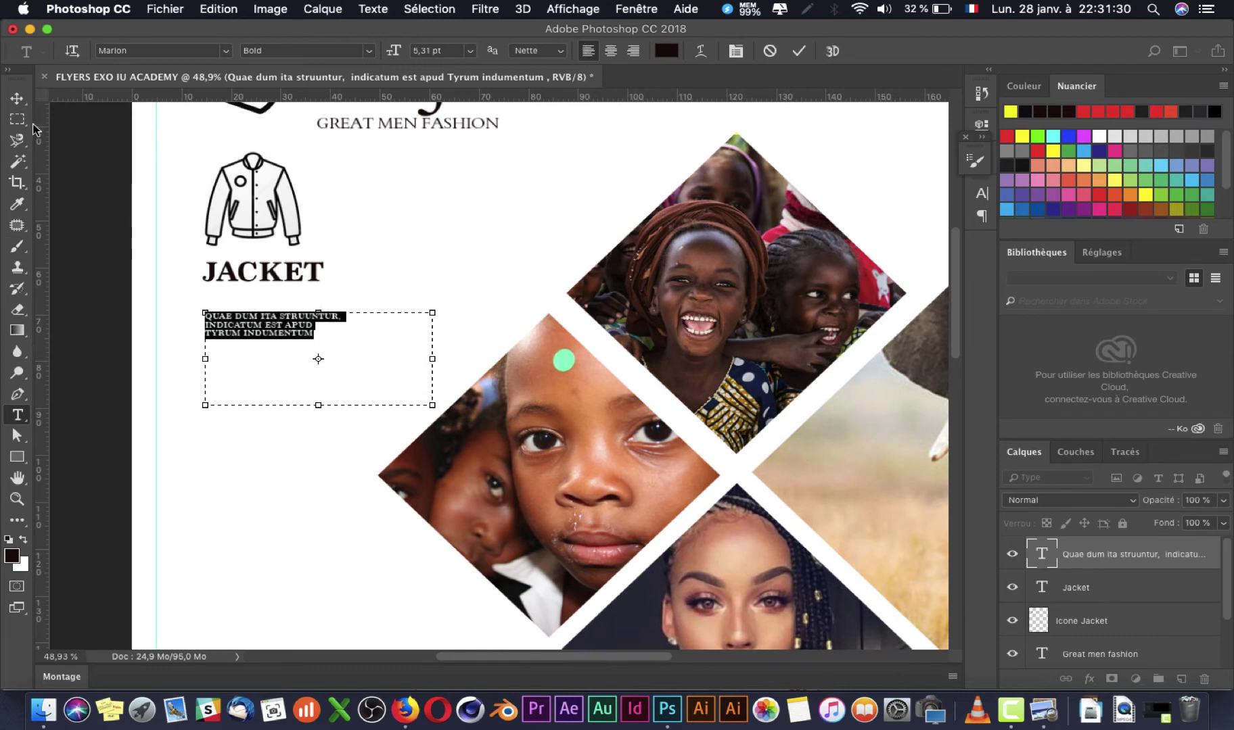
{"action": "left_click", "coordinate": [448, 52]}
{"action": "key", "text": "Up"}
{"action": "key", "text": "Up"}
{"action": "key", "text": "Up"}
{"action": "key", "text": "Up"}
{"action": "key", "text": "Up"}
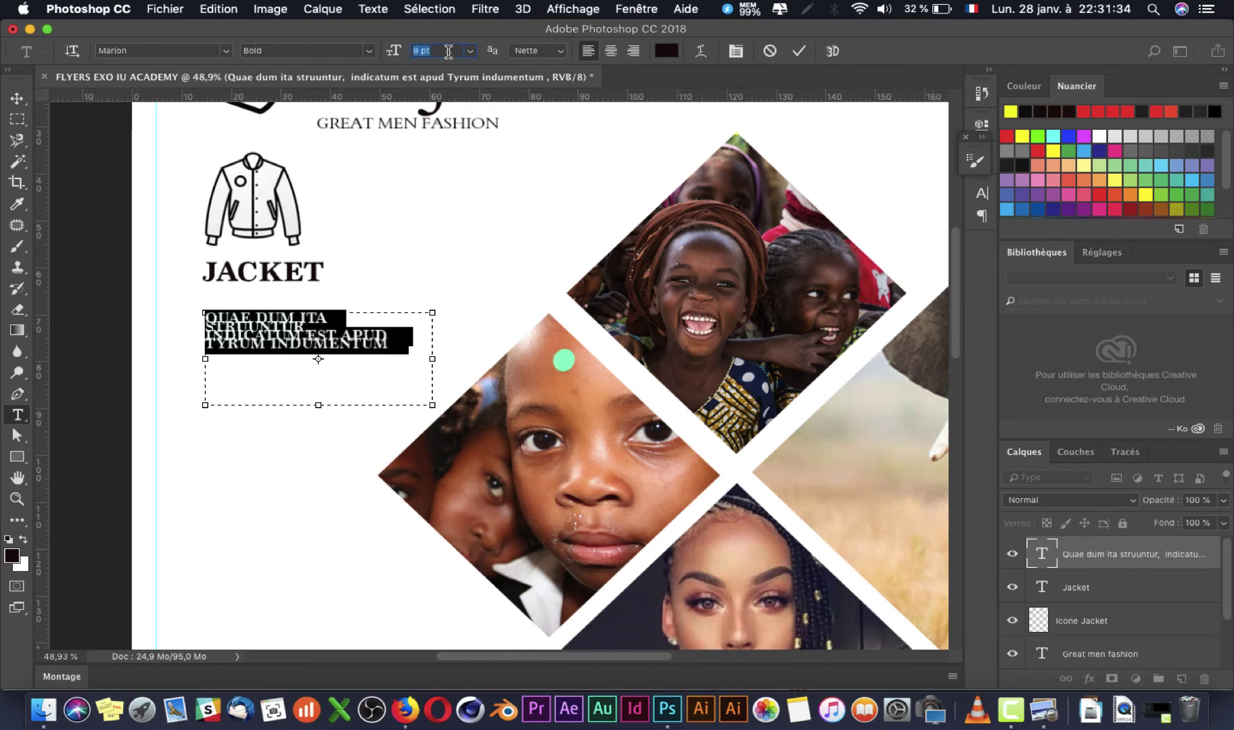
{"action": "key", "text": "super+t"}
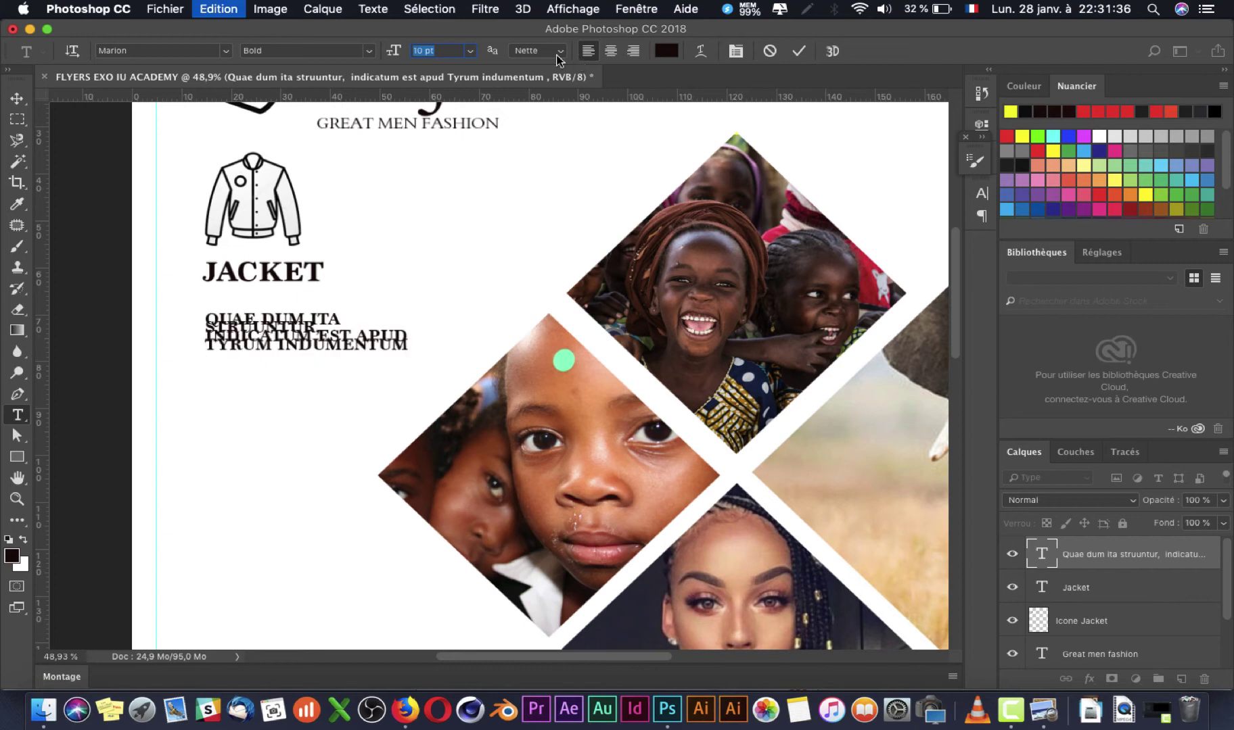
{"action": "key", "text": "Return"}
{"action": "left_click", "coordinate": [309, 332]}
Step: Set the description's leading to Auto, widen its box, and start retyping it with 'HELTE'
{"action": "key", "text": "super+a"}
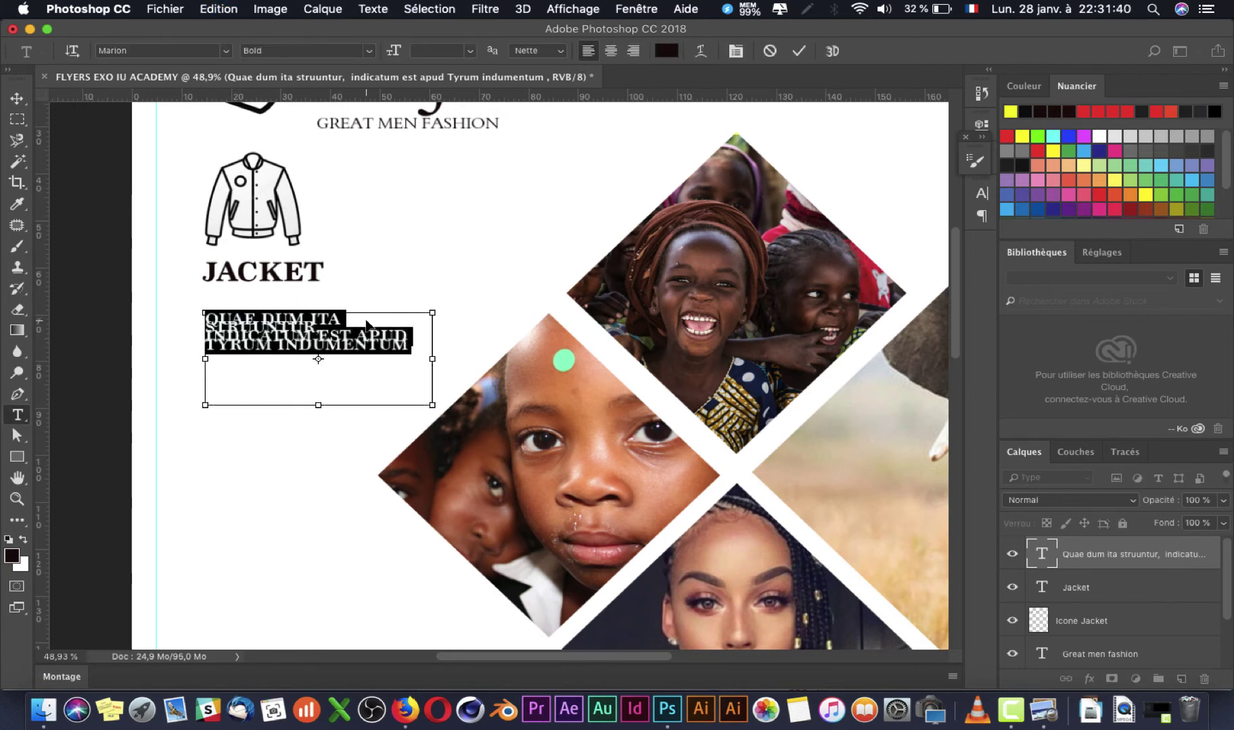
{"action": "key", "text": "super+t"}
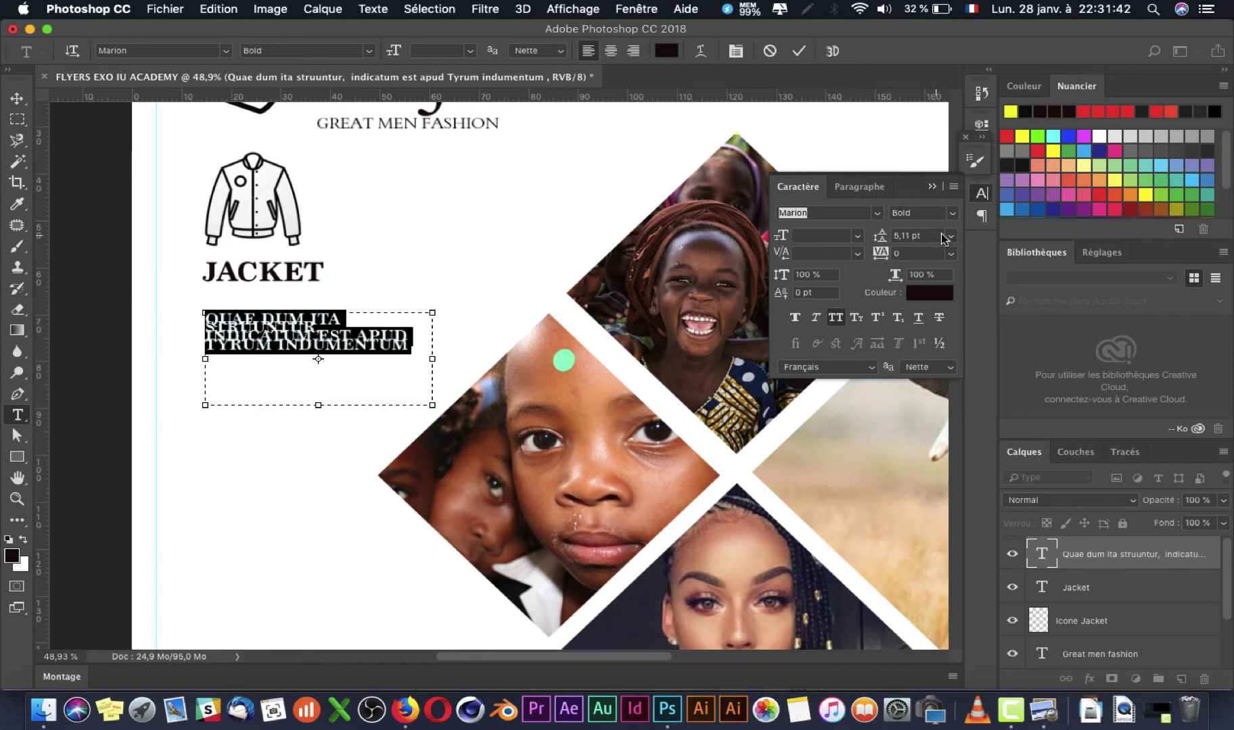
{"action": "left_click", "coordinate": [948, 236]}
{"action": "left_click", "coordinate": [920, 249]}
{"action": "left_click", "coordinate": [323, 358]}
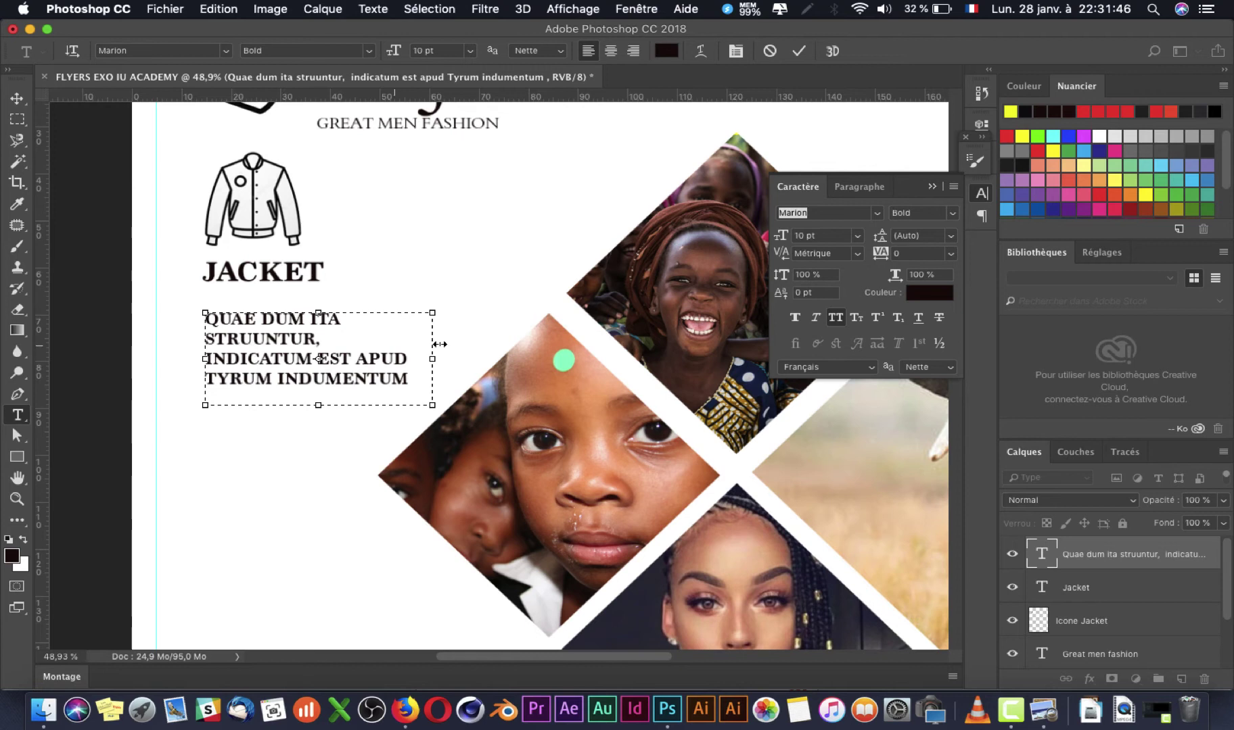
{"action": "left_click_drag", "start_coordinate": [436, 361], "coordinate": [444, 360]}
{"action": "key", "text": "super+a"}
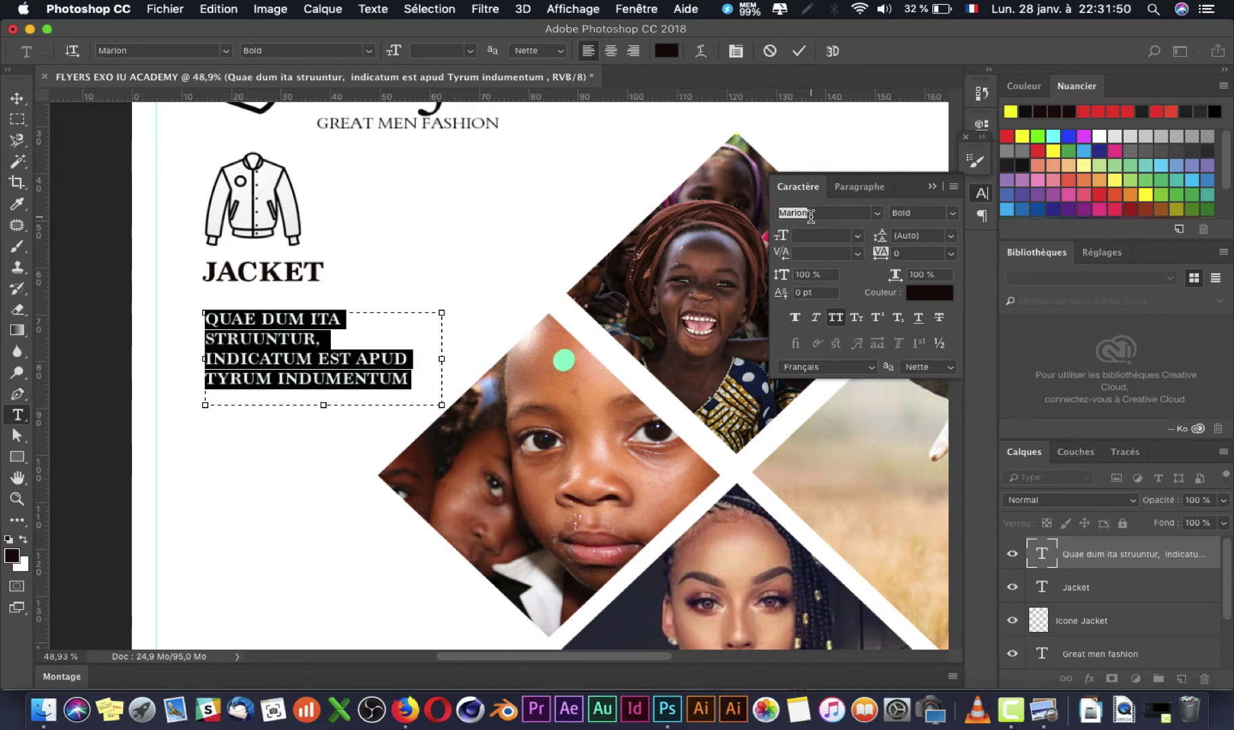
{"action": "type", "text": "HELTE"}
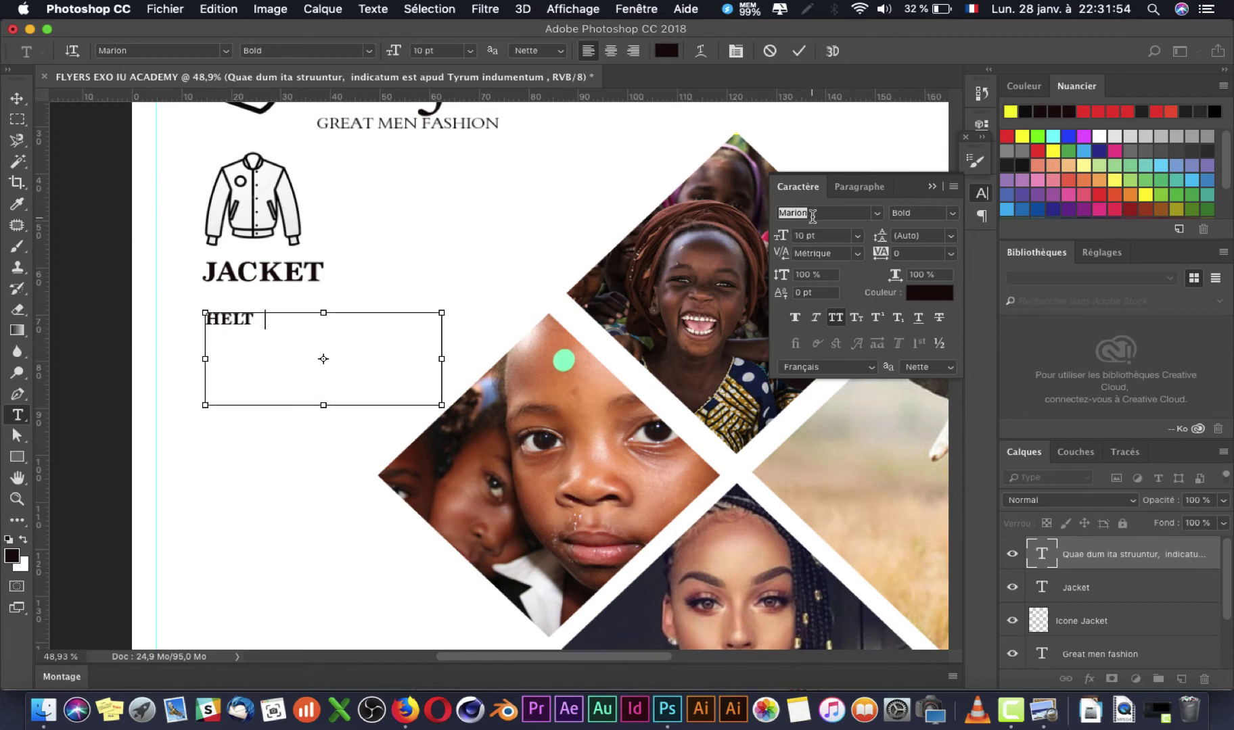
Step: Restore the JACKET paragraph, set its leading to Auto, and start entering 'helv' as its font
{"action": "key", "text": "Escape"}
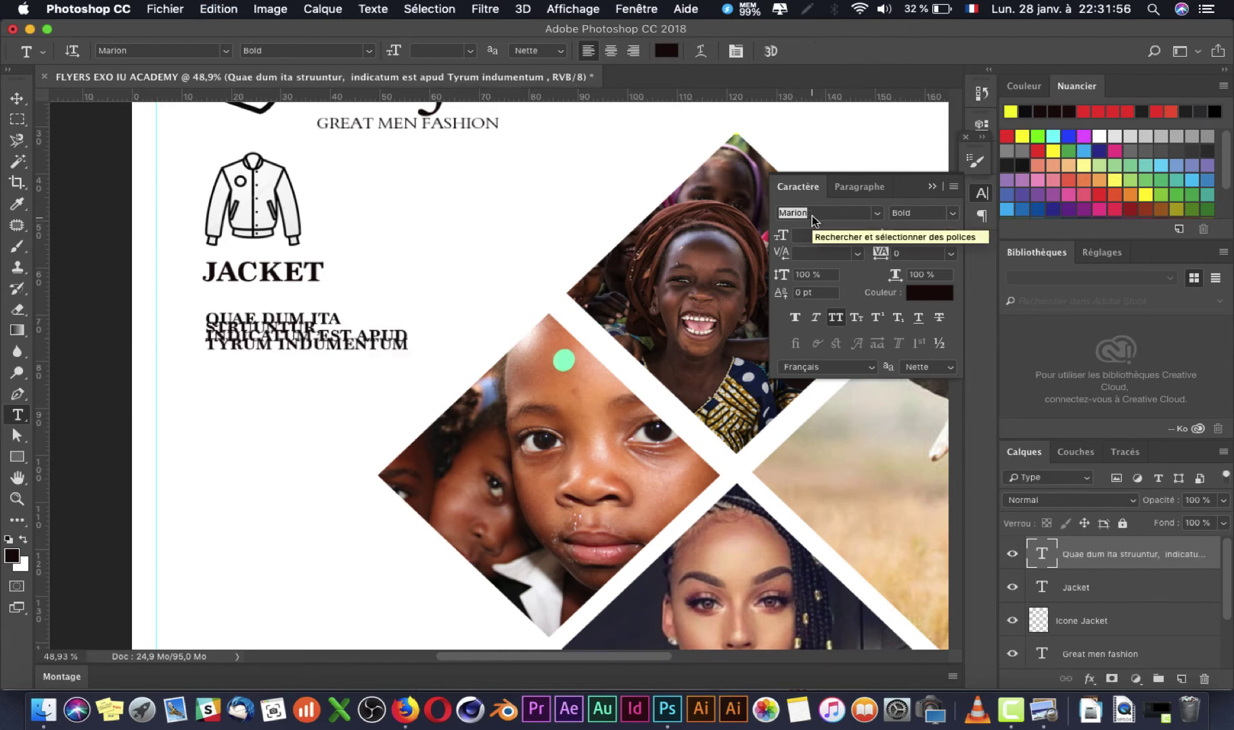
{"action": "left_click", "coordinate": [288, 332]}
{"action": "key", "text": "ctrl+a"}
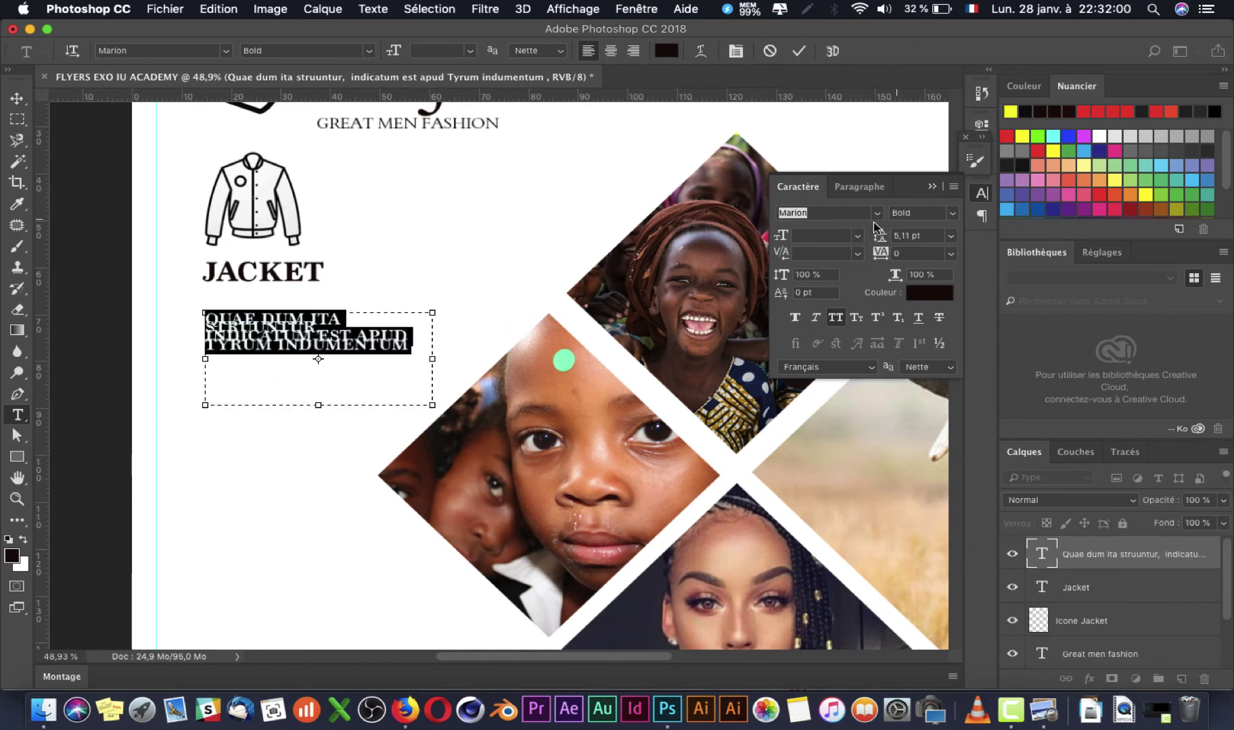
{"action": "left_click", "coordinate": [951, 236]}
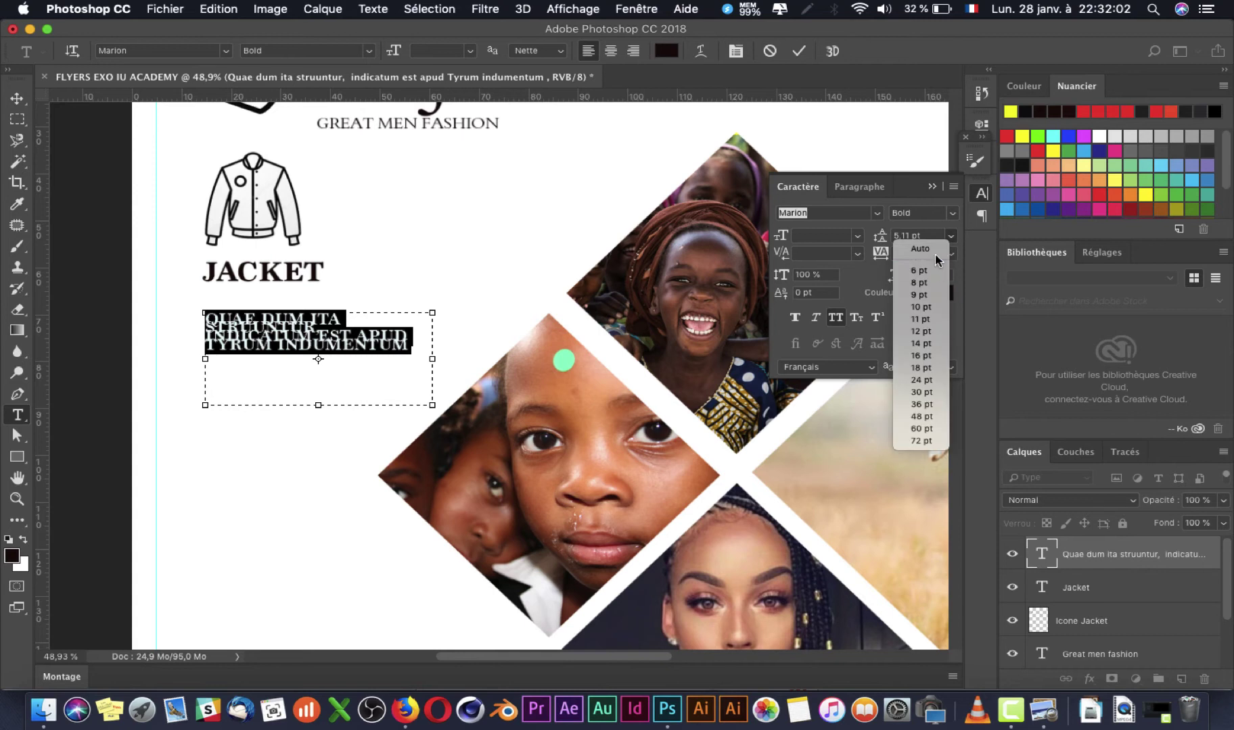
{"action": "left_click", "coordinate": [936, 255]}
{"action": "left_click", "coordinate": [823, 215]}
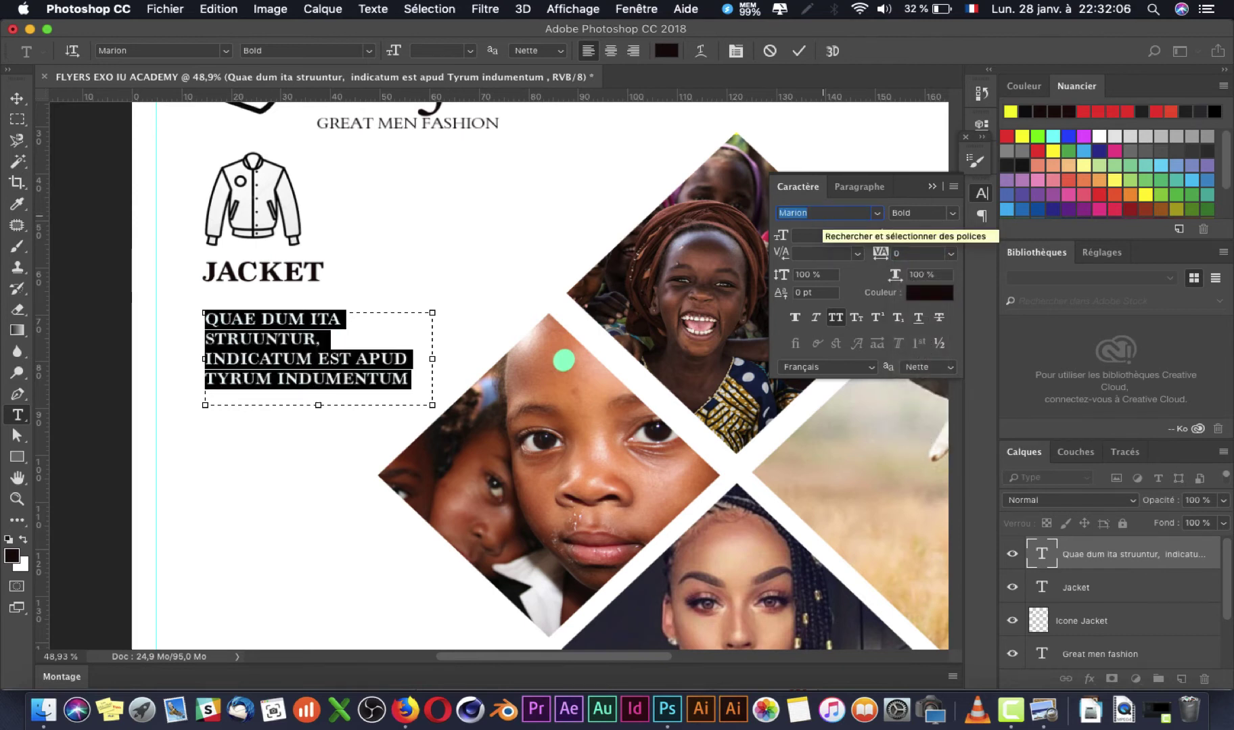
{"action": "type", "text": "helv"}
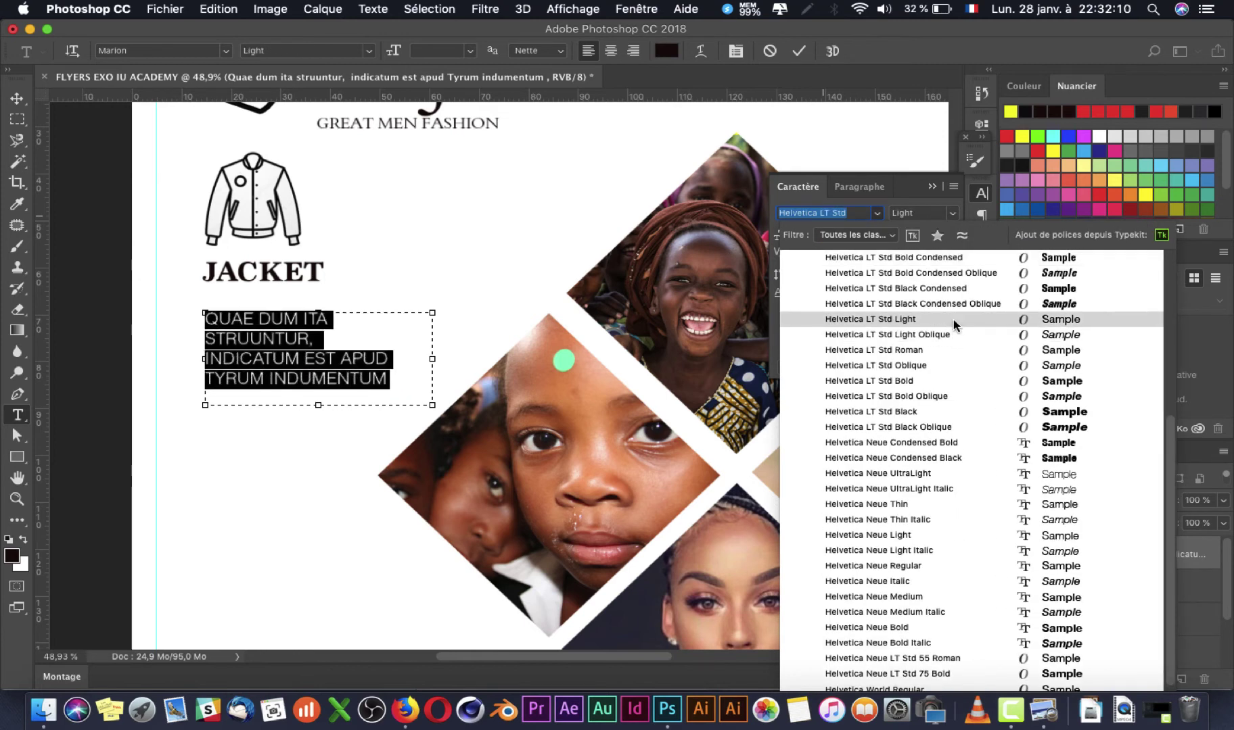
Step: Set the paragraph to Helvetica LT Std Light at 10 pt and widen its text box
{"action": "left_click", "coordinate": [953, 319]}
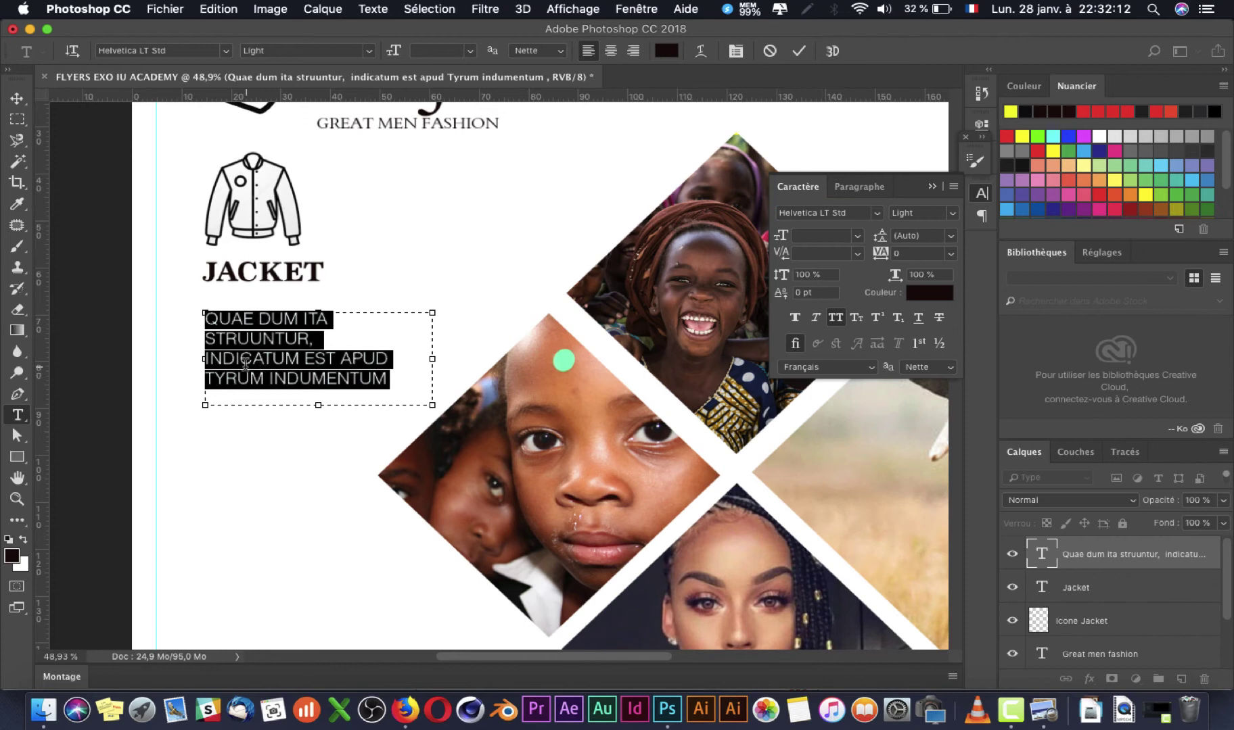
{"action": "left_click_drag", "start_coordinate": [434, 357], "coordinate": [458, 358]}
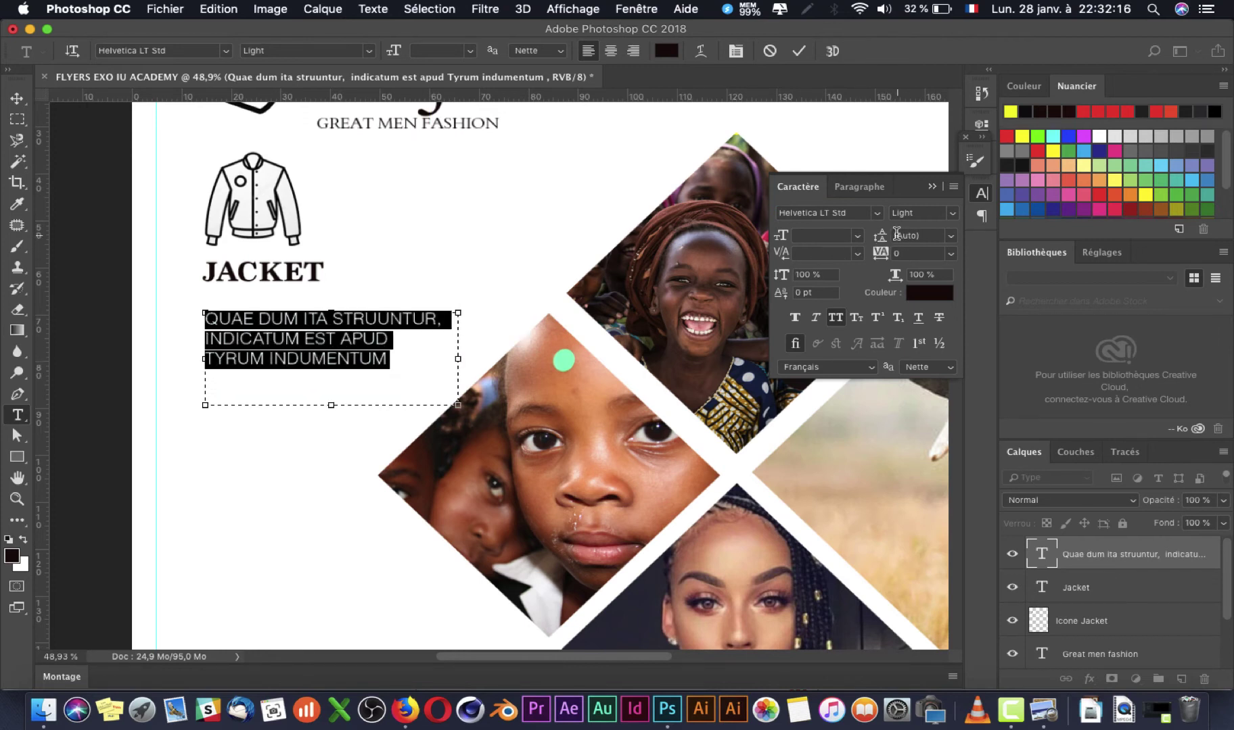
{"action": "left_click", "coordinate": [855, 236]}
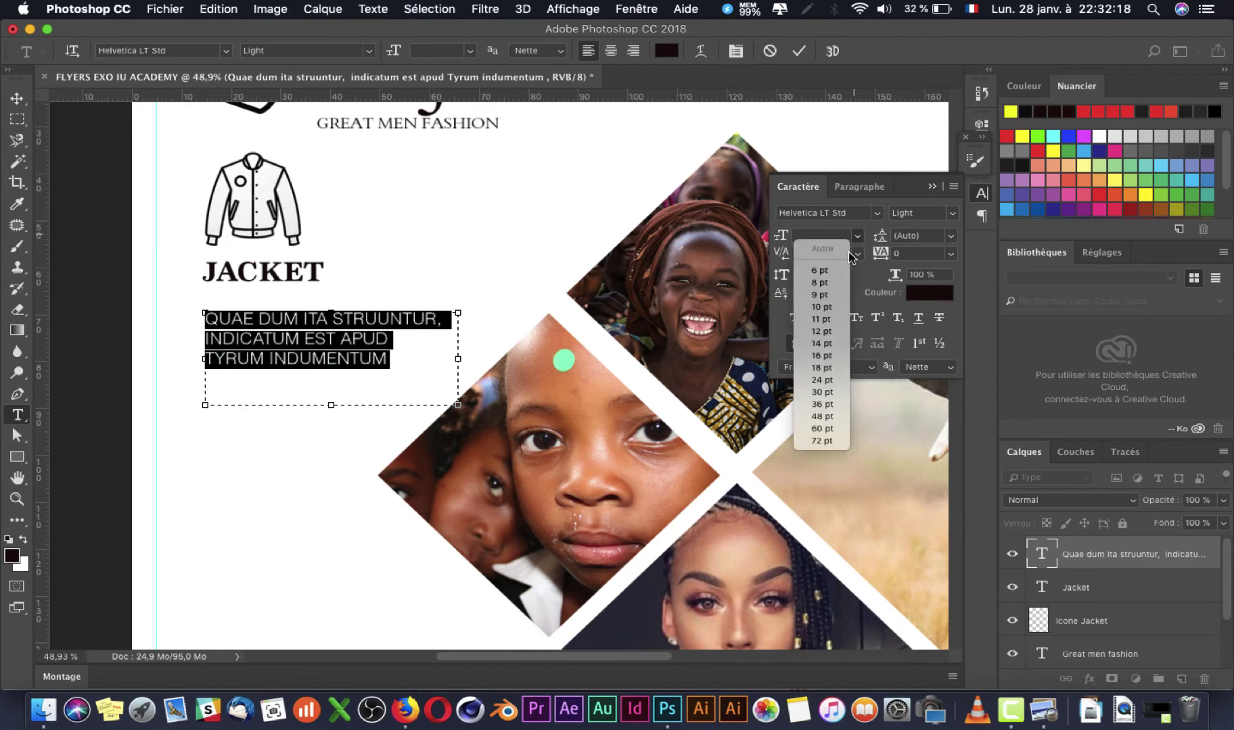
{"action": "left_click", "coordinate": [803, 368]}
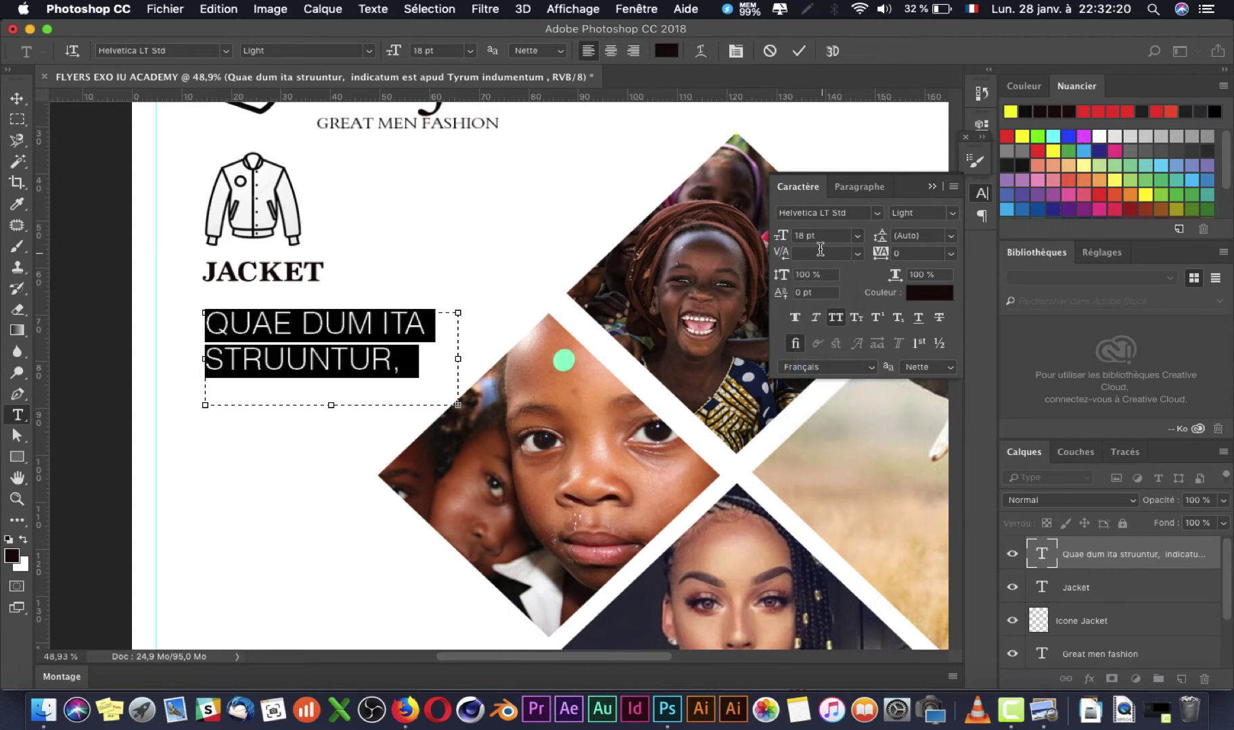
{"action": "key", "text": "Down"}
{"action": "key", "text": "Down"}
{"action": "key", "text": "Down"}
{"action": "key", "text": "Down"}
{"action": "key", "text": "Down"}
{"action": "key", "text": "Down"}
{"action": "key", "text": "Down"}
{"action": "key", "text": "Down"}
{"action": "key", "text": "Down"}
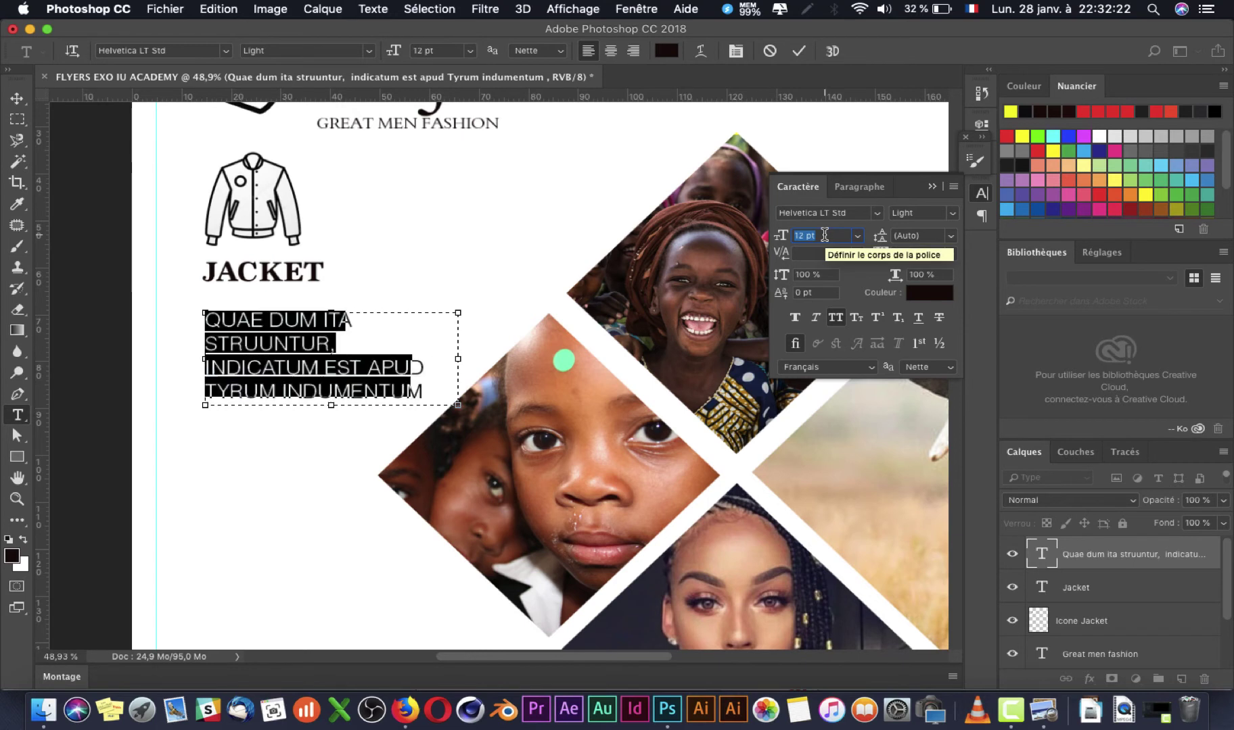
{"action": "key", "text": "Up"}
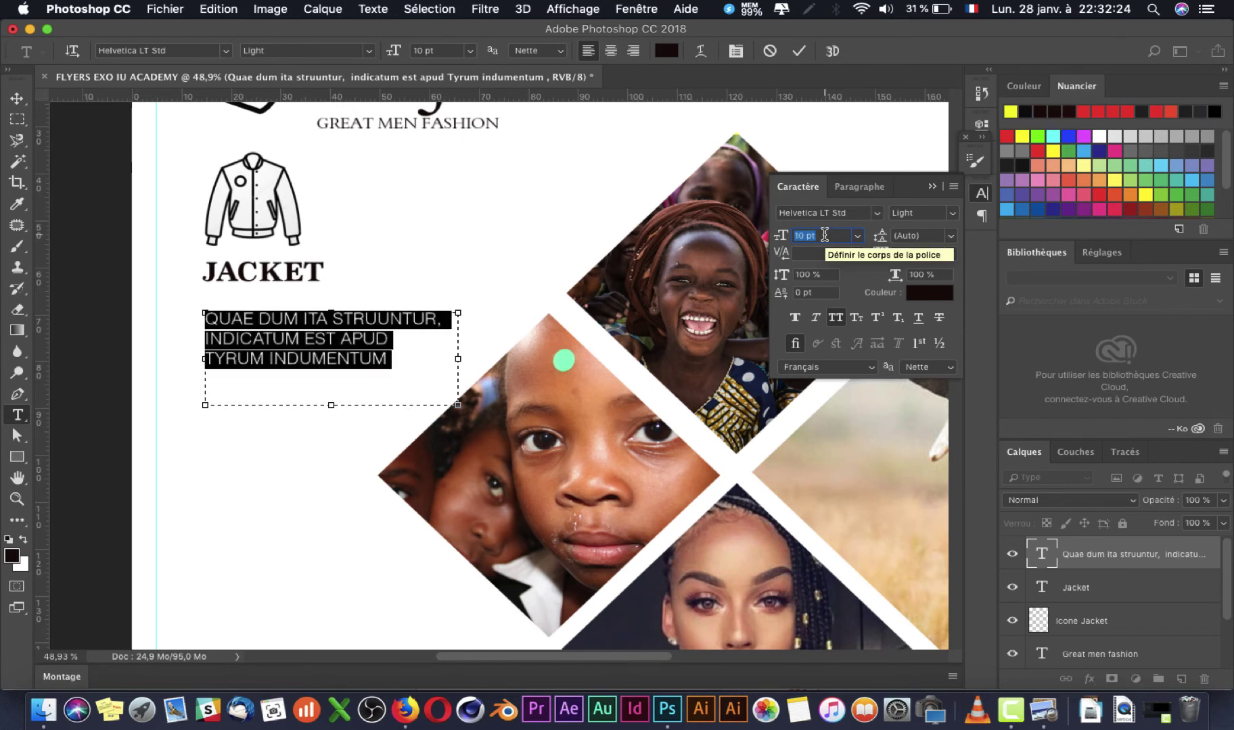
Step: Move the paragraph up just beneath JACKET and check it against the reference flyer
{"action": "left_click", "coordinate": [17, 98]}
{"action": "left_click_drag", "start_coordinate": [329, 355], "coordinate": [324, 333]}
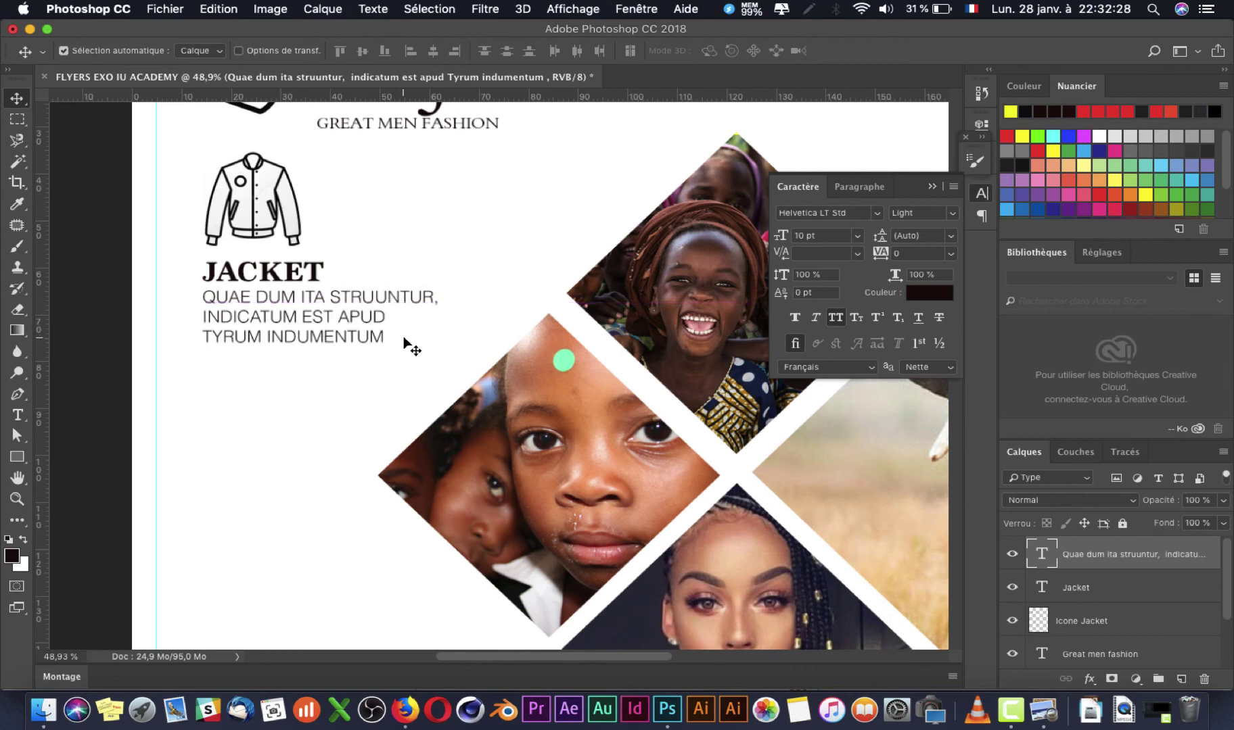
{"action": "key", "text": "super+Tab"}
{"action": "key", "text": "super+Tab"}
Step: Turn off All Caps on the JACKET paragraph so it shows mixed case, and compare with the reference
{"action": "key", "text": "t"}
{"action": "left_click", "coordinate": [278, 330]}
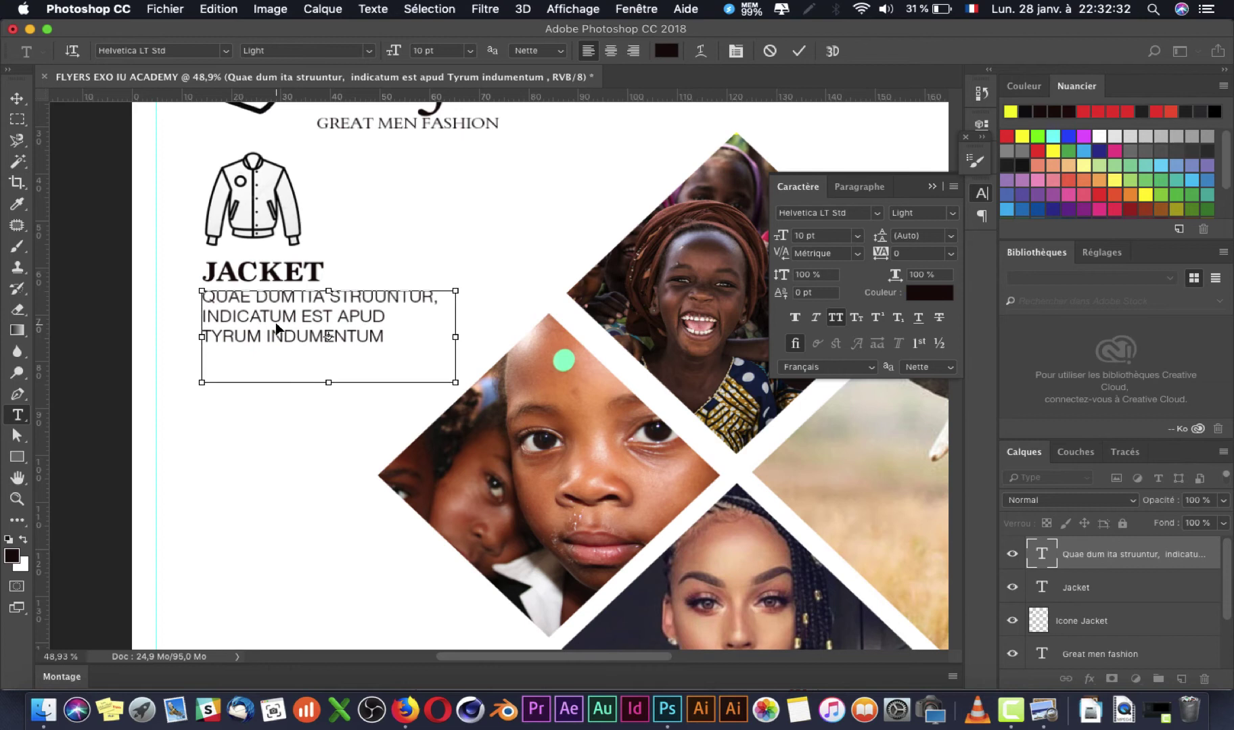
{"action": "key", "text": "super+a"}
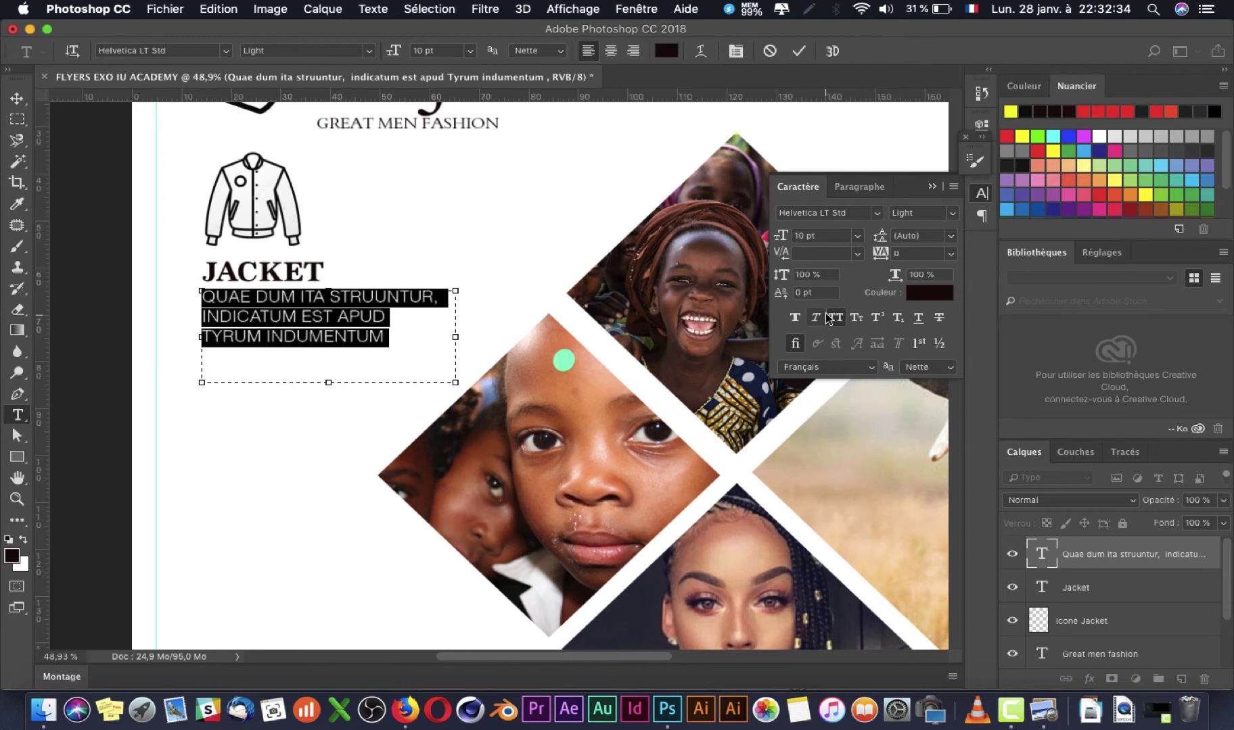
{"action": "left_click", "coordinate": [836, 319]}
{"action": "key", "text": "super+Return"}
{"action": "key", "text": "super+Tab"}
{"action": "key", "text": "super+Tab"}
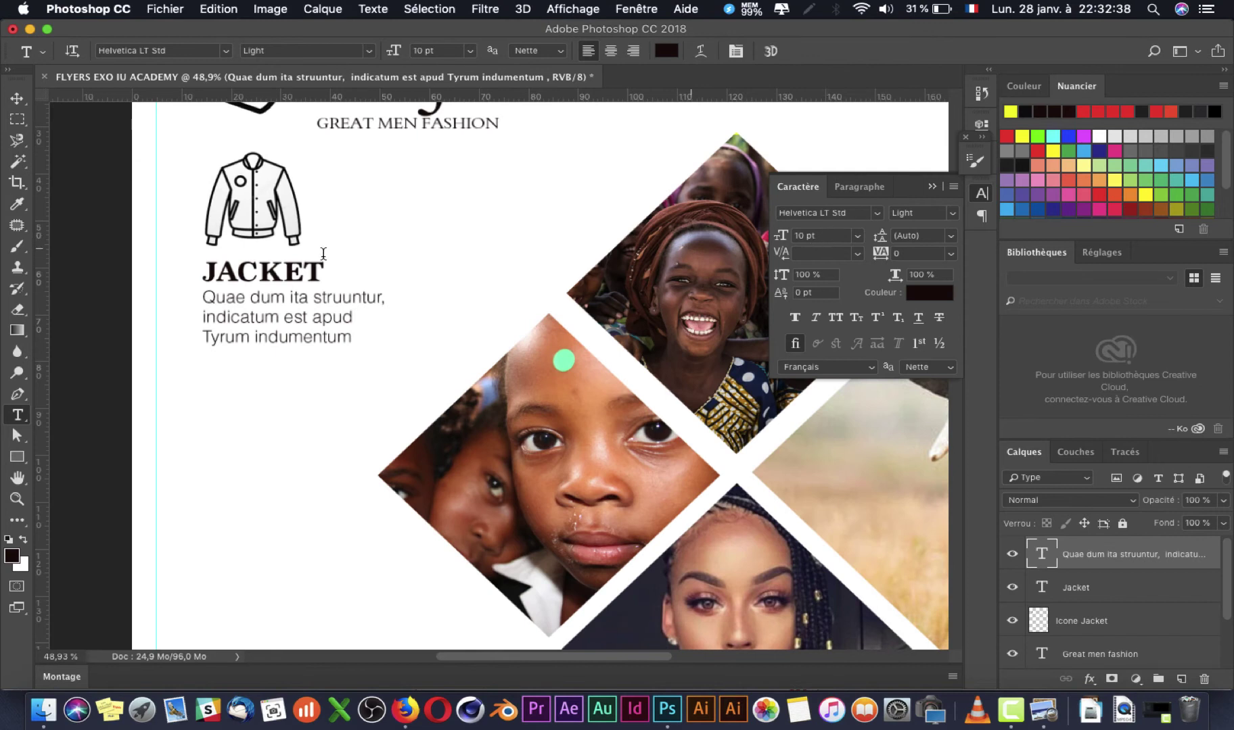
Step: Shrink the paragraph text to 8 pt and zoom out to view the whole flyer
{"action": "left_click", "coordinate": [220, 327]}
{"action": "key", "text": "super+a"}
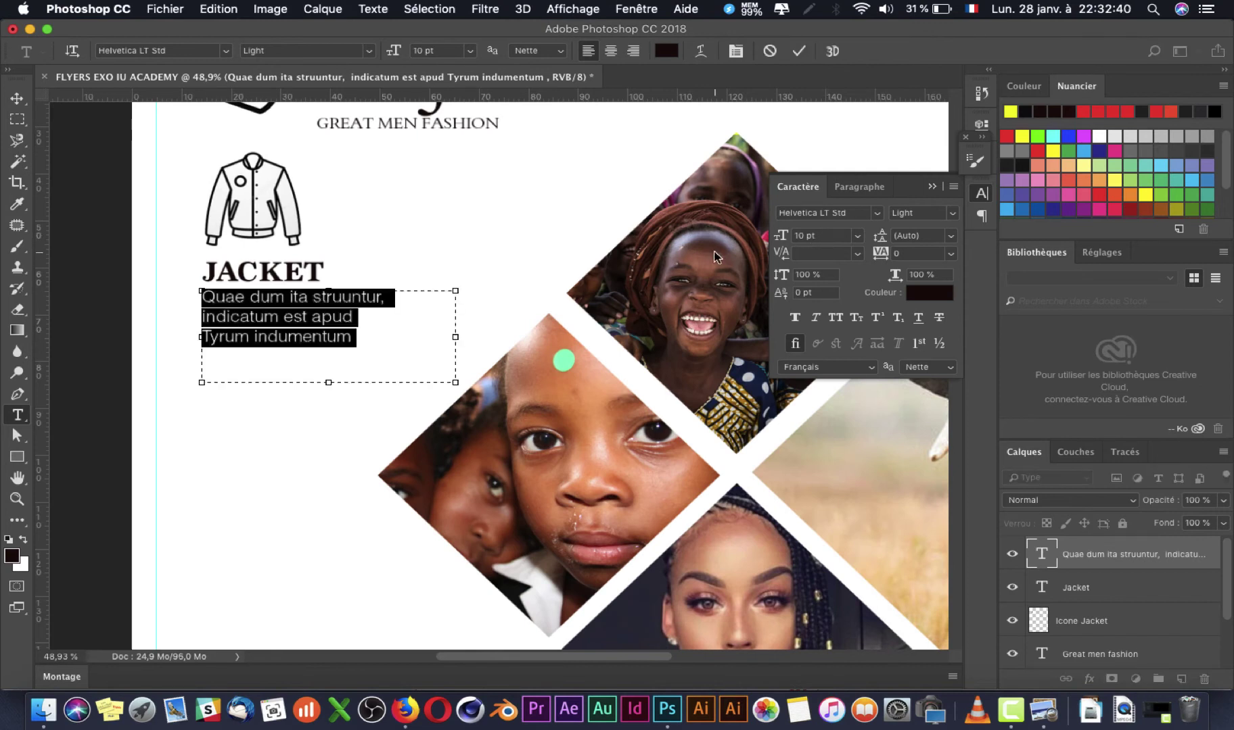
{"action": "key", "text": "Down"}
{"action": "key", "text": "Down"}
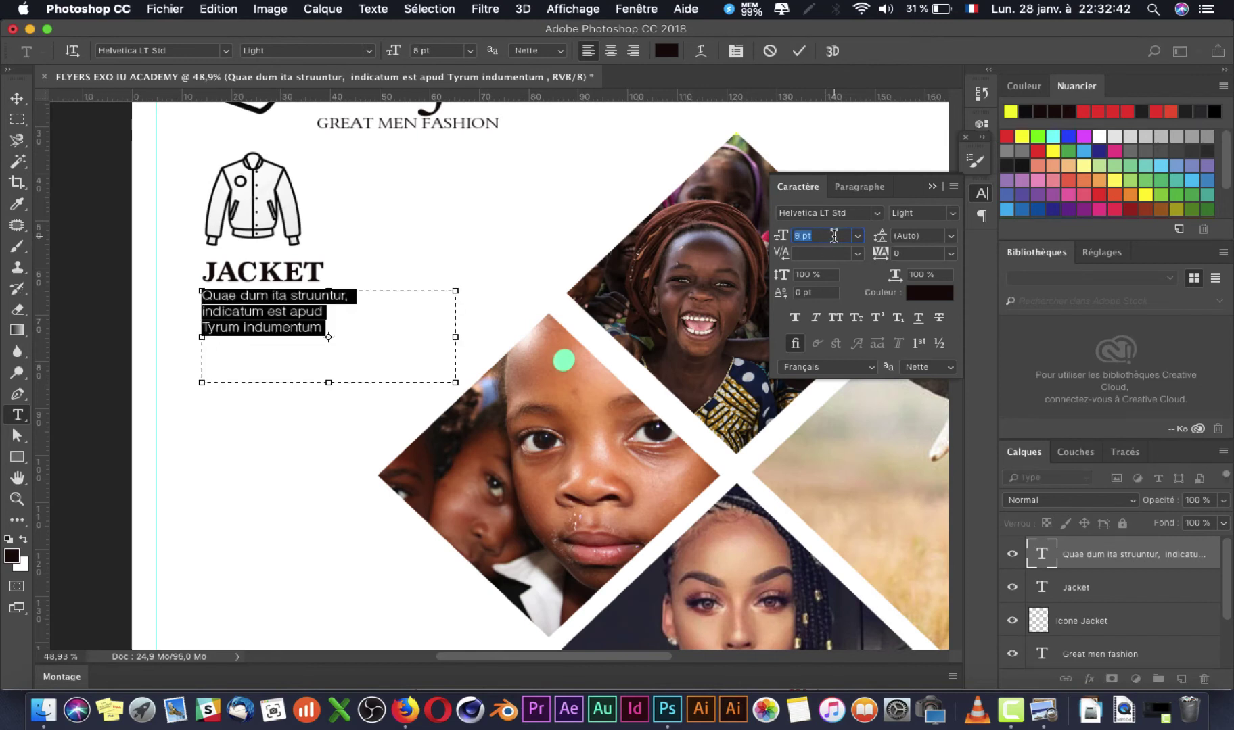
{"action": "left_click", "coordinate": [17, 96]}
{"action": "key", "text": "super+minus"}
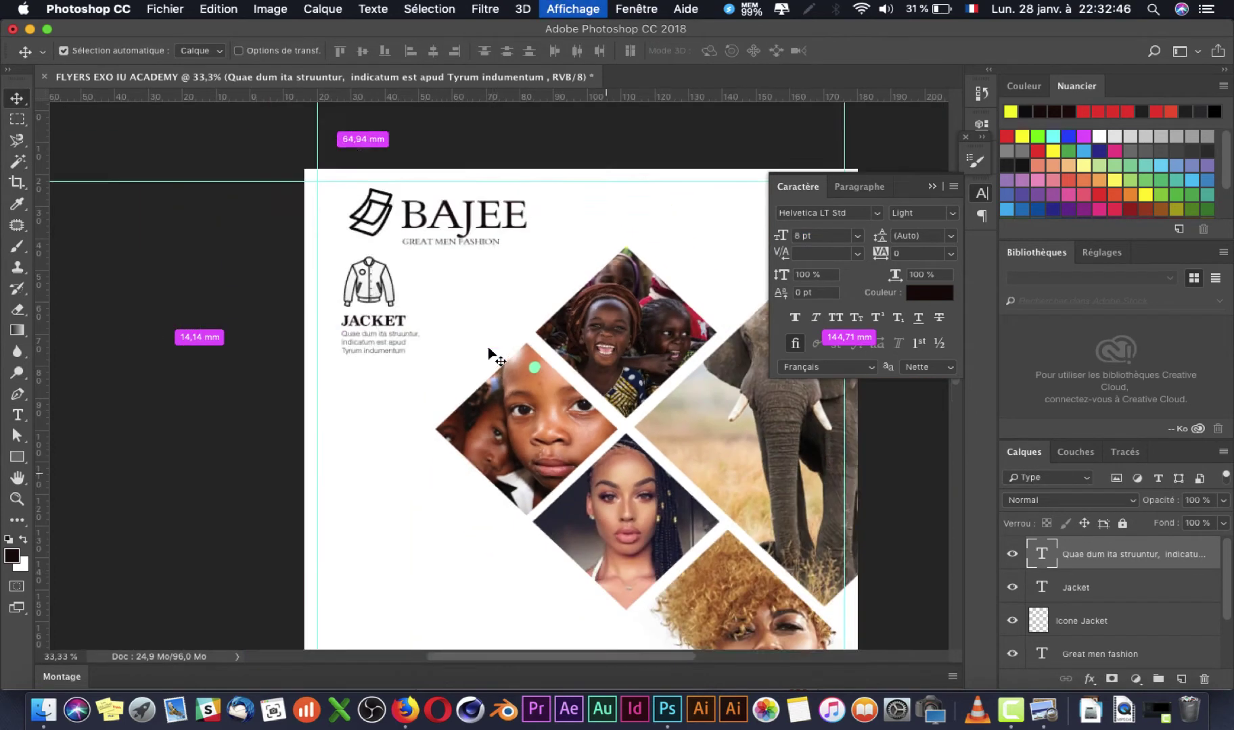
{"action": "scroll", "coordinate": [328, 265], "scroll_direction": "down", "scroll_amount": 5}
{"action": "key", "text": "super+minus"}
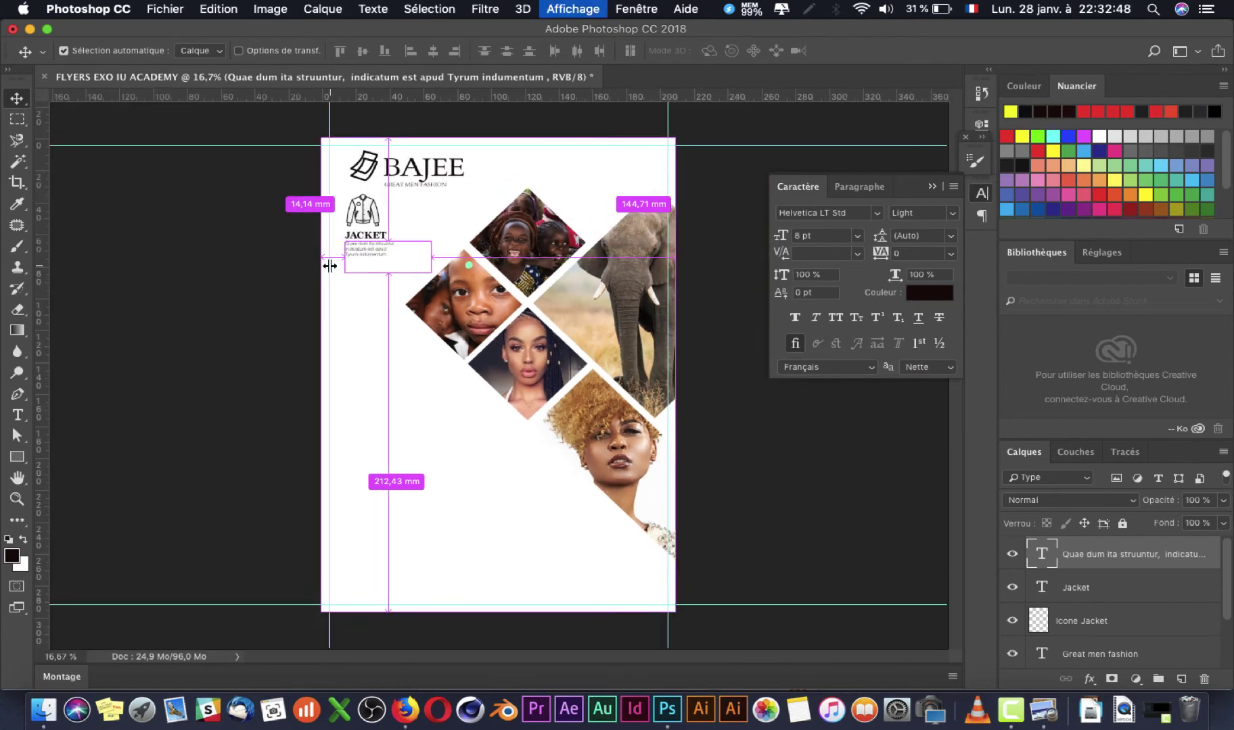
{"action": "key", "text": "super+Tab"}
{"action": "key", "text": "super+Tab"}
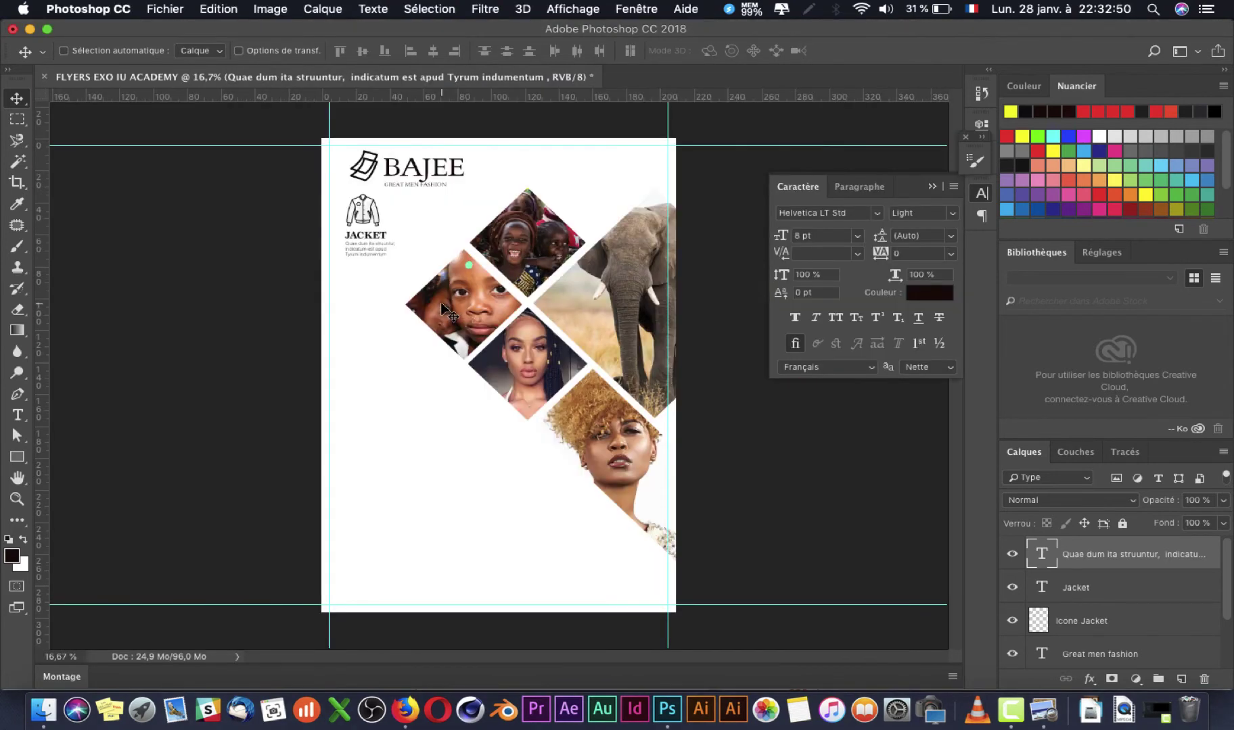
Step: Resize the JACKET paragraph to 12 pt and bring up the index.jpg reference flyer
{"action": "key", "text": "t"}
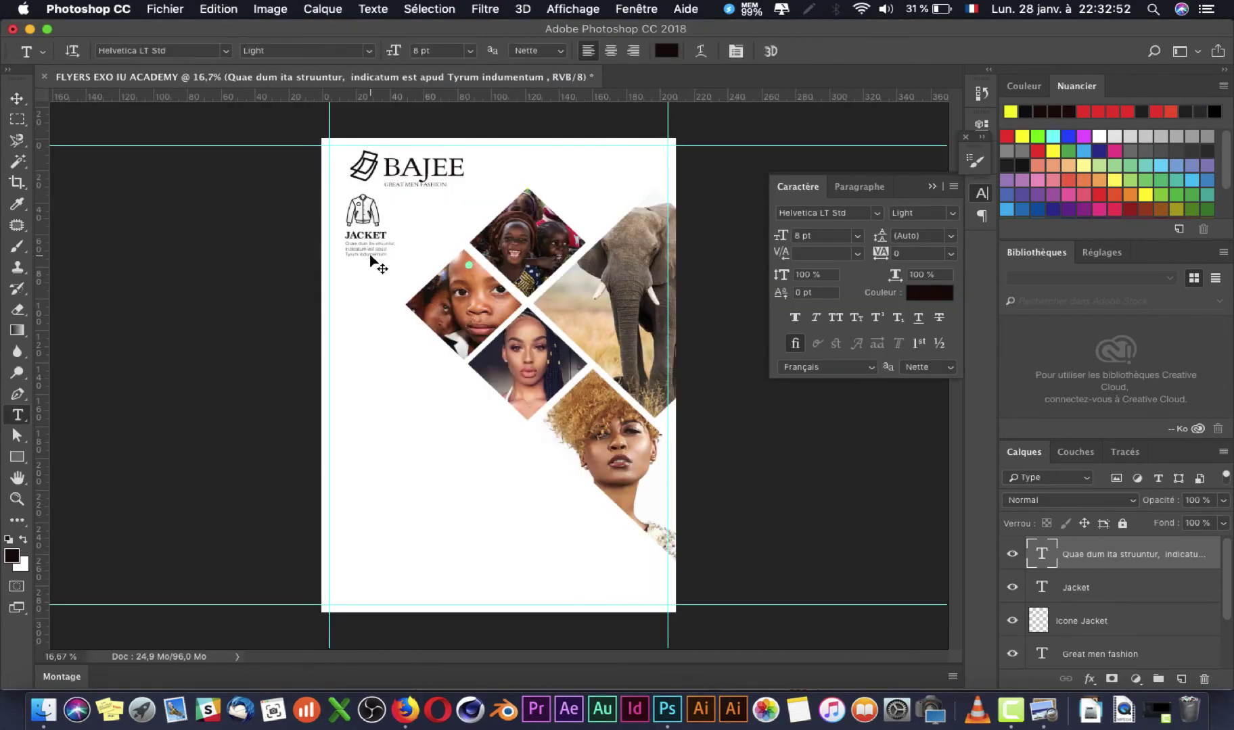
{"action": "left_click", "coordinate": [362, 244]}
{"action": "key", "text": "super+a"}
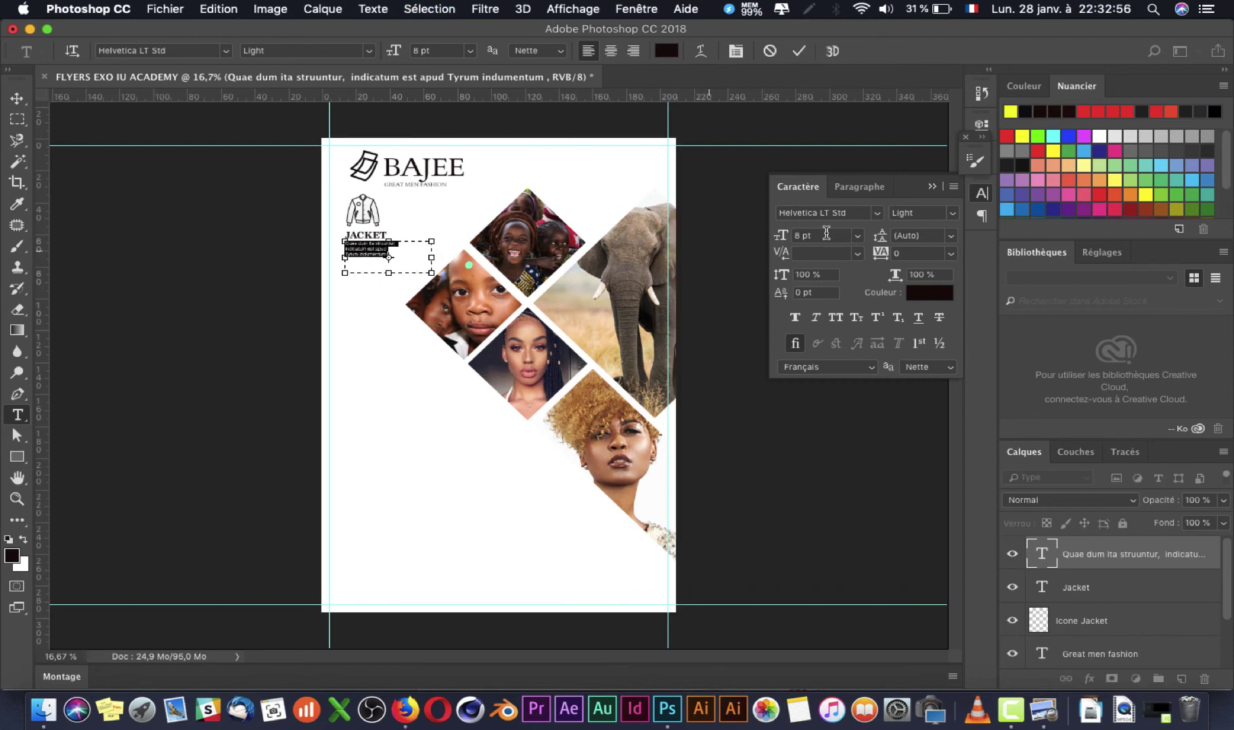
{"action": "key", "text": "Up"}
{"action": "key", "text": "Up"}
{"action": "key", "text": "Up"}
{"action": "key", "text": "Up"}
{"action": "key", "text": "Up"}
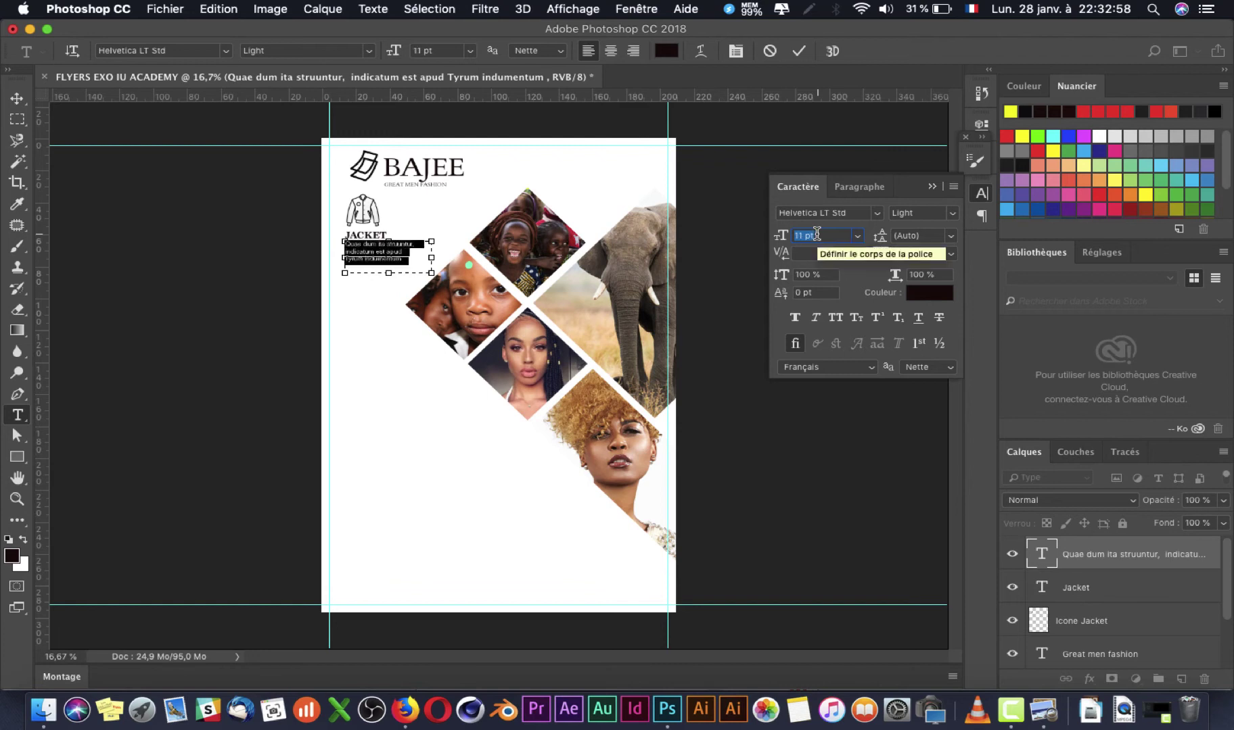
{"action": "key", "text": "Down"}
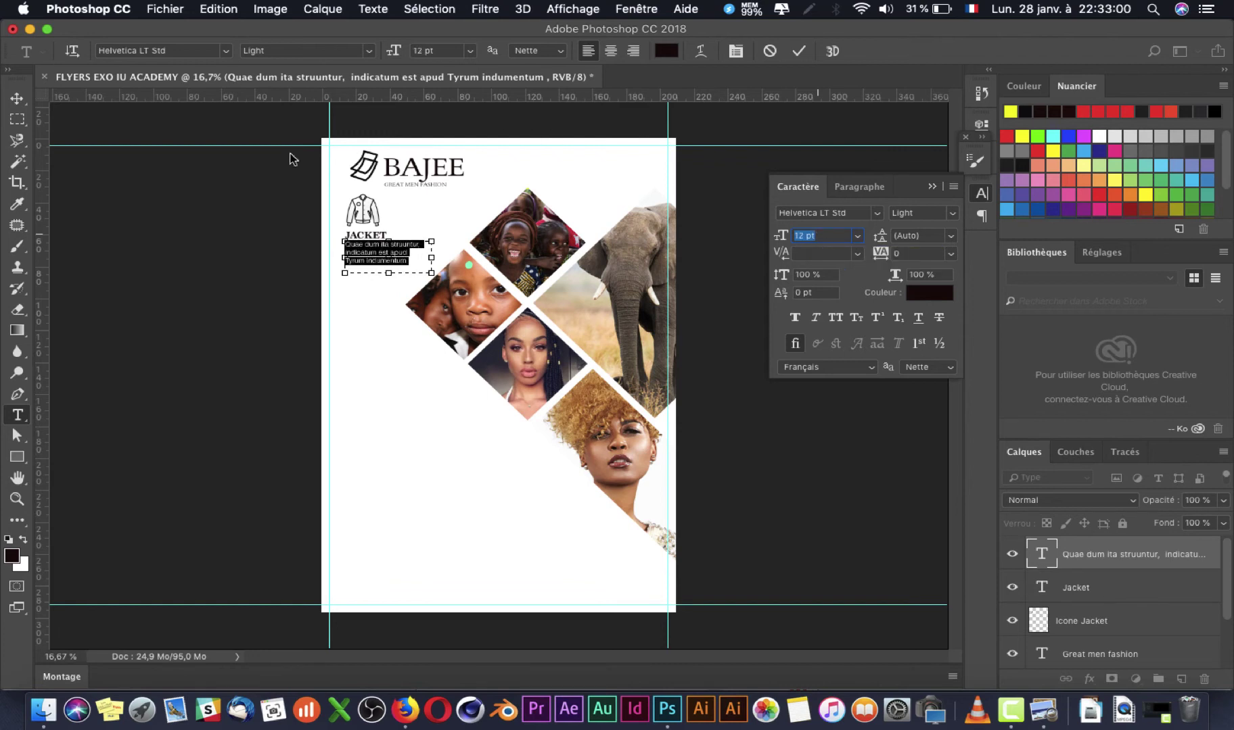
{"action": "left_click", "coordinate": [16, 99]}
{"action": "key", "text": "super+Tab"}
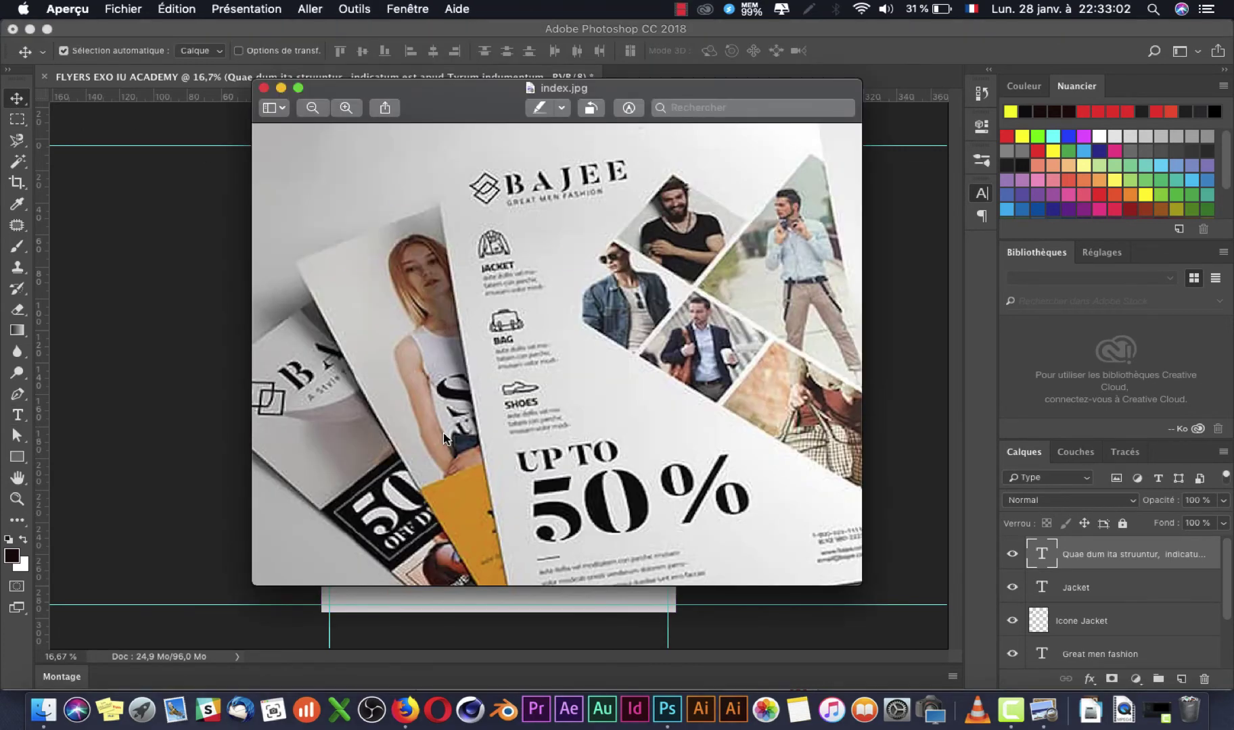
Step: Return to the flyer and select the JACKET paragraph's text layer
{"action": "key", "text": "super+Tab"}
{"action": "right_click", "coordinate": [371, 262]}
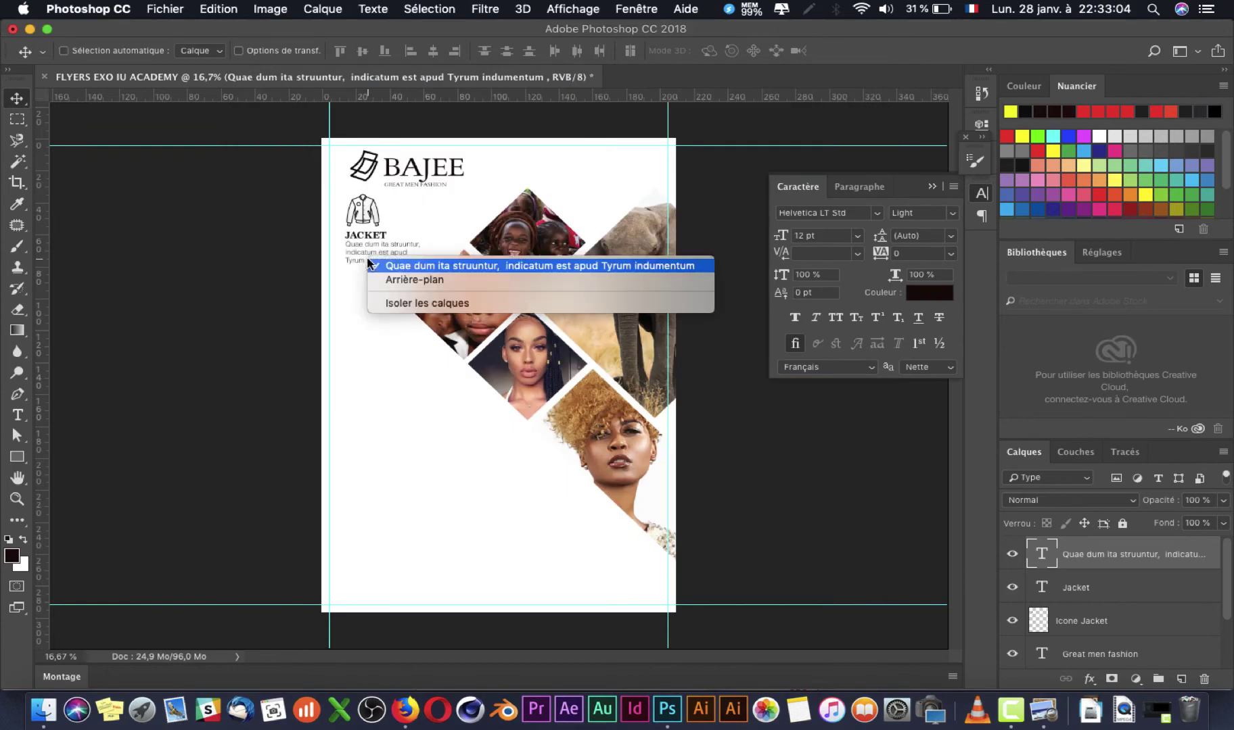
{"action": "left_click", "coordinate": [388, 265]}
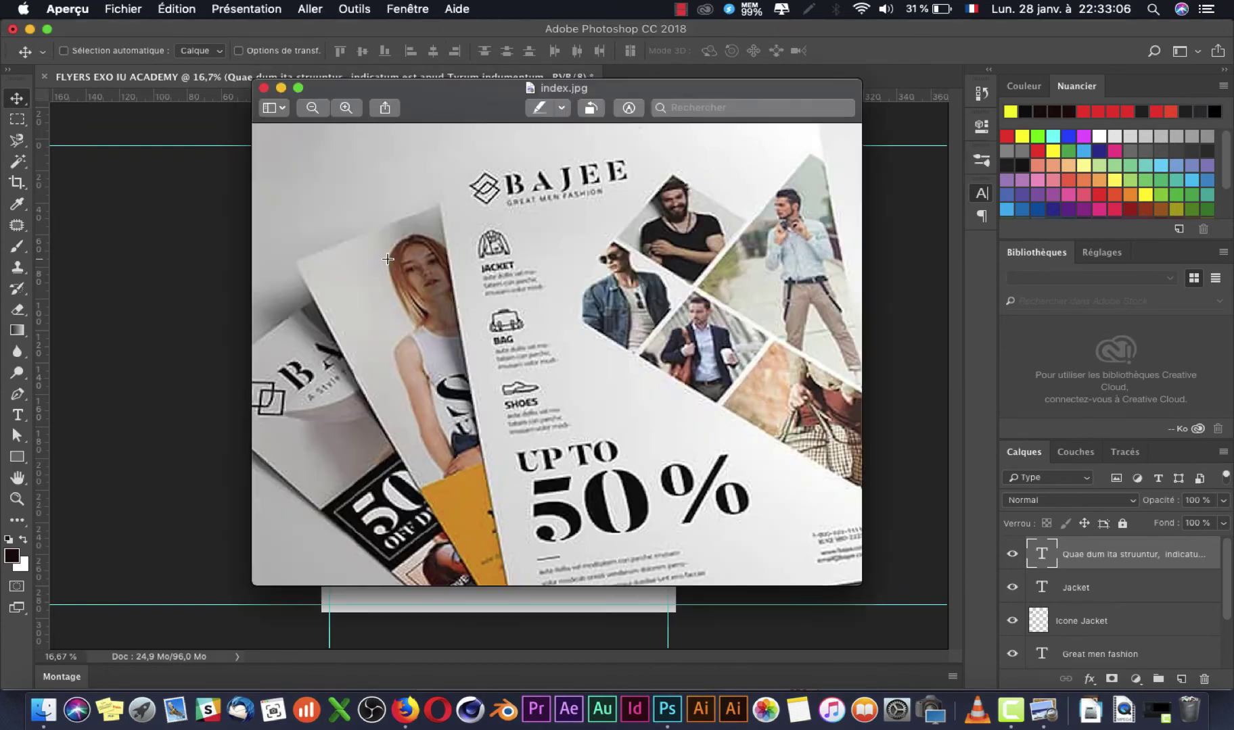
{"action": "key", "text": "super+Tab"}
{"action": "key", "text": "super+Tab"}
Step: Select the Jacket title text layer and compare the flyer with the reference image
{"action": "right_click", "coordinate": [364, 235]}
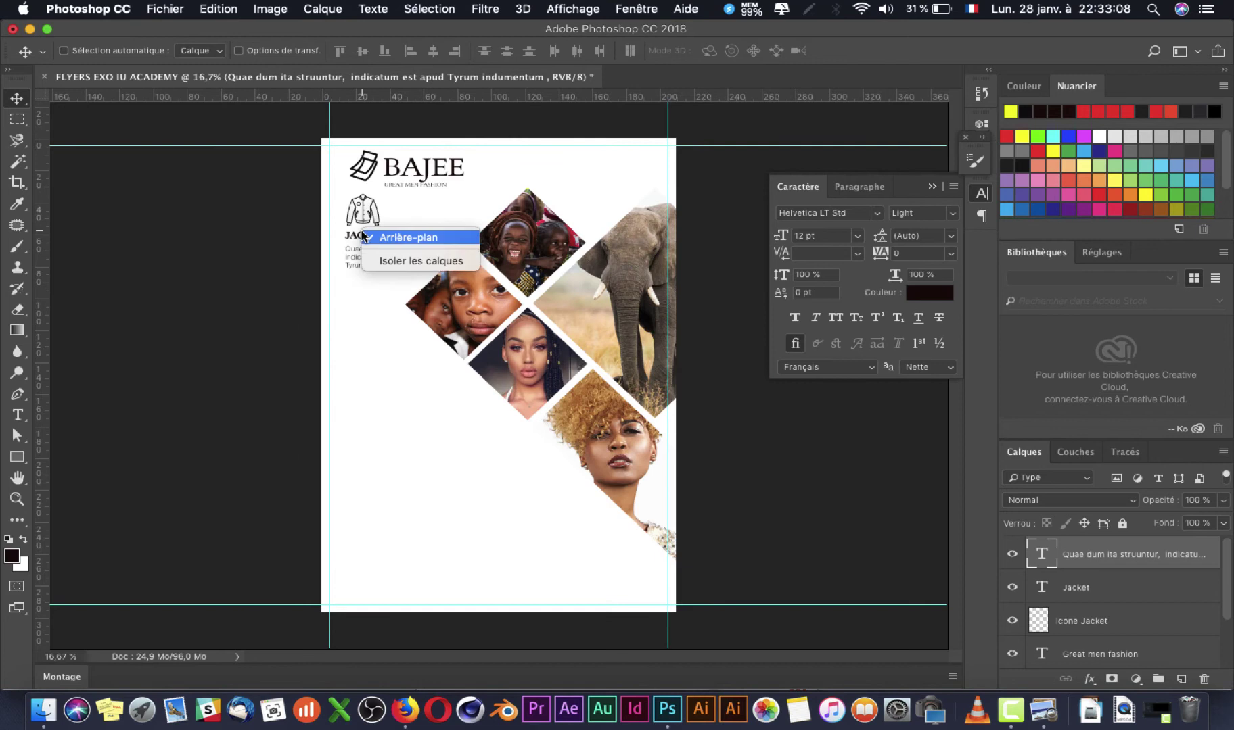
{"action": "left_click", "coordinate": [383, 238]}
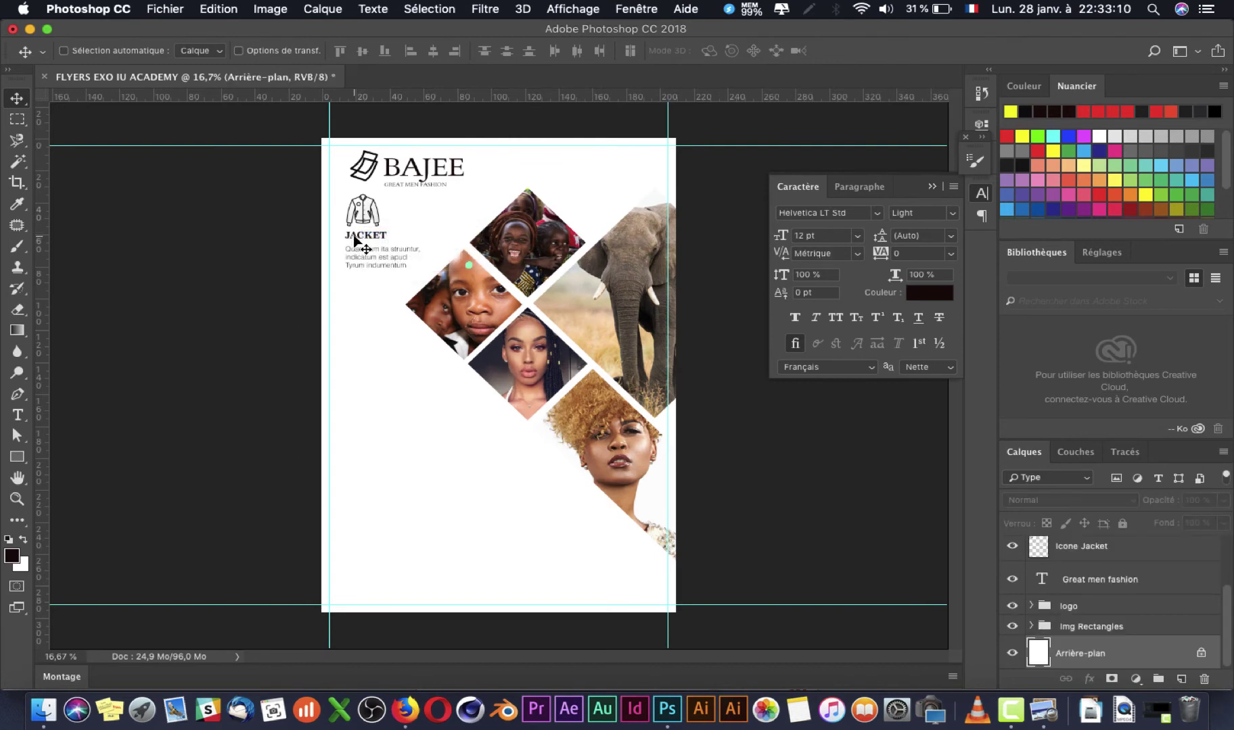
{"action": "right_click", "coordinate": [355, 240]}
{"action": "left_click", "coordinate": [369, 244]}
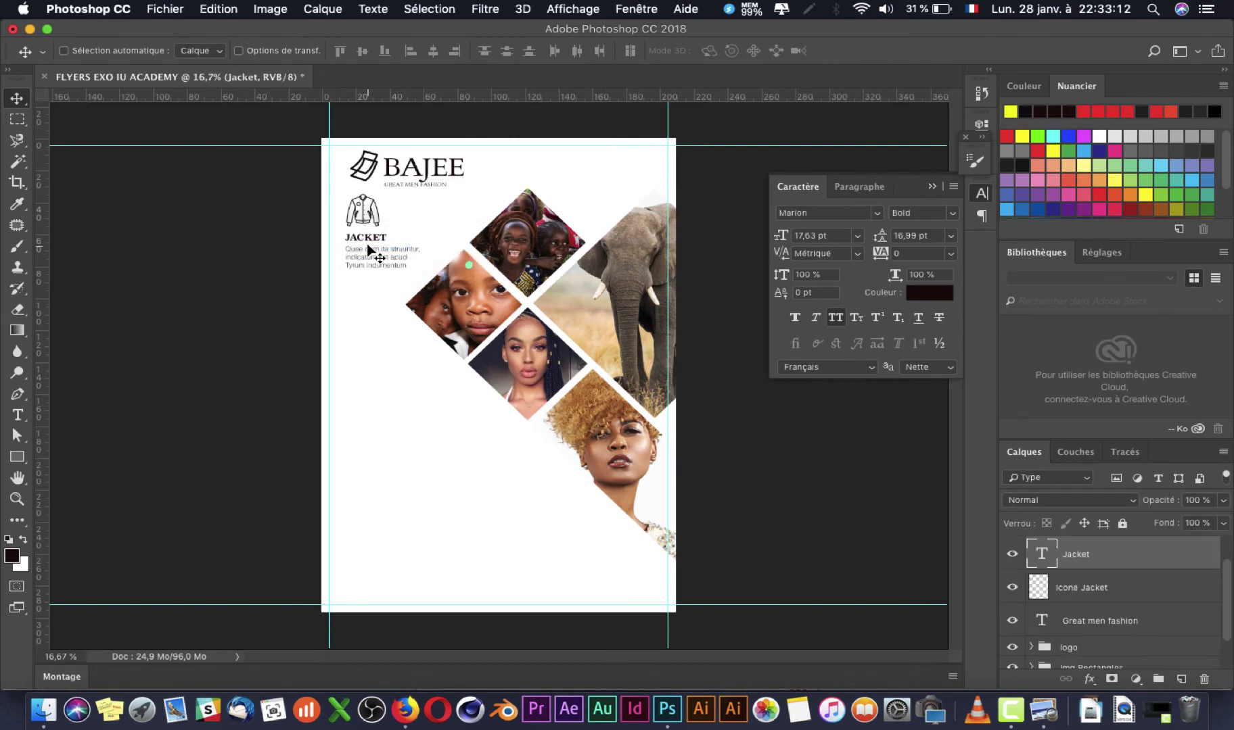
{"action": "key", "text": "super+Tab"}
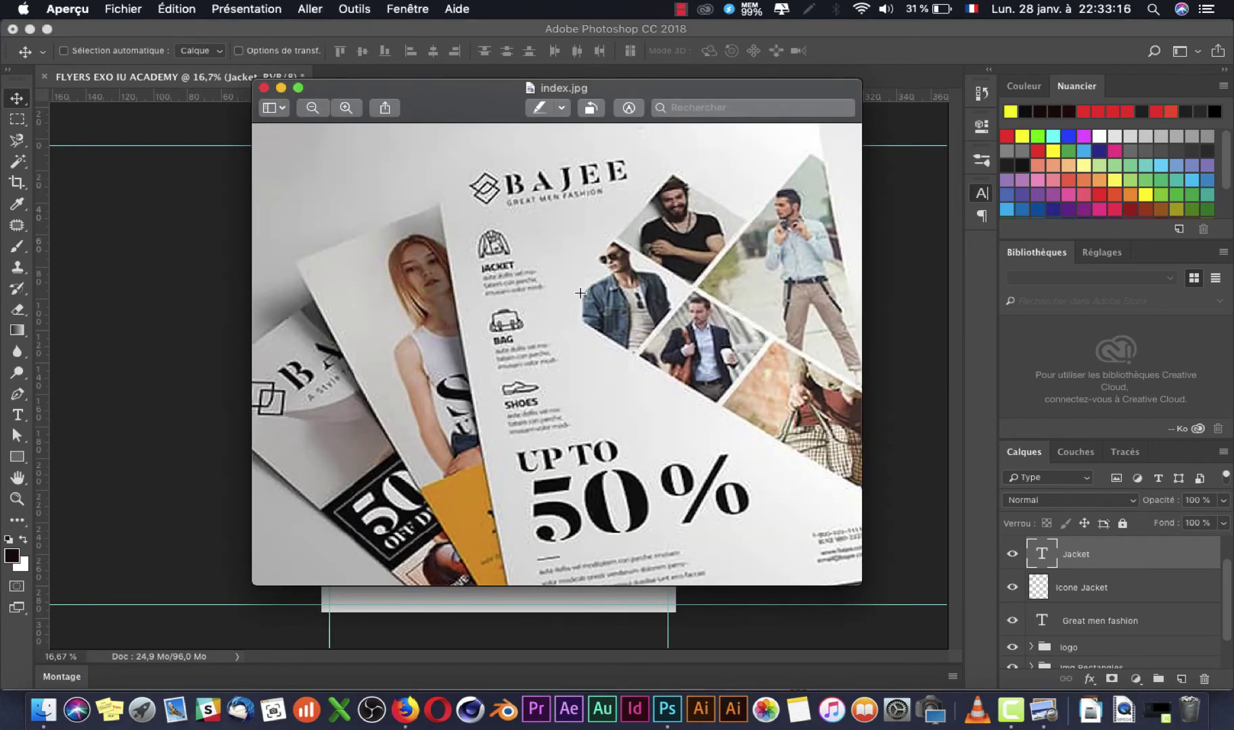
{"action": "key", "text": "super+Tab"}
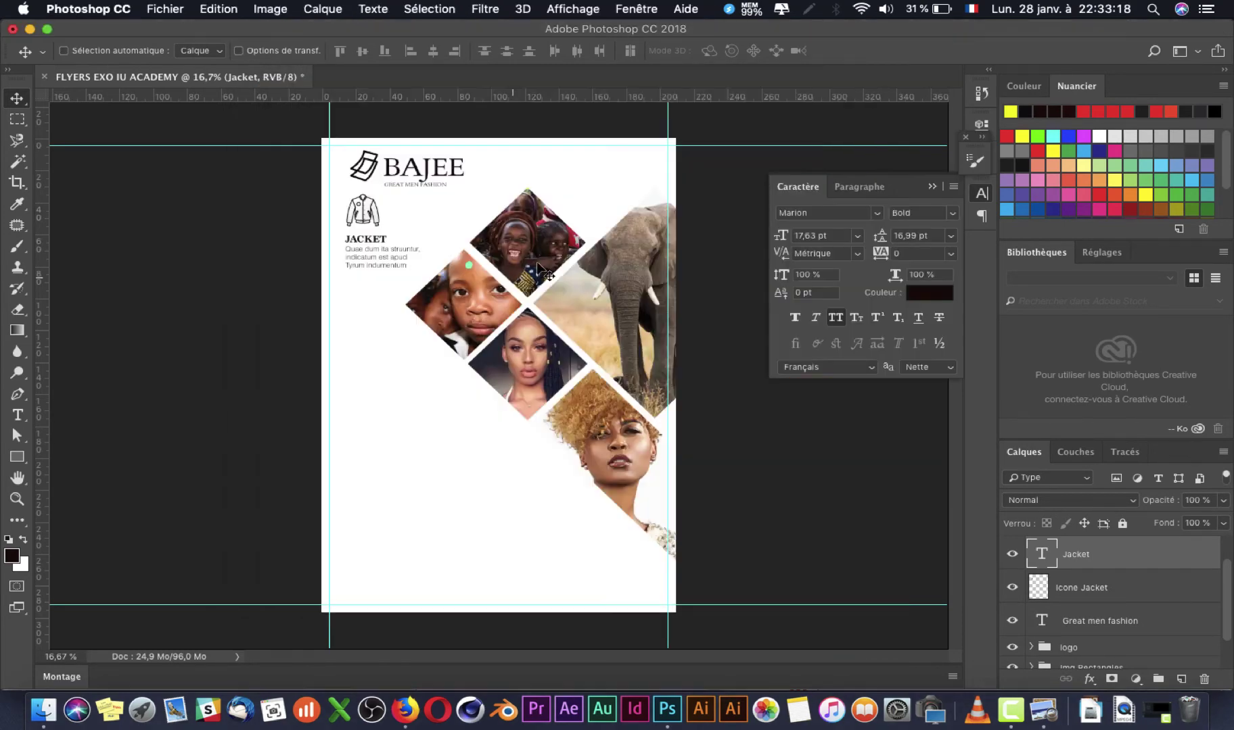
{"action": "left_click", "coordinate": [405, 710]}
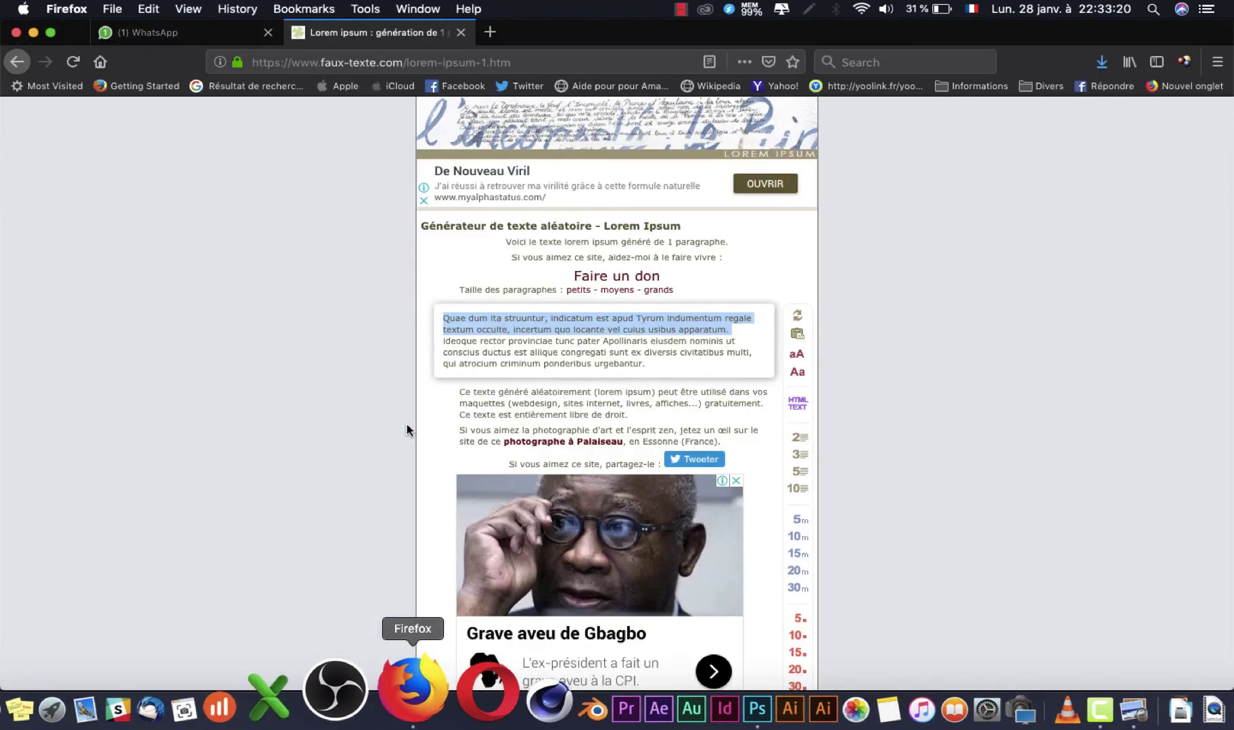
Step: Search Google Images for 'icon bag' in a new browser tab
{"action": "left_click", "coordinate": [171, 28]}
{"action": "left_click", "coordinate": [342, 30]}
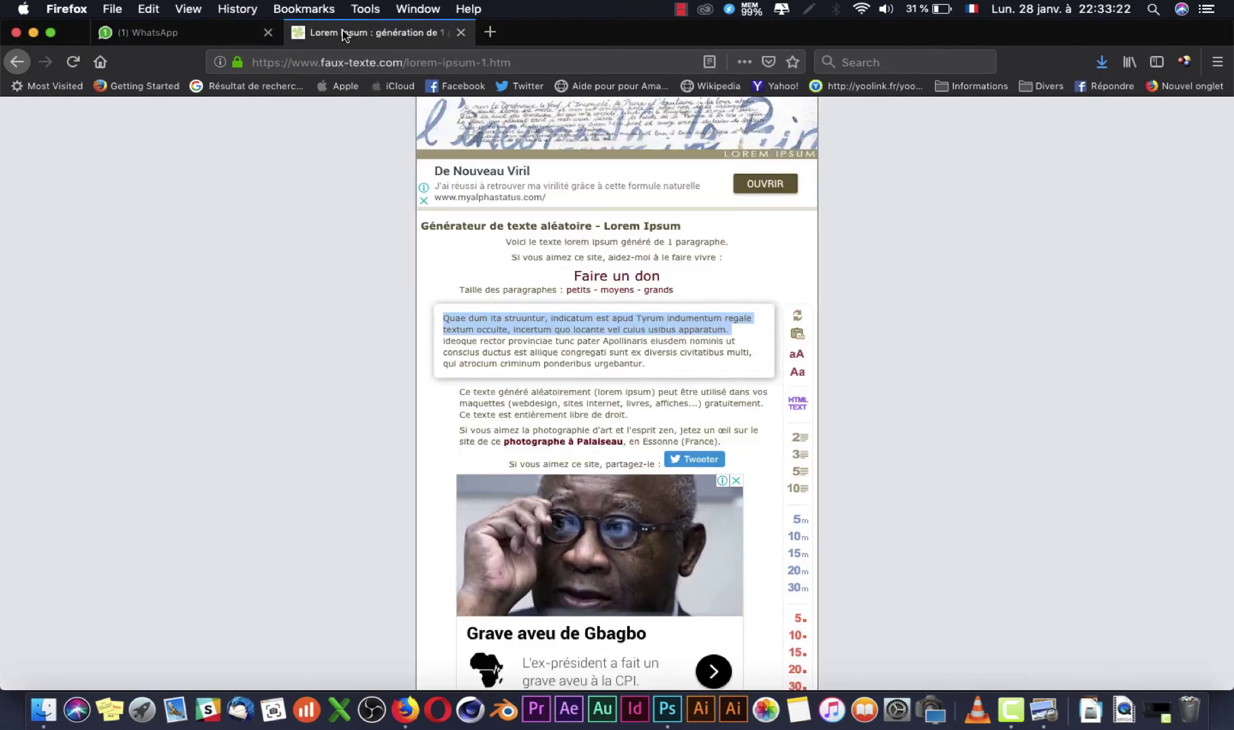
{"action": "left_click", "coordinate": [490, 32]}
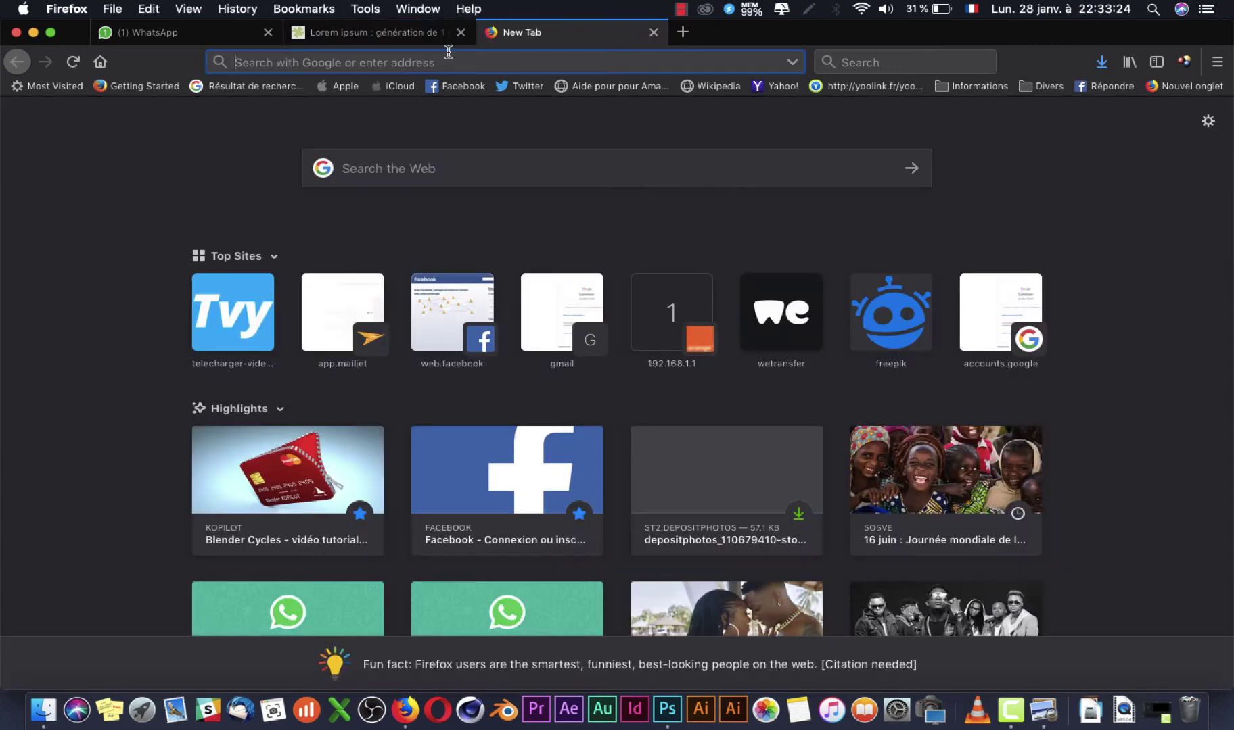
{"action": "left_click", "coordinate": [394, 67]}
{"action": "type", "text": "ico"}
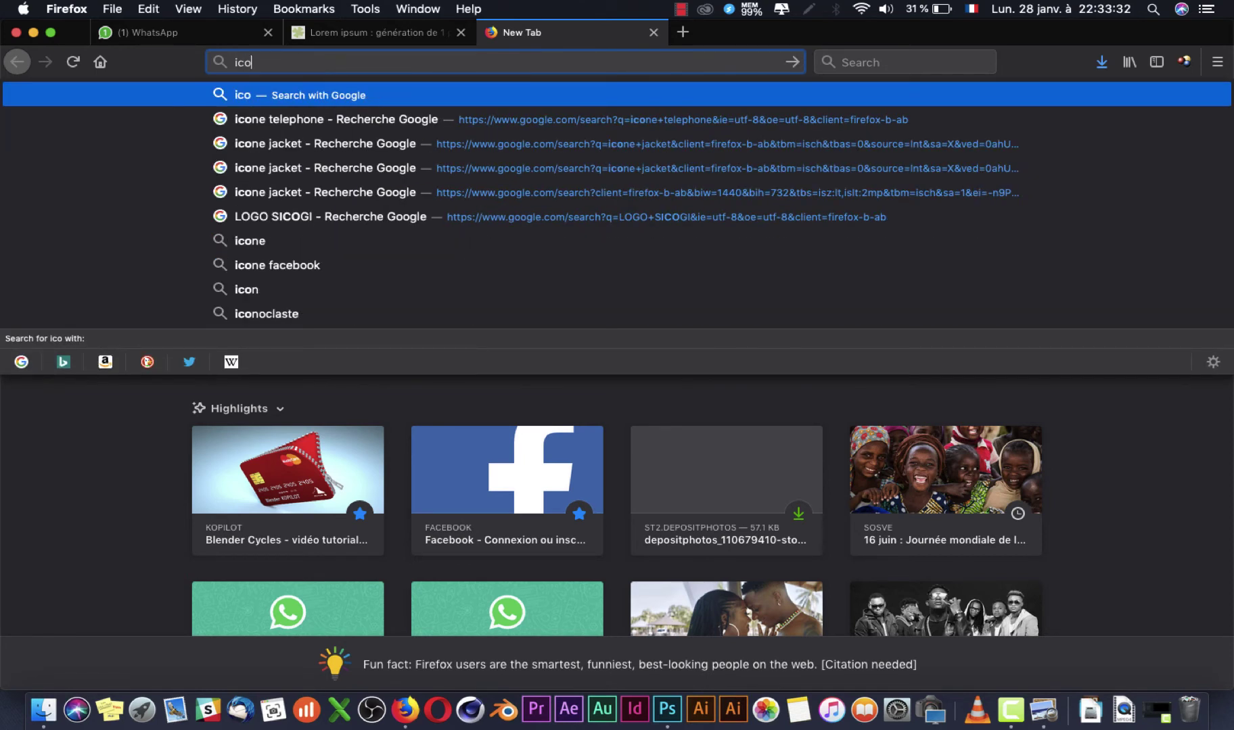
{"action": "type", "text": "n bag"}
{"action": "key", "text": "Return"}
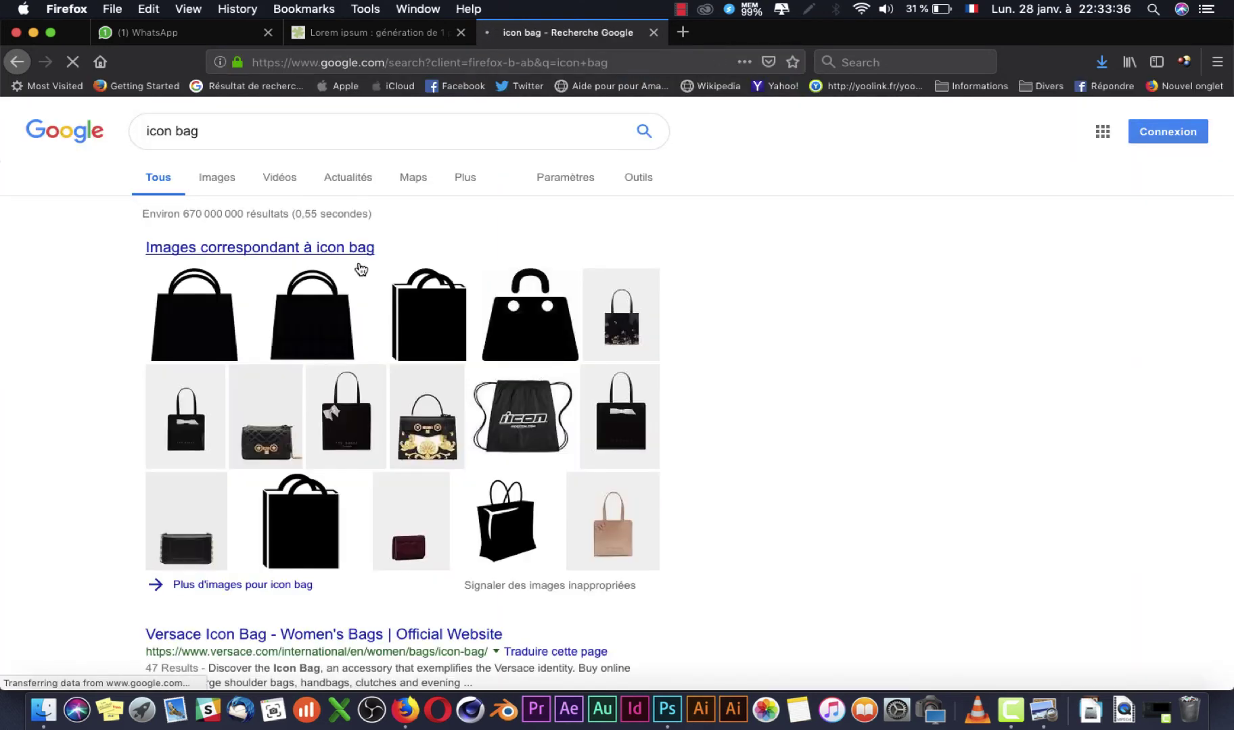
{"action": "left_click", "coordinate": [348, 253]}
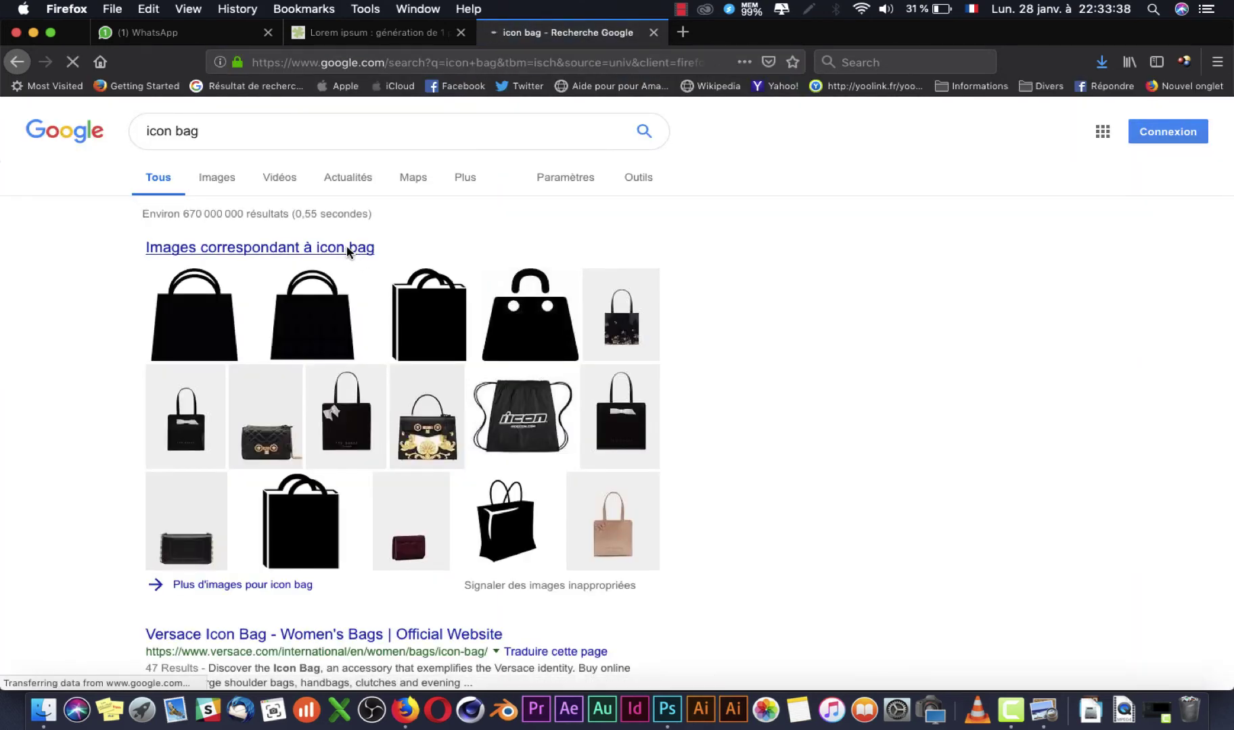
{"action": "scroll", "coordinate": [348, 250], "scroll_direction": "down", "scroll_amount": 10}
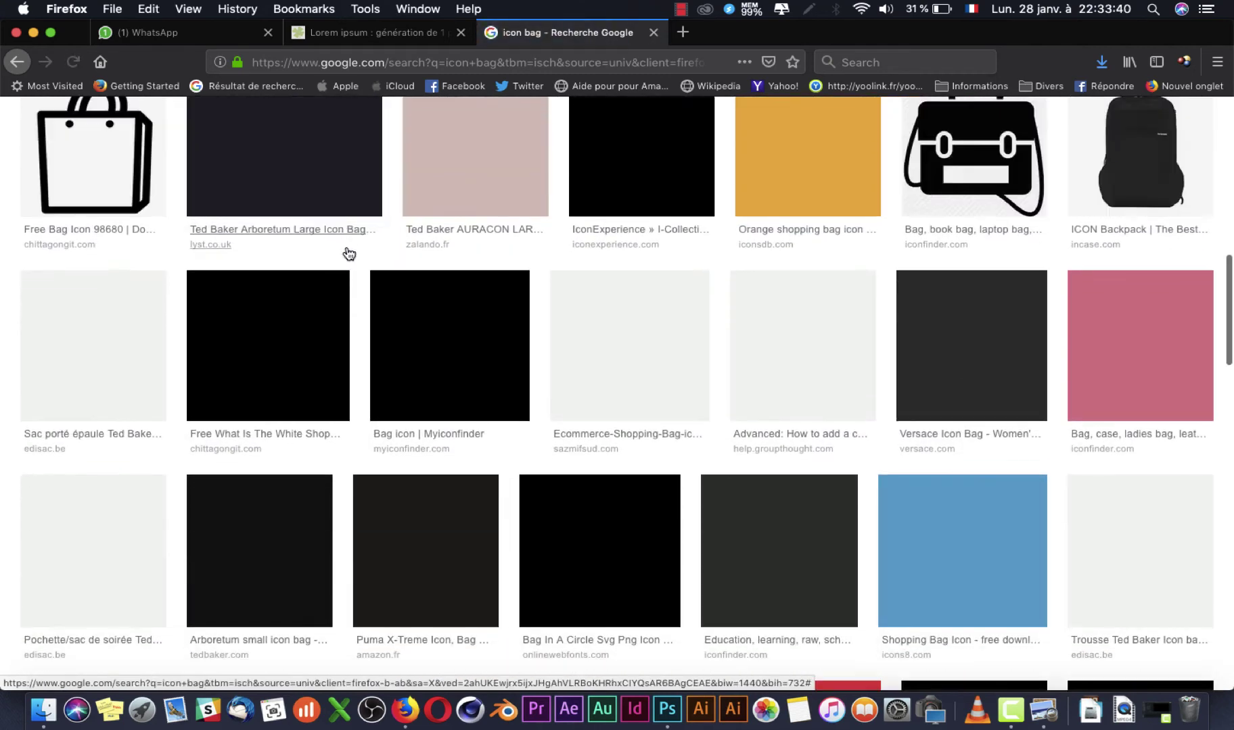
Step: After checking the reference flyer, refine the image search to 'icone sac homme'
{"action": "key", "text": "super+Tab"}
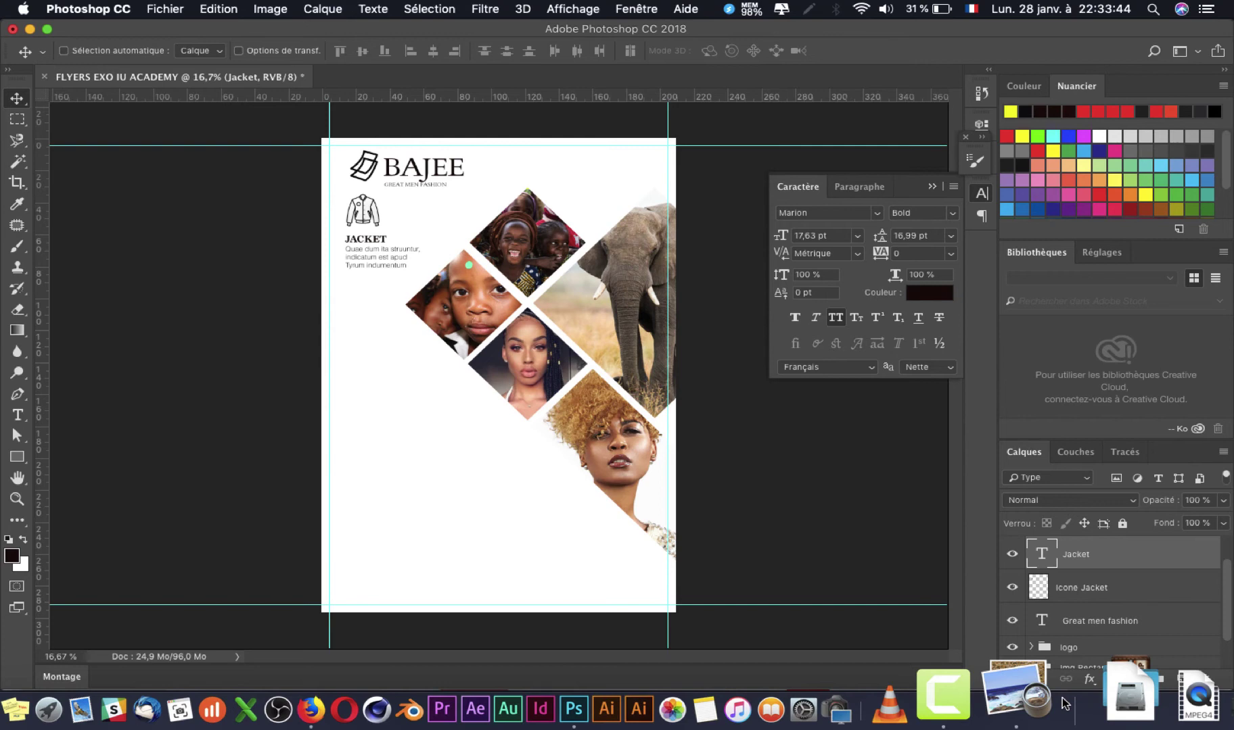
{"action": "left_click", "coordinate": [1033, 710]}
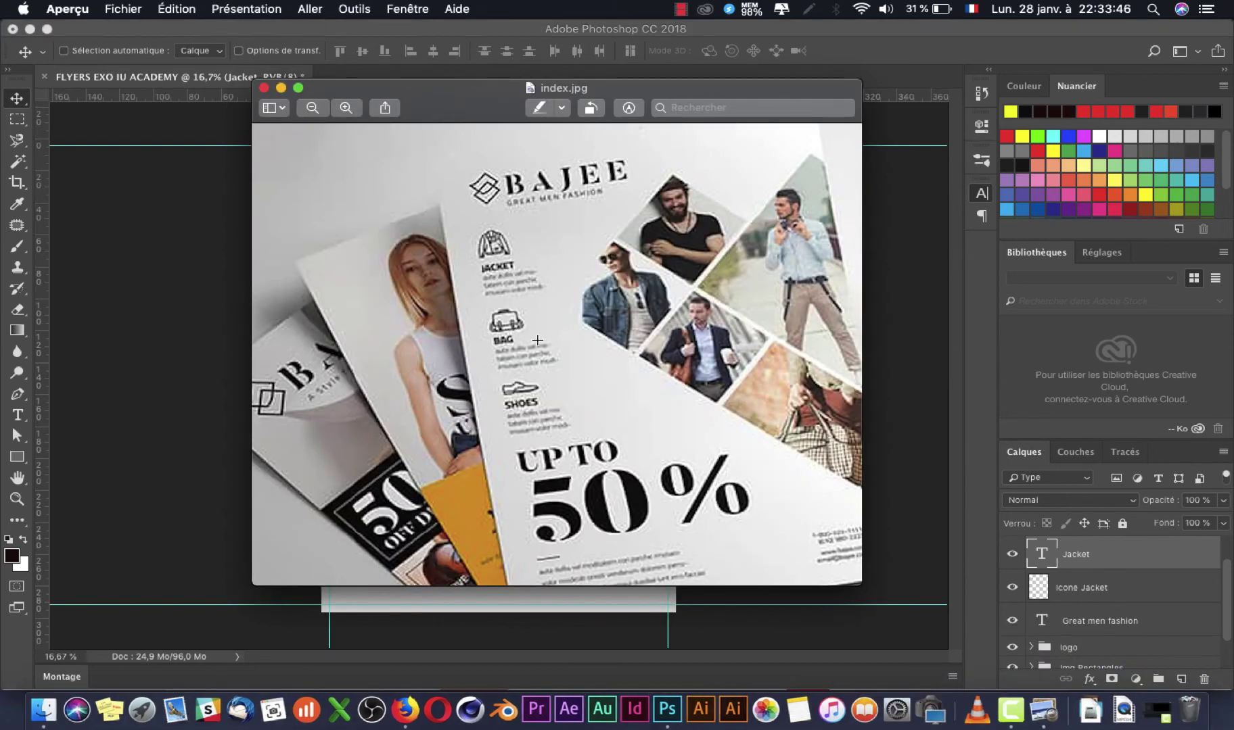
{"action": "key", "text": "super+Tab"}
{"action": "key", "text": "super+Tab"}
{"action": "scroll", "coordinate": [510, 343], "scroll_direction": "up", "scroll_amount": 5}
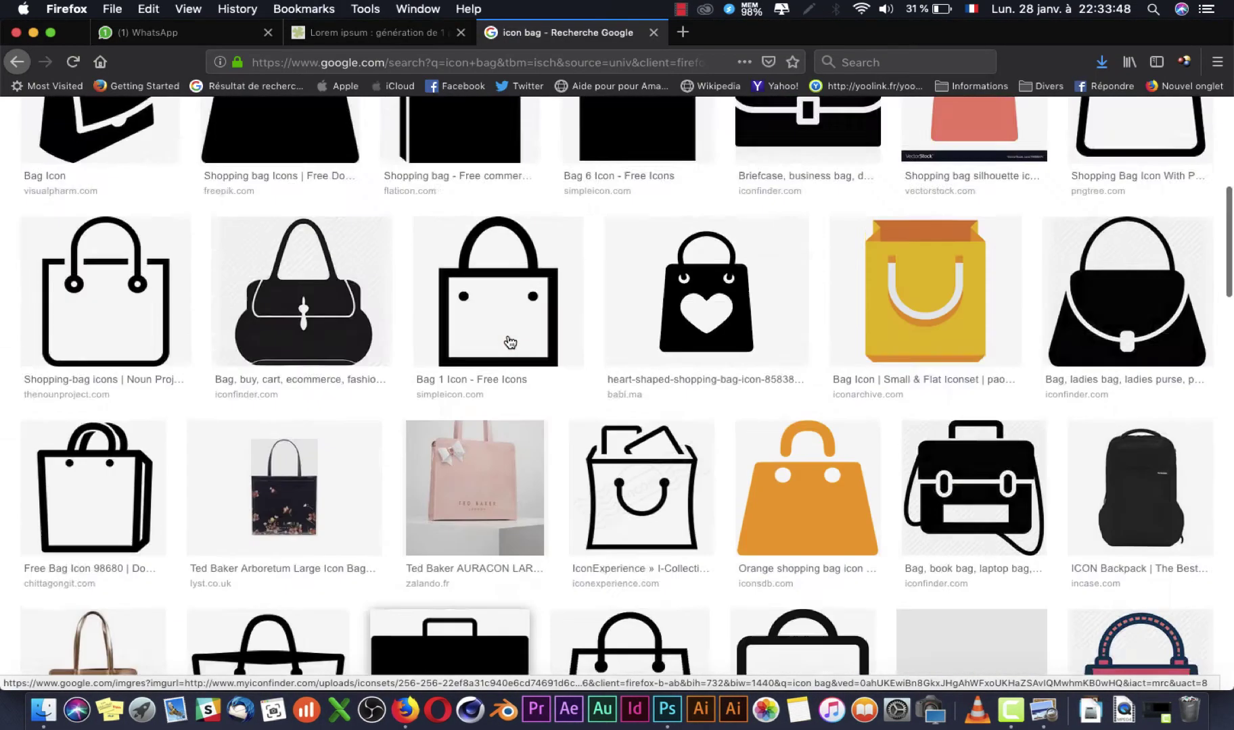
{"action": "scroll", "coordinate": [510, 343], "scroll_direction": "up", "scroll_amount": 5}
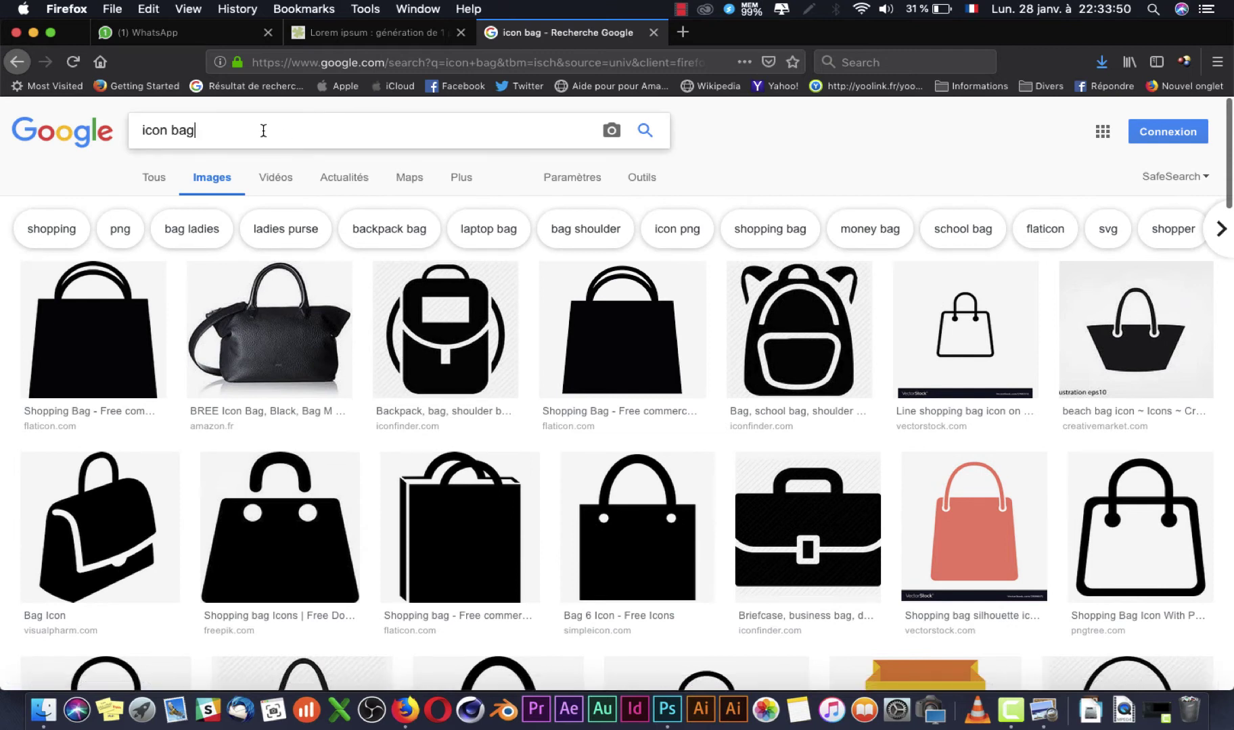
{"action": "key", "text": "BackSpace"}
{"action": "key", "text": "BackSpace"}
{"action": "key", "text": "BackSpace"}
{"action": "key", "text": "BackSpace"}
{"action": "type", "text": "sac homme"}
{"action": "key", "text": "Return"}
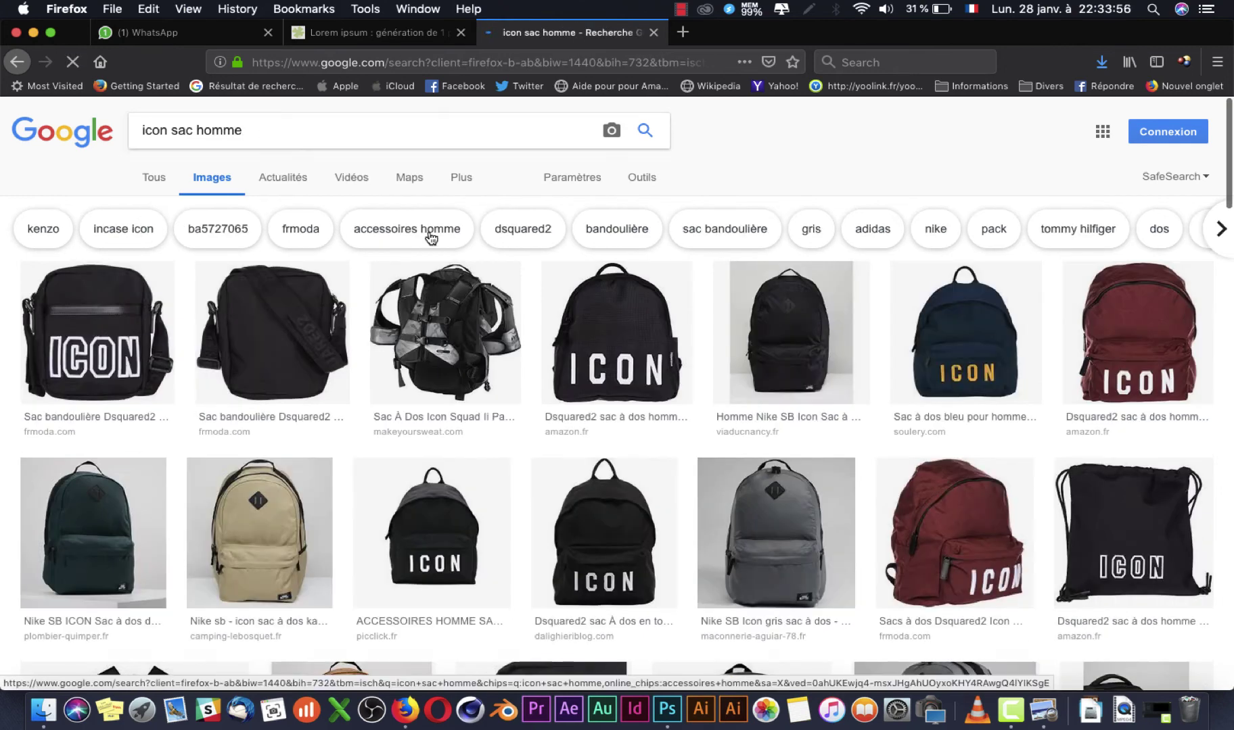
{"action": "scroll", "coordinate": [431, 238], "scroll_direction": "down", "scroll_amount": 20}
{"action": "scroll", "coordinate": [433, 238], "scroll_direction": "up", "scroll_amount": 20}
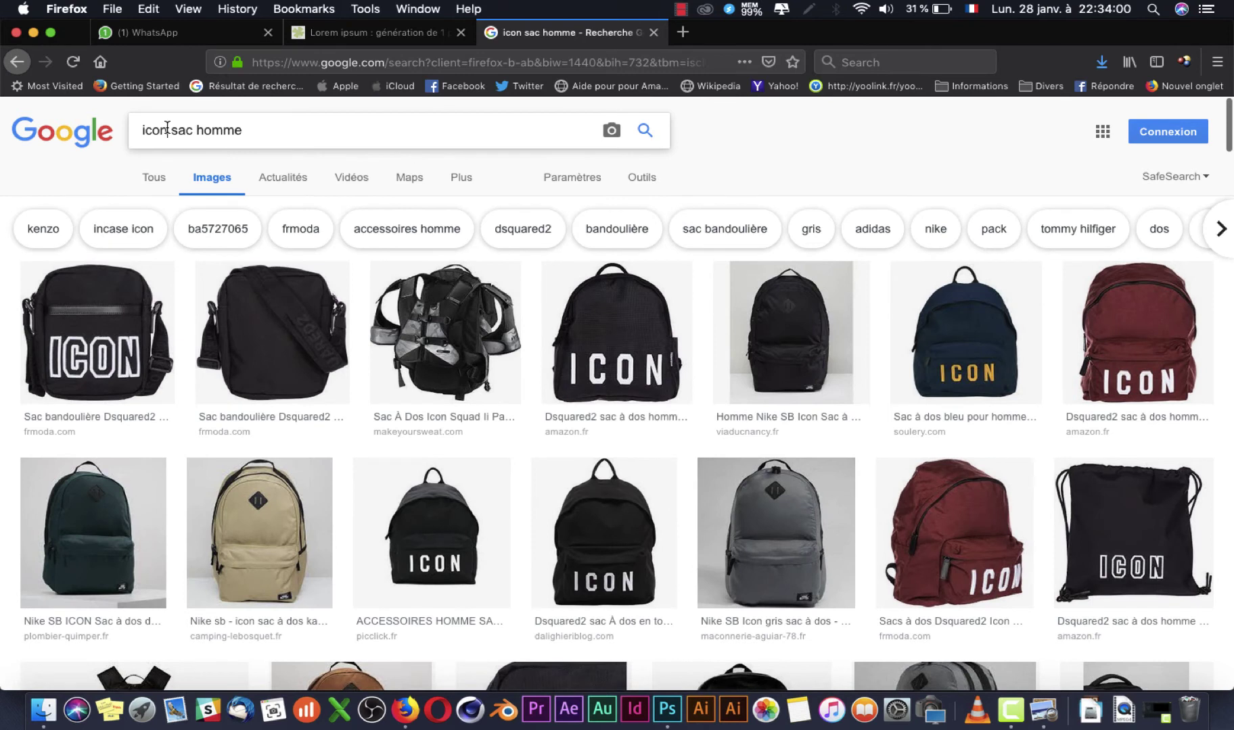
{"action": "type", "text": "e"}
{"action": "key", "text": "Return"}
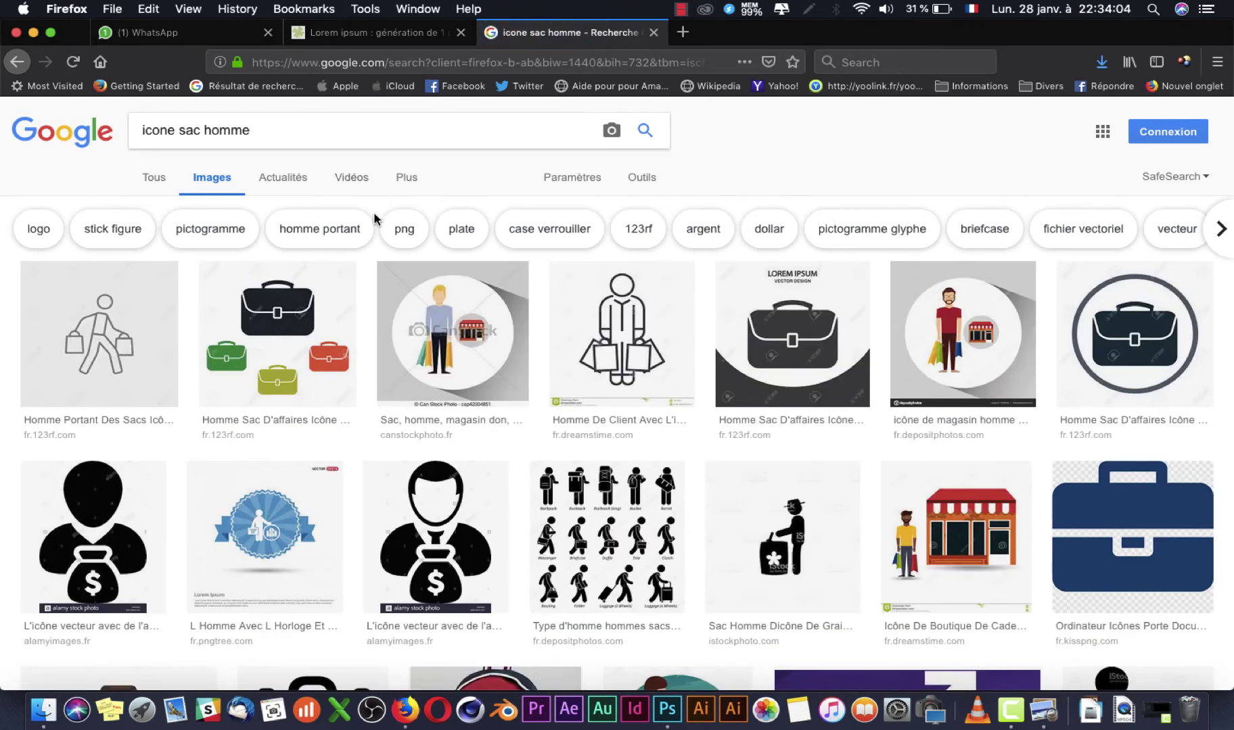
Step: Open the outline briefcase icon result and save the image to the computer
{"action": "scroll", "coordinate": [390, 232], "scroll_direction": "down", "scroll_amount": 2}
{"action": "scroll", "coordinate": [390, 232], "scroll_direction": "down", "scroll_amount": 10}
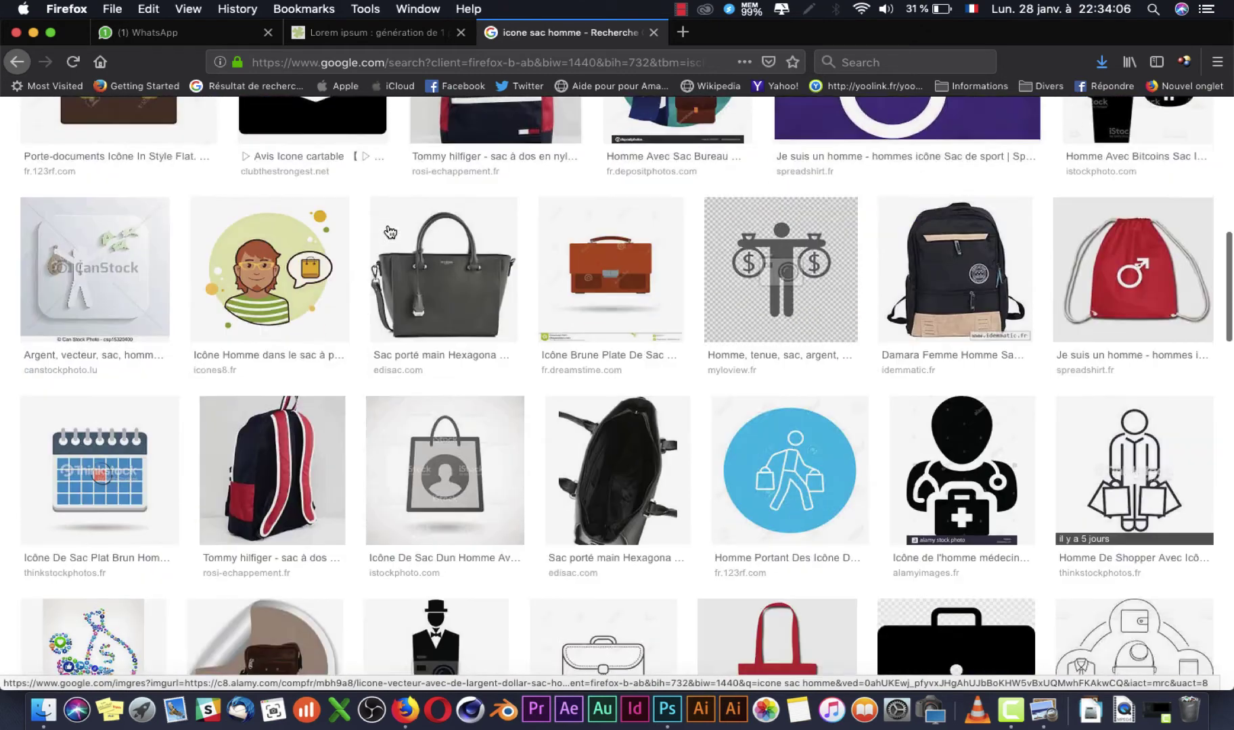
{"action": "scroll", "coordinate": [390, 232], "scroll_direction": "down", "scroll_amount": 5}
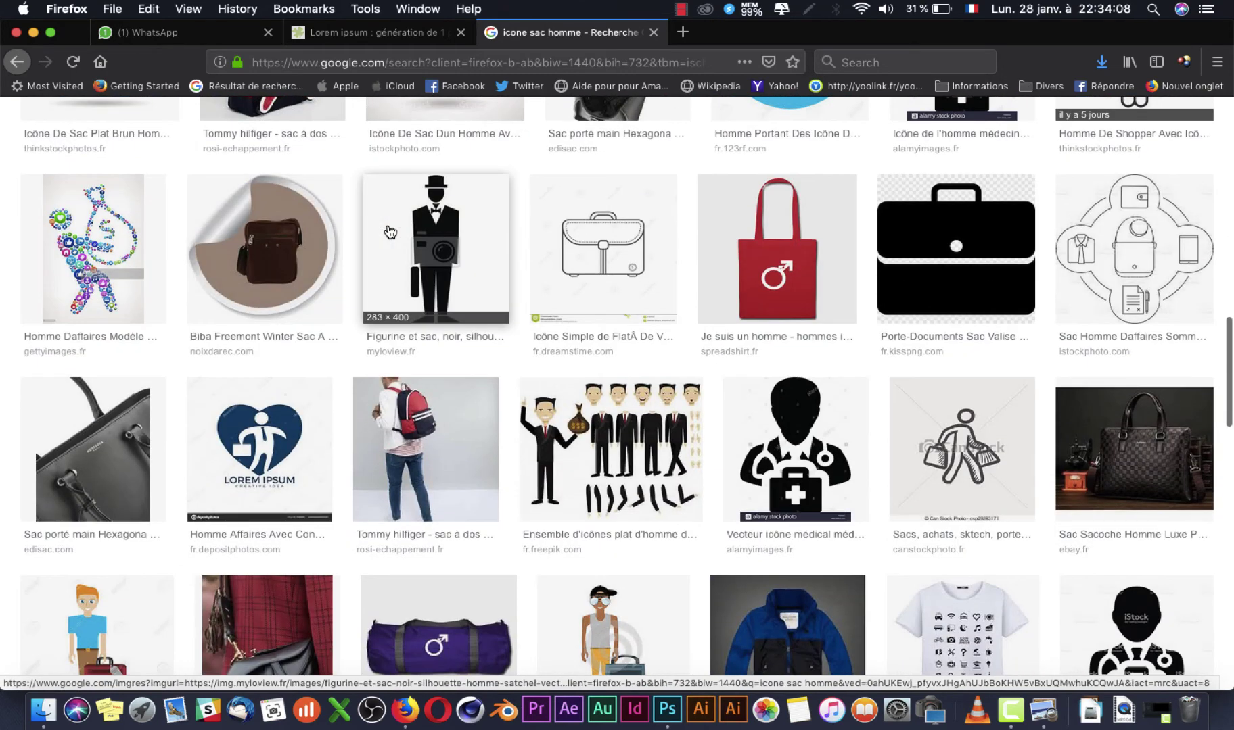
{"action": "left_click", "coordinate": [598, 233]}
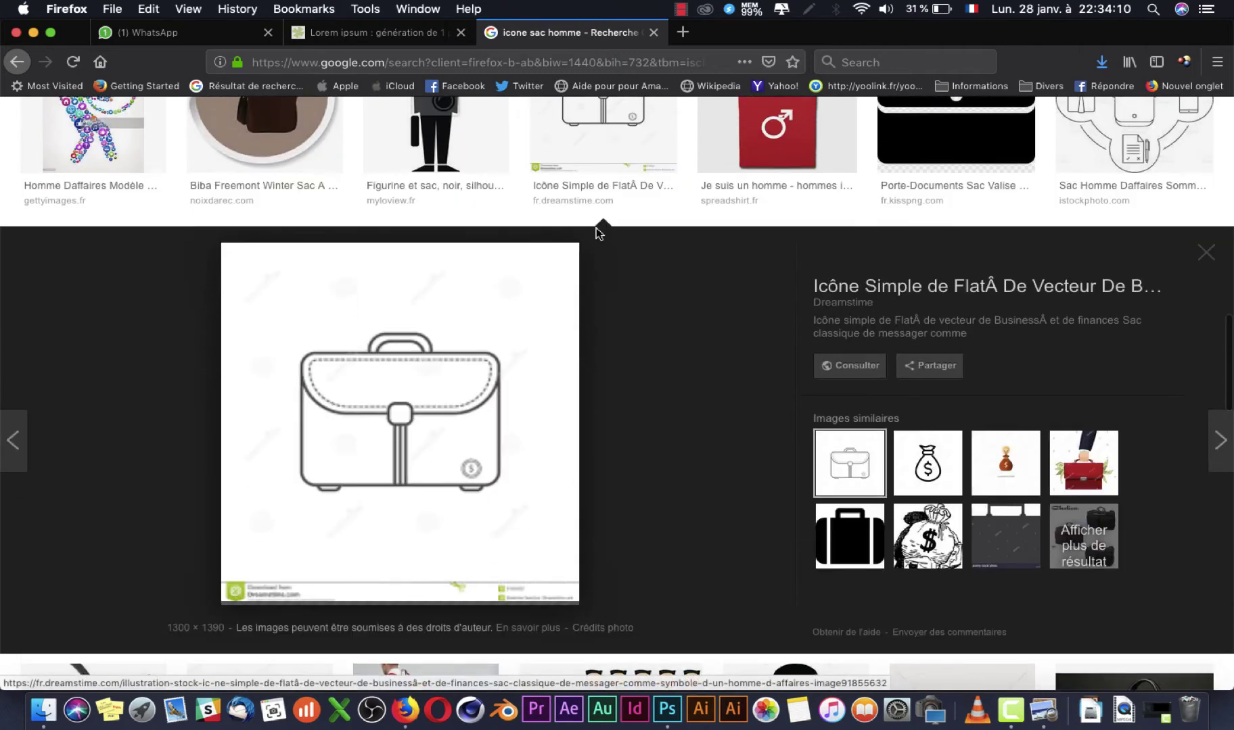
{"action": "key", "text": "super+Tab"}
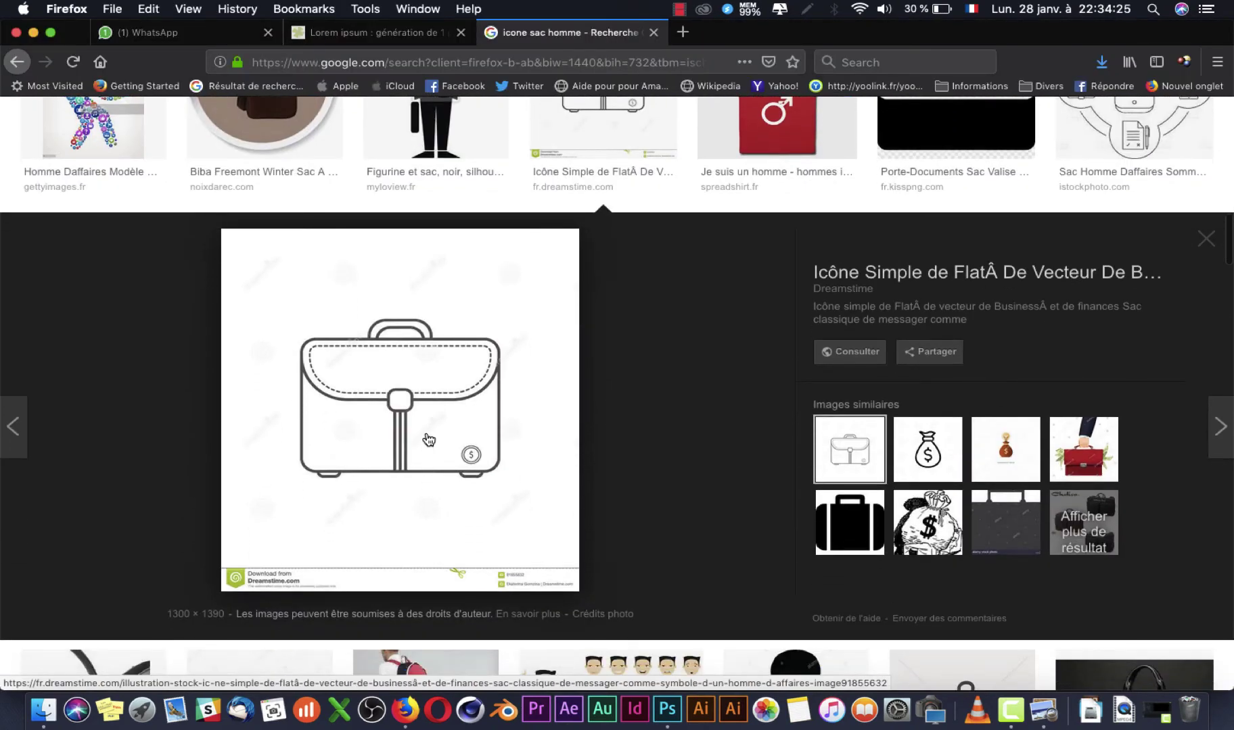
{"action": "right_click", "coordinate": [428, 440]}
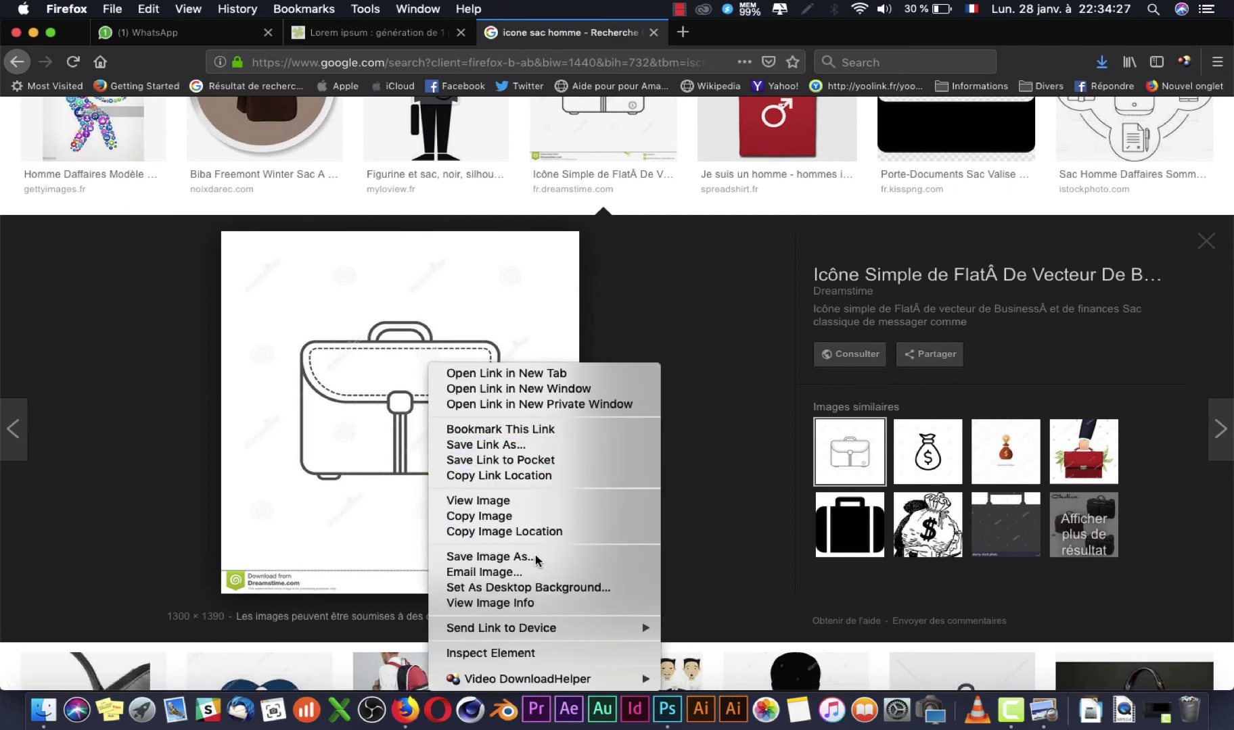
{"action": "left_click", "coordinate": [504, 556]}
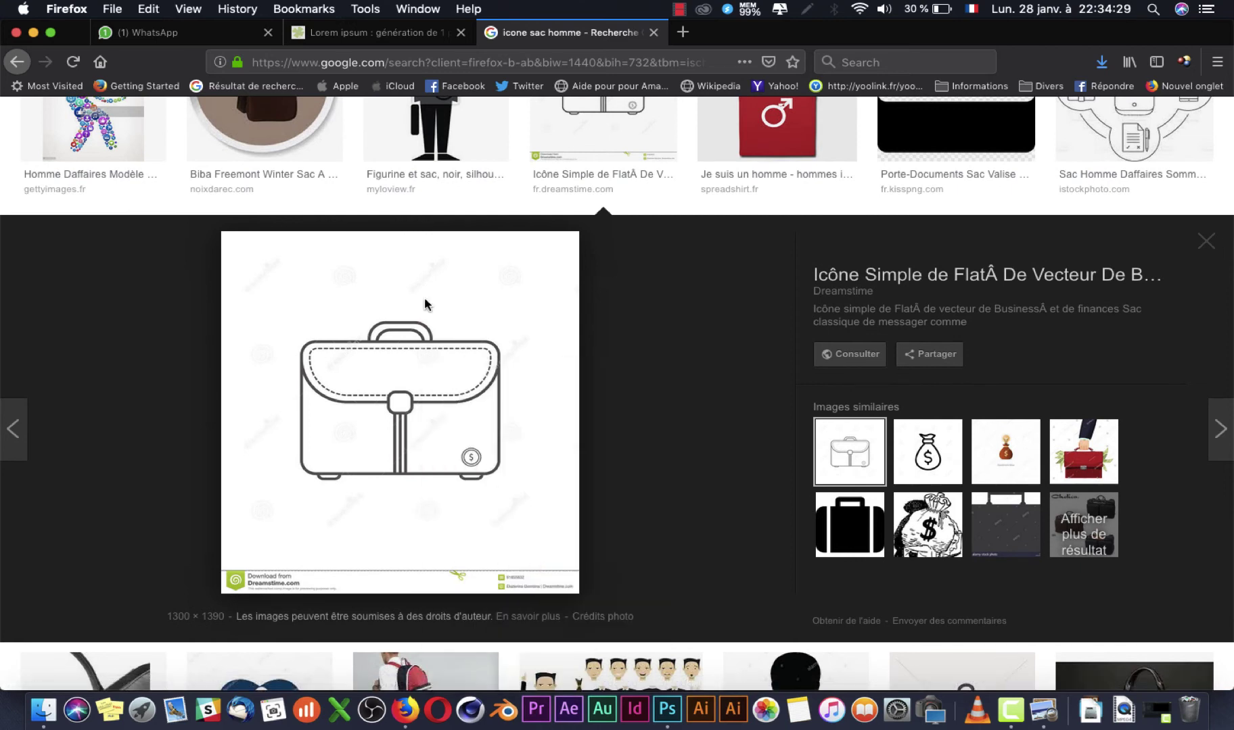
{"action": "left_click", "coordinate": [1176, 671]}
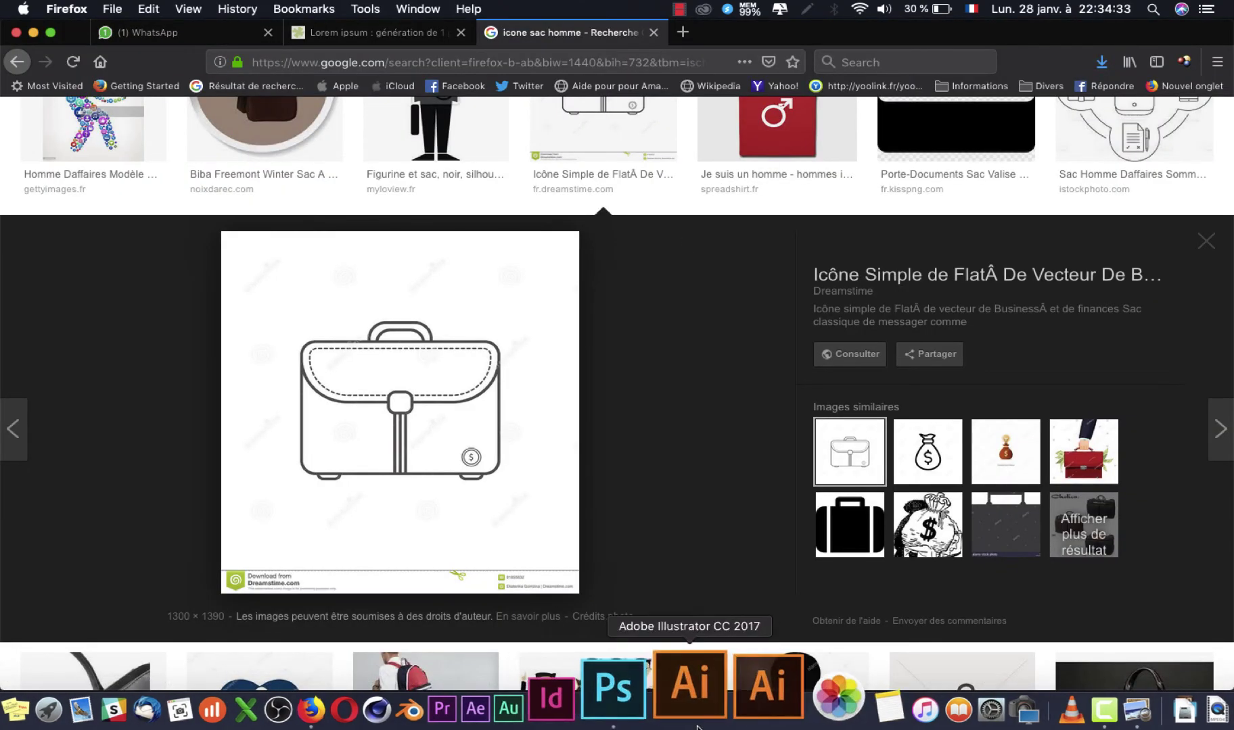
{"action": "left_click", "coordinate": [667, 709]}
Step: Find the saved briefcase image in the downloads folder and place it onto the flyer
{"action": "left_click", "coordinate": [44, 708]}
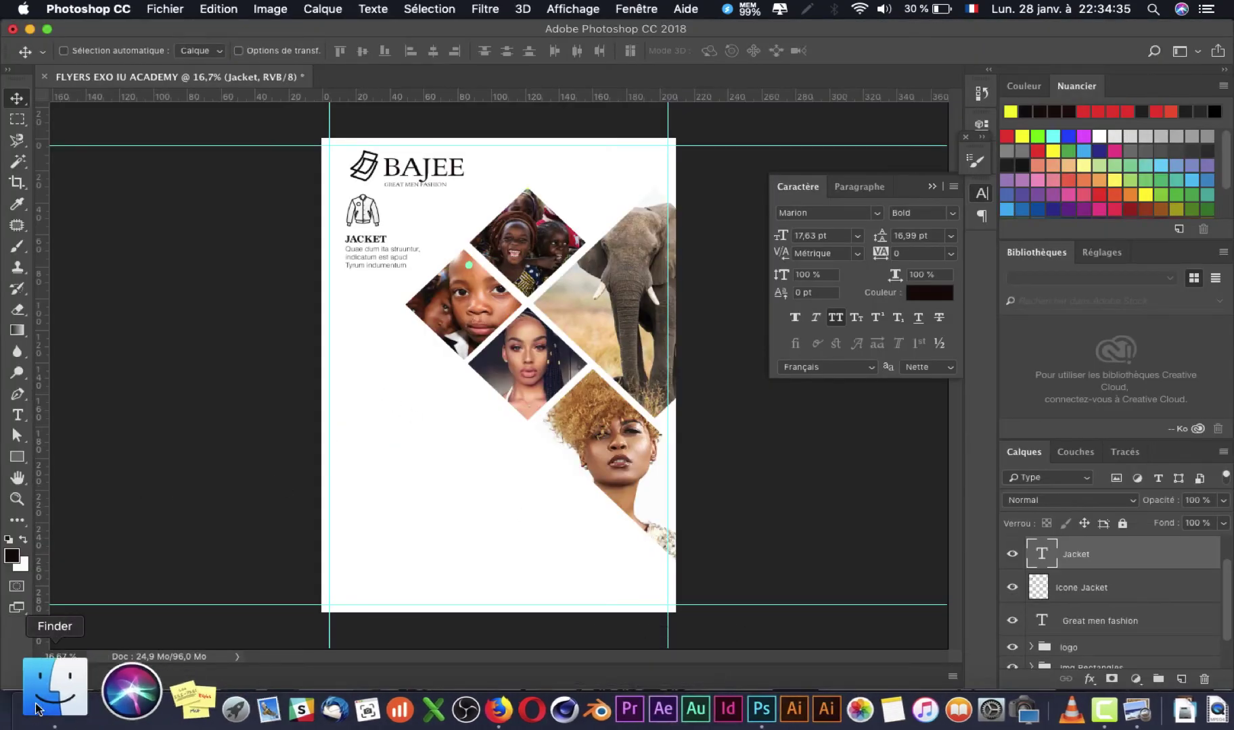
{"action": "left_click", "coordinate": [656, 255]}
{"action": "key", "text": "Down"}
{"action": "key", "text": "Down"}
{"action": "key", "text": "Down"}
{"action": "key", "text": "Down"}
{"action": "key", "text": "Down"}
{"action": "key", "text": "Down"}
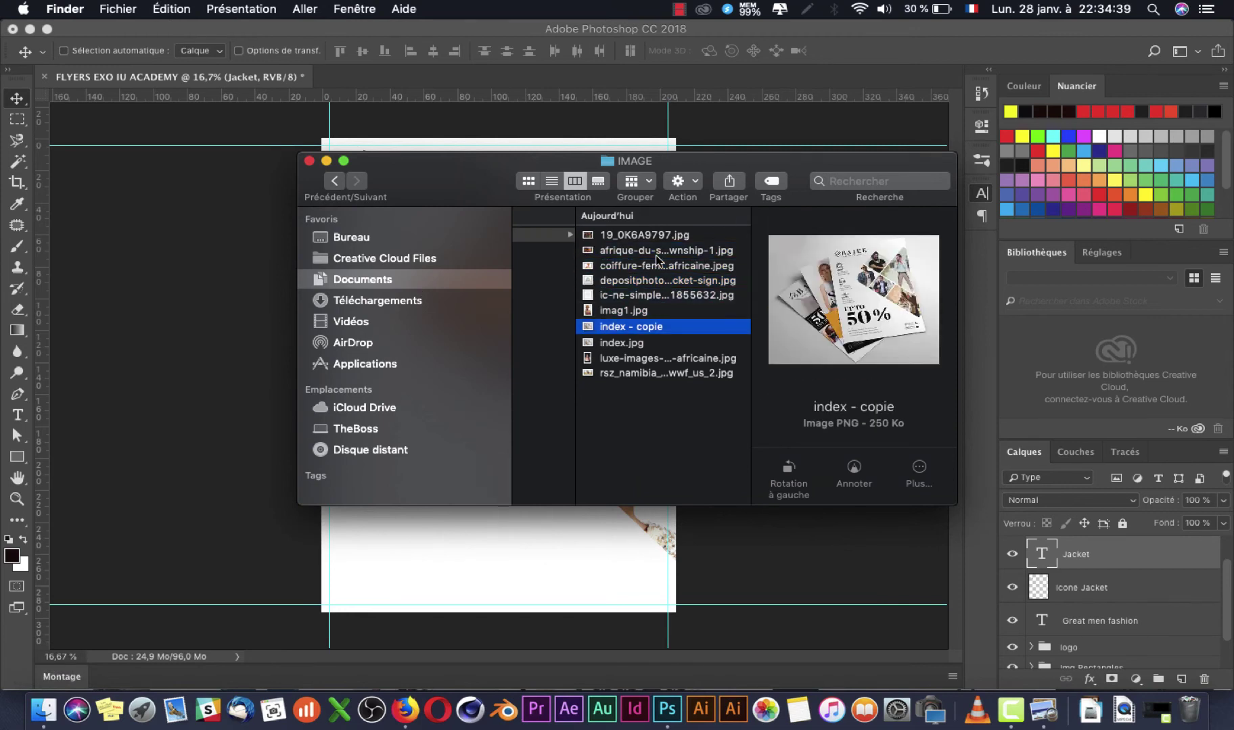
{"action": "key", "text": "Down"}
{"action": "key", "text": "Down"}
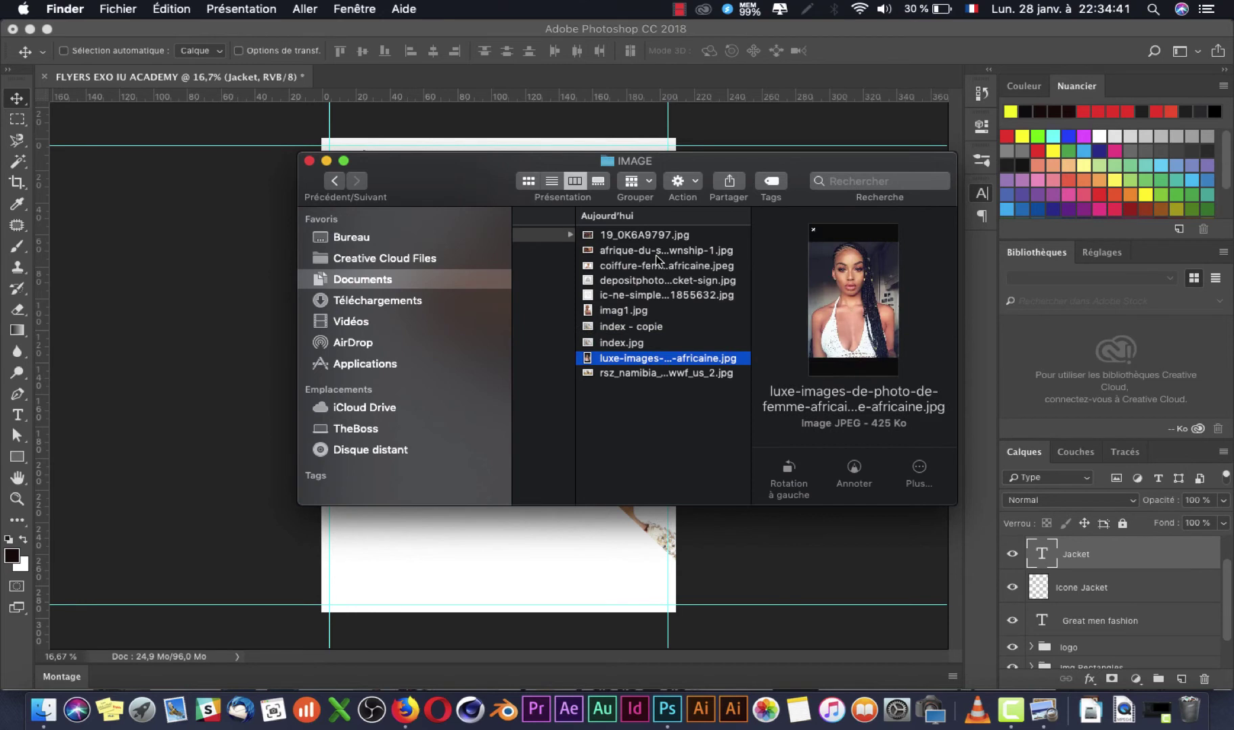
{"action": "key", "text": "Up"}
{"action": "key", "text": "Up"}
{"action": "key", "text": "Up"}
{"action": "key", "text": "Up"}
{"action": "key", "text": "Up"}
{"action": "key", "text": "Up"}
{"action": "key", "text": "Up"}
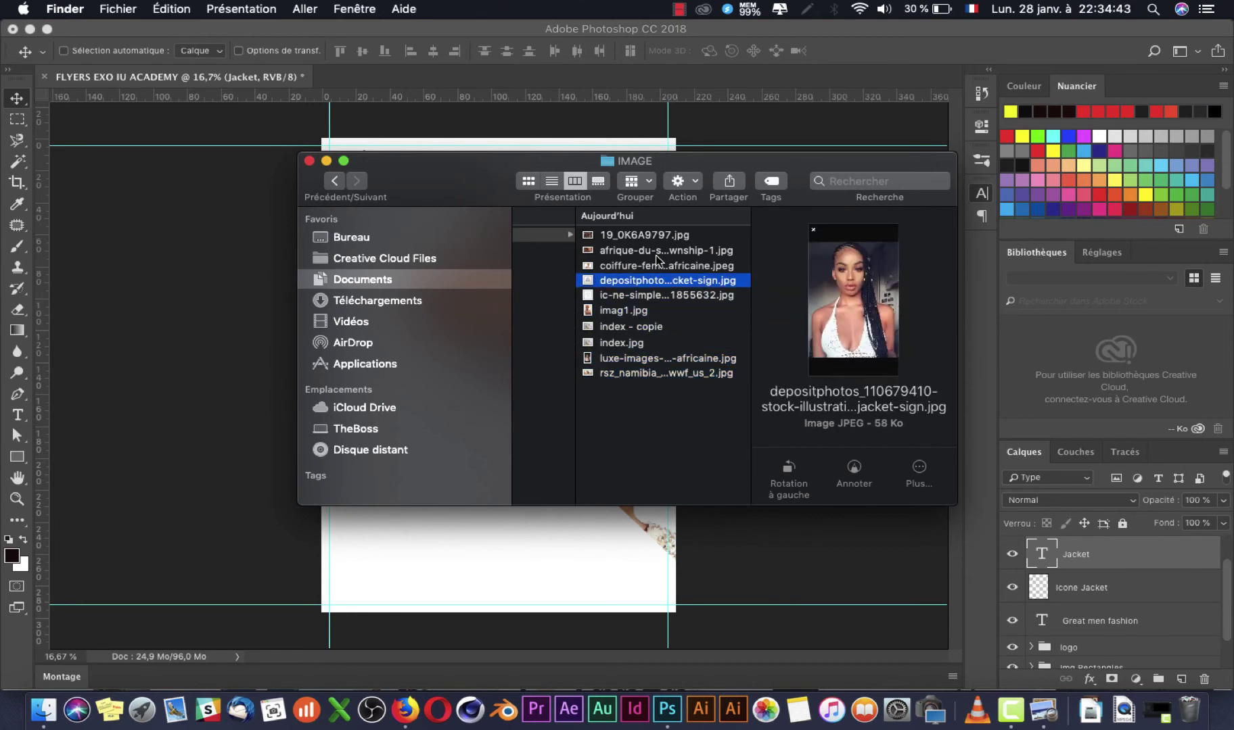
{"action": "key", "text": "Down"}
{"action": "key", "text": "Down"}
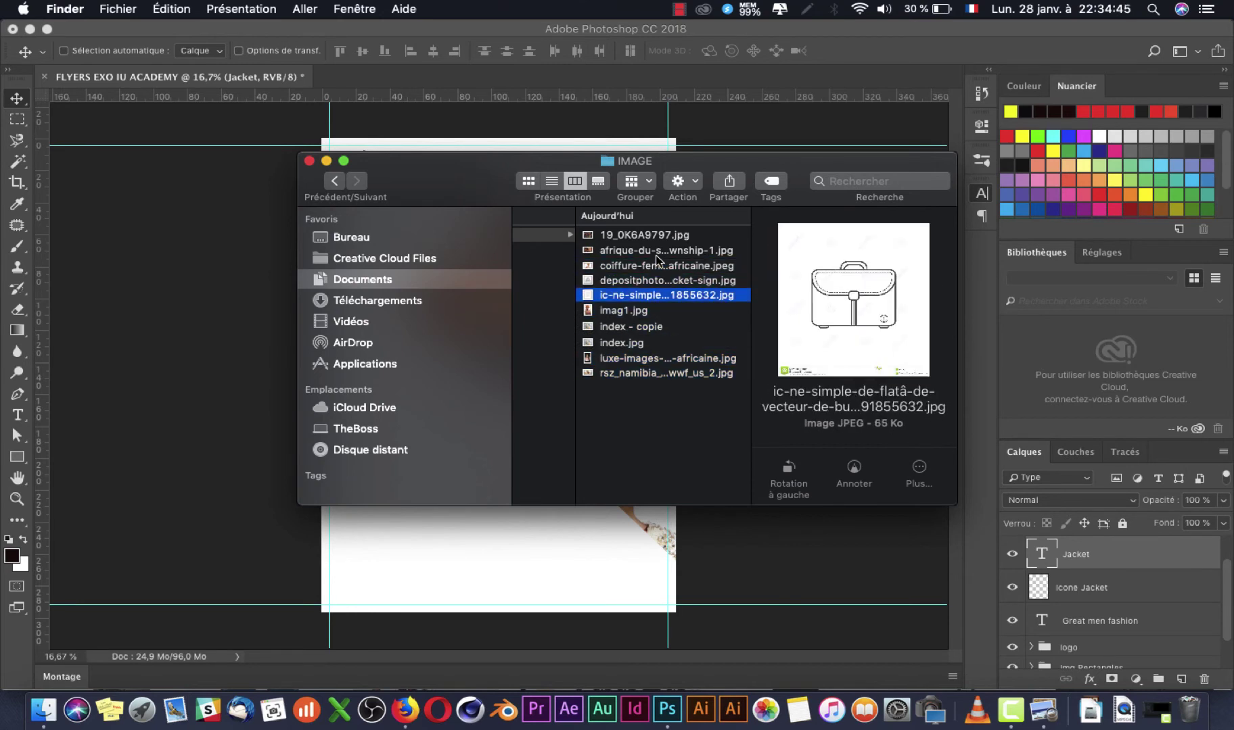
{"action": "left_click_drag", "start_coordinate": [657, 304], "coordinate": [148, 509]}
{"action": "key", "text": "Return"}
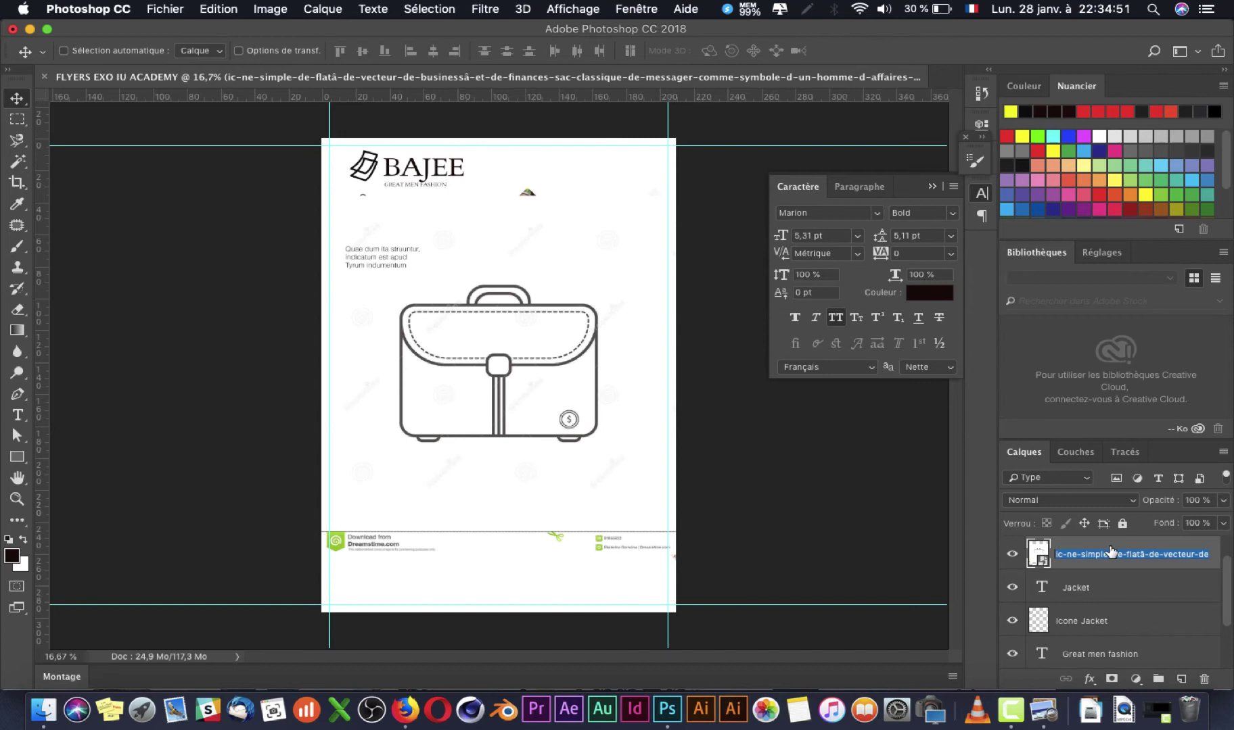
Step: Rename the placed layer 'sac' and scale the briefcase down
{"action": "type", "text": "sac"}
{"action": "key", "text": "Return"}
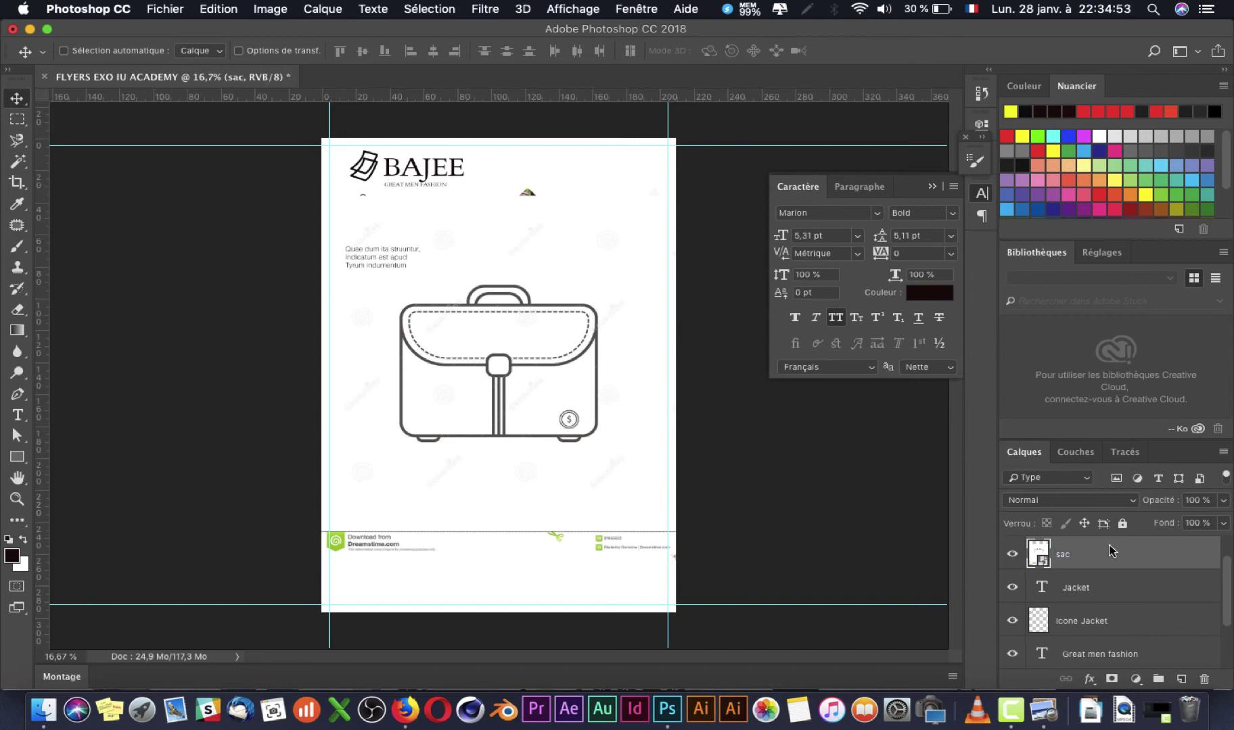
{"action": "key", "text": "ctrl+t"}
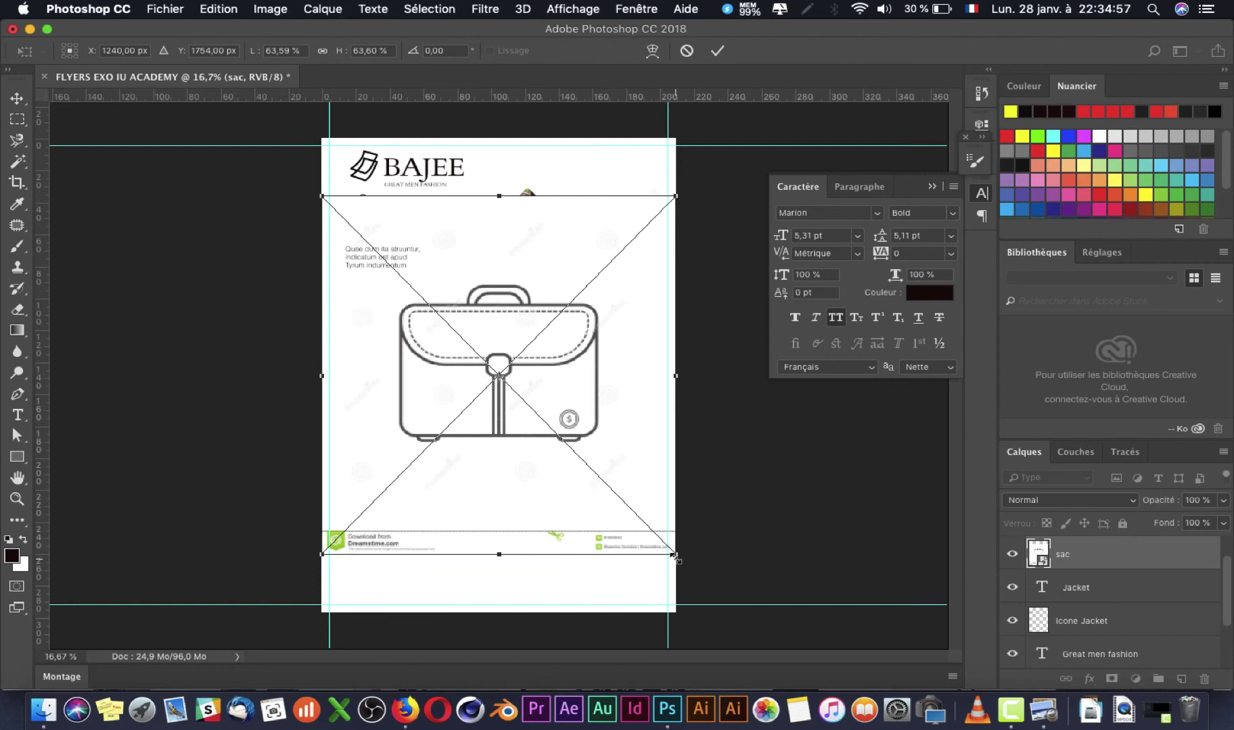
{"action": "left_click_drag", "start_coordinate": [673, 554], "coordinate": [591, 512]}
{"action": "key", "text": "Return"}
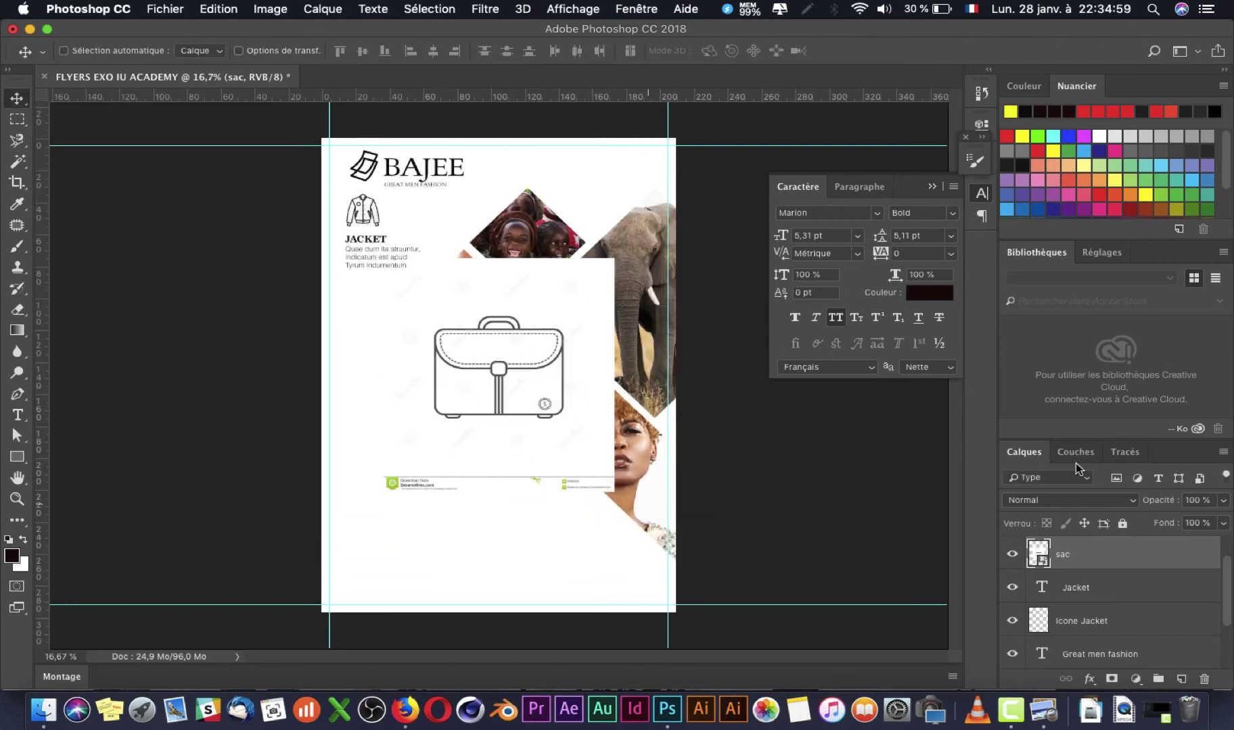
Step: Rasterize the sac layer and delete its white background with the Magic Wand
{"action": "right_click", "coordinate": [1147, 553]}
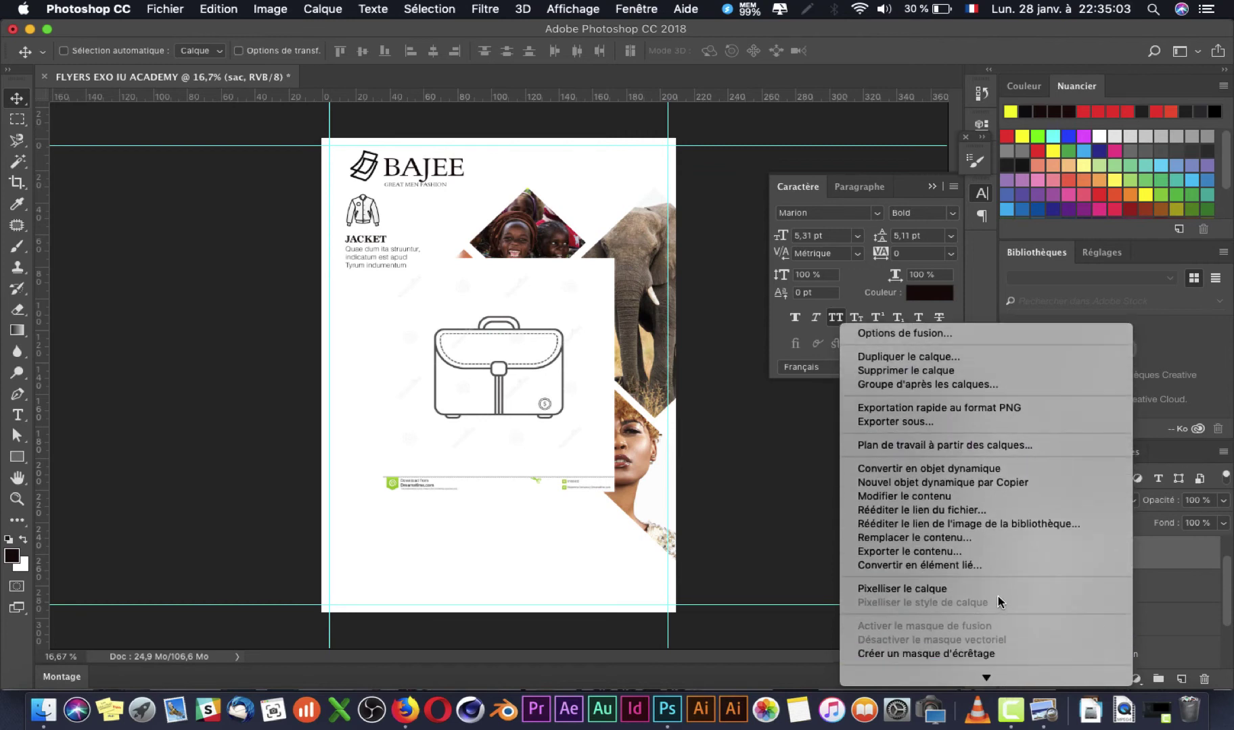
{"action": "left_click", "coordinate": [975, 588]}
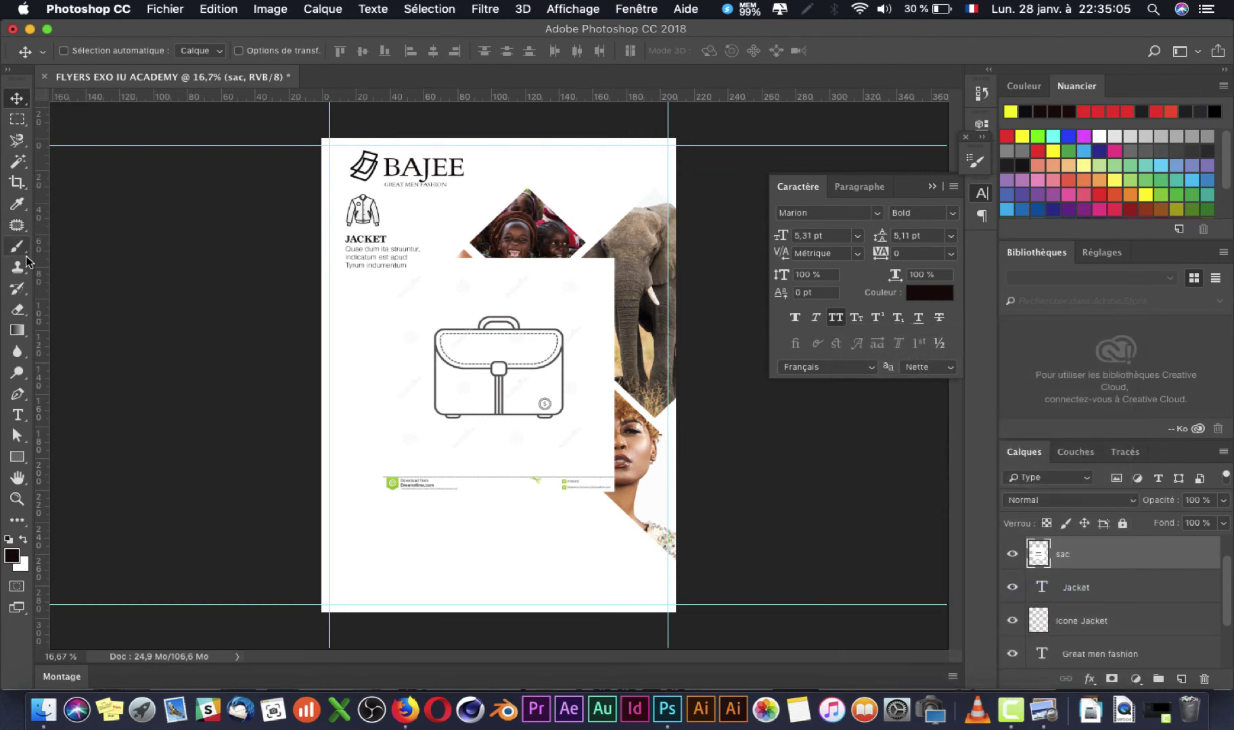
{"action": "left_click", "coordinate": [17, 161]}
{"action": "left_click", "coordinate": [410, 291]}
{"action": "key", "text": "BackSpace"}
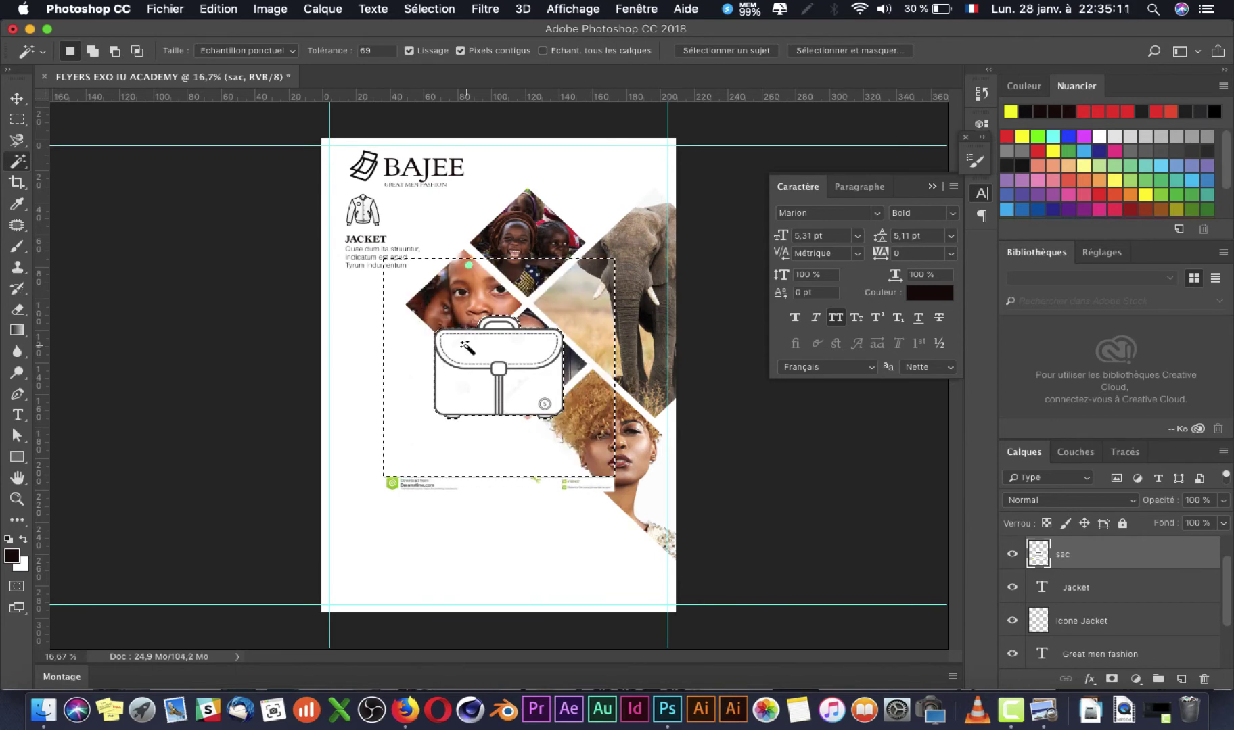
{"action": "key", "text": "super+d"}
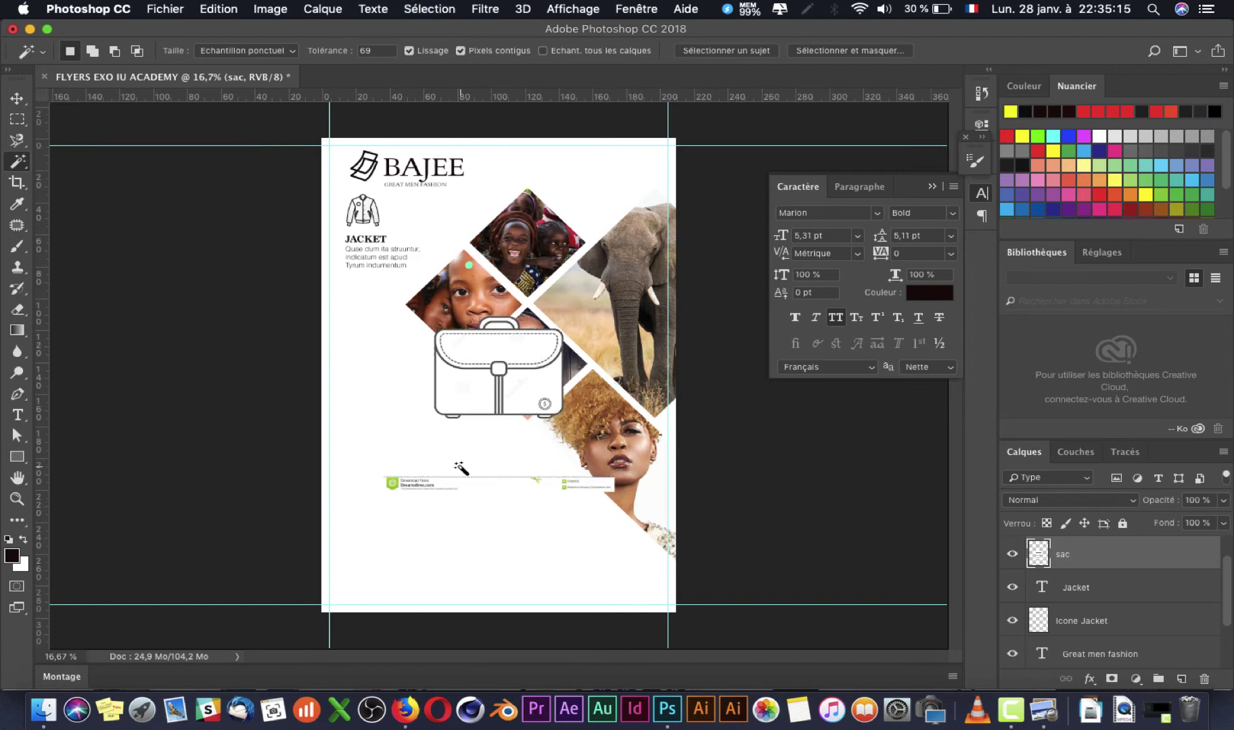
Step: Delete the stock-photo banner below the bag and move the bag into the left column
{"action": "key", "text": "m"}
{"action": "left_click_drag", "start_coordinate": [361, 456], "coordinate": [637, 512]}
{"action": "key", "text": "BackSpace"}
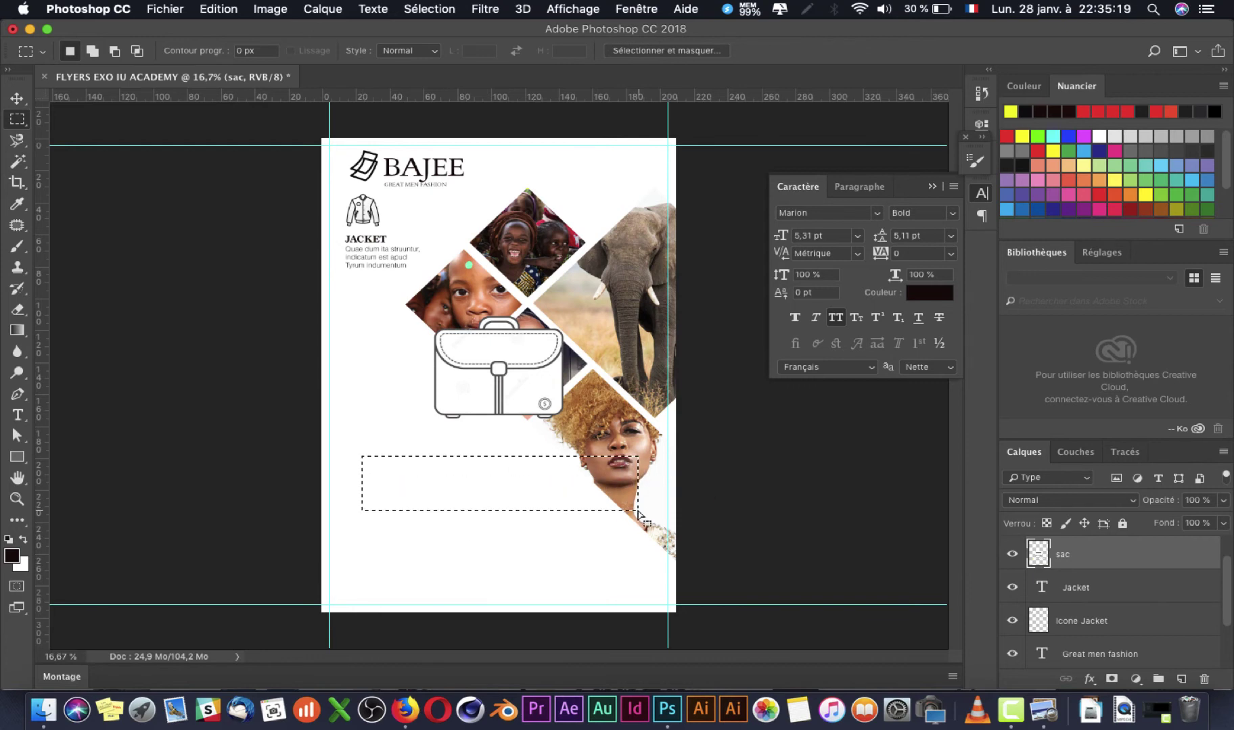
{"action": "key", "text": "v"}
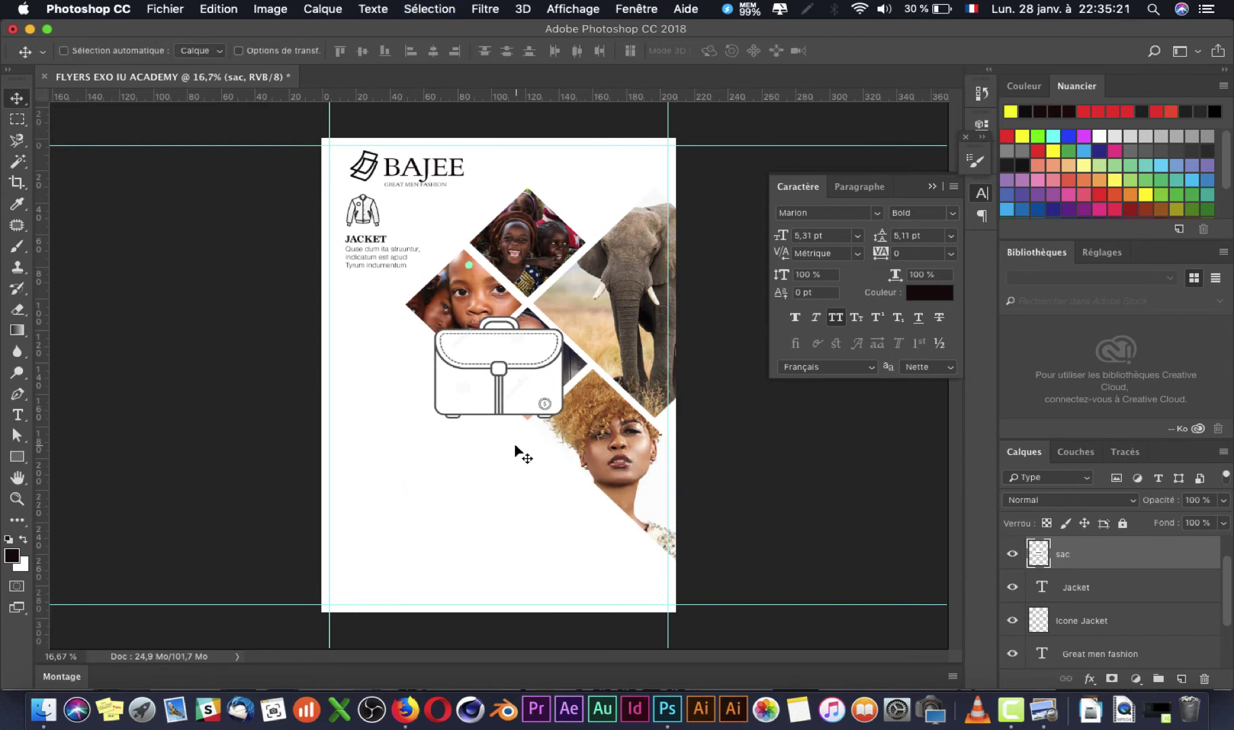
{"action": "left_click_drag", "start_coordinate": [521, 345], "coordinate": [433, 350]}
Step: Scale the bag graphic down and move it up under the JACKET block
{"action": "key", "text": "super+t"}
{"action": "key", "text": "Return"}
{"action": "left_click_drag", "start_coordinate": [383, 385], "coordinate": [355, 361]}
{"action": "key", "text": "super+Tab"}
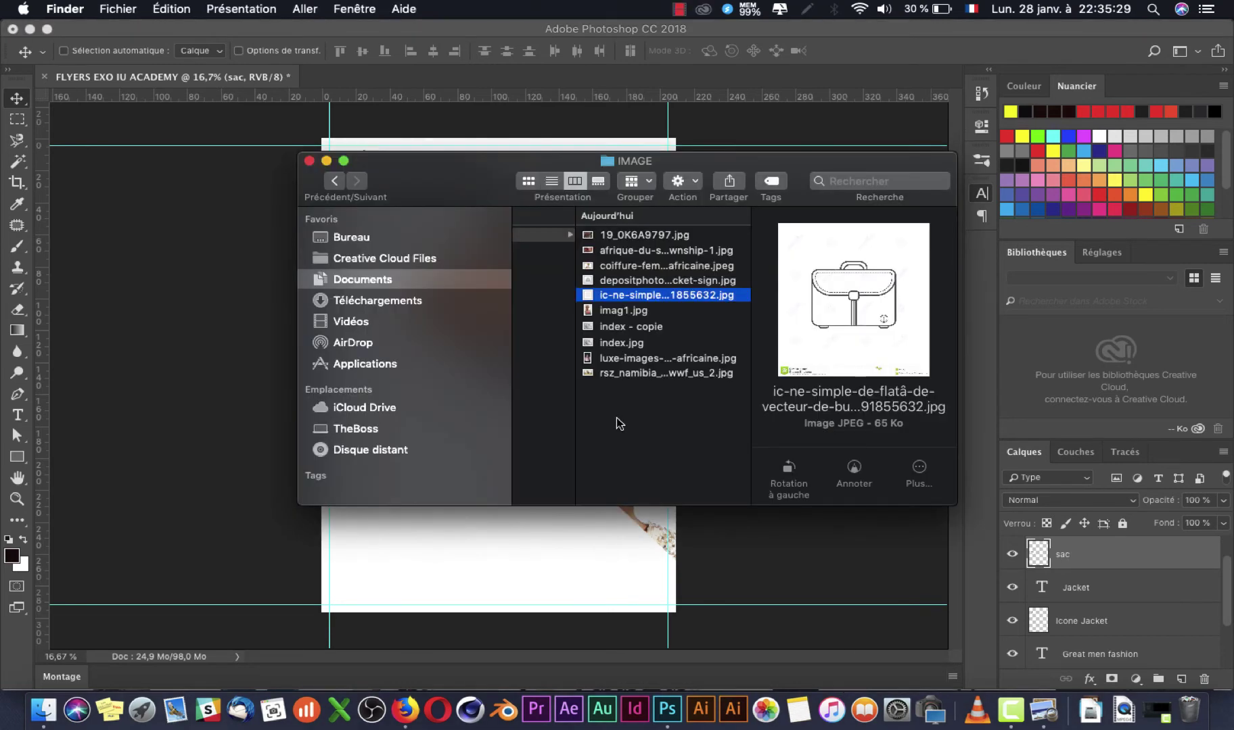
{"action": "key", "text": "super+Tab"}
Step: Compare with index.jpg, nudge the bag icon up, and shrink it further to about 87%
{"action": "left_click", "coordinate": [1044, 689]}
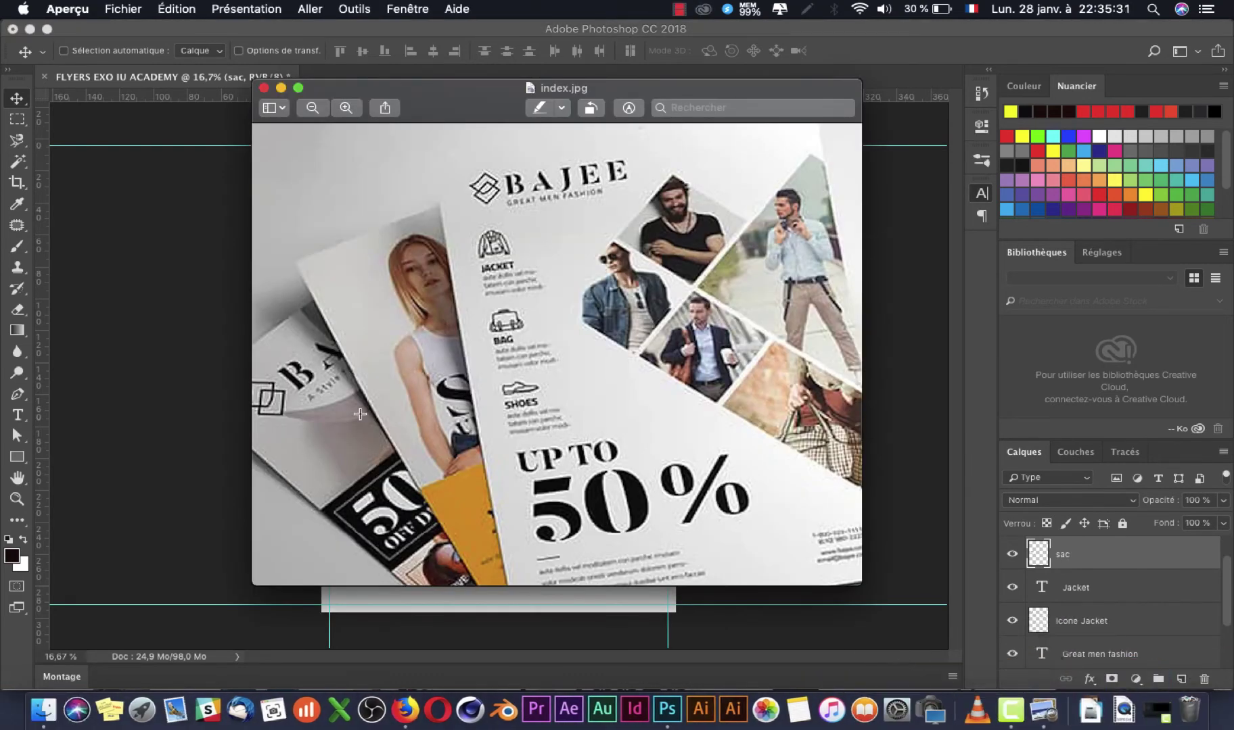
{"action": "left_click", "coordinate": [44, 357]}
{"action": "key", "text": "super+Tab"}
{"action": "key", "text": "super+Tab"}
{"action": "left_click_drag", "start_coordinate": [380, 349], "coordinate": [380, 297]}
{"action": "key", "text": "ctrl+t"}
{"action": "key", "text": "Return"}
{"action": "key", "text": "super+Tab"}
{"action": "key", "text": "super+Tab"}
{"action": "key", "text": "super+t"}
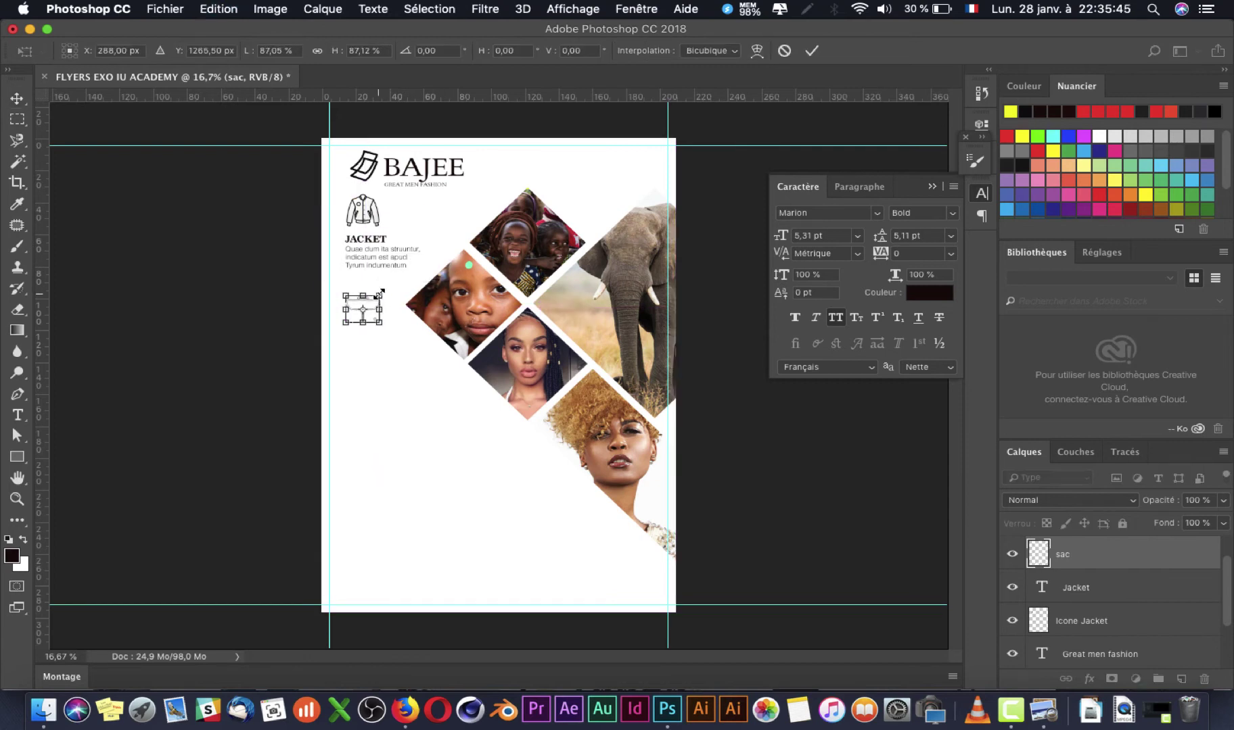
{"action": "key", "text": "Return"}
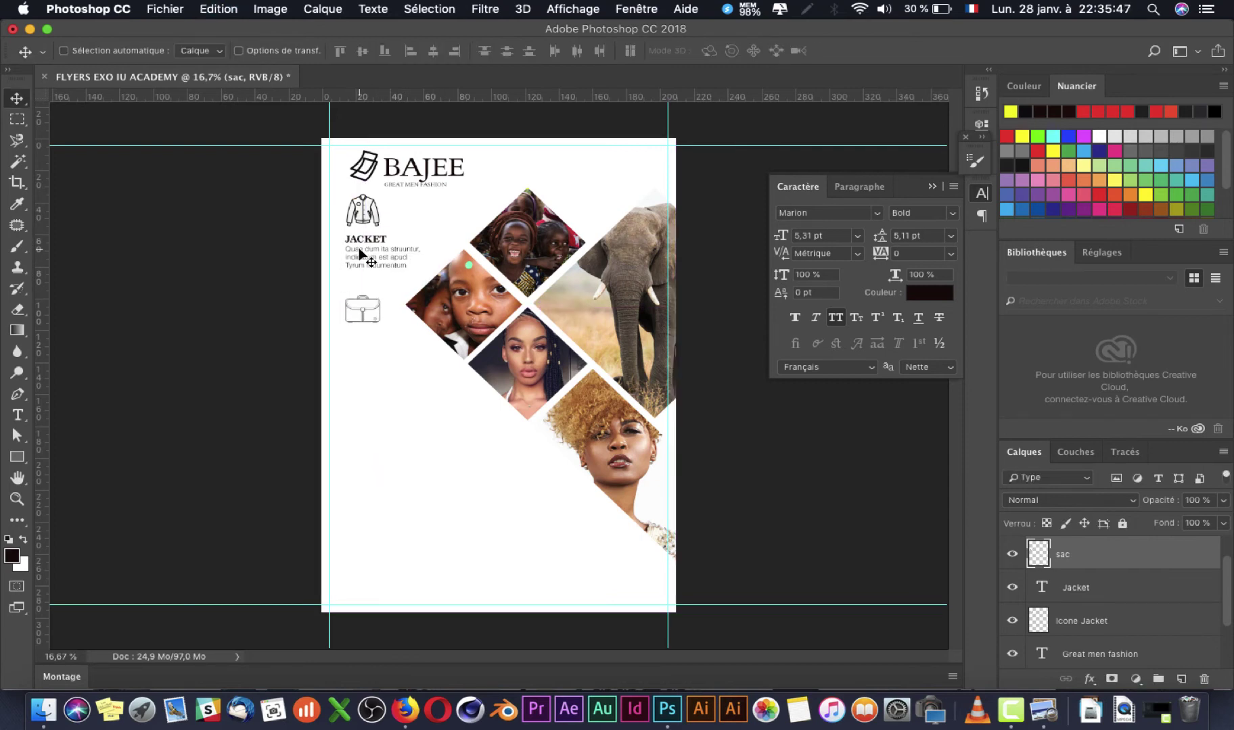
Step: Put the Jacket body text layer below its heading, group both layers, and name the group 'texte 1'
{"action": "right_click", "coordinate": [378, 263]}
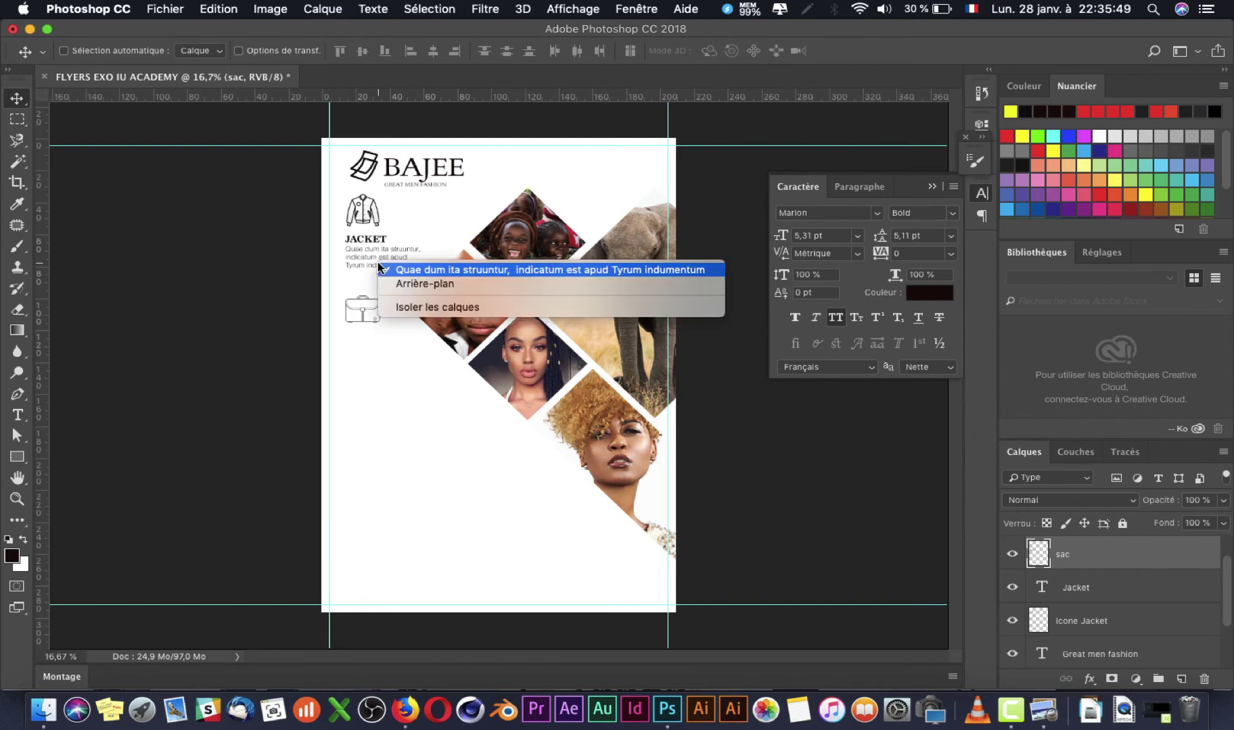
{"action": "key", "text": "Escape"}
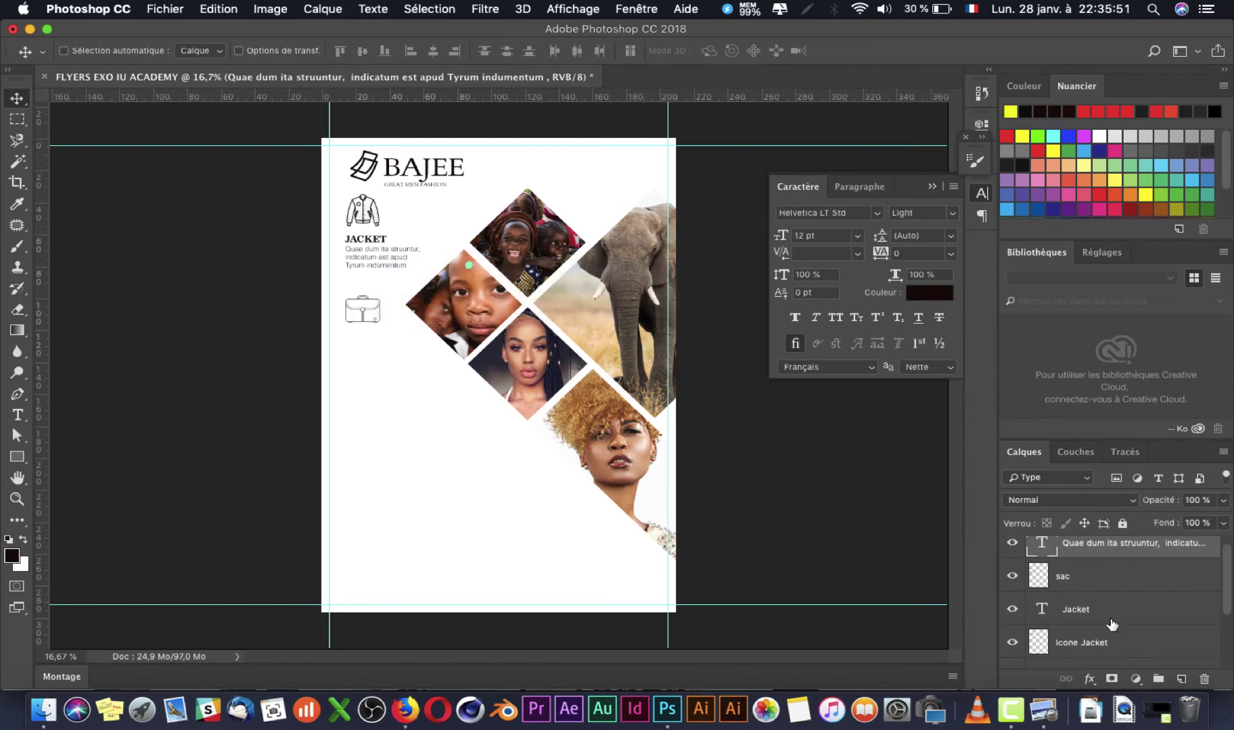
{"action": "left_click", "coordinate": [1097, 595], "text": "shift"}
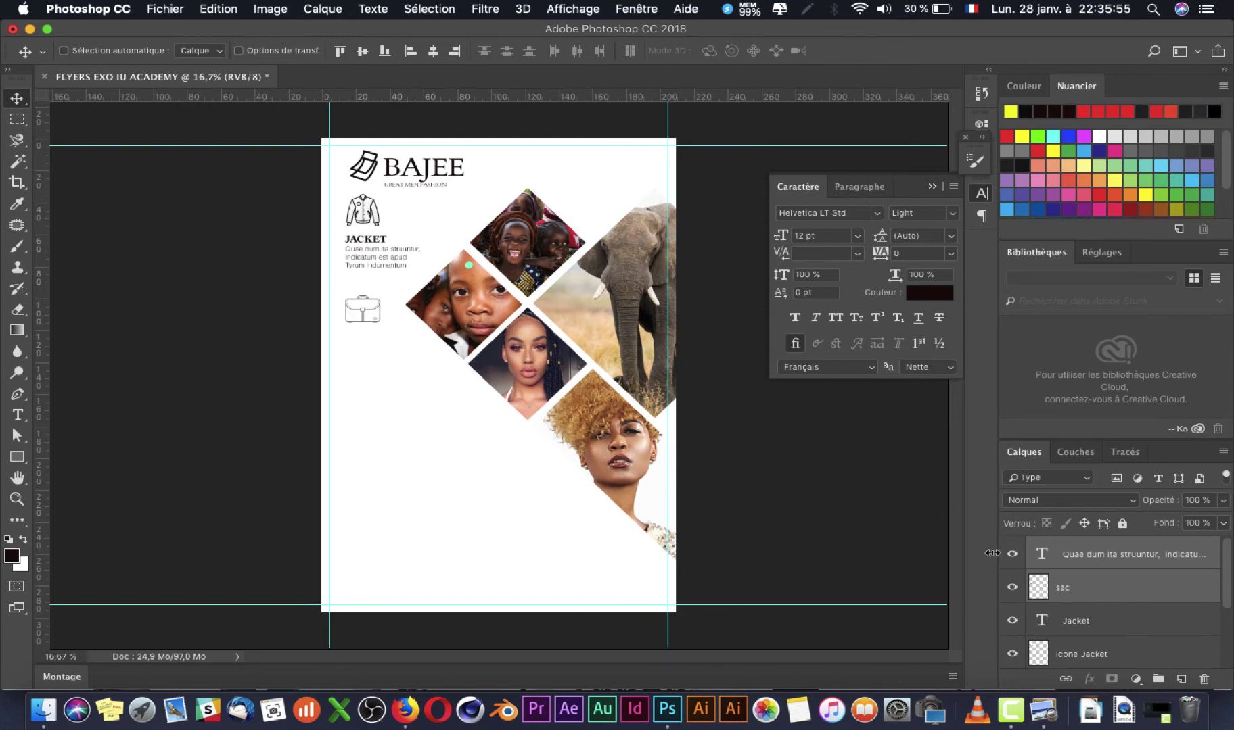
{"action": "left_click", "coordinate": [1163, 633]}
{"action": "left_click_drag", "start_coordinate": [1112, 558], "coordinate": [1112, 631]}
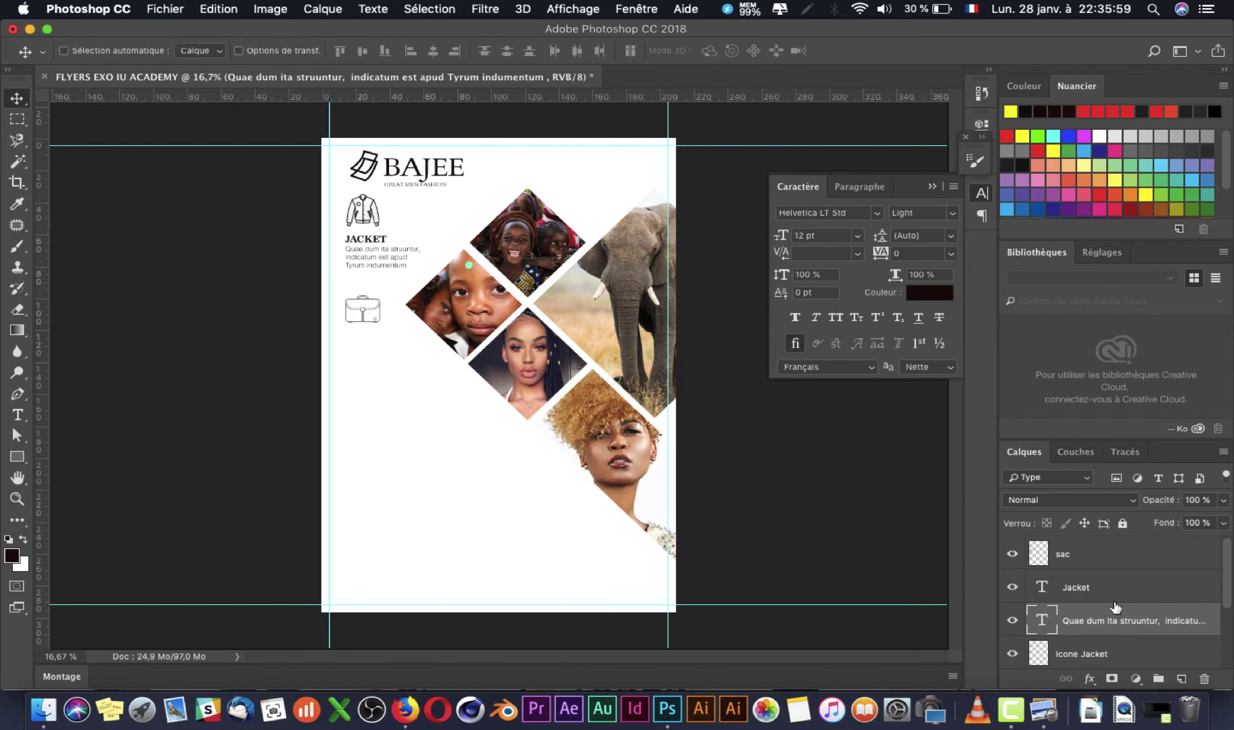
{"action": "left_click", "coordinate": [1097, 595], "text": "shift"}
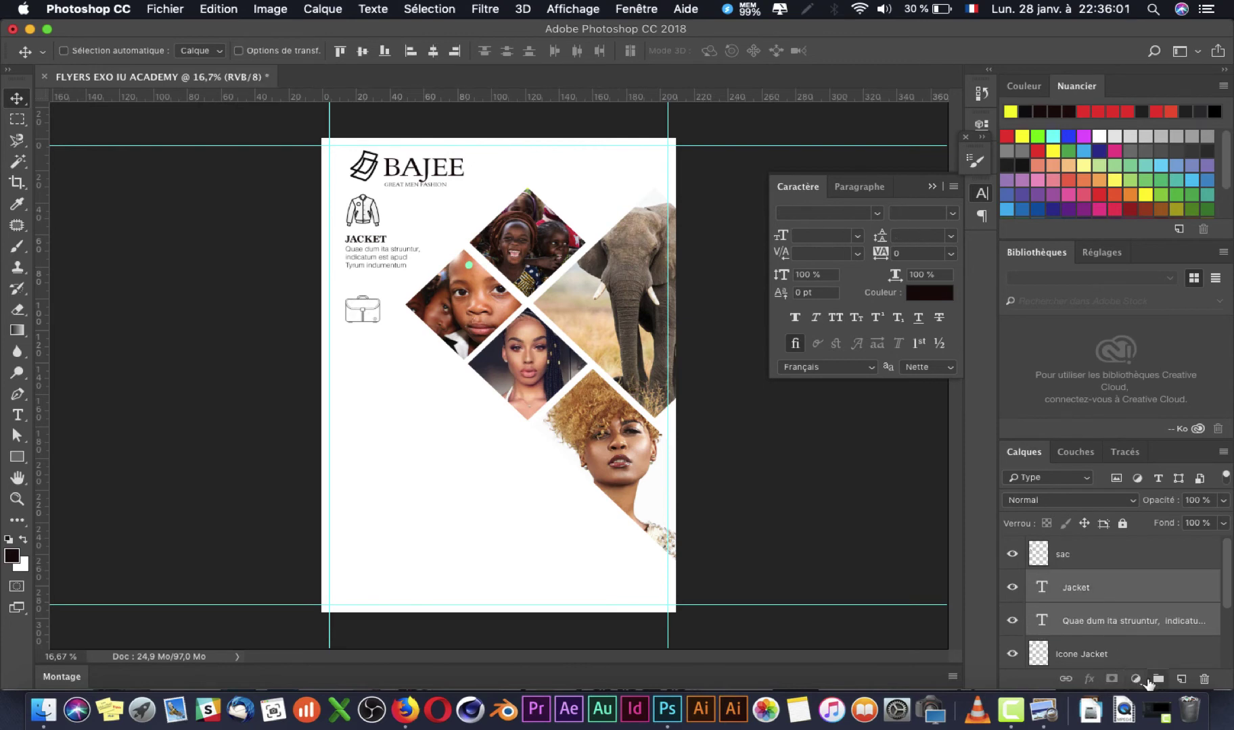
{"action": "left_click", "coordinate": [1149, 679]}
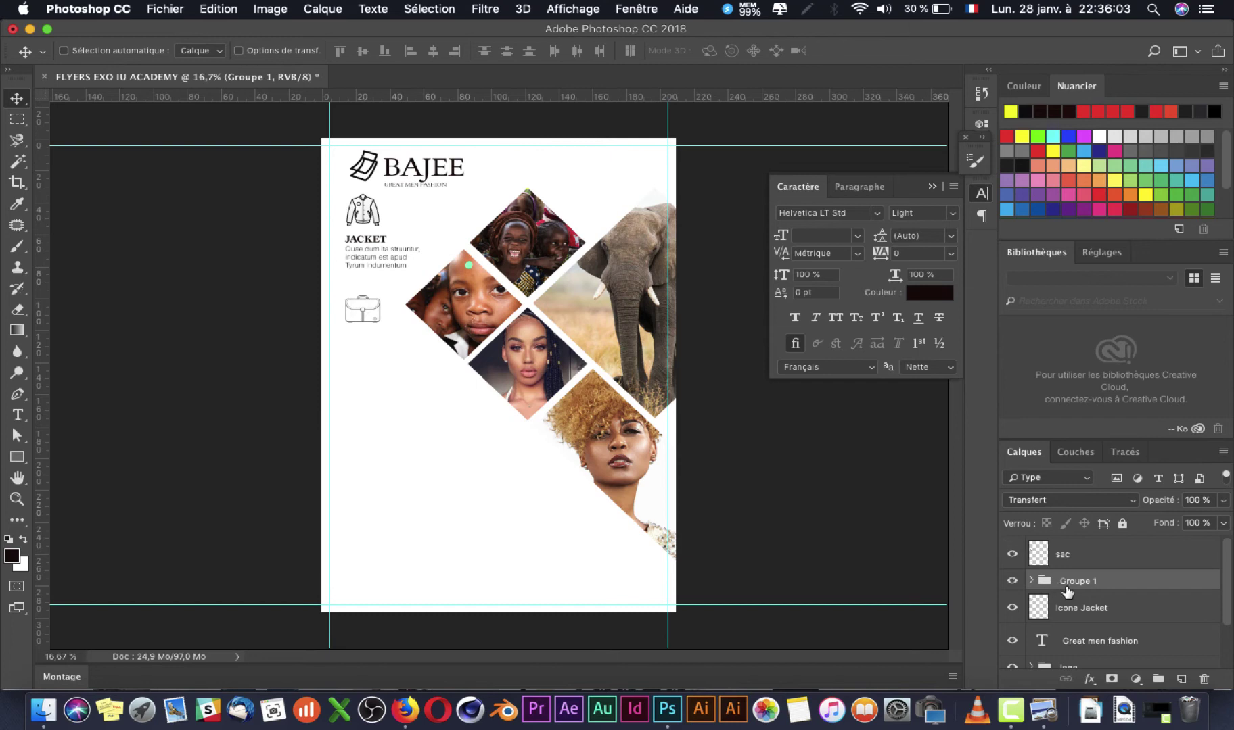
{"action": "type", "text": "texte"}
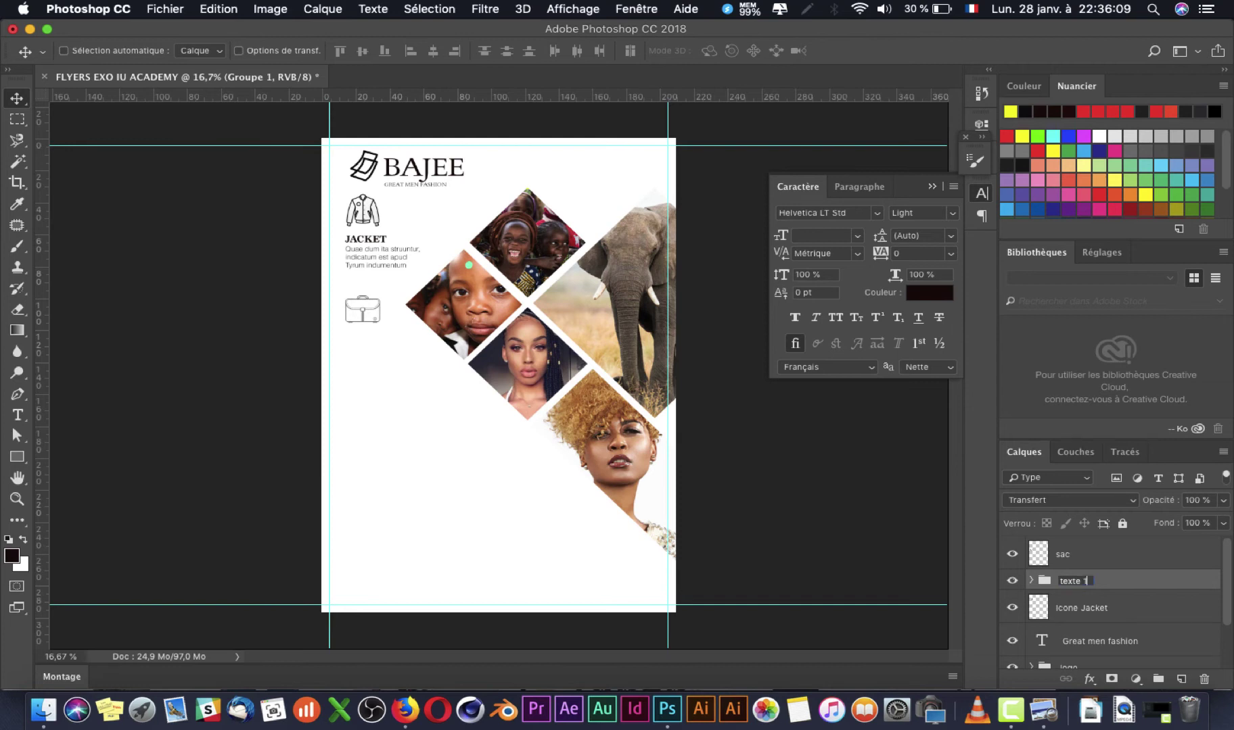
{"action": "key", "text": "Return"}
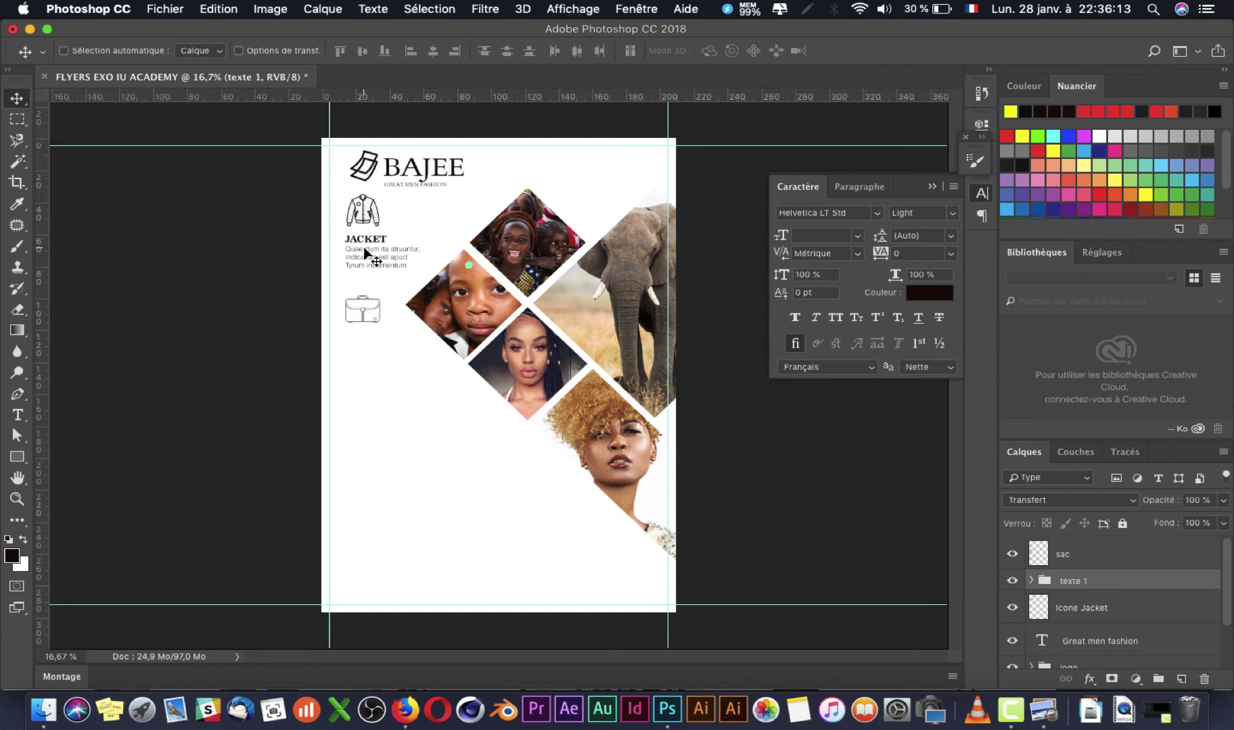
Step: Move Icone Jacket into texte 1, then copy the group under the bag and name it texte 2
{"action": "left_click", "coordinate": [1030, 581]}
{"action": "left_click", "coordinate": [1030, 581]}
{"action": "left_click_drag", "start_coordinate": [1065, 612], "coordinate": [1066, 583]}
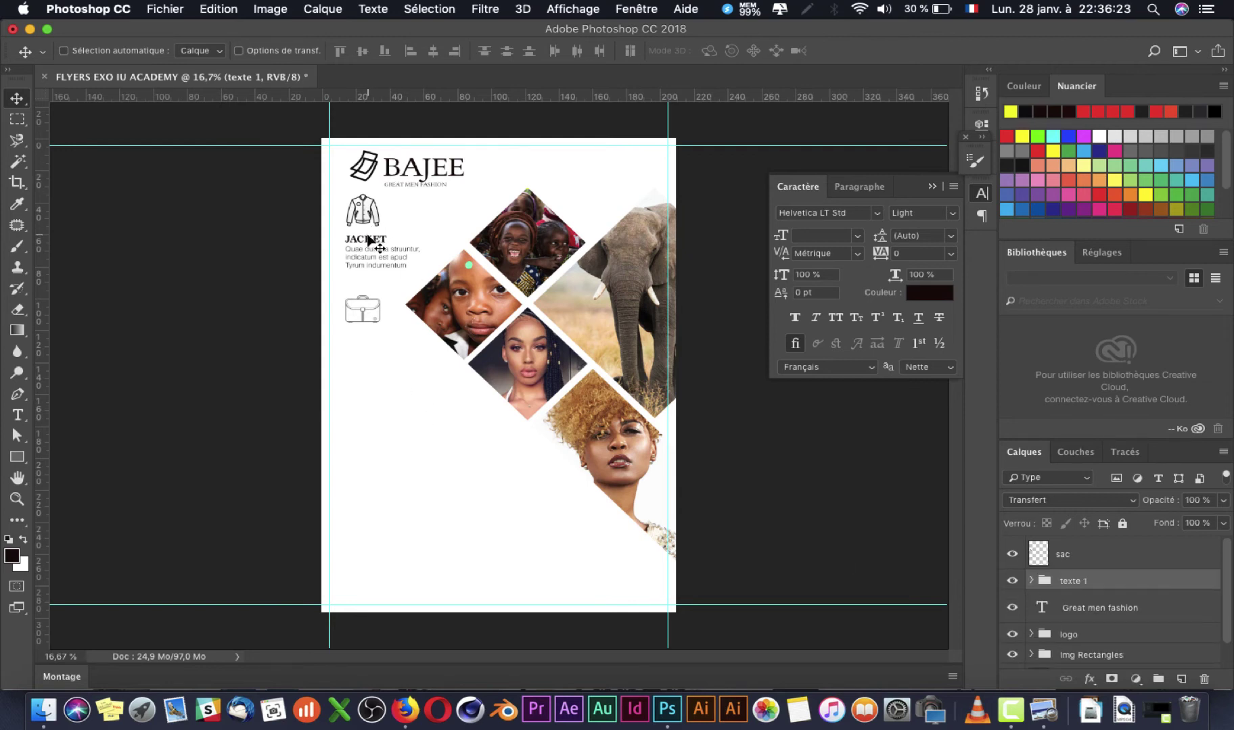
{"action": "left_click_drag", "start_coordinate": [367, 242], "coordinate": [369, 347]}
{"action": "double_click", "coordinate": [1087, 581]}
{"action": "left_click", "coordinate": [1112, 579]}
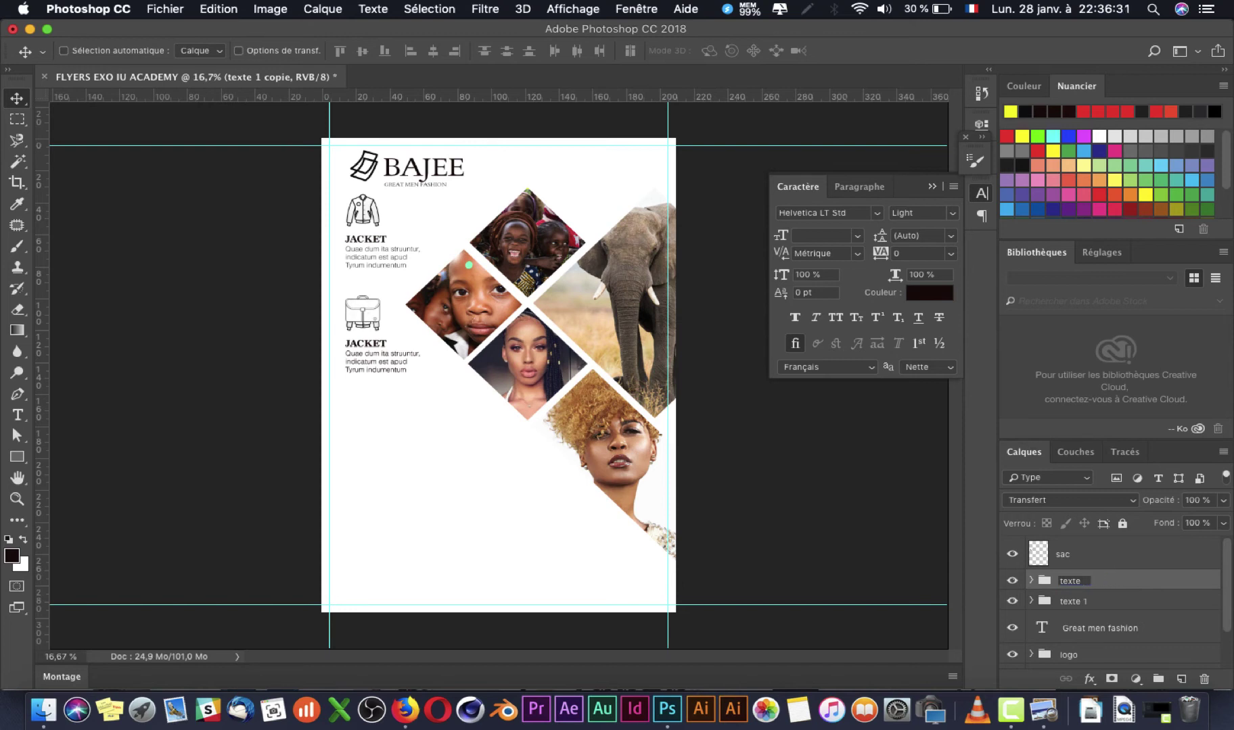
{"action": "key", "text": "Return"}
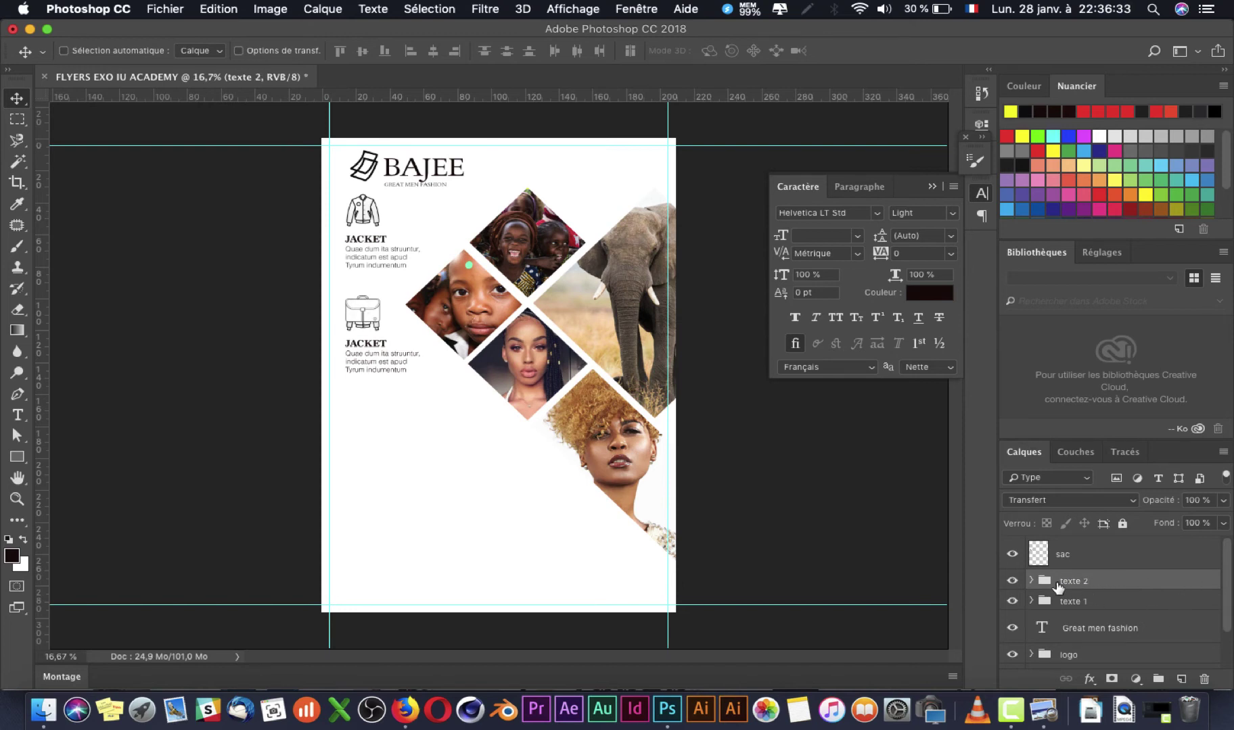
Step: Replace the duplicate jacket icon in texte 2 with the sac layer
{"action": "left_click", "coordinate": [1030, 581]}
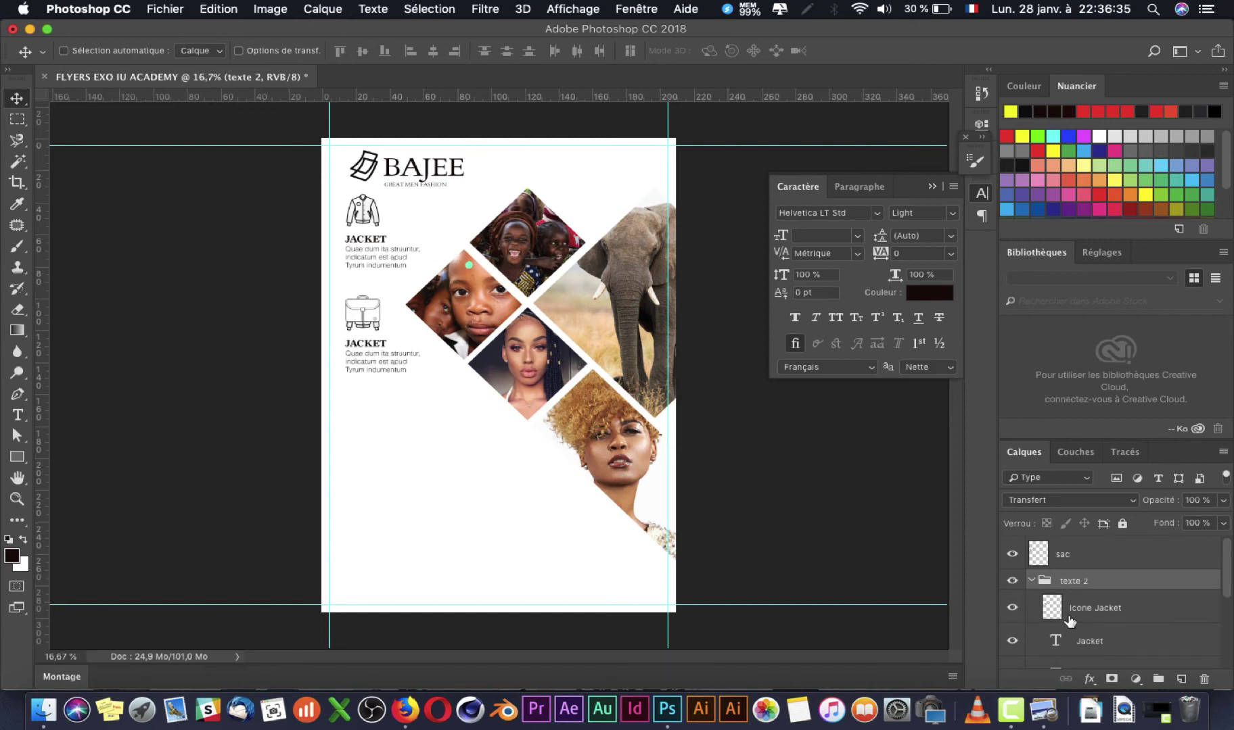
{"action": "left_click", "coordinate": [1102, 611]}
{"action": "key", "text": "Delete"}
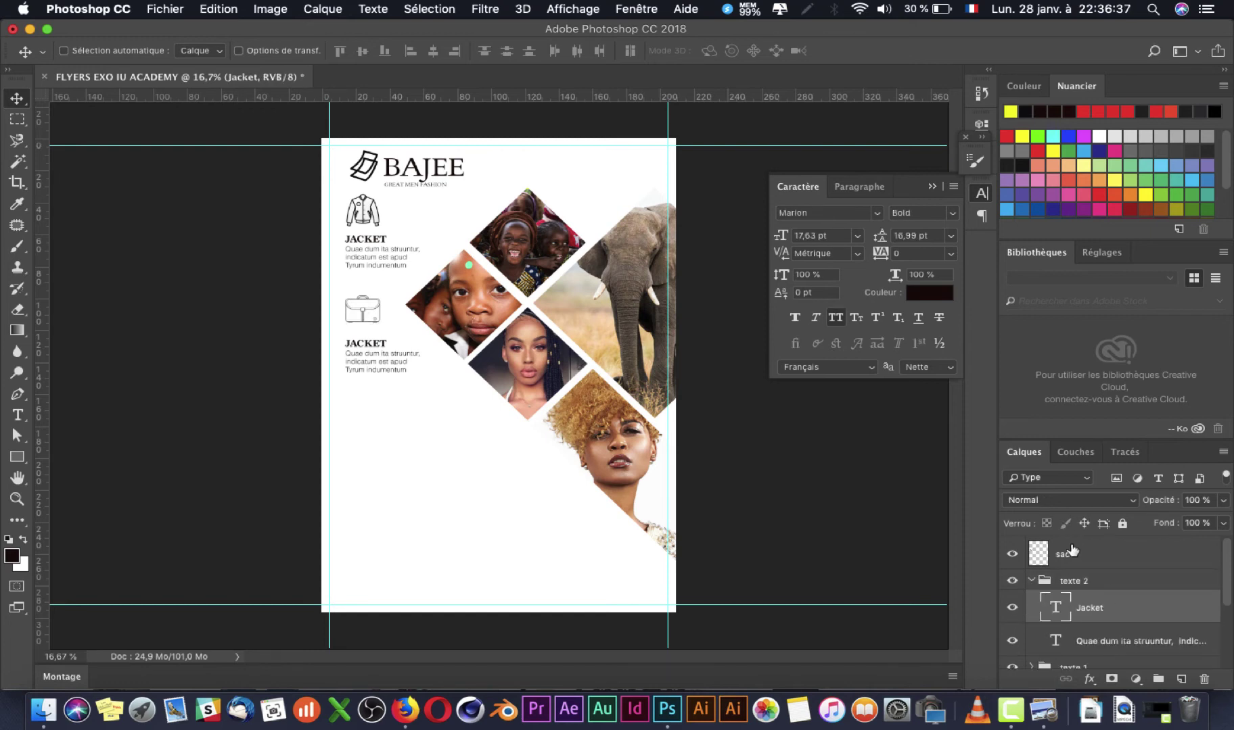
{"action": "left_click_drag", "start_coordinate": [1055, 543], "coordinate": [1075, 583]}
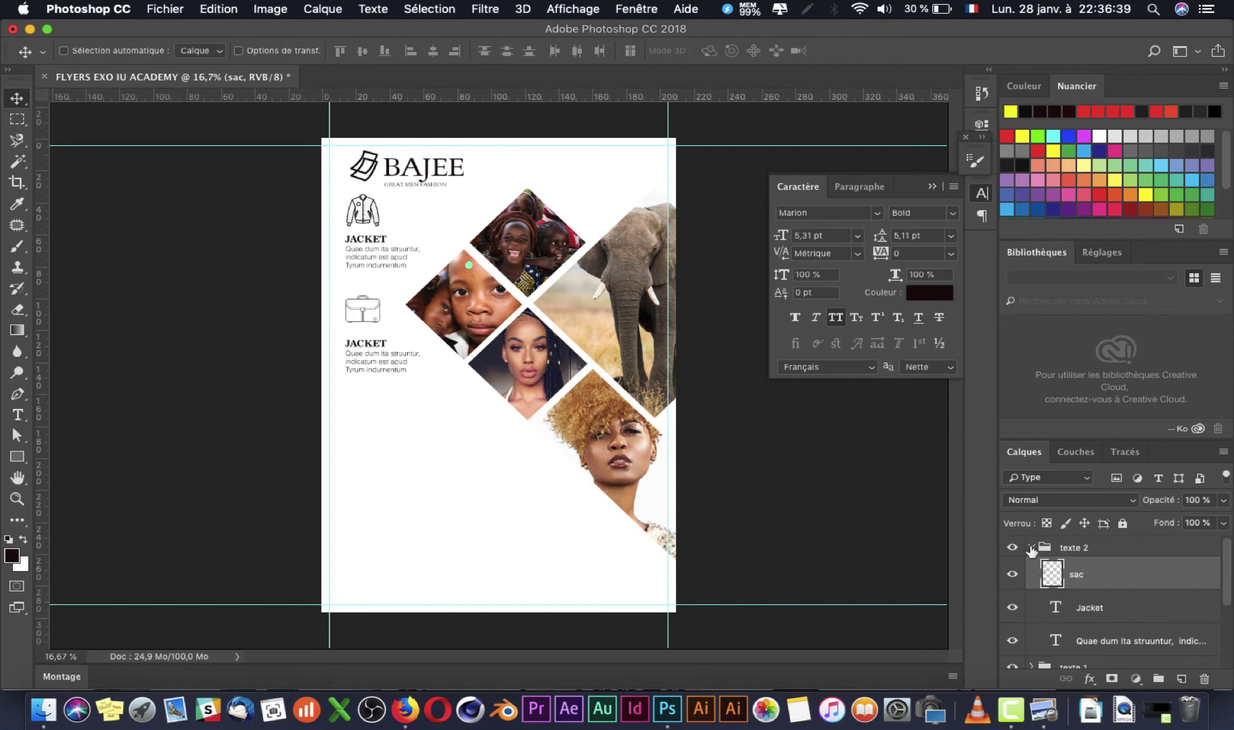
{"action": "left_click", "coordinate": [1030, 548]}
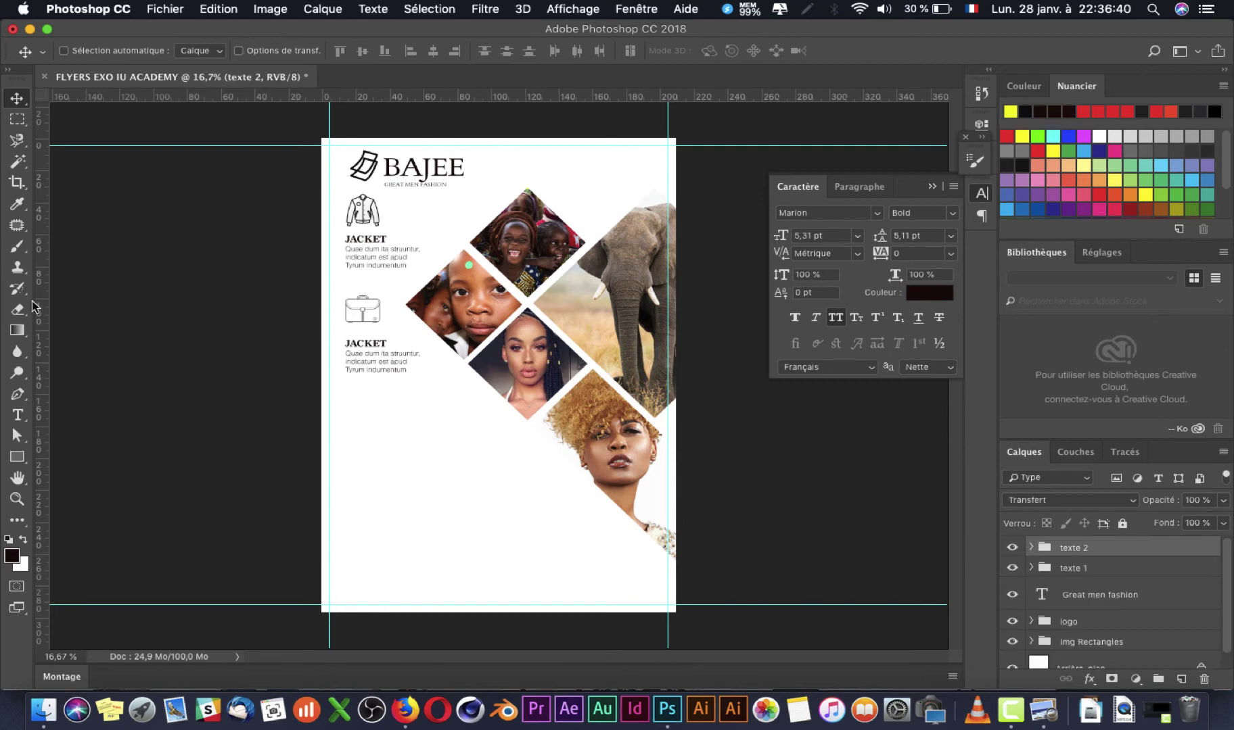
{"action": "right_click", "coordinate": [359, 304]}
{"action": "left_click", "coordinate": [392, 320]}
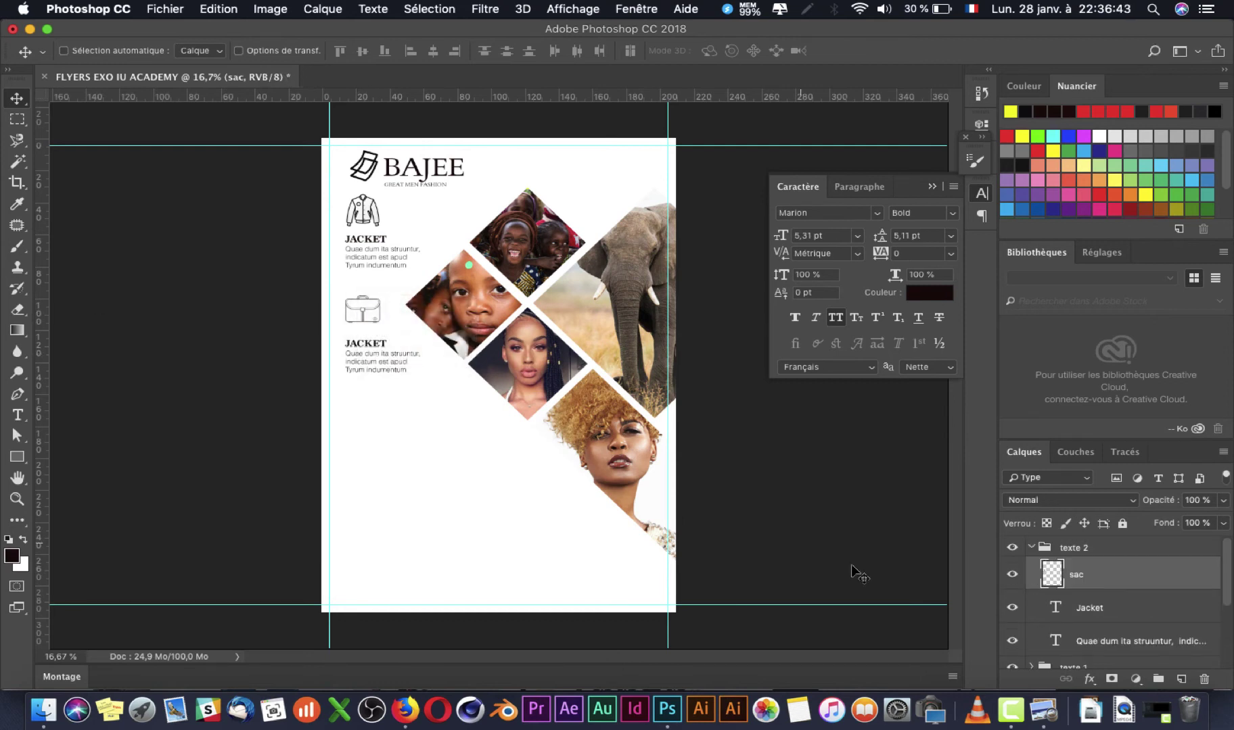
Step: Nudge the copied heading and paragraph up, then clear the copied JACKET heading for retyping
{"action": "left_click", "coordinate": [1120, 607]}
{"action": "left_click", "coordinate": [1125, 639], "text": "shift"}
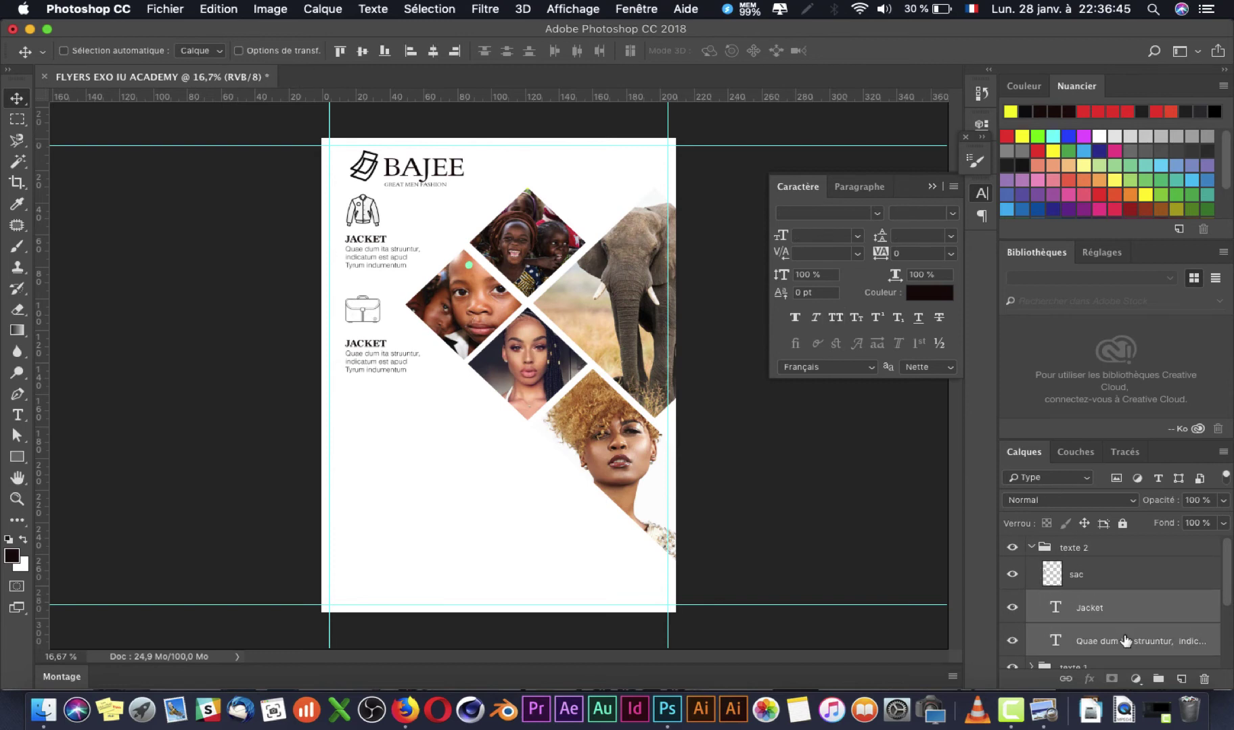
{"action": "key", "text": "shift+Up"}
{"action": "key", "text": "shift+Up"}
{"action": "key", "text": "shift+Up"}
{"action": "key", "text": "shift+Up"}
{"action": "key", "text": "shift+Up"}
{"action": "key", "text": "shift+Up"}
{"action": "key", "text": "t"}
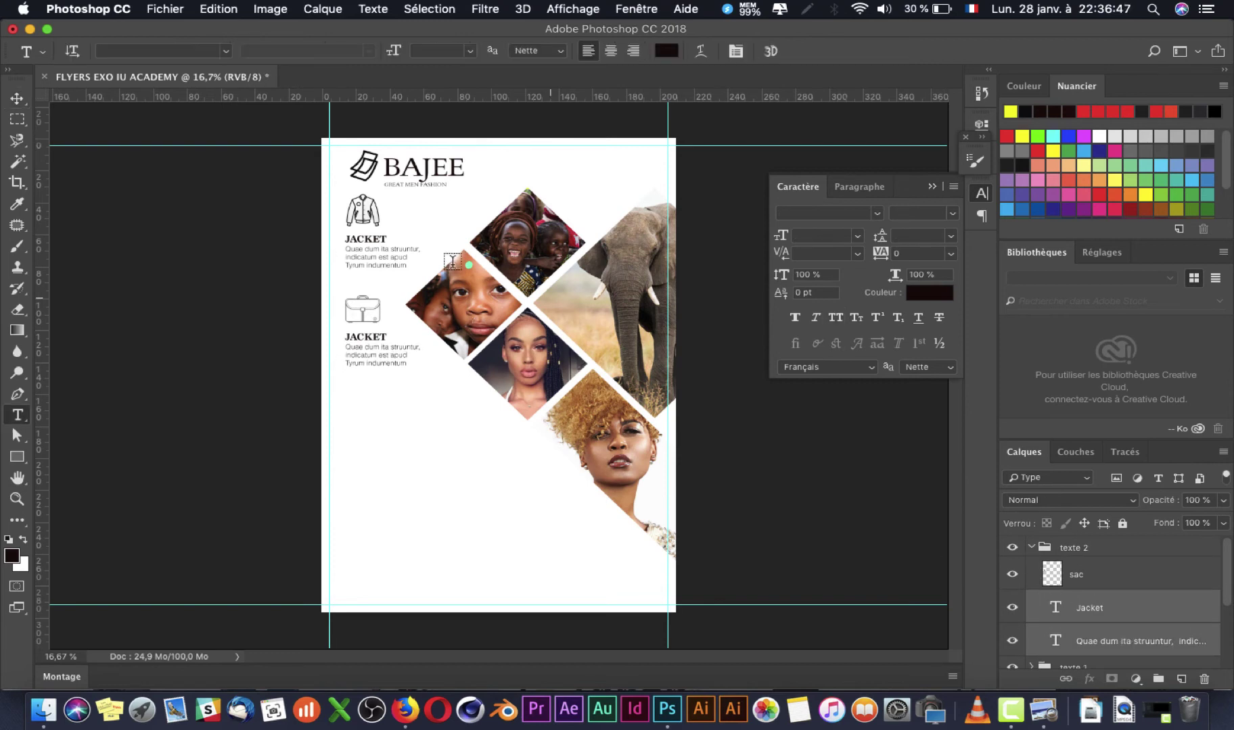
{"action": "double_click", "coordinate": [372, 347]}
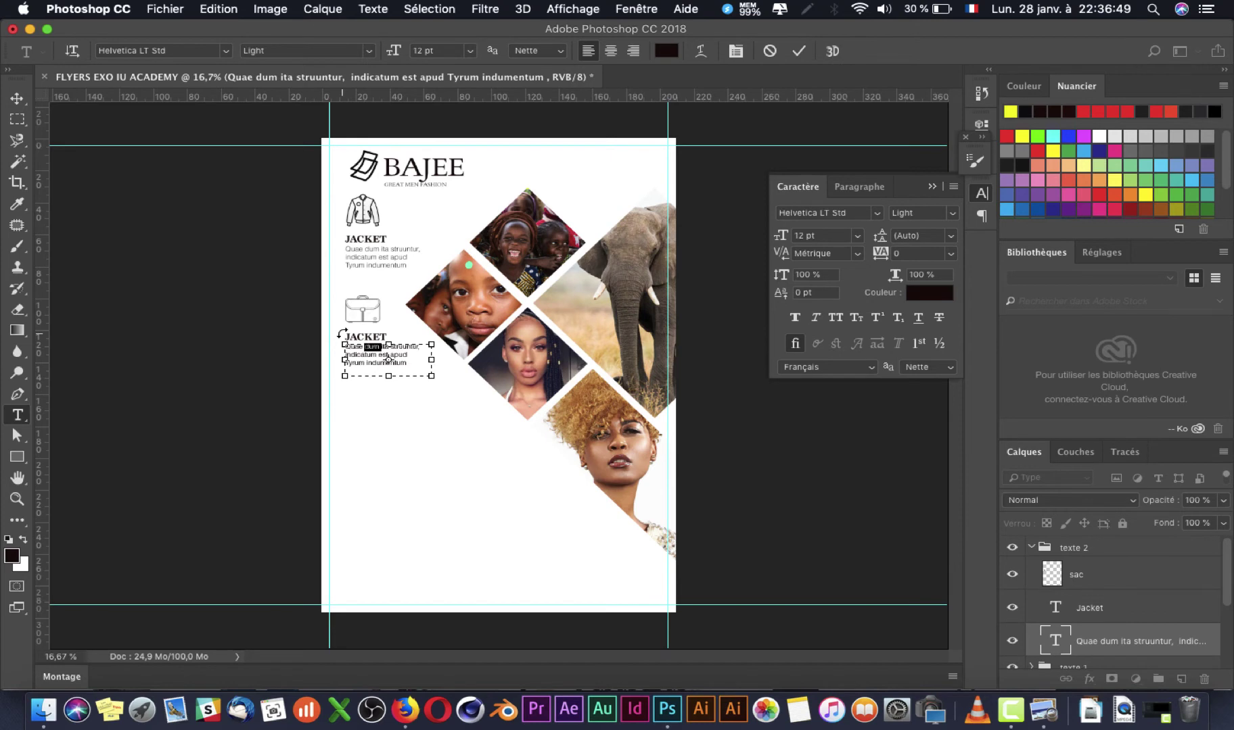
{"action": "key", "text": "ctrl+Return"}
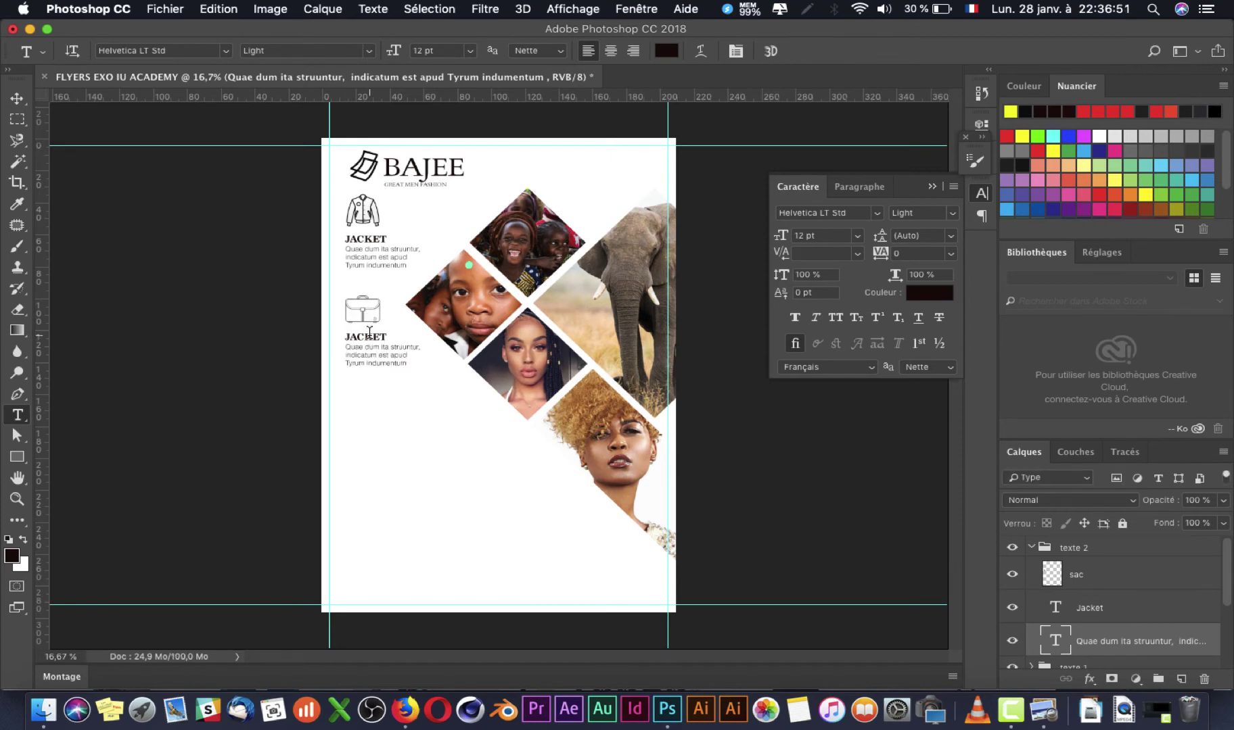
{"action": "double_click", "coordinate": [370, 334]}
{"action": "key", "text": "BackSpace"}
Step: Retype the copied heading under the bag as 'BAG' and commit it
{"action": "type", "text": "BA"}
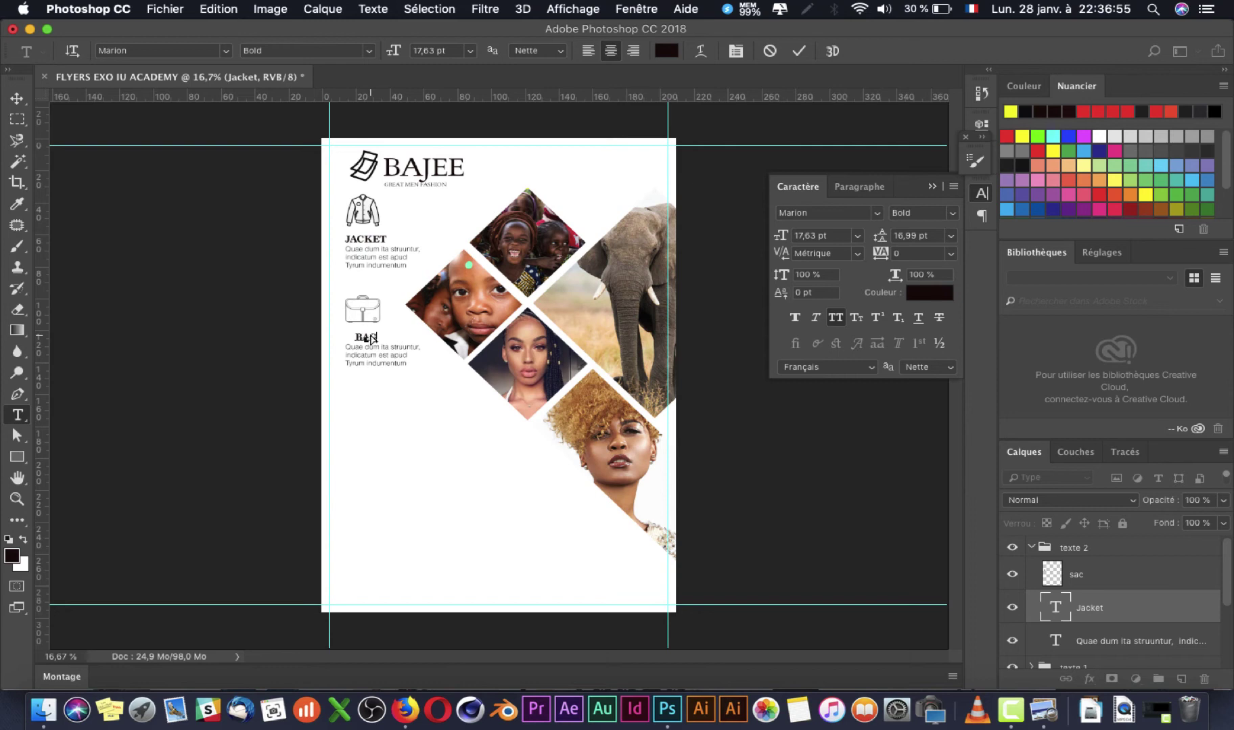
{"action": "type", "text": "G"}
{"action": "key", "text": "ctrl+Return"}
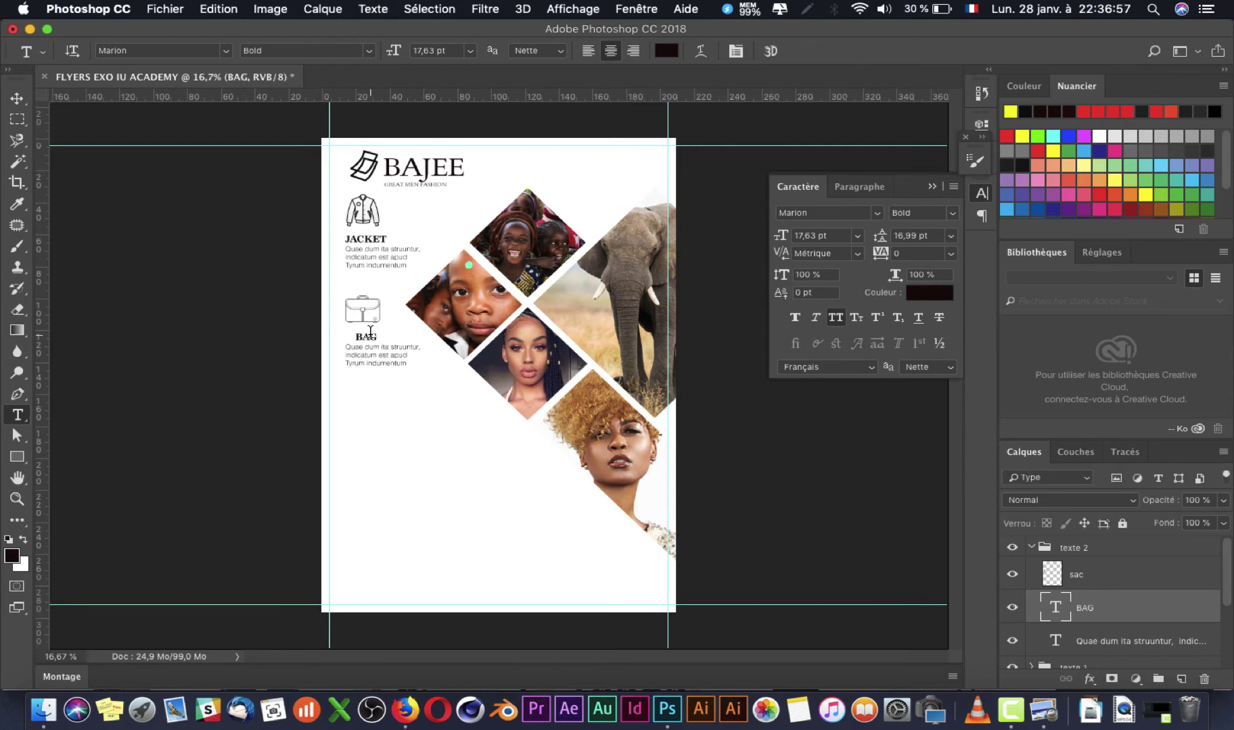
{"action": "key", "text": "v"}
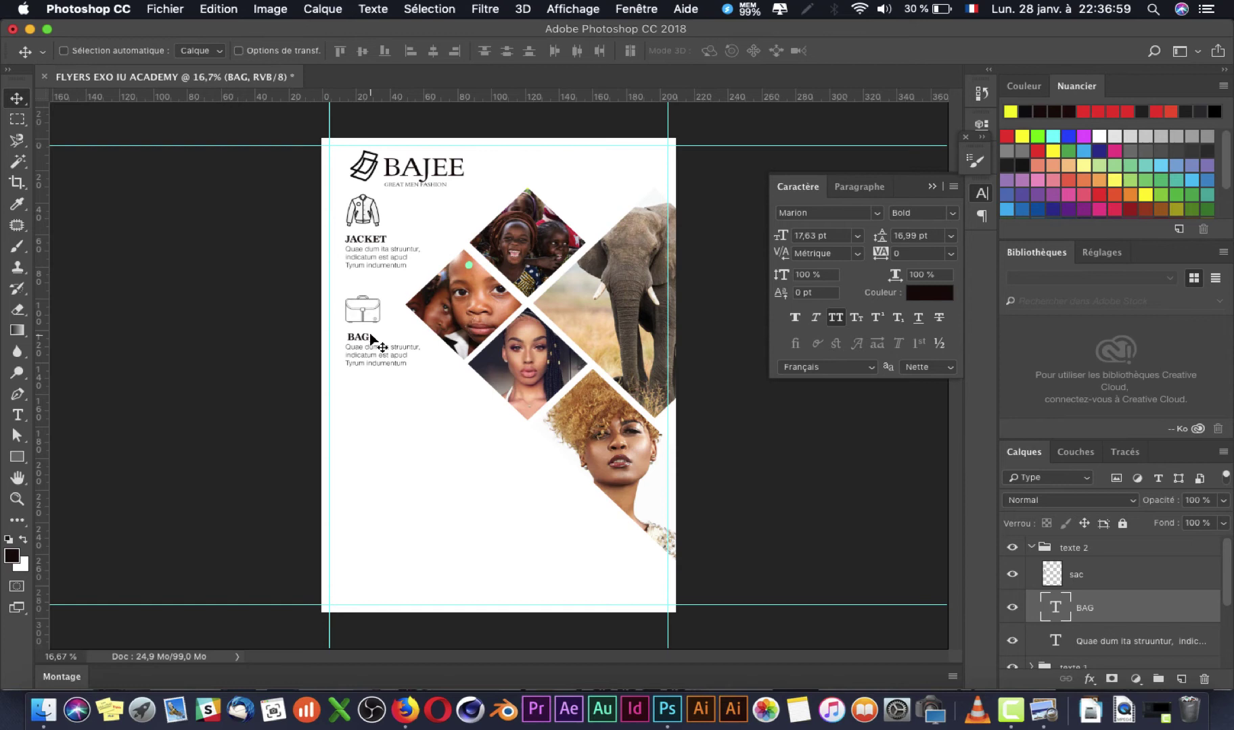
Step: Compare the flyer with the index.jpg reference, then collapse the texte 2 group
{"action": "key", "text": "super+Tab"}
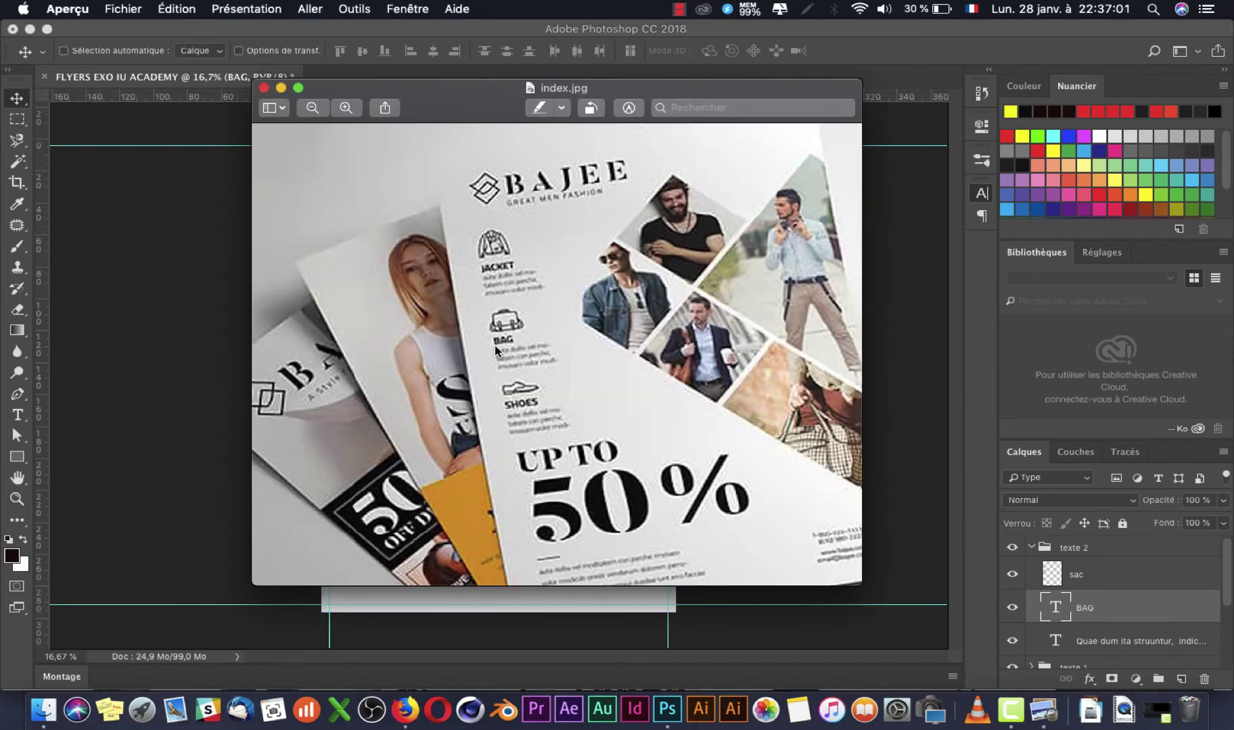
{"action": "key", "text": "super+Tab"}
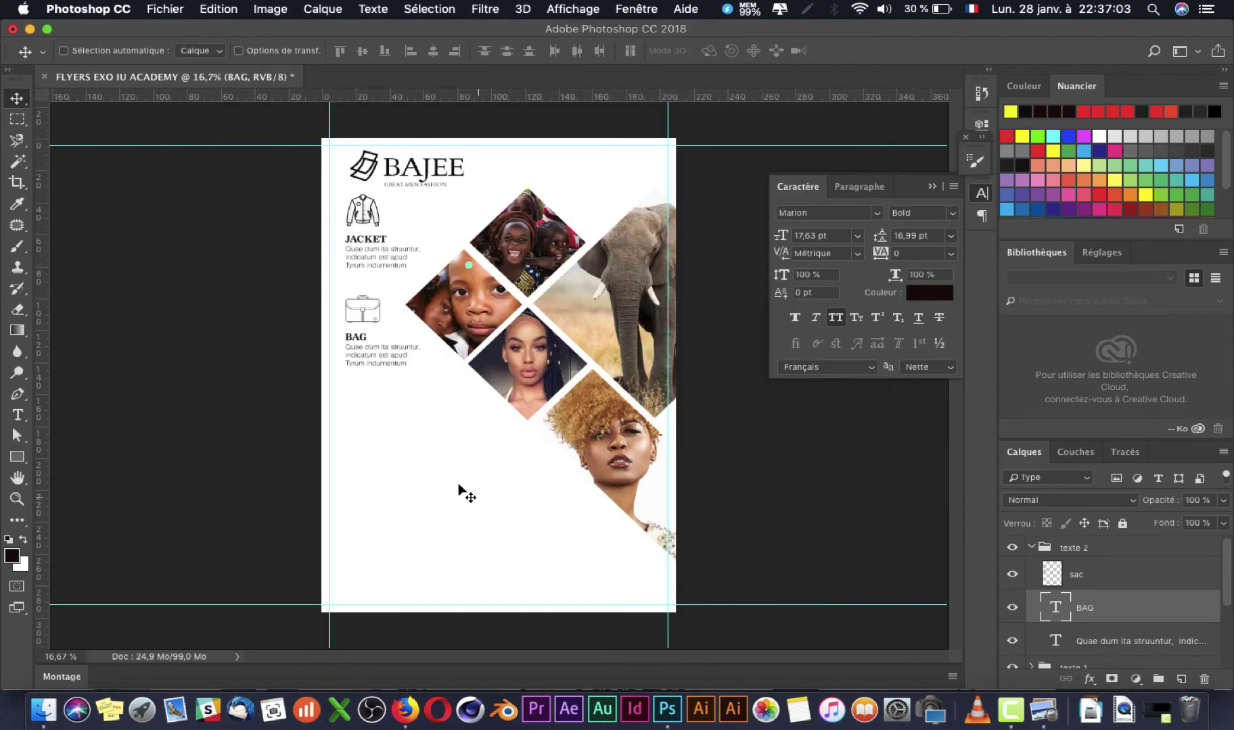
{"action": "key", "text": "super+Tab"}
{"action": "key", "text": "super+Tab"}
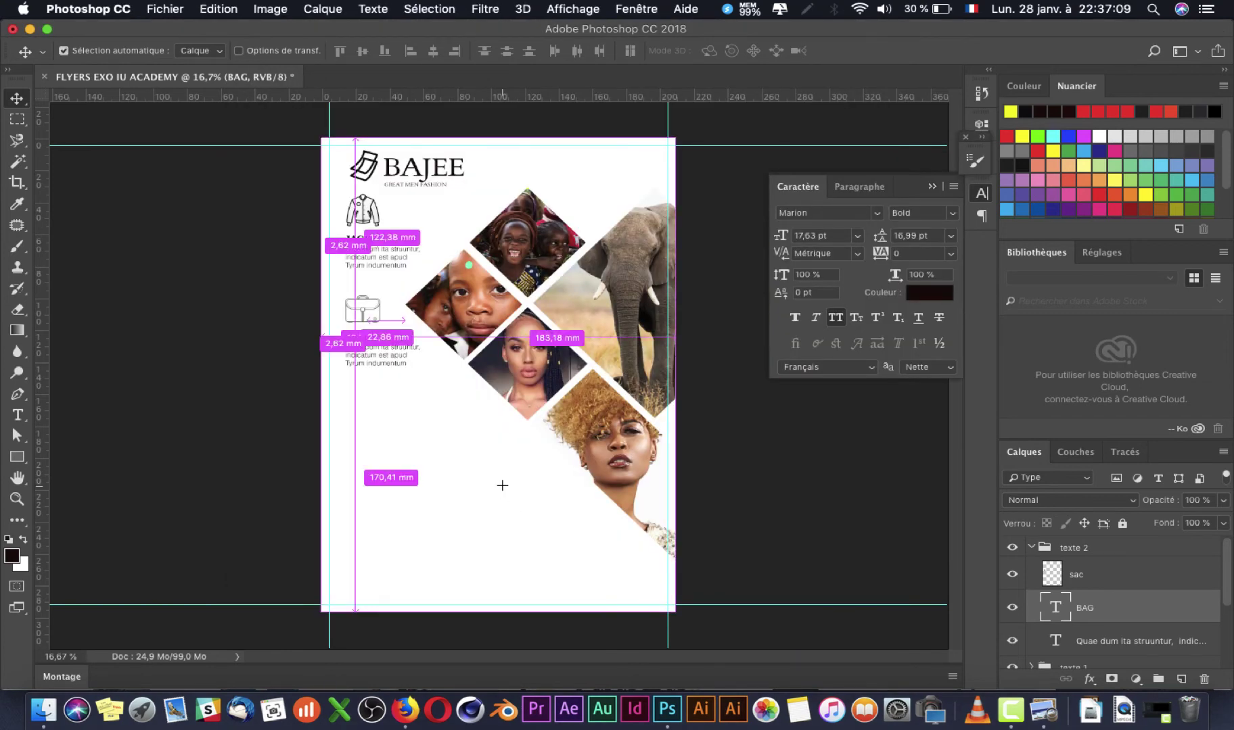
{"action": "key", "text": "super+Tab"}
{"action": "key", "text": "super+Tab"}
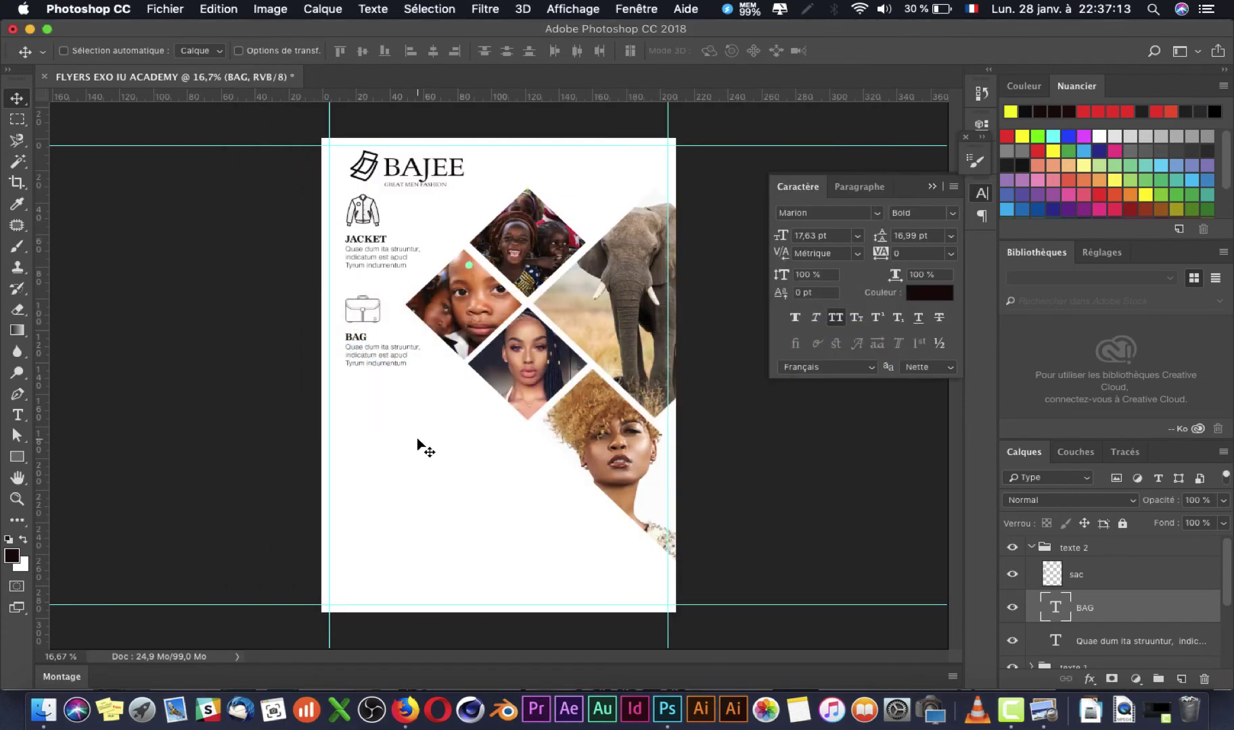
{"action": "key", "text": "super+Tab"}
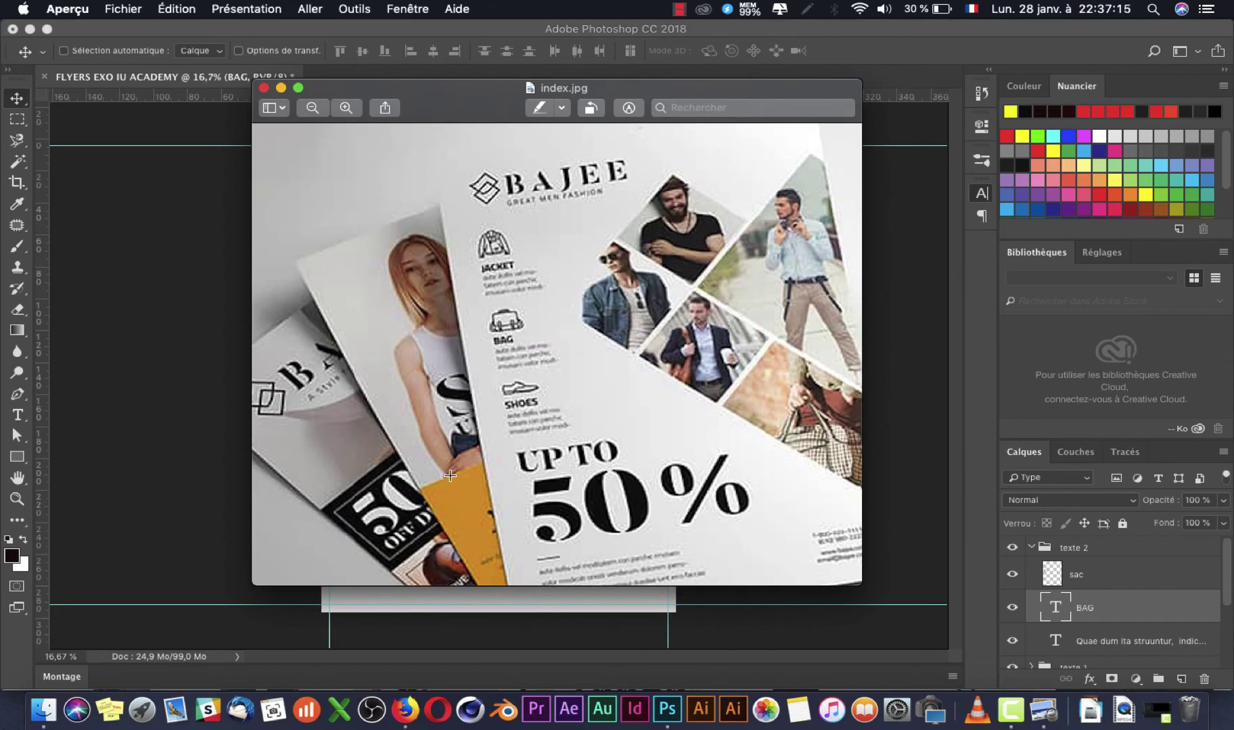
{"action": "key", "text": "super+Tab"}
{"action": "key", "text": "t"}
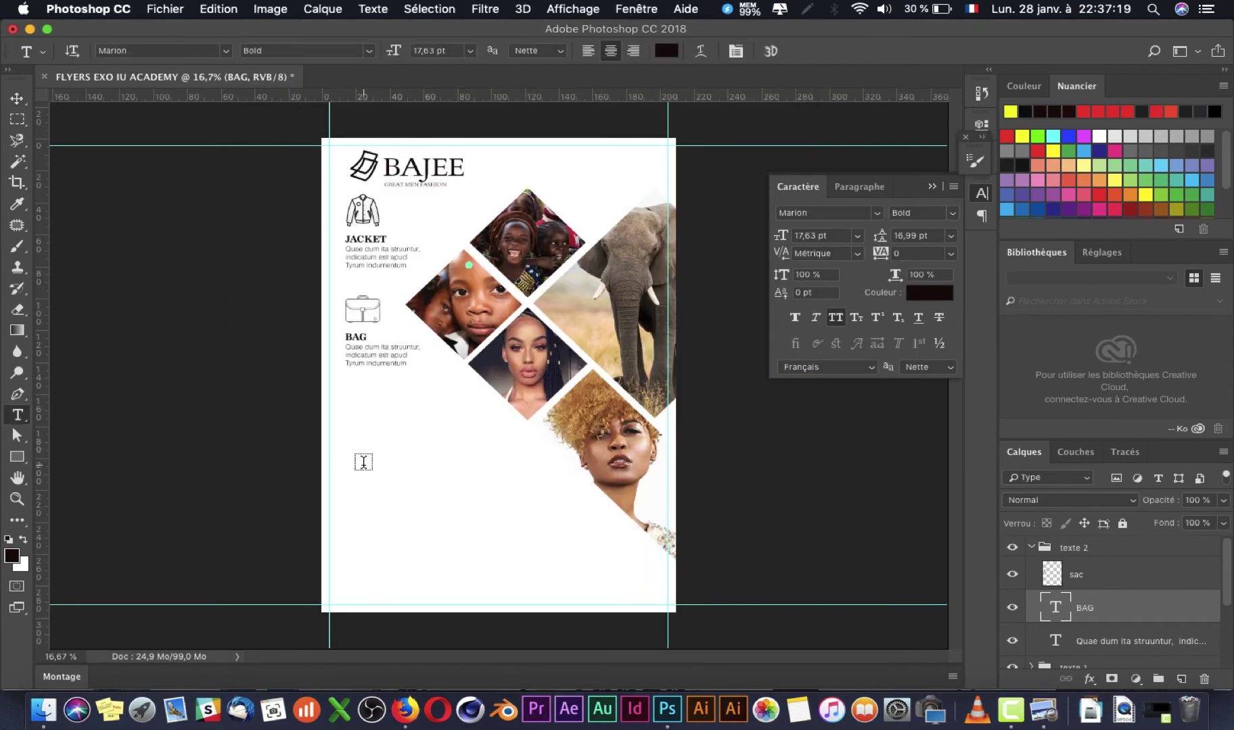
{"action": "left_click", "coordinate": [1030, 548]}
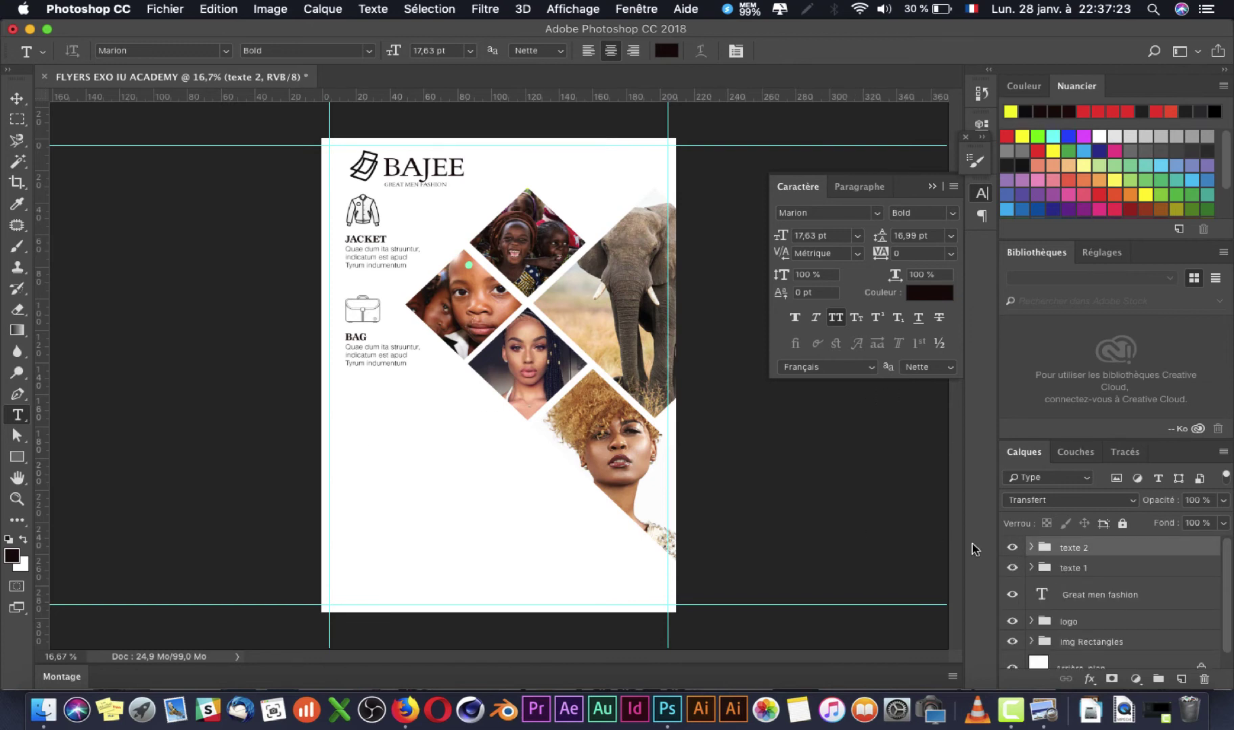
Step: Duplicate the texte 2 group and drag the copy below the original BAG block
{"action": "key", "text": "super+j"}
{"action": "key", "text": "c"}
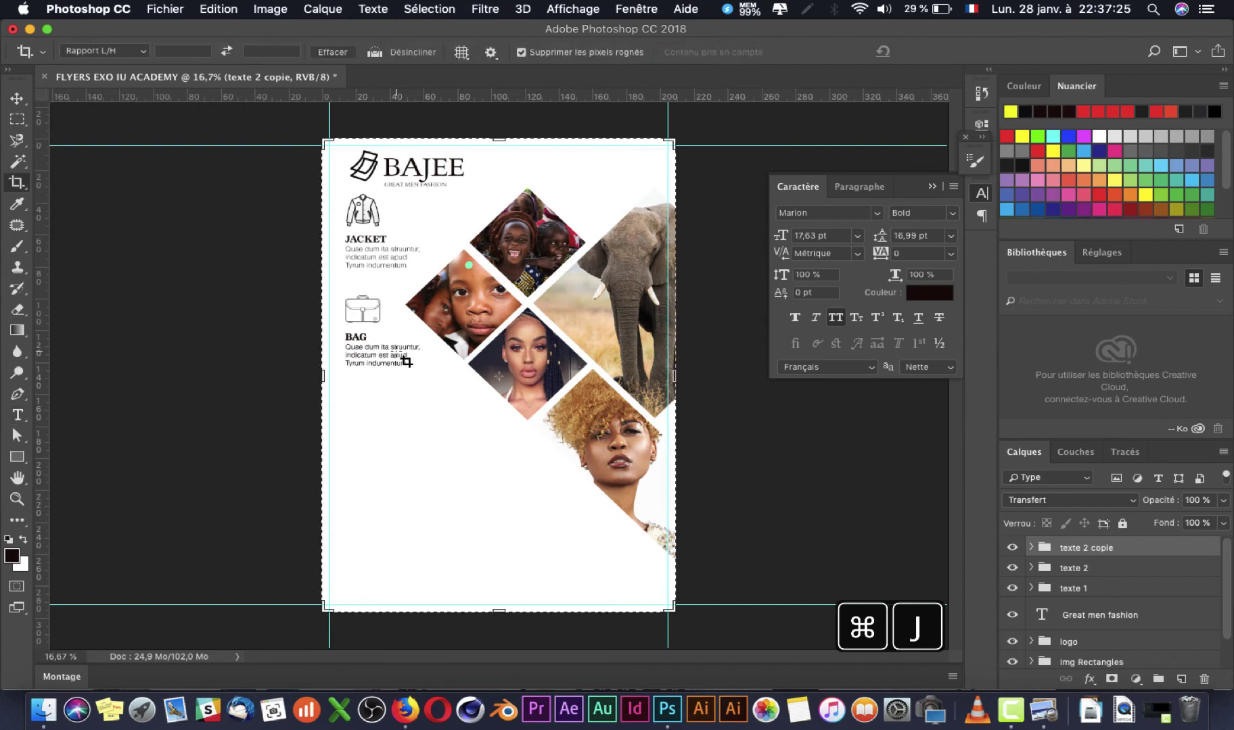
{"action": "key", "text": "v"}
{"action": "left_click_drag", "start_coordinate": [371, 324], "coordinate": [371, 415]}
Step: Glance at the reference image and bring up the IMAGE folder
{"action": "key", "text": "super+Tab"}
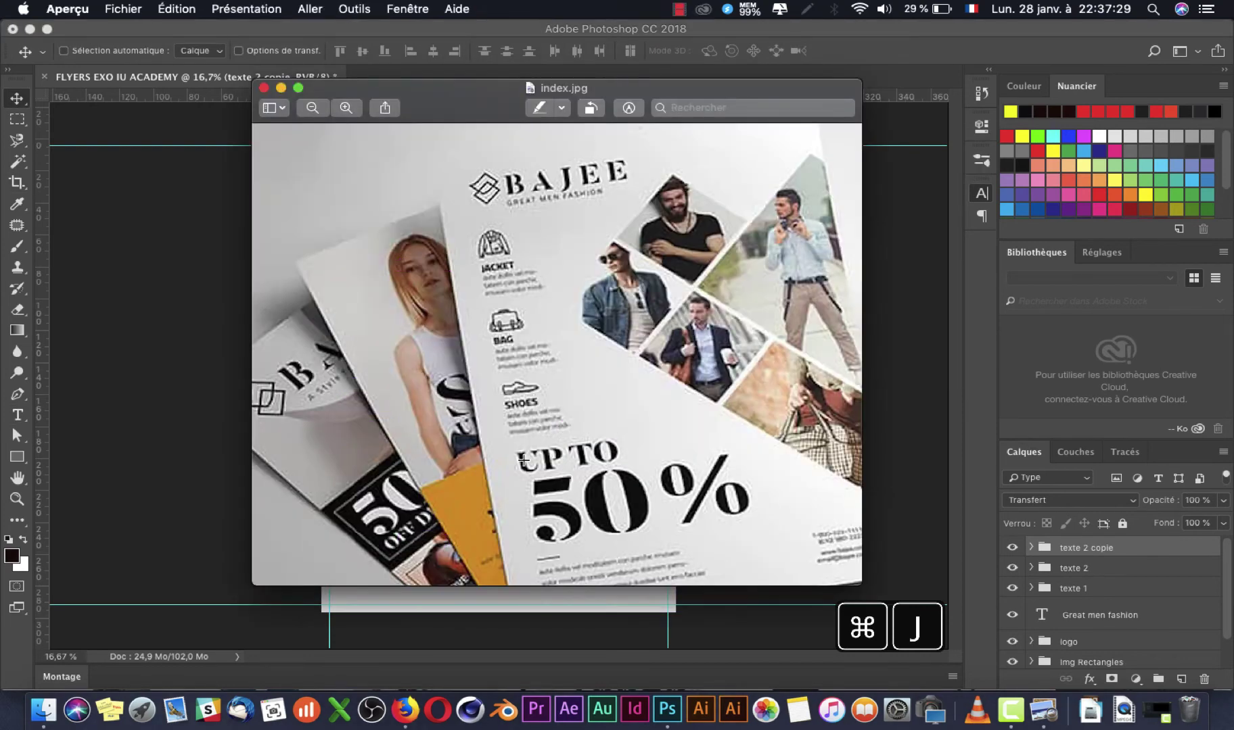
{"action": "key", "text": "super+Tab"}
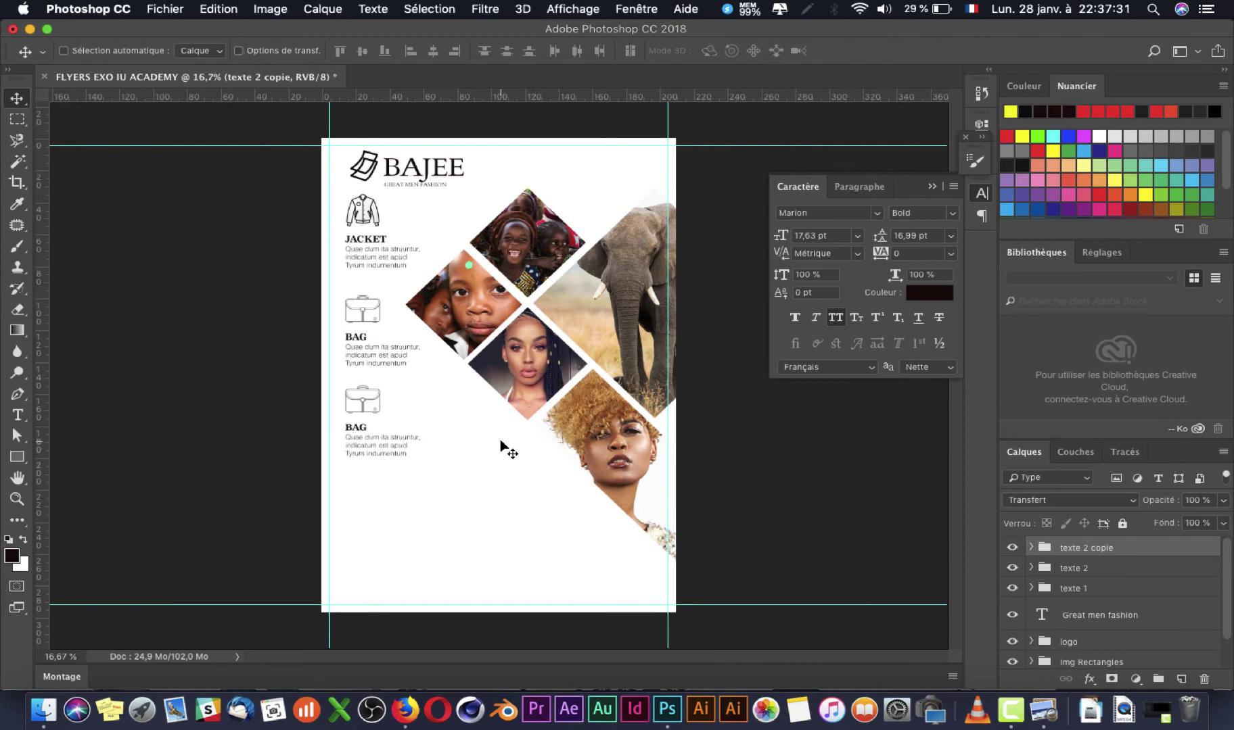
{"action": "key", "text": "super+Tab"}
{"action": "key", "text": "super+Tab"}
{"action": "key", "text": "super+Tab"}
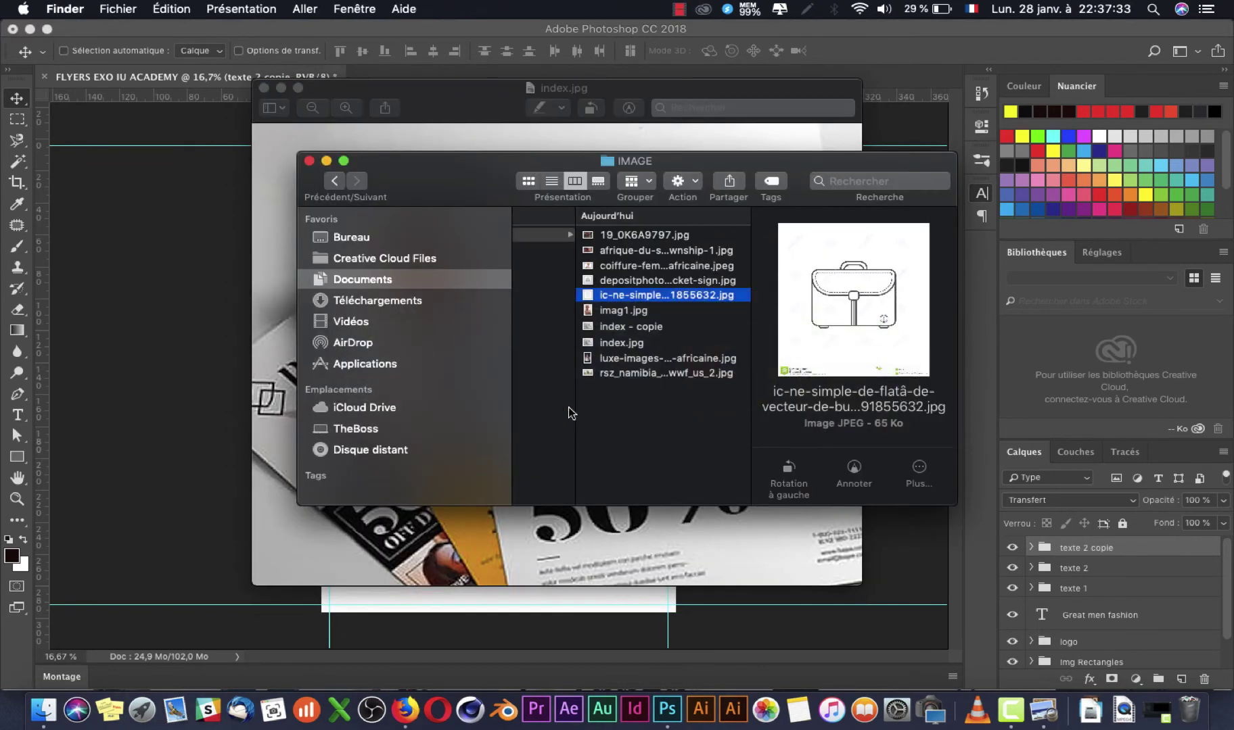
Step: Search Google Images for 'icone chaussure' and scroll the results
{"action": "left_click", "coordinate": [404, 709]}
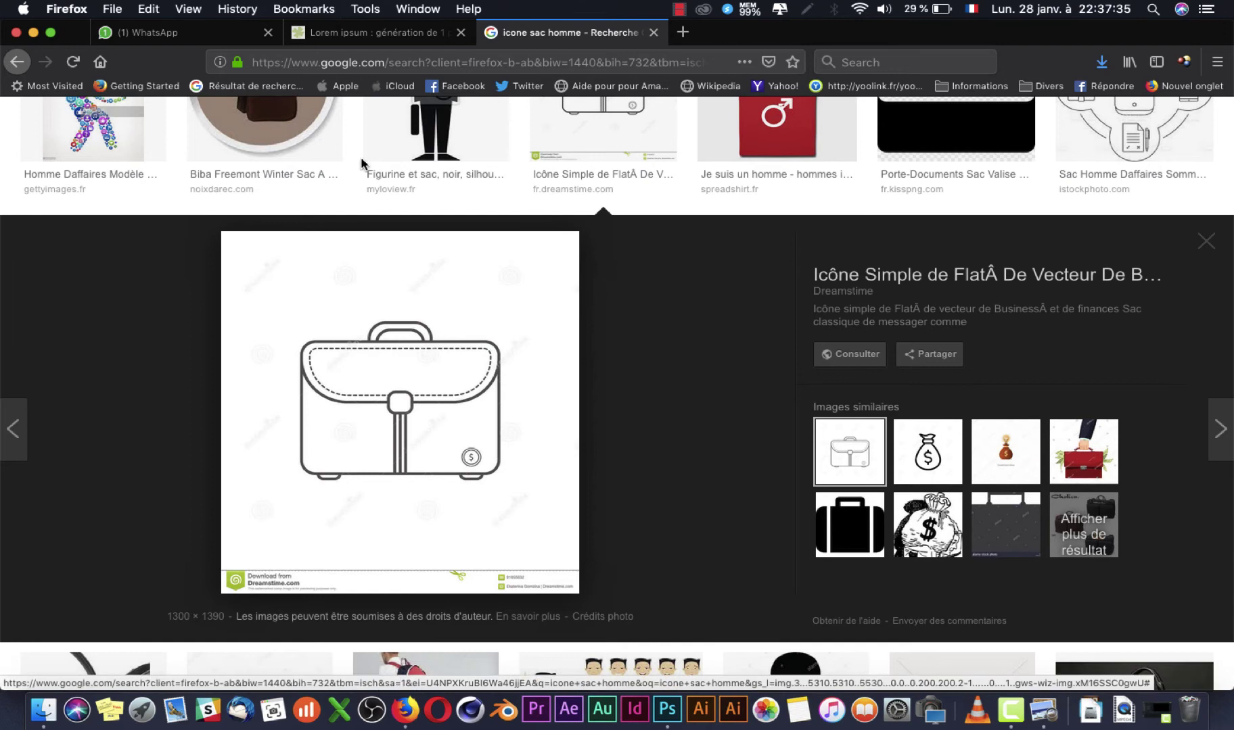
{"action": "scroll", "coordinate": [387, 203], "scroll_direction": "up", "scroll_amount": 10}
{"action": "left_click_drag", "start_coordinate": [259, 132], "coordinate": [184, 135]}
{"action": "type", "text": "ch"}
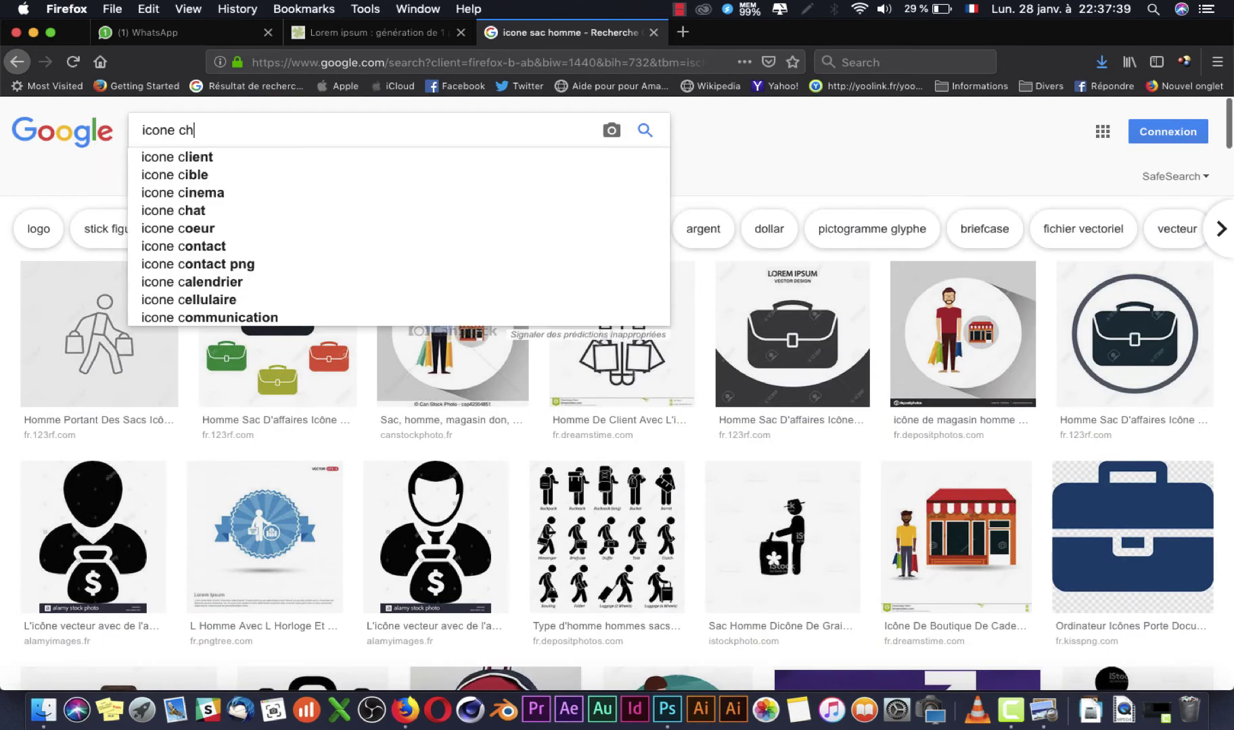
{"action": "type", "text": "aussu"}
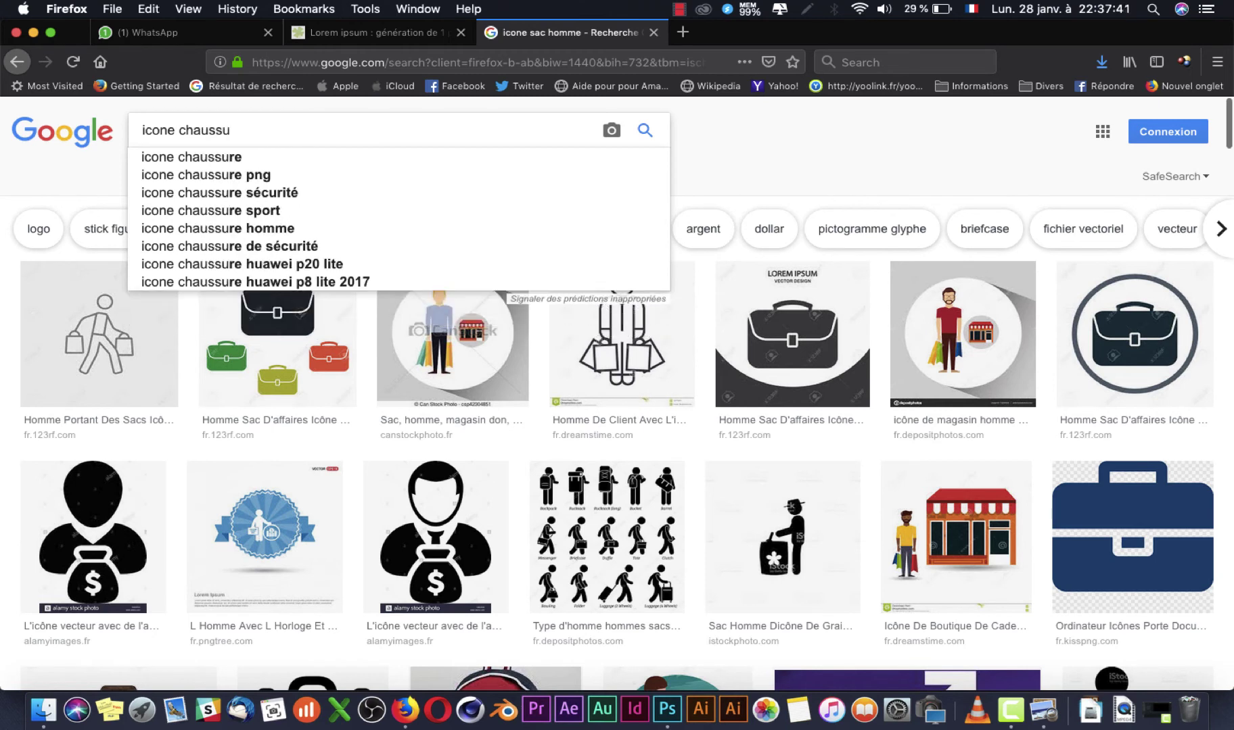
{"action": "left_click", "coordinate": [206, 160]}
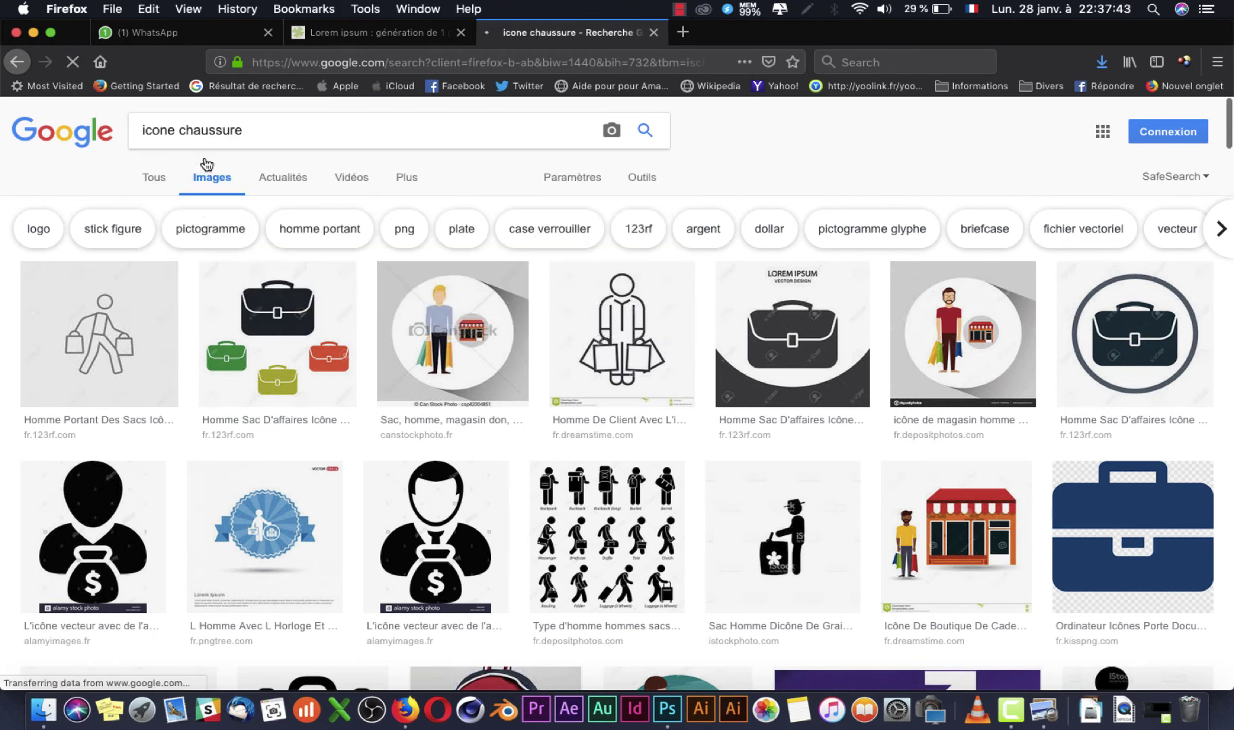
{"action": "scroll", "coordinate": [518, 345], "scroll_direction": "down", "scroll_amount": 5}
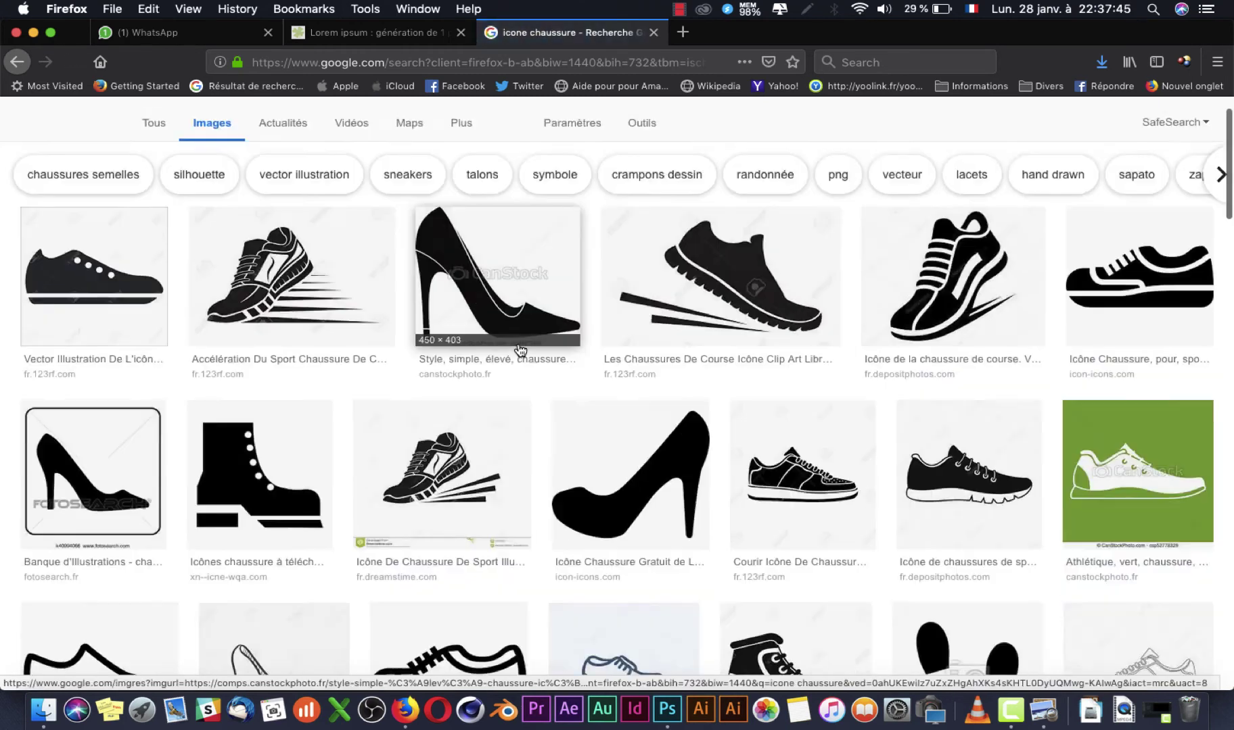
{"action": "scroll", "coordinate": [517, 343], "scroll_direction": "down", "scroll_amount": 1}
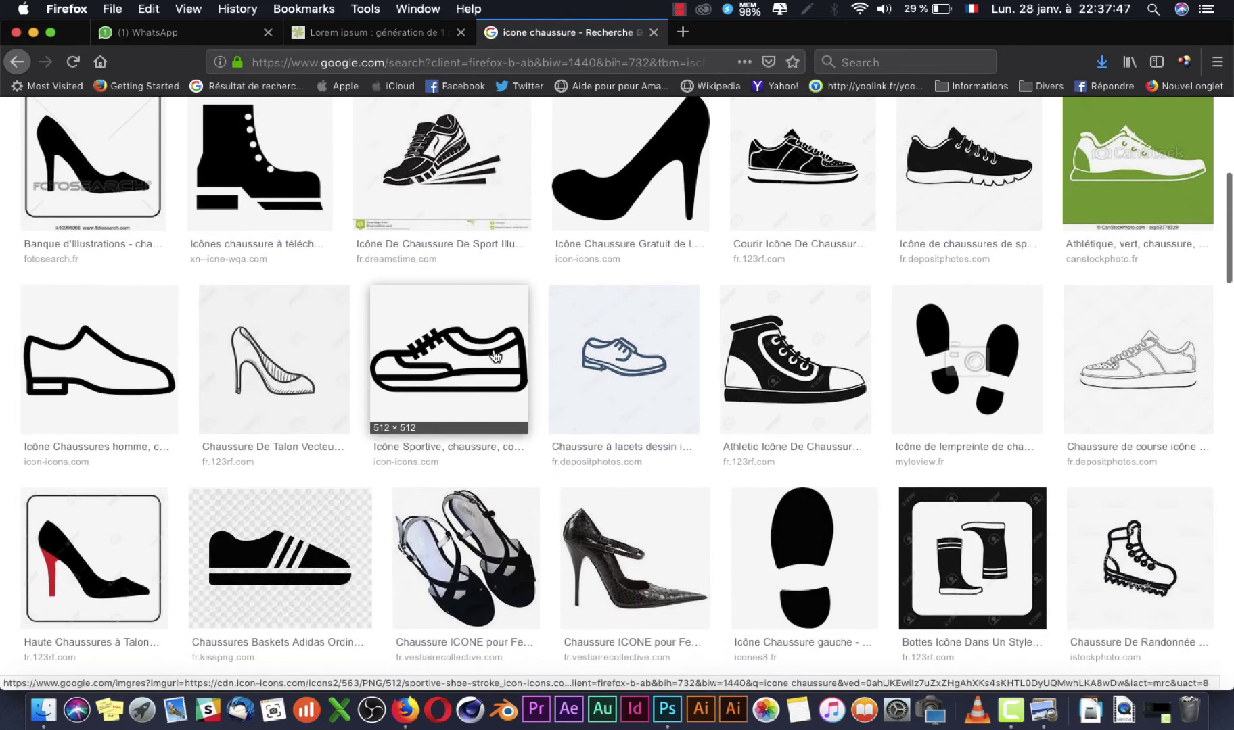
Step: Browse the shoe icon results while checking them against the flyer and reference image
{"action": "key", "text": "super+Tab"}
{"action": "key", "text": "super+Tab"}
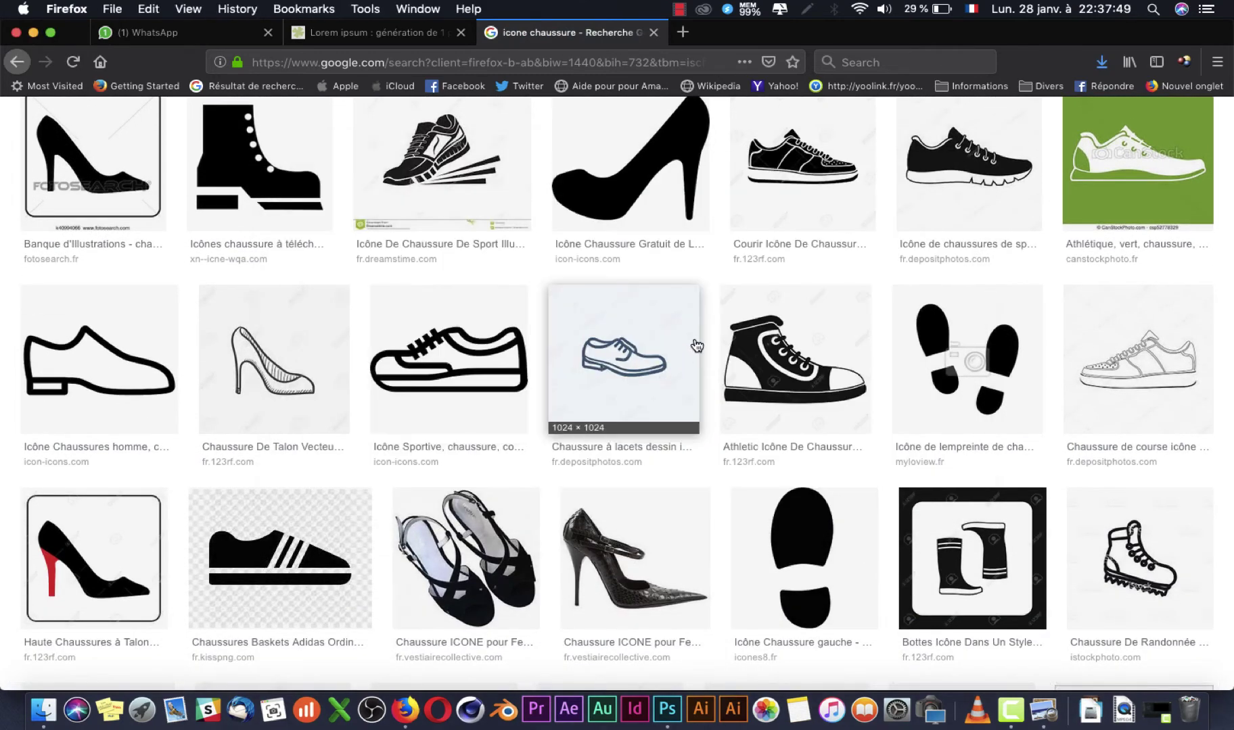
{"action": "scroll", "coordinate": [663, 360], "scroll_direction": "down", "scroll_amount": 2}
{"action": "key", "text": "super+Tab"}
{"action": "key", "text": "super+Tab"}
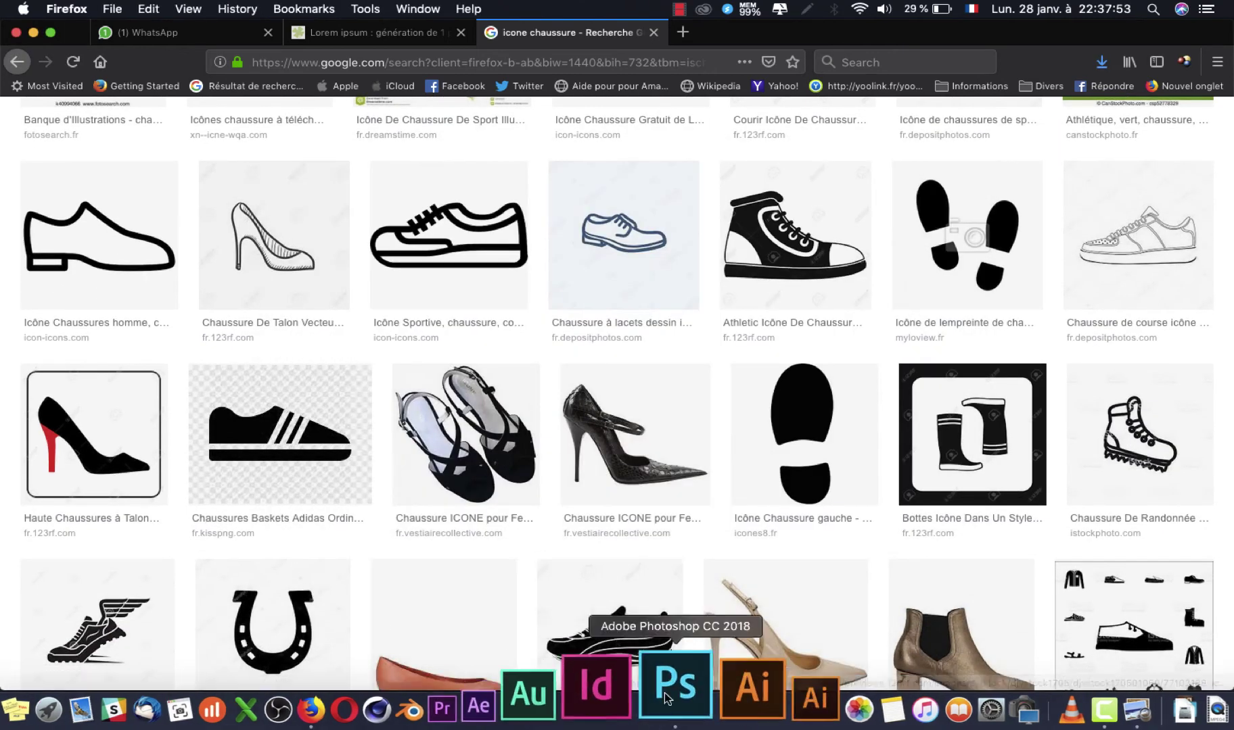
{"action": "left_click", "coordinate": [666, 704]}
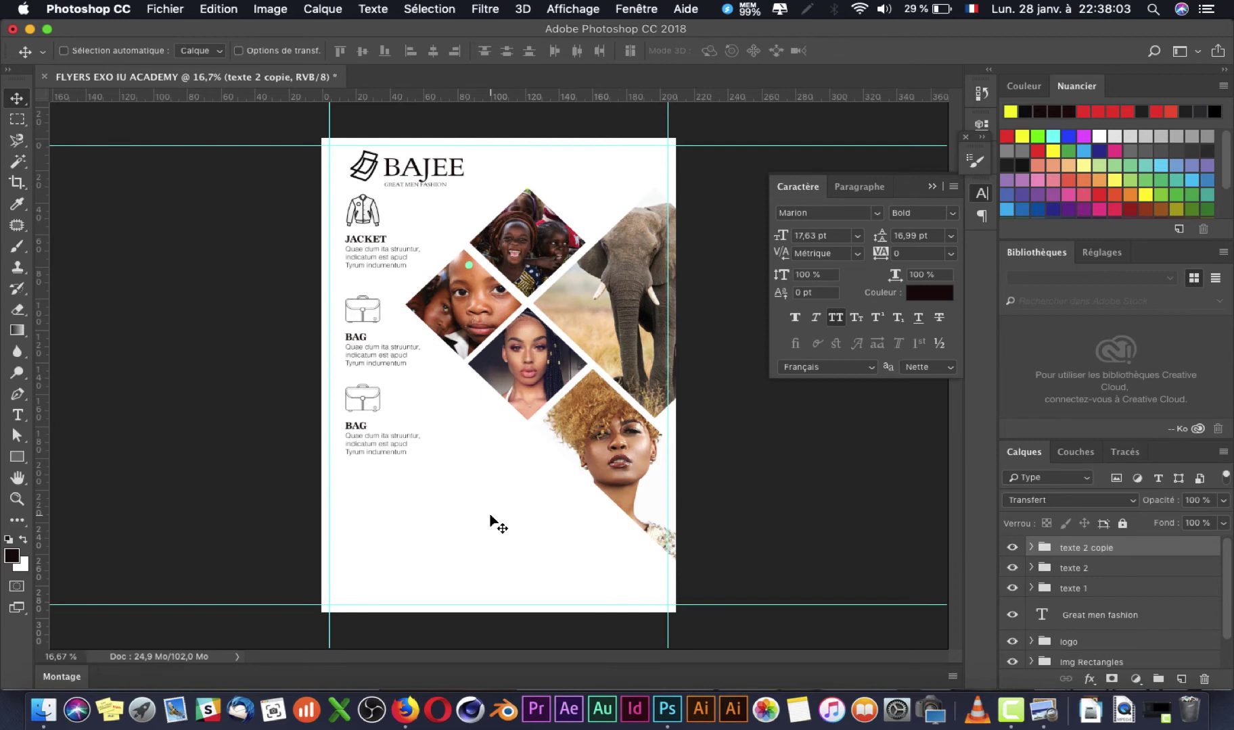
{"action": "key", "text": "super+Tab"}
{"action": "scroll", "coordinate": [703, 483], "scroll_direction": "down", "scroll_amount": 7}
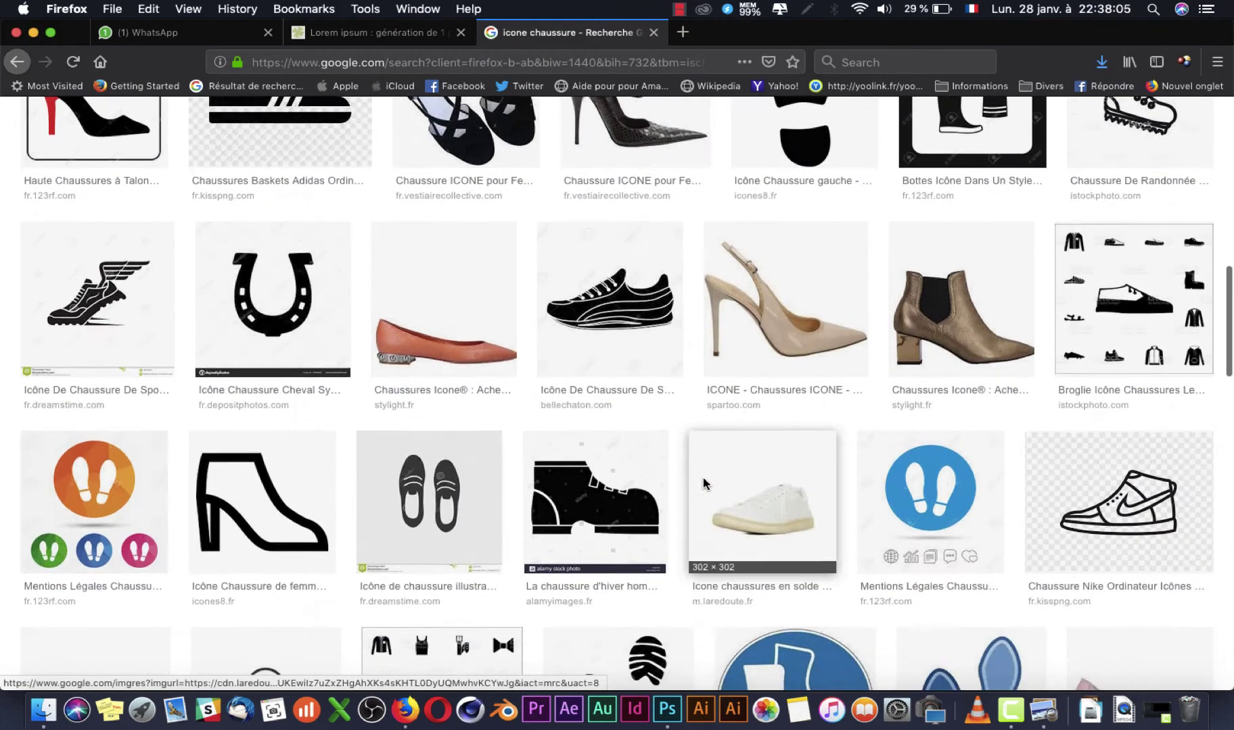
{"action": "scroll", "coordinate": [702, 477], "scroll_direction": "down", "scroll_amount": 5}
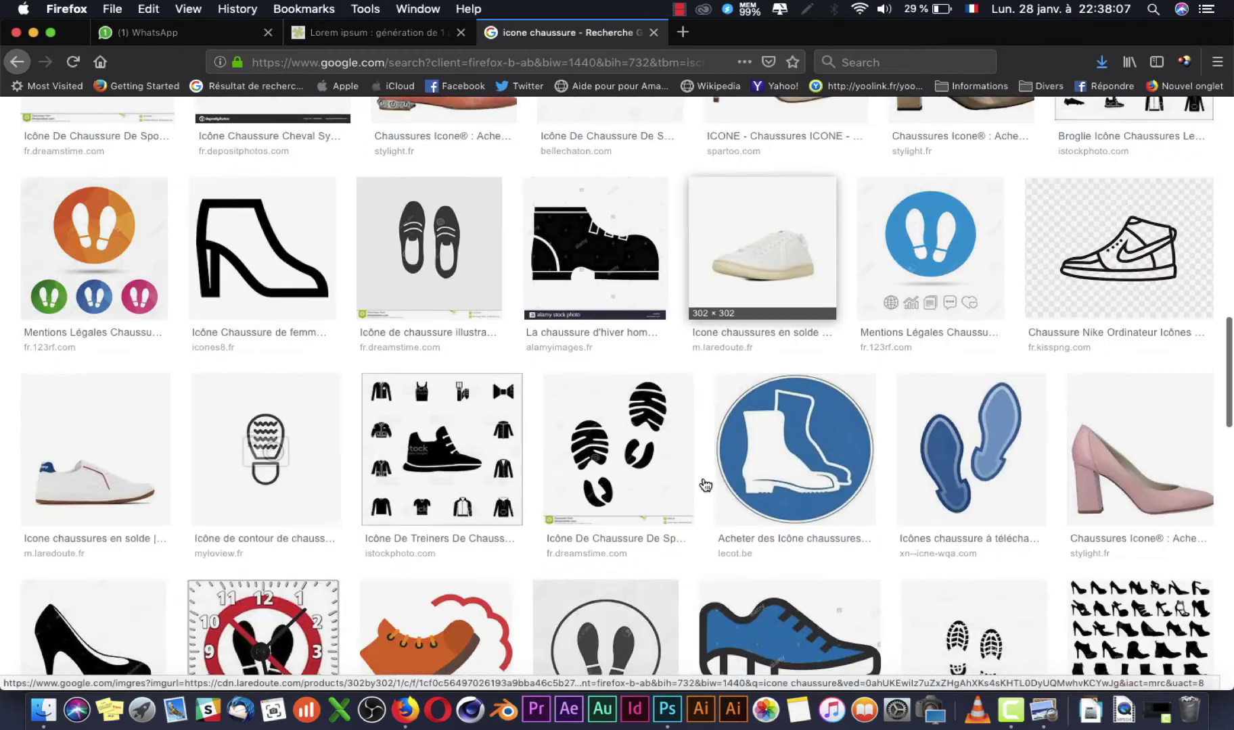
{"action": "scroll", "coordinate": [704, 482], "scroll_direction": "down", "scroll_amount": 7}
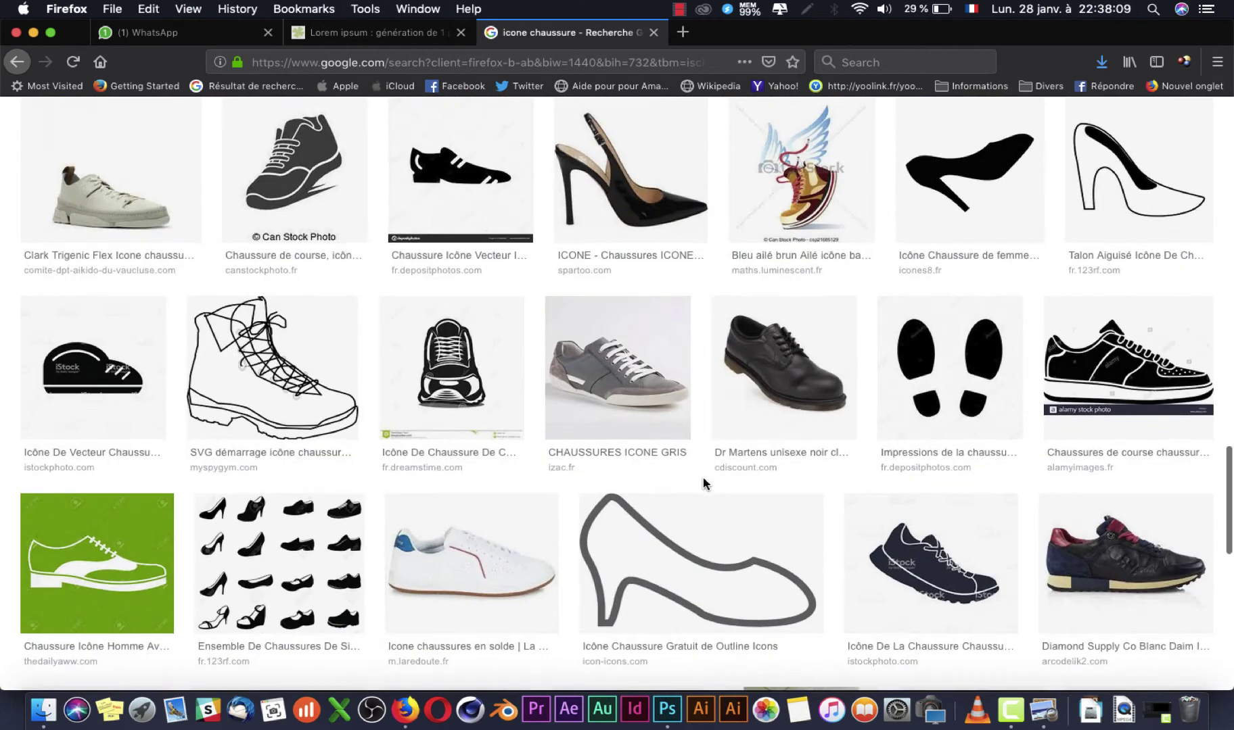
{"action": "scroll", "coordinate": [703, 477], "scroll_direction": "down", "scroll_amount": 4}
{"action": "key", "text": "super+Tab"}
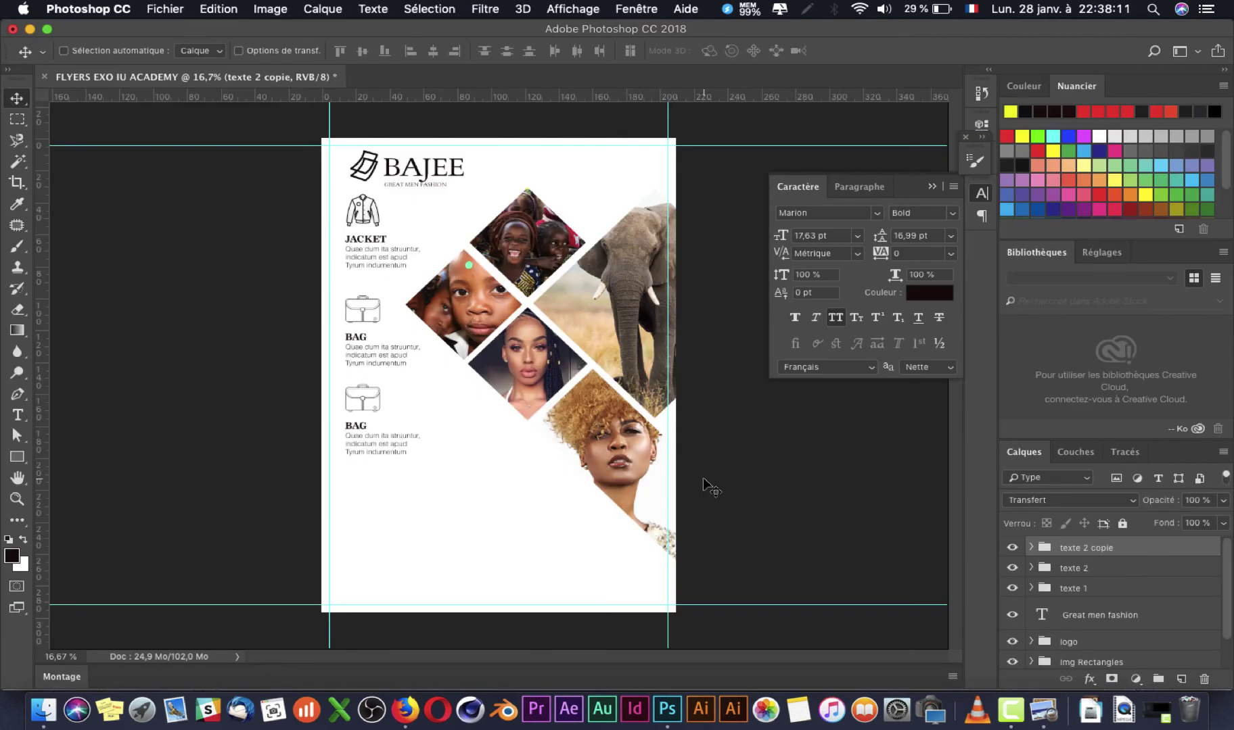
{"action": "key", "text": "super+Tab"}
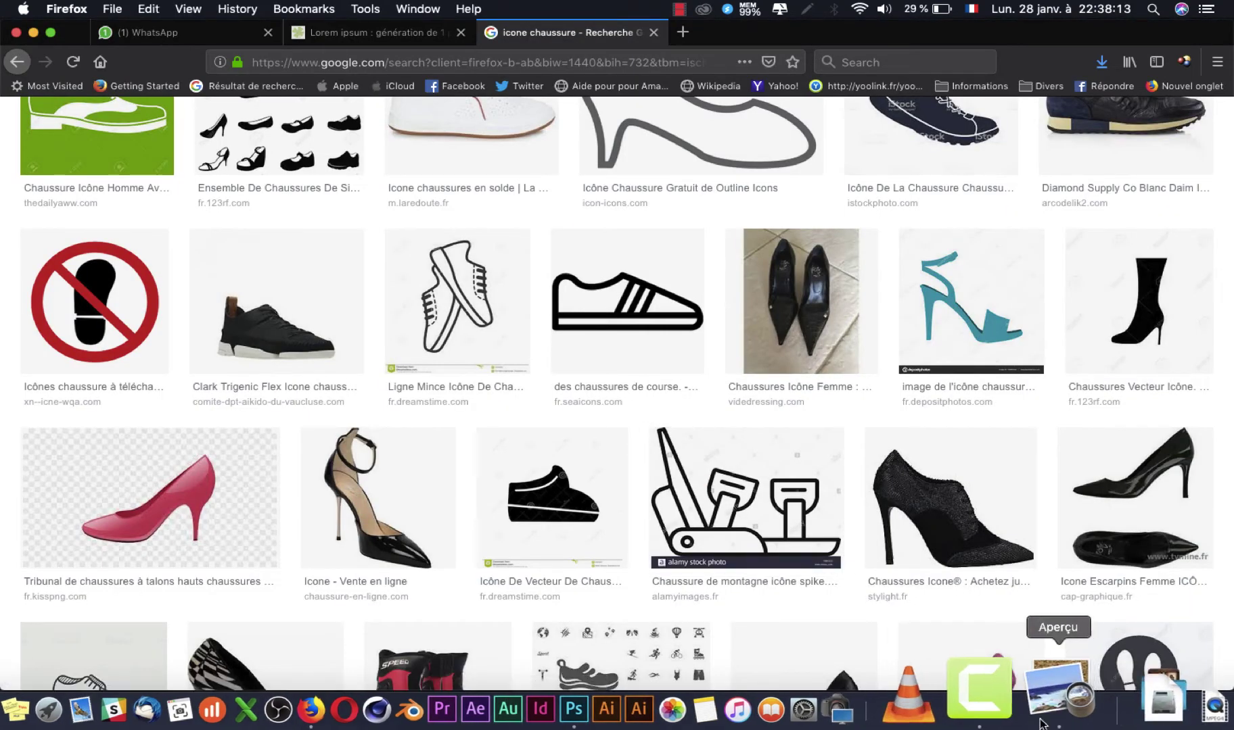
{"action": "left_click", "coordinate": [1052, 704]}
{"action": "key", "text": "super+Tab"}
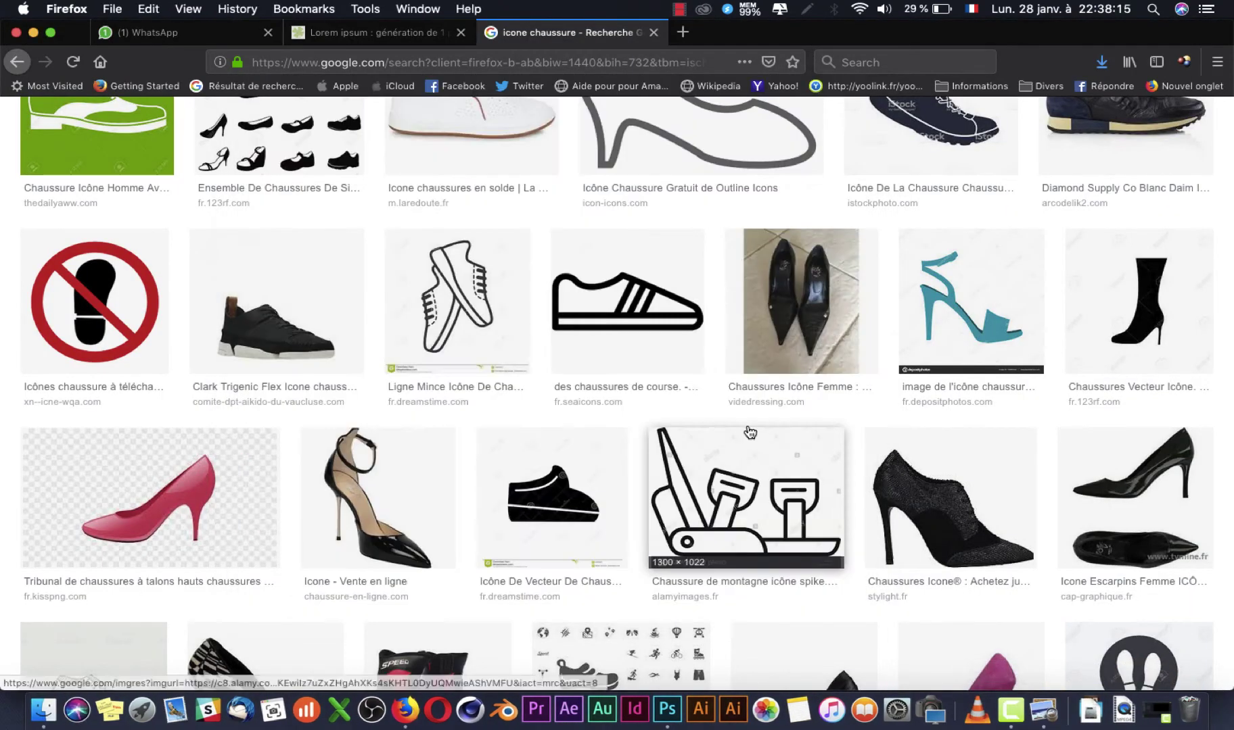
Step: Preview the striped shoe and dress-shoe icons and show similar images
{"action": "left_click", "coordinate": [660, 352]}
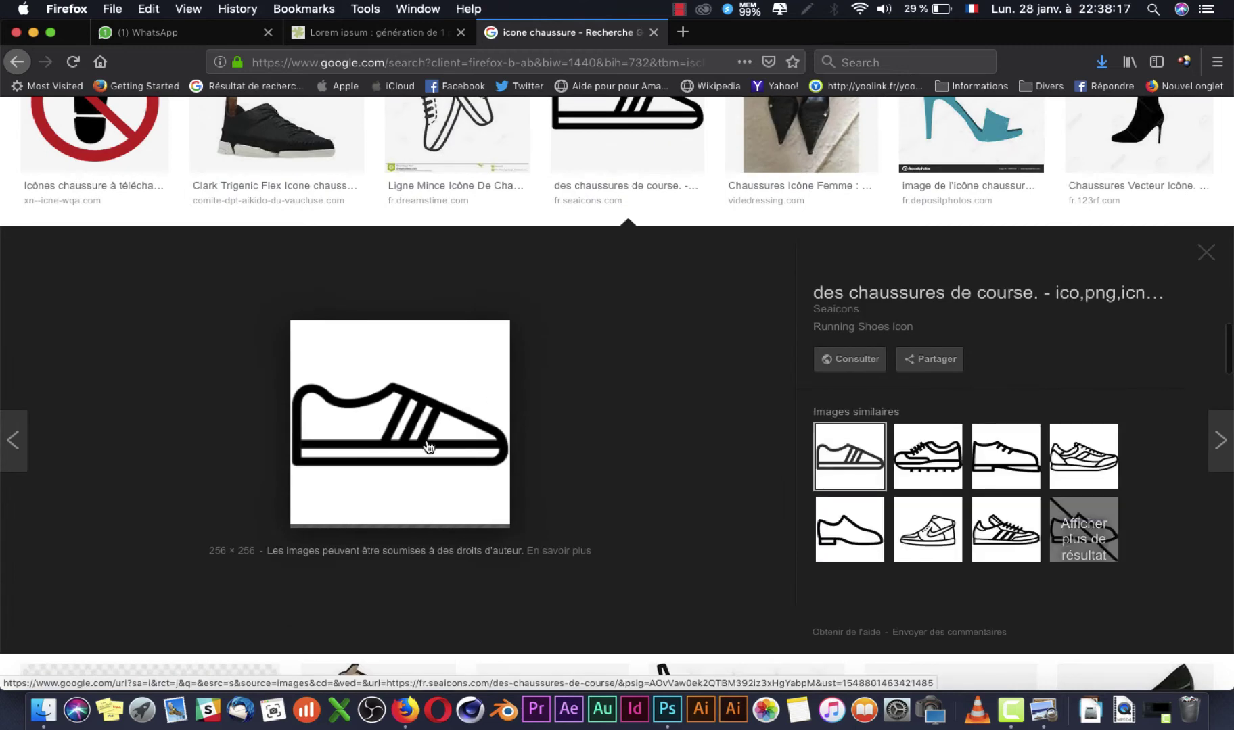
{"action": "left_click", "coordinate": [838, 545]}
{"action": "left_click", "coordinate": [1096, 511]}
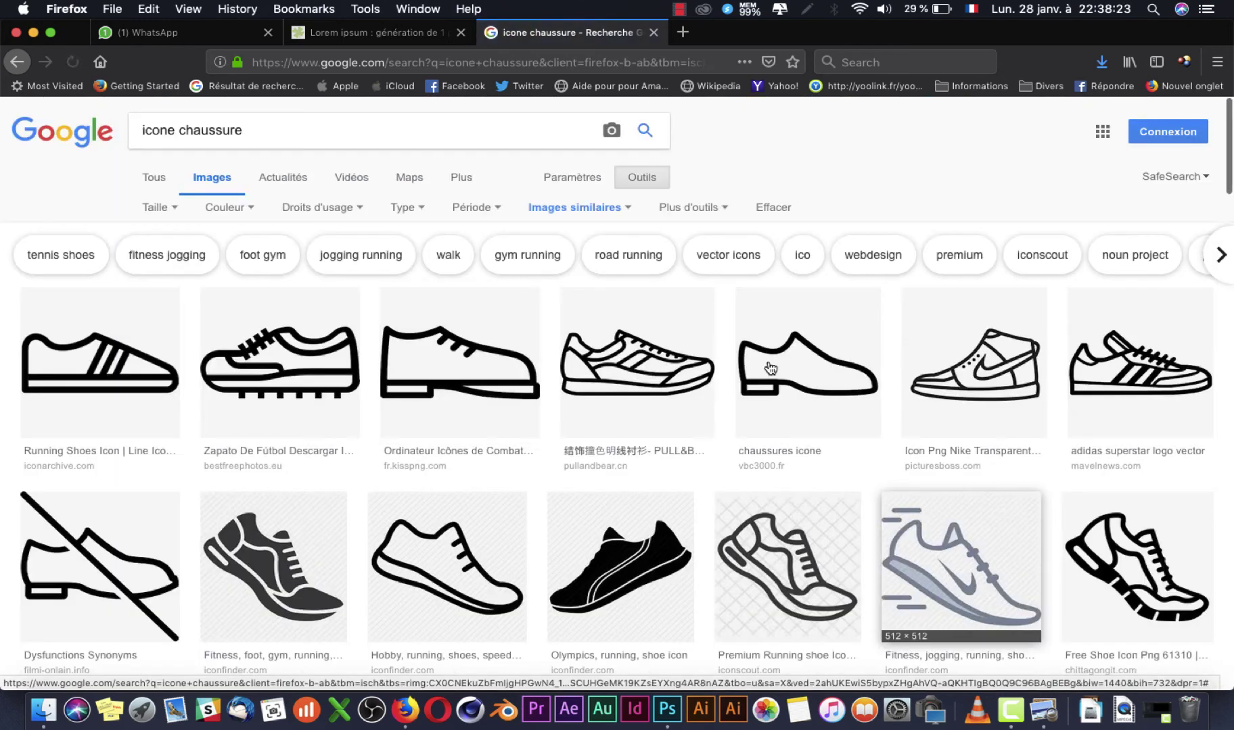
{"action": "scroll", "coordinate": [769, 368], "scroll_direction": "down", "scroll_amount": 10}
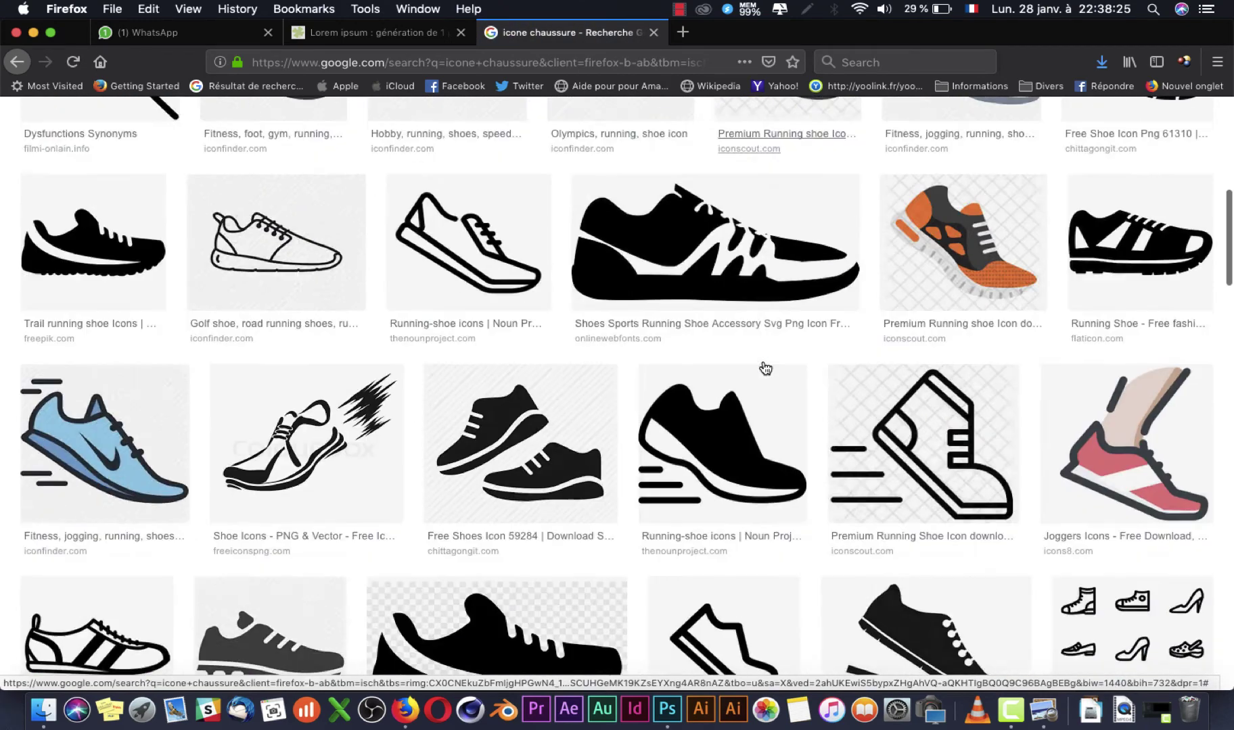
{"action": "scroll", "coordinate": [765, 368], "scroll_direction": "down", "scroll_amount": 15}
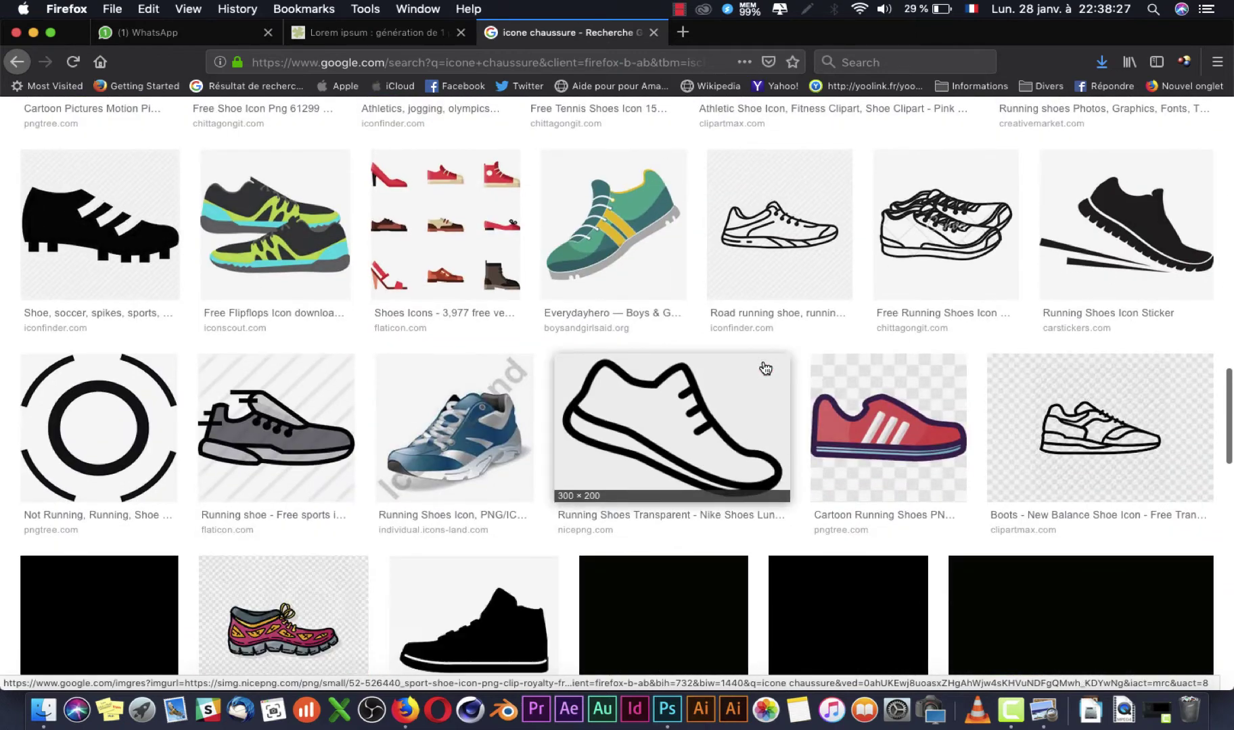
{"action": "scroll", "coordinate": [765, 368], "scroll_direction": "up", "scroll_amount": 20}
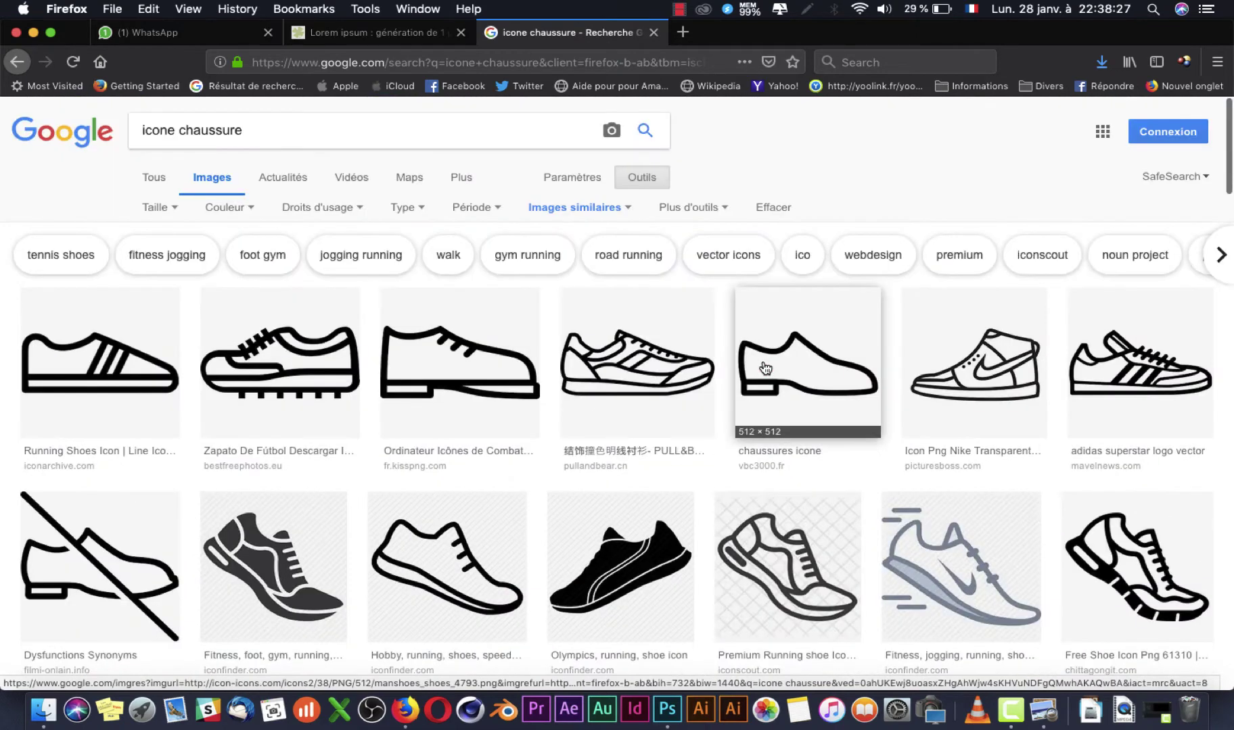
Step: Try the queries 'icone soulier' and then 'icone chaussure homme'
{"action": "double_click", "coordinate": [243, 134]}
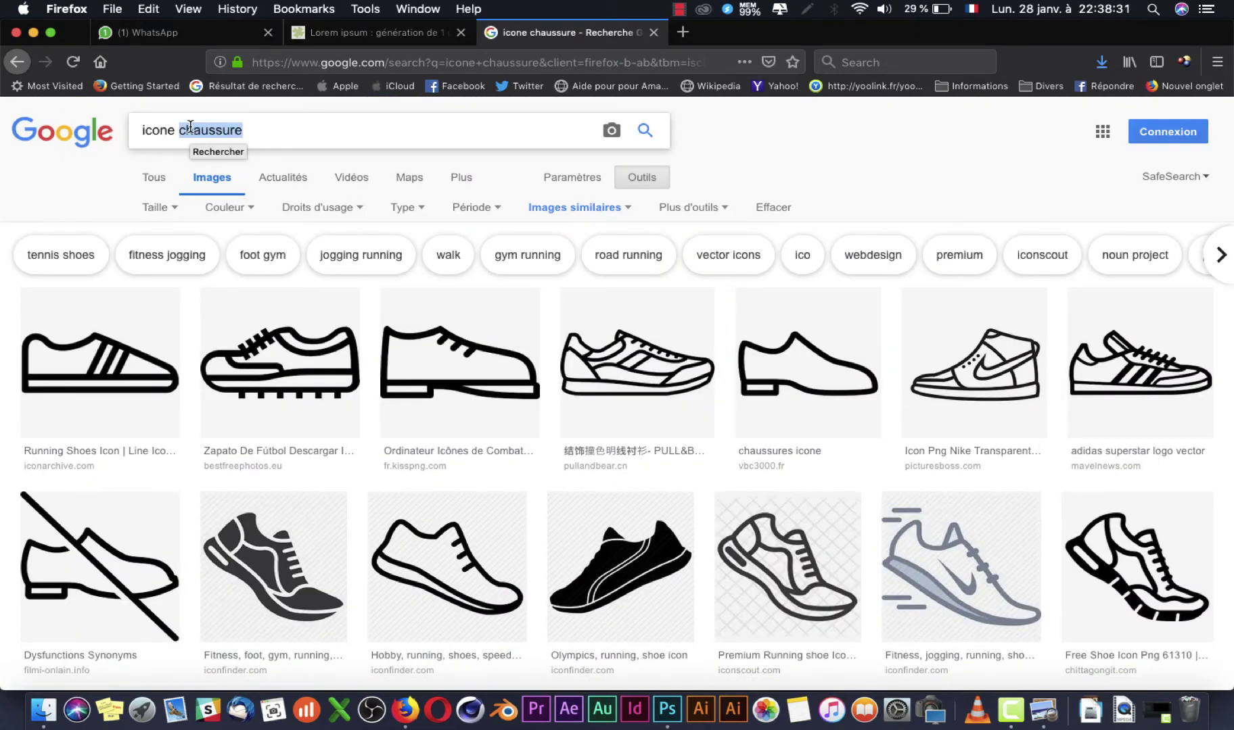
{"action": "type", "text": "soulier"}
{"action": "key", "text": "Return"}
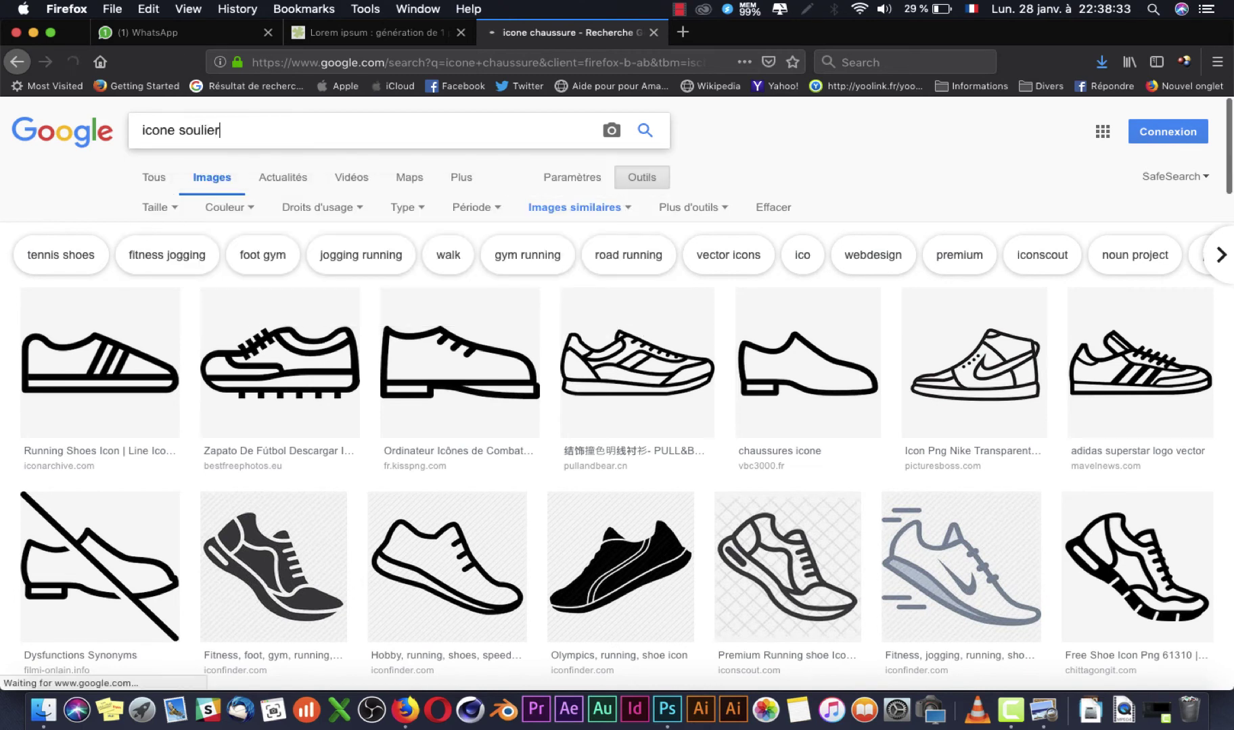
{"action": "scroll", "coordinate": [412, 348], "scroll_direction": "down", "scroll_amount": 15}
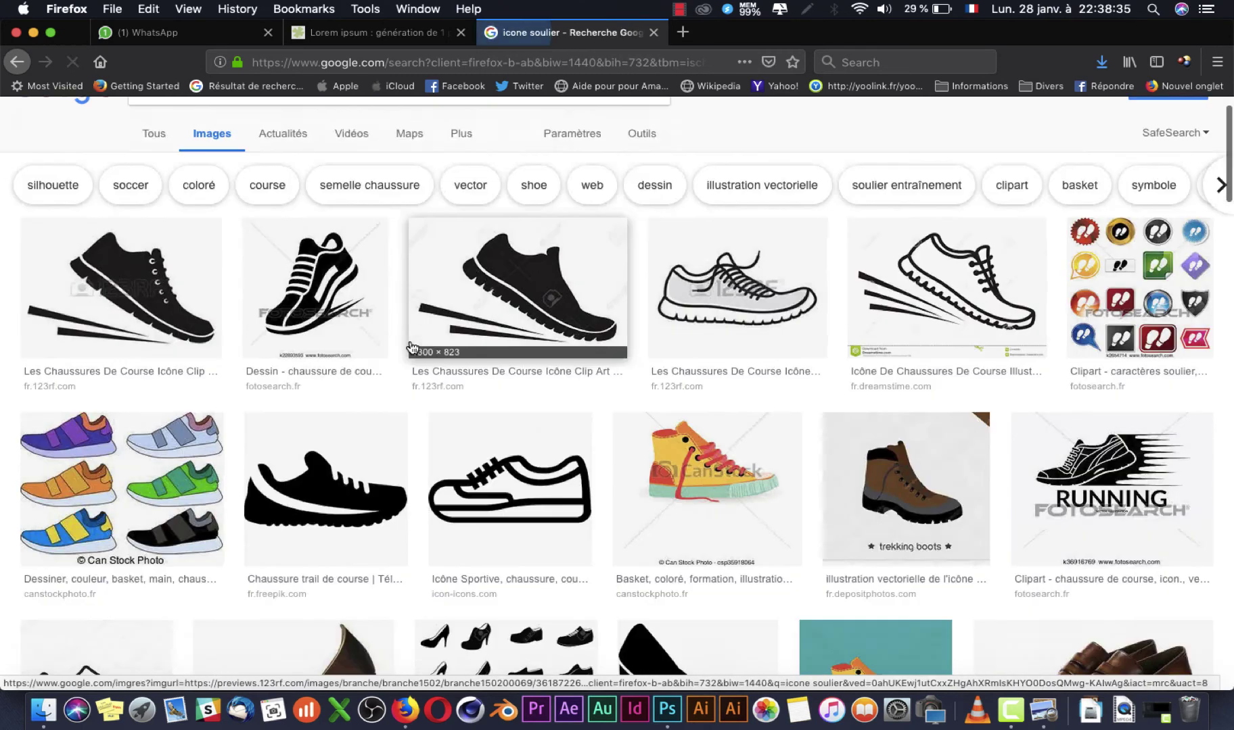
{"action": "scroll", "coordinate": [412, 349], "scroll_direction": "down", "scroll_amount": 20}
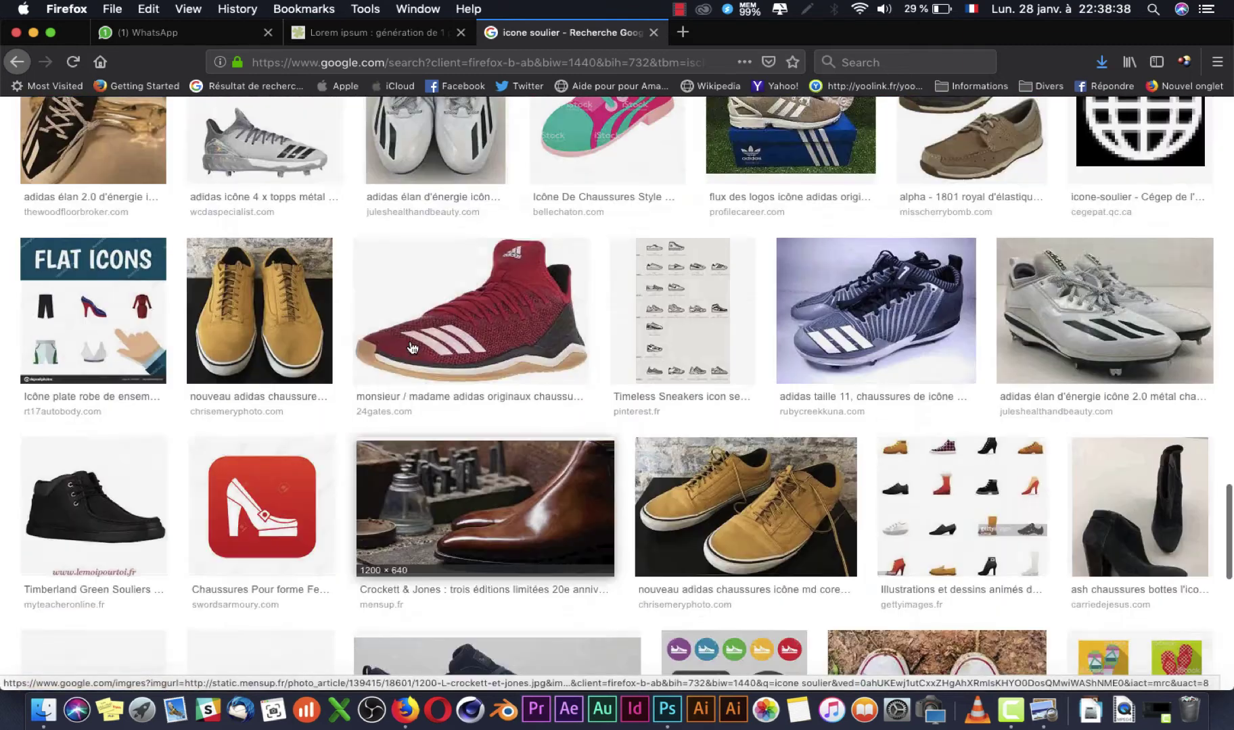
{"action": "scroll", "coordinate": [412, 348], "scroll_direction": "up", "scroll_amount": 20}
{"action": "left_click", "coordinate": [256, 127]}
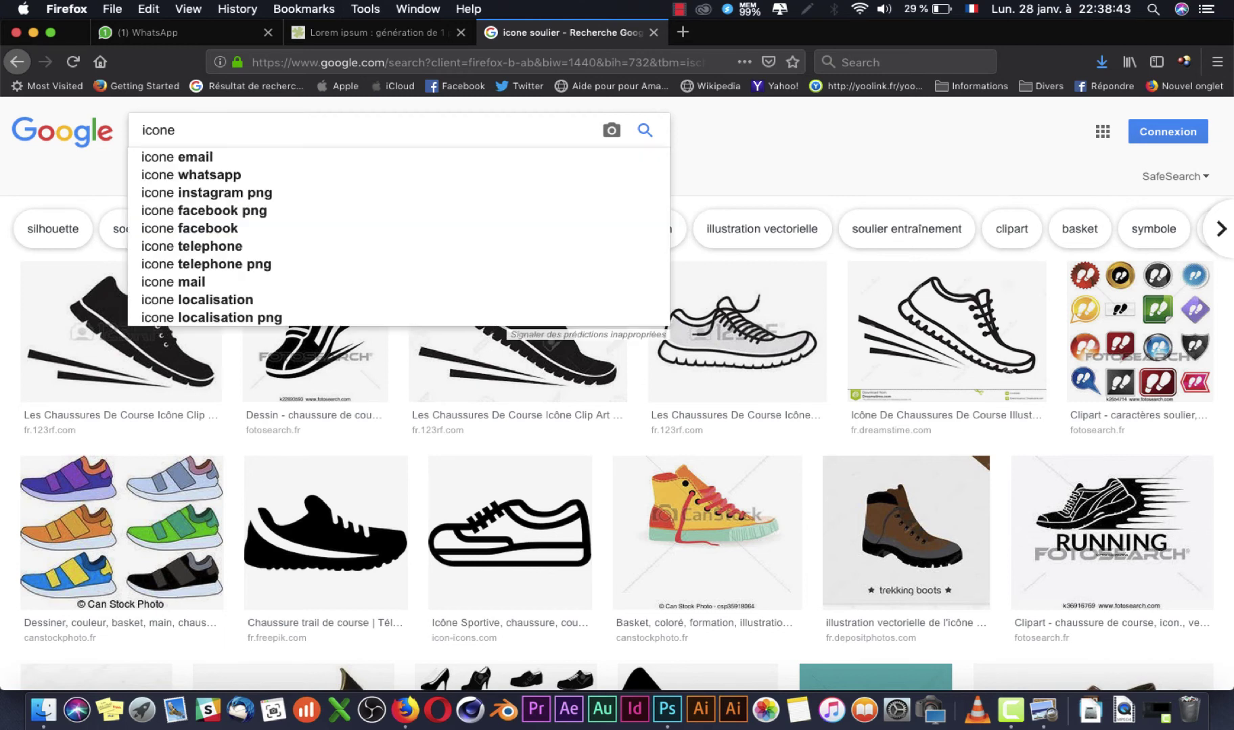
{"action": "type", "text": "chaussure homme"}
{"action": "key", "text": "Return"}
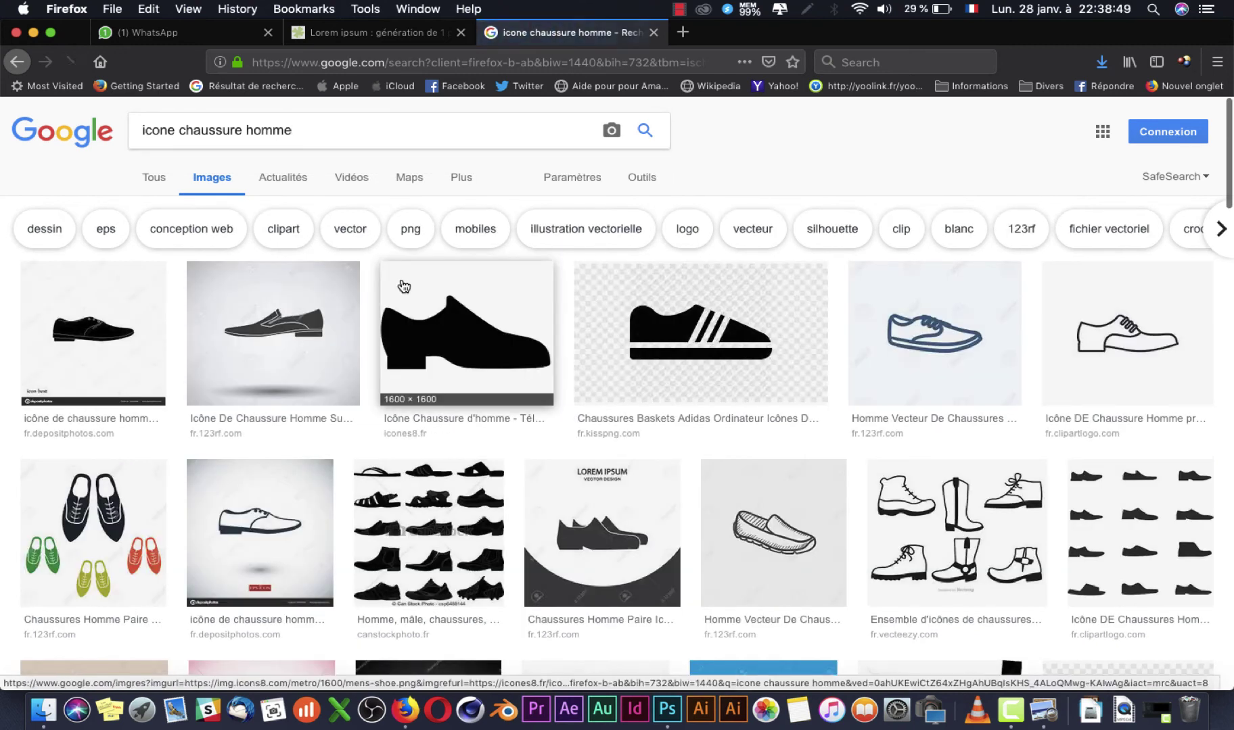
Step: Save the men's shoe outline icon as 75469585-man-shoe-icon.jpg in the IMAGE folder
{"action": "left_click", "coordinate": [1168, 322]}
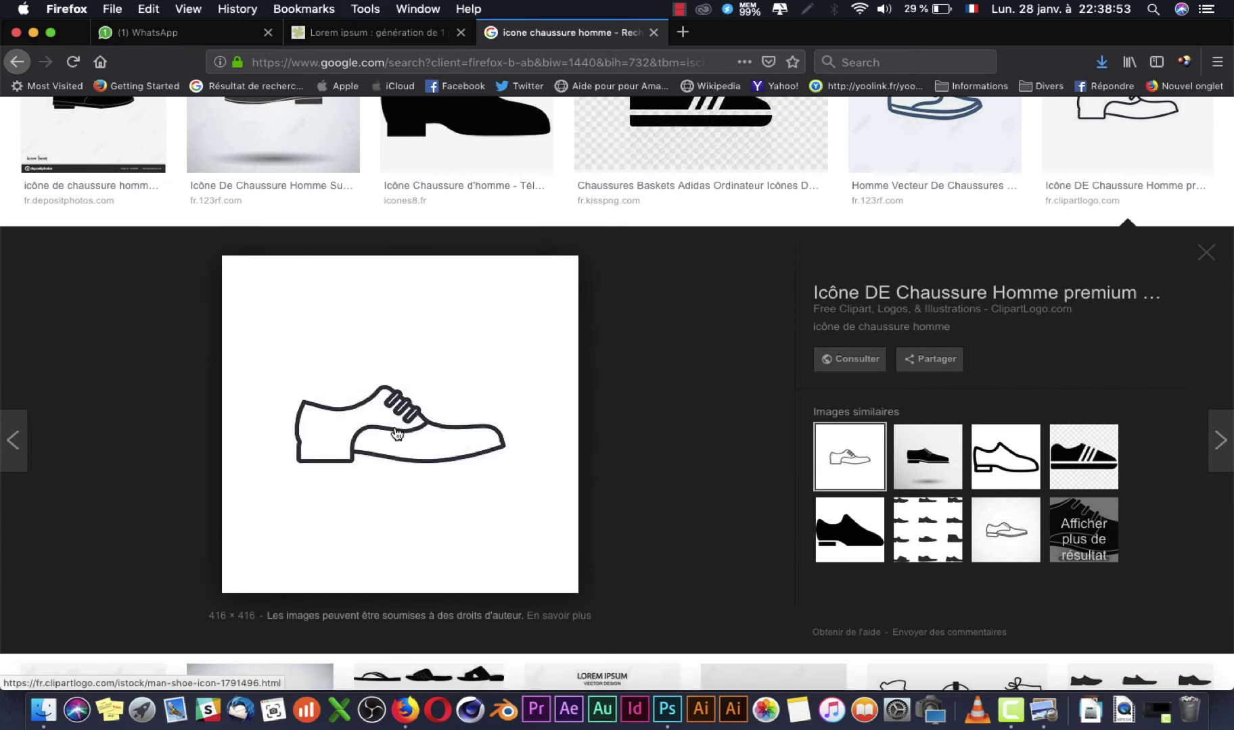
{"action": "right_click", "coordinate": [397, 433]}
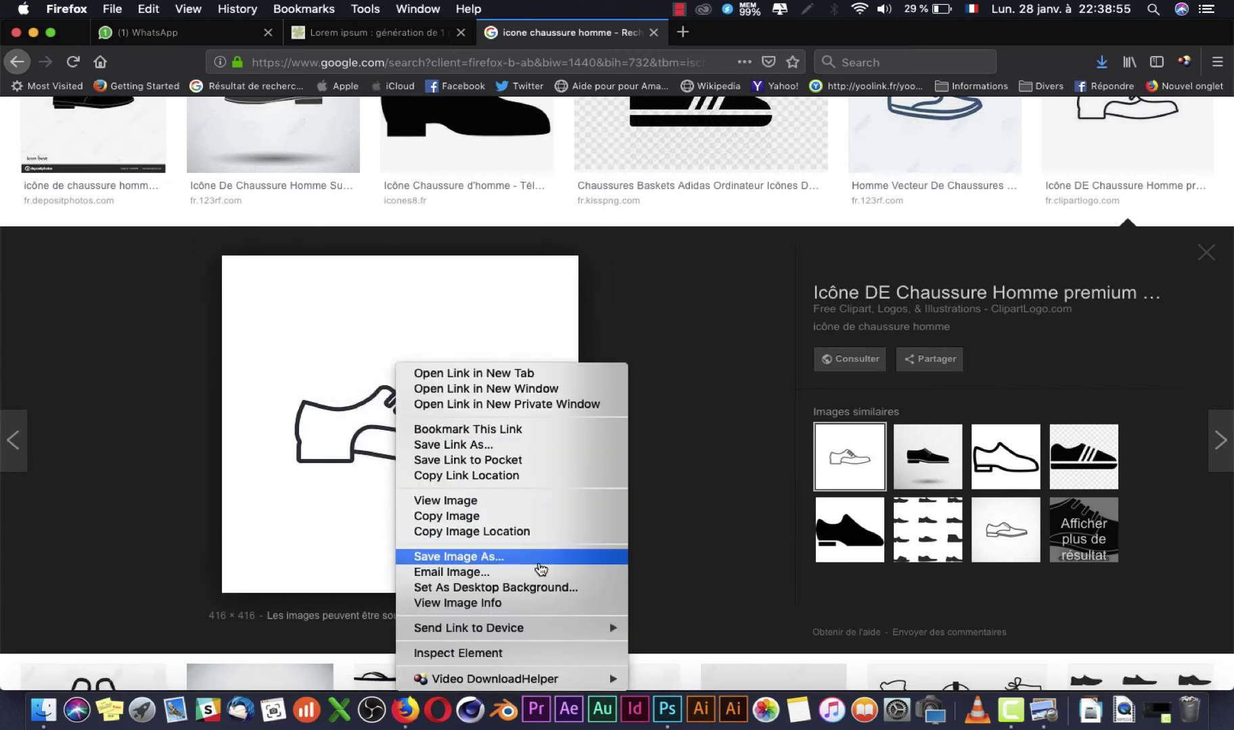
{"action": "left_click", "coordinate": [539, 566]}
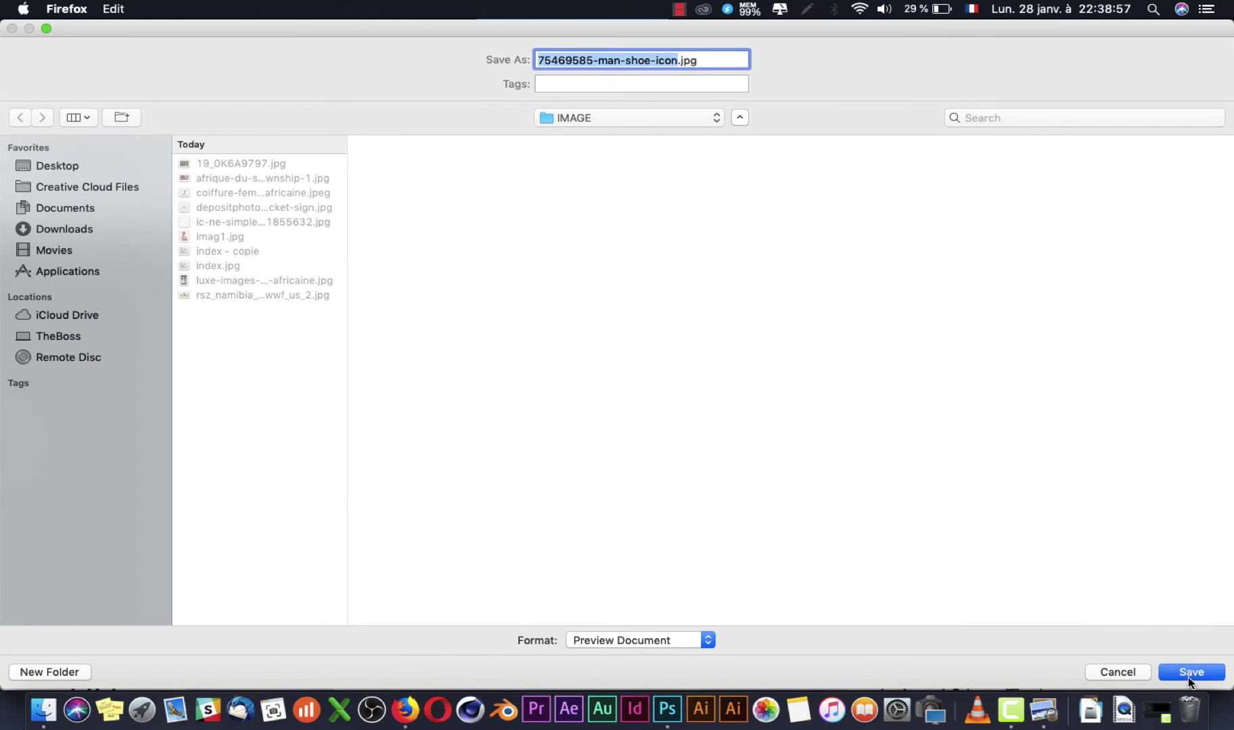
{"action": "left_click", "coordinate": [1188, 674]}
{"action": "left_click", "coordinate": [668, 707]}
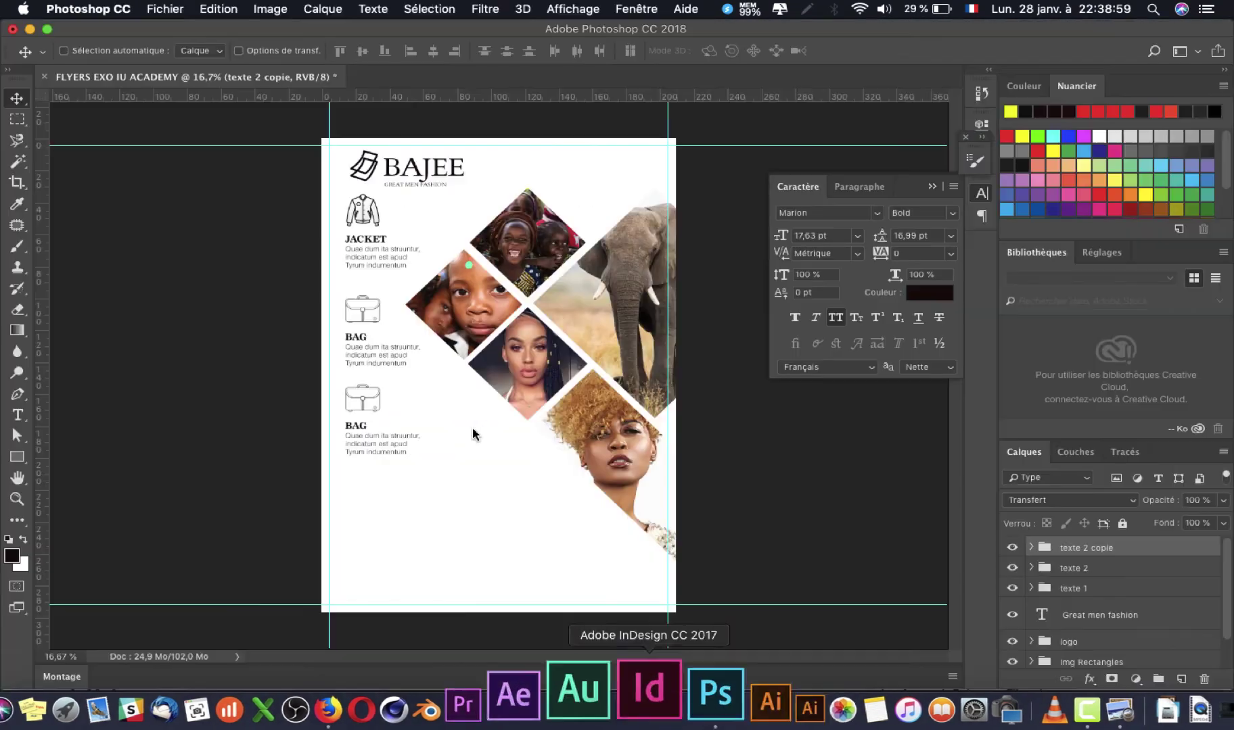
Step: Select the sac layer in the texte 2 copie group from the canvas
{"action": "right_click", "coordinate": [361, 398]}
{"action": "left_click", "coordinate": [365, 404]}
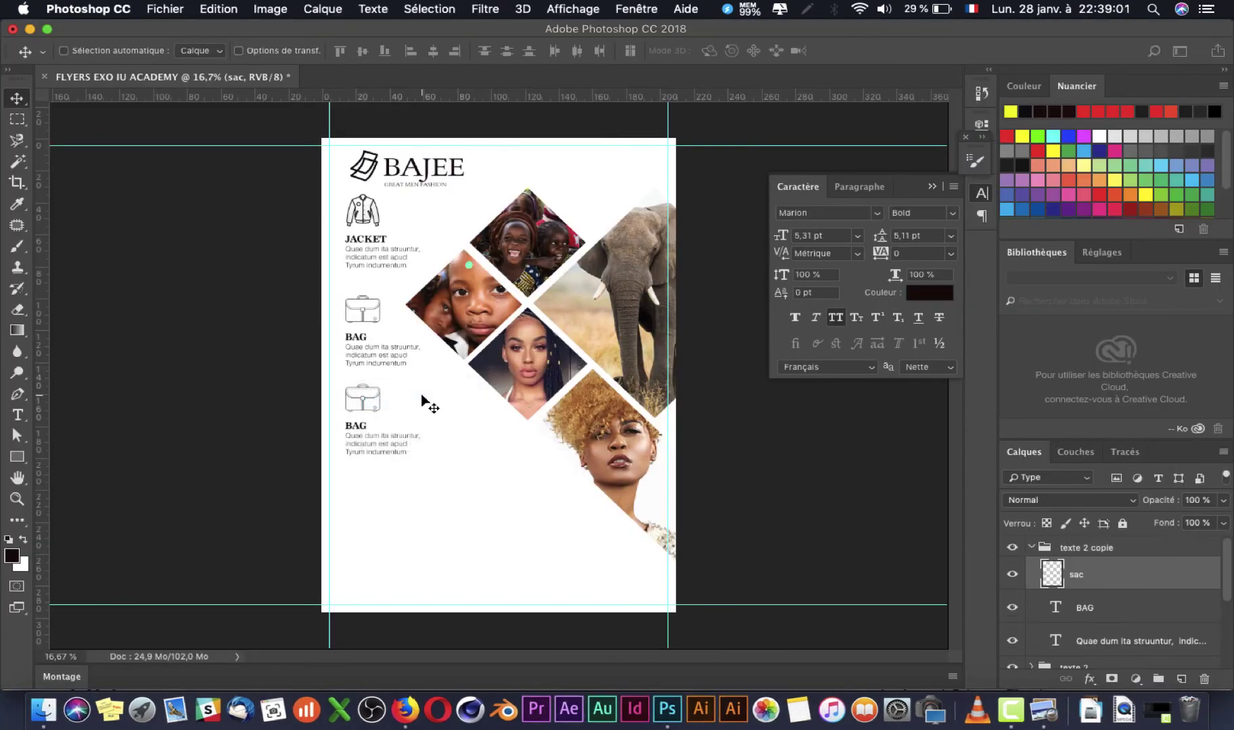
{"action": "key", "text": "super+Tab"}
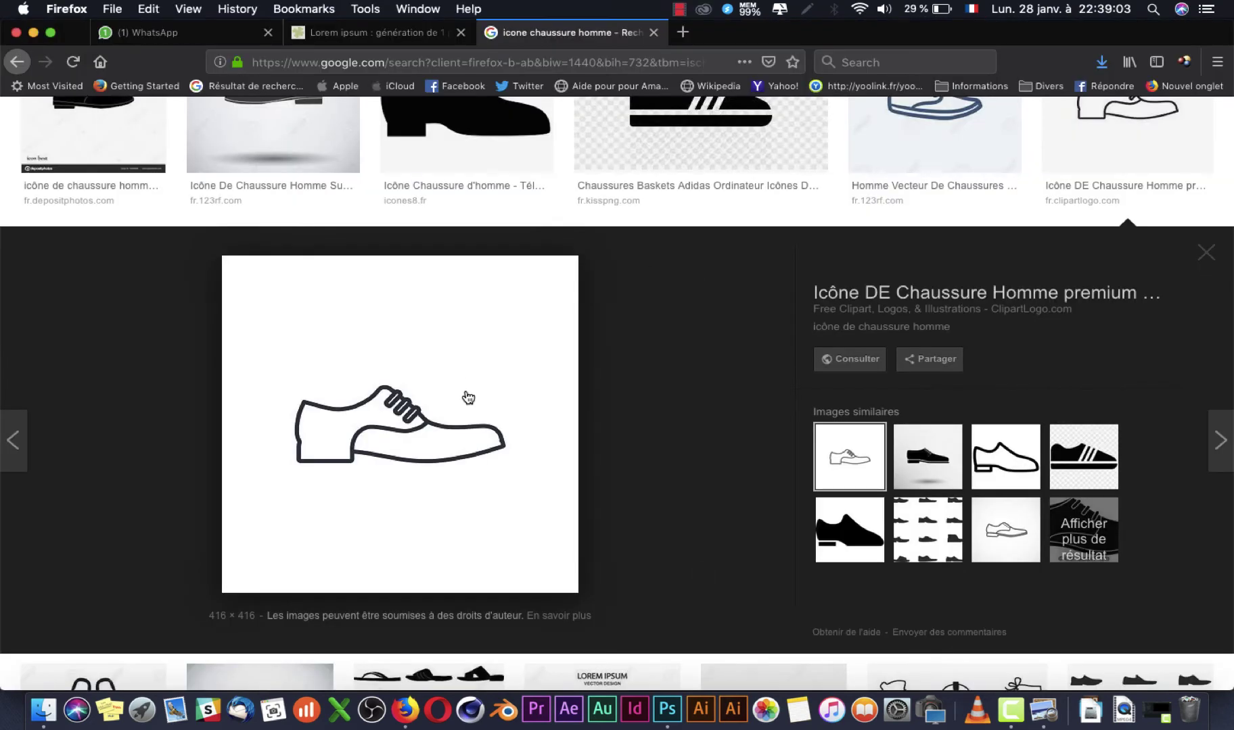
{"action": "key", "text": "super+Tab"}
Step: Drag 75469585-man-shoe-icon.jpg from the IMAGE folder onto the flyer
{"action": "left_click", "coordinate": [30, 693]}
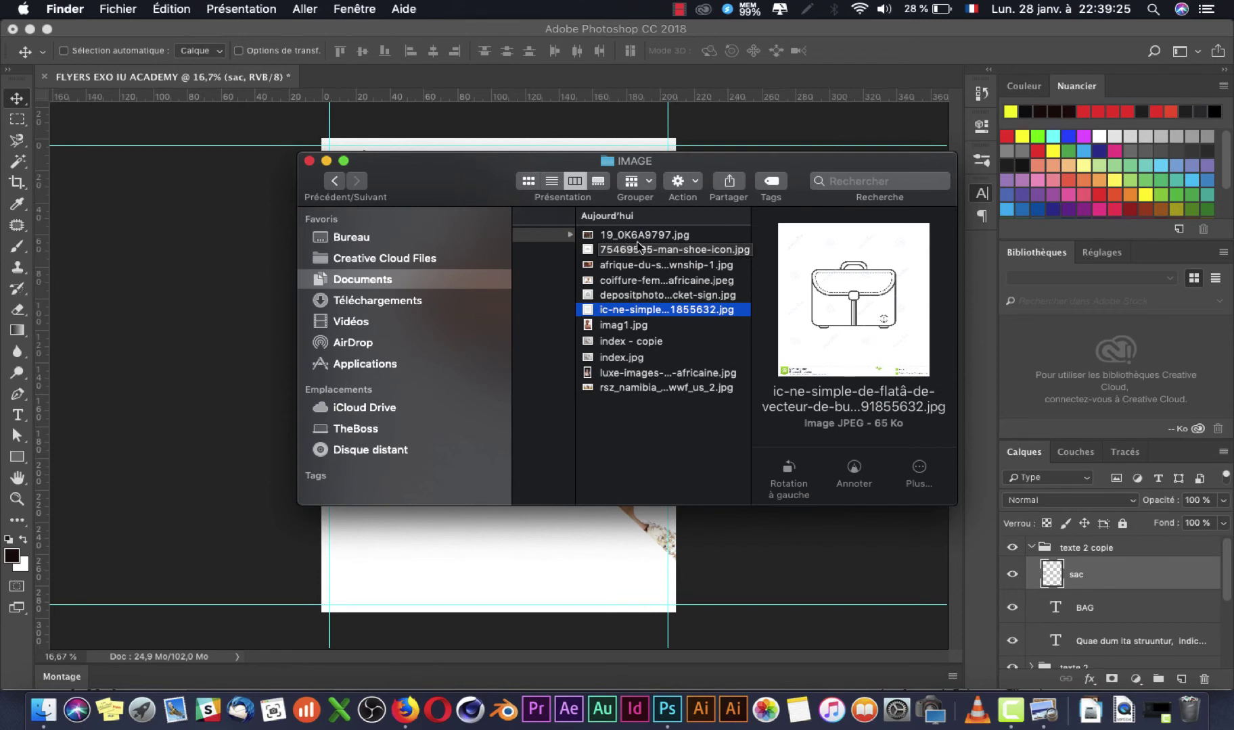
{"action": "left_click", "coordinate": [637, 248]}
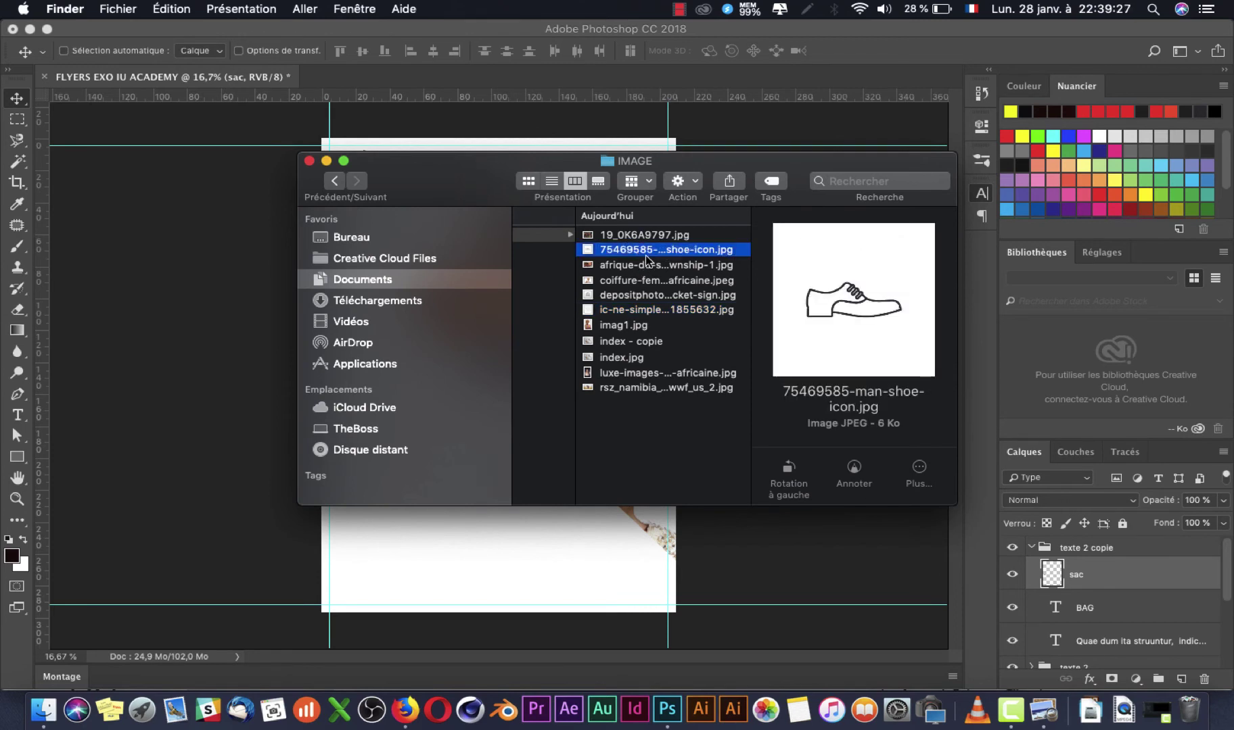
{"action": "left_click_drag", "start_coordinate": [646, 259], "coordinate": [452, 560]}
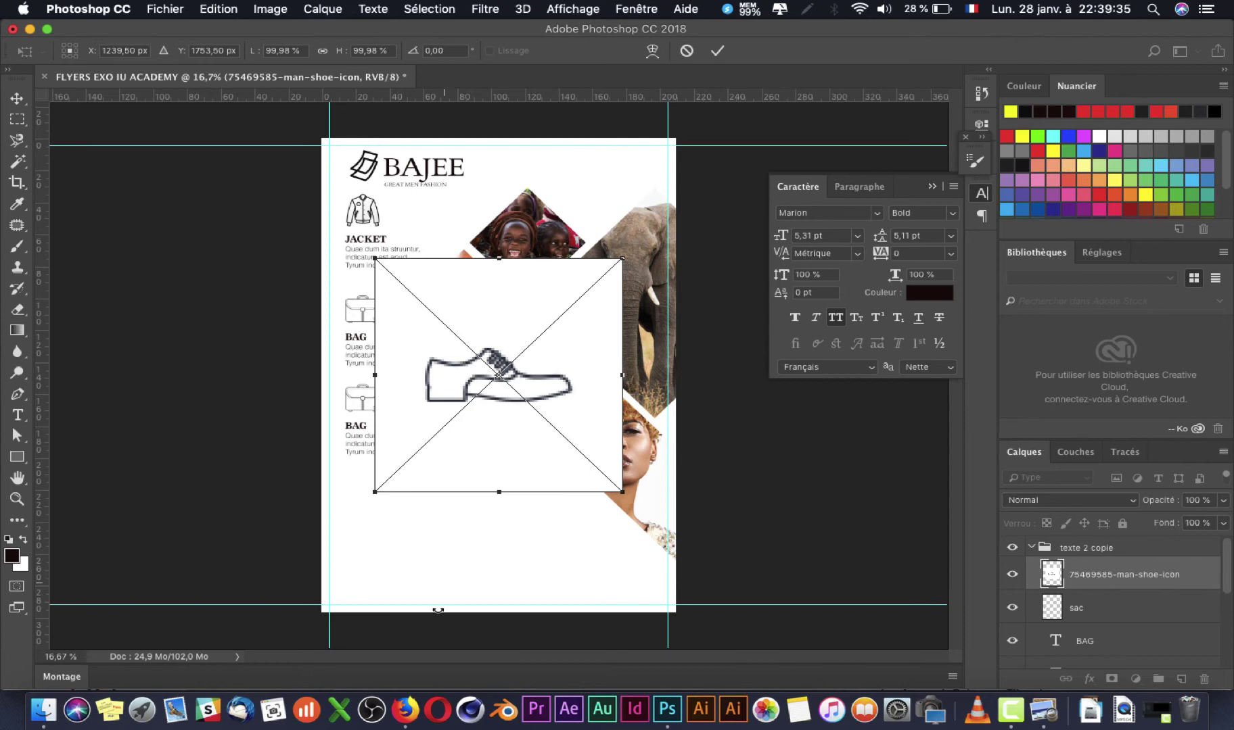
Step: Place and rasterize the shoe icon, then delete its white background
{"action": "key", "text": "Return"}
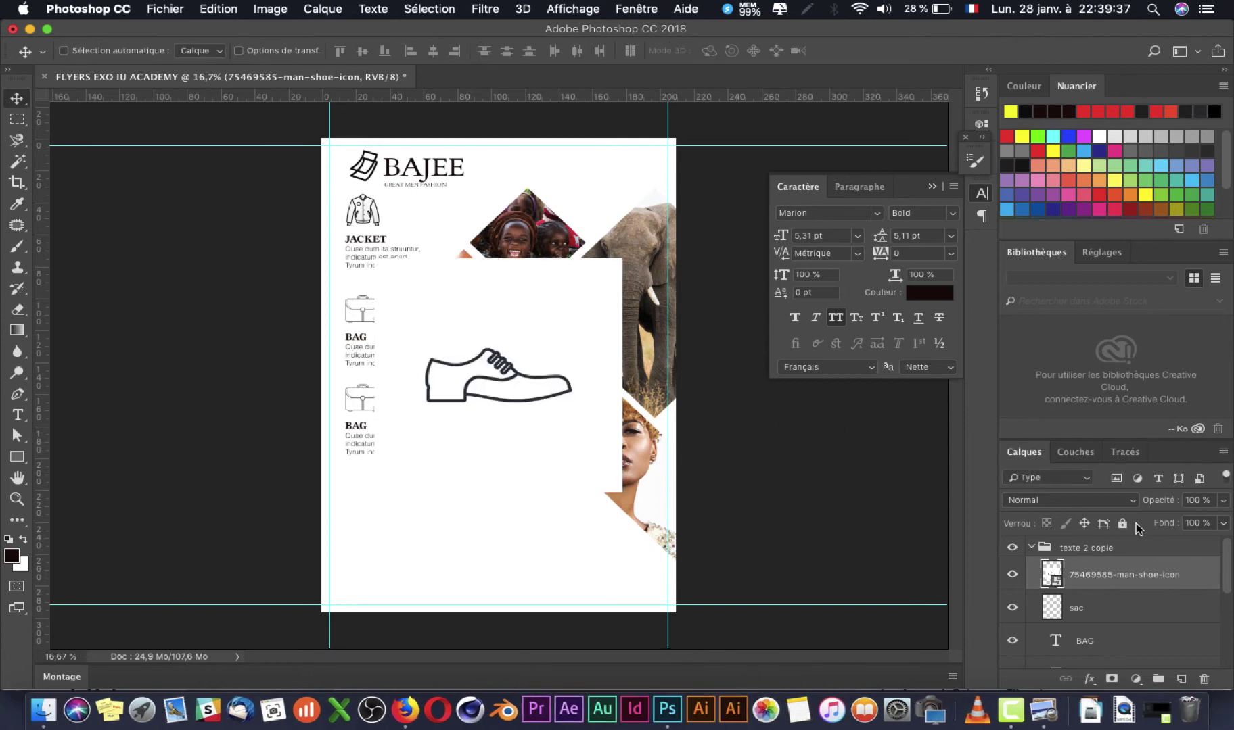
{"action": "right_click", "coordinate": [1105, 579]}
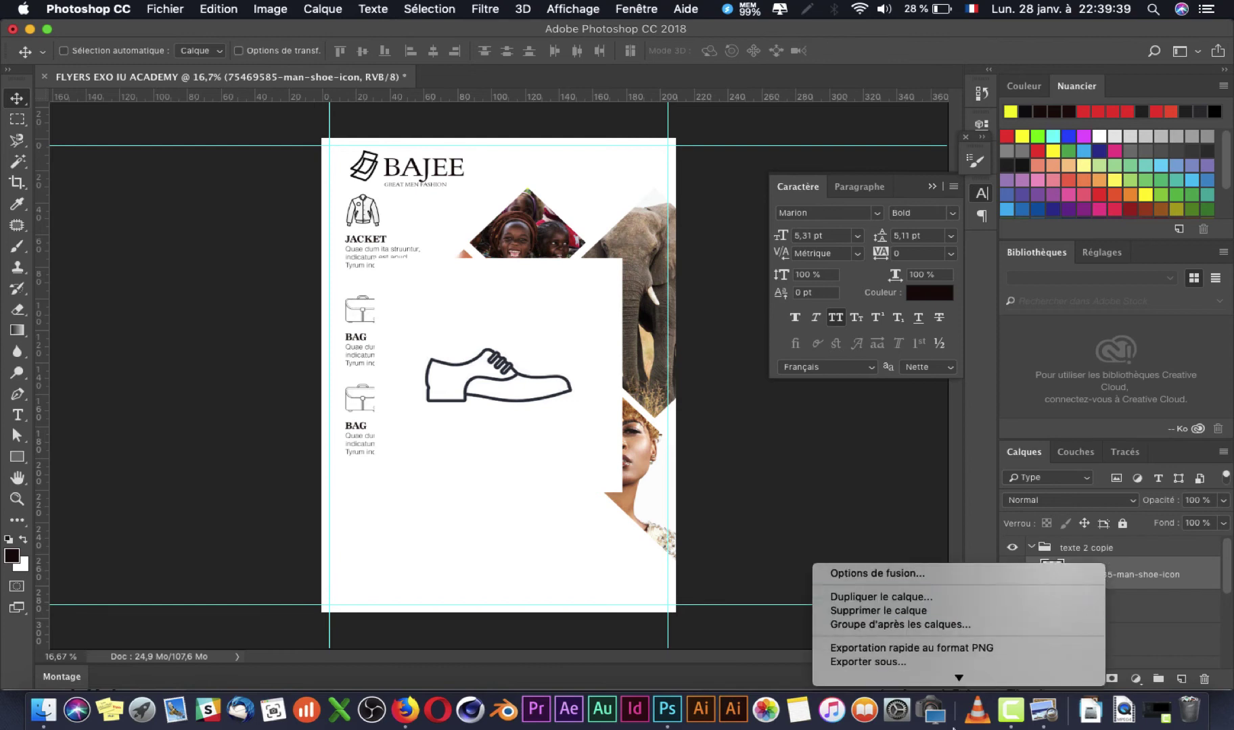
{"action": "left_click", "coordinate": [945, 636]}
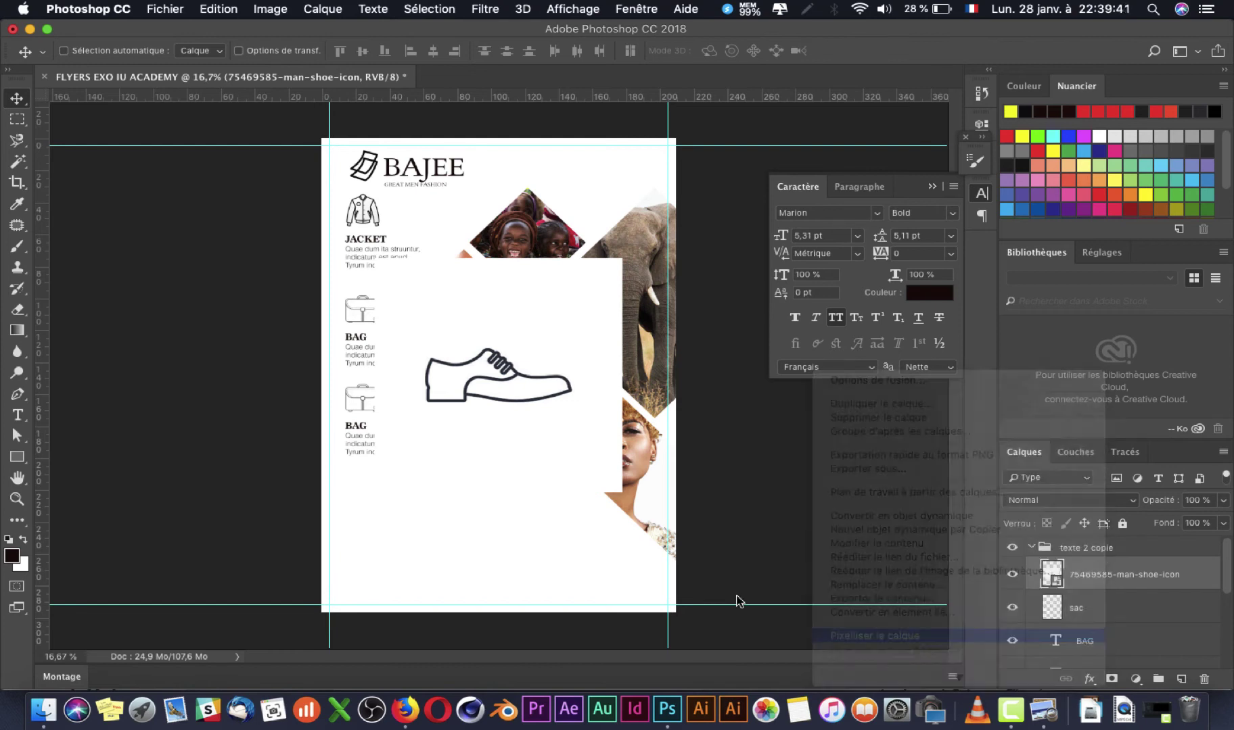
{"action": "left_click", "coordinate": [17, 161]}
{"action": "left_click", "coordinate": [489, 445]}
{"action": "key", "text": "Delete"}
{"action": "key", "text": "super+d"}
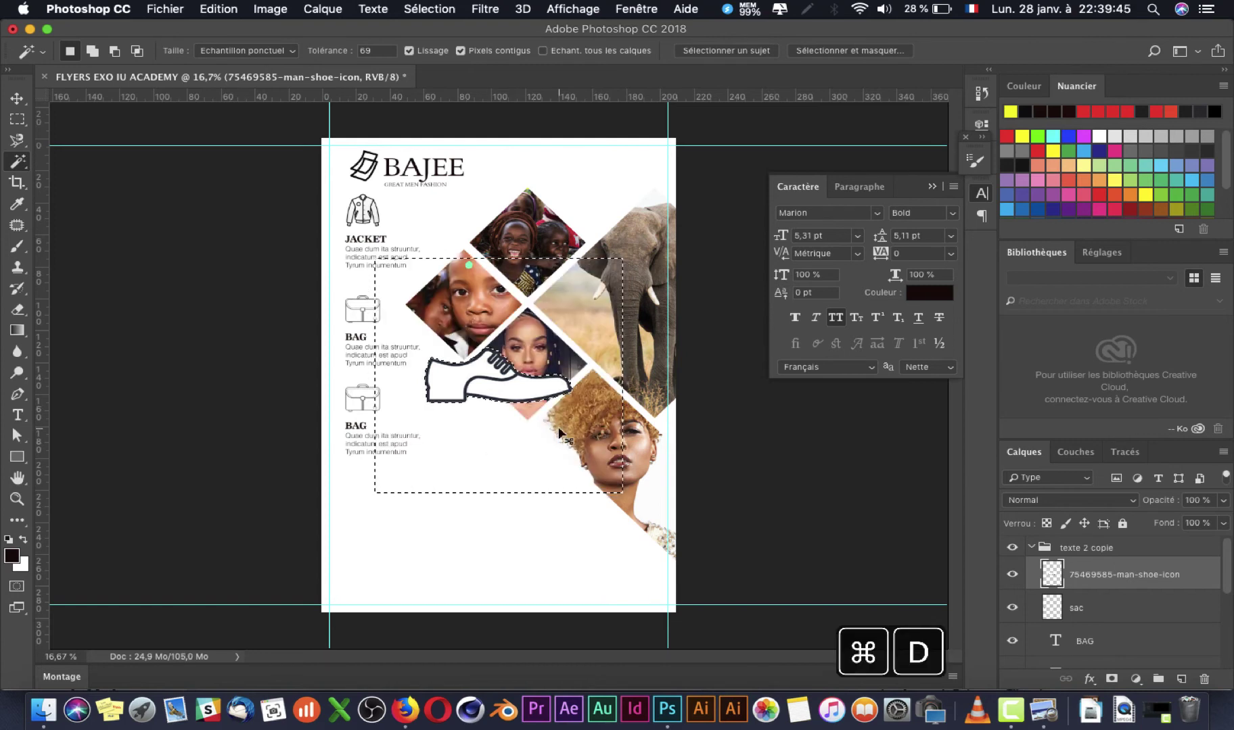
Step: Move the shoe icon over the lower BAG block and shrink it to about 44%
{"action": "key", "text": "v"}
{"action": "left_click_drag", "start_coordinate": [467, 402], "coordinate": [353, 410]}
{"action": "key", "text": "super+t"}
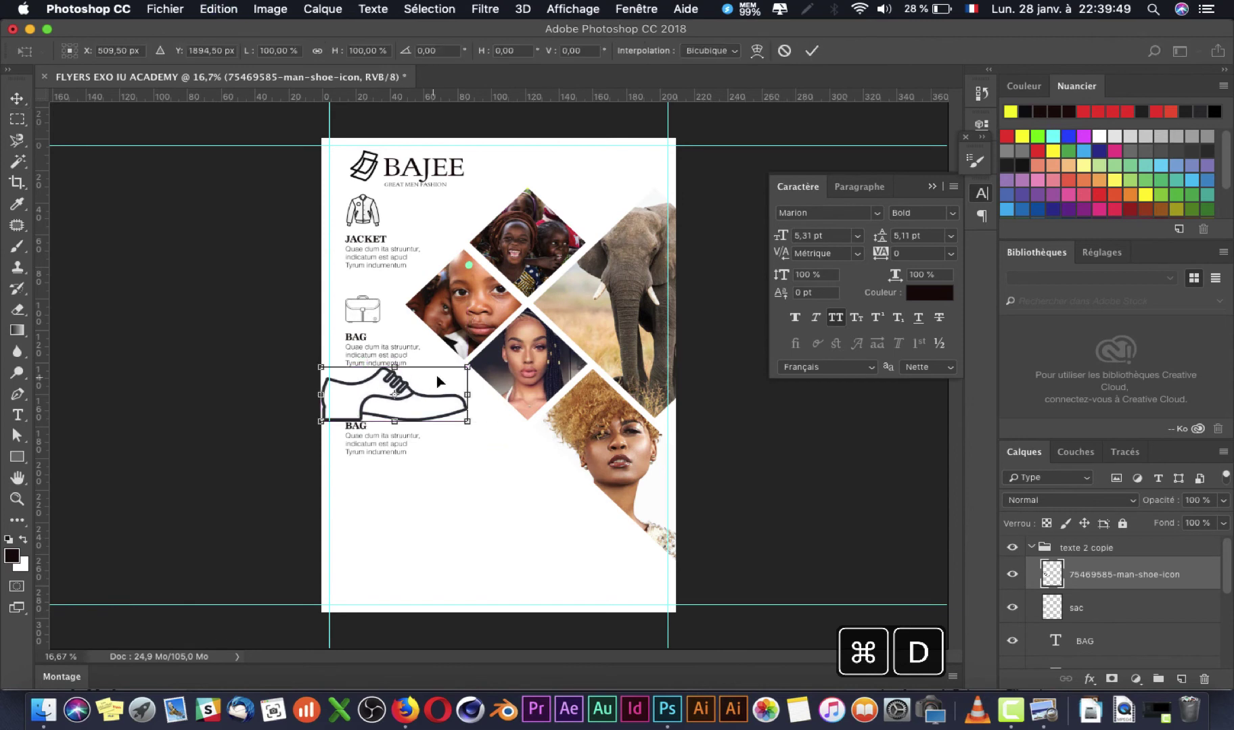
{"action": "left_click_drag", "start_coordinate": [466, 368], "coordinate": [406, 384]}
{"action": "key", "text": "Return"}
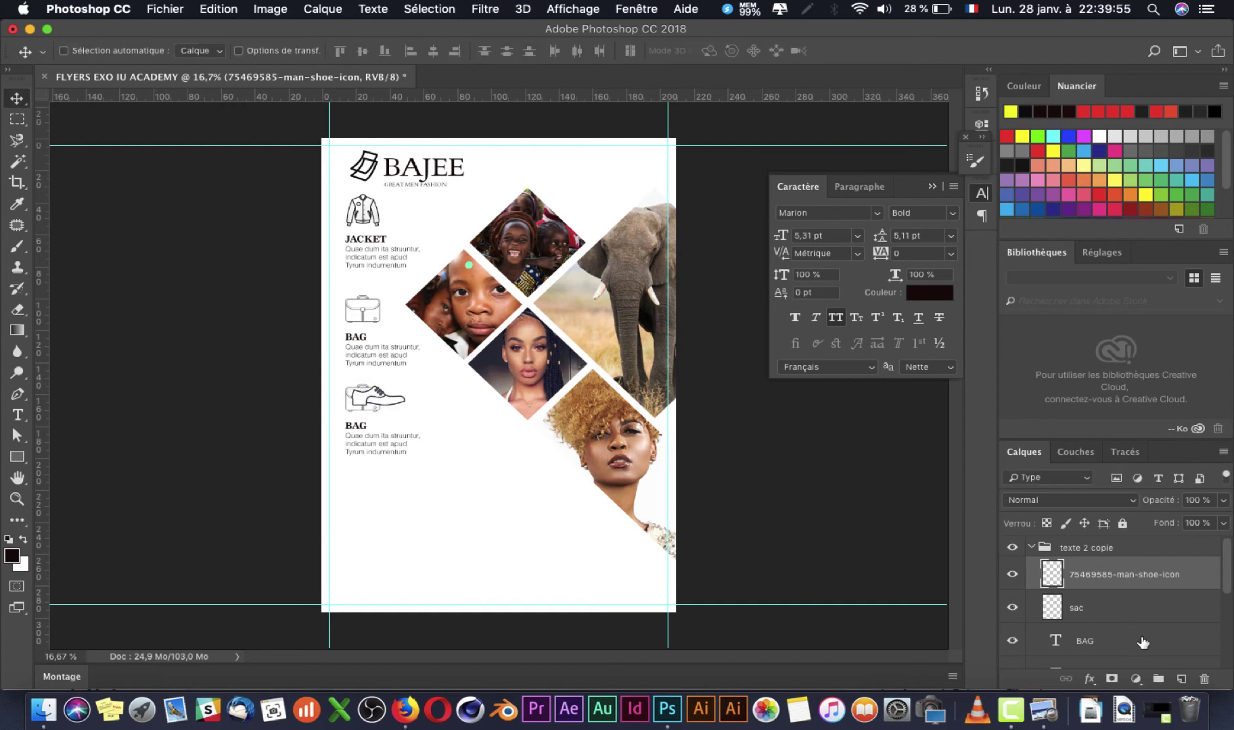
Step: Delete the old sac layer, align the shoe above BAG, and reopen index.jpg
{"action": "left_click", "coordinate": [1143, 610]}
{"action": "key", "text": "BackSpace"}
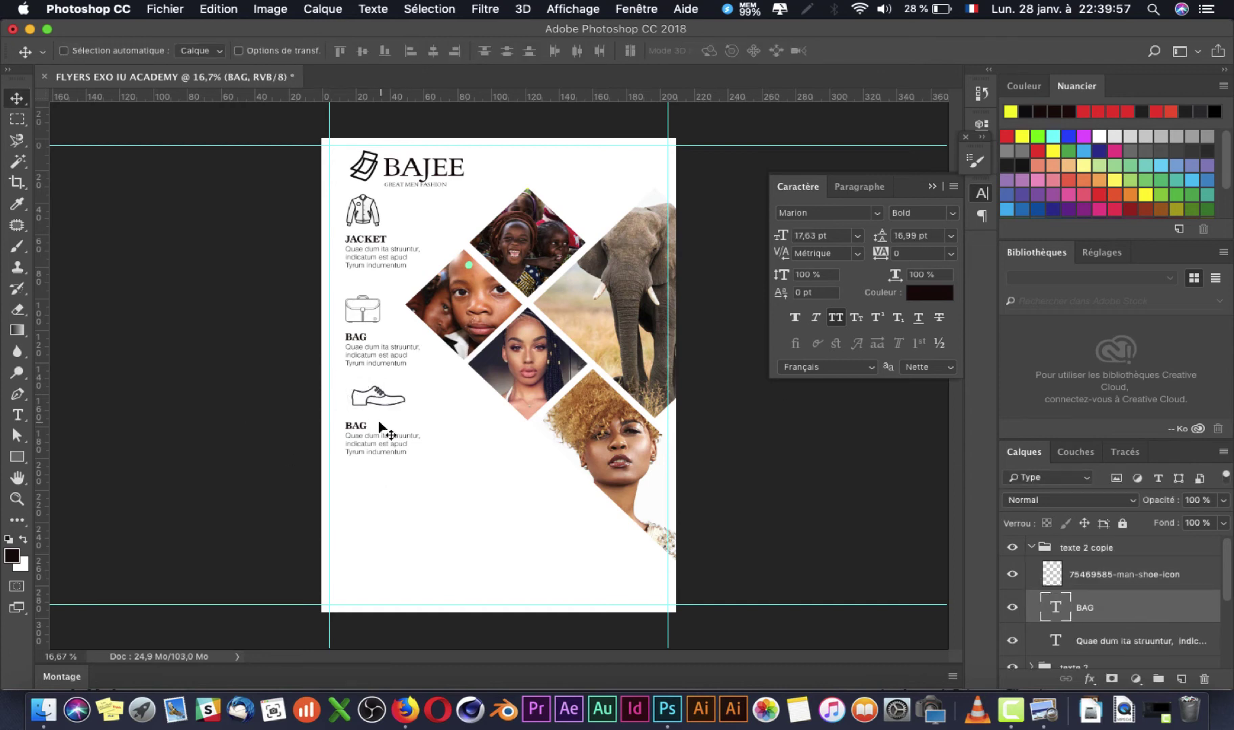
{"action": "left_click", "coordinate": [1139, 575]}
{"action": "left_click_drag", "start_coordinate": [355, 401], "coordinate": [347, 407]}
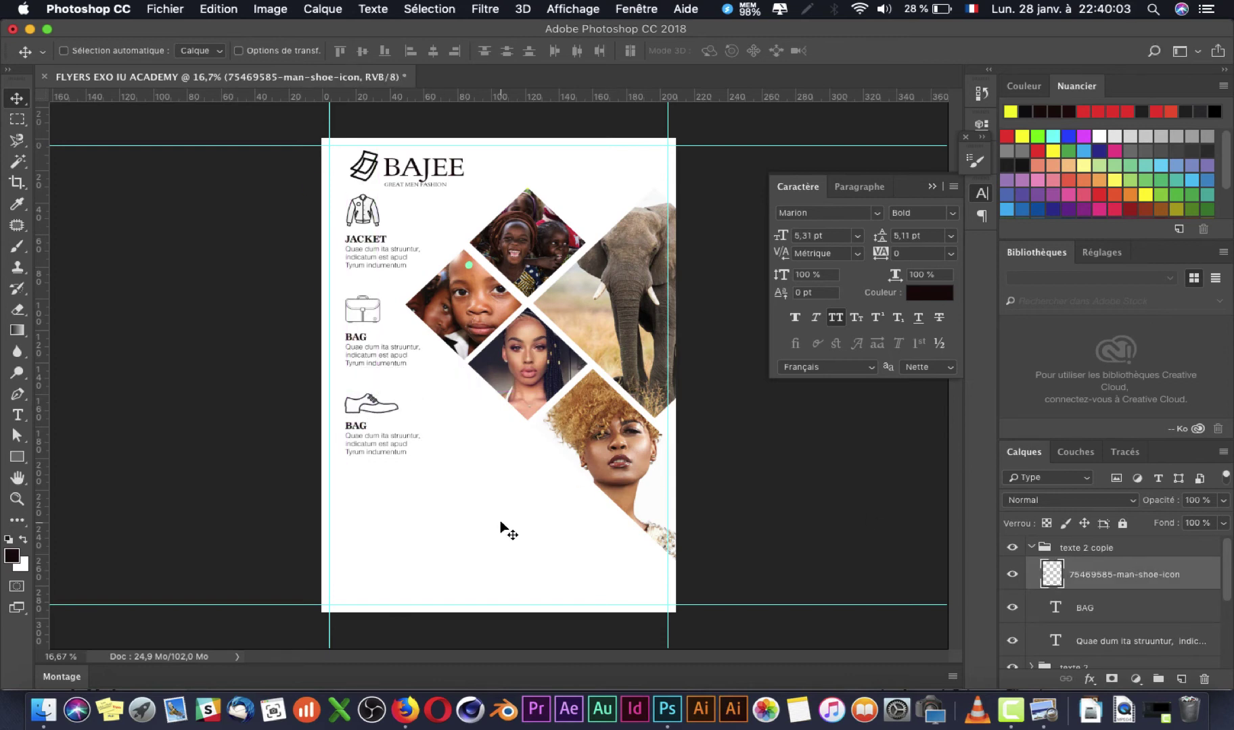
{"action": "left_click", "coordinate": [1042, 709]}
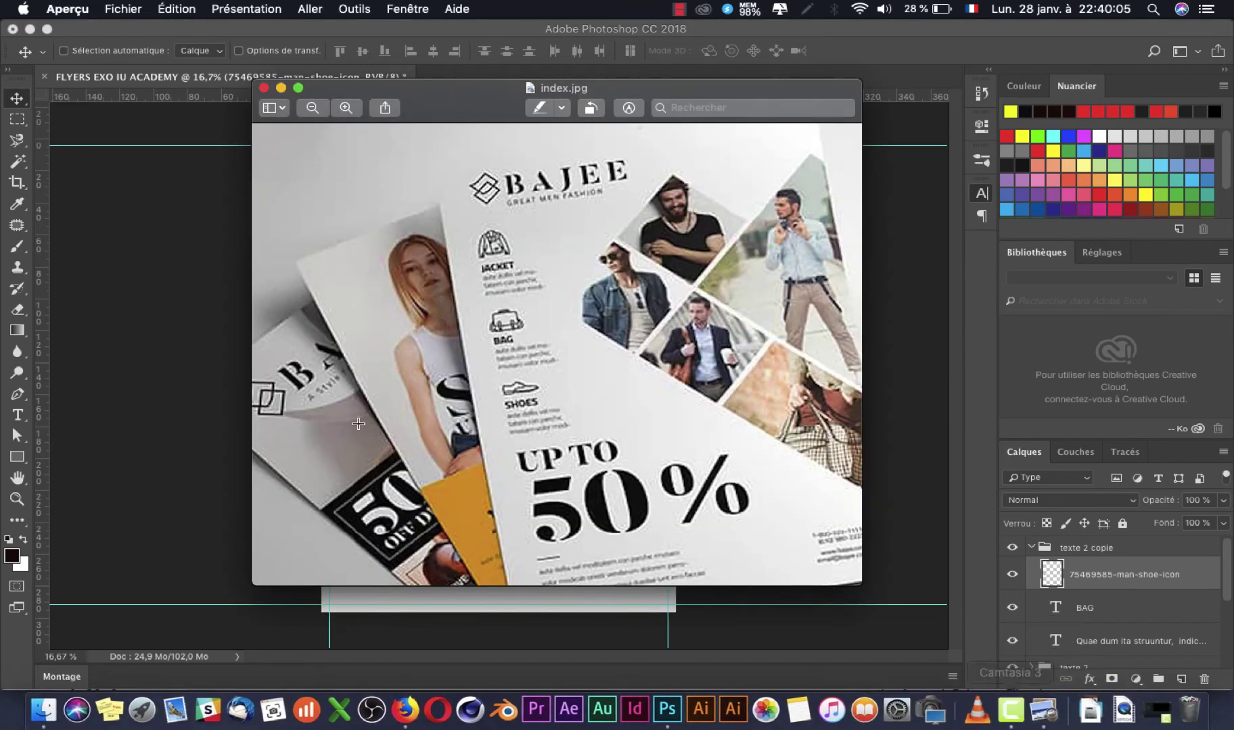
Step: Add an 'UP TO' text layer below the third BAG block, scaled to about 44 pt
{"action": "left_click", "coordinate": [99, 420]}
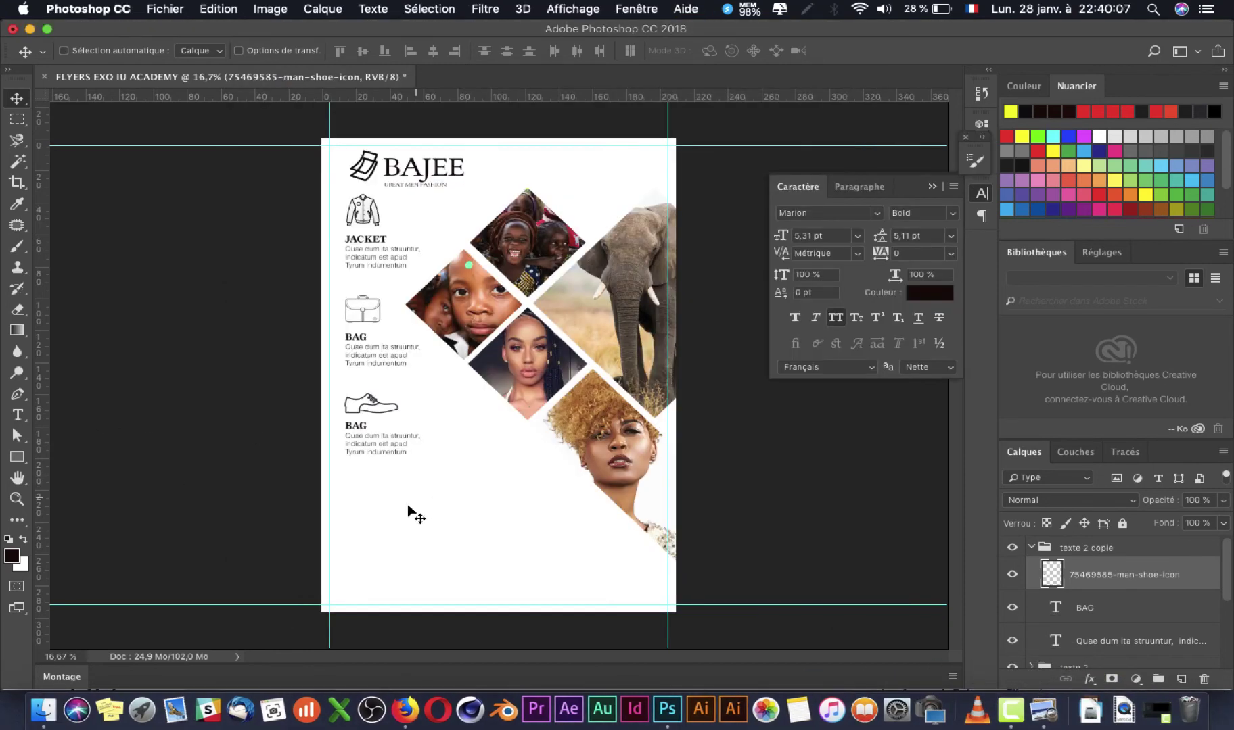
{"action": "key", "text": "t"}
{"action": "left_click", "coordinate": [353, 482]}
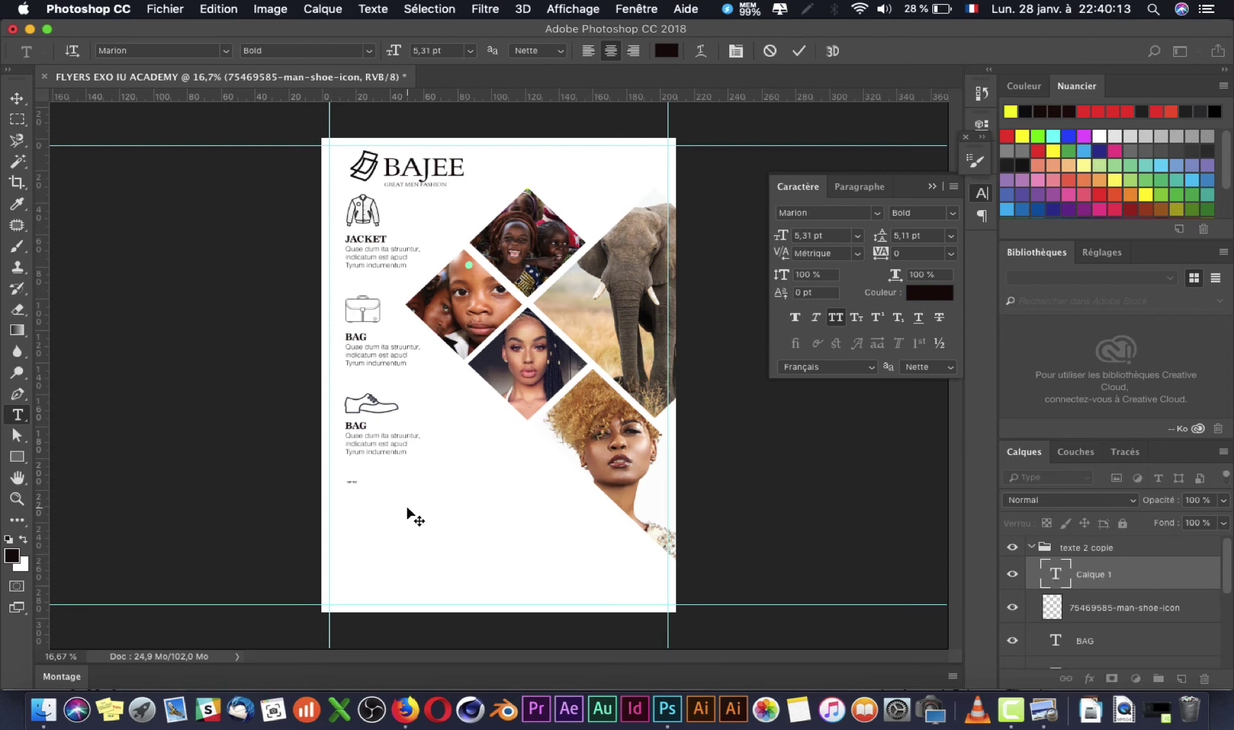
{"action": "key", "text": "super+Return"}
{"action": "key", "text": "super+t"}
{"action": "left_click_drag", "start_coordinate": [365, 478], "coordinate": [438, 459]}
{"action": "key", "text": "Return"}
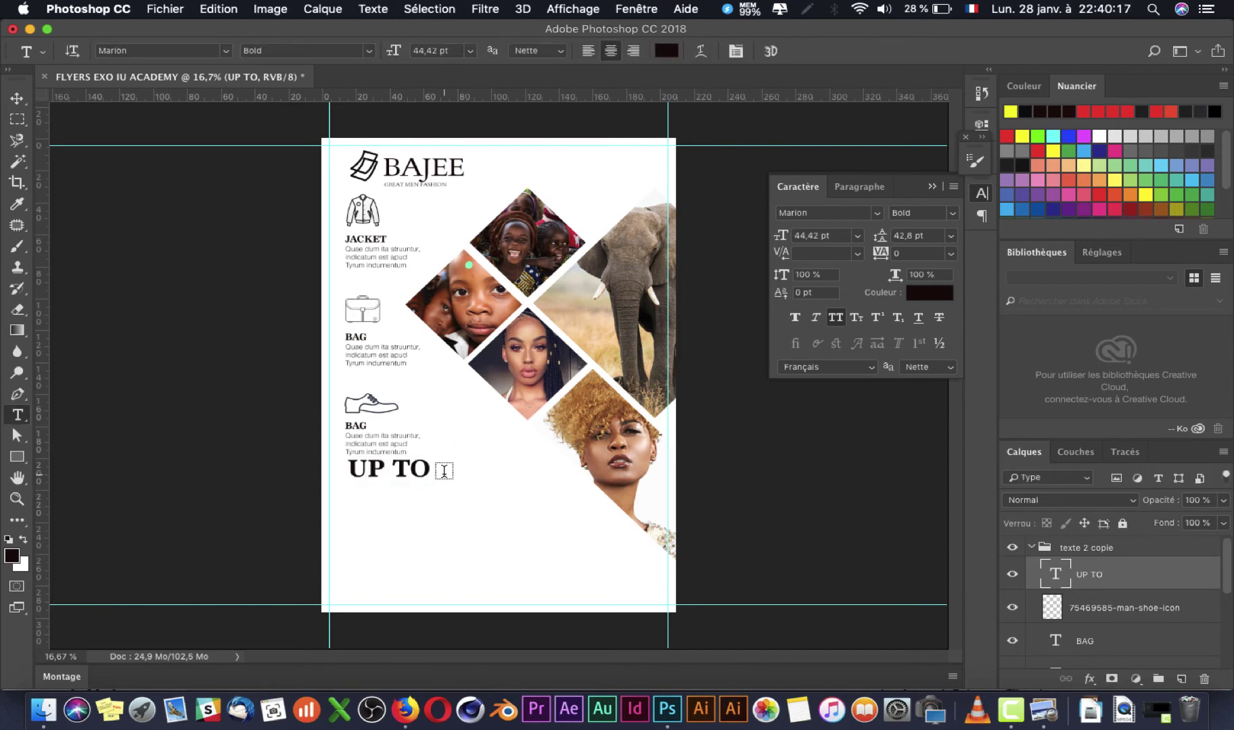
{"action": "key", "text": "super+Tab"}
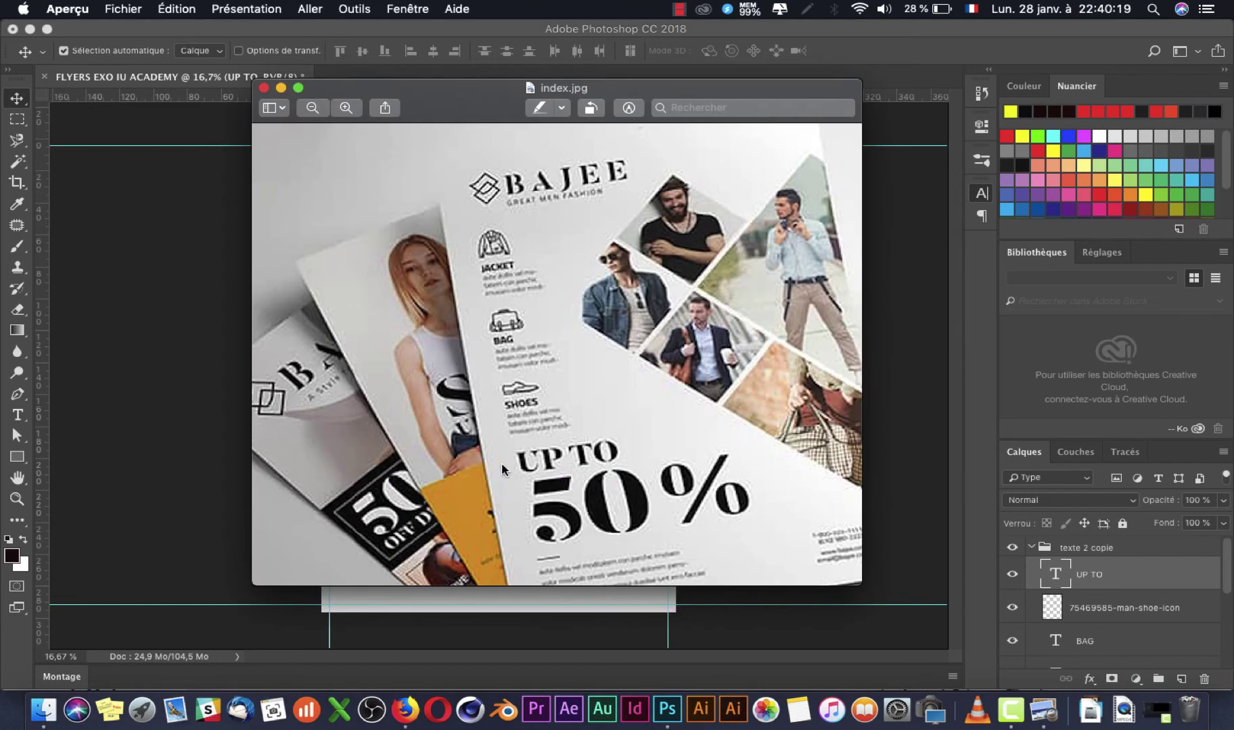
{"action": "key", "text": "super+Tab"}
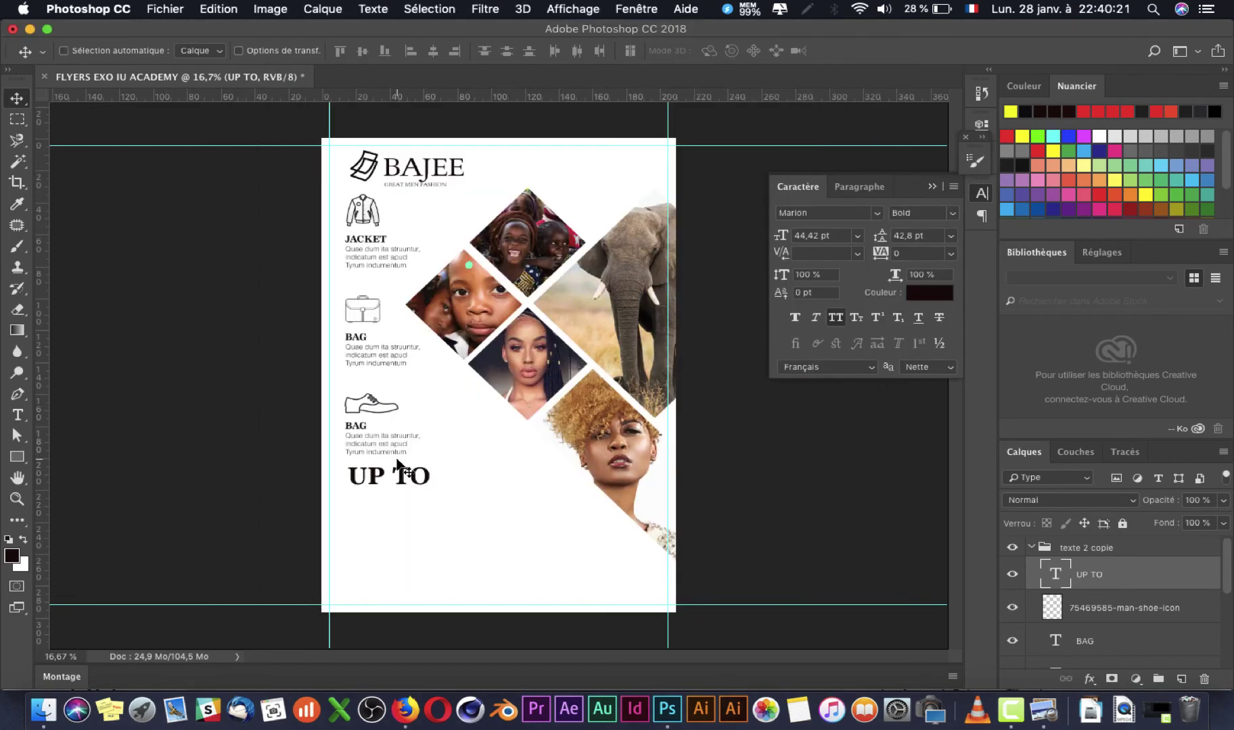
Step: Set the UP TO headline's font to Rodeo Drive
{"action": "key", "text": "t"}
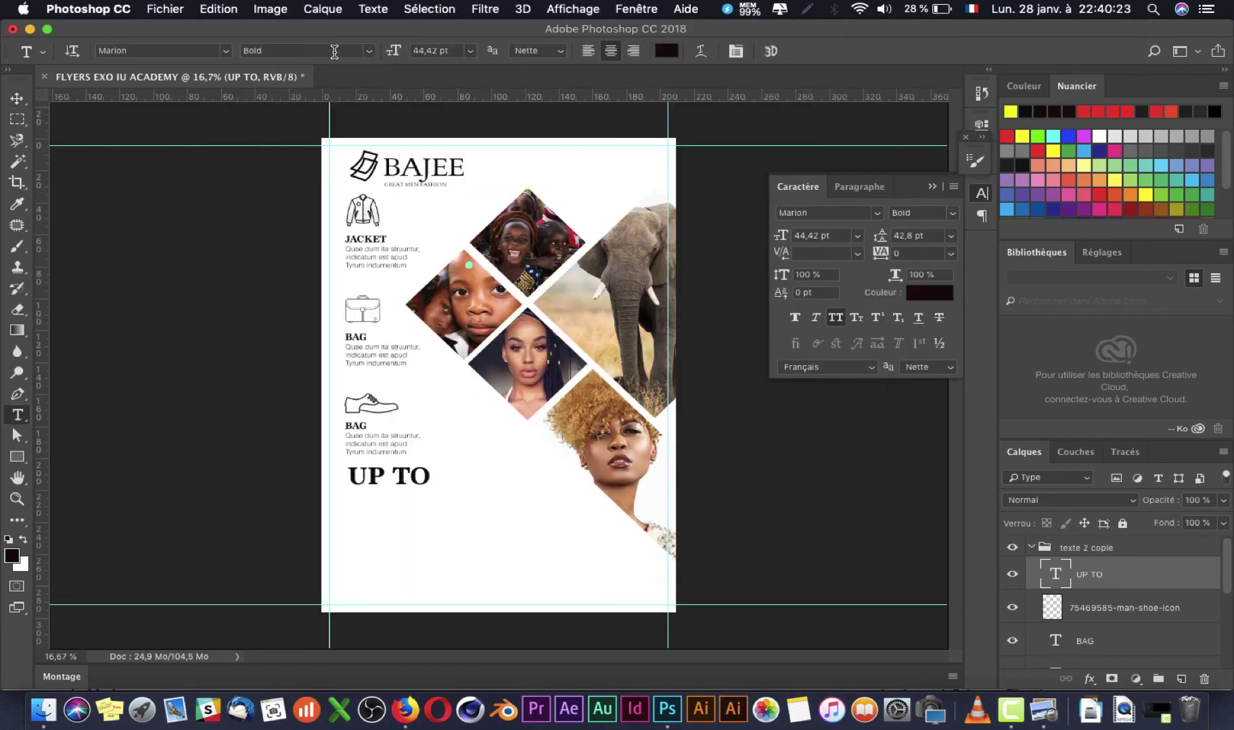
{"action": "left_click", "coordinate": [227, 52]}
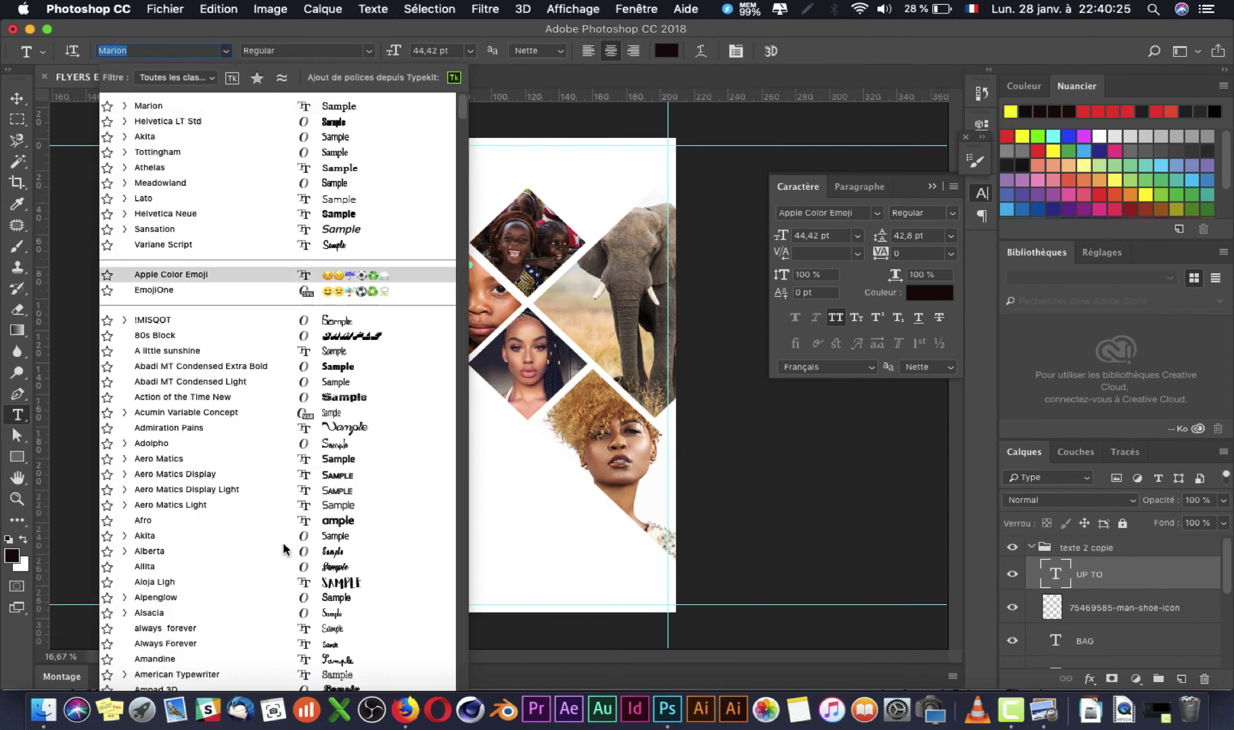
{"action": "scroll", "coordinate": [283, 549], "scroll_direction": "up", "scroll_amount": 10}
{"action": "scroll", "coordinate": [282, 550], "scroll_direction": "down", "scroll_amount": 20}
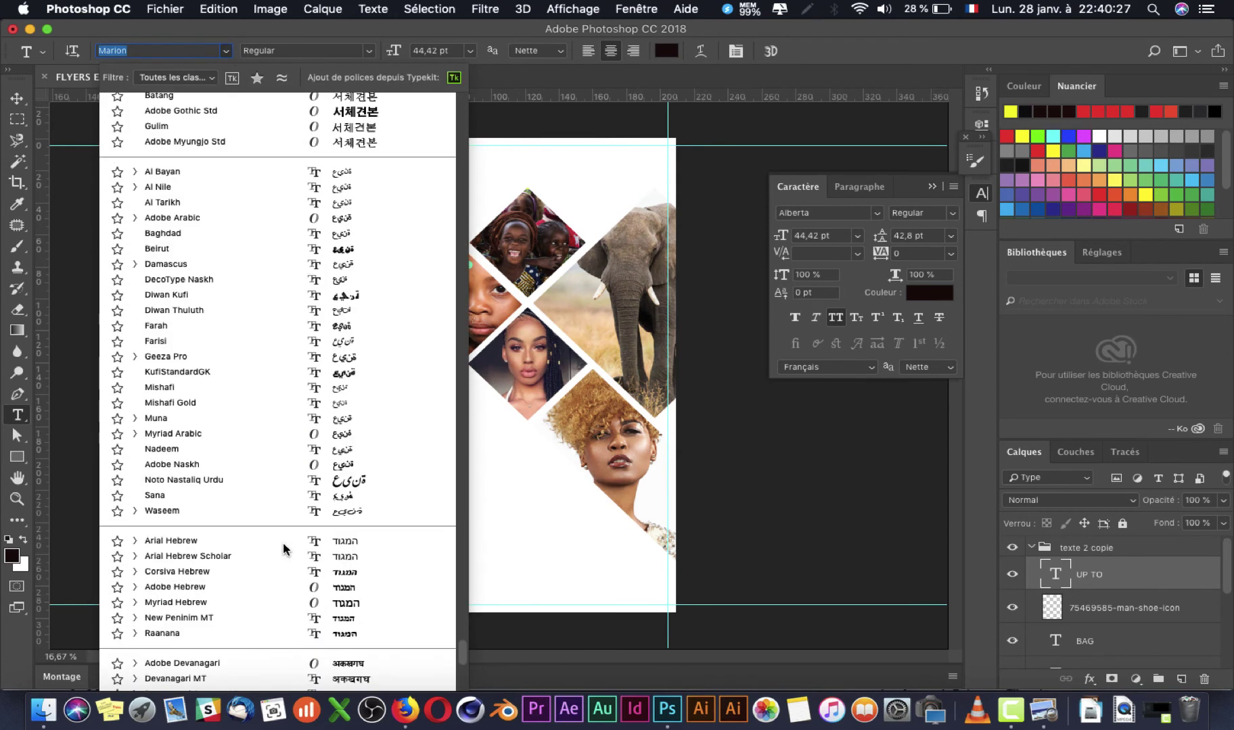
{"action": "scroll", "coordinate": [267, 284], "scroll_direction": "down", "scroll_amount": 20}
{"action": "scroll", "coordinate": [267, 285], "scroll_direction": "up", "scroll_amount": 5}
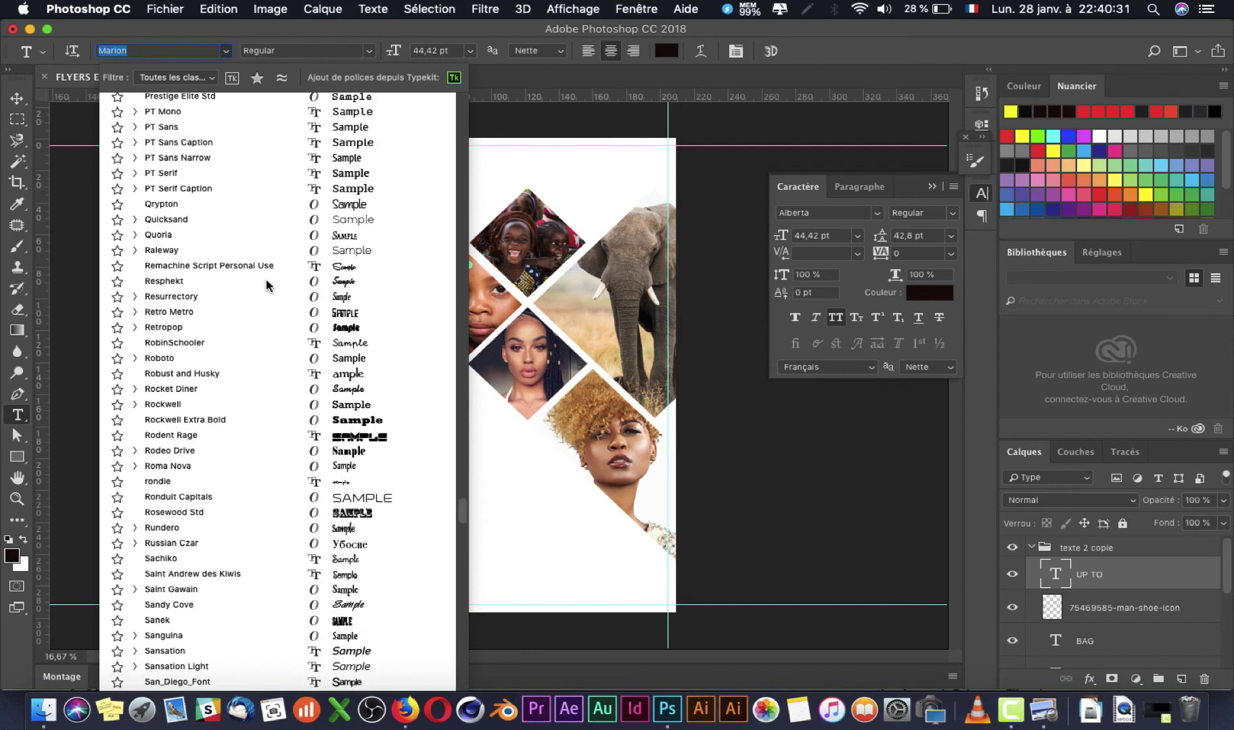
{"action": "scroll", "coordinate": [267, 284], "scroll_direction": "up", "scroll_amount": 10}
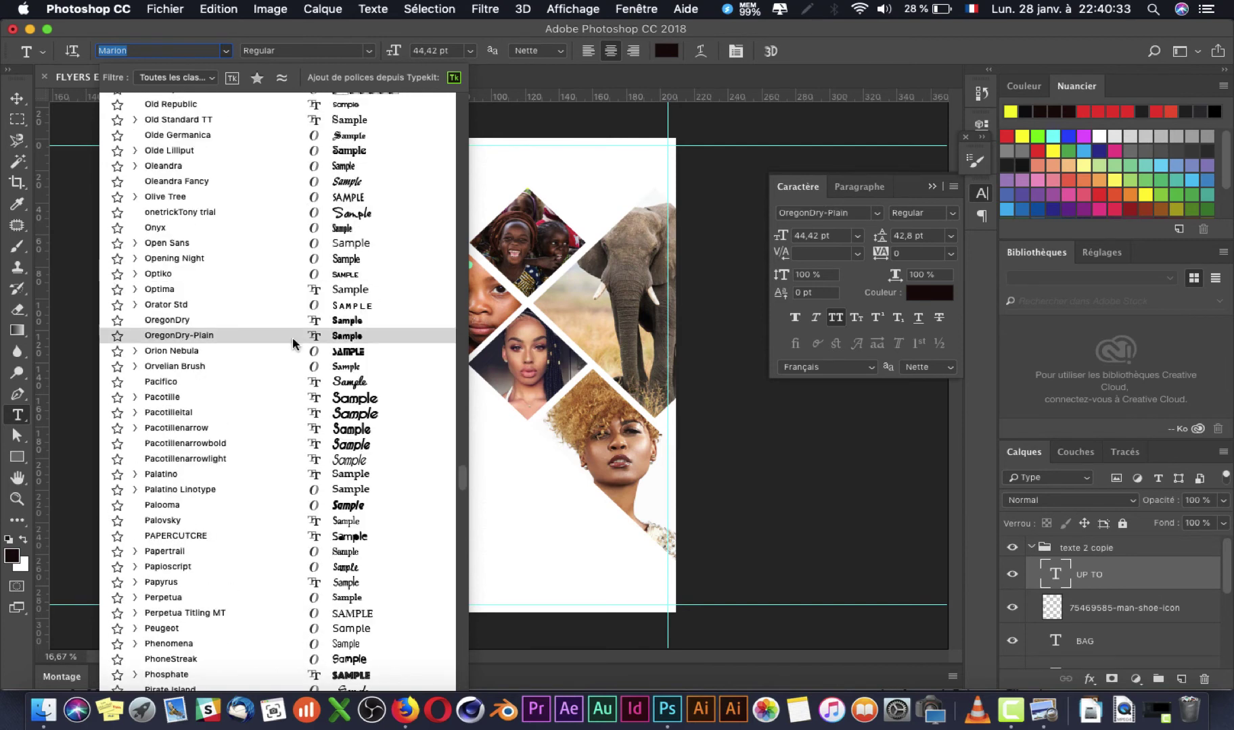
{"action": "scroll", "coordinate": [302, 462], "scroll_direction": "down", "scroll_amount": 5}
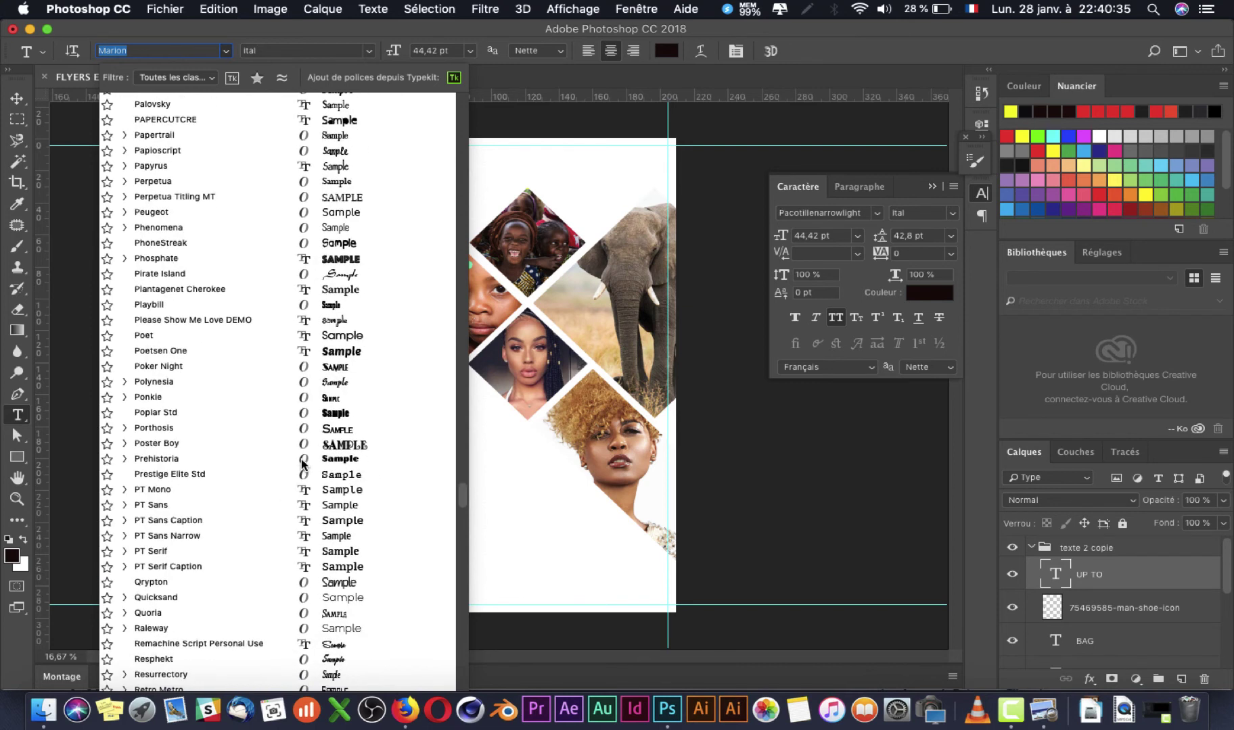
{"action": "scroll", "coordinate": [302, 462], "scroll_direction": "down", "scroll_amount": 6}
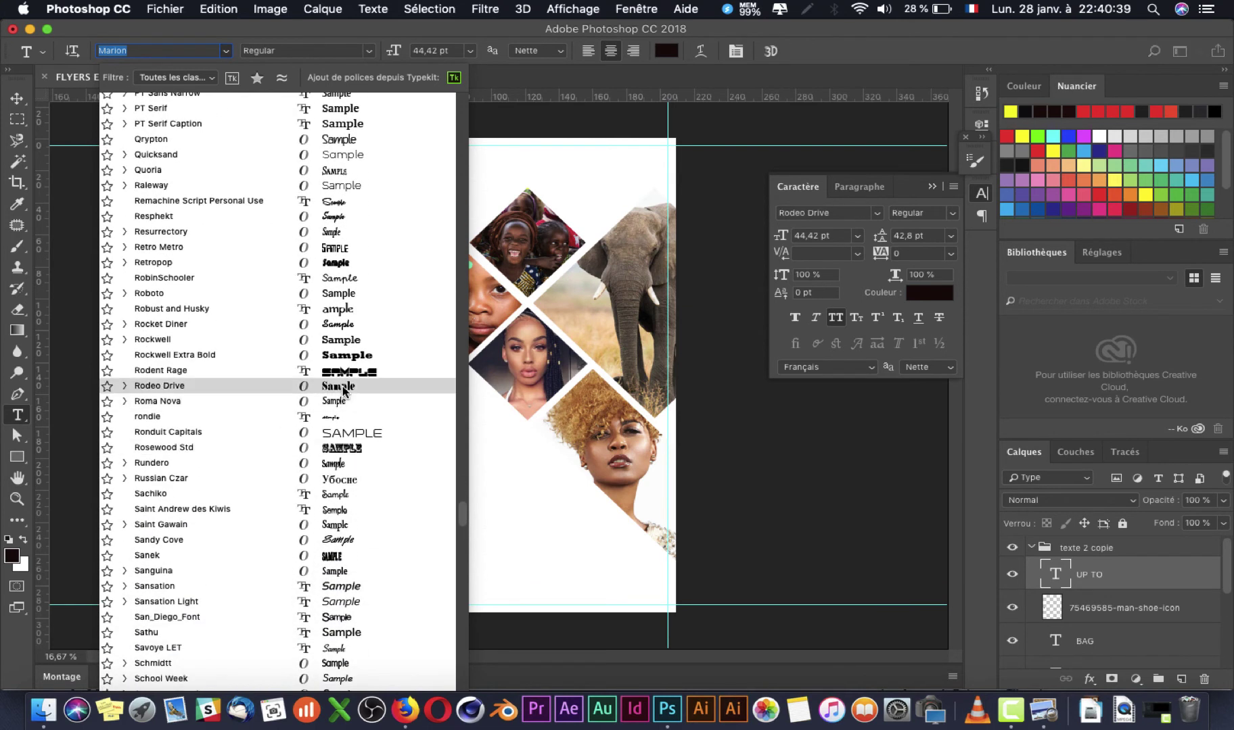
{"action": "left_click", "coordinate": [343, 388]}
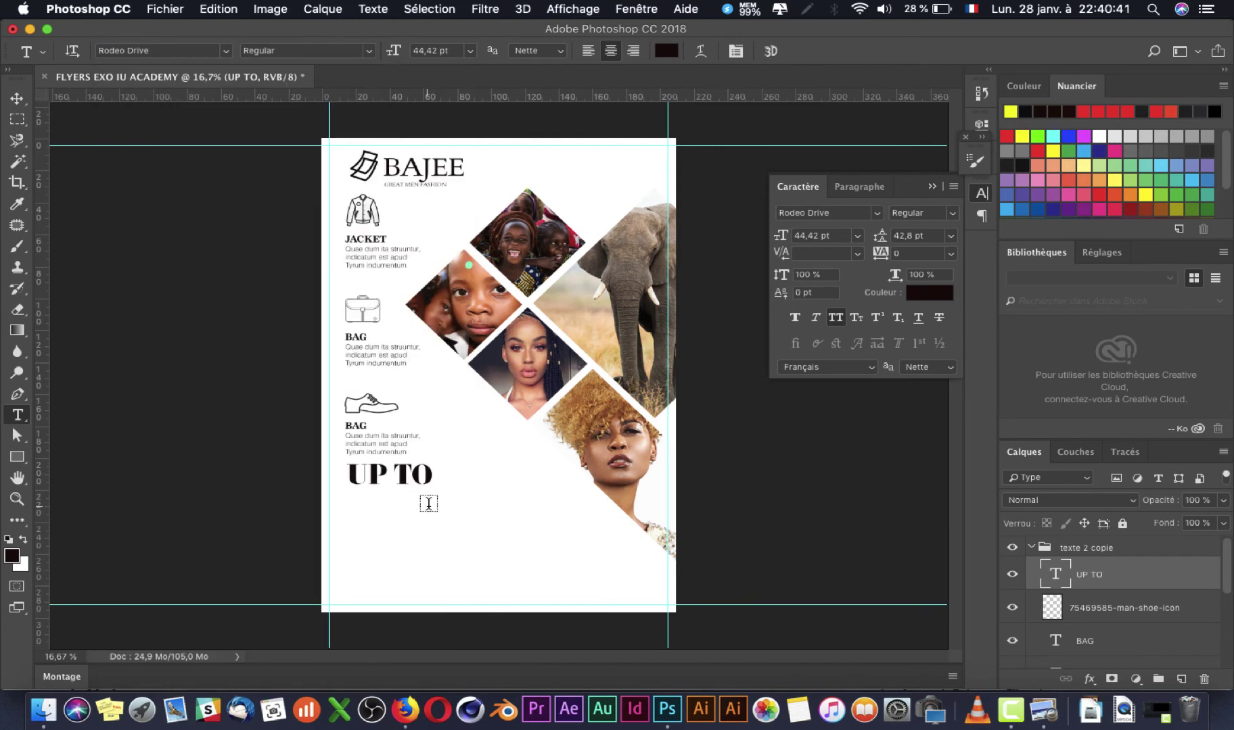
Step: Browse the installed fonts and switch the UP TO headline to Mississippi Queen
{"action": "key", "text": "super+Tab"}
{"action": "key", "text": "super+Tab"}
{"action": "left_click", "coordinate": [223, 51]}
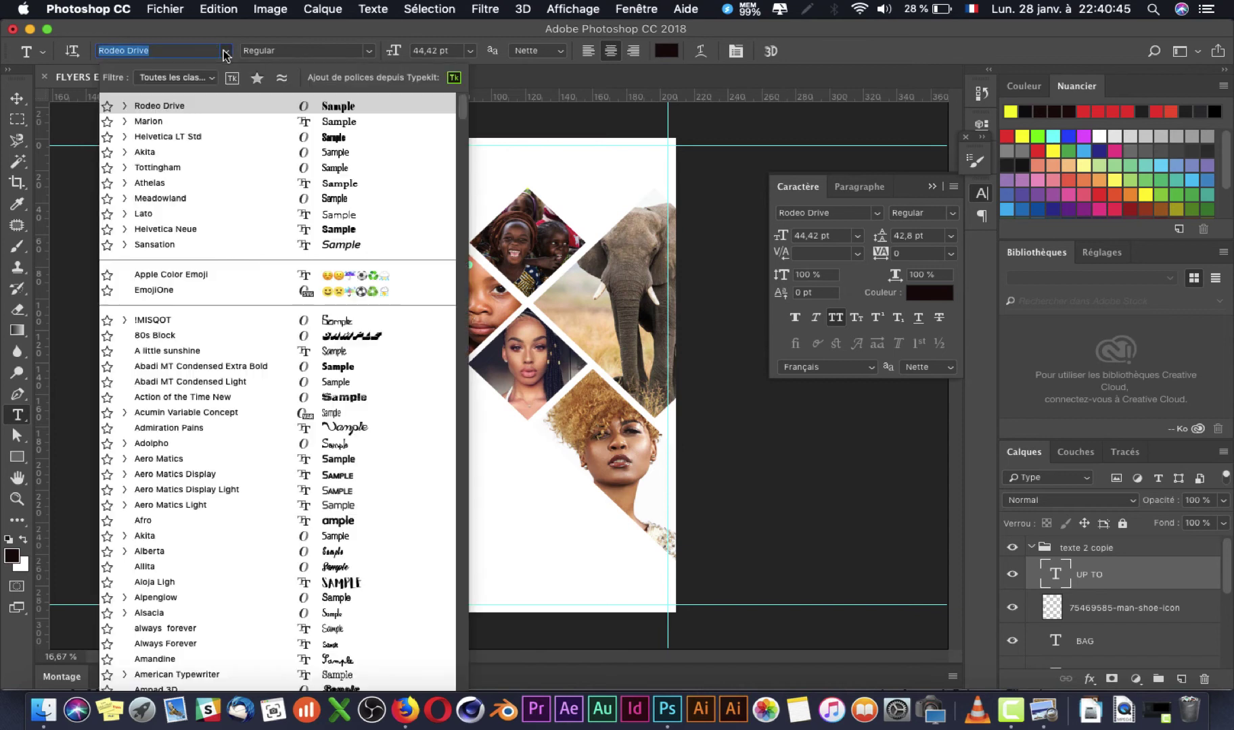
{"action": "scroll", "coordinate": [357, 589], "scroll_direction": "down", "scroll_amount": 20}
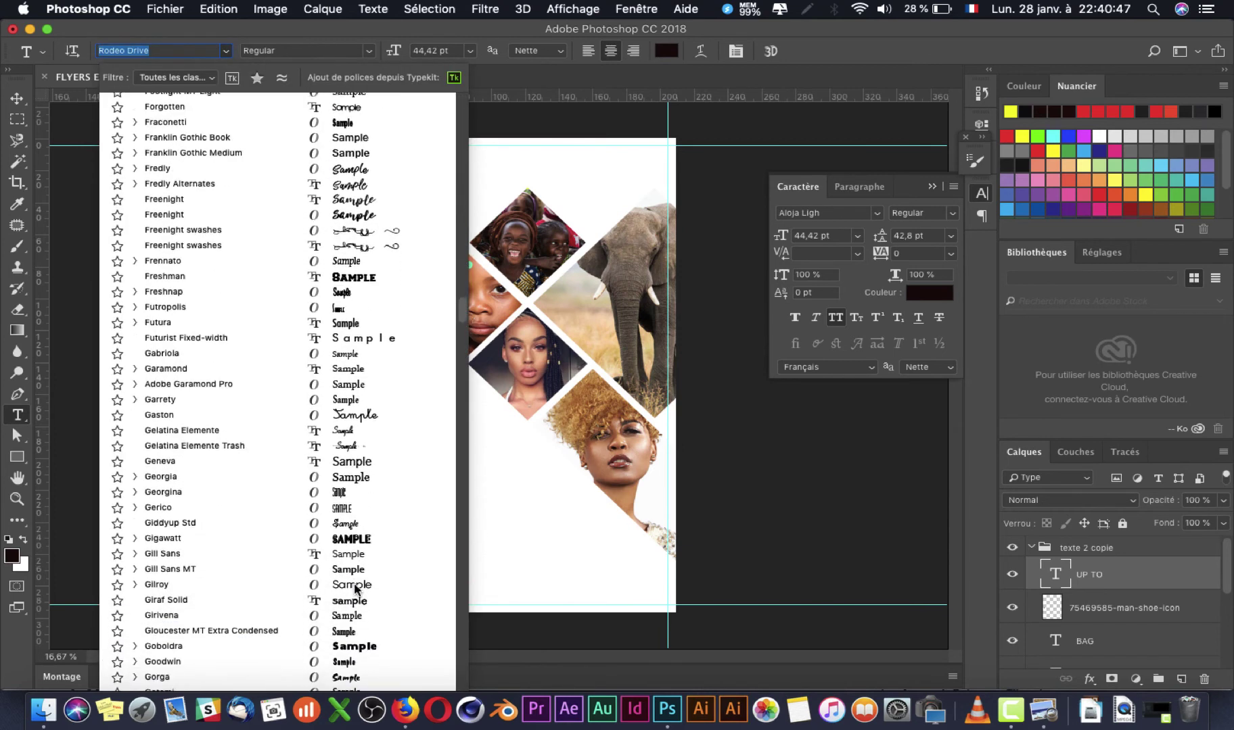
{"action": "scroll", "coordinate": [357, 589], "scroll_direction": "down", "scroll_amount": 20}
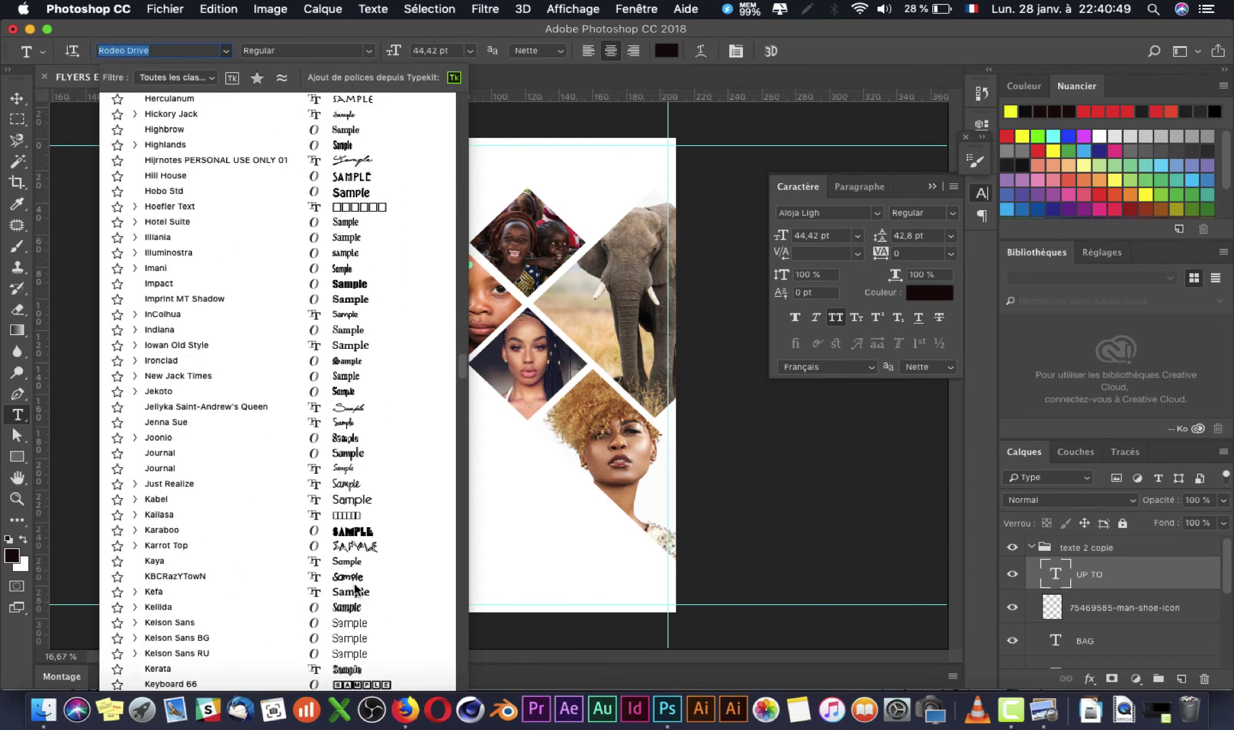
{"action": "scroll", "coordinate": [357, 590], "scroll_direction": "down", "scroll_amount": 20}
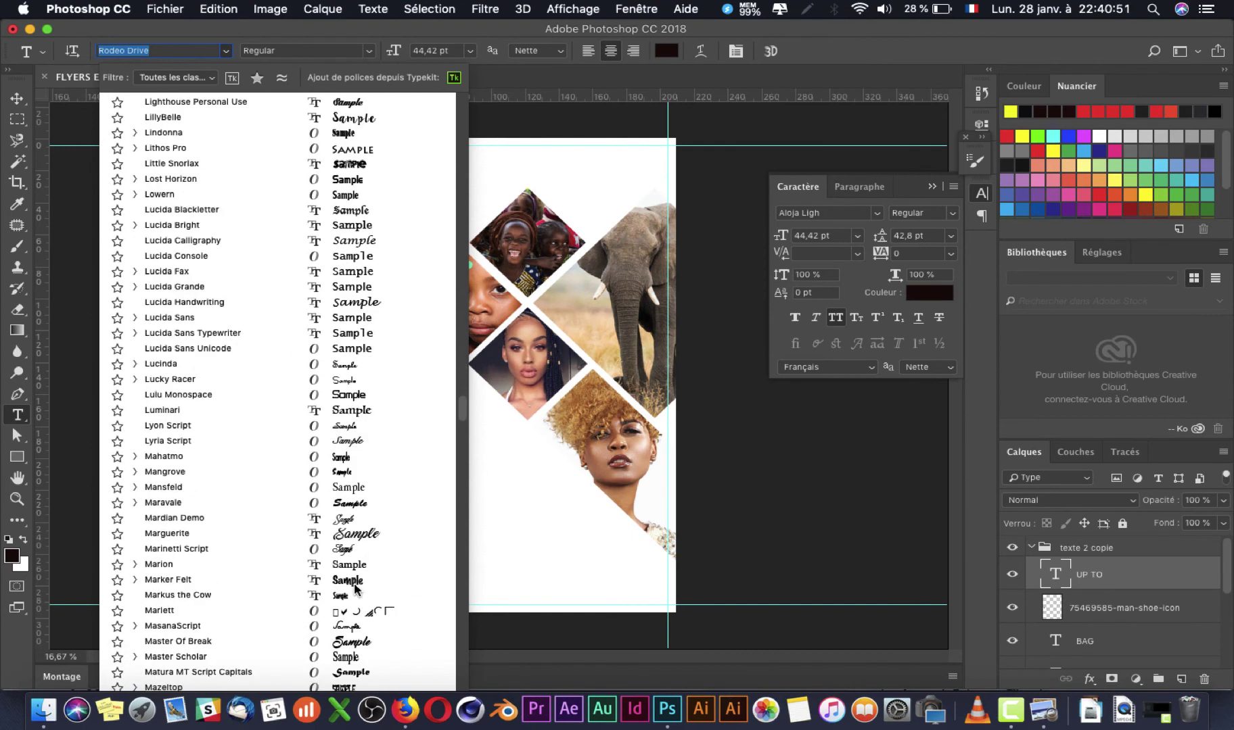
{"action": "scroll", "coordinate": [356, 589], "scroll_direction": "down", "scroll_amount": 20}
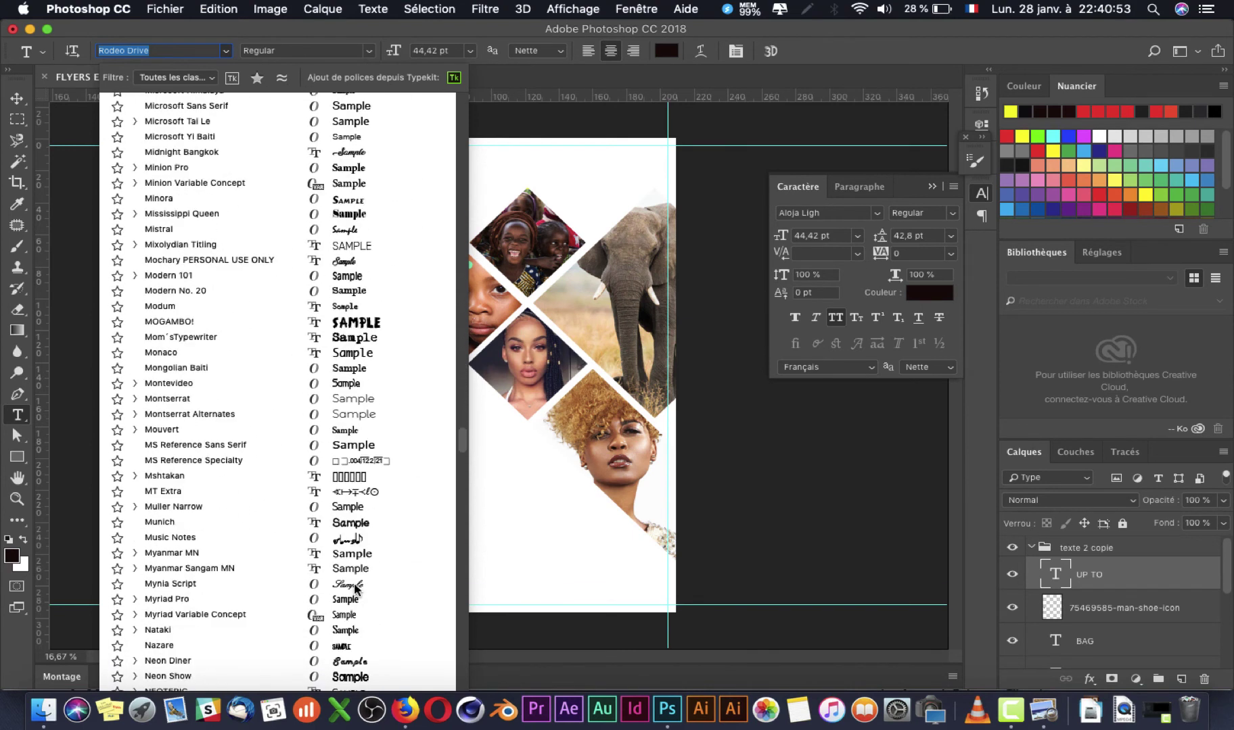
{"action": "scroll", "coordinate": [356, 590], "scroll_direction": "down", "scroll_amount": 6}
{"action": "scroll", "coordinate": [356, 589], "scroll_direction": "down", "scroll_amount": 7}
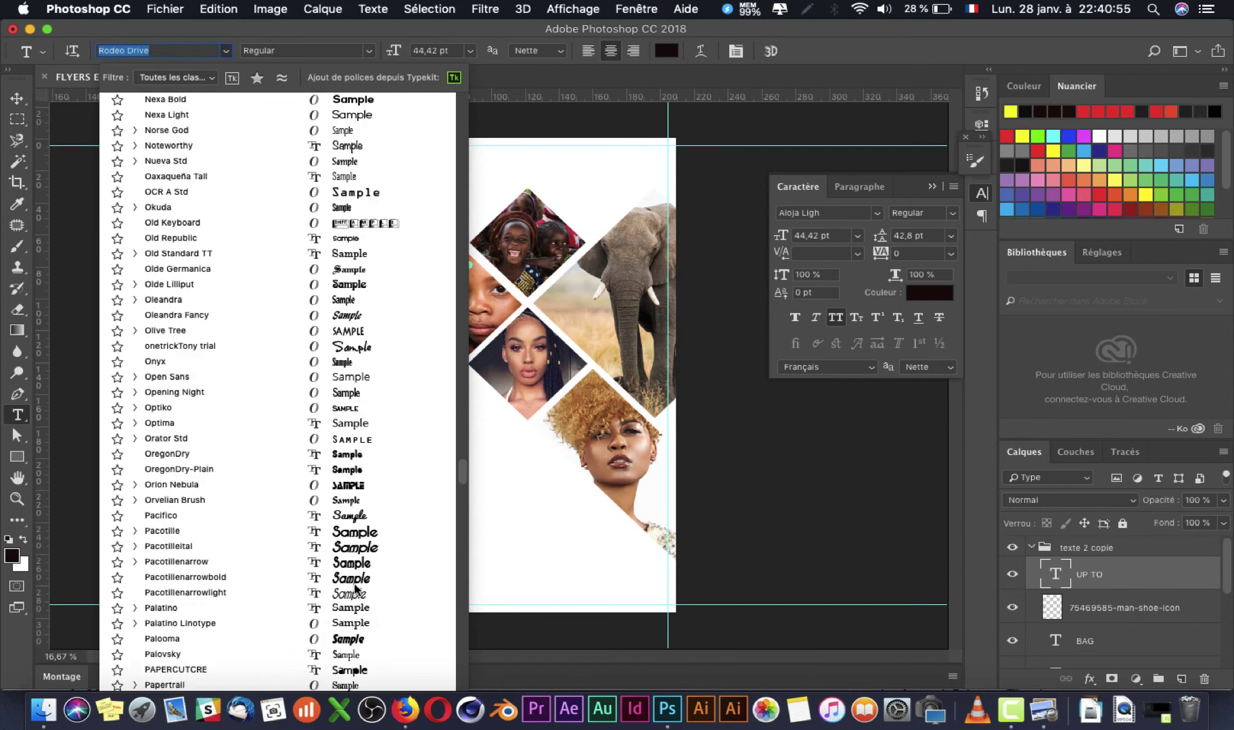
{"action": "scroll", "coordinate": [357, 590], "scroll_direction": "down", "scroll_amount": 6}
{"action": "scroll", "coordinate": [357, 590], "scroll_direction": "down", "scroll_amount": 7}
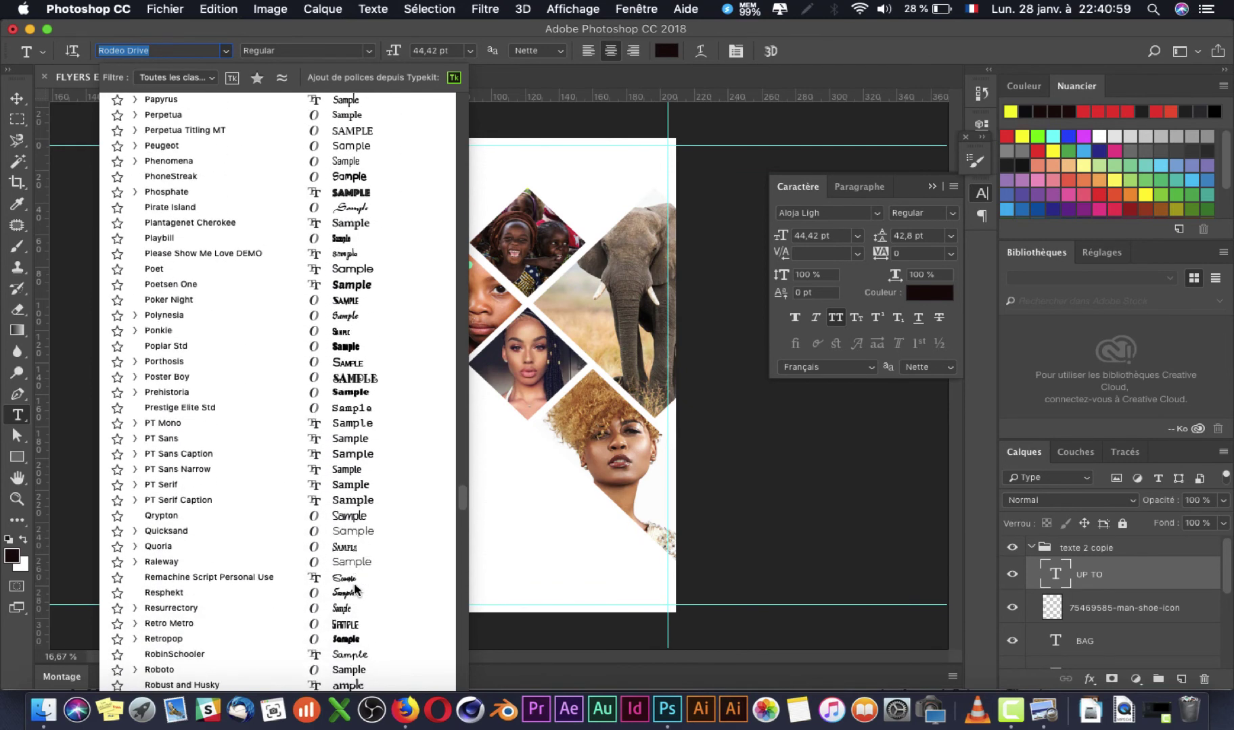
{"action": "scroll", "coordinate": [356, 589], "scroll_direction": "down", "scroll_amount": 6}
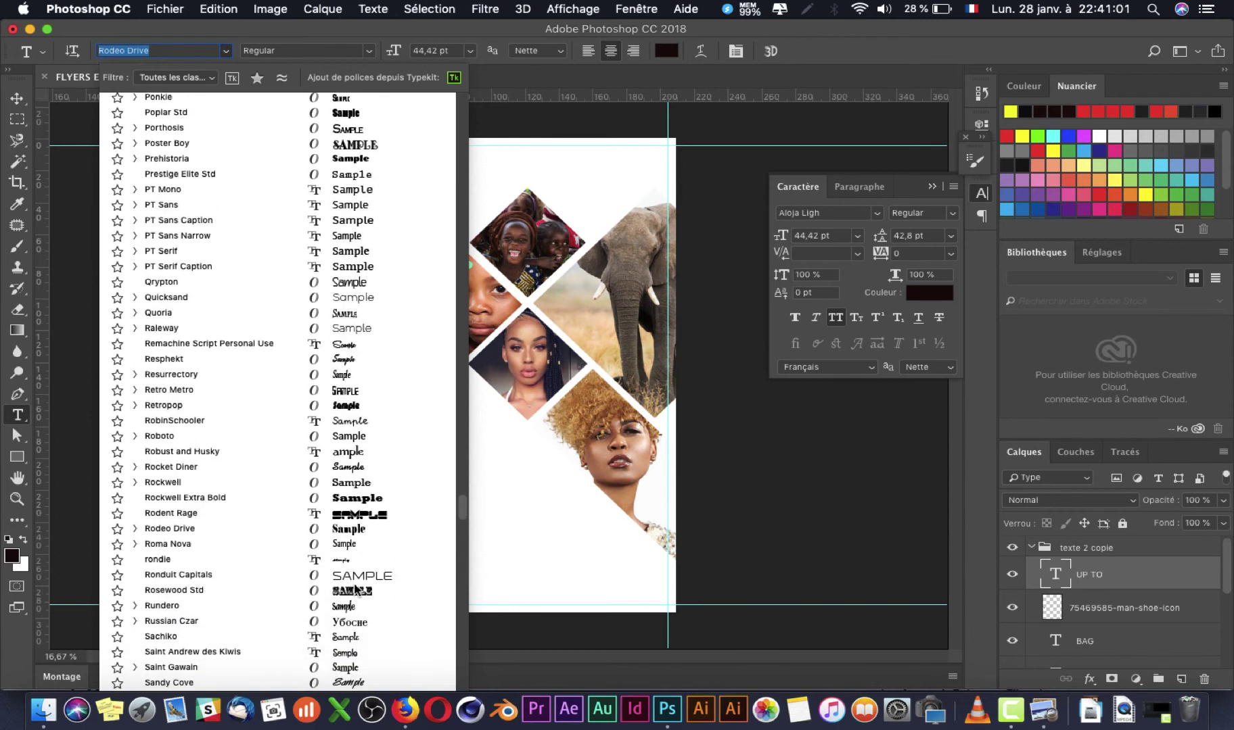
{"action": "scroll", "coordinate": [357, 589], "scroll_direction": "down", "scroll_amount": 6}
{"action": "scroll", "coordinate": [356, 590], "scroll_direction": "down", "scroll_amount": 7}
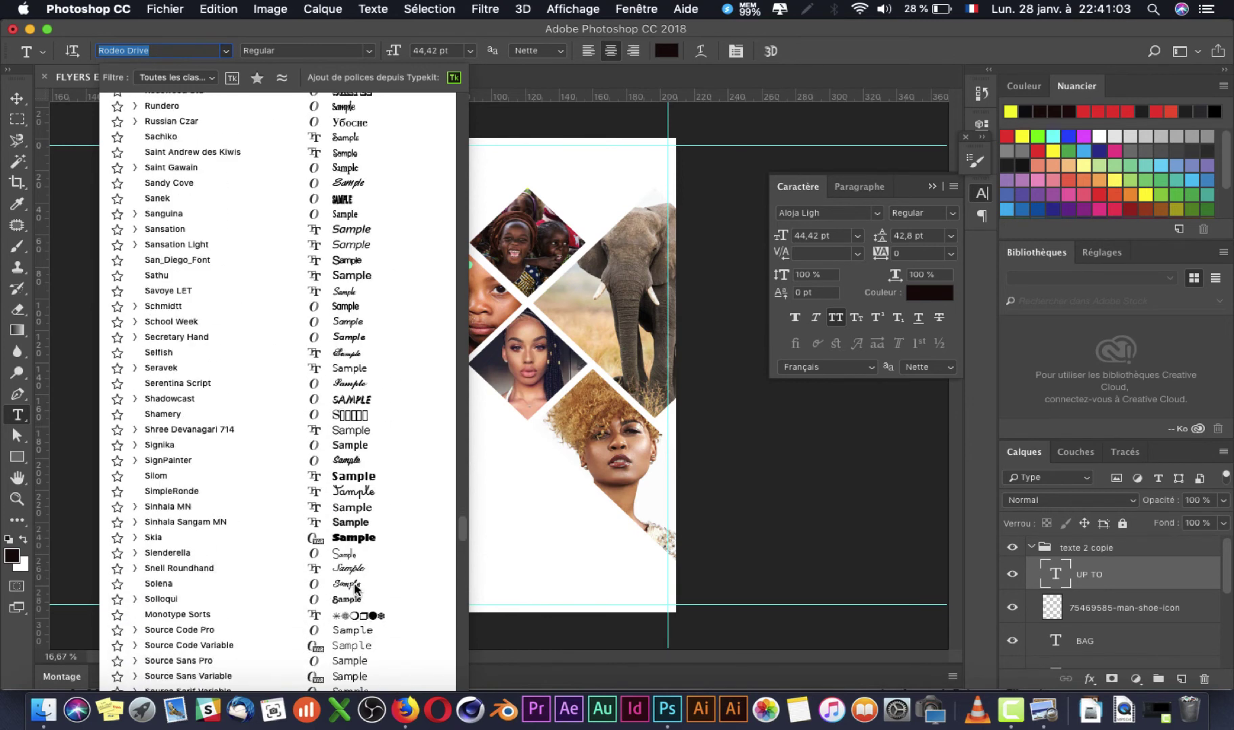
{"action": "scroll", "coordinate": [356, 590], "scroll_direction": "up", "scroll_amount": 20}
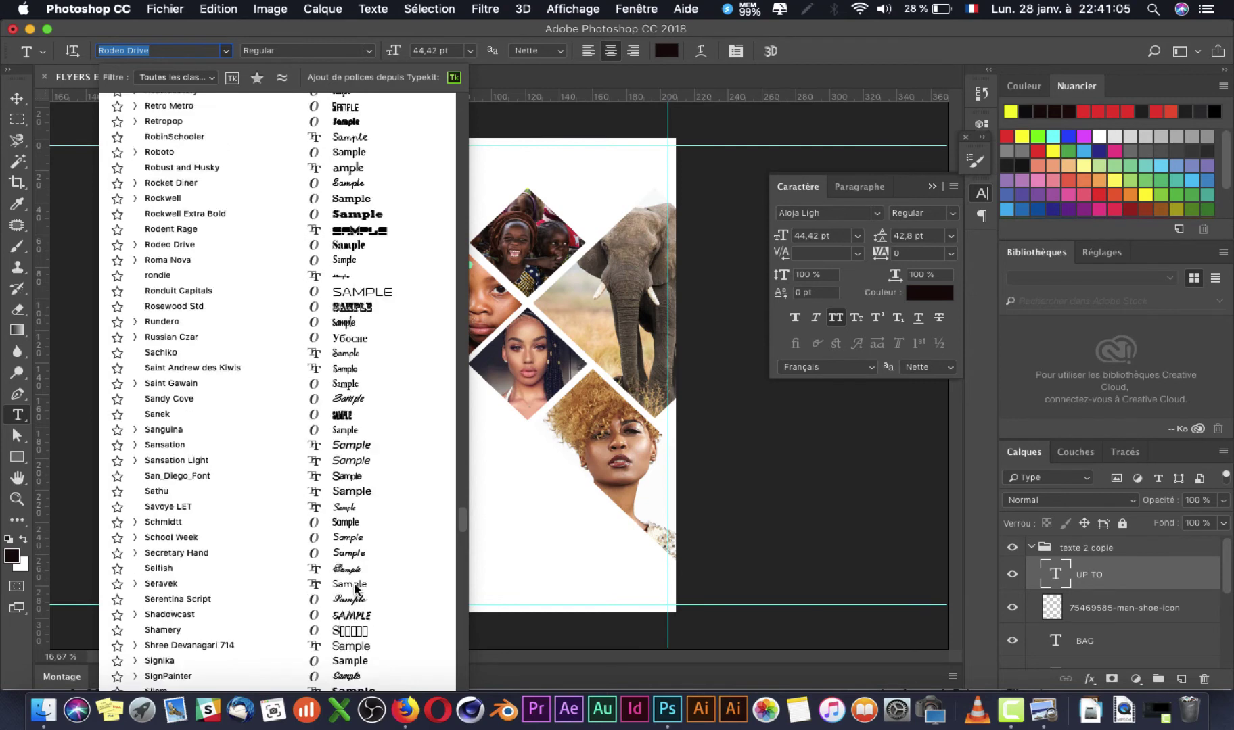
{"action": "scroll", "coordinate": [355, 588], "scroll_direction": "down", "scroll_amount": 7}
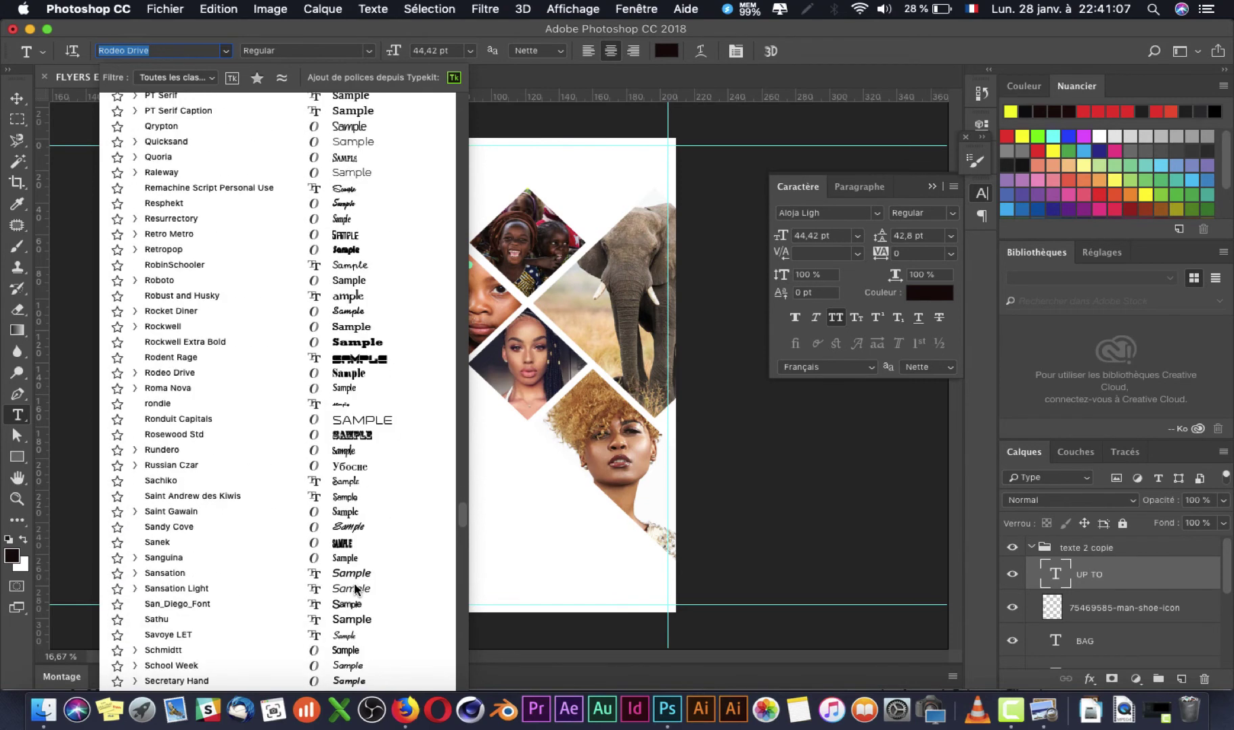
{"action": "scroll", "coordinate": [355, 590], "scroll_direction": "up", "scroll_amount": 7}
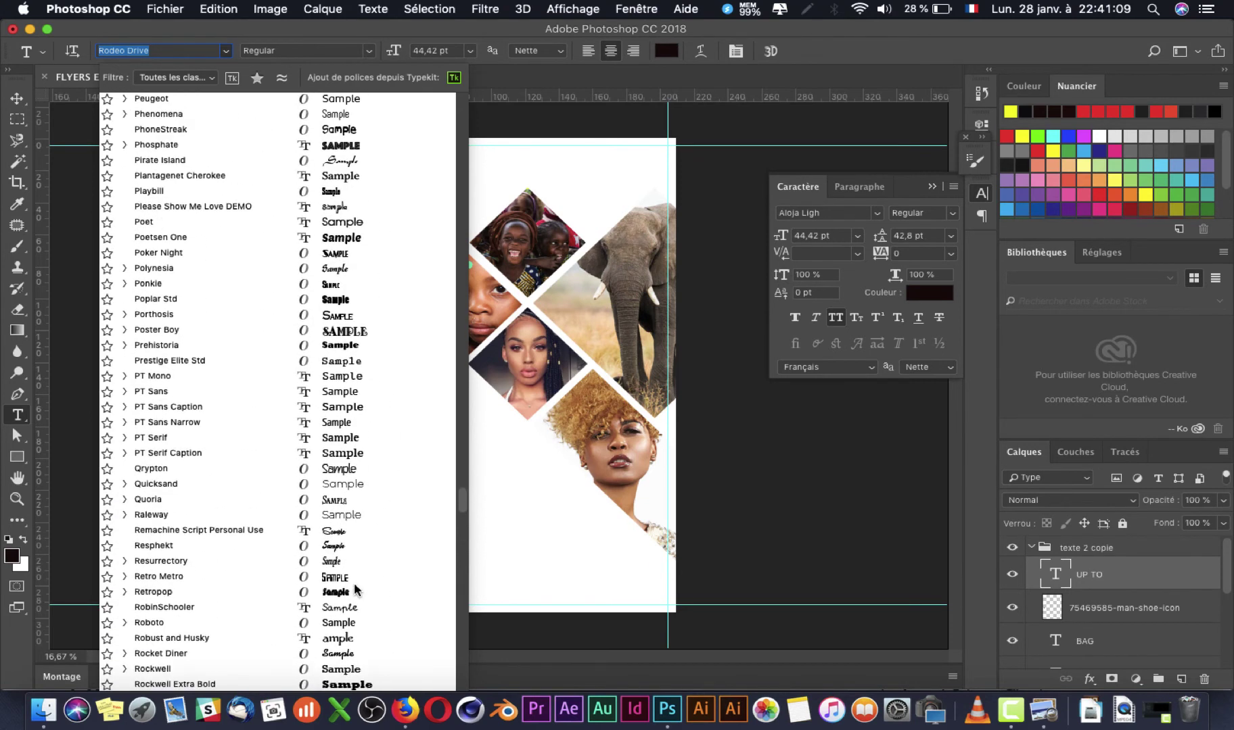
{"action": "scroll", "coordinate": [357, 589], "scroll_direction": "up", "scroll_amount": 3}
{"action": "scroll", "coordinate": [355, 589], "scroll_direction": "up", "scroll_amount": 8}
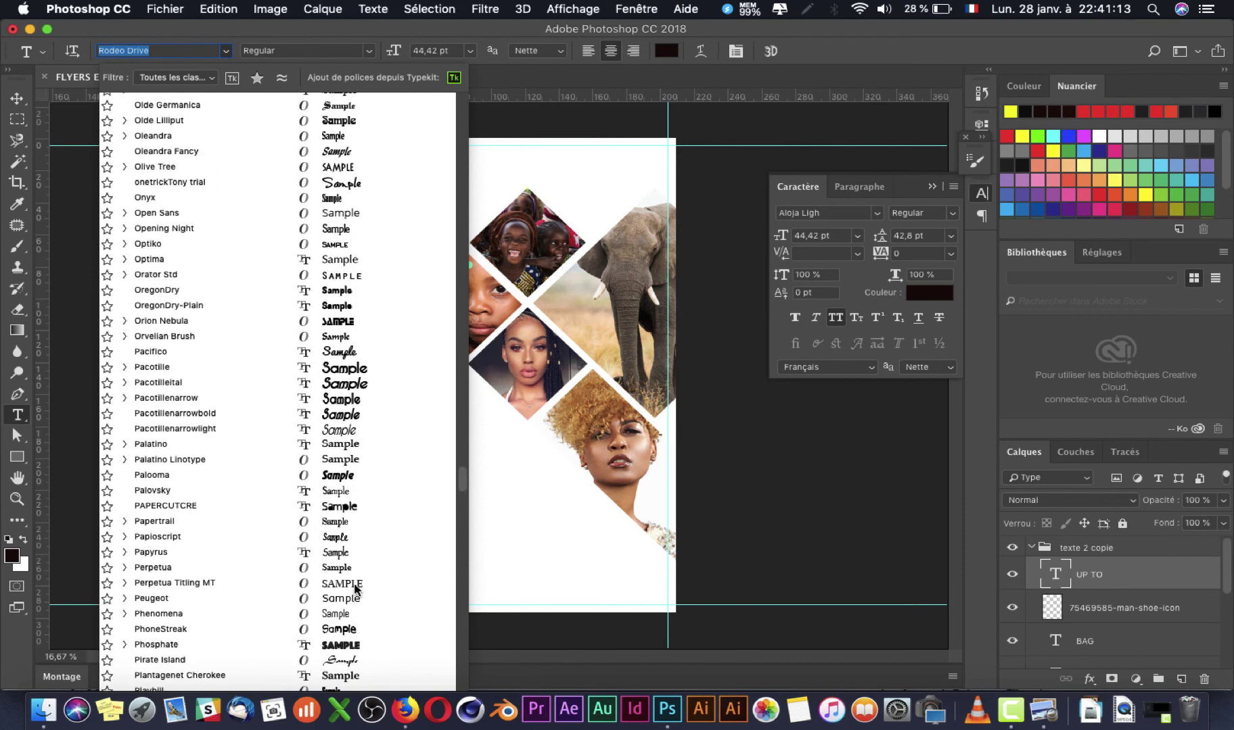
{"action": "scroll", "coordinate": [355, 590], "scroll_direction": "up", "scroll_amount": 10}
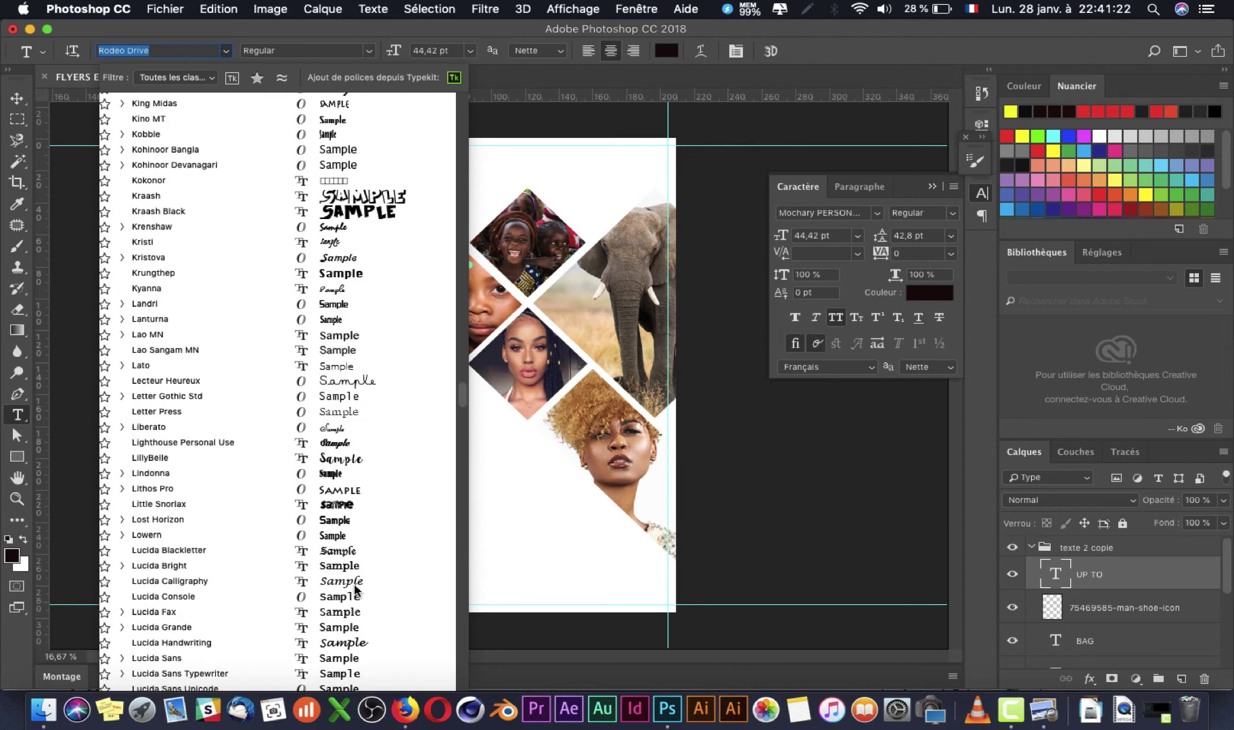
{"action": "scroll", "coordinate": [354, 590], "scroll_direction": "down", "scroll_amount": 12}
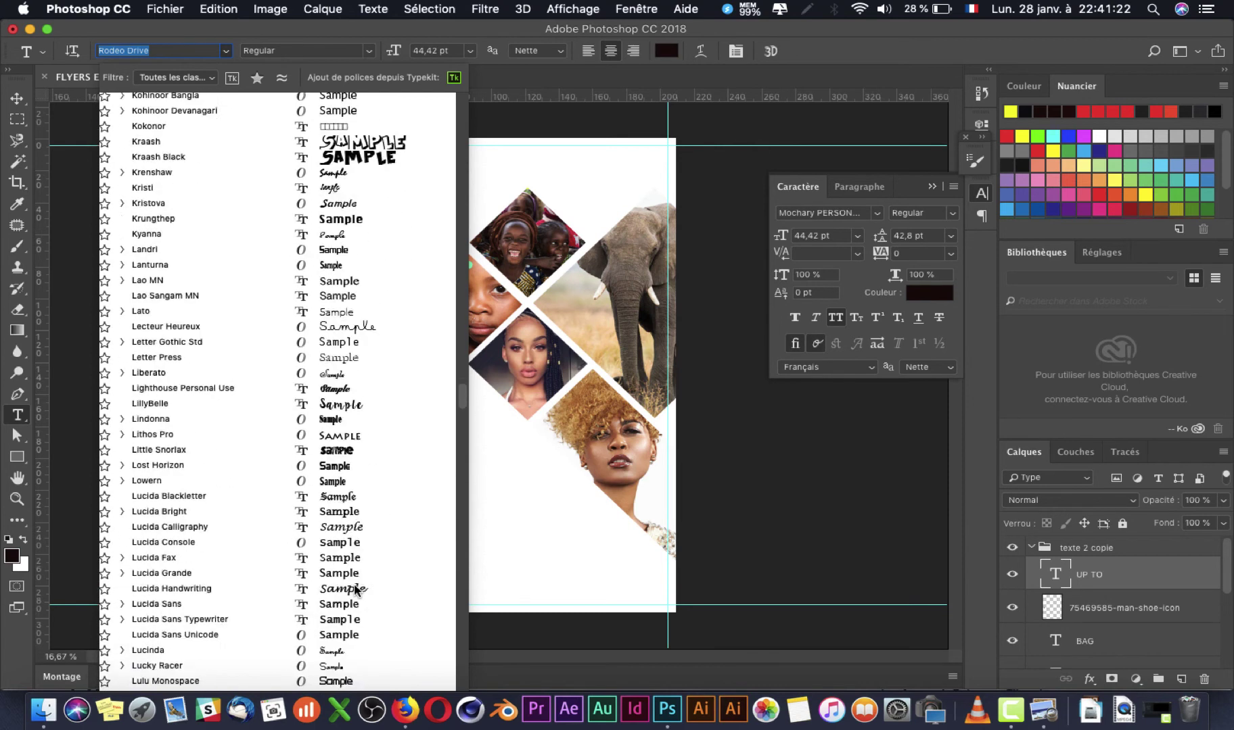
{"action": "scroll", "coordinate": [353, 585], "scroll_direction": "down", "scroll_amount": 4}
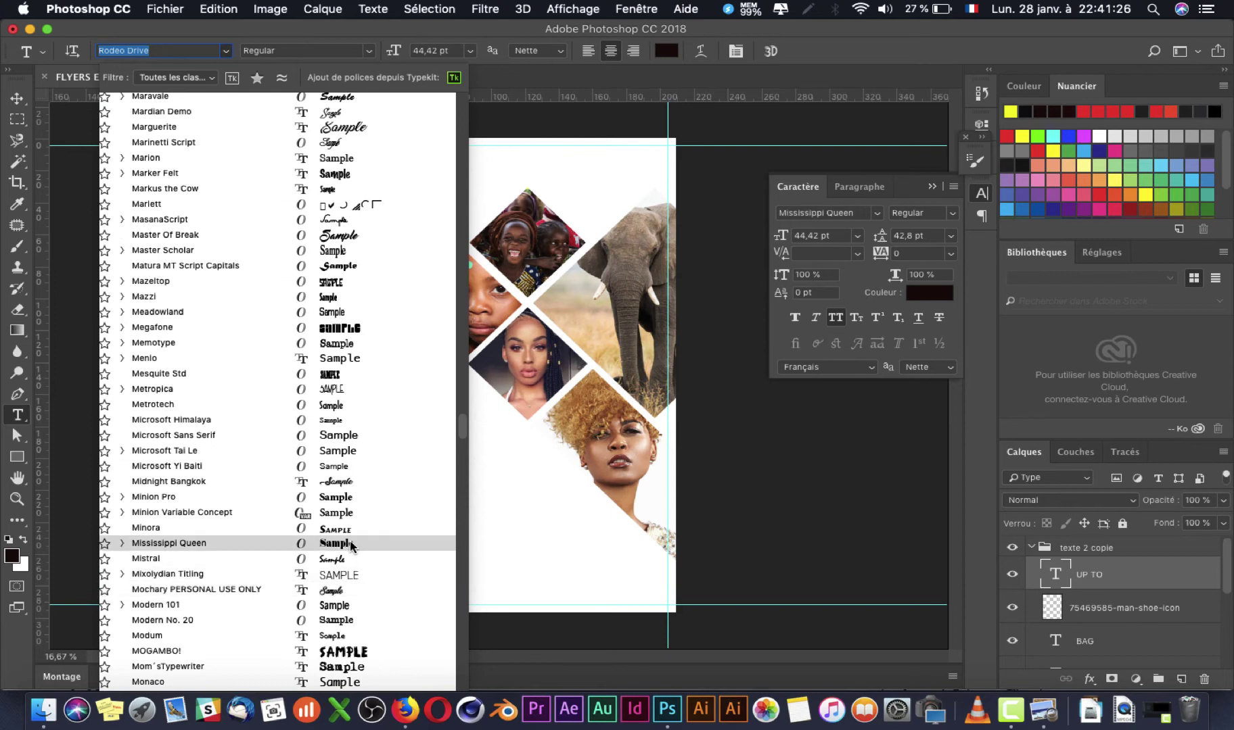
{"action": "left_click", "coordinate": [351, 543]}
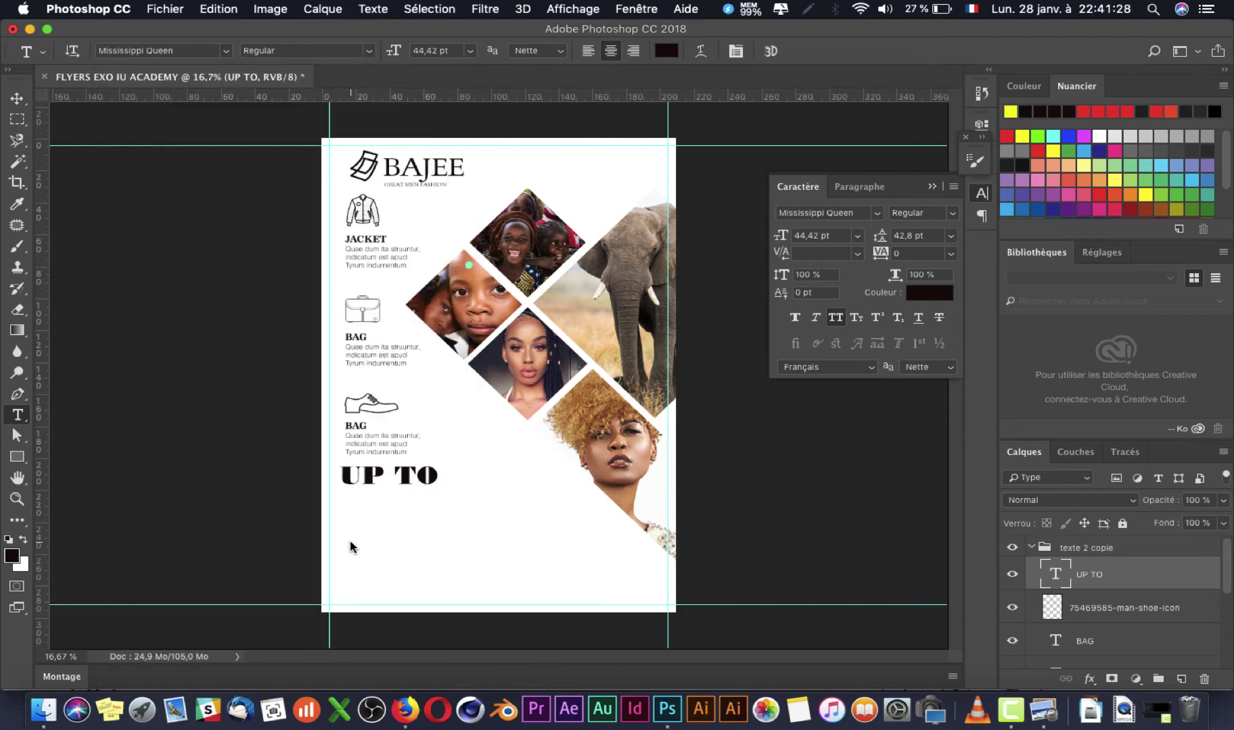
Step: Try Condensed Regular, then settle on Mississippi Queen Semi-condensed Regular for UP TO
{"action": "key", "text": "super+Tab"}
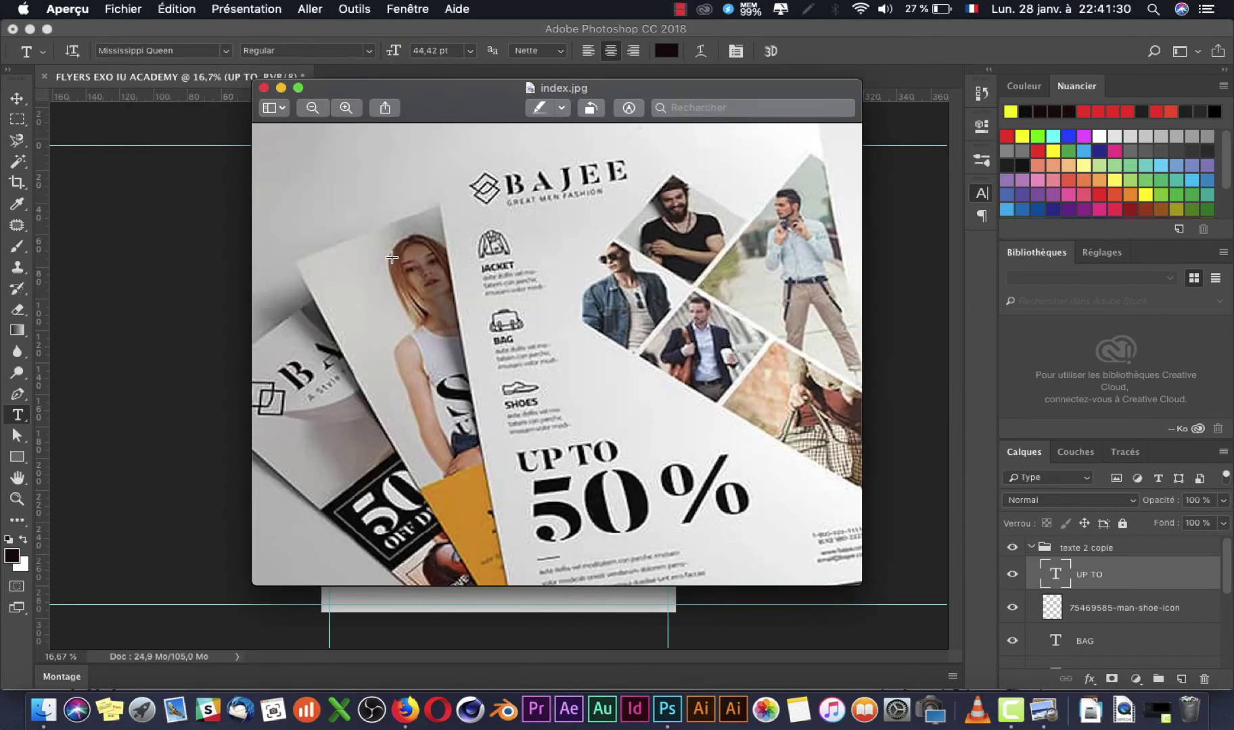
{"action": "key", "text": "super+Tab"}
{"action": "key", "text": "super+Tab"}
{"action": "key", "text": "super+Tab"}
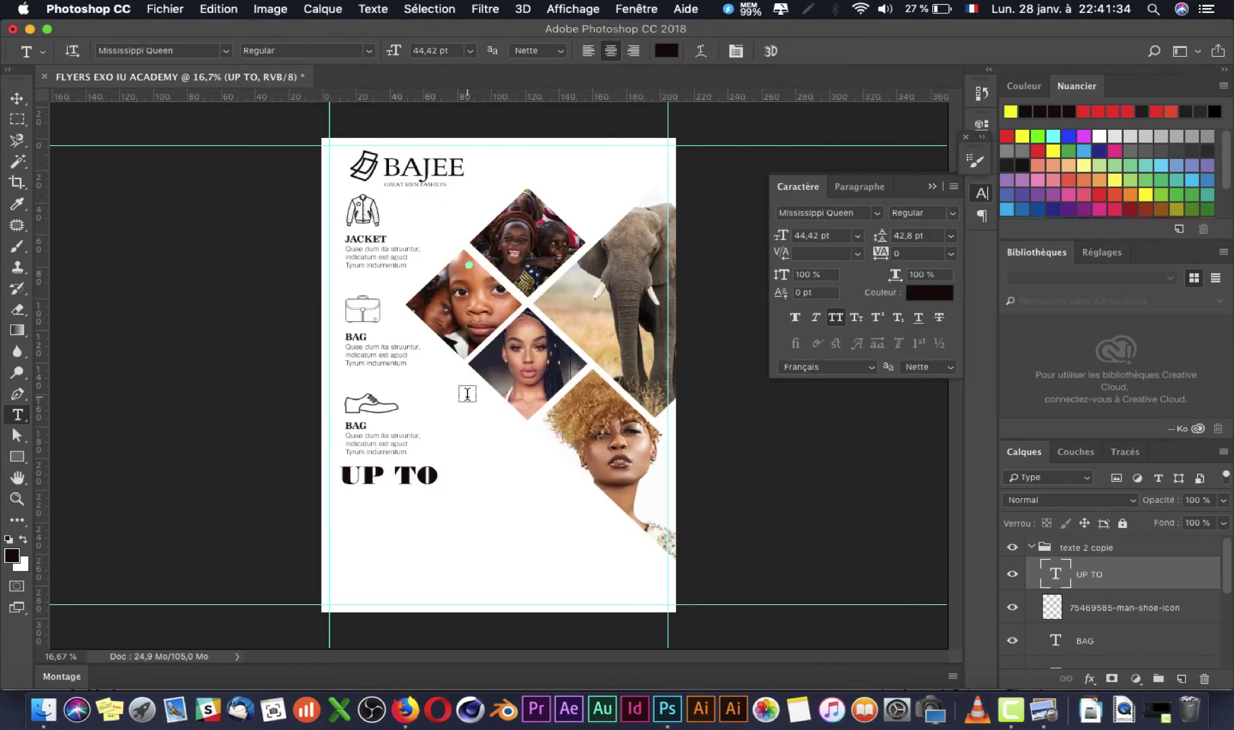
{"action": "left_click", "coordinate": [368, 51]}
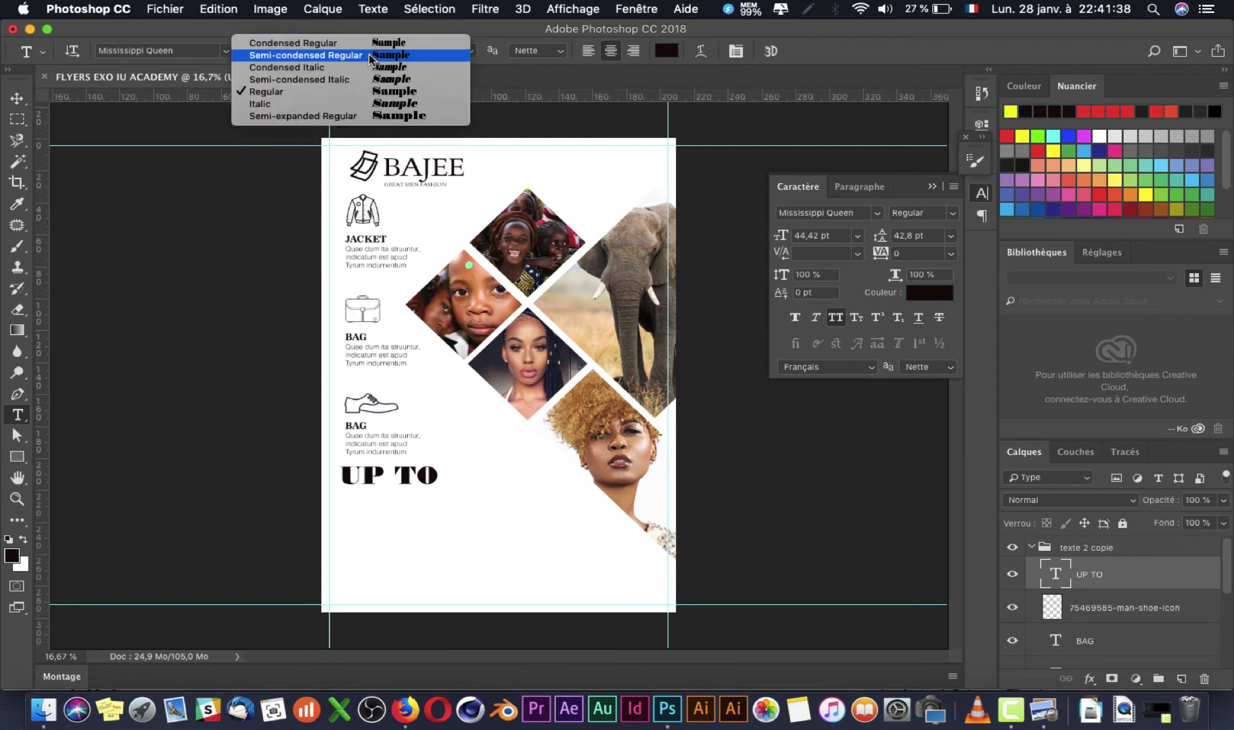
{"action": "left_click", "coordinate": [370, 57]}
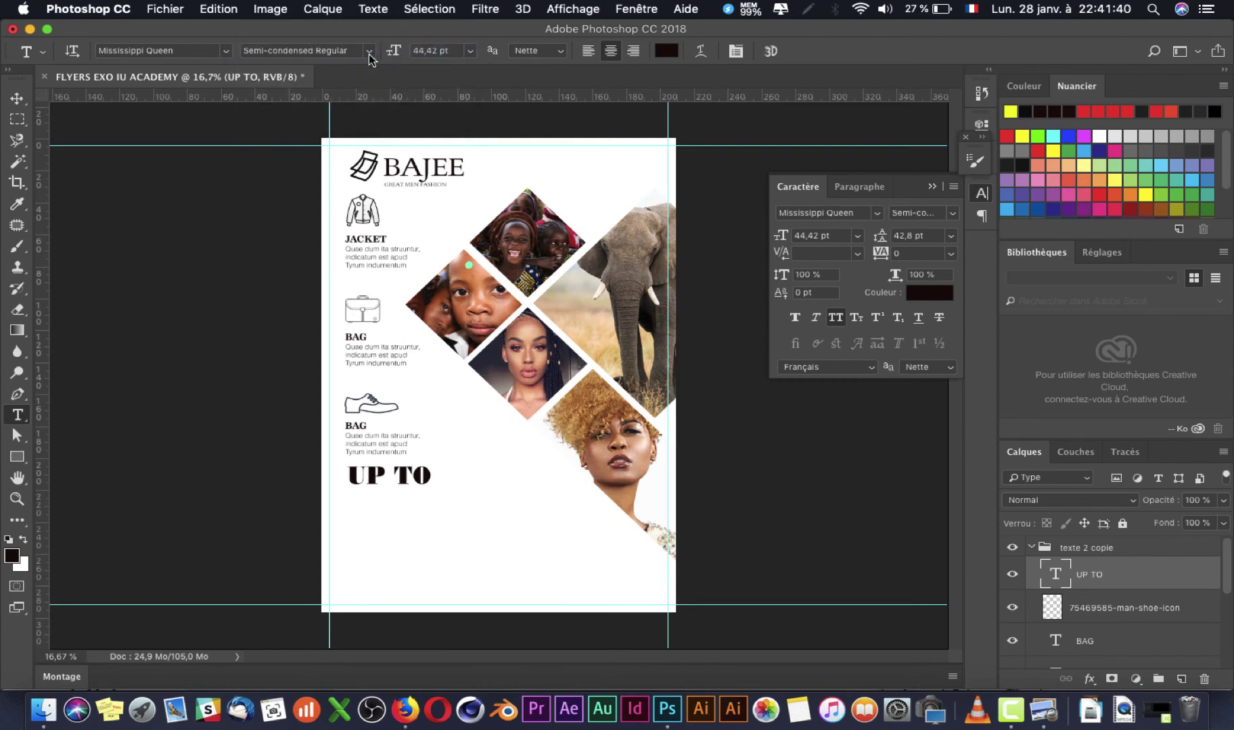
{"action": "left_click", "coordinate": [370, 53]}
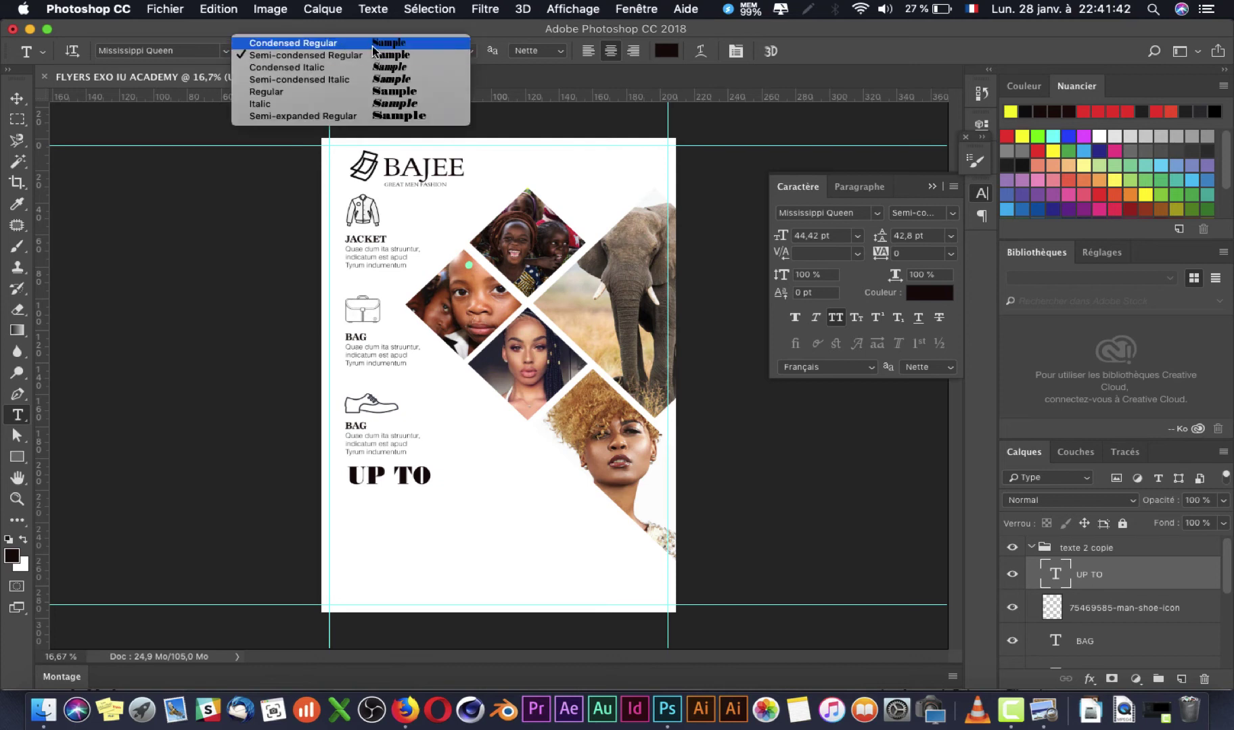
{"action": "left_click", "coordinate": [372, 44]}
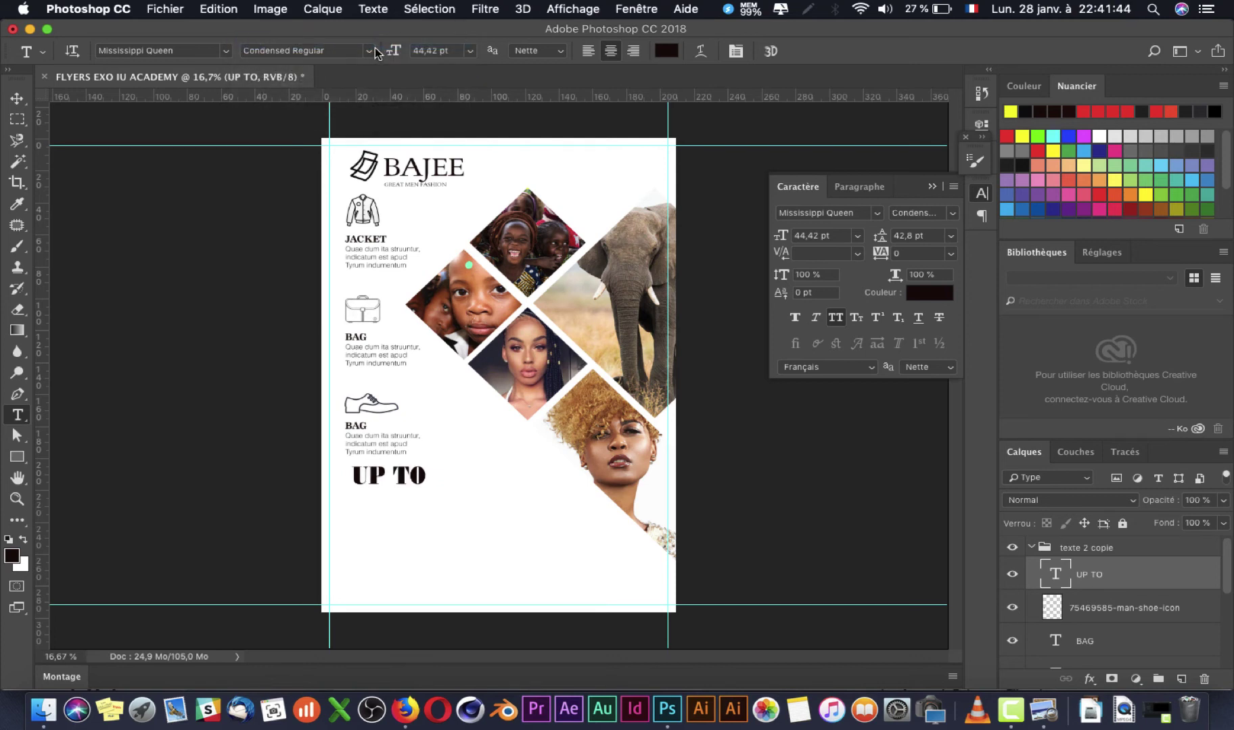
{"action": "left_click", "coordinate": [370, 52]}
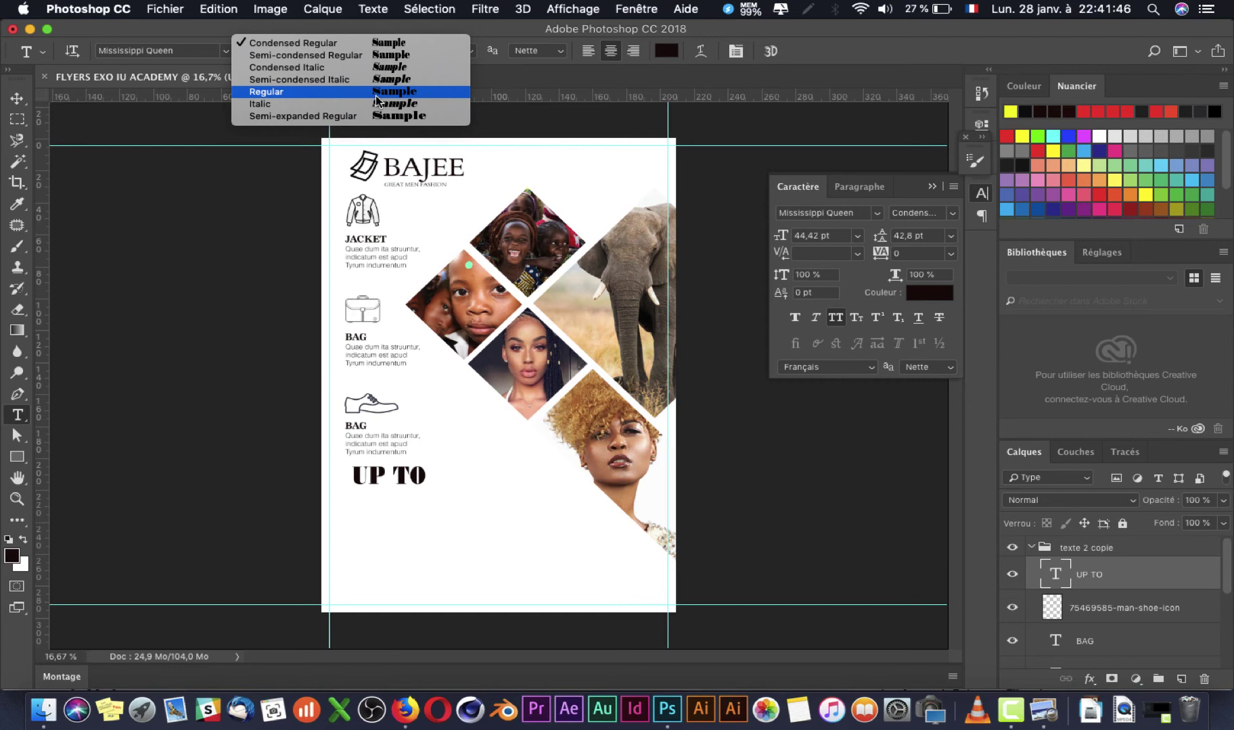
{"action": "left_click", "coordinate": [379, 55]}
{"action": "key", "text": "super+Tab"}
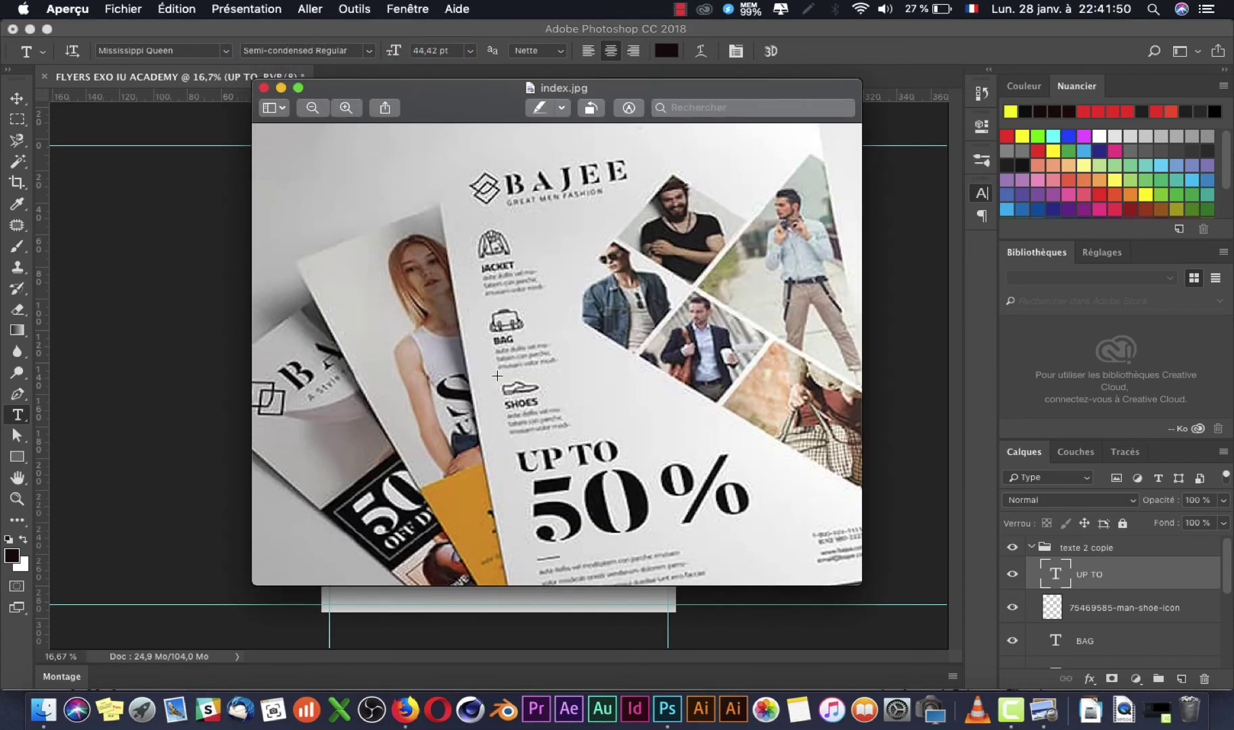
{"action": "key", "text": "super+Tab"}
Step: Duplicate the UP TO text just below it and retype the copy as '50 %'
{"action": "key", "text": "v"}
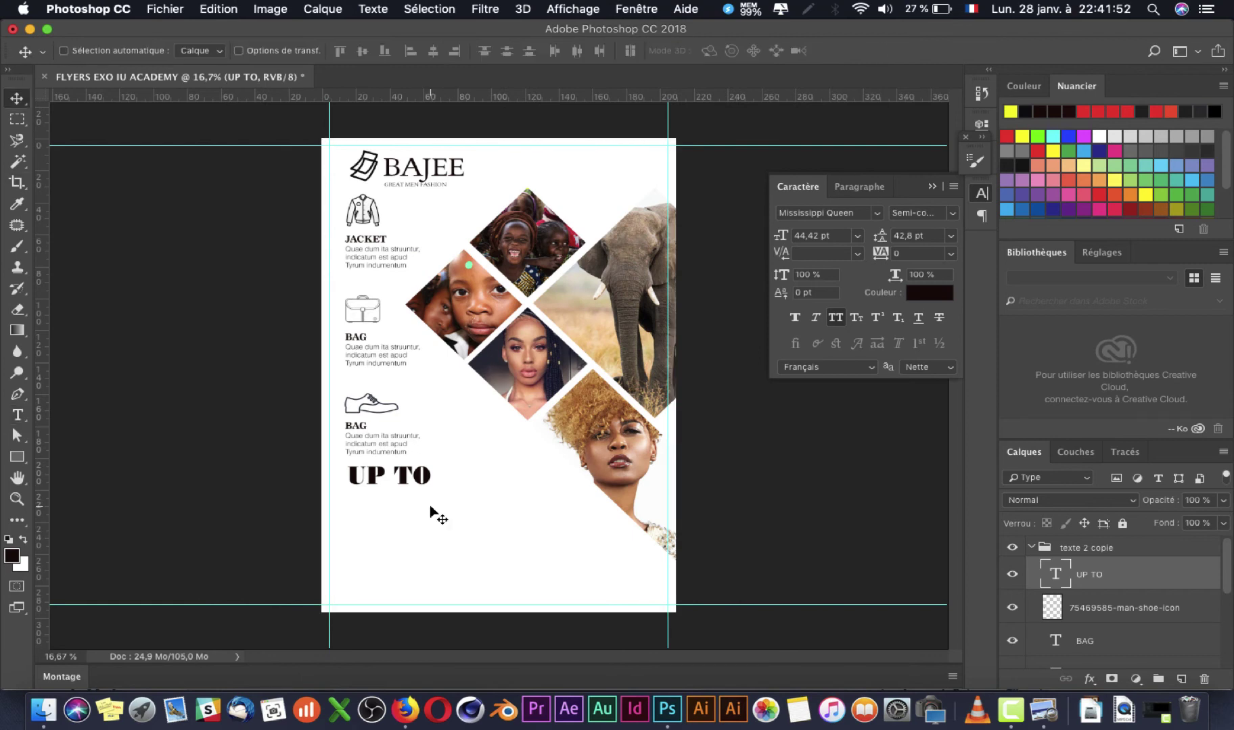
{"action": "left_click_drag", "start_coordinate": [391, 478], "coordinate": [392, 514]}
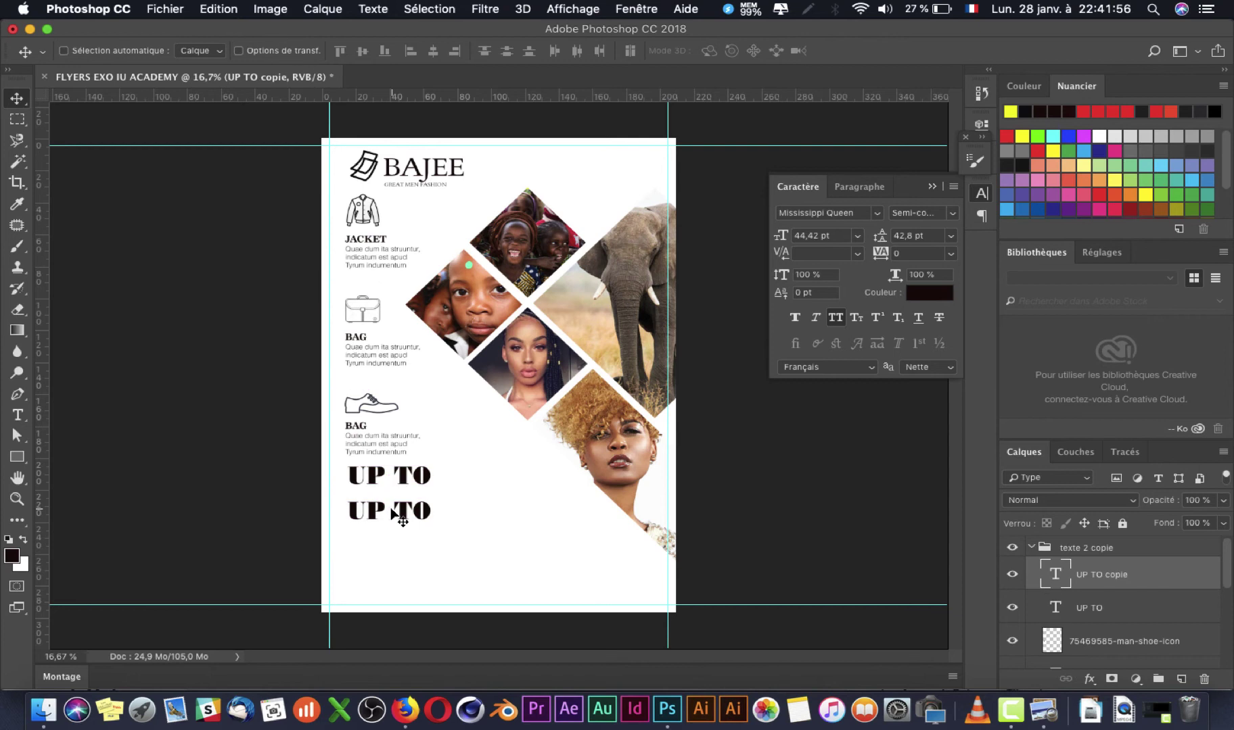
{"action": "double_click", "coordinate": [392, 512]}
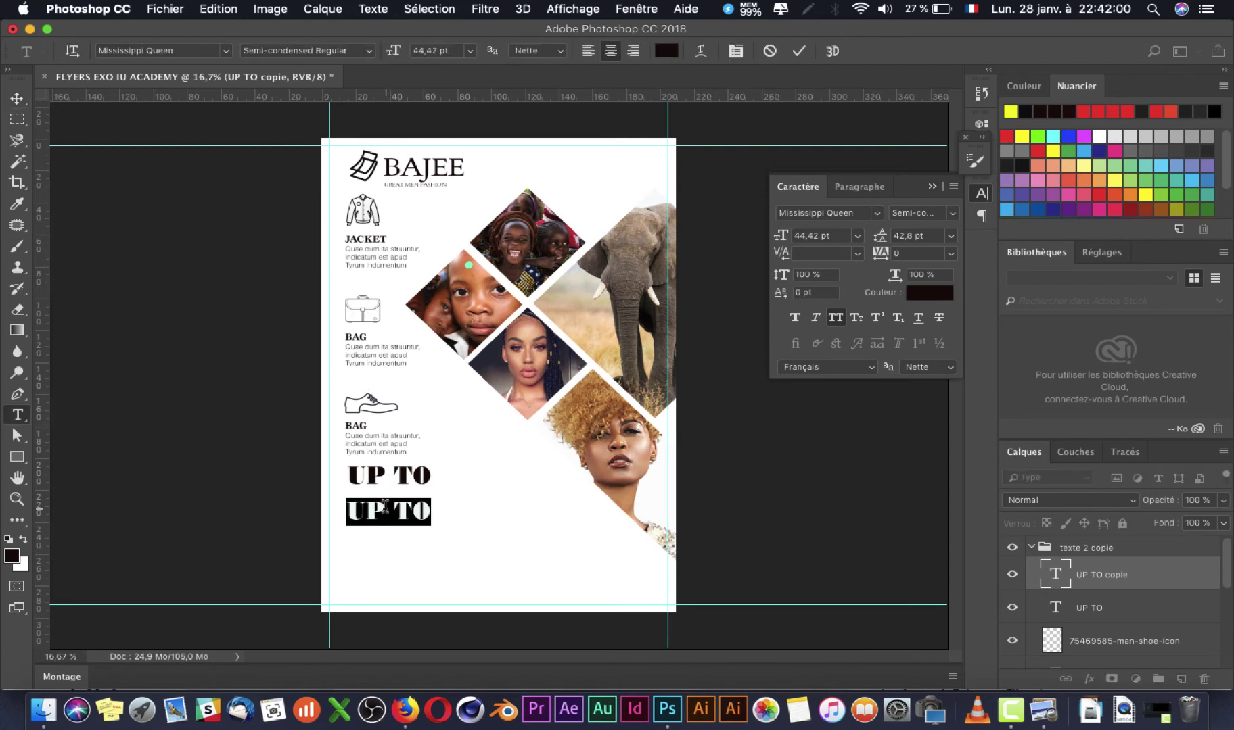
{"action": "type", "text": "50 %"}
{"action": "key", "text": "super+Tab"}
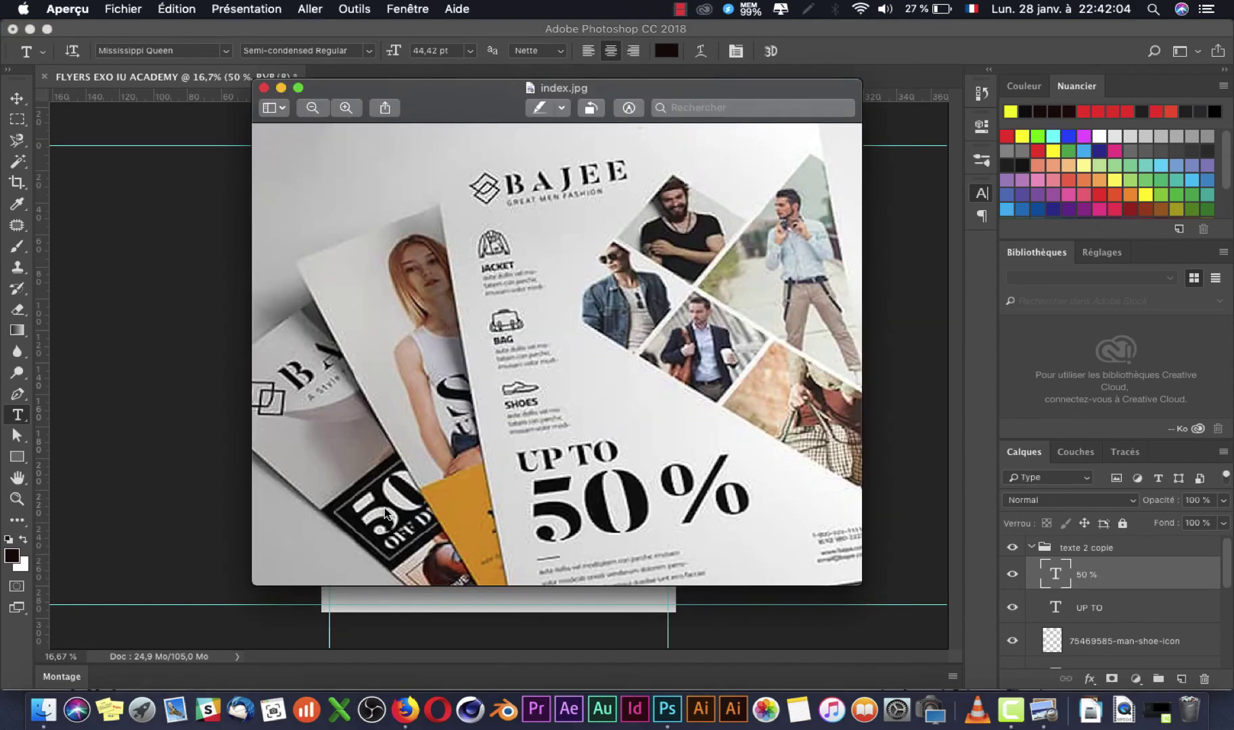
{"action": "key", "text": "super+Tab"}
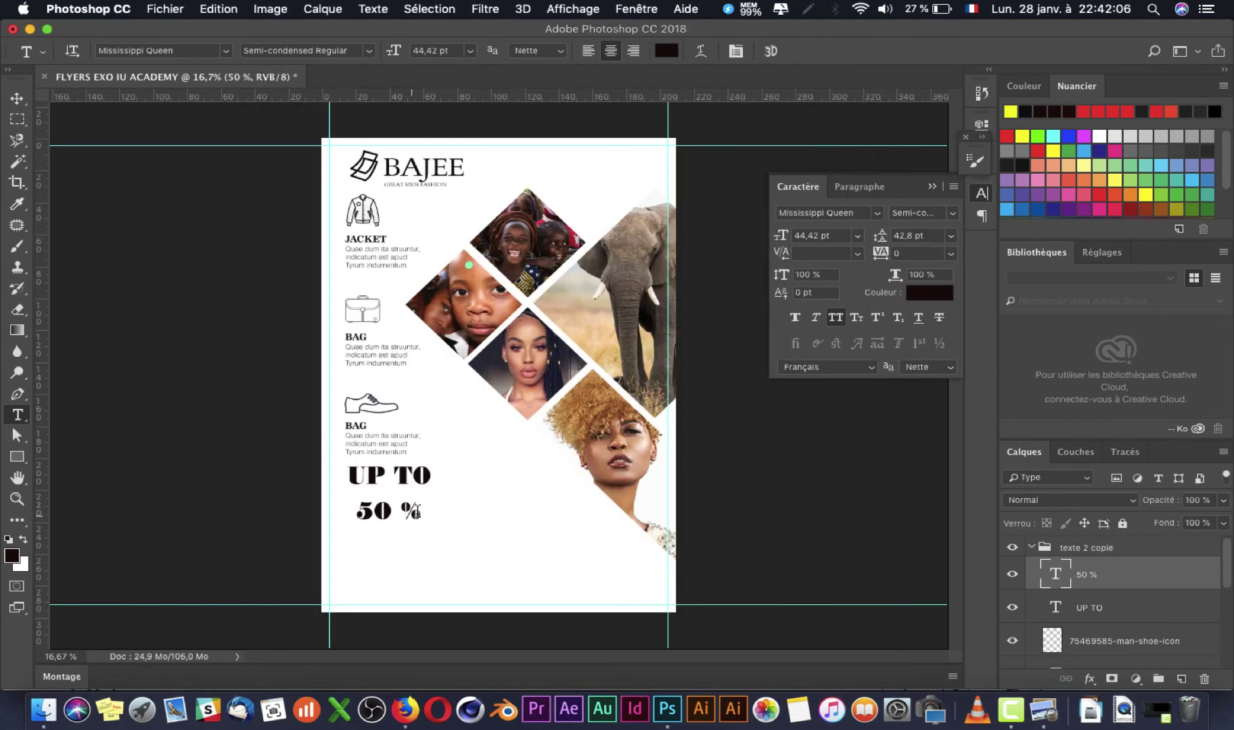
Step: Scale the 50 % text up to about 275%, reaching 122.05 pt
{"action": "key", "text": "super+t"}
{"action": "left_click_drag", "start_coordinate": [417, 520], "coordinate": [516, 532]}
{"action": "key", "text": "Return"}
{"action": "key", "text": "super+Tab"}
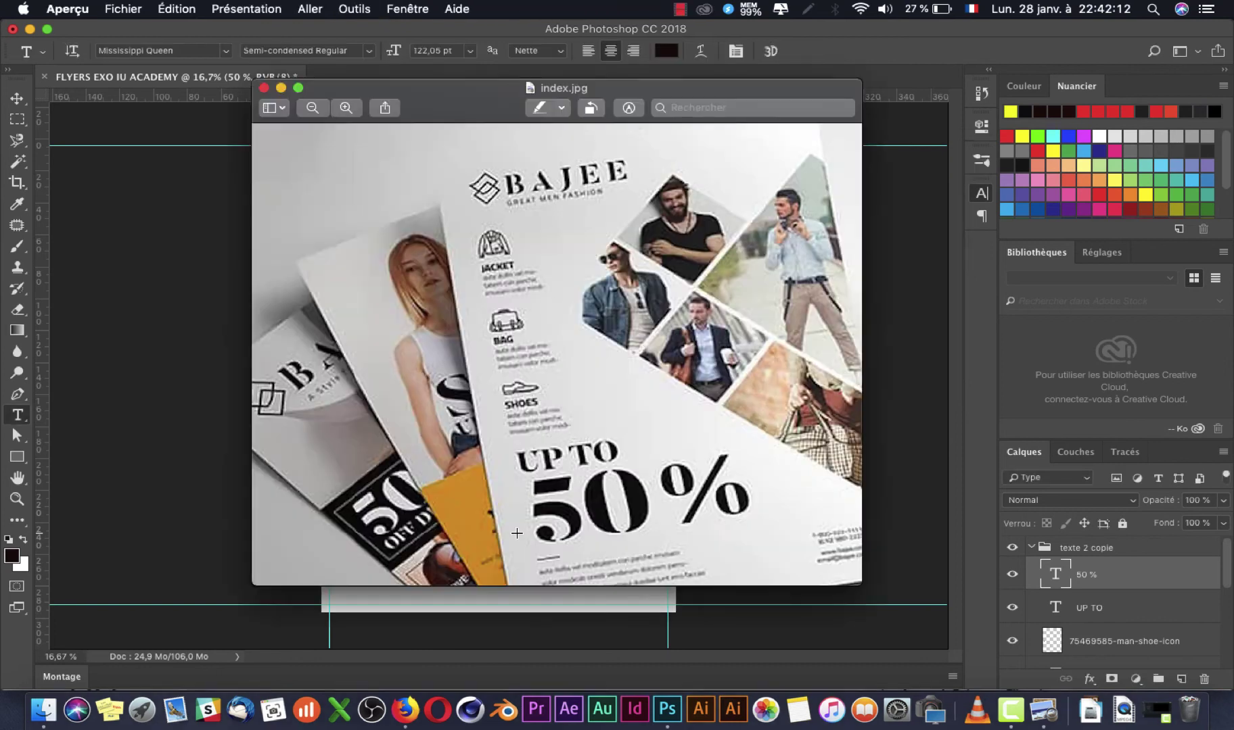
{"action": "key", "text": "super+Tab"}
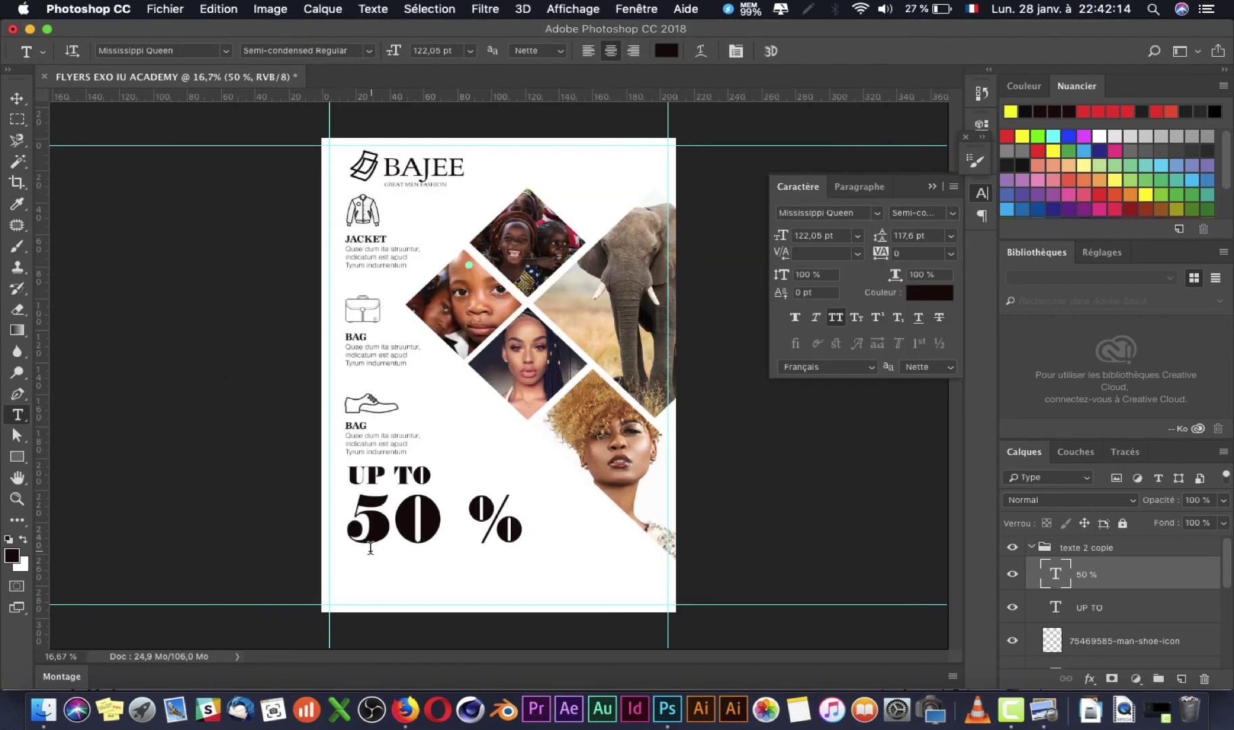
Step: Select the space between 50 and % and experiment with tighter letter spacing
{"action": "key", "text": "super+Tab"}
{"action": "key", "text": "super+Tab"}
{"action": "left_click_drag", "start_coordinate": [472, 514], "coordinate": [441, 517]}
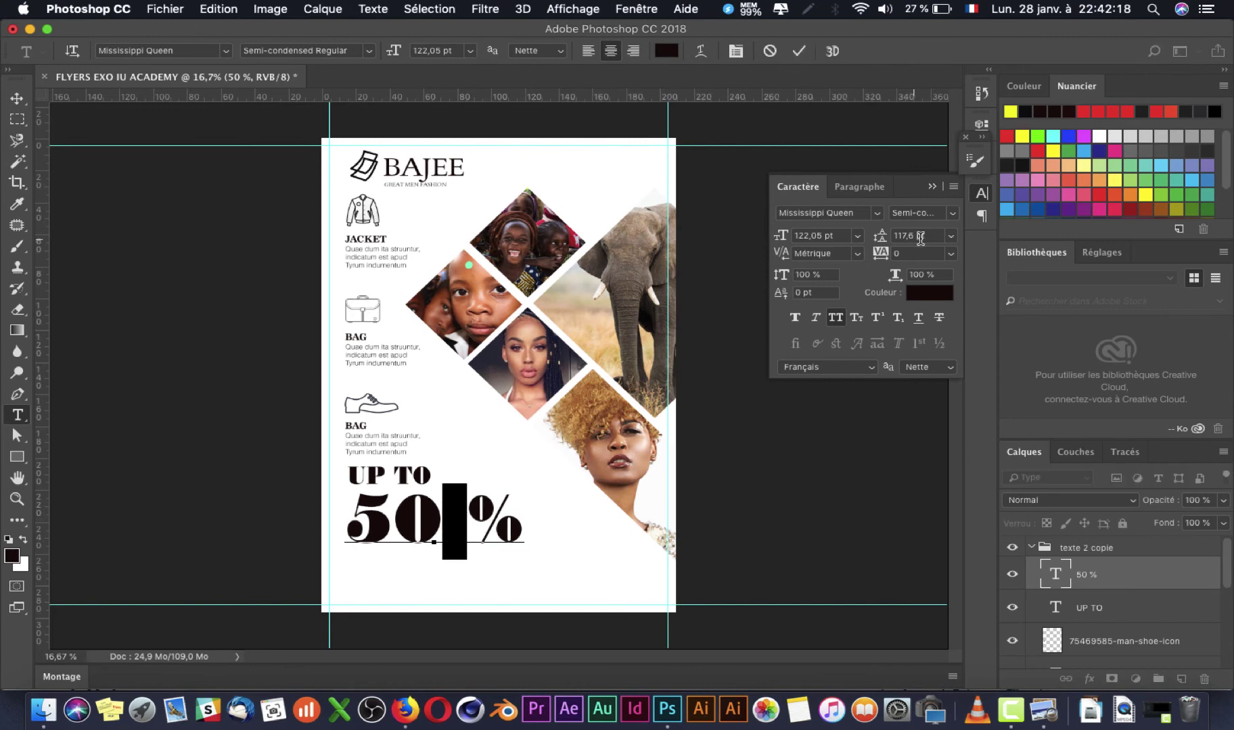
{"action": "key", "text": "Down"}
{"action": "key", "text": "Down"}
{"action": "key", "text": "Down"}
{"action": "key", "text": "Down"}
{"action": "key", "text": "Down"}
{"action": "key", "text": "Down"}
{"action": "key", "text": "Down"}
{"action": "key", "text": "Down"}
{"action": "key", "text": "Down"}
{"action": "key", "text": "Down"}
{"action": "key", "text": "Down"}
{"action": "key", "text": "Down"}
{"action": "key", "text": "Down"}
{"action": "key", "text": "Down"}
{"action": "key", "text": "Down"}
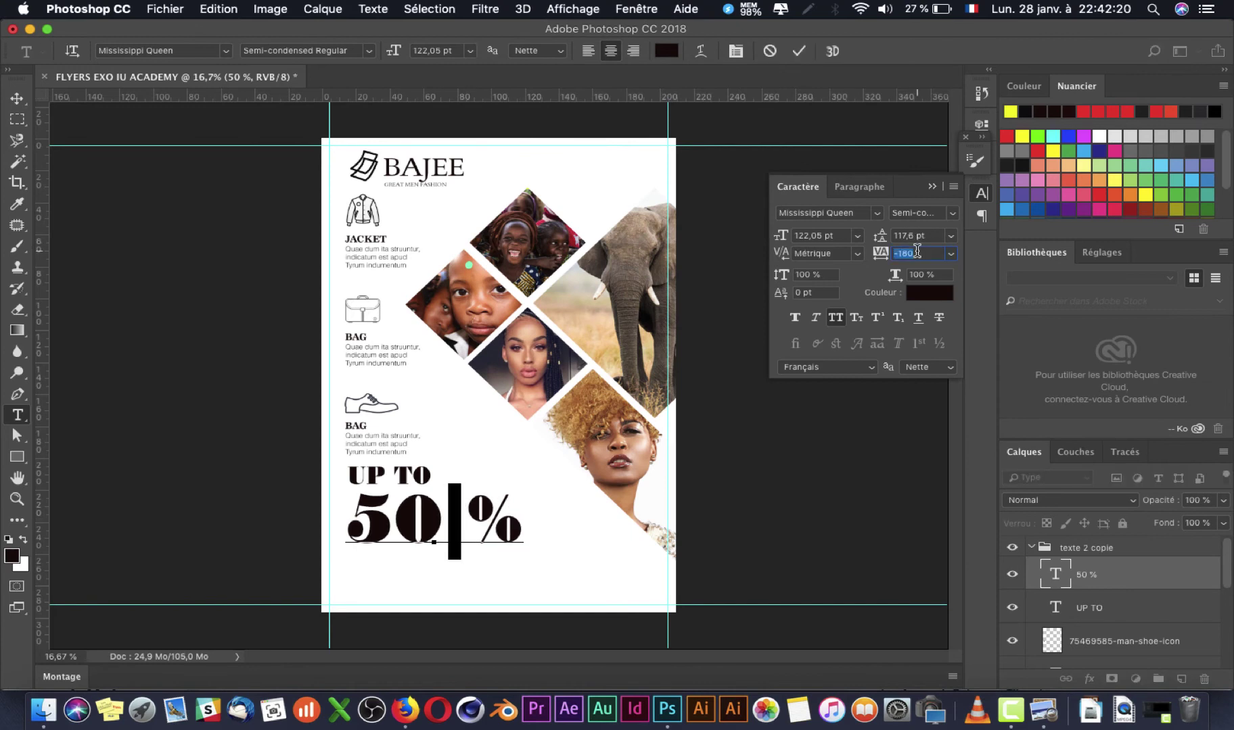
{"action": "key", "text": "Up"}
{"action": "key", "text": "Up"}
{"action": "key", "text": "Up"}
{"action": "key", "text": "Up"}
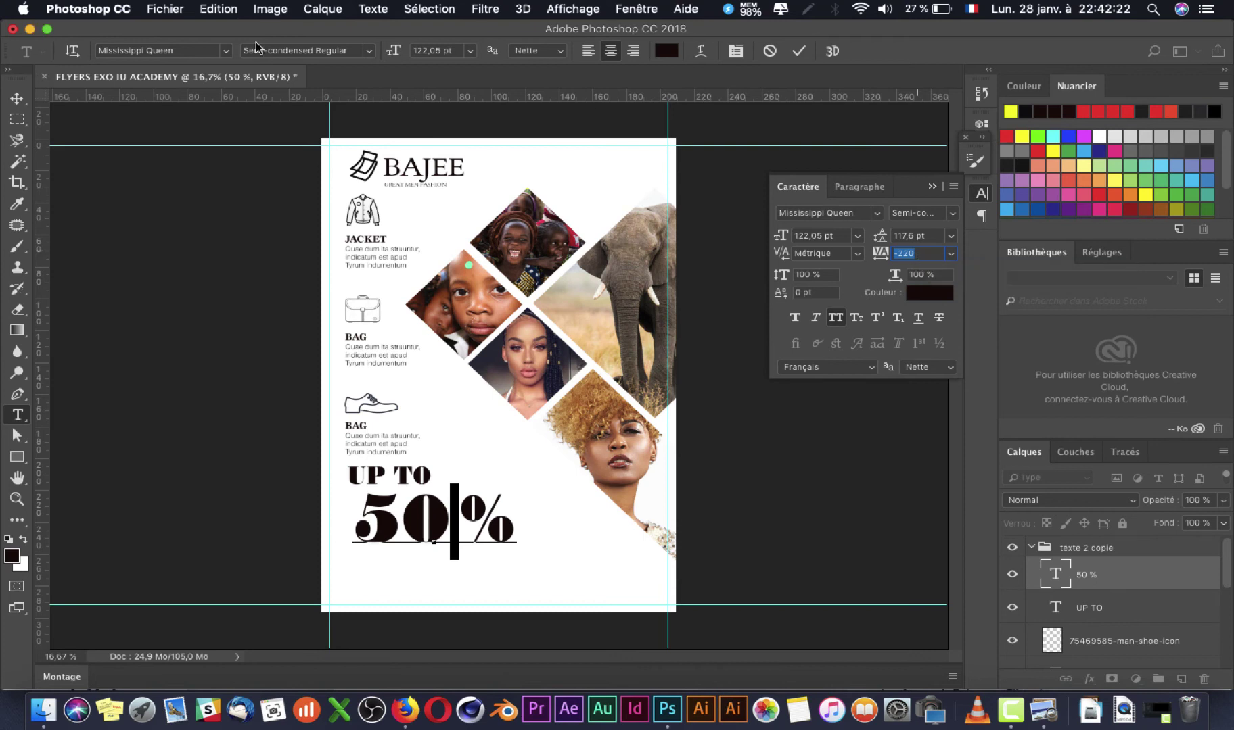
{"action": "left_click", "coordinate": [453, 532]}
{"action": "double_click", "coordinate": [452, 527]}
{"action": "left_click_drag", "start_coordinate": [467, 532], "coordinate": [453, 536]}
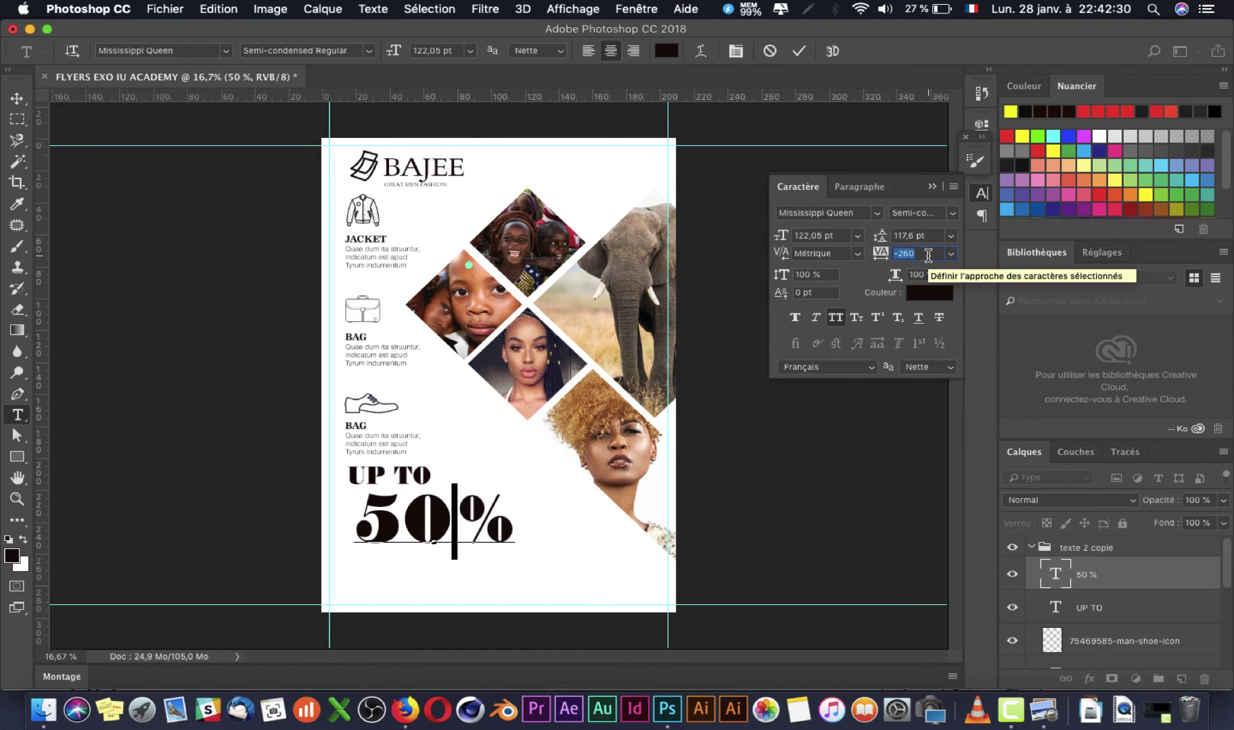
{"action": "key", "text": "Down"}
{"action": "key", "text": "Down"}
{"action": "key", "text": "Down"}
{"action": "key", "text": "Down"}
{"action": "key", "text": "Down"}
{"action": "key", "text": "Down"}
{"action": "key", "text": "Down"}
{"action": "key", "text": "Down"}
{"action": "key", "text": "Down"}
{"action": "key", "text": "Down"}
{"action": "key", "text": "Down"}
{"action": "key", "text": "Down"}
{"action": "key", "text": "Down"}
{"action": "key", "text": "Down"}
{"action": "key", "text": "Down"}
{"action": "key", "text": "Down"}
{"action": "key", "text": "Down"}
{"action": "key", "text": "Down"}
{"action": "key", "text": "Down"}
{"action": "key", "text": "Down"}
{"action": "type", "text": "0"}
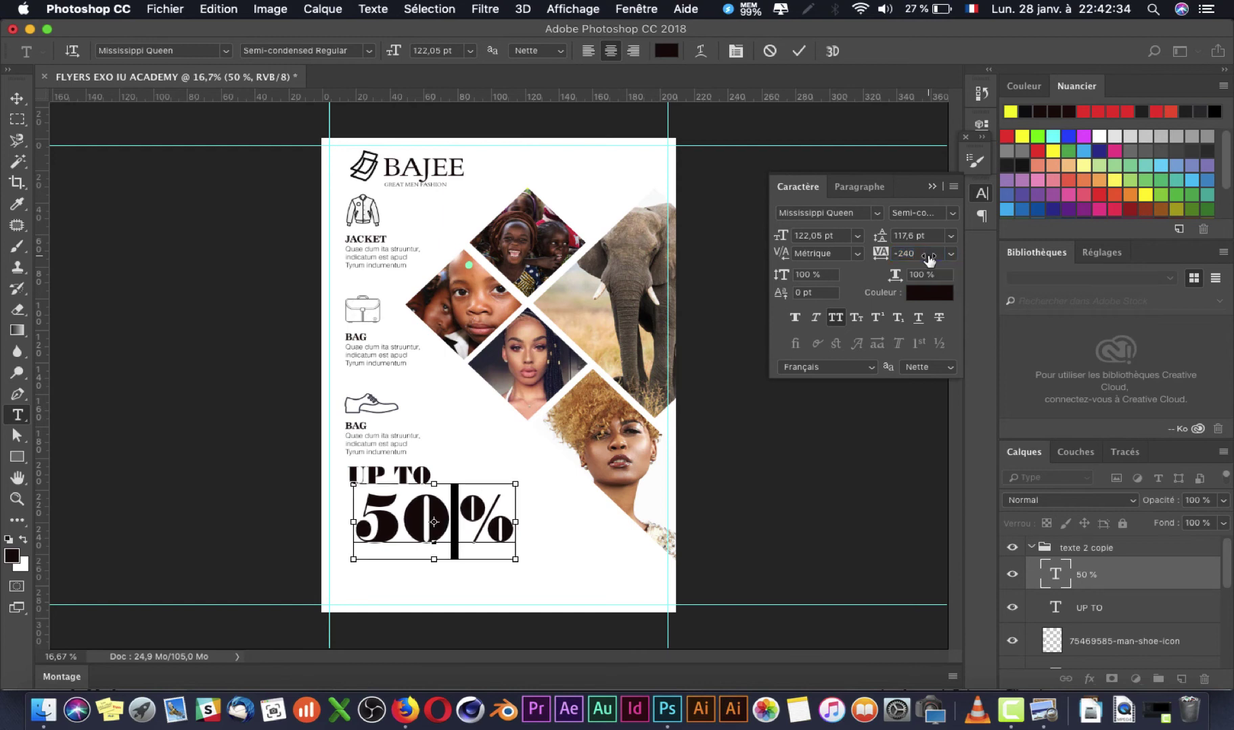
{"action": "key", "text": "Return"}
{"action": "key", "text": "super+z"}
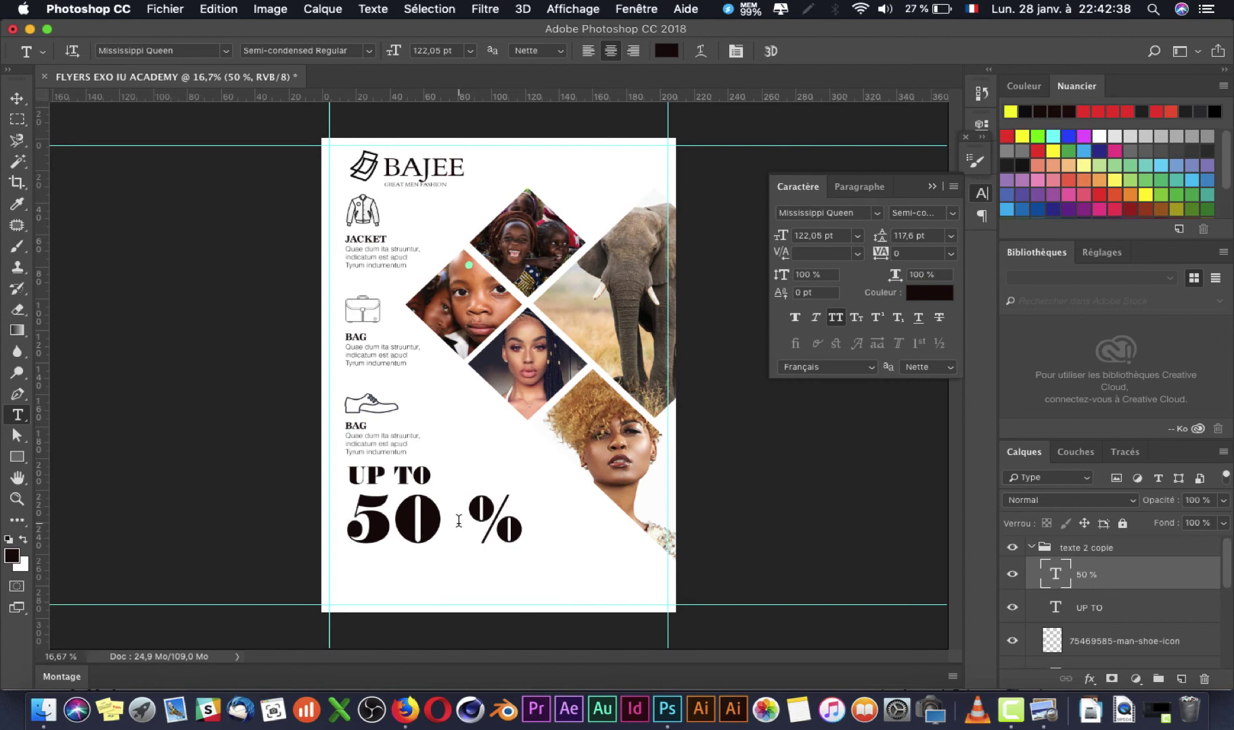
Step: Set the tracking of the space between 50 and % to -240
{"action": "double_click", "coordinate": [458, 520]}
{"action": "left_click", "coordinate": [931, 232]}
{"action": "key", "text": "Down"}
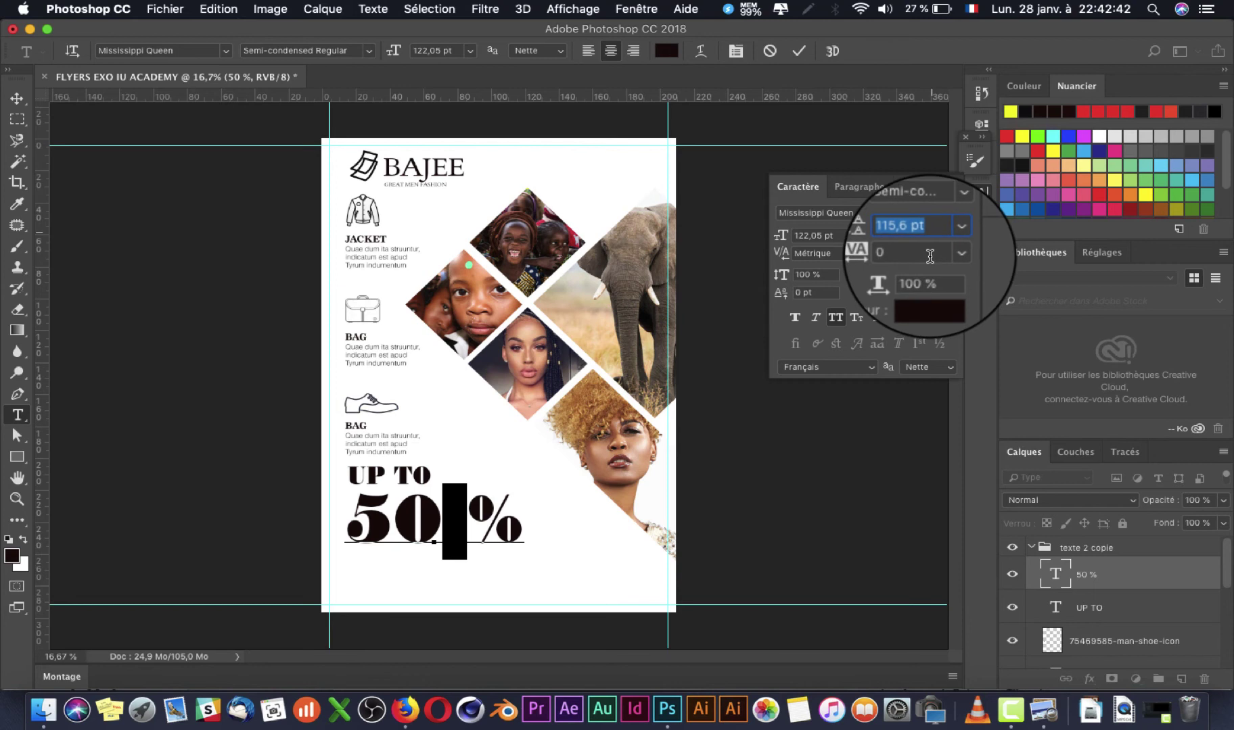
{"action": "left_click", "coordinate": [930, 255]}
{"action": "type", "text": "-20"}
{"action": "key", "text": "Return"}
{"action": "key", "text": "Down"}
{"action": "key", "text": "Down"}
{"action": "key", "text": "Down"}
{"action": "key", "text": "Down"}
{"action": "key", "text": "Down"}
{"action": "key", "text": "Down"}
{"action": "key", "text": "Down"}
{"action": "key", "text": "Down"}
{"action": "key", "text": "Down"}
{"action": "key", "text": "Down"}
{"action": "key", "text": "Down"}
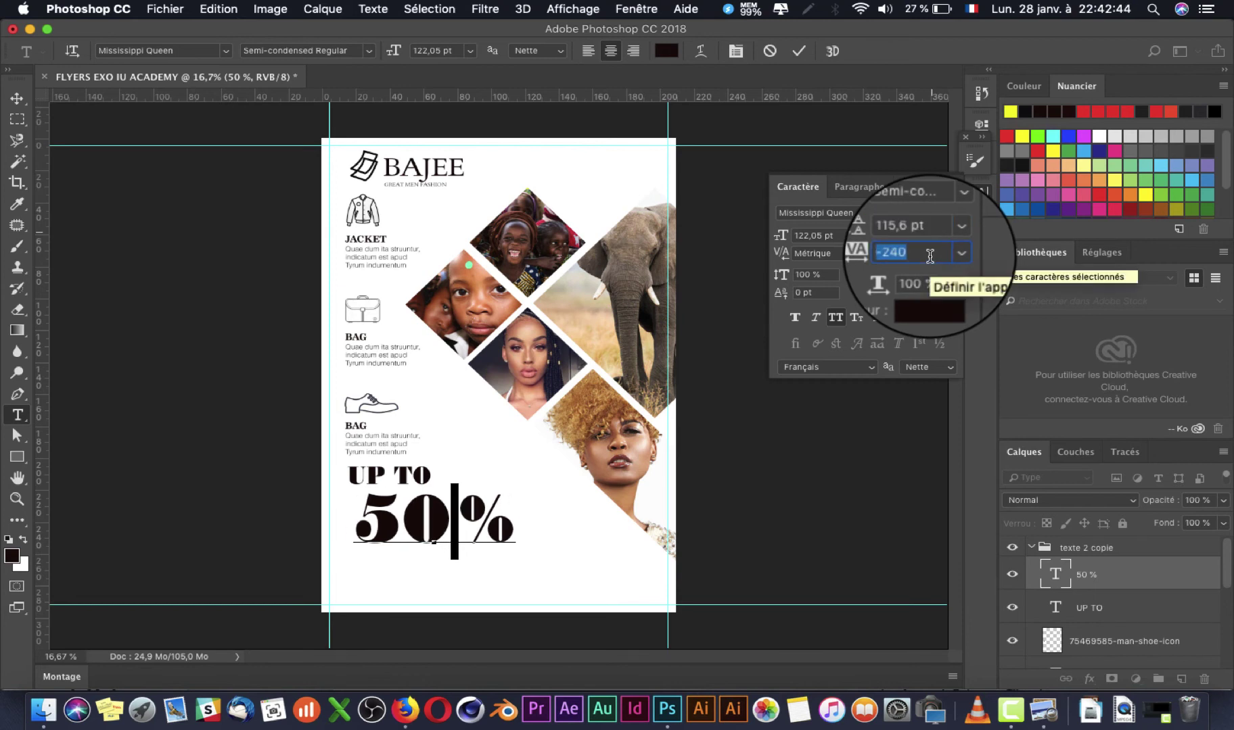
Step: Move the 50 % line left so it aligns with UP TO
{"action": "left_click", "coordinate": [17, 98]}
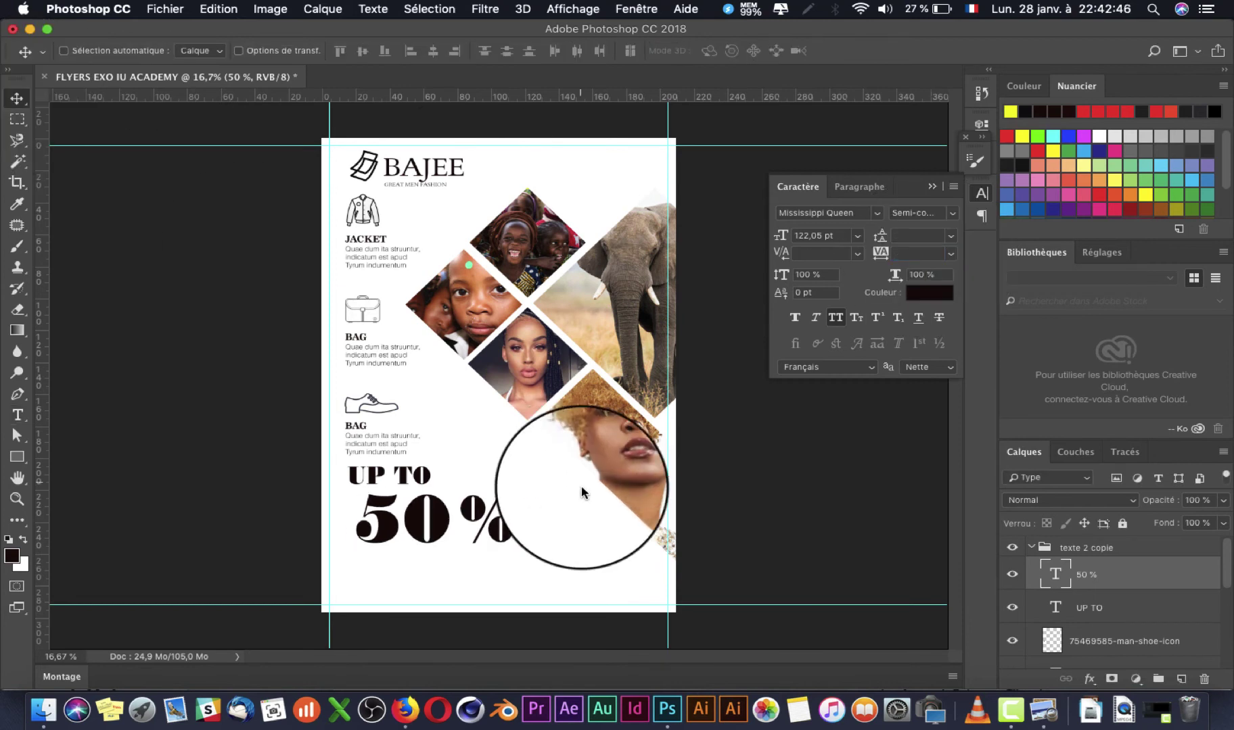
{"action": "left_click_drag", "start_coordinate": [458, 532], "coordinate": [446, 532]}
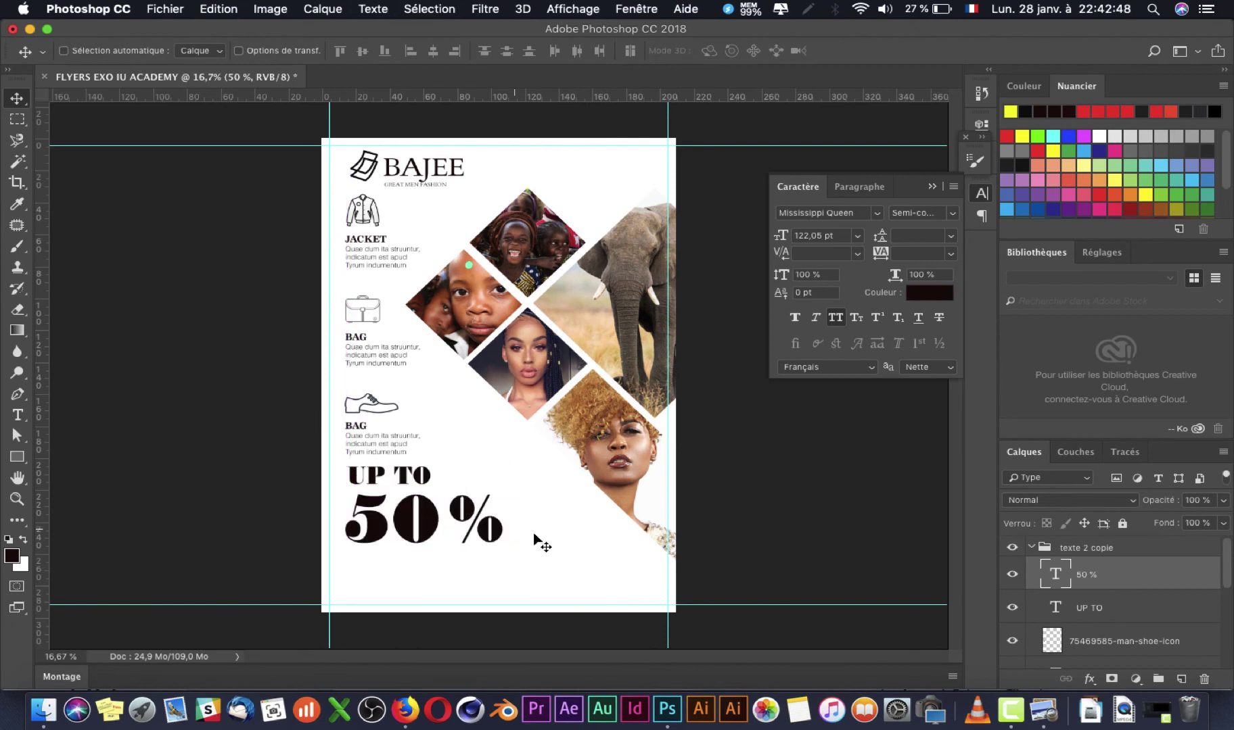
{"action": "key", "text": "super+Tab"}
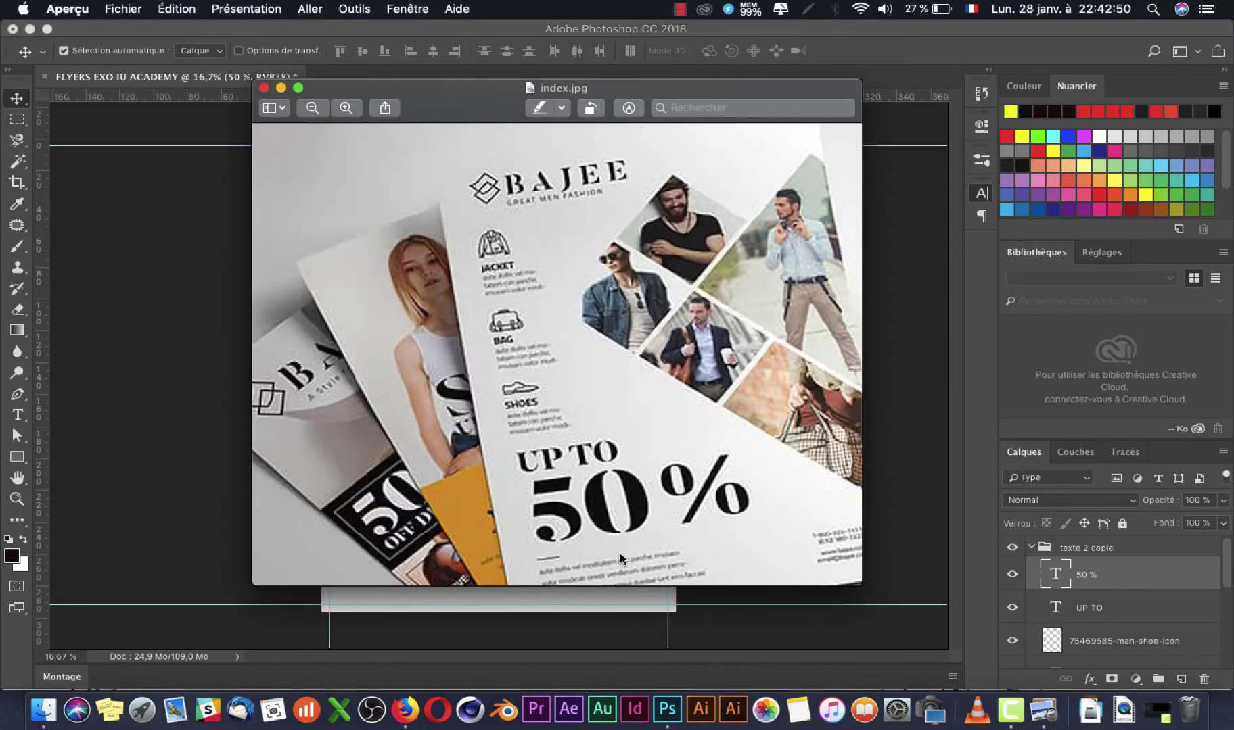
{"action": "key", "text": "super+Tab"}
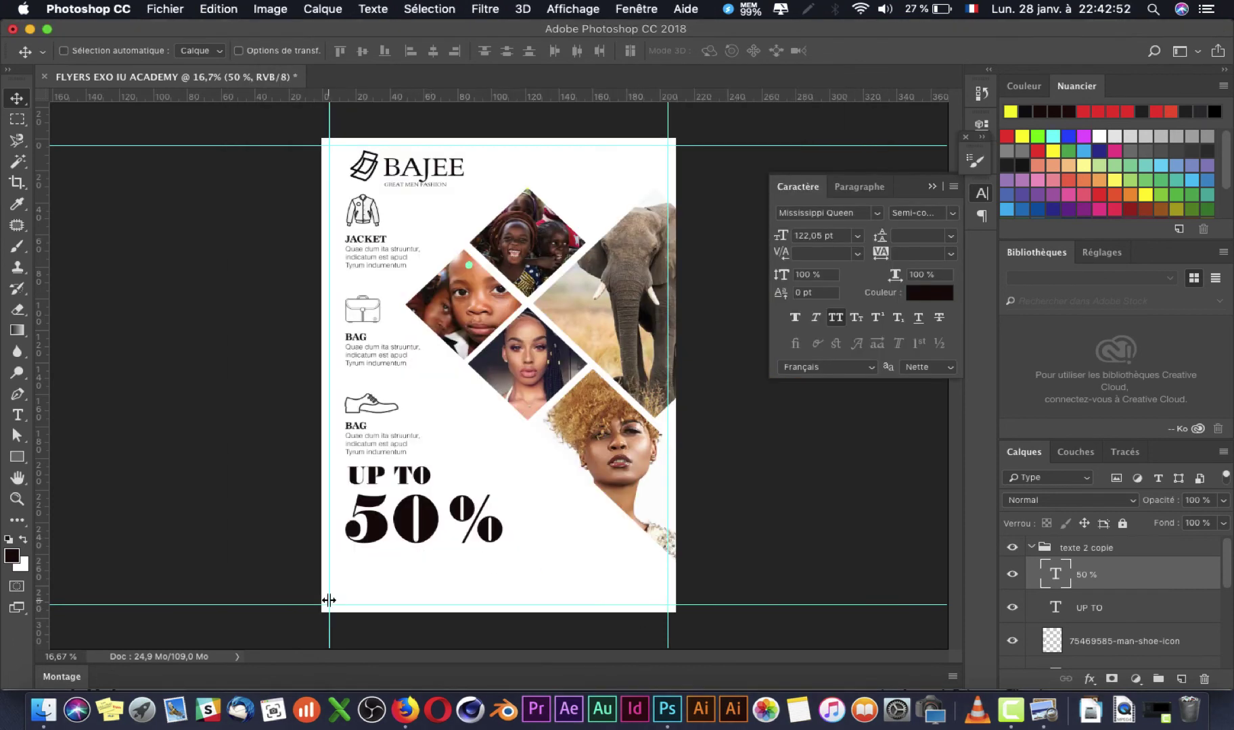
Step: Copy a lorem ipsum paragraph from the generator page in Firefox
{"action": "left_click", "coordinate": [399, 696]}
{"action": "left_click", "coordinate": [308, 32]}
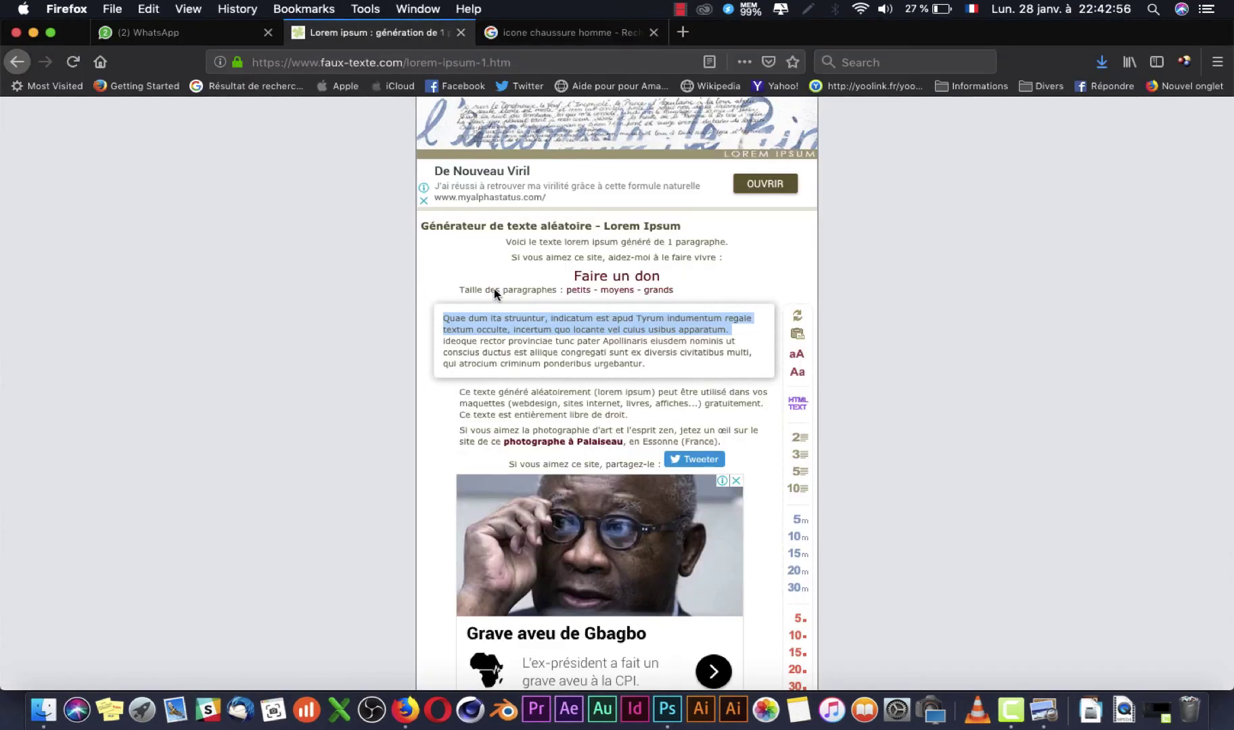
{"action": "key", "text": "super+c"}
{"action": "key", "text": "super+Tab"}
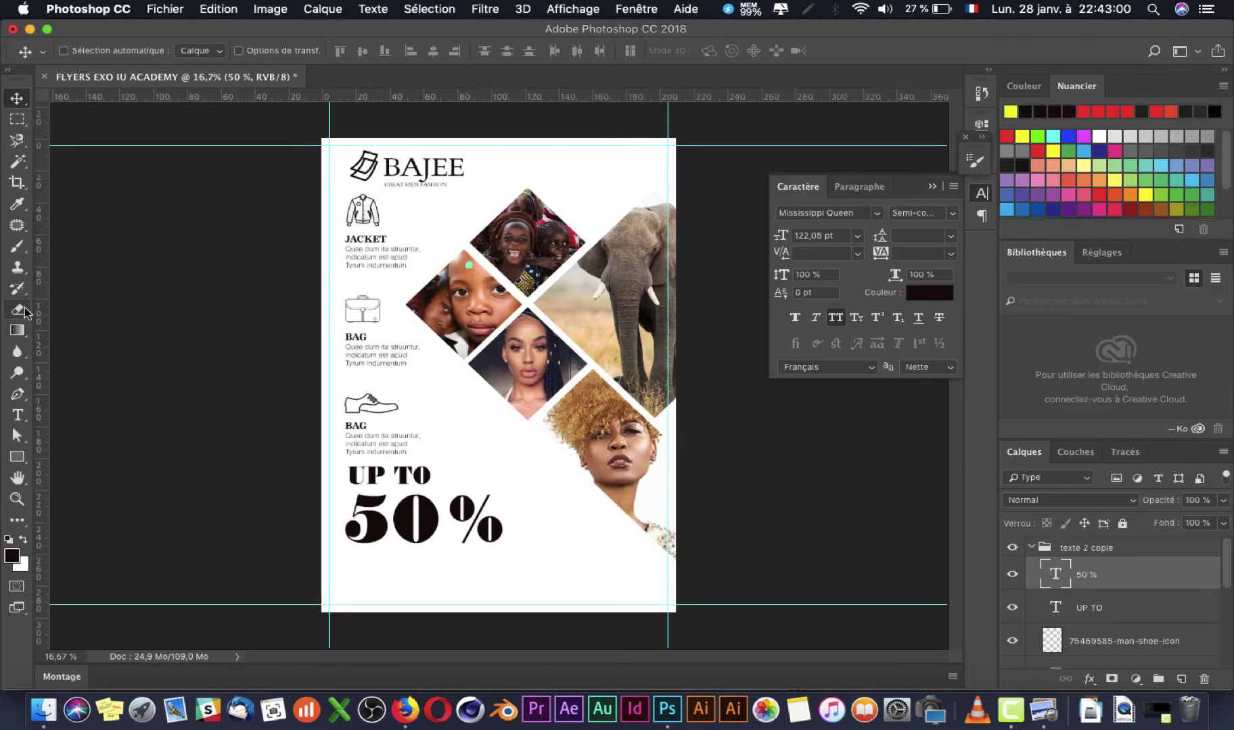
{"action": "left_click", "coordinate": [17, 414]}
Step: Paste the lorem ipsum text into a new bottom text box at 13 pt
{"action": "left_click_drag", "start_coordinate": [357, 569], "coordinate": [539, 599]}
{"action": "key", "text": "super+v"}
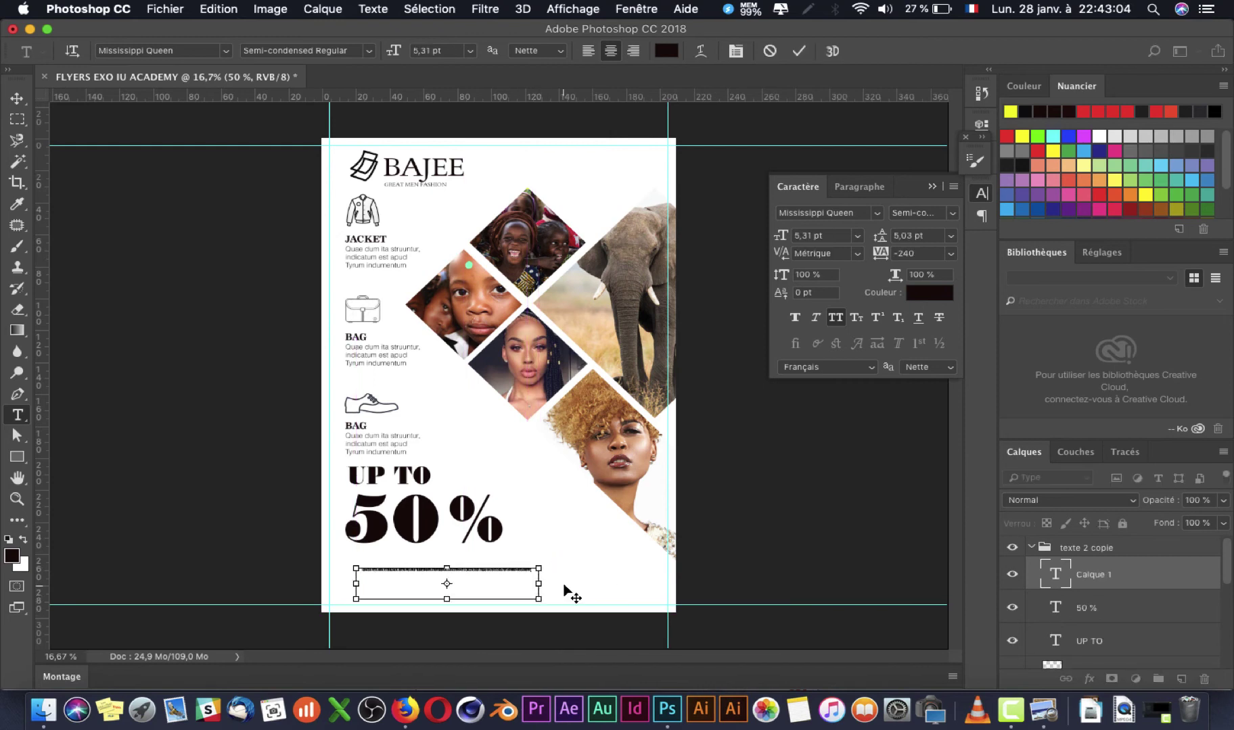
{"action": "key", "text": "super+a"}
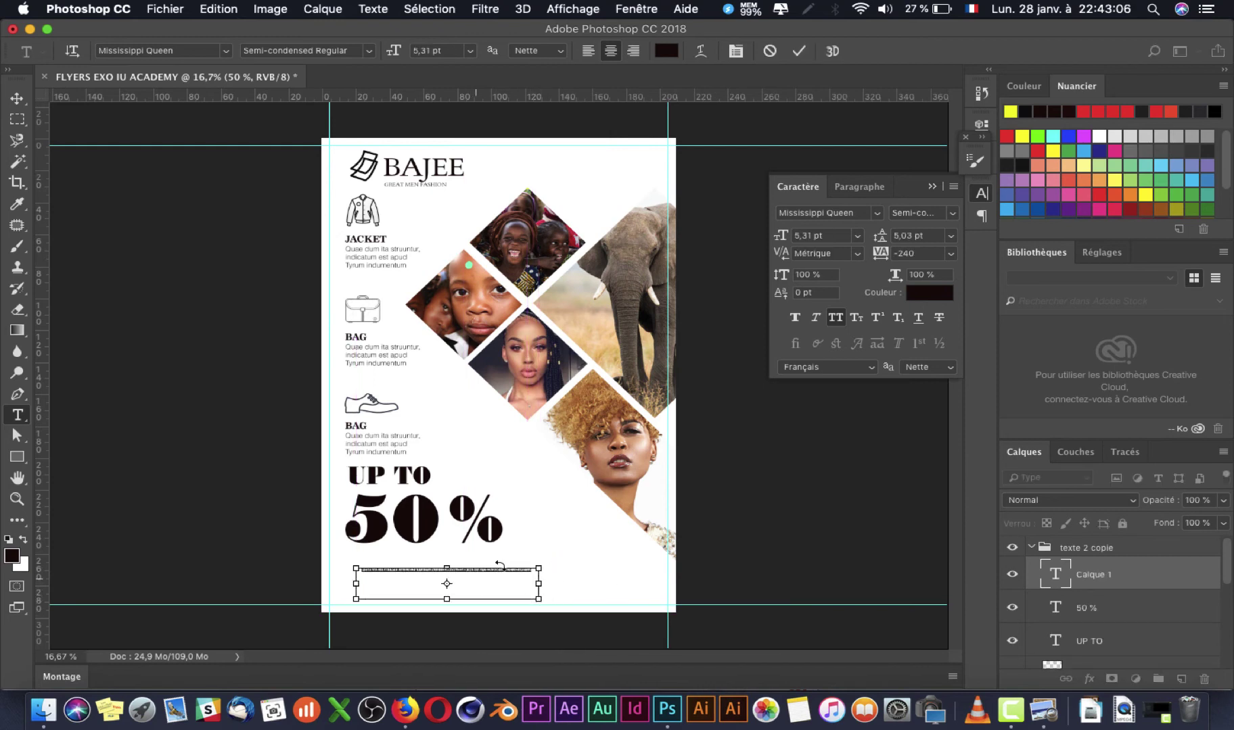
{"action": "left_click", "coordinate": [812, 236]}
{"action": "type", "text": "13"}
{"action": "key", "text": "Return"}
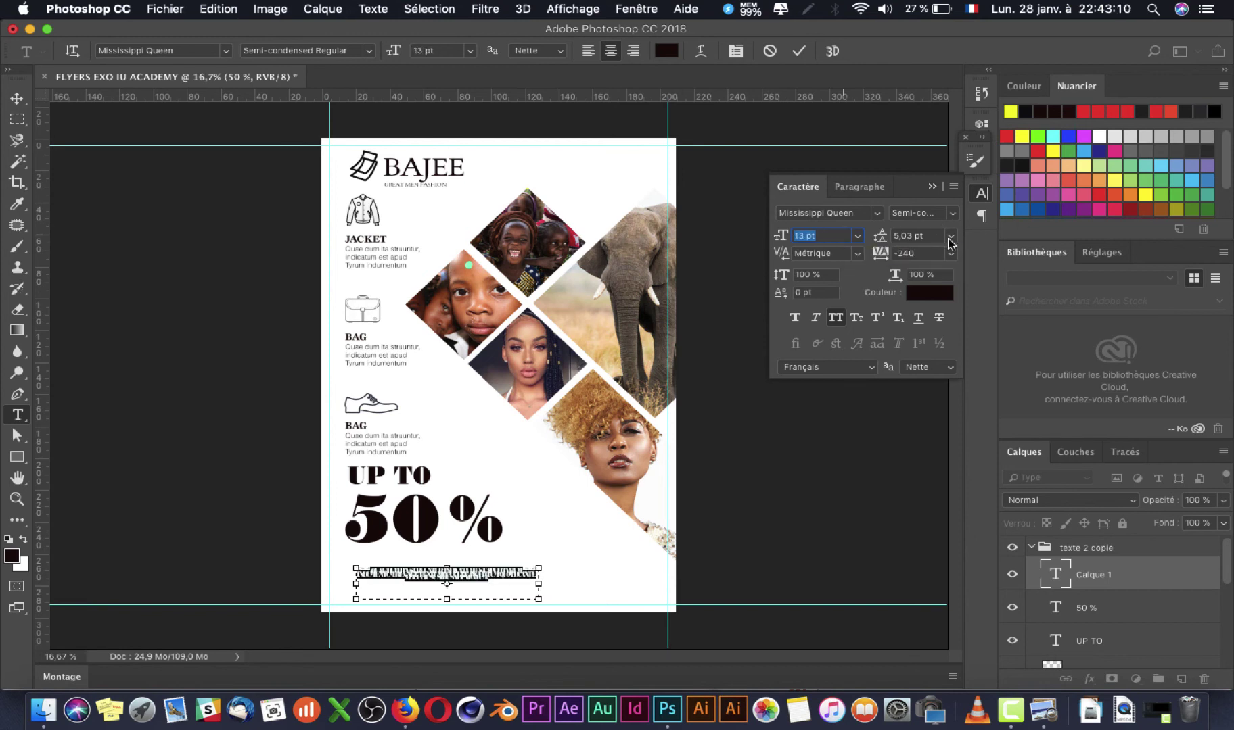
Step: Set the pasted paragraph's font to Helvetica LT Std Light
{"action": "left_click", "coordinate": [953, 212]}
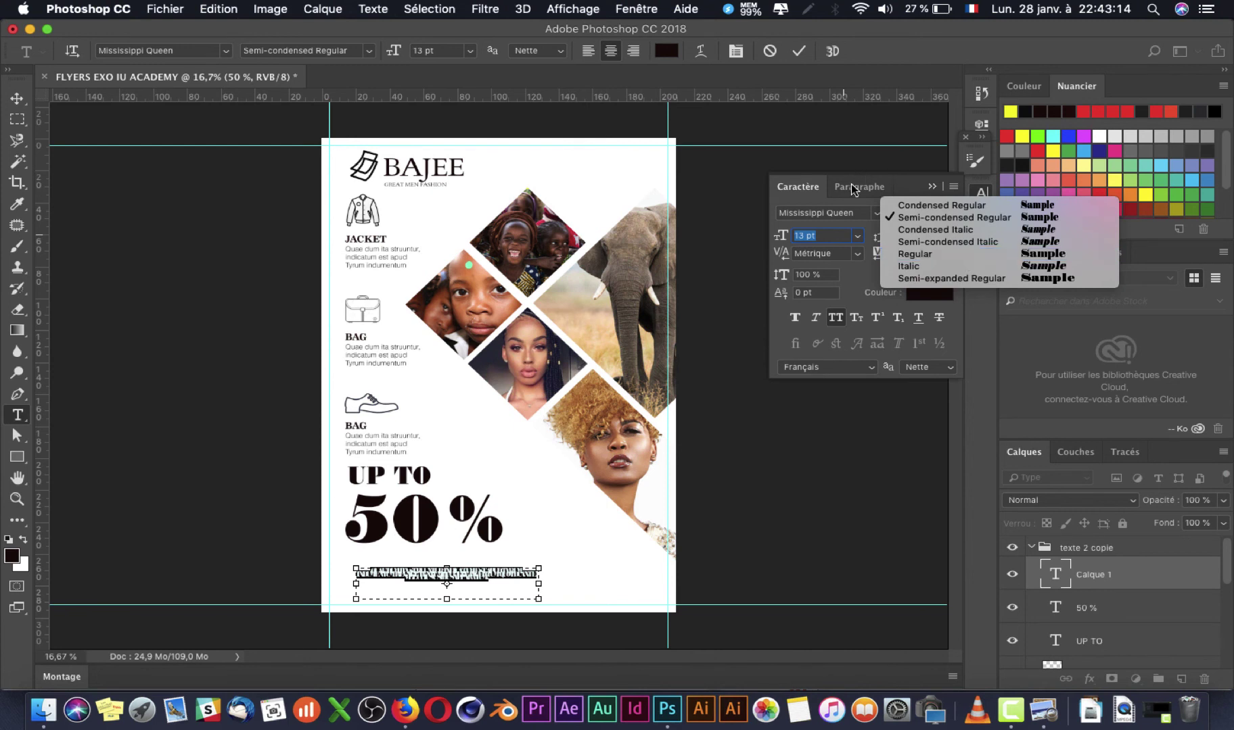
{"action": "left_click", "coordinate": [841, 199]}
{"action": "left_click", "coordinate": [838, 213]}
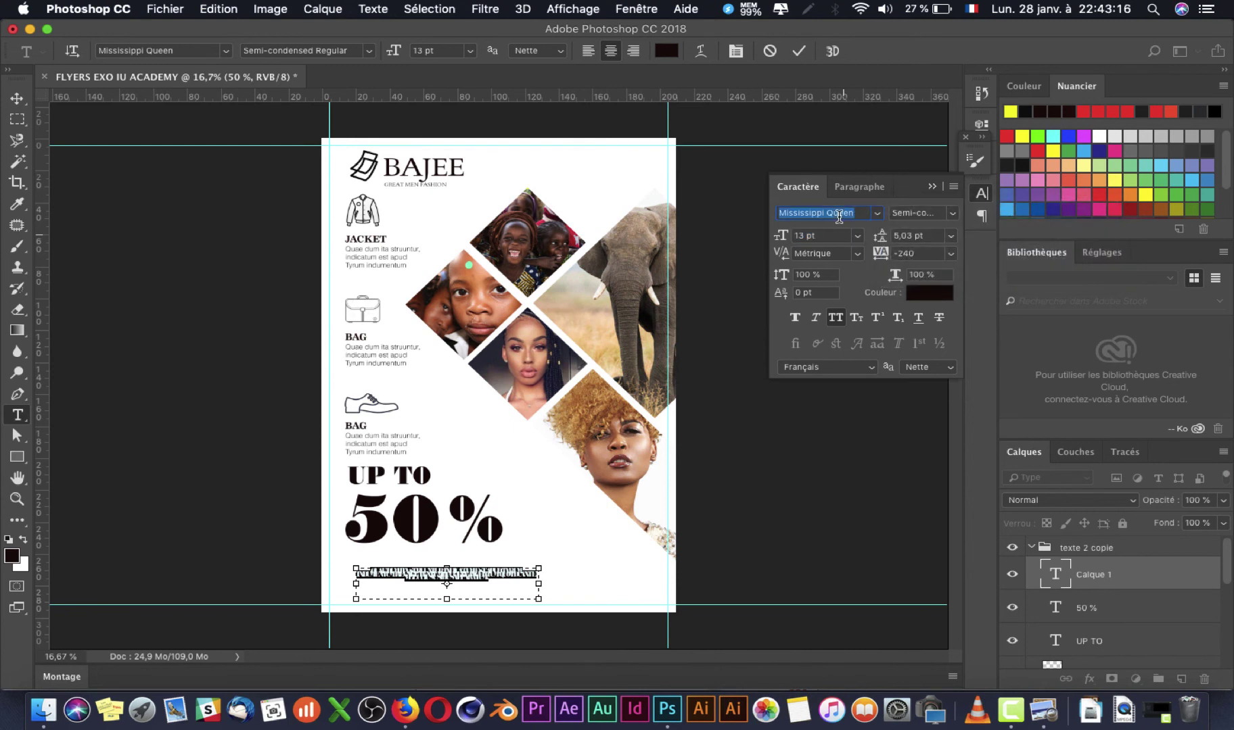
{"action": "type", "text": "hel"}
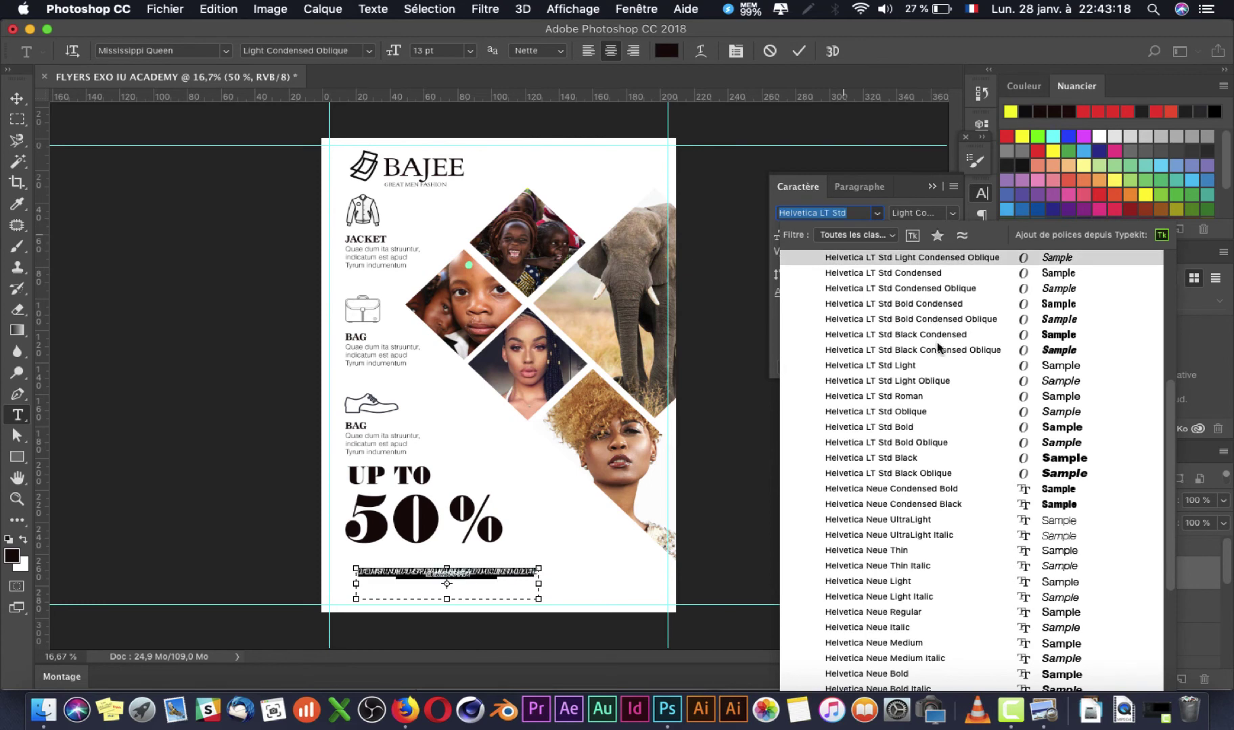
{"action": "left_click", "coordinate": [946, 367]}
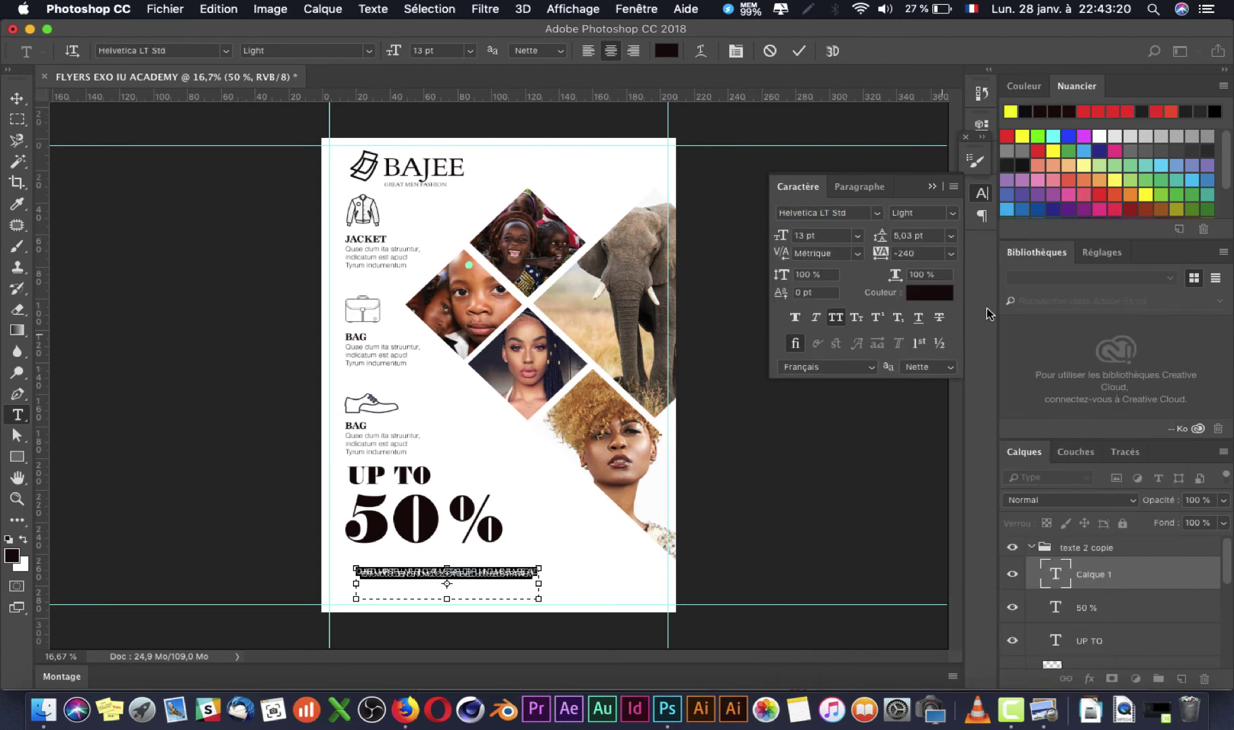
Step: Increase the paragraph's line spacing from Auto and set its letter spacing to 0
{"action": "left_click", "coordinate": [951, 237]}
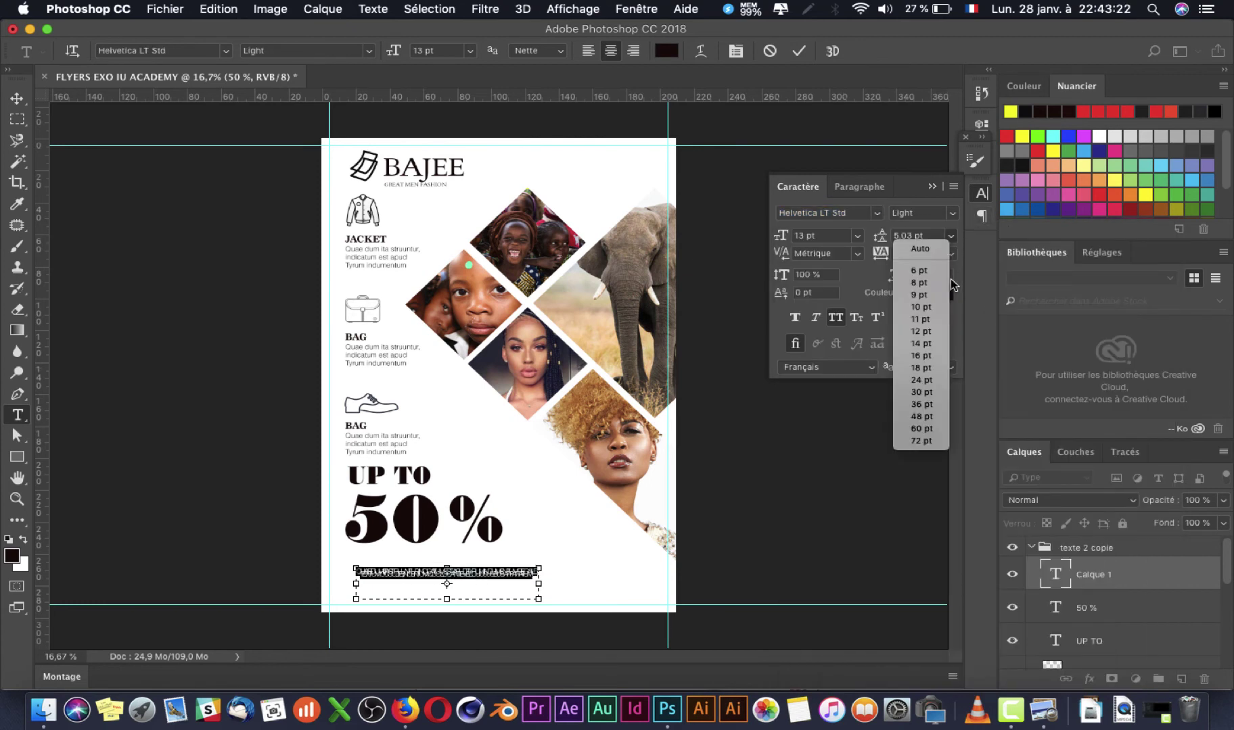
{"action": "left_click", "coordinate": [919, 244]}
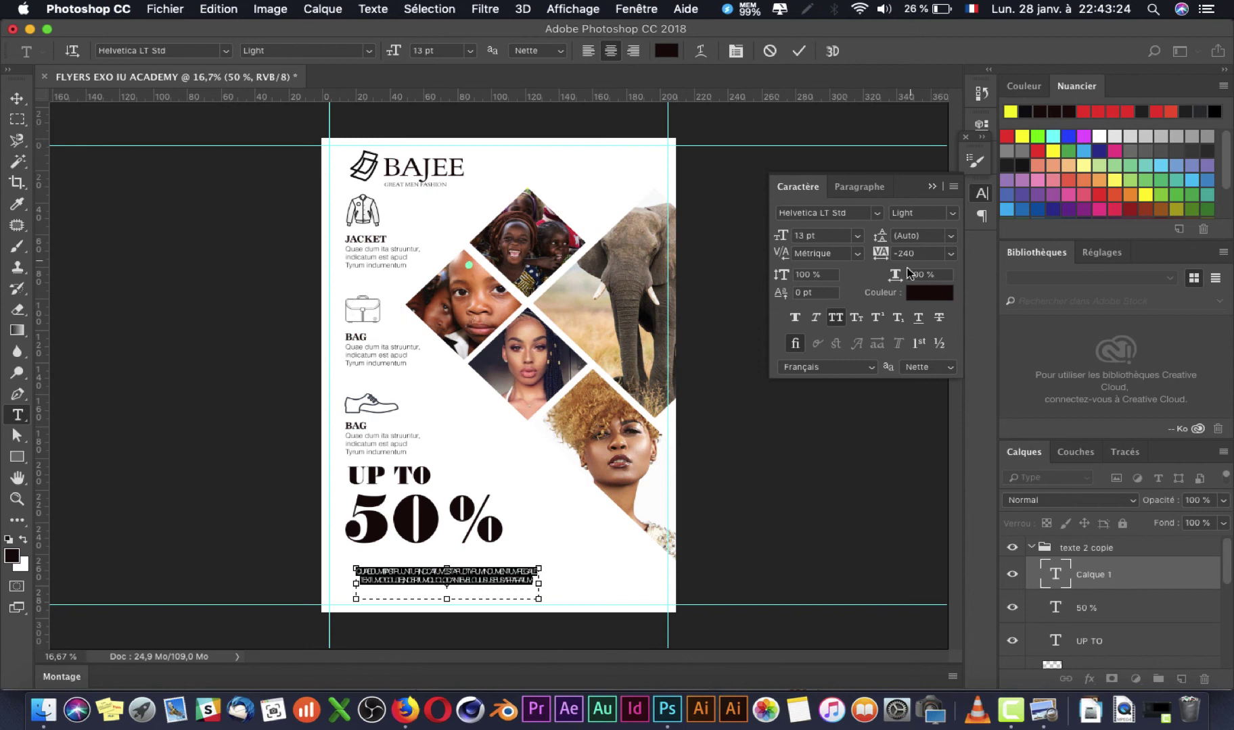
{"action": "mouse_move", "coordinate": [879, 237]}
{"action": "left_mouse_down"}
{"action": "mouse_move", "coordinate": [895, 241]}
{"action": "mouse_move", "coordinate": [884, 241]}
{"action": "left_mouse_up"}
{"action": "left_click", "coordinate": [951, 255]}
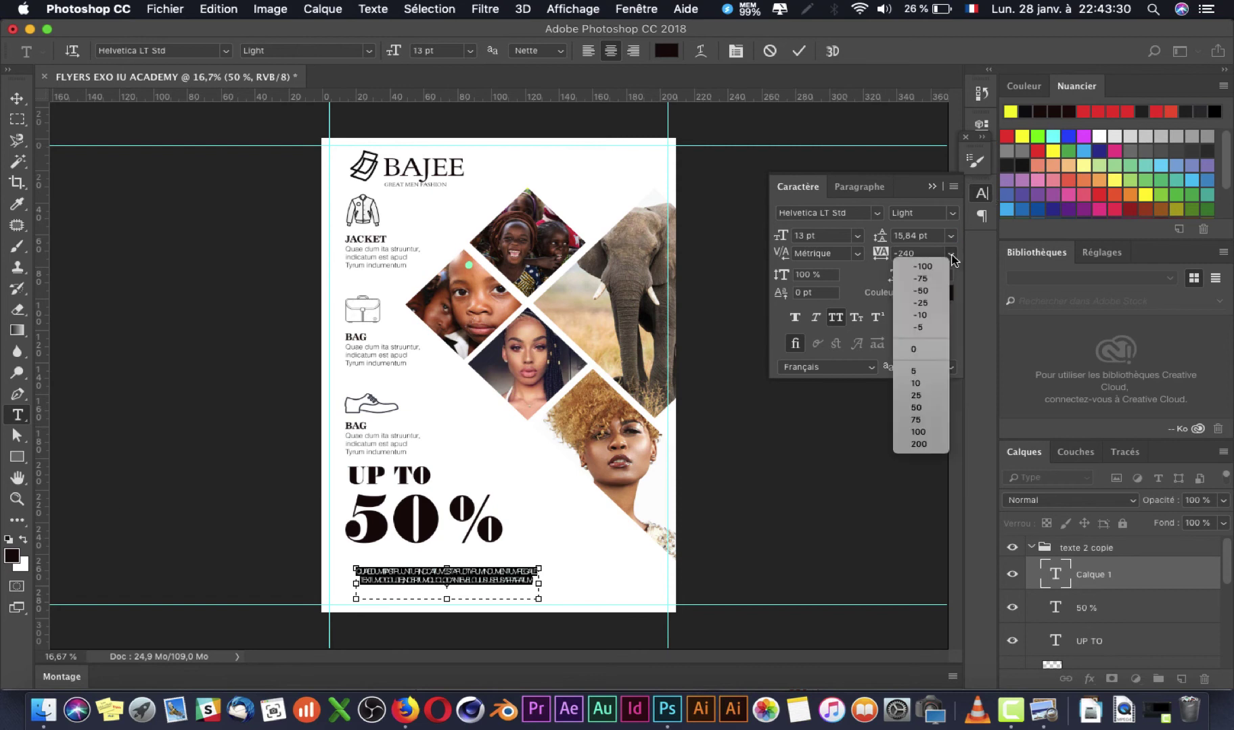
{"action": "left_click", "coordinate": [927, 350]}
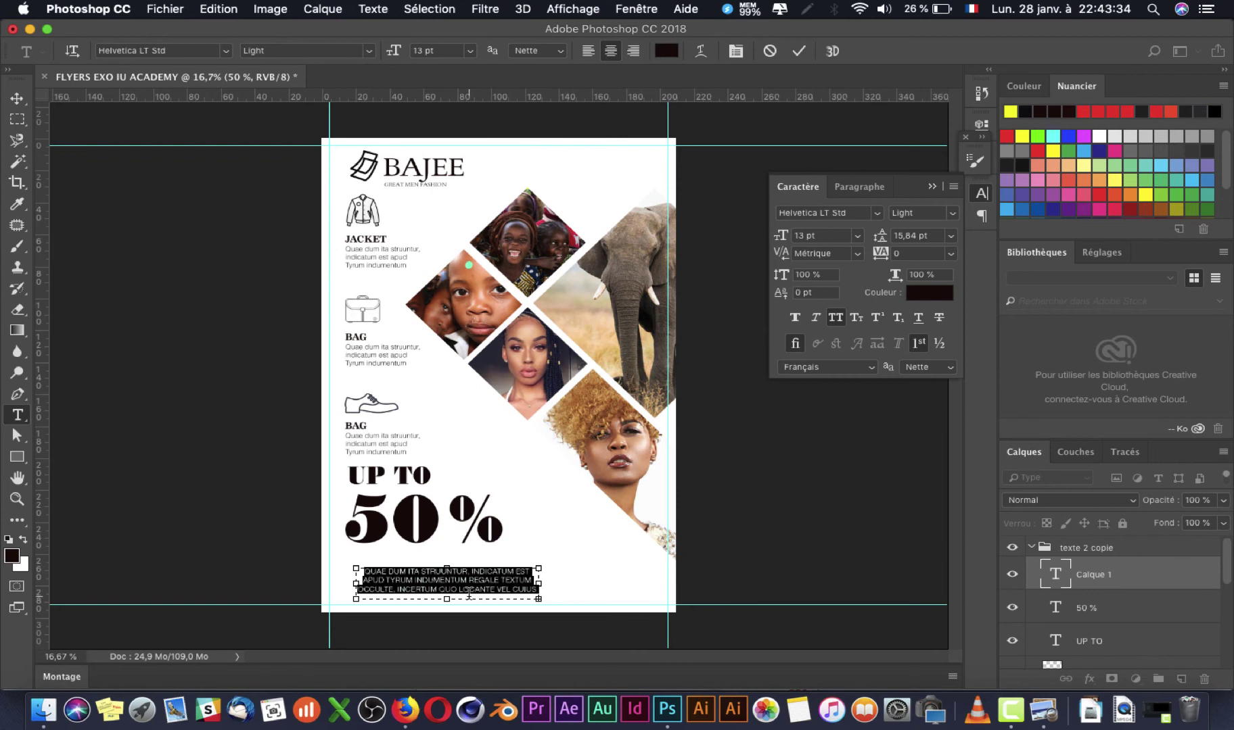
Step: Widen the paragraph's text box out to the left guide
{"action": "left_click_drag", "start_coordinate": [356, 586], "coordinate": [331, 587]}
{"action": "key", "text": "super+Tab"}
{"action": "key", "text": "super+Tab"}
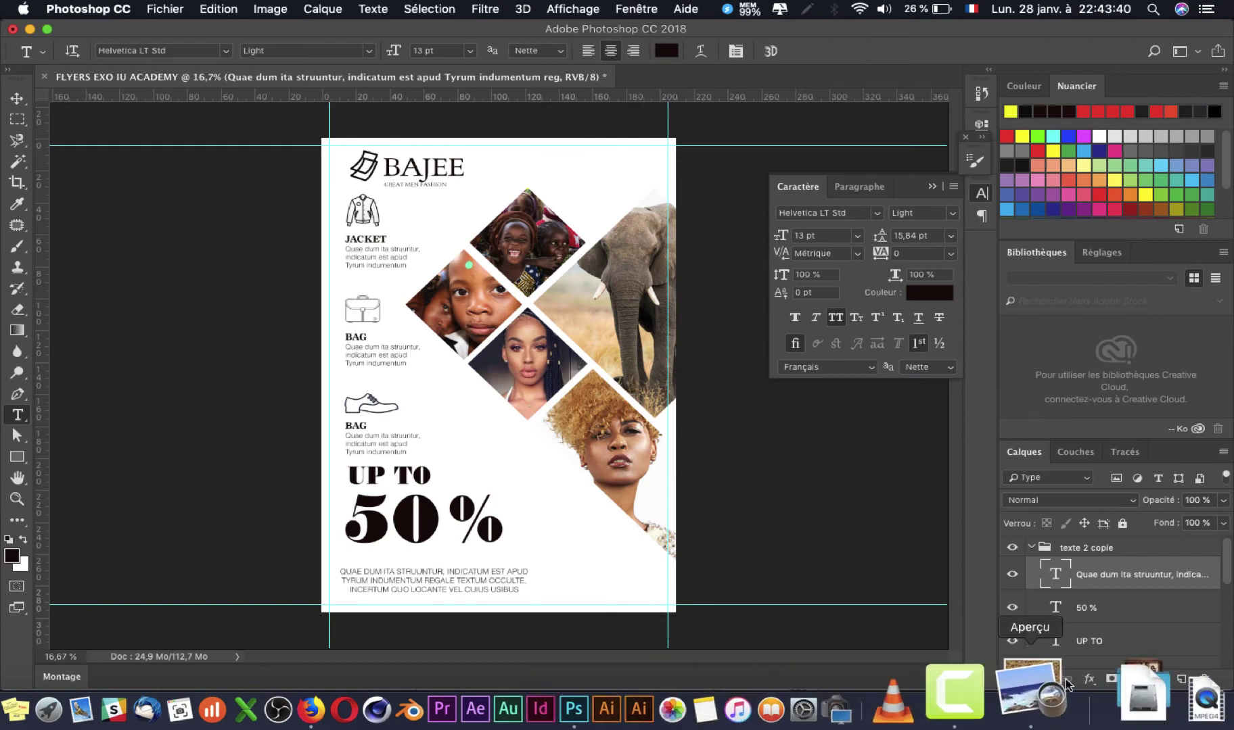
{"action": "left_click", "coordinate": [1035, 690]}
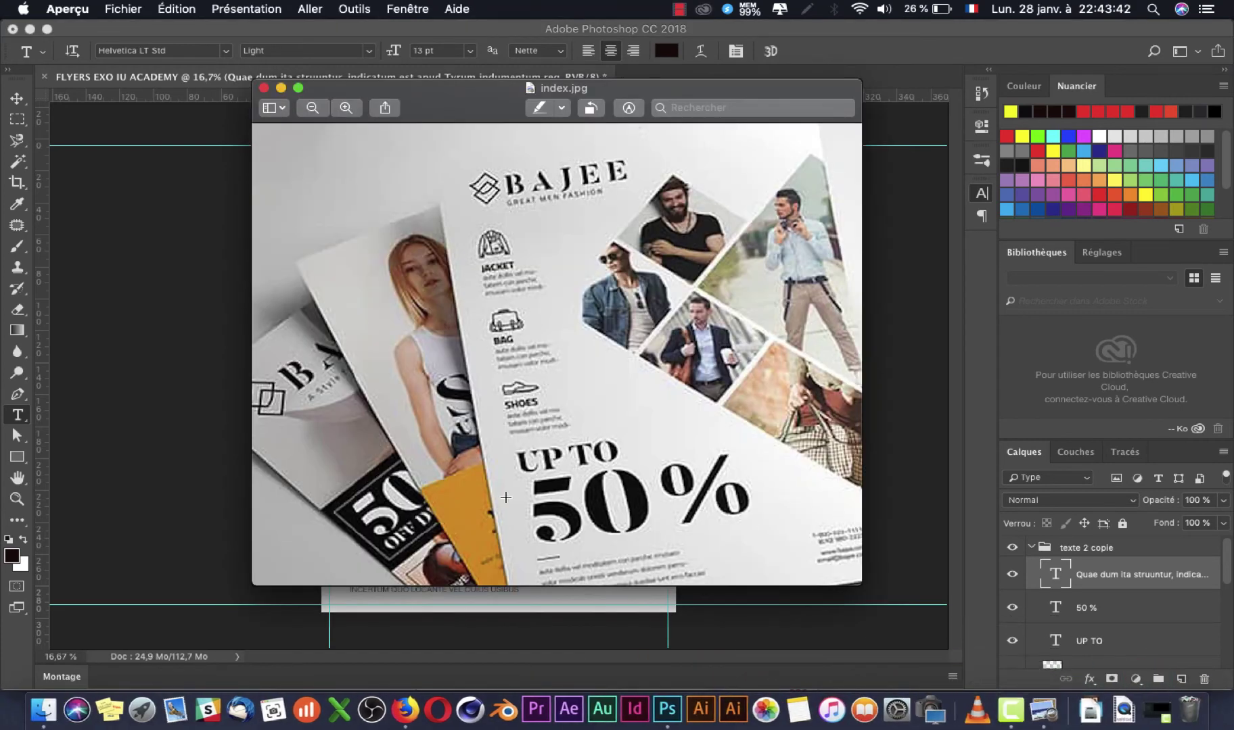
Step: Turn off All Caps on the bottom paragraph and raise its leading to 24,84 pt
{"action": "left_click", "coordinate": [54, 285]}
{"action": "left_click", "coordinate": [402, 573]}
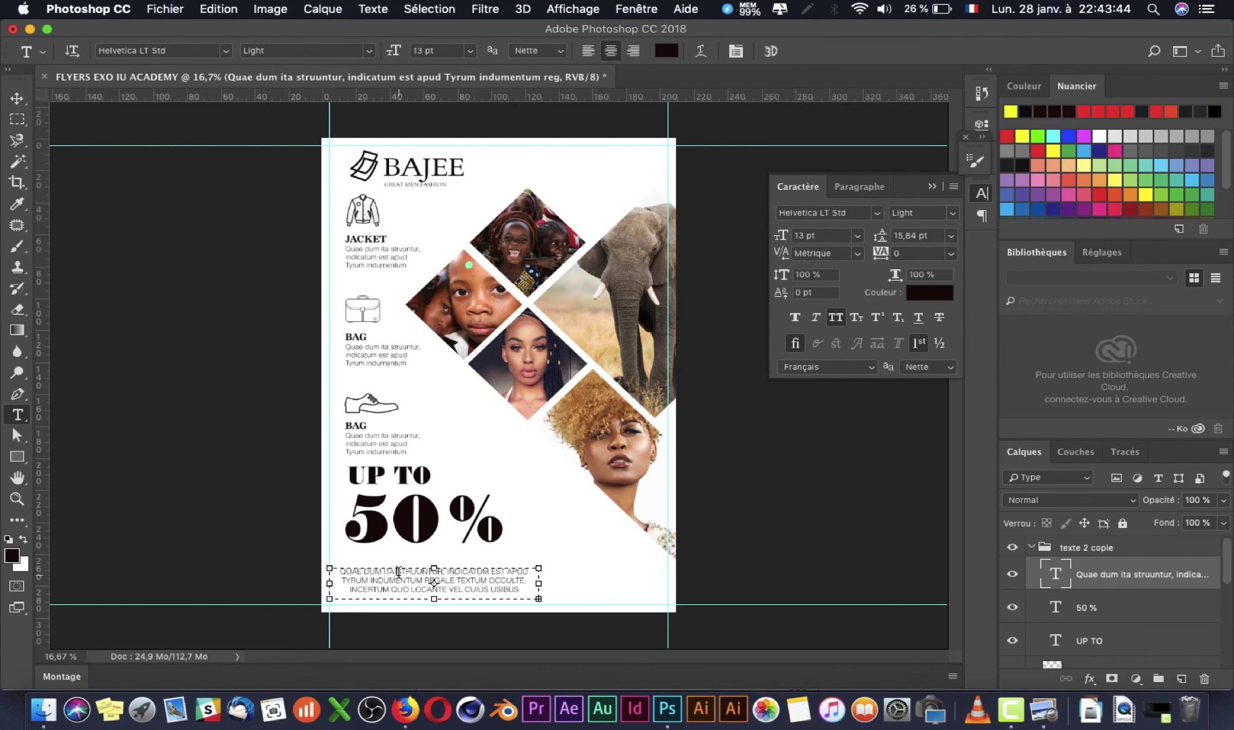
{"action": "key", "text": "super+a"}
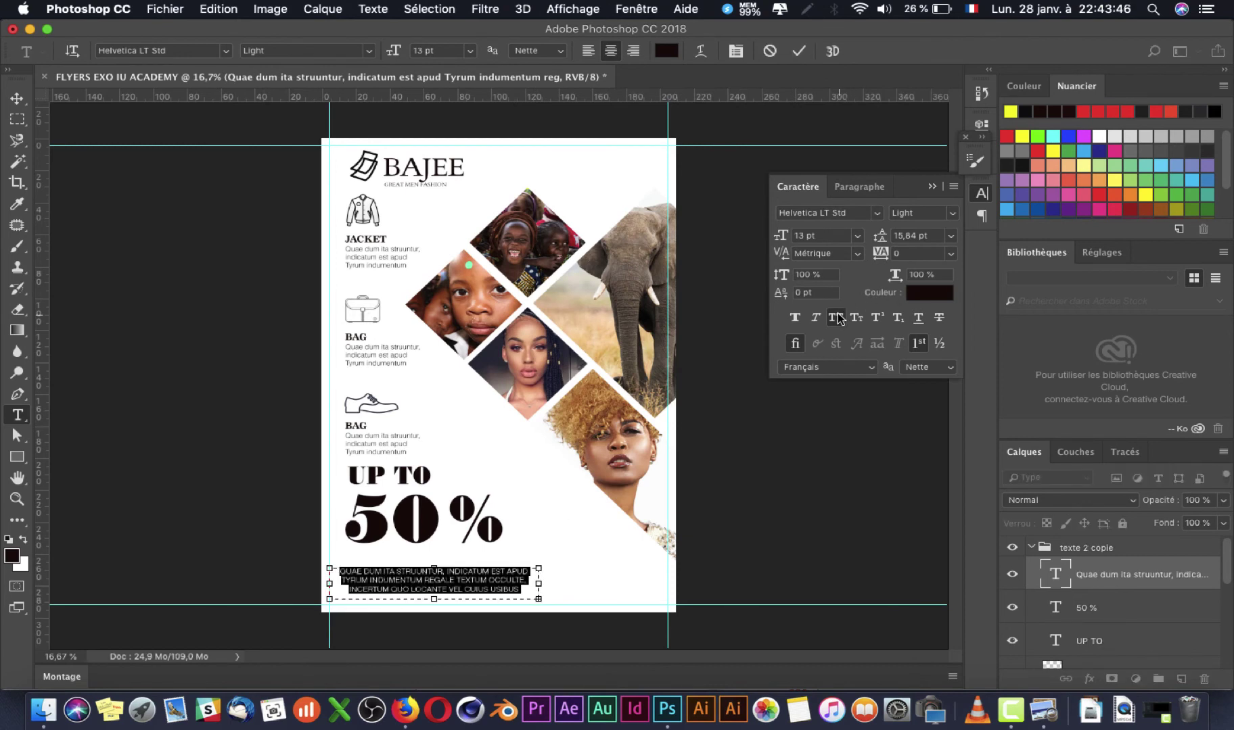
{"action": "left_click", "coordinate": [837, 317]}
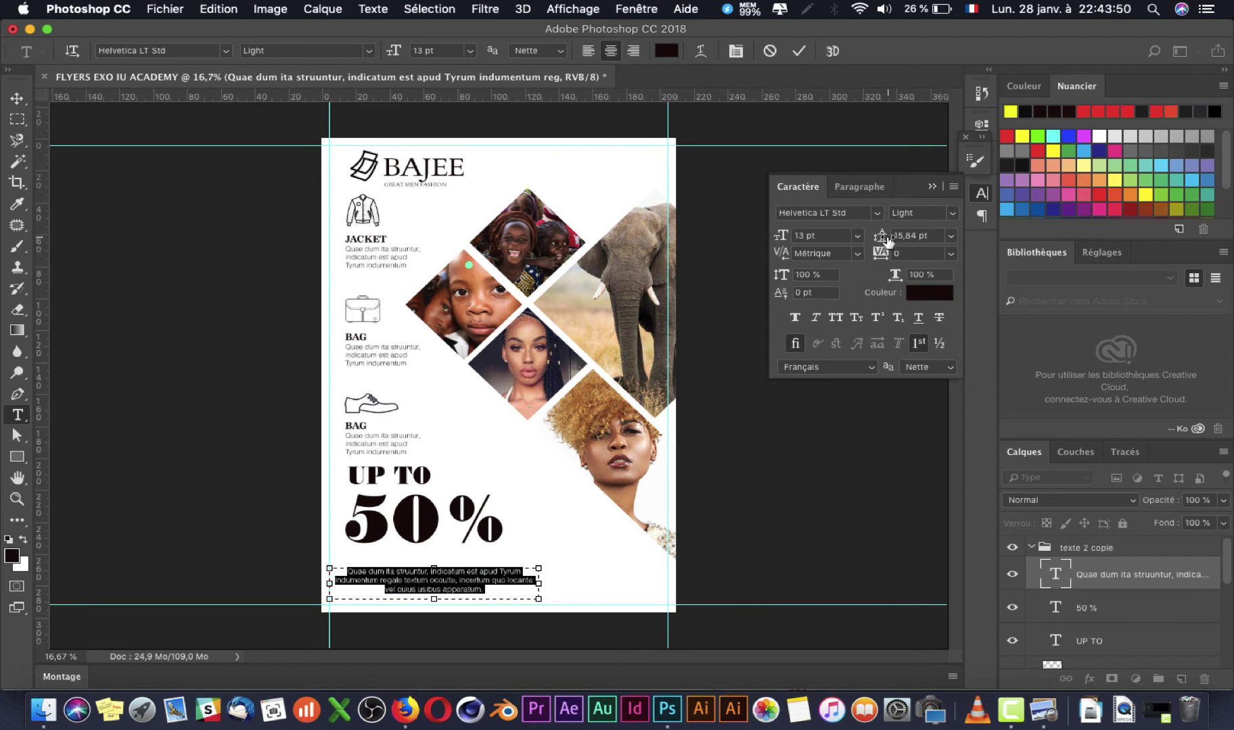
{"action": "left_click_drag", "start_coordinate": [886, 237], "coordinate": [890, 234]}
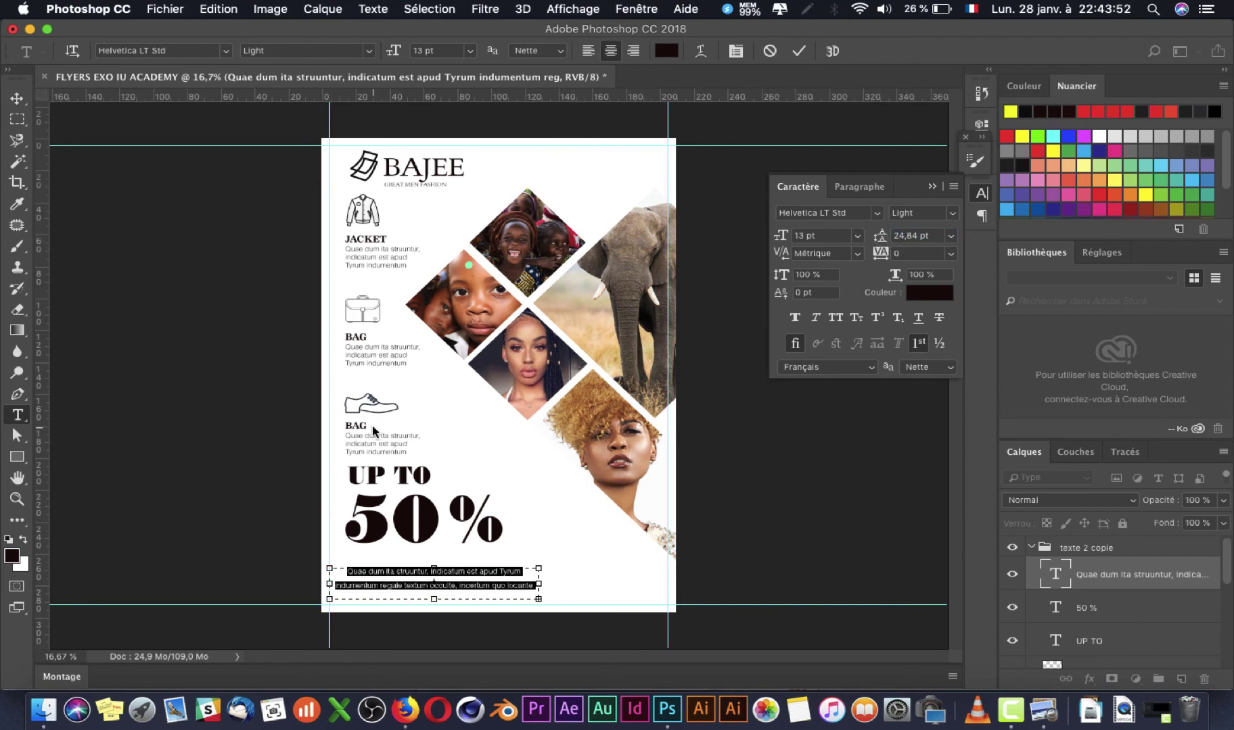
Step: Move the paragraph up and enlarge its text box so it spans three lines
{"action": "left_click", "coordinate": [17, 99]}
{"action": "left_click_drag", "start_coordinate": [389, 581], "coordinate": [441, 612]}
{"action": "key", "text": "super+Tab"}
{"action": "key", "text": "super+Tab"}
{"action": "key", "text": "t"}
{"action": "left_click", "coordinate": [434, 580]}
{"action": "key", "text": "Return"}
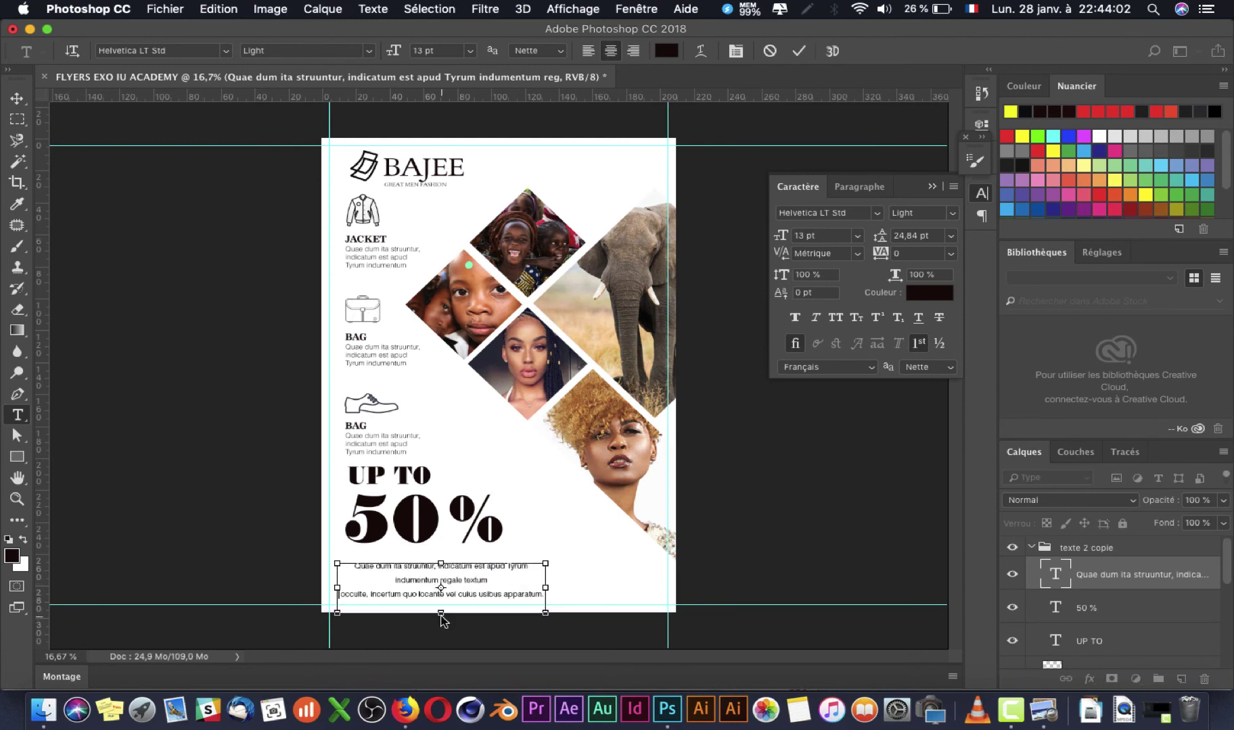
{"action": "key", "text": "super+Tab"}
{"action": "key", "text": "super+Tab"}
{"action": "key", "text": "super+z"}
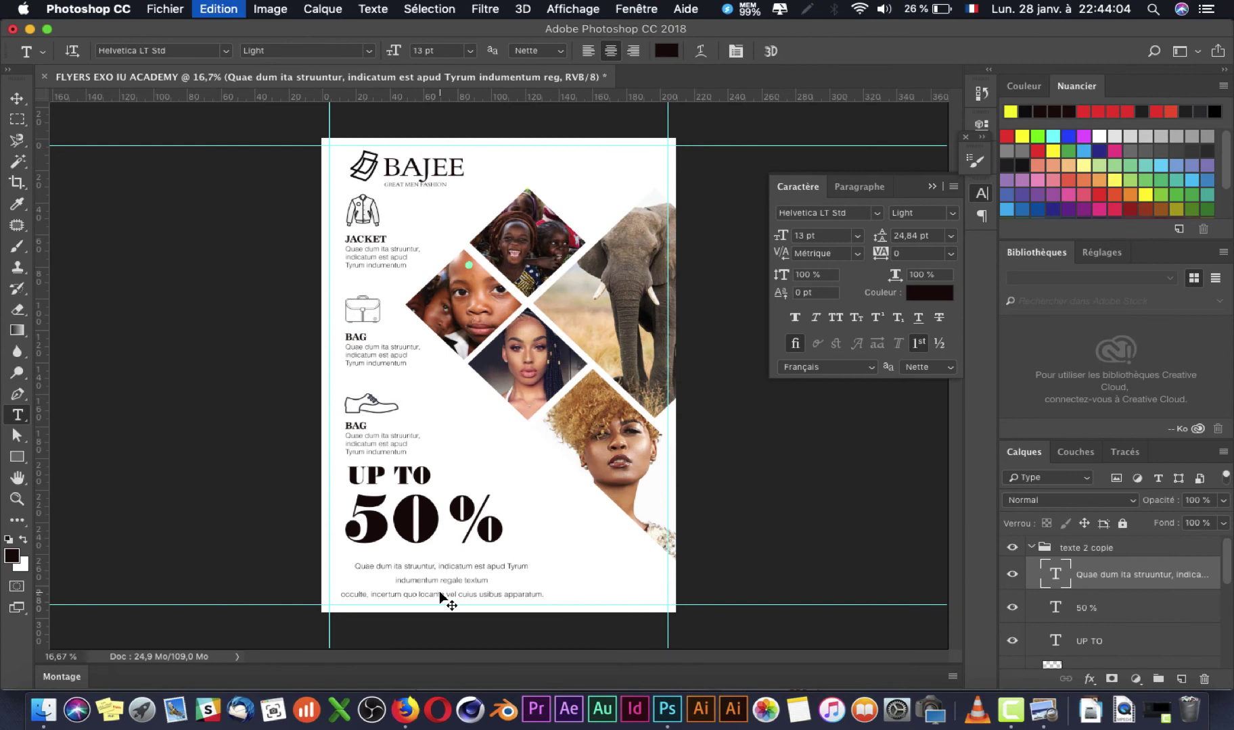
{"action": "left_click", "coordinate": [444, 582]}
{"action": "left_click_drag", "start_coordinate": [441, 601], "coordinate": [435, 611]}
{"action": "key", "text": "super+Tab"}
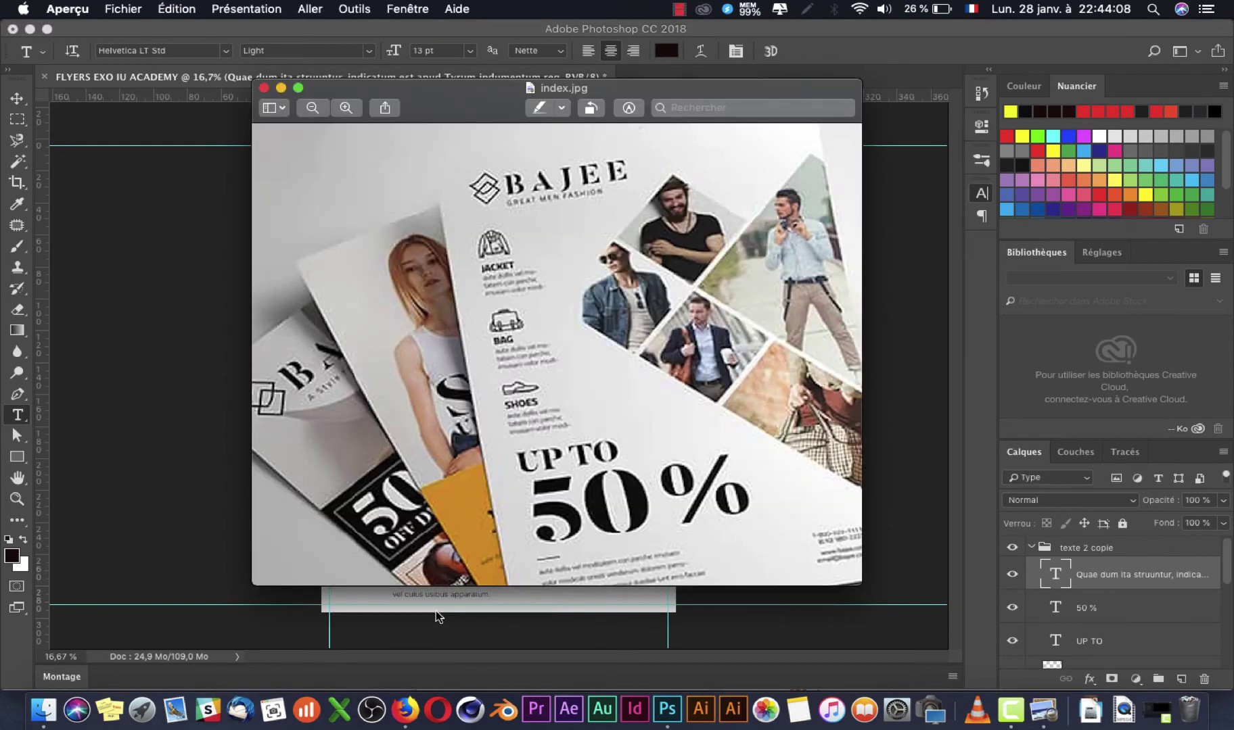
{"action": "key", "text": "super+Tab"}
Step: Left-align the bottom paragraph
{"action": "key", "text": "super+a"}
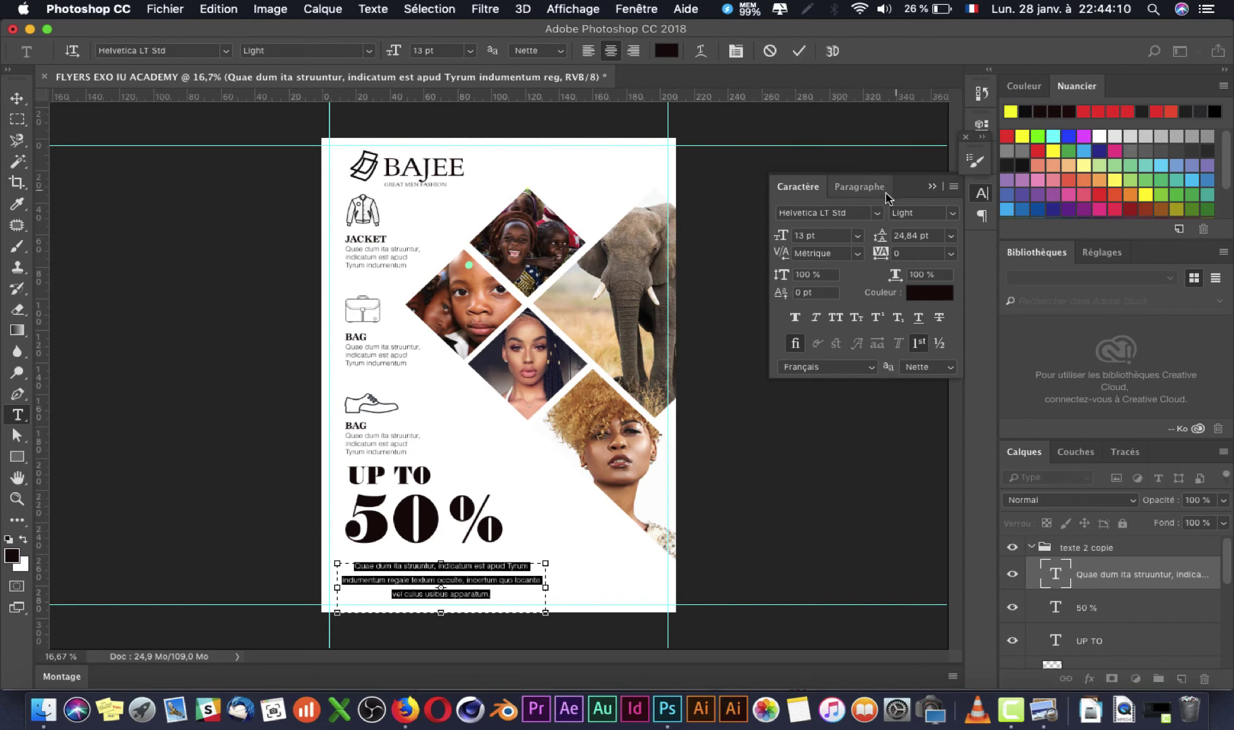
{"action": "left_click", "coordinate": [590, 52]}
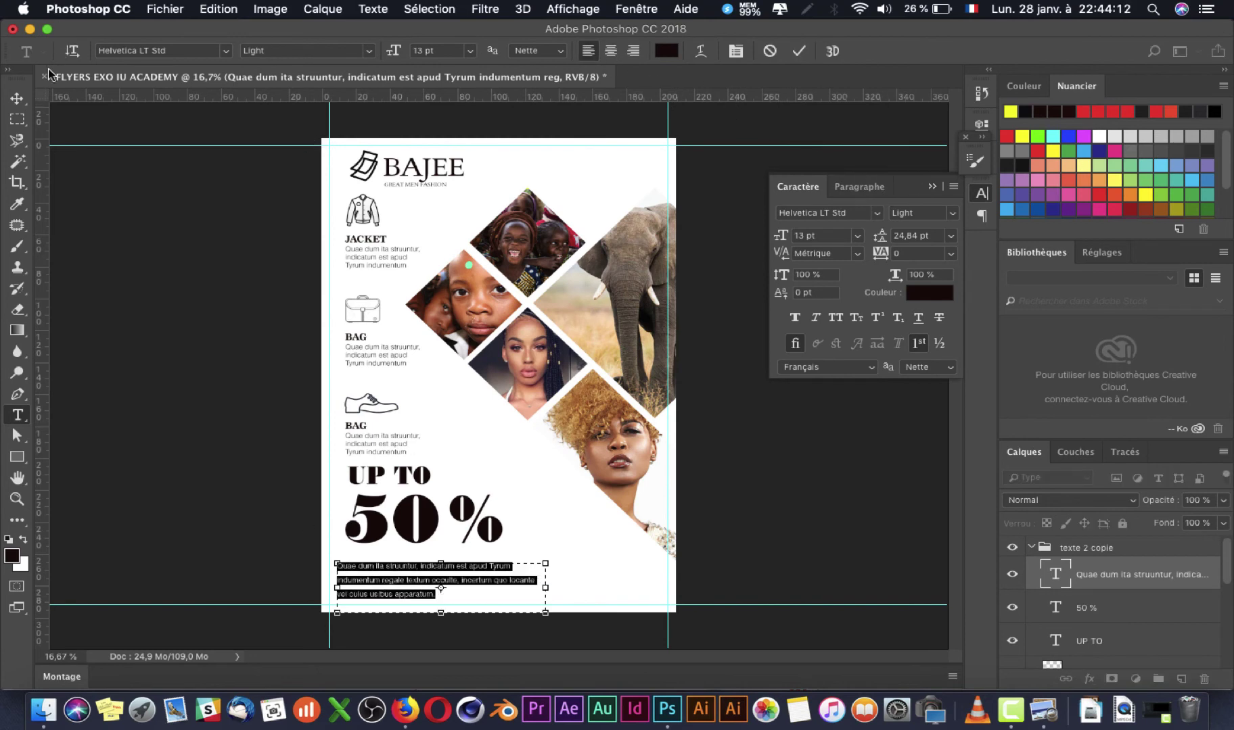
{"action": "left_click", "coordinate": [16, 98]}
{"action": "key", "text": "super+Tab"}
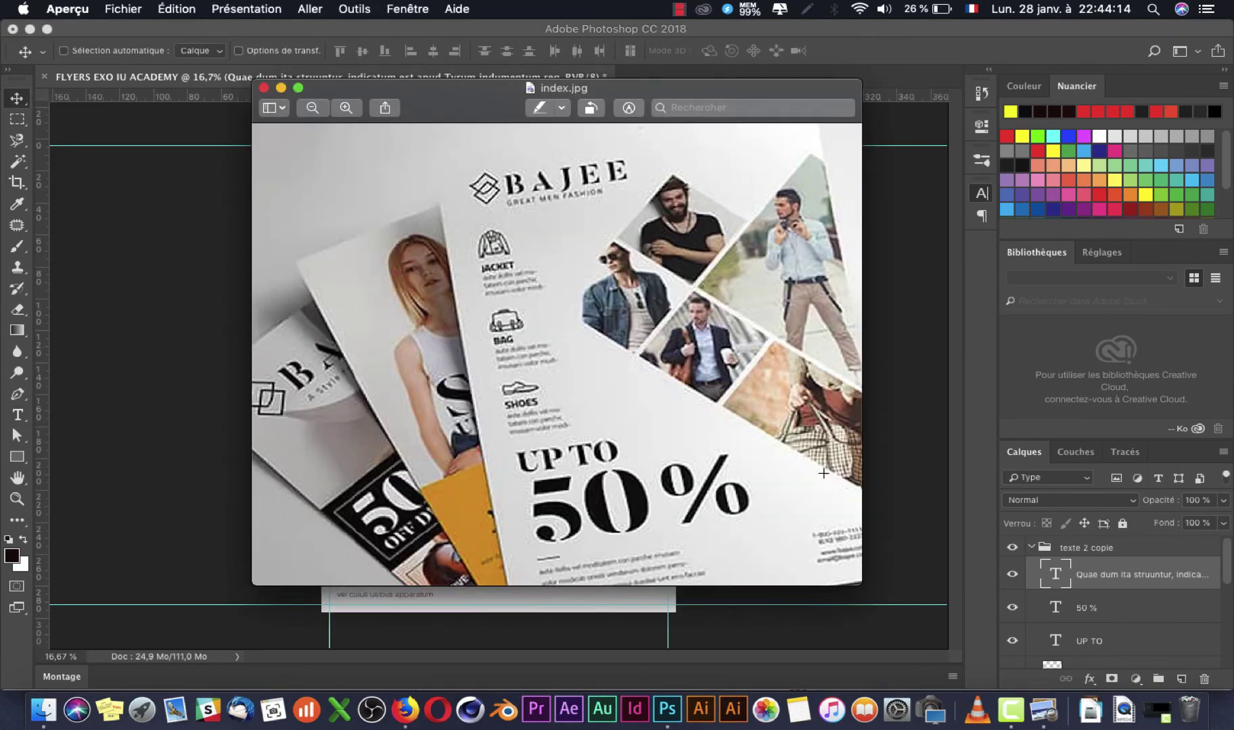
{"action": "key", "text": "super+Tab"}
{"action": "key", "text": "super+Tab"}
{"action": "scroll", "coordinate": [636, 478], "scroll_direction": "down", "scroll_amount": 3}
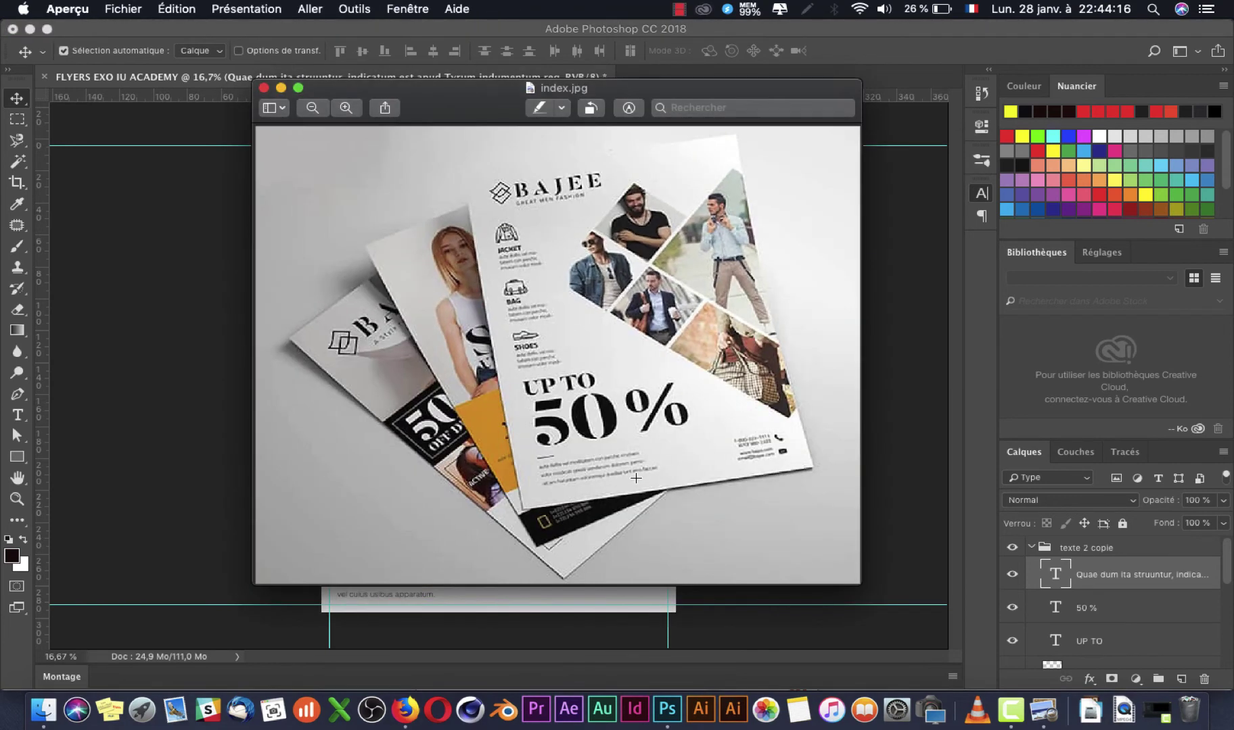
{"action": "key", "text": "super+Tab"}
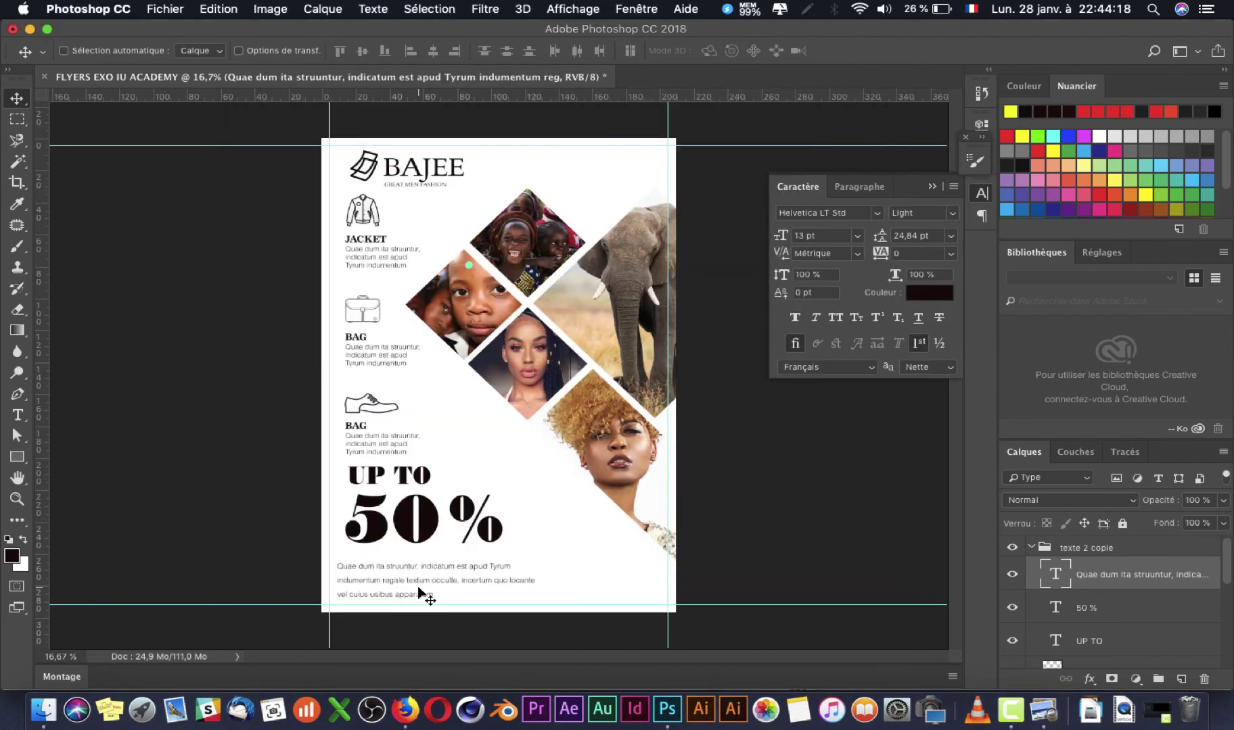
{"action": "key", "text": "super+t"}
Step: Shrink the bottom paragraph slightly with Free Transform and confirm the resize
{"action": "left_click_drag", "start_coordinate": [543, 609], "coordinate": [498, 604]}
{"action": "key", "text": "Return"}
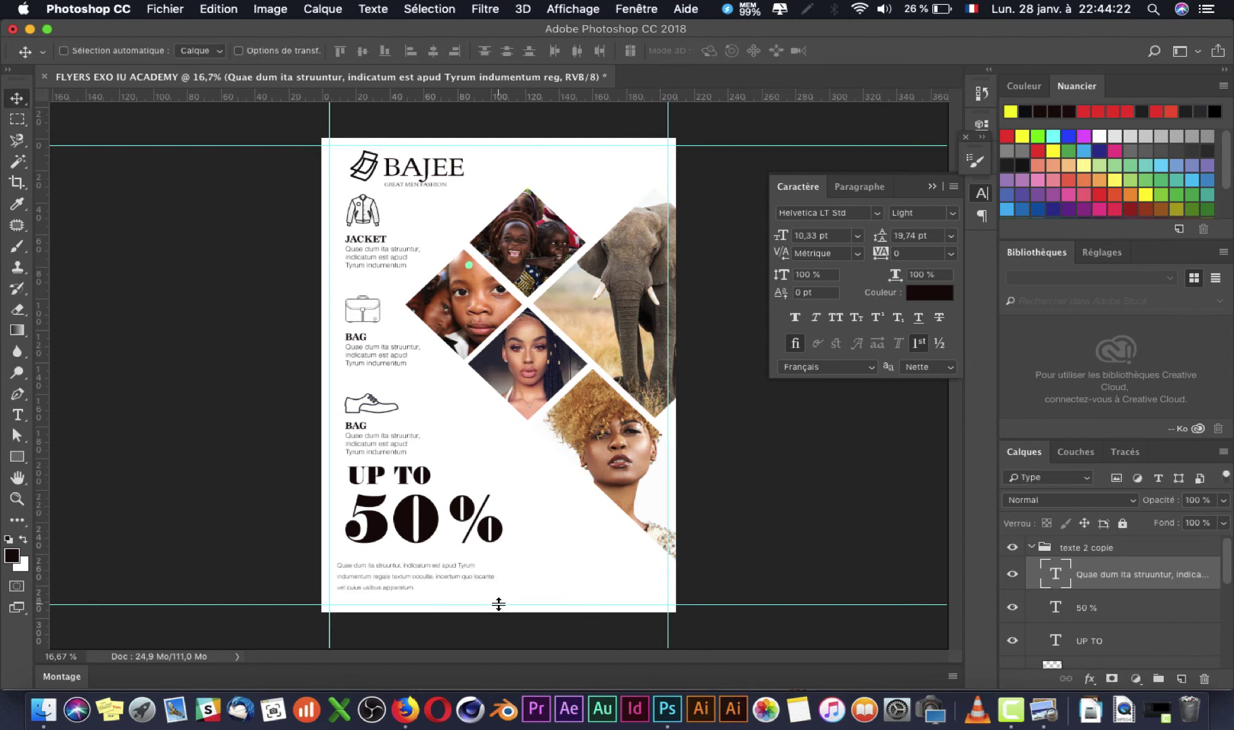
{"action": "key", "text": "t"}
{"action": "left_click", "coordinate": [372, 576]}
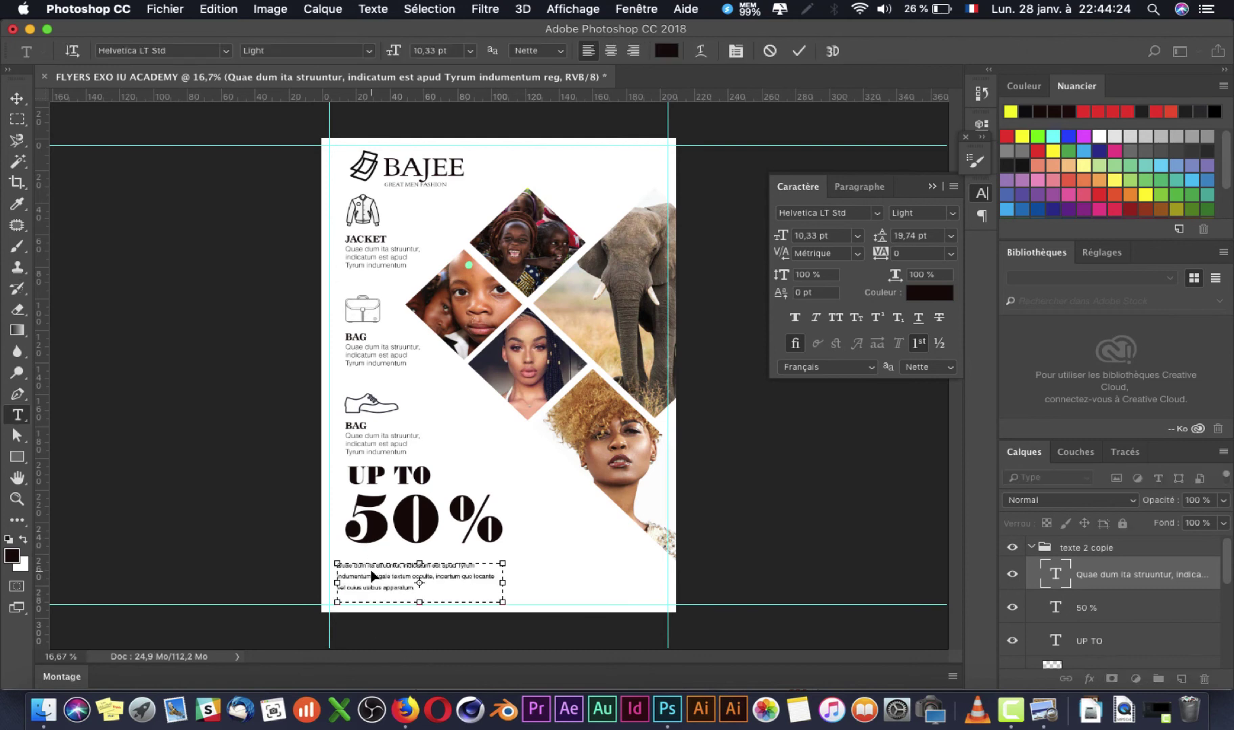
{"action": "key", "text": "super+Tab"}
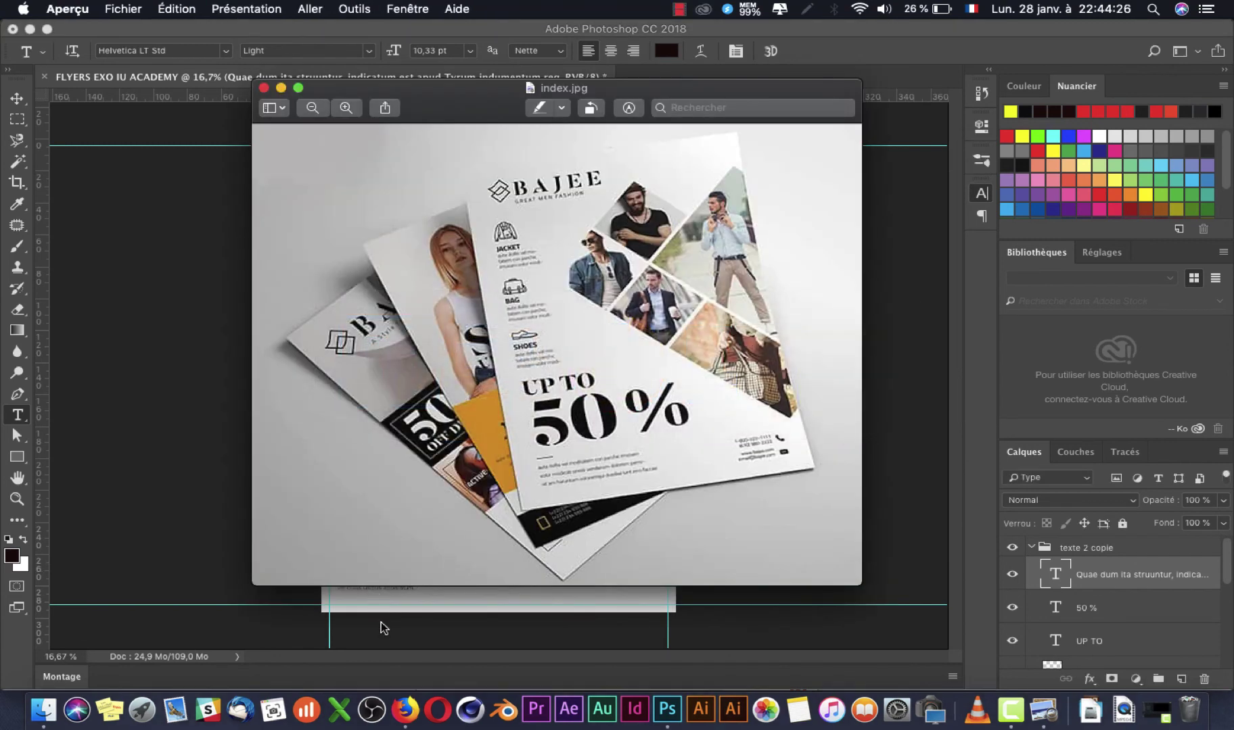
{"action": "key", "text": "super+Tab"}
{"action": "left_click", "coordinate": [389, 357]}
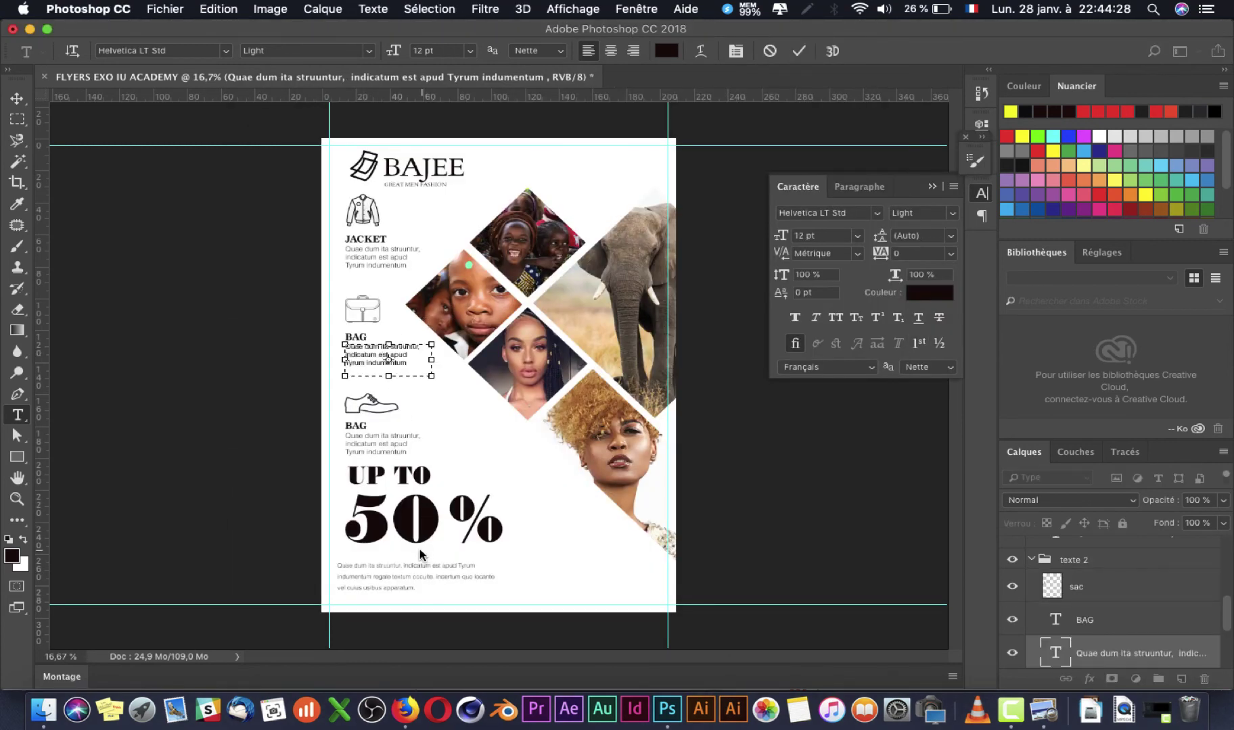
{"action": "left_click", "coordinate": [399, 583]}
Step: Select all of the bottom paragraph's text and set its font size to 12 pt
{"action": "left_click", "coordinate": [397, 579]}
{"action": "key", "text": "super+a"}
{"action": "left_click", "coordinate": [827, 237]}
{"action": "type", "text": "12"}
{"action": "key", "text": "Return"}
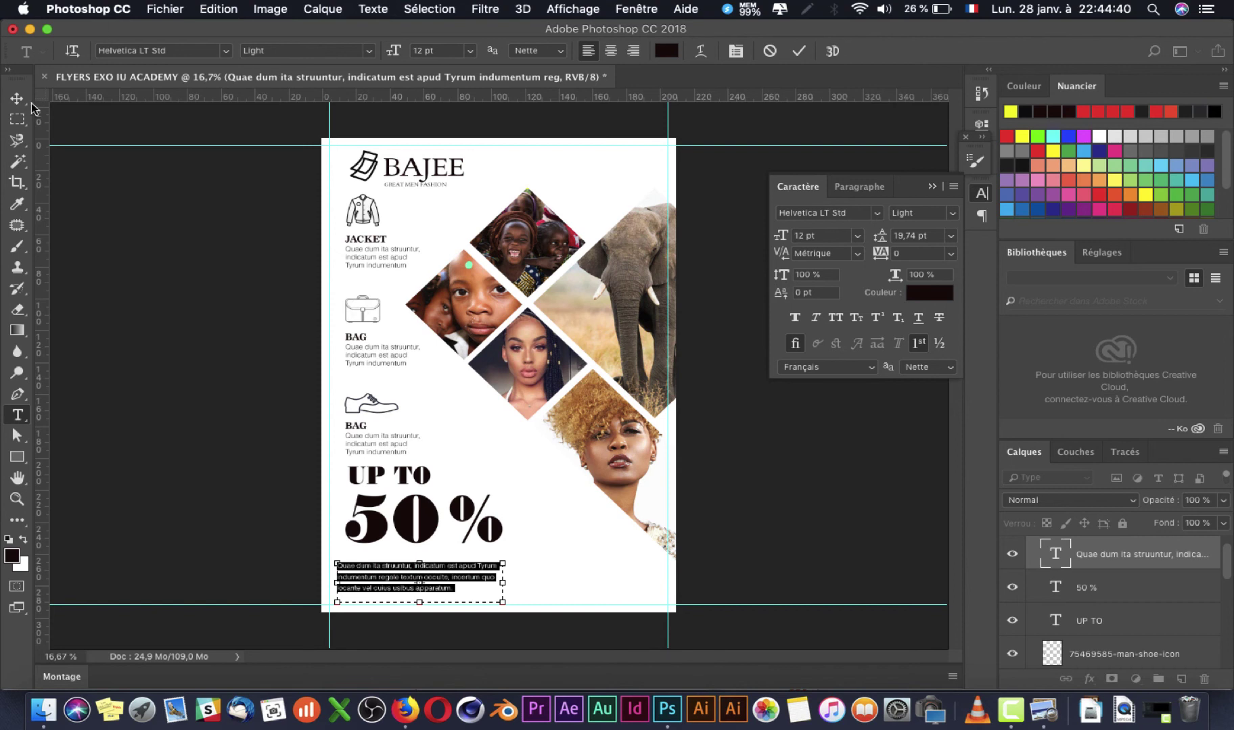
{"action": "left_click", "coordinate": [17, 99]}
Step: Check against the reference flyer, then drag the paragraph's layer above the texte 2 copie group
{"action": "key", "text": "super+Tab"}
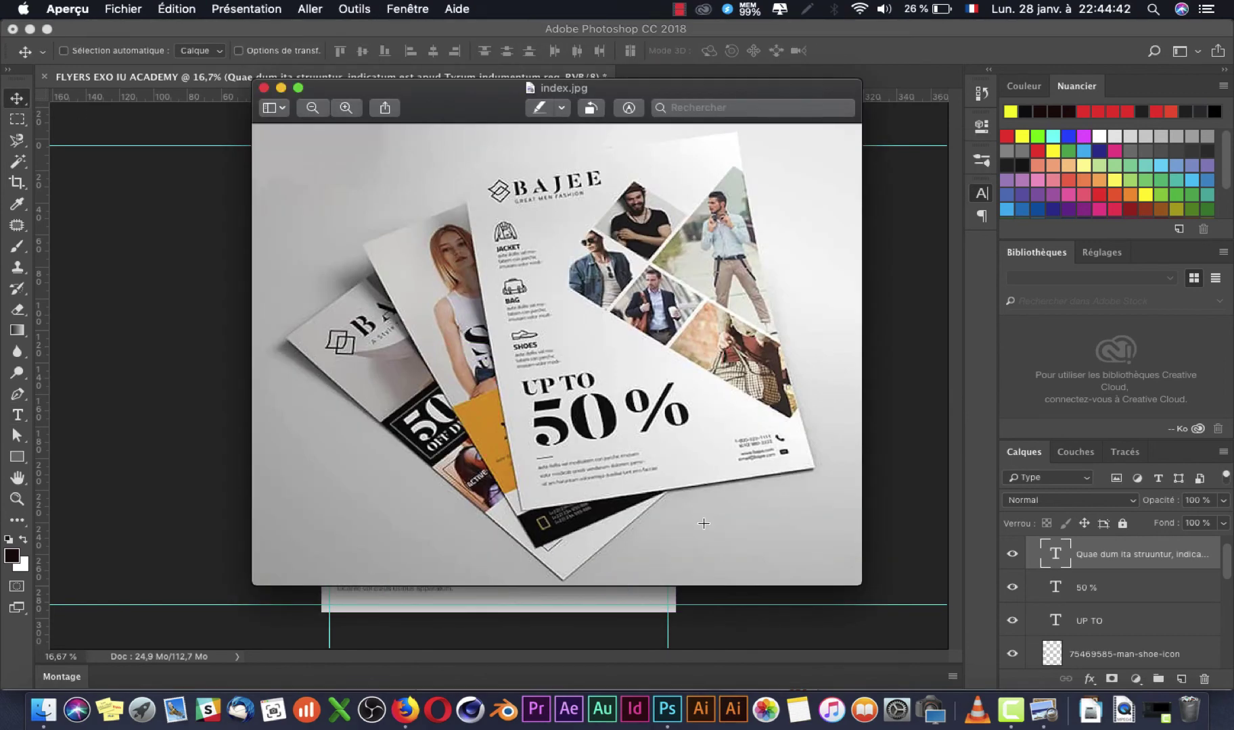
{"action": "key", "text": "super+Tab"}
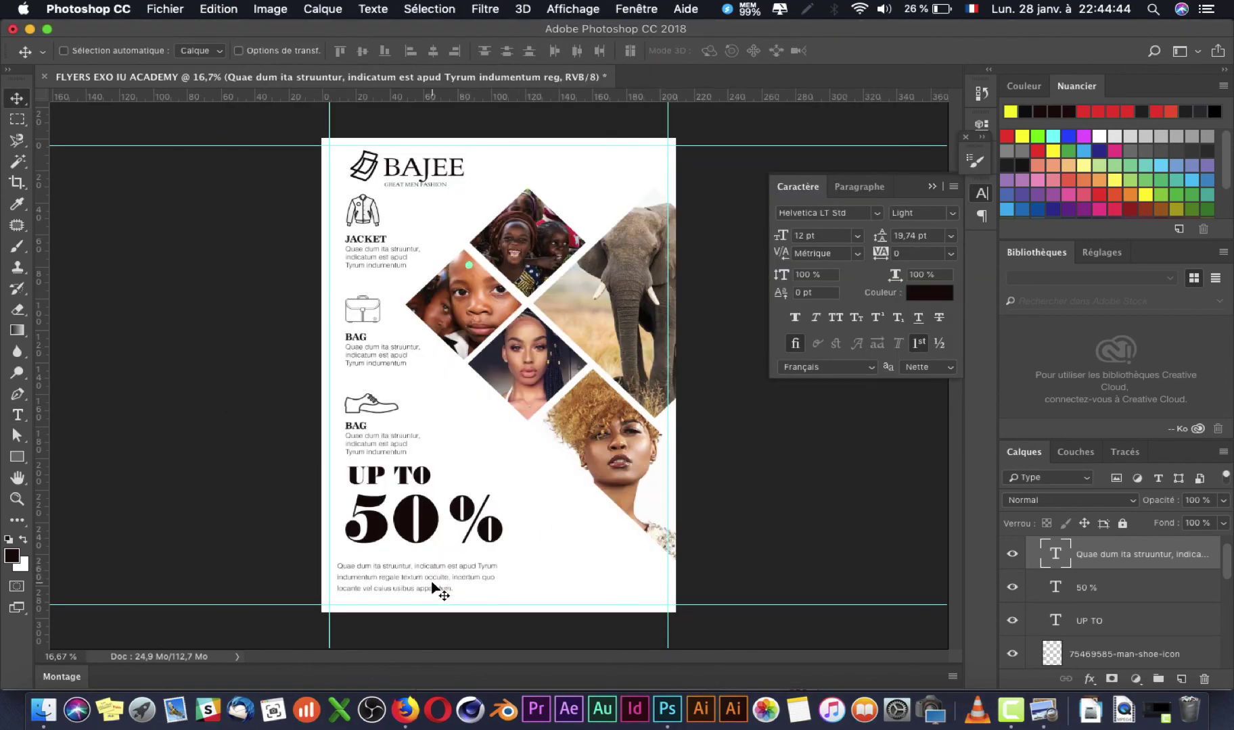
{"action": "key", "text": "super+Tab"}
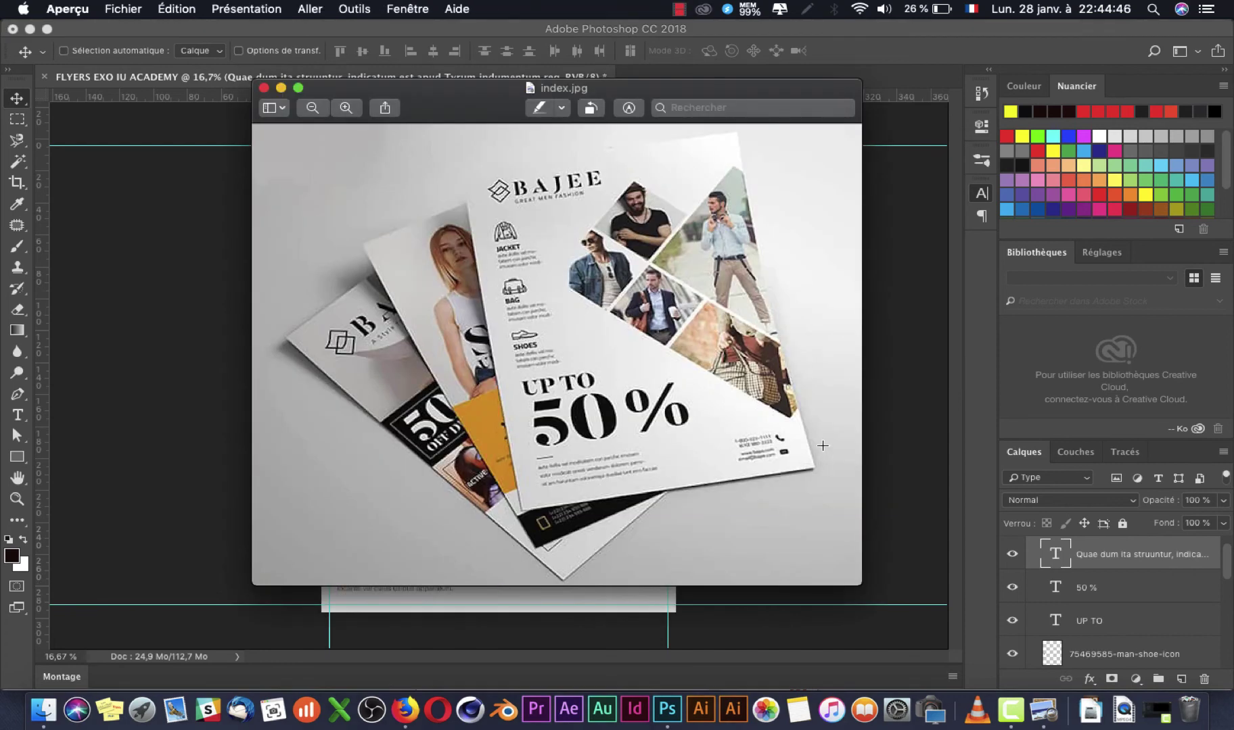
{"action": "key", "text": "super+Tab"}
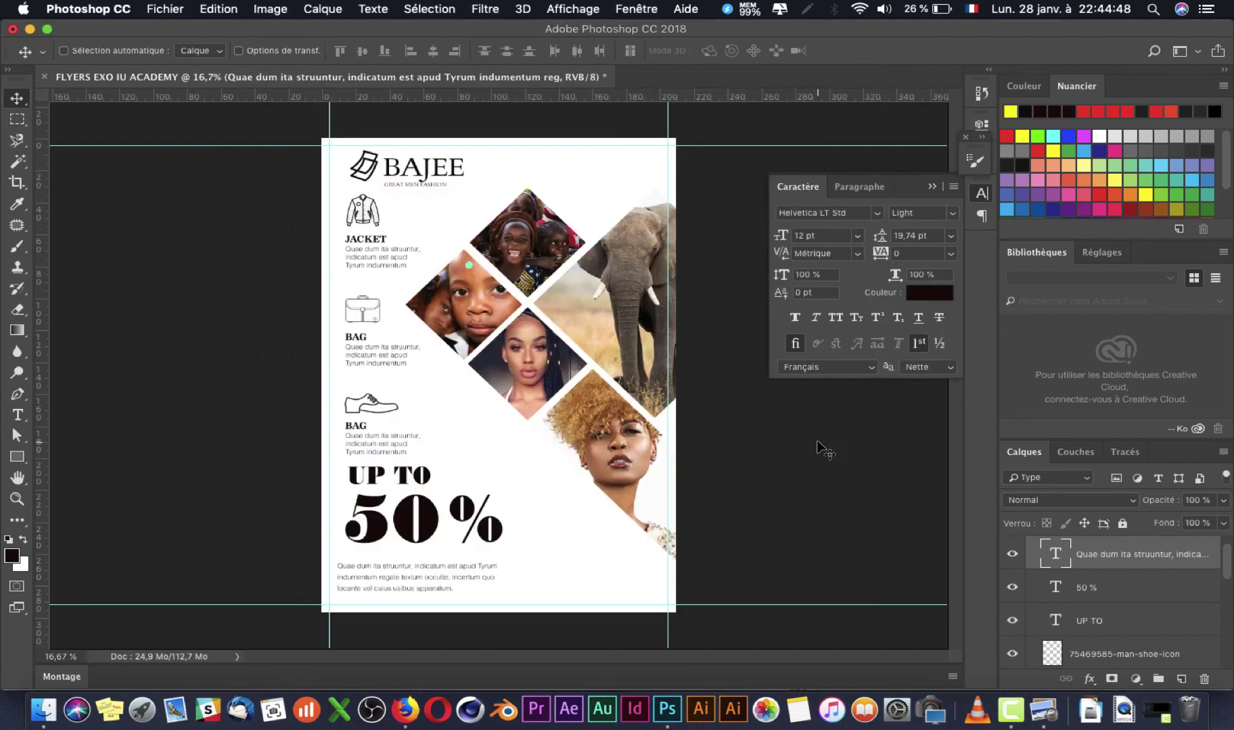
{"action": "right_click", "coordinate": [382, 593]}
{"action": "left_click", "coordinate": [407, 594]}
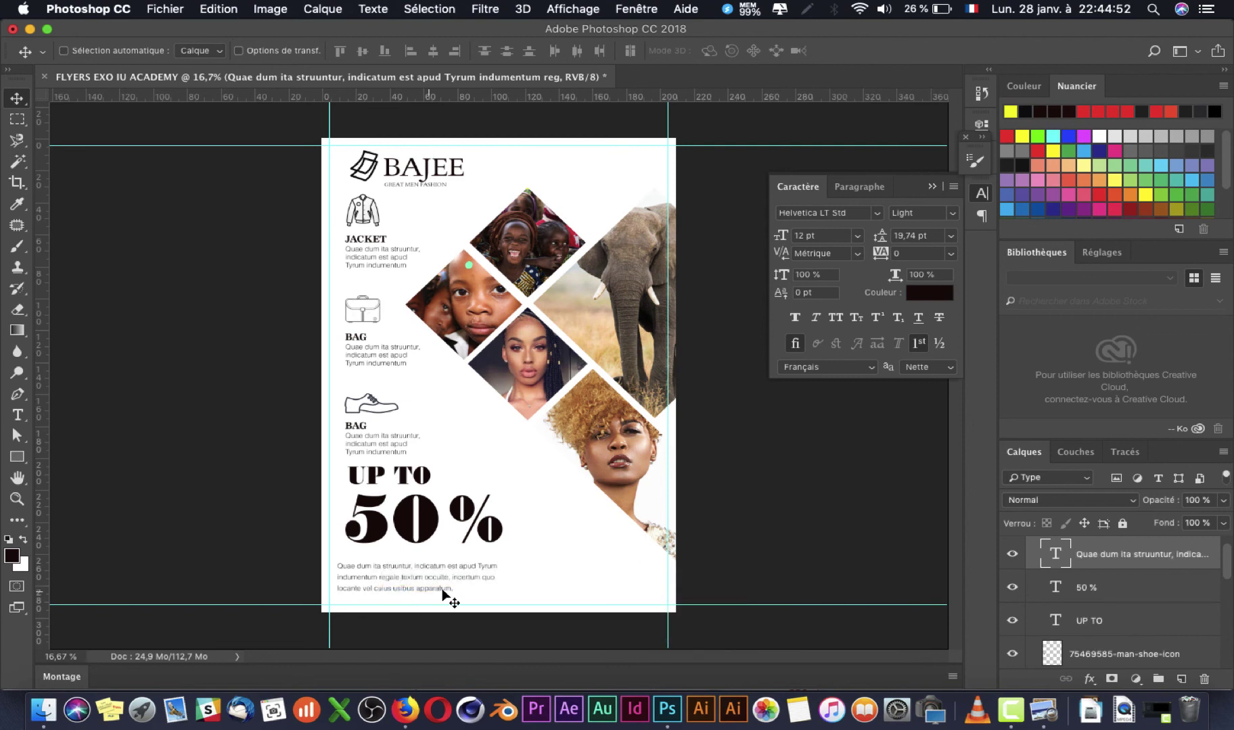
{"action": "scroll", "coordinate": [1120, 561], "scroll_direction": "up", "scroll_amount": 2}
{"action": "left_click_drag", "start_coordinate": [1101, 582], "coordinate": [1128, 540]}
Step: Select and collapse the texte 2 copie group in the Layers panel
{"action": "double_click", "coordinate": [1094, 574]}
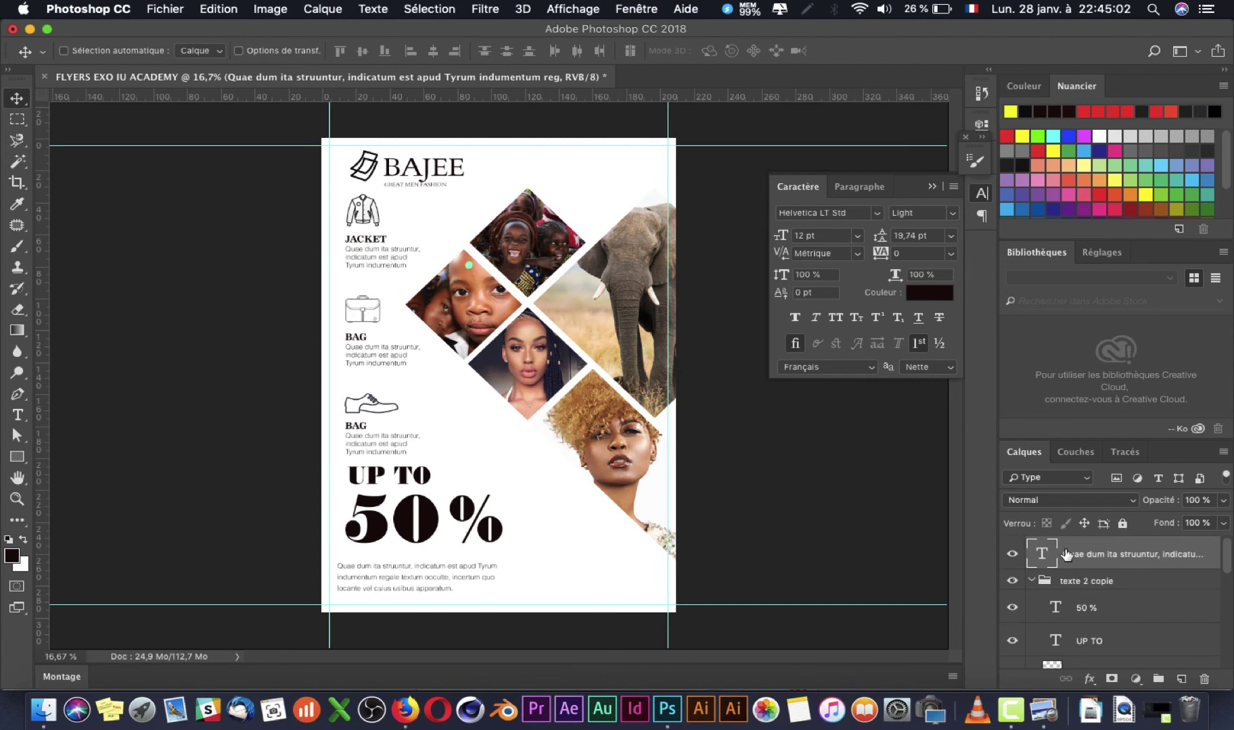
{"action": "left_click", "coordinate": [1043, 586]}
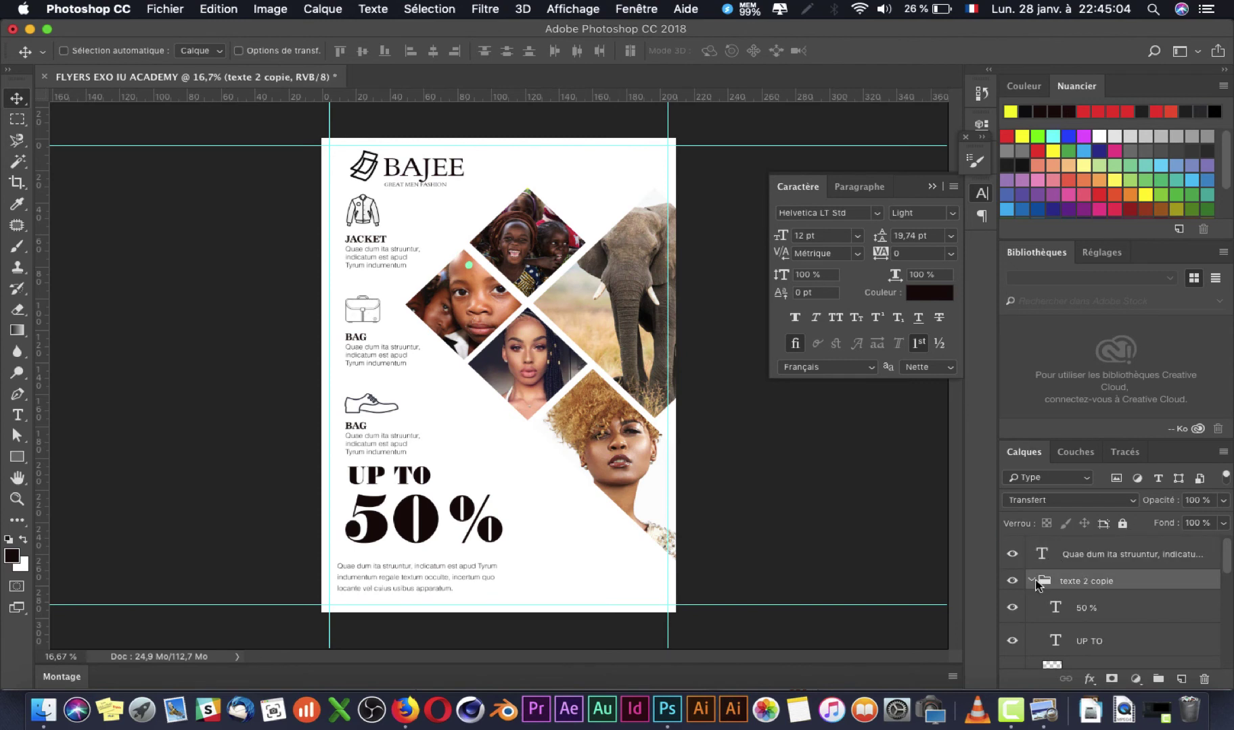
{"action": "double_click", "coordinate": [1037, 583]}
{"action": "key", "text": "Escape"}
{"action": "left_click", "coordinate": [1032, 583]}
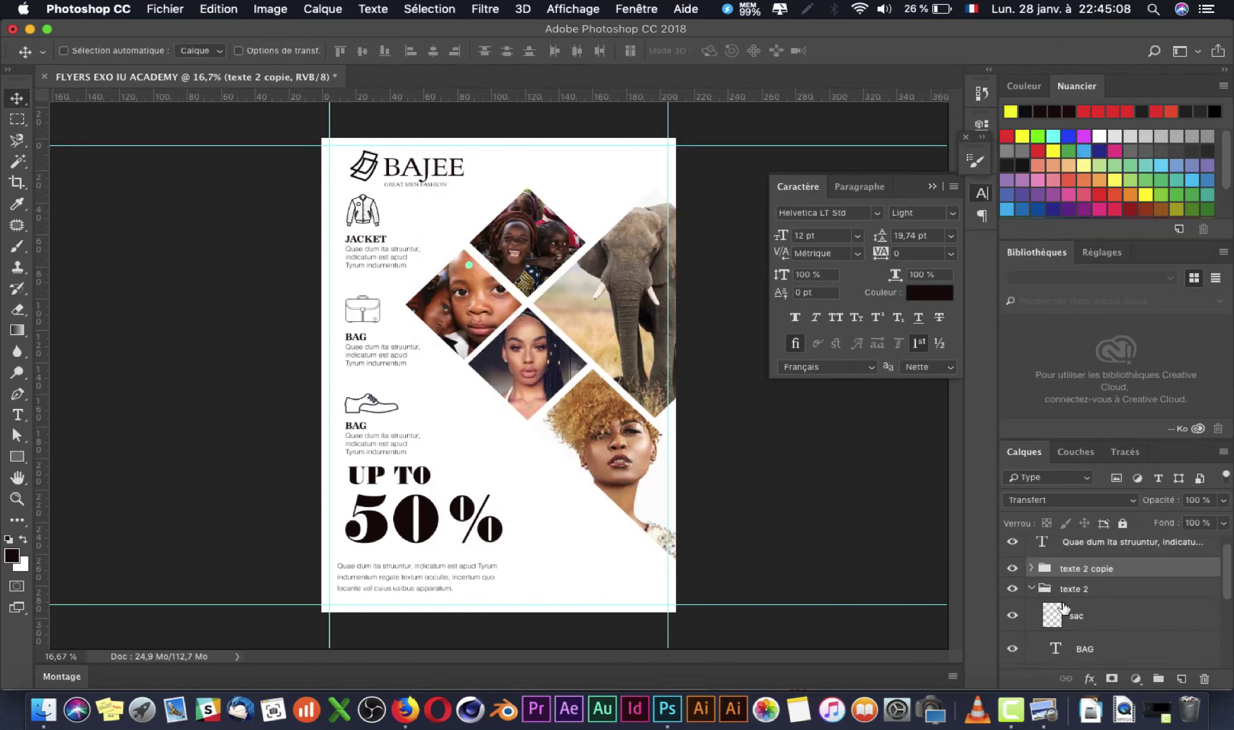
Step: Start renaming the texte 2 copie group, trimming its name to 'texte 2 c'
{"action": "double_click", "coordinate": [1087, 581]}
{"action": "left_click", "coordinate": [1112, 582]}
{"action": "key", "text": "BackSpace"}
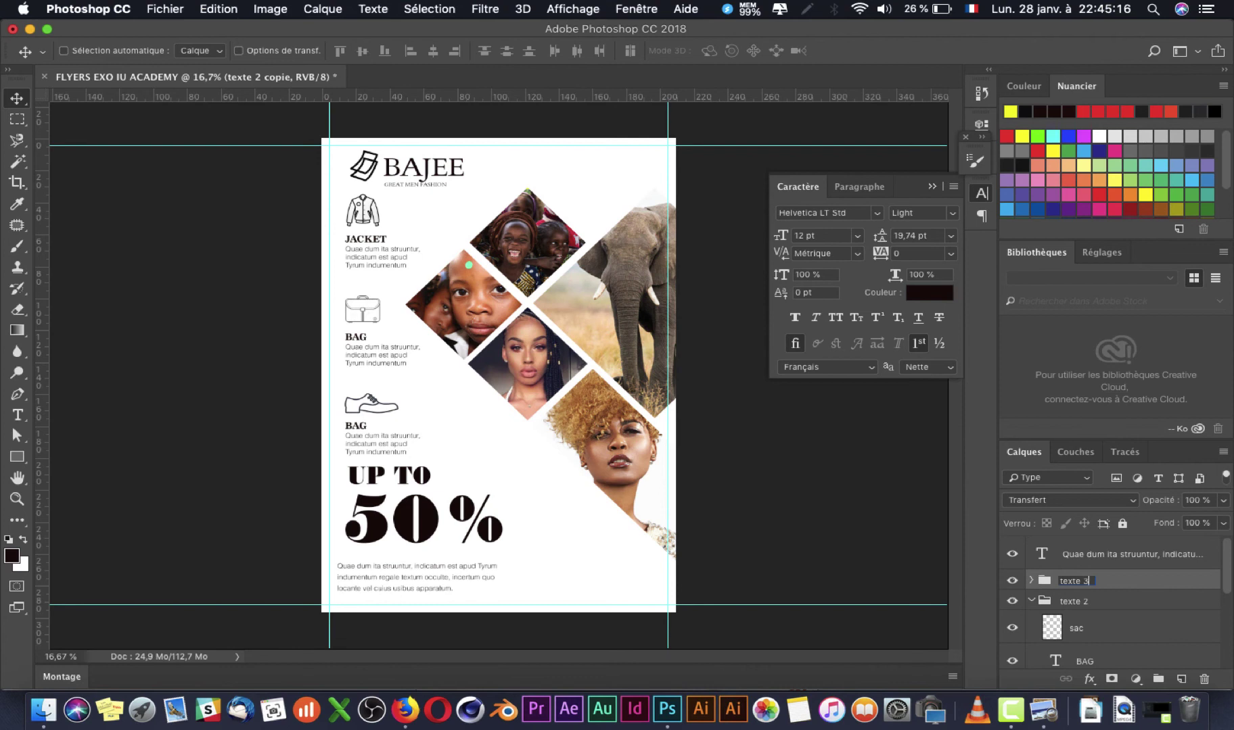
Step: Name the duplicated group 'texte 3' and collapse the texte 2 group
{"action": "type", "text": "3"}
{"action": "key", "text": "Return"}
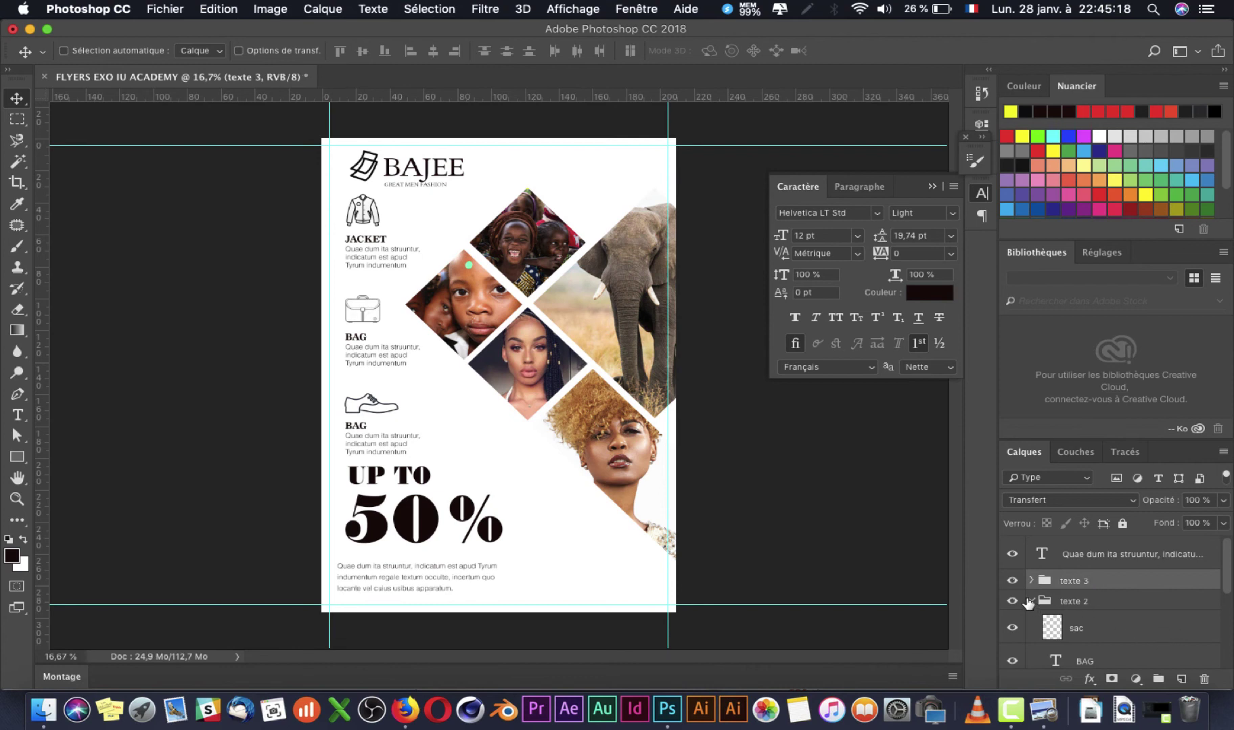
{"action": "left_click", "coordinate": [1029, 602]}
{"action": "left_click", "coordinate": [1030, 602]}
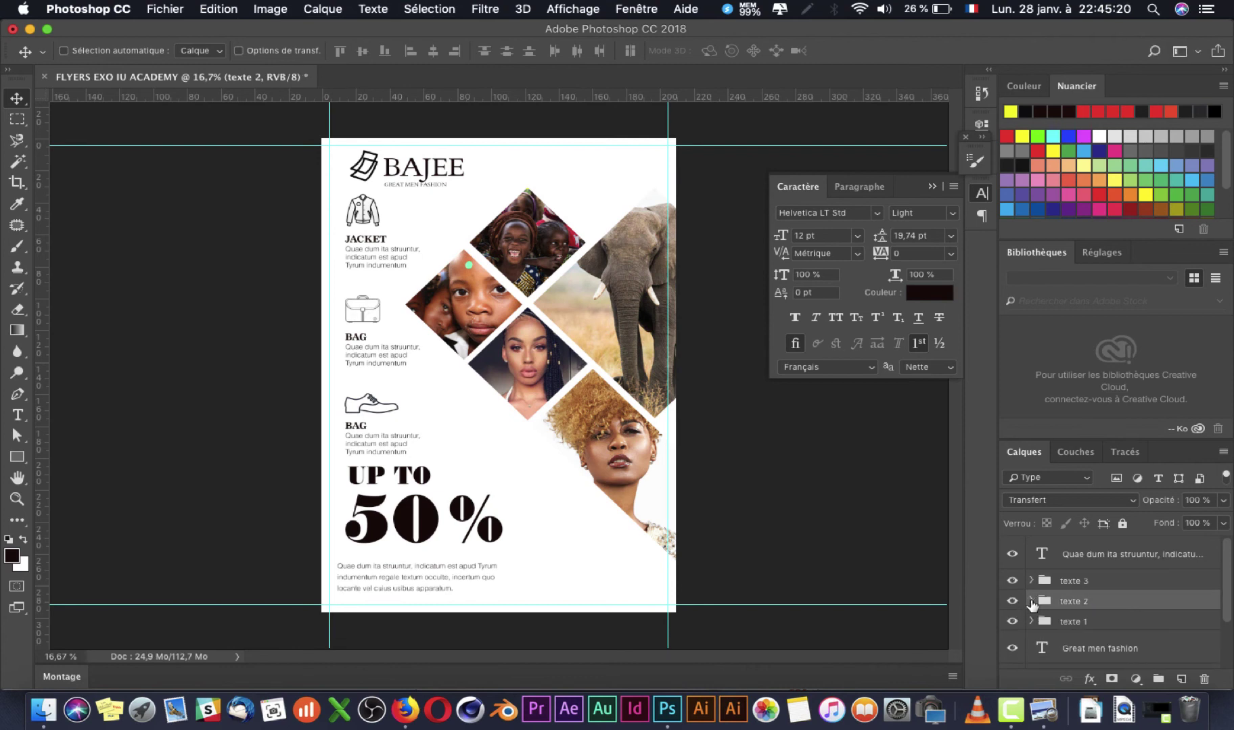
Step: Select the bottom paragraph's text layer from the canvas layer list
{"action": "scroll", "coordinate": [1063, 626], "scroll_direction": "down", "scroll_amount": 3}
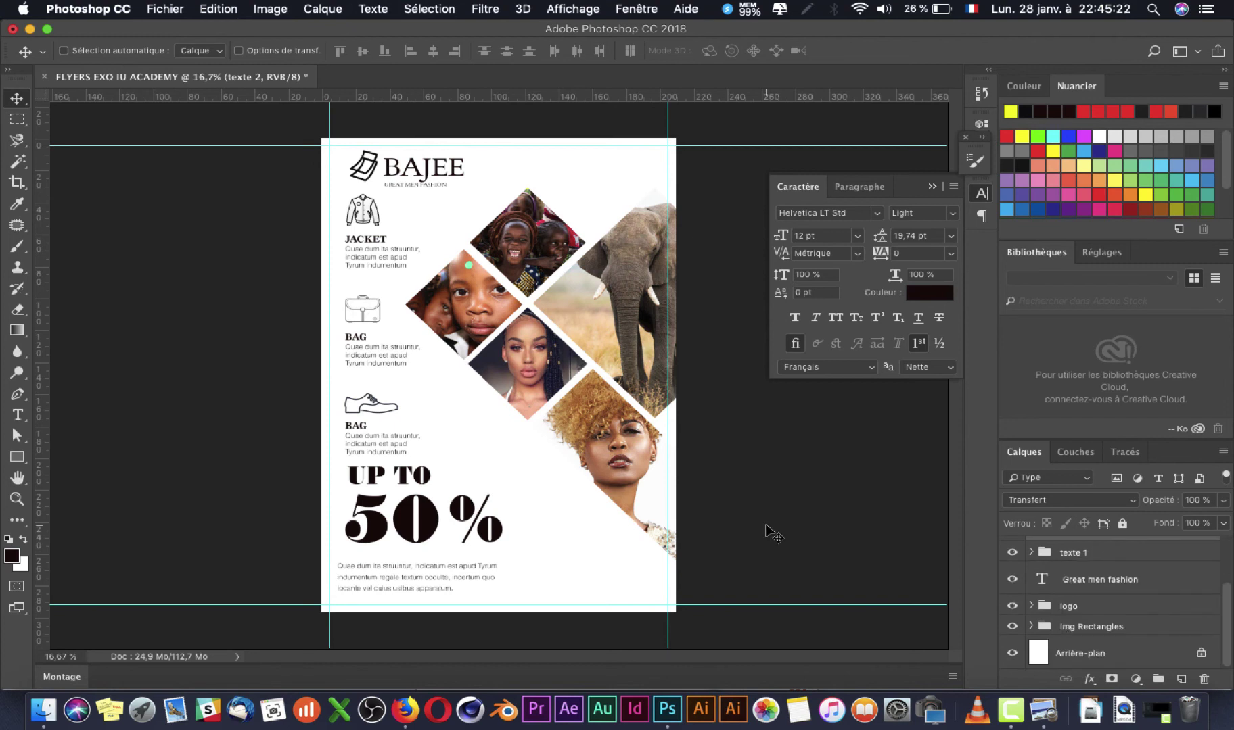
{"action": "right_click", "coordinate": [441, 580]}
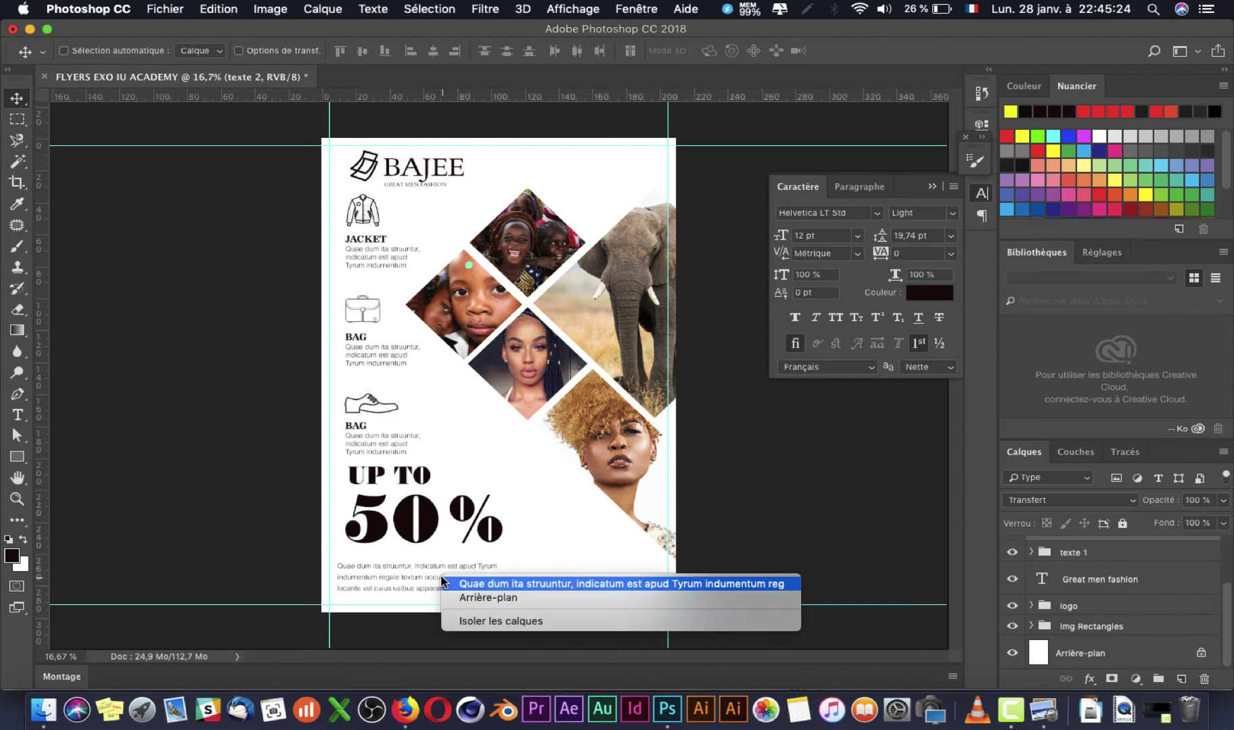
{"action": "left_click", "coordinate": [463, 582]}
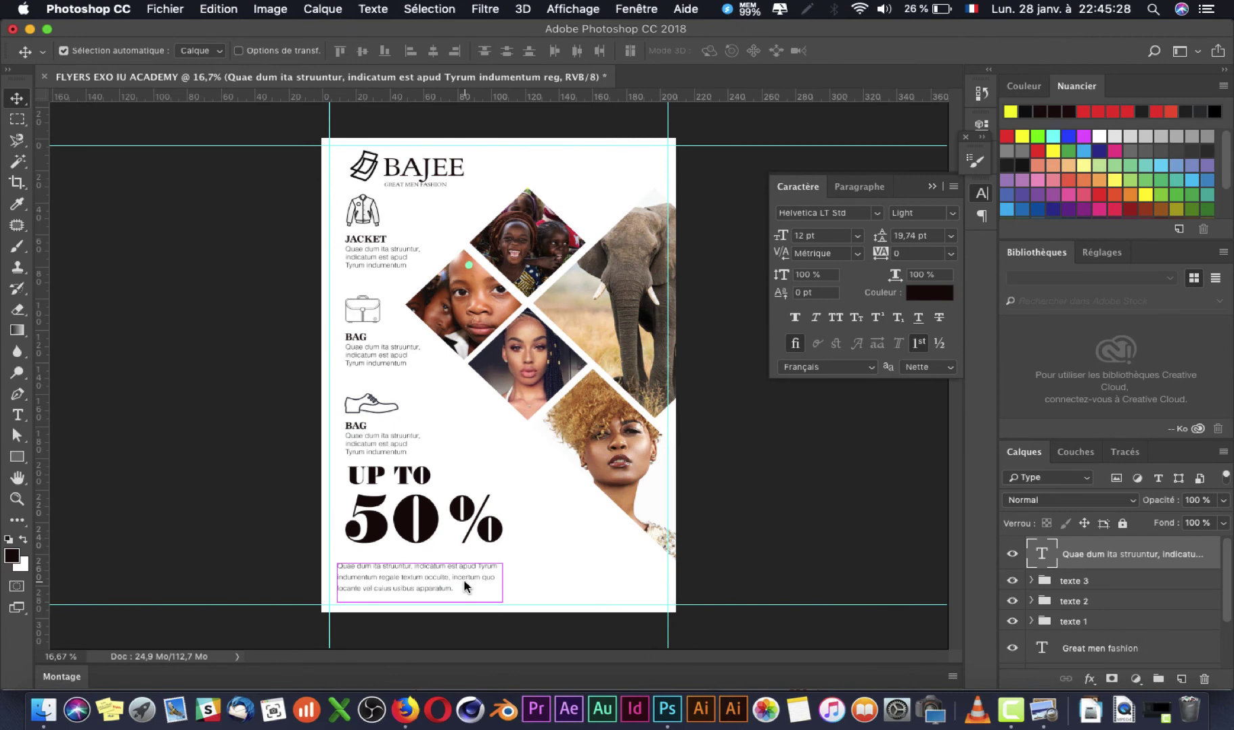
Step: Duplicate the paragraph and place the copy at the flyer's bottom right
{"action": "key", "text": "super+j"}
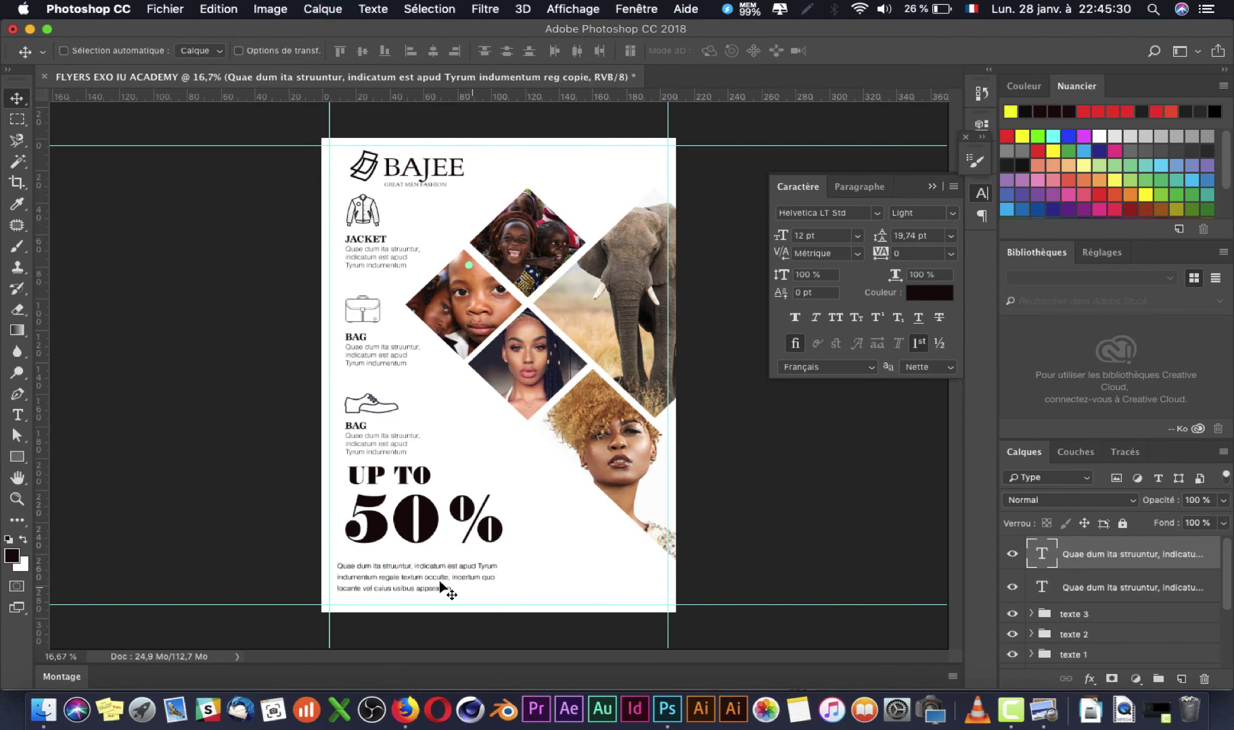
{"action": "left_click_drag", "start_coordinate": [437, 584], "coordinate": [620, 574]}
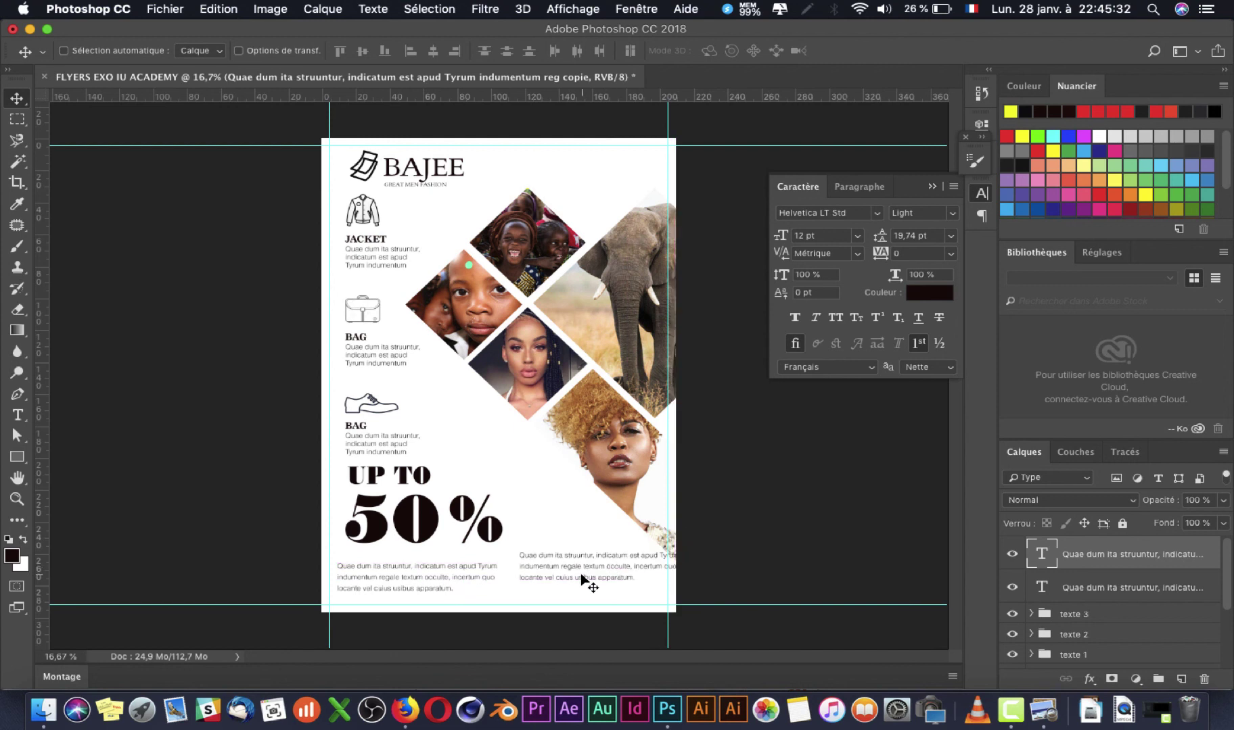
{"action": "key", "text": "super+Tab"}
{"action": "key", "text": "super+Tab"}
Step: Shorten the copy's text box and delete everything after 'indumentum regal'
{"action": "key", "text": "t"}
{"action": "left_click_drag", "start_coordinate": [631, 576], "coordinate": [494, 531]}
{"action": "left_click", "coordinate": [599, 564]}
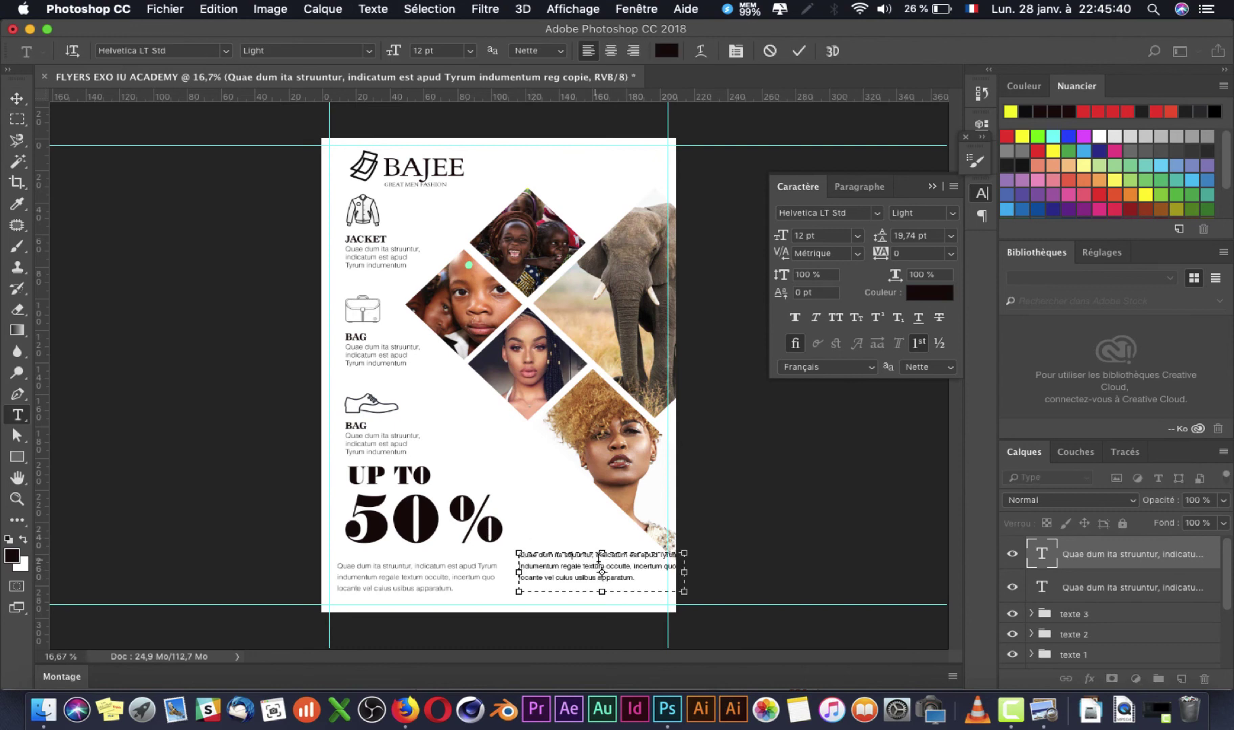
{"action": "left_click_drag", "start_coordinate": [597, 555], "coordinate": [685, 587]}
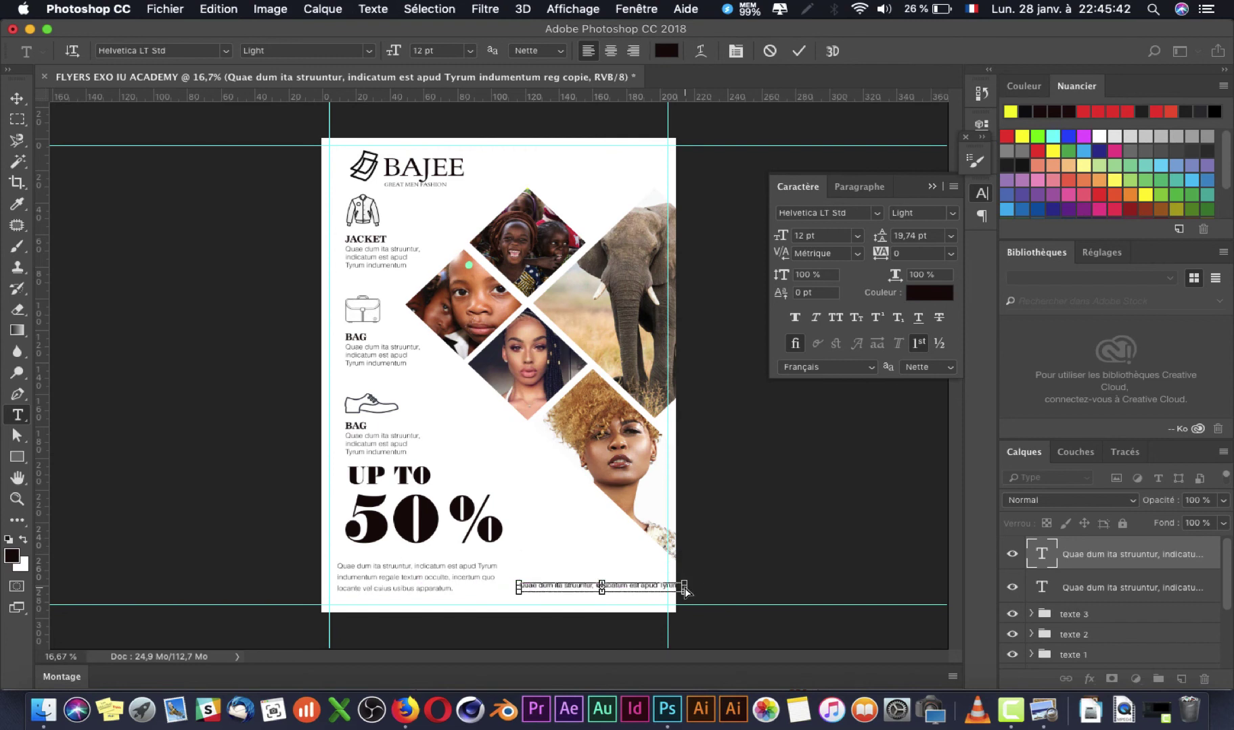
{"action": "key", "text": "super+z"}
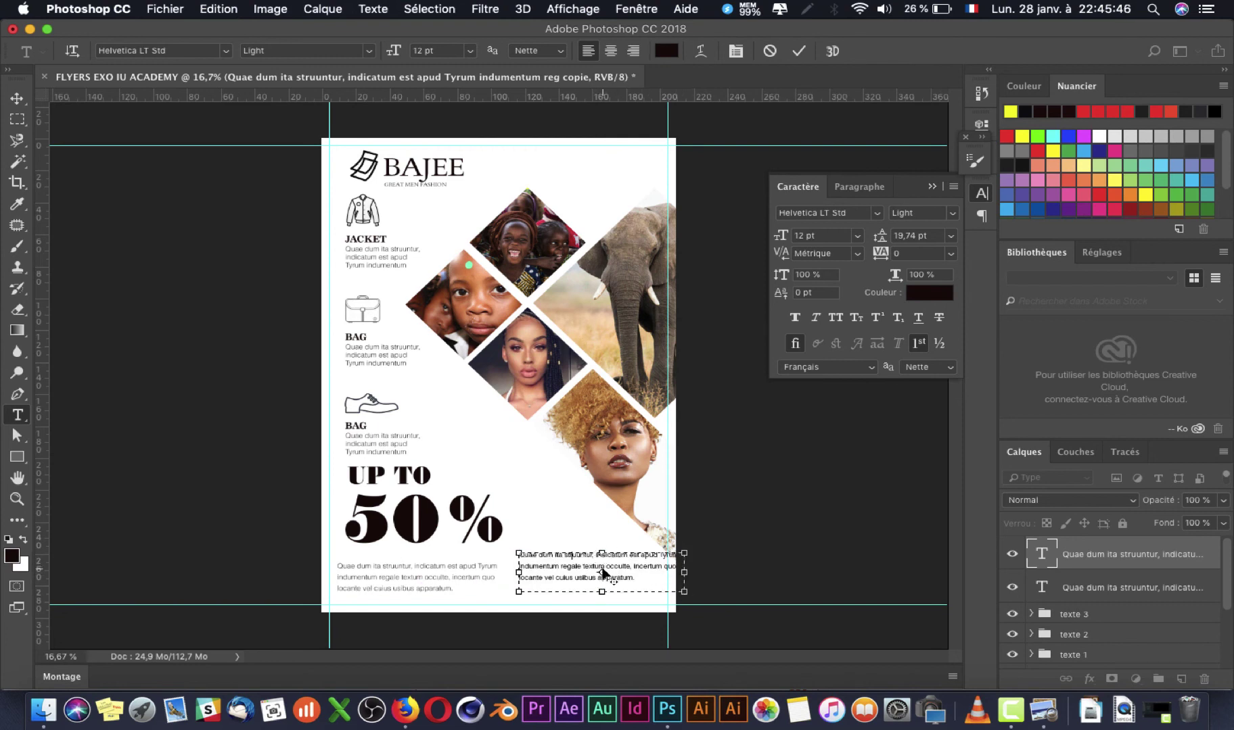
{"action": "mouse_move", "coordinate": [600, 553]}
{"action": "left_mouse_down"}
{"action": "mouse_move", "coordinate": [601, 586]}
{"action": "mouse_move", "coordinate": [601, 515]}
{"action": "mouse_move", "coordinate": [599, 574]}
{"action": "mouse_move", "coordinate": [600, 518]}
{"action": "mouse_move", "coordinate": [599, 543]}
{"action": "left_mouse_up"}
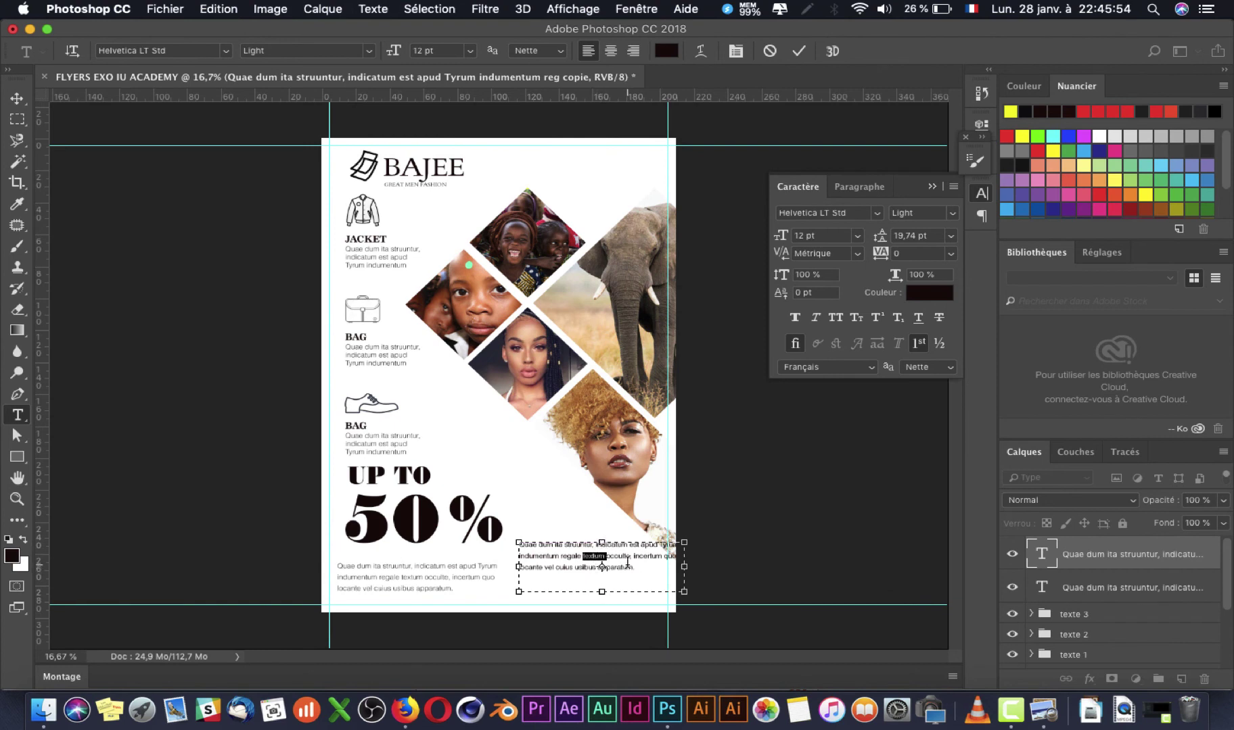
{"action": "left_click_drag", "start_coordinate": [633, 565], "coordinate": [527, 551]}
{"action": "left_click_drag", "start_coordinate": [574, 549], "coordinate": [579, 558]}
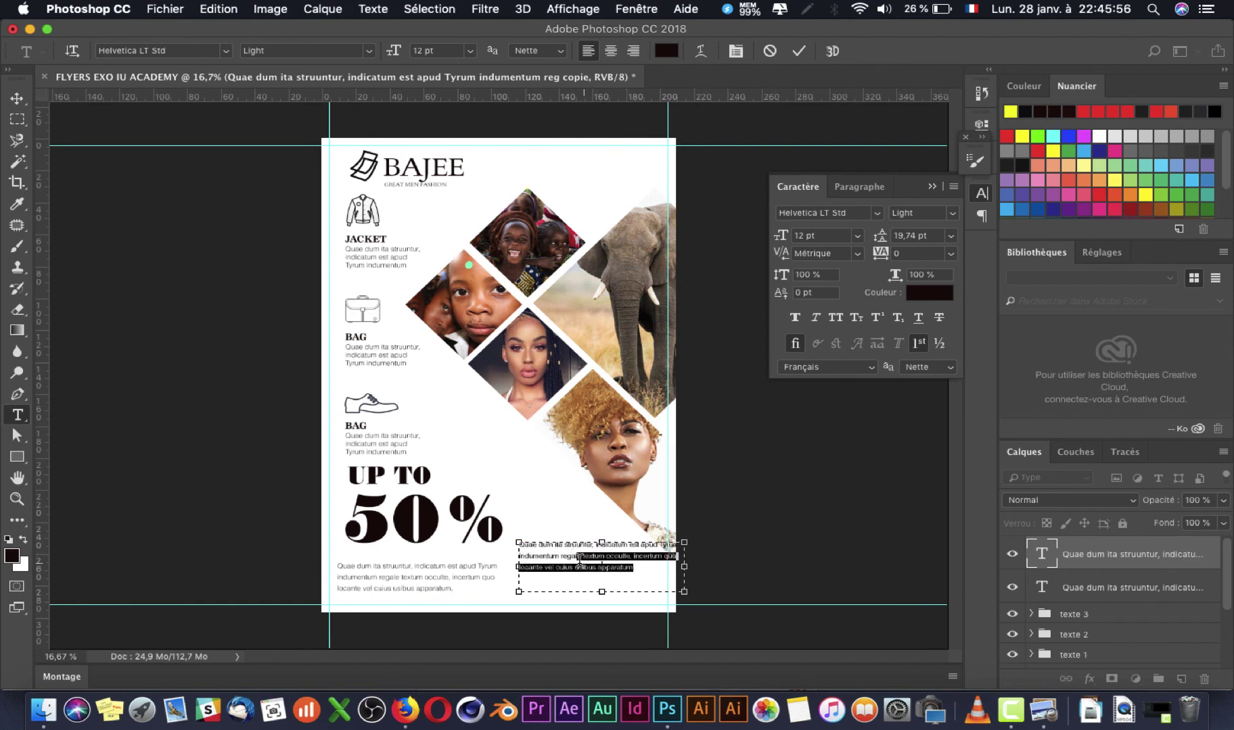
{"action": "key", "text": "BackSpace"}
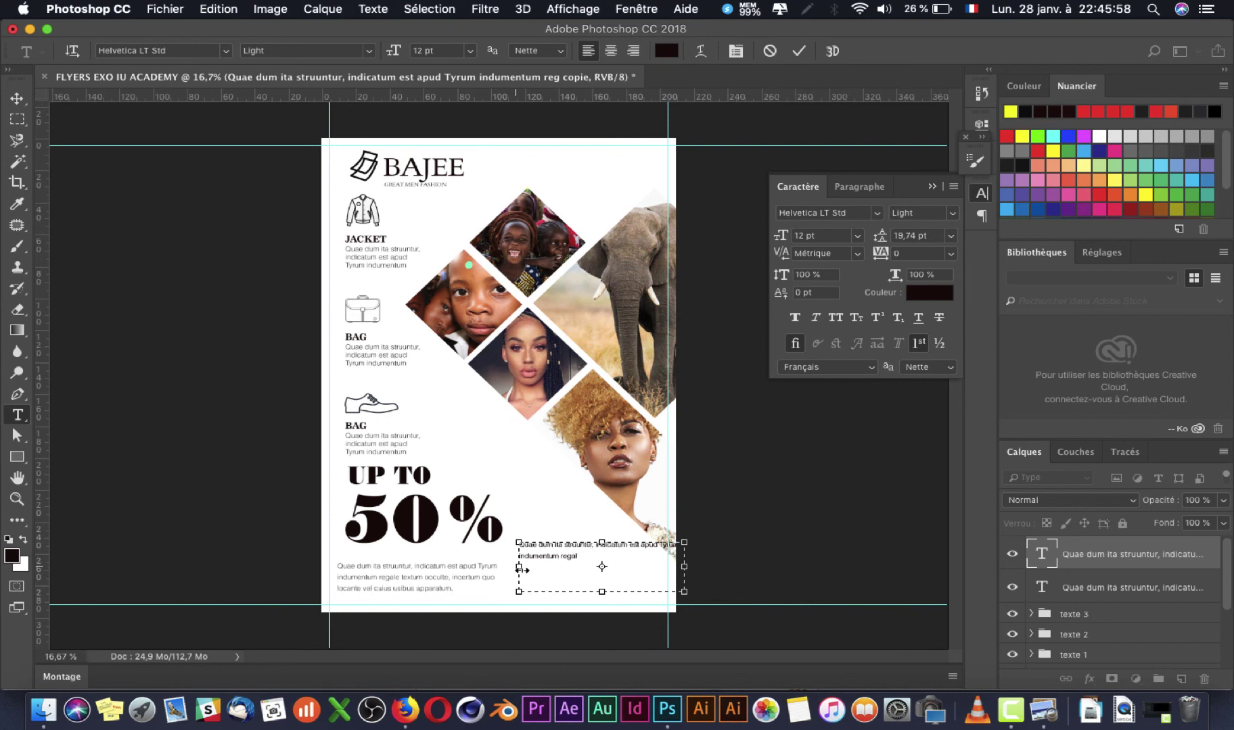
Step: Make the short text right-aligned, 10 pt, two lines wide, and nudge it slightly left
{"action": "left_click_drag", "start_coordinate": [521, 569], "coordinate": [581, 573]}
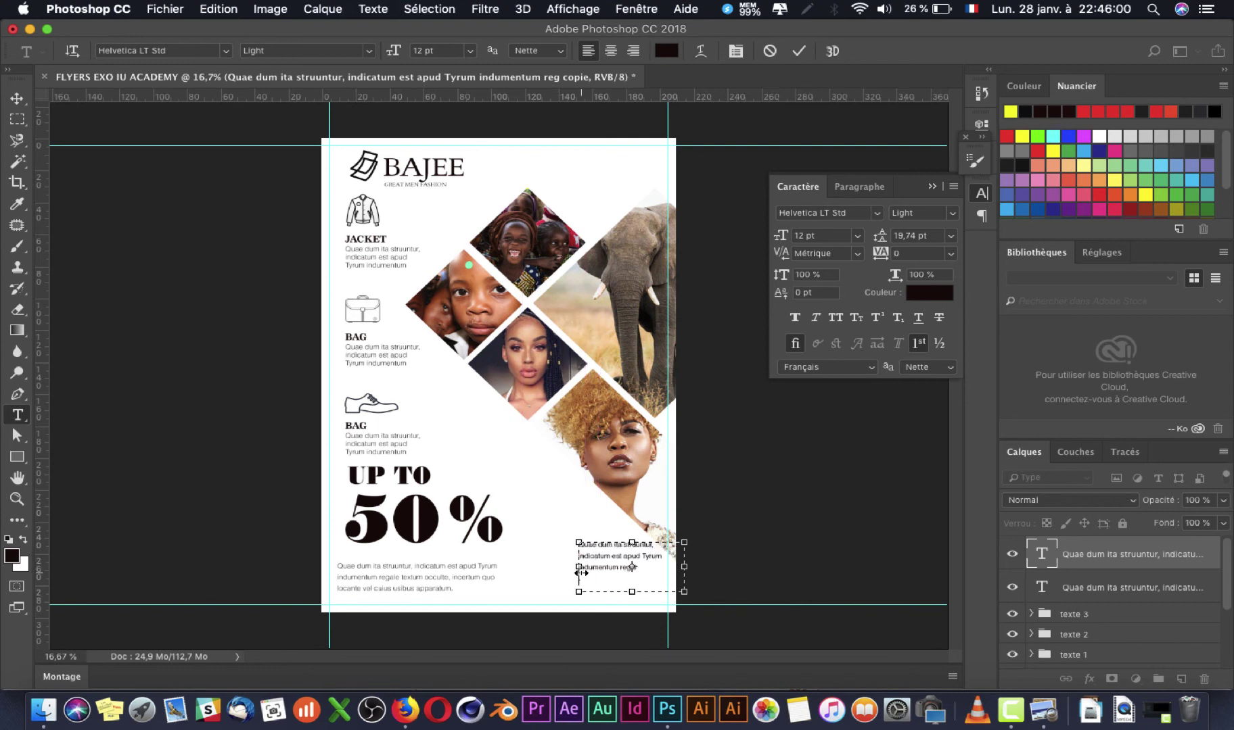
{"action": "key", "text": "super+a"}
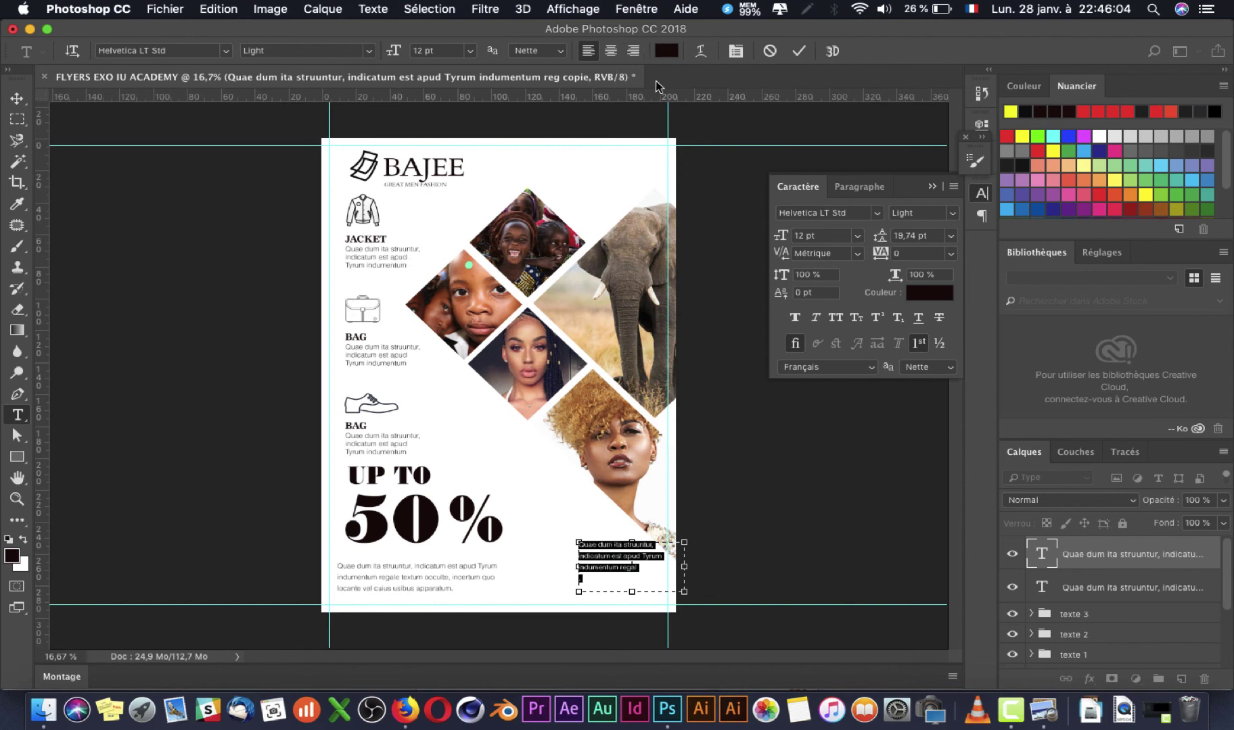
{"action": "left_click", "coordinate": [636, 53]}
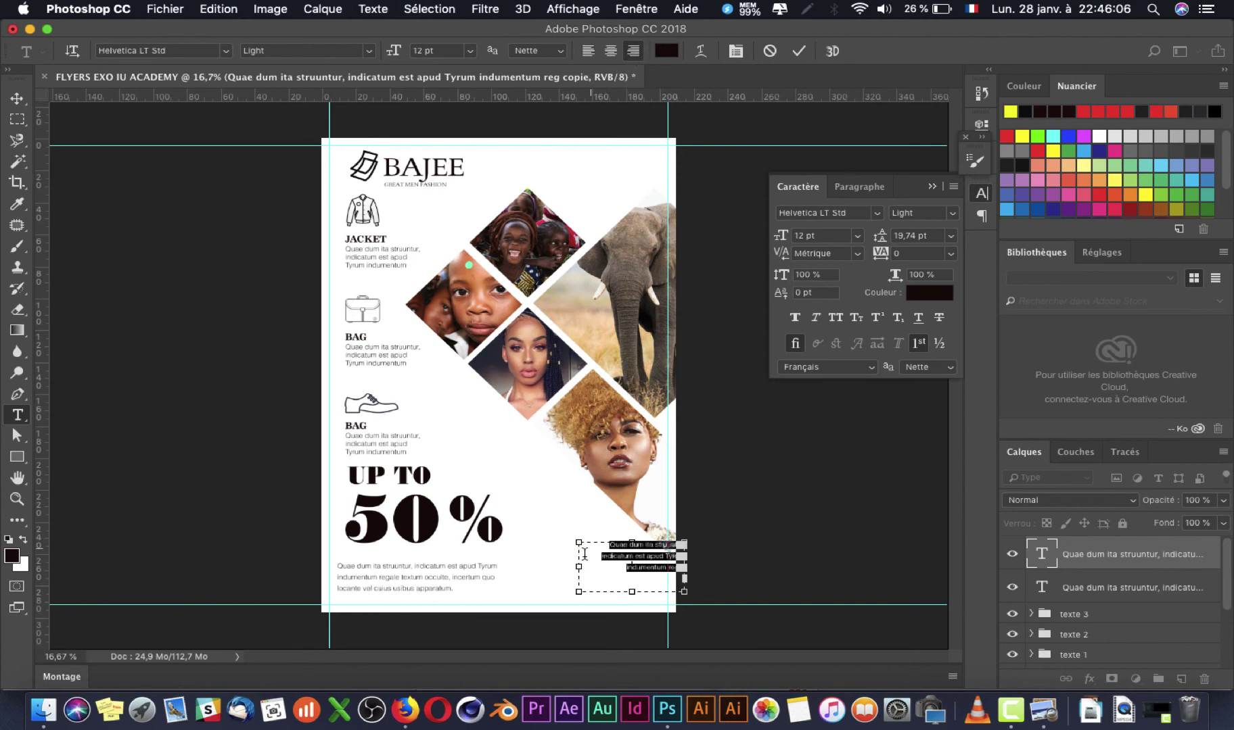
{"action": "left_click_drag", "start_coordinate": [579, 571], "coordinate": [538, 571]}
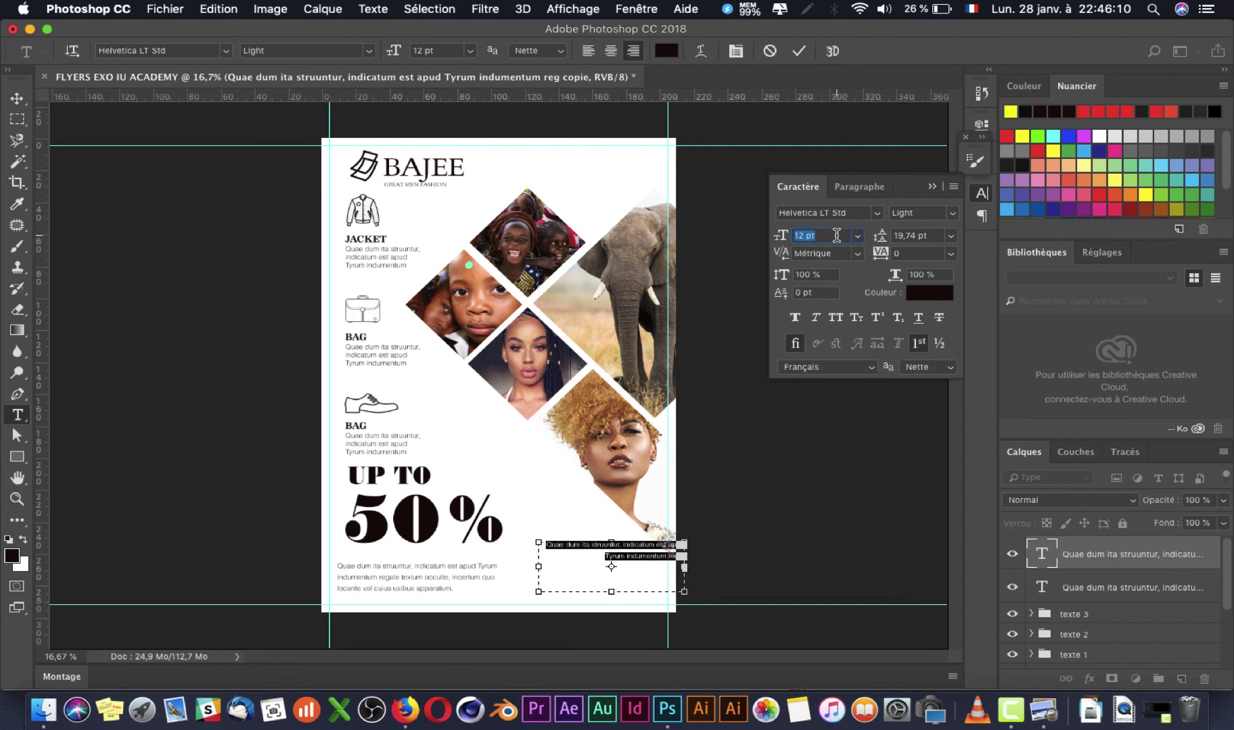
{"action": "type", "text": "10"}
{"action": "key", "text": "Return"}
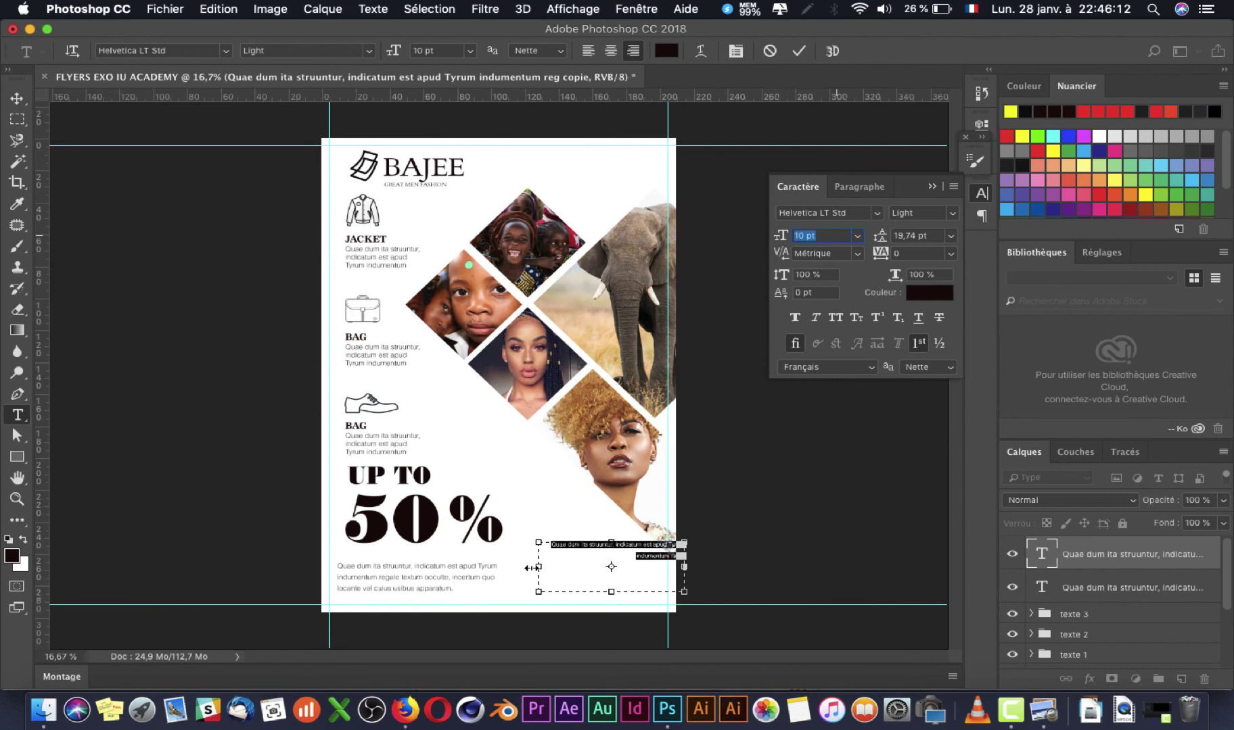
{"action": "left_click_drag", "start_coordinate": [532, 568], "coordinate": [586, 568]}
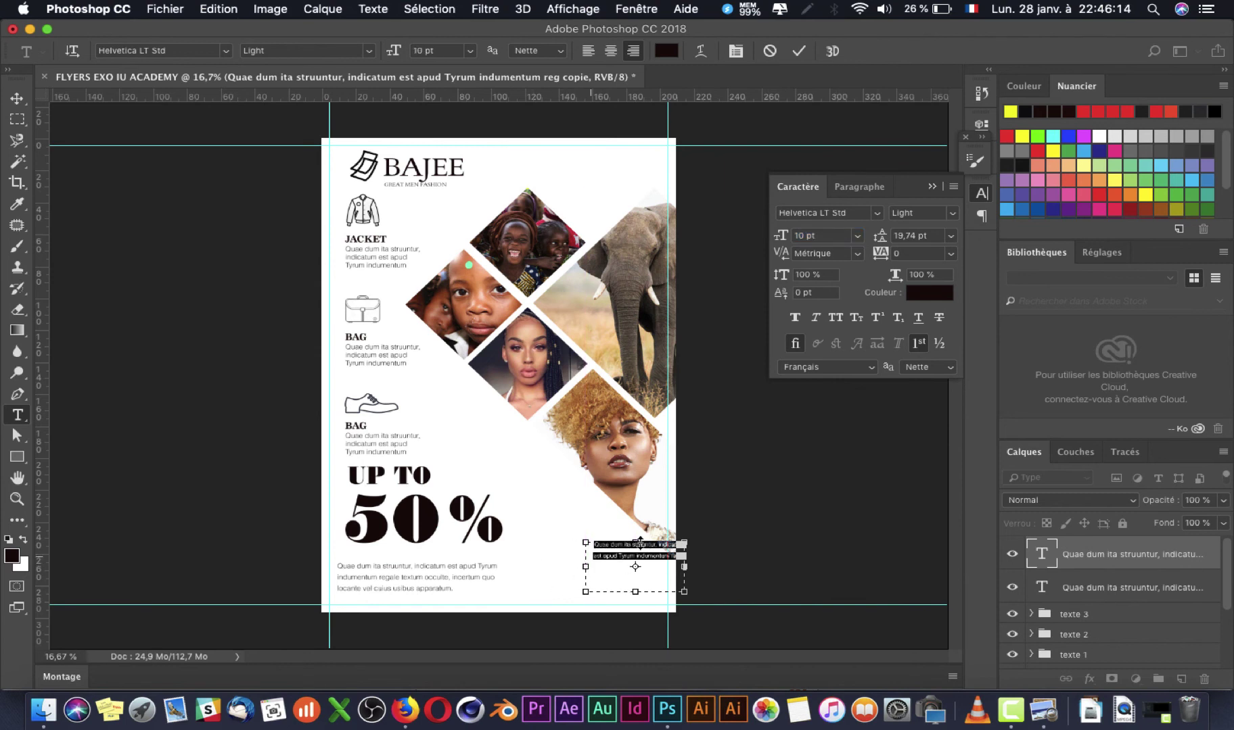
{"action": "left_click", "coordinate": [17, 99]}
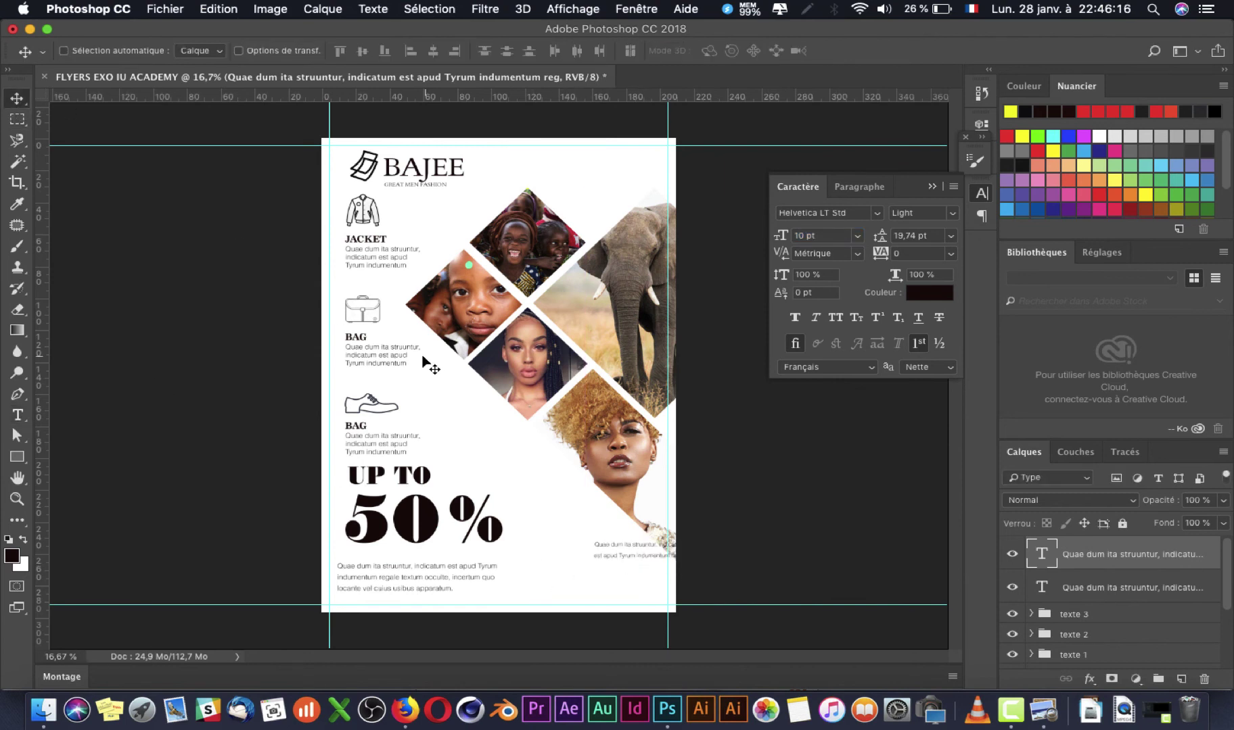
{"action": "left_click_drag", "start_coordinate": [595, 546], "coordinate": [581, 546]}
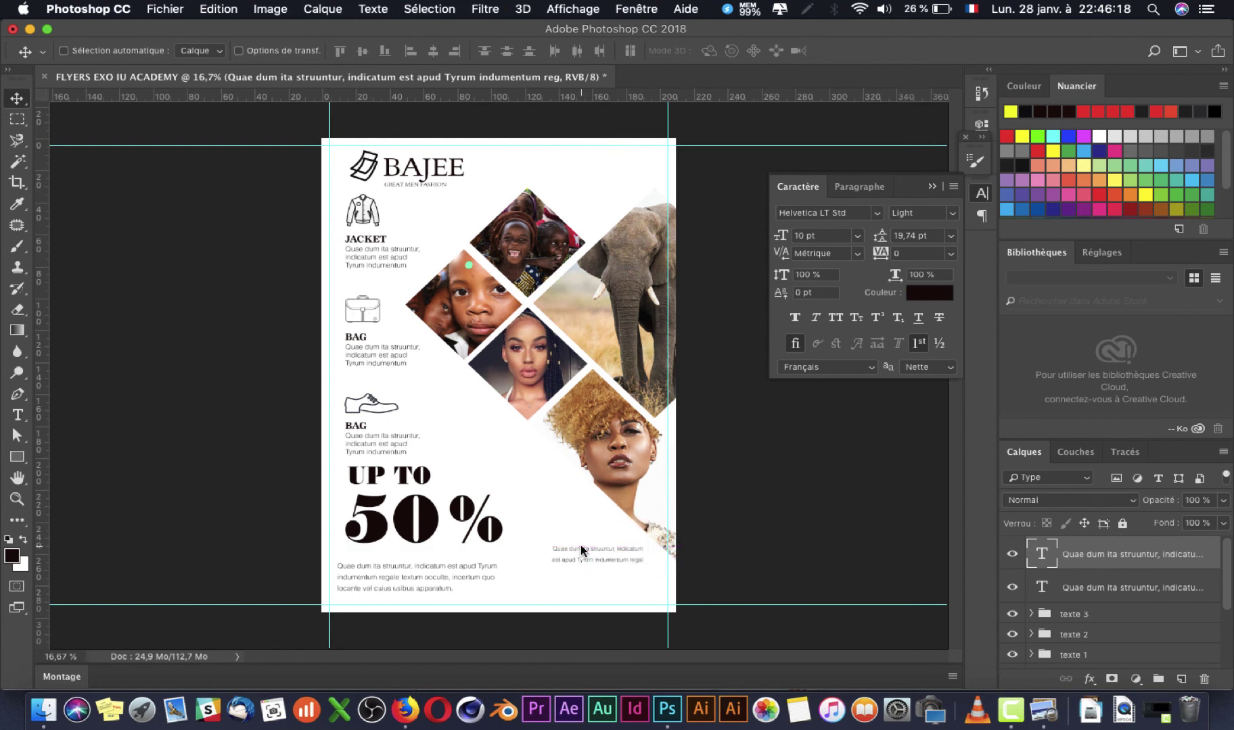
{"action": "key", "text": "super+Tab"}
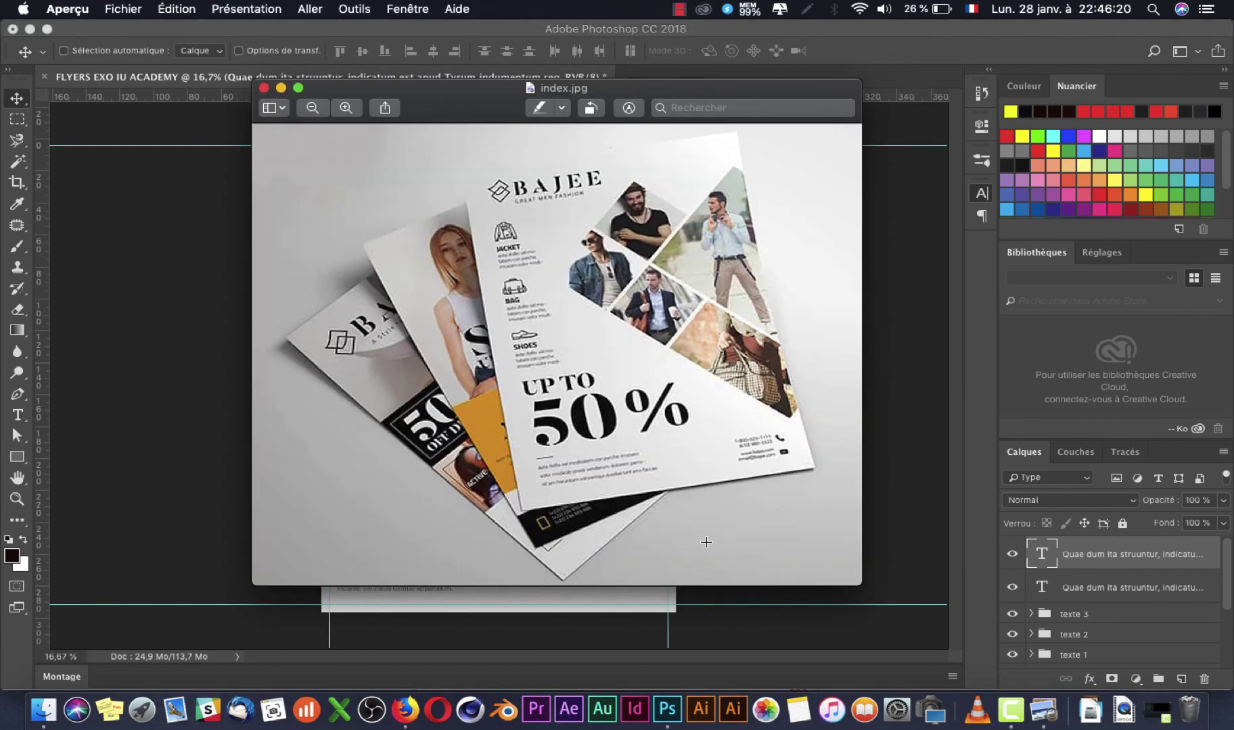
Step: Lower the small caption until it is level with the bottom-left paragraph's first line
{"action": "key", "text": "super+Tab"}
{"action": "left_click_drag", "start_coordinate": [625, 567], "coordinate": [609, 580]}
{"action": "key", "text": "super+Tab"}
{"action": "key", "text": "super+Tab"}
{"action": "left_click_drag", "start_coordinate": [601, 566], "coordinate": [612, 575]}
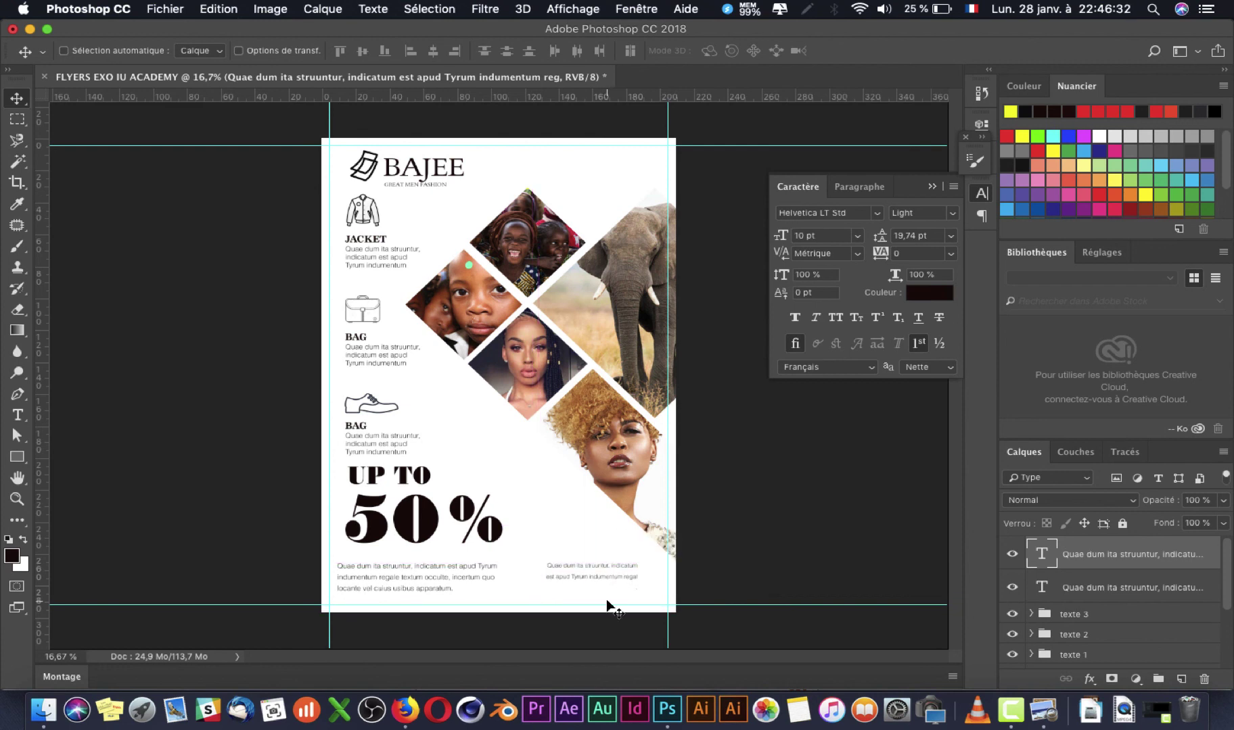
{"action": "key", "text": "super+plus"}
Step: Replace the short bottom-right caption's text with the phone number
{"action": "left_click_drag", "start_coordinate": [607, 601], "coordinate": [451, 438]}
{"action": "key", "text": "super+plus"}
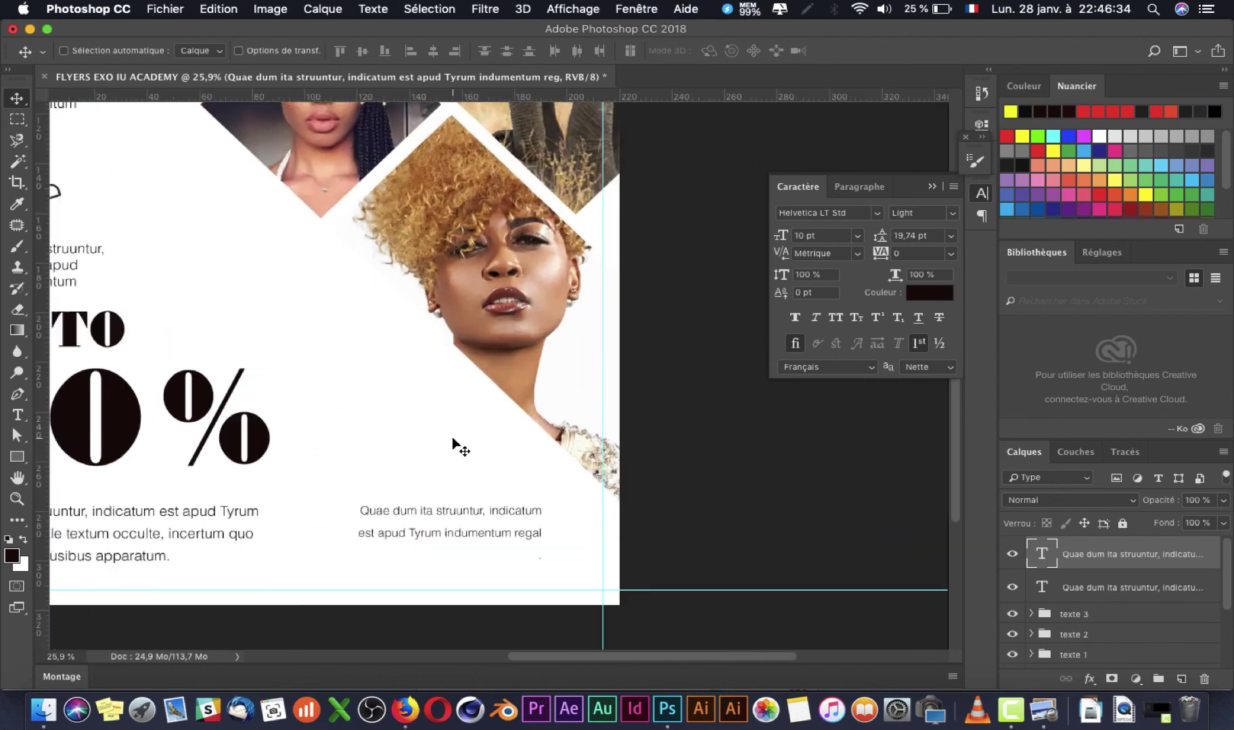
{"action": "left_click_drag", "start_coordinate": [438, 501], "coordinate": [465, 463]}
{"action": "key", "text": "t"}
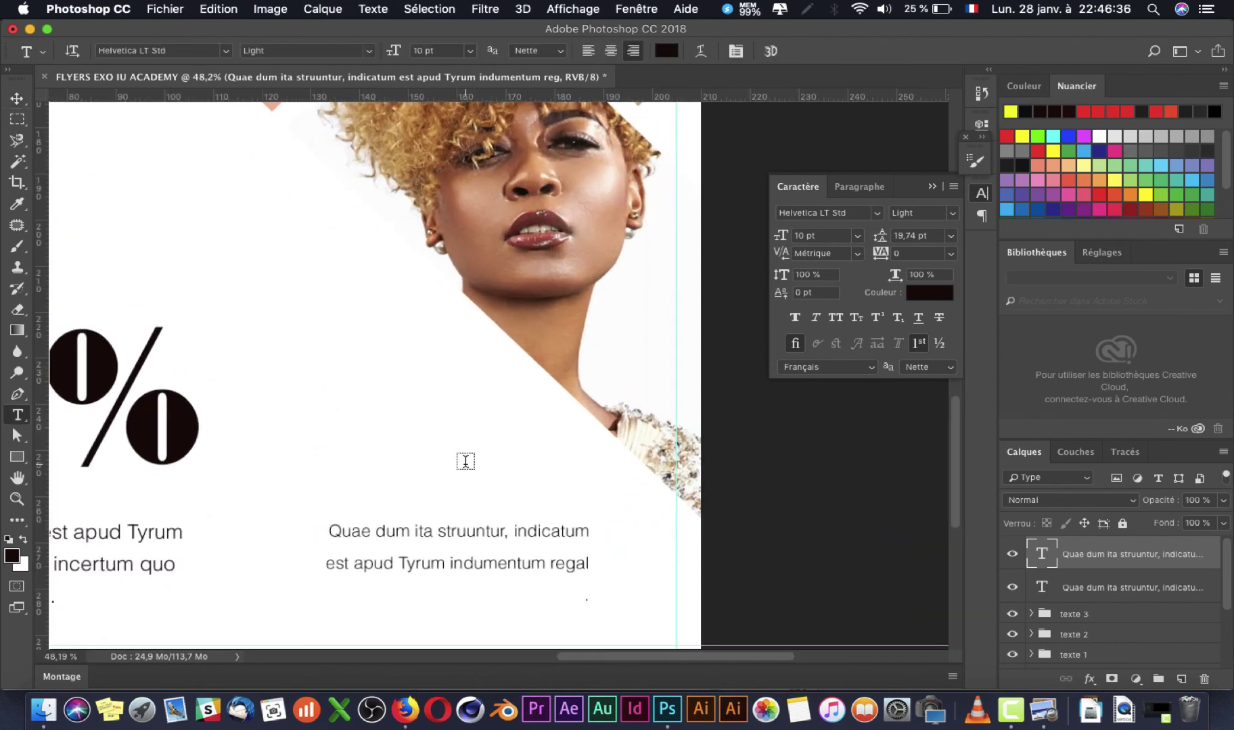
{"action": "left_click", "coordinate": [585, 563]}
{"action": "key", "text": "super+a"}
{"action": "key", "text": "super+Tab"}
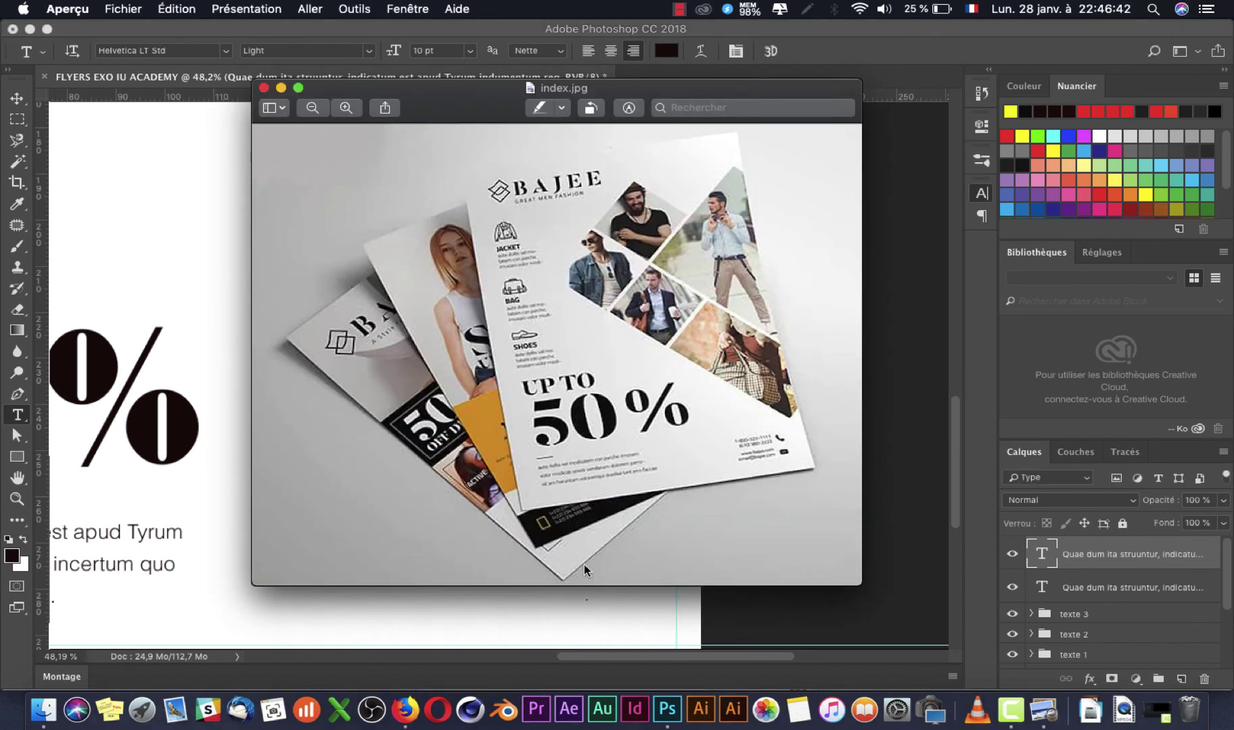
{"action": "key", "text": "super+Tab"}
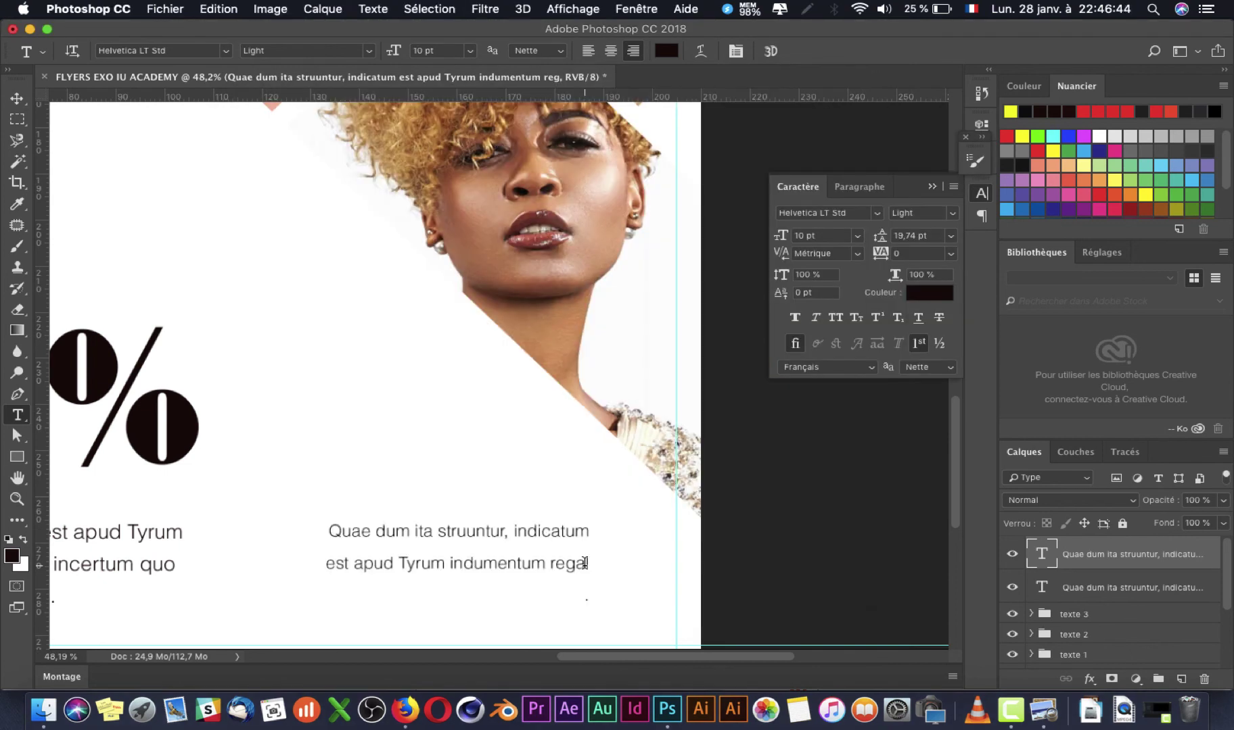
{"action": "left_click", "coordinate": [586, 563]}
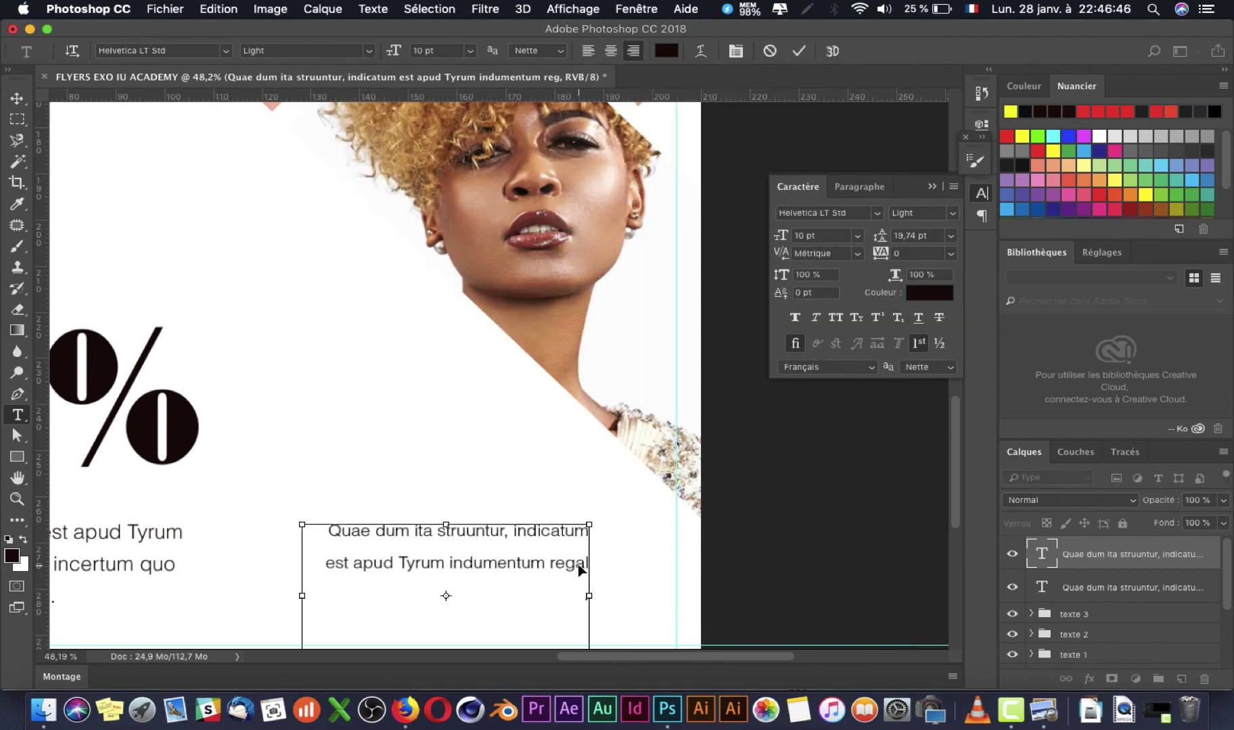
{"action": "key", "text": "super+a"}
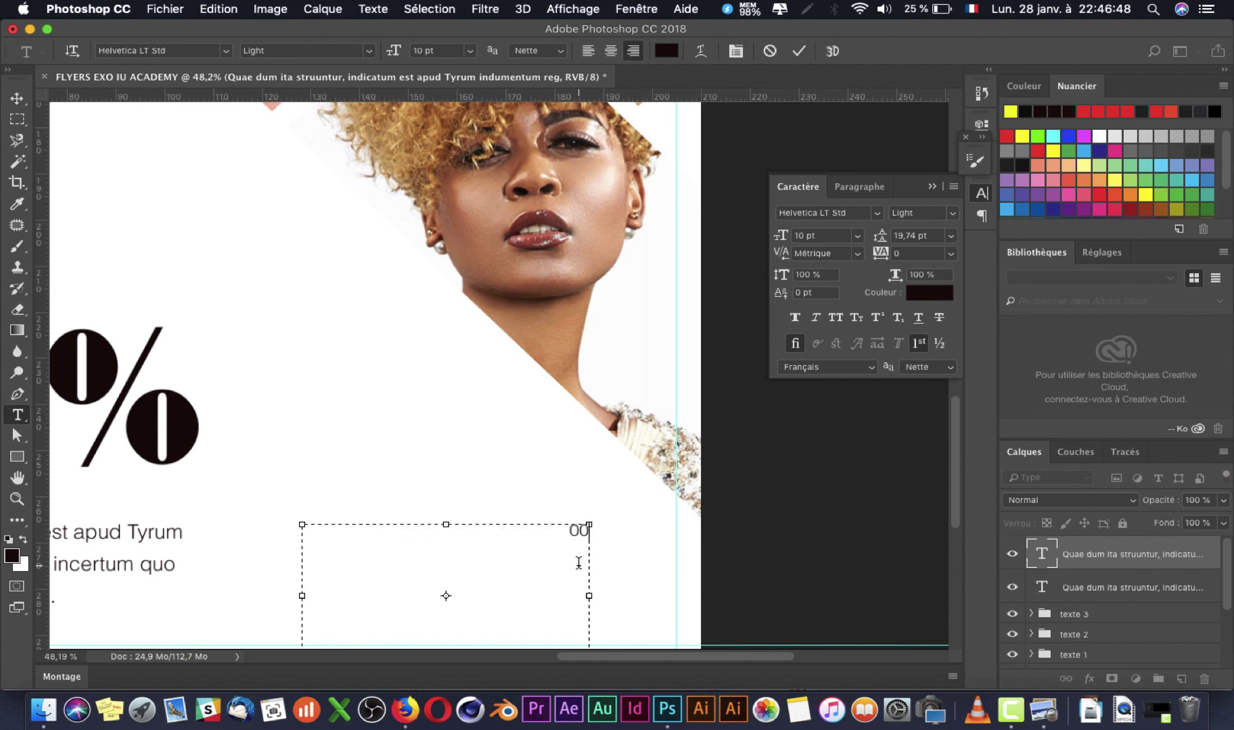
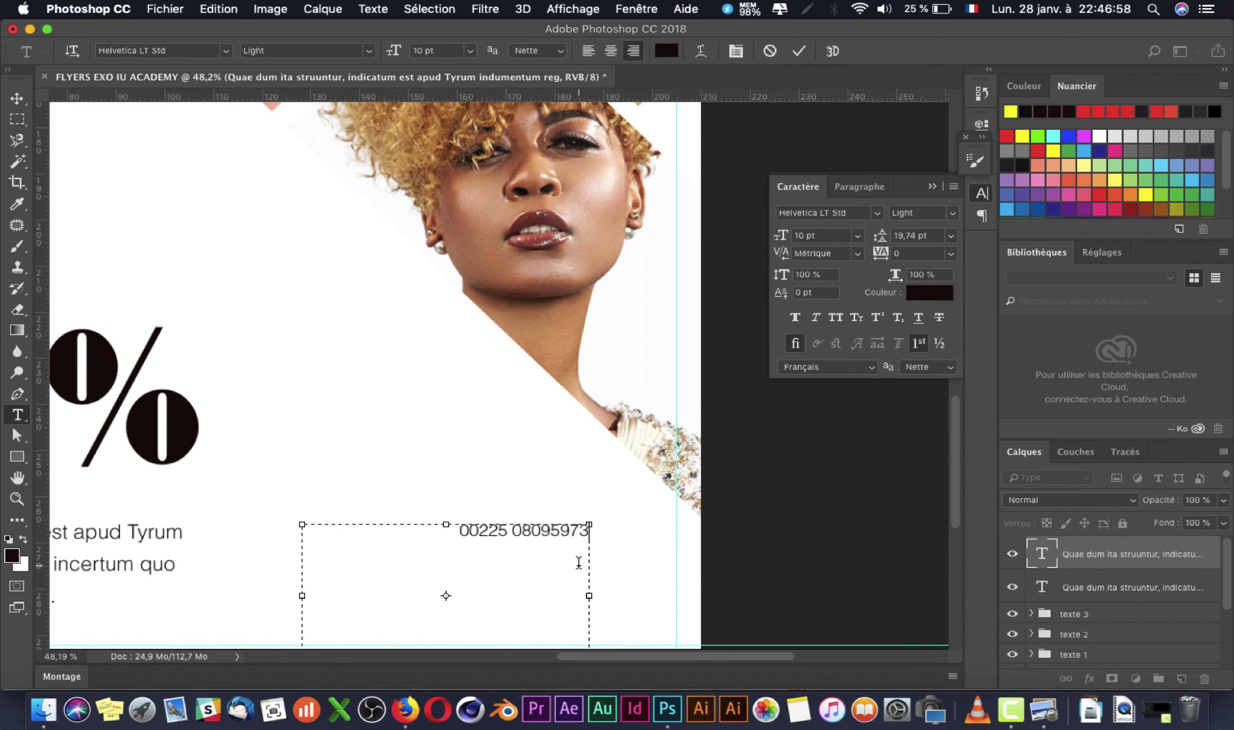
{"action": "key", "text": "super+Return"}
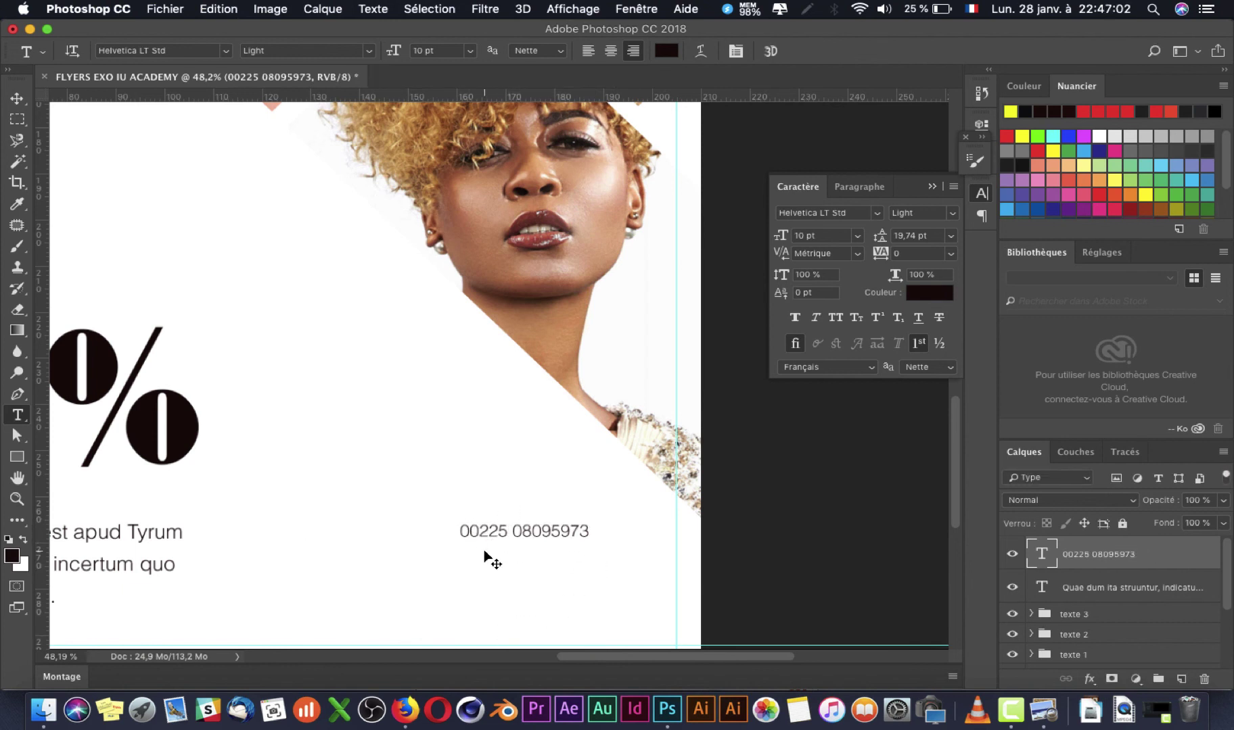
Step: Shrink the phone number's text box to a single line
{"action": "key", "text": "super+minus"}
{"action": "left_click", "coordinate": [519, 492]}
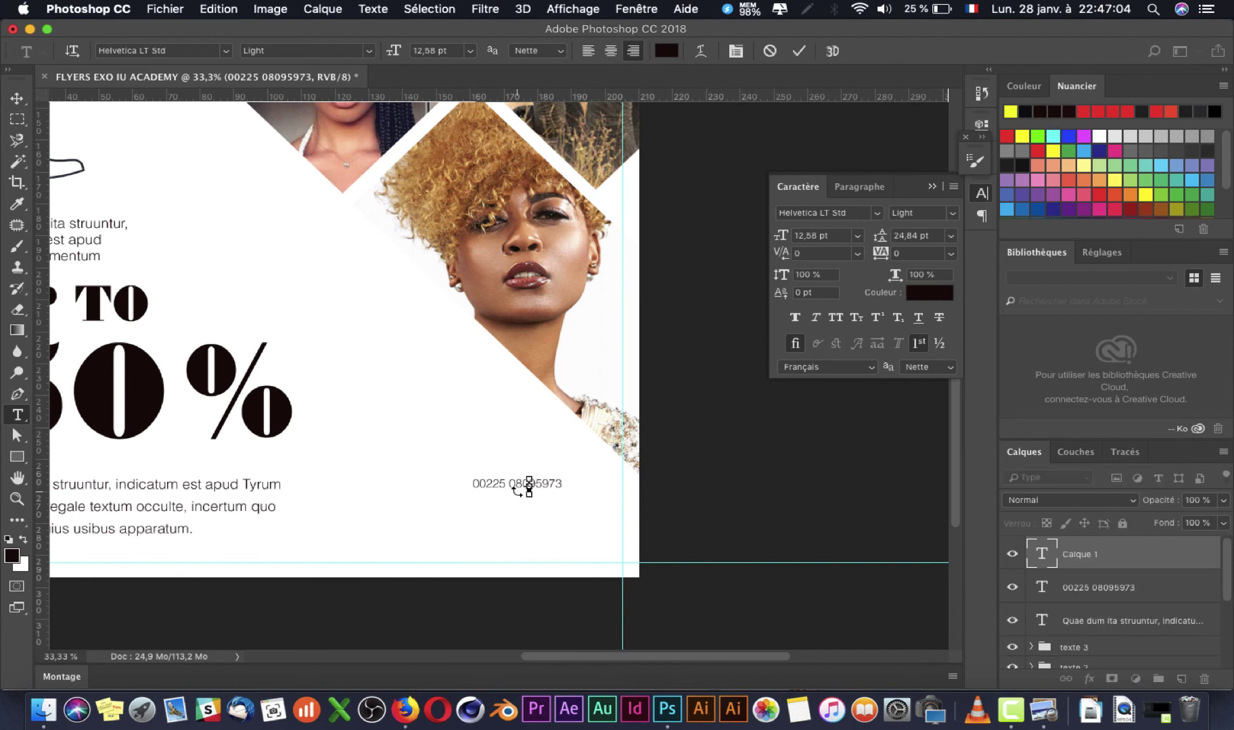
{"action": "left_click", "coordinate": [530, 482]}
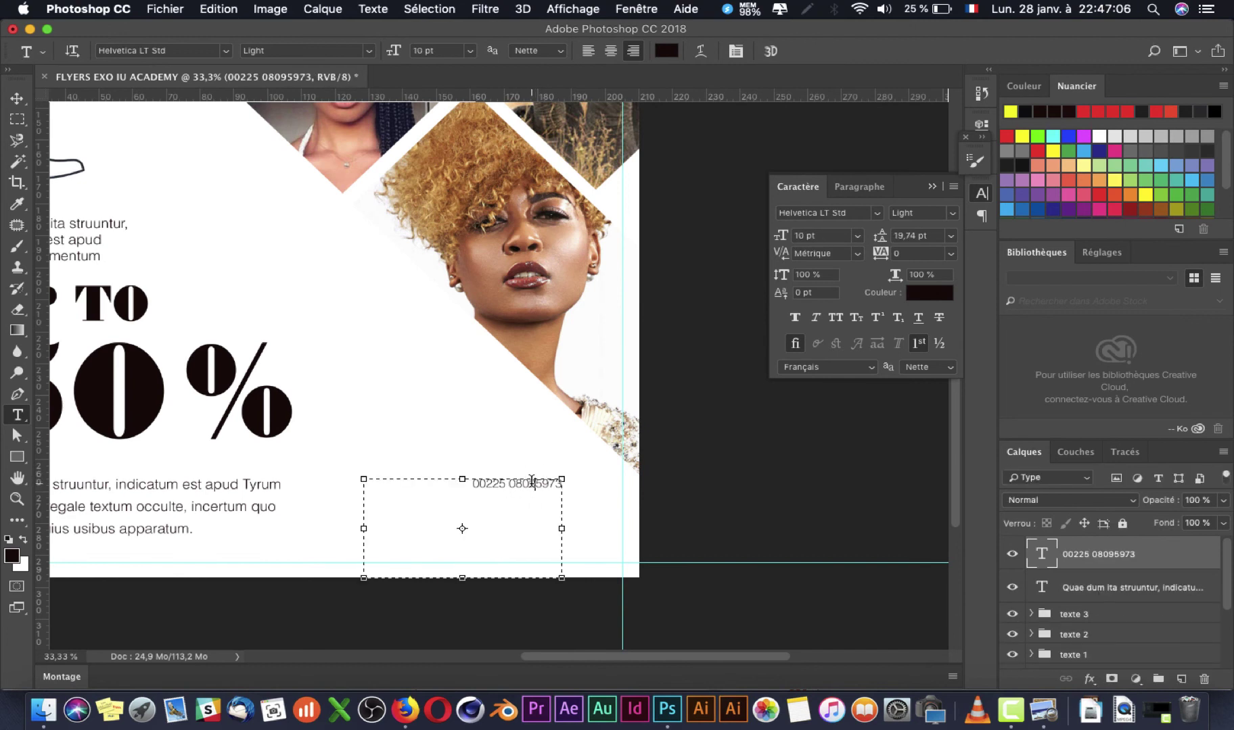
{"action": "left_click_drag", "start_coordinate": [465, 580], "coordinate": [465, 497]}
{"action": "key", "text": "super+Return"}
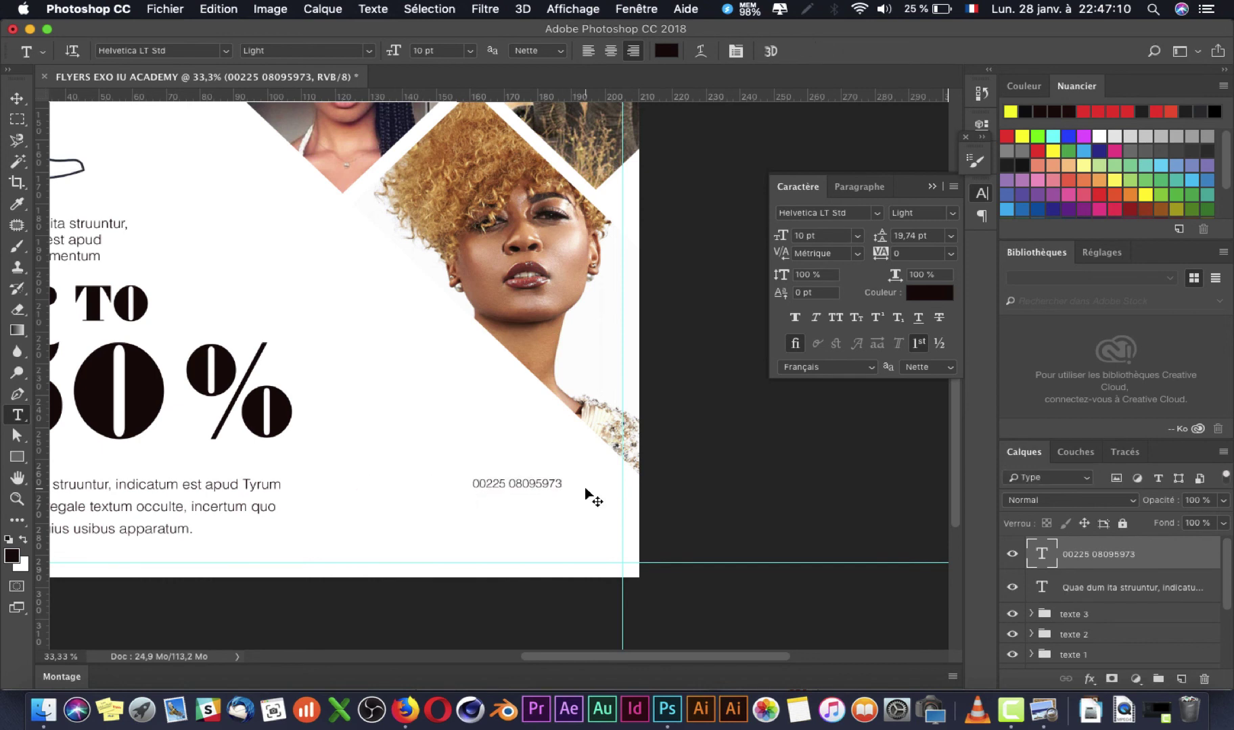
Step: Cut the number into a new text layer and move it under the right-hand photo
{"action": "key", "text": "super+Tab"}
{"action": "key", "text": "super+Tab"}
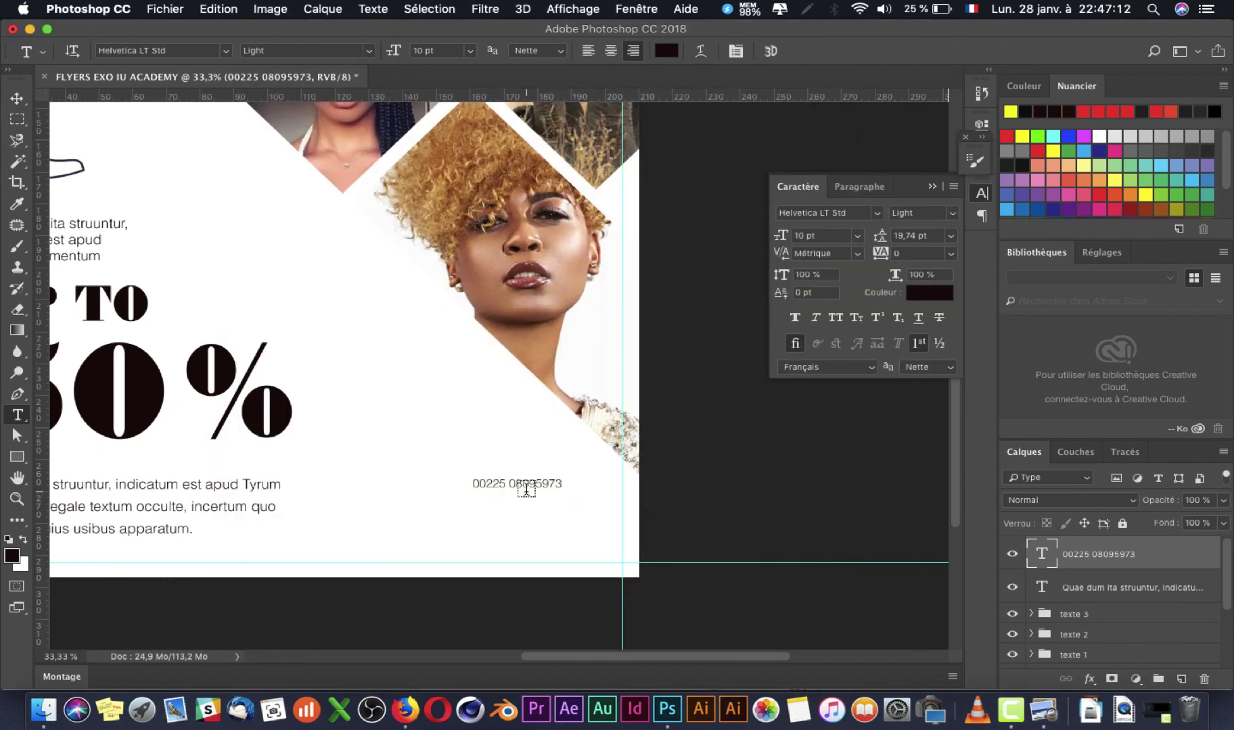
{"action": "left_click", "coordinate": [526, 484]}
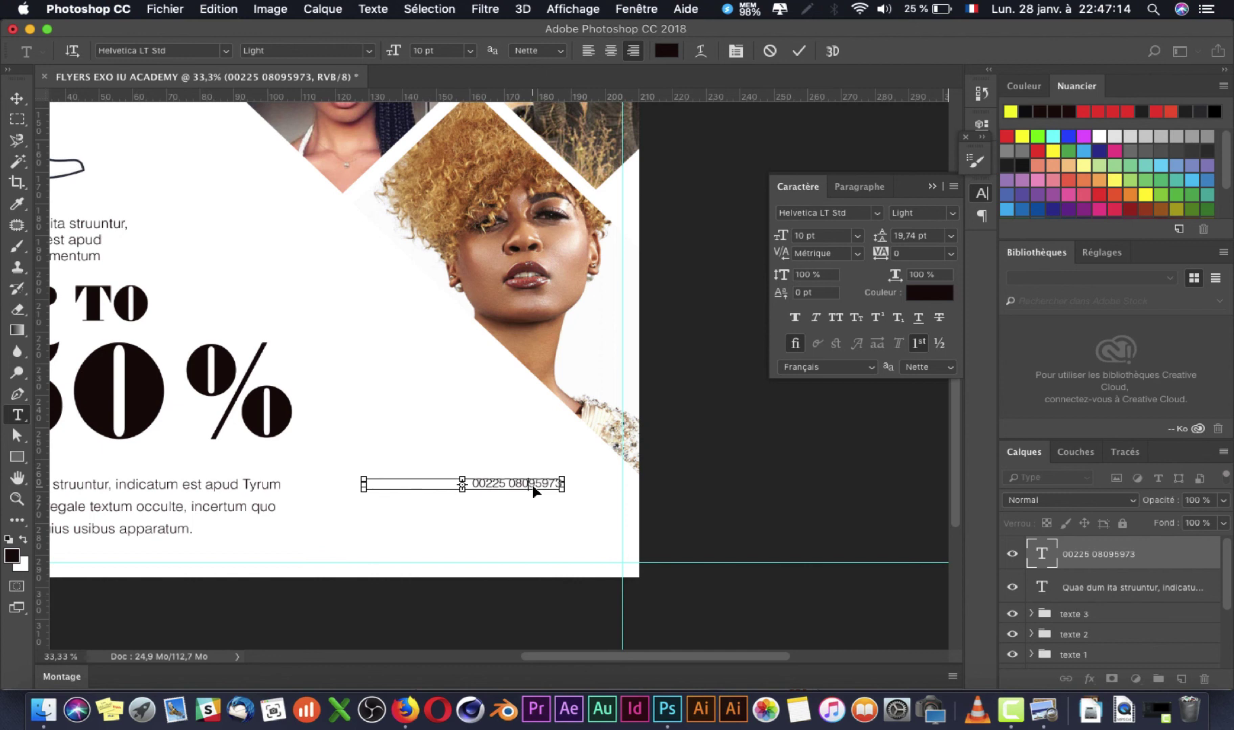
{"action": "triple_click", "coordinate": [533, 483]}
{"action": "key", "text": "super+c"}
{"action": "key", "text": "BackSpace"}
{"action": "key", "text": "super+Return"}
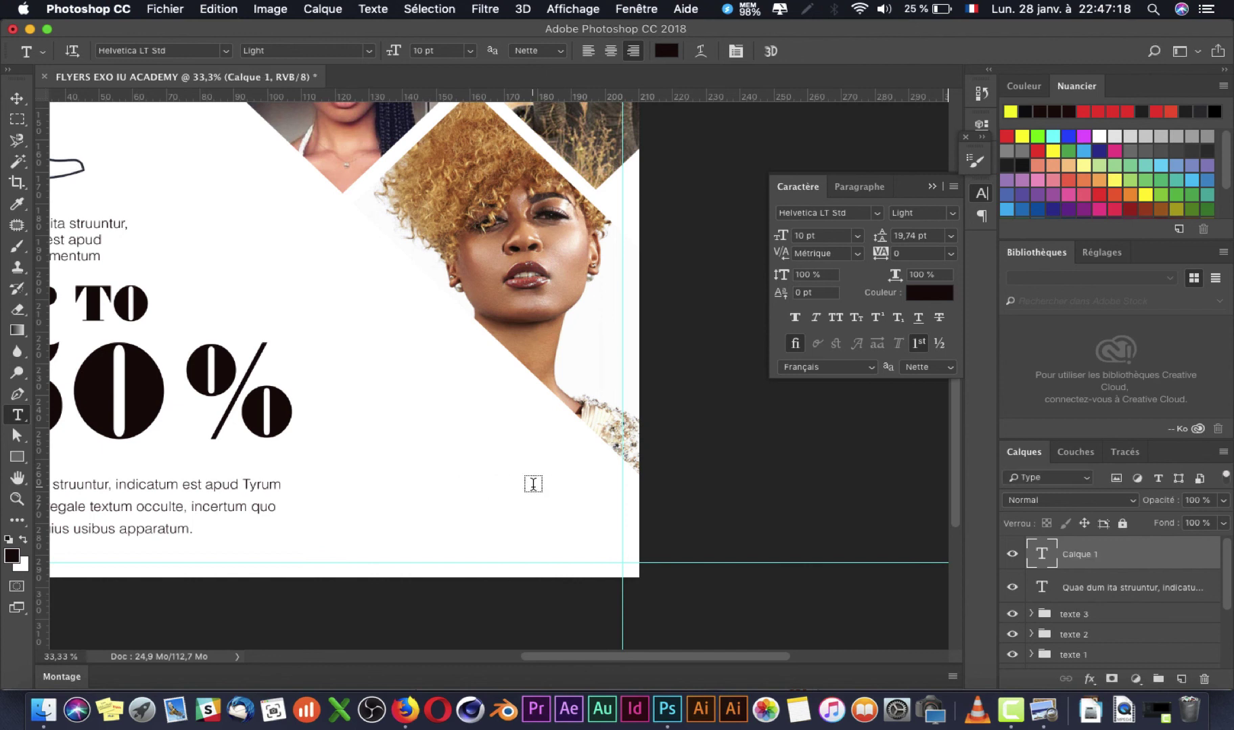
{"action": "left_click", "coordinate": [533, 484]}
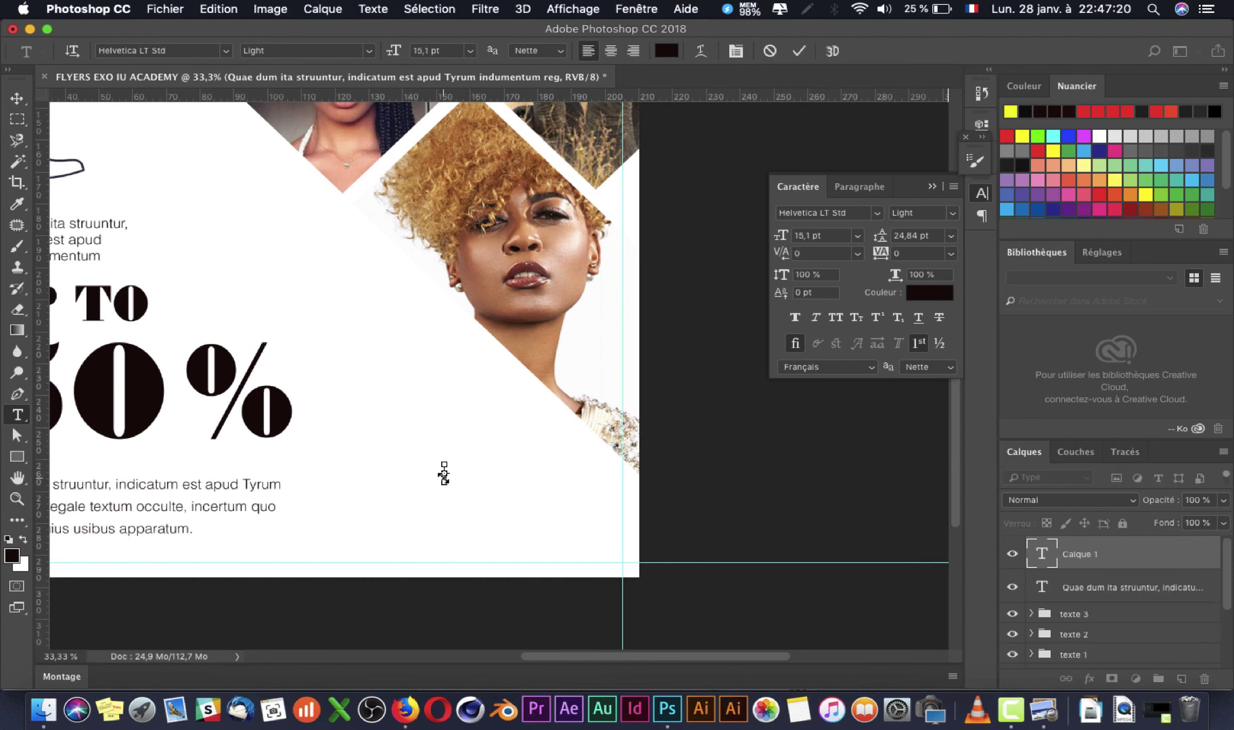
{"action": "key", "text": "super+v"}
{"action": "key", "text": "super+Return"}
{"action": "key", "text": "v"}
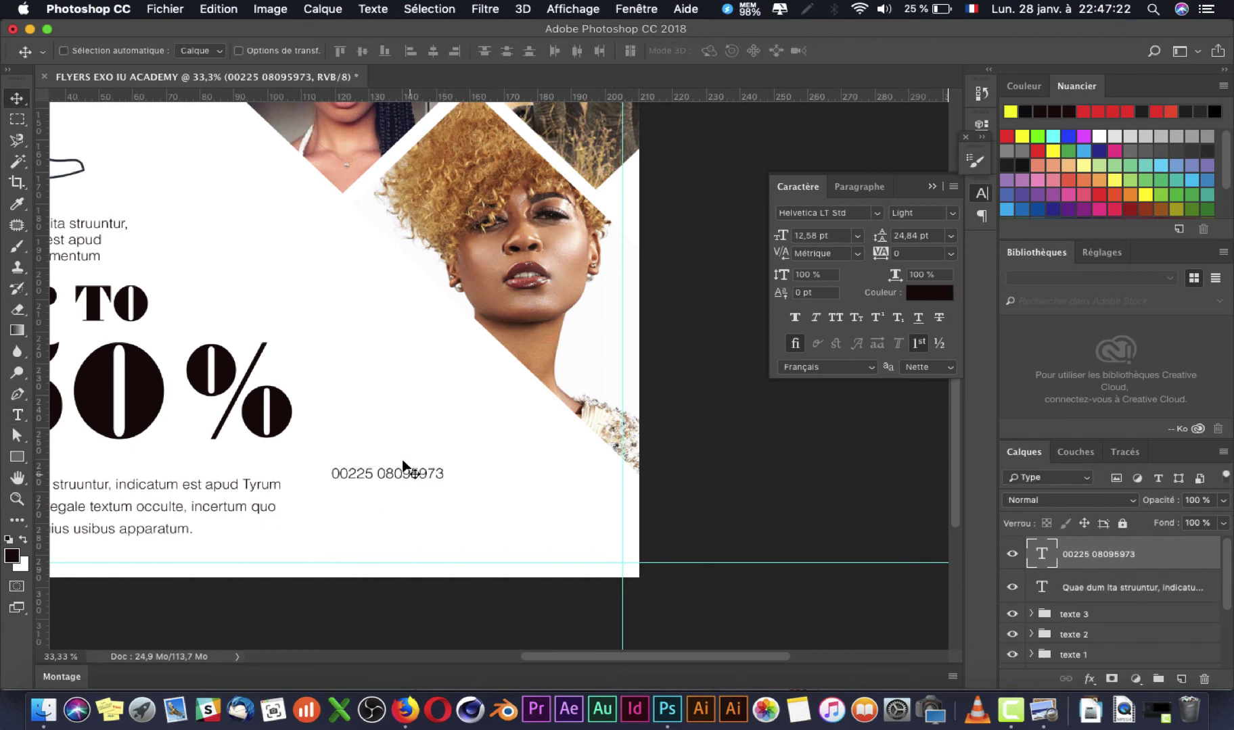
{"action": "left_click_drag", "start_coordinate": [415, 462], "coordinate": [541, 482]}
Step: Add a second placeholder number line and split the first number's digits into pairs
{"action": "key", "text": "t"}
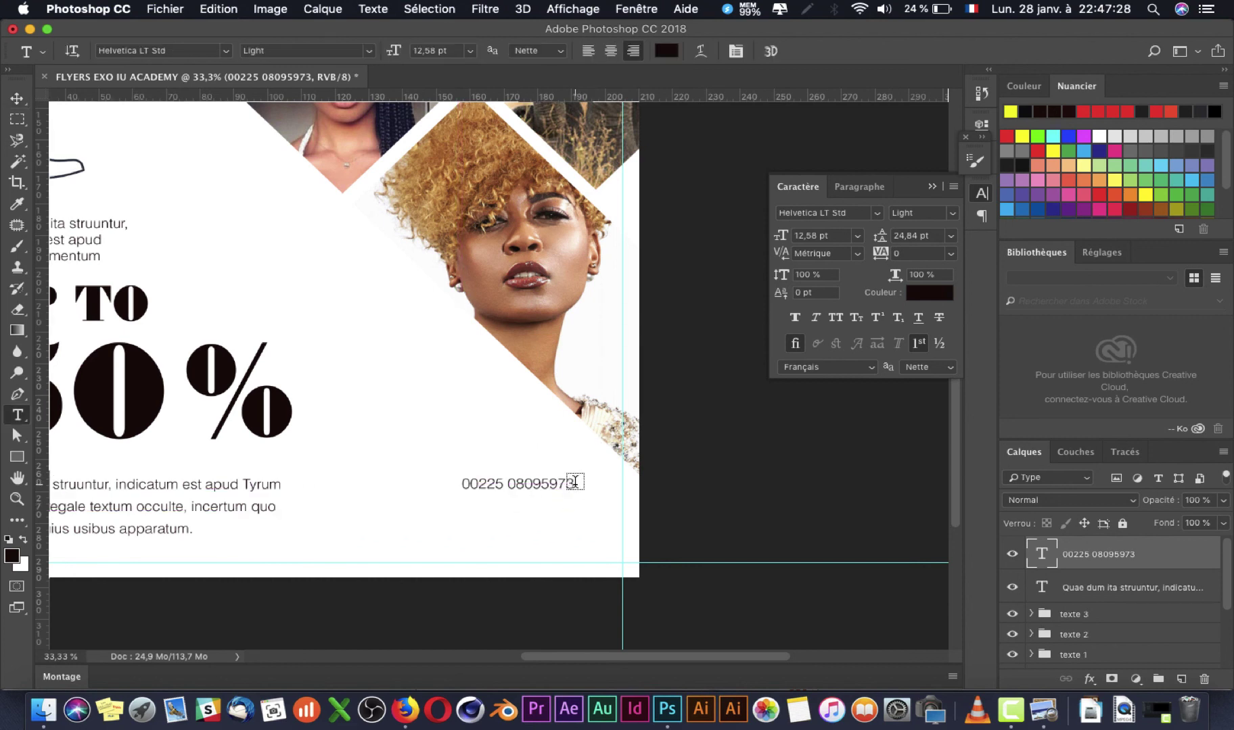
{"action": "left_click", "coordinate": [572, 481]}
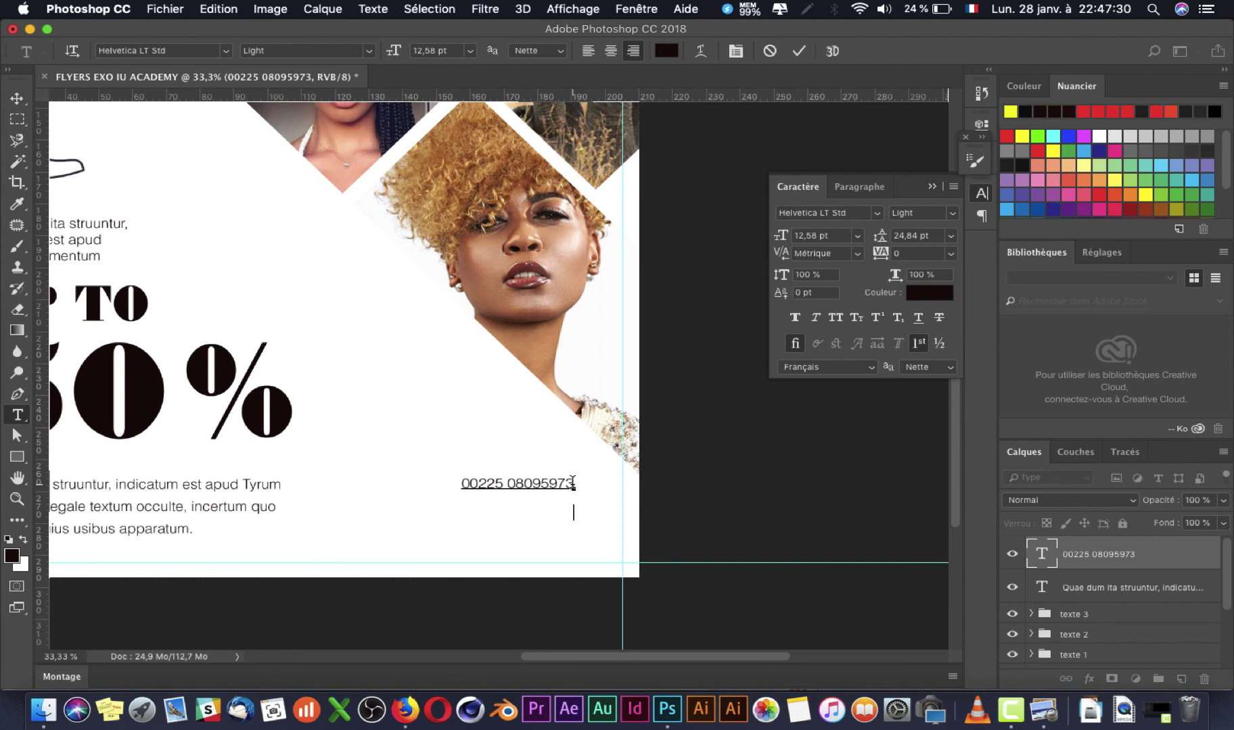
{"action": "type", "text": "0022"}
{"action": "type", "text": "5V"}
{"action": "key", "text": "BackSpace"}
{"action": "type", "text": "00 00 00 00"}
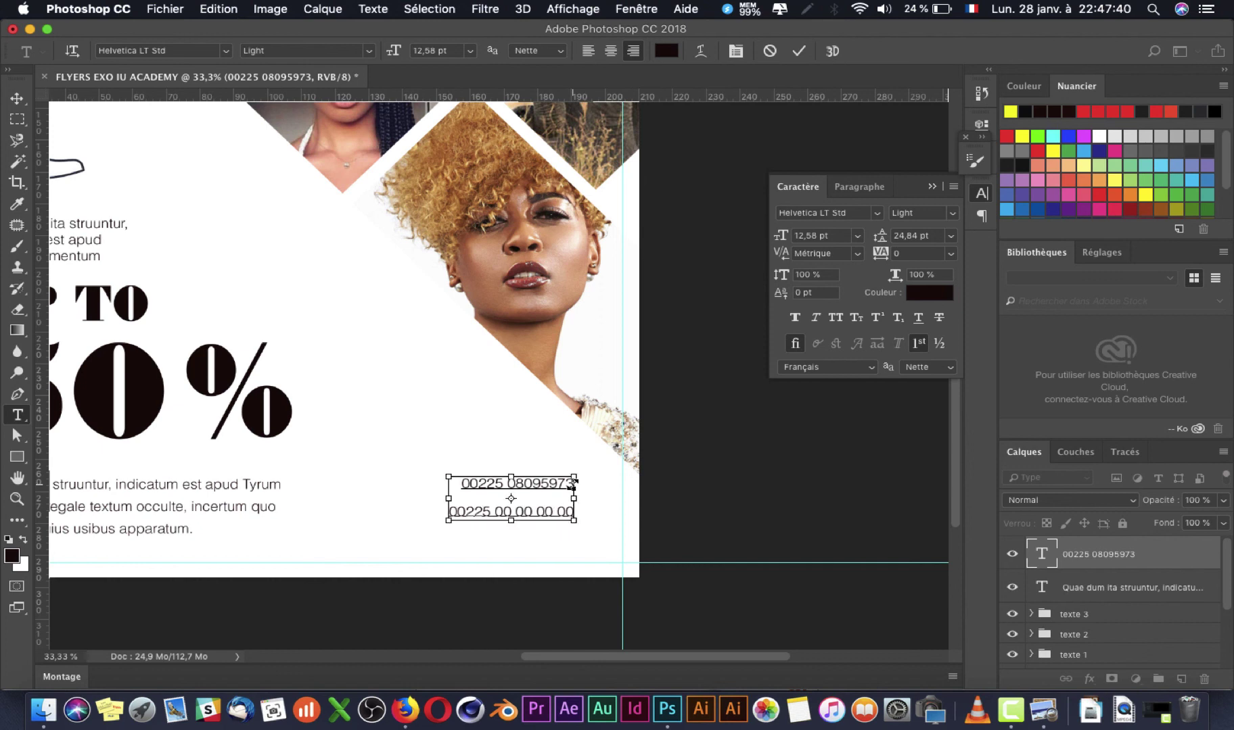
{"action": "key", "text": "super+Return"}
{"action": "left_click", "coordinate": [526, 480]}
{"action": "left_click", "coordinate": [541, 480]}
{"action": "left_click", "coordinate": [559, 481]}
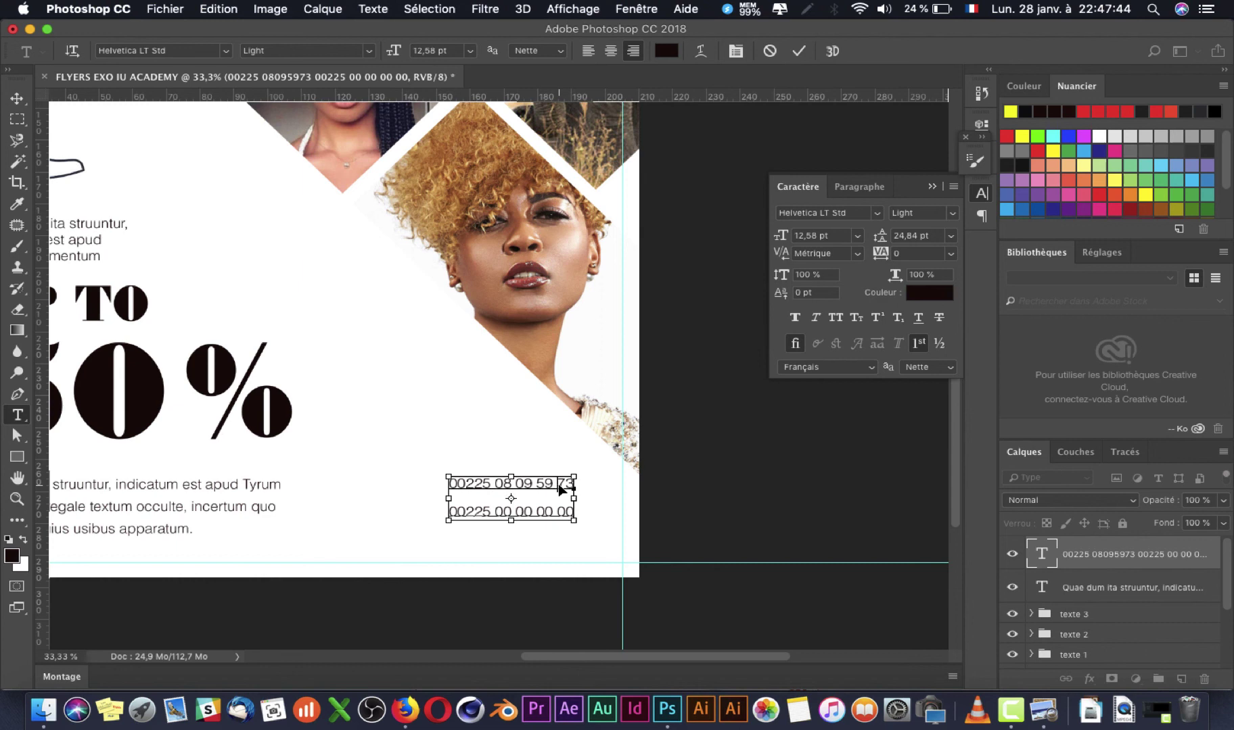
{"action": "key", "text": "super+Return"}
Step: Set the leading of both phone-number lines to 14 pt
{"action": "left_click", "coordinate": [493, 485]}
{"action": "key", "text": "super+a"}
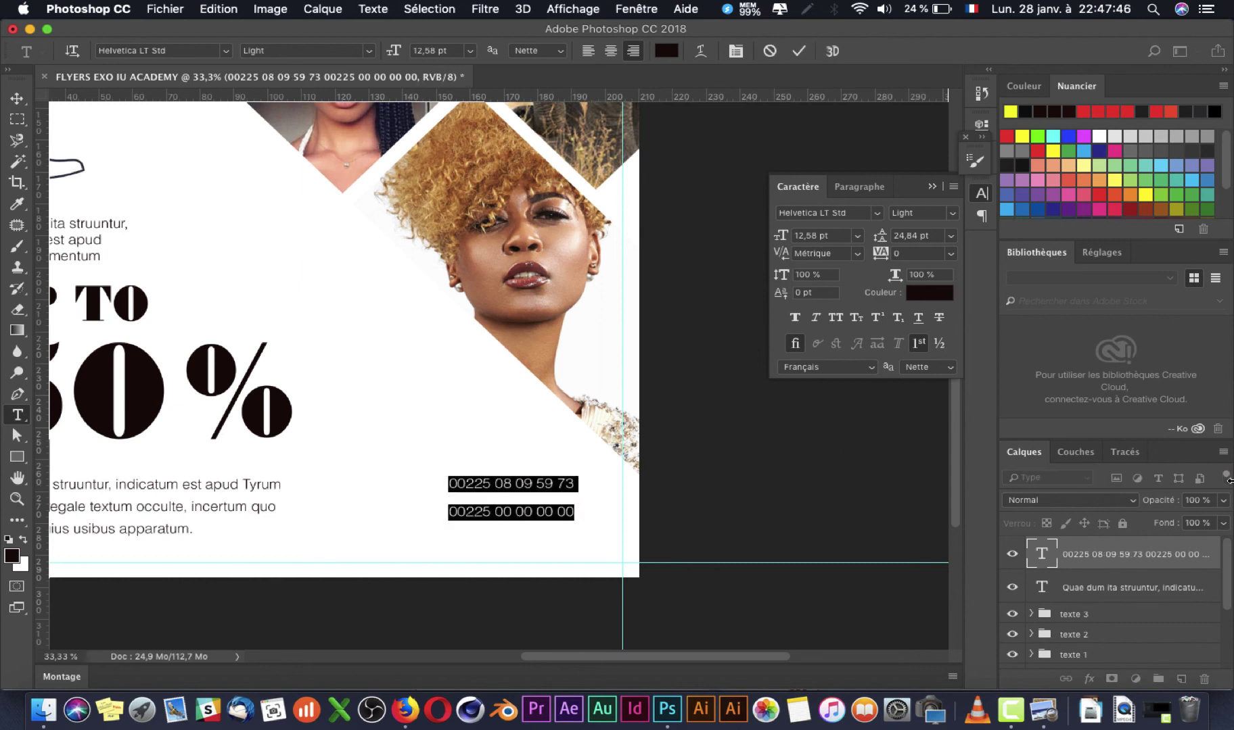
{"action": "key", "text": "super+t"}
{"action": "key", "text": "super+t"}
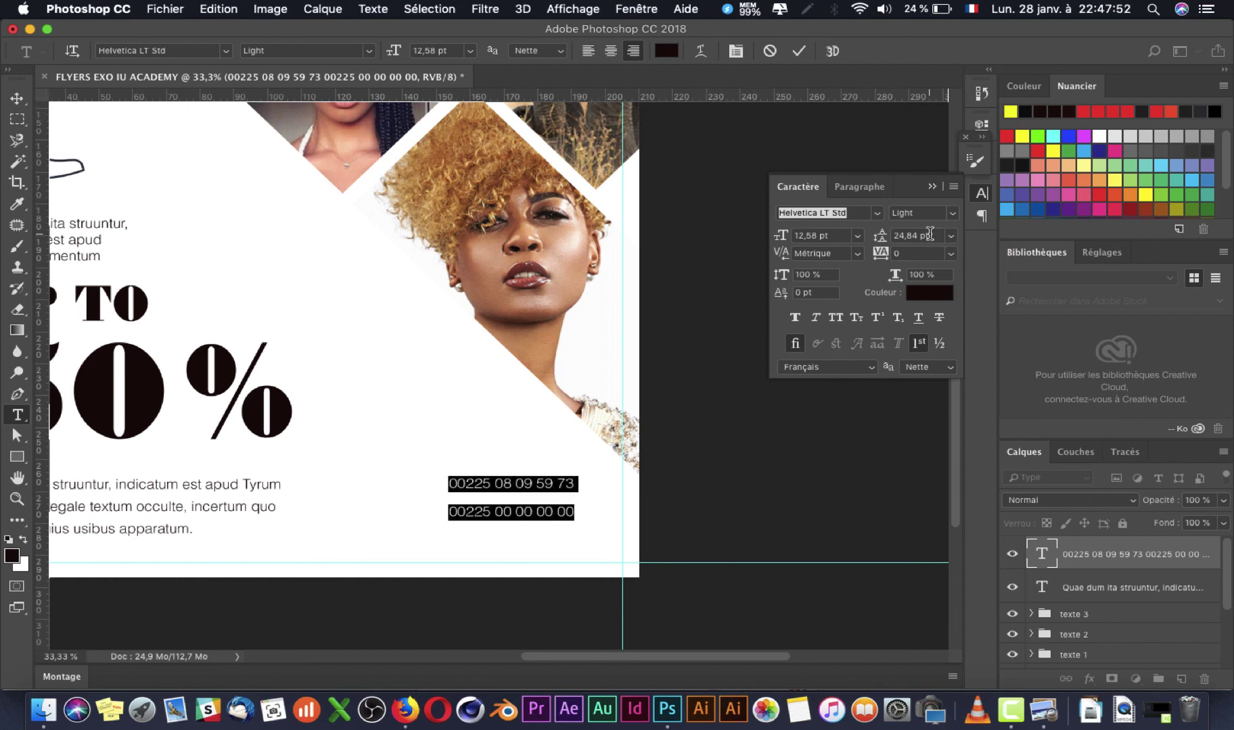
{"action": "left_click", "coordinate": [929, 233]}
{"action": "key", "text": "Down"}
{"action": "key", "text": "Down"}
{"action": "key", "text": "Down"}
{"action": "key", "text": "Down"}
{"action": "key", "text": "Down"}
{"action": "key", "text": "Down"}
{"action": "key", "text": "Down"}
{"action": "key", "text": "Down"}
{"action": "key", "text": "Down"}
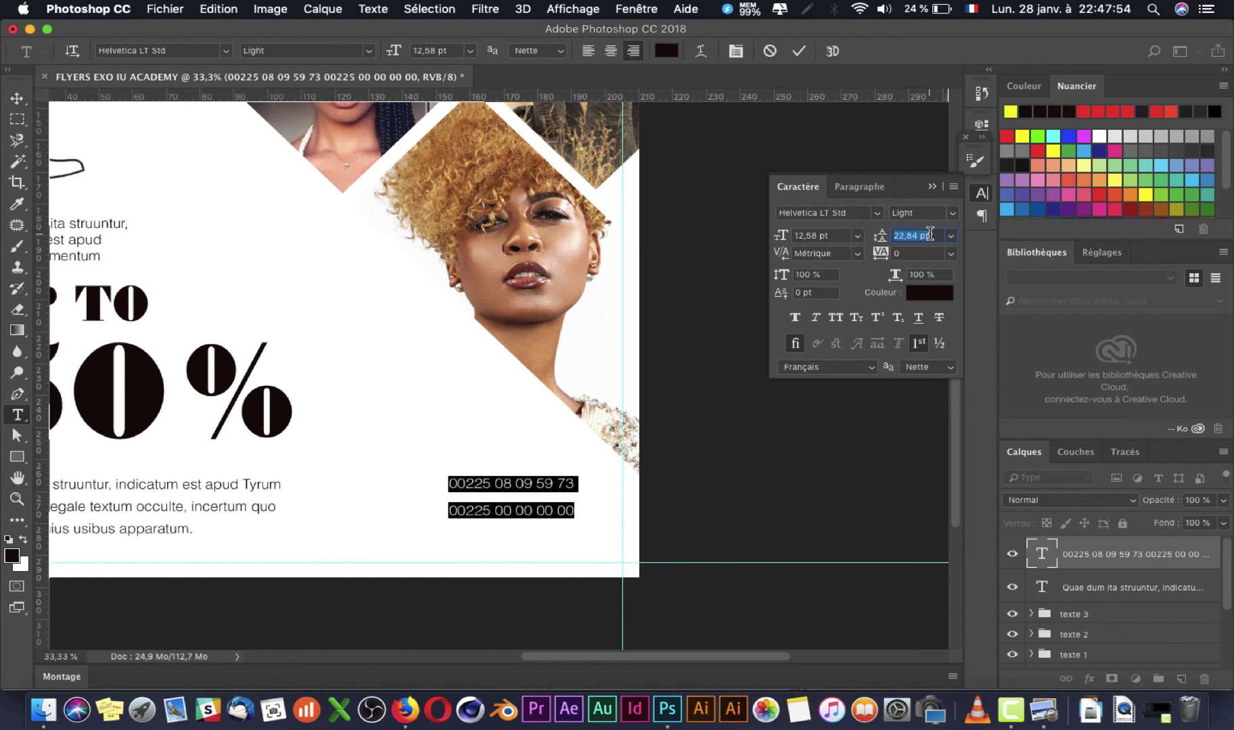
{"action": "key", "text": "Down"}
{"action": "key", "text": "Down"}
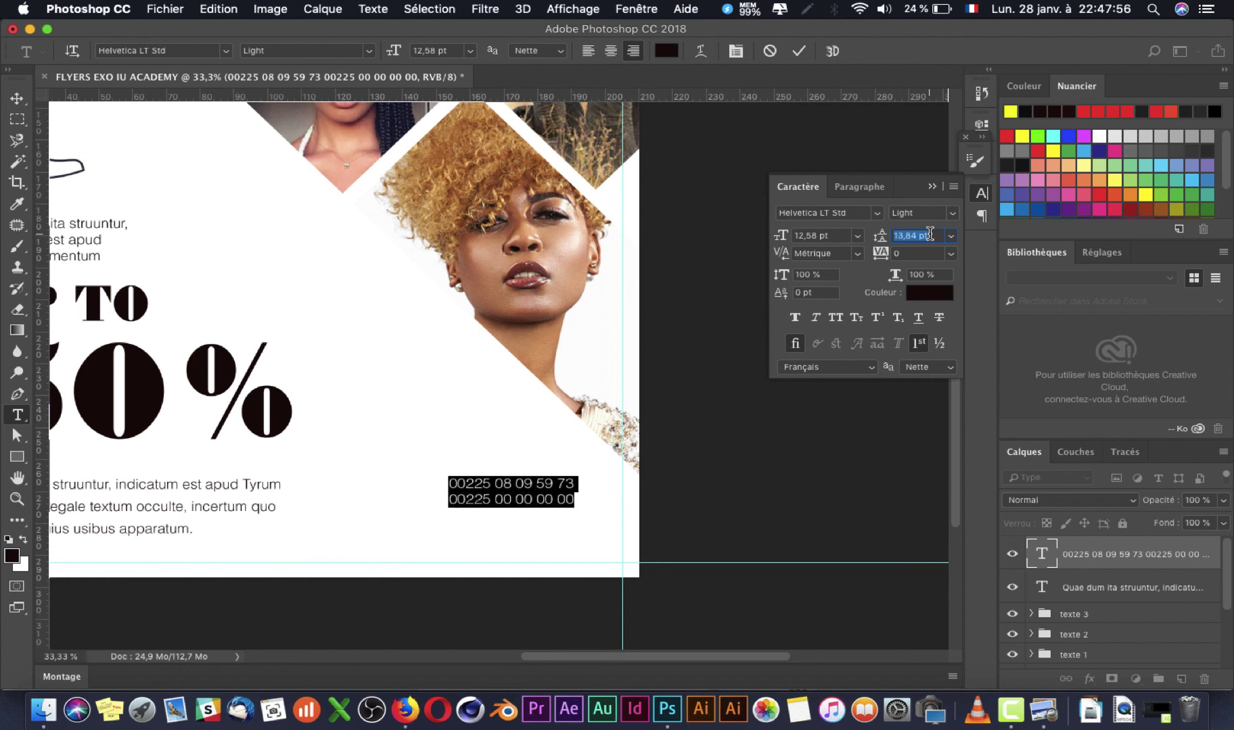
{"action": "type", "text": "14"}
{"action": "key", "text": "Return"}
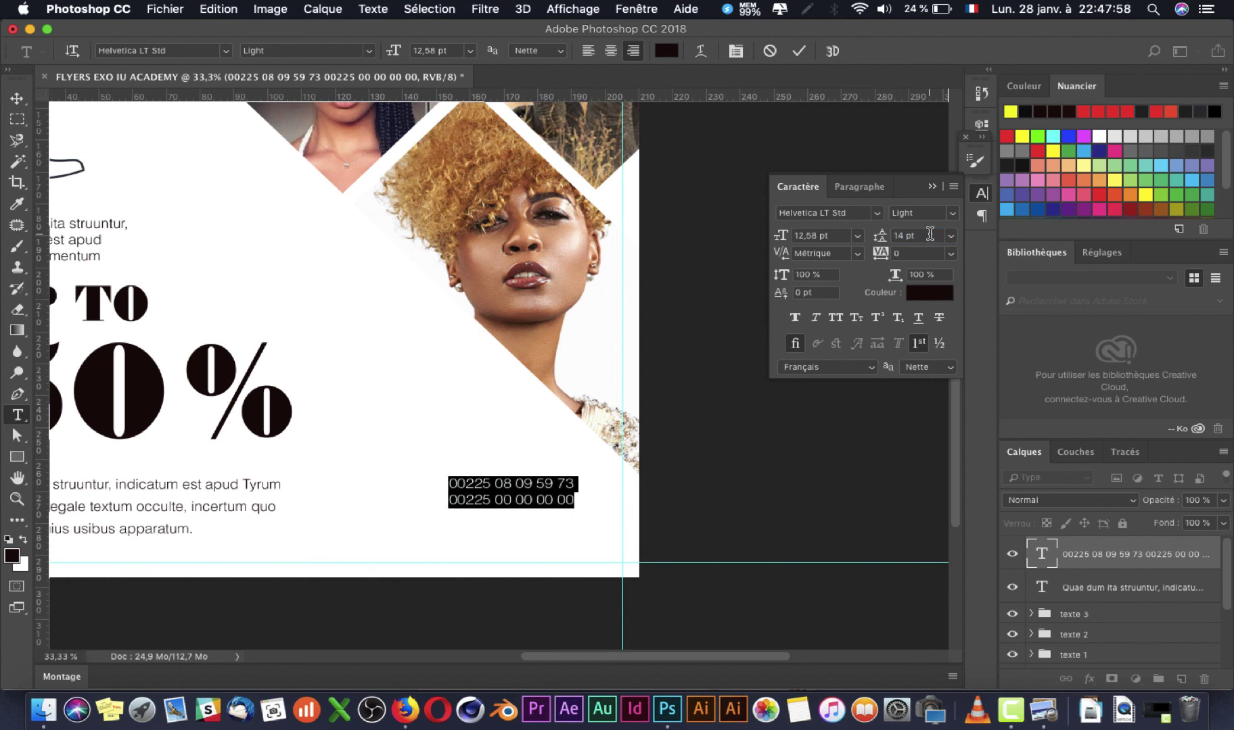
{"action": "key", "text": "super+Return"}
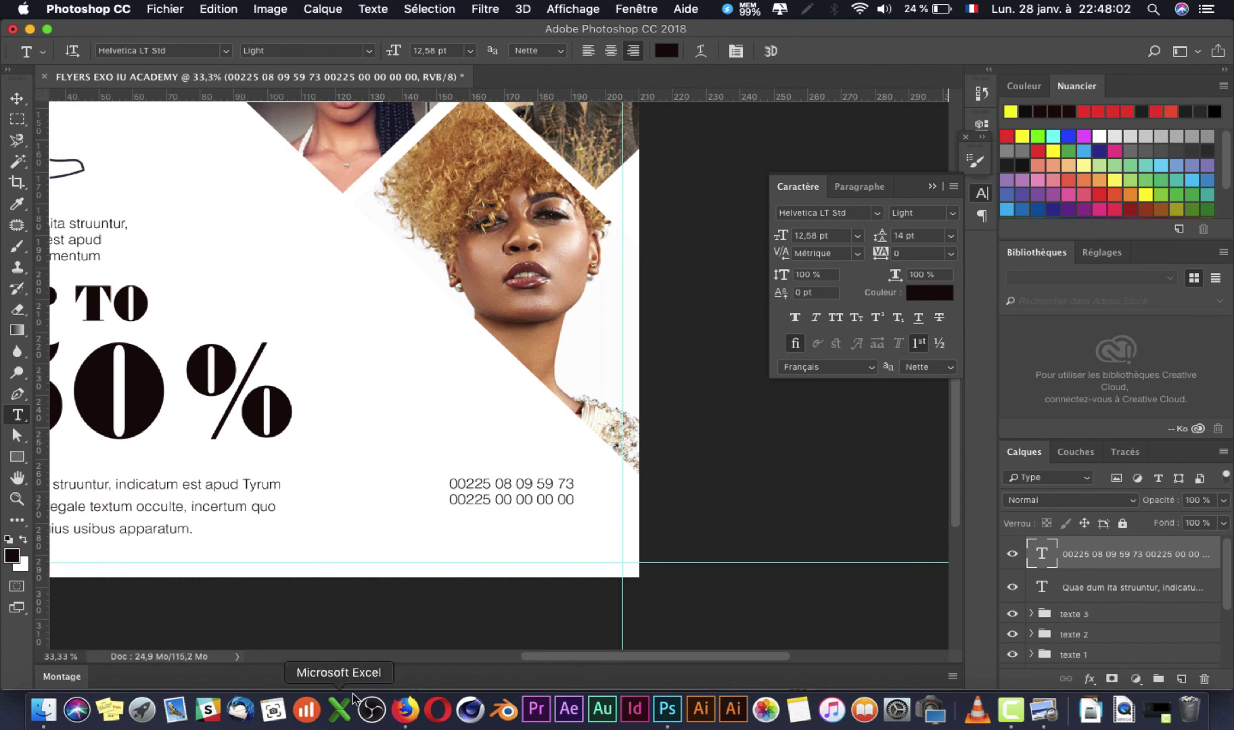
{"action": "left_click", "coordinate": [405, 709]}
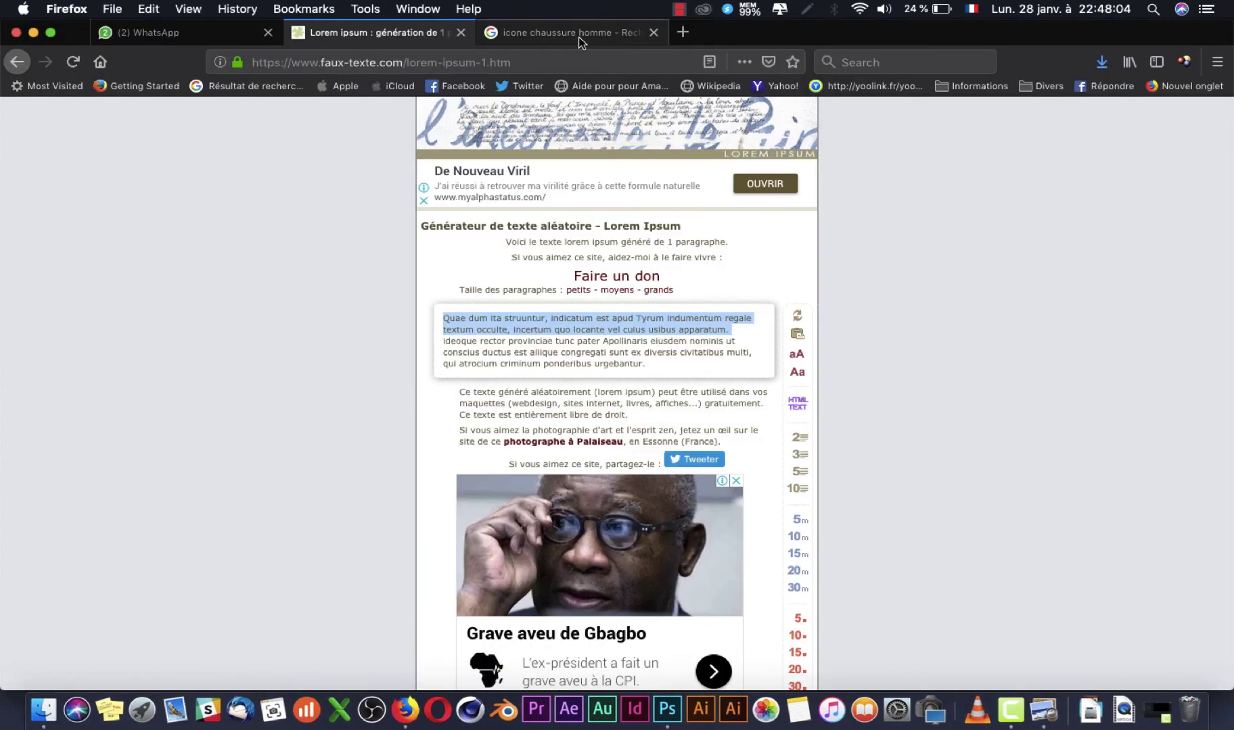
Step: Change the image search from 'chaussure homme' to 'TELEPHONE' icons
{"action": "left_click", "coordinate": [574, 33]}
{"action": "scroll", "coordinate": [329, 138], "scroll_direction": "up", "scroll_amount": 3}
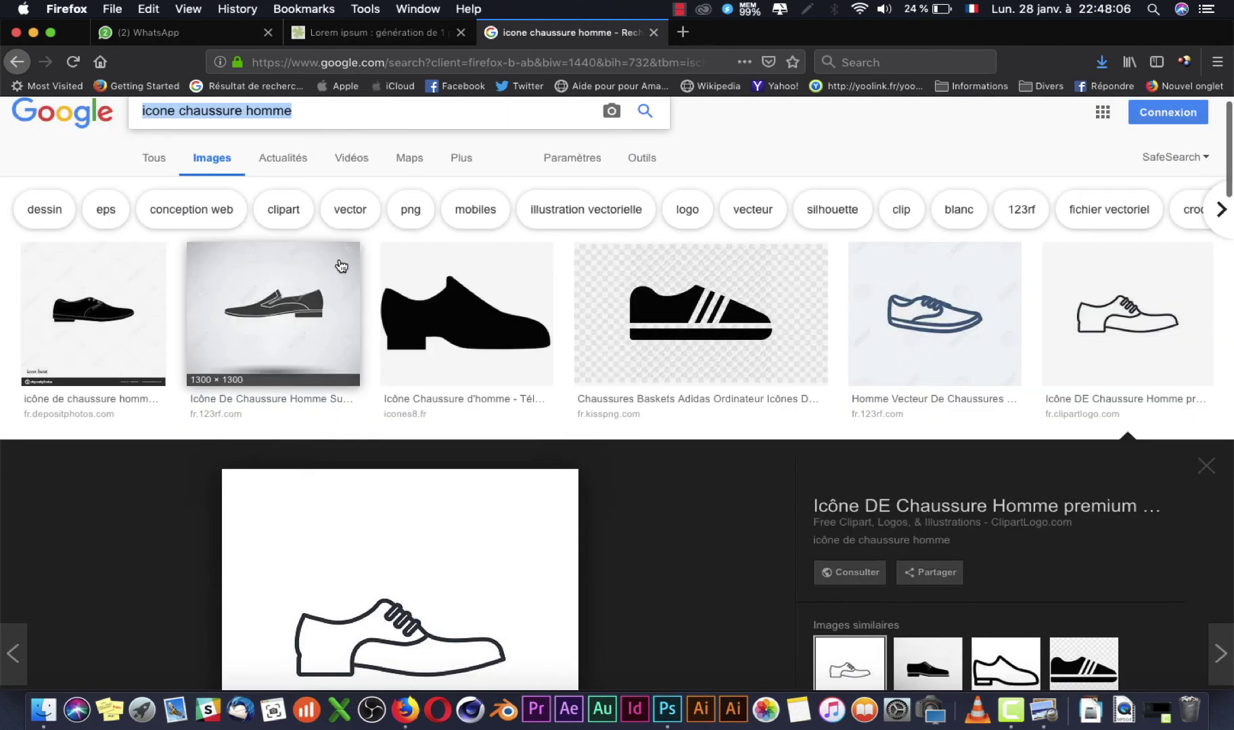
{"action": "left_click", "coordinate": [289, 110]}
{"action": "triple_click", "coordinate": [289, 110]}
{"action": "left_click", "coordinate": [200, 114]}
{"action": "double_click", "coordinate": [200, 113]}
{"action": "left_click_drag", "start_coordinate": [303, 108], "coordinate": [177, 111]}
{"action": "type", "text": "T"}
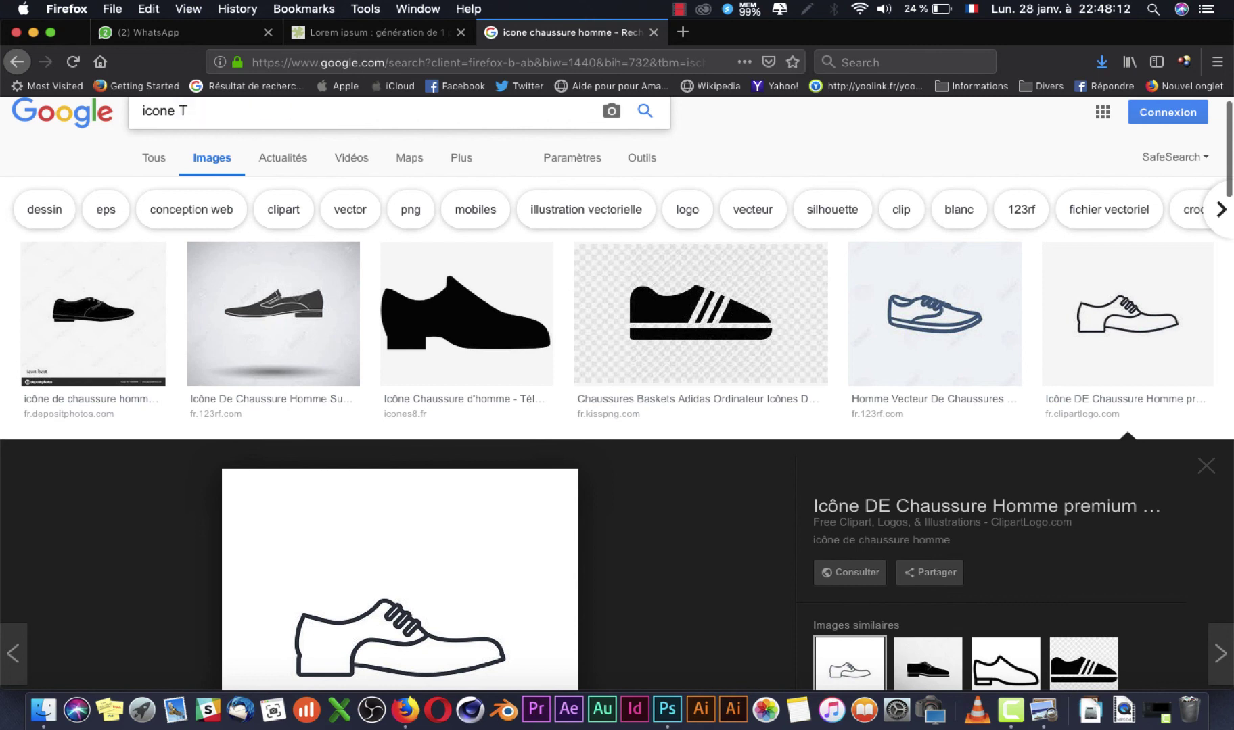
{"action": "type", "text": "ELEPHONE"}
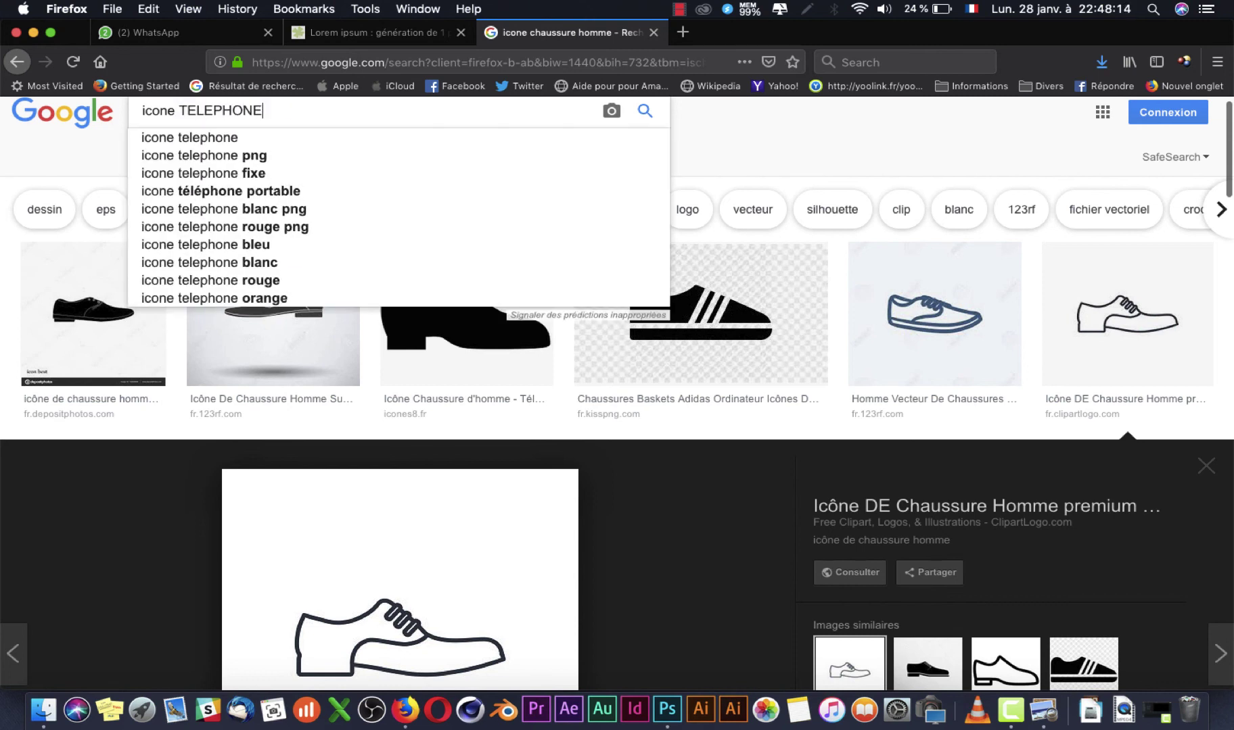
{"action": "key", "text": "Return"}
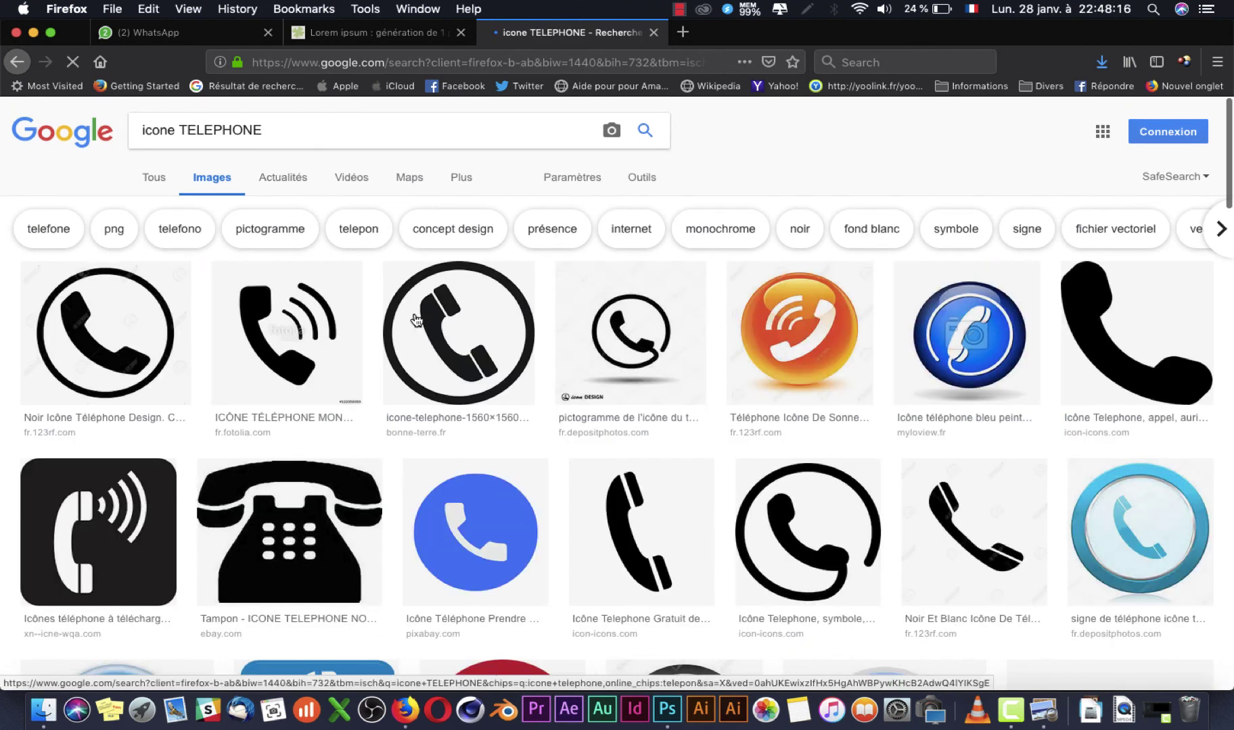
Step: Save the plain black phone icon image
{"action": "key", "text": "super+Tab"}
{"action": "key", "text": "super+Tab"}
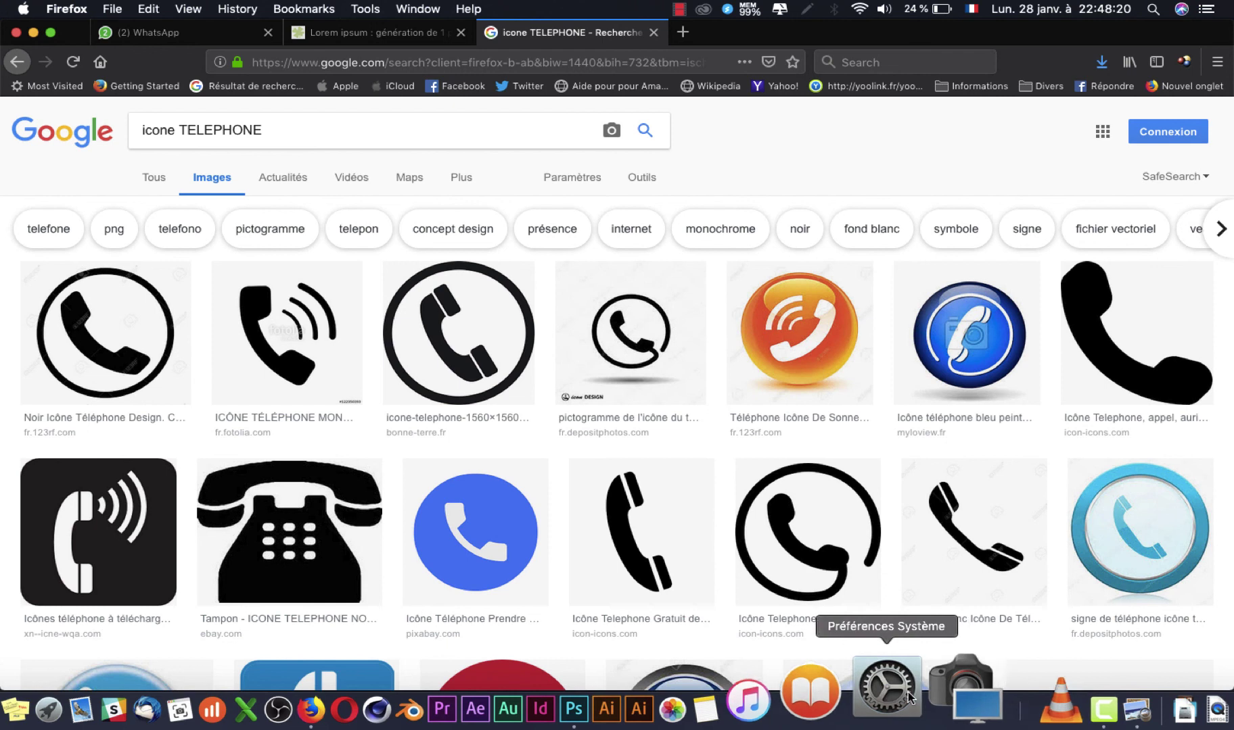
{"action": "left_click", "coordinate": [1034, 709]}
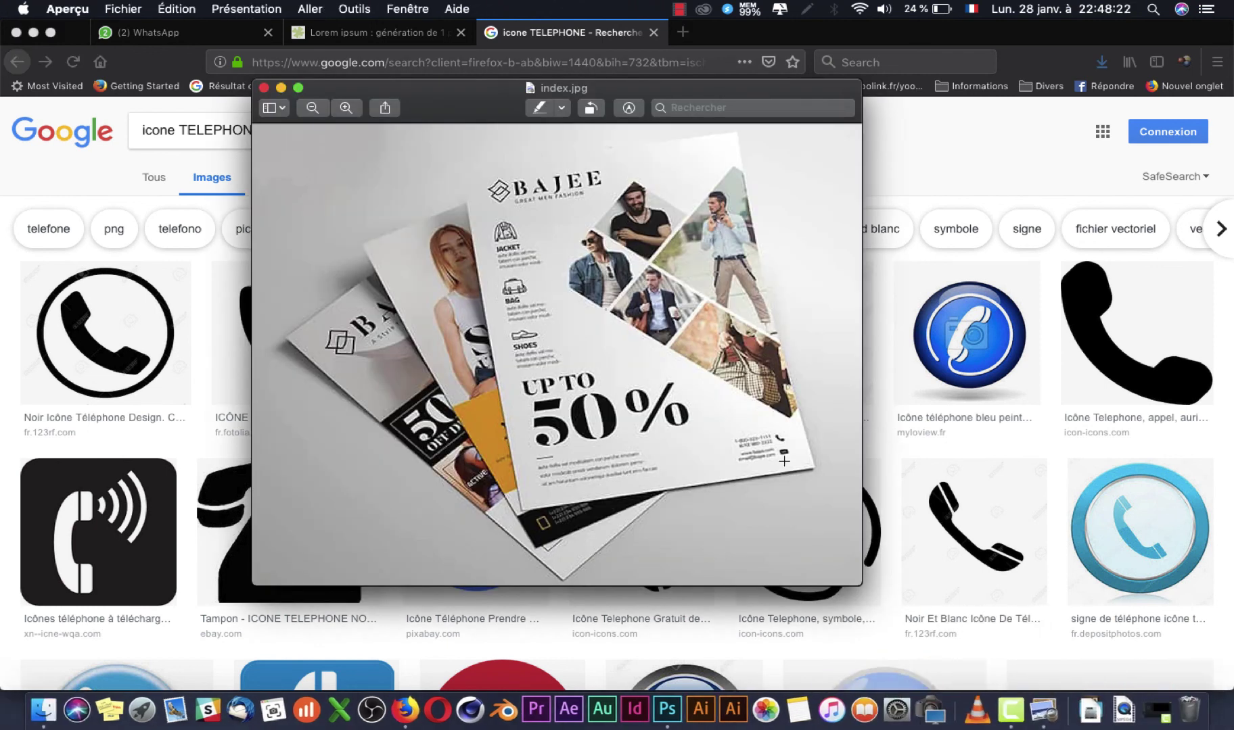
{"action": "left_click", "coordinate": [991, 402]}
{"action": "left_click", "coordinate": [1126, 338]}
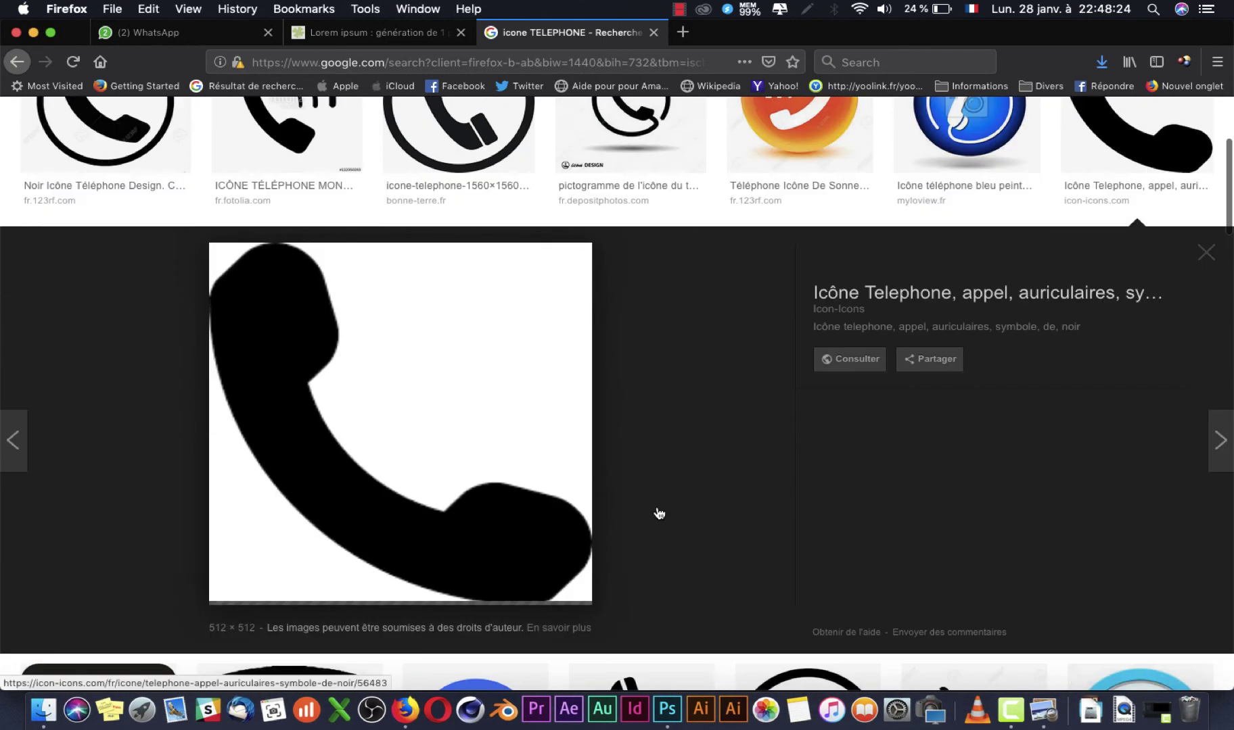
{"action": "right_click", "coordinate": [443, 423]}
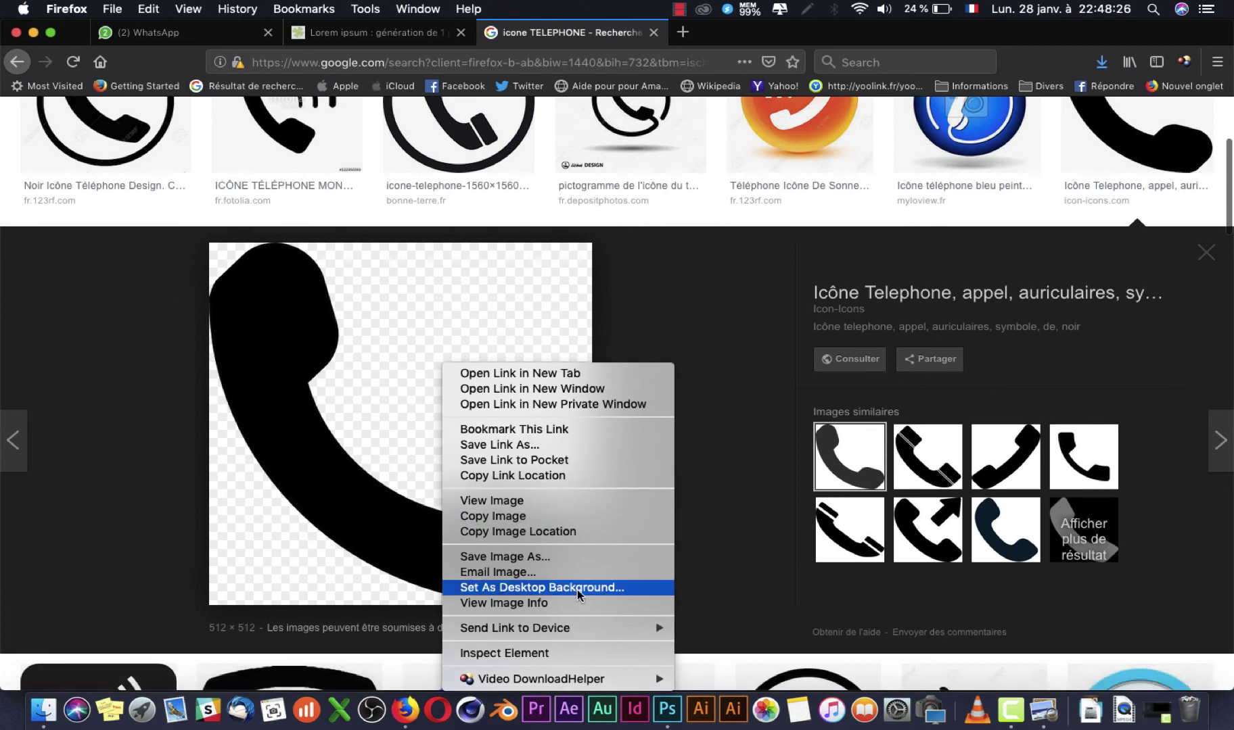
{"action": "left_click", "coordinate": [575, 557]}
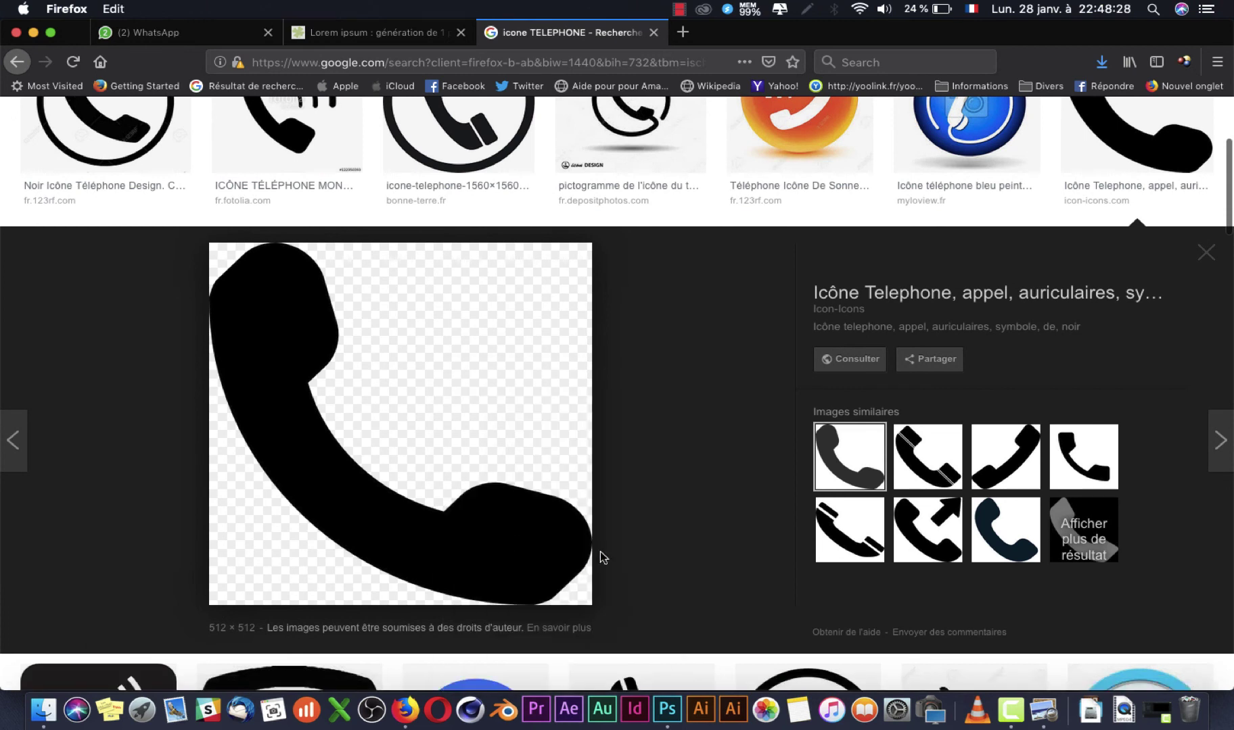
{"action": "left_click", "coordinate": [1190, 673]}
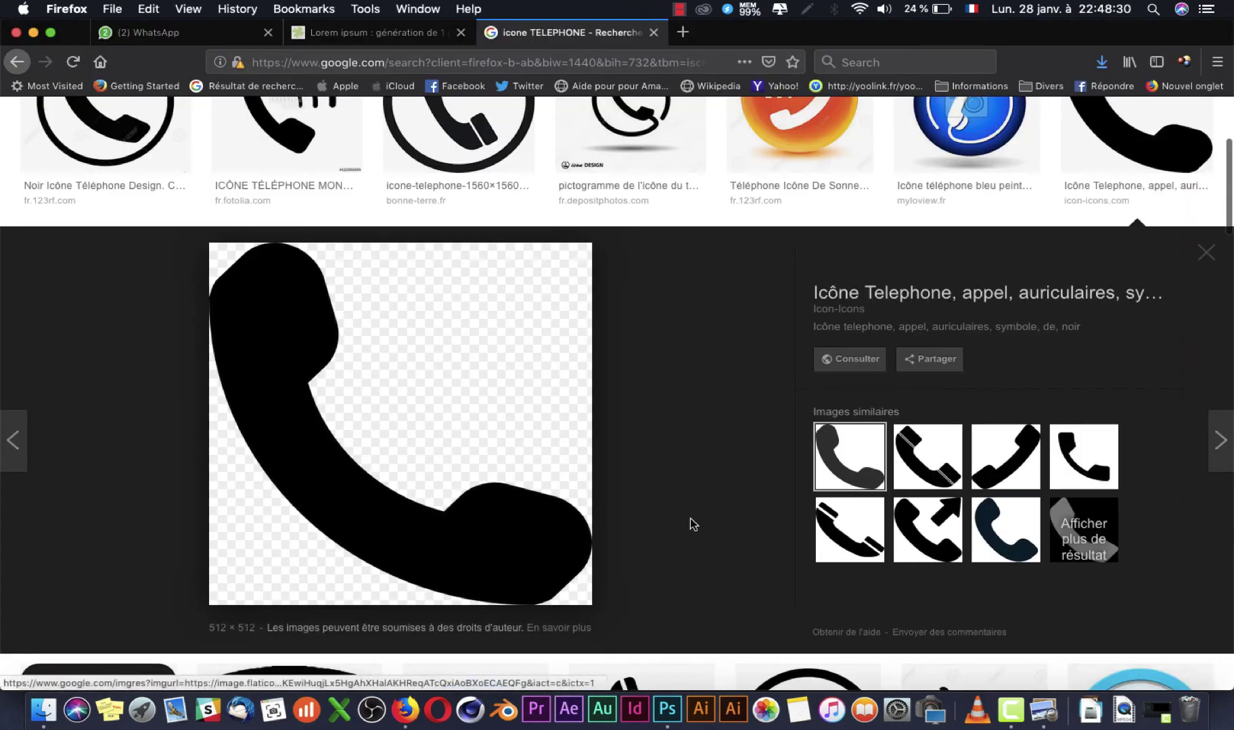
{"action": "key", "text": "super+w"}
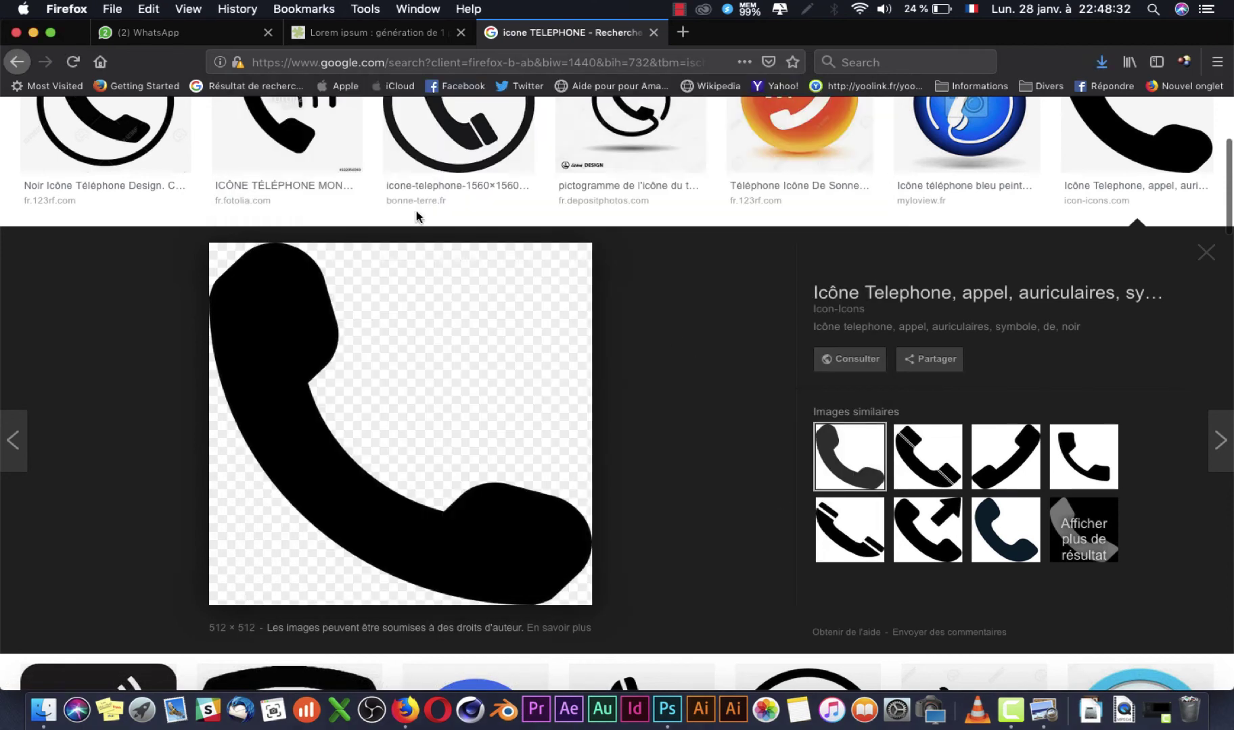
Step: Search for 'EMAIL' icons and save the black envelope image to the IMAGE folder
{"action": "scroll", "coordinate": [419, 215], "scroll_direction": "up", "scroll_amount": 5}
{"action": "left_click_drag", "start_coordinate": [262, 130], "coordinate": [188, 131]}
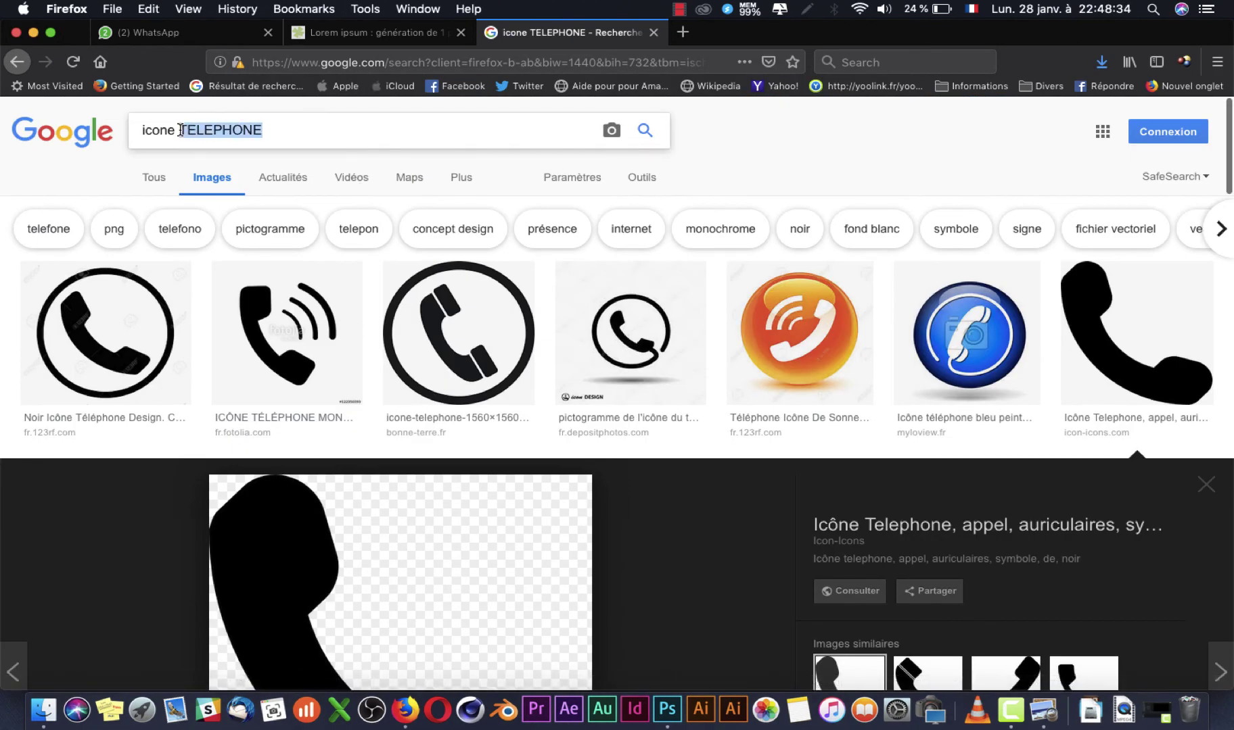
{"action": "type", "text": "EMAIL"}
{"action": "key", "text": "Return"}
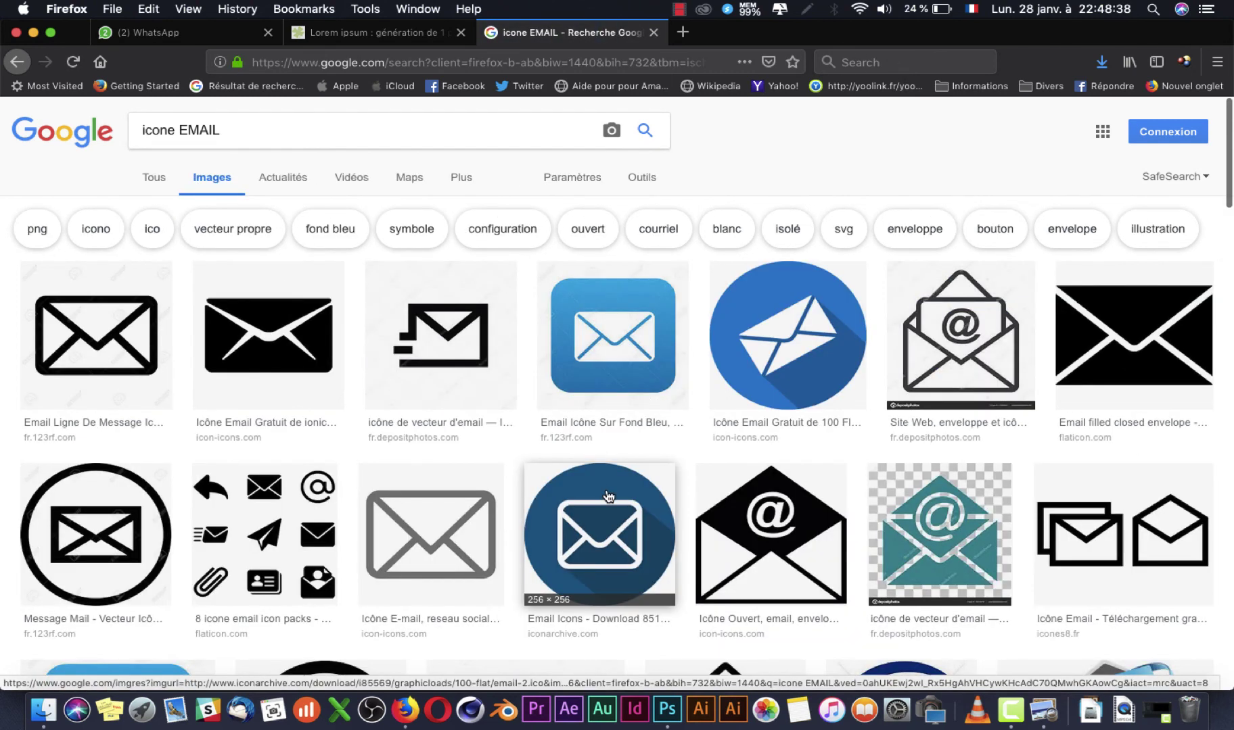
{"action": "key", "text": "super+Tab"}
{"action": "key", "text": "super+Tab"}
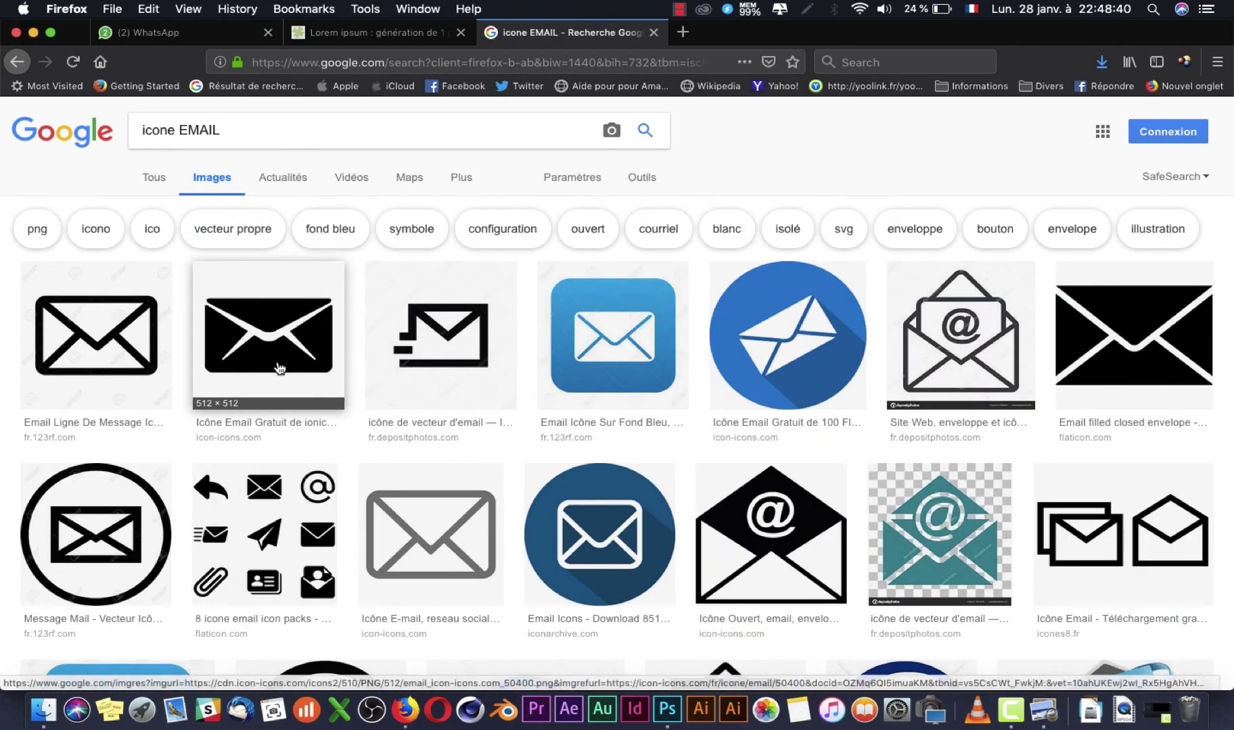
{"action": "left_click", "coordinate": [280, 368]}
{"action": "right_click", "coordinate": [402, 467]}
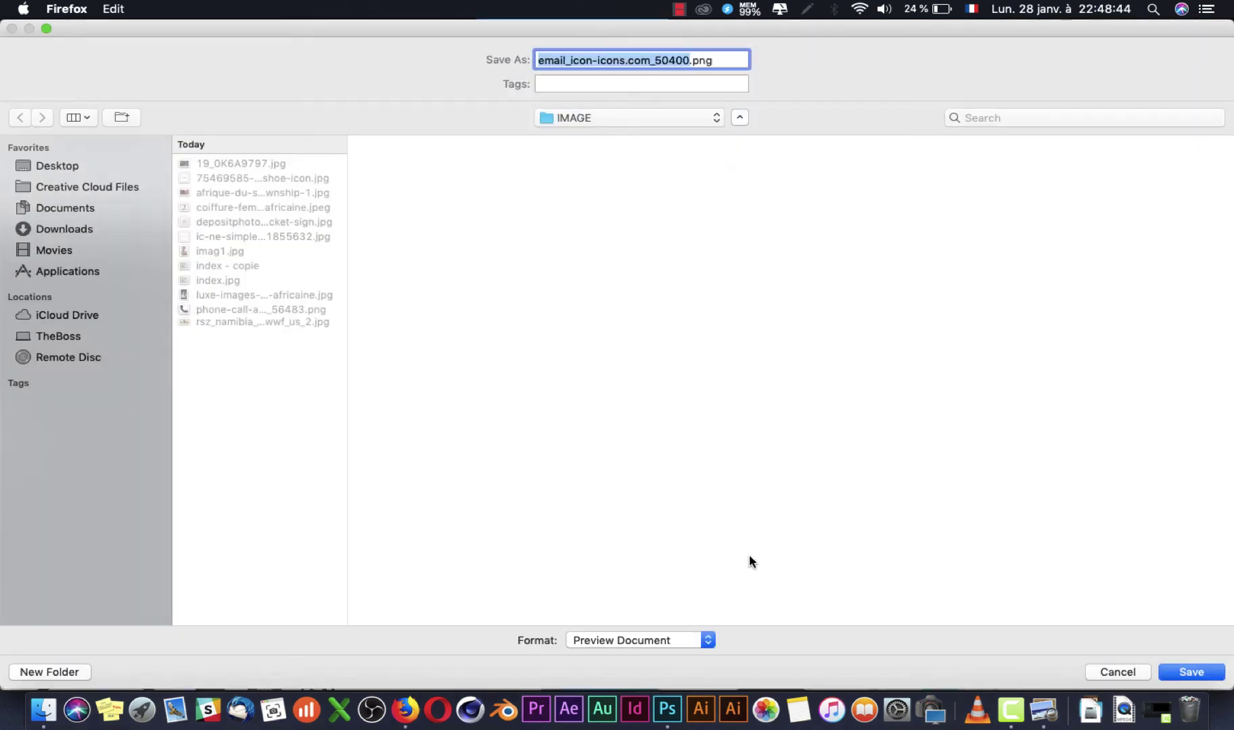
{"action": "left_click", "coordinate": [1192, 671]}
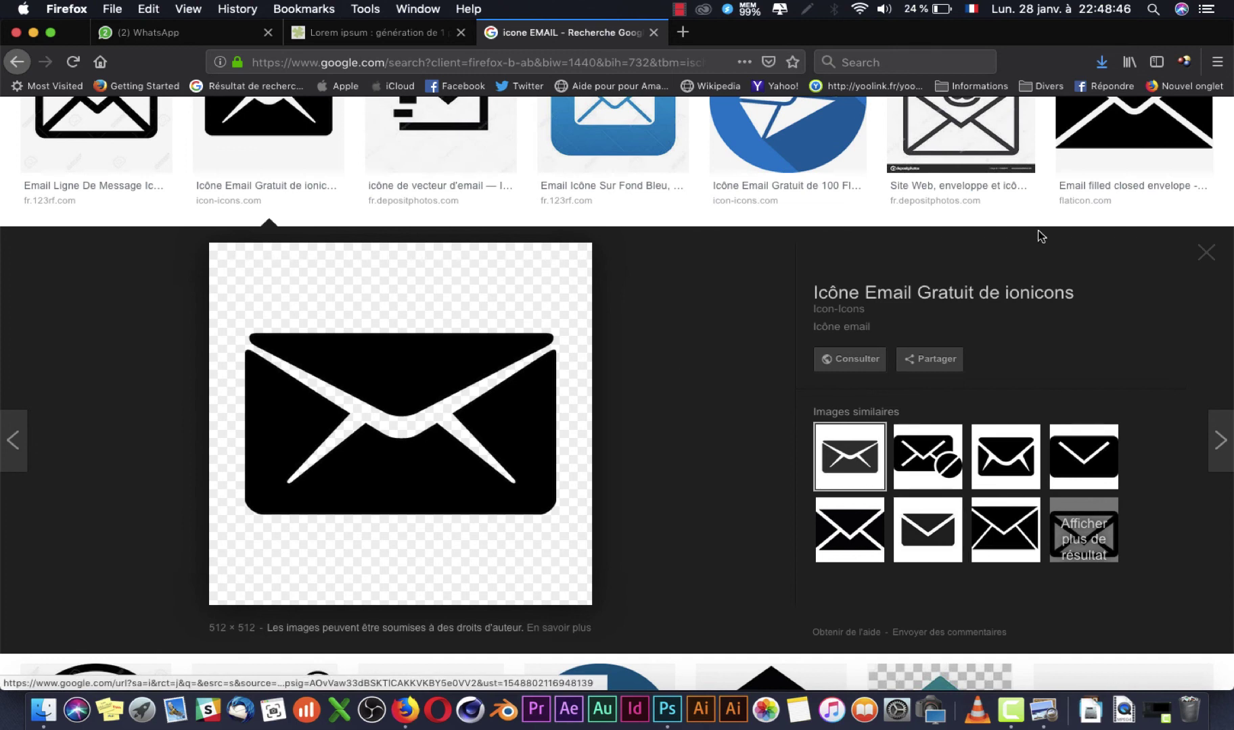
{"action": "key", "text": "super+Tab"}
{"action": "key", "text": "super+Tab"}
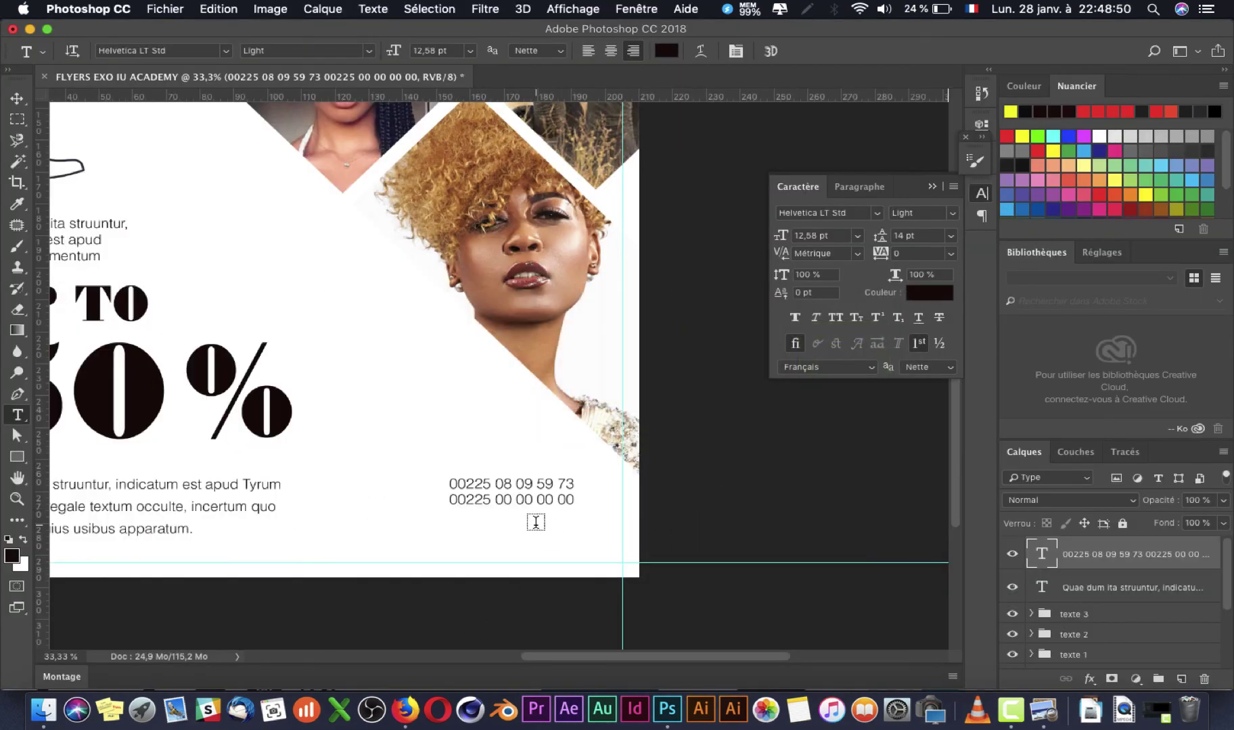
Step: Duplicate the phone-number text layer just below the original
{"action": "key", "text": "c"}
{"action": "key", "text": "v"}
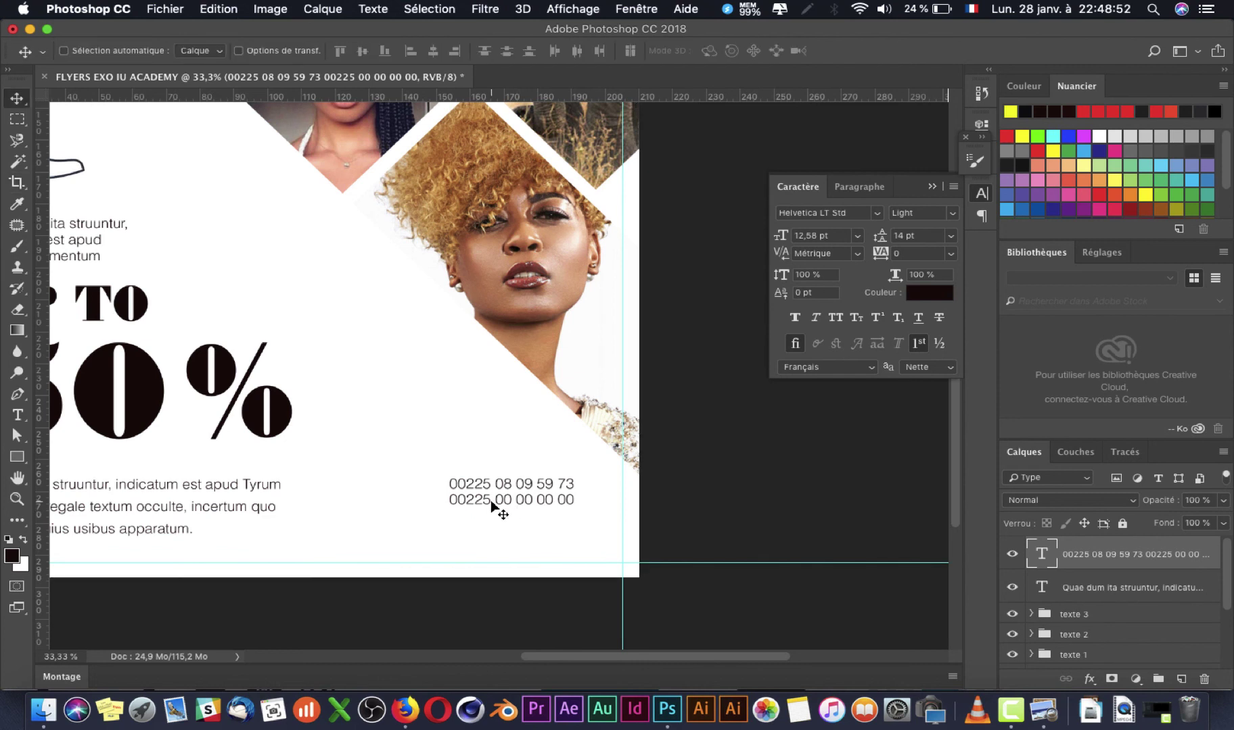
{"action": "right_click", "coordinate": [491, 505]}
{"action": "left_click", "coordinate": [501, 507]}
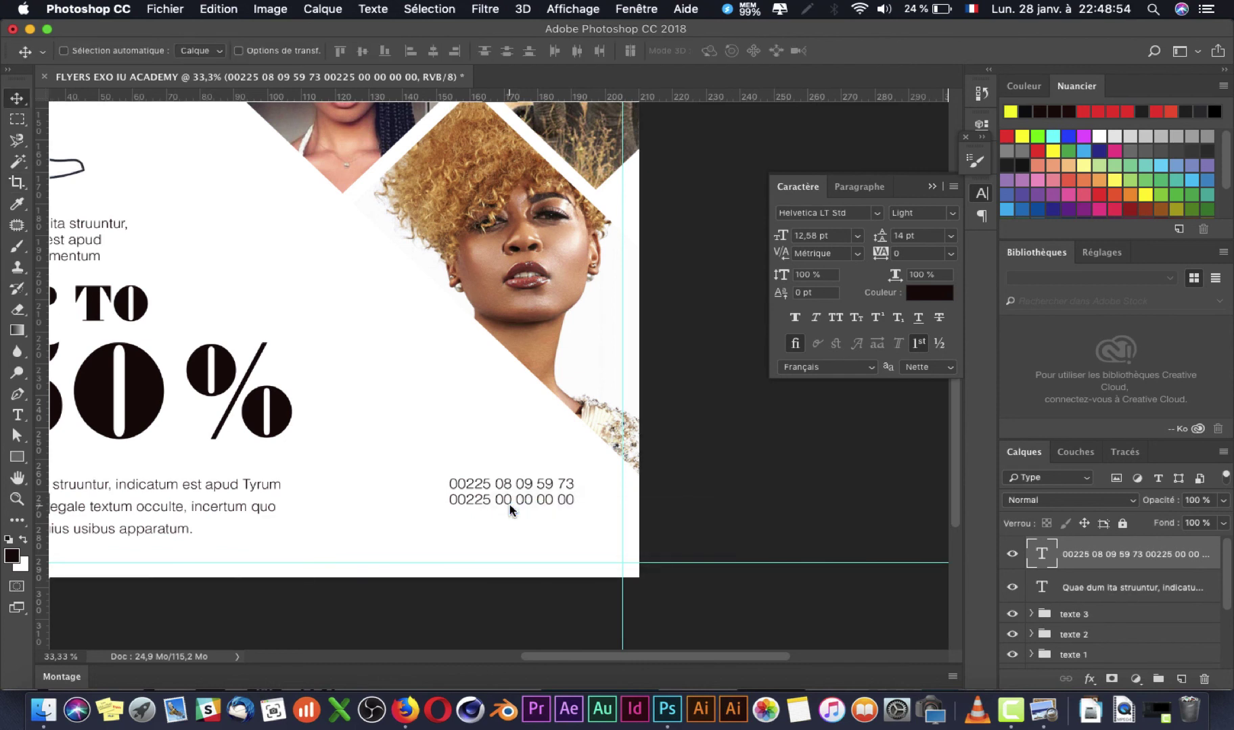
{"action": "left_click_drag", "start_coordinate": [491, 502], "coordinate": [497, 541]}
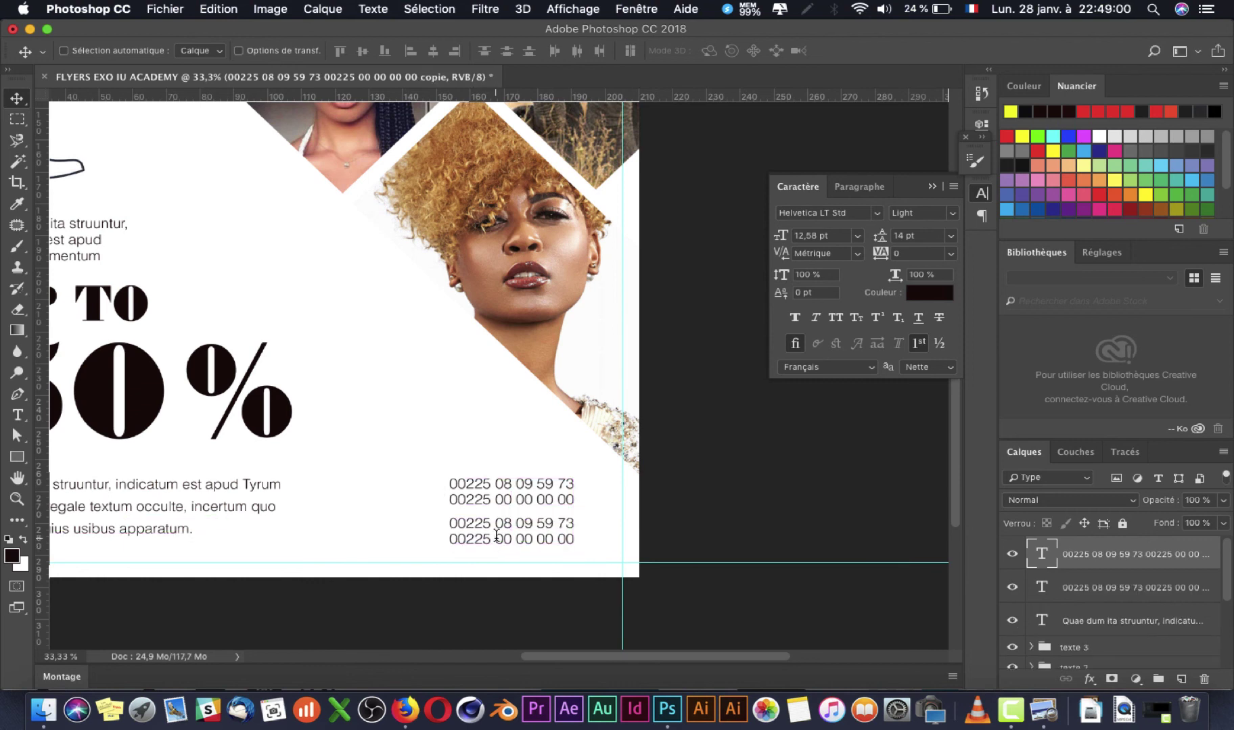
{"action": "key", "text": "t"}
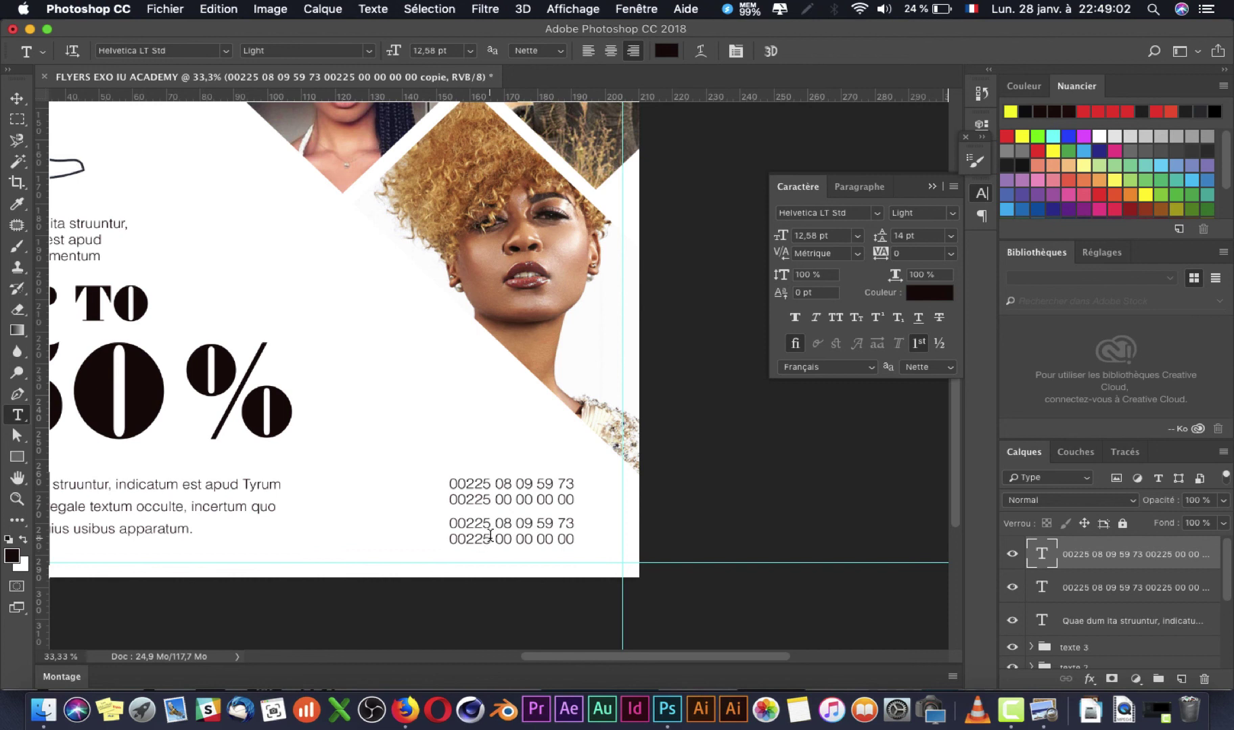
{"action": "left_click", "coordinate": [490, 536]}
{"action": "key", "text": "super+Tab"}
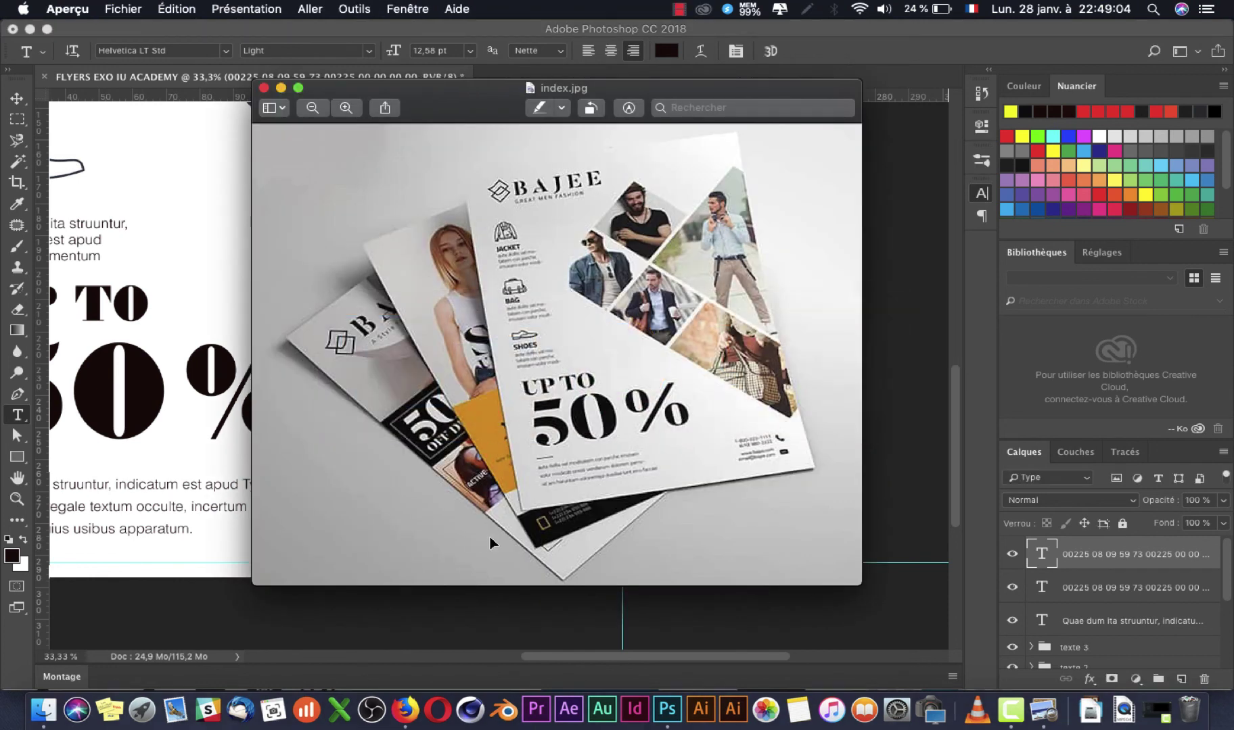
{"action": "key", "text": "super+Tab"}
{"action": "left_click", "coordinate": [504, 541]}
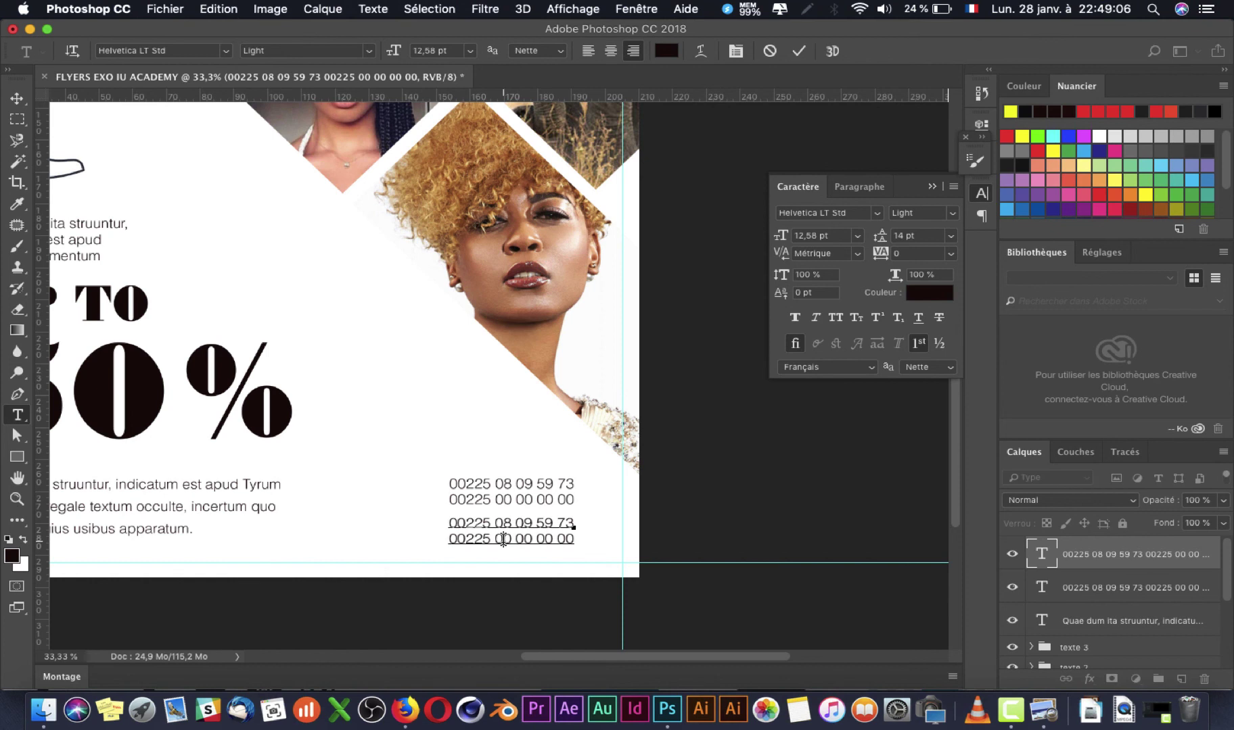
{"action": "key", "text": "super+a"}
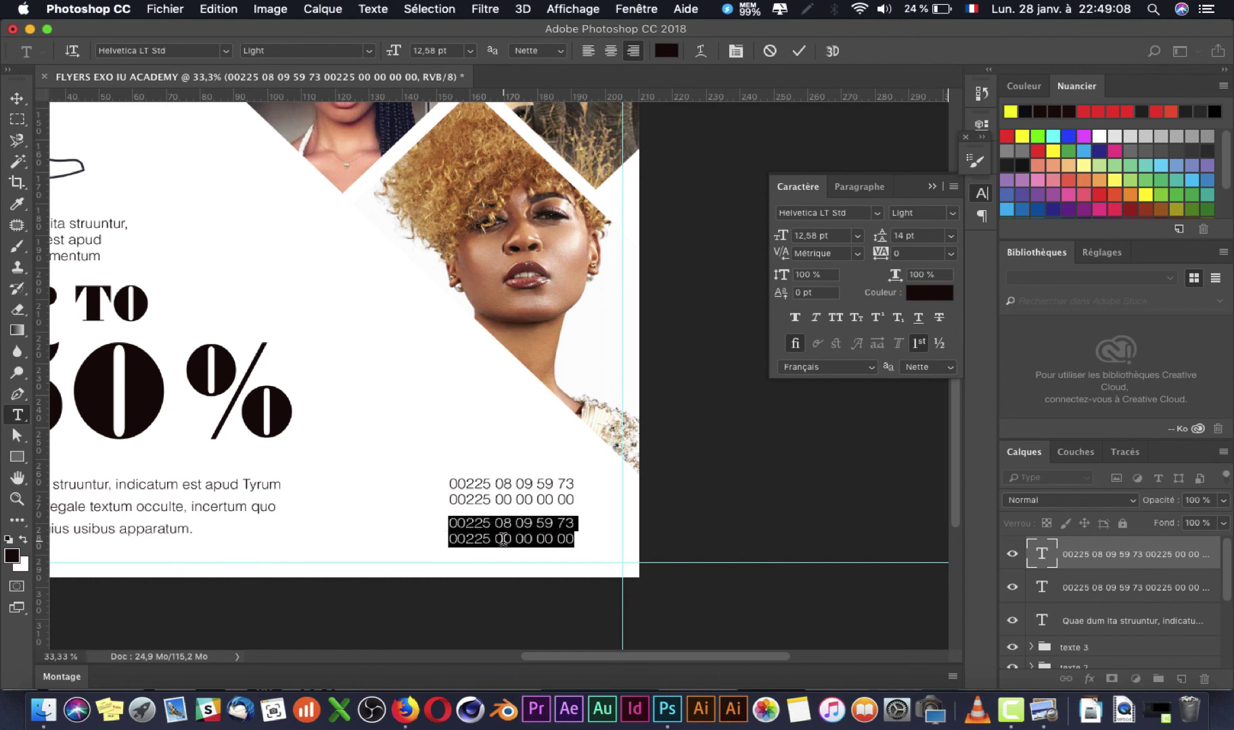
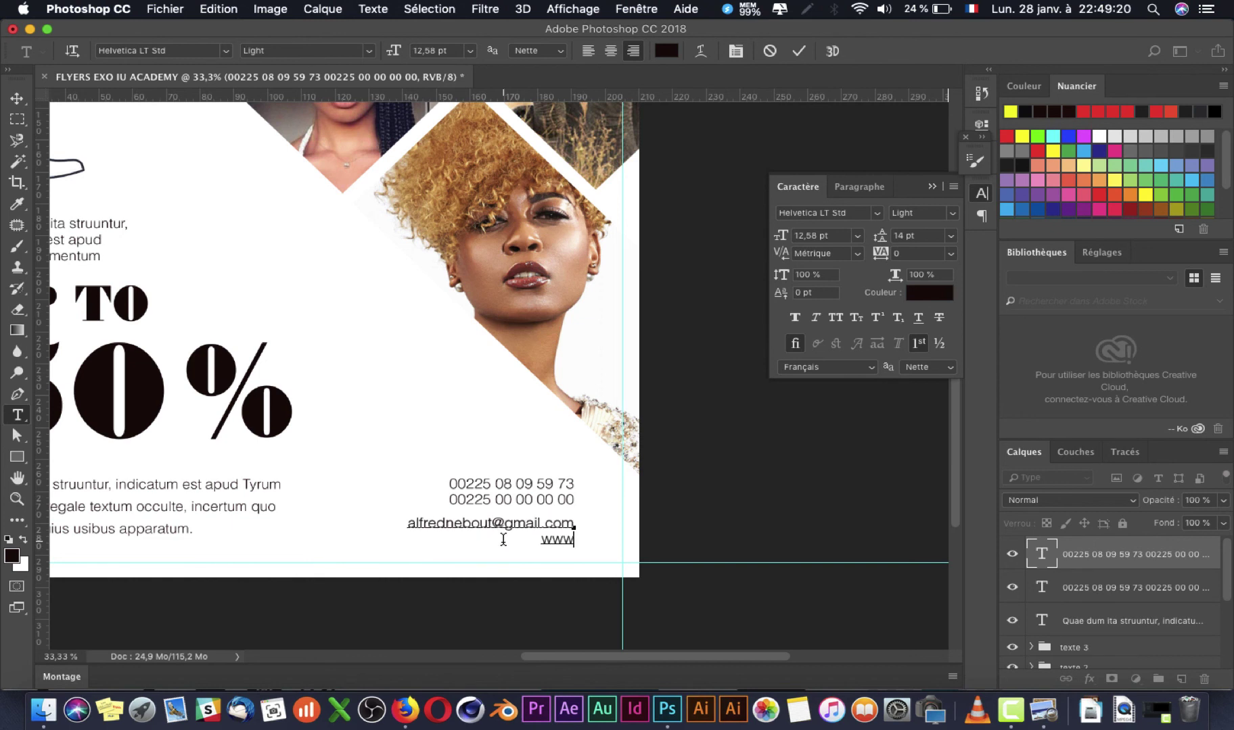
{"action": "type", "text": ".test/com"}
{"action": "key", "text": "super+Return"}
Step: Select both contact text layers and nudge them left
{"action": "key", "text": "super+Tab"}
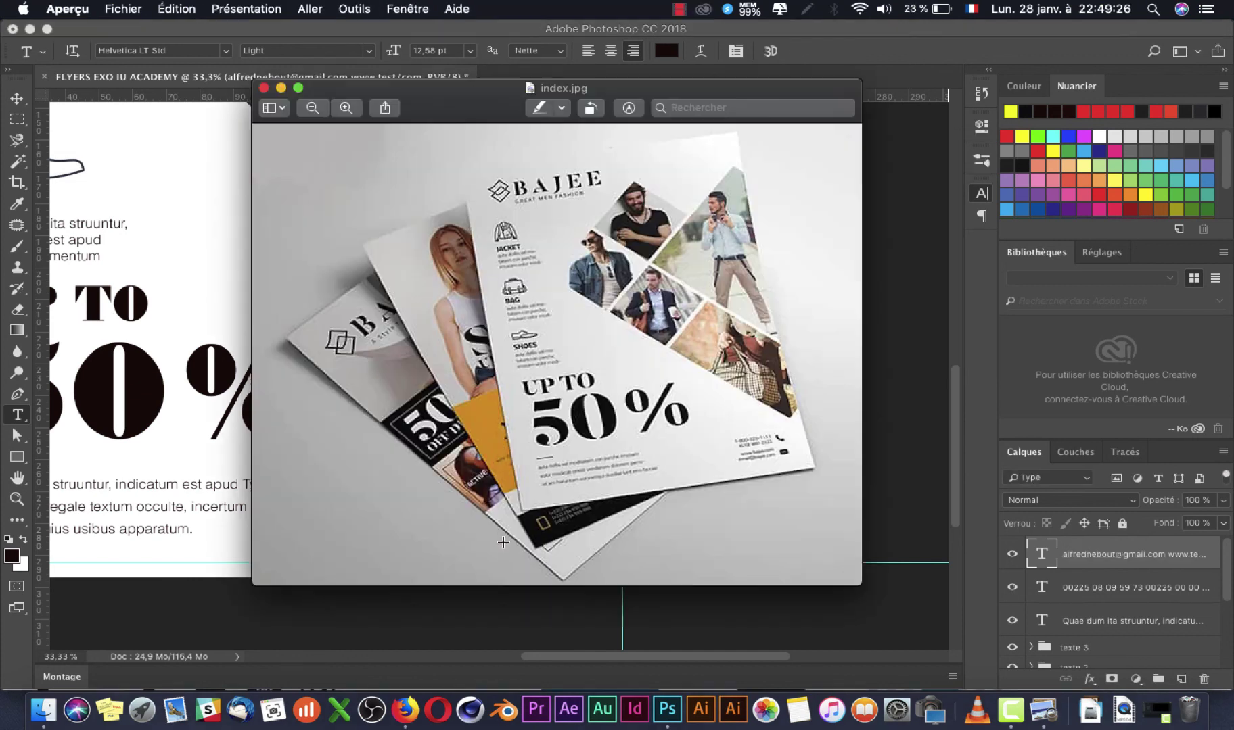
{"action": "key", "text": "super+Tab"}
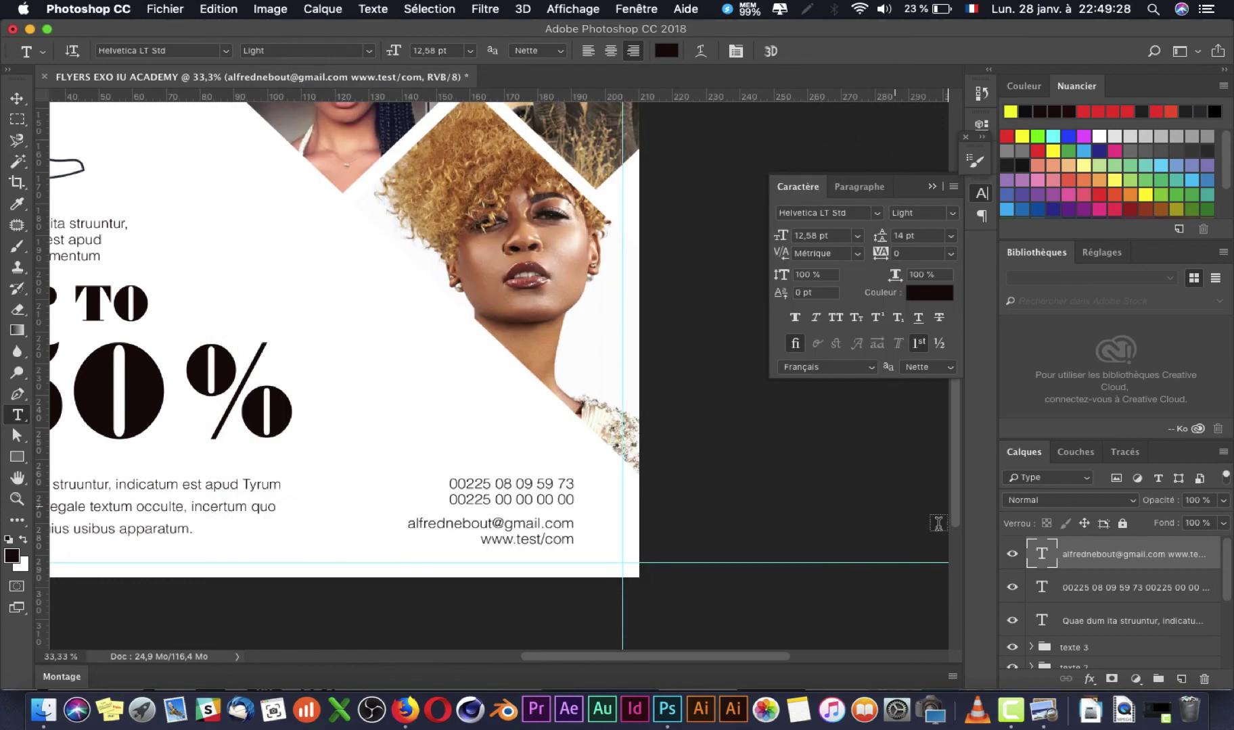
{"action": "left_click", "coordinate": [1132, 598], "text": "shift"}
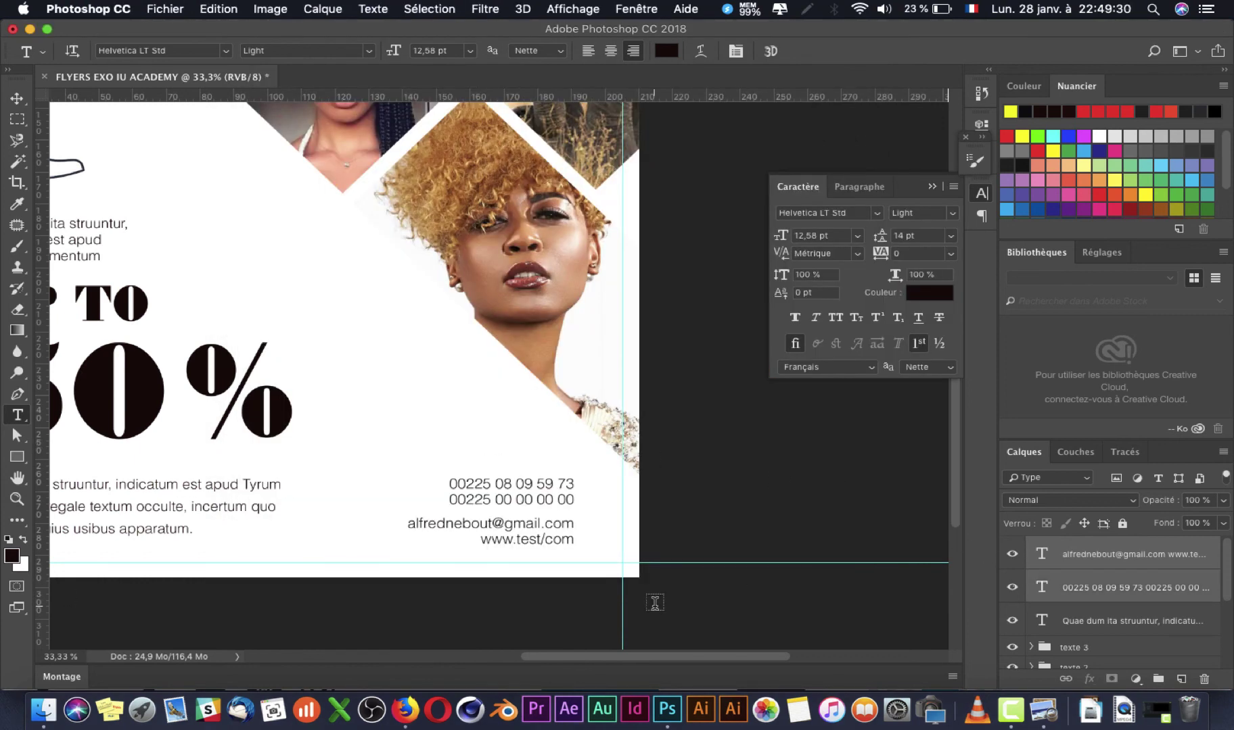
{"action": "key", "text": "v"}
{"action": "key", "text": "shift+Left"}
{"action": "key", "text": "shift+Left"}
{"action": "key", "text": "shift+Left"}
{"action": "key", "text": "shift+Left"}
{"action": "key", "text": "shift+Left"}
{"action": "key", "text": "shift+Left"}
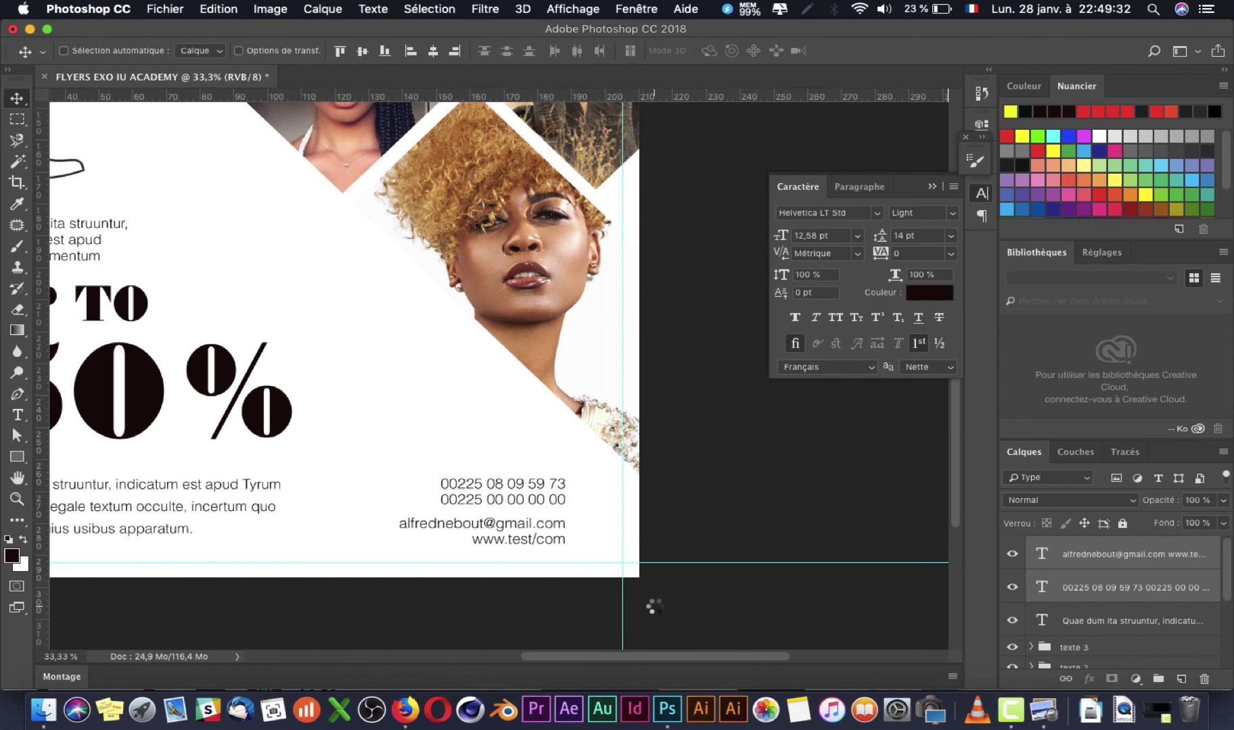
{"action": "key", "text": "shift+Left"}
{"action": "key", "text": "shift+Left"}
{"action": "key", "text": "shift+Left"}
{"action": "key", "text": "shift+Left"}
{"action": "key", "text": "shift+Left"}
{"action": "key", "text": "shift+Left"}
{"action": "key", "text": "shift+Left"}
{"action": "key", "text": "super+Tab"}
{"action": "key", "text": "super+w"}
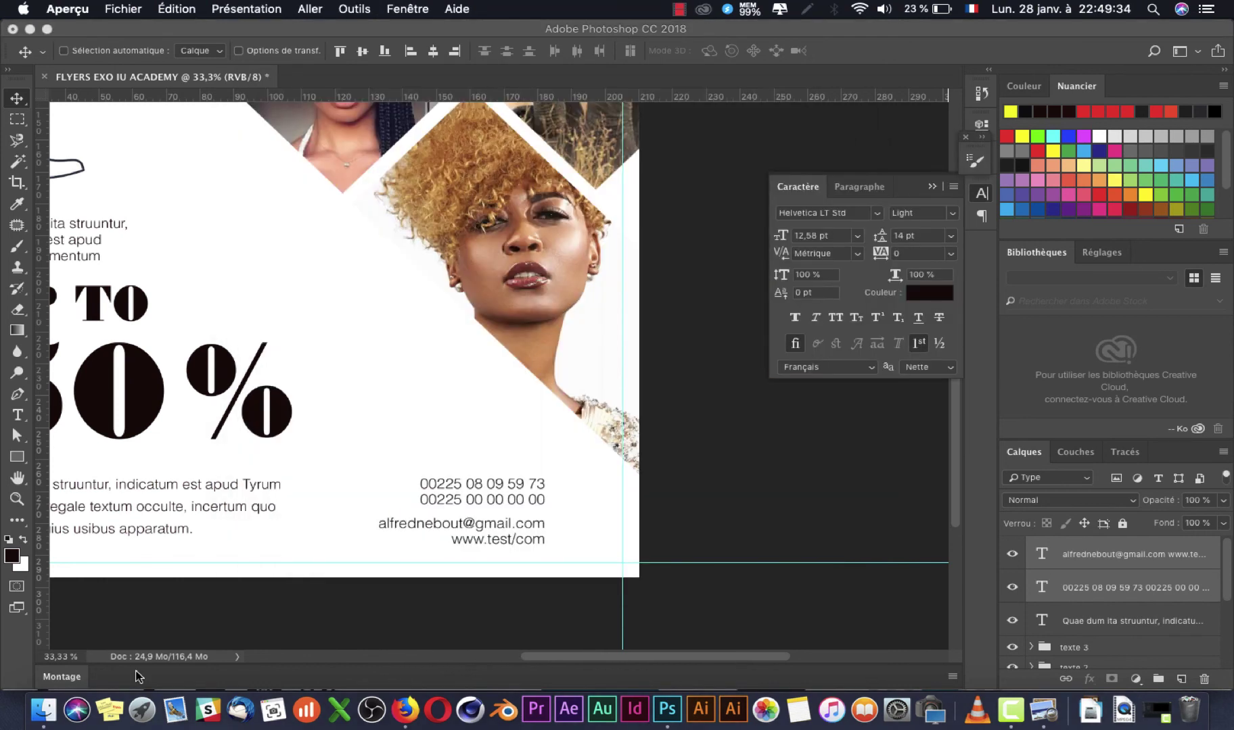
{"action": "left_click", "coordinate": [37, 707]}
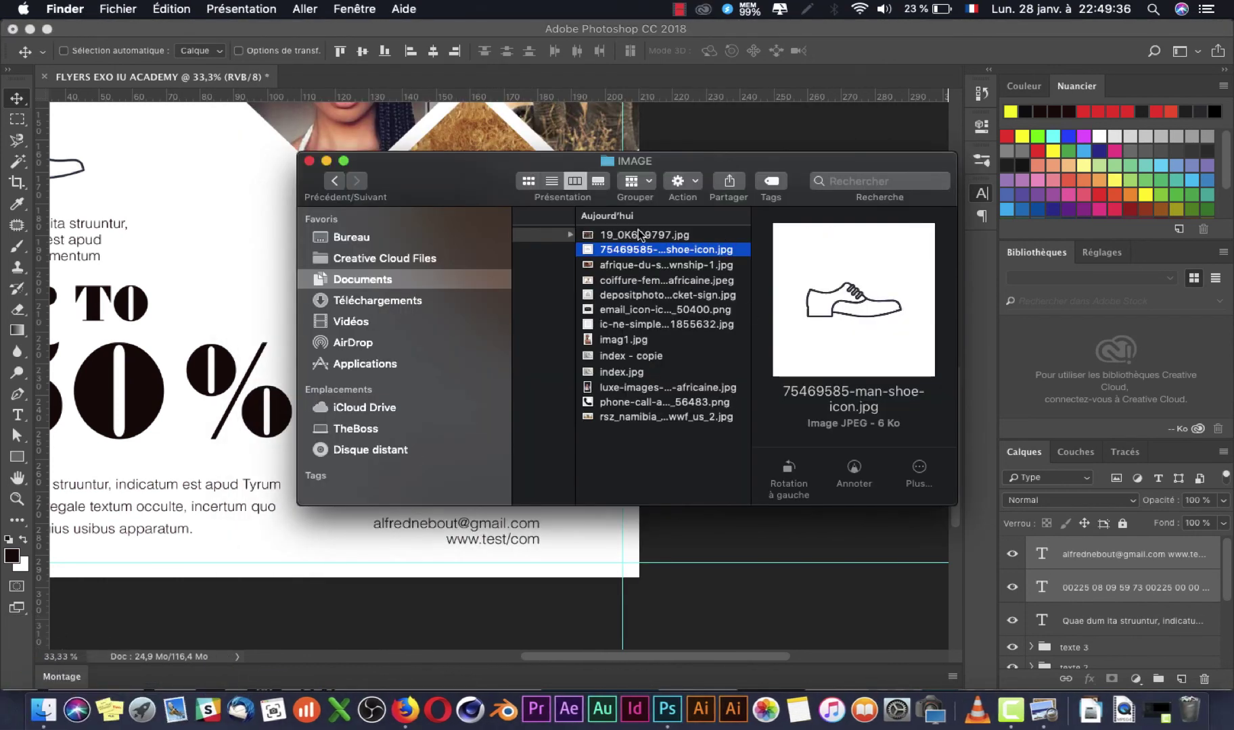
Step: Drop the envelope image email_icon-icons.com_50400.png from Finder onto the flyer
{"action": "key", "text": "Down"}
{"action": "key", "text": "Down"}
{"action": "key", "text": "Down"}
{"action": "key", "text": "Down"}
{"action": "key", "text": "Down"}
{"action": "key", "text": "Up"}
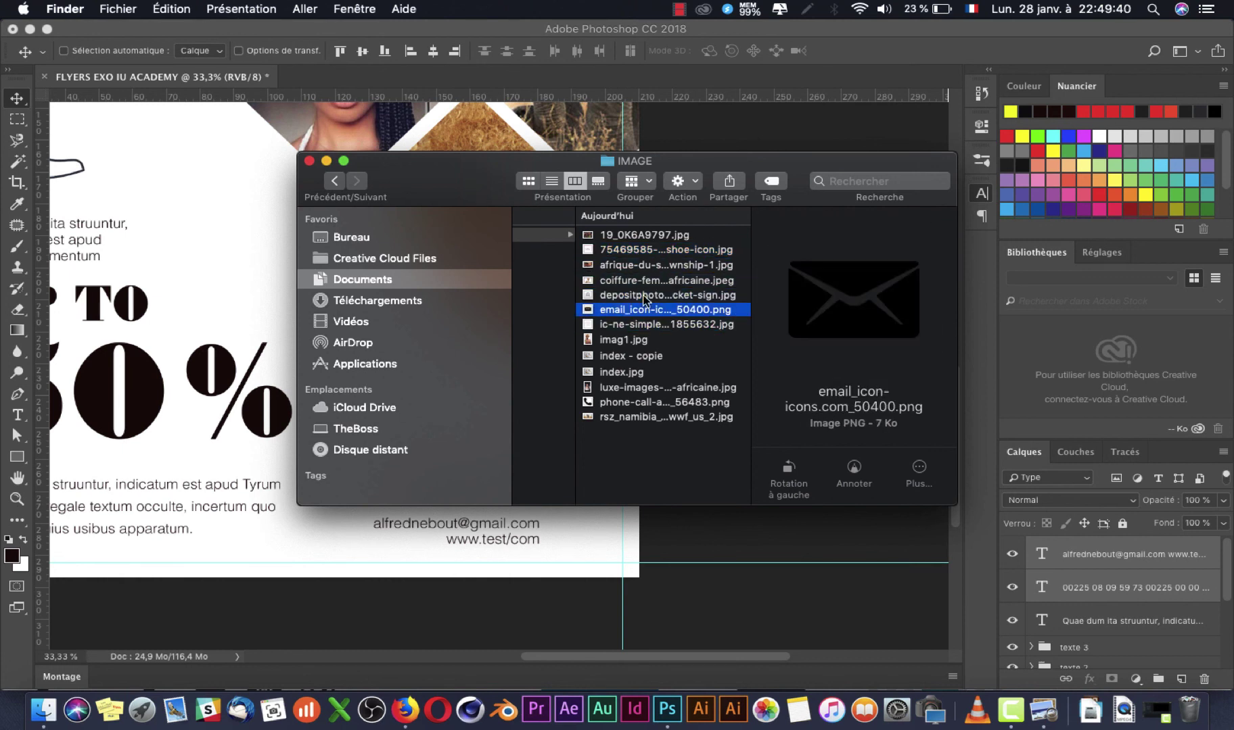
{"action": "left_click_drag", "start_coordinate": [644, 313], "coordinate": [579, 540]}
{"action": "key", "text": "super+Tab"}
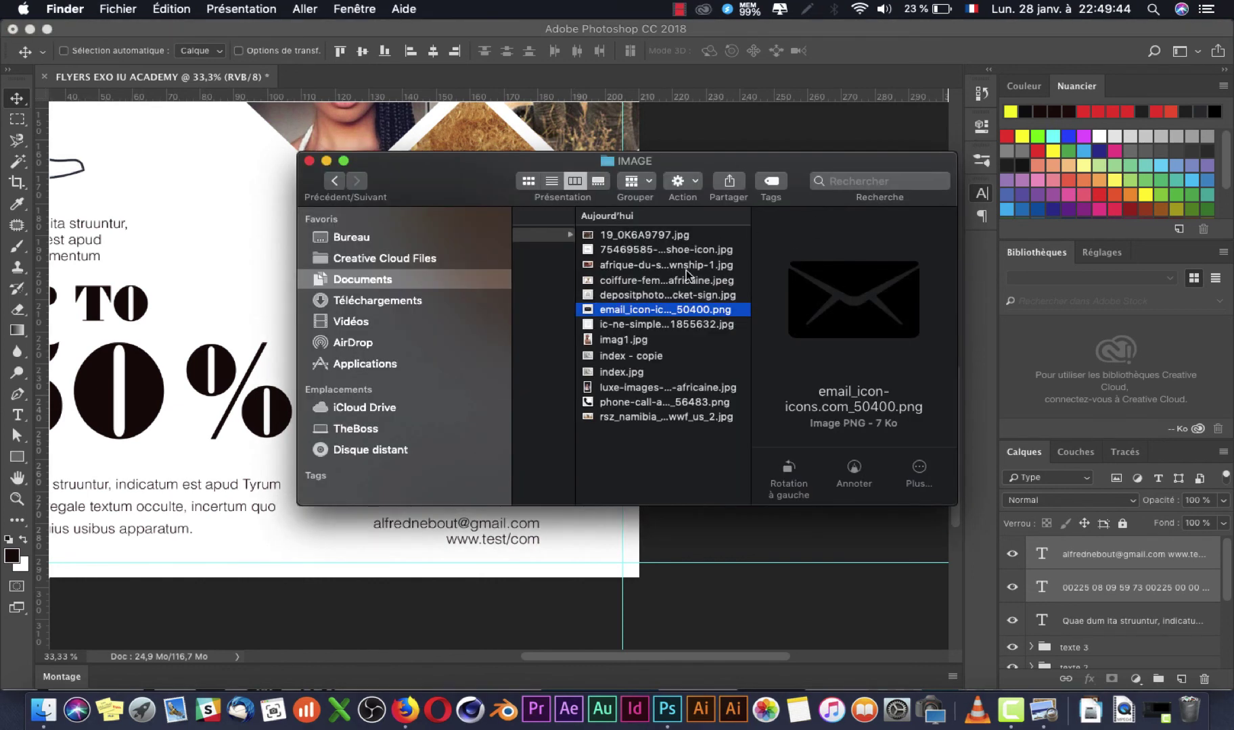
{"action": "left_click_drag", "start_coordinate": [651, 311], "coordinate": [370, 420]}
{"action": "key", "text": "Return"}
Step: Move the envelope beside the email line and shrink it to about 13.7 mm
{"action": "left_click_drag", "start_coordinate": [338, 351], "coordinate": [581, 540]}
{"action": "key", "text": "super+t"}
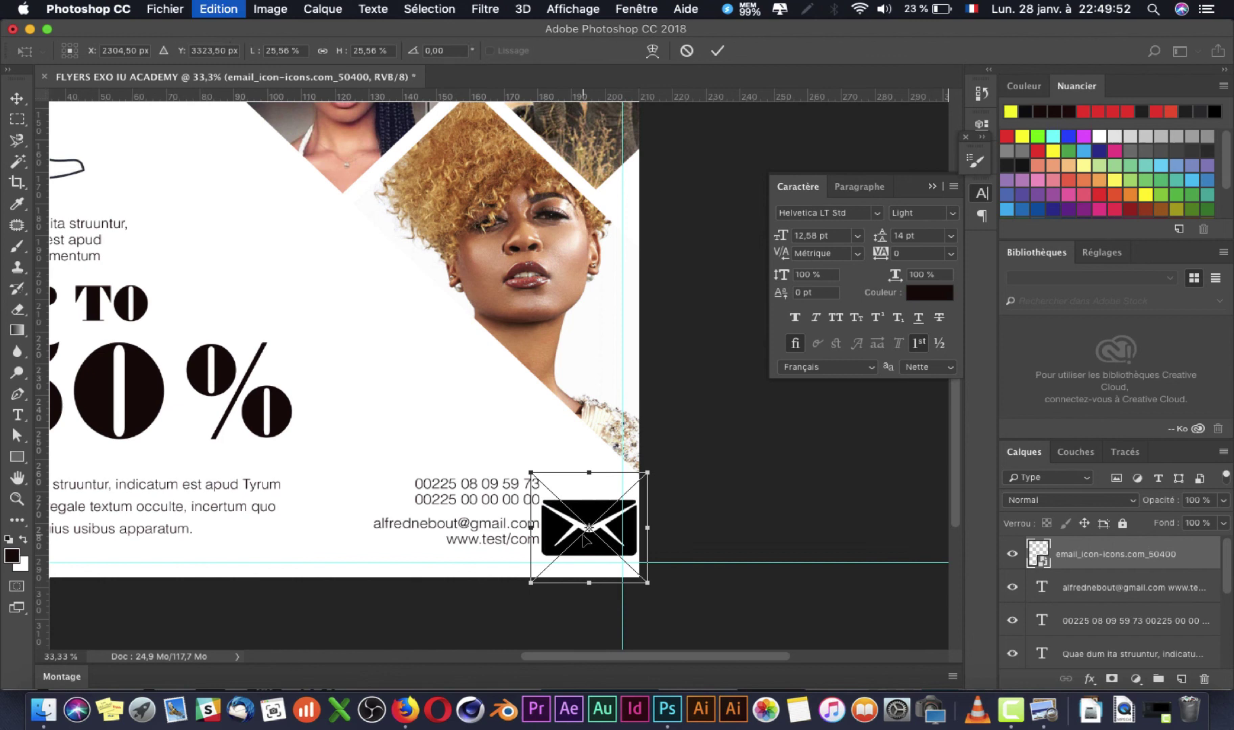
{"action": "left_click_drag", "start_coordinate": [650, 473], "coordinate": [599, 560]}
{"action": "key", "text": "Return"}
{"action": "key", "text": "super+t"}
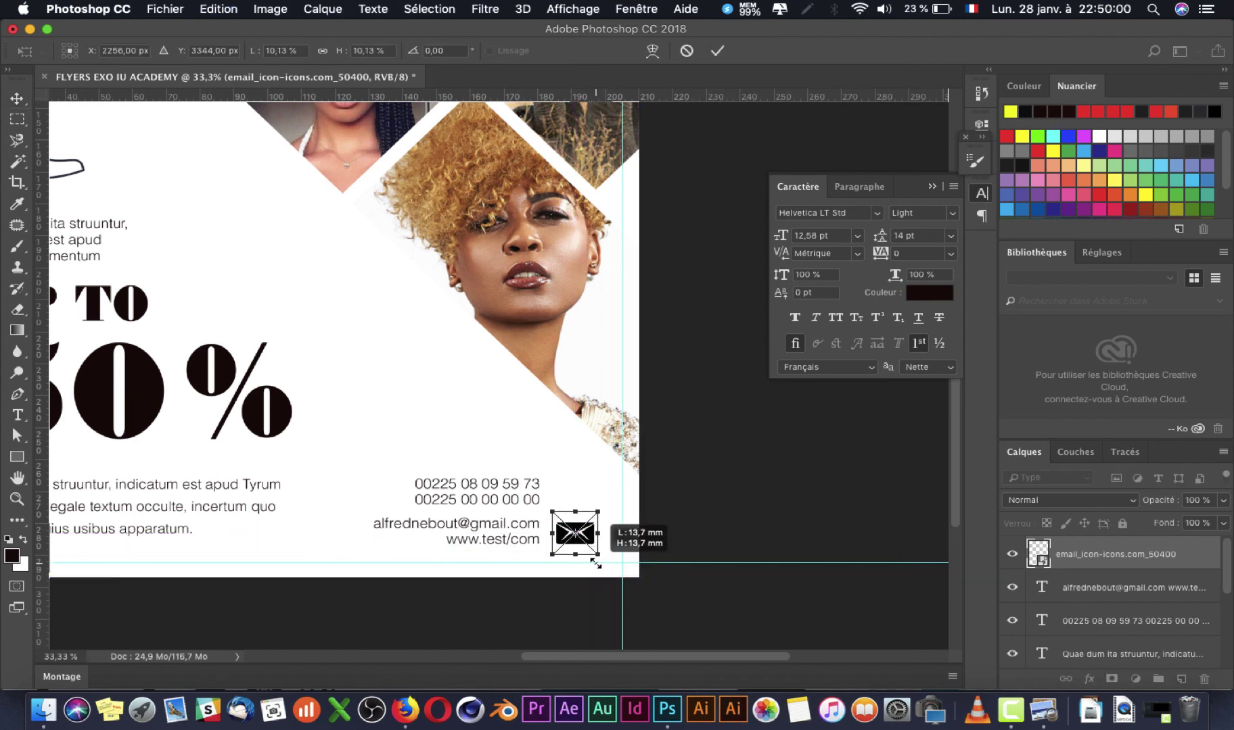
{"action": "key", "text": "Return"}
{"action": "key", "text": "Up"}
{"action": "key", "text": "Up"}
{"action": "key", "text": "Up"}
{"action": "key", "text": "Up"}
{"action": "key", "text": "Up"}
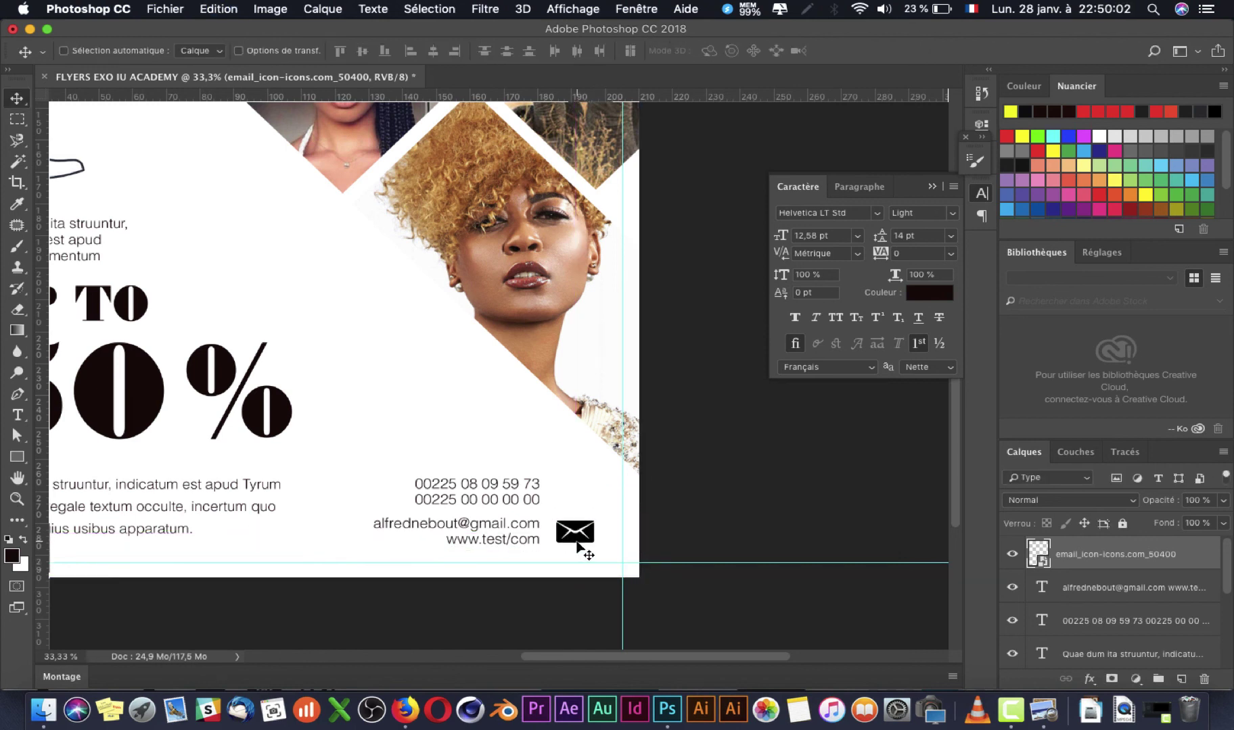
{"action": "mouse_move", "coordinate": [1102, 553]}
{"action": "left_mouse_down"}
{"action": "mouse_move", "coordinate": [1091, 646]}
{"action": "mouse_move", "coordinate": [1108, 565]}
{"action": "left_mouse_up"}
{"action": "left_click", "coordinate": [1096, 621]}
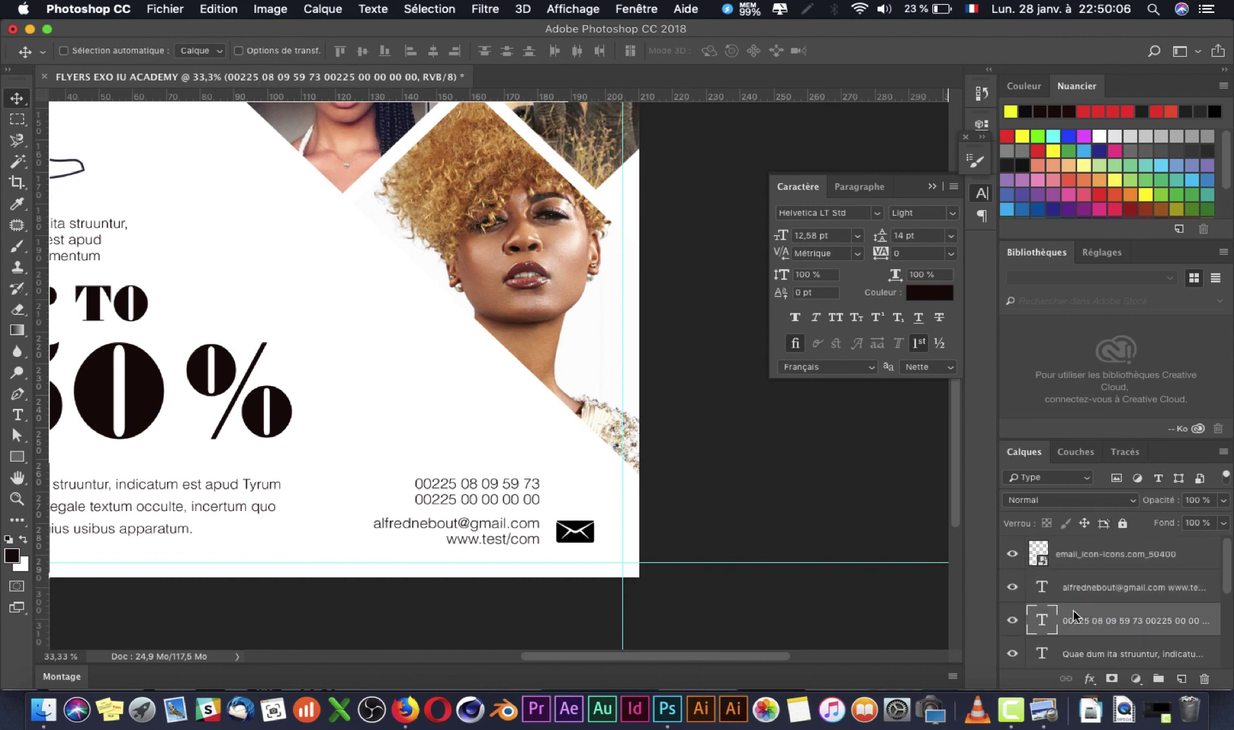
Step: Place the phone-call PNG beside the phone numbers, scaled down to about 15%
{"action": "key", "text": "super+Tab"}
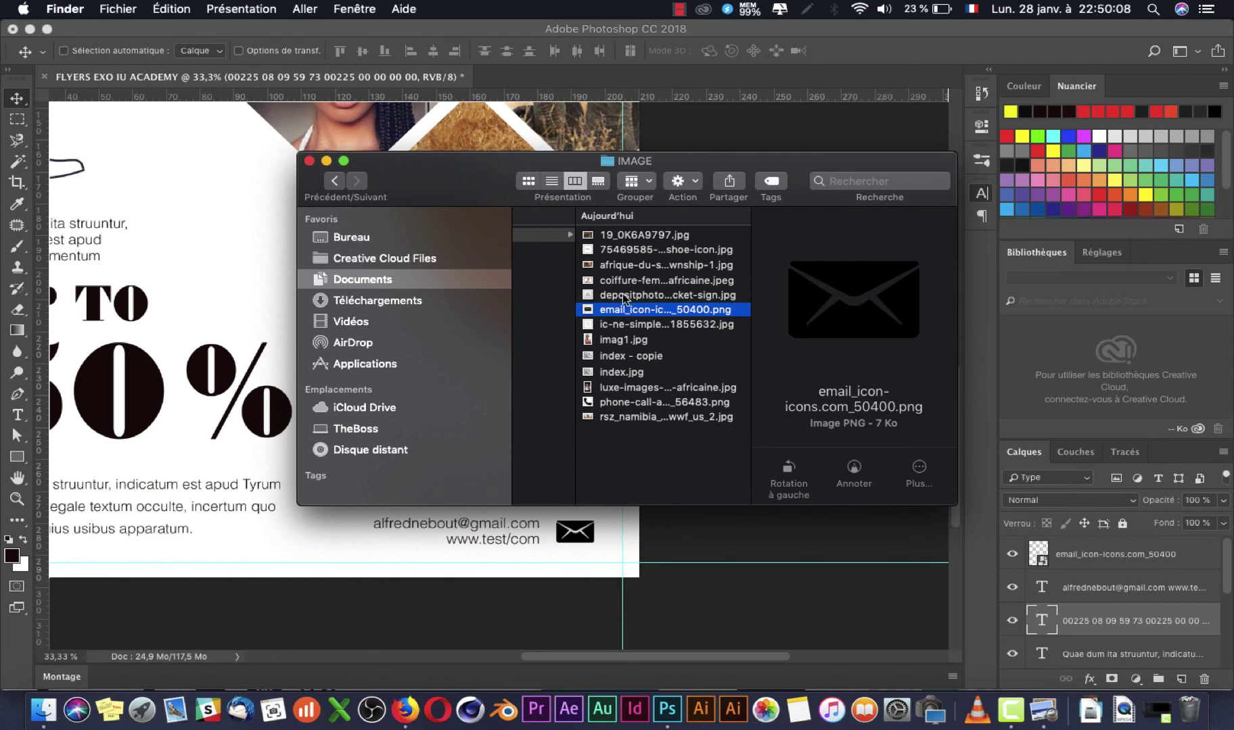
{"action": "left_click", "coordinate": [620, 335]}
{"action": "key", "text": "Up"}
{"action": "key", "text": "Down"}
{"action": "key", "text": "Down"}
{"action": "key", "text": "Down"}
{"action": "key", "text": "Down"}
{"action": "key", "text": "Down"}
{"action": "key", "text": "Down"}
{"action": "key", "text": "Up"}
{"action": "left_click_drag", "start_coordinate": [613, 408], "coordinate": [399, 555]}
{"action": "left_click_drag", "start_coordinate": [572, 555], "coordinate": [578, 499]}
{"action": "key", "text": "Return"}
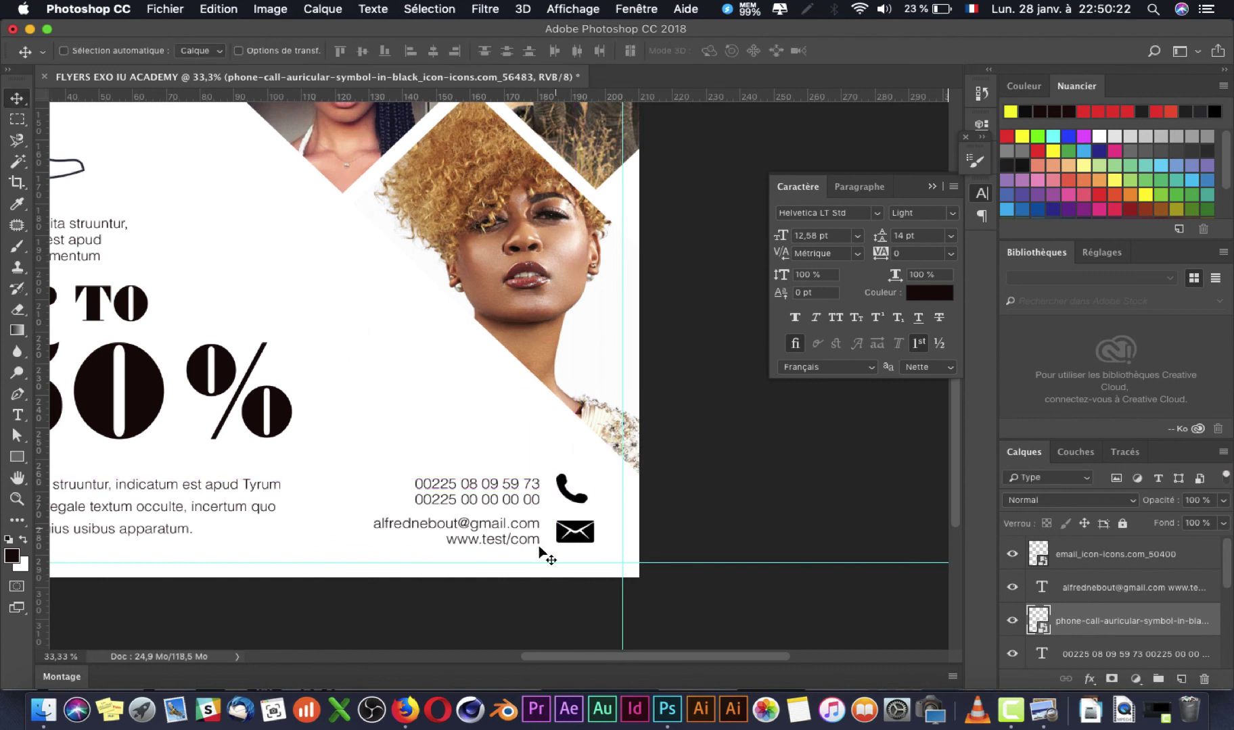
{"action": "key", "text": "super+minus"}
{"action": "key", "text": "super+minus"}
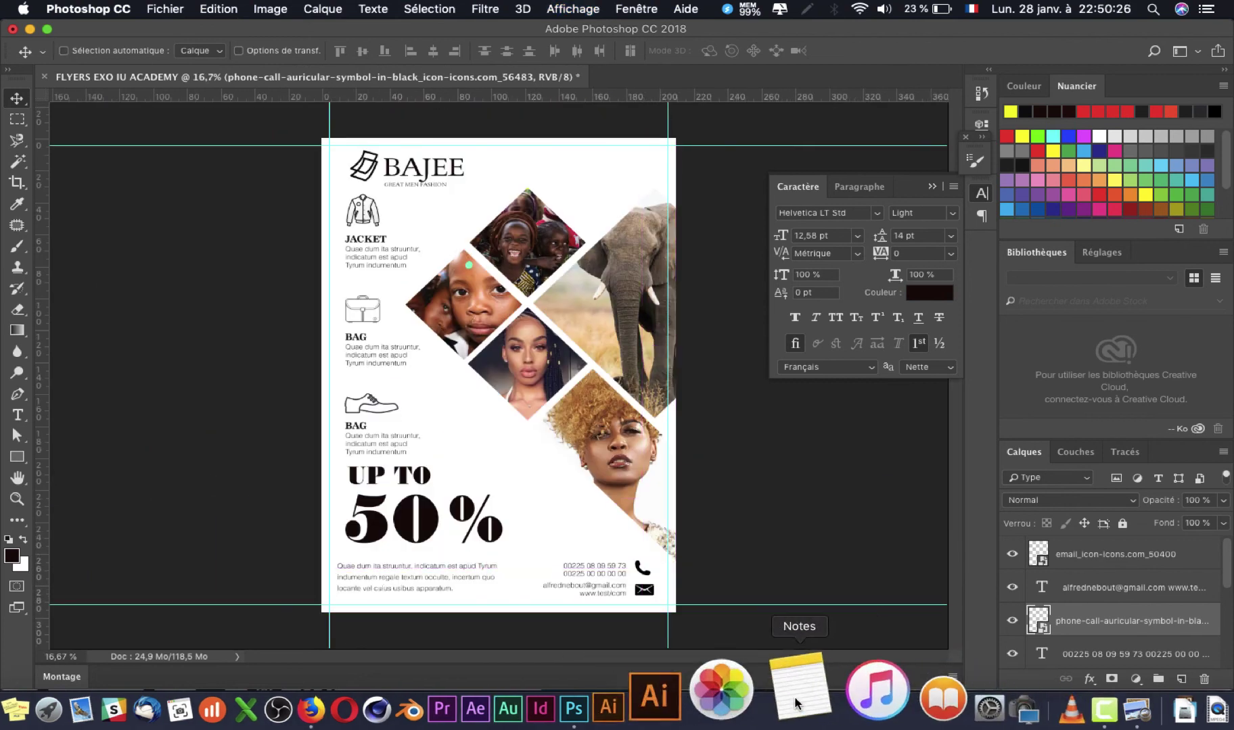
Step: Fill the Arrière-plan background layer with a light grey swatch from Nuancier
{"action": "left_click", "coordinate": [1046, 707]}
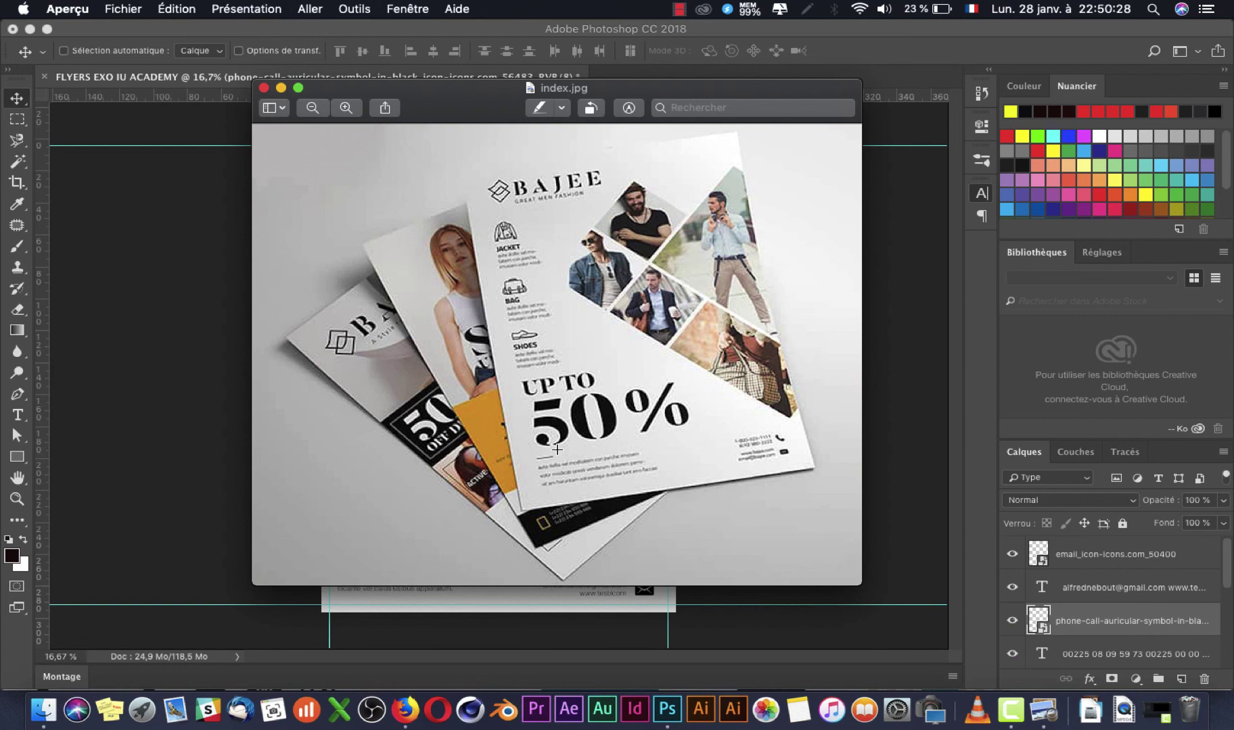
{"action": "left_click", "coordinate": [493, 615]}
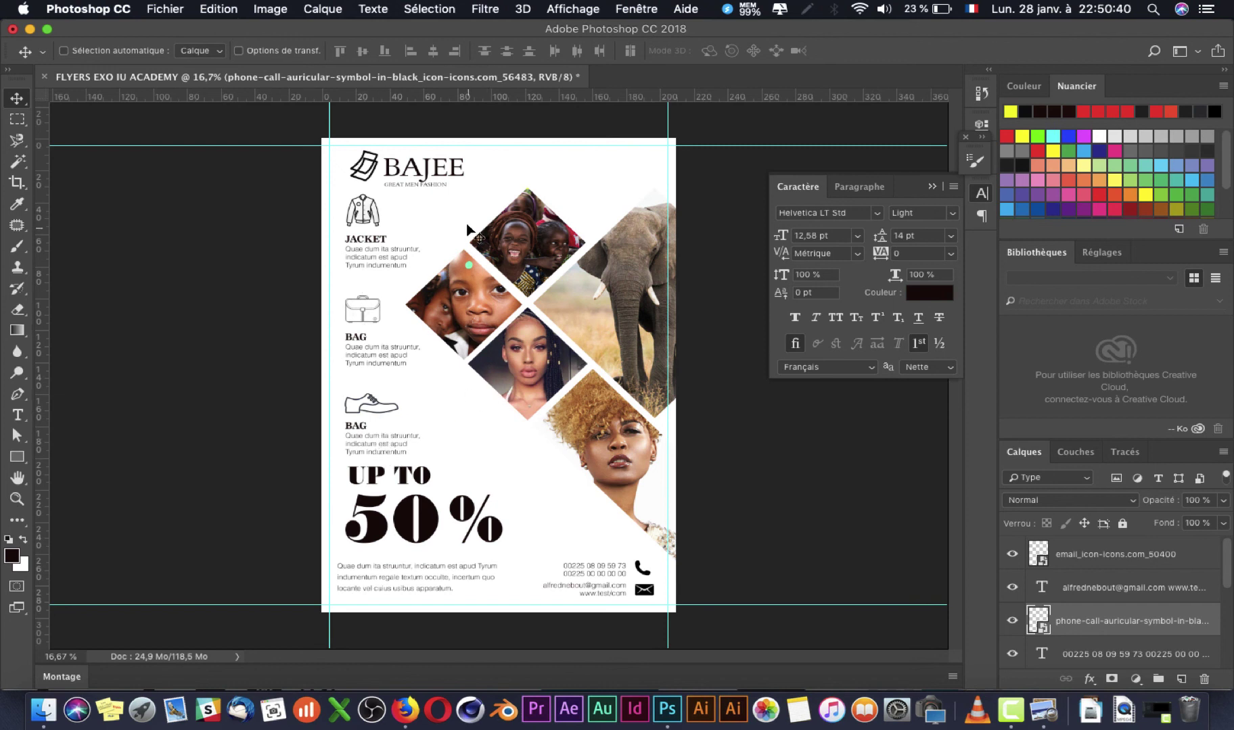
{"action": "scroll", "coordinate": [1133, 588], "scroll_direction": "down", "scroll_amount": 5}
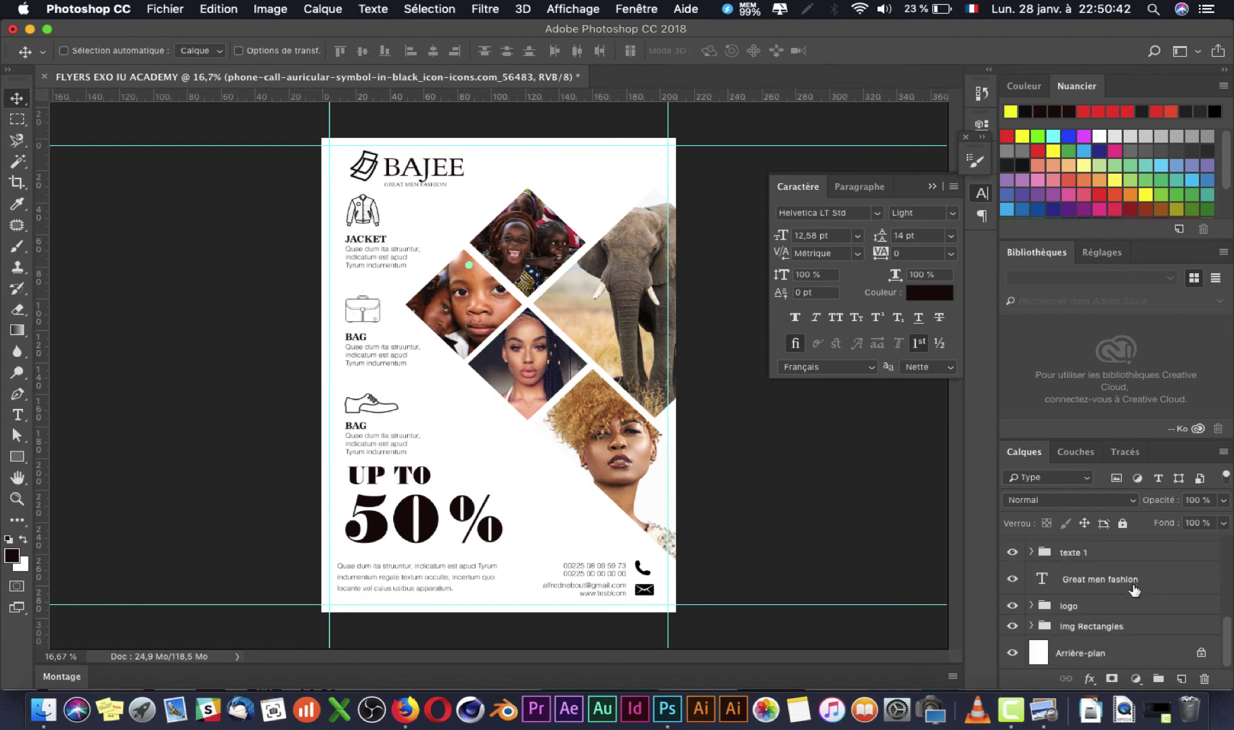
{"action": "left_click", "coordinate": [1081, 653]}
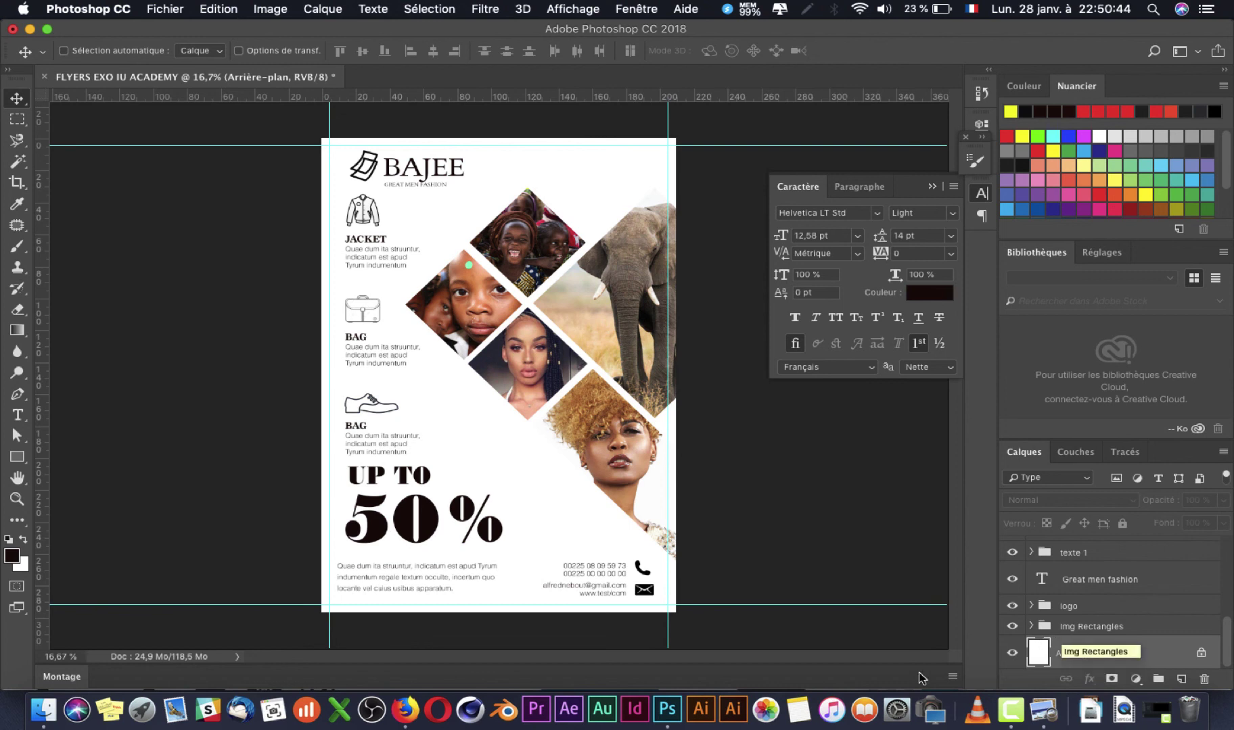
{"action": "left_click", "coordinate": [1043, 710]}
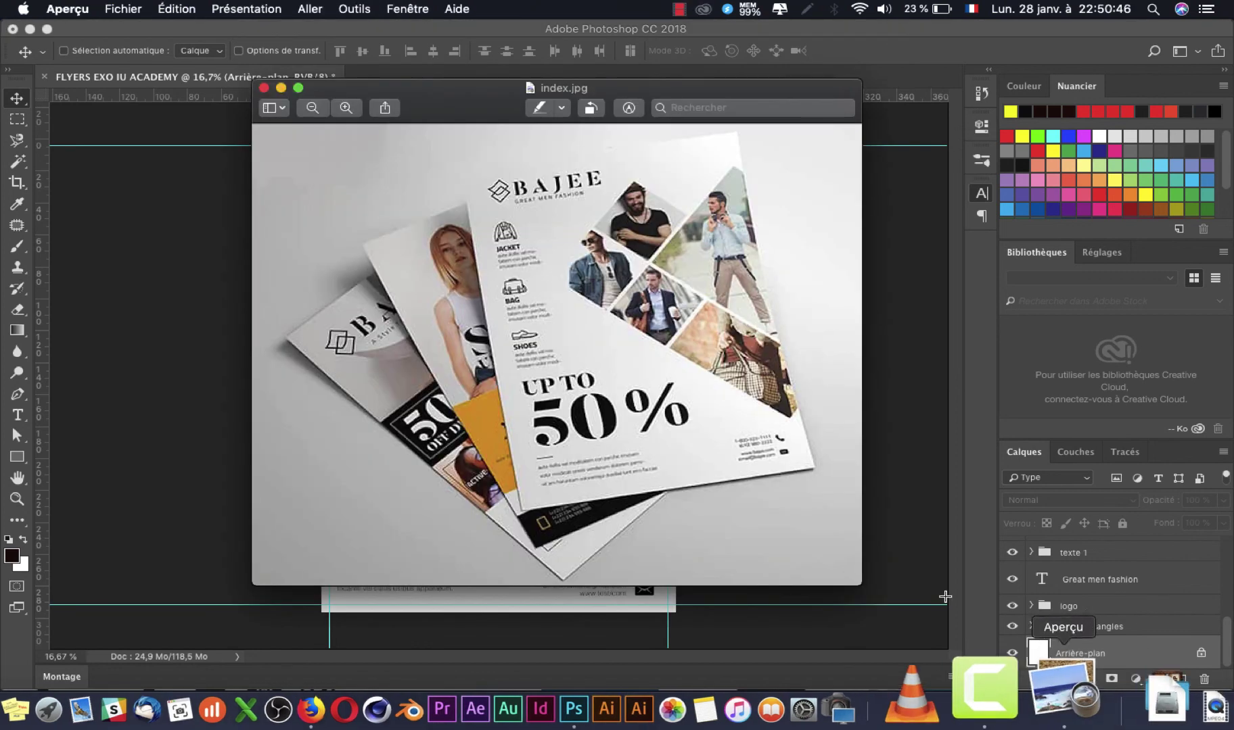
{"action": "left_click", "coordinate": [902, 590]}
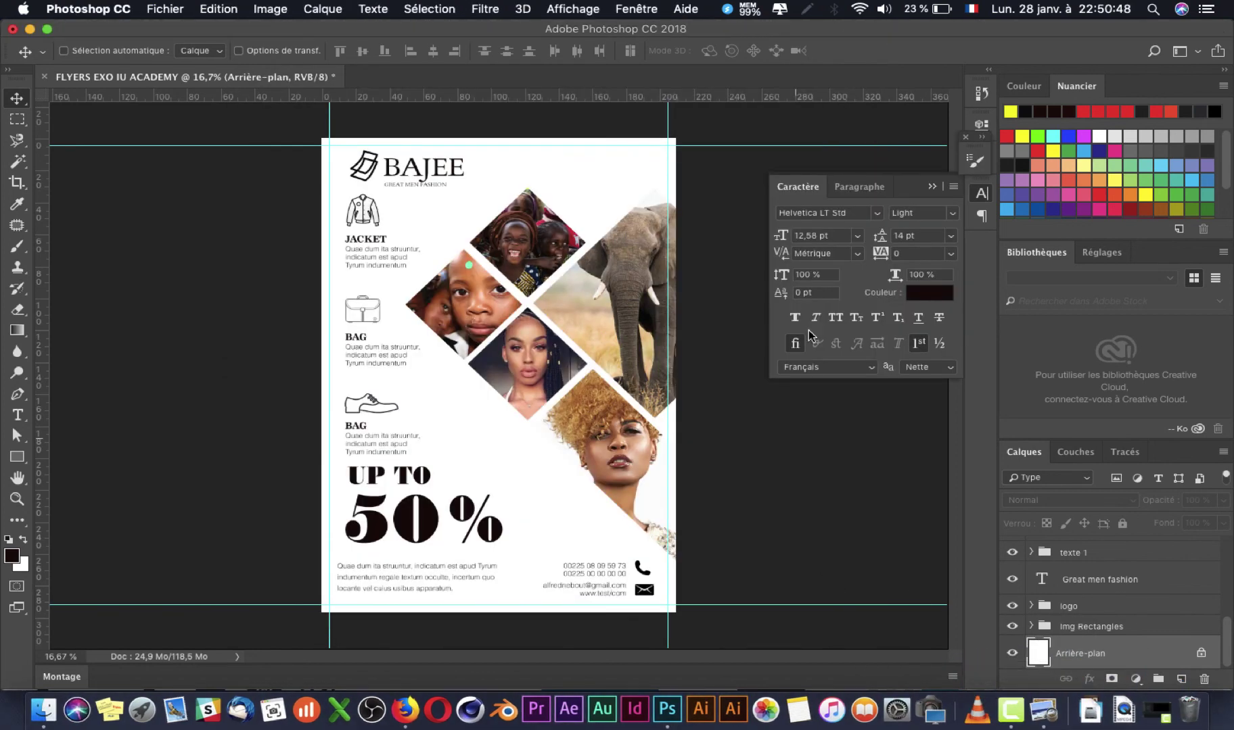
{"action": "scroll", "coordinate": [1130, 147], "scroll_direction": "down", "scroll_amount": 3}
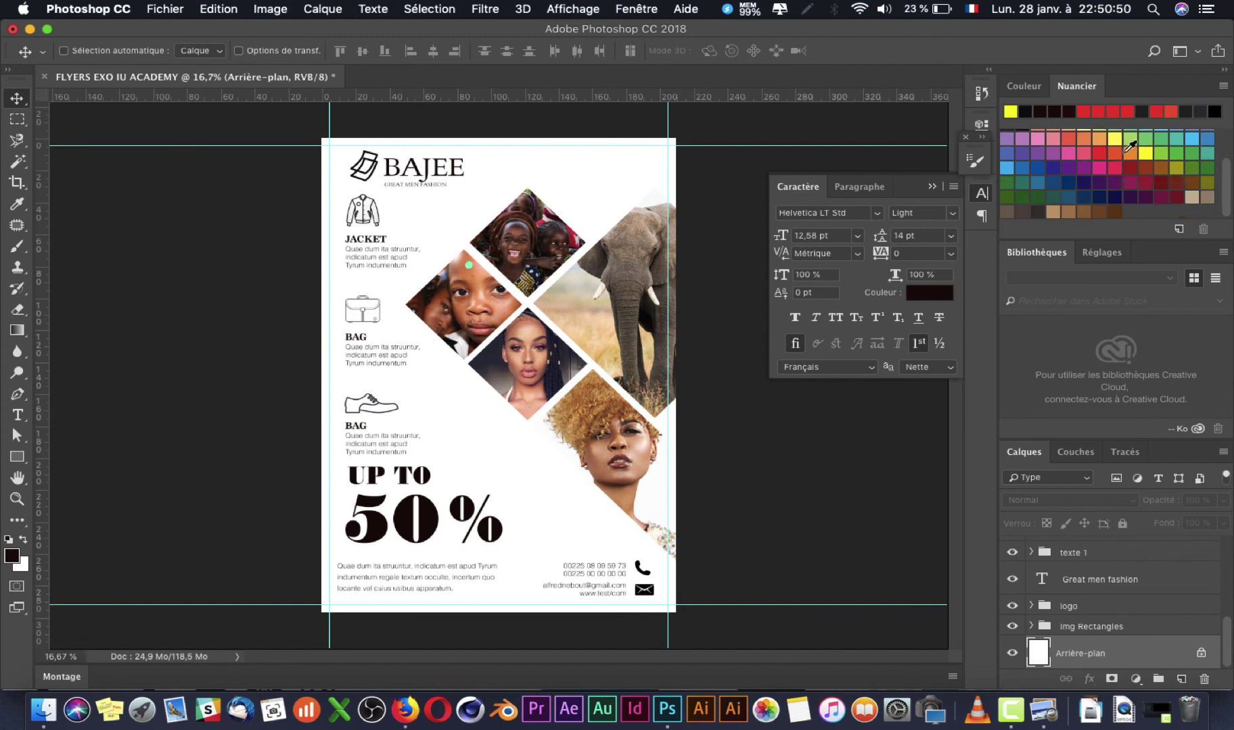
{"action": "scroll", "coordinate": [1129, 147], "scroll_direction": "up", "scroll_amount": 3}
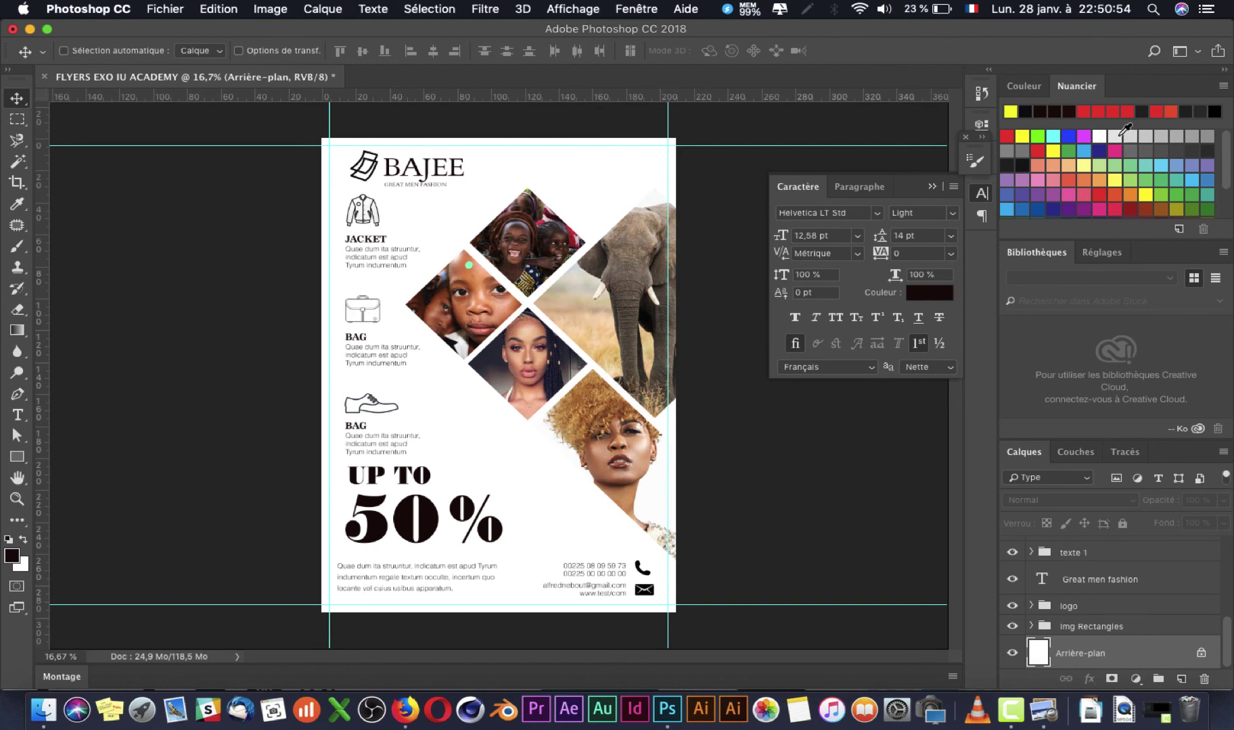
{"action": "left_click", "coordinate": [1109, 136]}
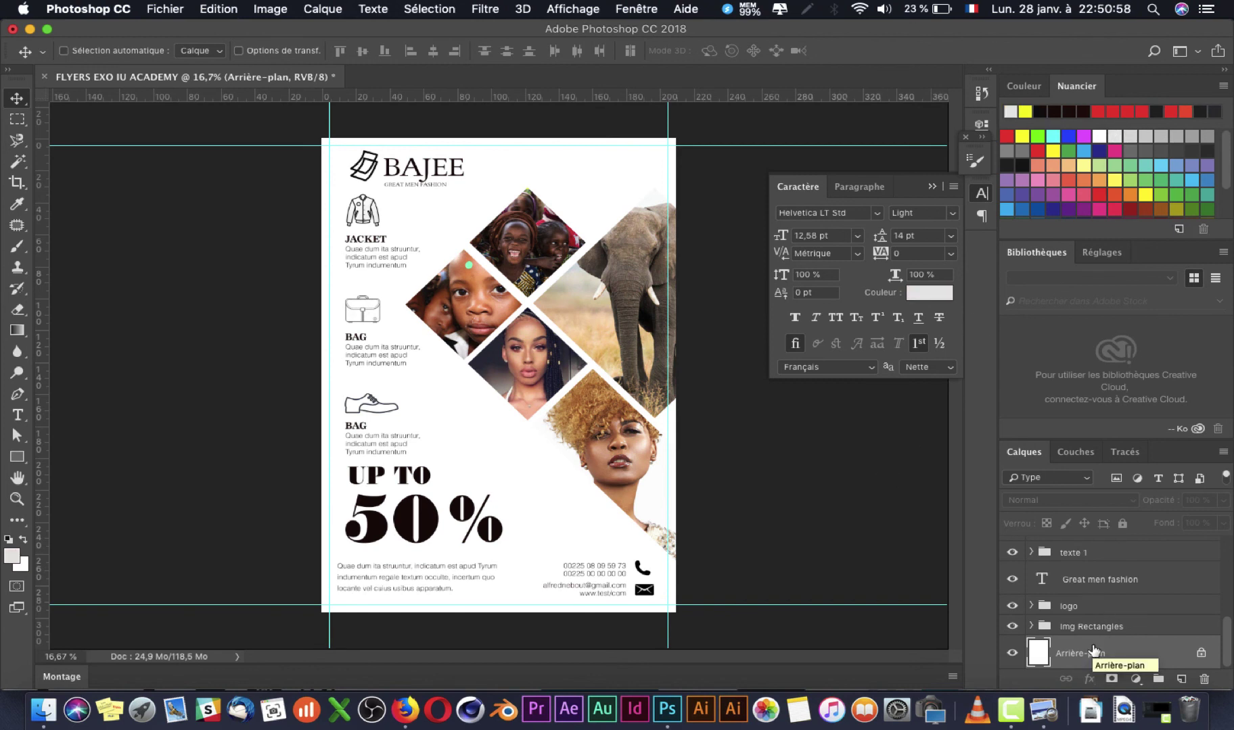
{"action": "key", "text": "alt+BackSpace"}
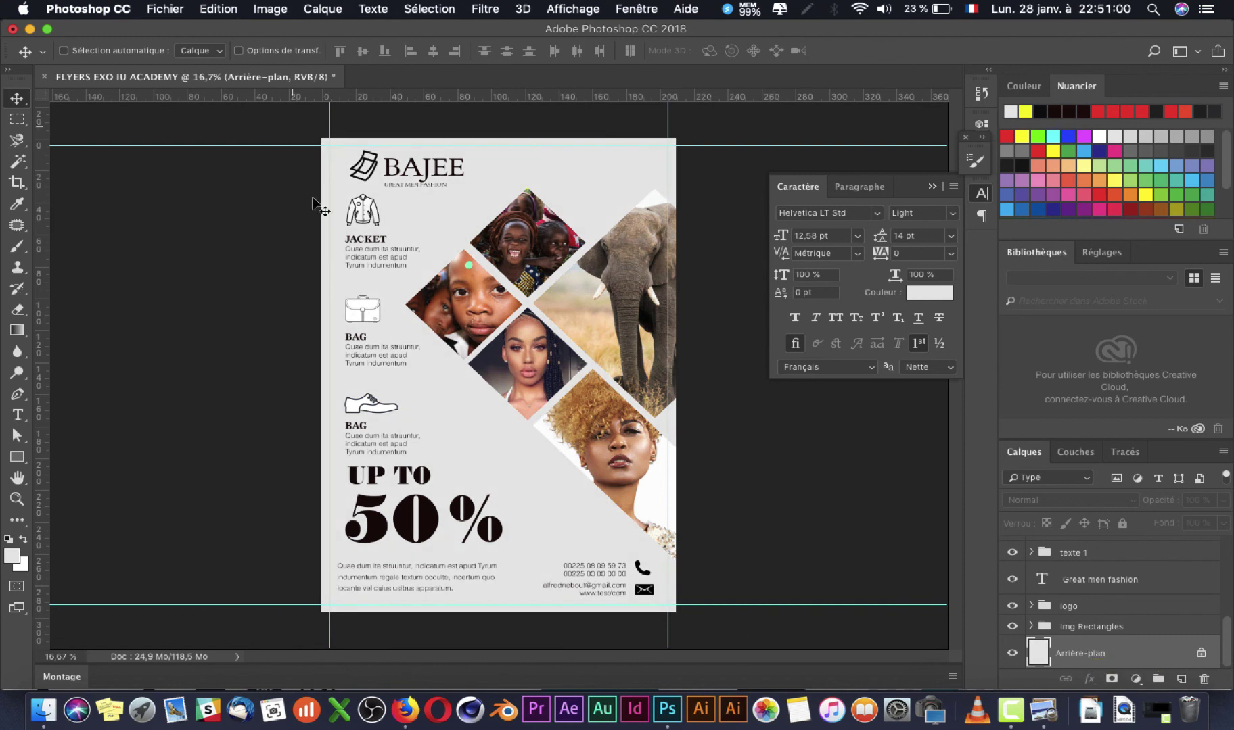
{"action": "scroll", "coordinate": [412, 323], "scroll_direction": "up", "scroll_amount": 5}
Step: Set the Icone Jacket layer's blend mode to Produit
{"action": "left_click_drag", "start_coordinate": [364, 269], "coordinate": [379, 450]}
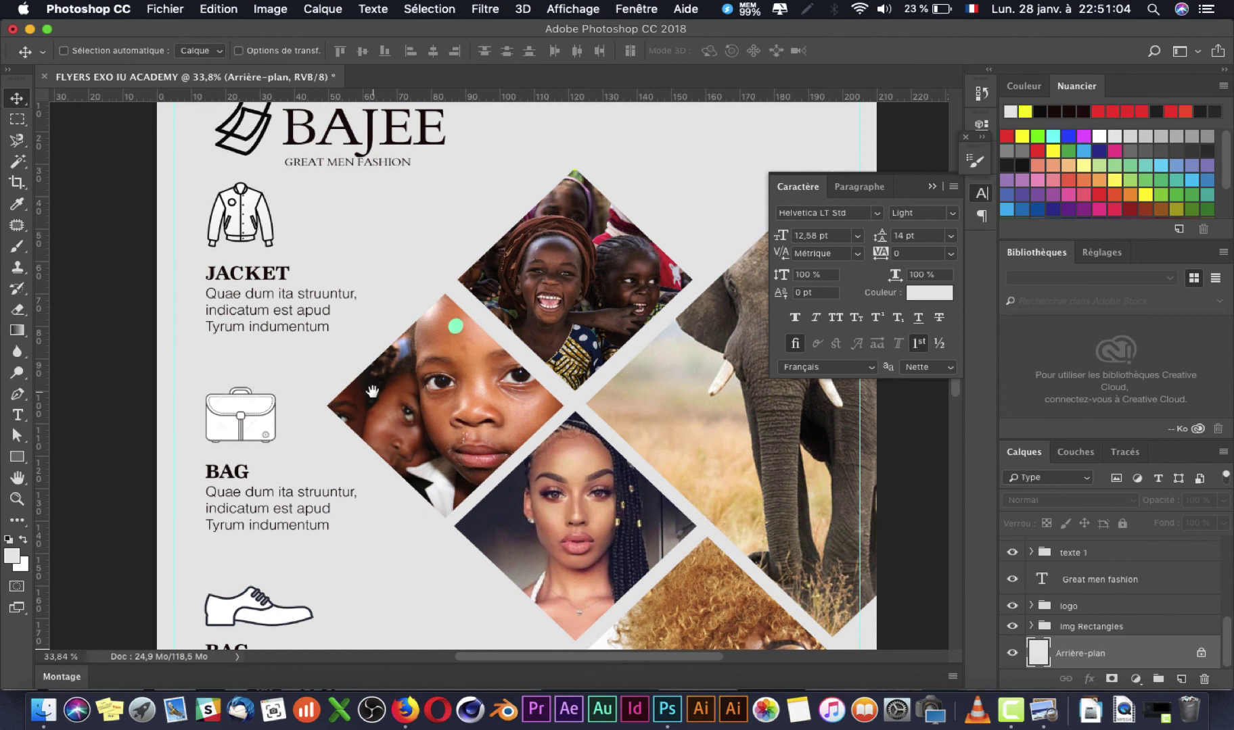
{"action": "scroll", "coordinate": [377, 397], "scroll_direction": "down", "scroll_amount": 10}
{"action": "scroll", "coordinate": [372, 391], "scroll_direction": "up", "scroll_amount": 15}
{"action": "scroll", "coordinate": [372, 391], "scroll_direction": "down", "scroll_amount": 5}
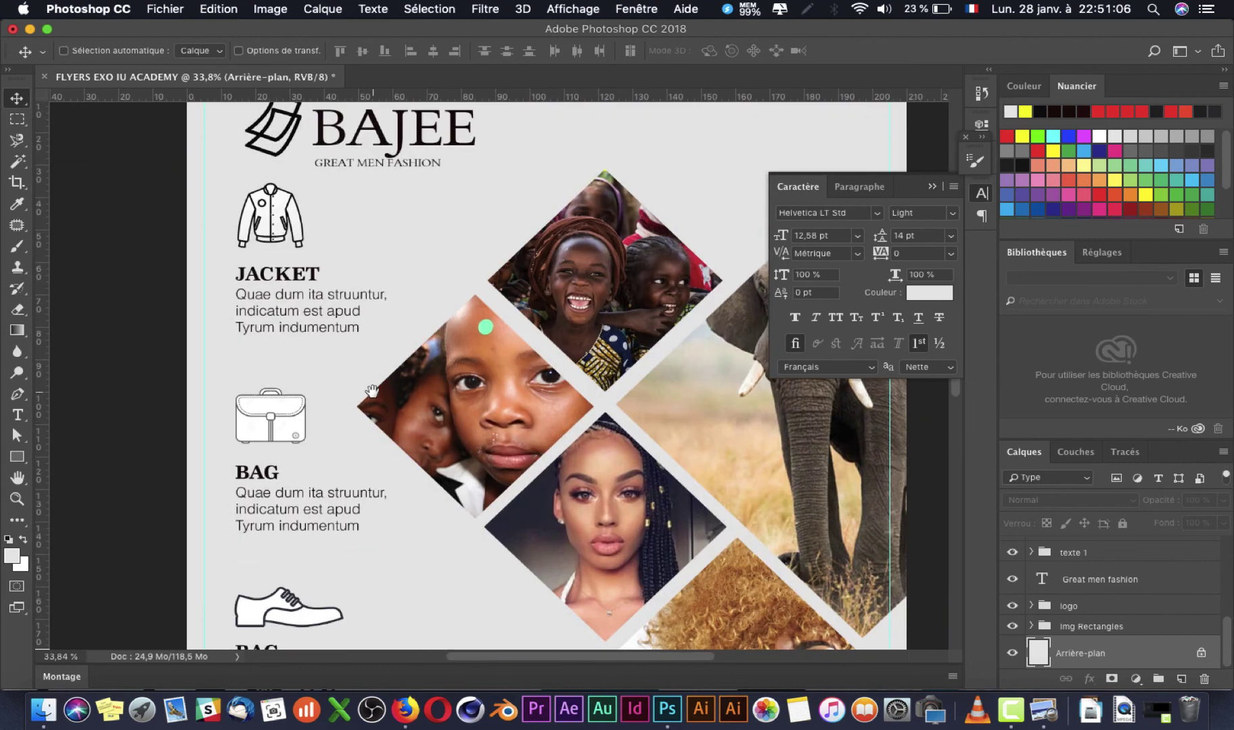
{"action": "scroll", "coordinate": [372, 391], "scroll_direction": "up", "scroll_amount": 2}
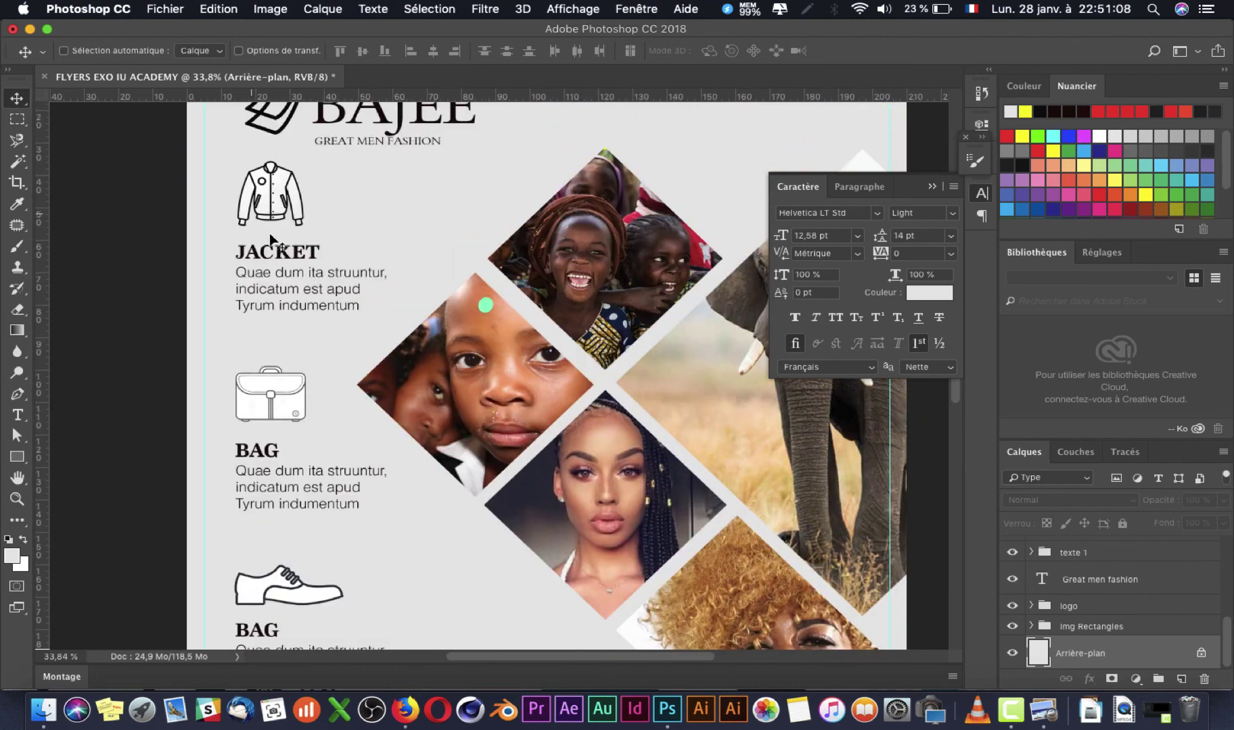
{"action": "right_click", "coordinate": [282, 203]}
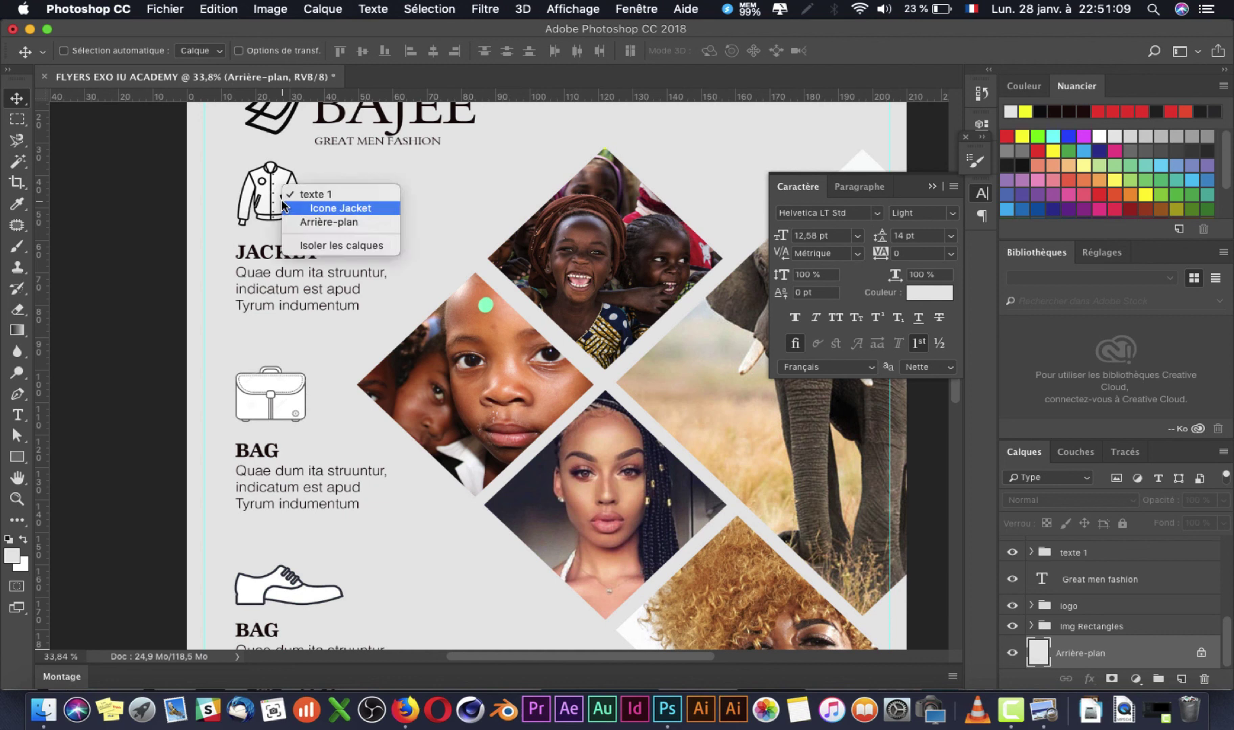
{"action": "left_click", "coordinate": [318, 210]}
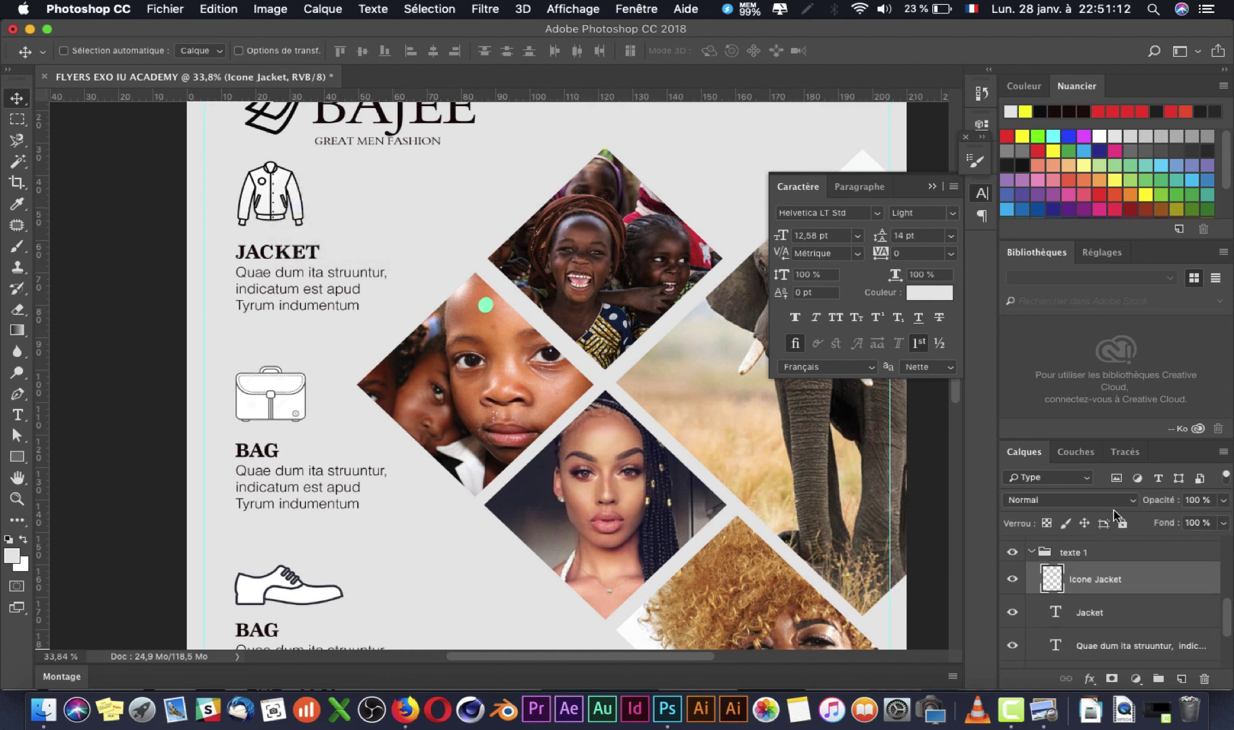
{"action": "left_click", "coordinate": [1108, 508]}
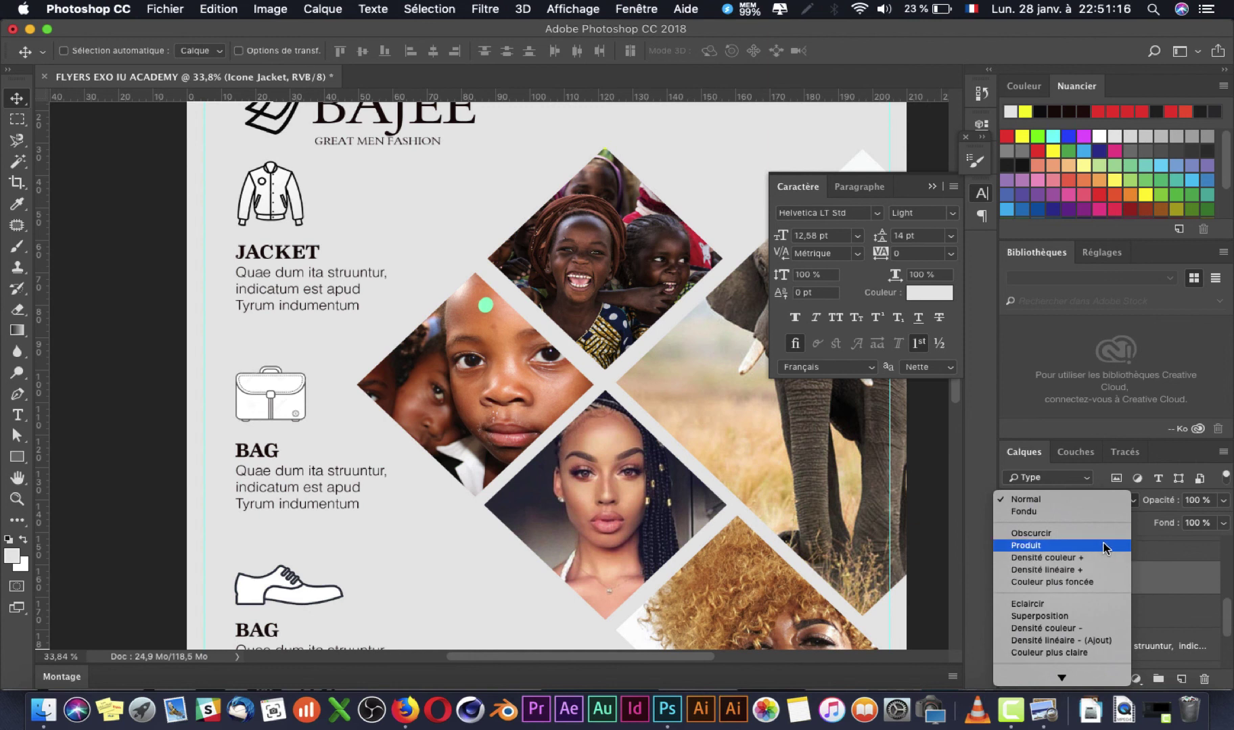
{"action": "left_click", "coordinate": [1104, 546]}
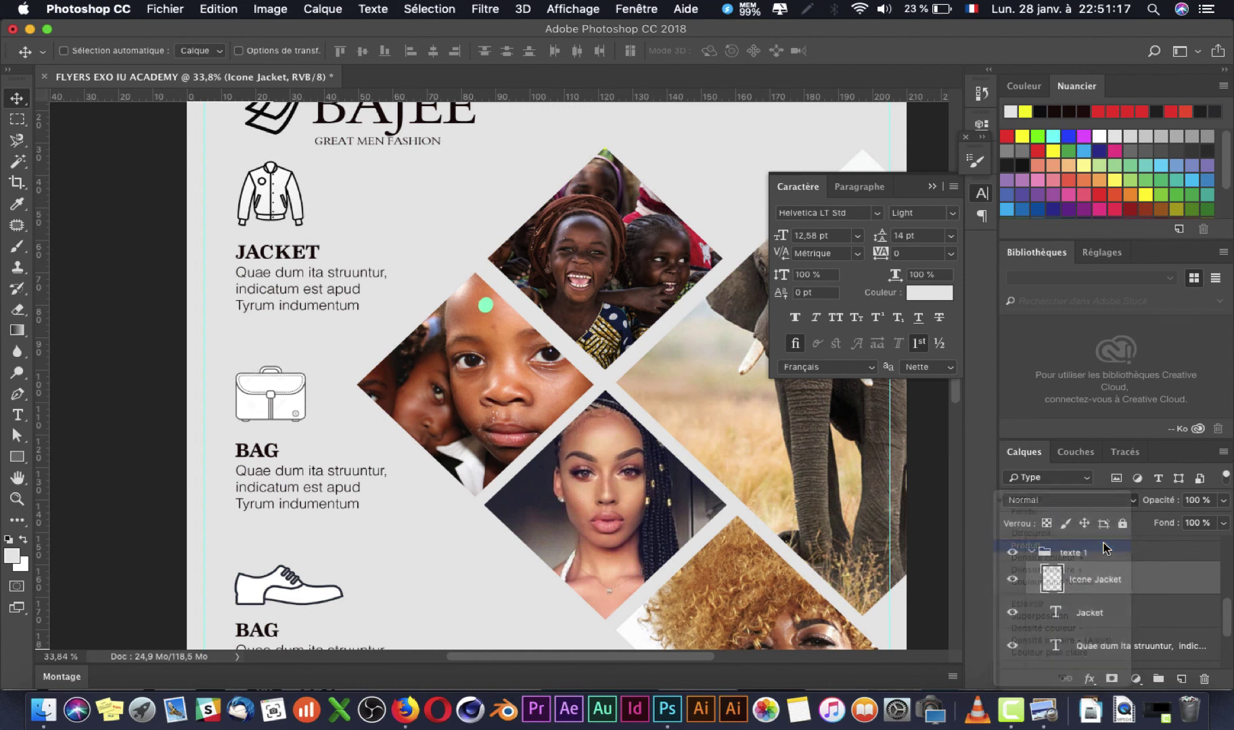
Step: Set the sac and shoe icon layers to Produit blending as well
{"action": "right_click", "coordinate": [276, 410]}
{"action": "left_click", "coordinate": [281, 416]}
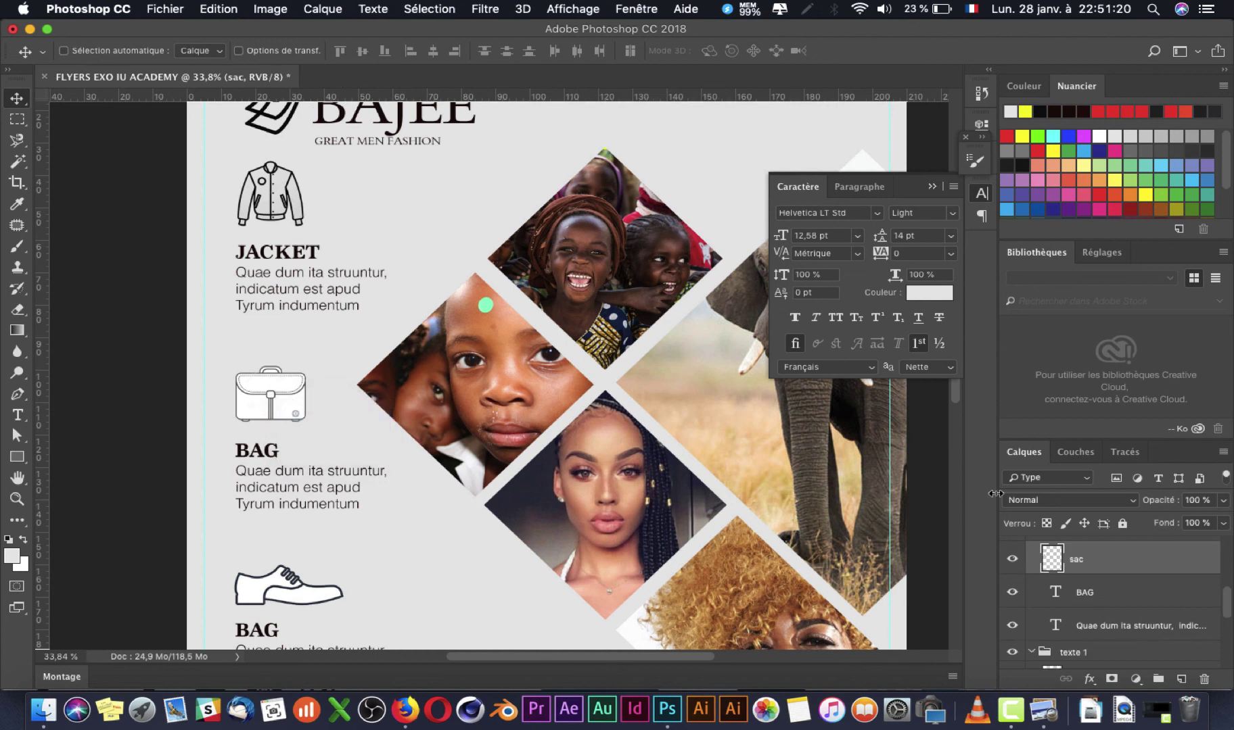
{"action": "left_click", "coordinate": [1063, 500]}
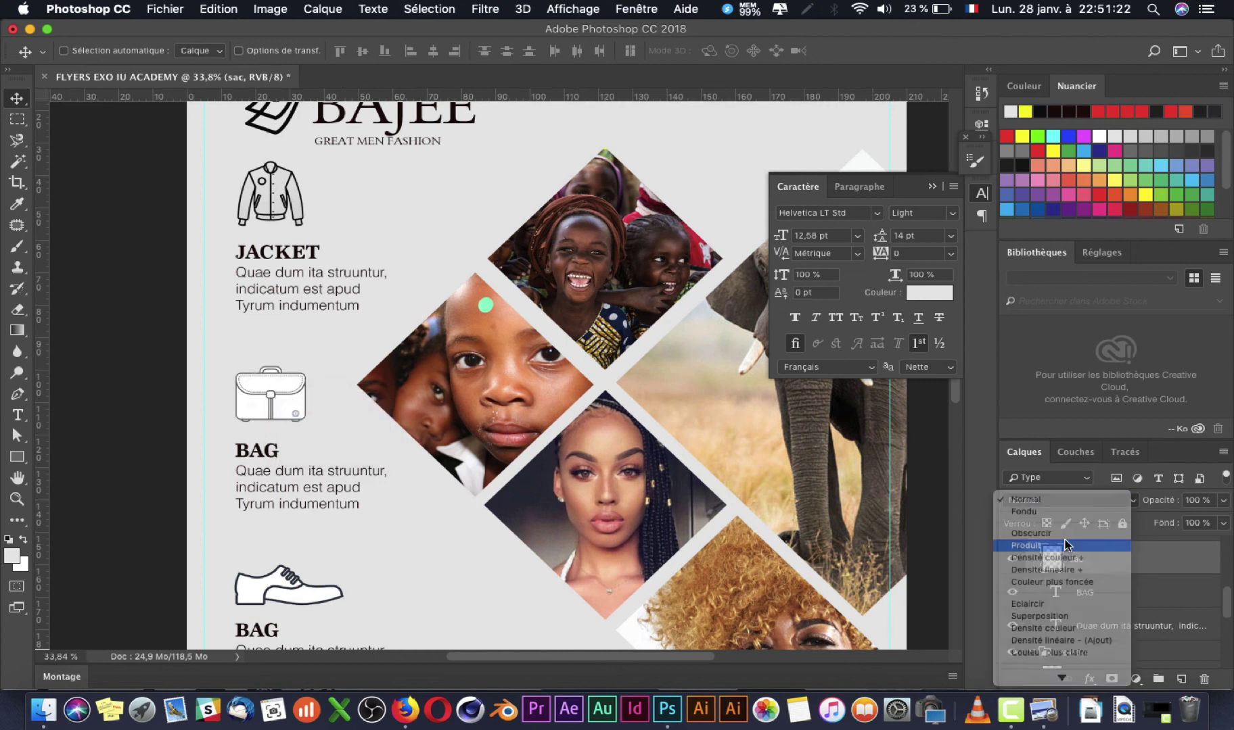
{"action": "left_click", "coordinate": [1064, 545]}
{"action": "scroll", "coordinate": [328, 518], "scroll_direction": "down", "scroll_amount": 10}
{"action": "right_click", "coordinate": [293, 269]}
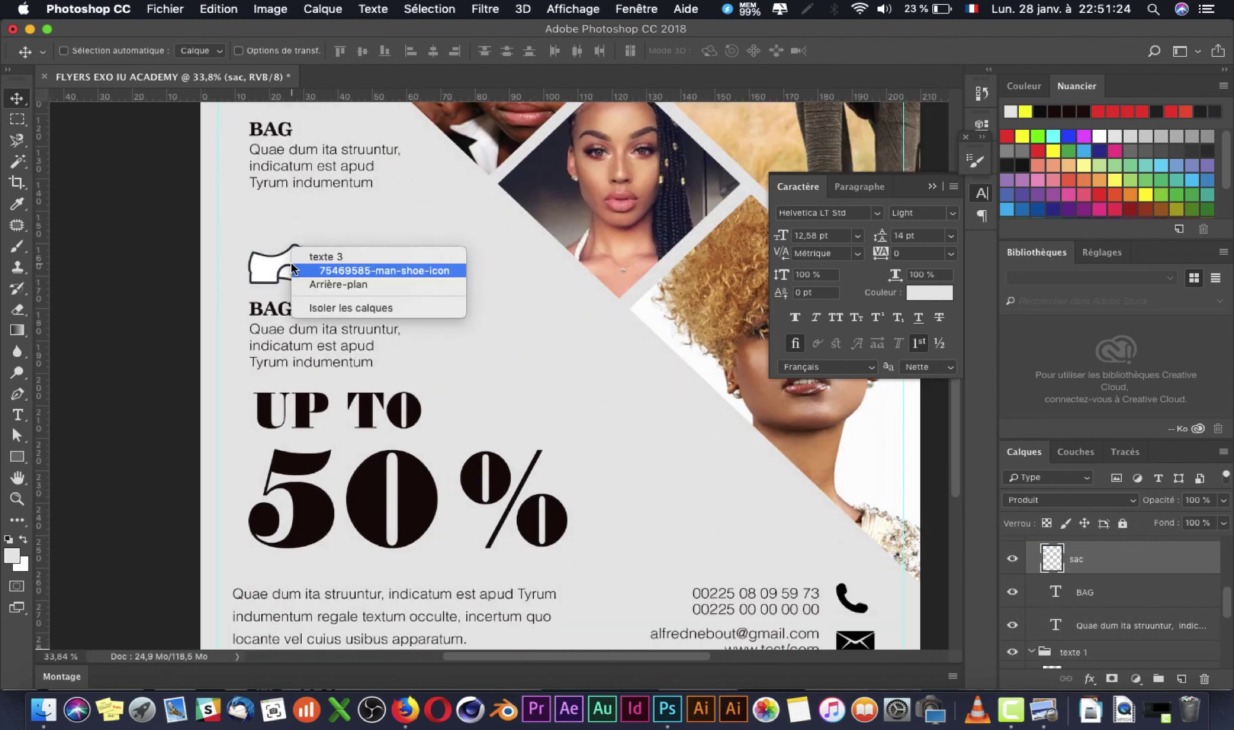
{"action": "left_click", "coordinate": [356, 270]}
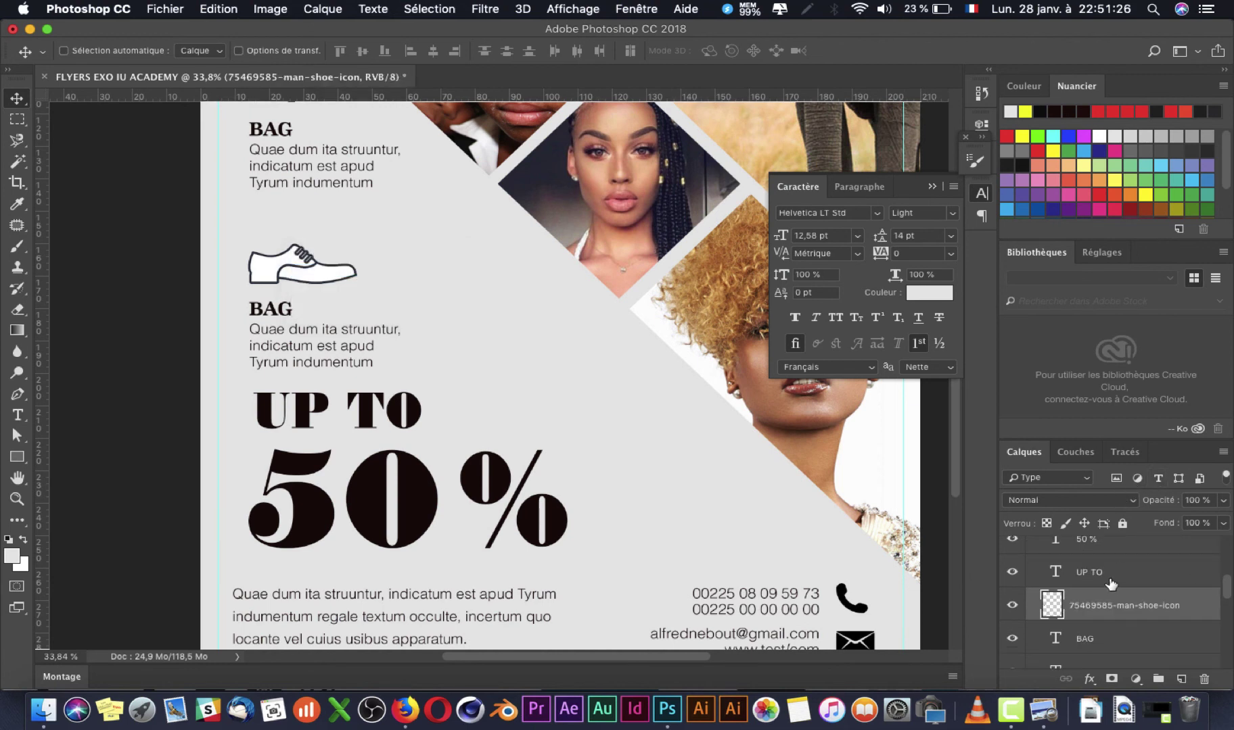
{"action": "left_click", "coordinate": [1107, 499]}
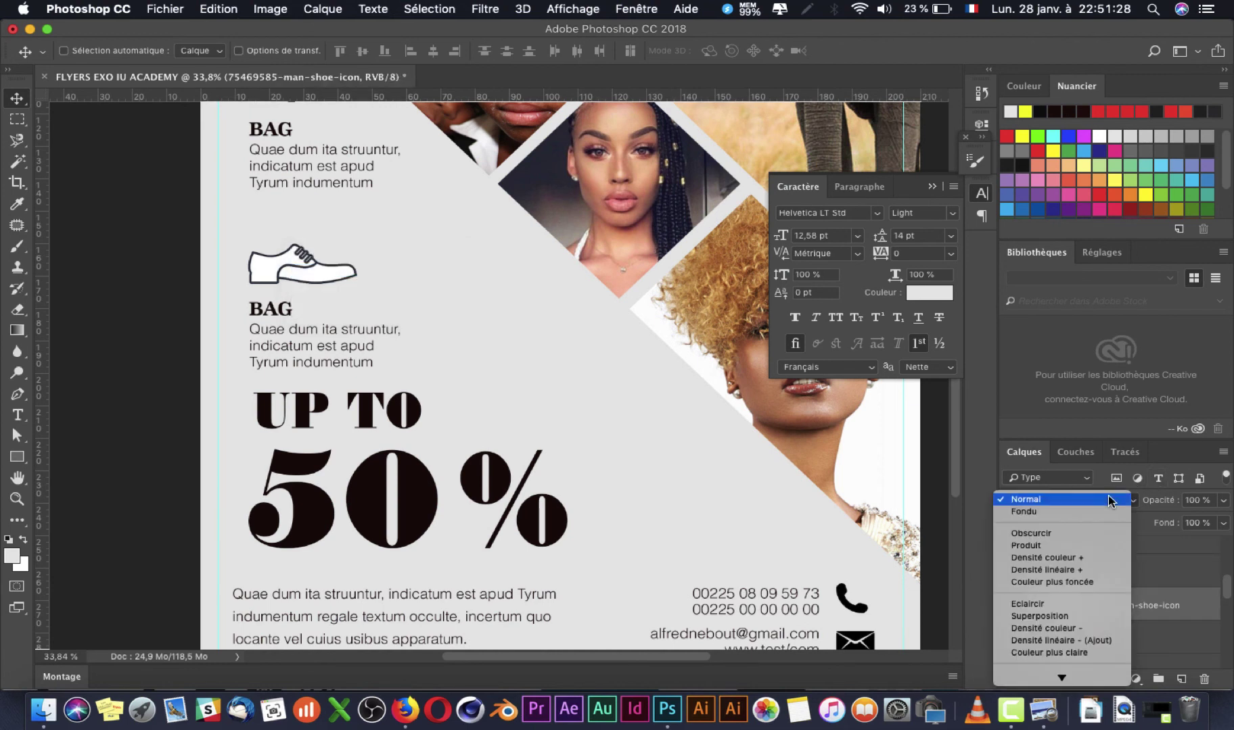
{"action": "left_click", "coordinate": [1083, 545]}
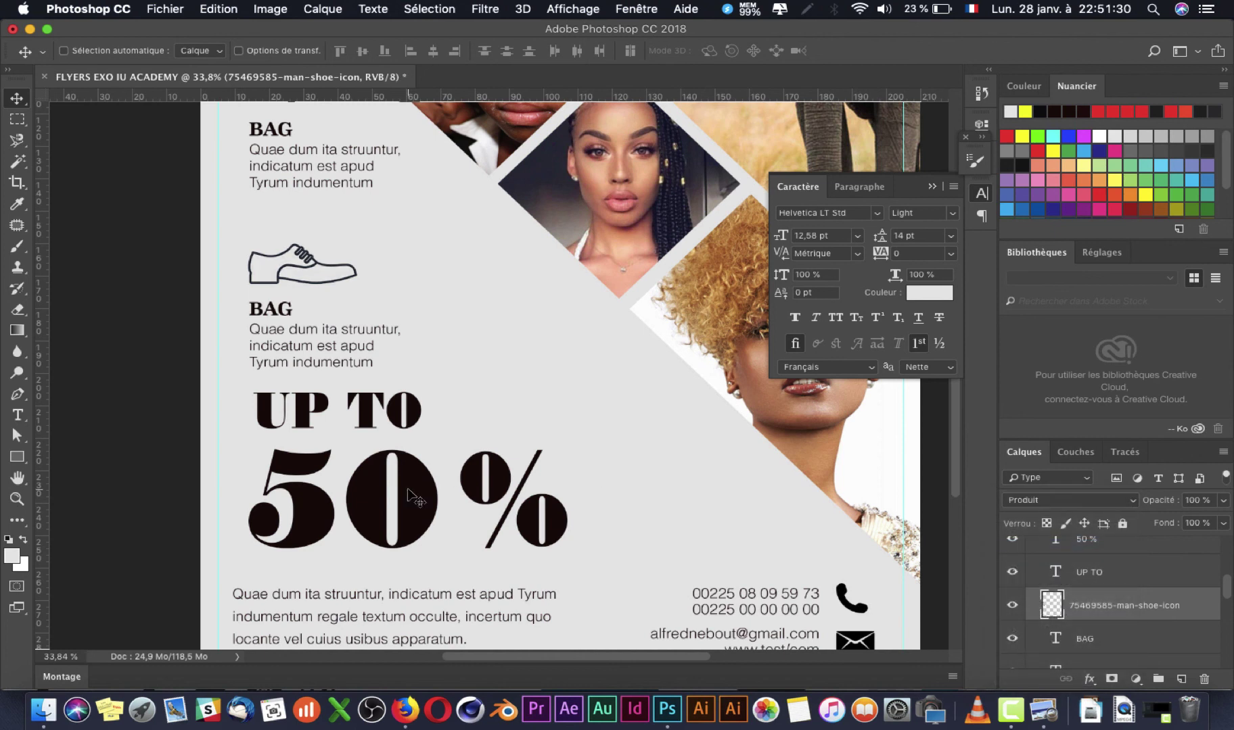
{"action": "scroll", "coordinate": [408, 494], "scroll_direction": "down", "scroll_amount": 5}
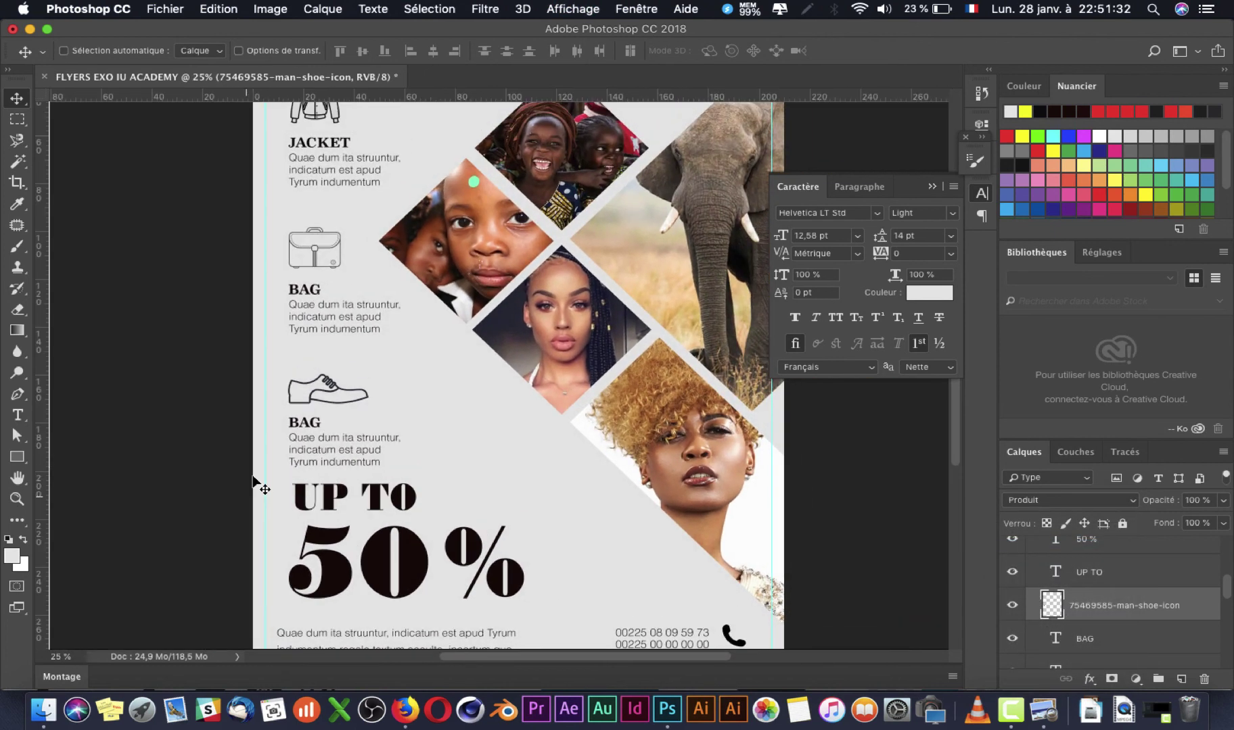
{"action": "scroll", "coordinate": [253, 485], "scroll_direction": "down", "scroll_amount": 2}
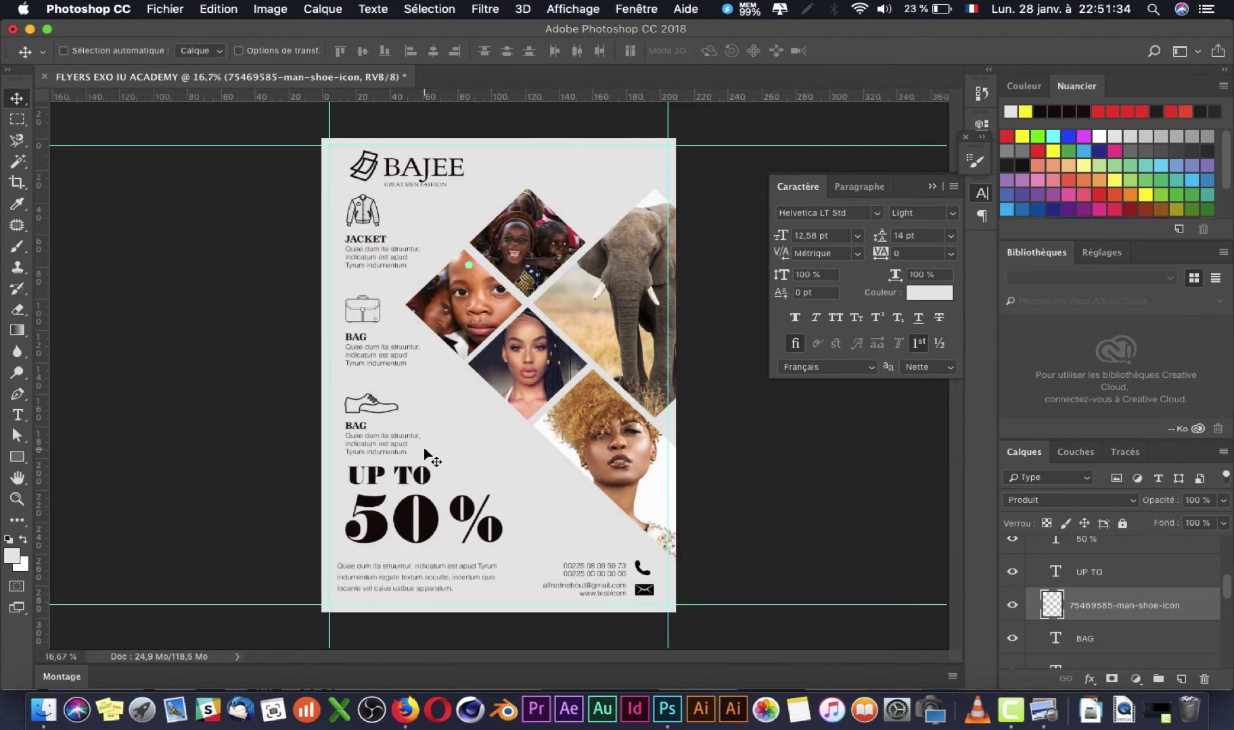